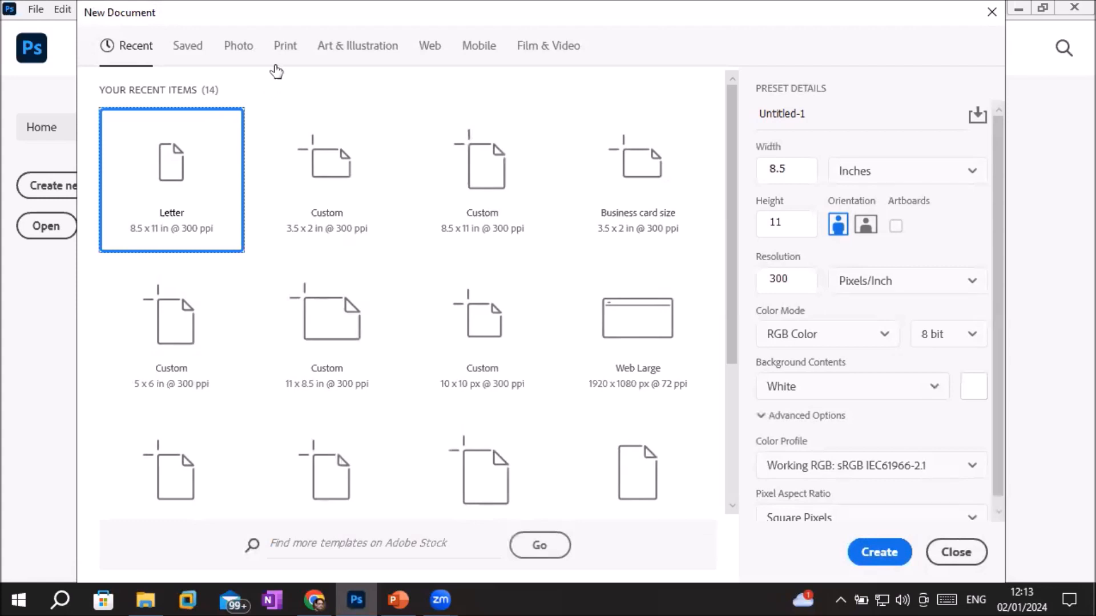
Step: Create a new web document with an artboard, 1000 by 1000 pixels at 72 pixels per inch, and dismiss the preset syncing tip
{"action": "left_click", "coordinate": [431, 50]}
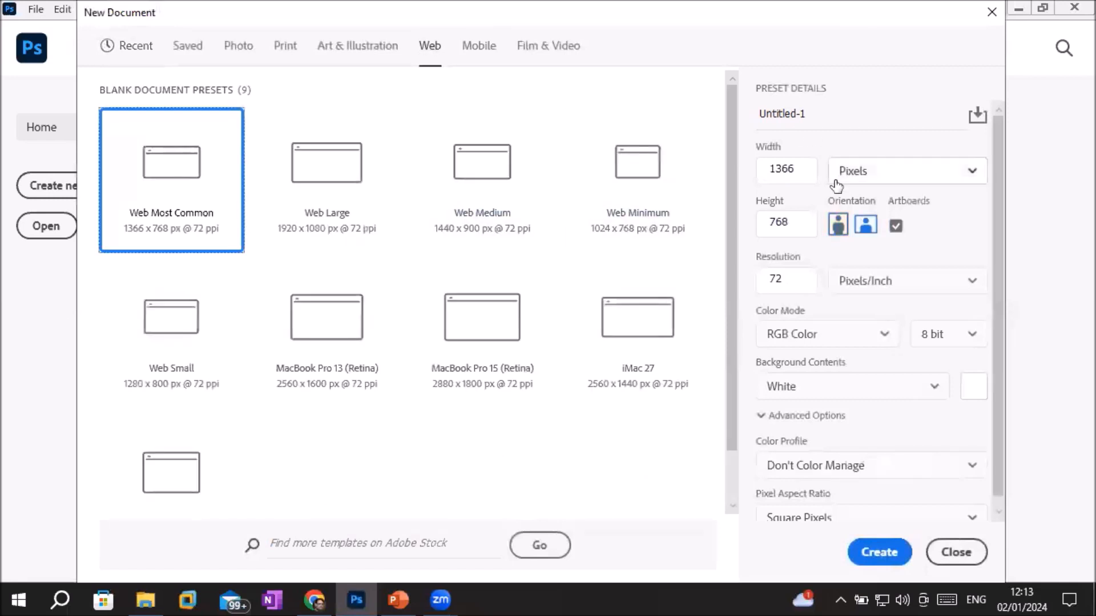
{"action": "left_click_drag", "start_coordinate": [800, 169], "coordinate": [679, 183]}
{"action": "type", "text": "1000"}
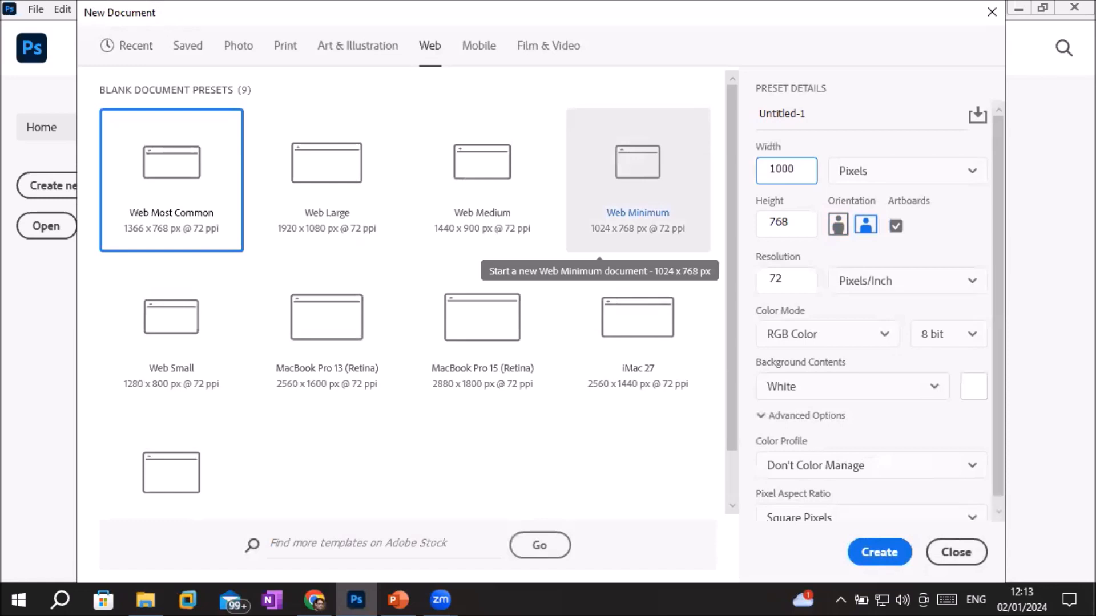
{"action": "left_click_drag", "start_coordinate": [805, 223], "coordinate": [731, 235]}
{"action": "type", "text": "1000"}
{"action": "key", "text": "Tab"}
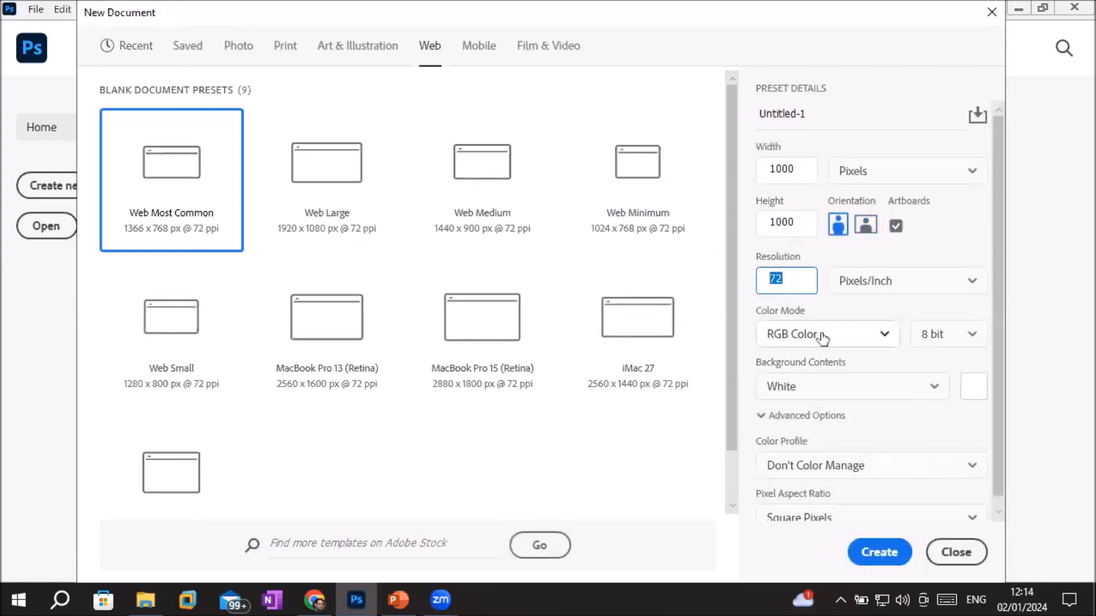
{"action": "left_click", "coordinate": [882, 557]}
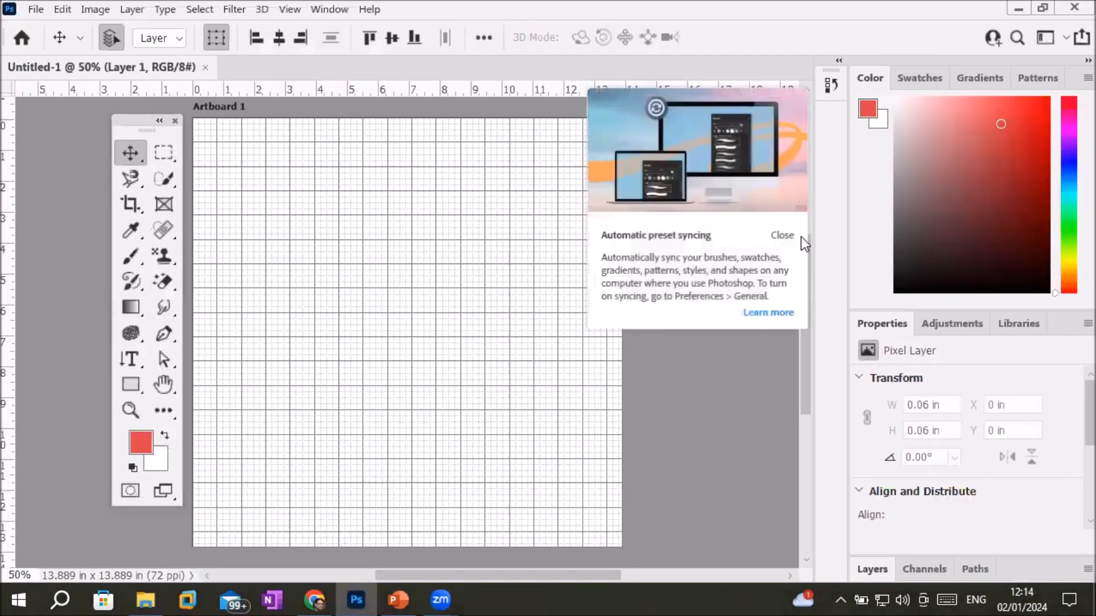
{"action": "left_click", "coordinate": [776, 231]}
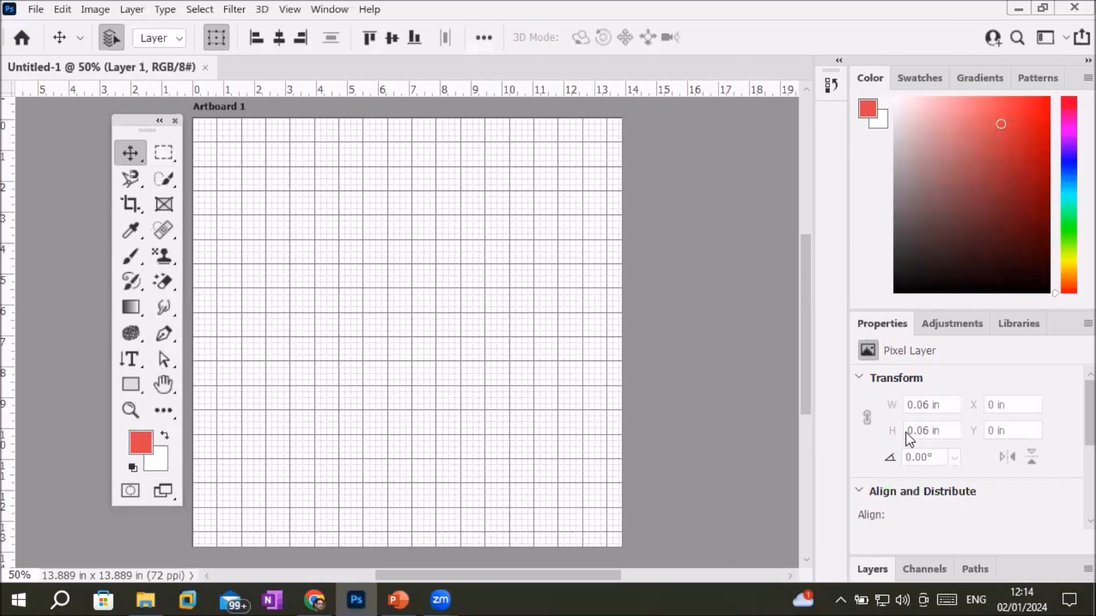
Step: Collapse the layer's Transform and Align and Distribute properties, and select the artboard
{"action": "left_click", "coordinate": [859, 382]}
{"action": "left_click", "coordinate": [859, 405]}
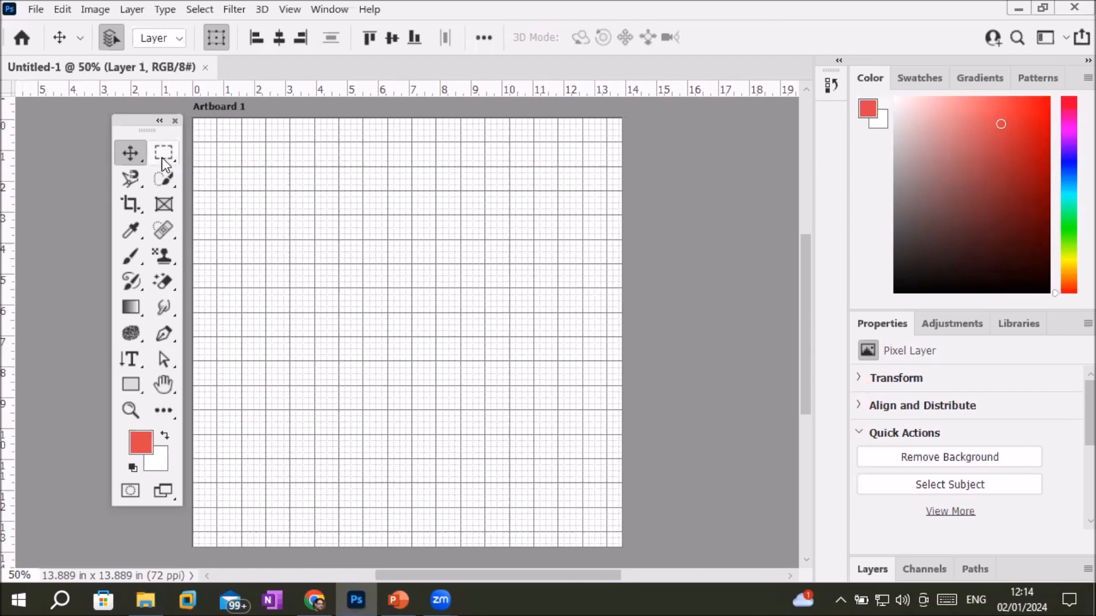
{"action": "left_click", "coordinate": [400, 197]}
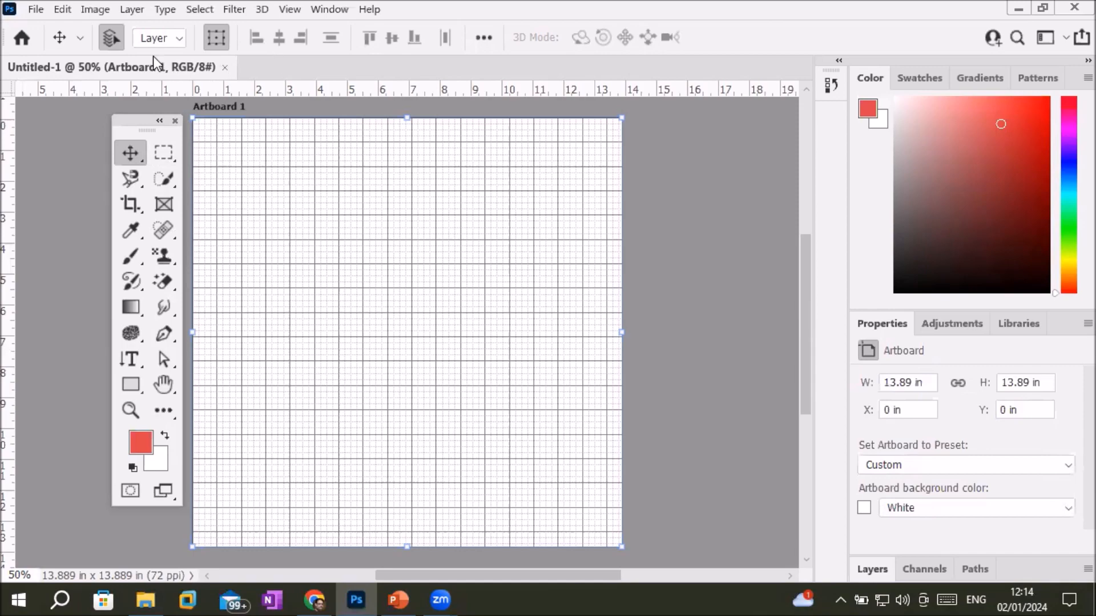
Step: Start a horizontal text object in the upper-left area of the artboard with the Horizontal Type tool
{"action": "scroll", "coordinate": [309, 104], "scroll_direction": "up", "scroll_amount": 5}
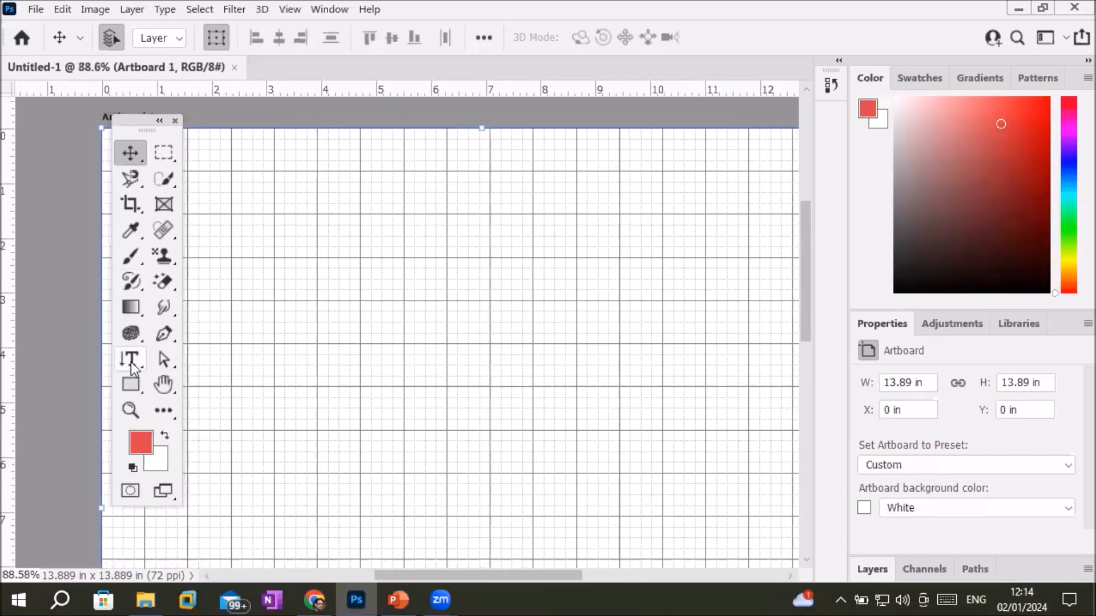
{"action": "left_click", "coordinate": [132, 362]}
{"action": "right_click", "coordinate": [131, 362]}
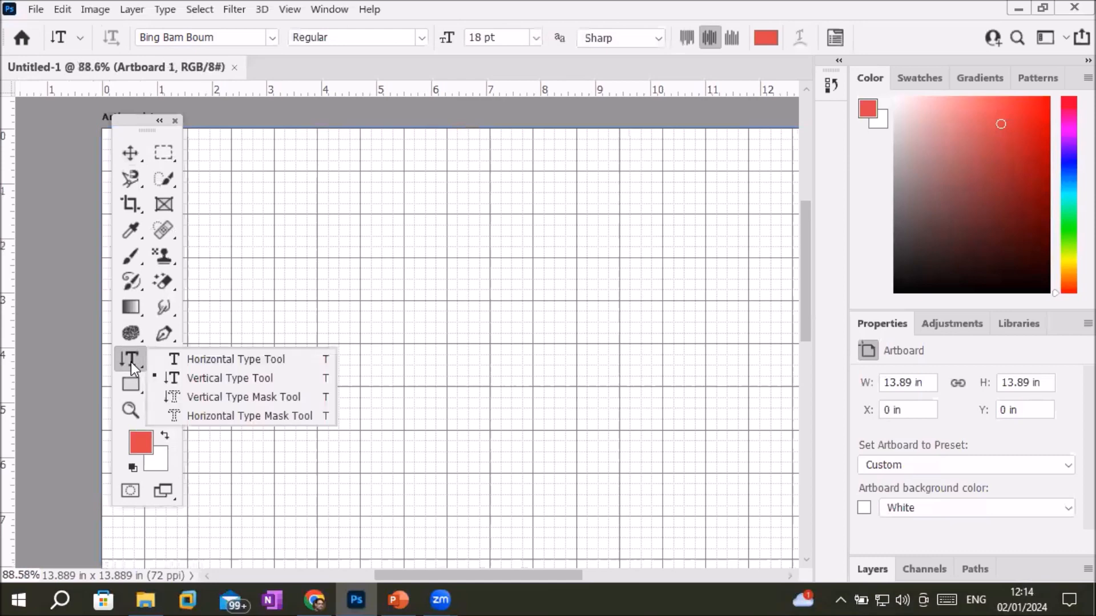
{"action": "left_click", "coordinate": [263, 358]}
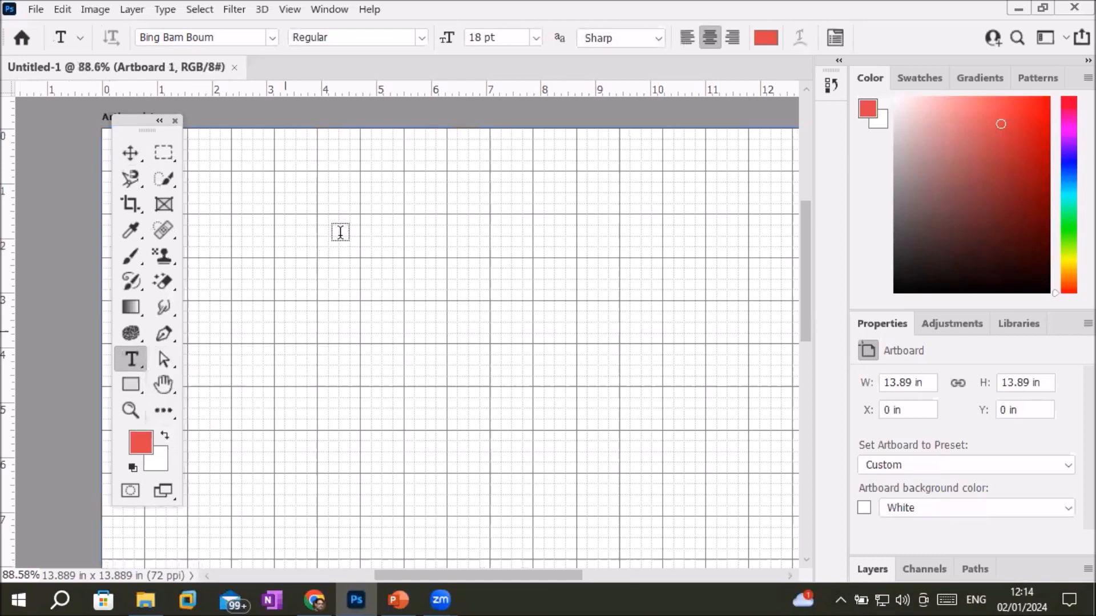
{"action": "left_click", "coordinate": [316, 196]}
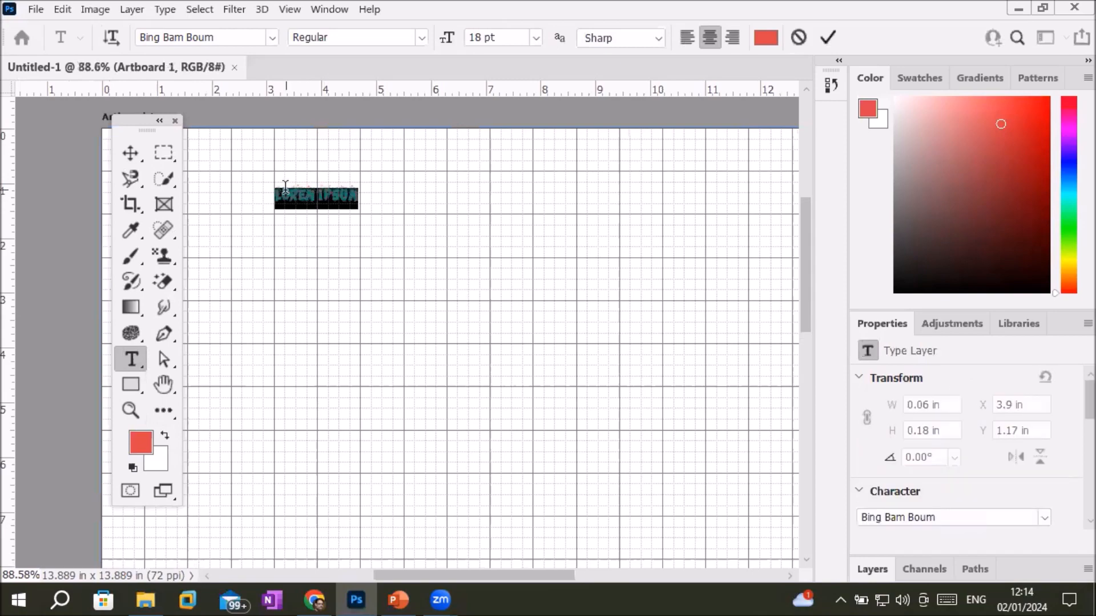
Step: Change the font of the placeholder text to A Okay
{"action": "scroll", "coordinate": [285, 186], "scroll_direction": "up", "scroll_amount": 1}
{"action": "scroll", "coordinate": [286, 186], "scroll_direction": "up", "scroll_amount": 3}
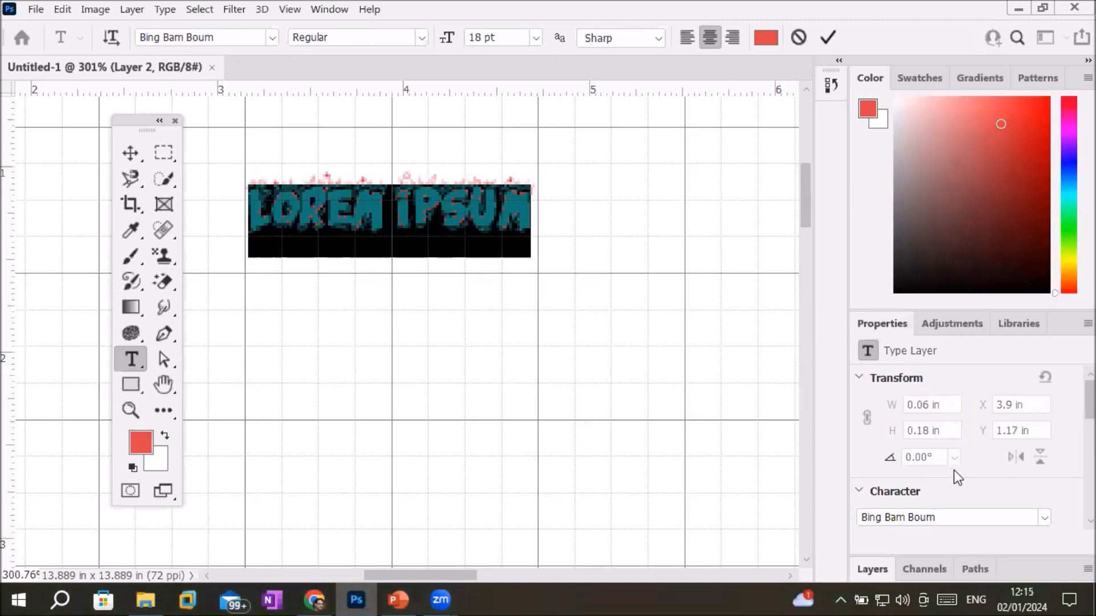
{"action": "scroll", "coordinate": [952, 472], "scroll_direction": "down", "scroll_amount": 1}
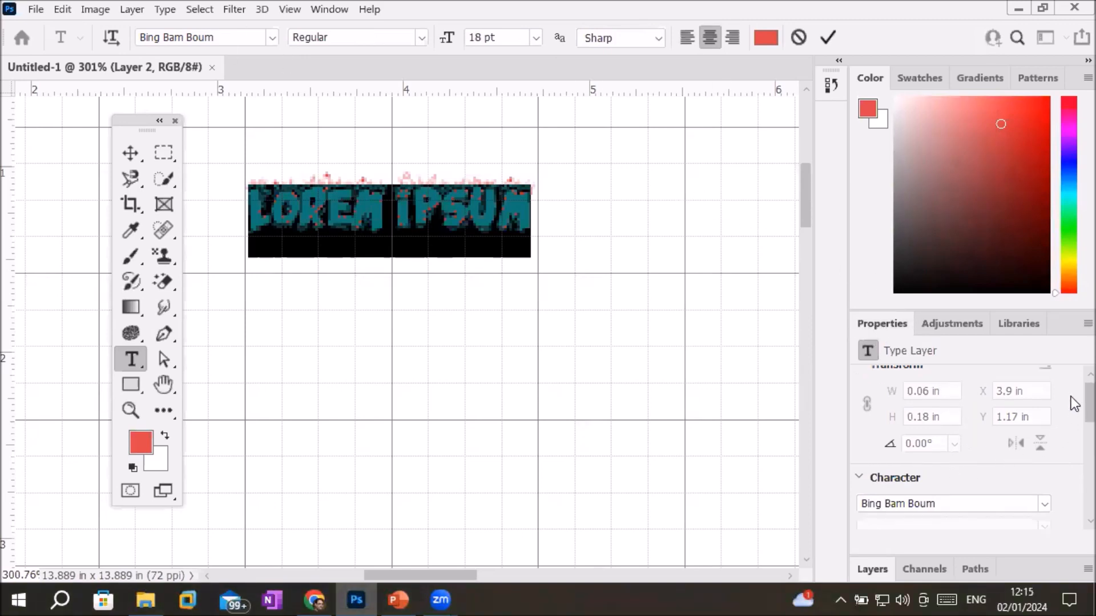
{"action": "scroll", "coordinate": [1073, 420], "scroll_direction": "down", "scroll_amount": 3}
{"action": "scroll", "coordinate": [1071, 419], "scroll_direction": "down", "scroll_amount": 2}
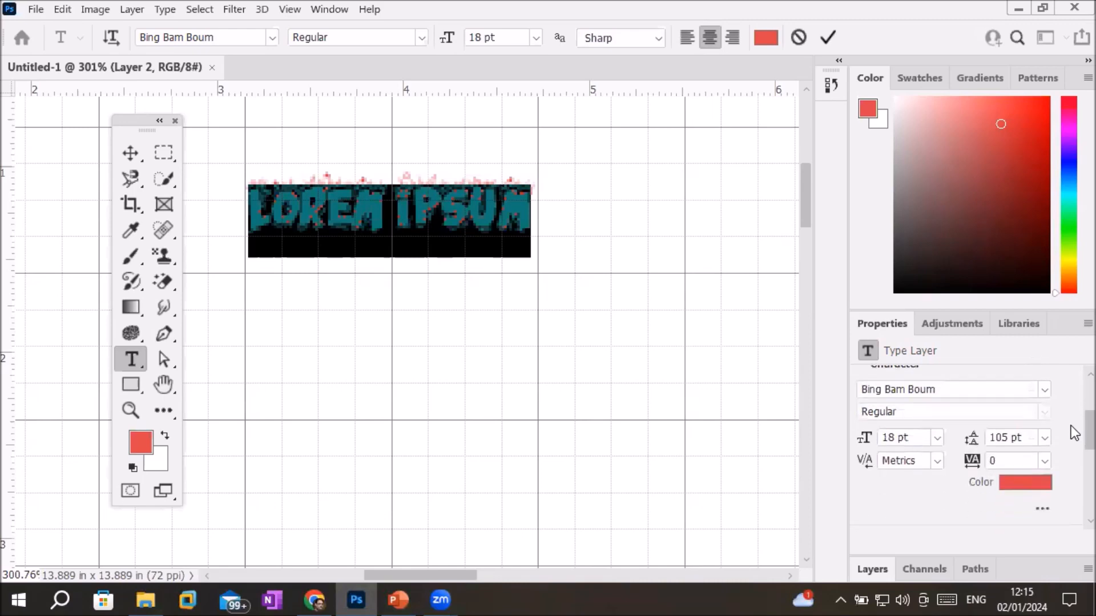
{"action": "left_click", "coordinate": [1048, 393]}
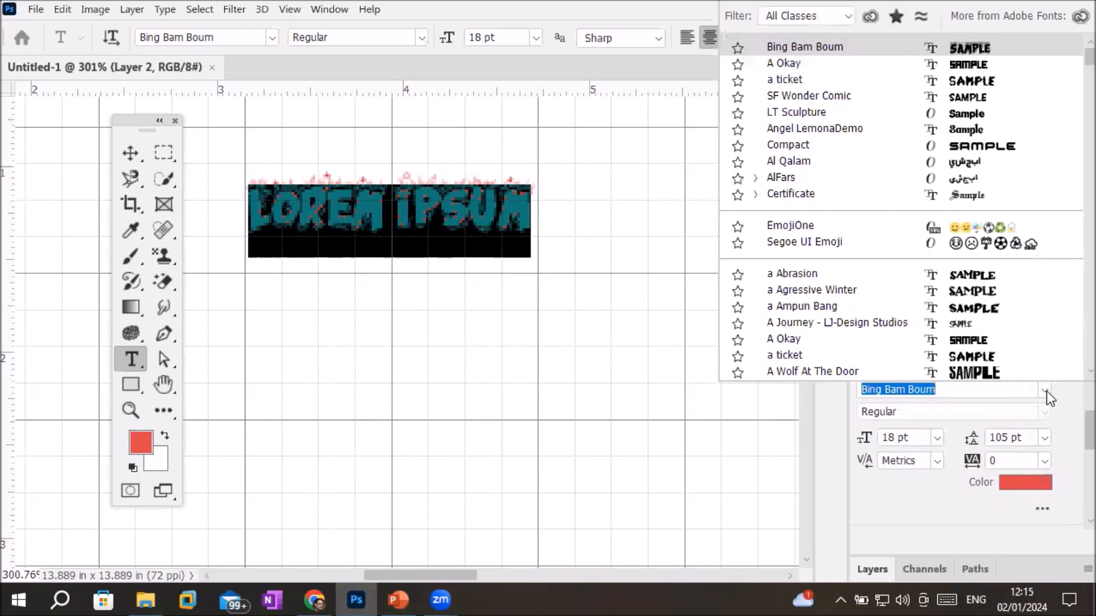
{"action": "left_click", "coordinate": [1003, 342]}
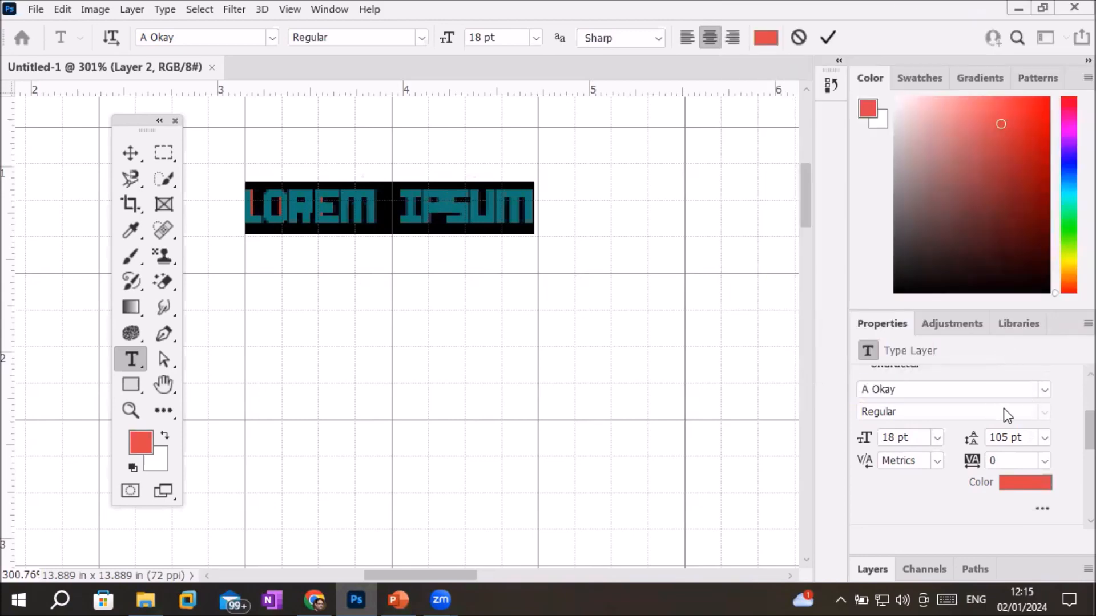
Step: Set the placeholder text's font size to 48 pt and commit the text
{"action": "left_click", "coordinate": [937, 437]}
{"action": "left_click", "coordinate": [913, 397]}
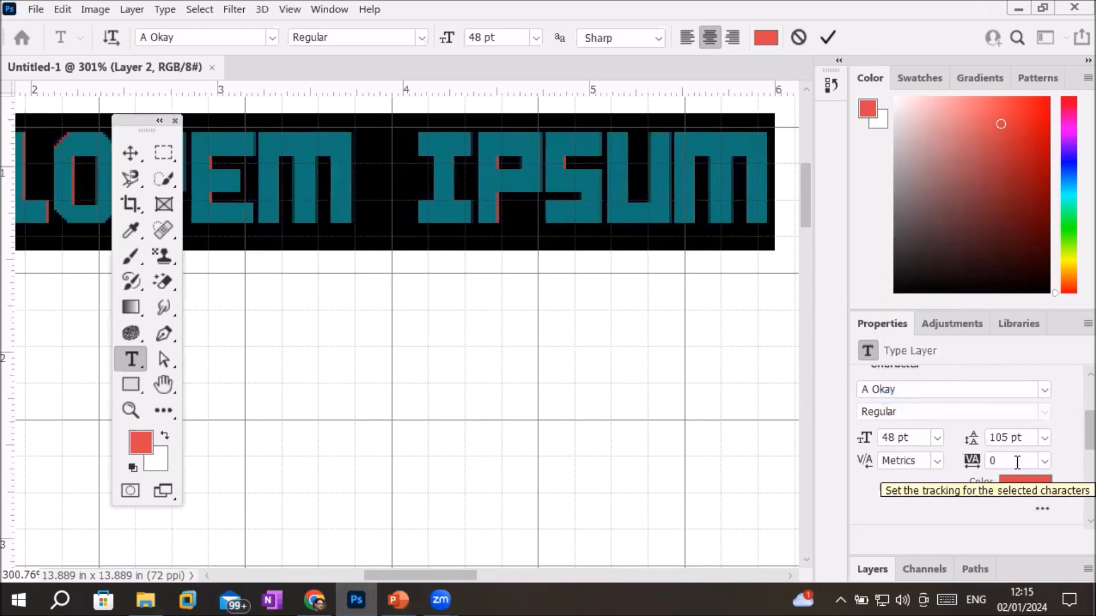
{"action": "left_click", "coordinate": [1031, 433]}
{"action": "left_click", "coordinate": [1028, 432]}
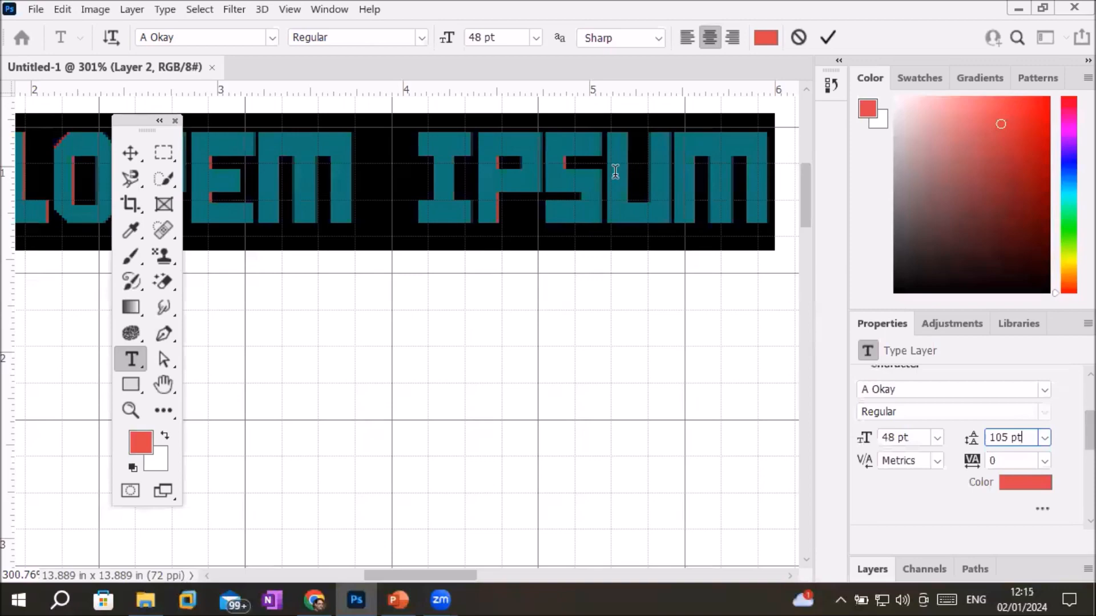
{"action": "left_click", "coordinate": [823, 41]}
Step: Replace the placeholder text with "Winter Sale" and commit the edit
{"action": "scroll", "coordinate": [567, 171], "scroll_direction": "down", "scroll_amount": 5}
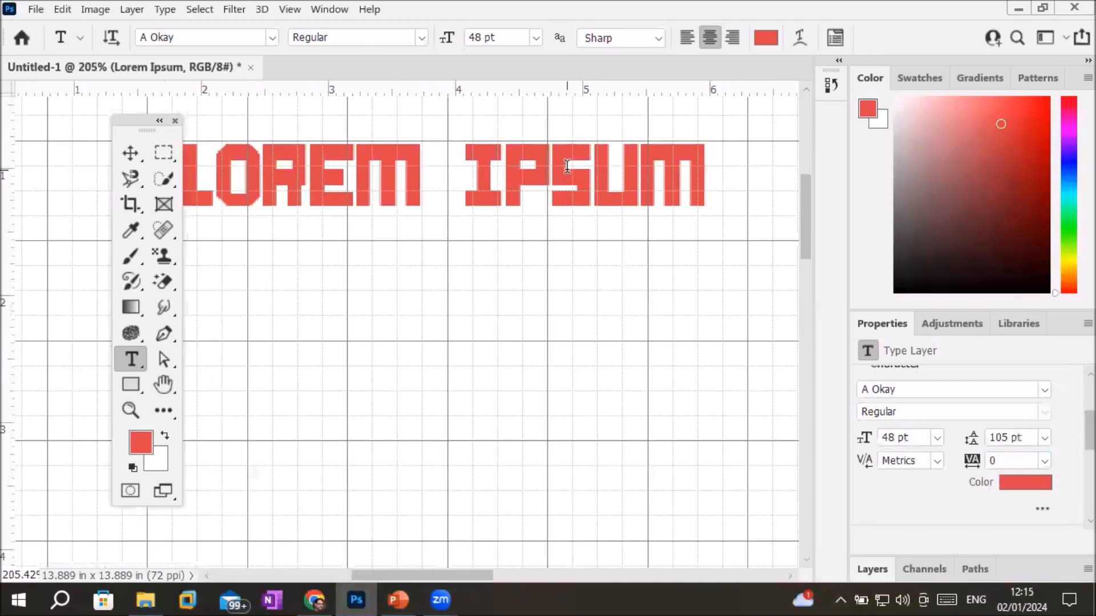
{"action": "scroll", "coordinate": [567, 165], "scroll_direction": "down", "scroll_amount": 3}
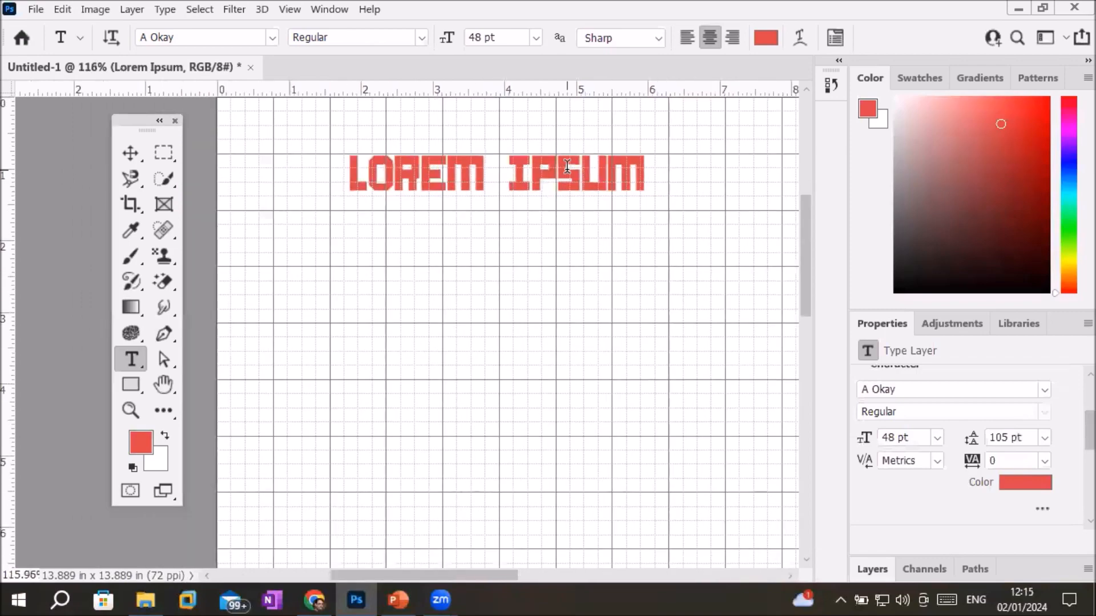
{"action": "left_click", "coordinate": [644, 171]}
{"action": "left_click_drag", "start_coordinate": [644, 171], "coordinate": [347, 182]}
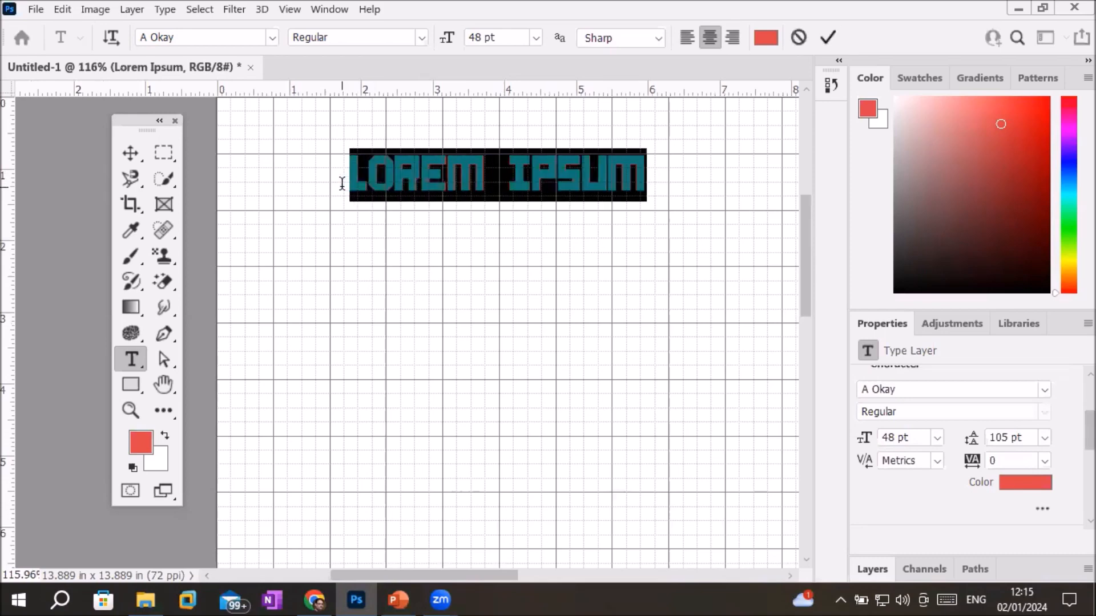
{"action": "type", "text": "WINTER SALE"}
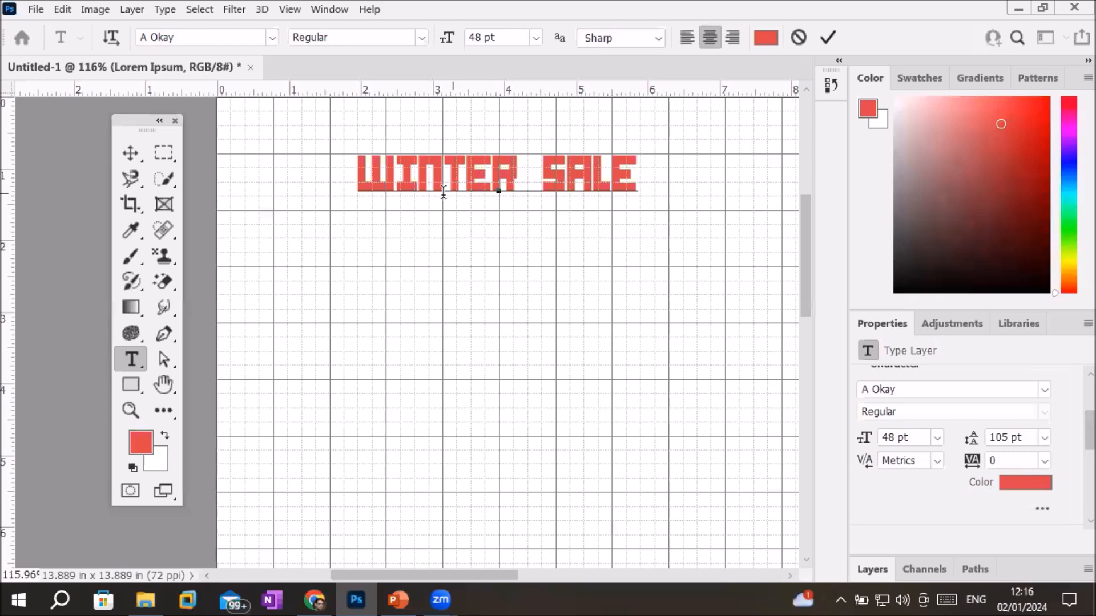
{"action": "left_click", "coordinate": [130, 152]}
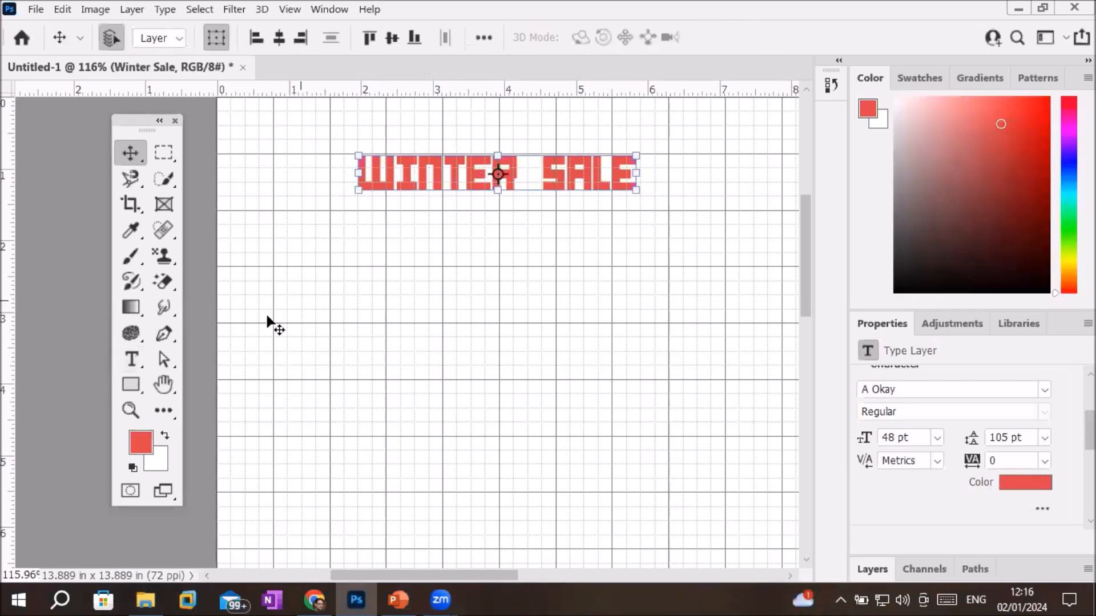
Step: Toggle the orientation of the "Winter Sale" text, leaving it set vertically
{"action": "left_click", "coordinate": [131, 360]}
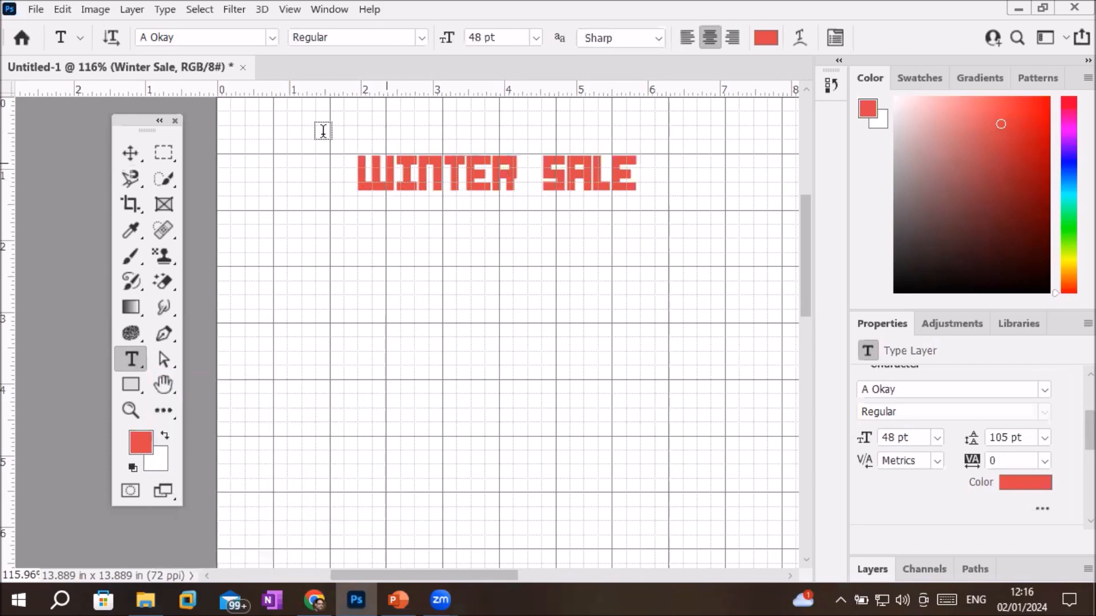
{"action": "left_click", "coordinate": [113, 36]}
{"action": "left_click", "coordinate": [113, 36]}
{"action": "left_click", "coordinate": [113, 37]}
{"action": "left_click", "coordinate": [113, 37]}
{"action": "left_click", "coordinate": [113, 37]}
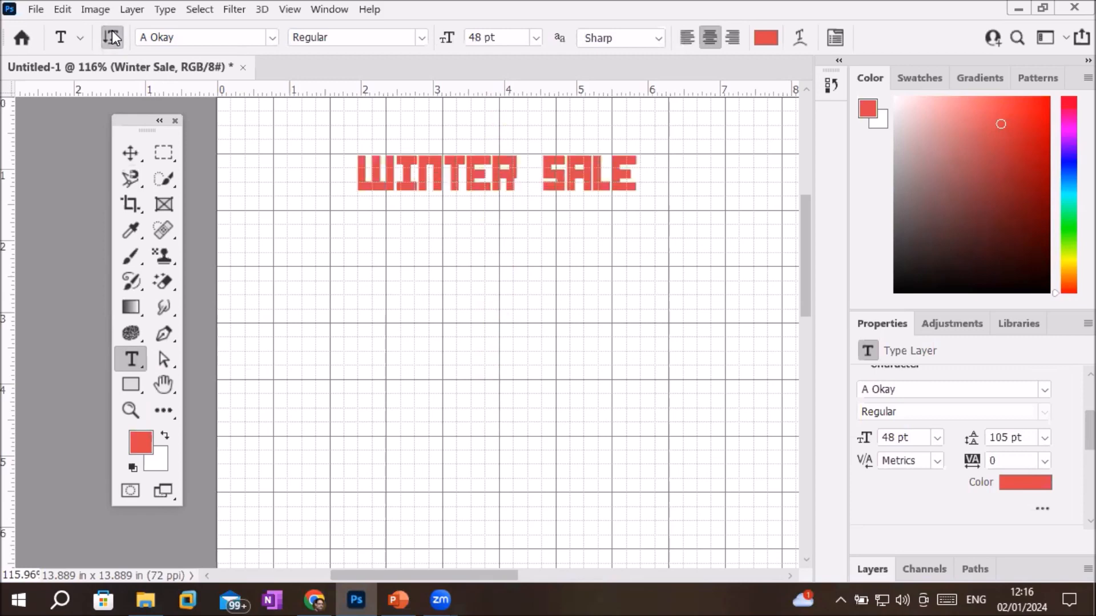
Step: Move the vertical "Winter Sale" text beside the artboard's left edge, starting a little below its top edge
{"action": "left_click", "coordinate": [130, 152]}
{"action": "left_click_drag", "start_coordinate": [500, 206], "coordinate": [245, 351]}
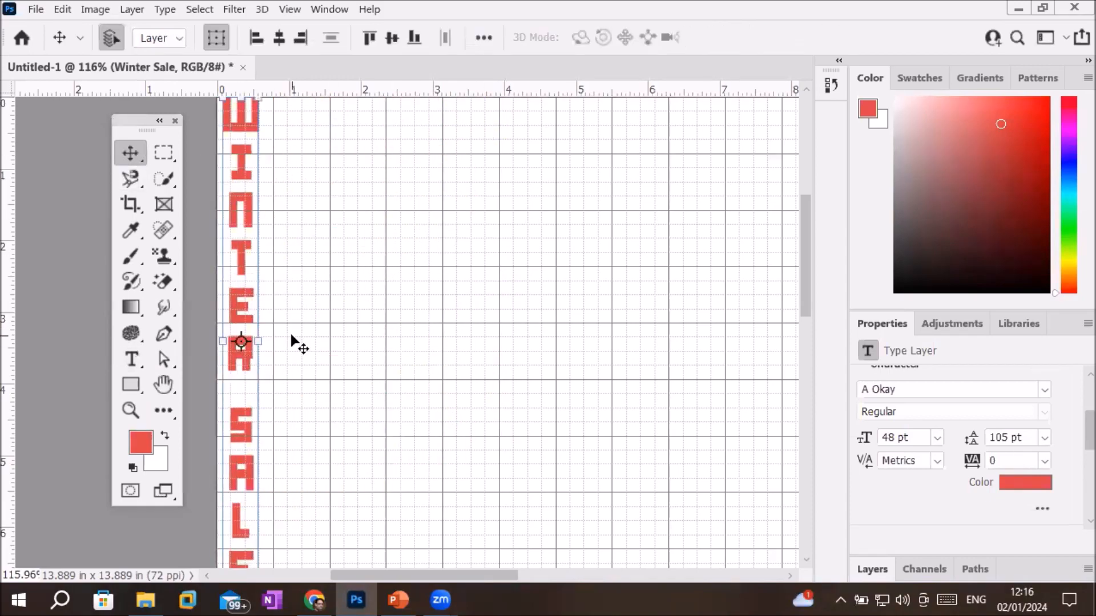
{"action": "scroll", "coordinate": [295, 341], "scroll_direction": "down", "scroll_amount": 3}
{"action": "scroll", "coordinate": [311, 341], "scroll_direction": "down", "scroll_amount": 1}
{"action": "left_click_drag", "start_coordinate": [272, 335], "coordinate": [272, 394]}
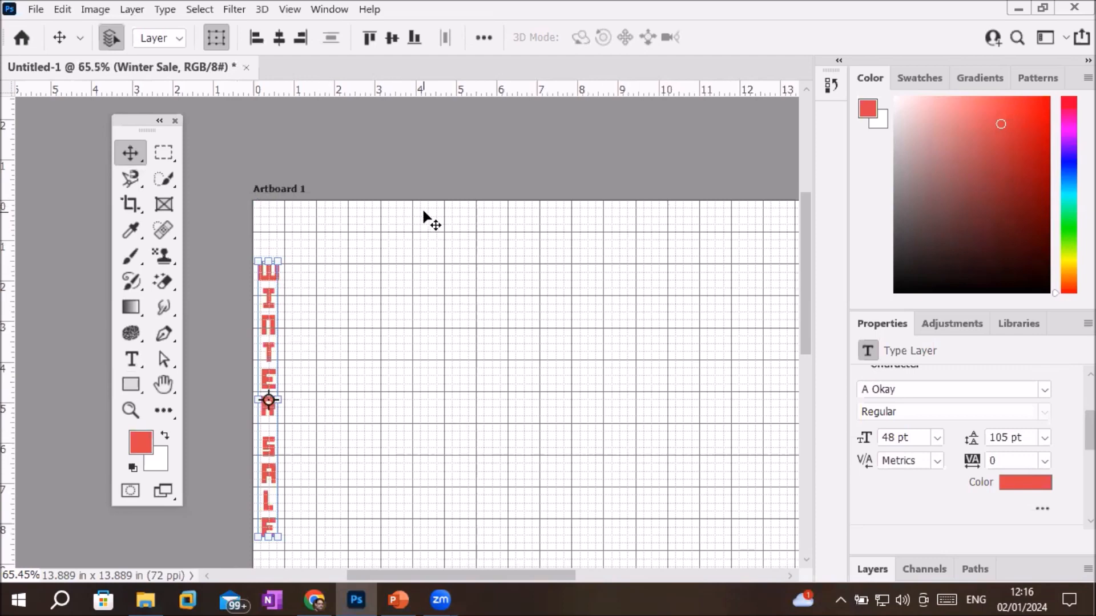
{"action": "left_click_drag", "start_coordinate": [272, 329], "coordinate": [272, 341]}
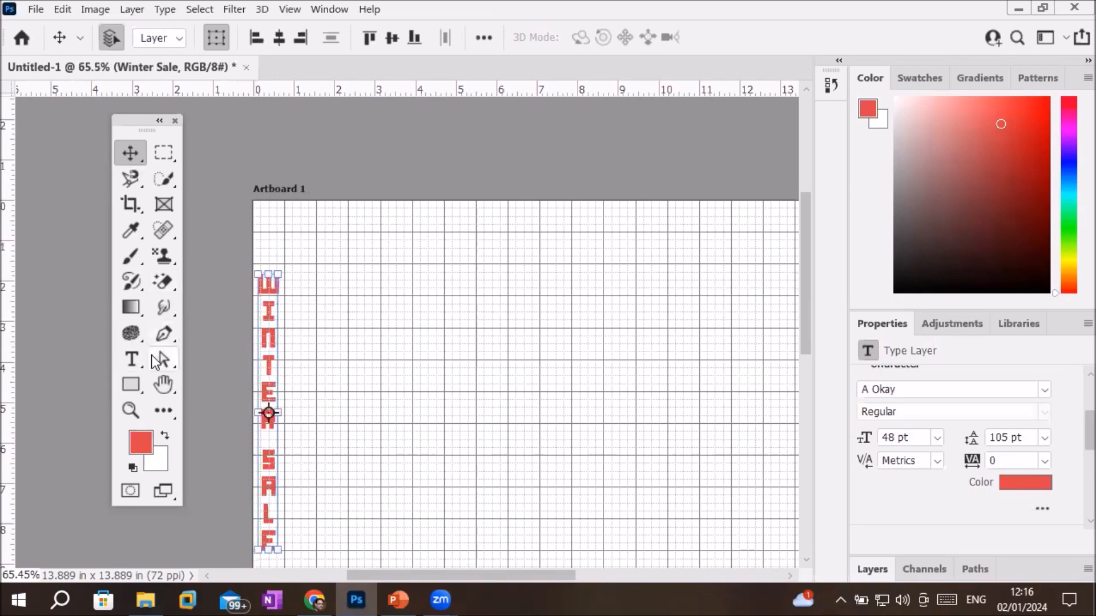
Step: Draw a rectangle about 57 by 58 px near the artboard's upper-right corner with the Rectangle tool
{"action": "left_click", "coordinate": [136, 386]}
{"action": "scroll", "coordinate": [523, 386], "scroll_direction": "down", "scroll_amount": 2}
{"action": "scroll", "coordinate": [523, 386], "scroll_direction": "down", "scroll_amount": 1}
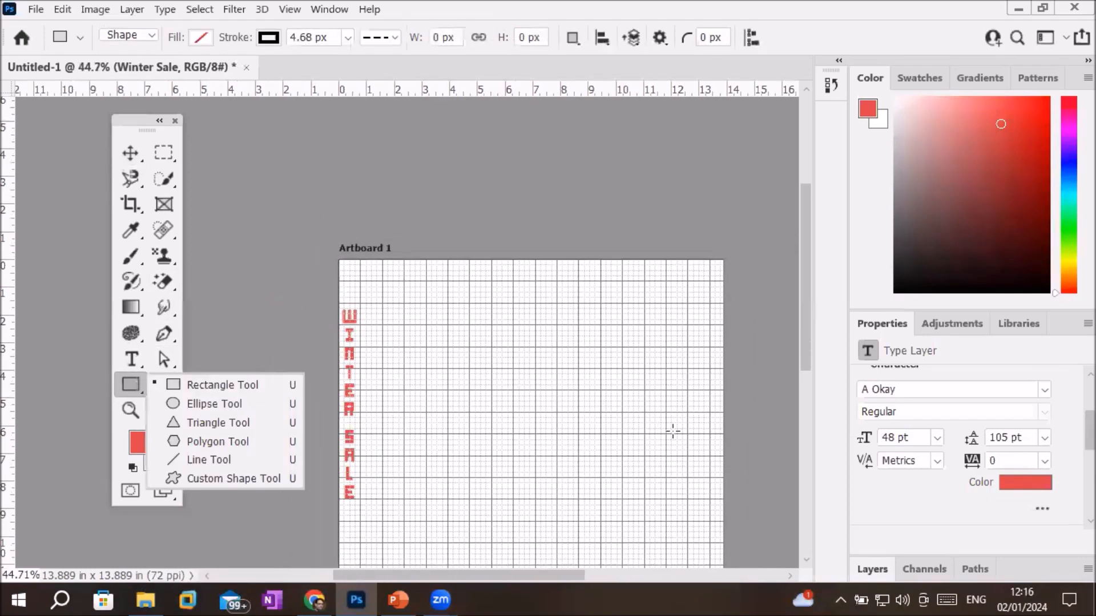
{"action": "scroll", "coordinate": [672, 432], "scroll_direction": "down", "scroll_amount": 1}
{"action": "left_click_drag", "start_coordinate": [686, 314], "coordinate": [704, 337]}
Step: Give the small rectangle a solid stroke line and a red fill from the recently used colors
{"action": "scroll", "coordinate": [716, 273], "scroll_direction": "up", "scroll_amount": 2}
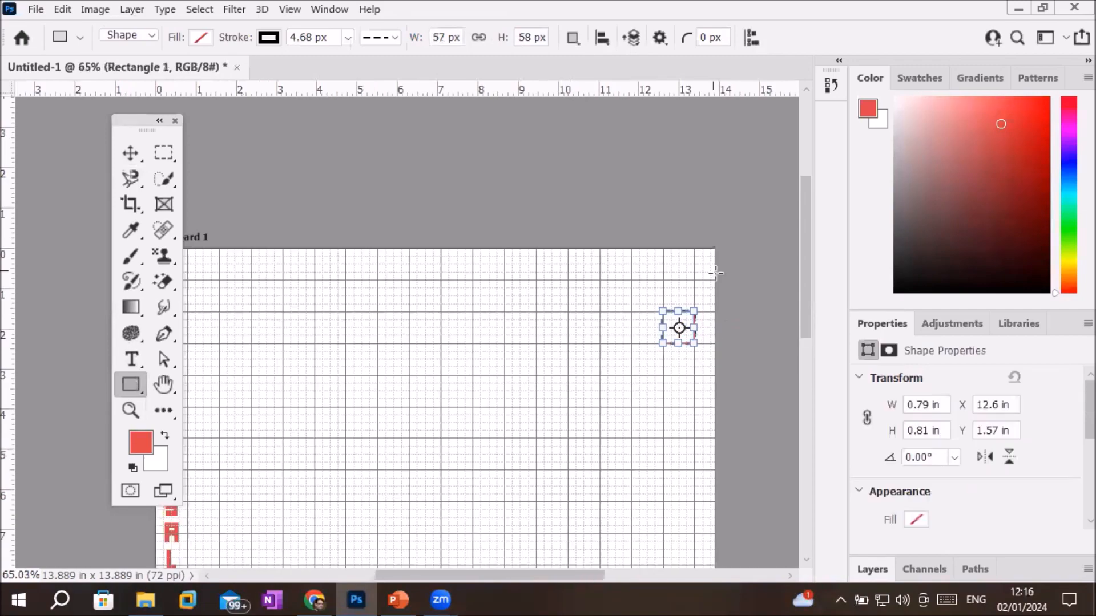
{"action": "scroll", "coordinate": [716, 272], "scroll_direction": "up", "scroll_amount": 2}
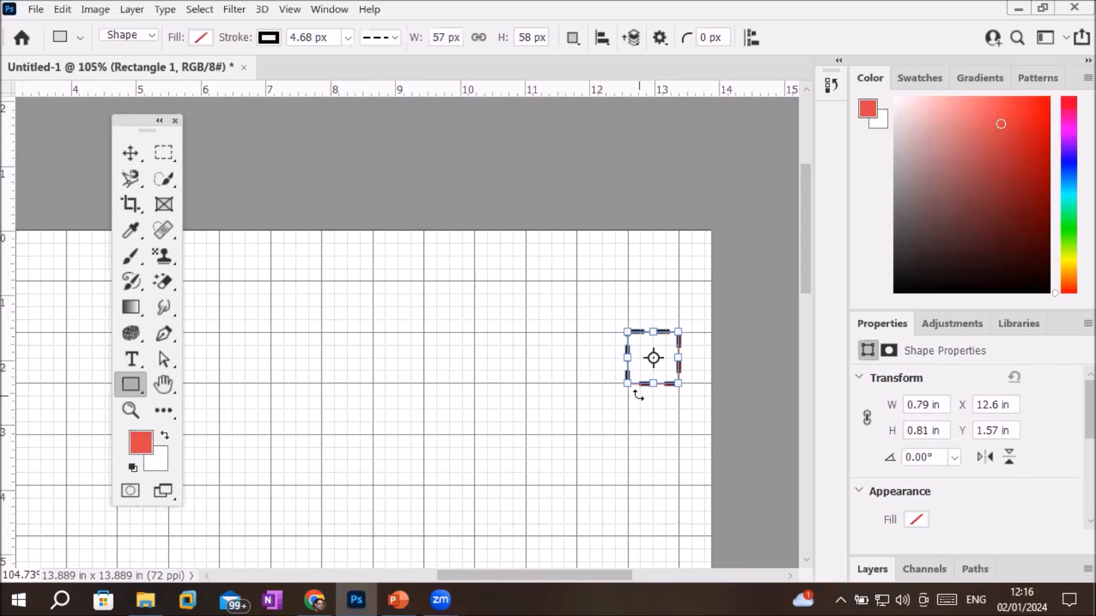
{"action": "left_click", "coordinate": [398, 40]}
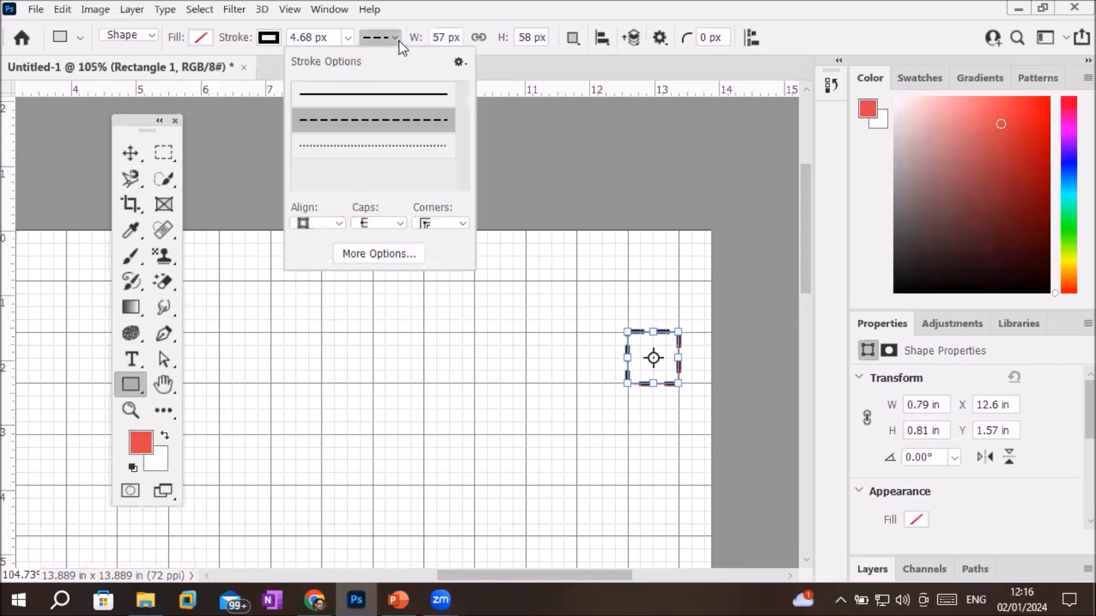
{"action": "left_click", "coordinate": [396, 95]}
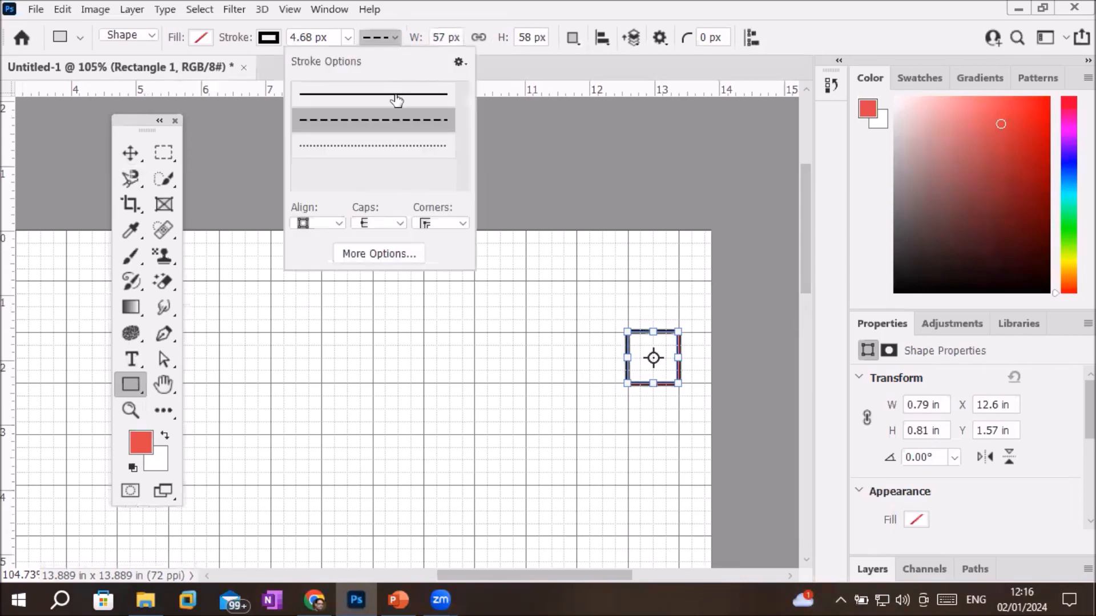
{"action": "left_click", "coordinate": [201, 38]}
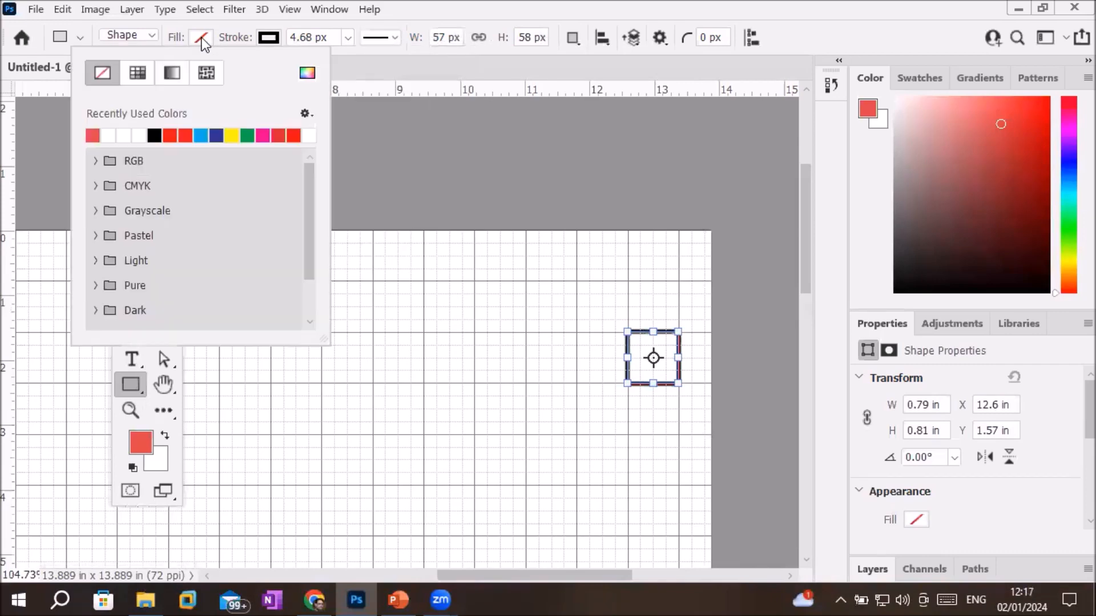
{"action": "left_click", "coordinate": [189, 135]}
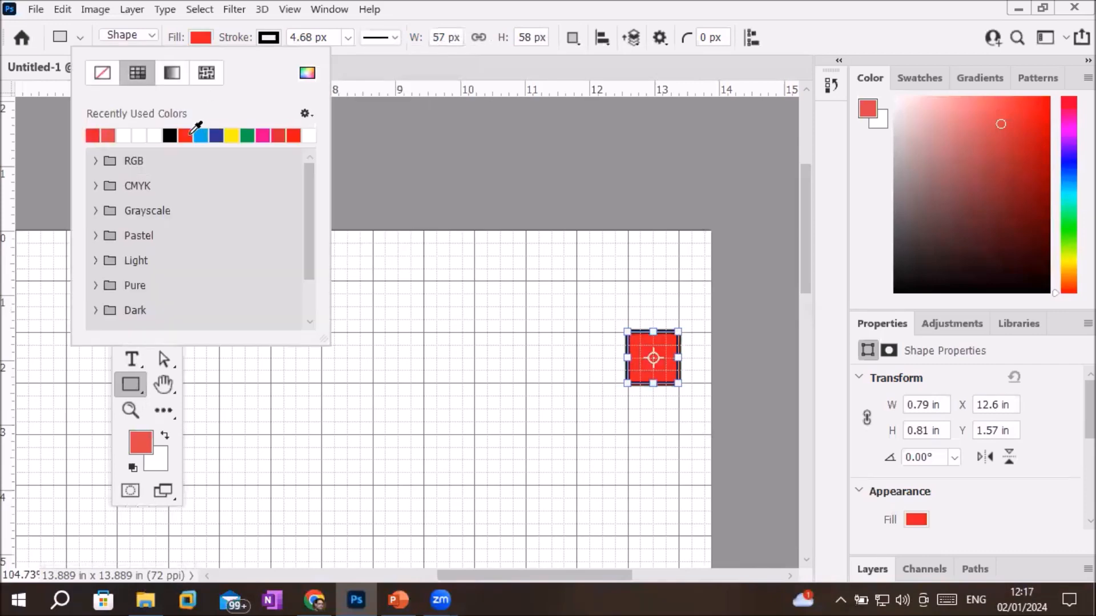
Step: Remove the stroke from the small red rectangle
{"action": "left_click", "coordinate": [264, 36]}
{"action": "left_click", "coordinate": [169, 73]}
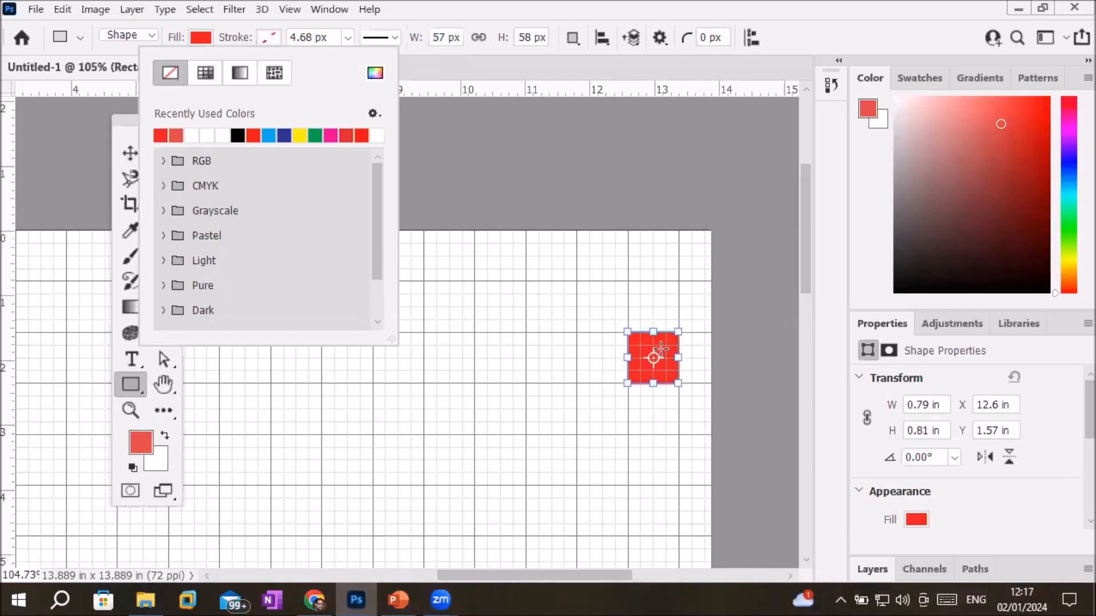
{"action": "left_click", "coordinate": [132, 385]}
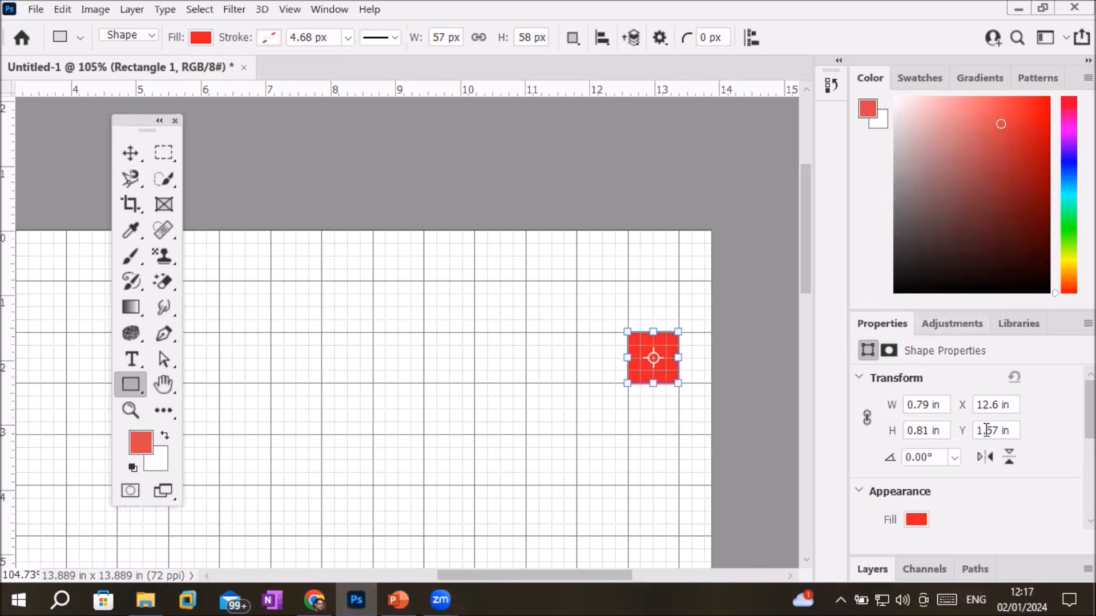
Step: Detach the Layers panel as a floating panel and lengthen it to show the artboard's whole layer stack
{"action": "left_click", "coordinate": [873, 570]}
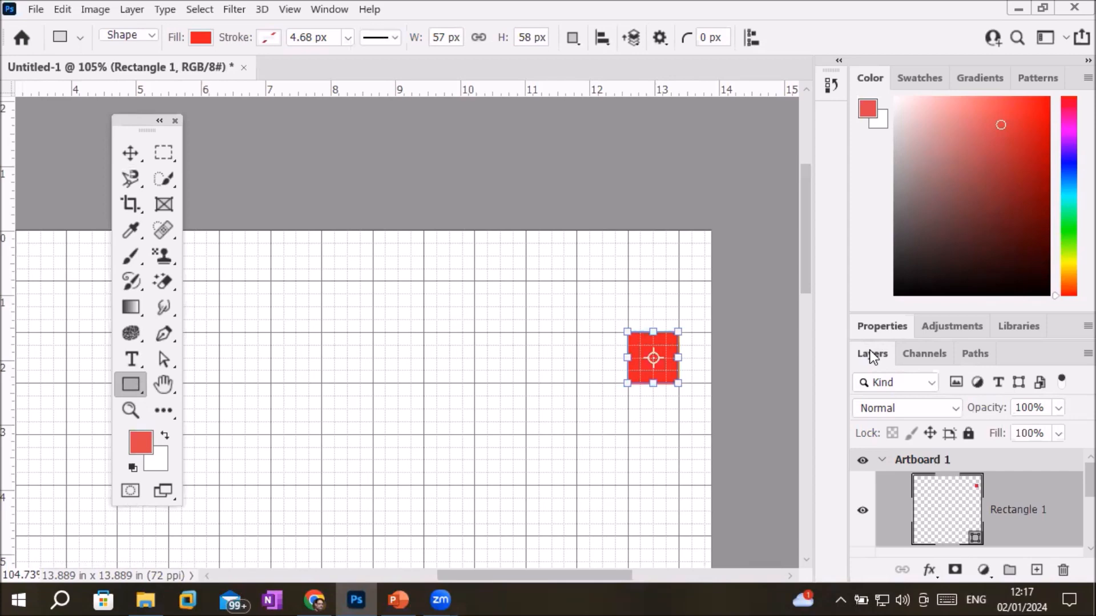
{"action": "left_click_drag", "start_coordinate": [872, 355], "coordinate": [737, 153]}
{"action": "left_click_drag", "start_coordinate": [787, 398], "coordinate": [768, 560]}
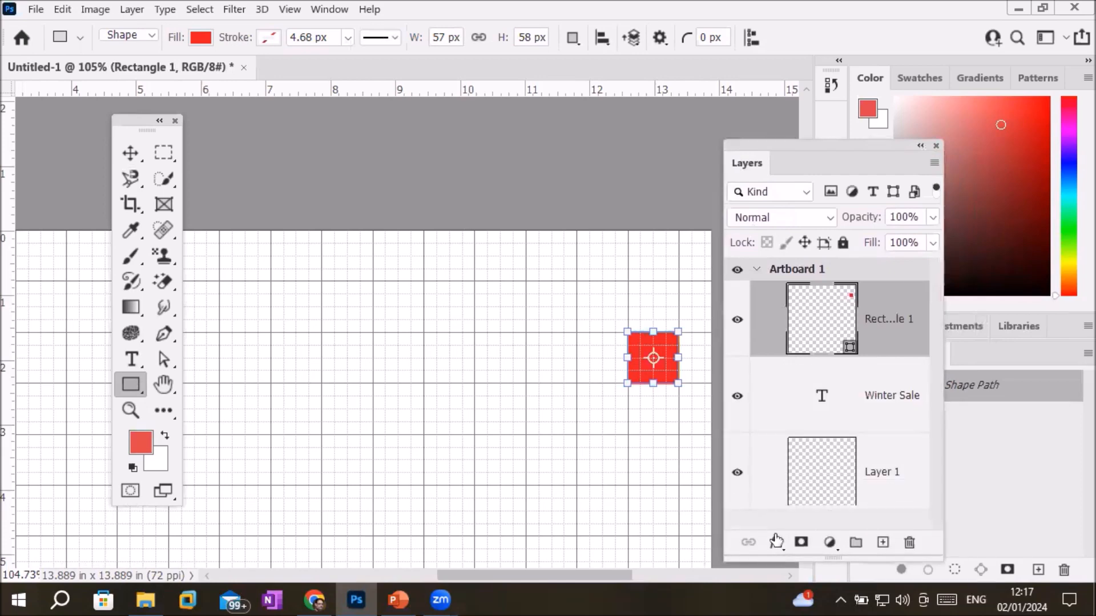
Step: Examine each layer of Artboard 1 in turn and how the artboard's layer group collapses and expands
{"action": "left_click", "coordinate": [824, 485]}
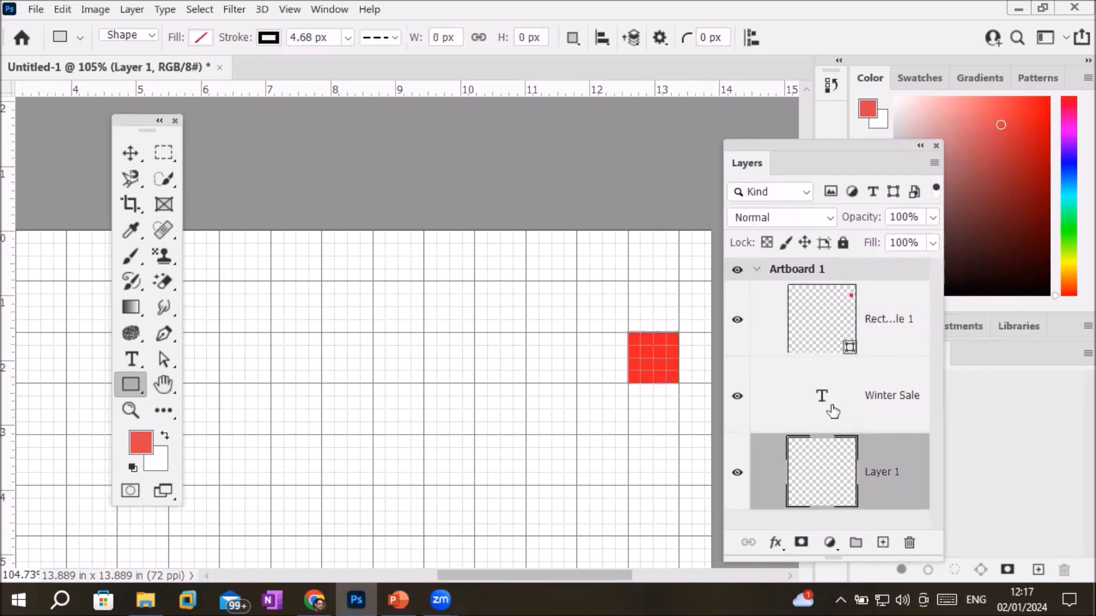
{"action": "left_click", "coordinate": [832, 410]}
{"action": "left_click", "coordinate": [816, 325]}
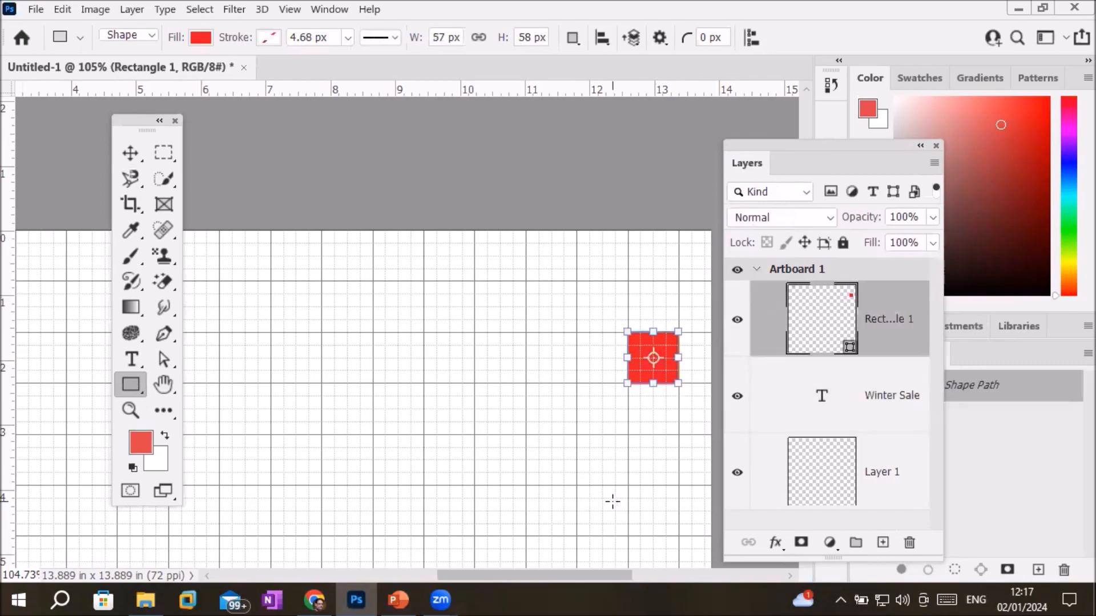
{"action": "scroll", "coordinate": [612, 502], "scroll_direction": "down", "scroll_amount": 3}
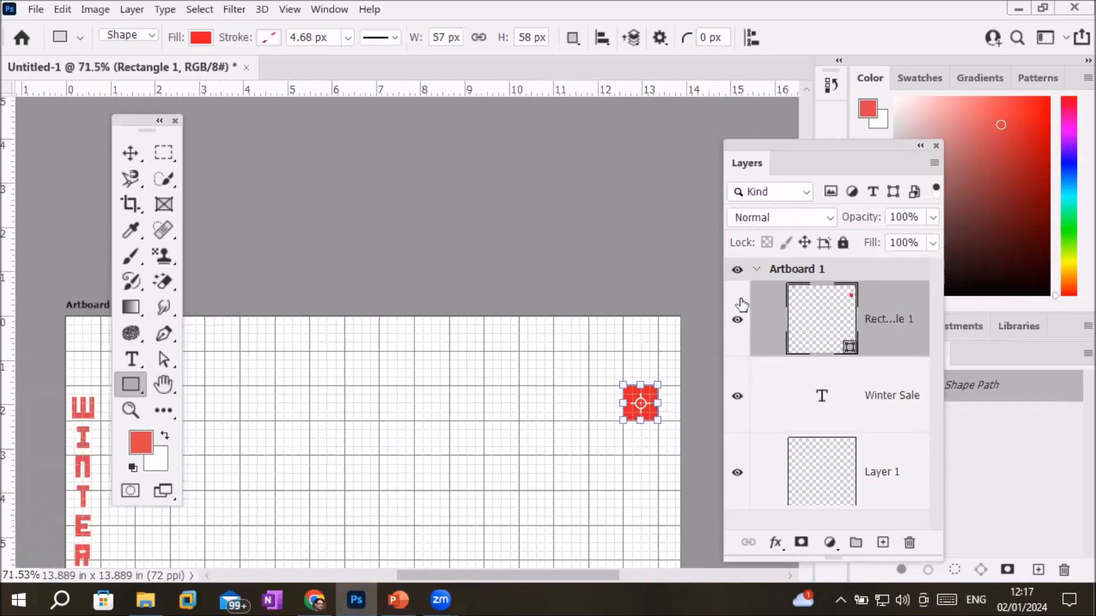
{"action": "left_click", "coordinate": [756, 270]}
{"action": "left_click", "coordinate": [756, 270]}
{"action": "left_click", "coordinate": [755, 271]}
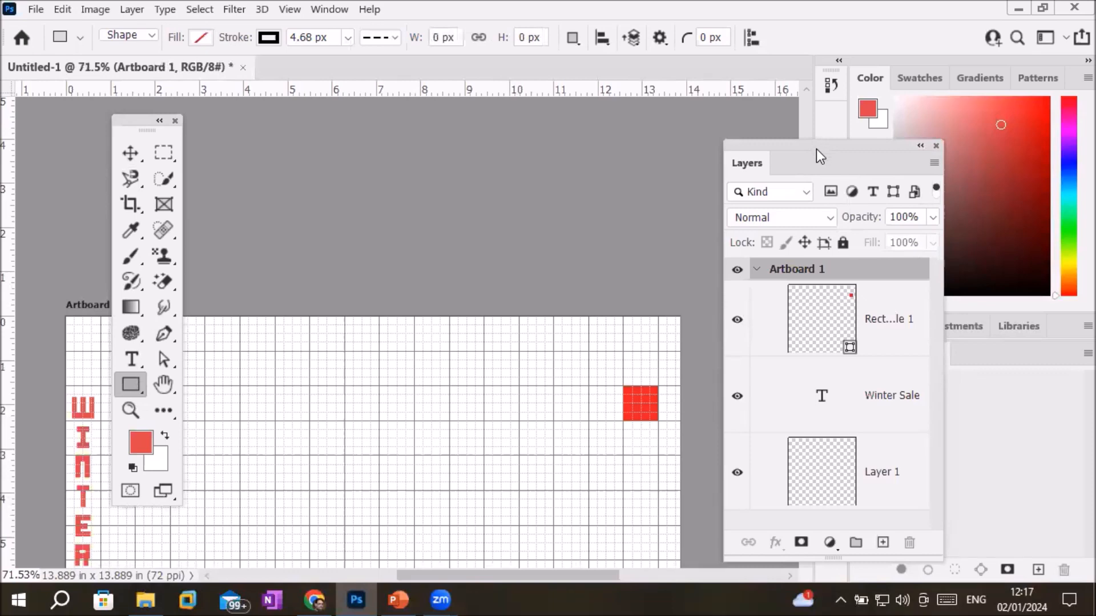
Step: Reposition the floating Layers panel and duplicate the Rectangle 1 layer
{"action": "left_click_drag", "start_coordinate": [816, 154], "coordinate": [813, 107]}
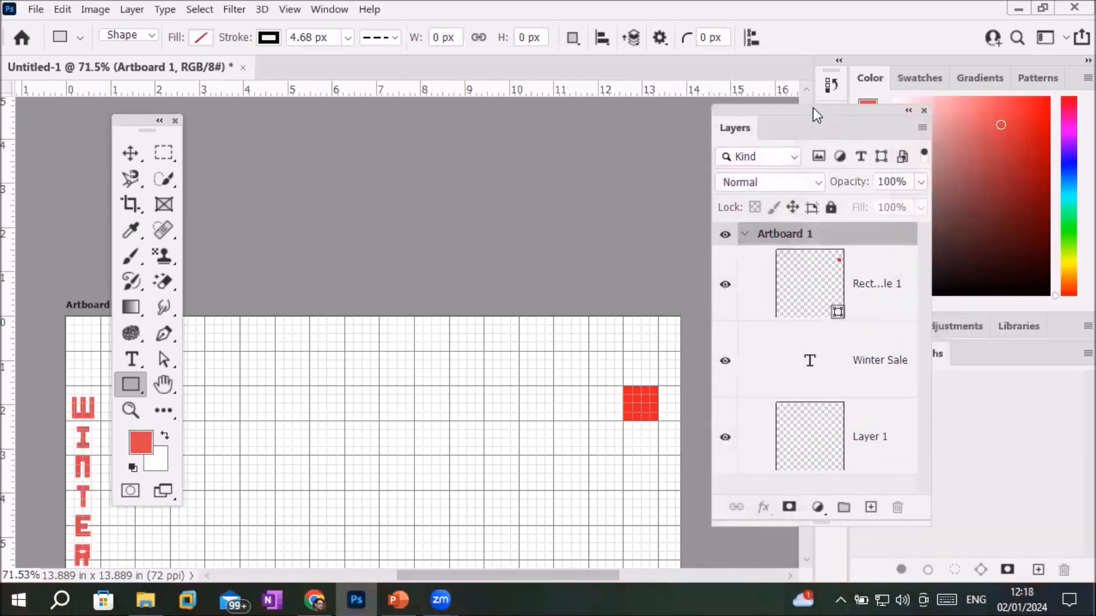
{"action": "left_click_drag", "start_coordinate": [797, 525], "coordinate": [796, 551]}
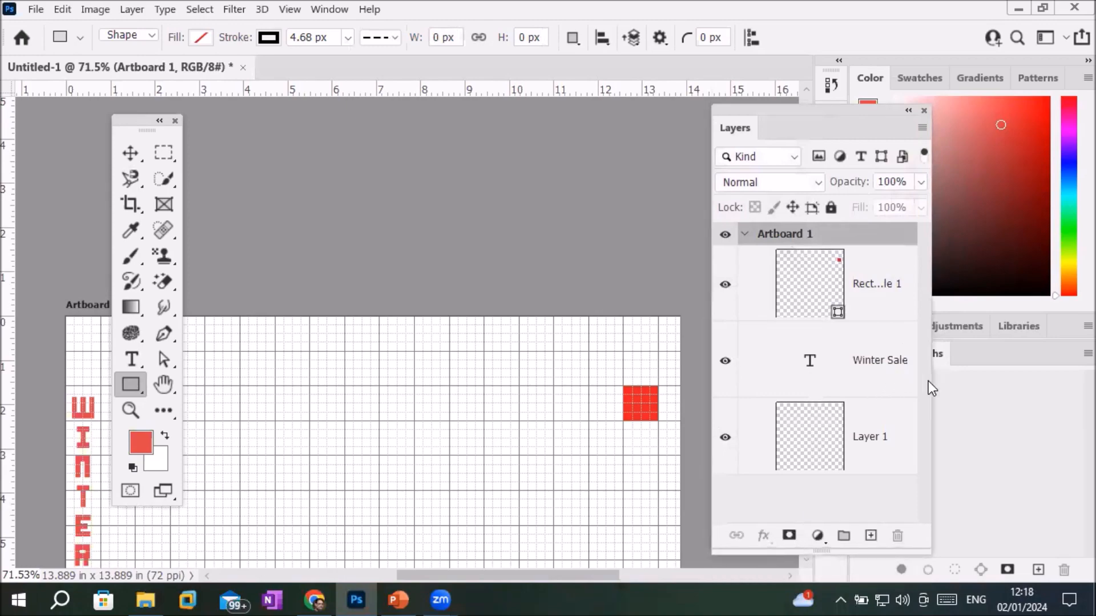
{"action": "scroll", "coordinate": [508, 393], "scroll_direction": "down", "scroll_amount": 3}
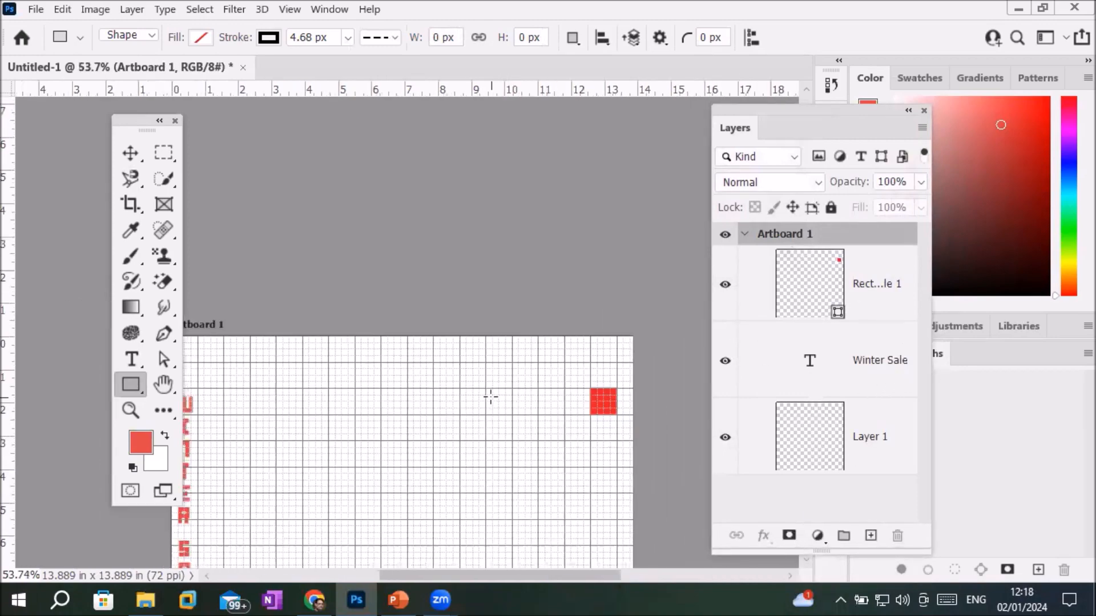
{"action": "scroll", "coordinate": [513, 434], "scroll_direction": "down", "scroll_amount": 1}
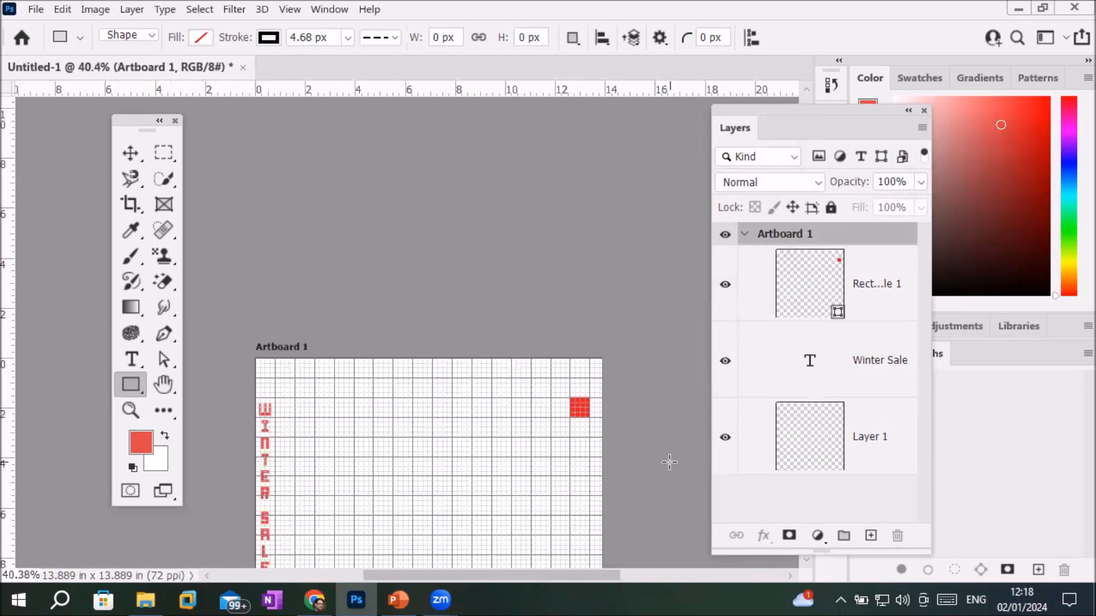
{"action": "left_click", "coordinate": [816, 289]}
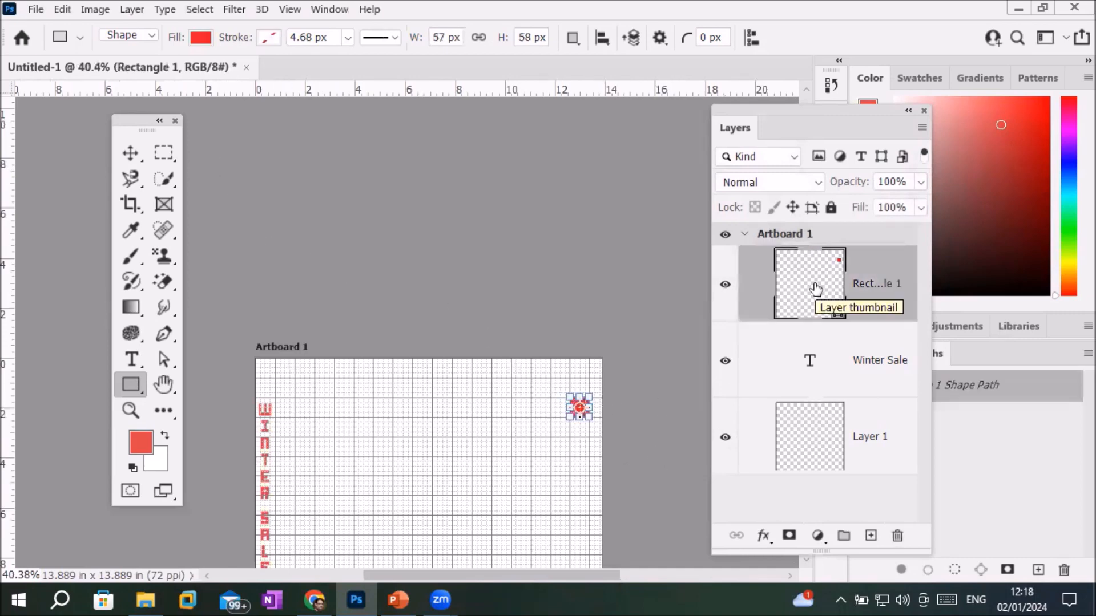
{"action": "left_click_drag", "start_coordinate": [816, 289], "coordinate": [871, 537]}
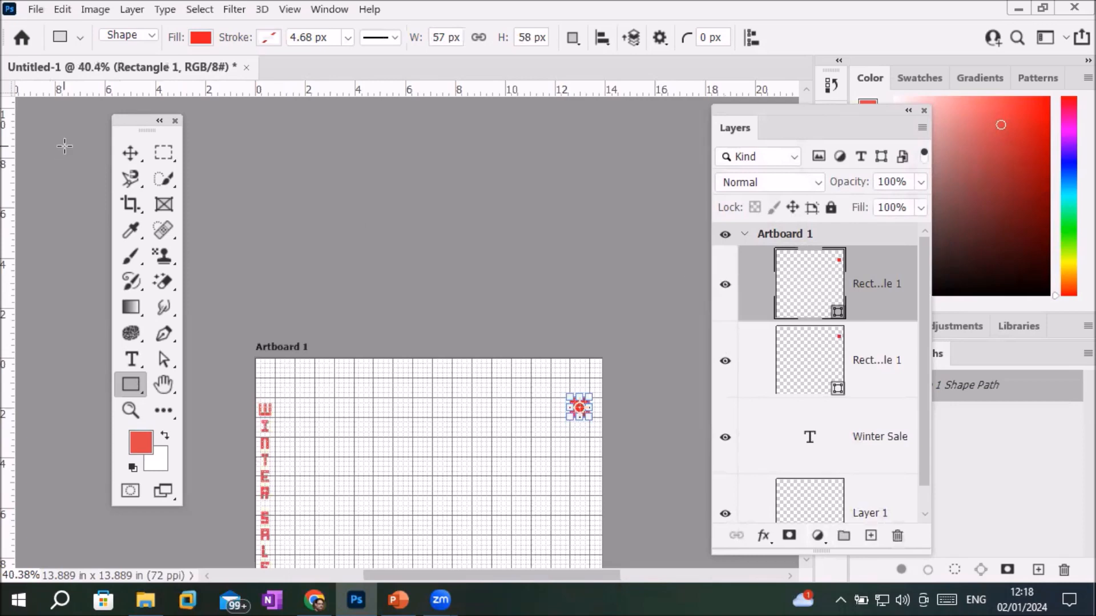
Step: Nudge the duplicated red square straight down until a gap one square high separates it from the original
{"action": "left_click", "coordinate": [130, 153]}
{"action": "scroll", "coordinate": [565, 451], "scroll_direction": "up", "scroll_amount": 1}
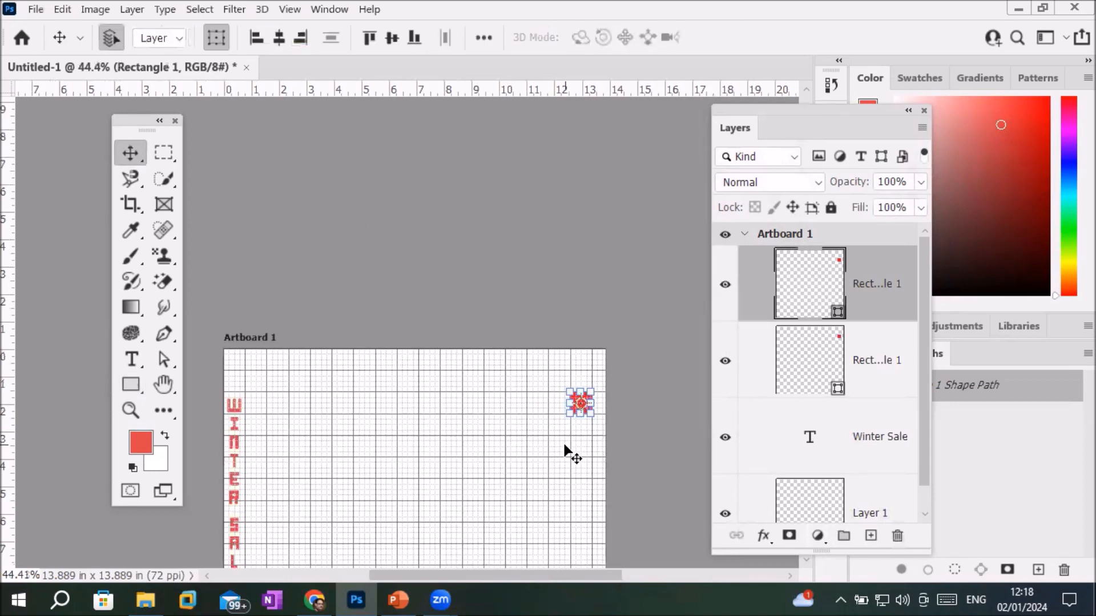
{"action": "key", "text": "Down"}
{"action": "key", "text": "Down"}
{"action": "key", "text": "Down"}
{"action": "key", "text": "Down"}
{"action": "key", "text": "Down"}
{"action": "key", "text": "Down"}
{"action": "key", "text": "Down"}
{"action": "key", "text": "Down"}
{"action": "key", "text": "Down"}
{"action": "key", "text": "Down"}
{"action": "key", "text": "Down"}
{"action": "key", "text": "Down"}
{"action": "key", "text": "Down"}
{"action": "key", "text": "Down"}
{"action": "key", "text": "Down"}
{"action": "key", "text": "Down"}
{"action": "key", "text": "Down"}
{"action": "key", "text": "Down"}
{"action": "key", "text": "Down"}
{"action": "key", "text": "Down"}
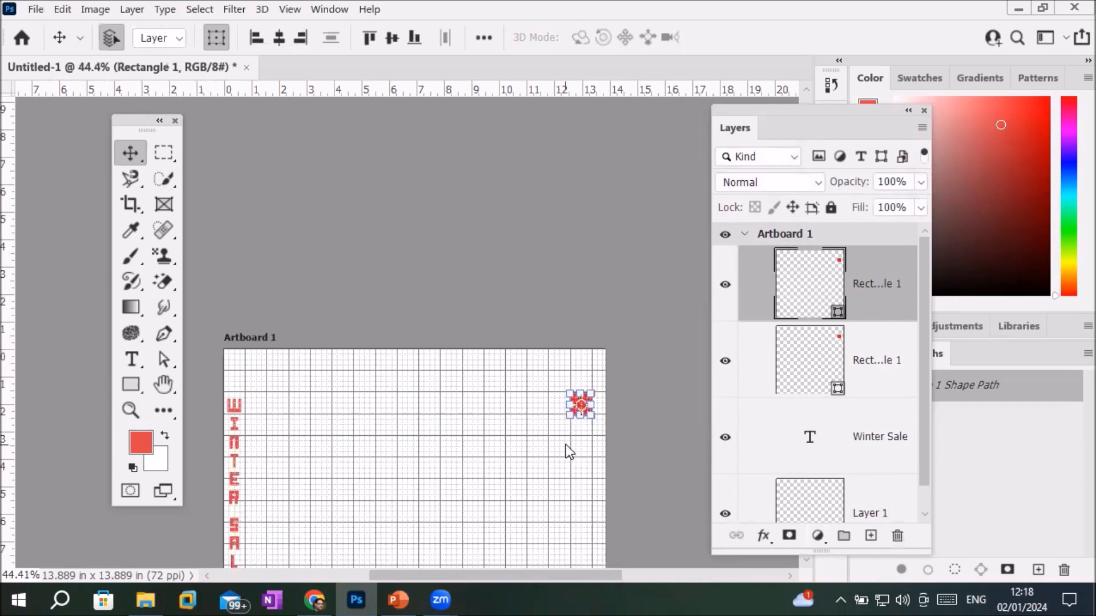
{"action": "key", "text": "Down"}
{"action": "key", "text": "Down"}
{"action": "key", "text": "Down"}
{"action": "key", "text": "Down"}
{"action": "key", "text": "Down"}
{"action": "key", "text": "Down"}
{"action": "key", "text": "Down"}
{"action": "key", "text": "Down"}
{"action": "key", "text": "Down"}
{"action": "key", "text": "Down"}
{"action": "key", "text": "Down"}
{"action": "key", "text": "Down"}
{"action": "key", "text": "Down"}
{"action": "key", "text": "Down"}
{"action": "key", "text": "Down"}
{"action": "key", "text": "Down"}
{"action": "key", "text": "Down"}
{"action": "key", "text": "Down"}
{"action": "key", "text": "Down"}
{"action": "key", "text": "Down"}
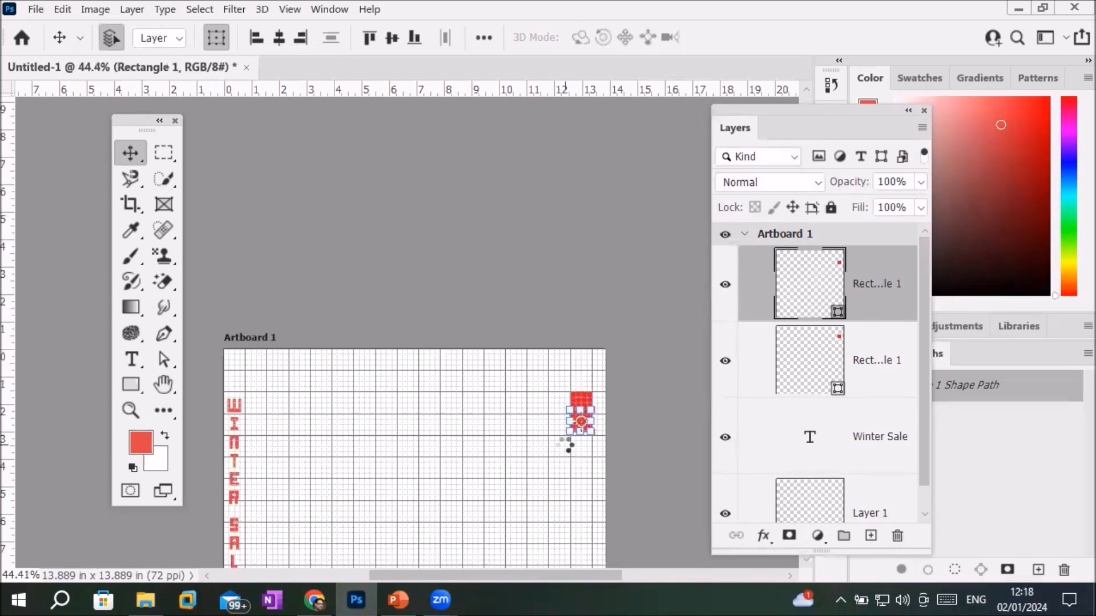
{"action": "key", "text": "Down"}
{"action": "key", "text": "Down"}
{"action": "key", "text": "Down"}
{"action": "key", "text": "Down"}
{"action": "key", "text": "Down"}
{"action": "key", "text": "Down"}
{"action": "key", "text": "Down"}
{"action": "key", "text": "Down"}
{"action": "key", "text": "Down"}
{"action": "key", "text": "Down"}
{"action": "key", "text": "Down"}
{"action": "key", "text": "Down"}
{"action": "key", "text": "Down"}
{"action": "key", "text": "Down"}
{"action": "key", "text": "Down"}
{"action": "key", "text": "Down"}
{"action": "key", "text": "Down"}
{"action": "key", "text": "Down"}
{"action": "key", "text": "Down"}
{"action": "key", "text": "Down"}
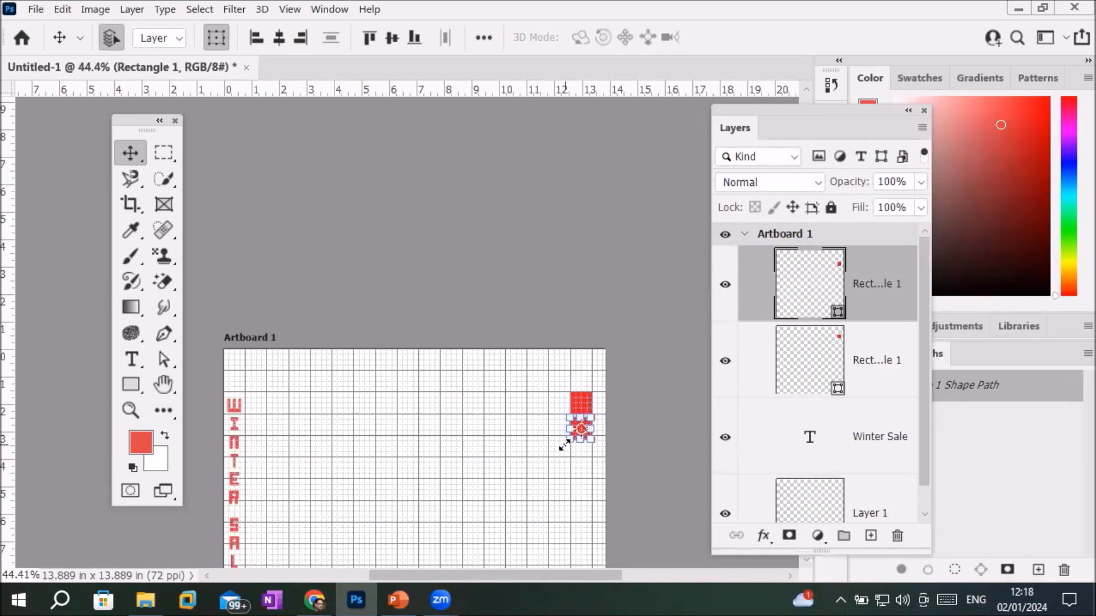
{"action": "key", "text": "Down"}
{"action": "key", "text": "Down"}
{"action": "key", "text": "Down"}
{"action": "key", "text": "Down"}
{"action": "key", "text": "Down"}
{"action": "key", "text": "Down"}
{"action": "key", "text": "Down"}
{"action": "key", "text": "Down"}
{"action": "key", "text": "Down"}
{"action": "key", "text": "Down"}
{"action": "key", "text": "Down"}
{"action": "key", "text": "Down"}
{"action": "key", "text": "Down"}
{"action": "key", "text": "Down"}
{"action": "key", "text": "Down"}
{"action": "key", "text": "Down"}
{"action": "key", "text": "Down"}
{"action": "key", "text": "Down"}
{"action": "key", "text": "Down"}
{"action": "key", "text": "Down"}
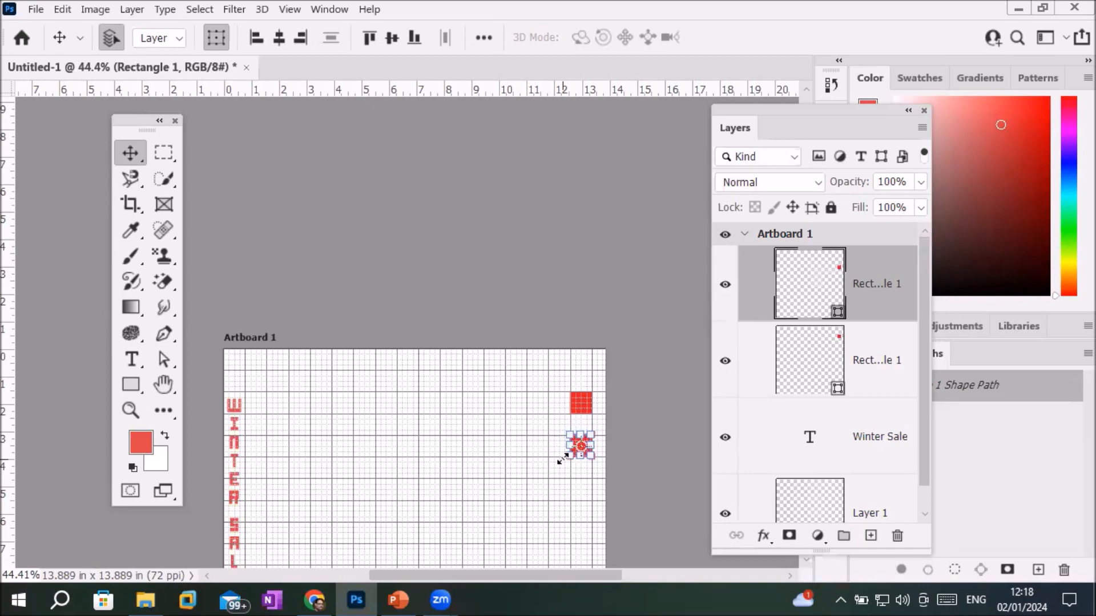
Step: Copy the red square three more times to form a checkered pattern with four corner squares and one in the center
{"action": "scroll", "coordinate": [580, 449], "scroll_direction": "up", "scroll_amount": 5}
{"action": "scroll", "coordinate": [593, 448], "scroll_direction": "up", "scroll_amount": 1}
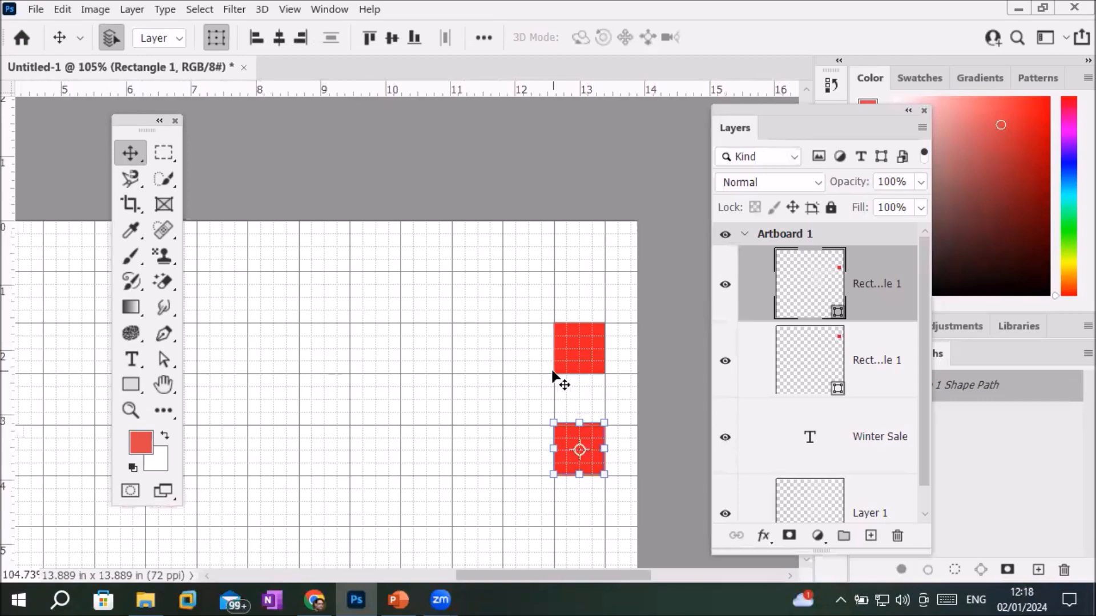
{"action": "scroll", "coordinate": [588, 456], "scroll_direction": "up", "scroll_amount": 4}
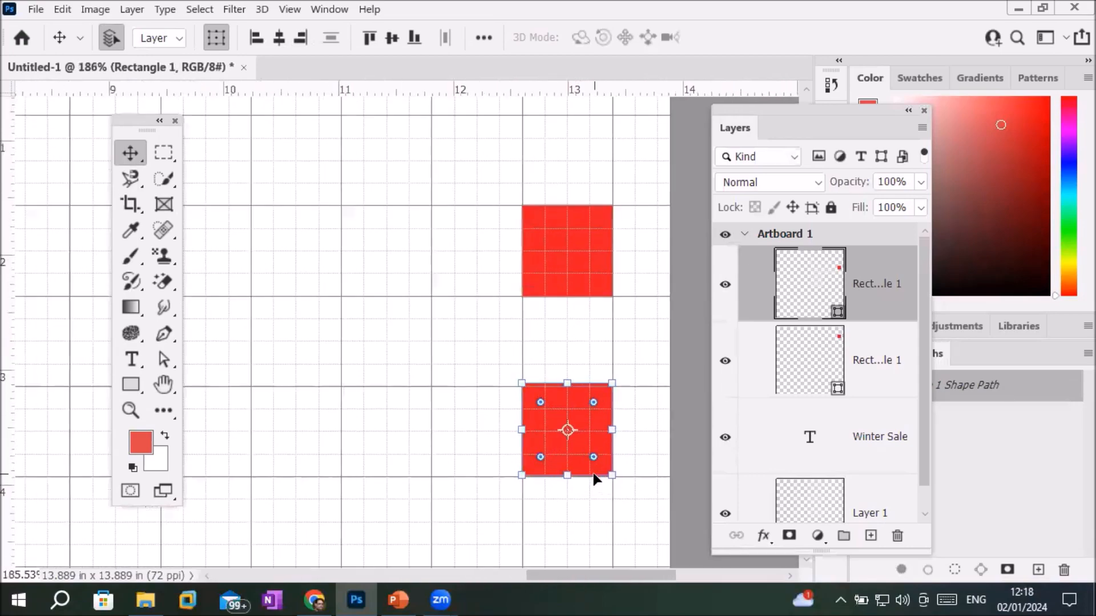
{"action": "scroll", "coordinate": [593, 478], "scroll_direction": "up", "scroll_amount": 2}
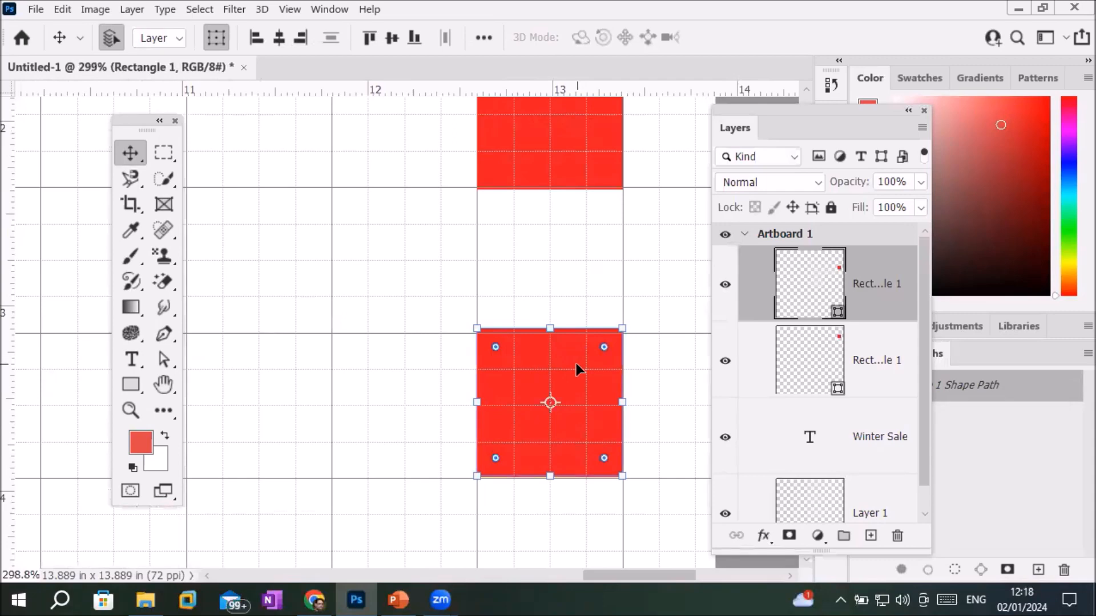
{"action": "left_click_drag", "start_coordinate": [576, 364], "coordinate": [291, 153]}
{"action": "left_click_drag", "start_coordinate": [297, 195], "coordinate": [437, 336]}
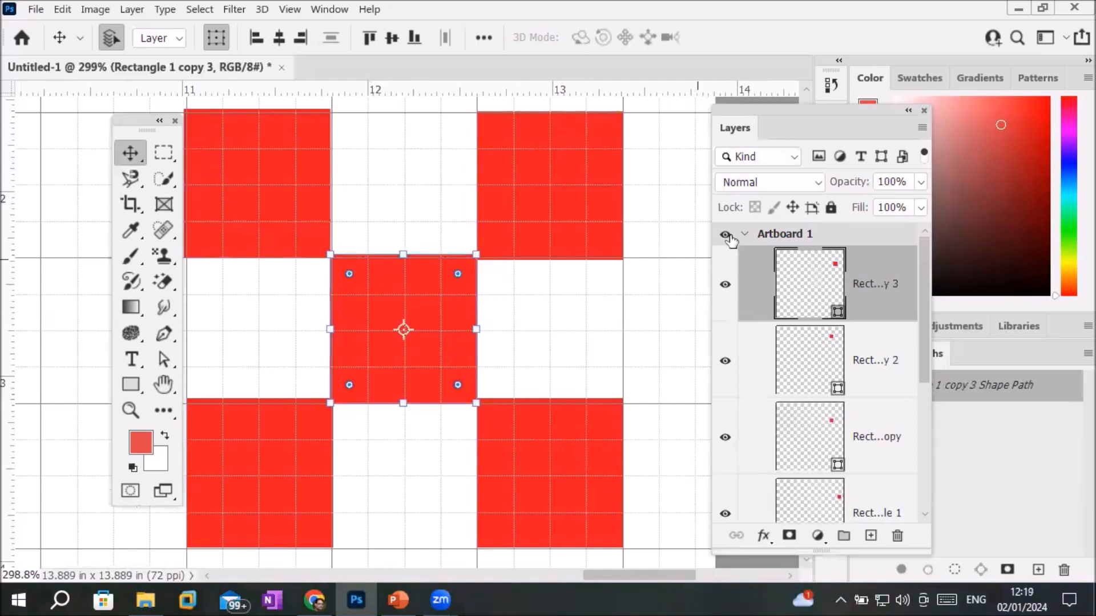
Step: Change the center square's fill to dark blue from the recently used colors
{"action": "left_click", "coordinate": [953, 328]}
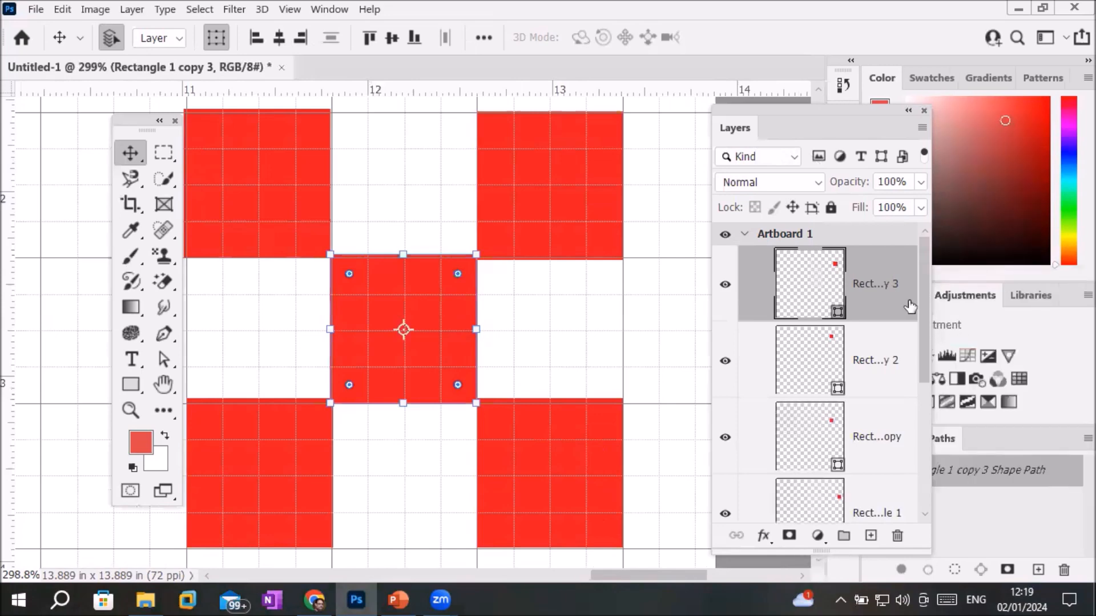
{"action": "left_click_drag", "start_coordinate": [804, 111], "coordinate": [740, 131]}
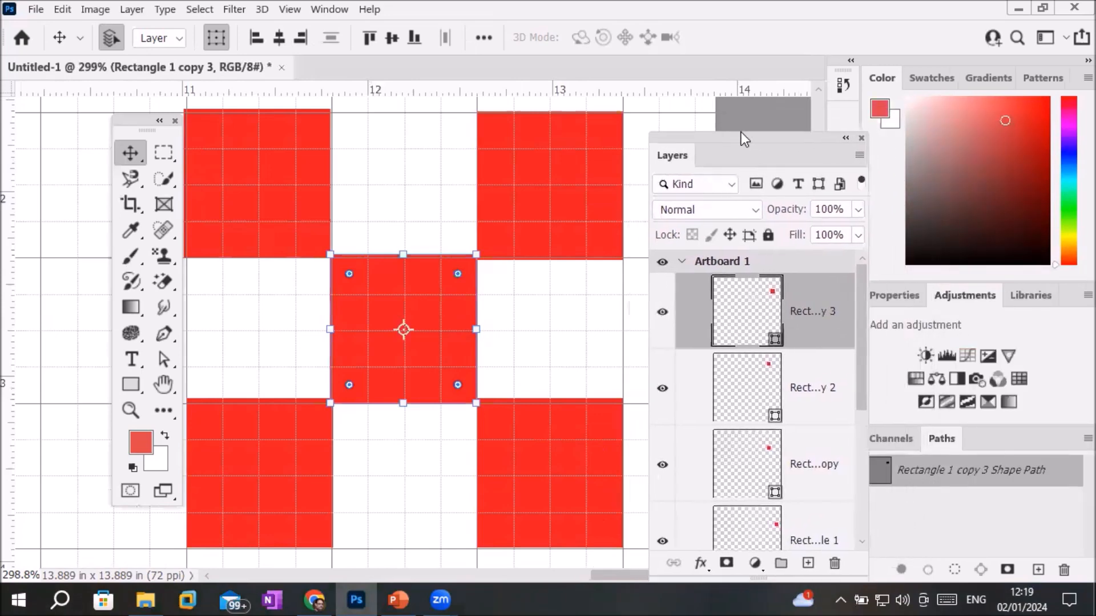
{"action": "left_click", "coordinate": [906, 304]}
{"action": "scroll", "coordinate": [962, 383], "scroll_direction": "down", "scroll_amount": 1}
{"action": "scroll", "coordinate": [963, 377], "scroll_direction": "down", "scroll_amount": 2}
{"action": "left_click", "coordinate": [915, 338]}
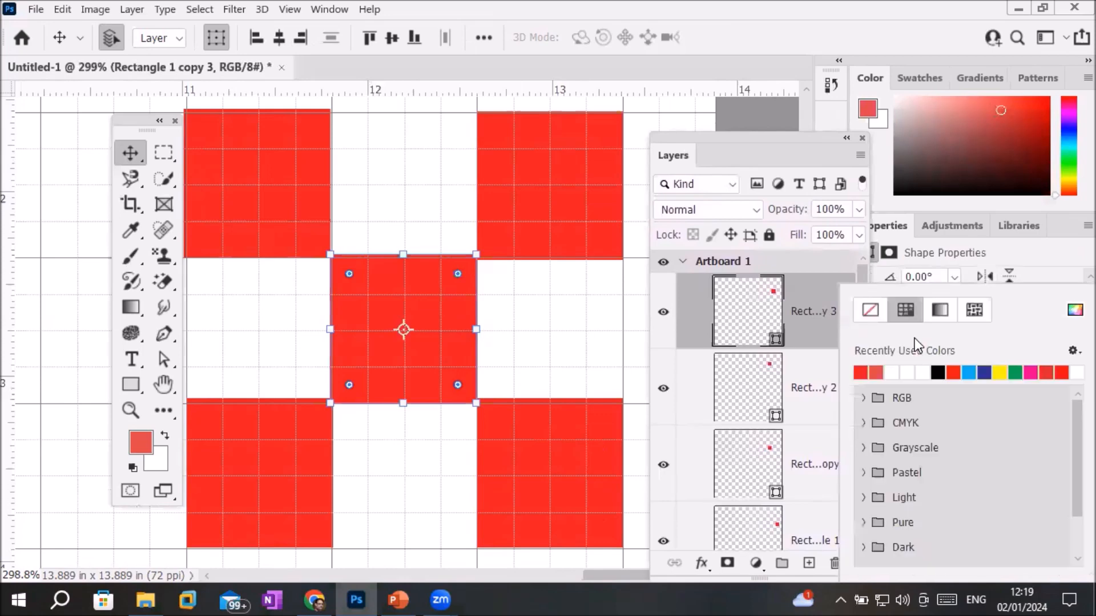
{"action": "left_click", "coordinate": [984, 373]}
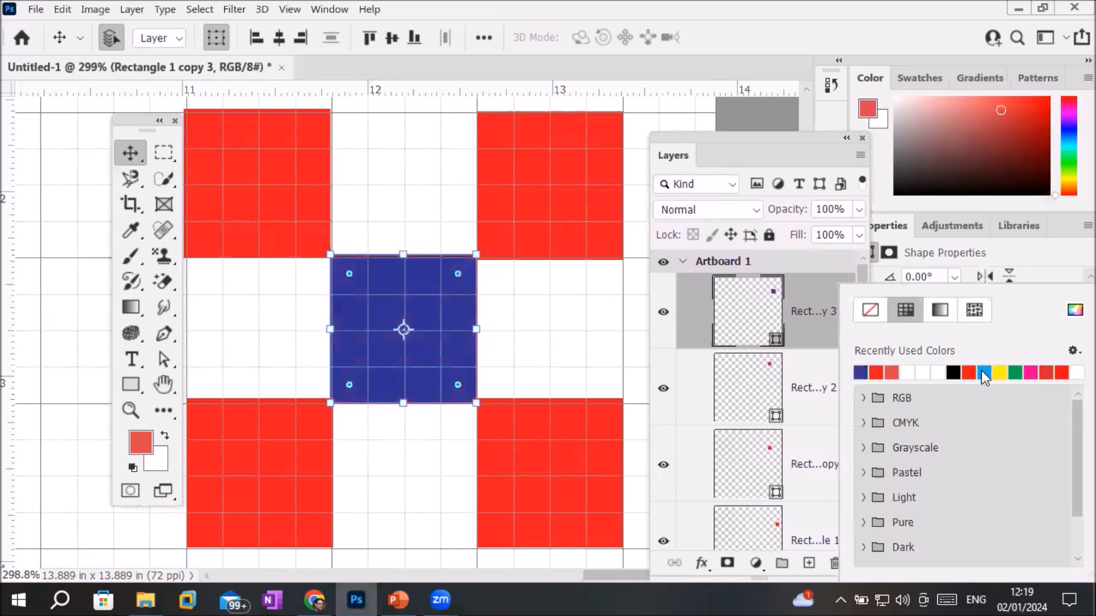
Step: Round all four corners of the dark blue center square and deselect it
{"action": "left_click", "coordinate": [460, 279]}
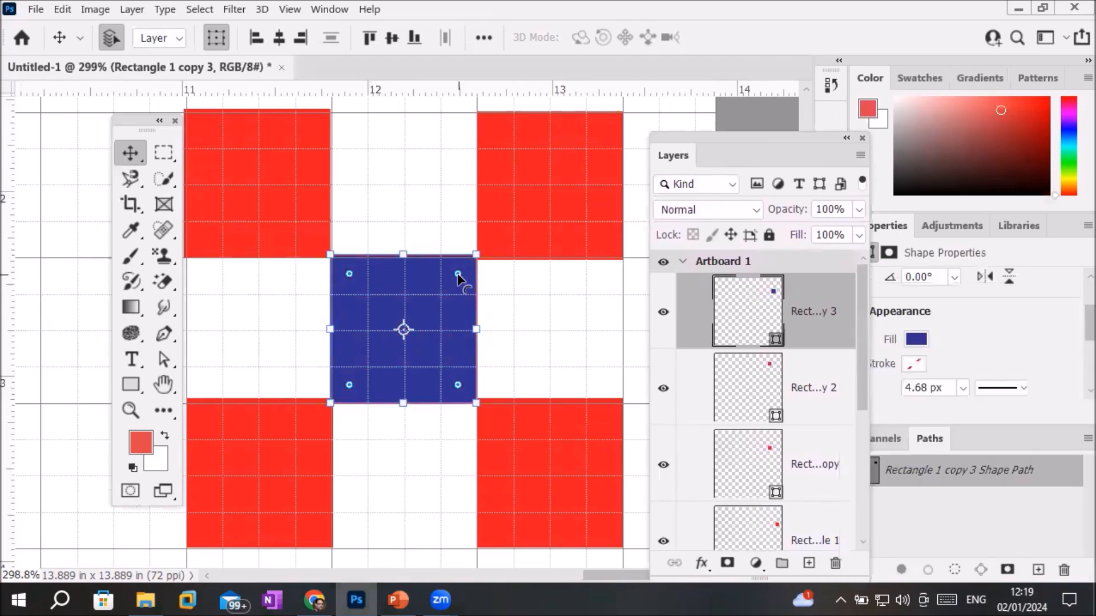
{"action": "left_click_drag", "start_coordinate": [459, 274], "coordinate": [445, 290]}
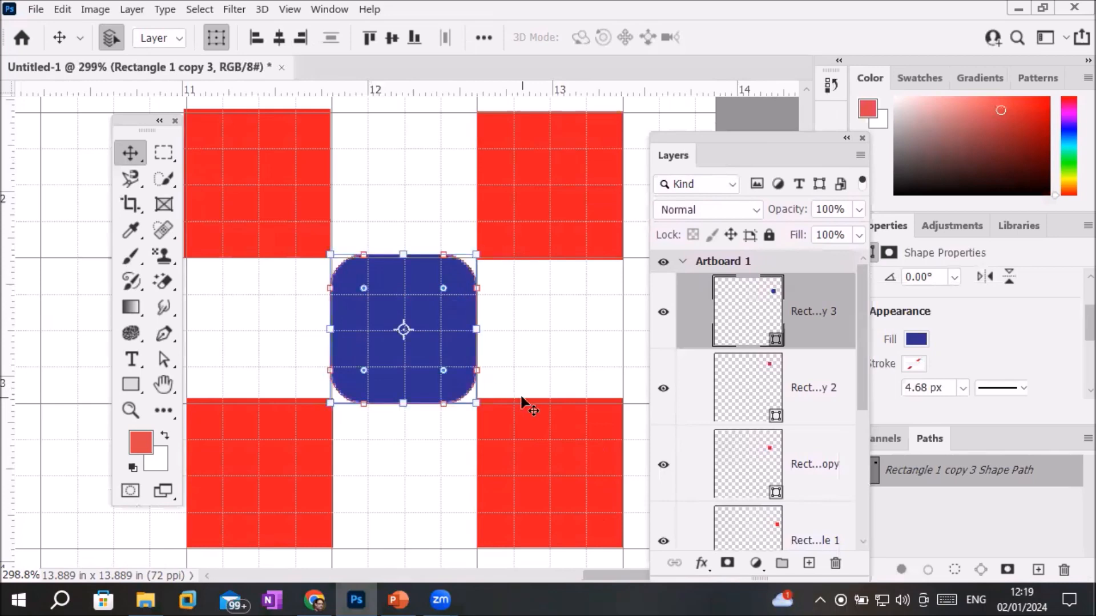
{"action": "left_click", "coordinate": [541, 306]}
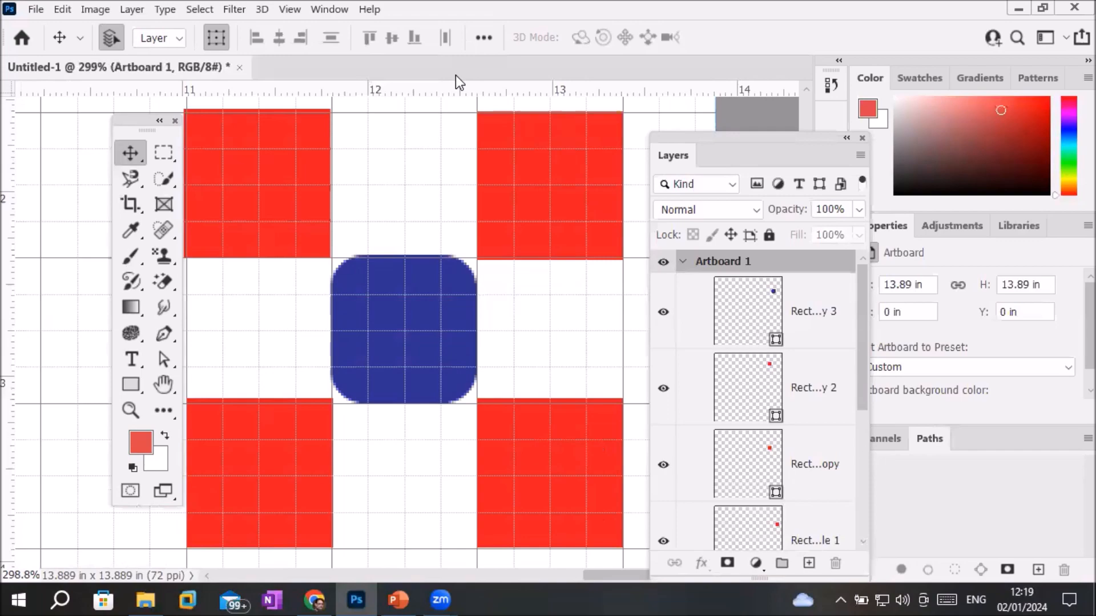
Step: Move the floating Tools panel off the artboard to uncover the vertical "Winter Sale" text
{"action": "scroll", "coordinate": [348, 295], "scroll_direction": "down", "scroll_amount": 5, "text": "alt"}
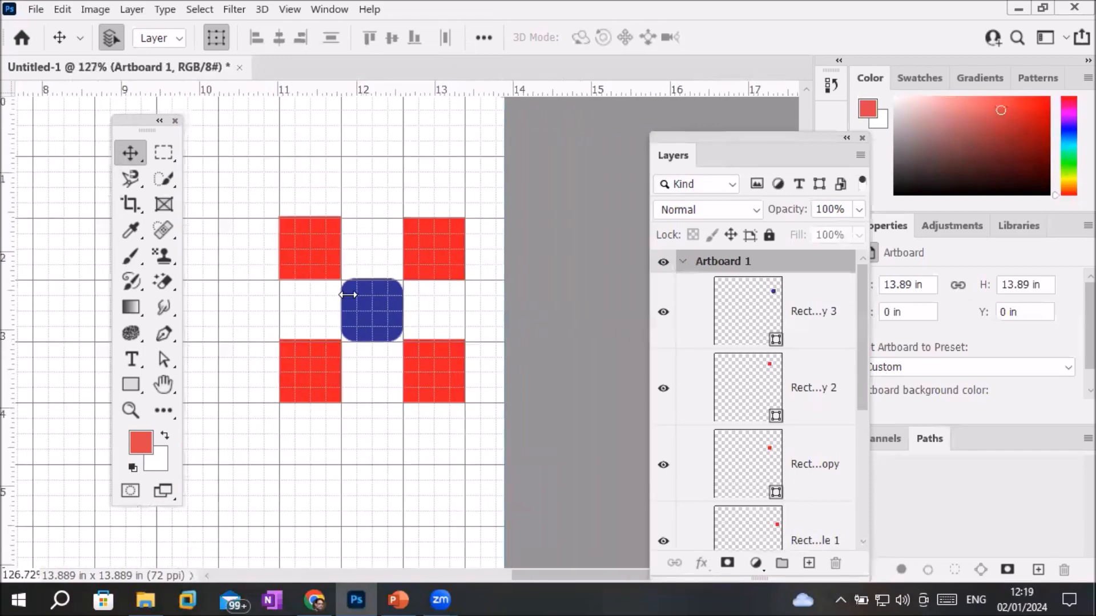
{"action": "scroll", "coordinate": [348, 295], "scroll_direction": "down", "scroll_amount": 6, "text": "alt"}
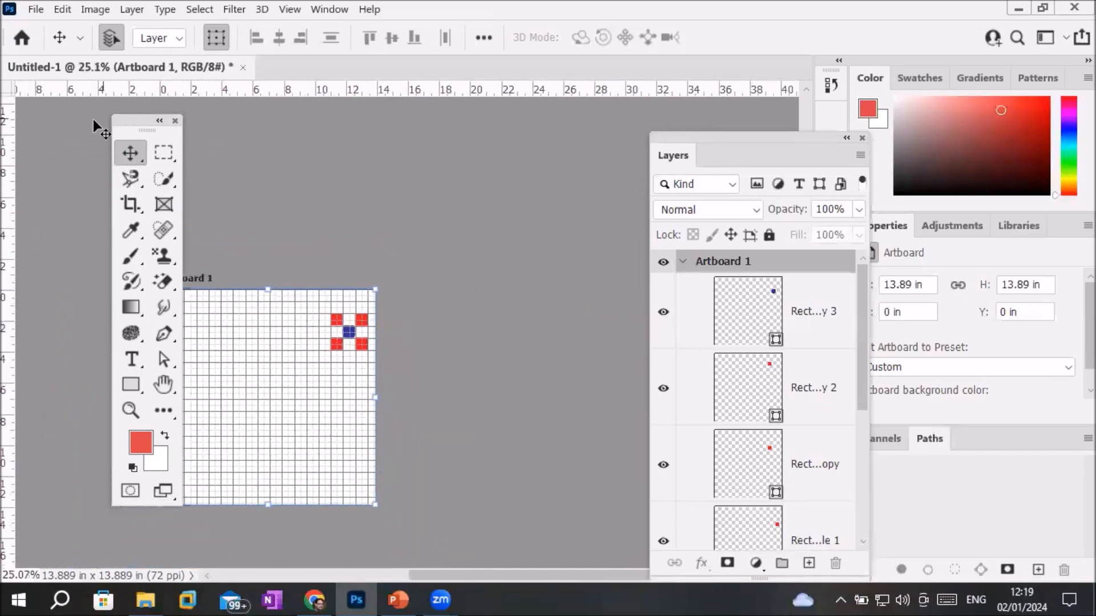
{"action": "left_click_drag", "start_coordinate": [125, 118], "coordinate": [52, 143]}
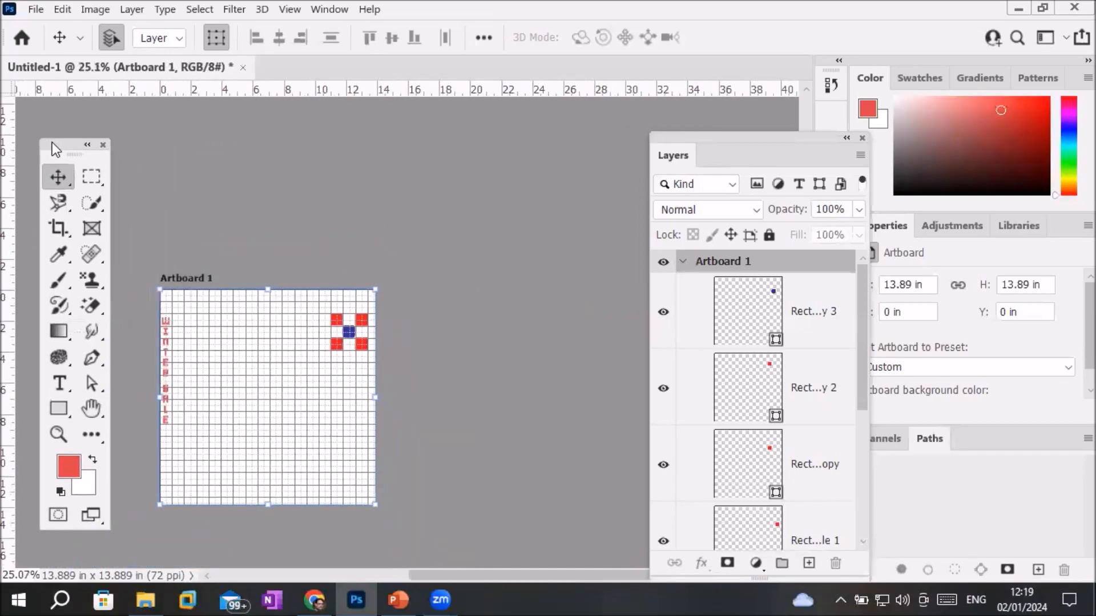
{"action": "scroll", "coordinate": [186, 379], "scroll_direction": "up", "scroll_amount": 2, "text": "alt"}
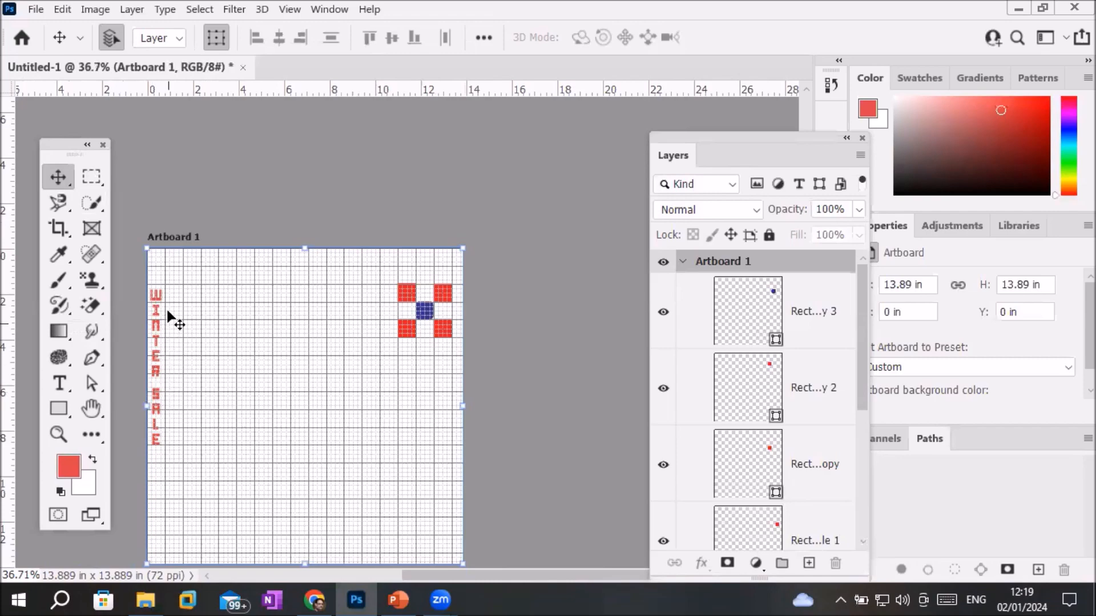
{"action": "scroll", "coordinate": [159, 326], "scroll_direction": "up", "scroll_amount": 5}
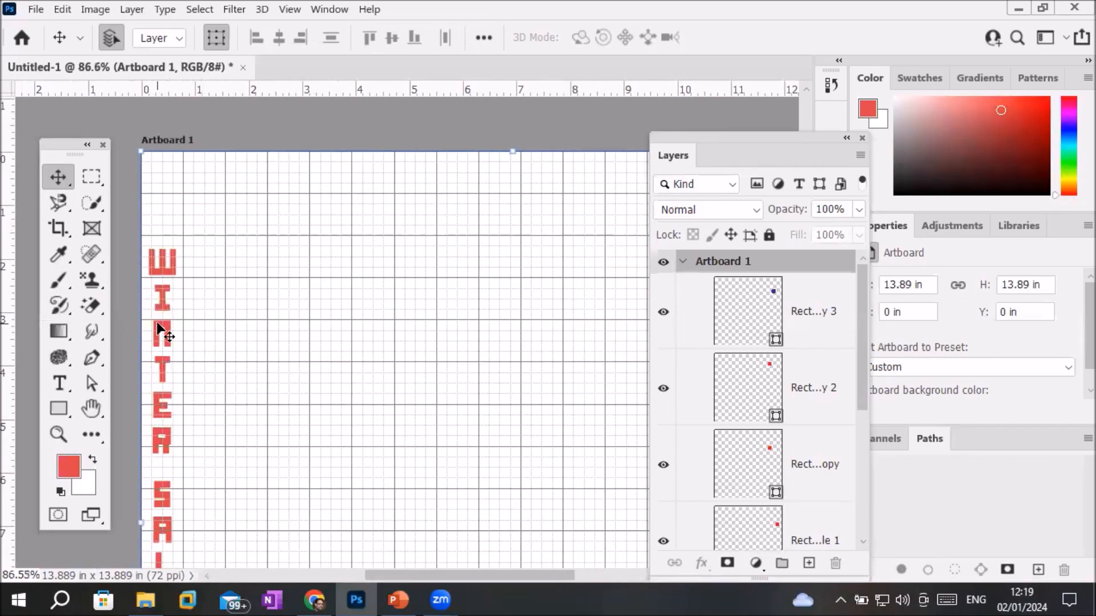
Step: Hide the grid overlay so the artboard shows only the vertical title and the checkered squares
{"action": "scroll", "coordinate": [160, 328], "scroll_direction": "down", "scroll_amount": 5}
{"action": "scroll", "coordinate": [484, 313], "scroll_direction": "up", "scroll_amount": 3}
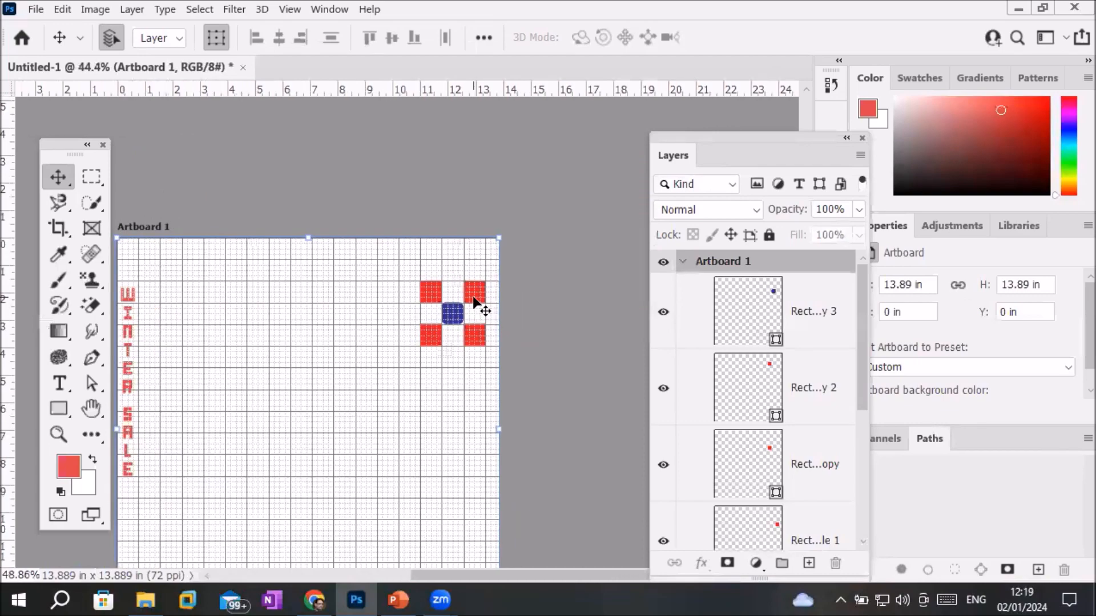
{"action": "scroll", "coordinate": [465, 326], "scroll_direction": "up", "scroll_amount": 4}
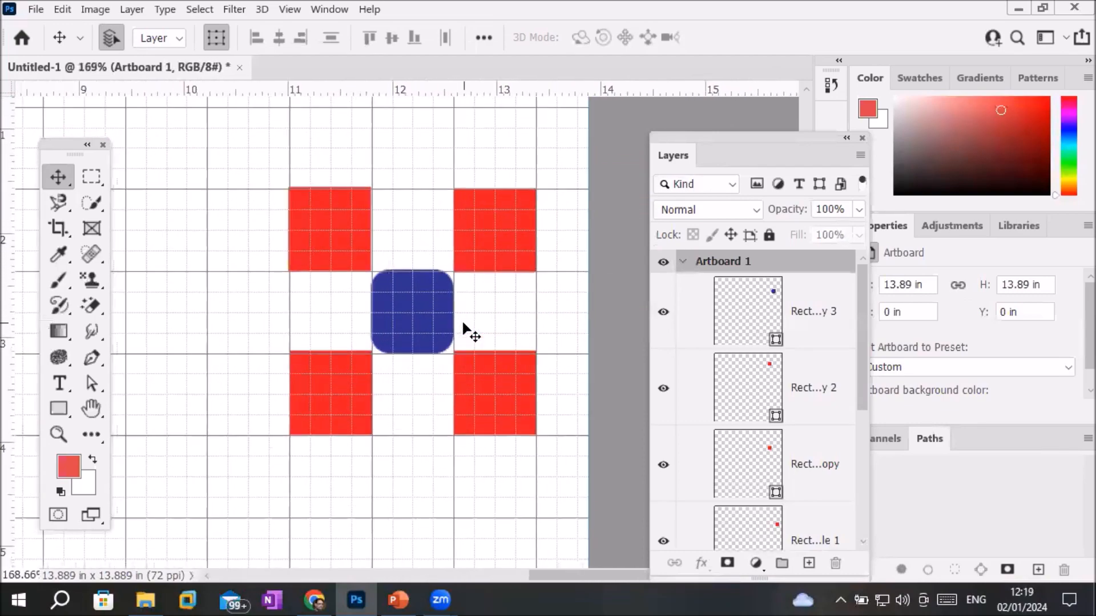
{"action": "scroll", "coordinate": [465, 326], "scroll_direction": "down", "scroll_amount": 4}
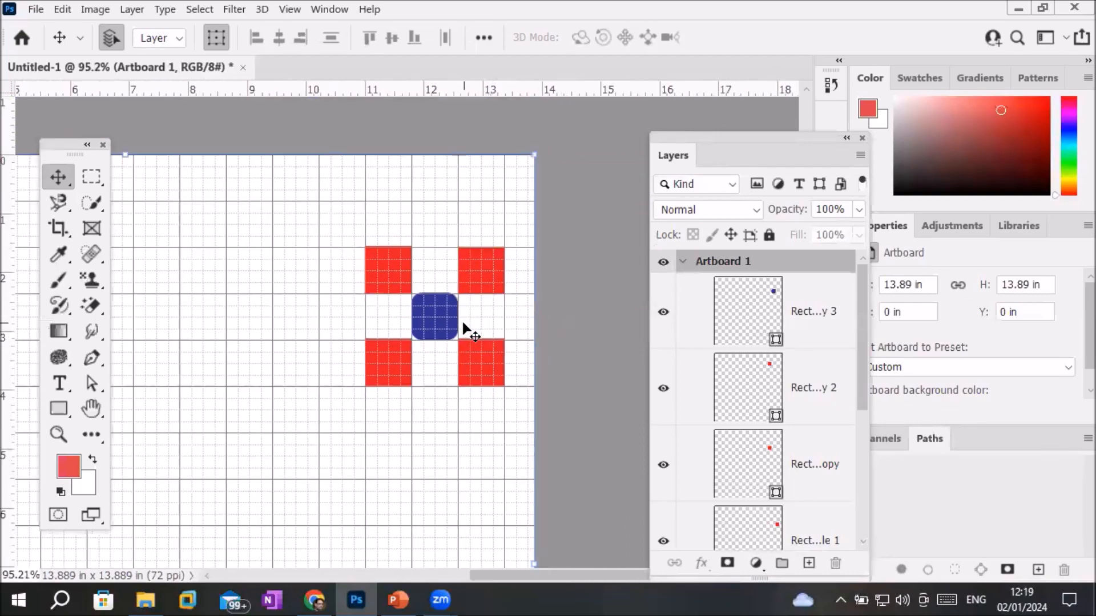
{"action": "scroll", "coordinate": [215, 325], "scroll_direction": "down", "scroll_amount": 2}
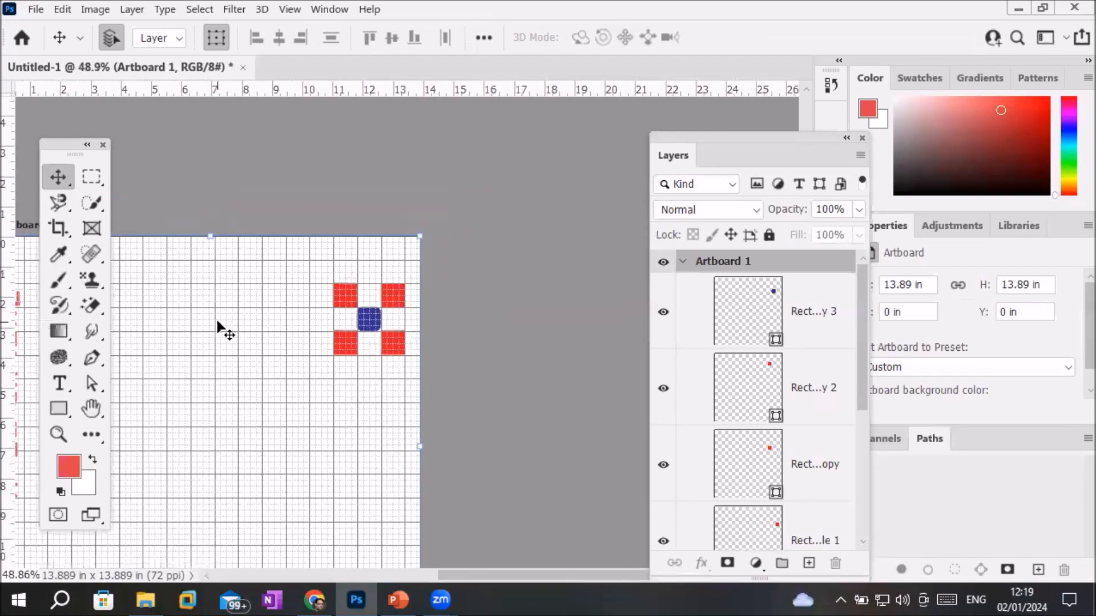
{"action": "left_click_drag", "start_coordinate": [228, 323], "coordinate": [414, 216]}
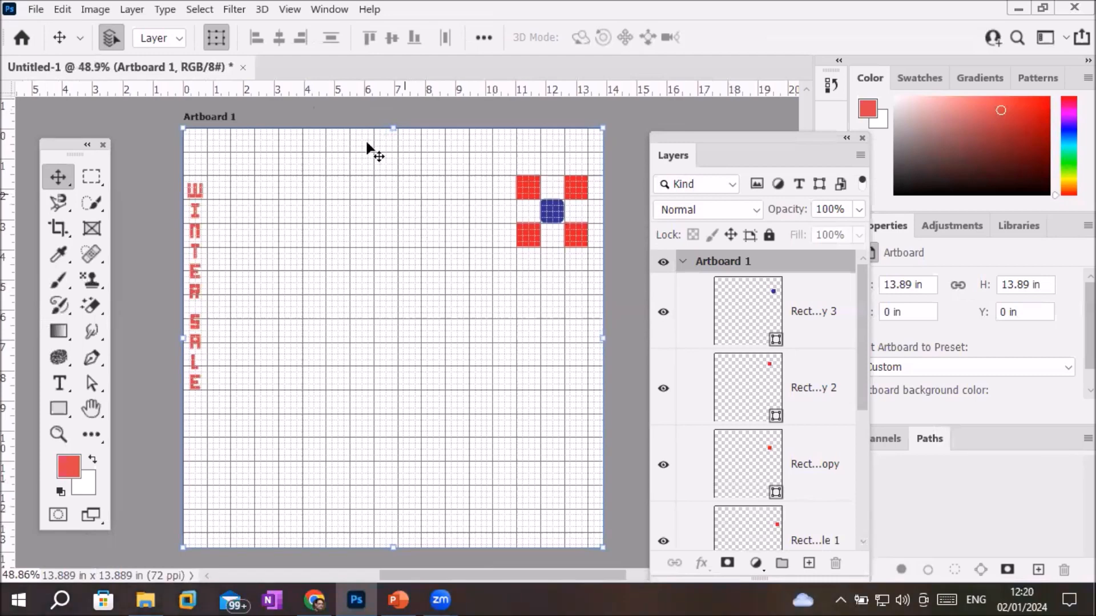
{"action": "left_click", "coordinate": [289, 9]}
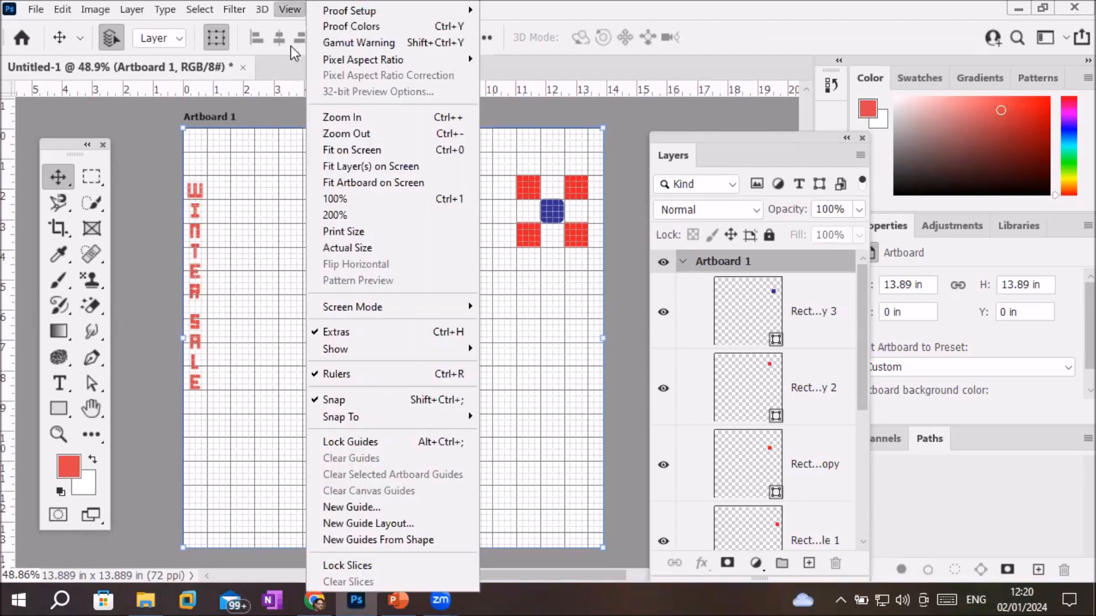
{"action": "mouse_move", "coordinate": [428, 348]}
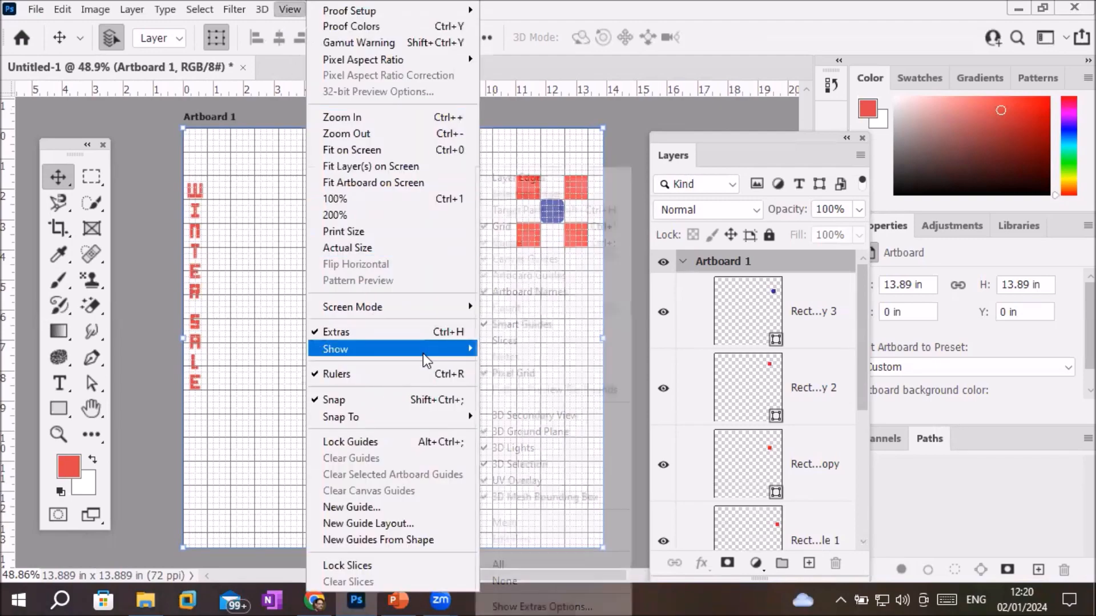
{"action": "left_click", "coordinate": [537, 227]}
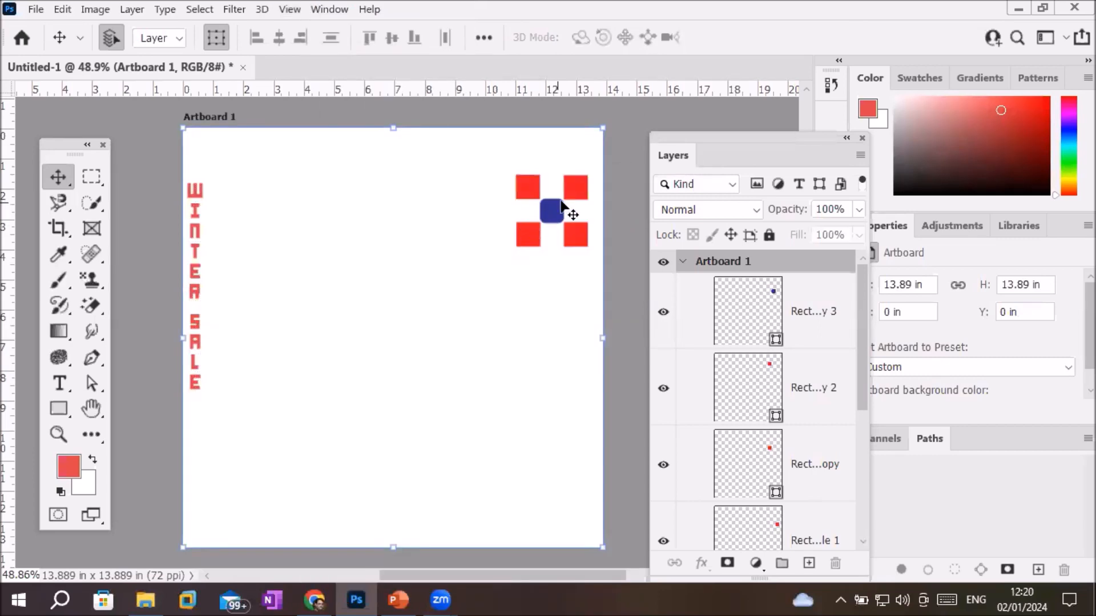
{"action": "scroll", "coordinate": [575, 191], "scroll_direction": "up", "scroll_amount": 5}
{"action": "scroll", "coordinate": [575, 191], "scroll_direction": "up", "scroll_amount": 4}
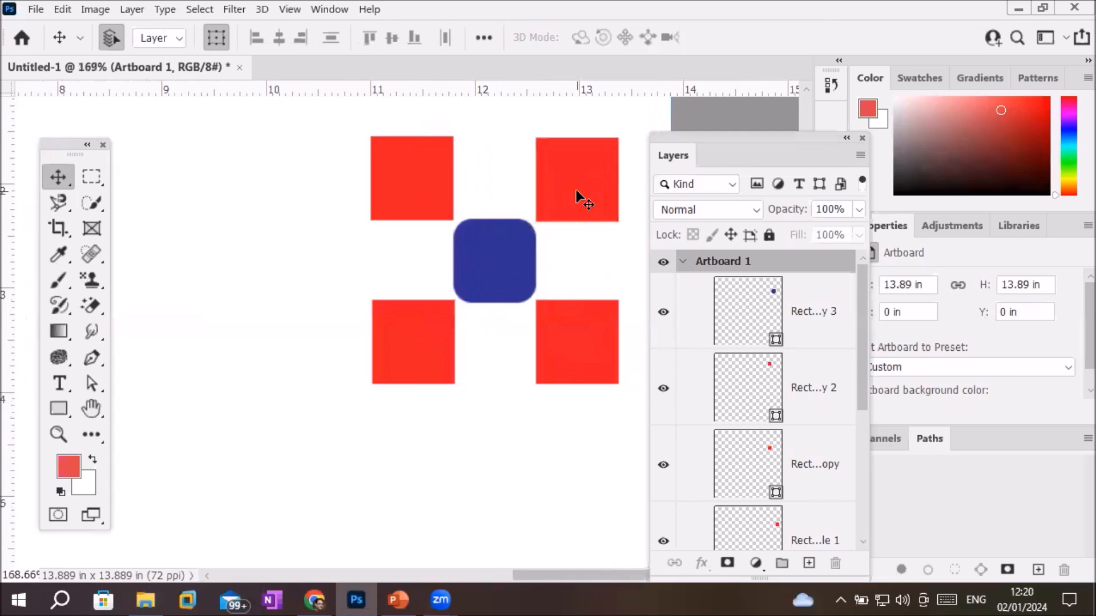
{"action": "scroll", "coordinate": [576, 191], "scroll_direction": "down", "scroll_amount": 5}
{"action": "scroll", "coordinate": [577, 190], "scroll_direction": "down", "scroll_amount": 6}
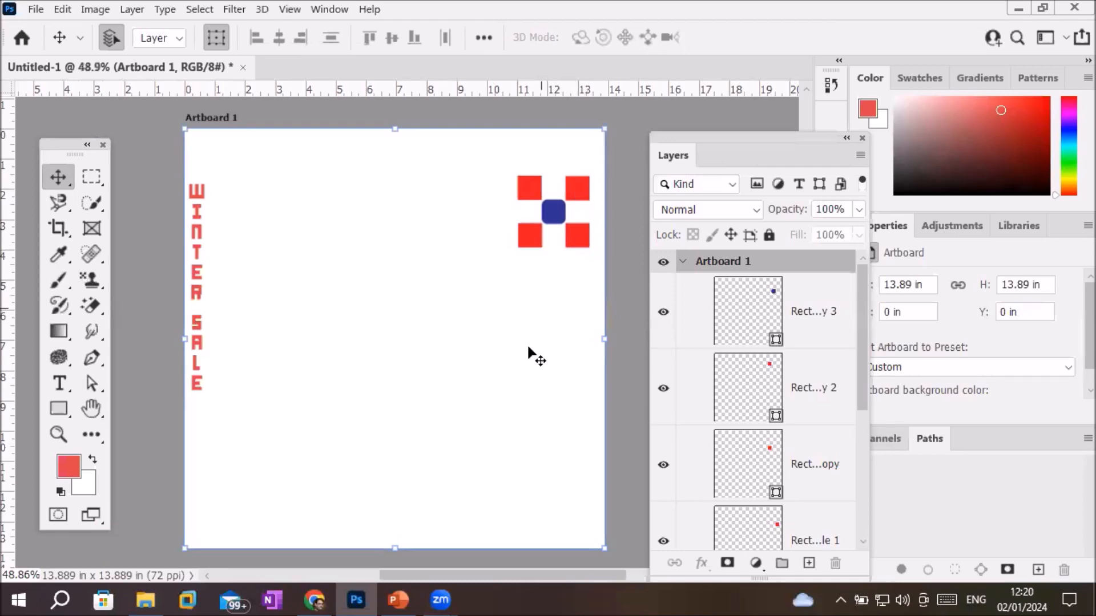
Step: Switch to PowerPoint to examine the rotation examples on the "Tasks to do????" slide, and return to Photoshop
{"action": "left_click", "coordinate": [398, 599]}
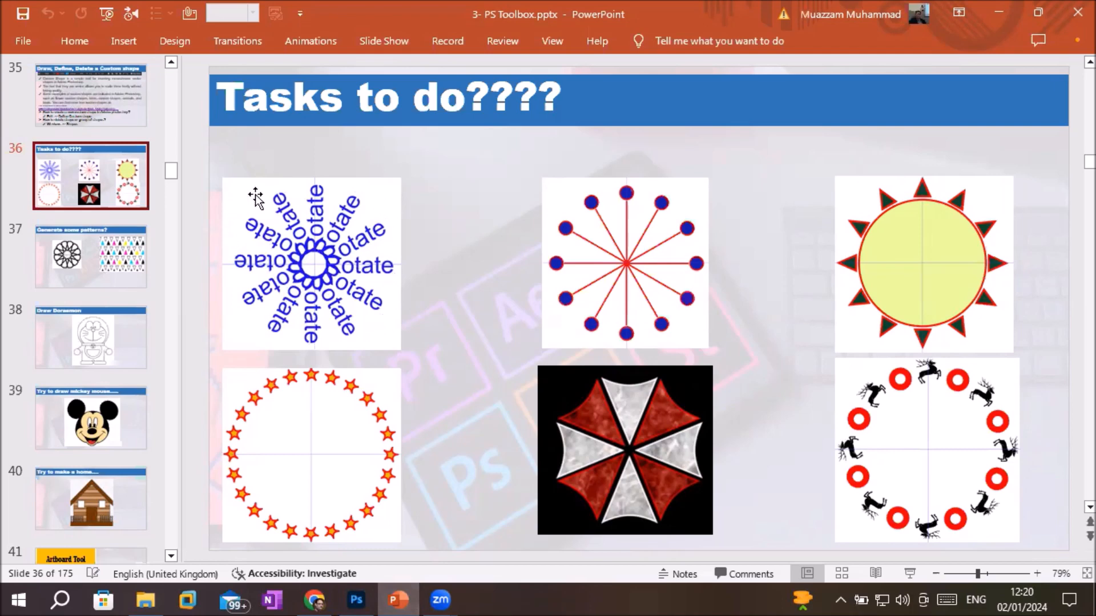
{"action": "left_click", "coordinate": [363, 596]}
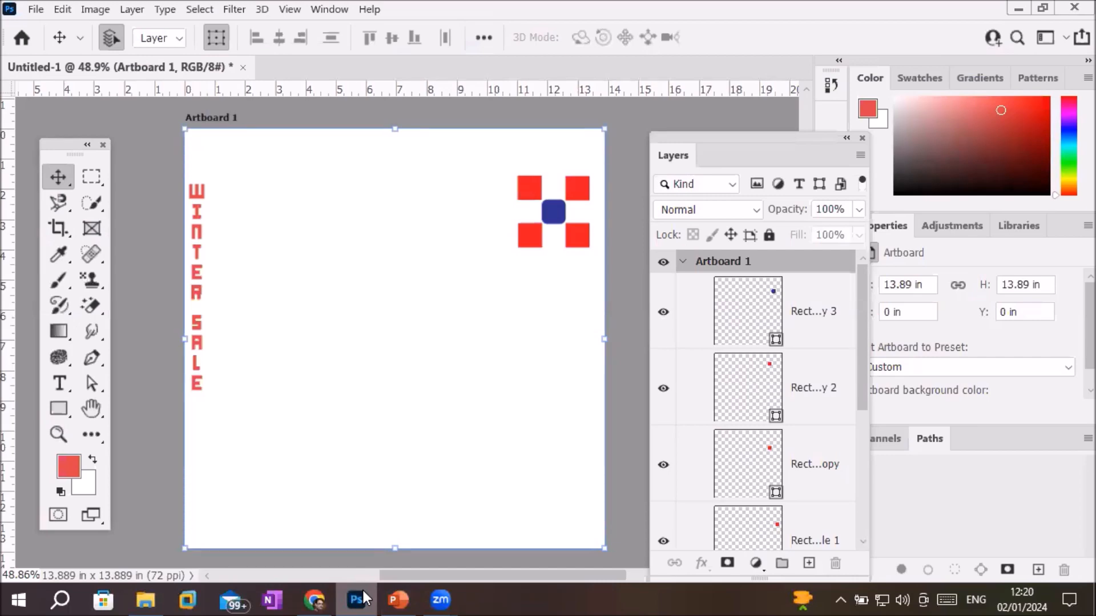
Step: Add the horizontal text "How to rotate around center point?" near the artboard's upper edge in A Okay Regular at 48 pt
{"action": "left_click", "coordinate": [59, 386]}
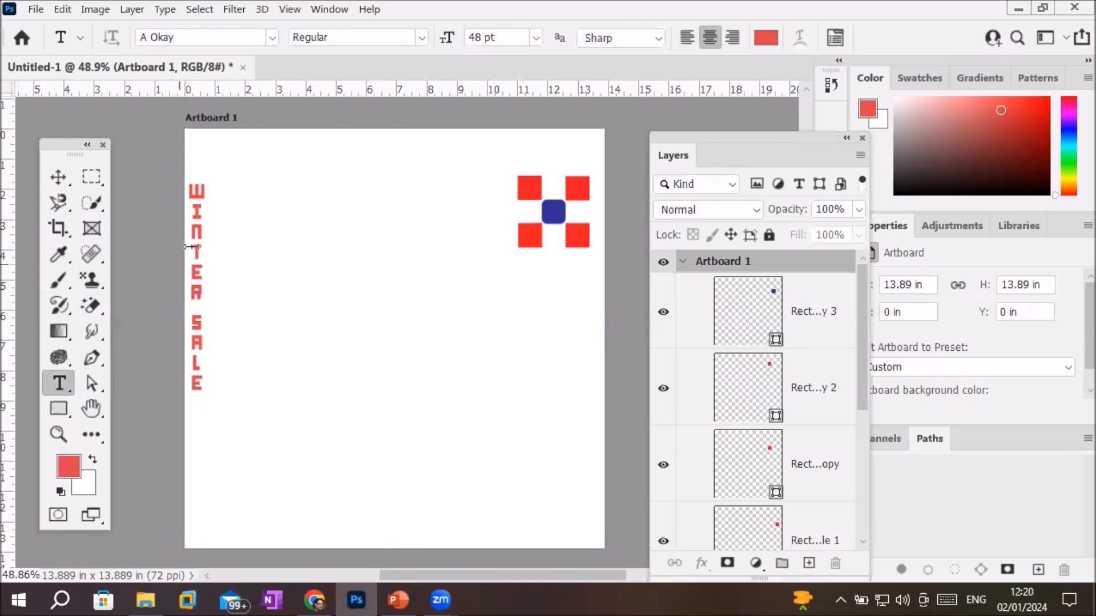
{"action": "left_click", "coordinate": [291, 166]}
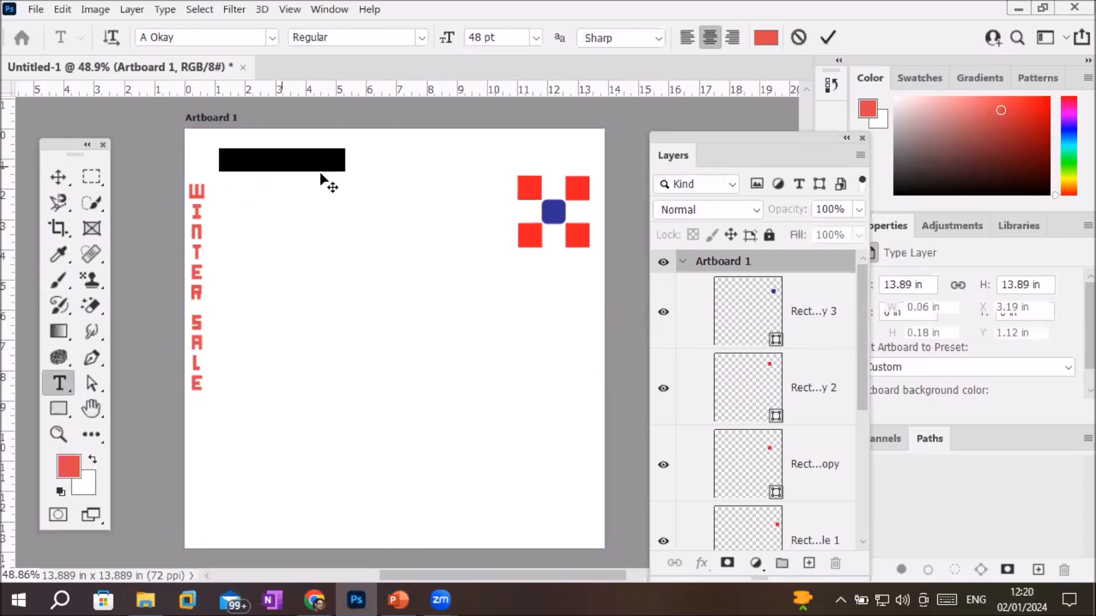
{"action": "type", "text": "HO"}
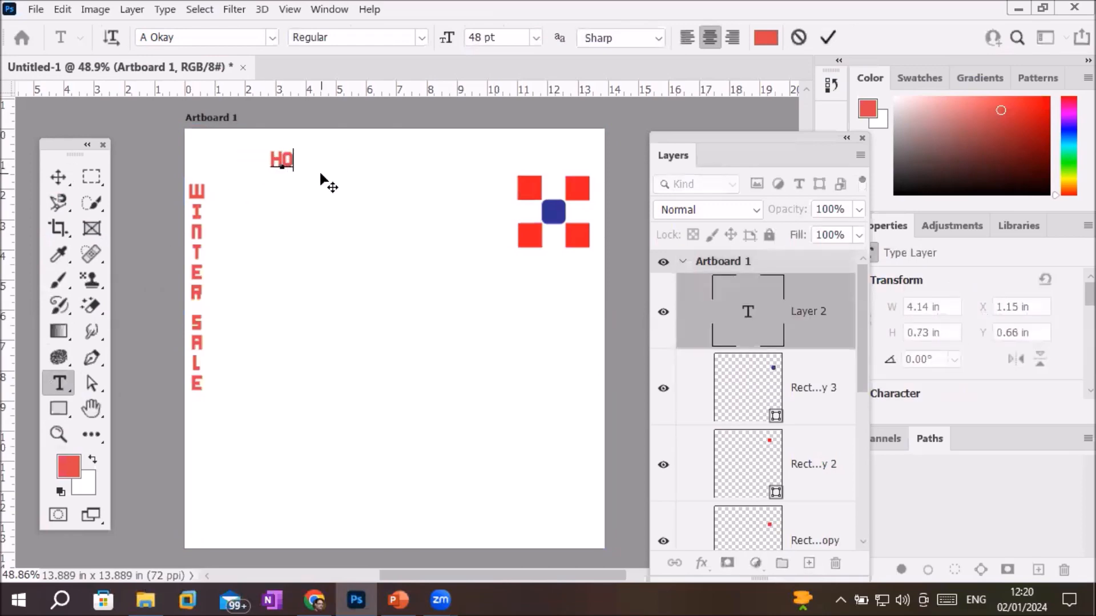
{"action": "type", "text": "W TO ROTATE"}
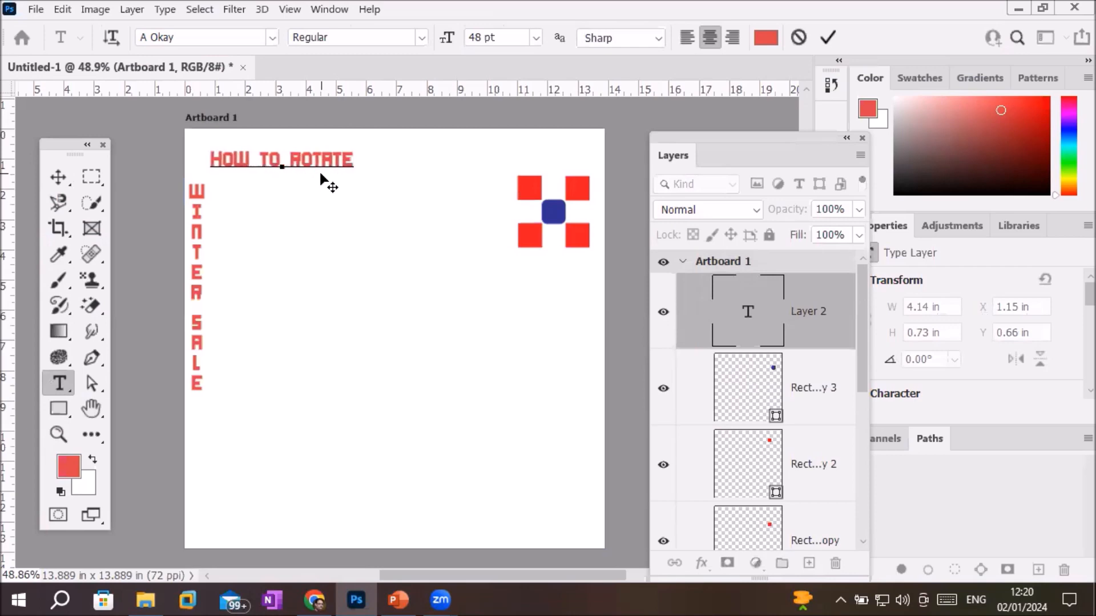
{"action": "key", "text": "BackSpace"}
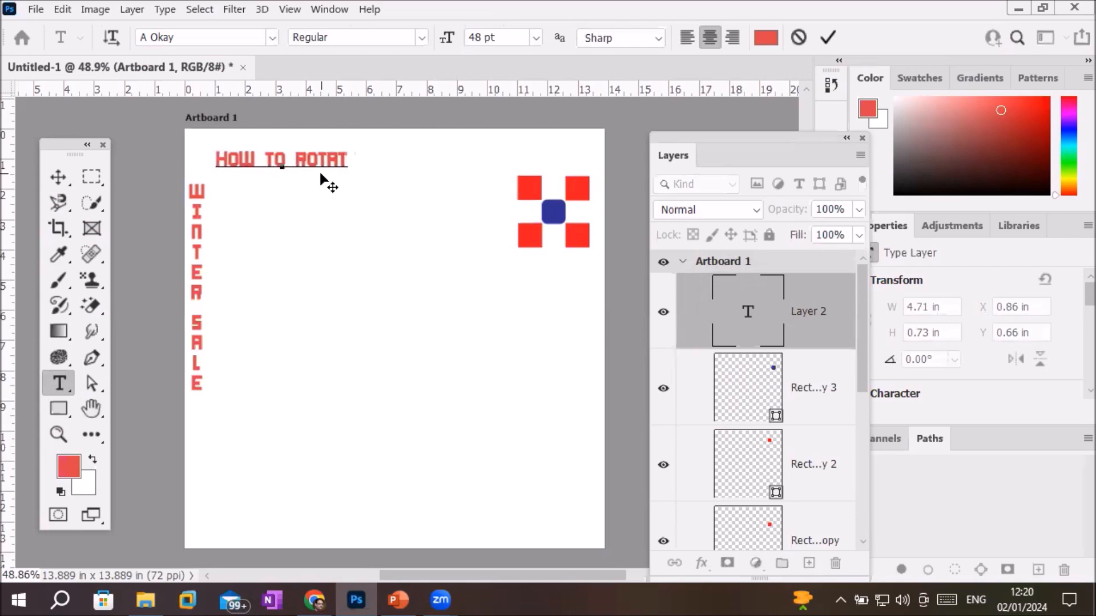
{"action": "type", "text": "E AROUND CENTER POINT"}
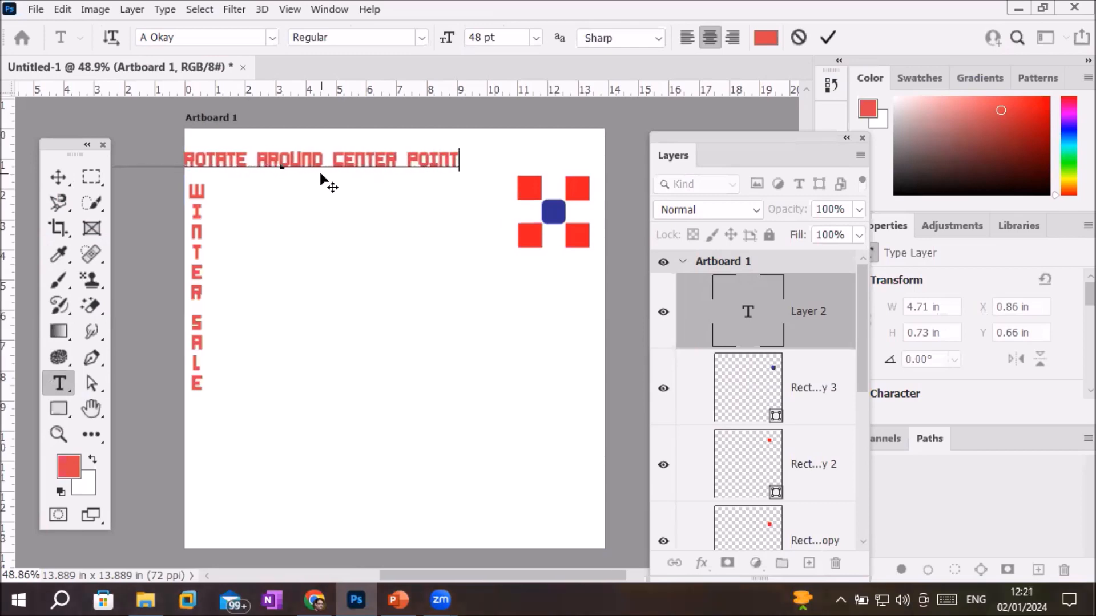
{"action": "type", "text": "?"}
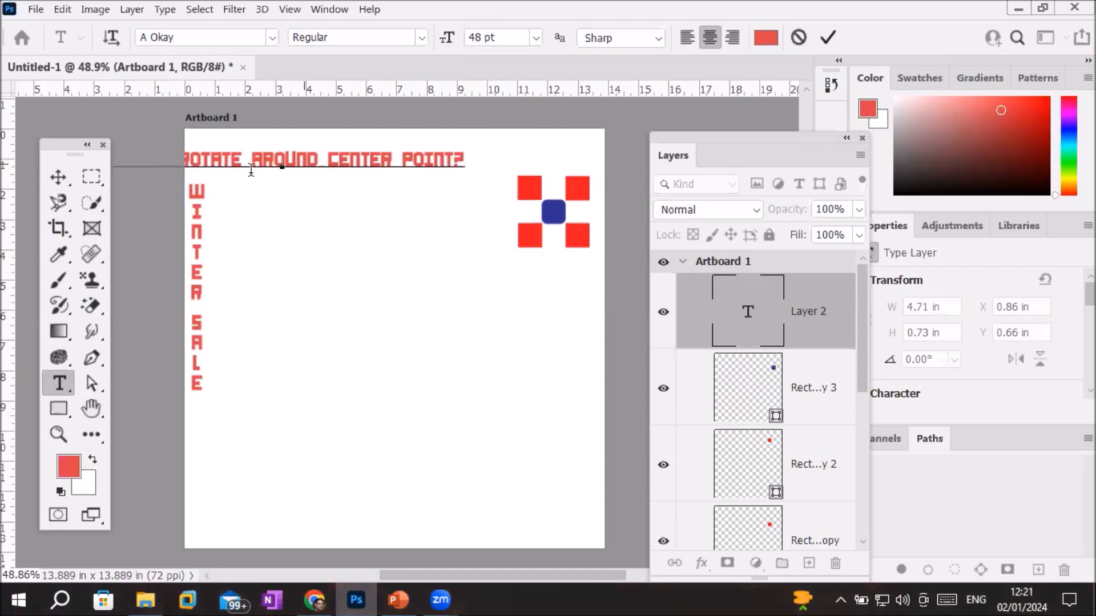
Step: Commit the heading text and align it to the horizontal and vertical center of the artboard
{"action": "left_click", "coordinate": [58, 176]}
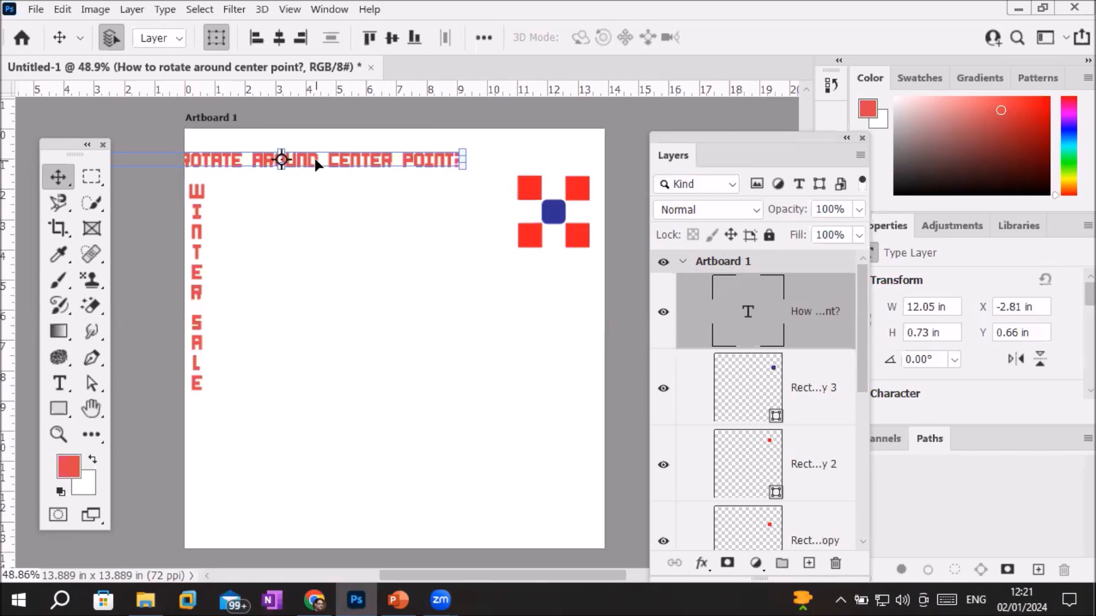
{"action": "left_click", "coordinate": [280, 40]}
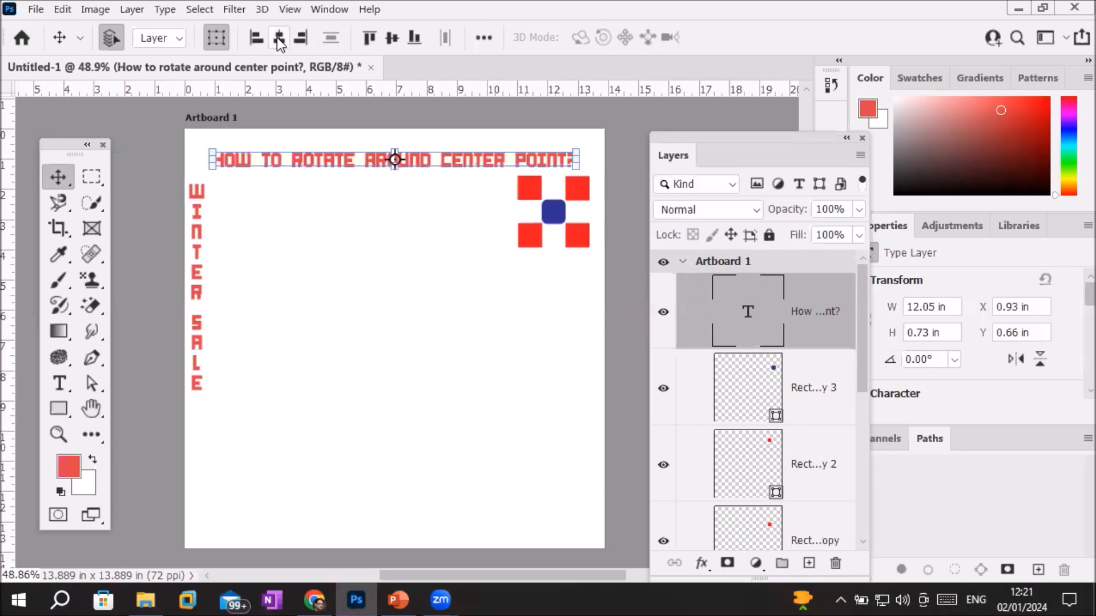
{"action": "left_click", "coordinate": [391, 37]}
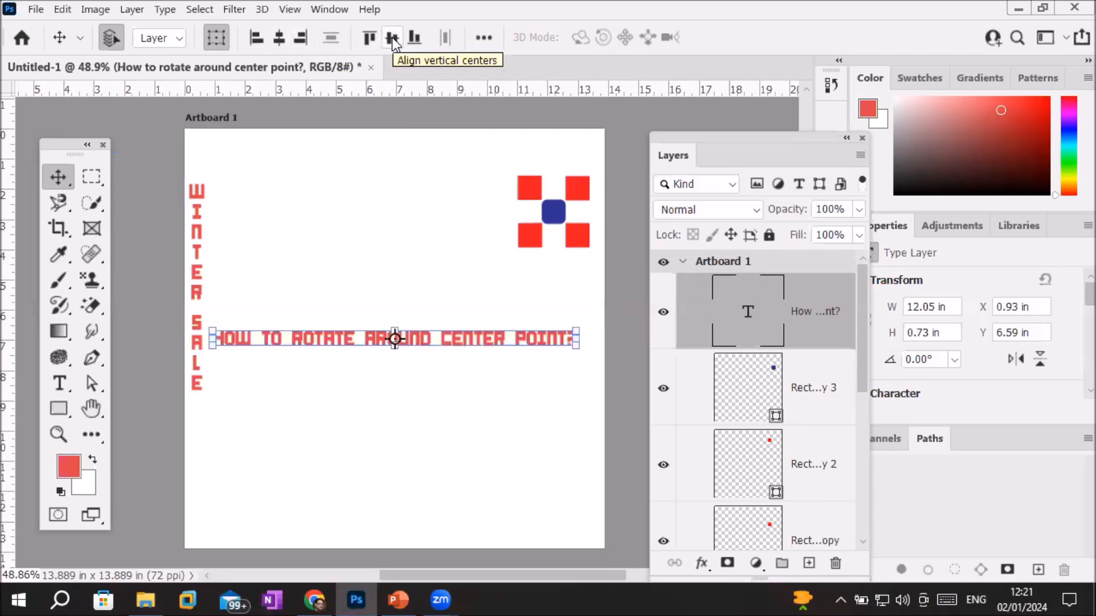
Step: Try aligning the heading to the artboard's left and right edges, and restore its horizontal centering
{"action": "left_click", "coordinate": [487, 38]}
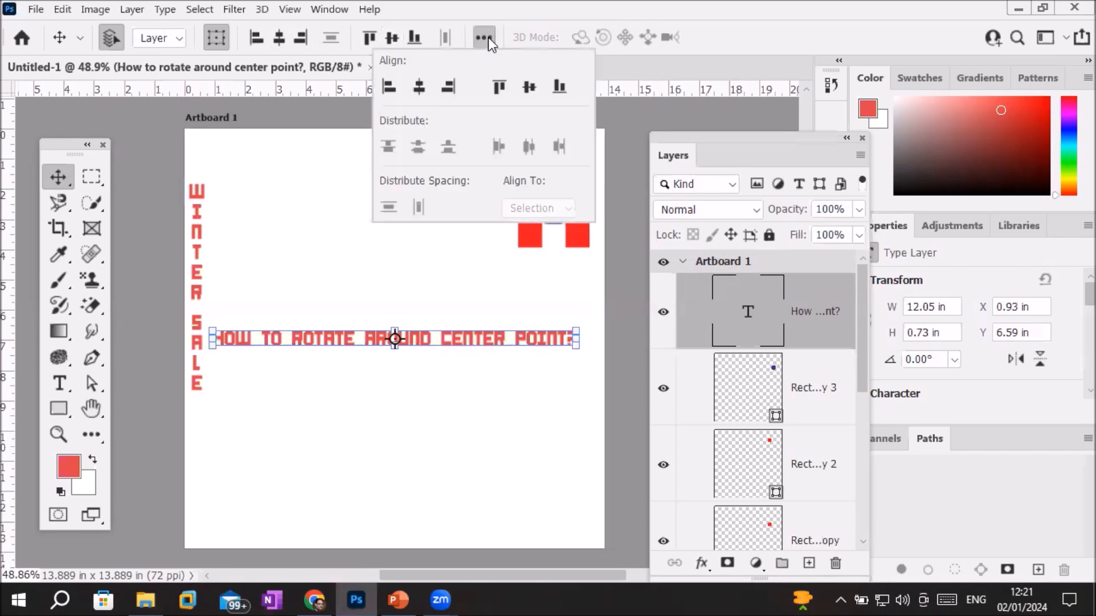
{"action": "left_click", "coordinate": [488, 37]}
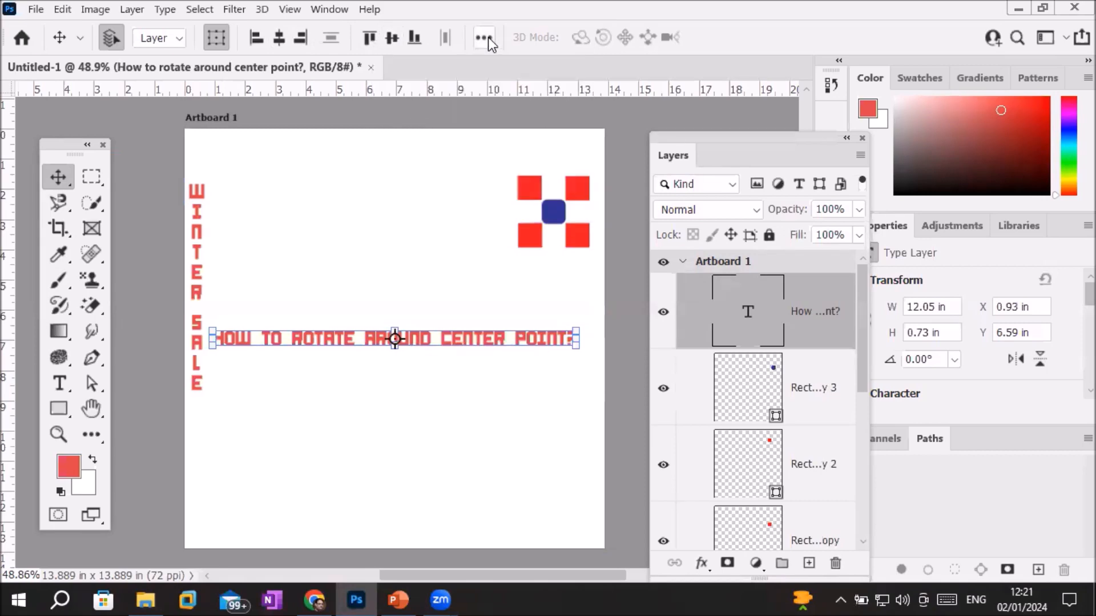
{"action": "left_click", "coordinate": [260, 40]}
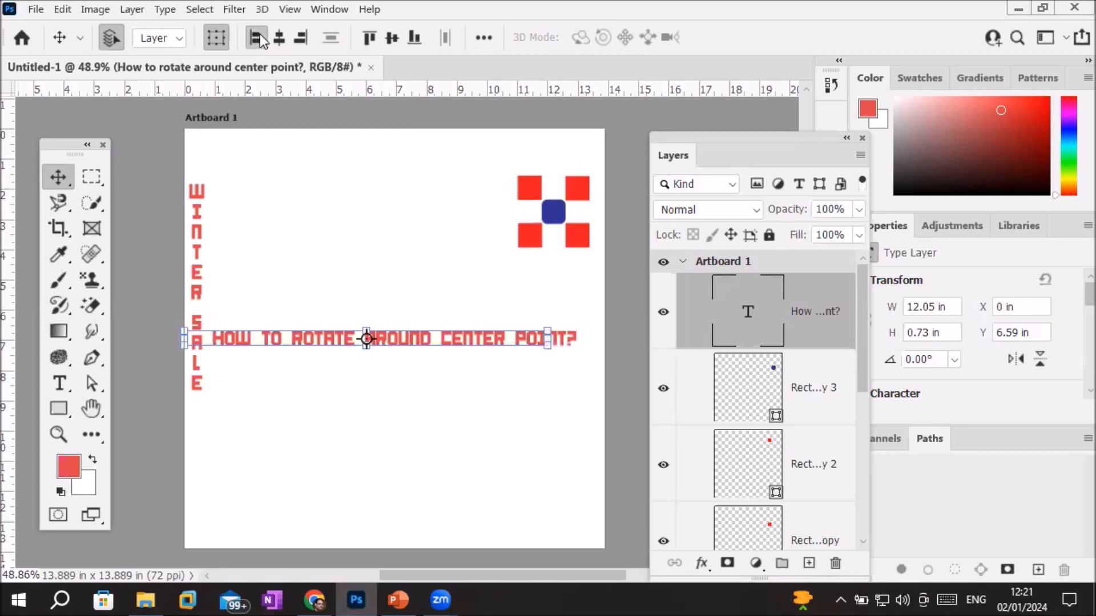
{"action": "left_click", "coordinate": [299, 41]}
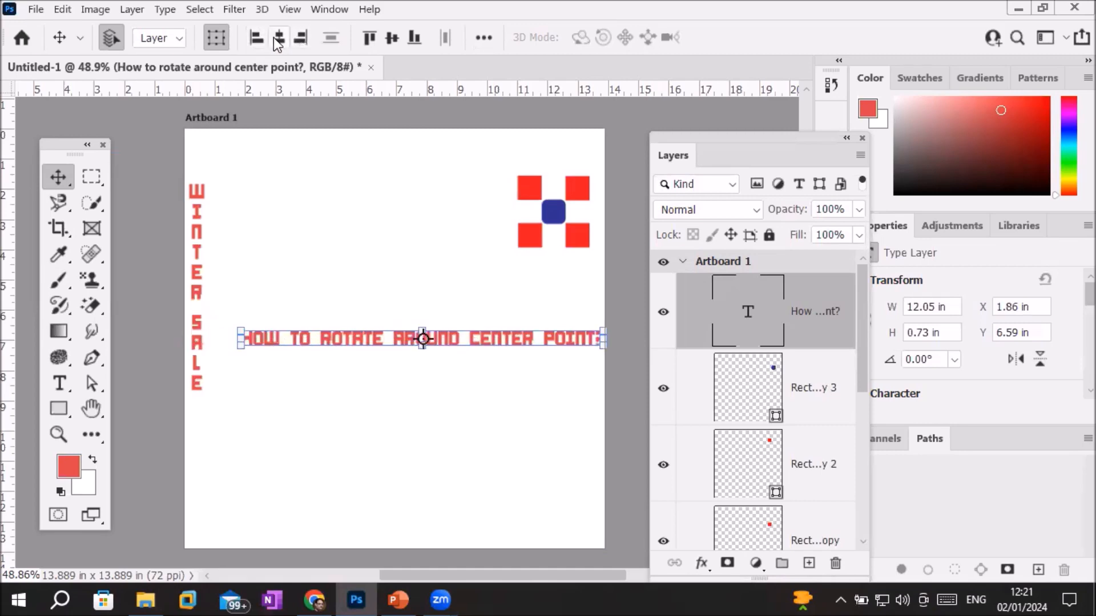
{"action": "left_click", "coordinate": [279, 39]}
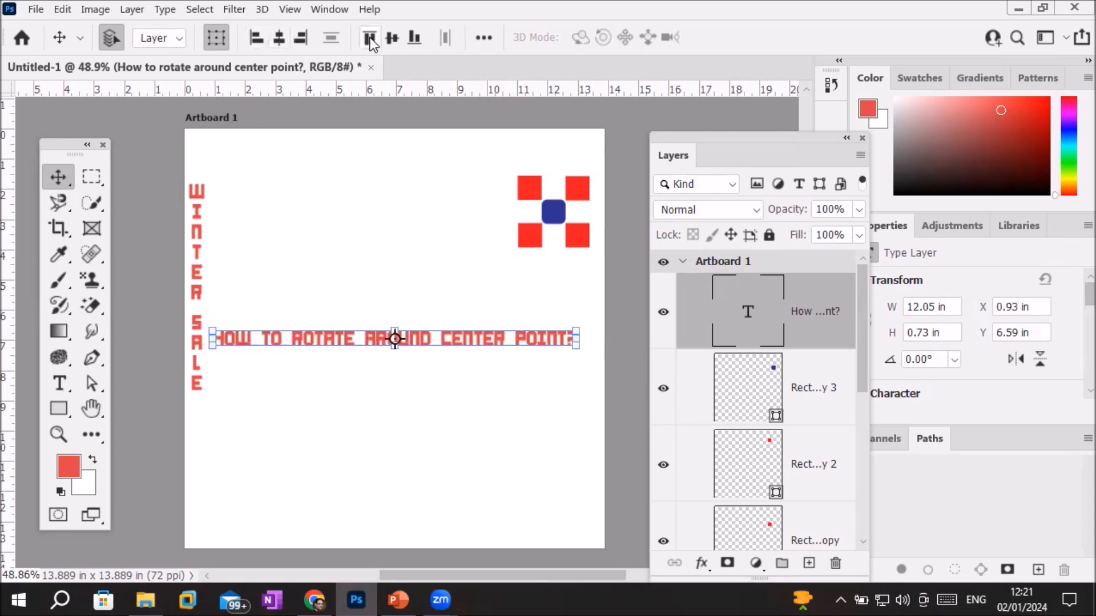
Step: Align the heading to the artboard's top edge, nudge it down 16 pixels, and deselect it
{"action": "left_click", "coordinate": [369, 39]}
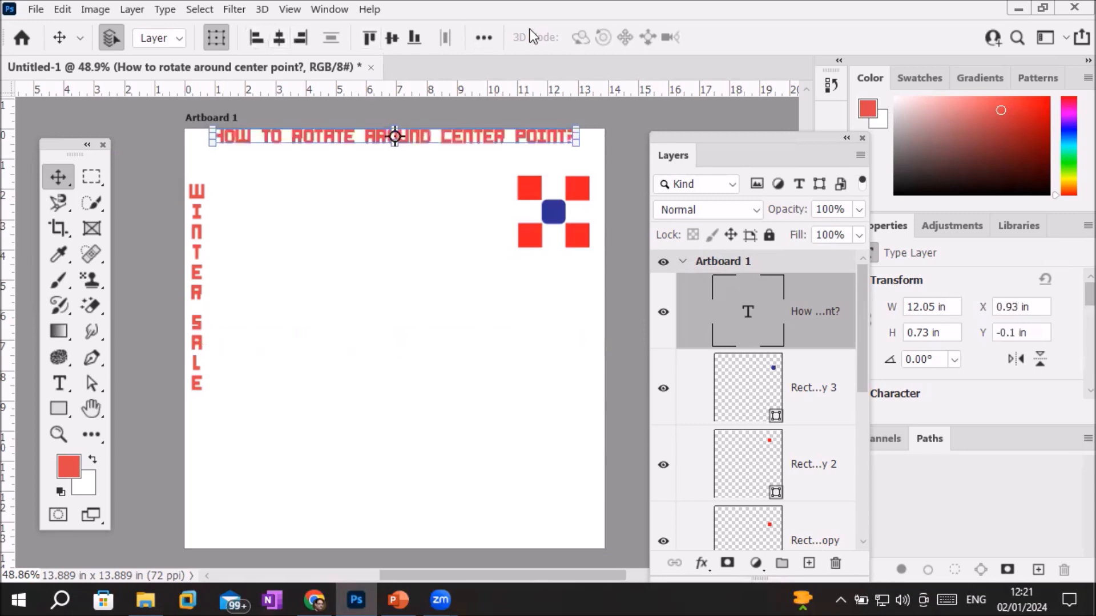
{"action": "key", "text": "Down"}
{"action": "key", "text": "Down"}
{"action": "key", "text": "Down"}
{"action": "key", "text": "Down"}
{"action": "key", "text": "Down"}
{"action": "key", "text": "Down"}
{"action": "key", "text": "Down"}
{"action": "key", "text": "Down"}
{"action": "key", "text": "Down"}
{"action": "key", "text": "Down"}
{"action": "key", "text": "Down"}
{"action": "key", "text": "Down"}
{"action": "key", "text": "Down"}
{"action": "key", "text": "Down"}
{"action": "key", "text": "Down"}
{"action": "key", "text": "Down"}
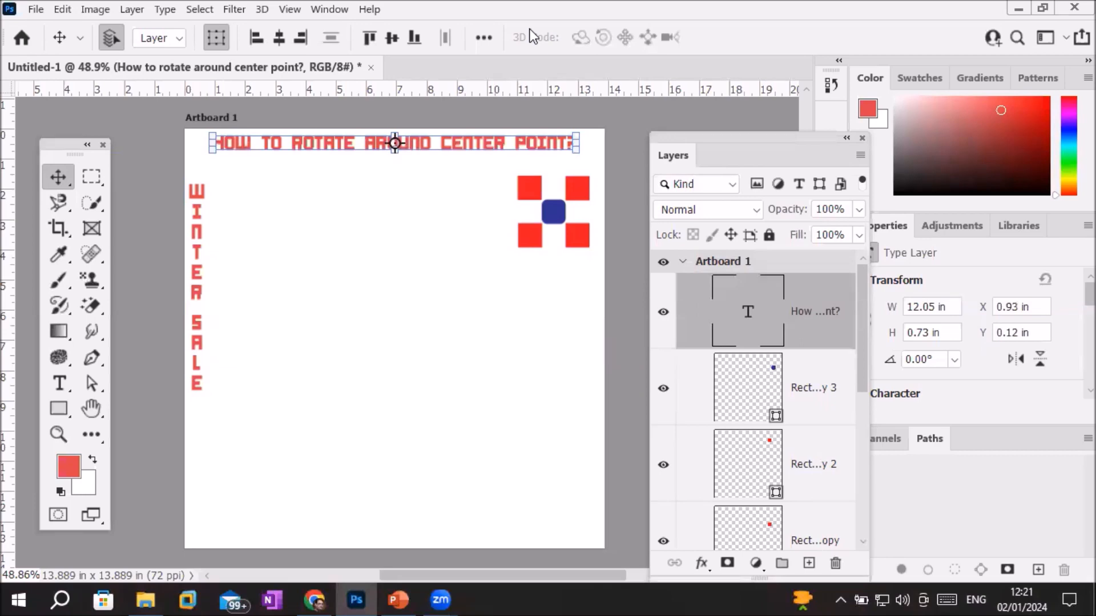
{"action": "left_click", "coordinate": [331, 250]}
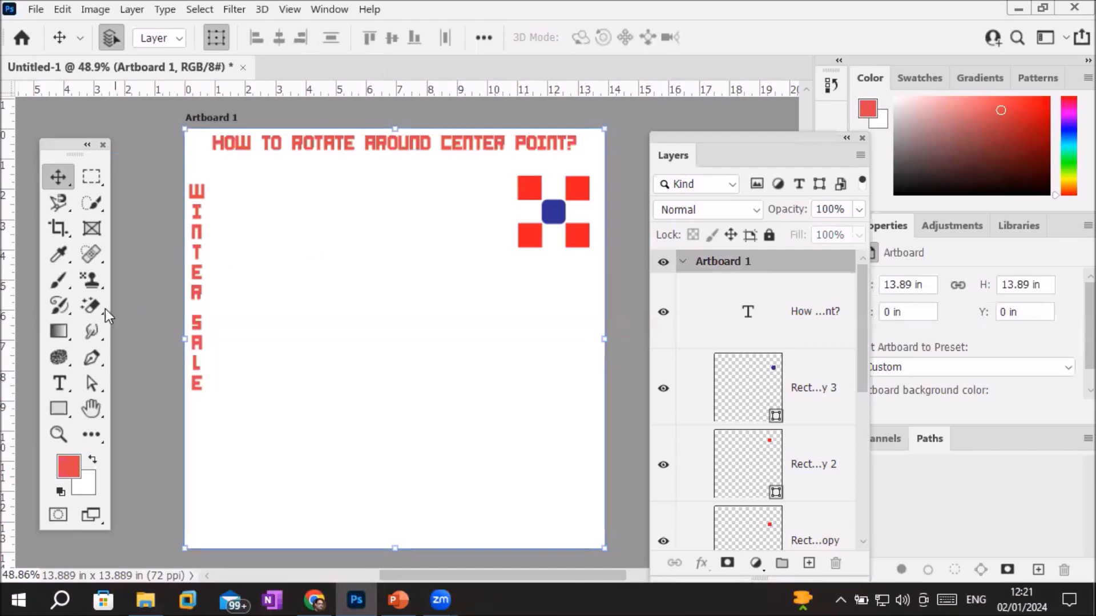
{"action": "left_click", "coordinate": [61, 407]}
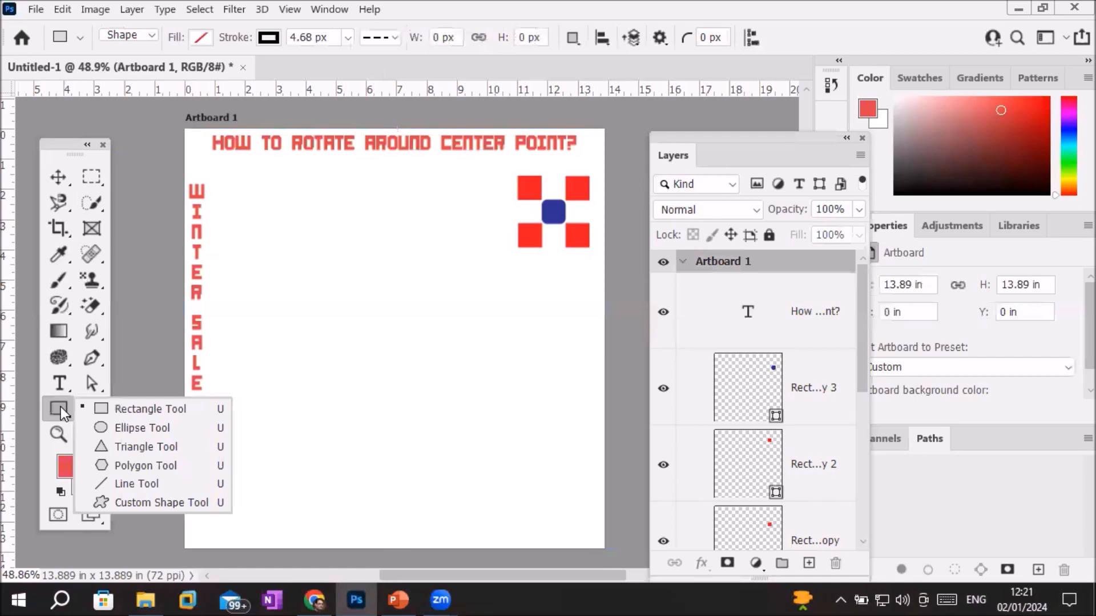
{"action": "left_click", "coordinate": [117, 427]}
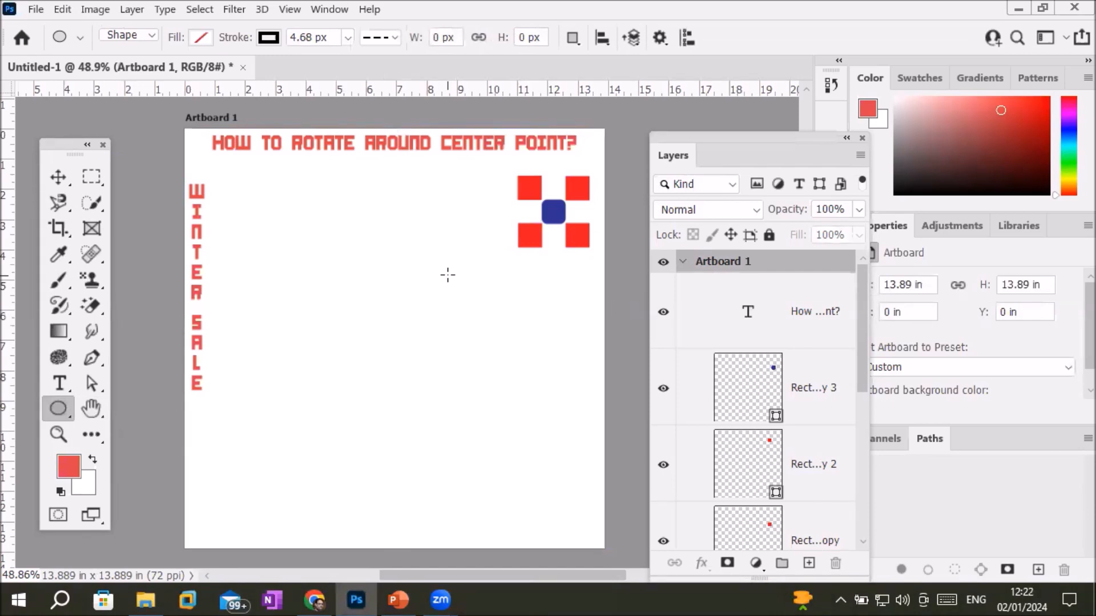
{"action": "left_click", "coordinate": [59, 177]}
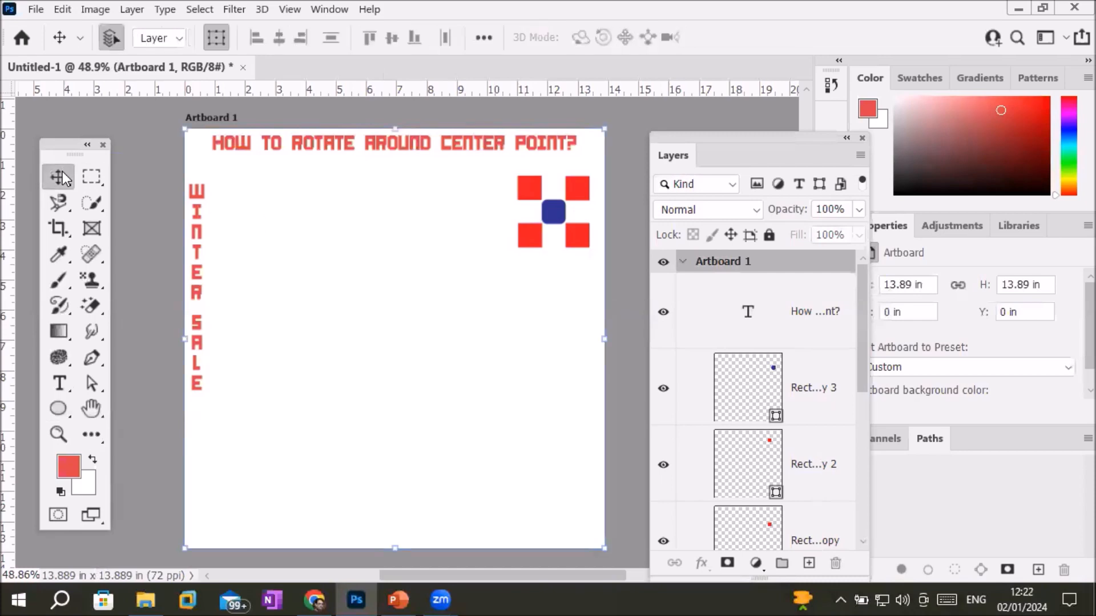
Step: Deselect the artboard and move the floating Layers panel away from the Properties panel
{"action": "left_click", "coordinate": [138, 159]}
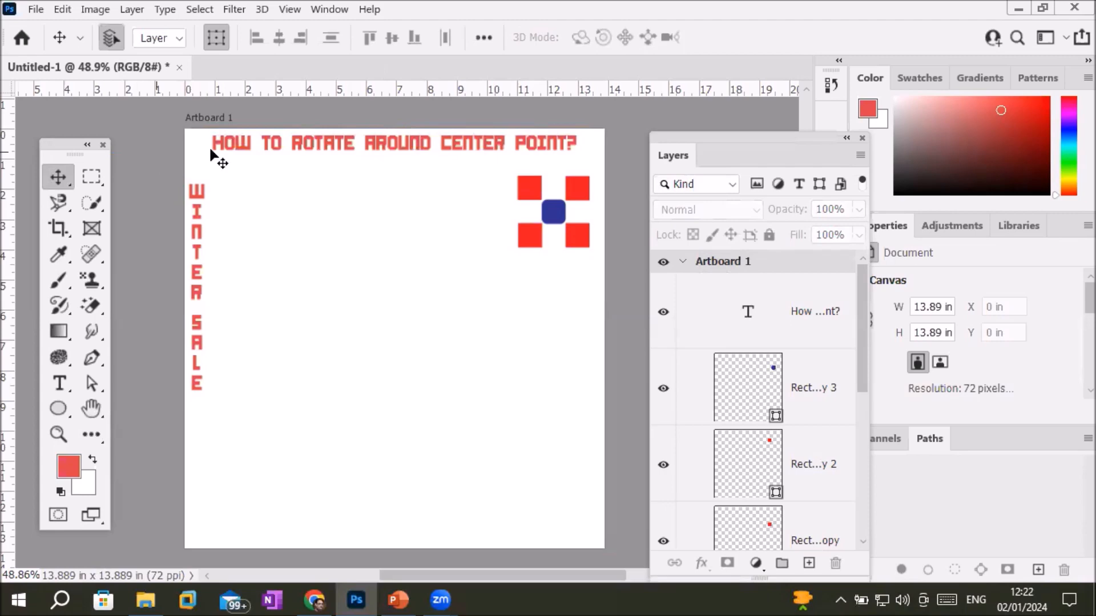
{"action": "left_click_drag", "start_coordinate": [720, 137], "coordinate": [677, 149]}
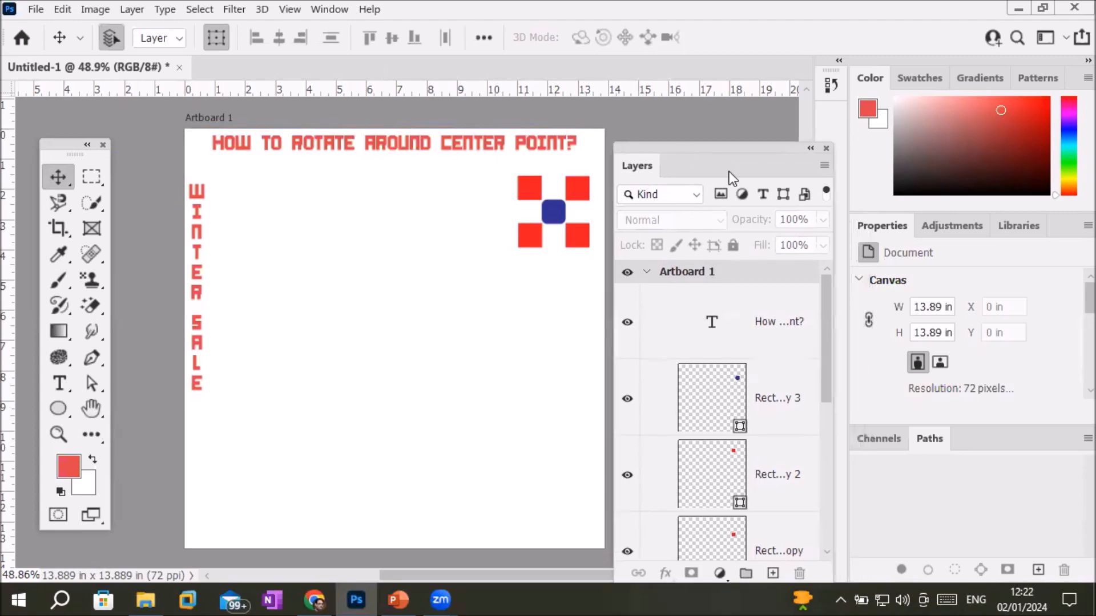
Step: Try to switch the canvas width and height values to pixels in the document properties
{"action": "double_click", "coordinate": [934, 307]}
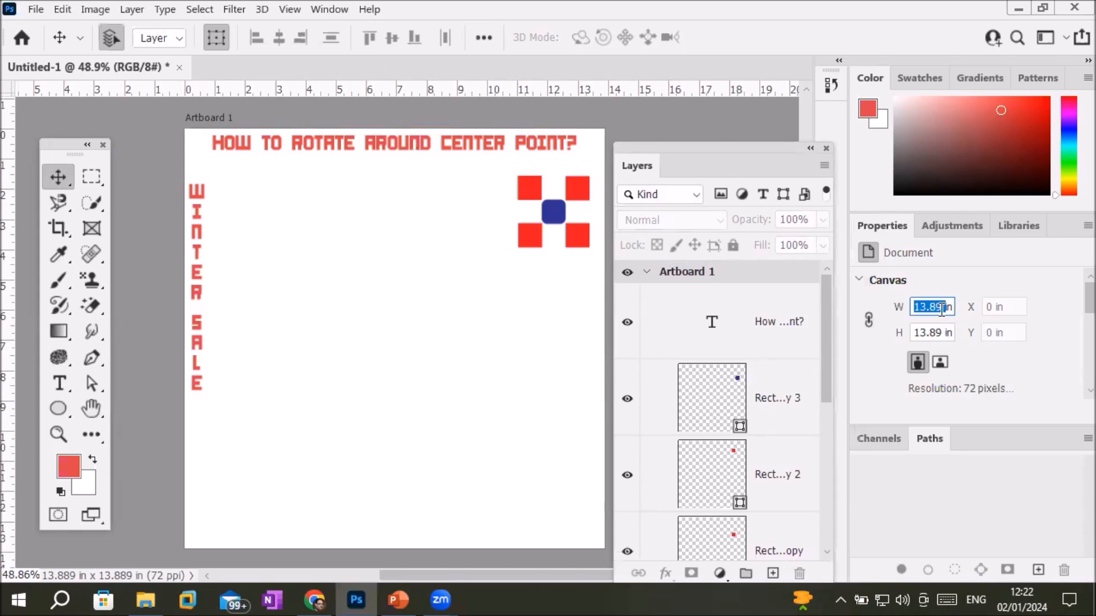
{"action": "double_click", "coordinate": [934, 333]}
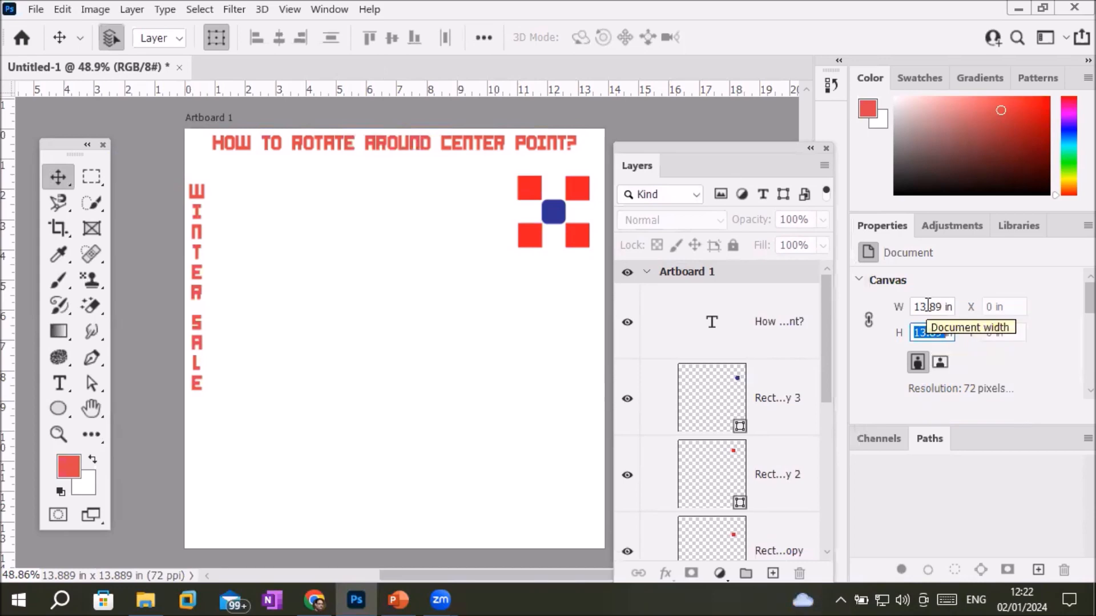
{"action": "right_click", "coordinate": [930, 308]}
{"action": "left_click", "coordinate": [951, 318]}
{"action": "left_click", "coordinate": [925, 335]}
{"action": "right_click", "coordinate": [929, 337]}
{"action": "left_click", "coordinate": [935, 341]}
{"action": "left_click", "coordinate": [940, 307]}
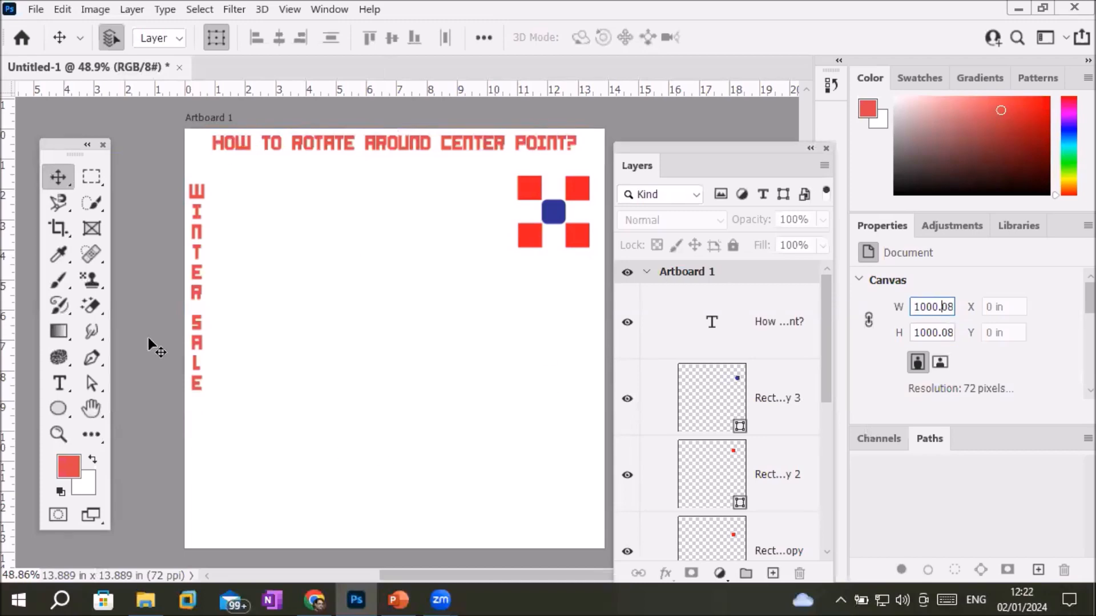
{"action": "left_click", "coordinate": [923, 333]}
{"action": "left_click", "coordinate": [929, 307]}
{"action": "left_click", "coordinate": [920, 332]}
{"action": "left_click", "coordinate": [933, 304]}
Step: Switch the ruler units to pixels and place a vertical and a horizontal guide crossing at the artboard's center, at 500 px
{"action": "right_click", "coordinate": [370, 88]}
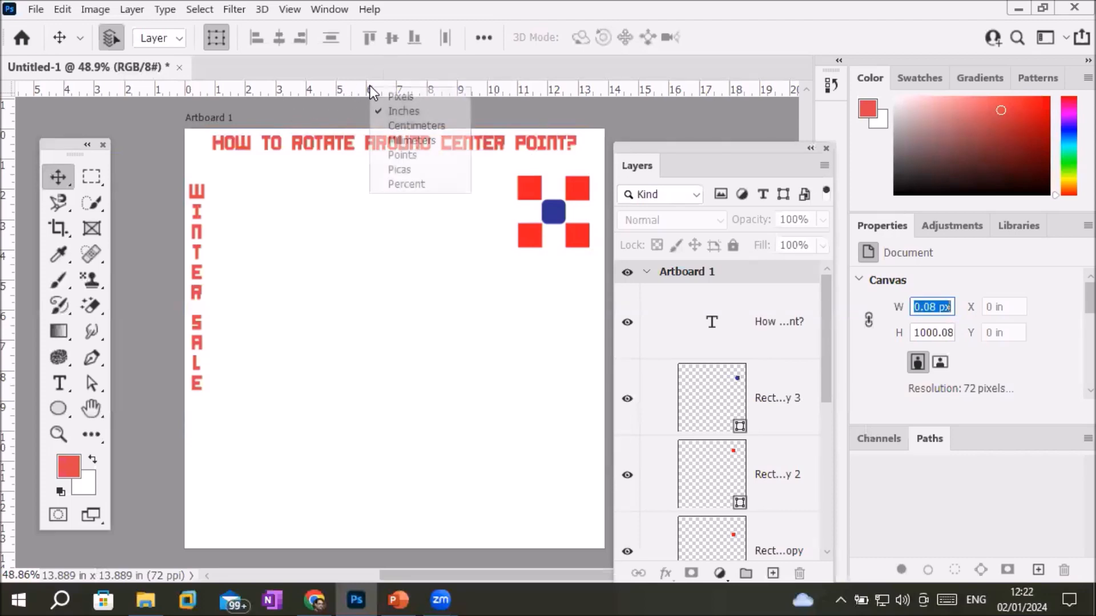
{"action": "left_click", "coordinate": [403, 95]}
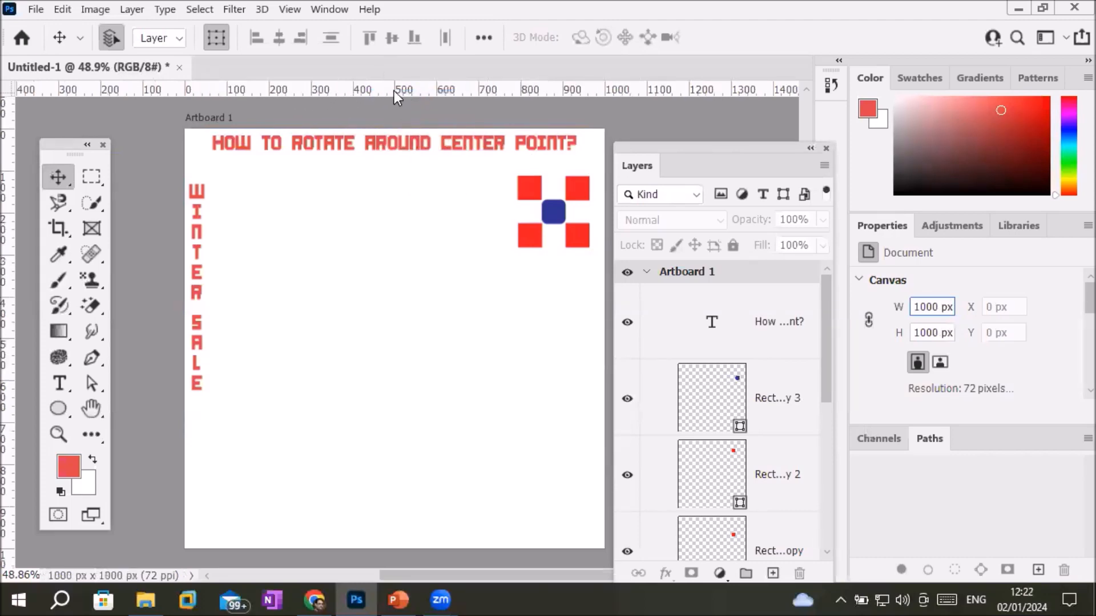
{"action": "left_click_drag", "start_coordinate": [9, 203], "coordinate": [392, 197]}
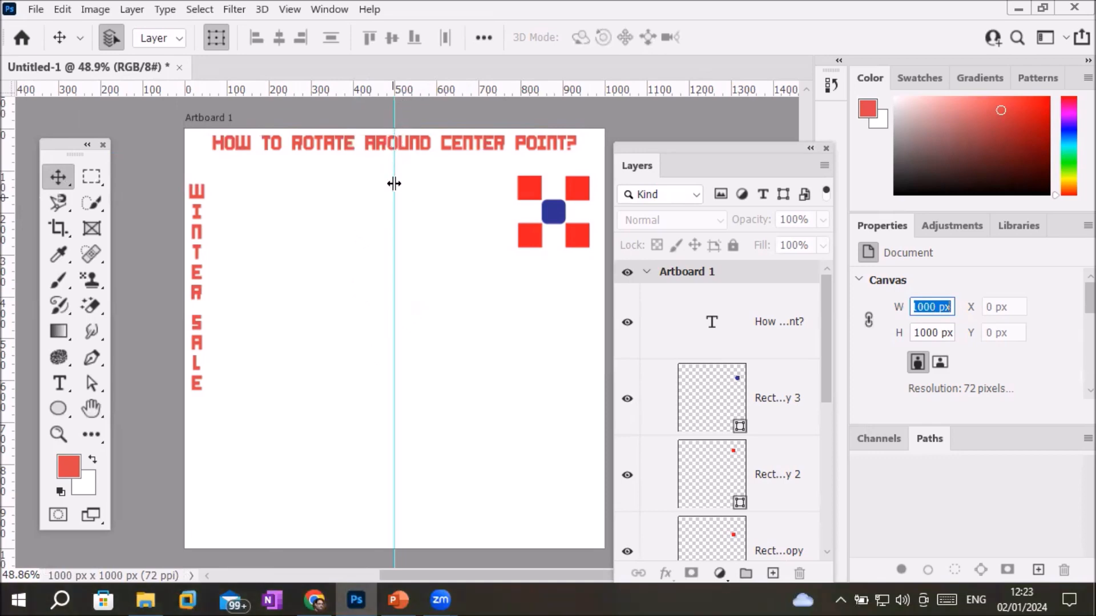
{"action": "mouse_move", "coordinate": [392, 183]}
{"action": "left_mouse_down"}
{"action": "mouse_move", "coordinate": [379, 183]}
{"action": "mouse_move", "coordinate": [391, 182]}
{"action": "left_mouse_up"}
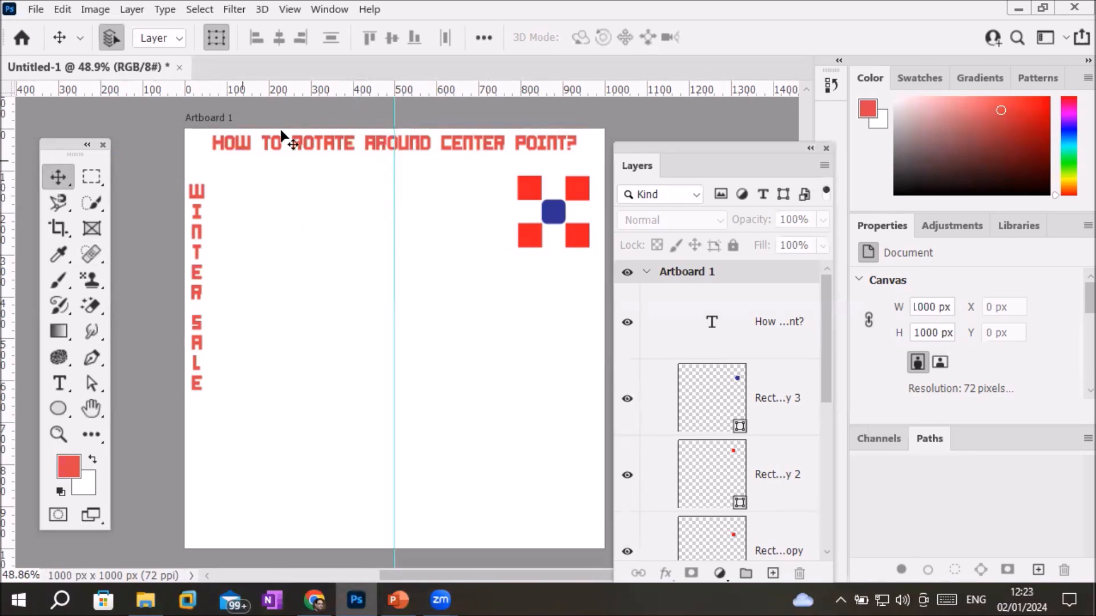
{"action": "left_click_drag", "start_coordinate": [347, 91], "coordinate": [328, 338]}
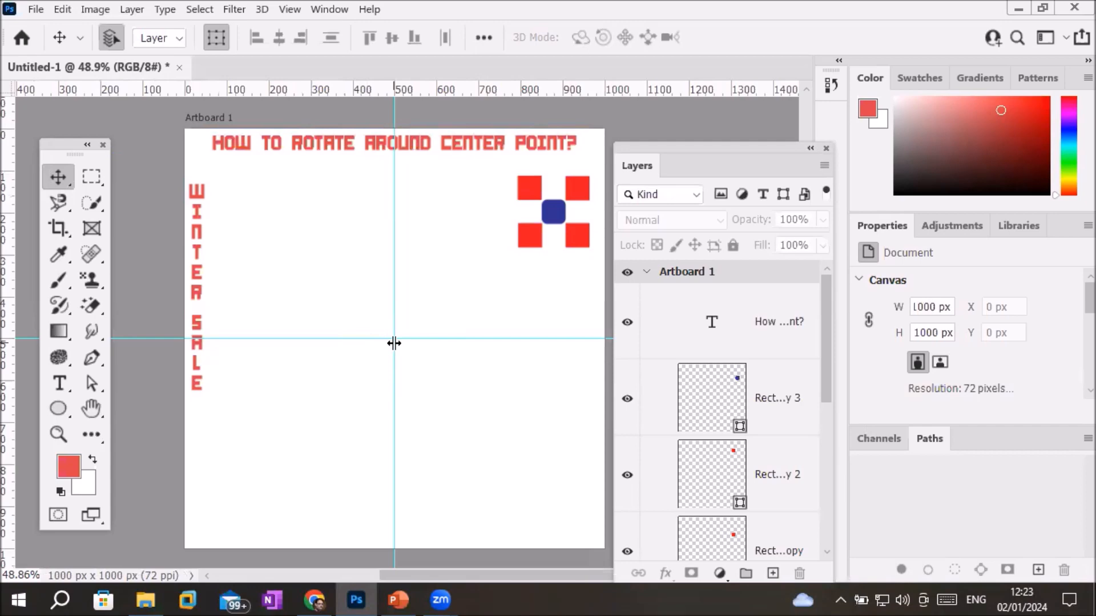
Step: Draw a dashed, unfilled circle about 374 px wide centered on the guide intersection, and deselect it
{"action": "left_click", "coordinate": [59, 408]}
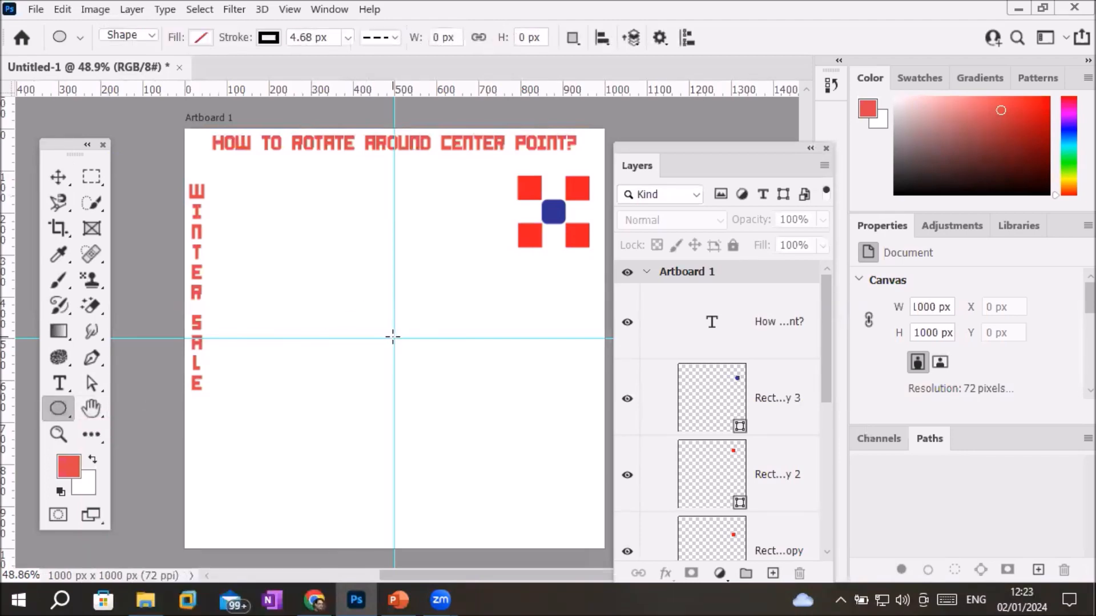
{"action": "scroll", "coordinate": [393, 337], "scroll_direction": "up", "scroll_amount": 2}
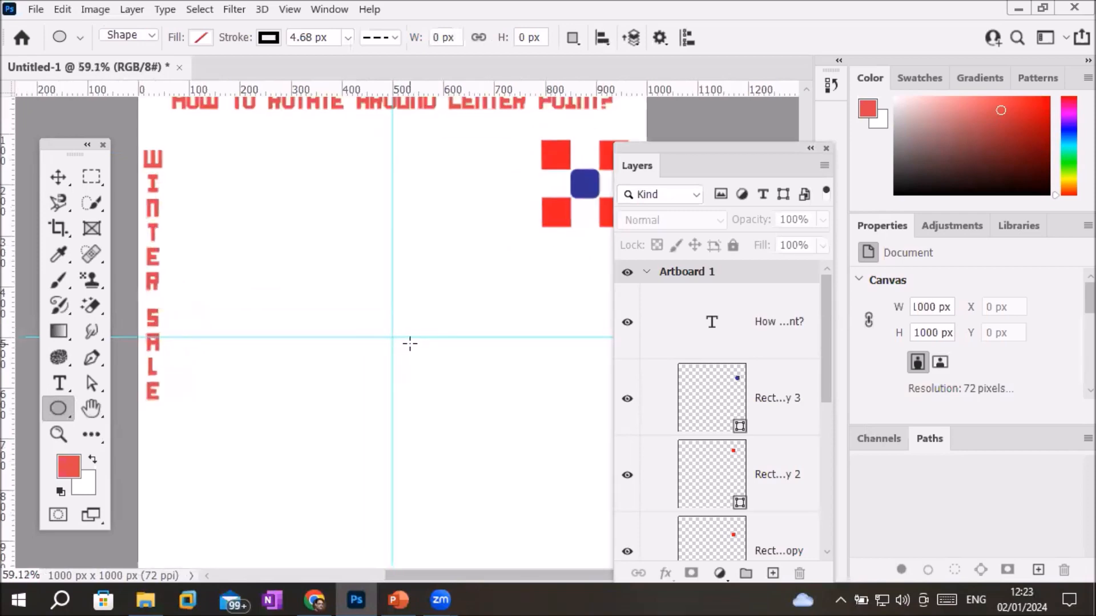
{"action": "left_click_drag", "start_coordinate": [391, 337], "coordinate": [535, 425]}
{"action": "left_click_drag", "start_coordinate": [535, 426], "coordinate": [593, 453]}
{"action": "key", "text": "shift"}
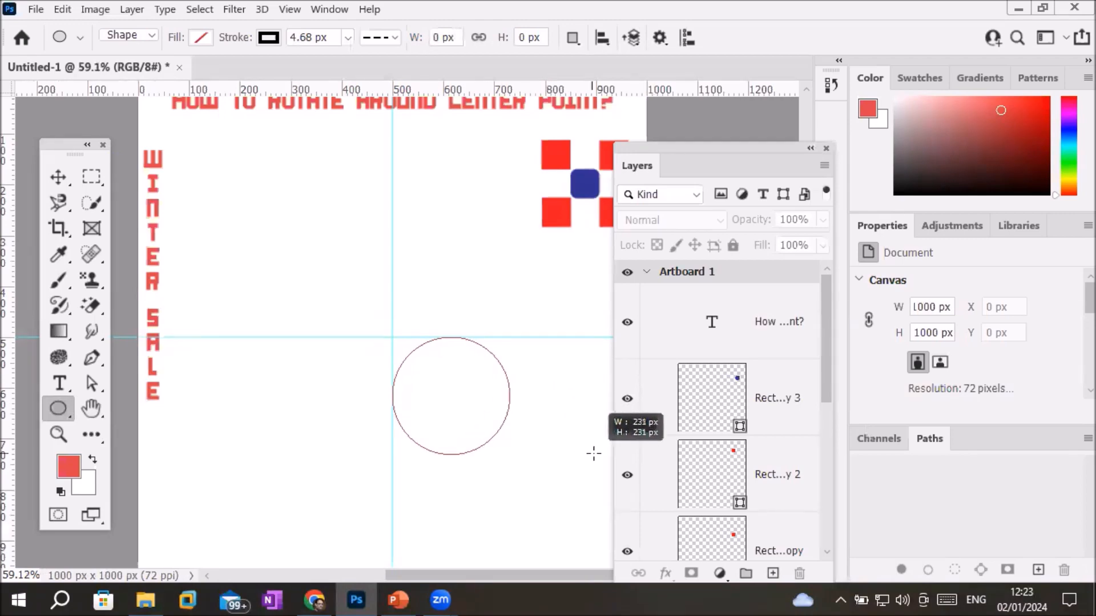
{"action": "mouse_move", "coordinate": [594, 454]}
{"action": "left_mouse_down"}
{"action": "mouse_move", "coordinate": [560, 237]}
{"action": "mouse_move", "coordinate": [337, 242]}
{"action": "mouse_move", "coordinate": [315, 383]}
{"action": "mouse_move", "coordinate": [222, 401]}
{"action": "mouse_move", "coordinate": [191, 426]}
{"action": "mouse_move", "coordinate": [528, 420]}
{"action": "mouse_move", "coordinate": [529, 212]}
{"action": "mouse_move", "coordinate": [248, 244]}
{"action": "mouse_move", "coordinate": [224, 202]}
{"action": "mouse_move", "coordinate": [489, 237]}
{"action": "mouse_move", "coordinate": [495, 383]}
{"action": "mouse_move", "coordinate": [336, 407]}
{"action": "mouse_move", "coordinate": [362, 327]}
{"action": "mouse_move", "coordinate": [399, 395]}
{"action": "mouse_move", "coordinate": [500, 429]}
{"action": "left_mouse_up"}
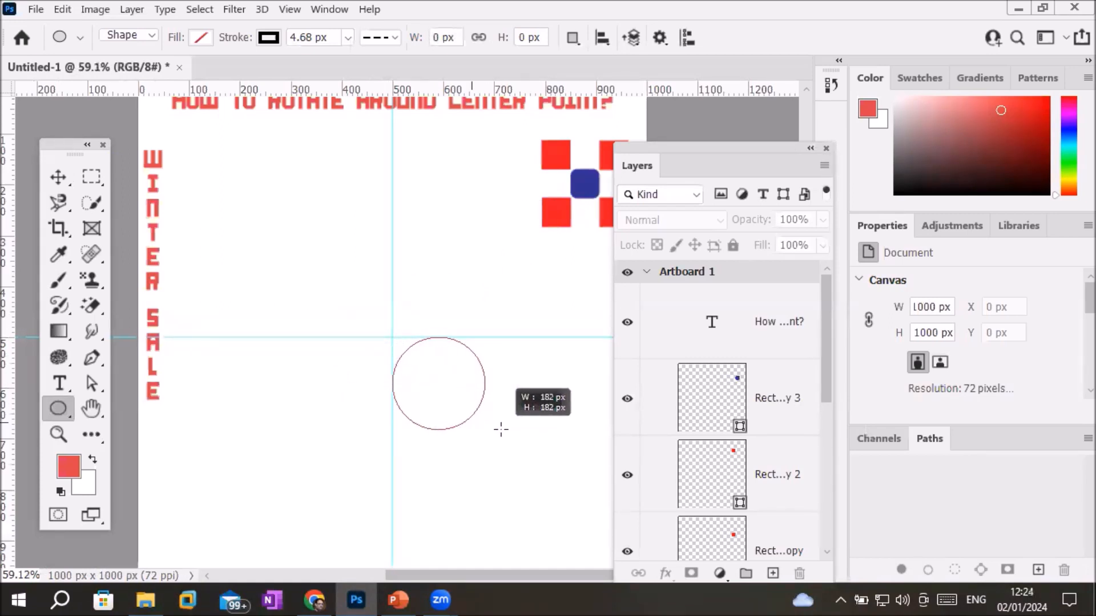
{"action": "mouse_move", "coordinate": [501, 430]}
{"action": "left_mouse_down"}
{"action": "mouse_move", "coordinate": [489, 420]}
{"action": "mouse_move", "coordinate": [543, 440]}
{"action": "mouse_move", "coordinate": [453, 414]}
{"action": "mouse_move", "coordinate": [499, 424]}
{"action": "mouse_move", "coordinate": [467, 399]}
{"action": "mouse_move", "coordinate": [590, 472]}
{"action": "mouse_move", "coordinate": [599, 191]}
{"action": "mouse_move", "coordinate": [252, 208]}
{"action": "mouse_move", "coordinate": [257, 452]}
{"action": "mouse_move", "coordinate": [529, 486]}
{"action": "left_mouse_up"}
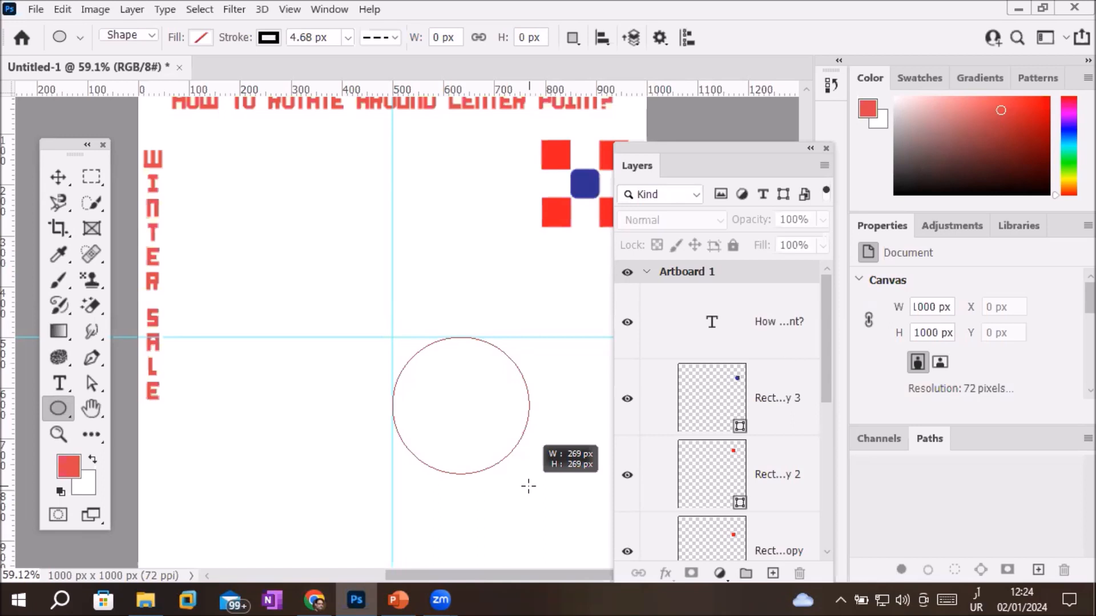
{"action": "left_click_drag", "start_coordinate": [528, 486], "coordinate": [487, 439]}
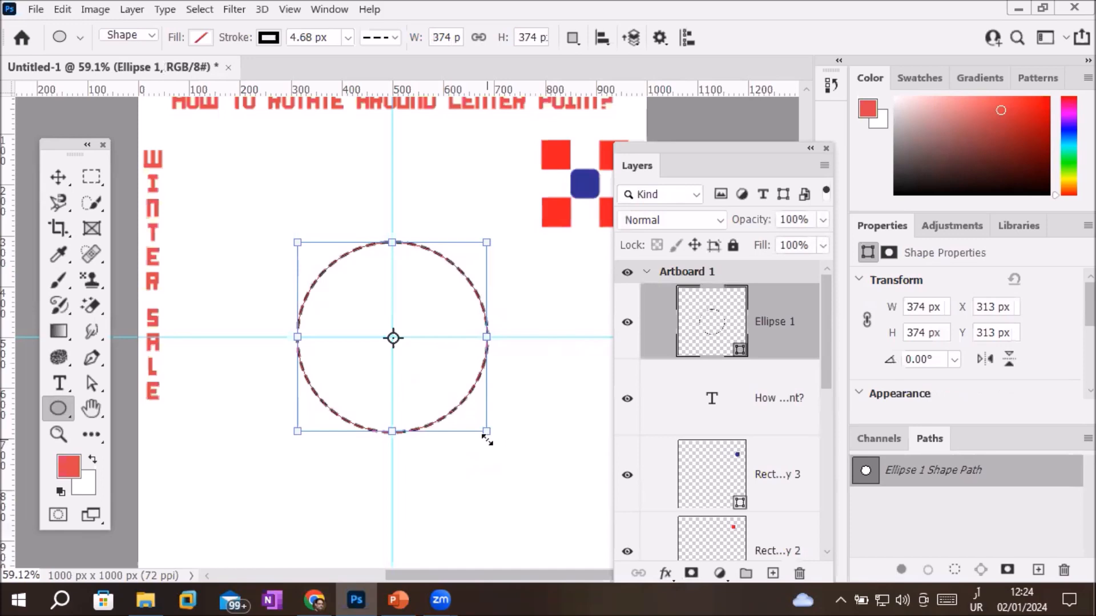
{"action": "left_click", "coordinate": [60, 176]}
{"action": "left_click", "coordinate": [327, 198]}
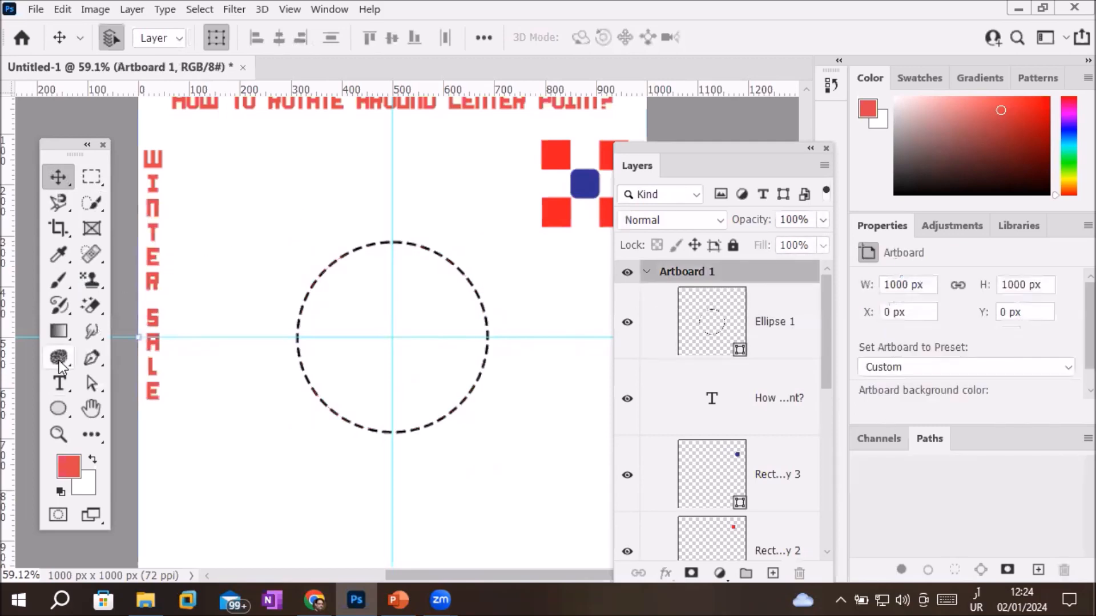
Step: Create a 300 by 300 px ellipse from center at the guide intersection, inside the first circle, and deselect it
{"action": "left_click", "coordinate": [59, 409]}
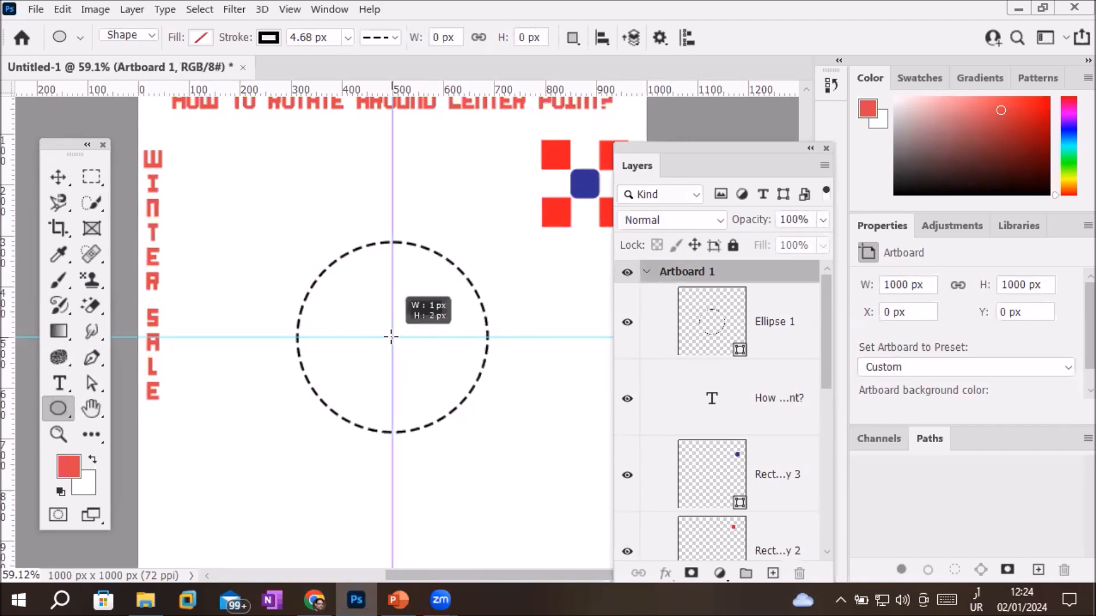
{"action": "left_click", "coordinate": [391, 337]}
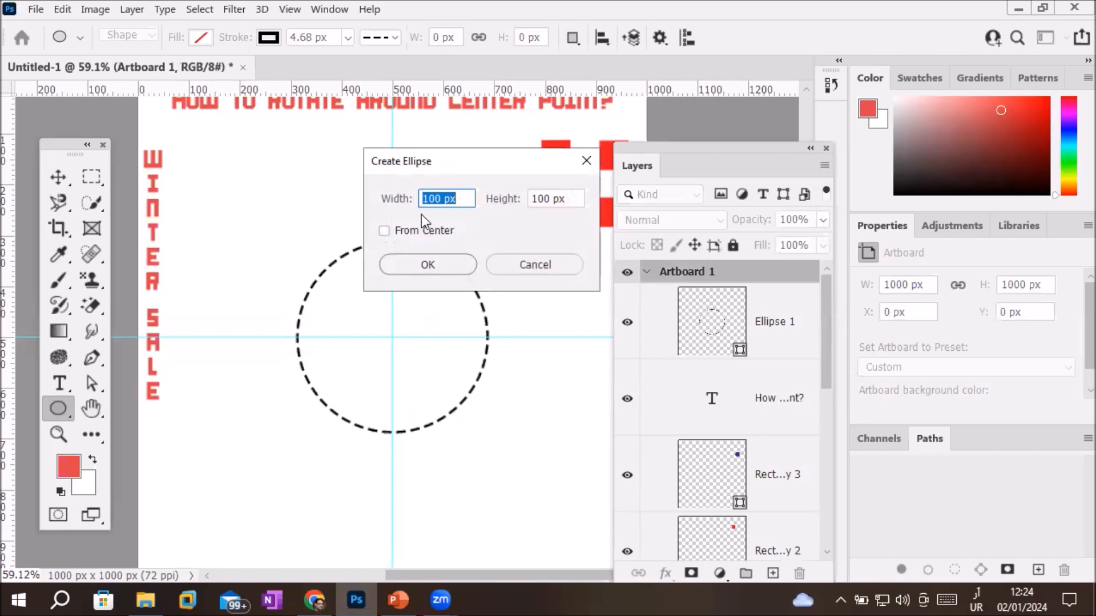
{"action": "left_click", "coordinate": [449, 198]}
{"action": "left_click_drag", "start_coordinate": [440, 199], "coordinate": [376, 209]}
{"action": "type", "text": "3"}
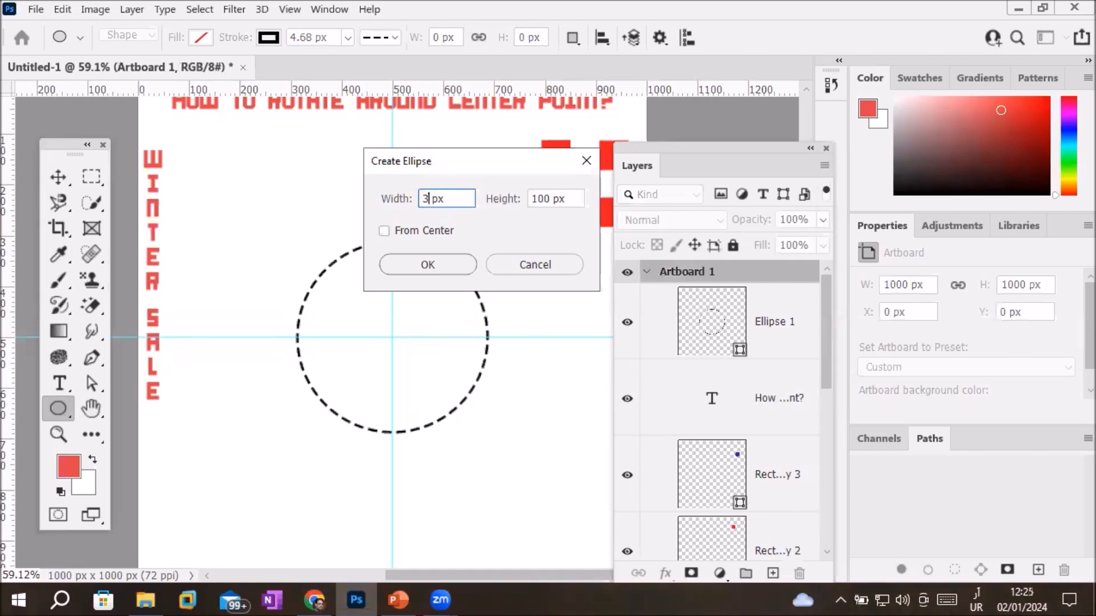
{"action": "type", "text": "00"}
{"action": "left_click", "coordinate": [548, 199]}
{"action": "type", "text": "300"}
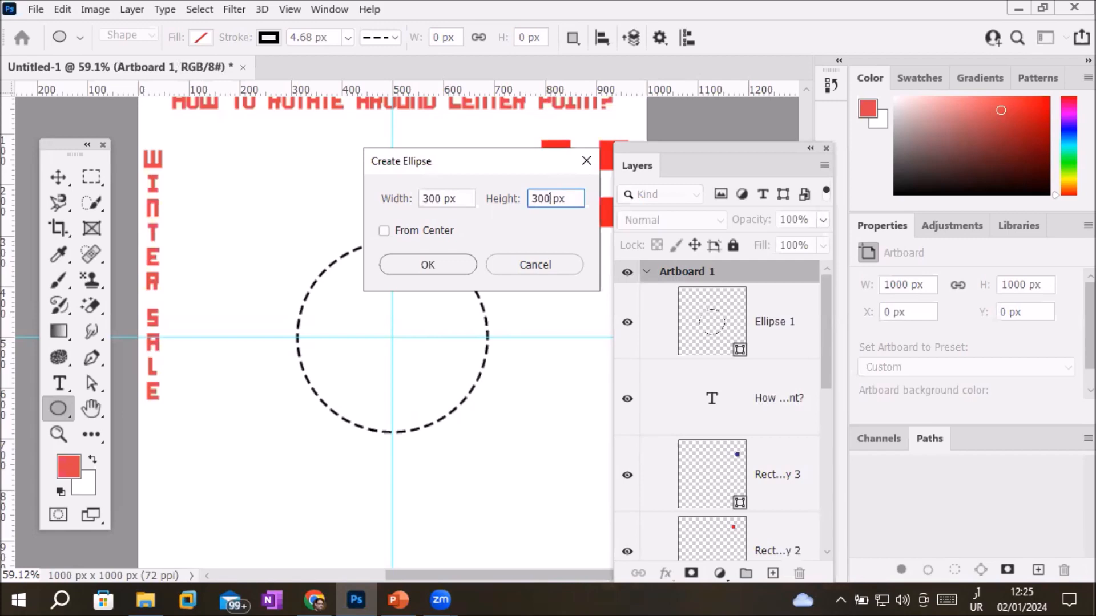
{"action": "left_click", "coordinate": [418, 232]}
{"action": "left_click", "coordinate": [419, 270]}
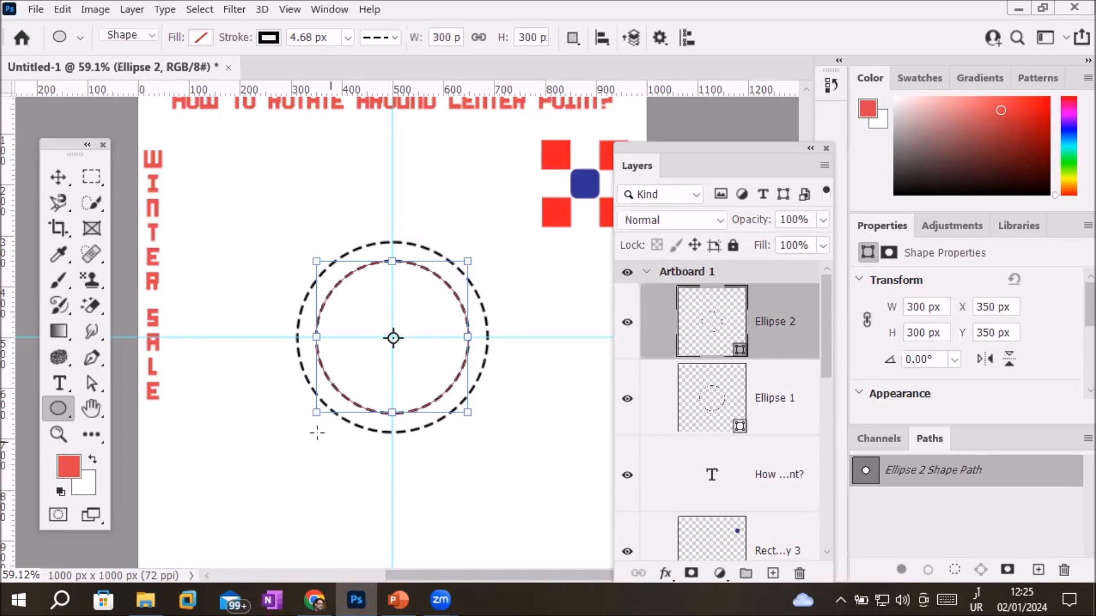
{"action": "left_click", "coordinate": [58, 177]}
{"action": "left_click", "coordinate": [236, 187]}
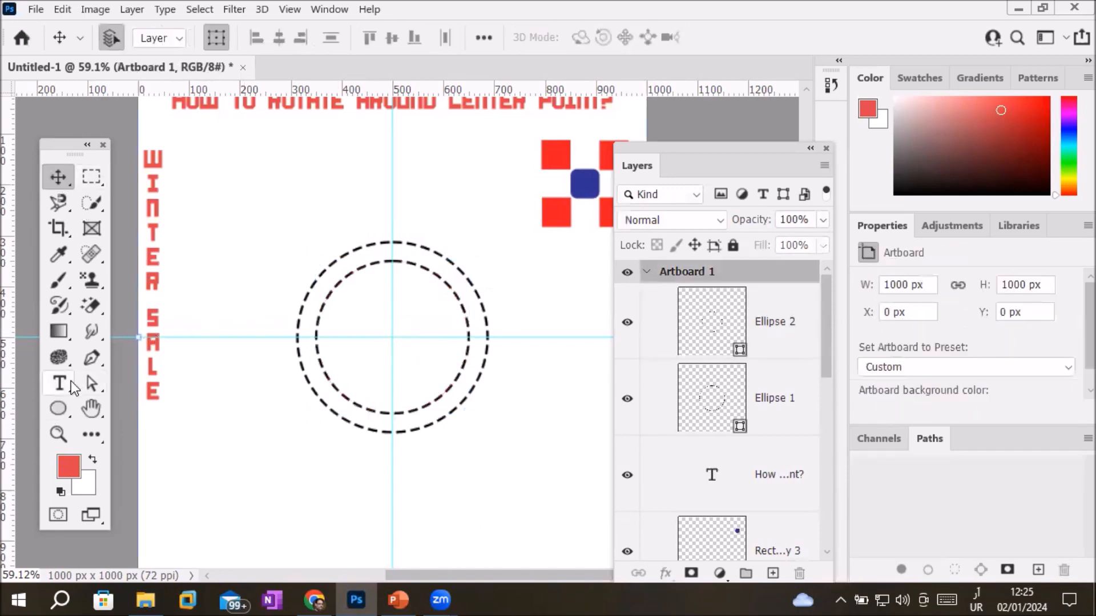
Step: Create a 200 by 200 px ellipse from center at the guide intersection as the innermost circle, and deselect it
{"action": "left_click", "coordinate": [57, 408]}
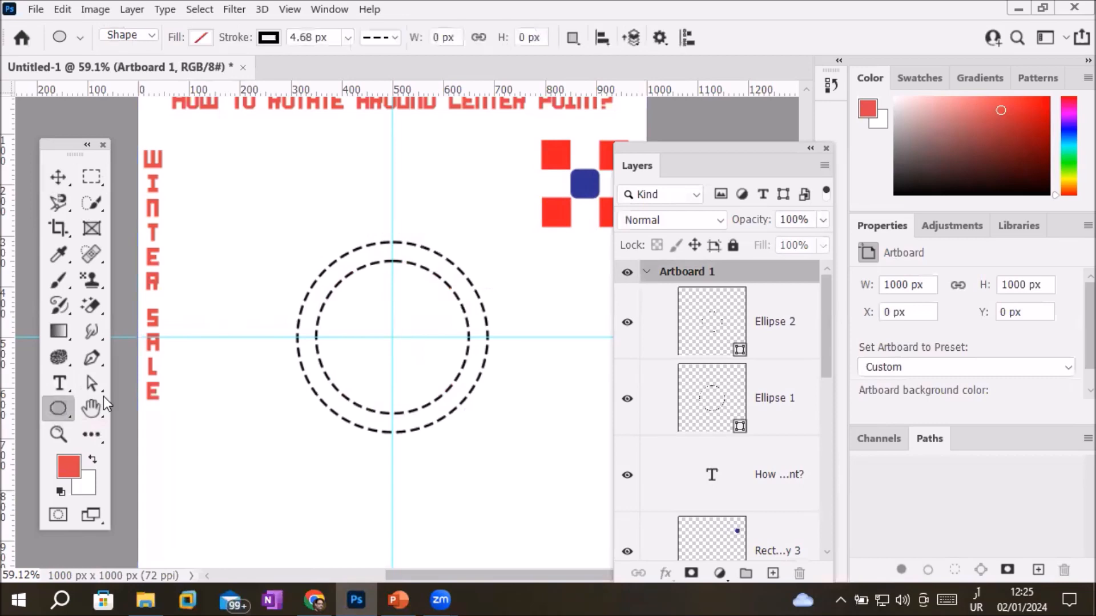
{"action": "left_click", "coordinate": [391, 337]}
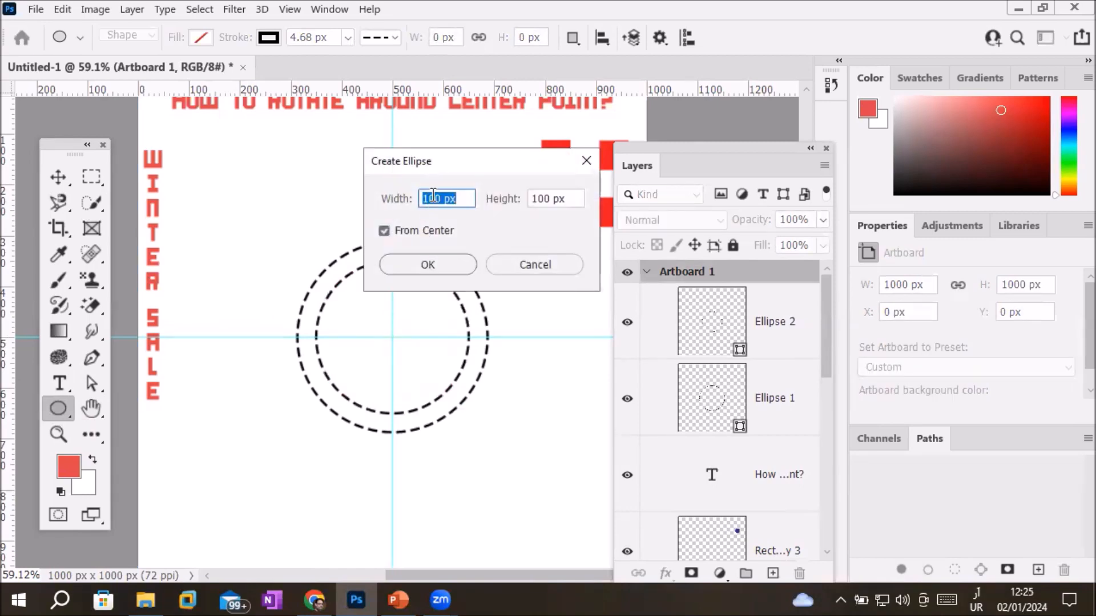
{"action": "left_click_drag", "start_coordinate": [444, 198], "coordinate": [345, 208]}
{"action": "type", "text": "200"}
{"action": "left_click_drag", "start_coordinate": [548, 198], "coordinate": [499, 203]}
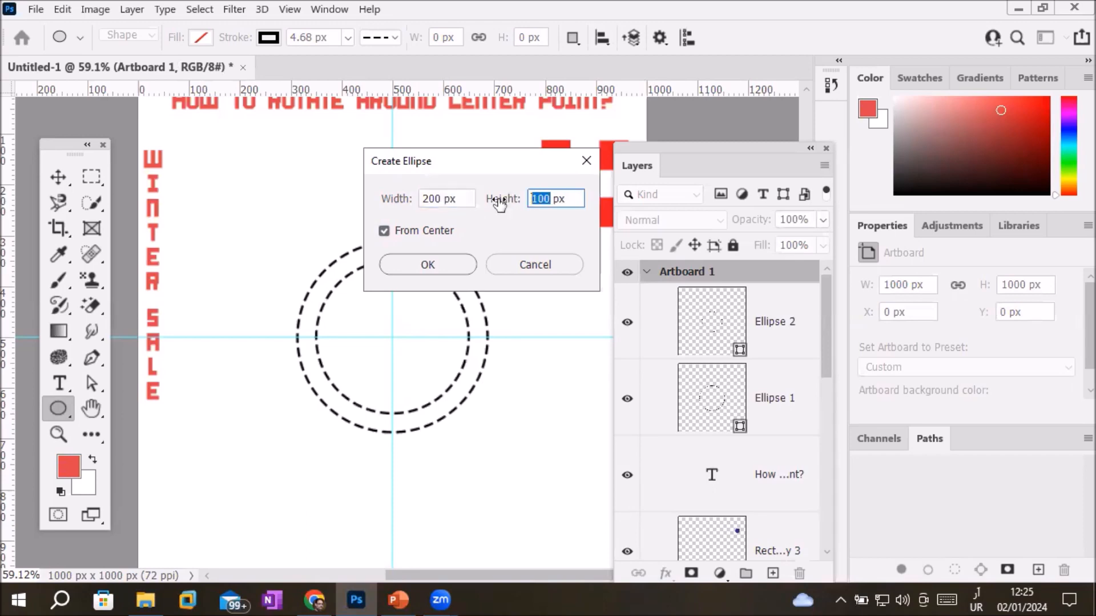
{"action": "type", "text": "200"}
{"action": "left_click", "coordinate": [433, 266]}
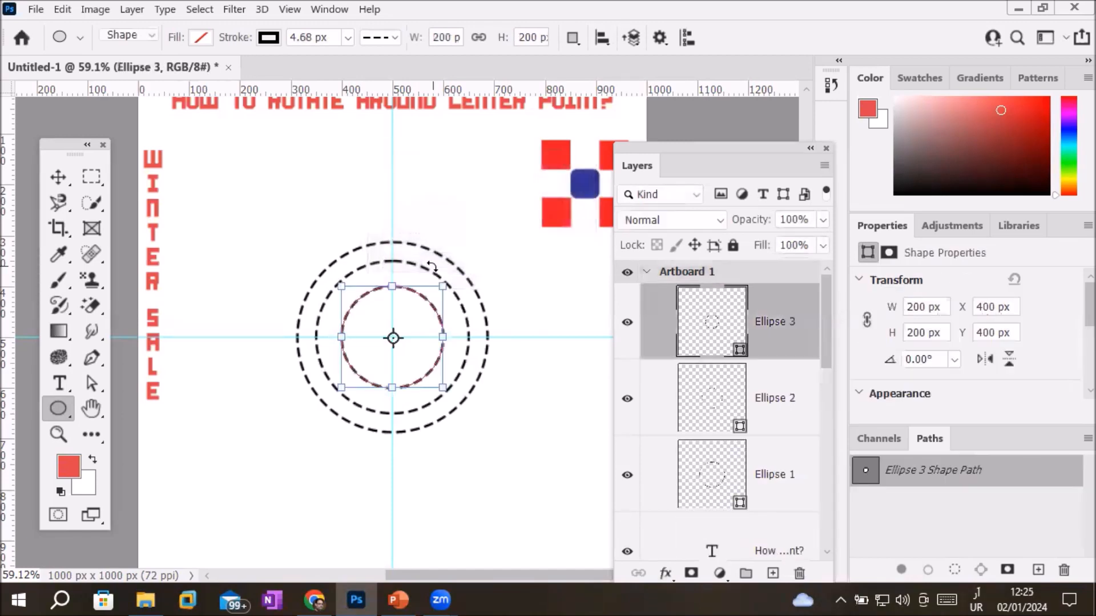
{"action": "left_click", "coordinate": [58, 177]}
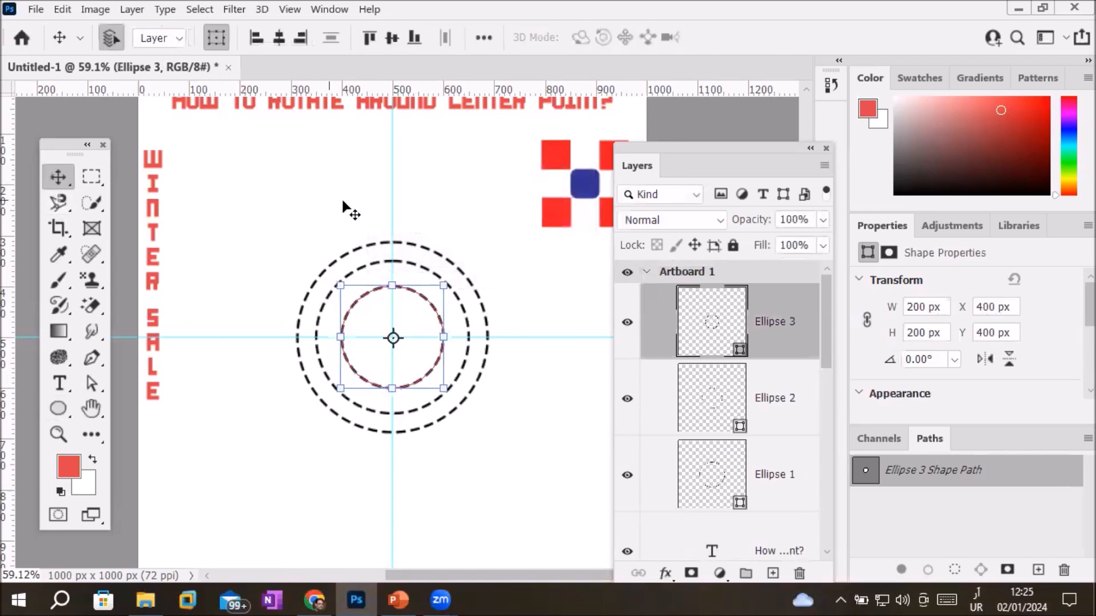
{"action": "left_click", "coordinate": [344, 200]}
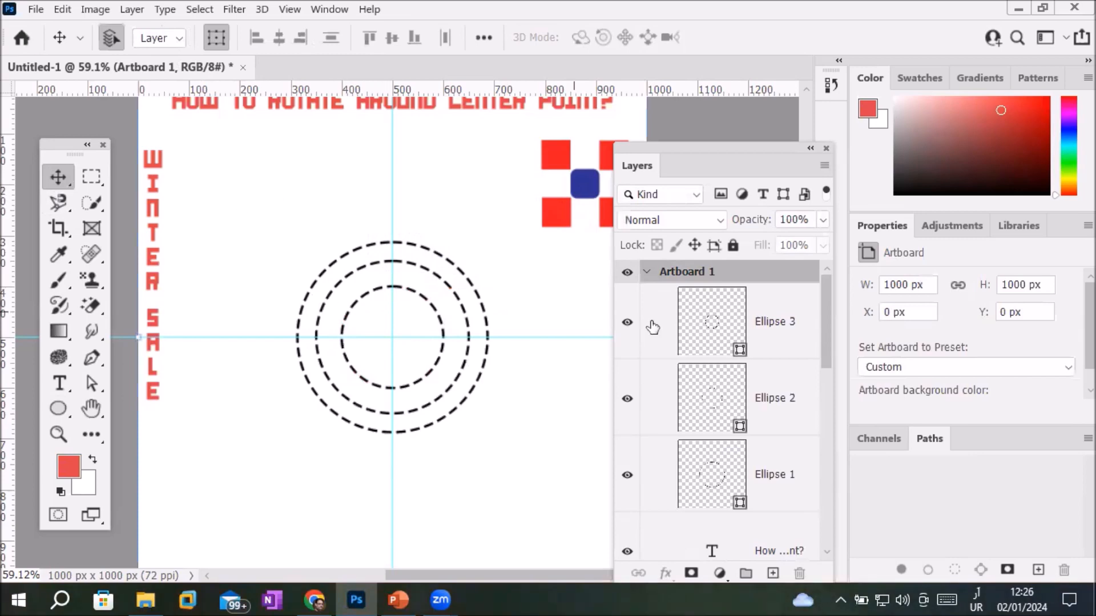
Step: Change the innermost circle's stroke type to a solid line
{"action": "left_click", "coordinate": [722, 336]}
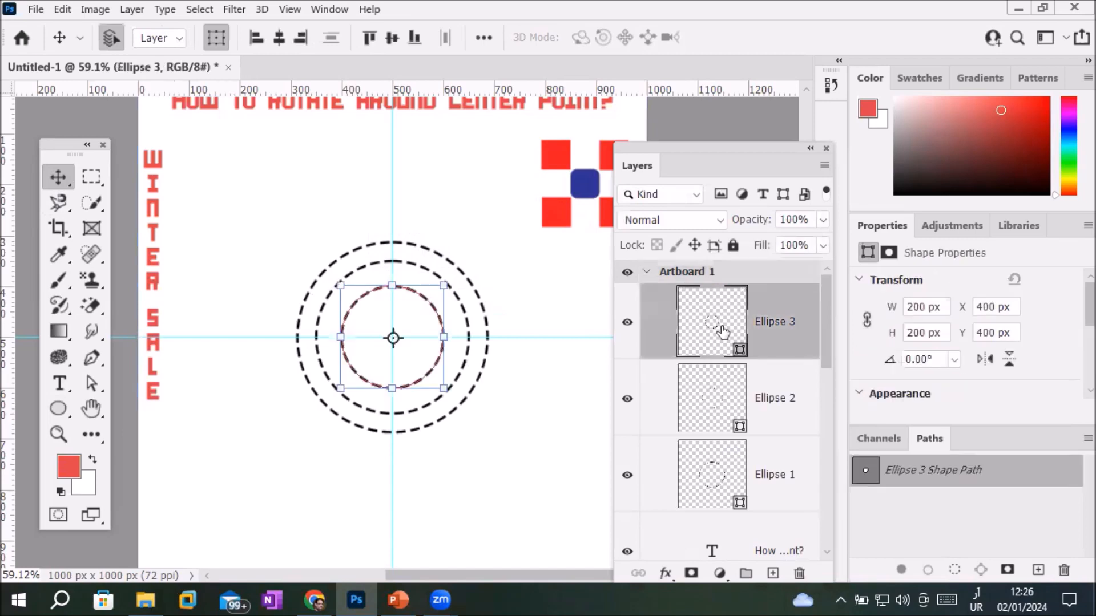
{"action": "left_click", "coordinate": [717, 404]}
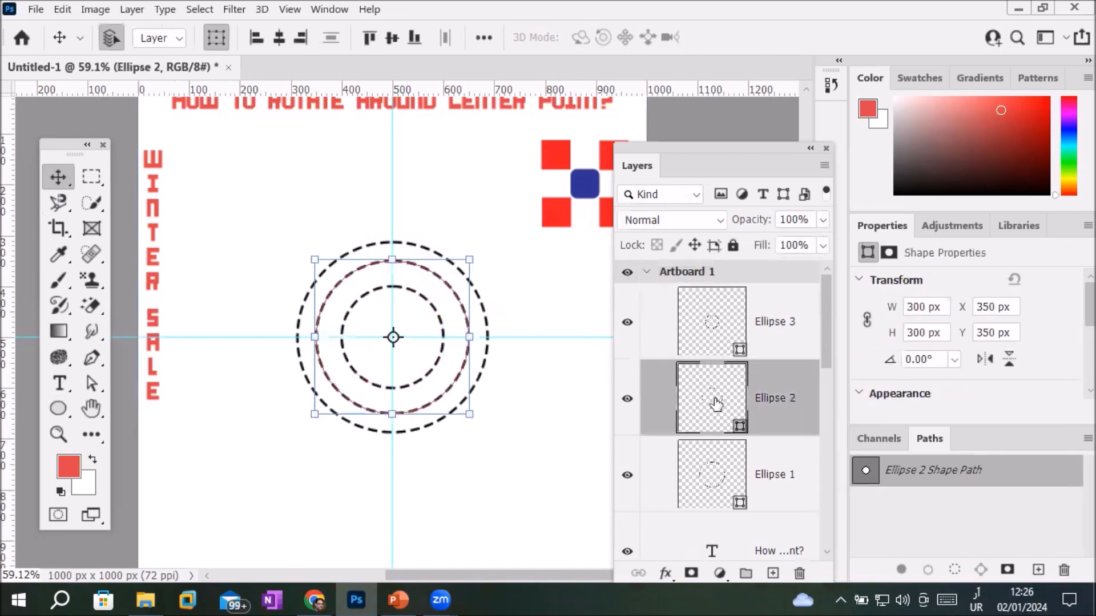
{"action": "left_click", "coordinate": [718, 492]}
{"action": "left_click", "coordinate": [716, 324]}
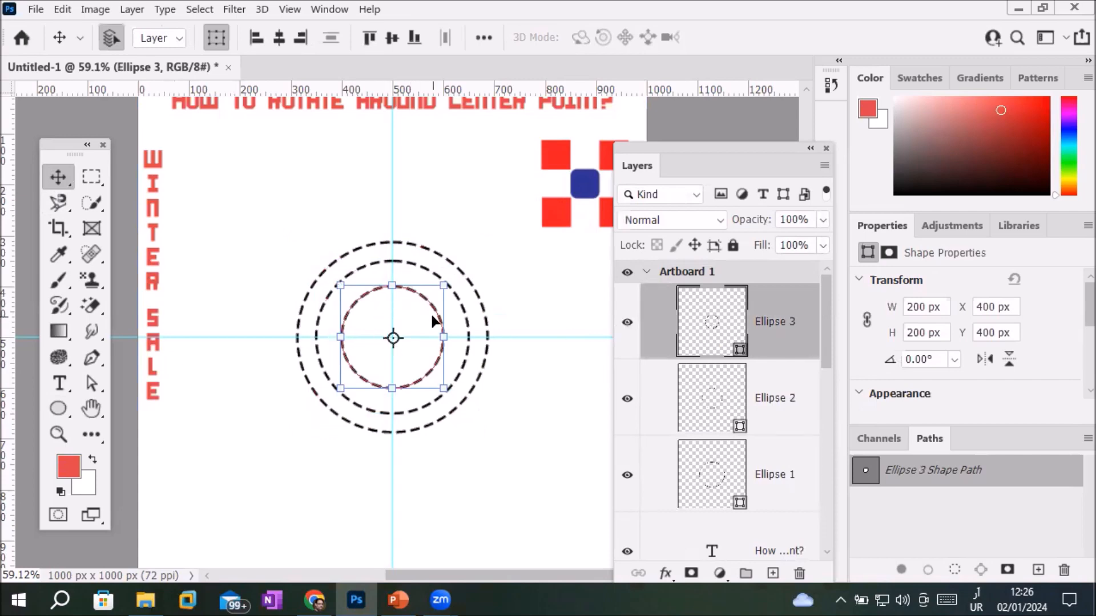
{"action": "scroll", "coordinate": [397, 297], "scroll_direction": "up", "scroll_amount": 5}
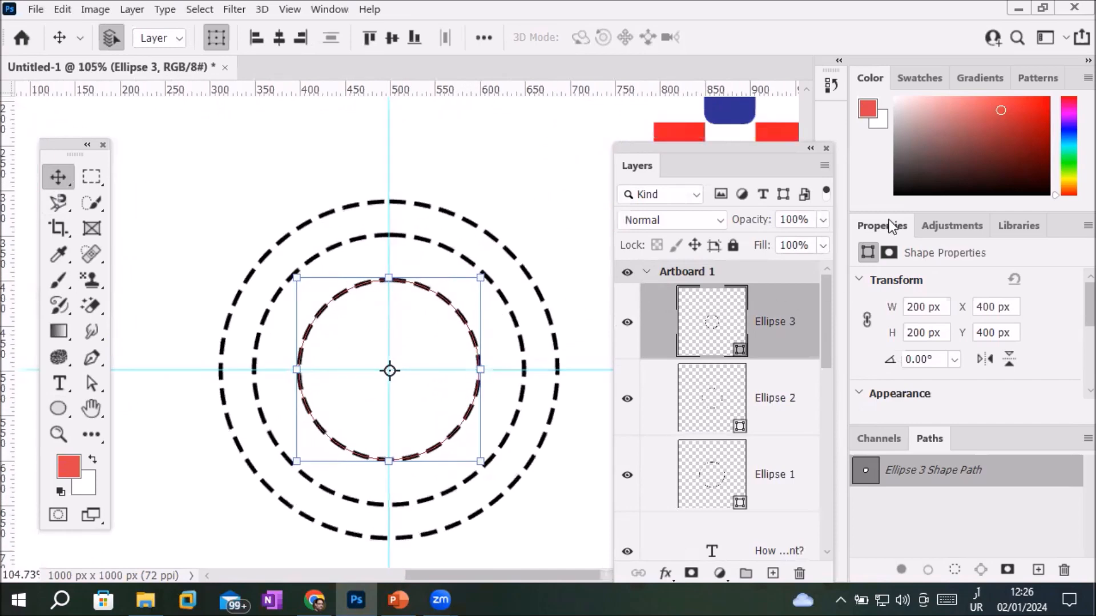
{"action": "scroll", "coordinate": [1071, 322], "scroll_direction": "down", "scroll_amount": 3}
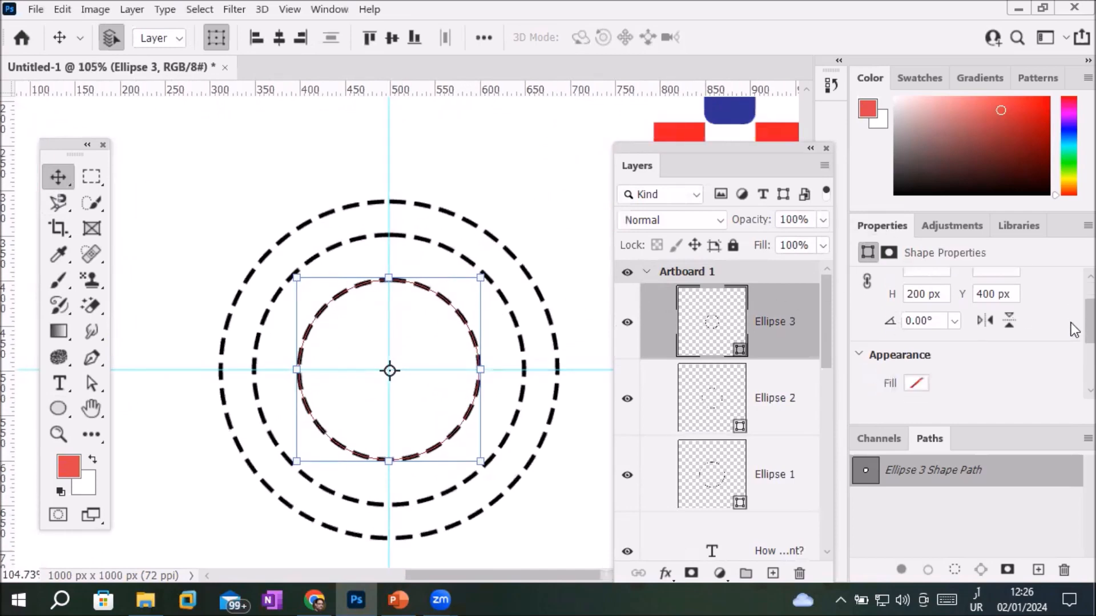
{"action": "scroll", "coordinate": [1075, 345], "scroll_direction": "down", "scroll_amount": 1}
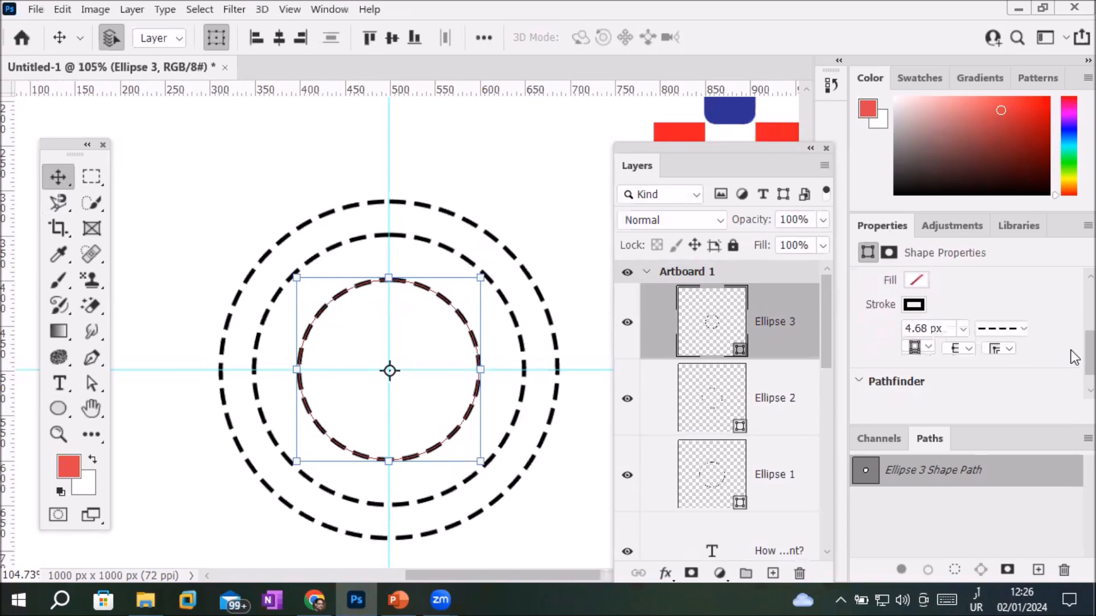
{"action": "left_click", "coordinate": [1022, 333]}
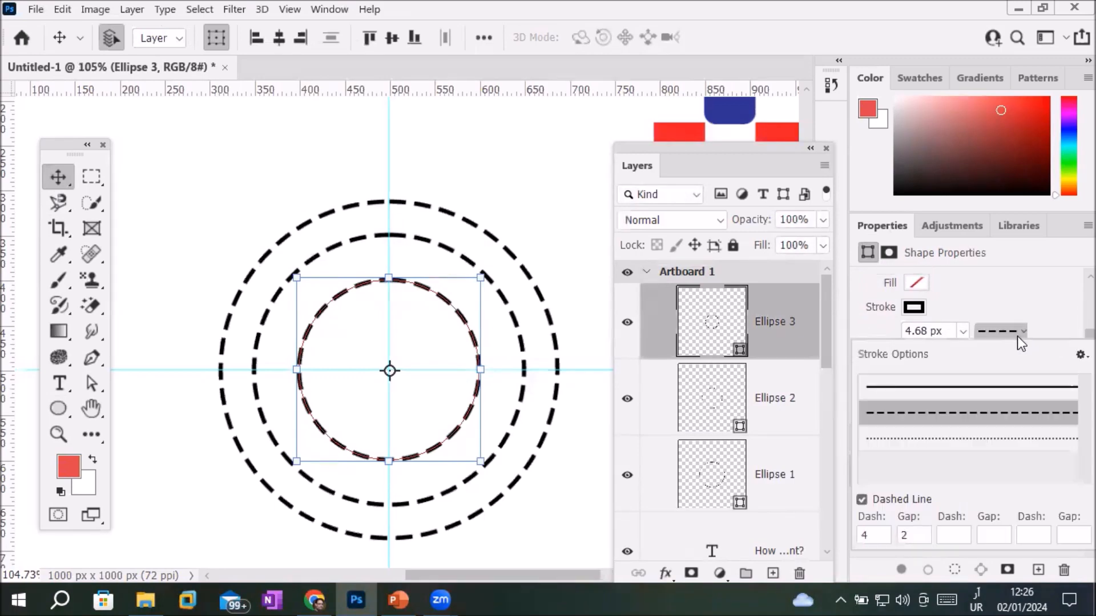
{"action": "left_click", "coordinate": [994, 389]}
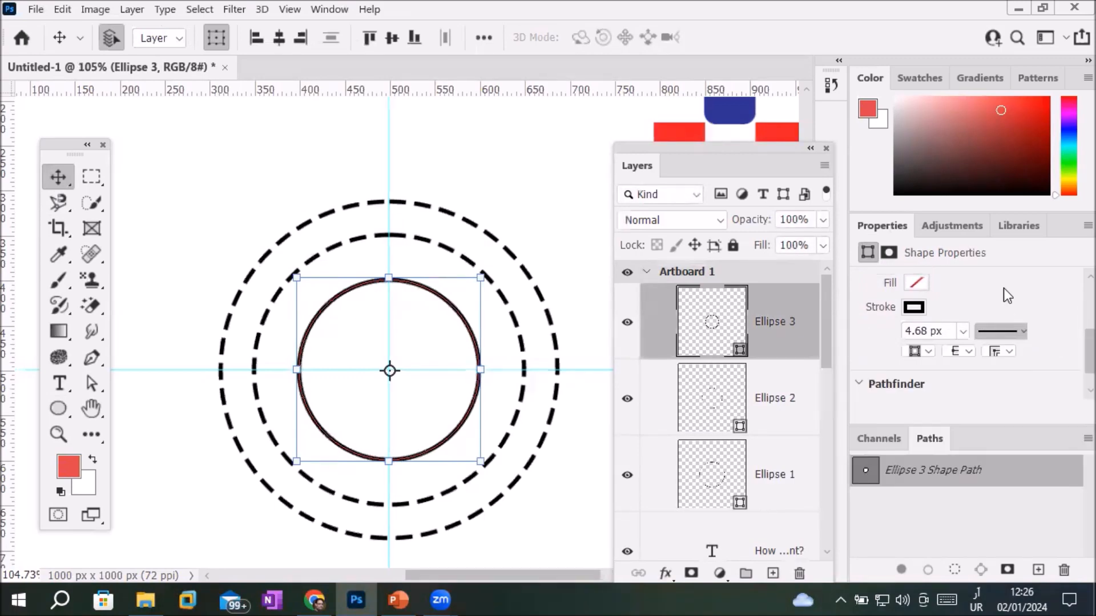
Step: Fill the innermost circle with solid black
{"action": "left_click", "coordinate": [916, 283]}
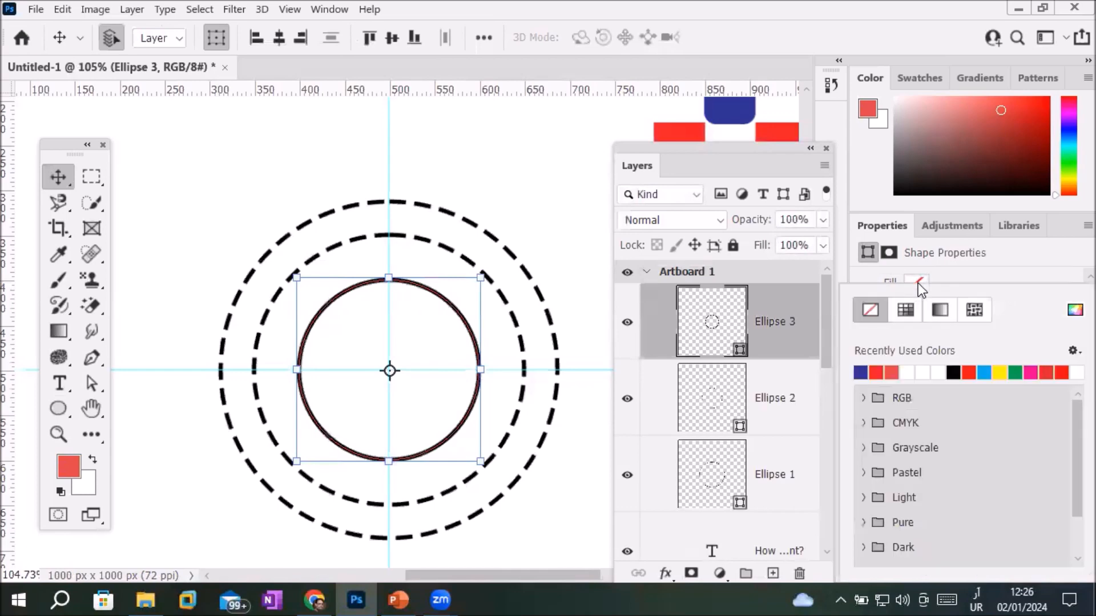
{"action": "left_click", "coordinate": [877, 372]}
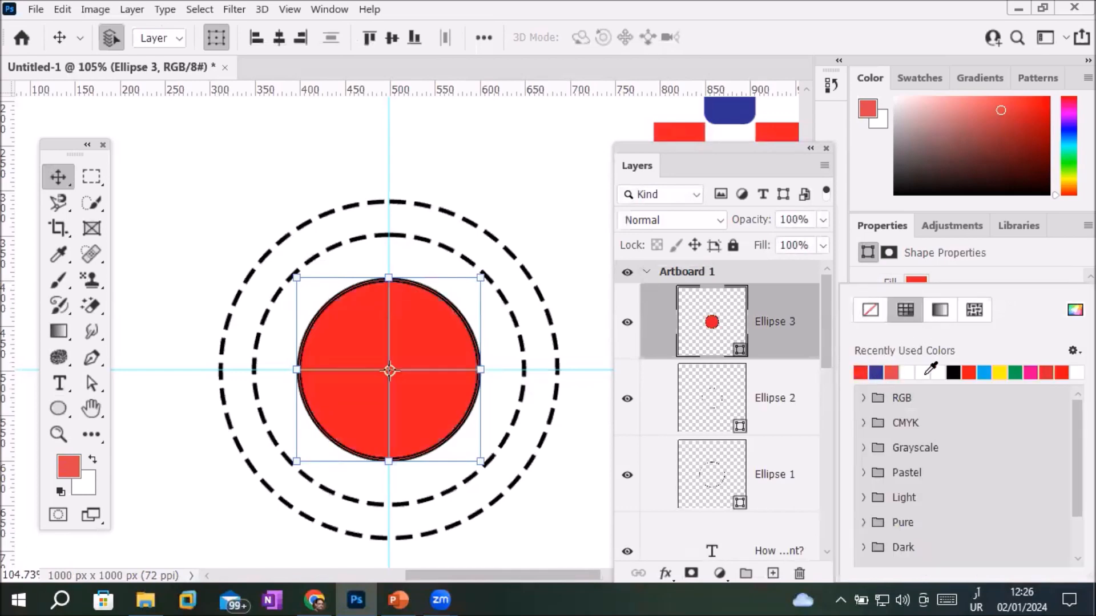
{"action": "left_click", "coordinate": [953, 372]}
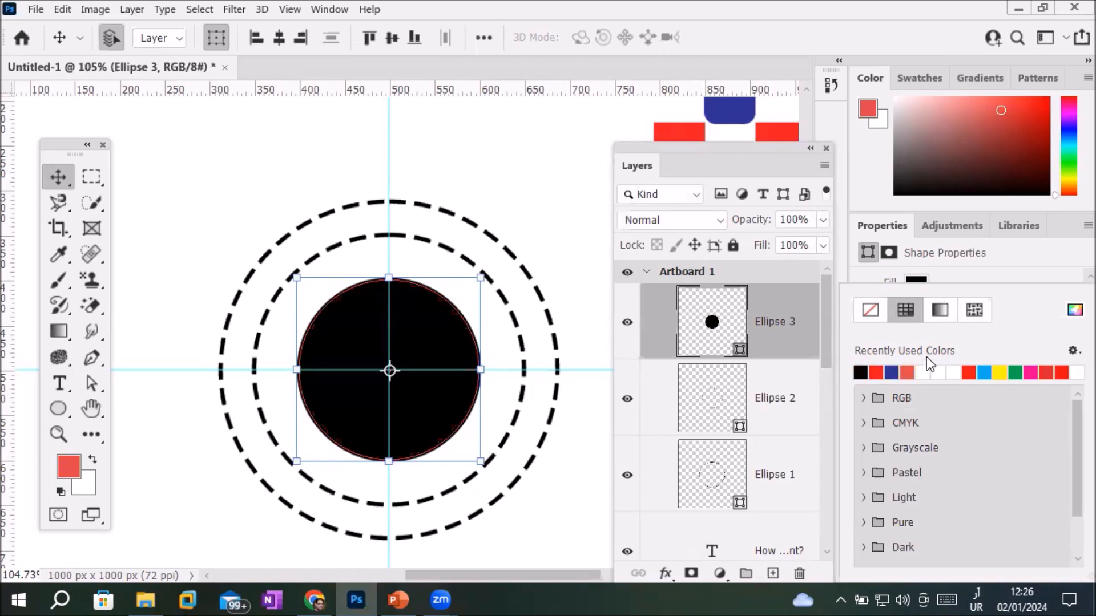
{"action": "left_click", "coordinate": [950, 266]}
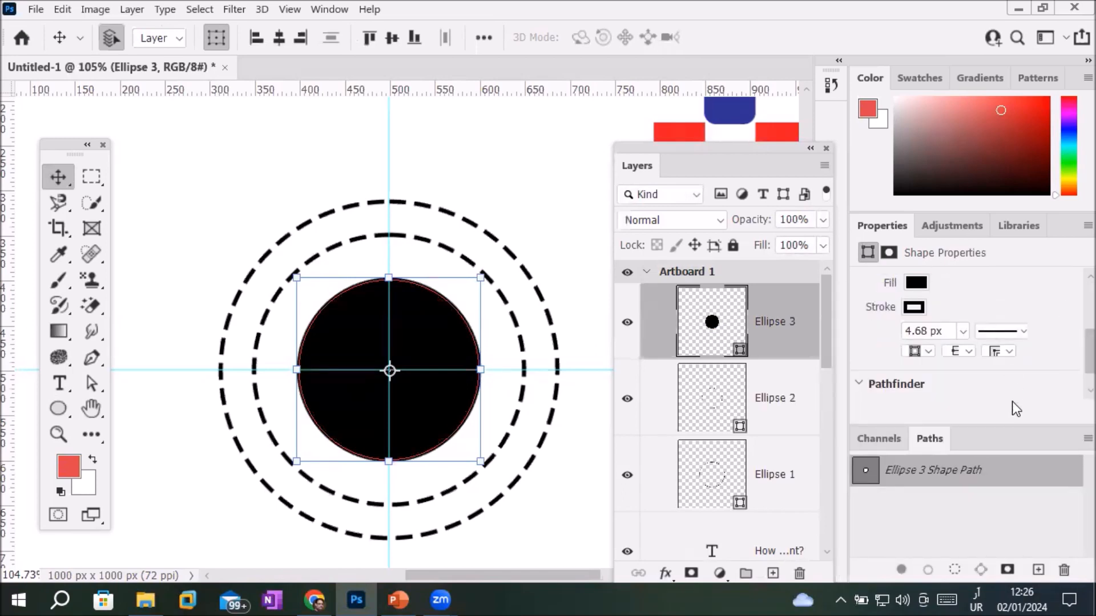
{"action": "scroll", "coordinate": [968, 369], "scroll_direction": "down", "scroll_amount": 1}
{"action": "scroll", "coordinate": [969, 371], "scroll_direction": "down", "scroll_amount": 1}
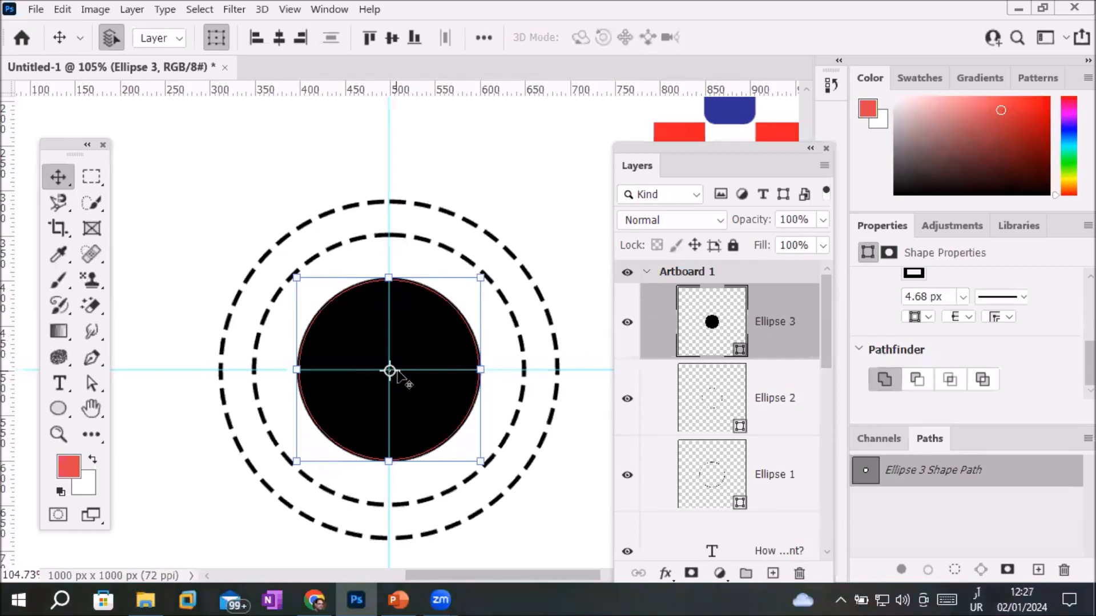
Step: Start a horizontal text line on the vertical guide, just above the outer dashed circle
{"action": "scroll", "coordinate": [406, 370], "scroll_direction": "up", "scroll_amount": 2}
{"action": "scroll", "coordinate": [407, 370], "scroll_direction": "up", "scroll_amount": 1}
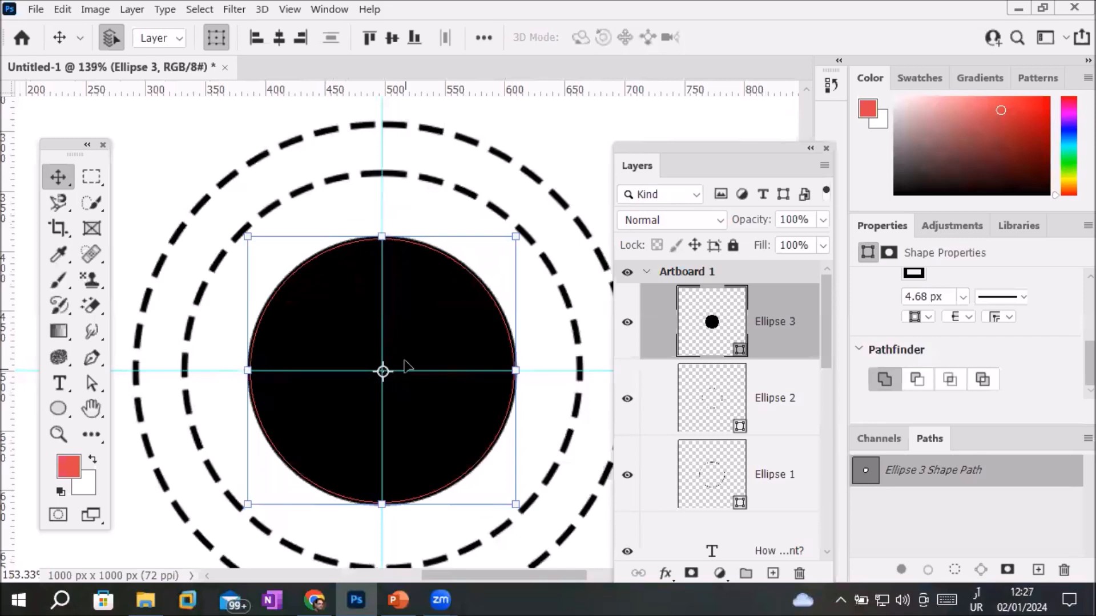
{"action": "scroll", "coordinate": [378, 377], "scroll_direction": "up", "scroll_amount": 1}
{"action": "scroll", "coordinate": [388, 368], "scroll_direction": "down", "scroll_amount": 3}
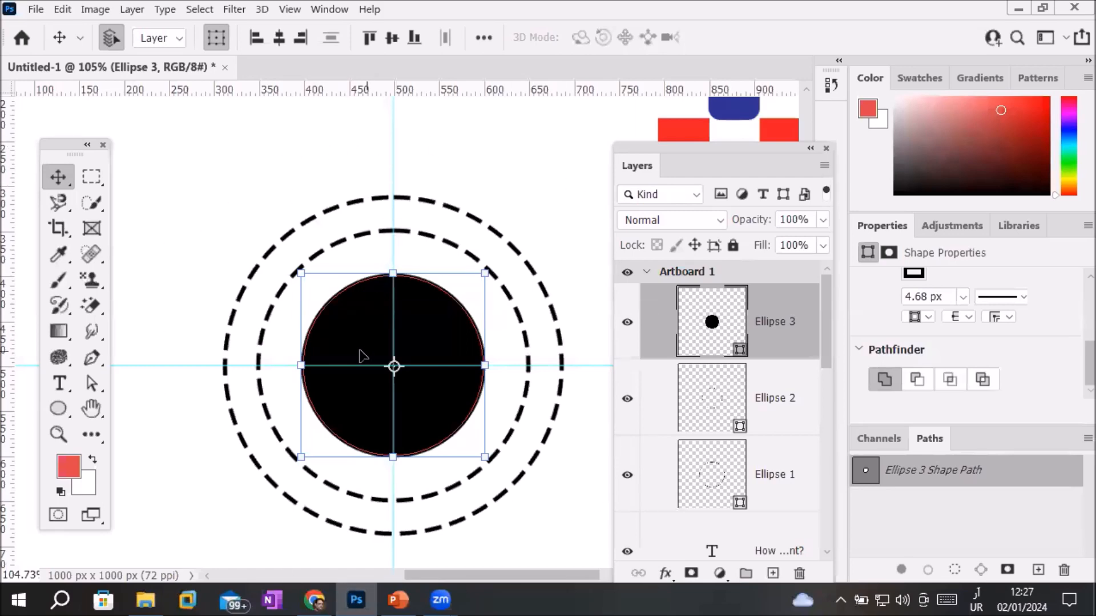
{"action": "left_click", "coordinate": [64, 384]}
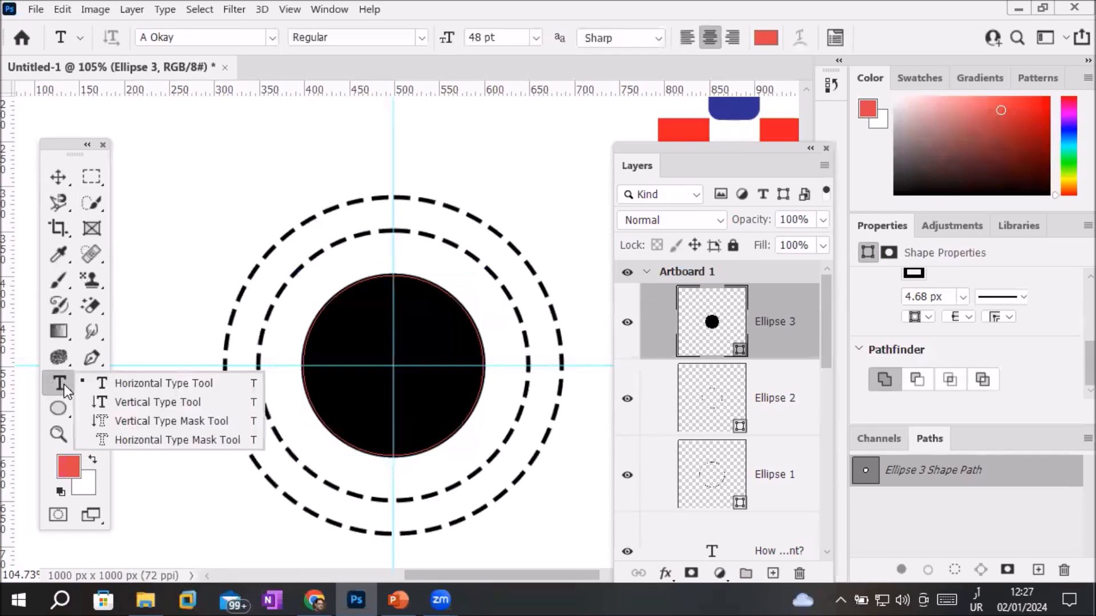
{"action": "left_click", "coordinate": [143, 384]}
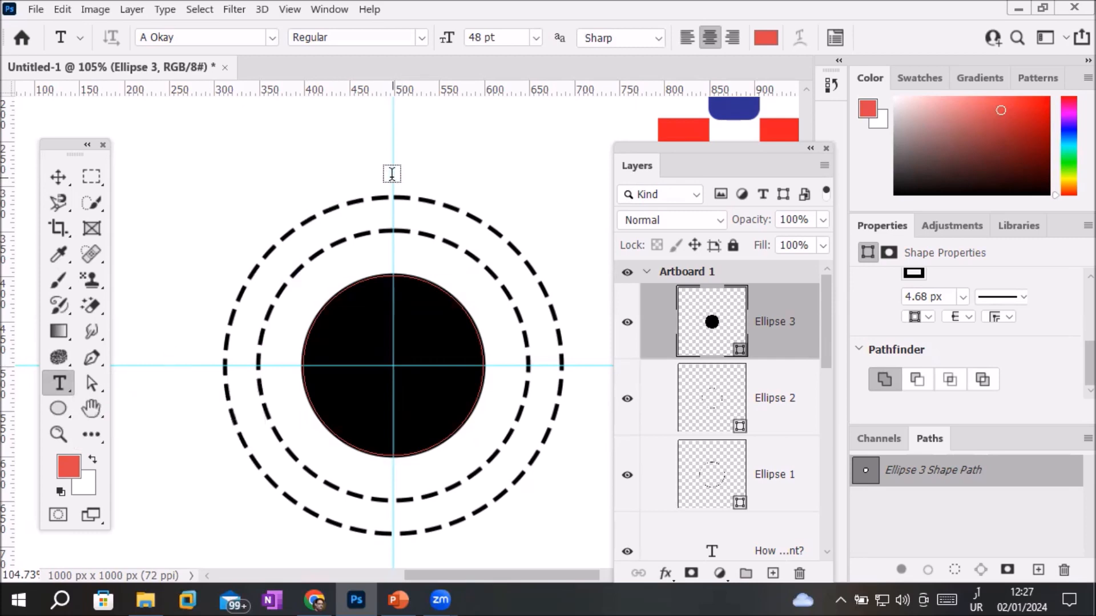
{"action": "left_click", "coordinate": [428, 230]}
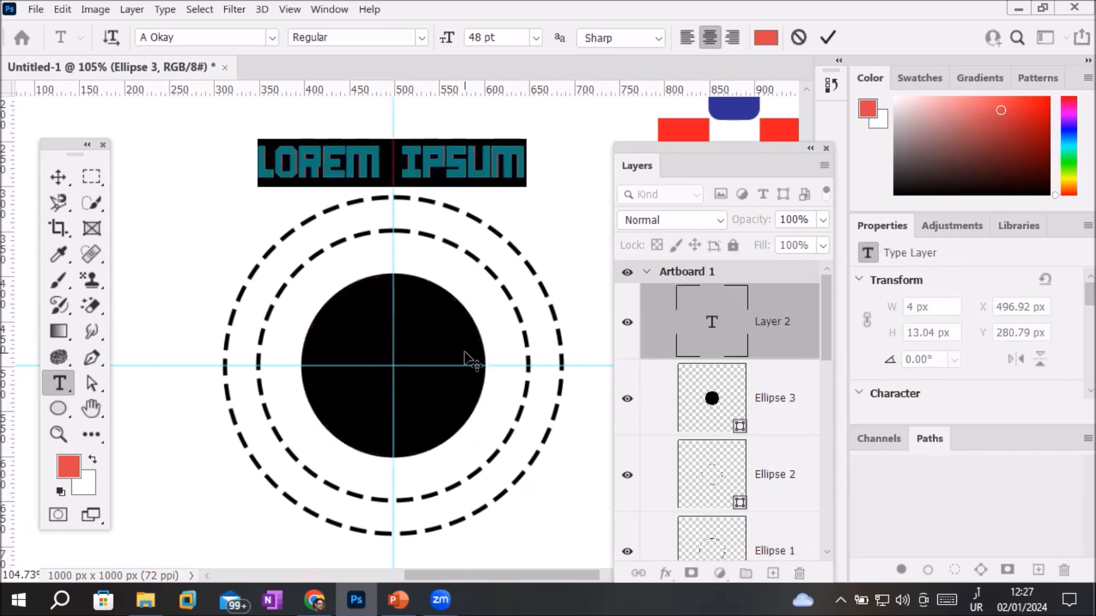
{"action": "type", "text": "و"}
{"action": "key", "text": "ctrl+plus"}
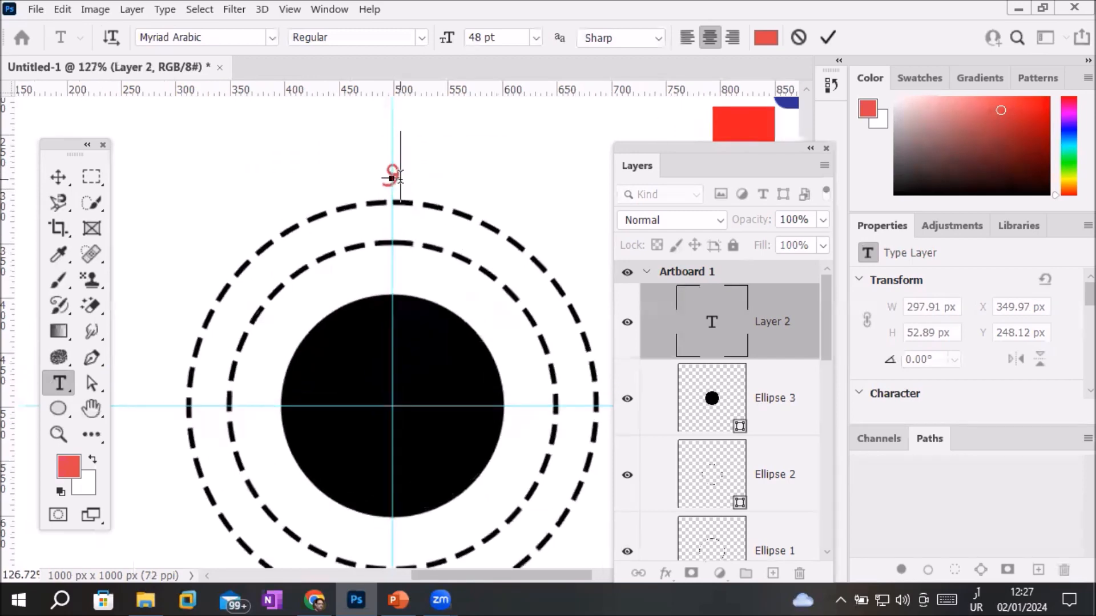
{"action": "scroll", "coordinate": [400, 179], "scroll_direction": "up", "scroll_amount": 6}
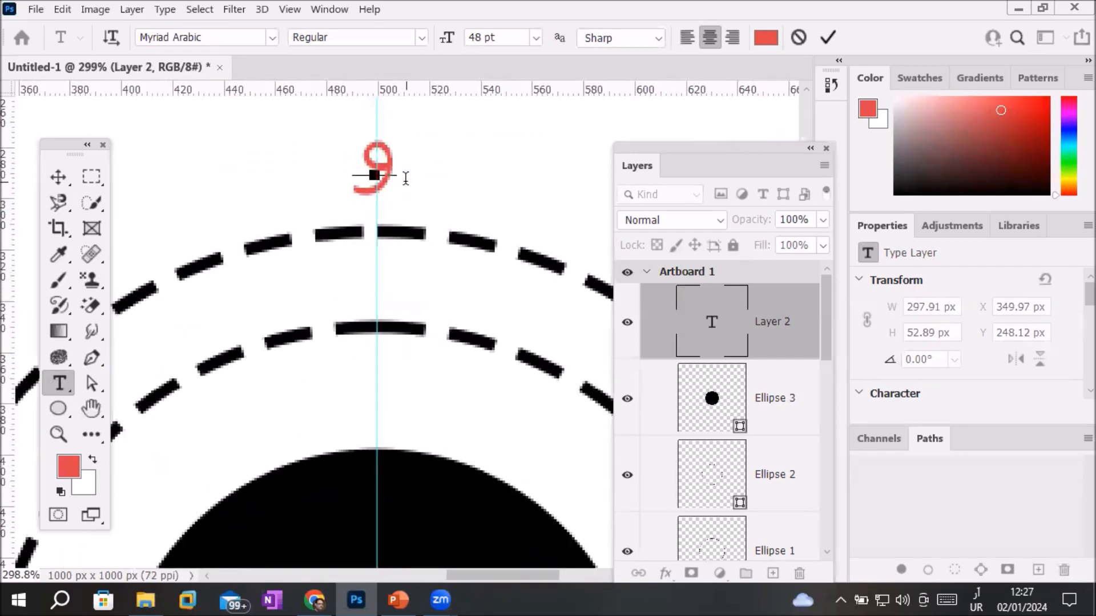
{"action": "scroll", "coordinate": [406, 179], "scroll_direction": "up", "scroll_amount": 3}
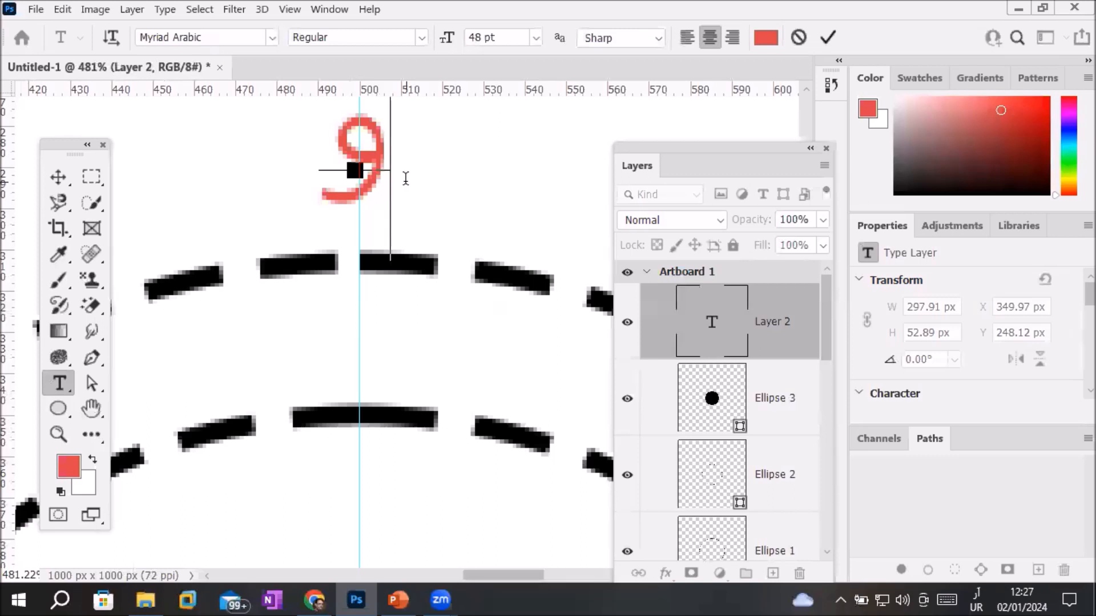
{"action": "key", "text": "BackSpace"}
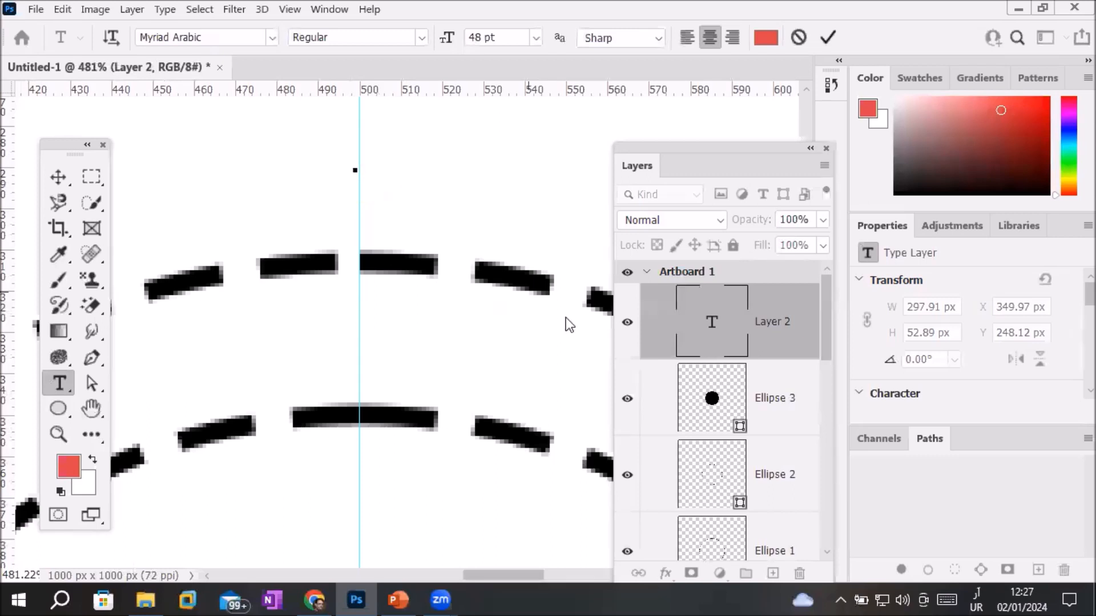
Step: Switch the keyboard input to English (United States) and enter the letter s in the text line above the circles
{"action": "left_click", "coordinate": [978, 596]}
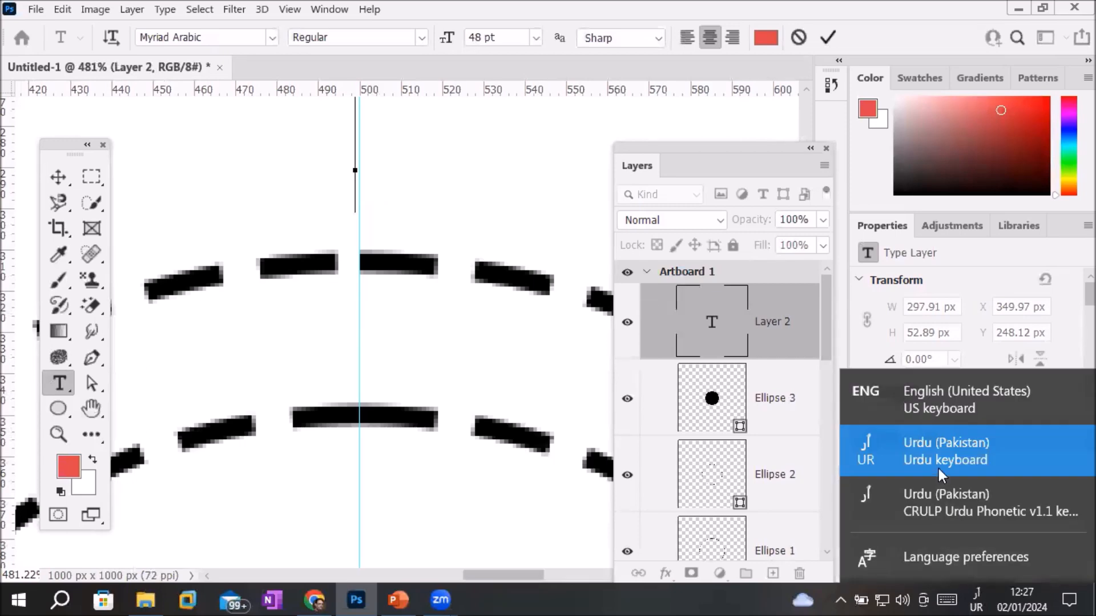
{"action": "left_click", "coordinate": [938, 385]}
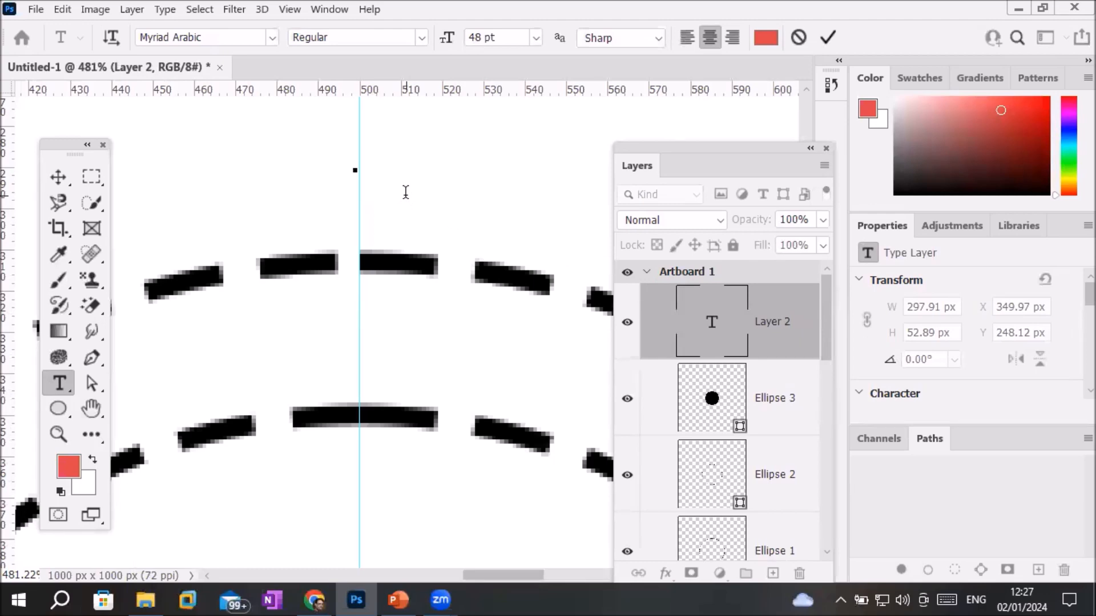
{"action": "type", "text": "S"}
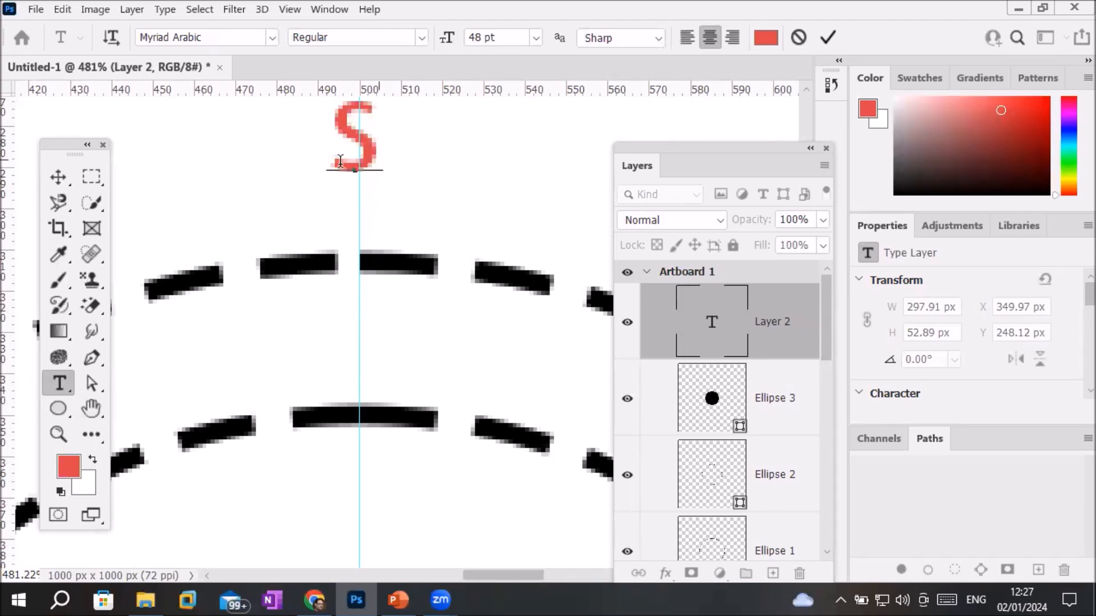
Step: Try the a ticket font on the letter s above the circles
{"action": "left_click_drag", "start_coordinate": [365, 141], "coordinate": [316, 149]}
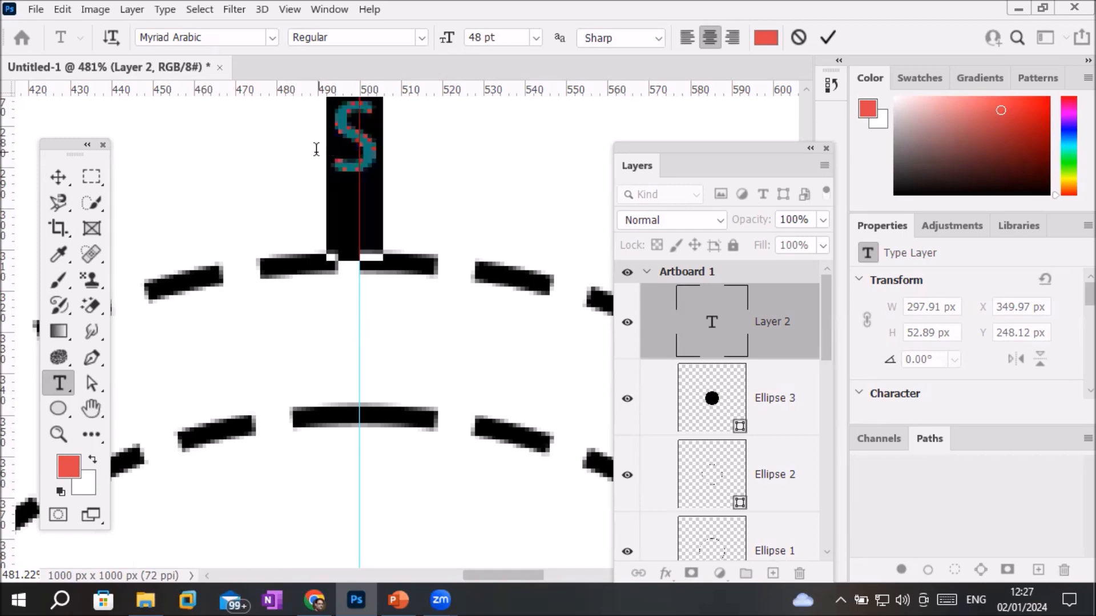
{"action": "left_click", "coordinate": [272, 36]}
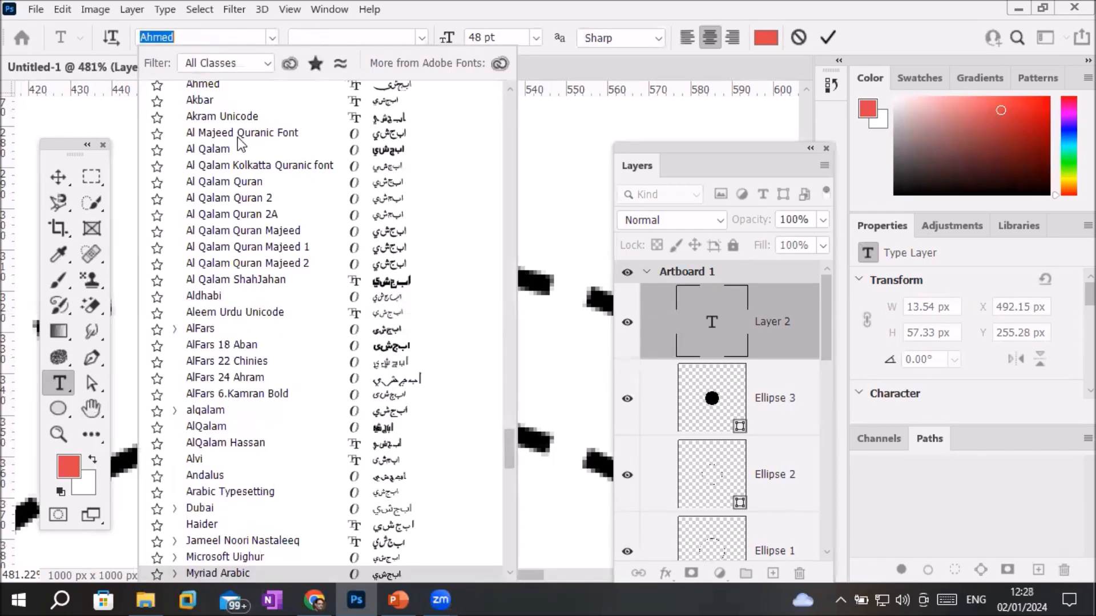
{"action": "scroll", "coordinate": [245, 165], "scroll_direction": "up", "scroll_amount": 4}
{"action": "scroll", "coordinate": [251, 177], "scroll_direction": "up", "scroll_amount": 3}
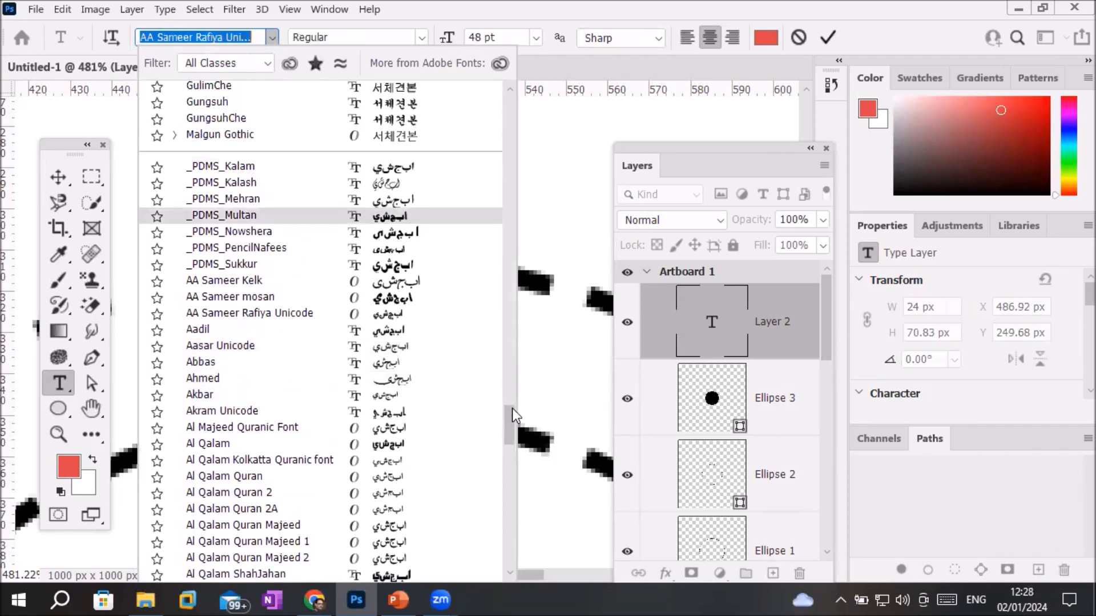
{"action": "left_click_drag", "start_coordinate": [507, 416], "coordinate": [524, 104]}
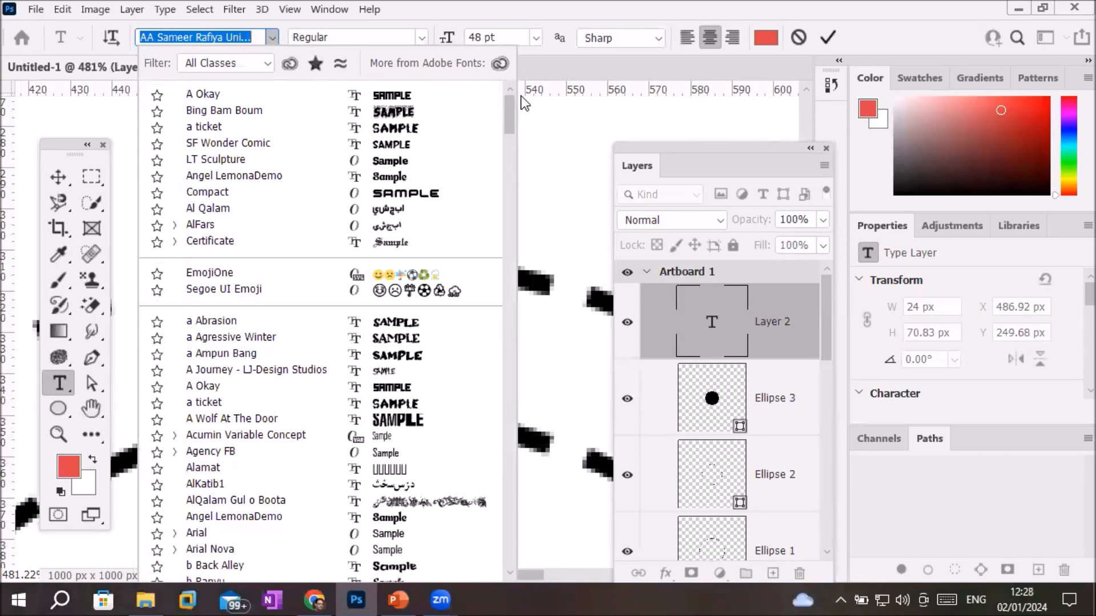
{"action": "left_click", "coordinate": [416, 129]}
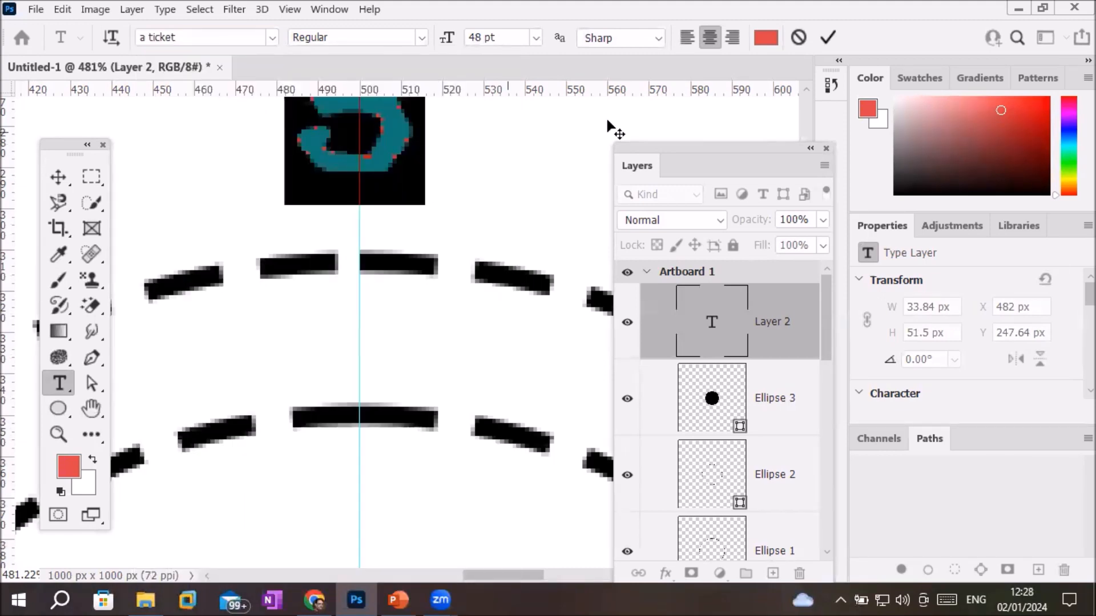
Step: Change the font of the letter s to Compact
{"action": "left_click", "coordinate": [807, 88]}
{"action": "left_click", "coordinate": [806, 88]}
{"action": "left_click", "coordinate": [807, 88]}
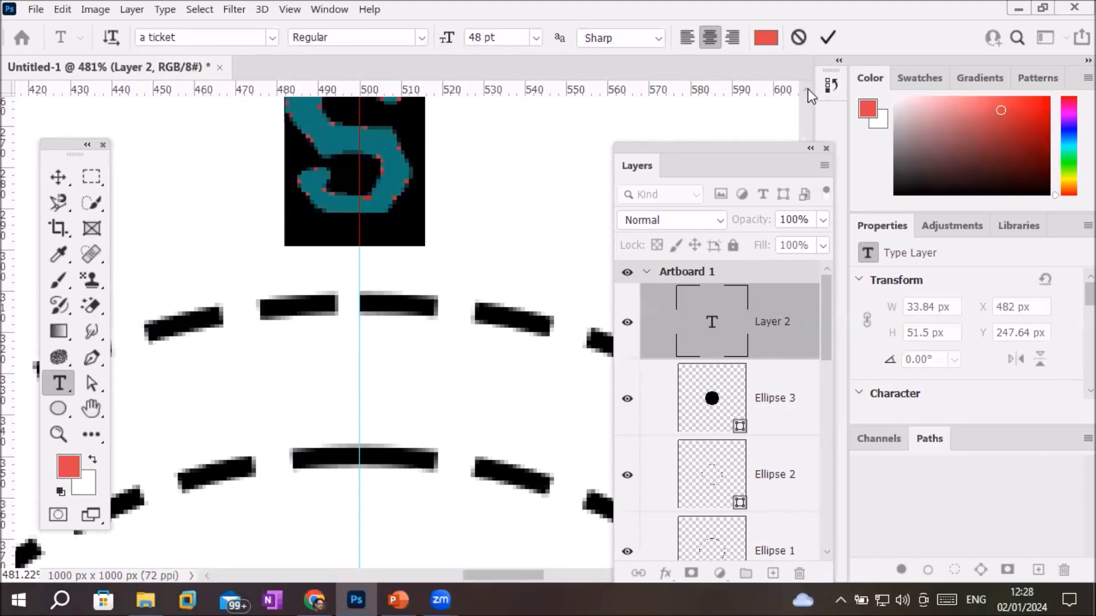
{"action": "left_click", "coordinate": [807, 88]}
{"action": "left_click", "coordinate": [807, 88]}
{"action": "left_click", "coordinate": [807, 87]}
{"action": "left_click", "coordinate": [807, 88]}
{"action": "left_click", "coordinate": [807, 88]}
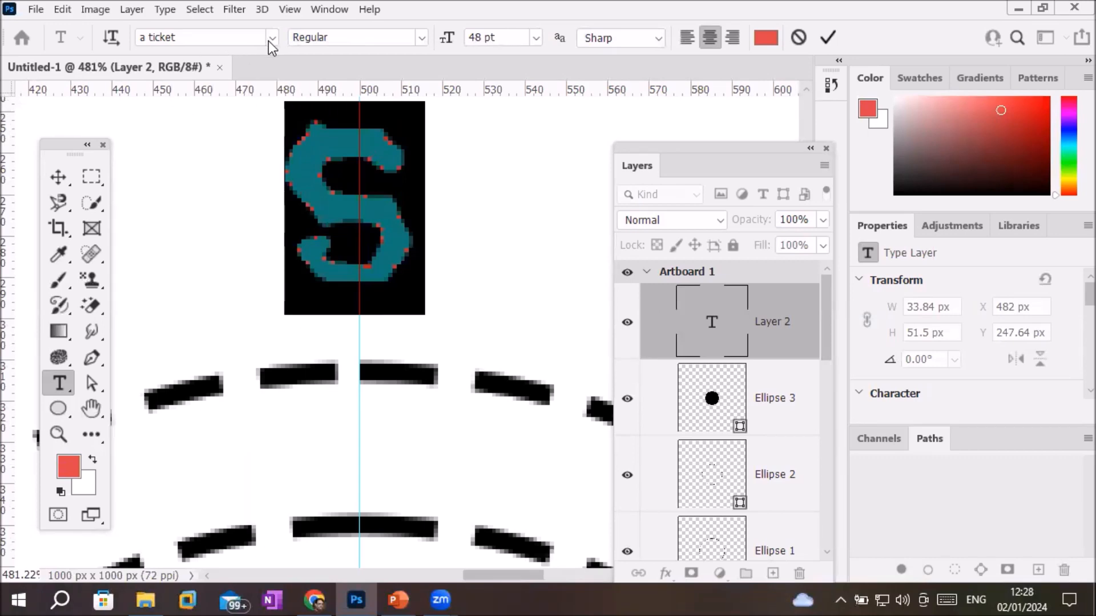
{"action": "left_click", "coordinate": [189, 37]}
{"action": "left_click_drag", "start_coordinate": [189, 37], "coordinate": [98, 43]}
{"action": "left_click", "coordinate": [275, 39]}
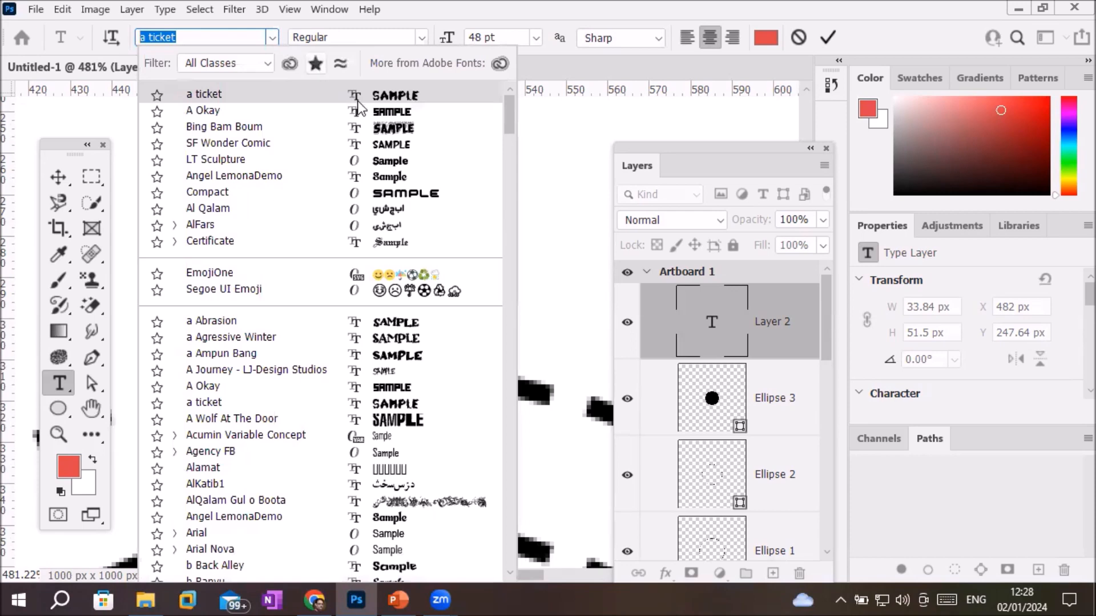
{"action": "left_click", "coordinate": [391, 193]}
{"action": "scroll", "coordinate": [454, 327], "scroll_direction": "down", "scroll_amount": 5}
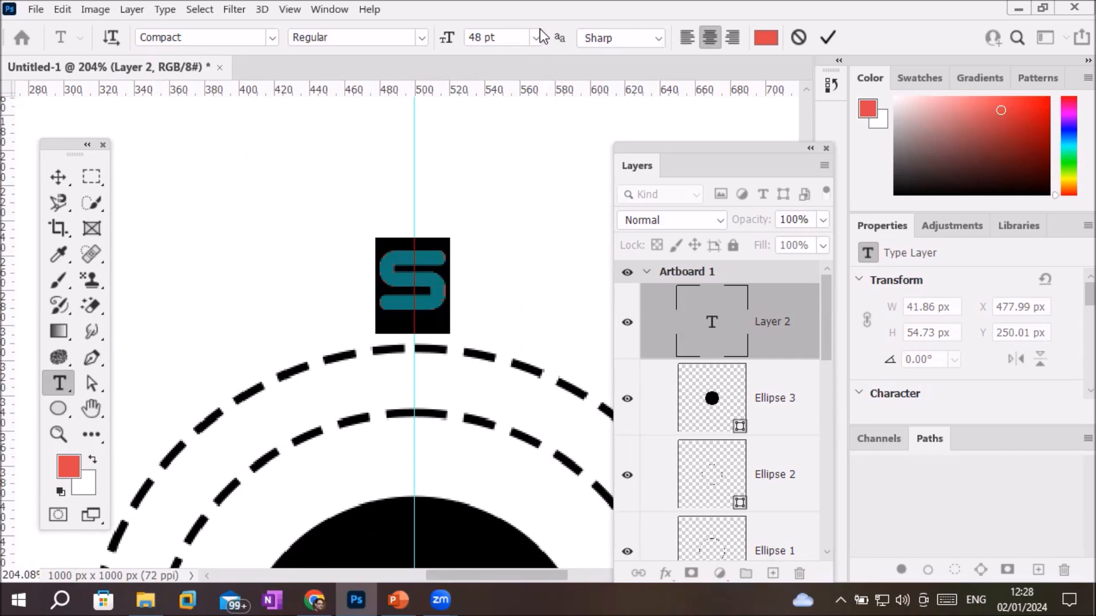
Step: Set the letter's font size to 60 pt and commit the text
{"action": "left_click", "coordinate": [510, 38]}
{"action": "key", "text": "Up"}
{"action": "key", "text": "Up"}
{"action": "key", "text": "Up"}
{"action": "key", "text": "Up"}
{"action": "key", "text": "Up"}
{"action": "key", "text": "Up"}
{"action": "key", "text": "Up"}
{"action": "key", "text": "Up"}
{"action": "key", "text": "Up"}
{"action": "key", "text": "Up"}
{"action": "key", "text": "Up"}
{"action": "key", "text": "Up"}
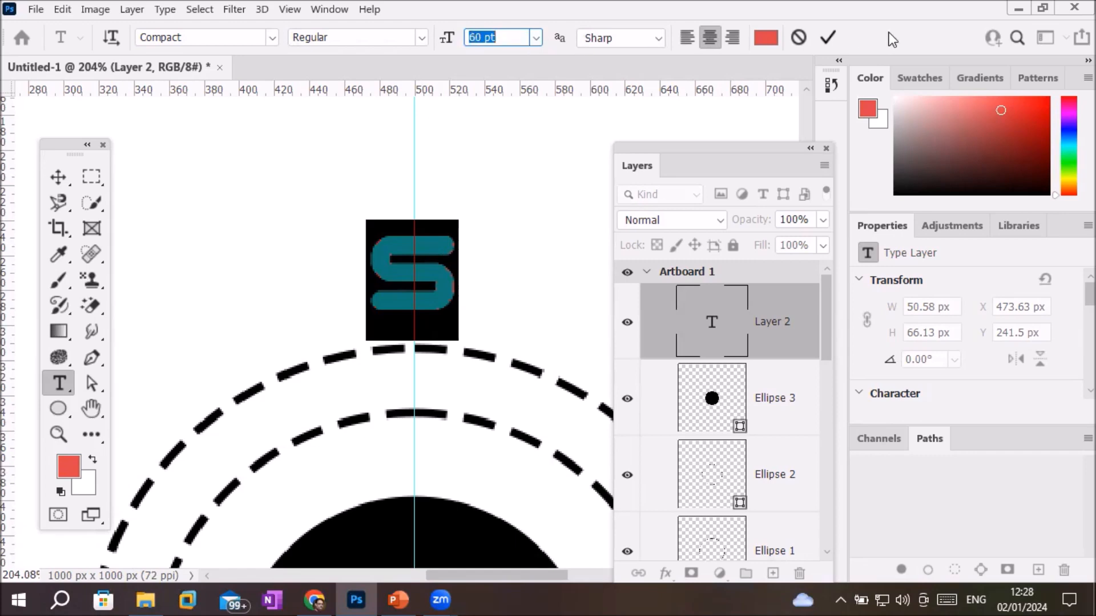
{"action": "left_click", "coordinate": [827, 38]}
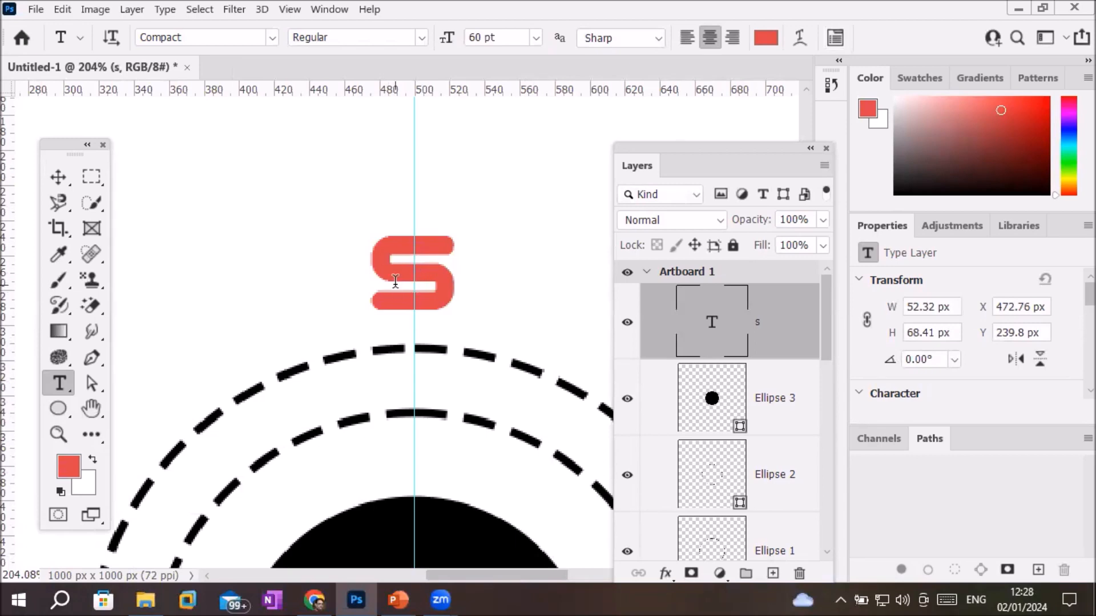
Step: Recolor the letter s to blue-violet #5446db, commit the text and switch to the Move tool
{"action": "left_click_drag", "start_coordinate": [454, 275], "coordinate": [378, 275]}
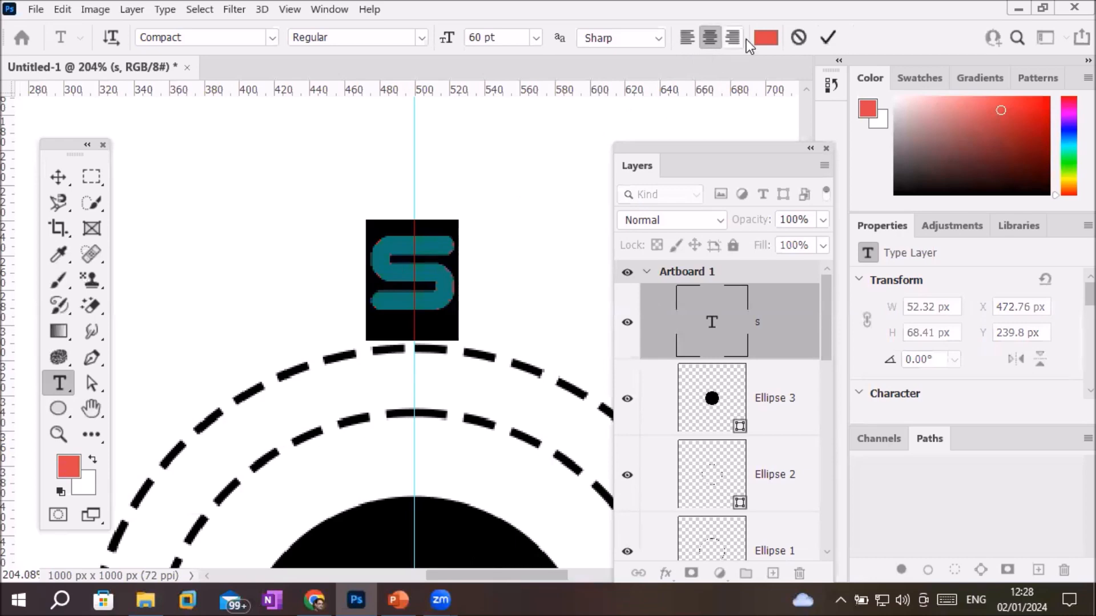
{"action": "left_click", "coordinate": [767, 39]}
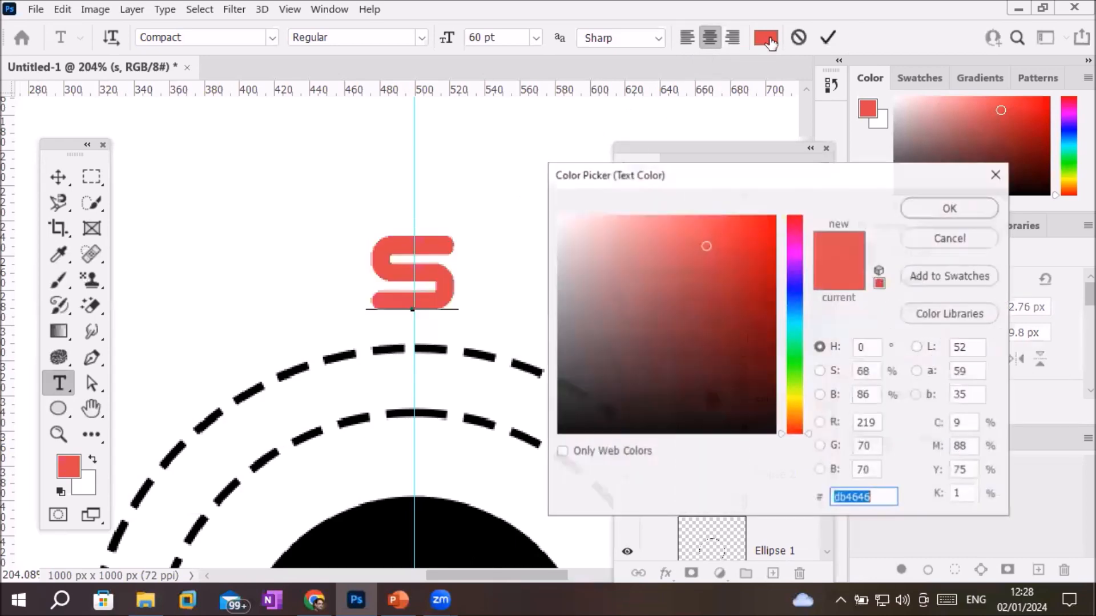
{"action": "left_click", "coordinate": [791, 285]}
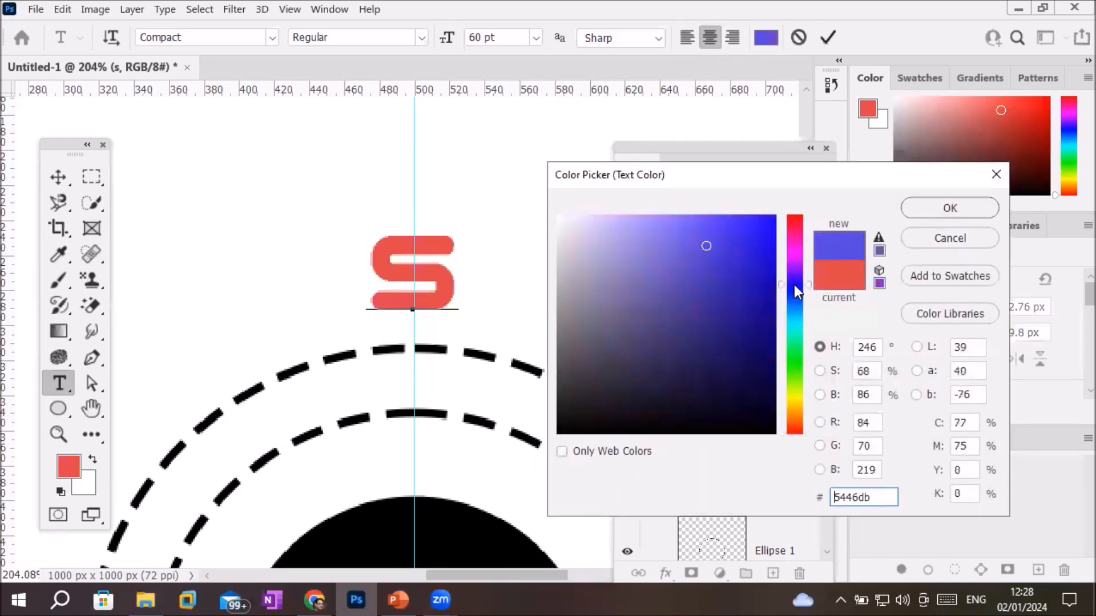
{"action": "left_click", "coordinate": [916, 207]}
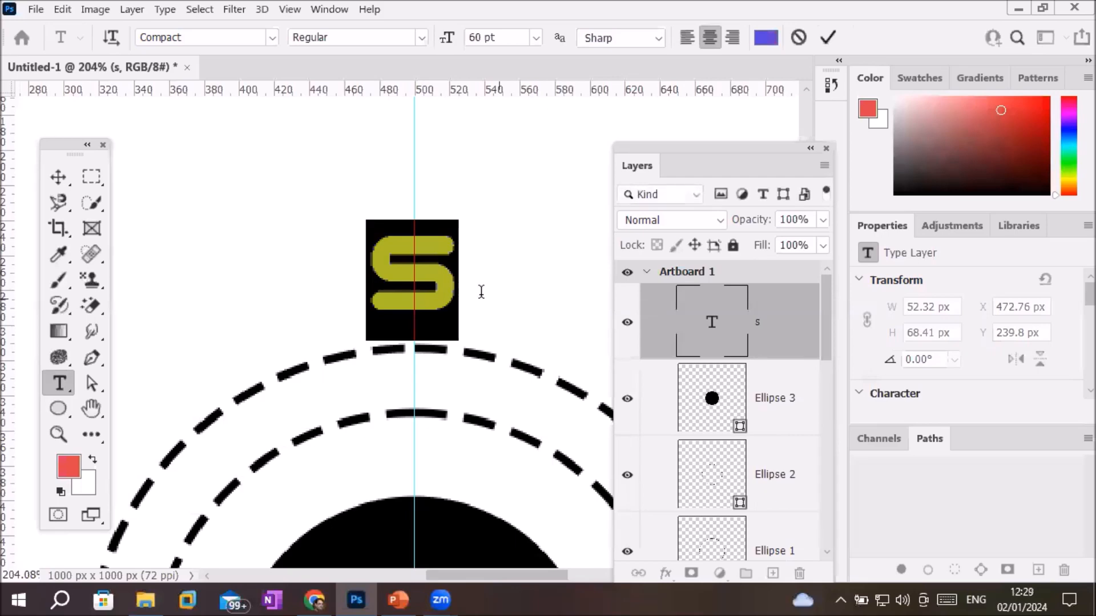
{"action": "left_click", "coordinate": [448, 281]}
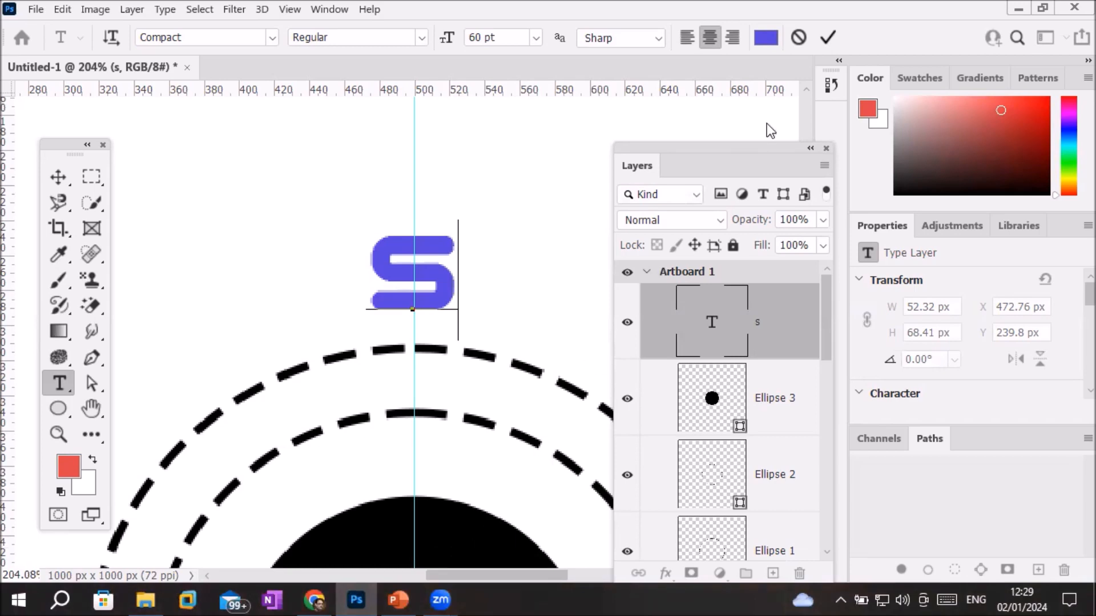
{"action": "left_click", "coordinate": [829, 39]}
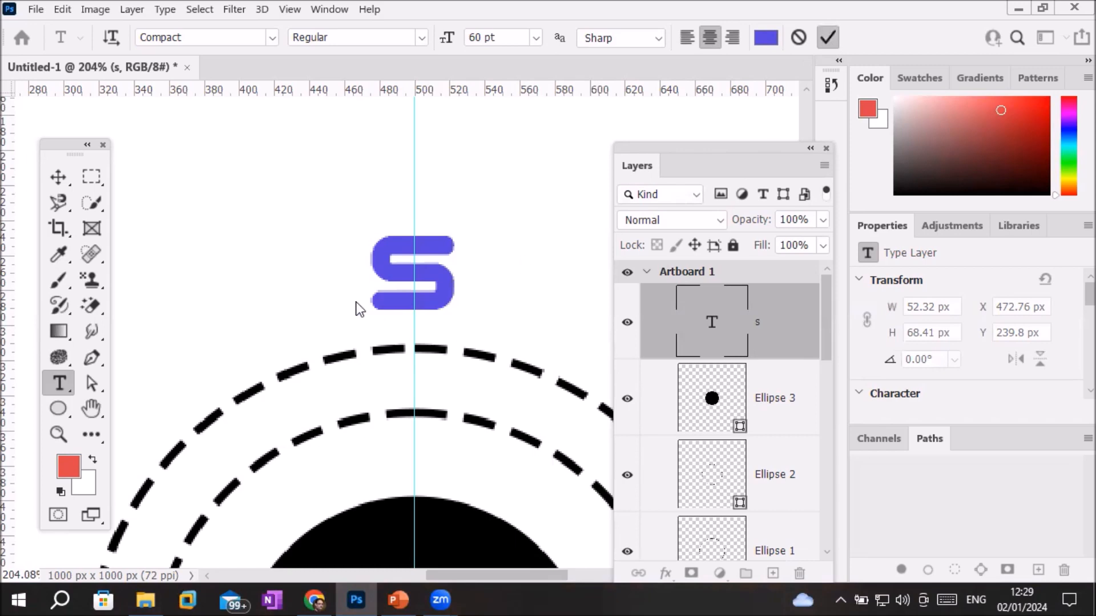
{"action": "left_click", "coordinate": [58, 177]}
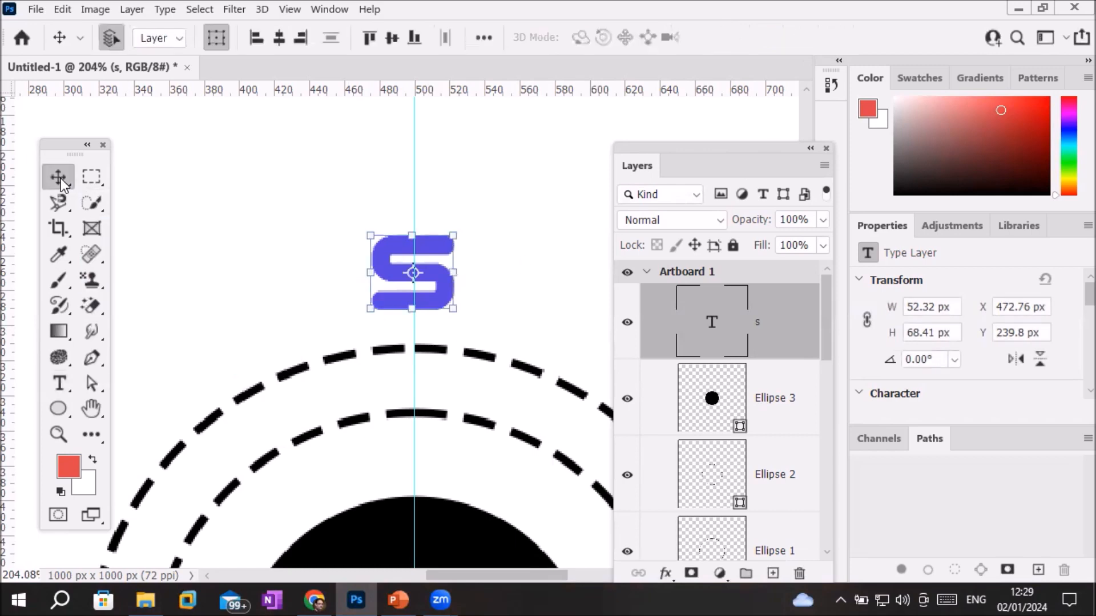
Step: Open the program preferences and review the General, Interface, Workspace and Tools settings
{"action": "scroll", "coordinate": [428, 266], "scroll_direction": "up", "scroll_amount": 5}
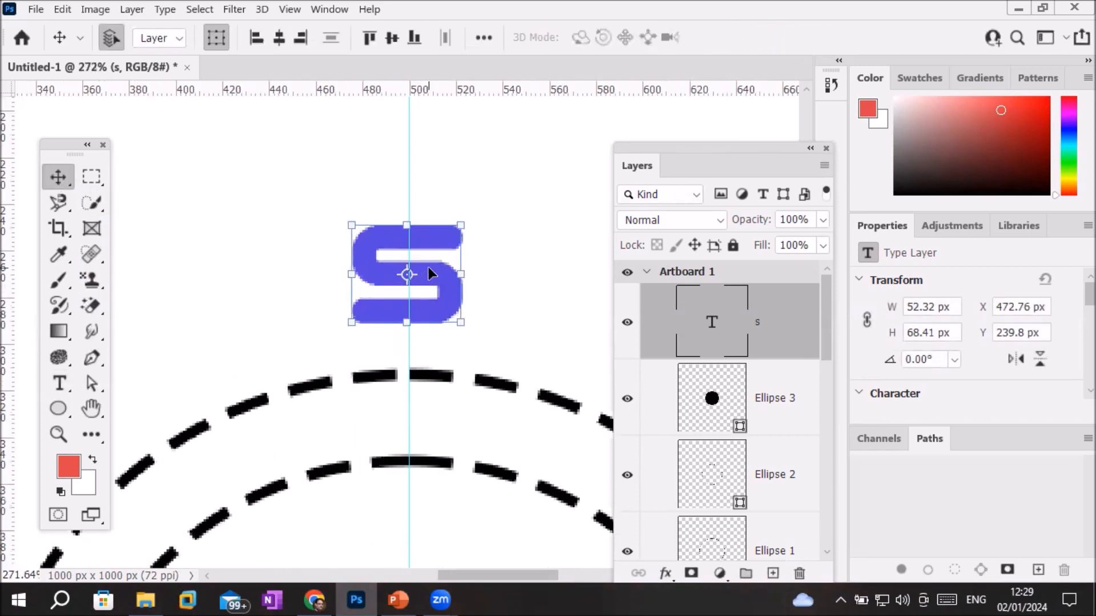
{"action": "scroll", "coordinate": [385, 284], "scroll_direction": "down", "scroll_amount": 3}
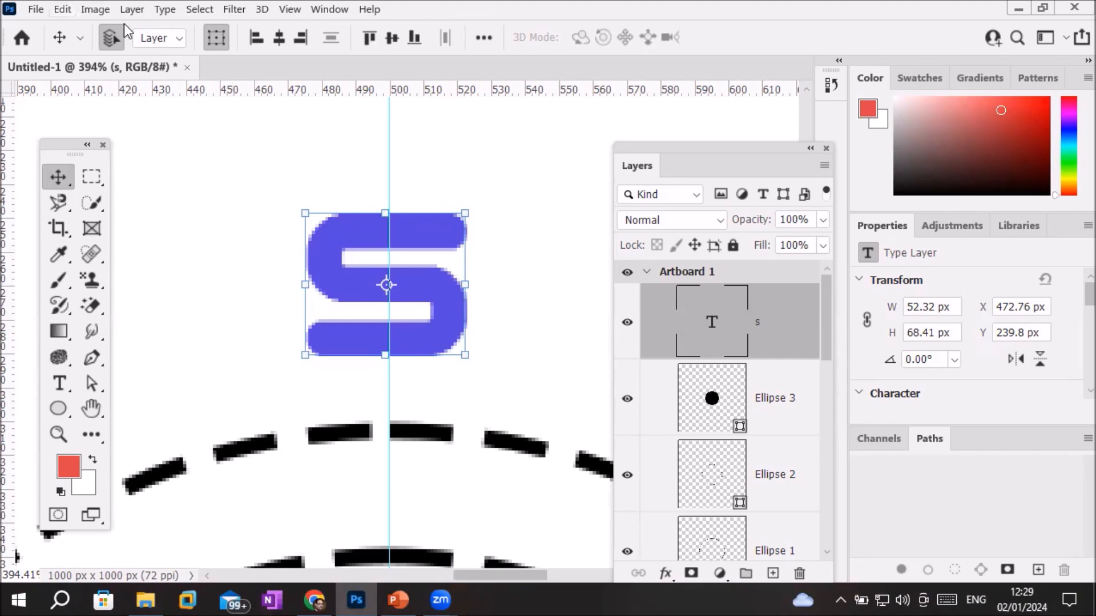
{"action": "left_click", "coordinate": [62, 9]}
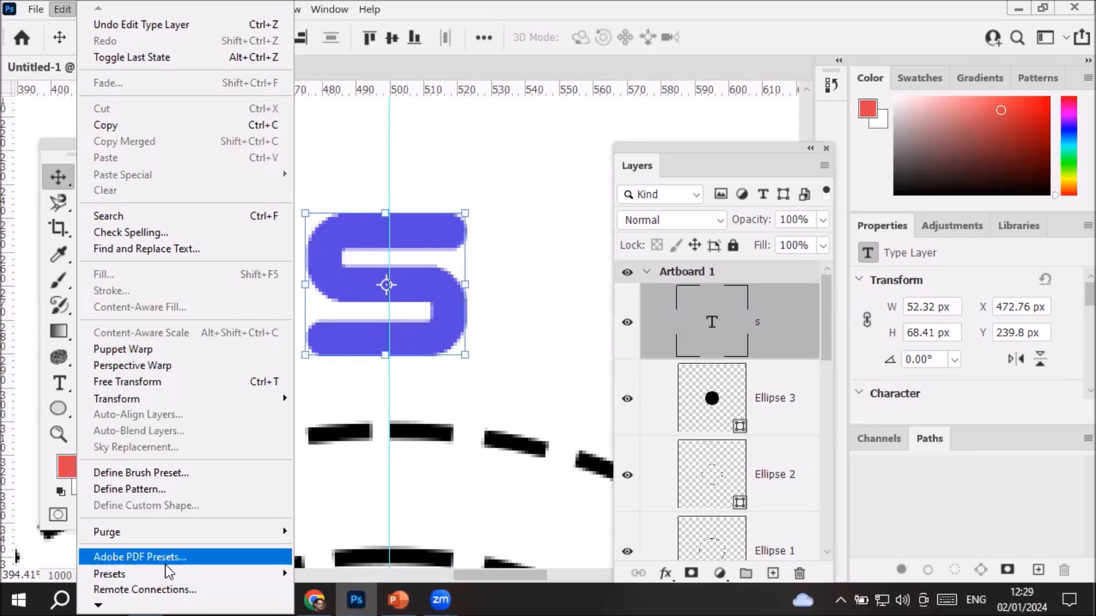
{"action": "mouse_move", "coordinate": [100, 602]}
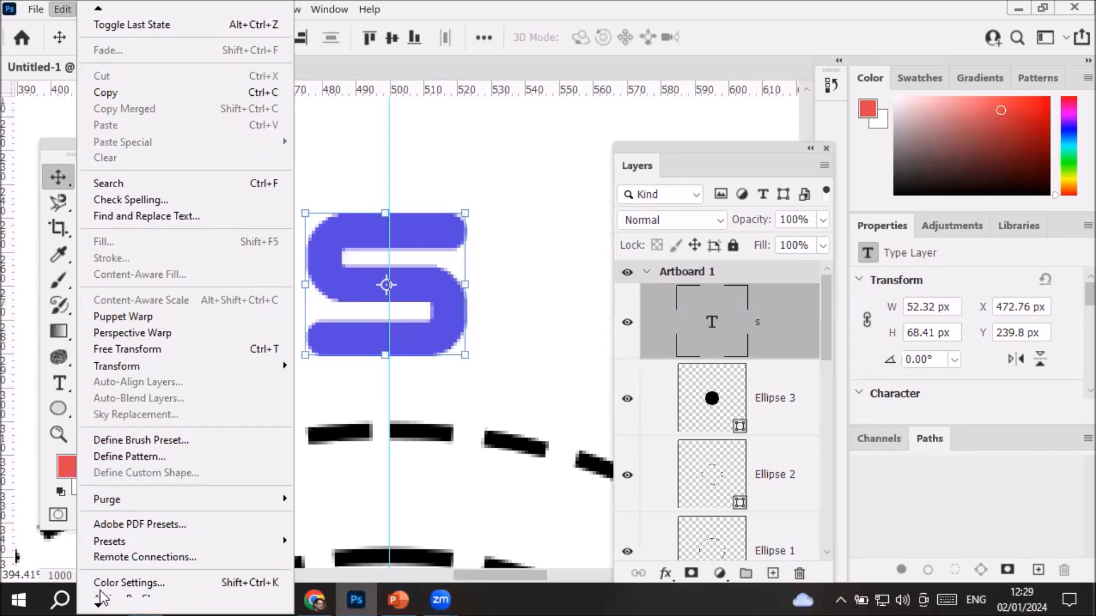
{"action": "mouse_move", "coordinate": [203, 594]}
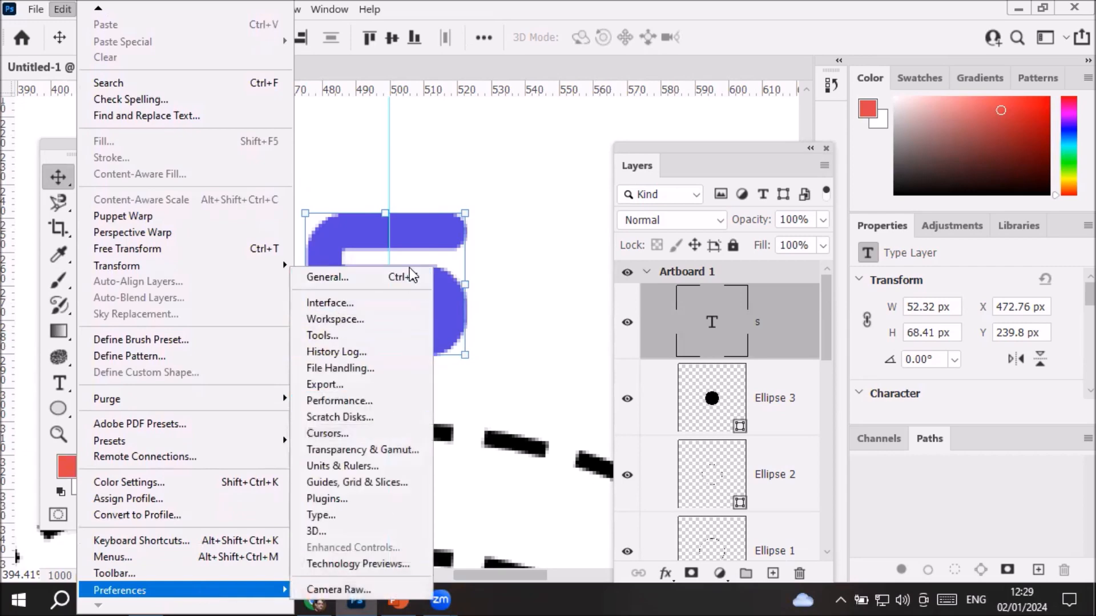
{"action": "left_click", "coordinate": [413, 277]}
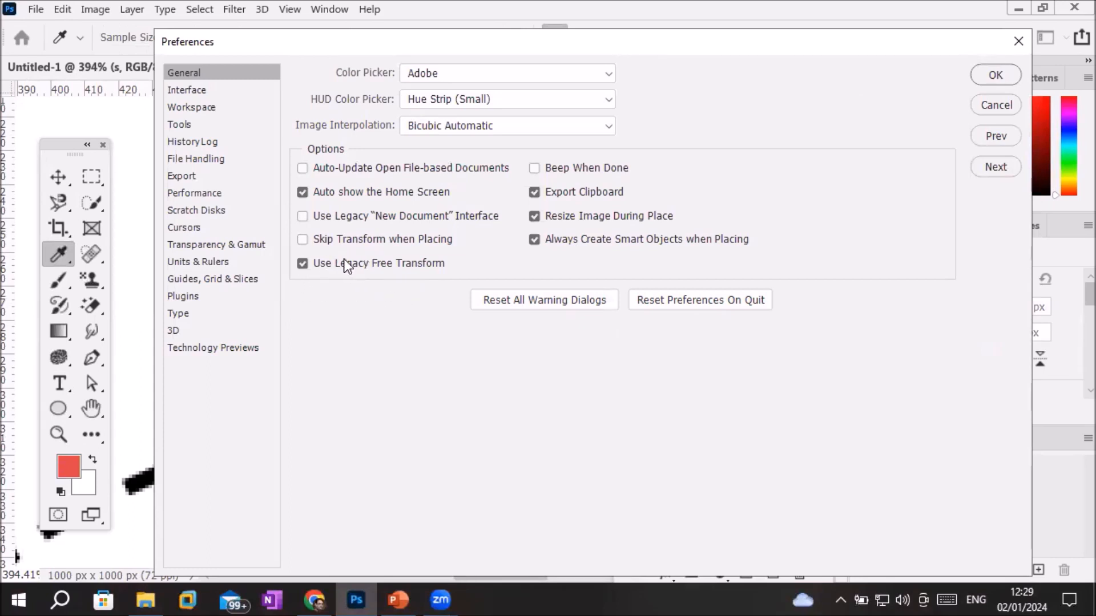
{"action": "left_click", "coordinate": [194, 92]}
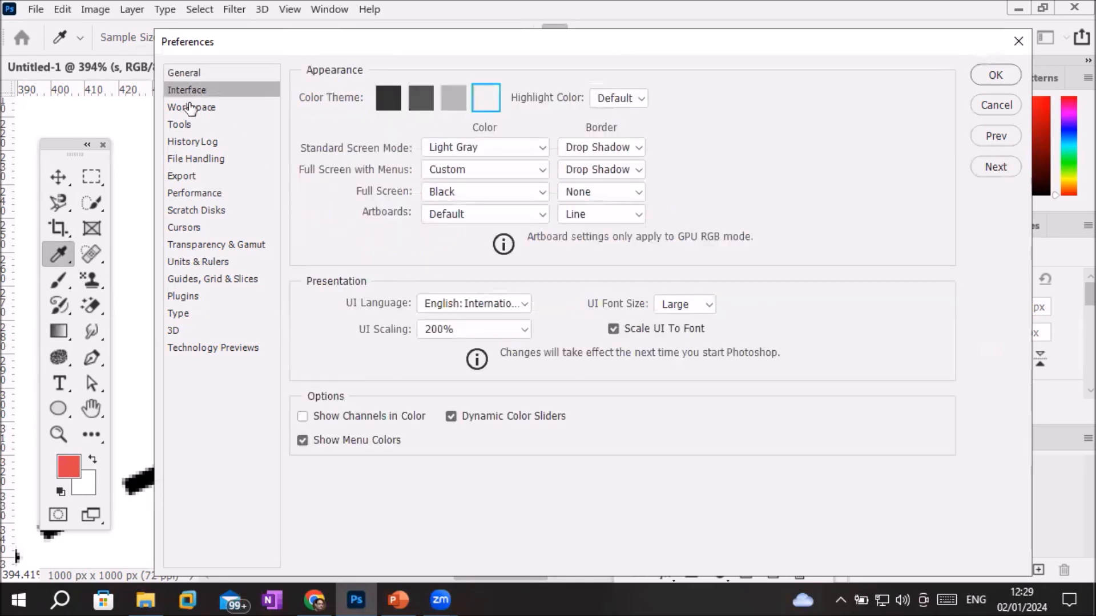
{"action": "left_click", "coordinate": [190, 113]}
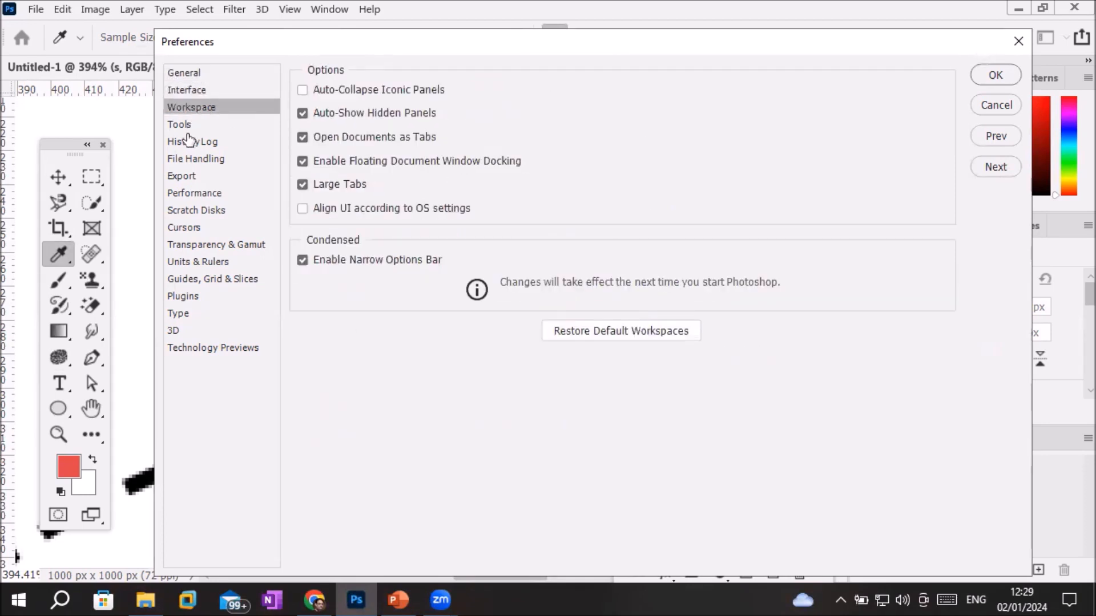
{"action": "left_click", "coordinate": [188, 130]}
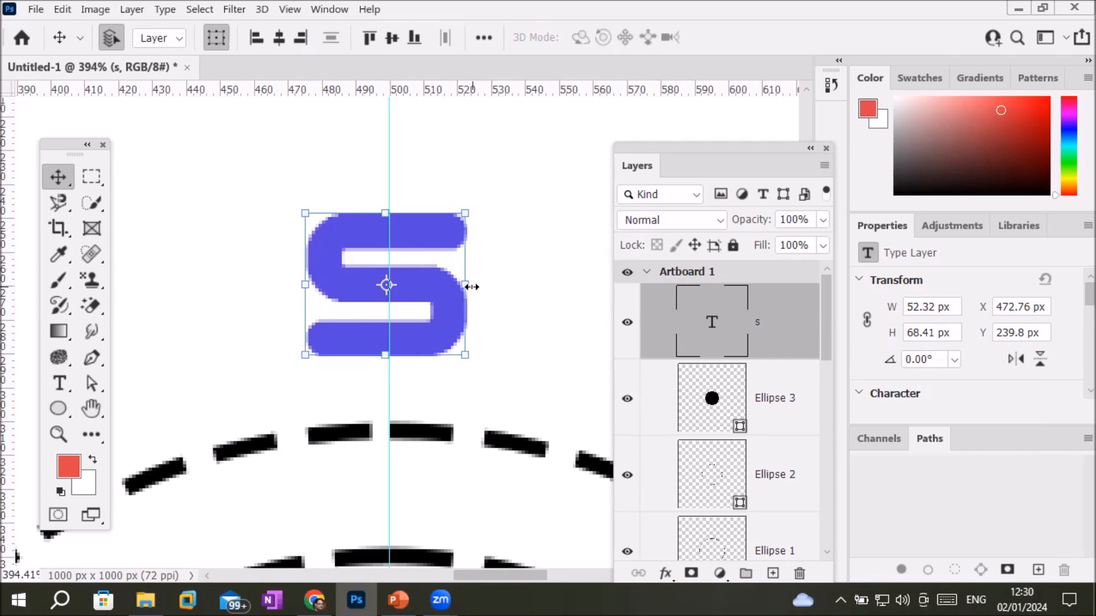
Step: Try dragging the letter s sideways and stretching its height to about 131%, undoing each change
{"action": "left_click_drag", "start_coordinate": [468, 286], "coordinate": [559, 292]}
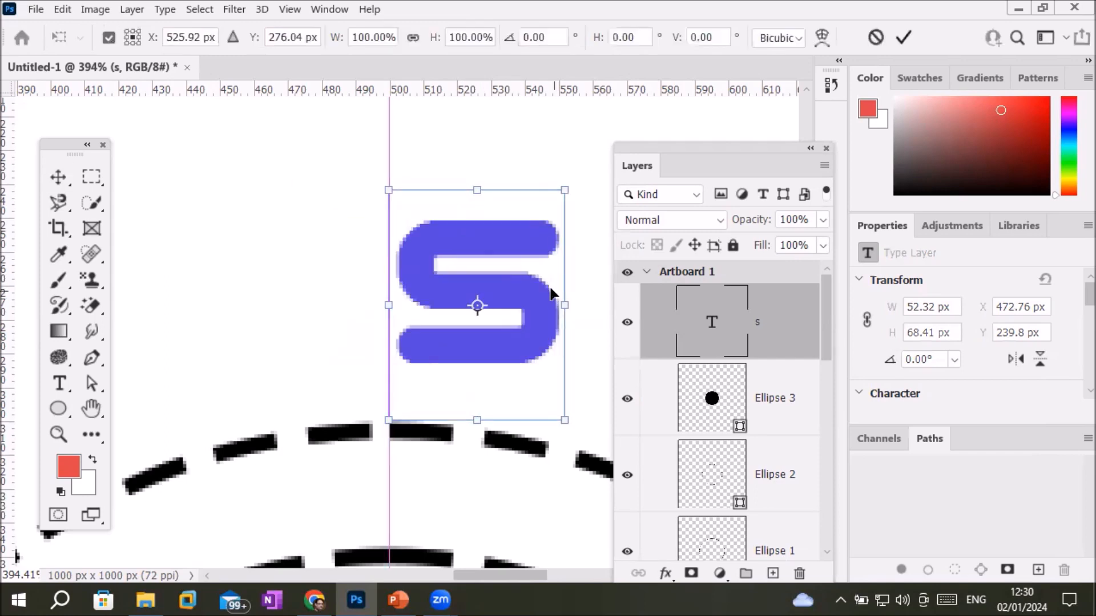
{"action": "key", "text": "ctrl+z"}
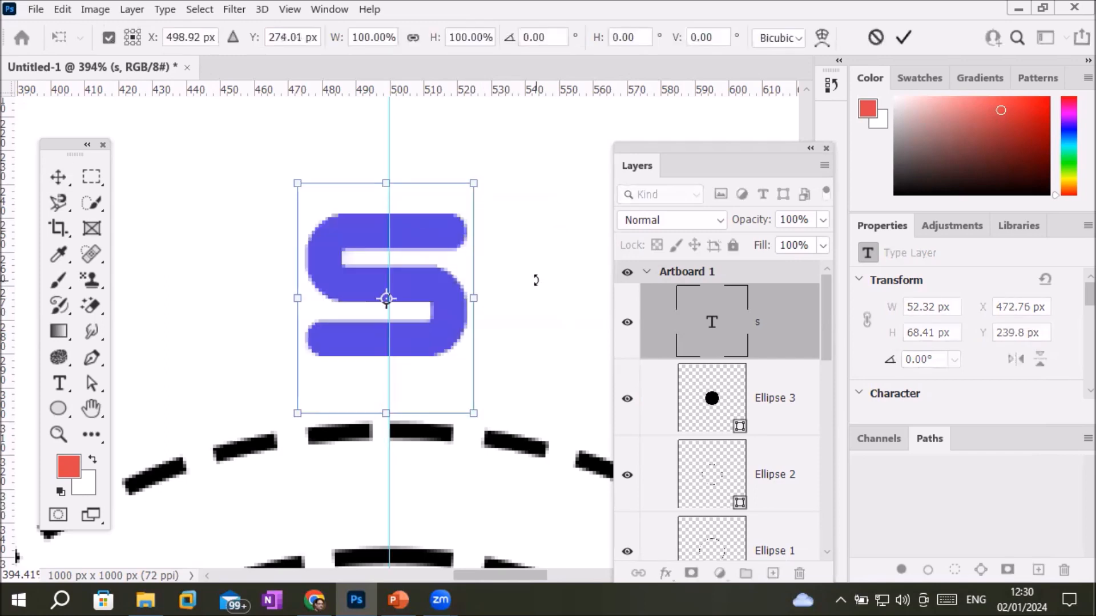
{"action": "left_click_drag", "start_coordinate": [480, 292], "coordinate": [572, 297]}
{"action": "key", "text": "ctrl+z"}
{"action": "left_click_drag", "start_coordinate": [387, 175], "coordinate": [399, 104]}
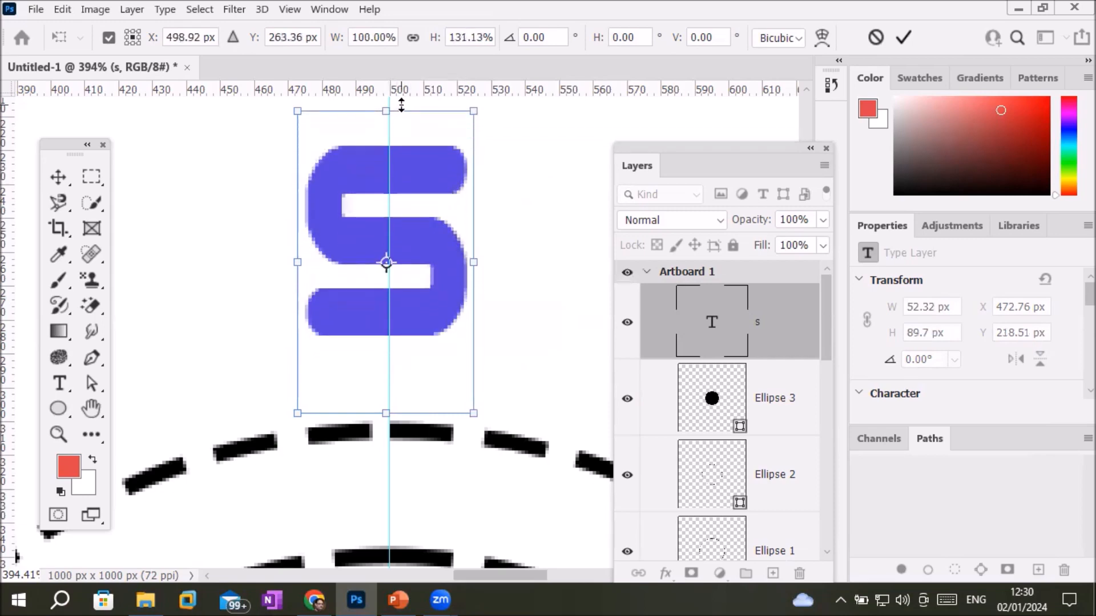
{"action": "key", "text": "ctrl+z"}
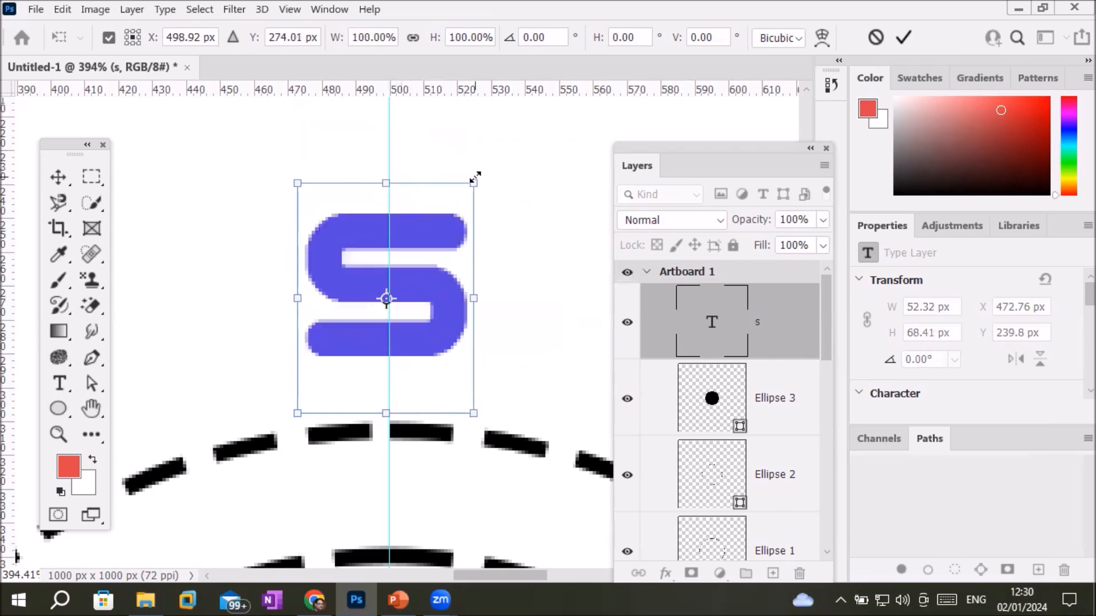
Step: Try enlarging the letter s proportionally from its corners, up to about 188%, and undo the scaling
{"action": "left_click_drag", "start_coordinate": [476, 178], "coordinate": [586, 122]}
{"action": "key", "text": "ctrl+z"}
{"action": "left_click_drag", "start_coordinate": [477, 179], "coordinate": [567, 148]}
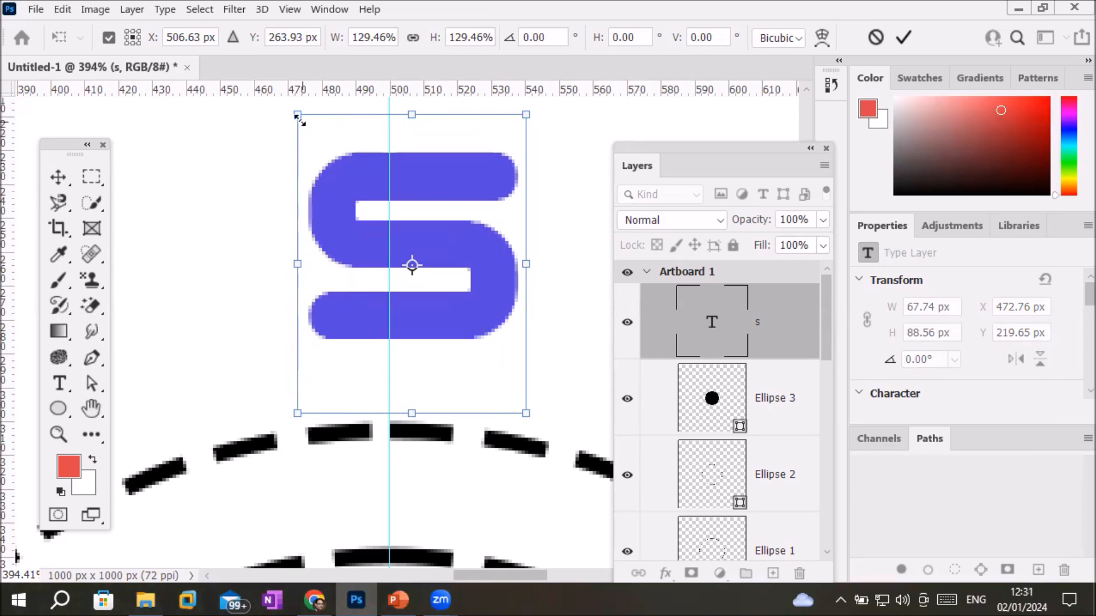
{"action": "left_click_drag", "start_coordinate": [294, 115], "coordinate": [217, 83]}
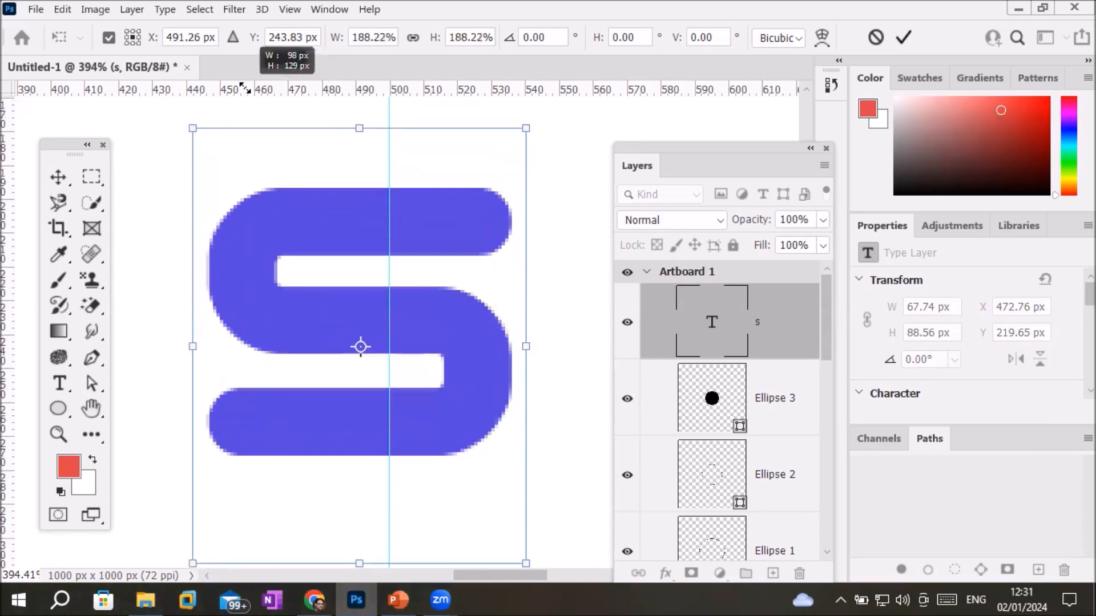
{"action": "scroll", "coordinate": [459, 310], "scroll_direction": "down", "scroll_amount": 4}
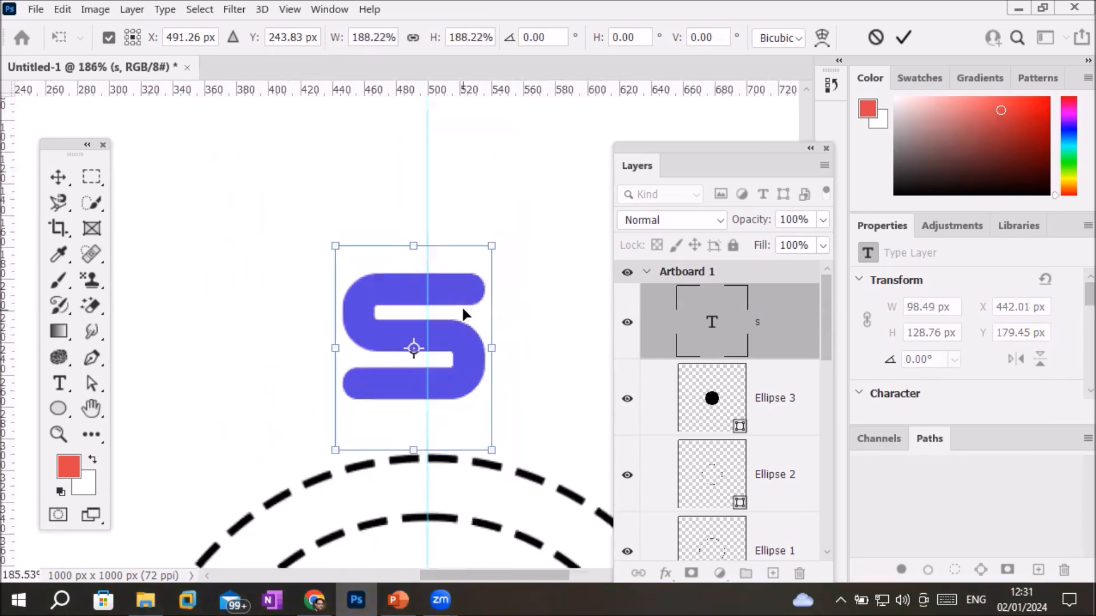
{"action": "key", "text": "ctrl+z"}
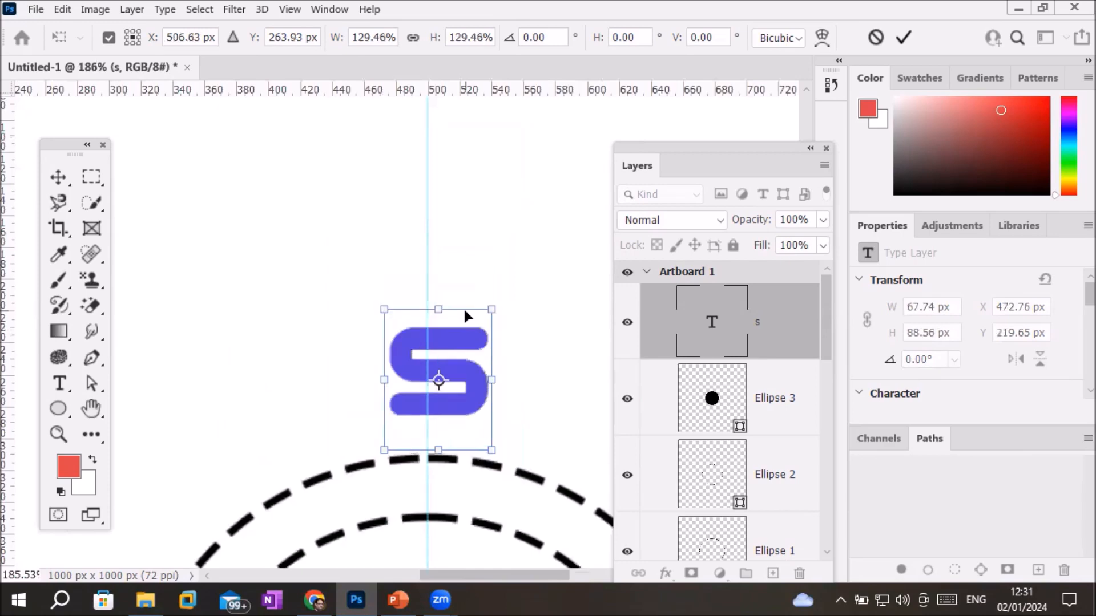
{"action": "key", "text": "ctrl+z"}
Step: Rotate the letter s freehand to about -35° and reset its rotation angle to 0
{"action": "scroll", "coordinate": [448, 427], "scroll_direction": "up", "scroll_amount": 3}
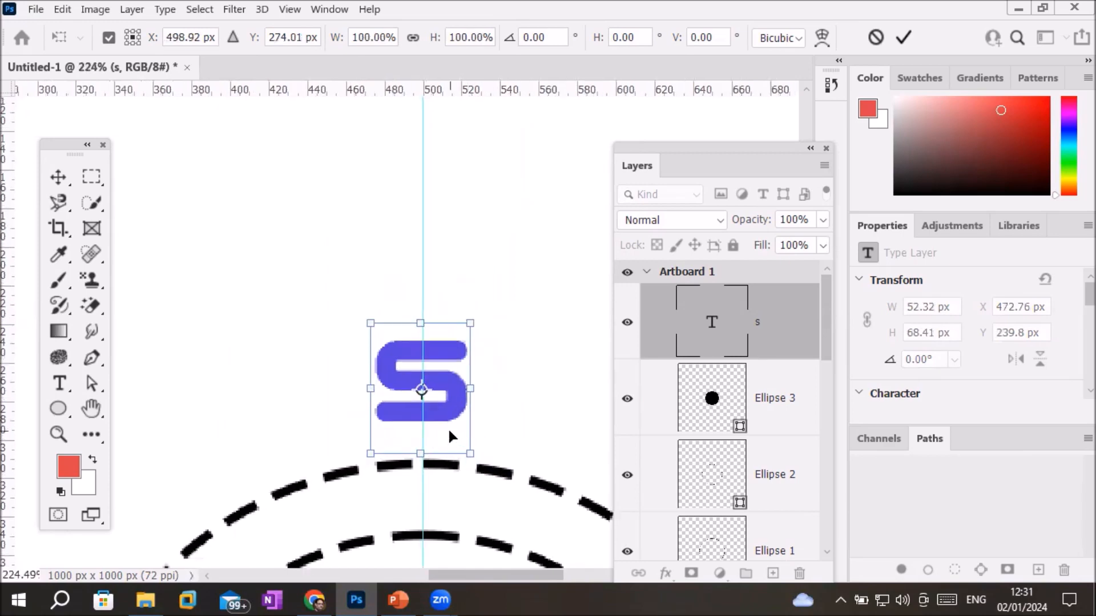
{"action": "scroll", "coordinate": [447, 427], "scroll_direction": "up", "scroll_amount": 1}
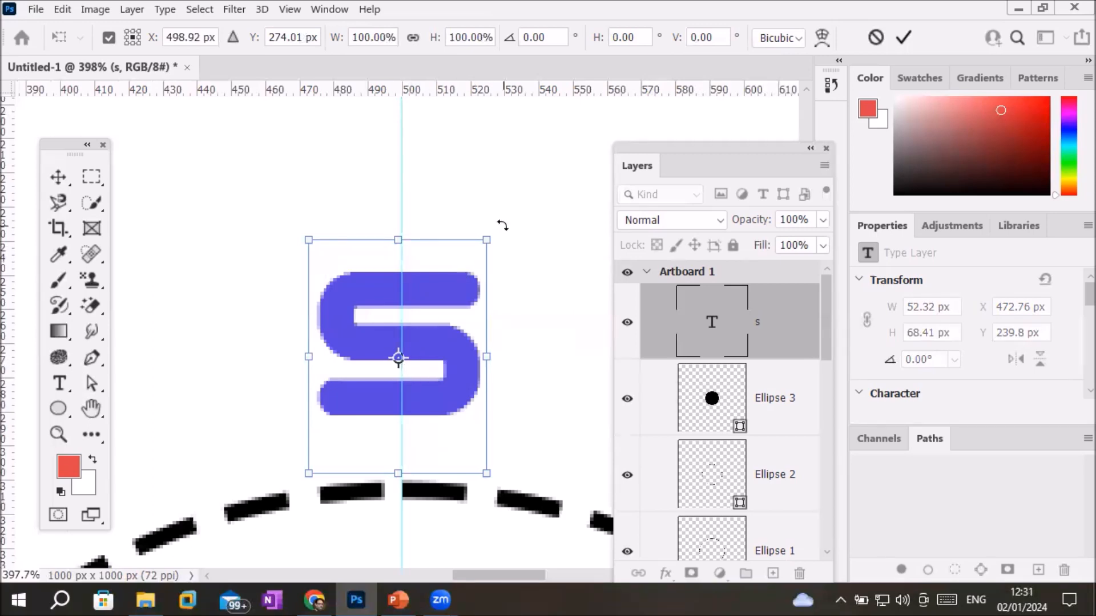
{"action": "left_click_drag", "start_coordinate": [502, 225], "coordinate": [409, 171]}
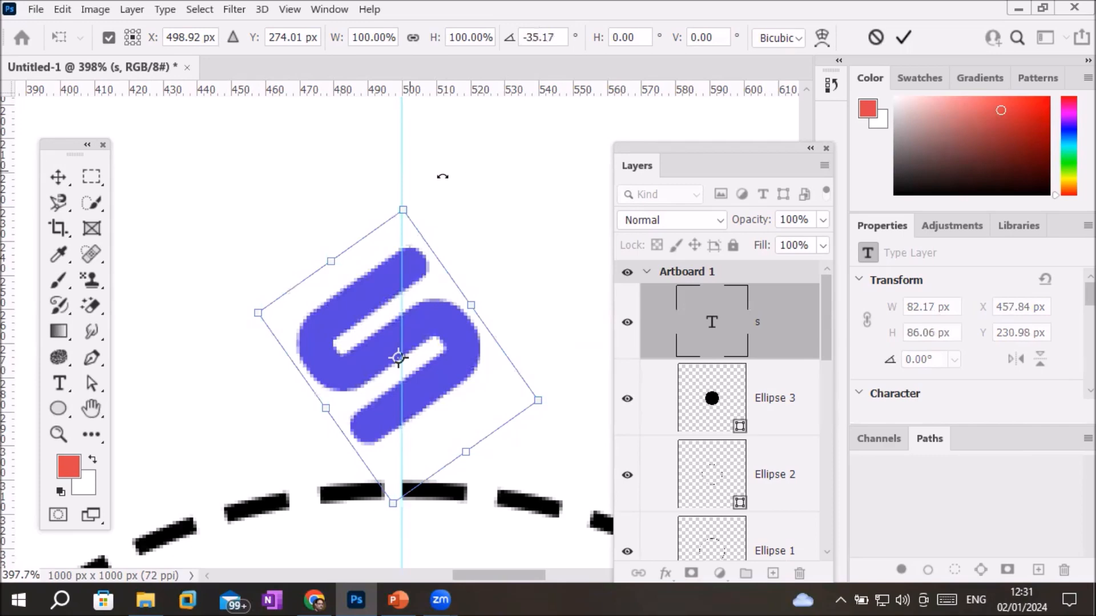
{"action": "double_click", "coordinate": [543, 37]}
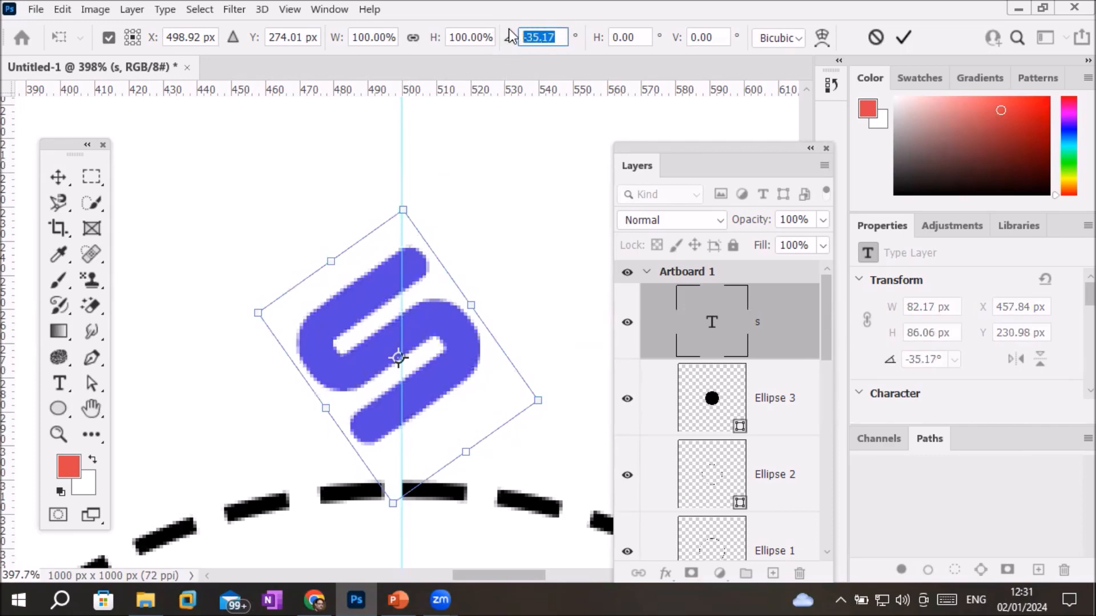
{"action": "left_click_drag", "start_coordinate": [558, 36], "coordinate": [496, 32]}
{"action": "type", "text": "0"}
{"action": "key", "text": "Return"}
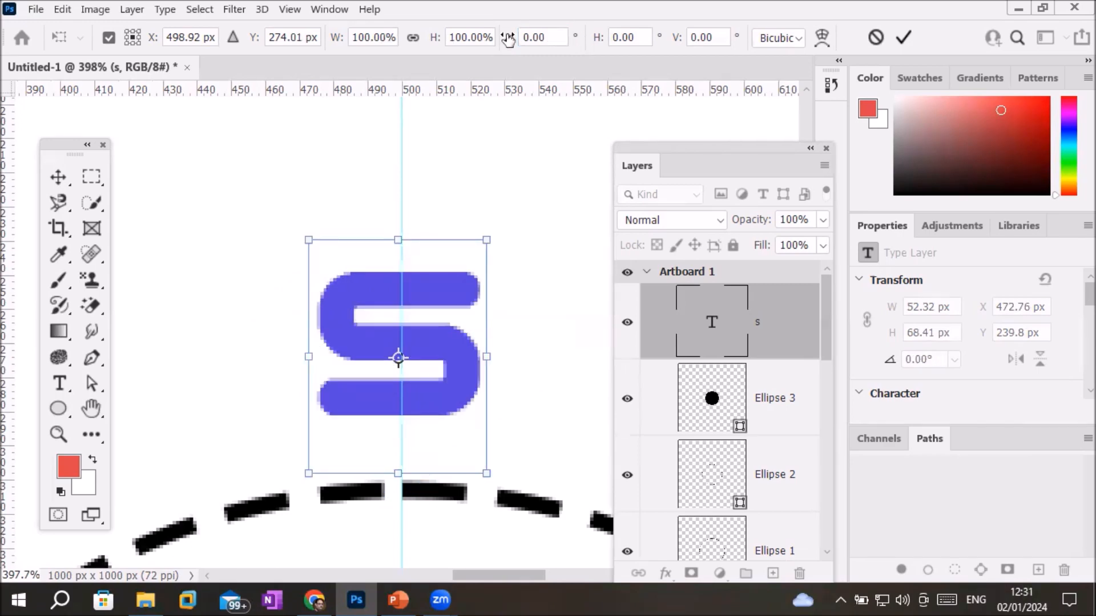
Step: Adjust the letter s's rotation angle in small increments to 0.15° and commit the transform
{"action": "scroll", "coordinate": [550, 35], "scroll_direction": "up", "scroll_amount": 10}
{"action": "scroll", "coordinate": [544, 37], "scroll_direction": "up", "scroll_amount": 2}
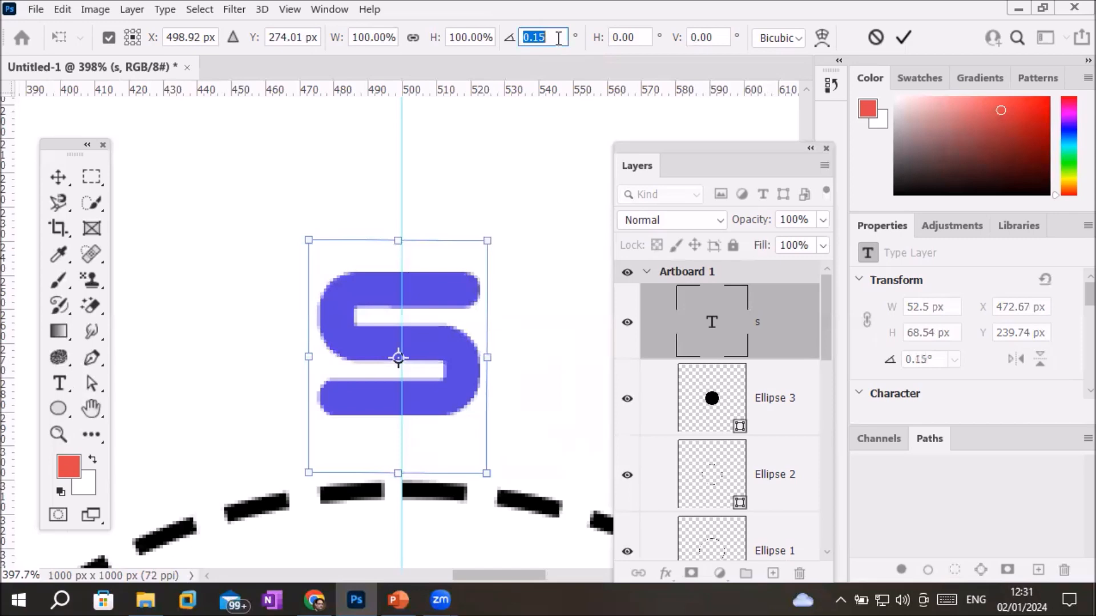
{"action": "left_click", "coordinate": [558, 38]}
{"action": "scroll", "coordinate": [555, 37], "scroll_direction": "up", "scroll_amount": 12}
{"action": "scroll", "coordinate": [555, 37], "scroll_direction": "up", "scroll_amount": 10}
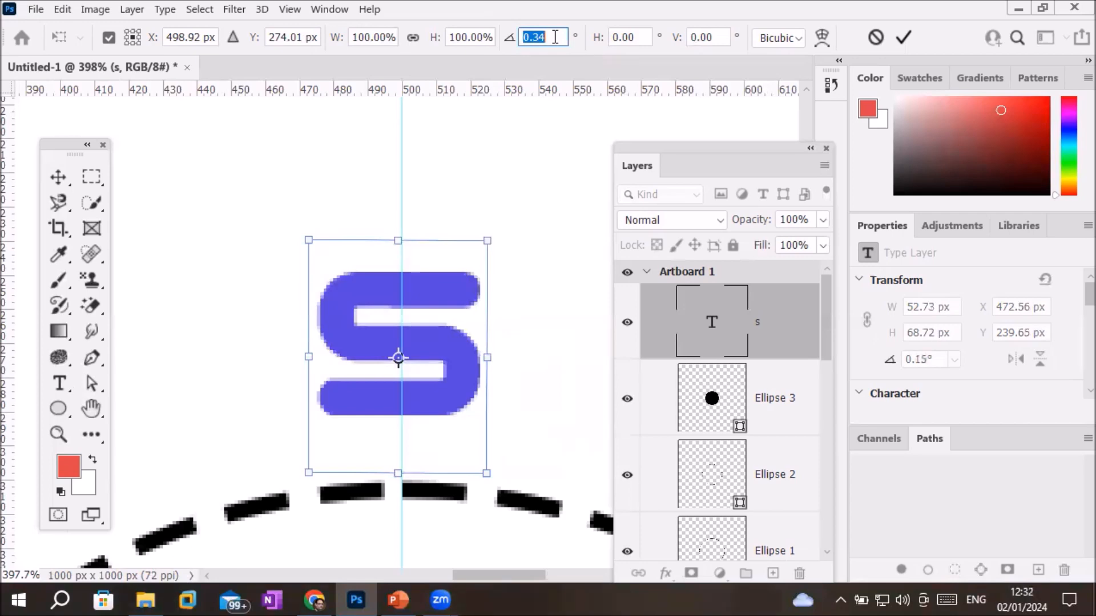
{"action": "scroll", "coordinate": [555, 37], "scroll_direction": "down", "scroll_amount": 10}
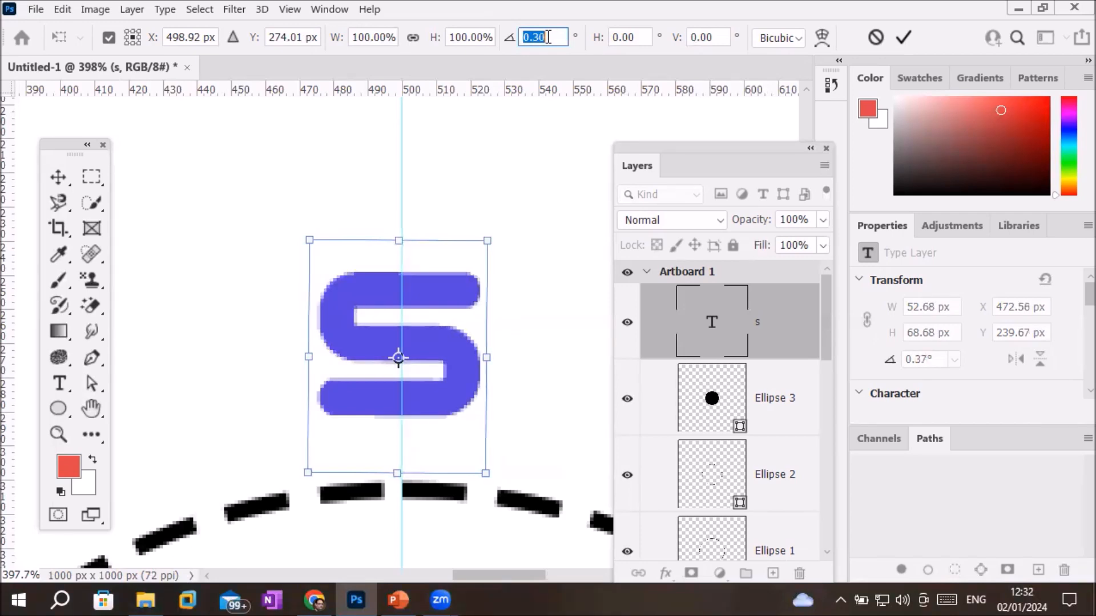
{"action": "scroll", "coordinate": [545, 37], "scroll_direction": "down", "scroll_amount": 6}
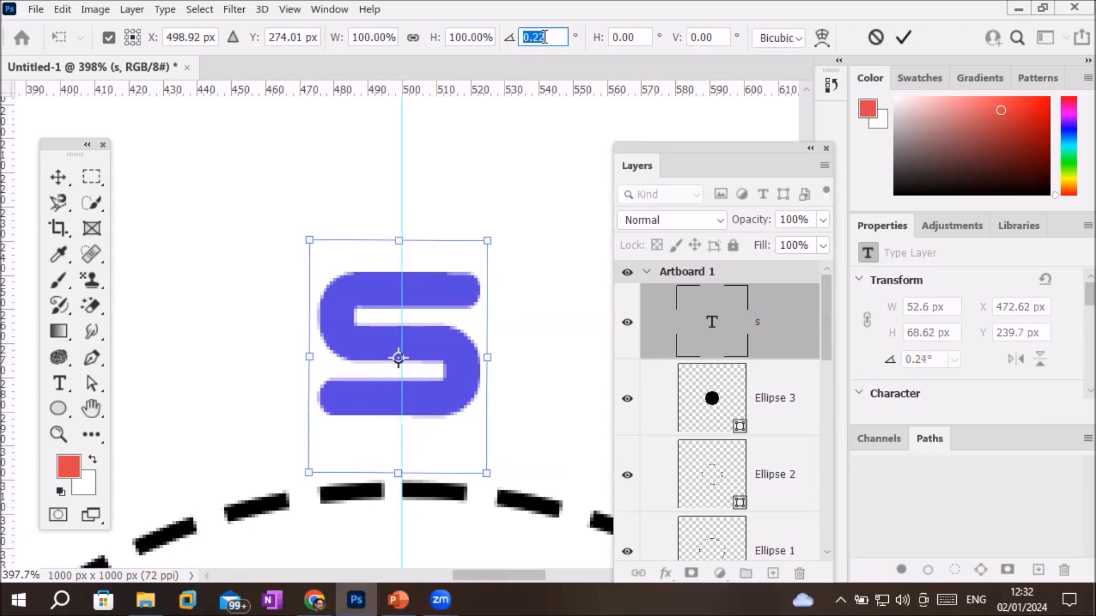
{"action": "scroll", "coordinate": [545, 37], "scroll_direction": "down", "scroll_amount": 3}
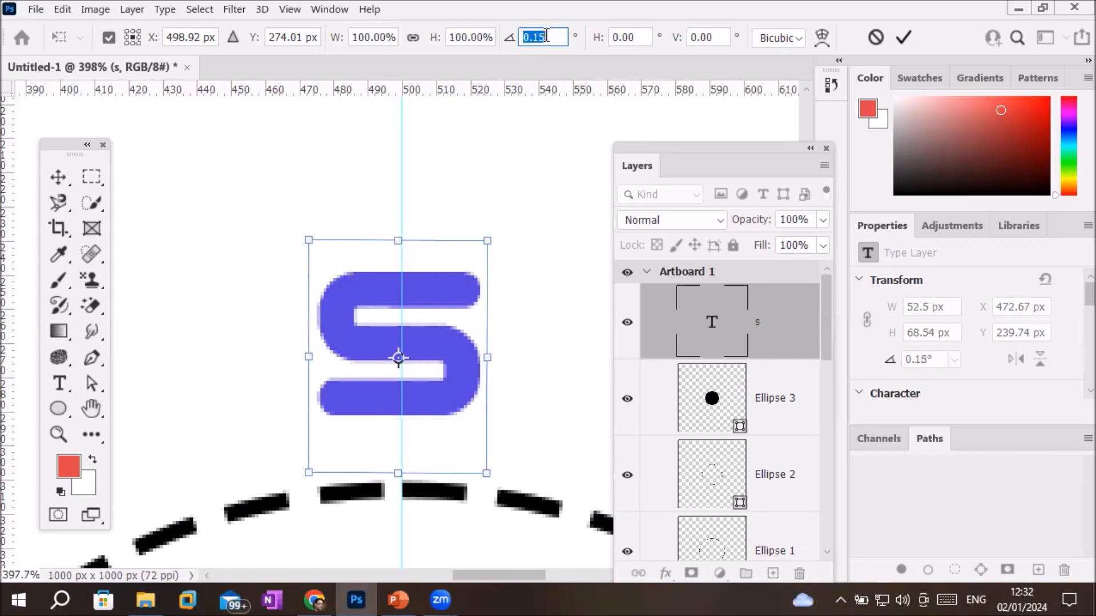
{"action": "left_click", "coordinate": [546, 36]}
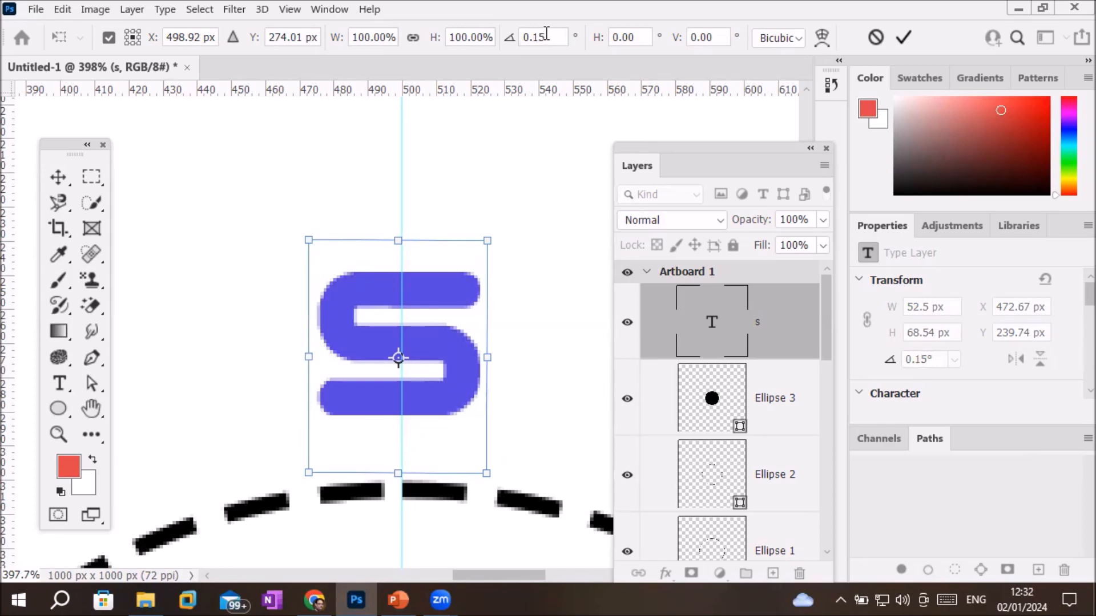
{"action": "left_click", "coordinate": [901, 37]}
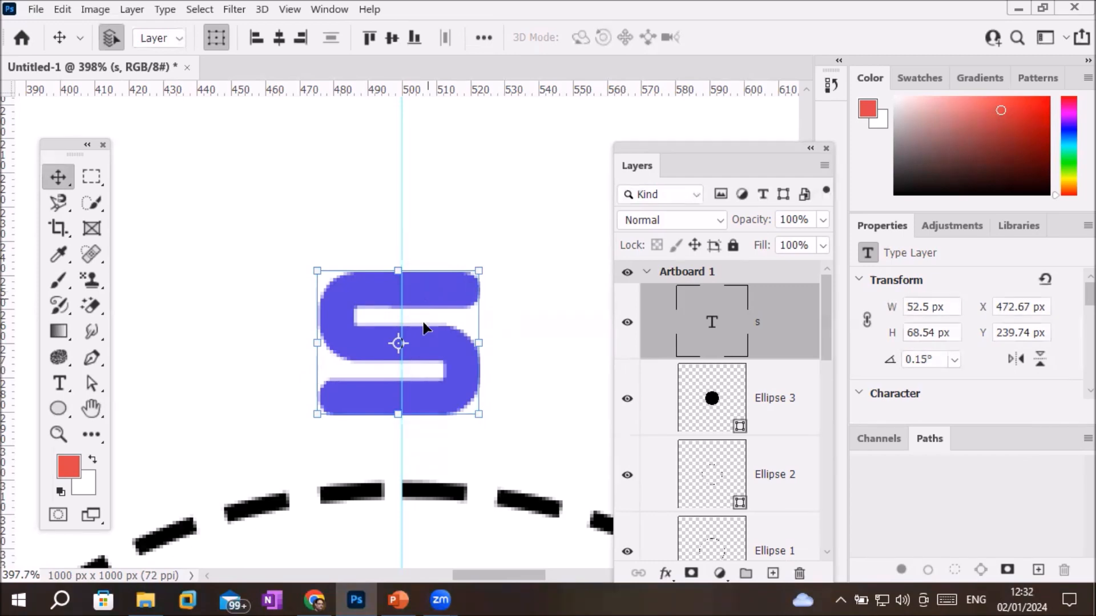
Step: Rotate the letter s counterclockwise freehand and set its exact rotation angle to -30°
{"action": "left_click", "coordinate": [564, 289]}
{"action": "left_click", "coordinate": [459, 347]}
{"action": "left_click_drag", "start_coordinate": [498, 264], "coordinate": [457, 196]}
{"action": "left_click", "coordinate": [555, 36]}
{"action": "left_click", "coordinate": [568, 36]}
{"action": "left_click_drag", "start_coordinate": [569, 36], "coordinate": [505, 36]}
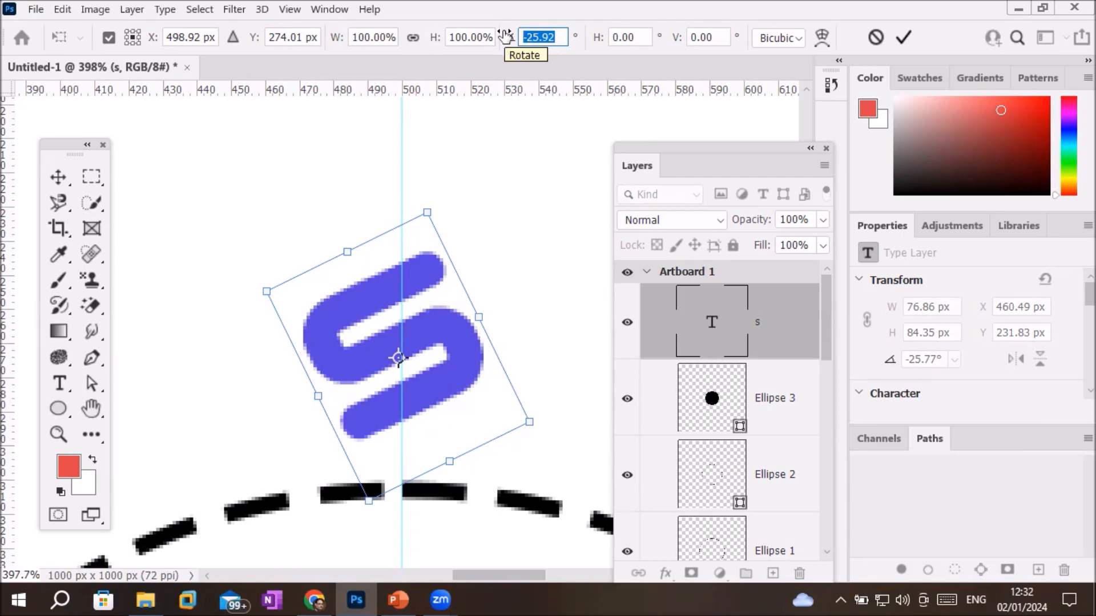
{"action": "type", "text": "-"}
{"action": "type", "text": "2"}
{"action": "key", "text": "BackSpace"}
{"action": "type", "text": "30"}
{"action": "key", "text": "Return"}
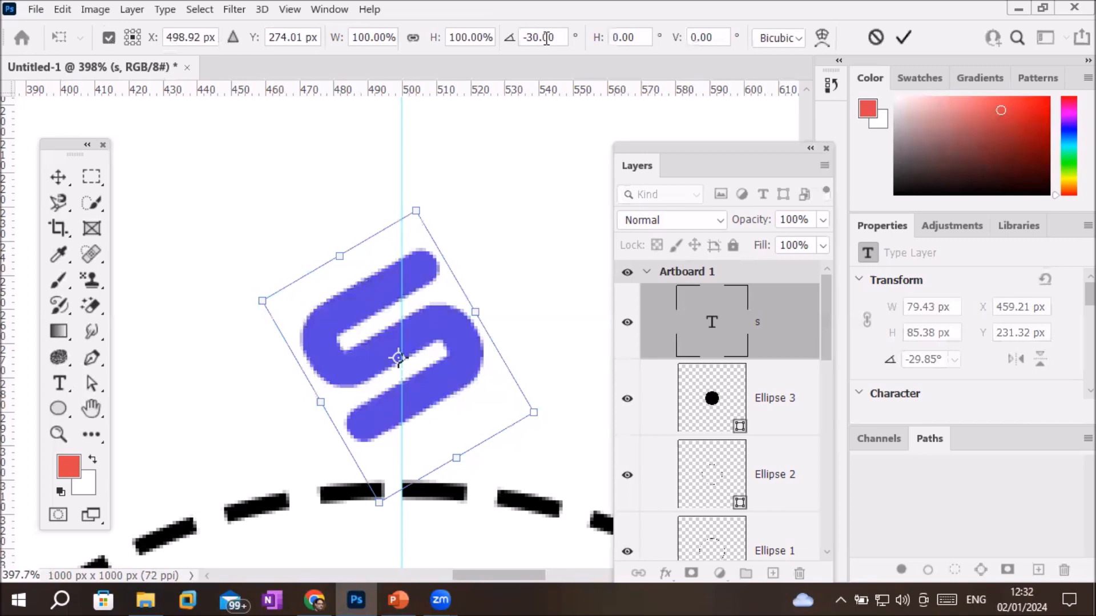
Step: Set the letter s's rotation angle to 60°
{"action": "left_click_drag", "start_coordinate": [540, 37], "coordinate": [442, 45]}
{"action": "key", "text": "BackSpace"}
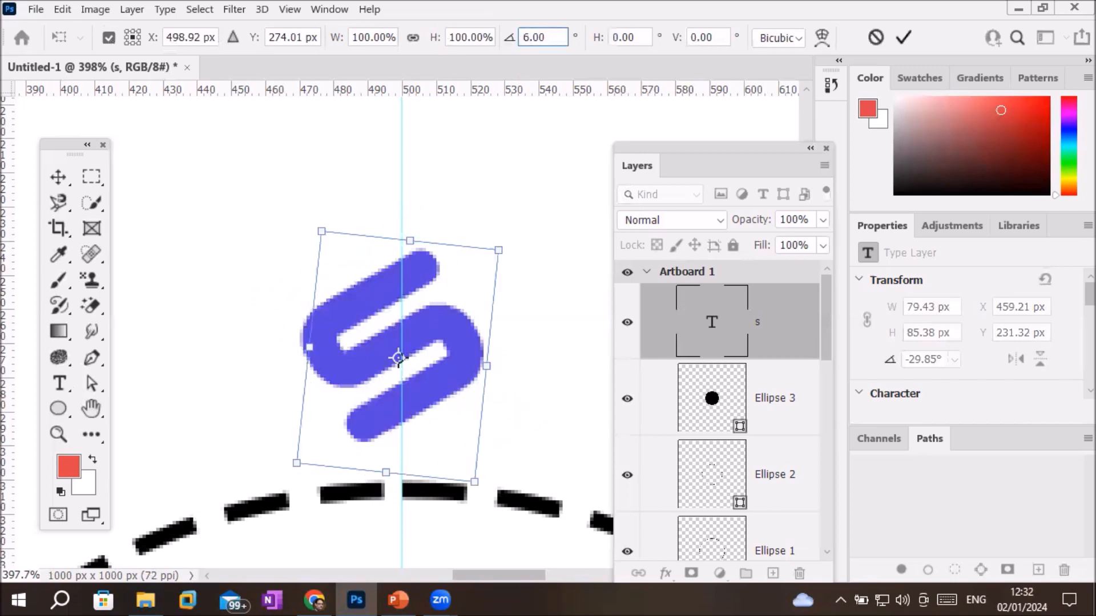
{"action": "type", "text": "60"}
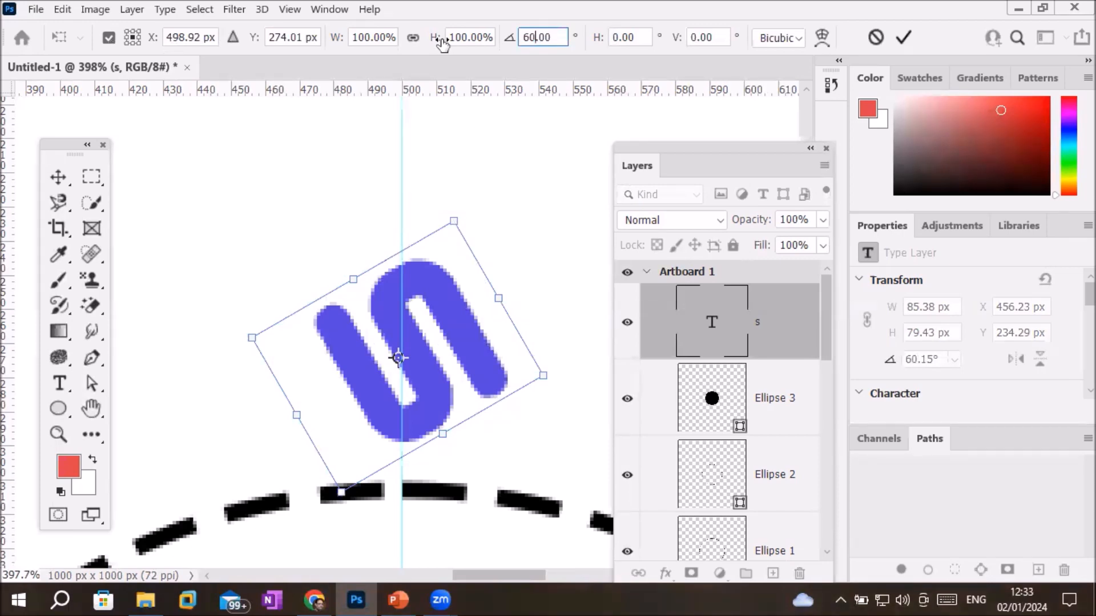
Step: Try rotation angles of 45° and 30° on the letter s
{"action": "key", "text": "BackSpace"}
{"action": "key", "text": "BackSpace"}
{"action": "type", "text": "45"}
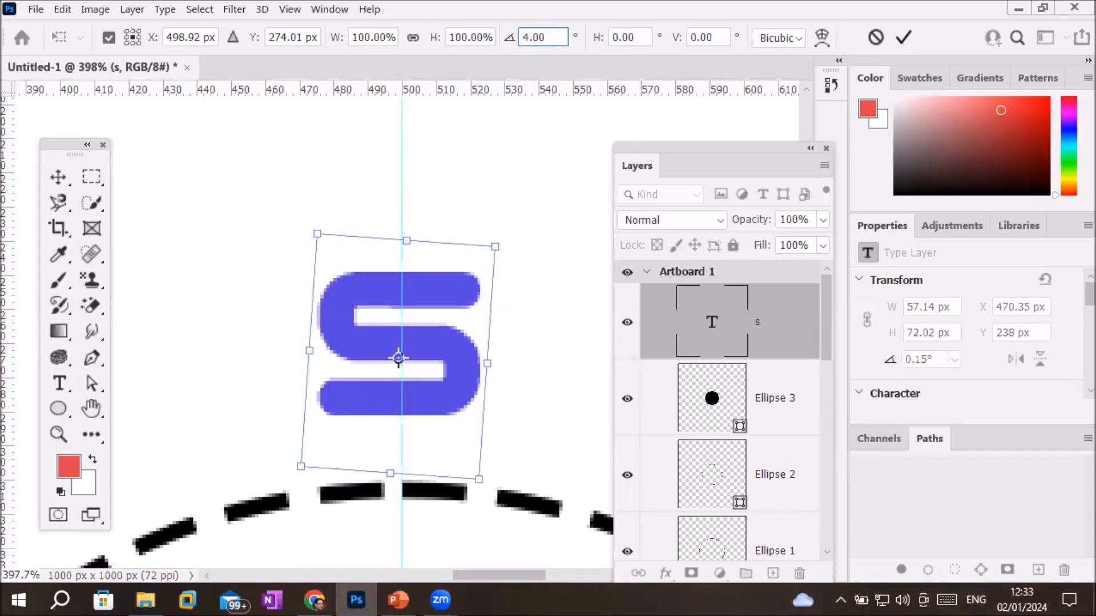
{"action": "key", "text": "BackSpace"}
{"action": "key", "text": "BackSpace"}
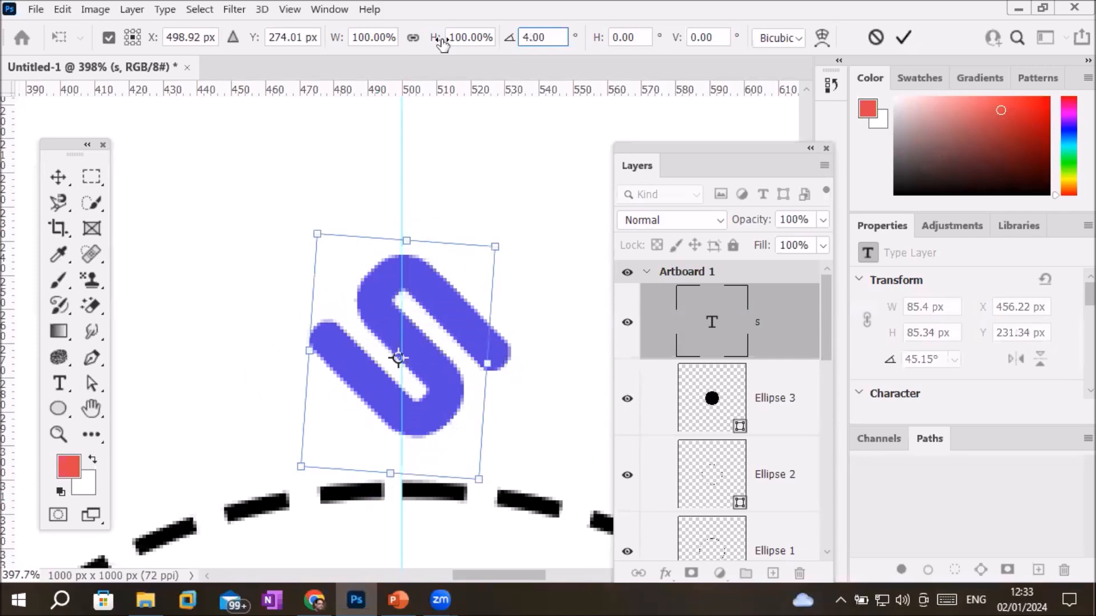
{"action": "type", "text": "30"}
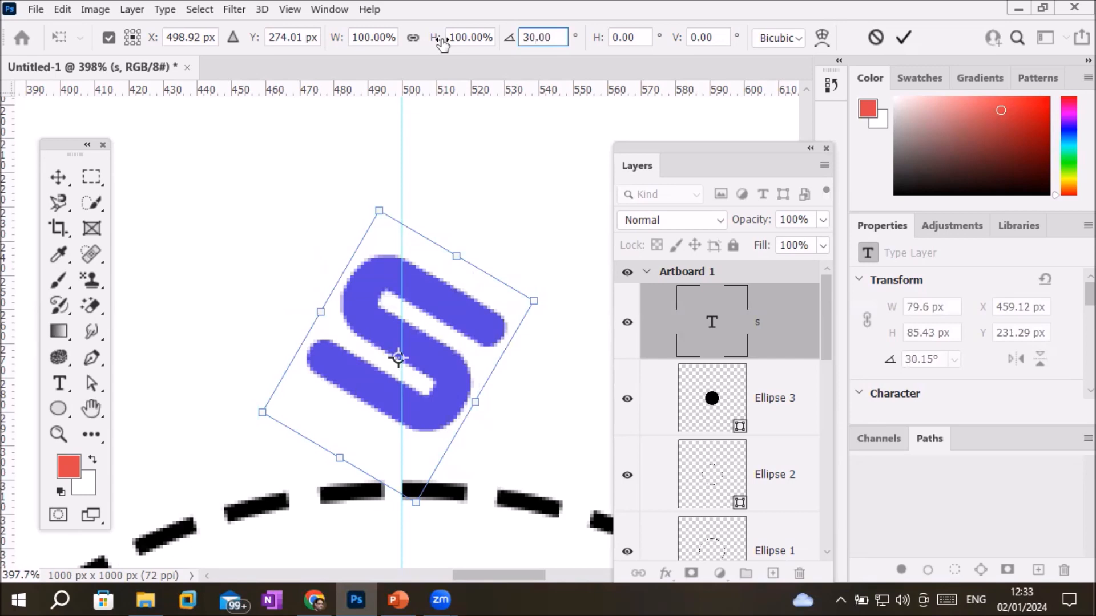
Step: Rotate the letter s freehand to about 7° and reset its rotation angle to 0
{"action": "left_click_drag", "start_coordinate": [550, 299], "coordinate": [521, 238]}
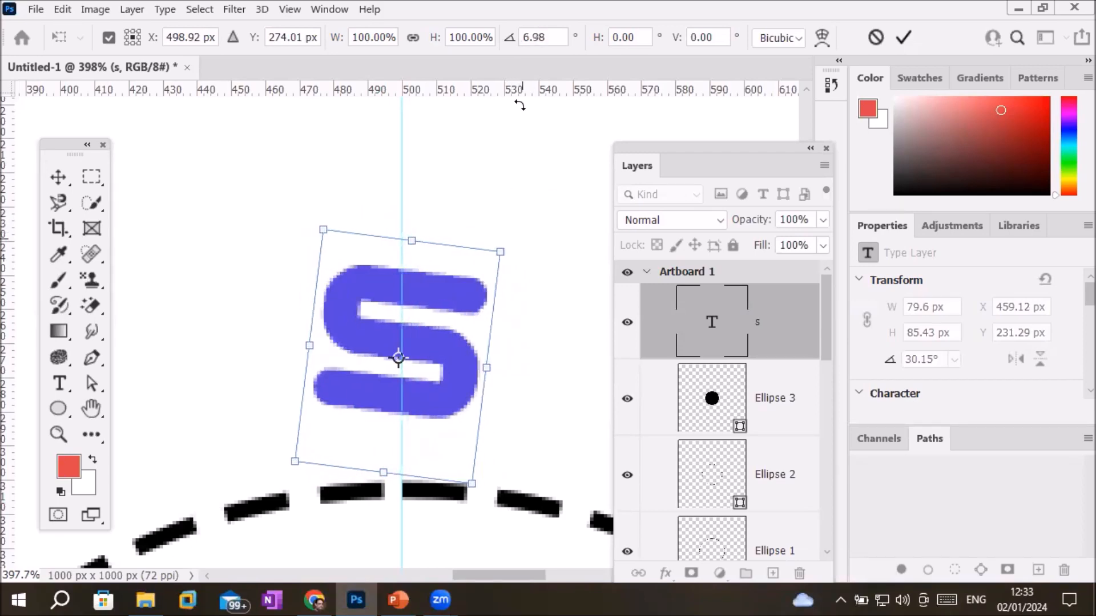
{"action": "left_click", "coordinate": [536, 37]}
{"action": "type", "text": "0"}
{"action": "key", "text": "Return"}
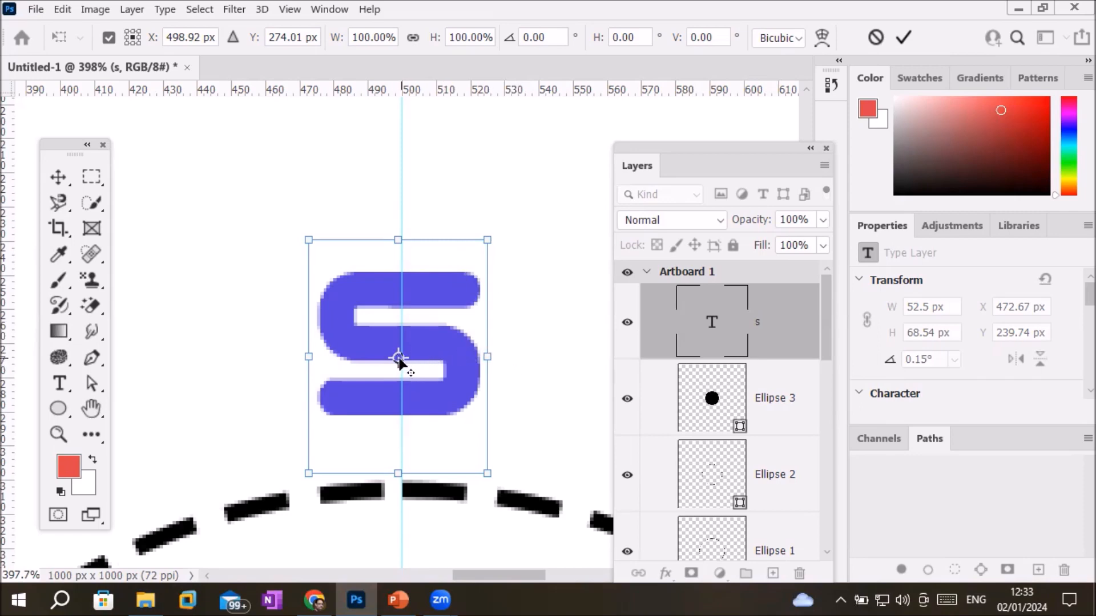
Step: Move the letter s slightly so its center lies on the vertical guide at X 500 px
{"action": "scroll", "coordinate": [400, 359], "scroll_direction": "down", "scroll_amount": 8}
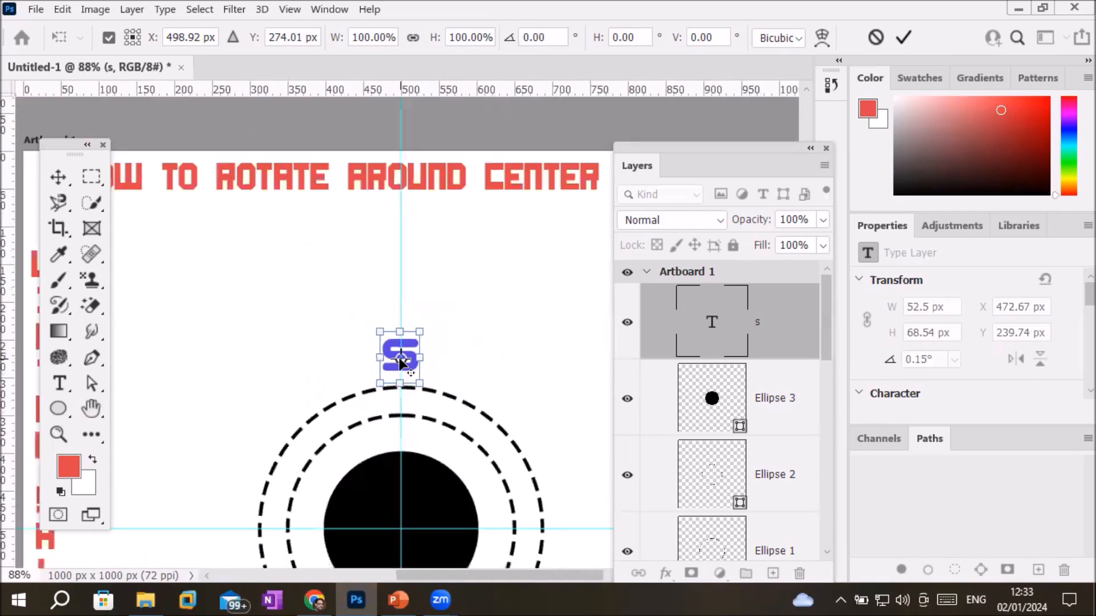
{"action": "scroll", "coordinate": [400, 361], "scroll_direction": "down", "scroll_amount": 3}
{"action": "scroll", "coordinate": [398, 504], "scroll_direction": "up", "scroll_amount": 5}
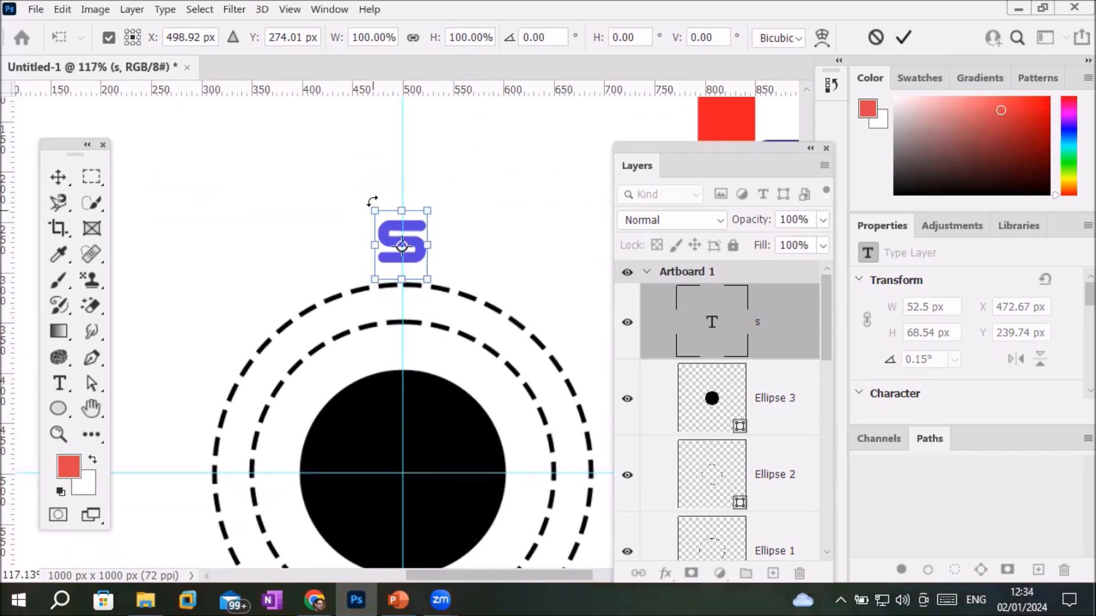
{"action": "scroll", "coordinate": [464, 254], "scroll_direction": "up", "scroll_amount": 3}
{"action": "scroll", "coordinate": [464, 256], "scroll_direction": "up", "scroll_amount": 5}
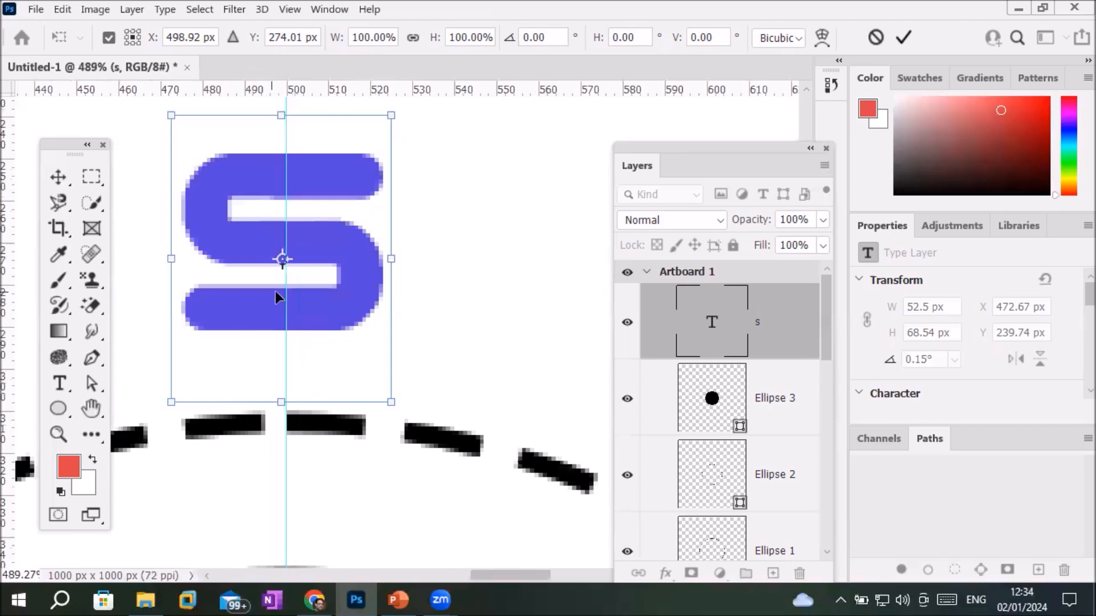
{"action": "left_click_drag", "start_coordinate": [315, 250], "coordinate": [321, 253]}
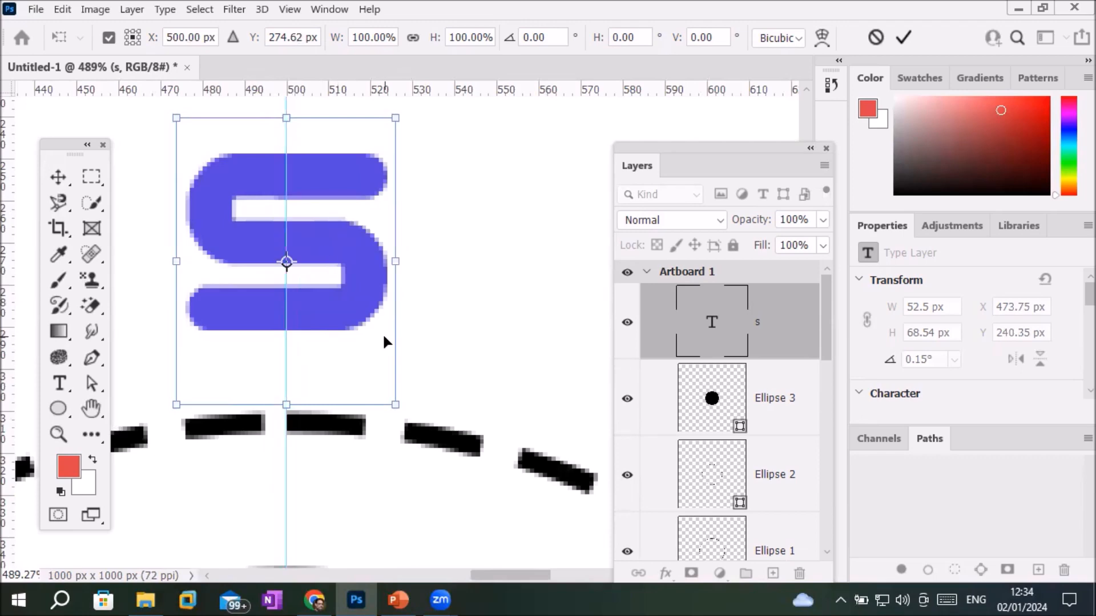
Step: Move the transform reference point from the letter s to the circles' center, at about X 500 px and Y 501 px
{"action": "scroll", "coordinate": [320, 422], "scroll_direction": "down", "scroll_amount": 6}
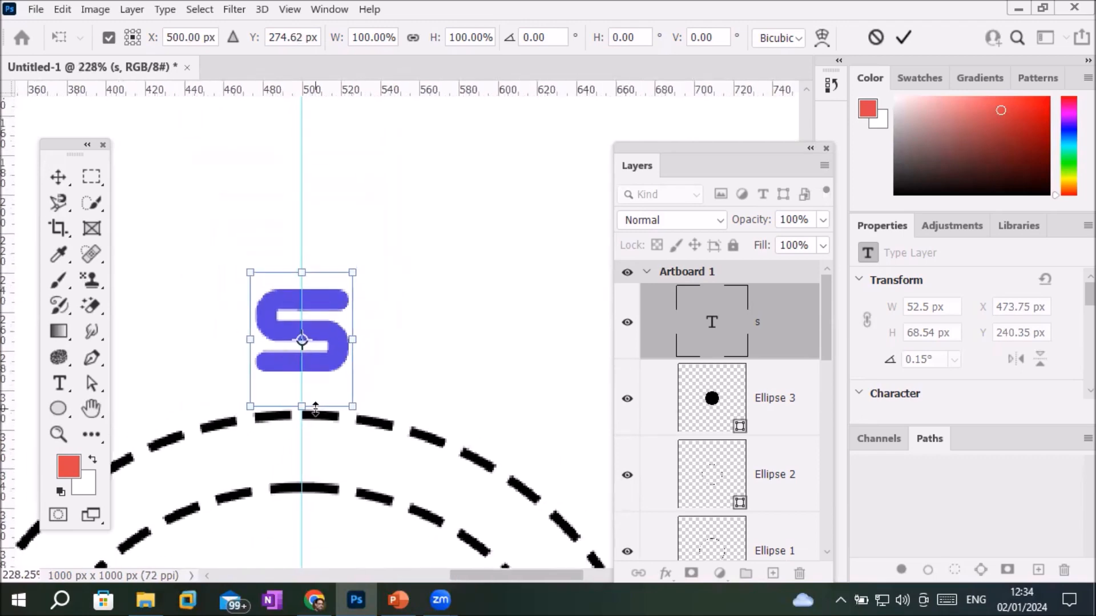
{"action": "scroll", "coordinate": [364, 493], "scroll_direction": "down", "scroll_amount": 4}
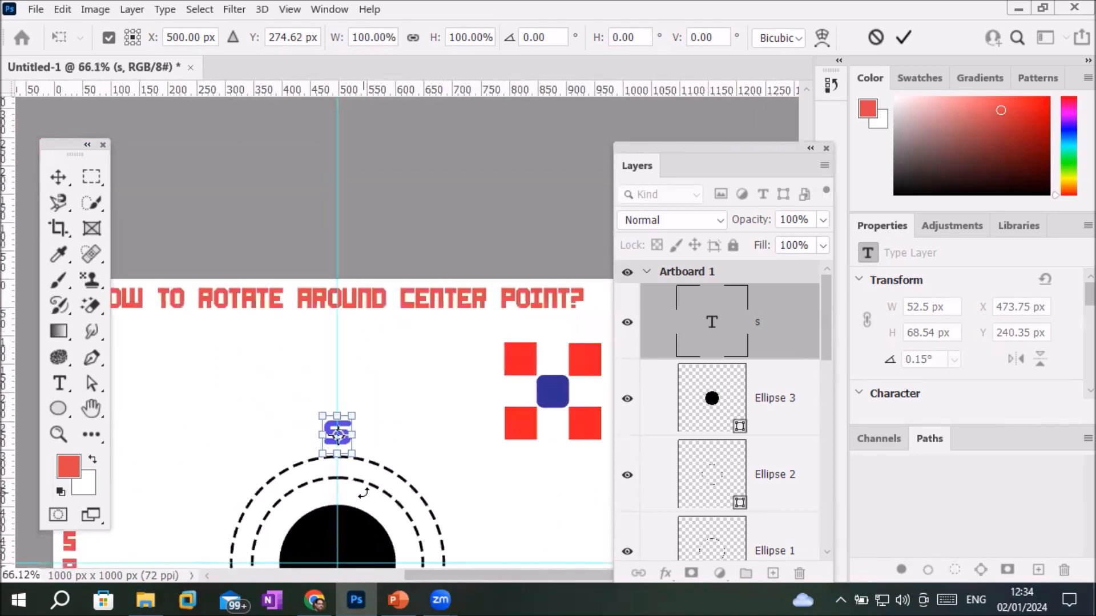
{"action": "left_click_drag", "start_coordinate": [361, 521], "coordinate": [347, 359]}
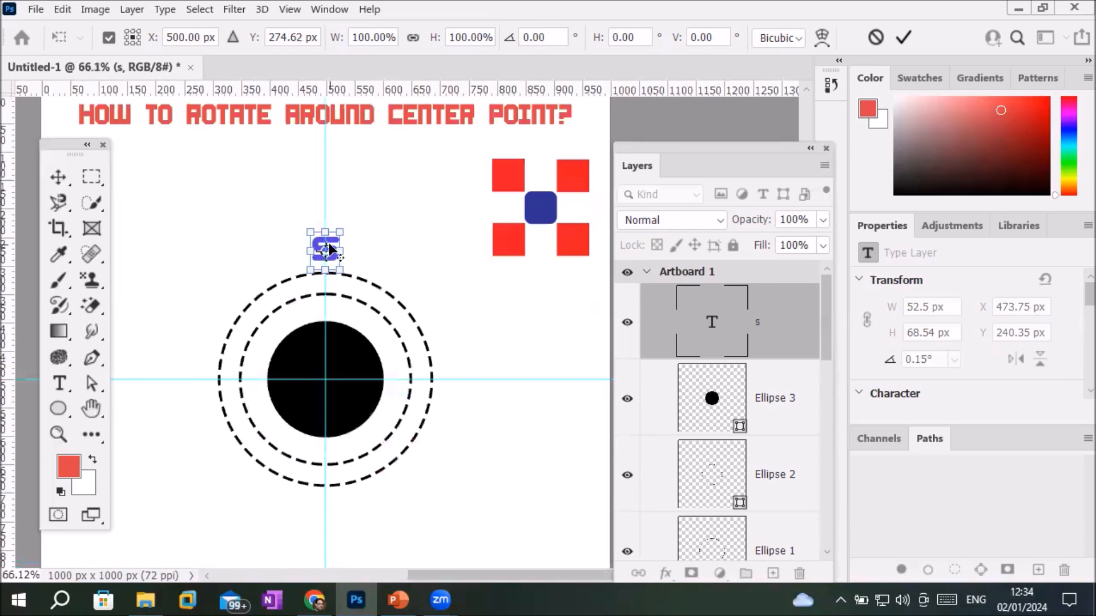
{"action": "scroll", "coordinate": [327, 242], "scroll_direction": "up", "scroll_amount": 3}
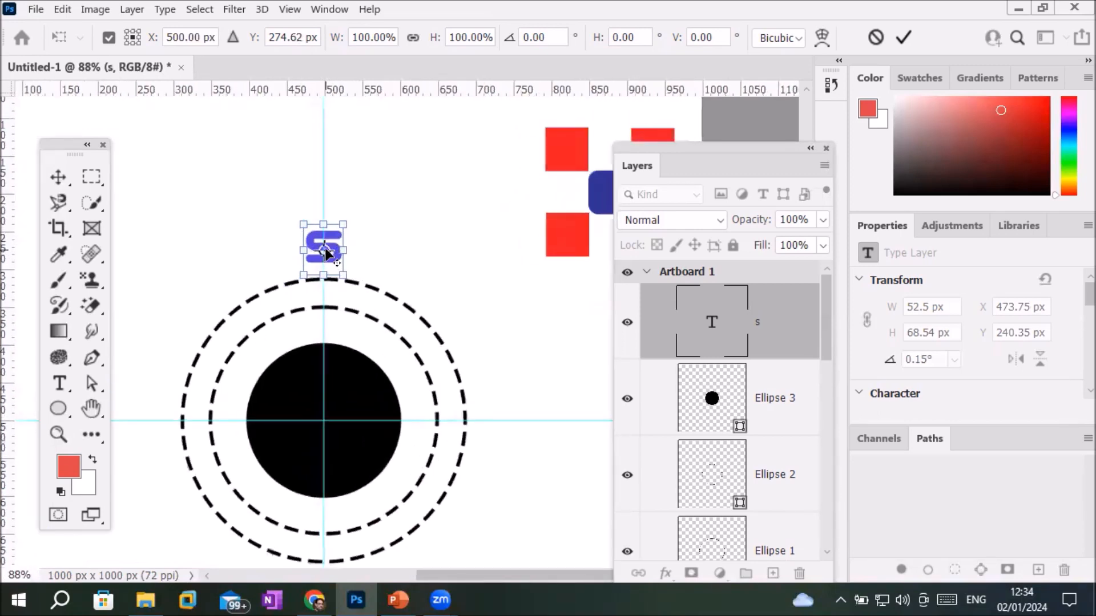
{"action": "mouse_move", "coordinate": [324, 251]}
{"action": "left_mouse_down"}
{"action": "mouse_move", "coordinate": [331, 337]}
{"action": "mouse_move", "coordinate": [412, 377]}
{"action": "mouse_move", "coordinate": [294, 373]}
{"action": "mouse_move", "coordinate": [321, 249]}
{"action": "left_mouse_up"}
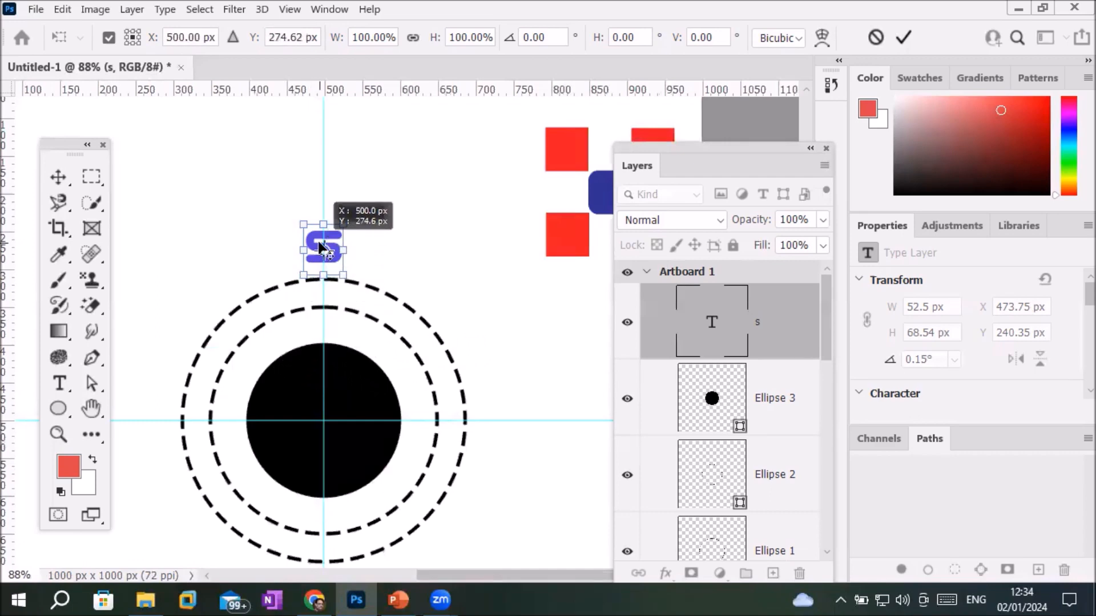
{"action": "left_click_drag", "start_coordinate": [321, 249], "coordinate": [324, 421]}
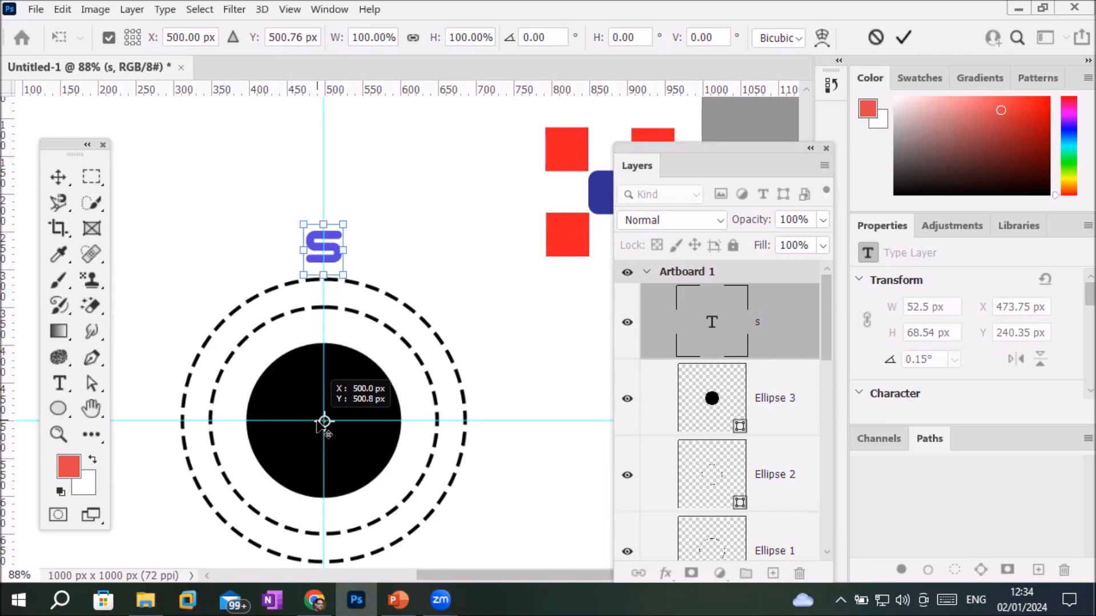
{"action": "left_click_drag", "start_coordinate": [323, 421], "coordinate": [324, 422]}
Step: Refine the transform reference point onto the guide intersection, at about X 499.8 px and Y 500.1 px
{"action": "scroll", "coordinate": [324, 421], "scroll_direction": "up", "scroll_amount": 3}
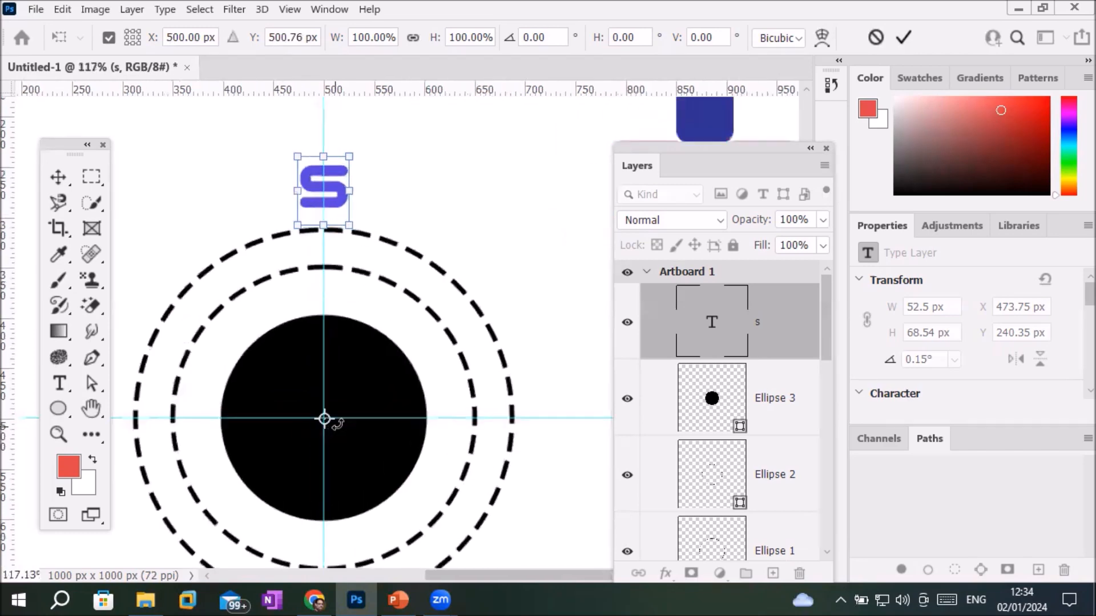
{"action": "scroll", "coordinate": [342, 437], "scroll_direction": "up", "scroll_amount": 6}
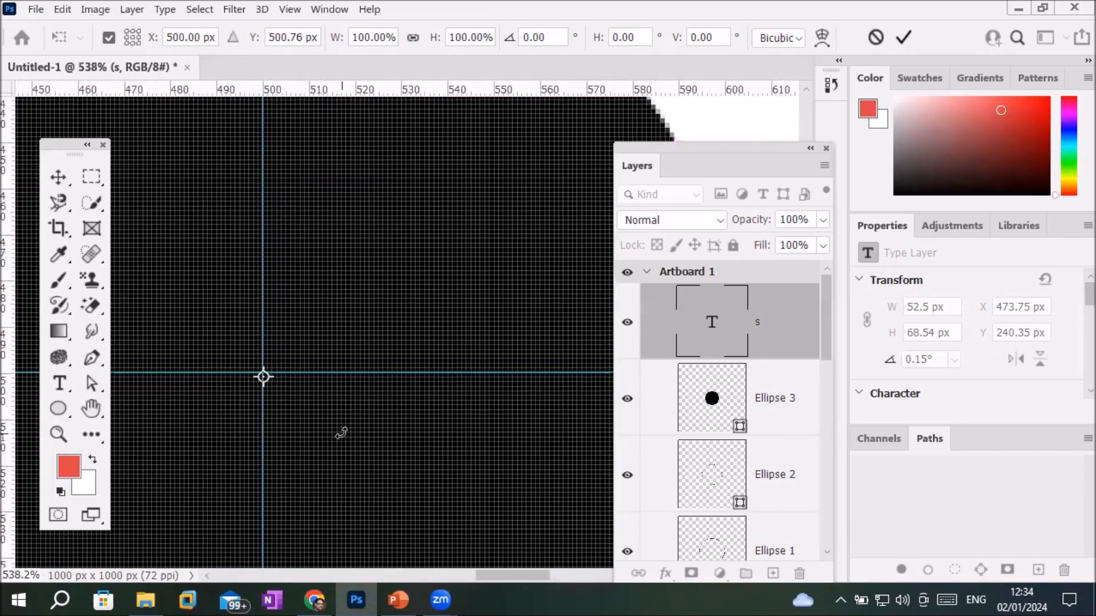
{"action": "scroll", "coordinate": [340, 429], "scroll_direction": "up", "scroll_amount": 1}
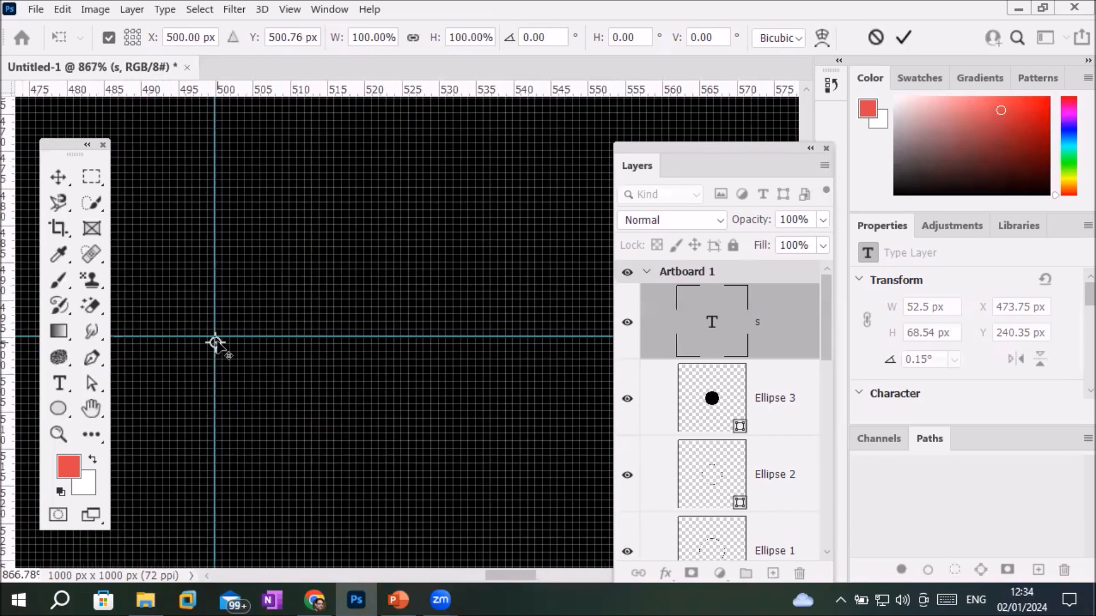
{"action": "left_click_drag", "start_coordinate": [215, 342], "coordinate": [214, 337]}
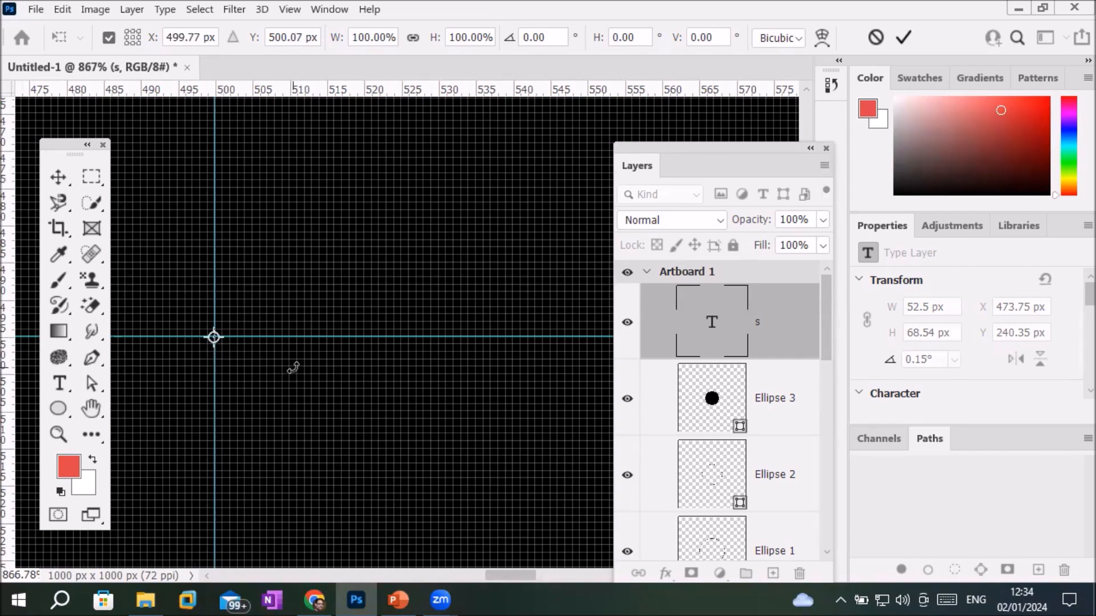
Step: Rotate the letter s freehand around the circles' center and set its rotation angle to 15°
{"action": "scroll", "coordinate": [292, 367], "scroll_direction": "down", "scroll_amount": 10}
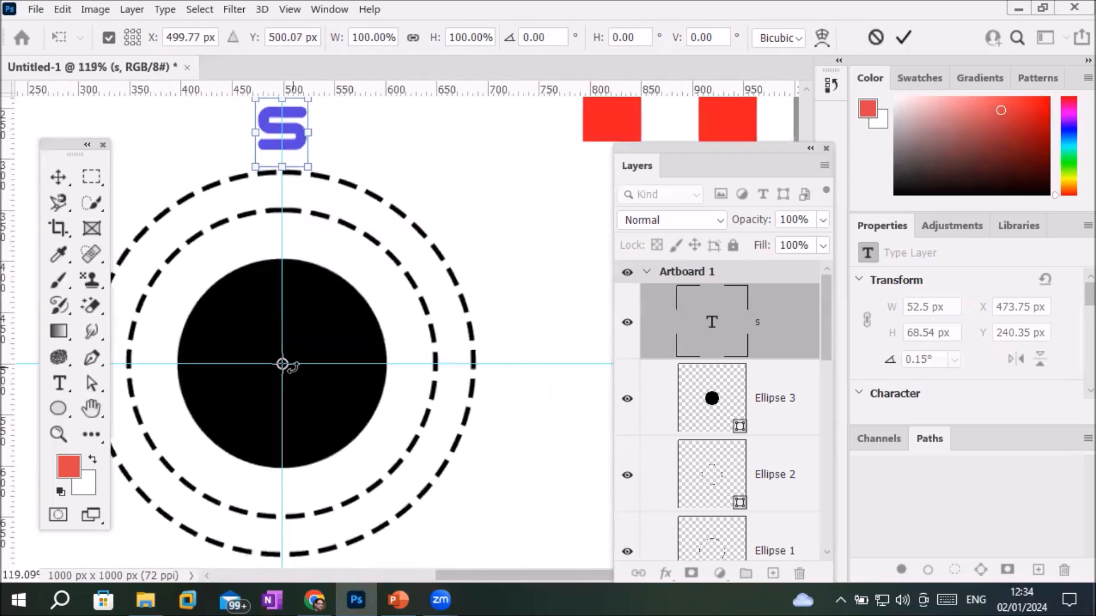
{"action": "scroll", "coordinate": [292, 367], "scroll_direction": "down", "scroll_amount": 1}
{"action": "scroll", "coordinate": [292, 367], "scroll_direction": "down", "scroll_amount": 1}
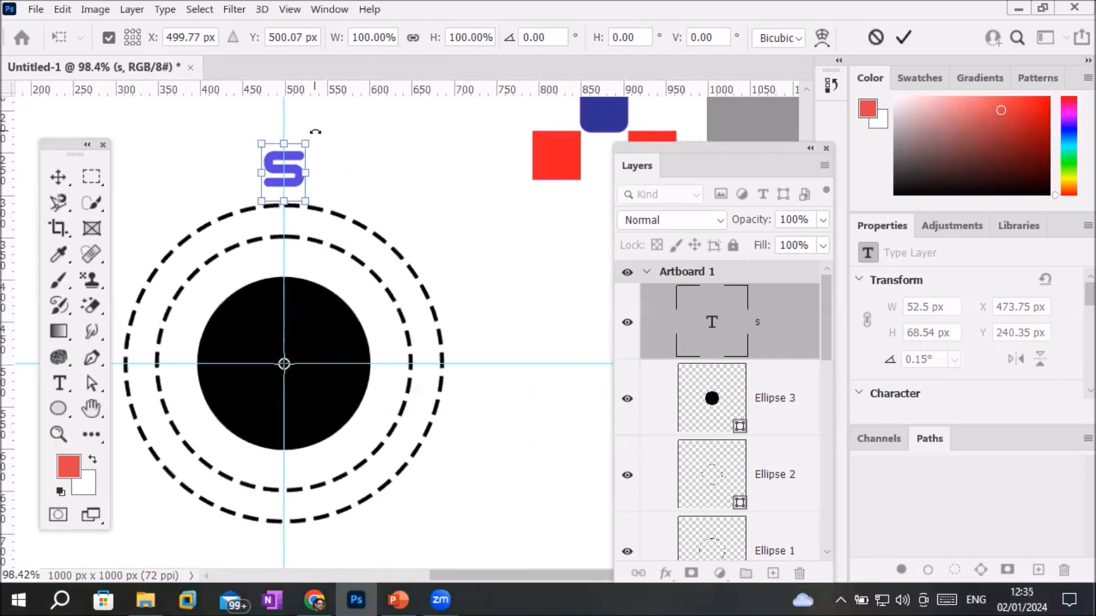
{"action": "left_click_drag", "start_coordinate": [318, 132], "coordinate": [307, 221]}
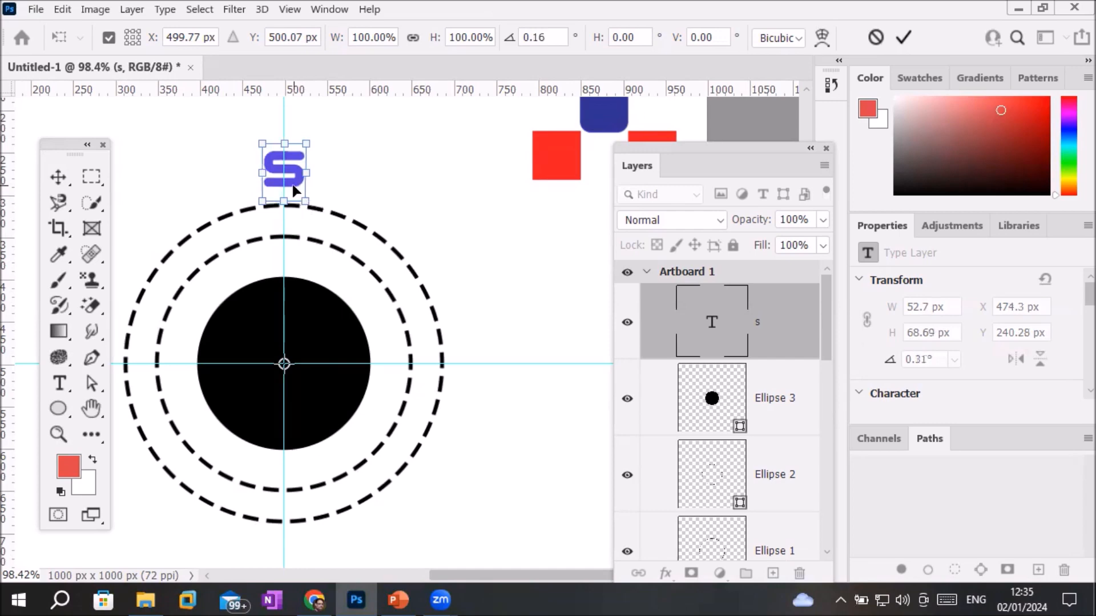
{"action": "left_click", "coordinate": [557, 36]}
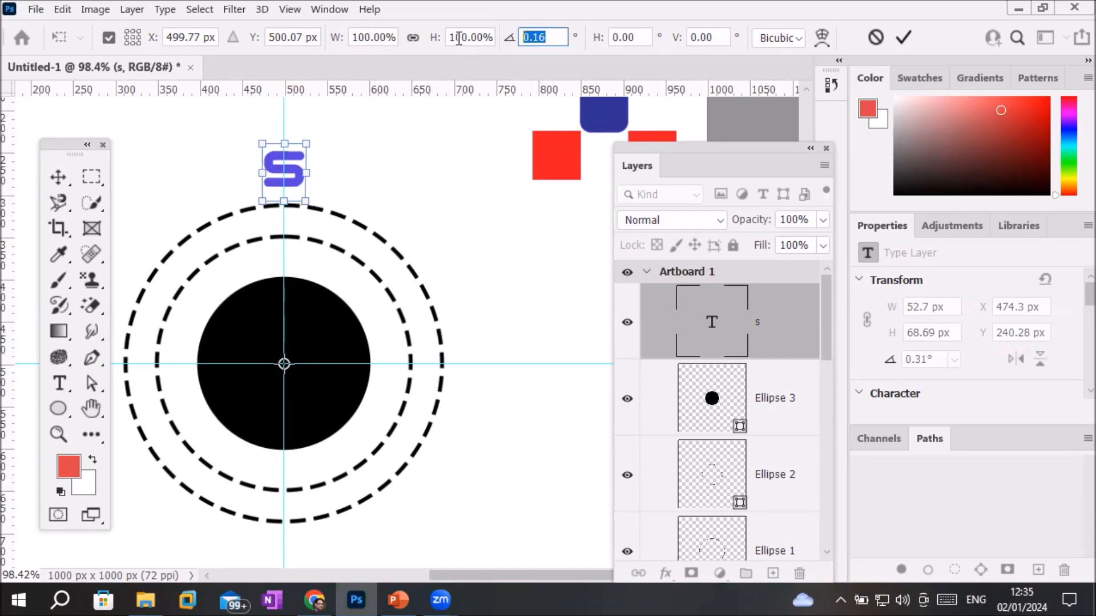
{"action": "type", "text": "15"}
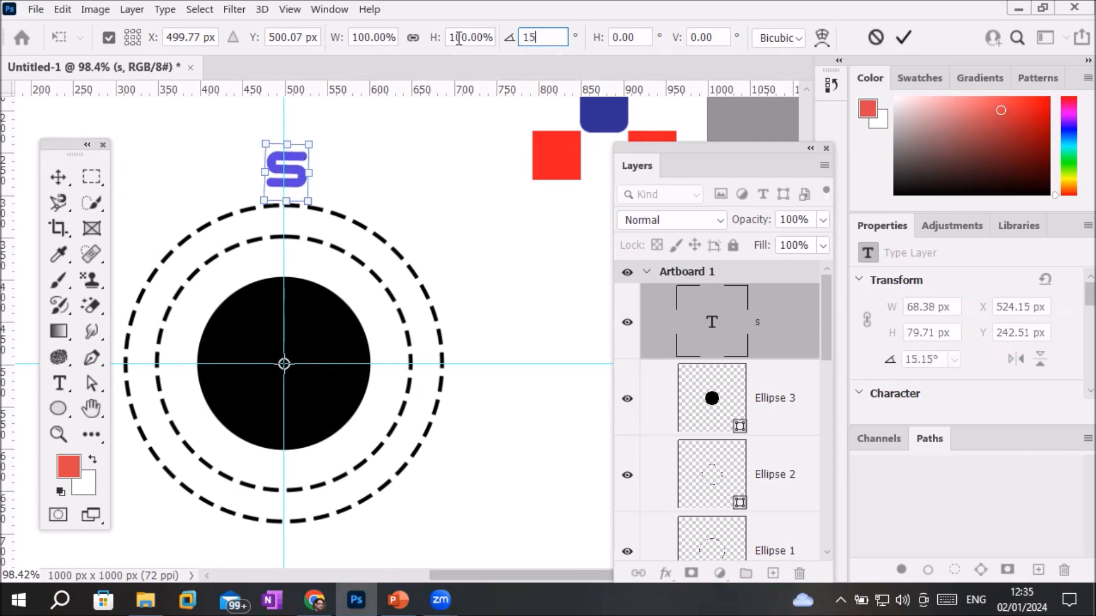
{"action": "key", "text": "Return"}
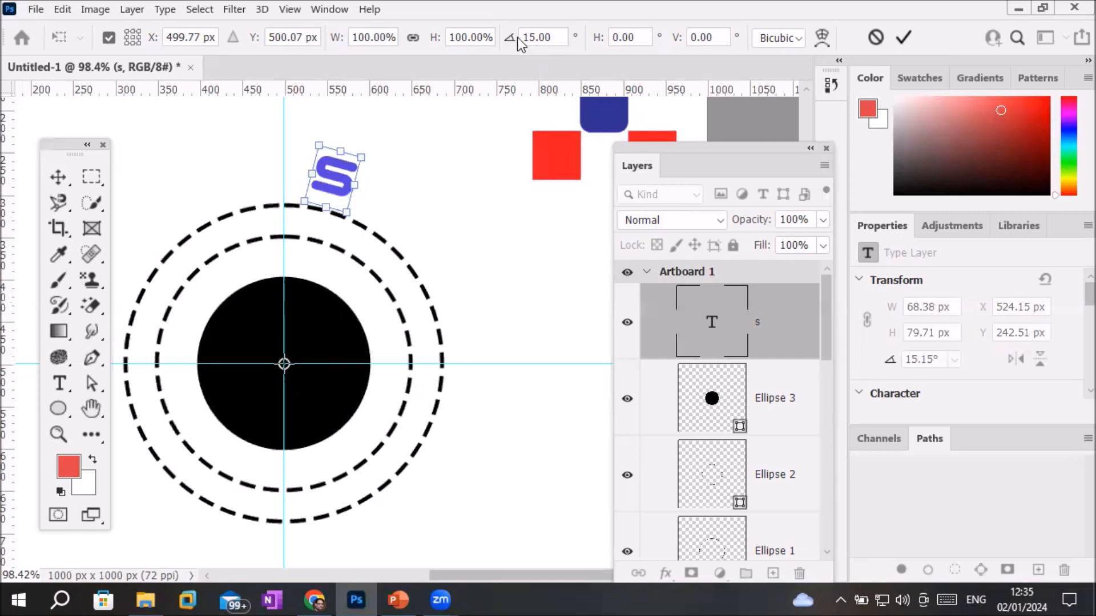
Step: Set the letter s's rotation angle around the circles' center to 30° and commit the transform
{"action": "left_click_drag", "start_coordinate": [523, 38], "coordinate": [551, 38]}
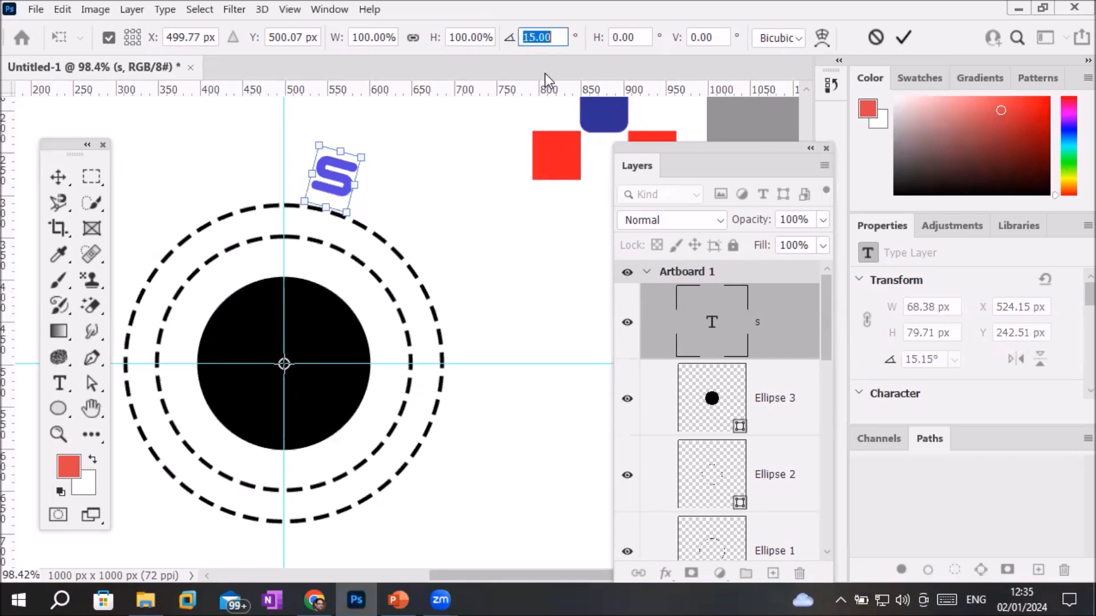
{"action": "type", "text": "30"}
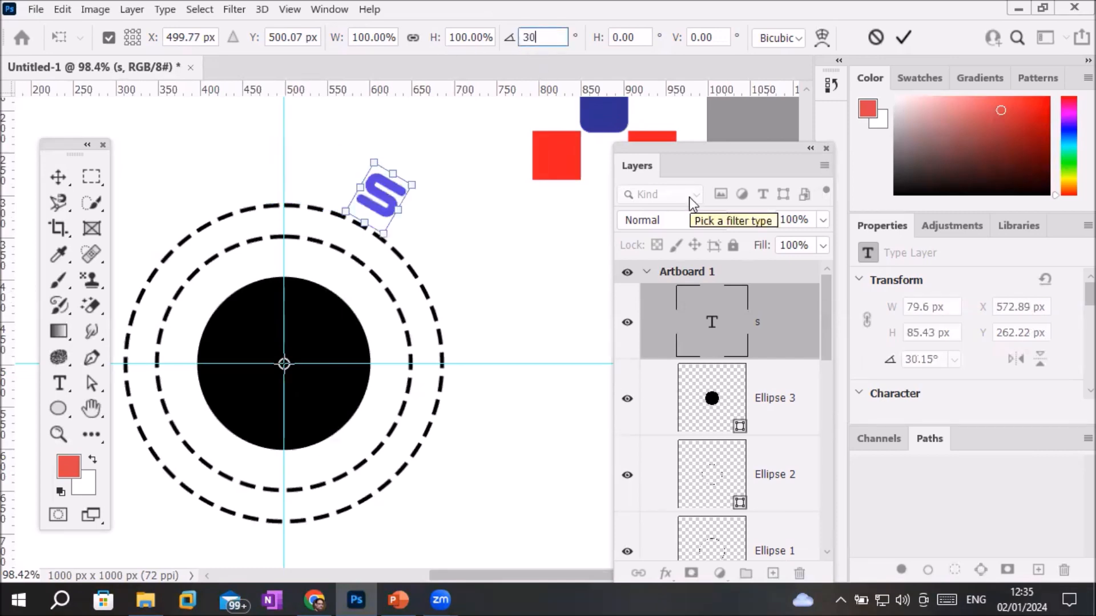
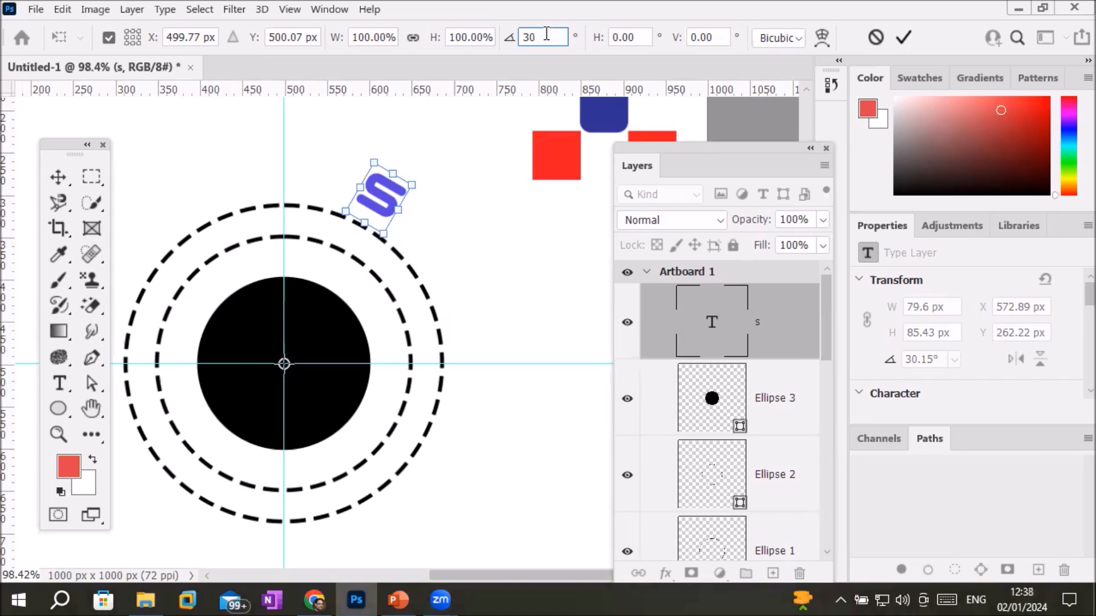
{"action": "left_click_drag", "start_coordinate": [550, 34], "coordinate": [483, 42]}
{"action": "left_click", "coordinate": [904, 38]}
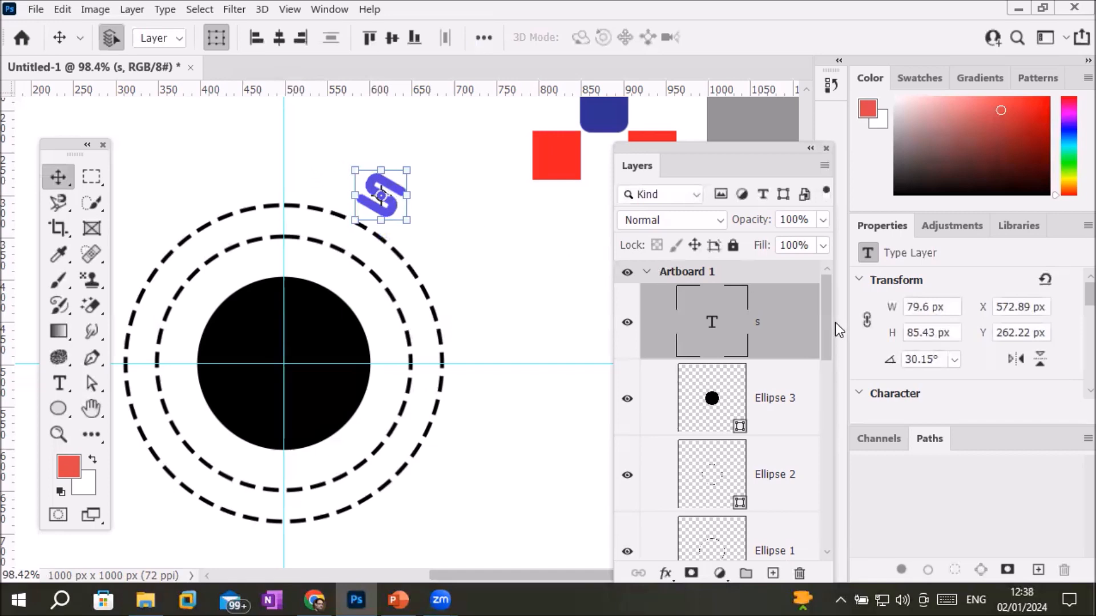
Step: Duplicate the letter s around the circles' center in repeated 30° steps, adding 11 copies to complete the ring
{"action": "key", "text": "ctrl"}
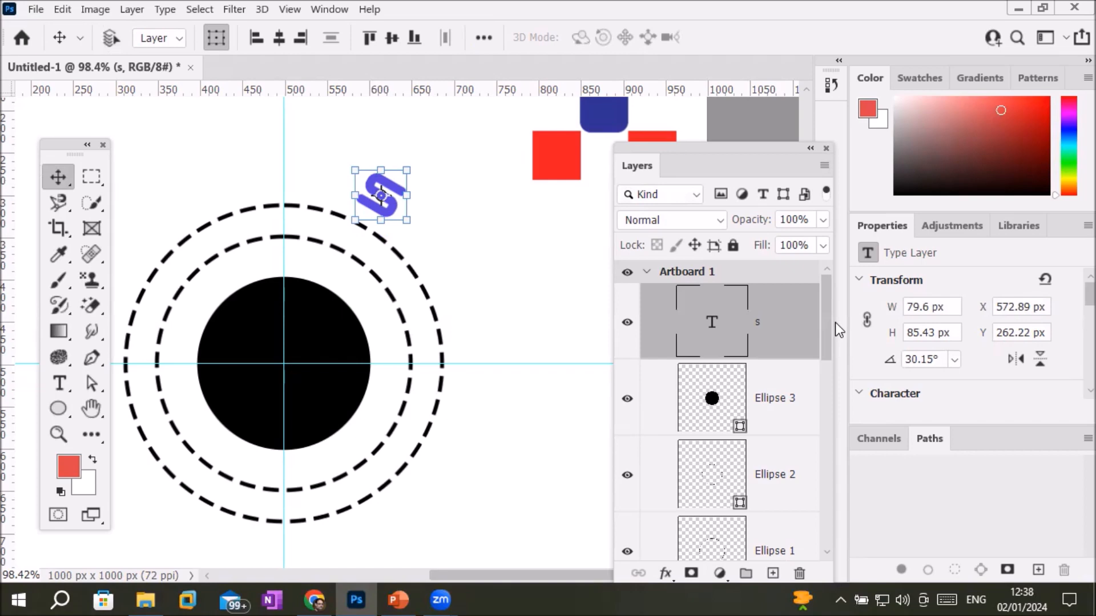
{"action": "key", "text": "ctrl+shift+alt+t"}
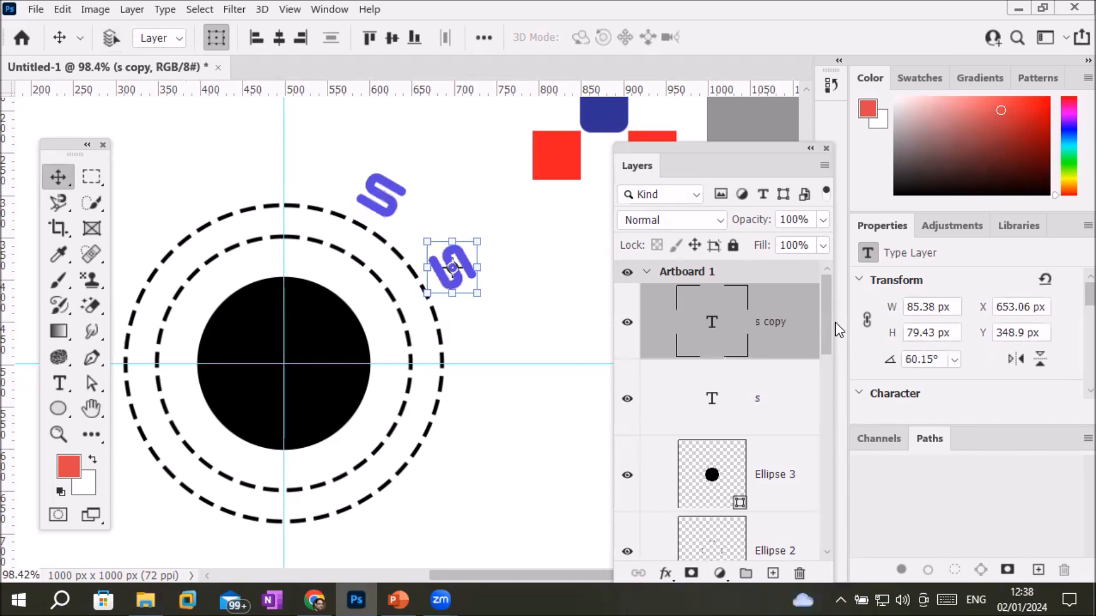
{"action": "key", "text": "ctrl+shift+alt+t"}
{"action": "key", "text": "ctrl+shift+alt+t"}
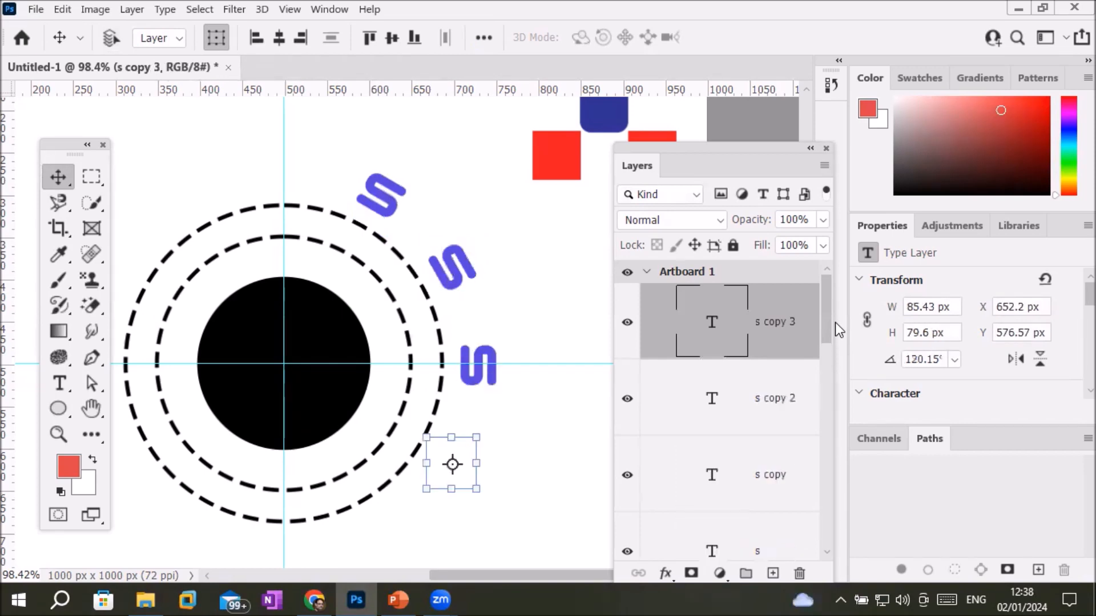
{"action": "key", "text": "ctrl+shift+alt+t"}
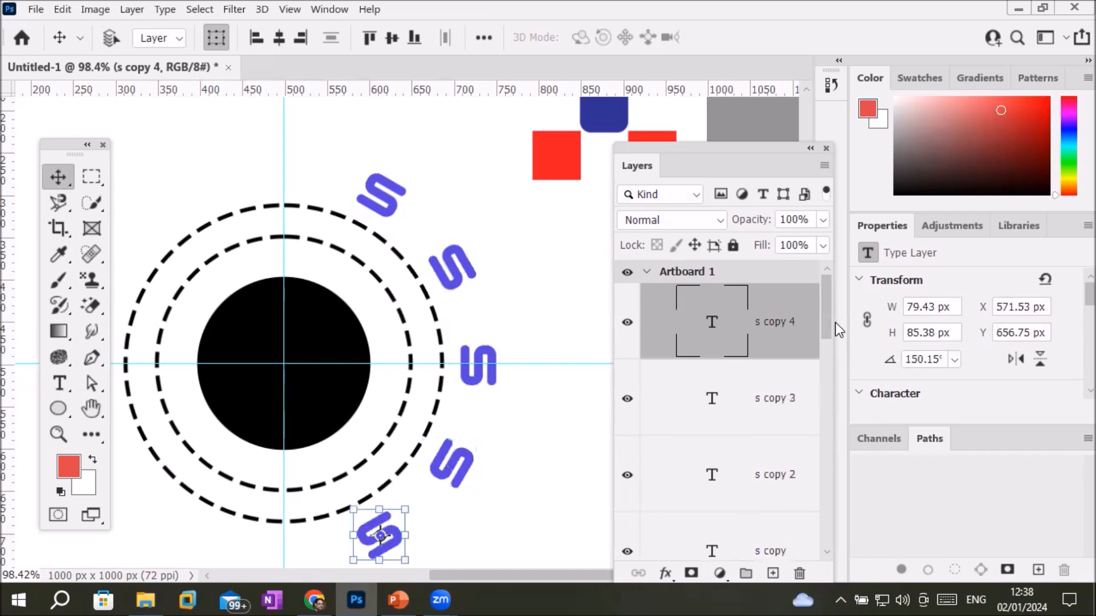
{"action": "key", "text": "ctrl+shift+alt+t"}
{"action": "key", "text": "ctrl+shift+alt+t"}
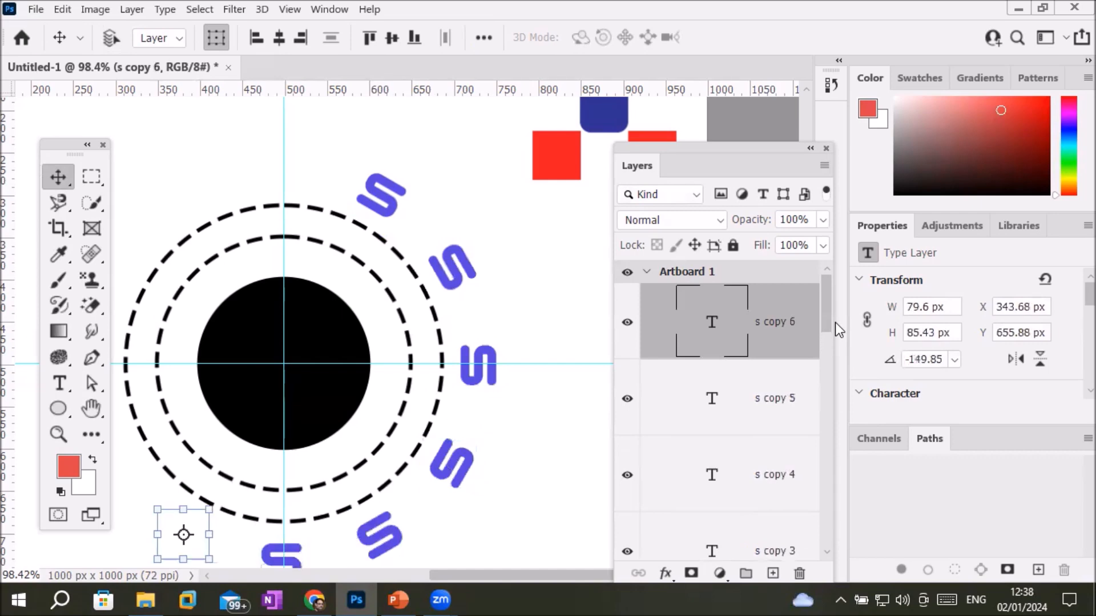
{"action": "key", "text": "ctrl+shift+alt+t"}
{"action": "key", "text": "ctrl+shift+alt+t"}
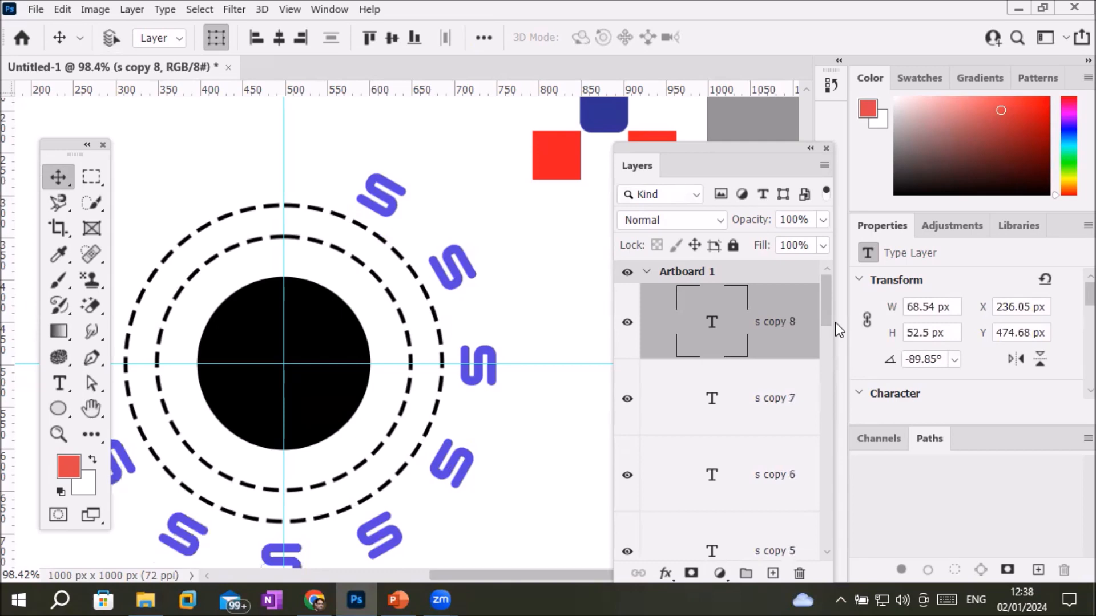
{"action": "key", "text": "ctrl+shift+alt+t"}
{"action": "key", "text": "ctrl+shift+alt+t"}
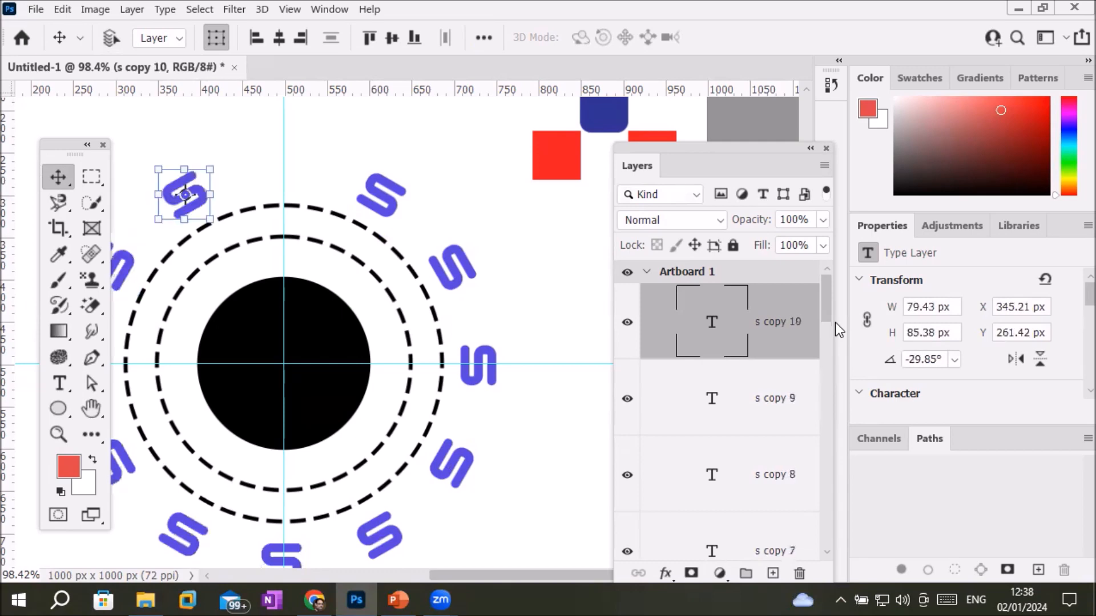
{"action": "key", "text": "ctrl+shift+alt+t"}
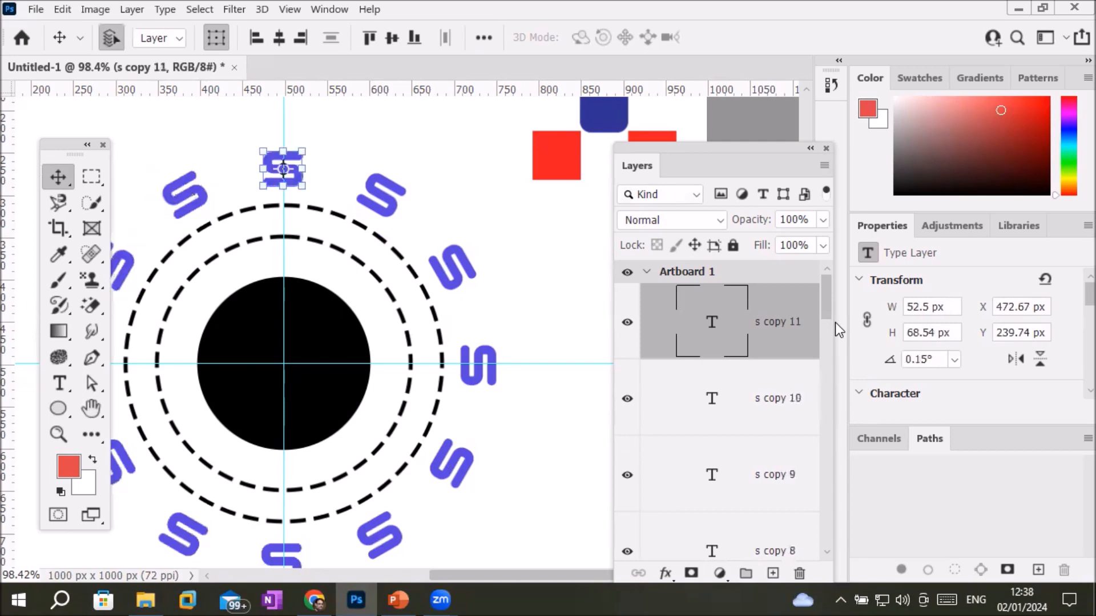
Step: Examine the ring of s letters around the concentric circles, both within the whole artboard and up close
{"action": "left_click", "coordinate": [313, 381]}
{"action": "scroll", "coordinate": [316, 379], "scroll_direction": "down", "scroll_amount": 6}
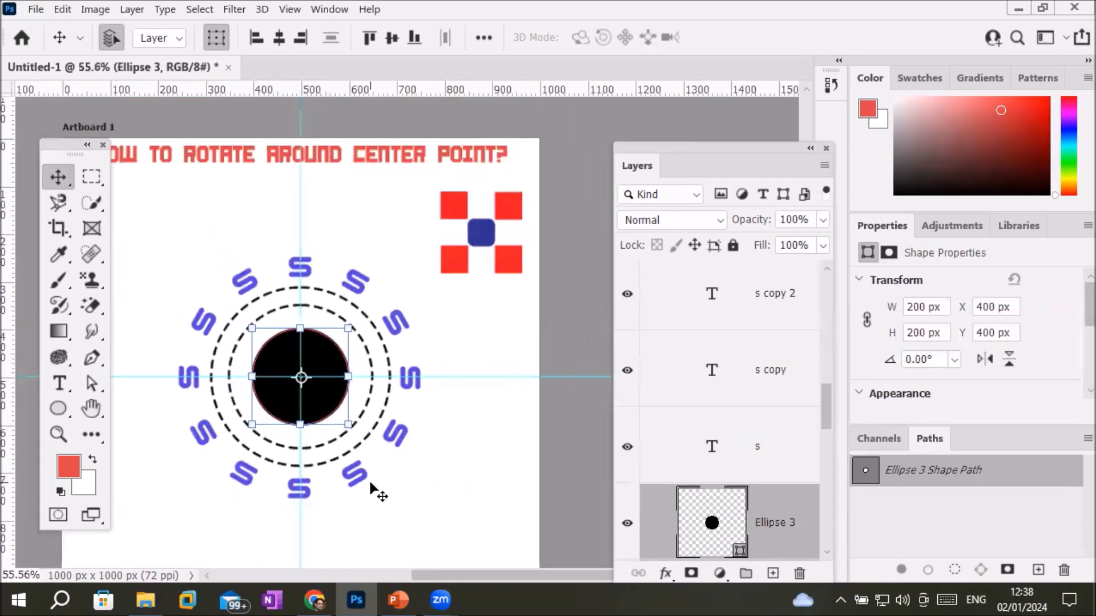
{"action": "scroll", "coordinate": [373, 488], "scroll_direction": "down", "scroll_amount": 4}
{"action": "scroll", "coordinate": [408, 485], "scroll_direction": "up", "scroll_amount": 1}
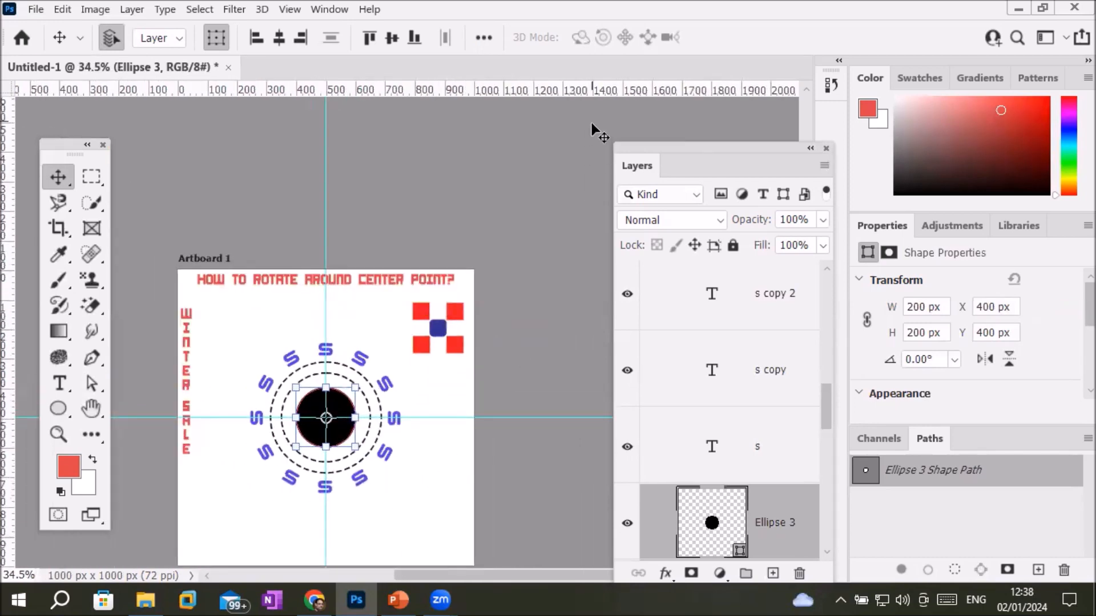
{"action": "left_click_drag", "start_coordinate": [429, 425], "coordinate": [446, 308]}
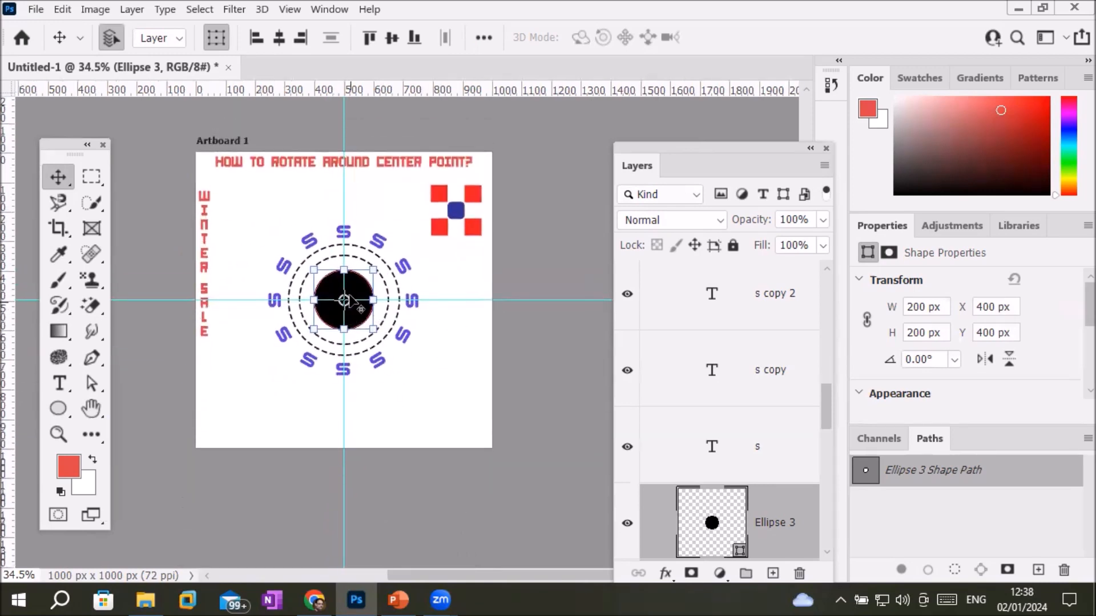
{"action": "scroll", "coordinate": [349, 297], "scroll_direction": "up", "scroll_amount": 1}
{"action": "scroll", "coordinate": [350, 296], "scroll_direction": "up", "scroll_amount": 3}
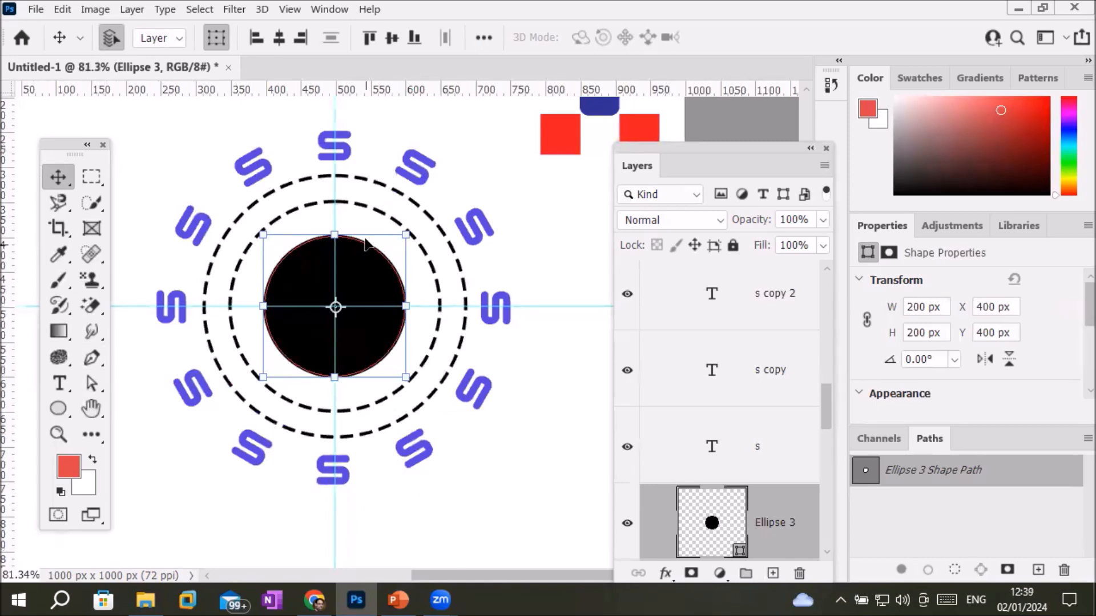
{"action": "left_click", "coordinate": [467, 180]}
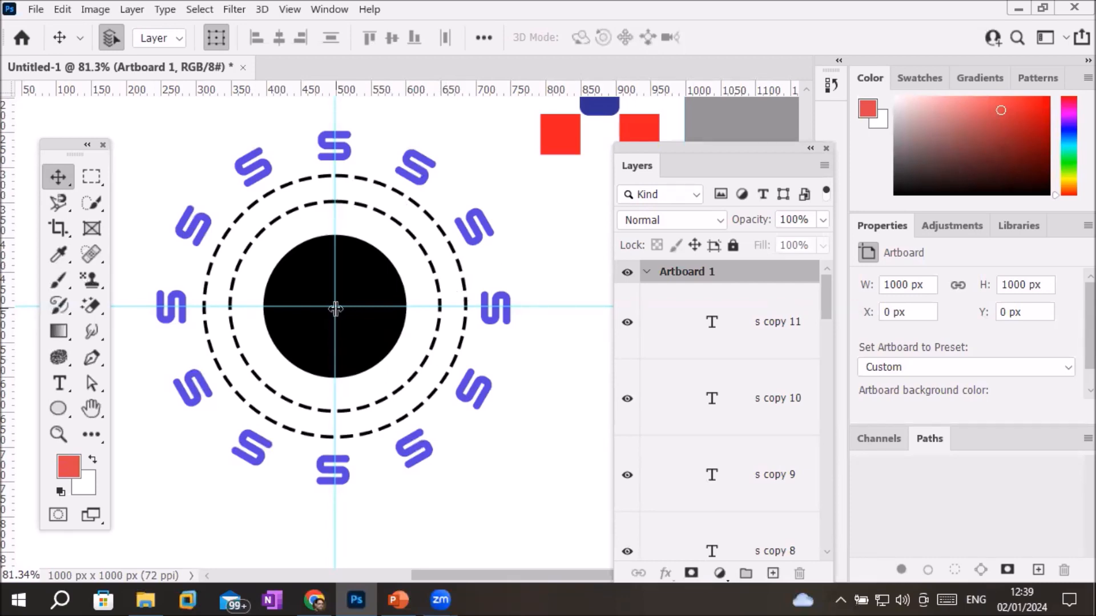
Step: Draw a small circle about 18 px in diameter just under the top of the outer dashed circle
{"action": "left_click", "coordinate": [58, 409]}
{"action": "scroll", "coordinate": [338, 176], "scroll_direction": "up", "scroll_amount": 3}
{"action": "scroll", "coordinate": [339, 175], "scroll_direction": "up", "scroll_amount": 3}
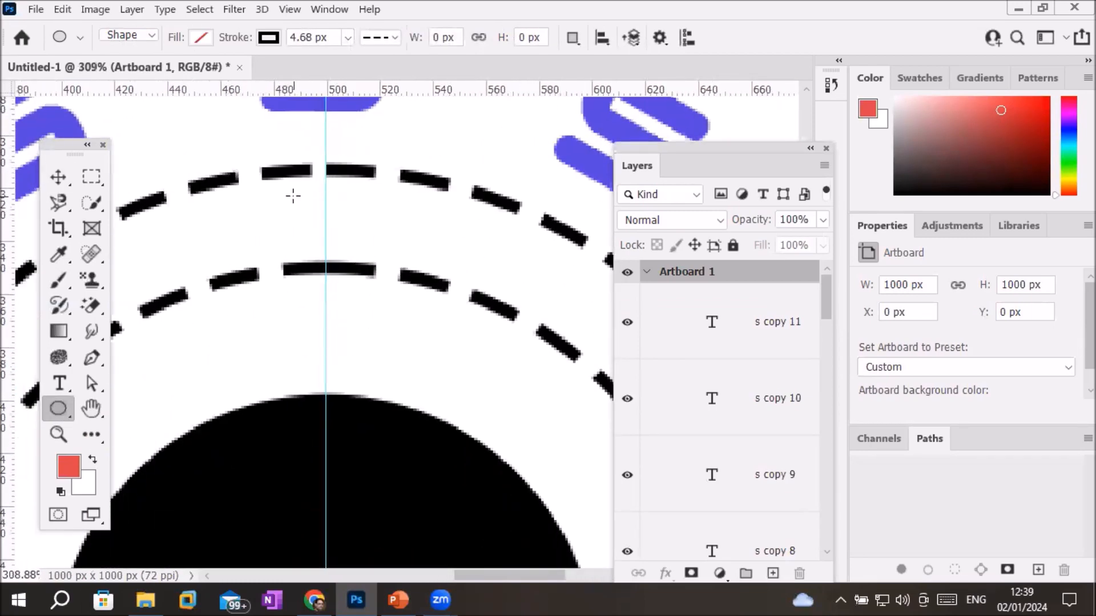
{"action": "left_click_drag", "start_coordinate": [292, 195], "coordinate": [332, 217]}
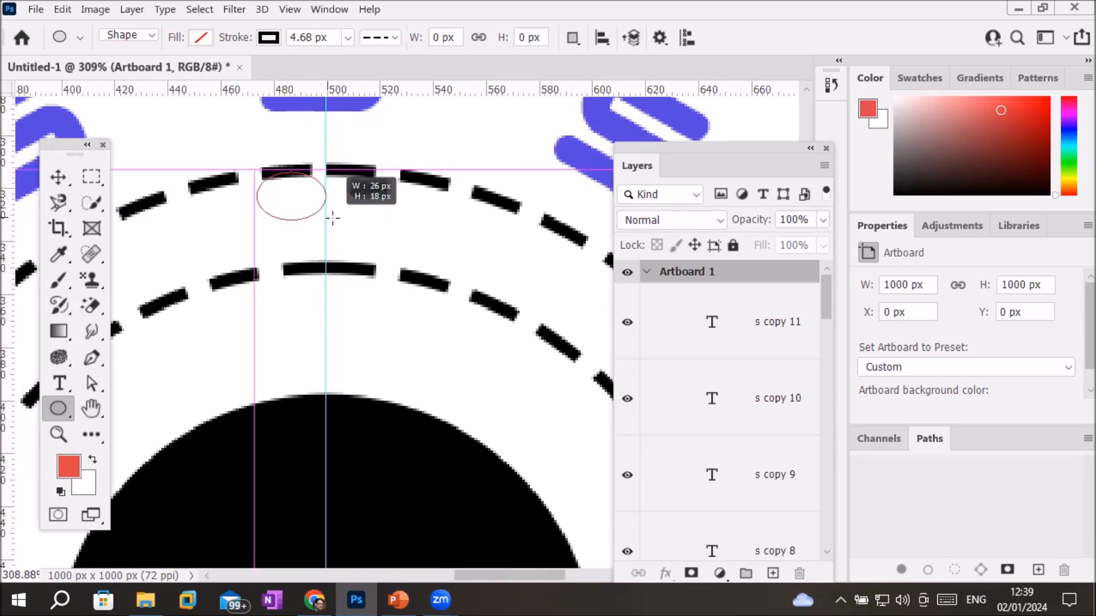
{"action": "mouse_move", "coordinate": [333, 218]}
{"action": "left_mouse_down"}
{"action": "mouse_move", "coordinate": [320, 207]}
{"action": "mouse_move", "coordinate": [333, 220]}
{"action": "left_mouse_up"}
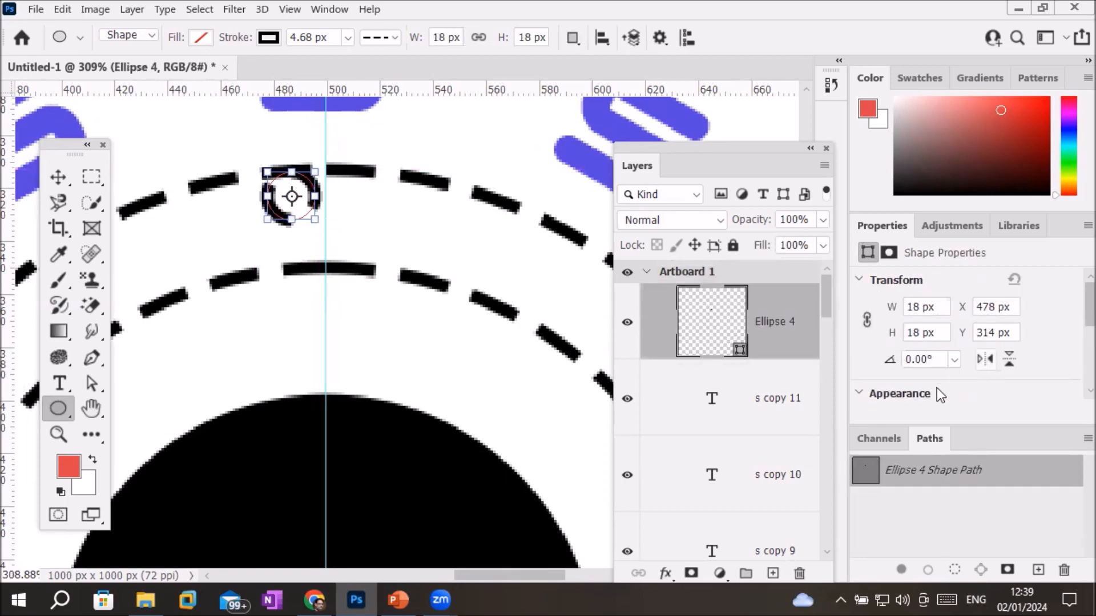
Step: Give the small circle a solid stroke line and a red fill from the recently used colors
{"action": "scroll", "coordinate": [1074, 325], "scroll_direction": "down", "scroll_amount": 3}
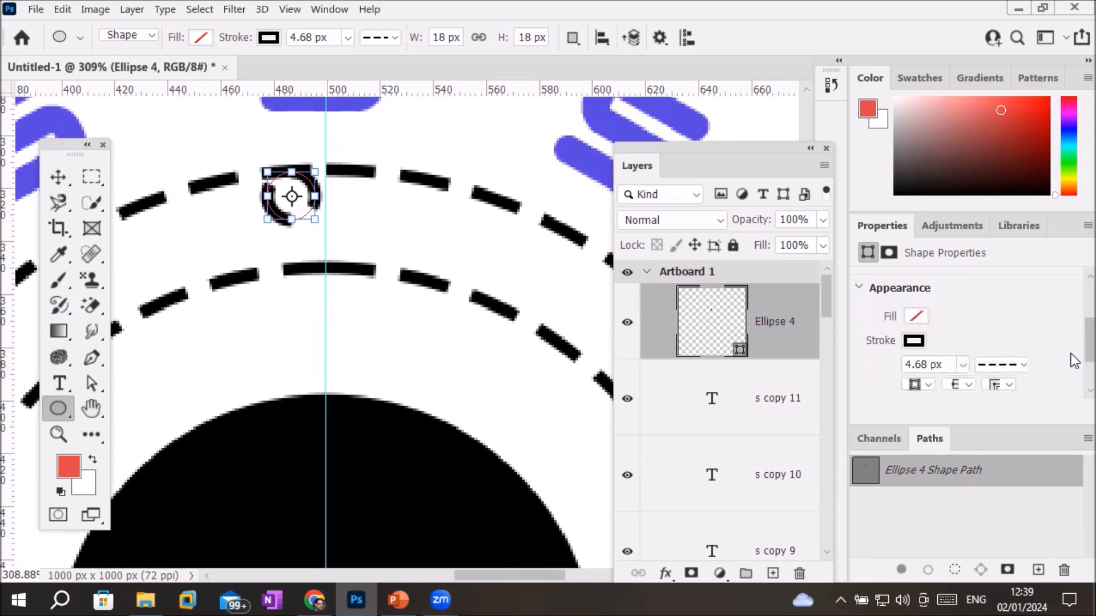
{"action": "left_click", "coordinate": [1018, 362]}
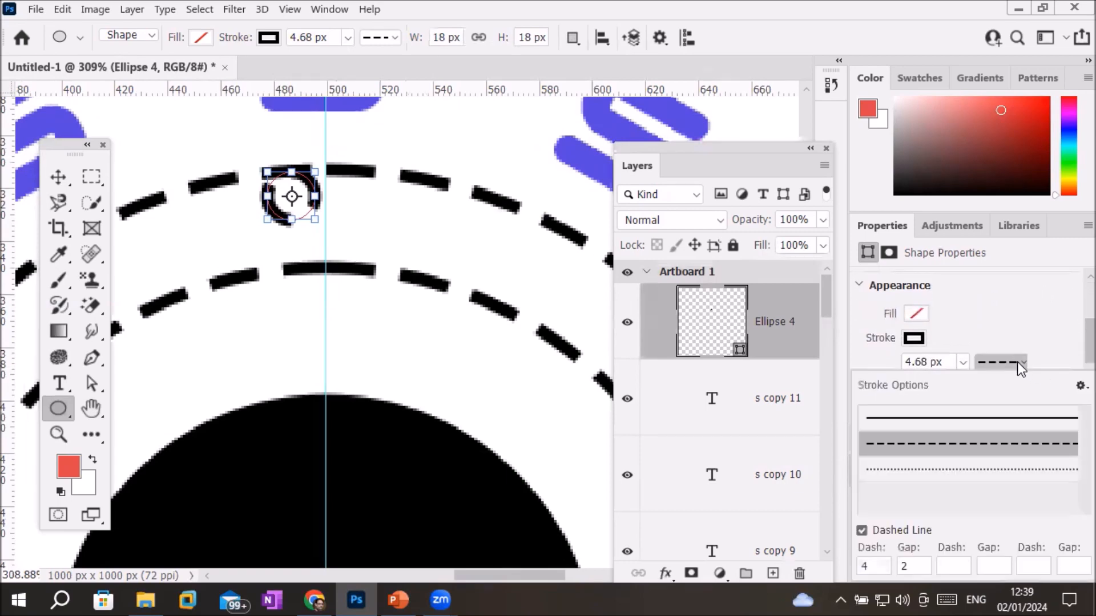
{"action": "left_click", "coordinate": [983, 418]}
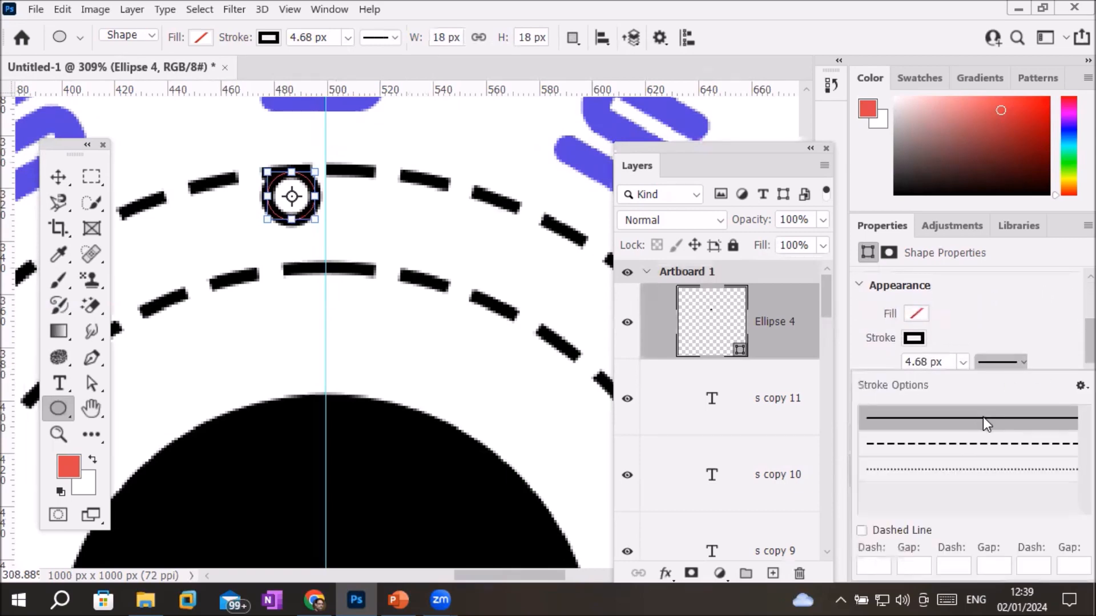
{"action": "left_click", "coordinate": [915, 317]}
{"action": "left_click", "coordinate": [915, 314]}
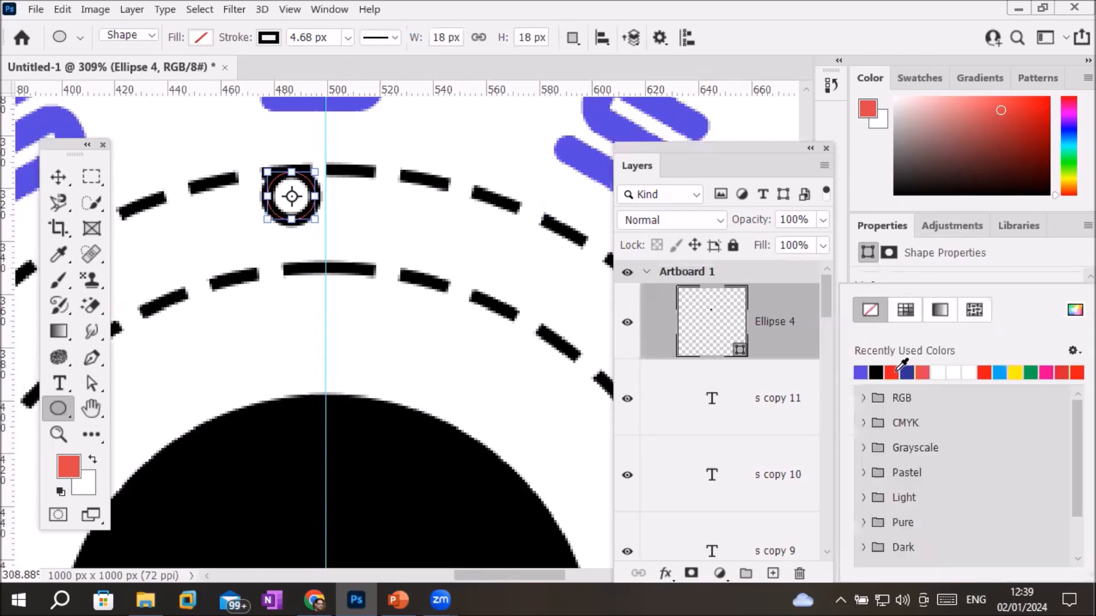
{"action": "left_click", "coordinate": [891, 373]}
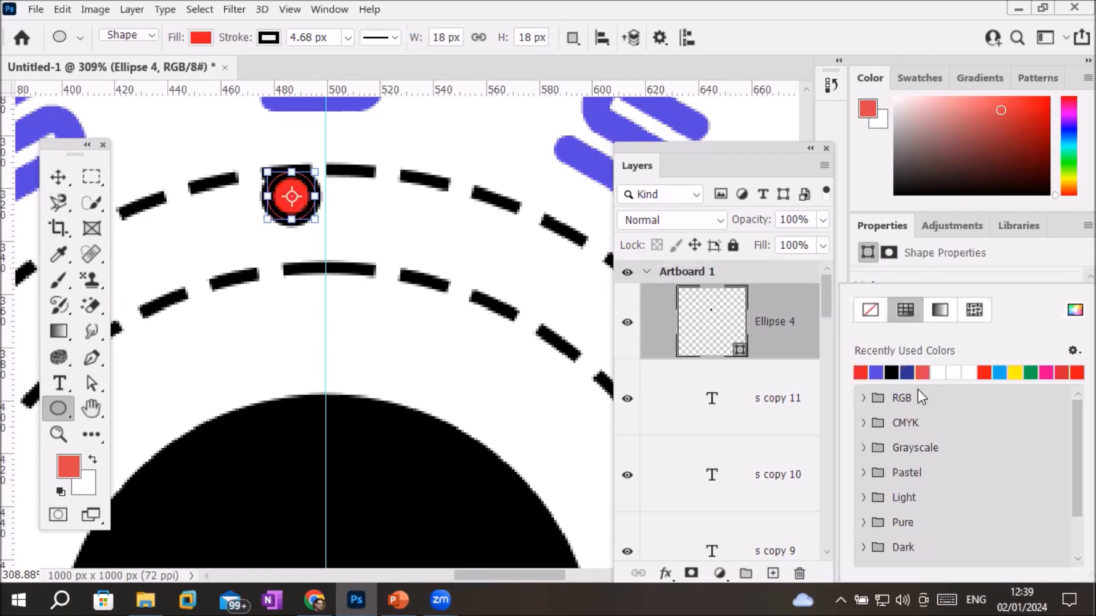
{"action": "left_click", "coordinate": [1034, 250]}
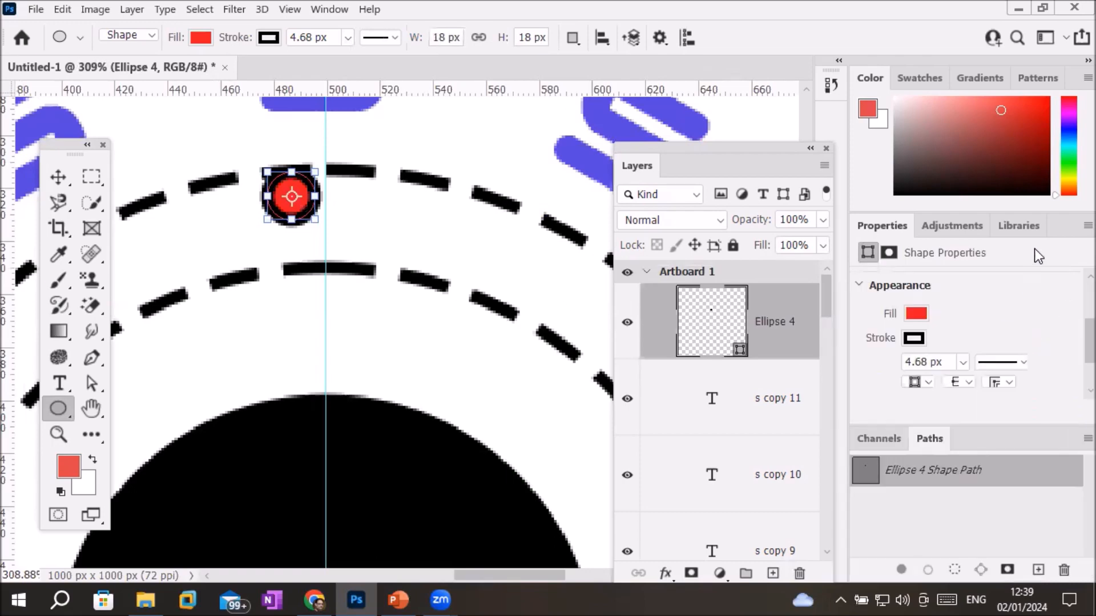
Step: Set the small red circle's stroke width to 1 px
{"action": "left_click", "coordinate": [961, 363]}
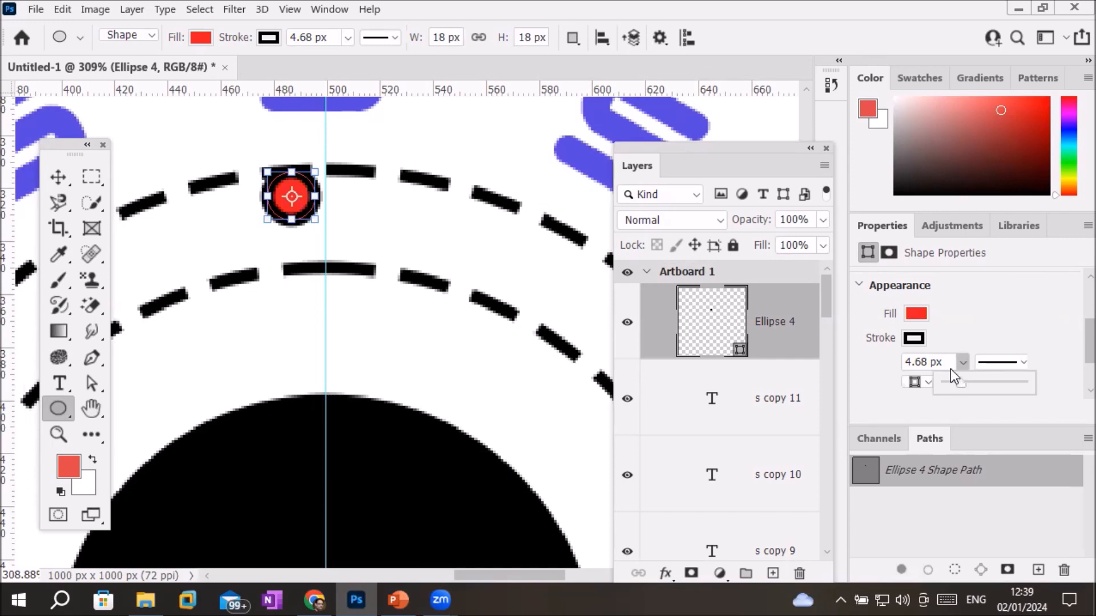
{"action": "double_click", "coordinate": [930, 363]}
{"action": "type", "text": "1"}
{"action": "key", "text": "Return"}
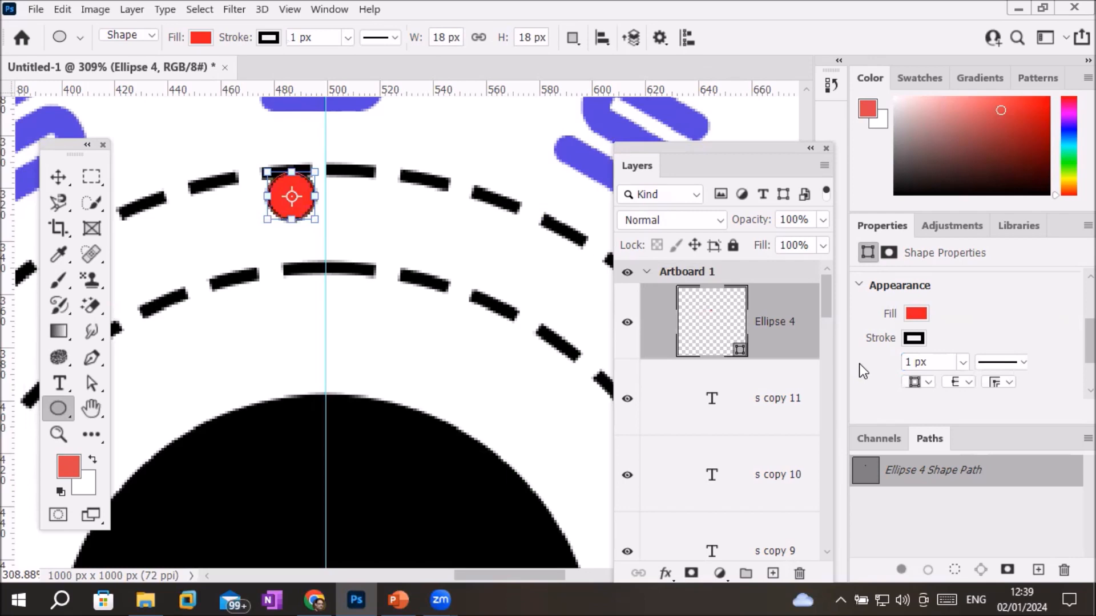
{"action": "scroll", "coordinate": [294, 174], "scroll_direction": "up", "scroll_amount": 5}
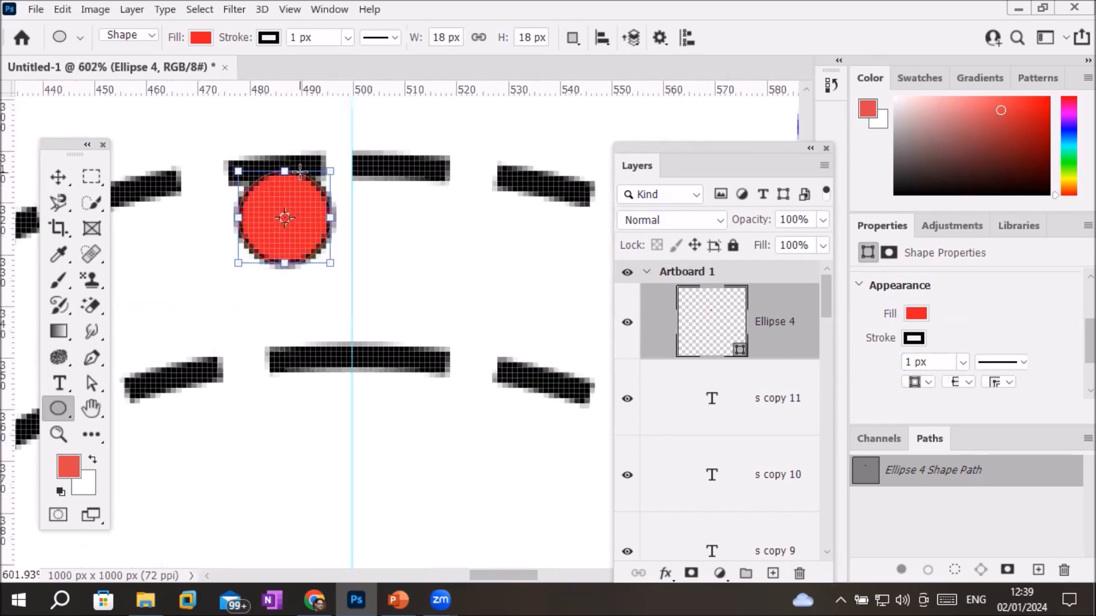
{"action": "scroll", "coordinate": [300, 170], "scroll_direction": "down", "scroll_amount": 5}
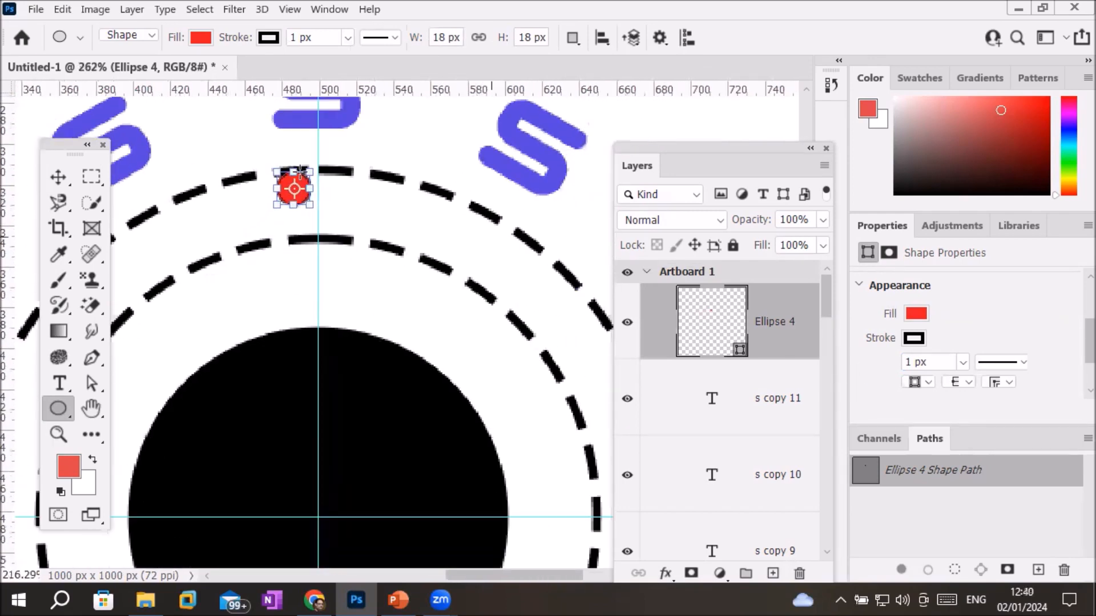
Step: Move the small red circle onto the vertical guide between the two dashed circles, at about X 491 px and Y 322 px
{"action": "scroll", "coordinate": [300, 170], "scroll_direction": "down", "scroll_amount": 1}
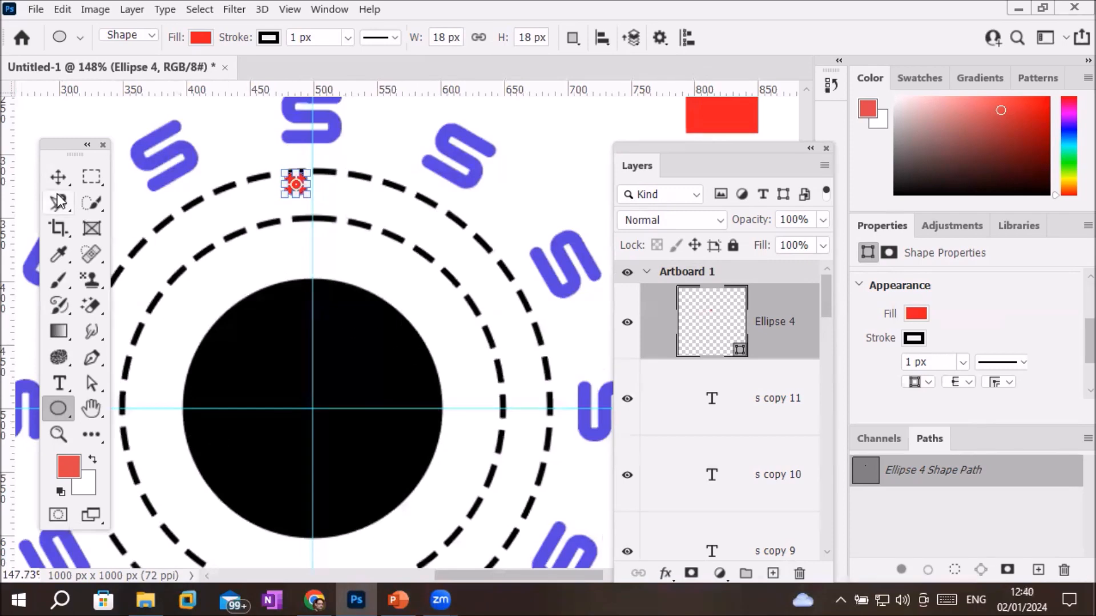
{"action": "left_click", "coordinate": [59, 178]}
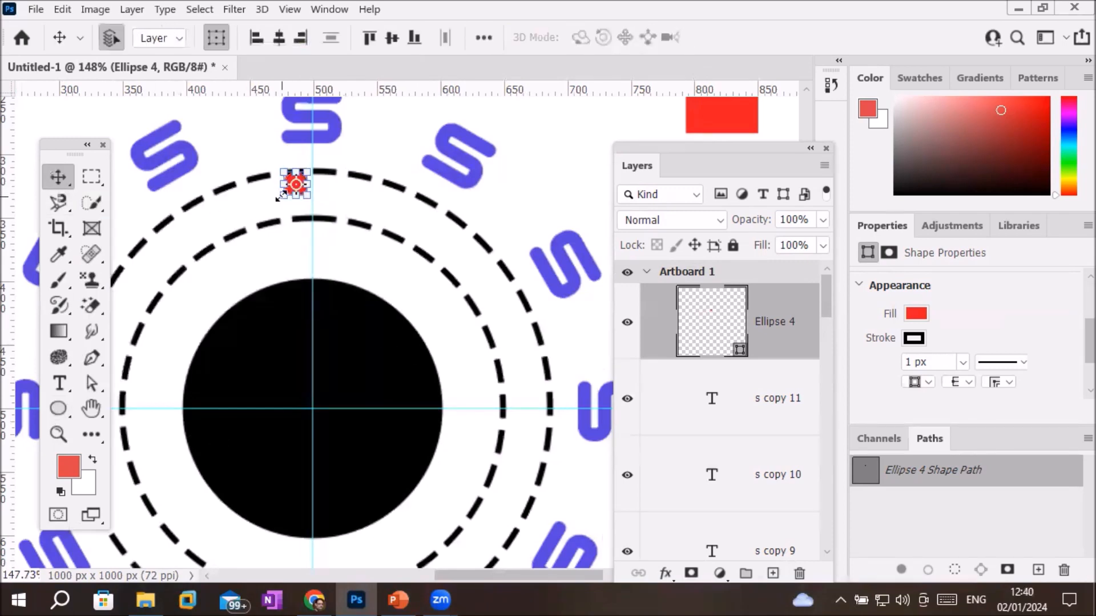
{"action": "scroll", "coordinate": [279, 189], "scroll_direction": "up", "scroll_amount": 2}
{"action": "scroll", "coordinate": [279, 189], "scroll_direction": "up", "scroll_amount": 4}
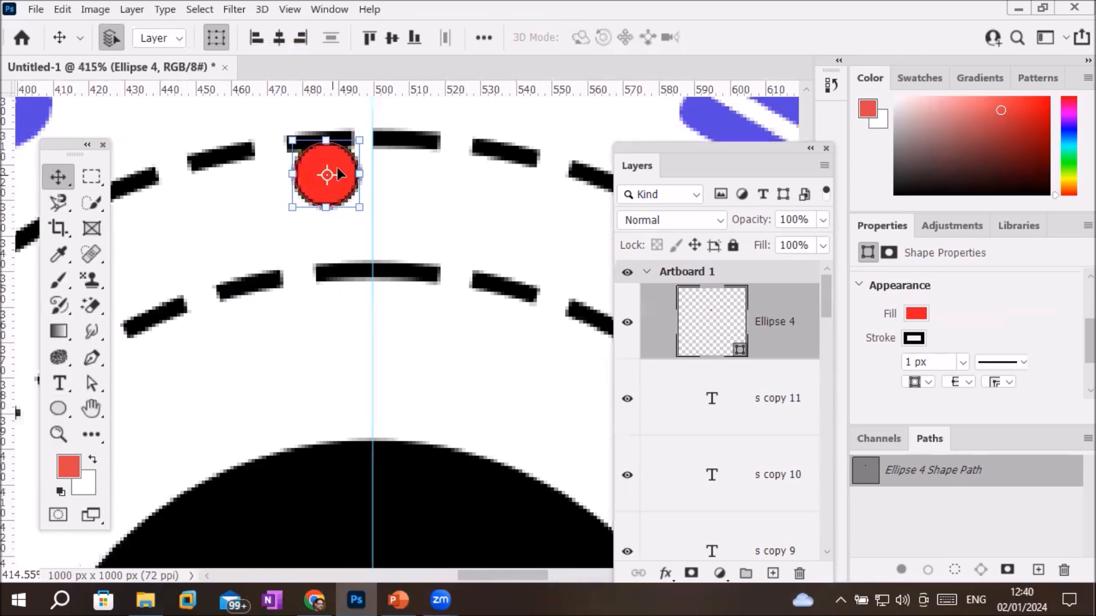
{"action": "left_click_drag", "start_coordinate": [345, 169], "coordinate": [385, 197]}
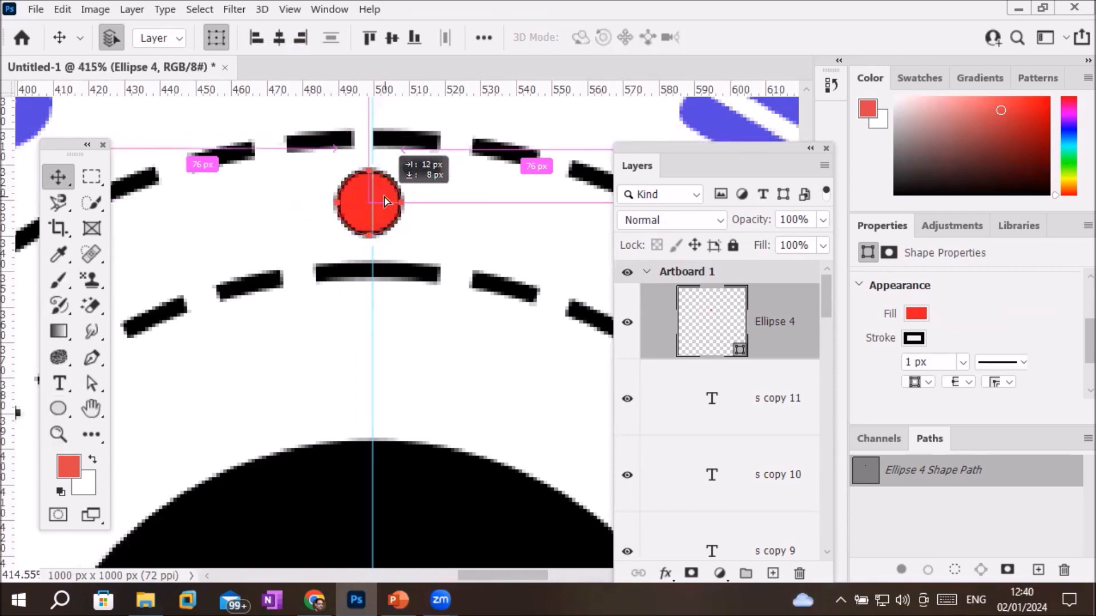
{"action": "left_click_drag", "start_coordinate": [385, 196], "coordinate": [384, 197]}
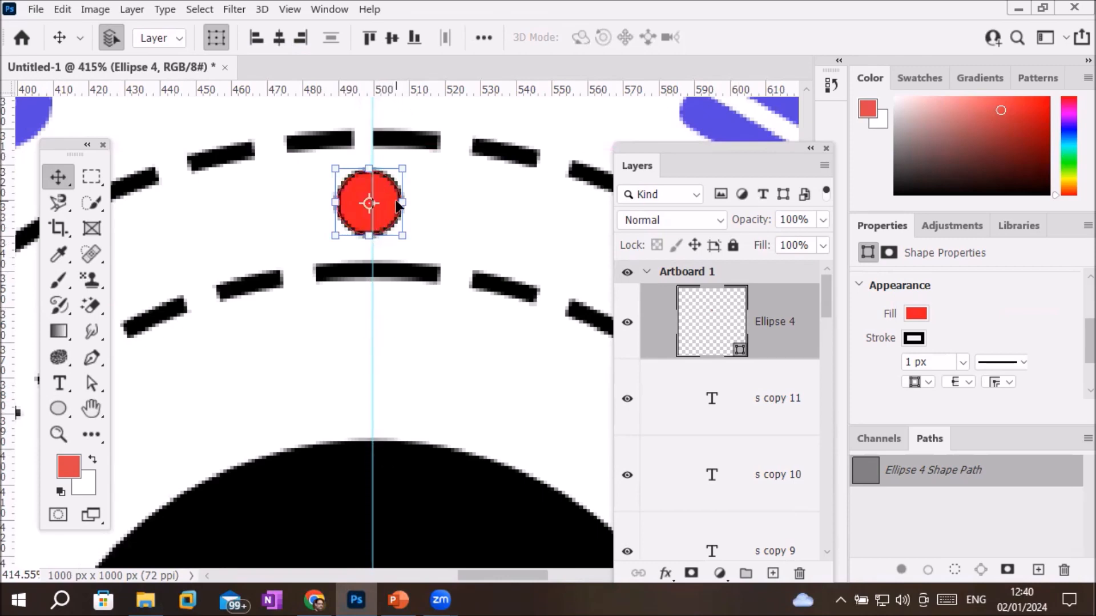
{"action": "left_click_drag", "start_coordinate": [390, 198], "coordinate": [396, 202]}
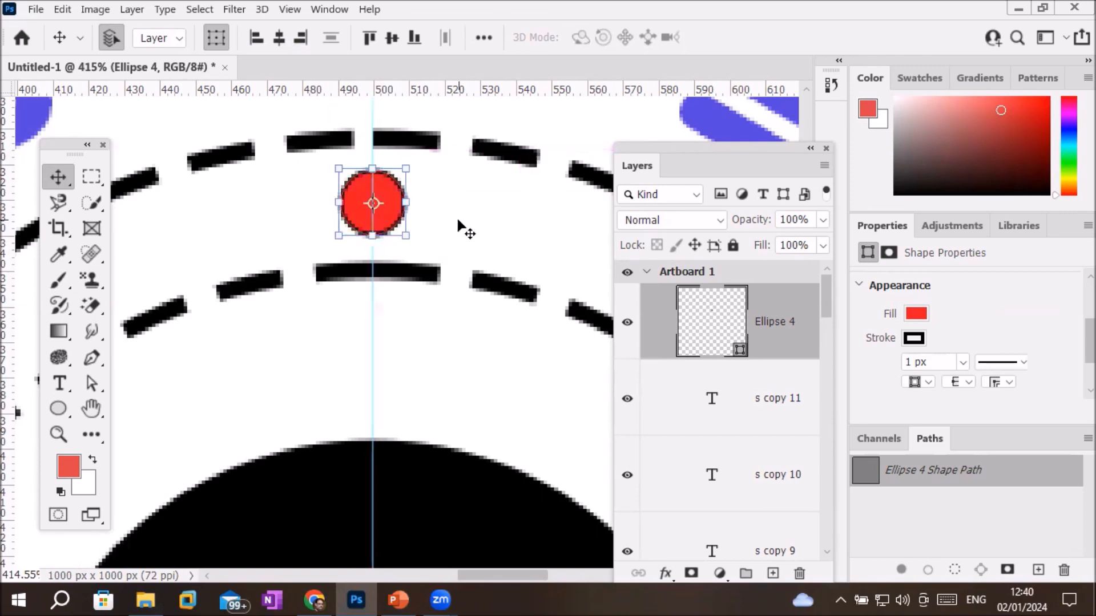
{"action": "left_click", "coordinate": [476, 351]}
{"action": "left_click", "coordinate": [369, 202]}
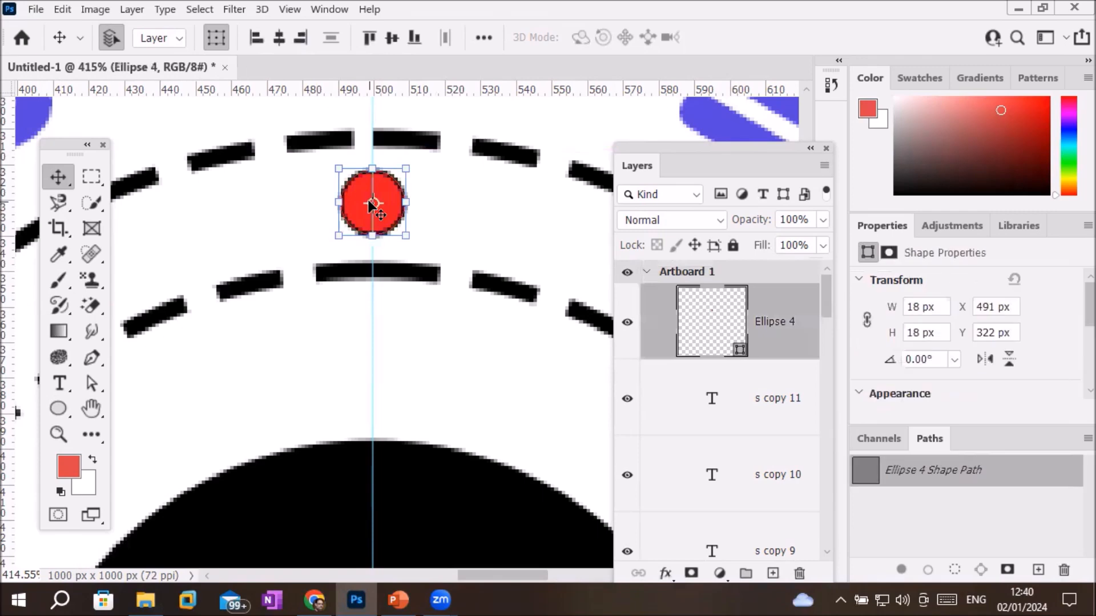
{"action": "scroll", "coordinate": [368, 202], "scroll_direction": "down", "scroll_amount": 3}
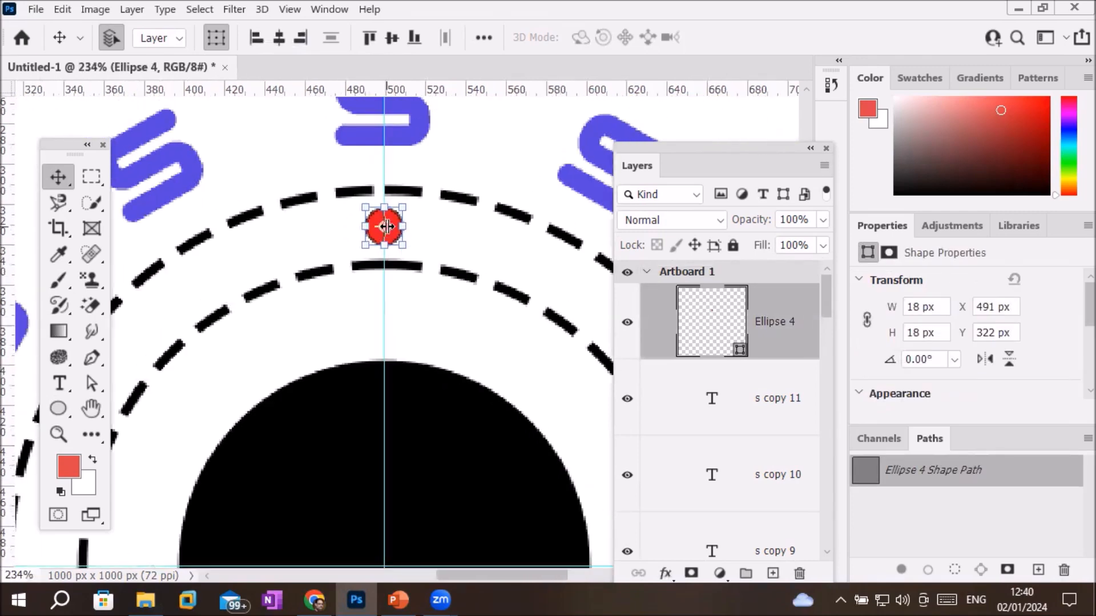
{"action": "scroll", "coordinate": [465, 331], "scroll_direction": "down", "scroll_amount": 3}
{"action": "scroll", "coordinate": [465, 331], "scroll_direction": "down", "scroll_amount": 1}
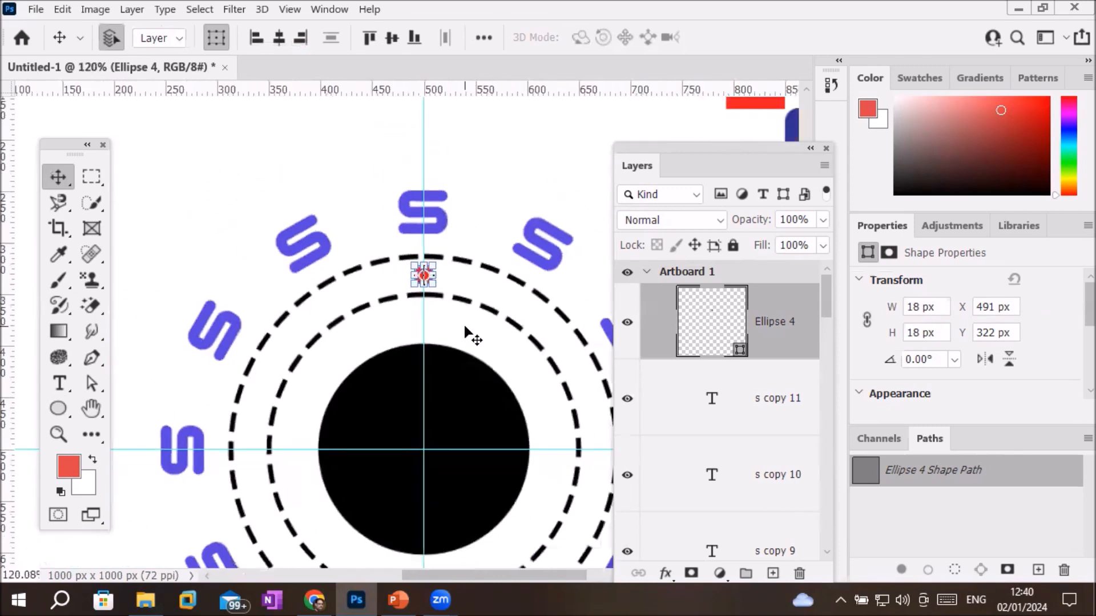
Step: Nudge the small red circle down the vertical guide to X 491 px and Y 324 px
{"action": "left_click_drag", "start_coordinate": [479, 352], "coordinate": [447, 252]}
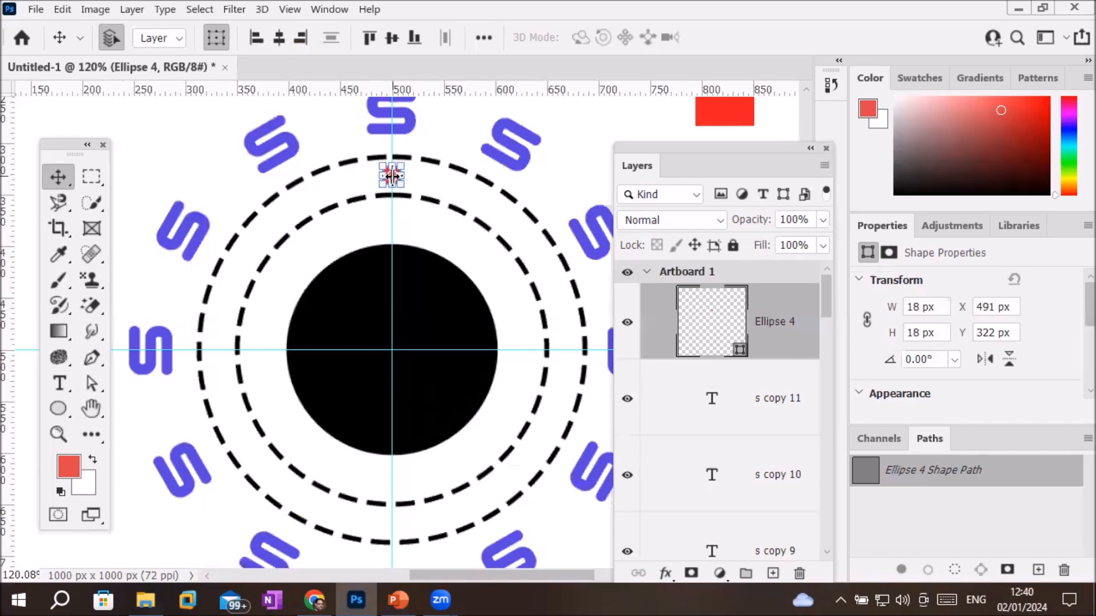
{"action": "scroll", "coordinate": [391, 175], "scroll_direction": "up", "scroll_amount": 1}
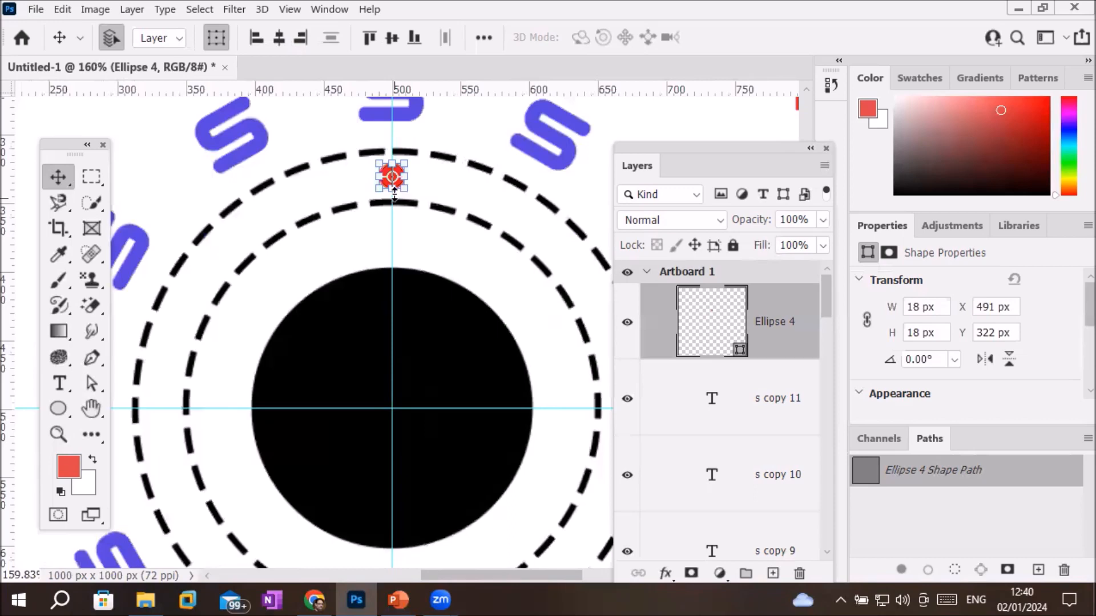
{"action": "mouse_move", "coordinate": [394, 182]}
{"action": "left_mouse_down"}
{"action": "mouse_move", "coordinate": [397, 199]}
{"action": "mouse_move", "coordinate": [395, 180]}
{"action": "left_mouse_up"}
{"action": "scroll", "coordinate": [396, 182], "scroll_direction": "up", "scroll_amount": 3}
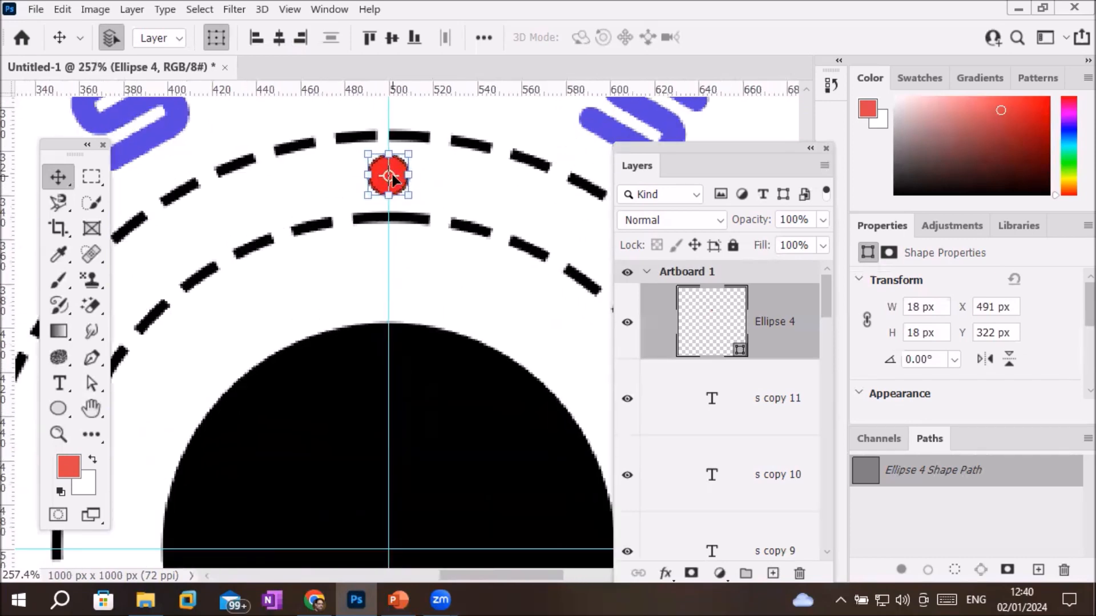
{"action": "mouse_move", "coordinate": [392, 174]}
{"action": "left_mouse_down"}
{"action": "mouse_move", "coordinate": [395, 196]}
{"action": "mouse_move", "coordinate": [392, 174]}
{"action": "left_mouse_up"}
{"action": "scroll", "coordinate": [392, 173], "scroll_direction": "up", "scroll_amount": 5}
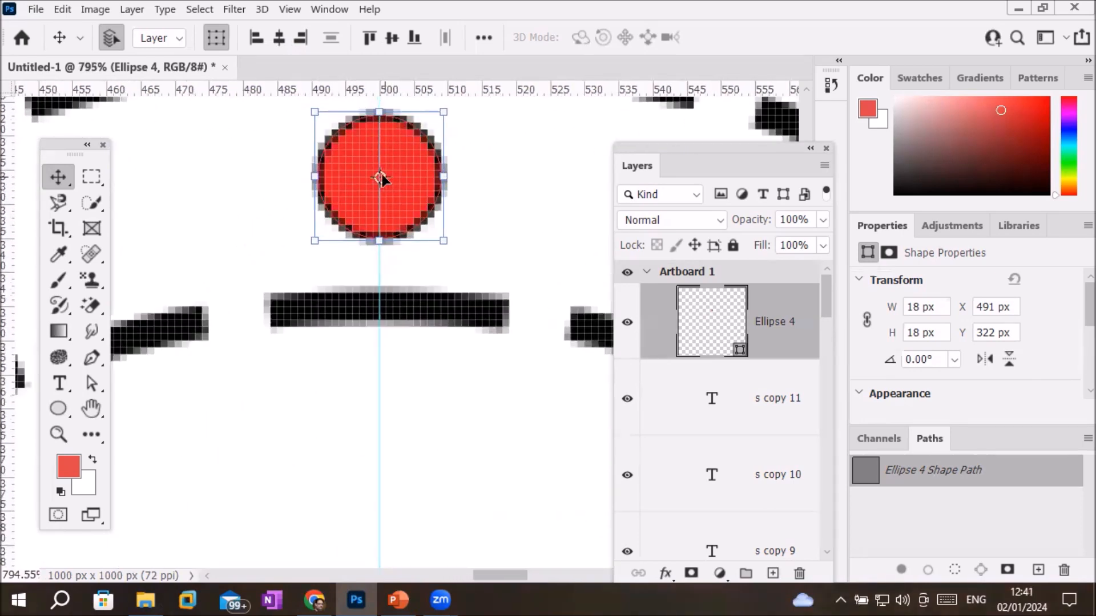
{"action": "mouse_move", "coordinate": [382, 177]}
{"action": "left_mouse_down"}
{"action": "mouse_move", "coordinate": [391, 202]}
{"action": "mouse_move", "coordinate": [392, 184]}
{"action": "left_mouse_up"}
{"action": "scroll", "coordinate": [388, 225], "scroll_direction": "up", "scroll_amount": 5}
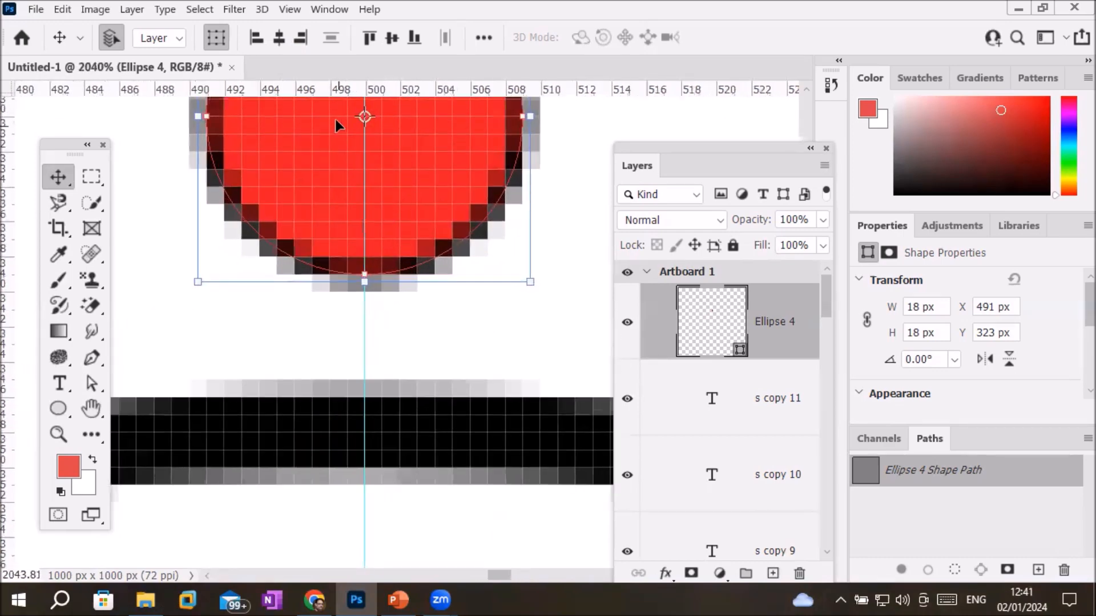
{"action": "left_click_drag", "start_coordinate": [367, 117], "coordinate": [365, 143]}
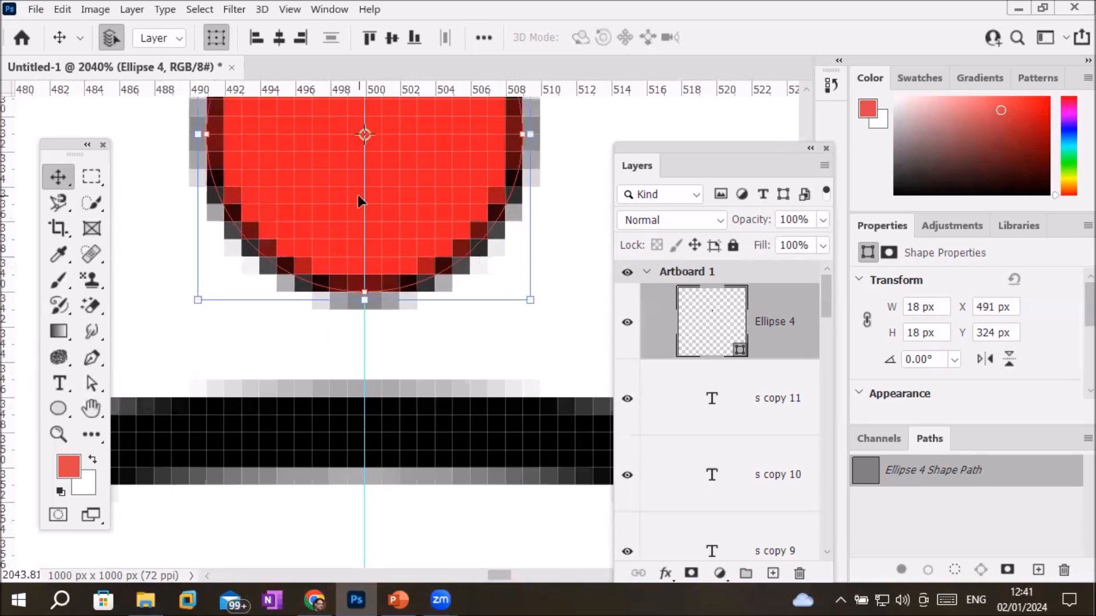
{"action": "scroll", "coordinate": [359, 194], "scroll_direction": "down", "scroll_amount": 6}
{"action": "scroll", "coordinate": [365, 177], "scroll_direction": "down", "scroll_amount": 5}
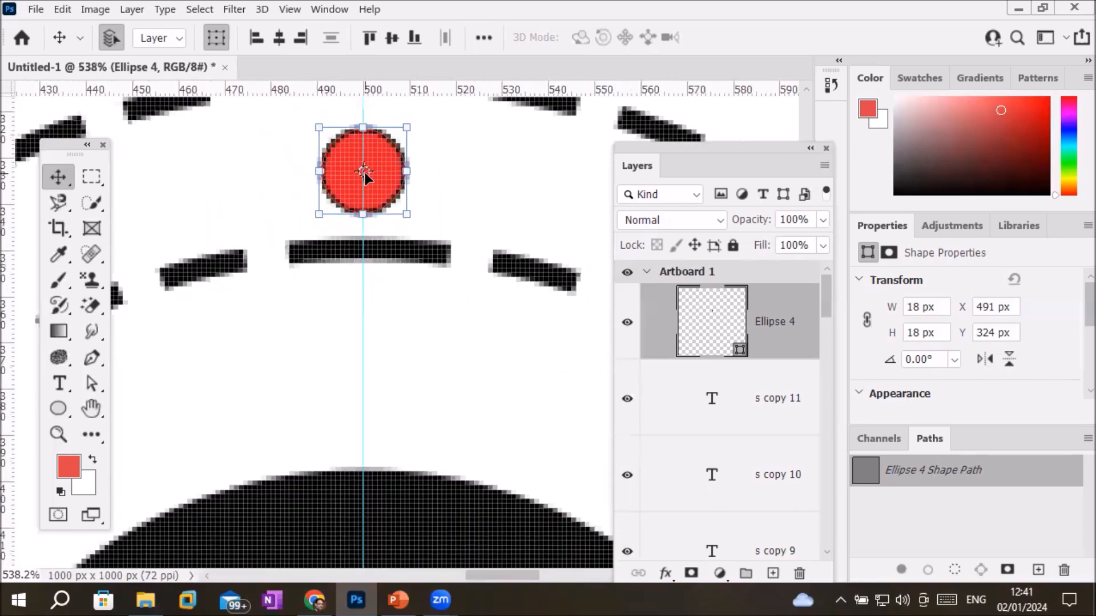
{"action": "scroll", "coordinate": [415, 267], "scroll_direction": "down", "scroll_amount": 1}
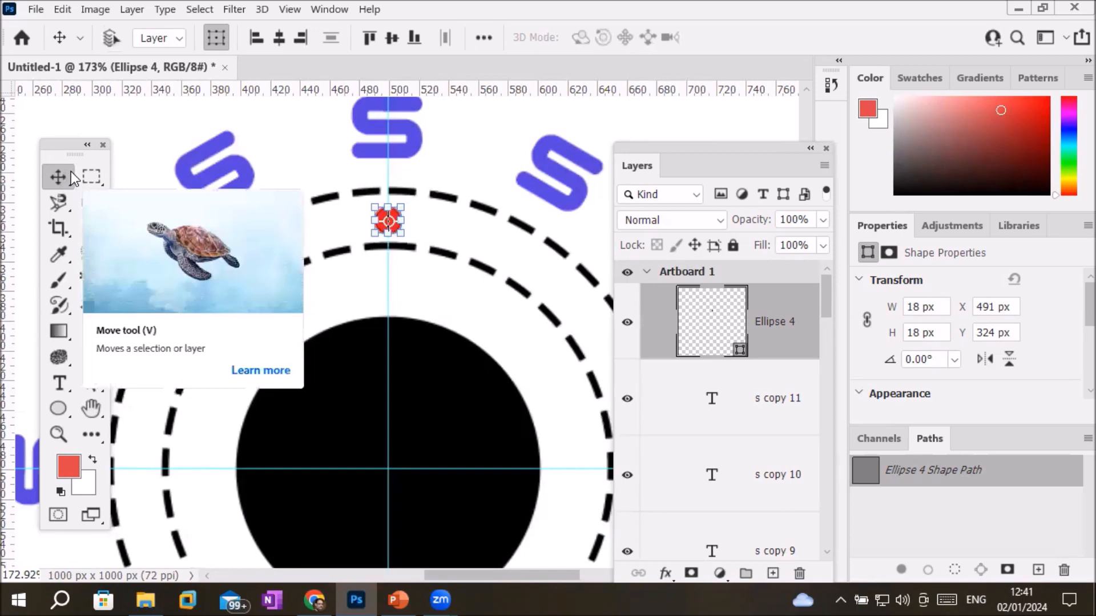
Step: Try to move the small red circle's transform center point onto the intersection of the two guides
{"action": "key", "text": "ctrl+t"}
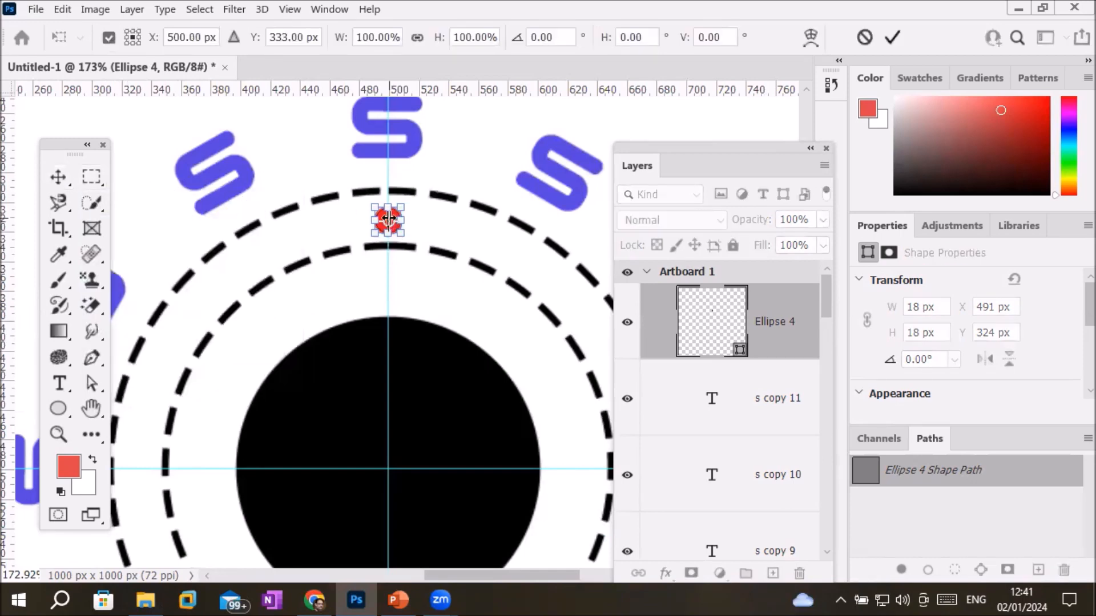
{"action": "left_click_drag", "start_coordinate": [392, 224], "coordinate": [388, 469]}
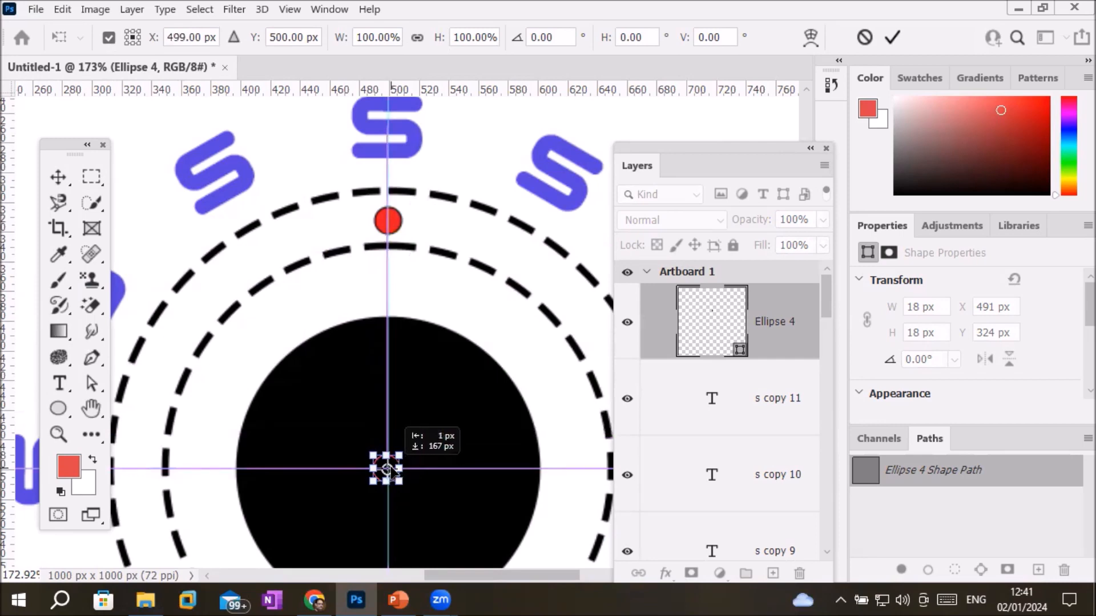
{"action": "left_click_drag", "start_coordinate": [386, 469], "coordinate": [387, 469]}
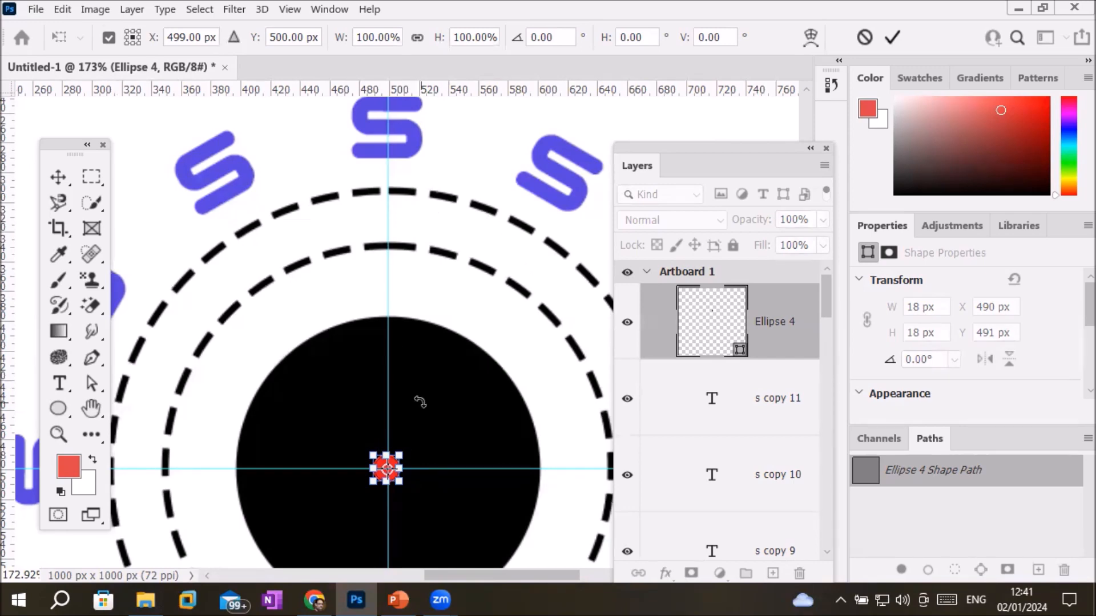
{"action": "key", "text": "ctrl+z"}
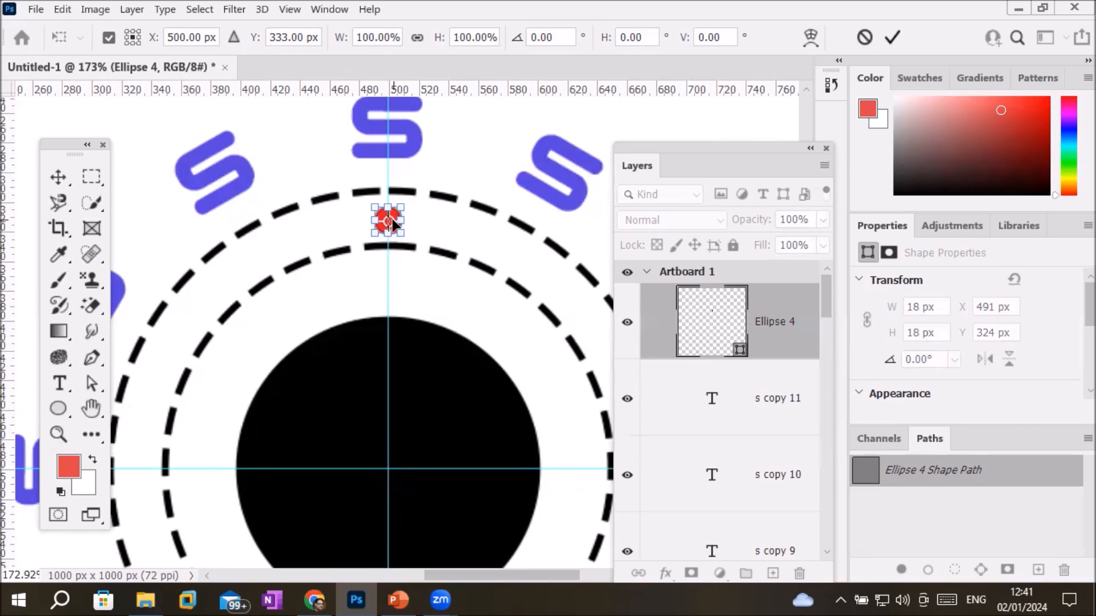
{"action": "left_click_drag", "start_coordinate": [392, 222], "coordinate": [393, 470]}
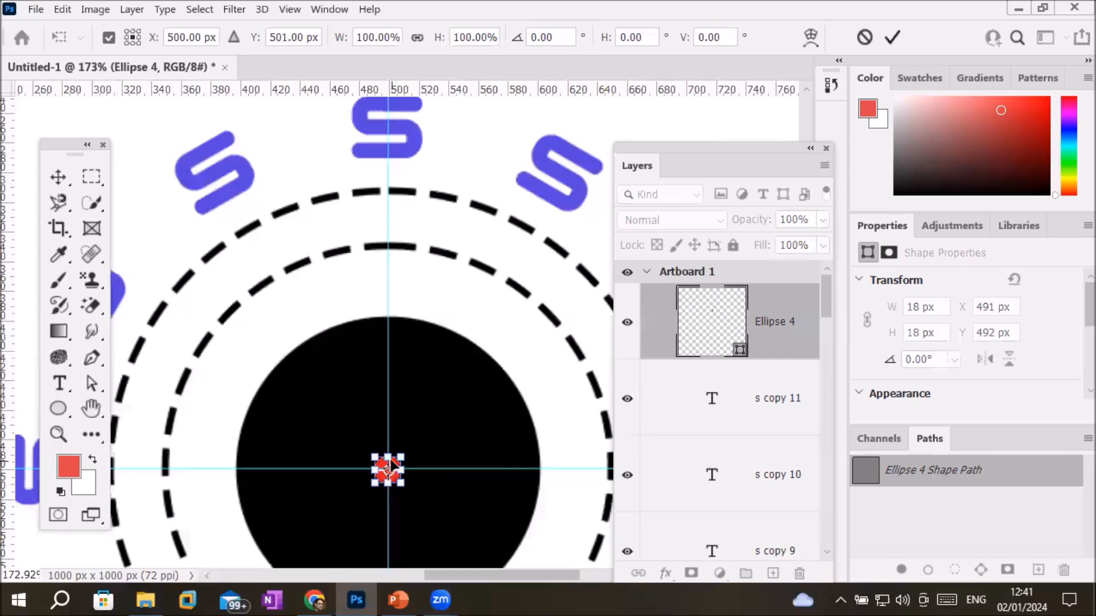
{"action": "left_click_drag", "start_coordinate": [395, 465], "coordinate": [392, 212]}
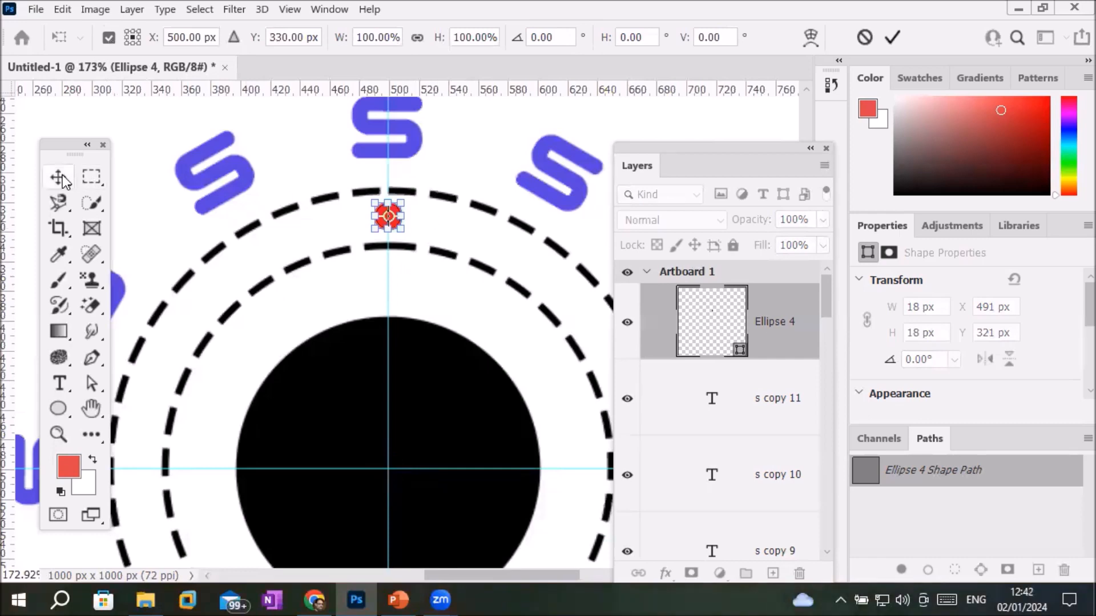
{"action": "left_click", "coordinate": [59, 176]}
{"action": "left_click", "coordinate": [421, 200]}
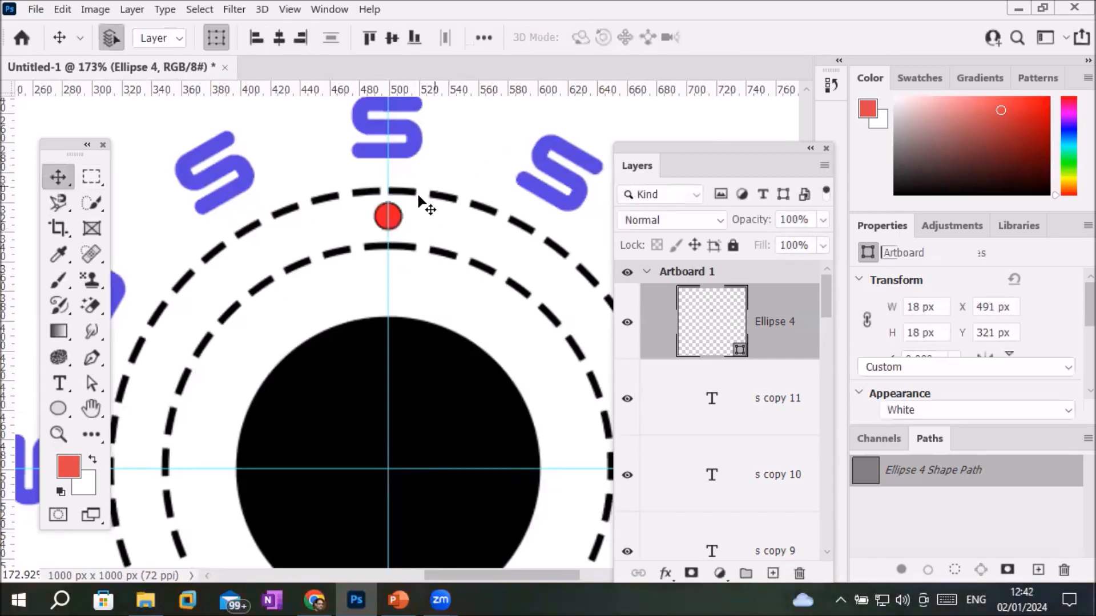
Step: Move the small red circle along the vertical guide to above the top letter s, at X 491 px and Y 189 px
{"action": "left_click", "coordinate": [398, 217]}
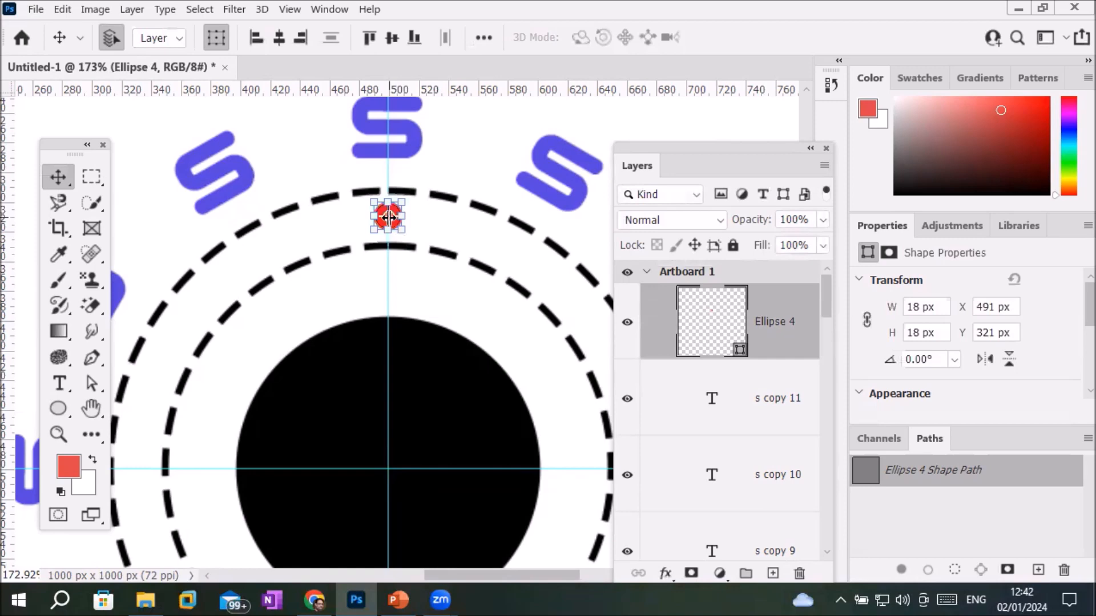
{"action": "mouse_move", "coordinate": [388, 218]}
{"action": "left_mouse_down"}
{"action": "mouse_move", "coordinate": [399, 251]}
{"action": "mouse_move", "coordinate": [384, 186]}
{"action": "mouse_move", "coordinate": [389, 200]}
{"action": "left_mouse_up"}
{"action": "scroll", "coordinate": [389, 396], "scroll_direction": "down", "scroll_amount": 5}
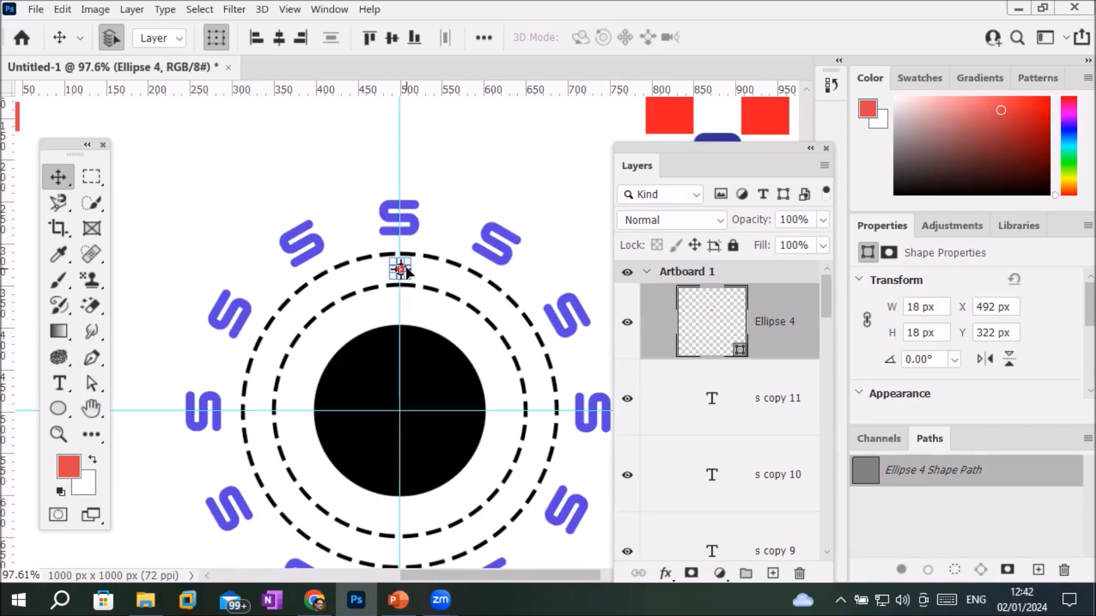
{"action": "scroll", "coordinate": [400, 269], "scroll_direction": "up", "scroll_amount": 2}
{"action": "left_click_drag", "start_coordinate": [400, 268], "coordinate": [407, 144]}
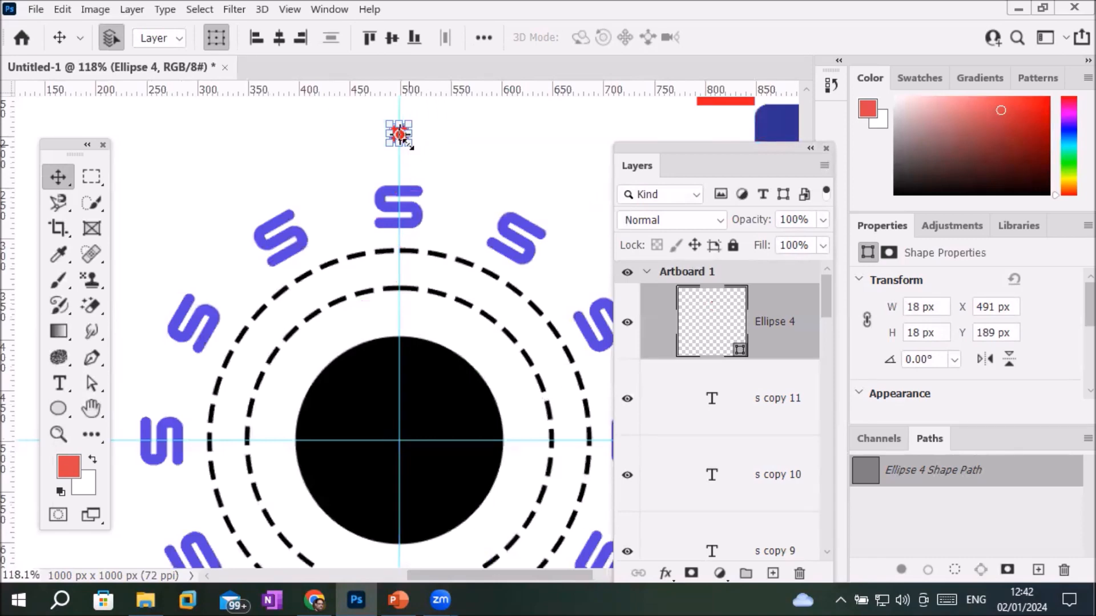
Step: Enlarge the red circle to about 67 by 63 px, center it on the vertical guide and place its transform center on the guides' intersection
{"action": "left_click_drag", "start_coordinate": [408, 145], "coordinate": [461, 193]}
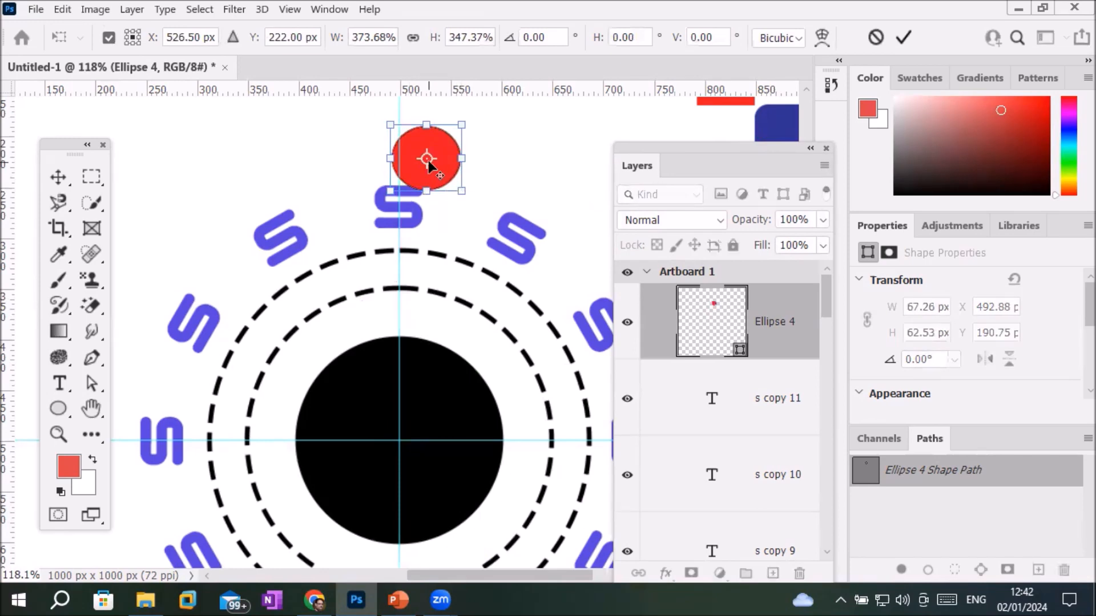
{"action": "left_click_drag", "start_coordinate": [435, 144], "coordinate": [400, 440]}
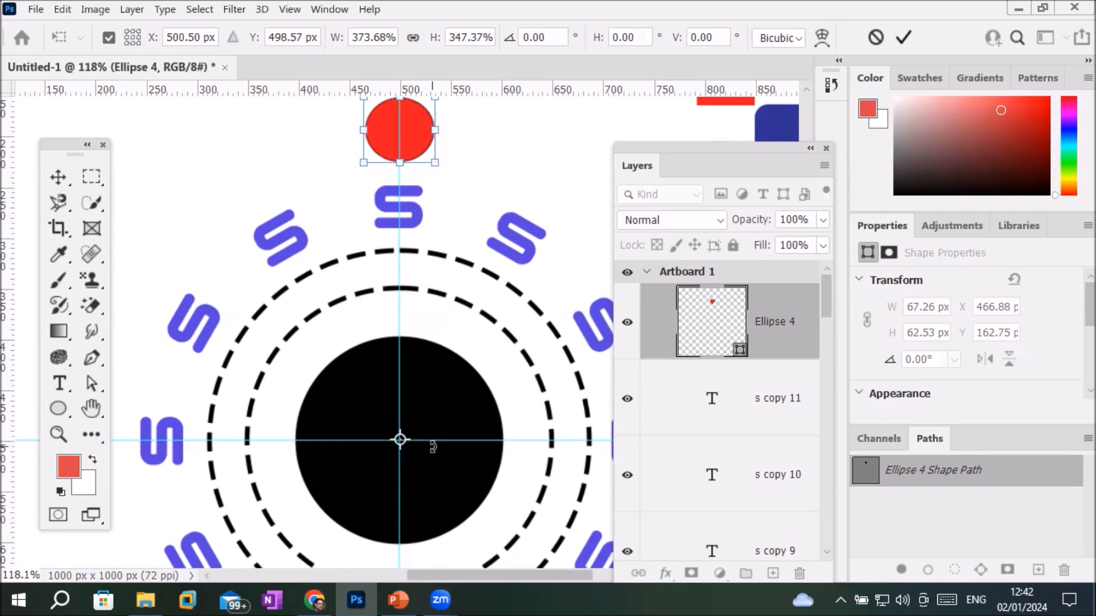
Step: Rotate the enlarged red circle 90° clockwise around the black circle's center and apply the transform
{"action": "scroll", "coordinate": [431, 446], "scroll_direction": "down", "scroll_amount": 2}
{"action": "scroll", "coordinate": [433, 447], "scroll_direction": "down", "scroll_amount": 2}
{"action": "scroll", "coordinate": [433, 446], "scroll_direction": "down", "scroll_amount": 1}
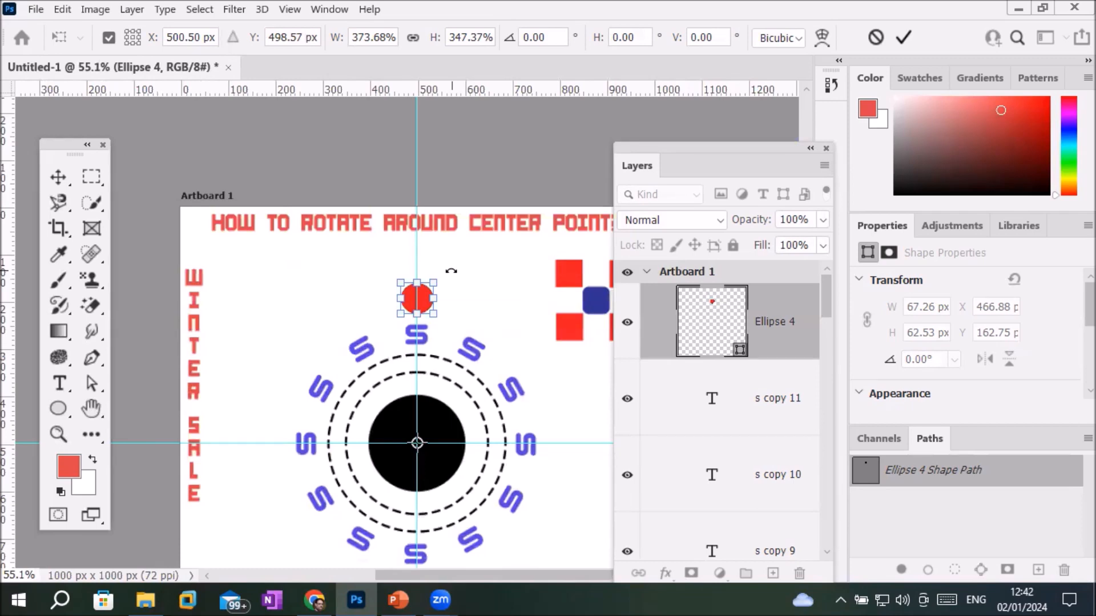
{"action": "left_click_drag", "start_coordinate": [452, 271], "coordinate": [487, 292]}
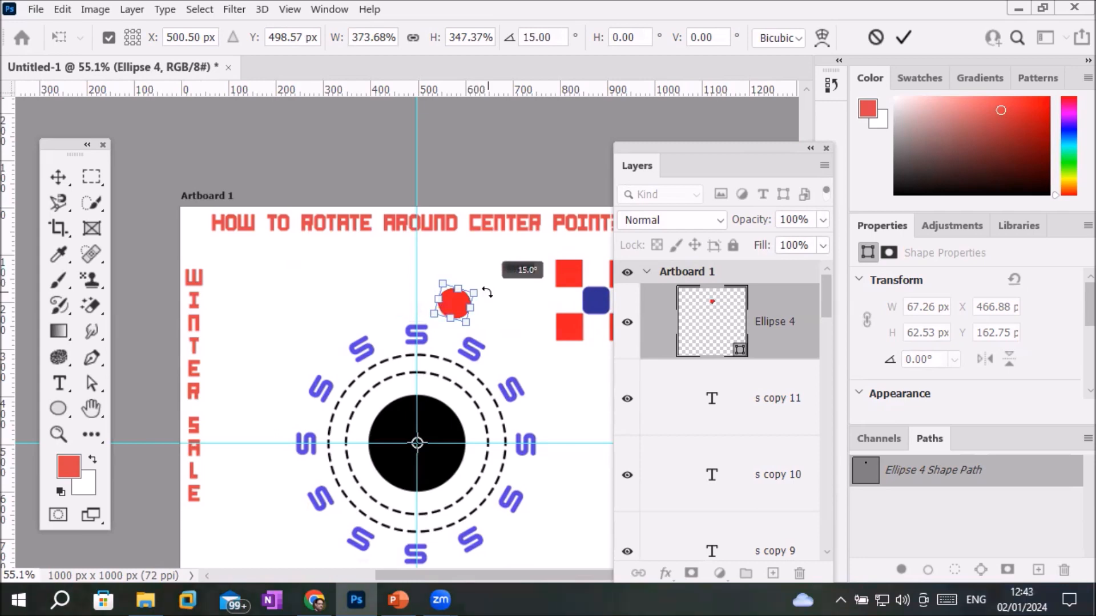
{"action": "left_click_drag", "start_coordinate": [486, 292], "coordinate": [589, 455]}
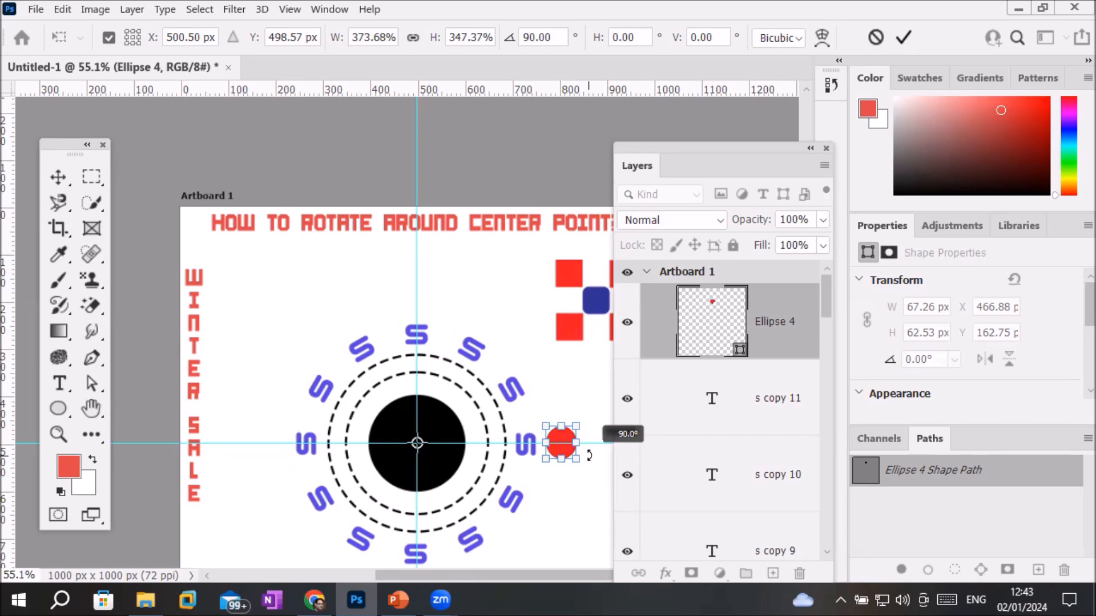
{"action": "left_click_drag", "start_coordinate": [589, 454], "coordinate": [589, 455]}
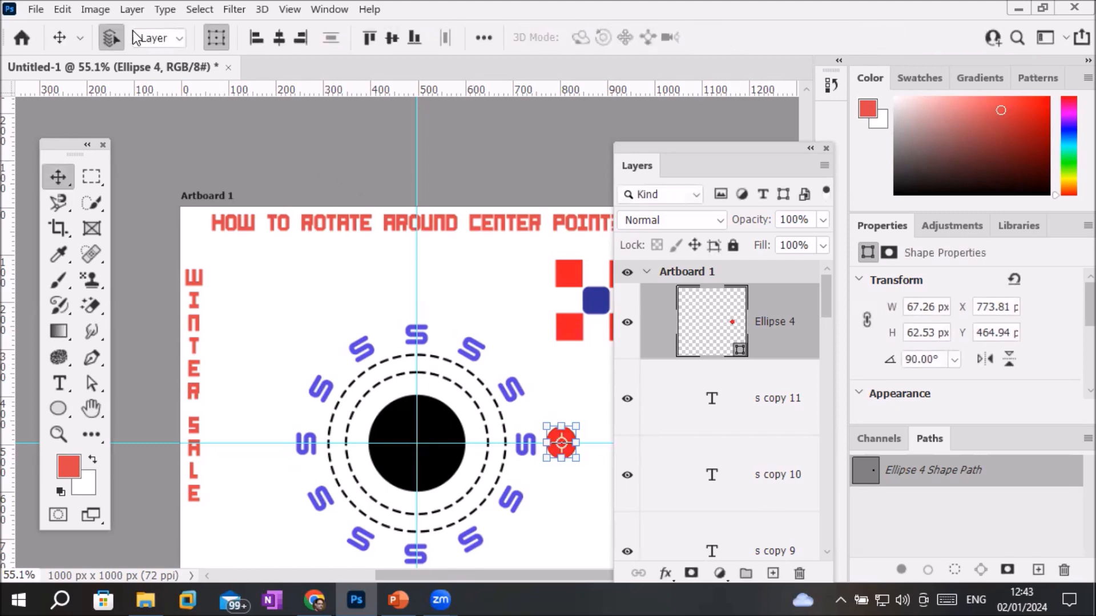
{"action": "left_click", "coordinate": [63, 9]}
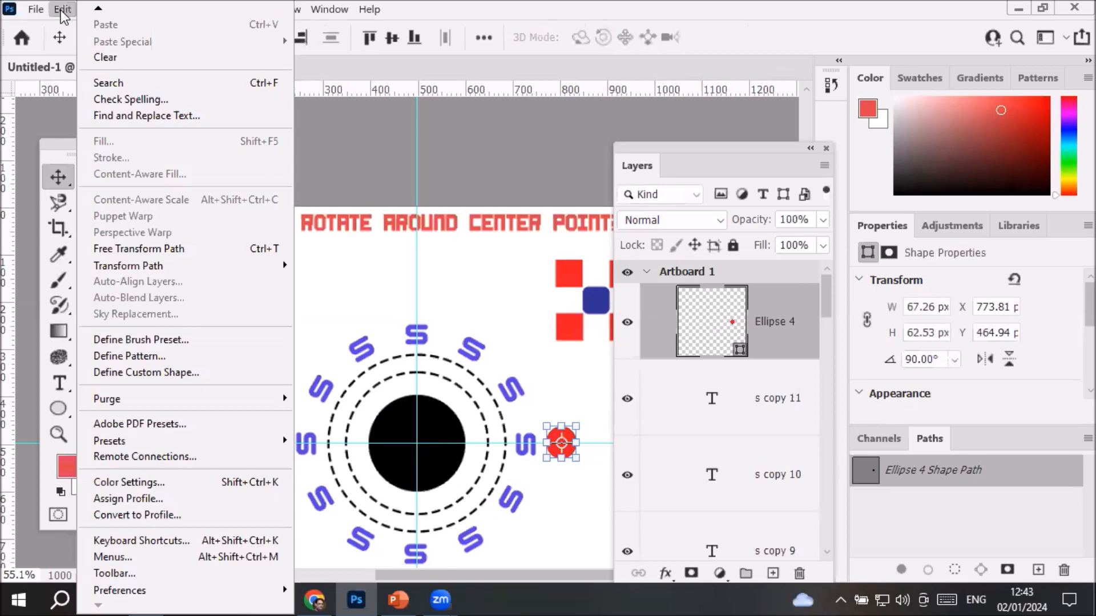
{"action": "mouse_move", "coordinate": [186, 266]}
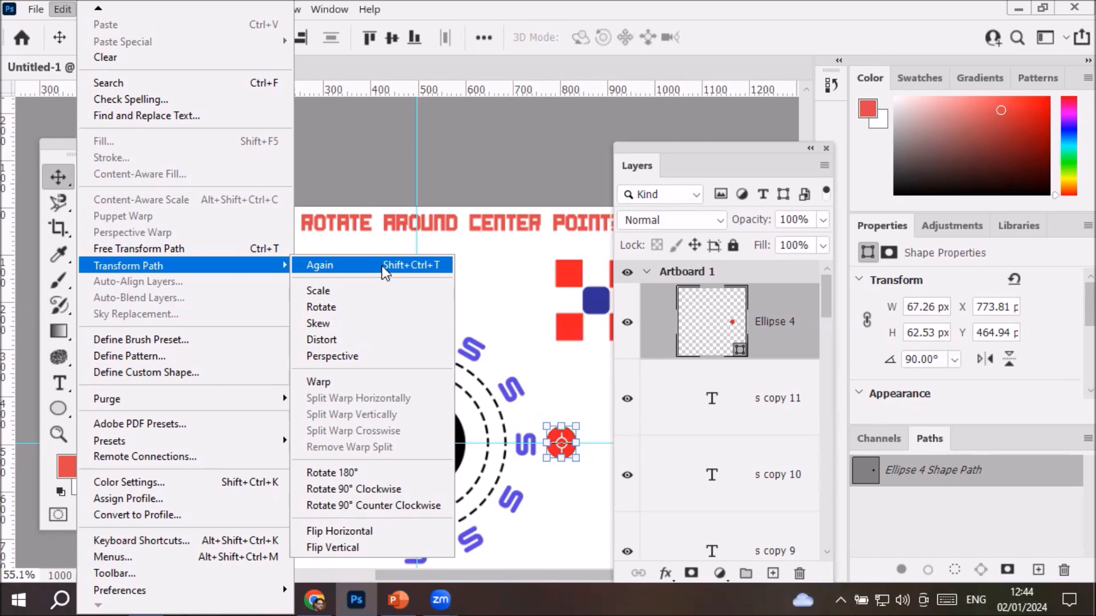
{"action": "left_click", "coordinate": [487, 149]}
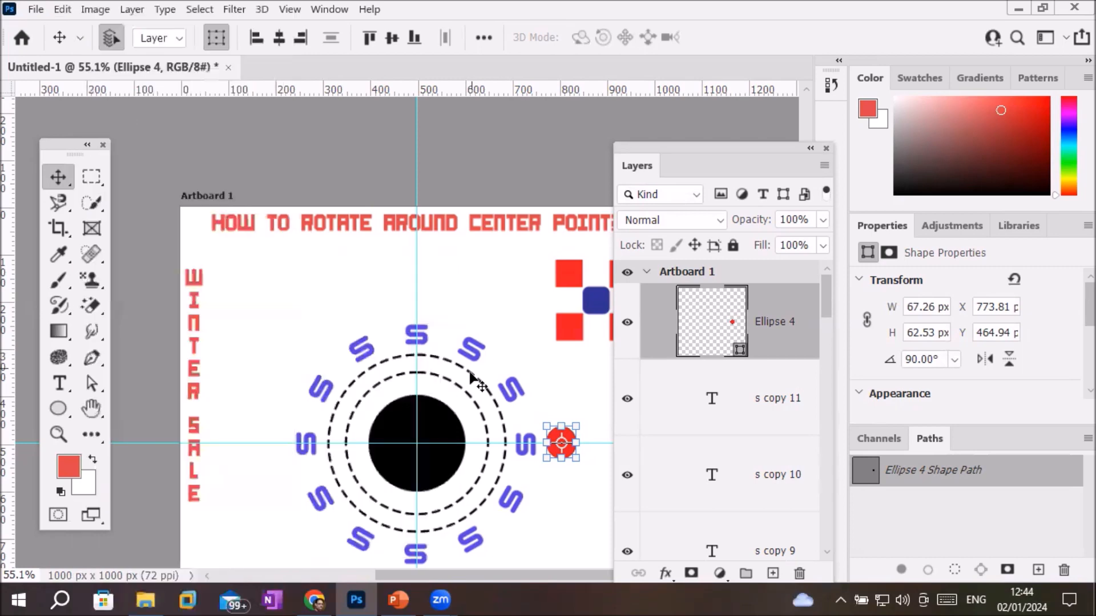
{"action": "scroll", "coordinate": [508, 422], "scroll_direction": "down", "scroll_amount": 1}
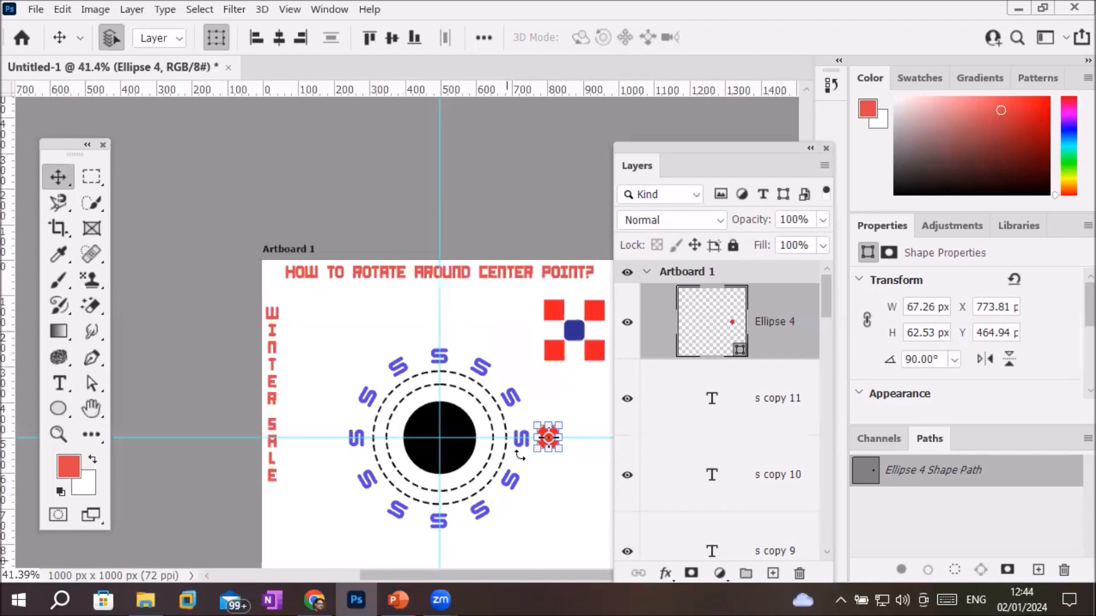
{"action": "left_click", "coordinate": [62, 9]}
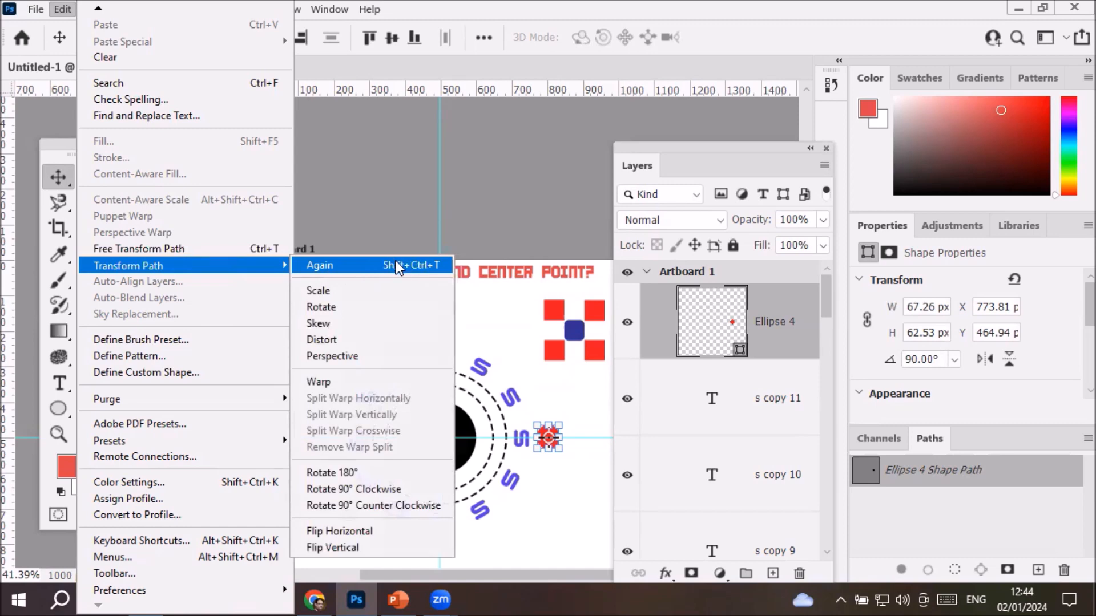
{"action": "left_click", "coordinate": [553, 440]}
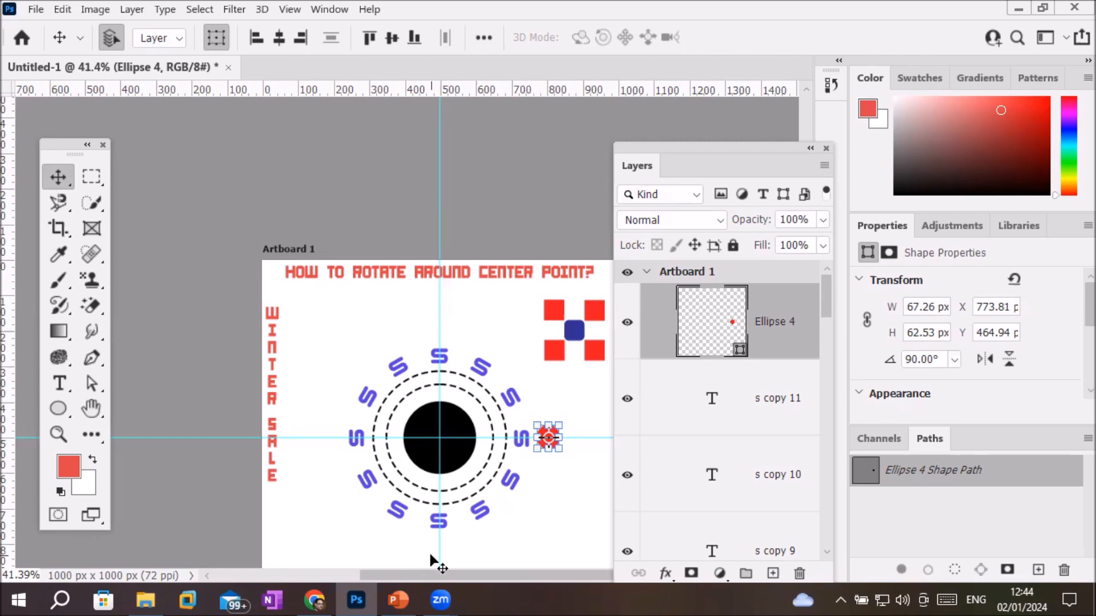
Step: Try to duplicate the red circle around the center by repeating the last transform on a copy three times
{"action": "key", "text": "ctrl"}
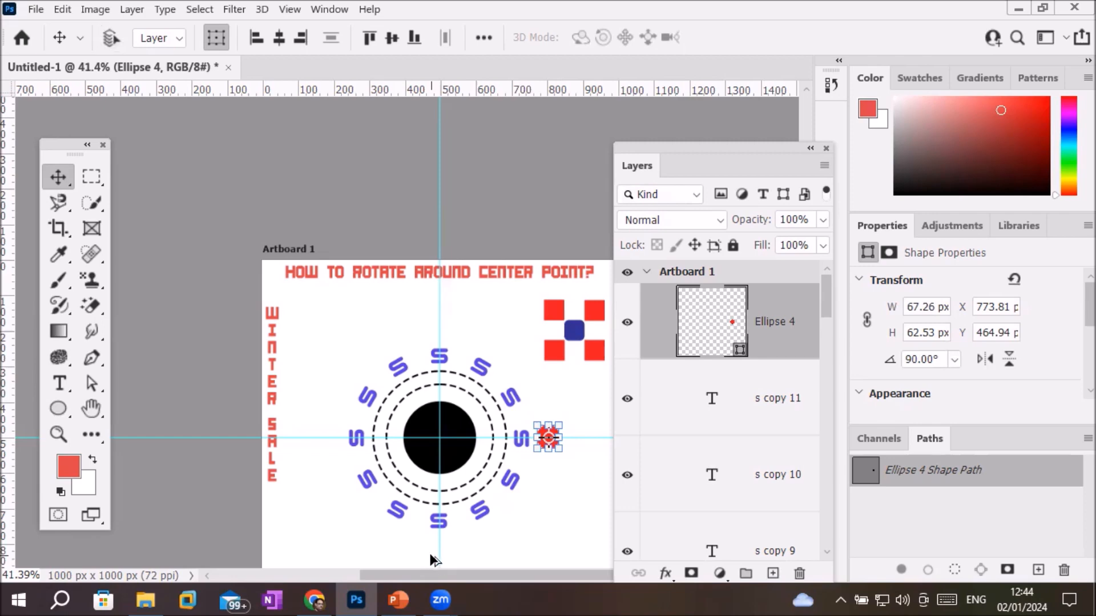
{"action": "key", "text": "ctrl+alt+shift+t"}
{"action": "key", "text": "ctrl+alt+shift+t"}
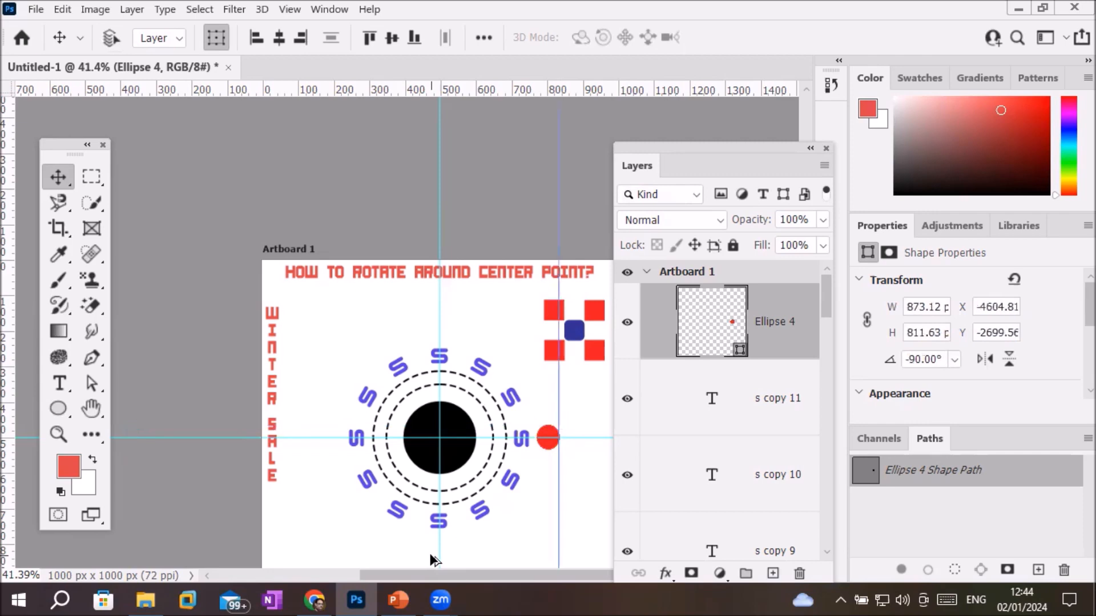
{"action": "key", "text": "ctrl+alt+shift+t"}
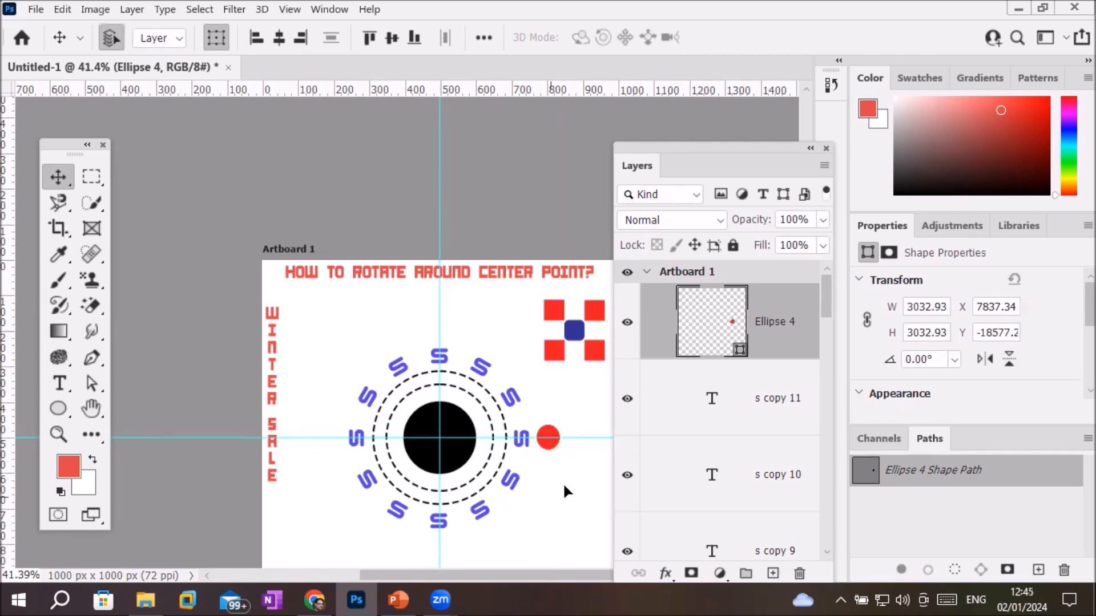
{"action": "scroll", "coordinate": [571, 499], "scroll_direction": "down", "scroll_amount": 2}
{"action": "scroll", "coordinate": [575, 523], "scroll_direction": "down", "scroll_amount": 1}
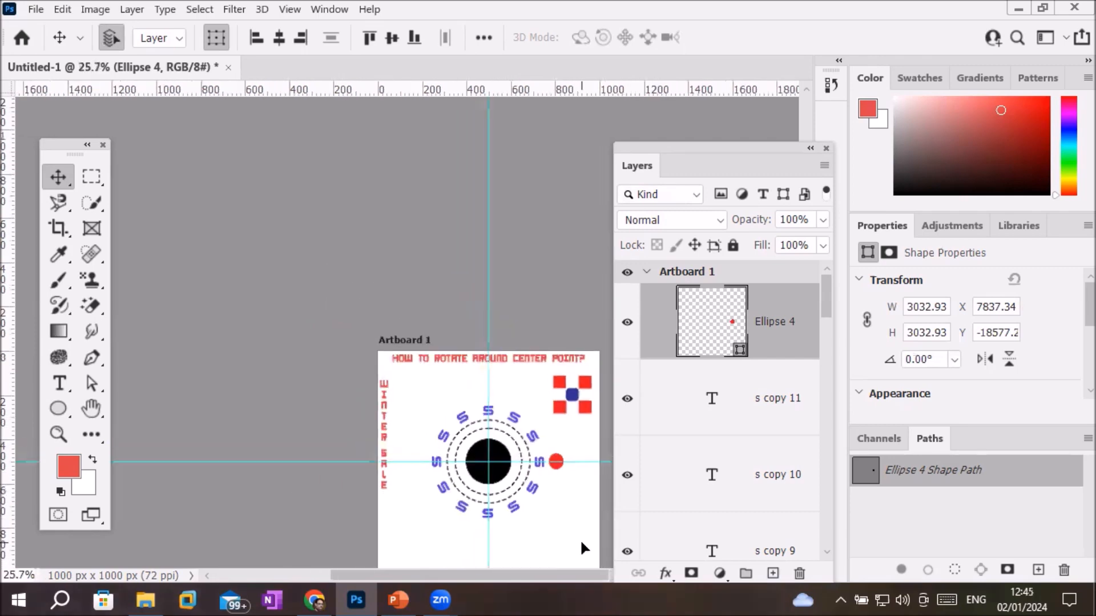
{"action": "left_click_drag", "start_coordinate": [578, 539], "coordinate": [484, 371]}
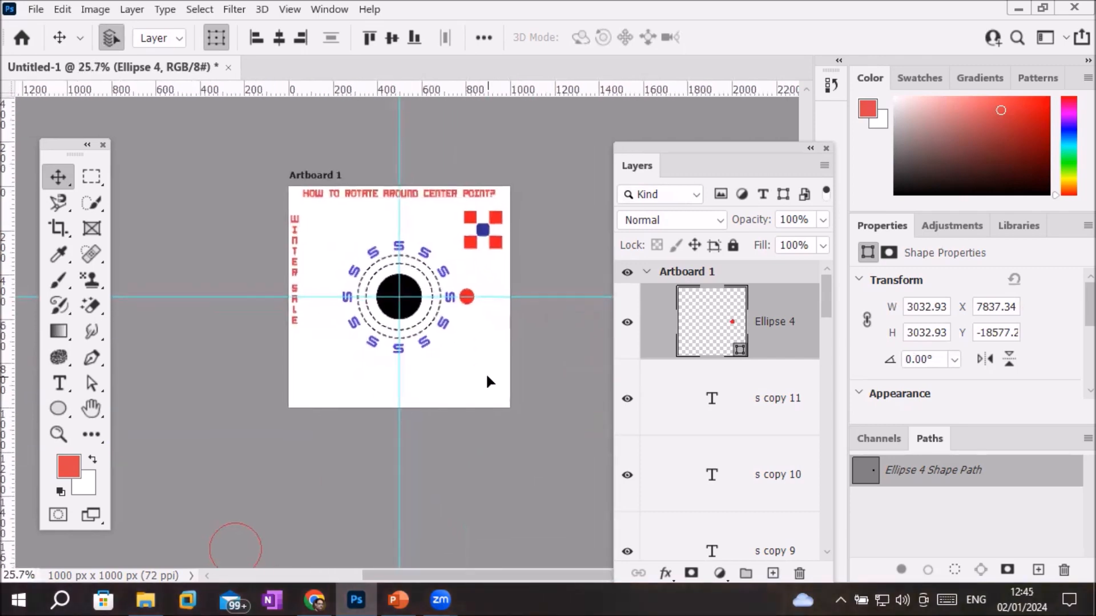
Step: Undo the repeated transforms, the rotation and the enlargement of the red circle above the top letter s
{"action": "key", "text": "ctrl+z"}
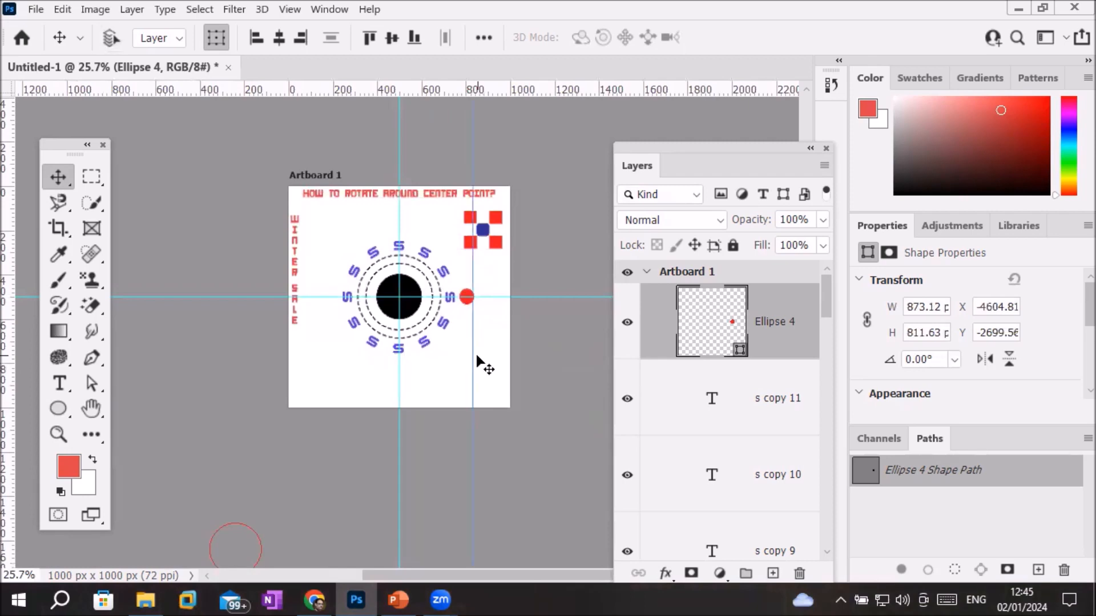
{"action": "key", "text": "ctrl+z"}
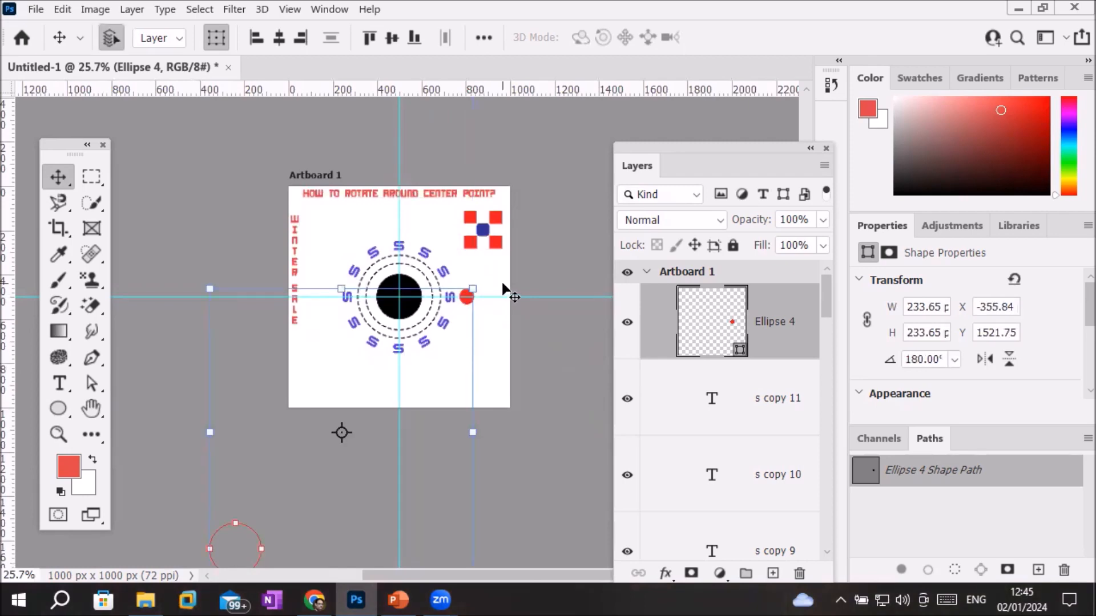
{"action": "key", "text": "ctrl+z"}
{"action": "key", "text": "ctrl+z"}
{"action": "key", "text": "ctrl+z"}
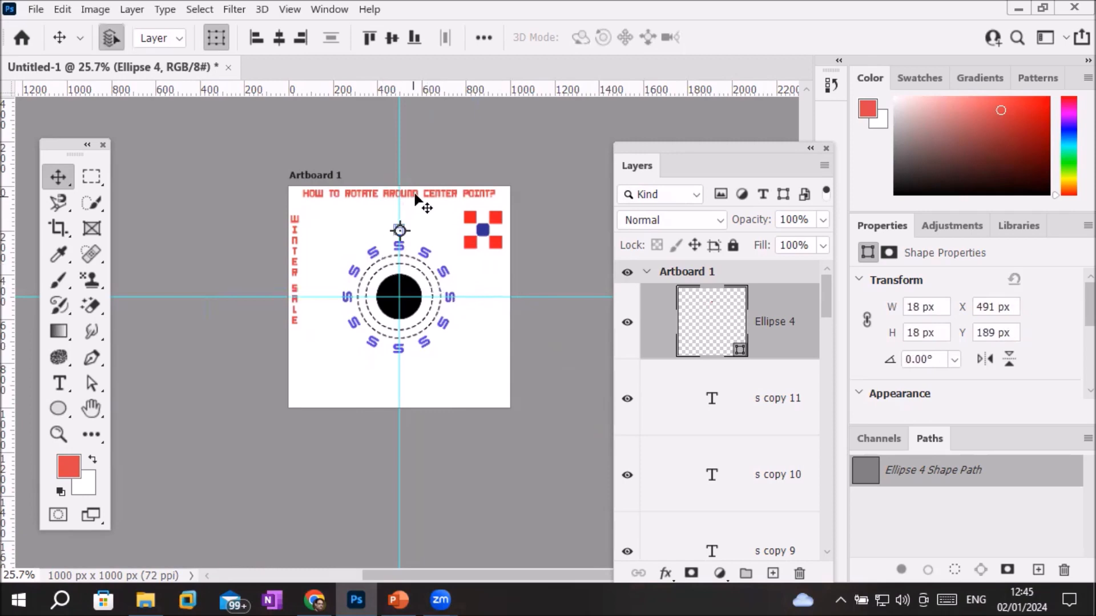
Step: Select the small red circle on the vertical guide above the top letter s
{"action": "scroll", "coordinate": [416, 208], "scroll_direction": "up", "scroll_amount": 3}
{"action": "scroll", "coordinate": [387, 245], "scroll_direction": "up", "scroll_amount": 1}
{"action": "left_click", "coordinate": [342, 242]}
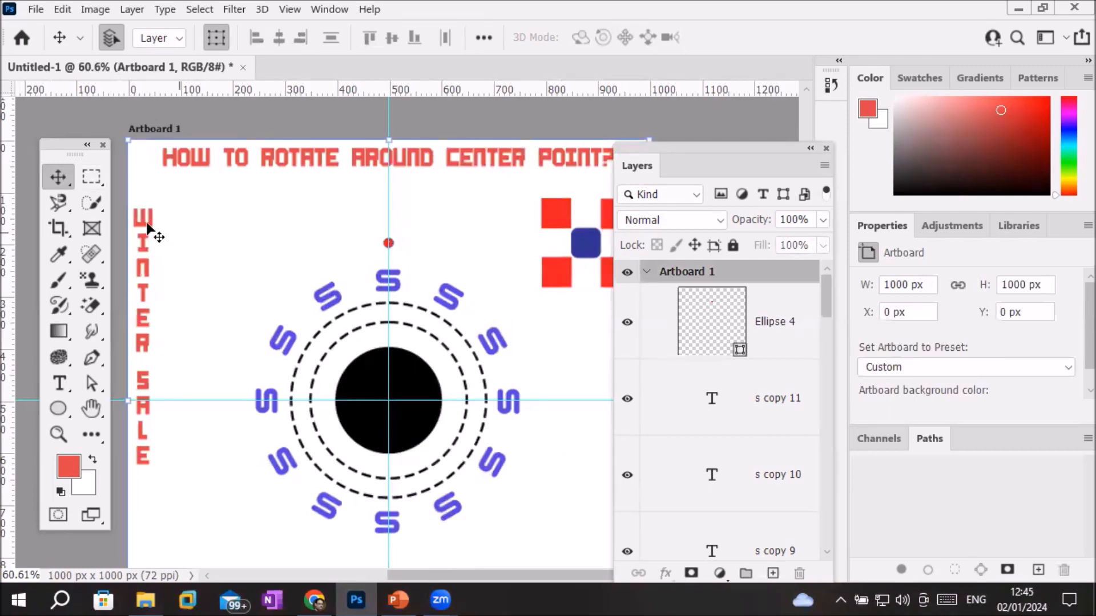
{"action": "scroll", "coordinate": [387, 255], "scroll_direction": "up", "scroll_amount": 4}
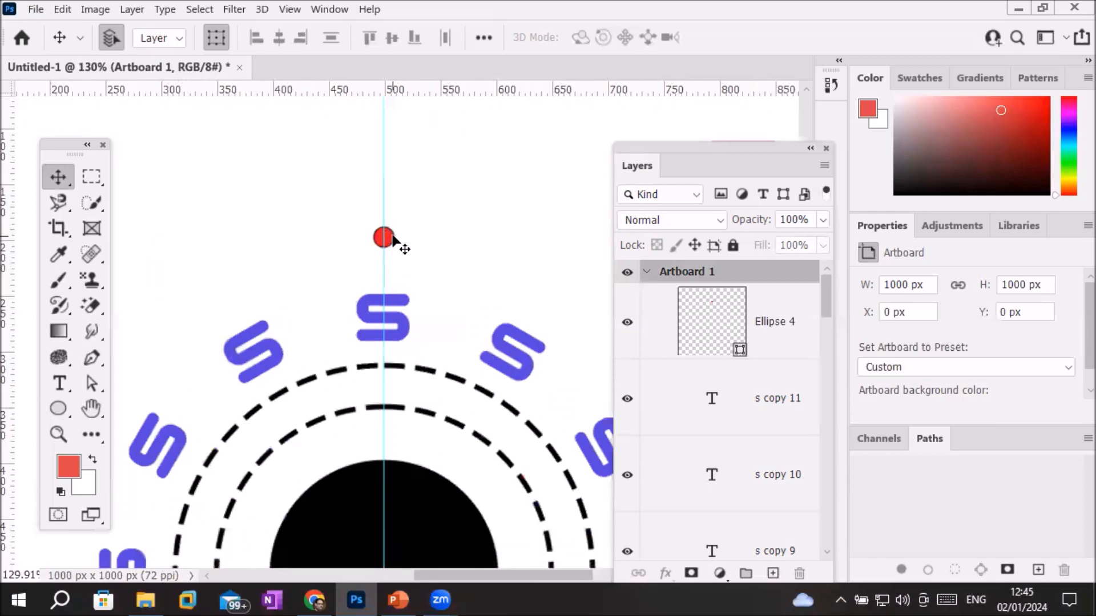
{"action": "left_click", "coordinate": [390, 240]}
{"action": "scroll", "coordinate": [420, 288], "scroll_direction": "down", "scroll_amount": 4}
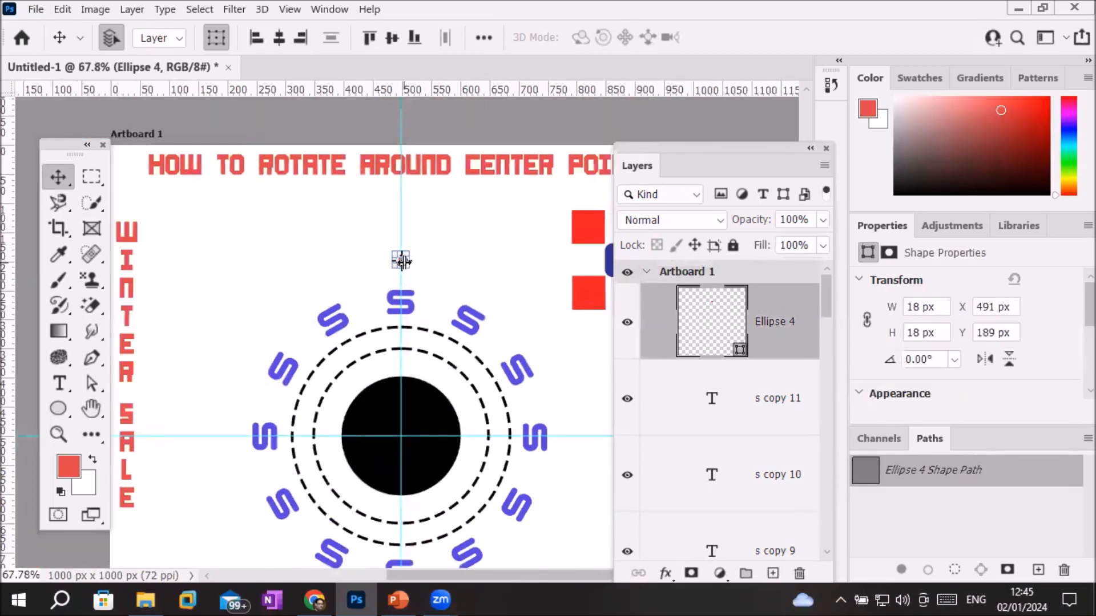
{"action": "scroll", "coordinate": [404, 261], "scroll_direction": "up", "scroll_amount": 1}
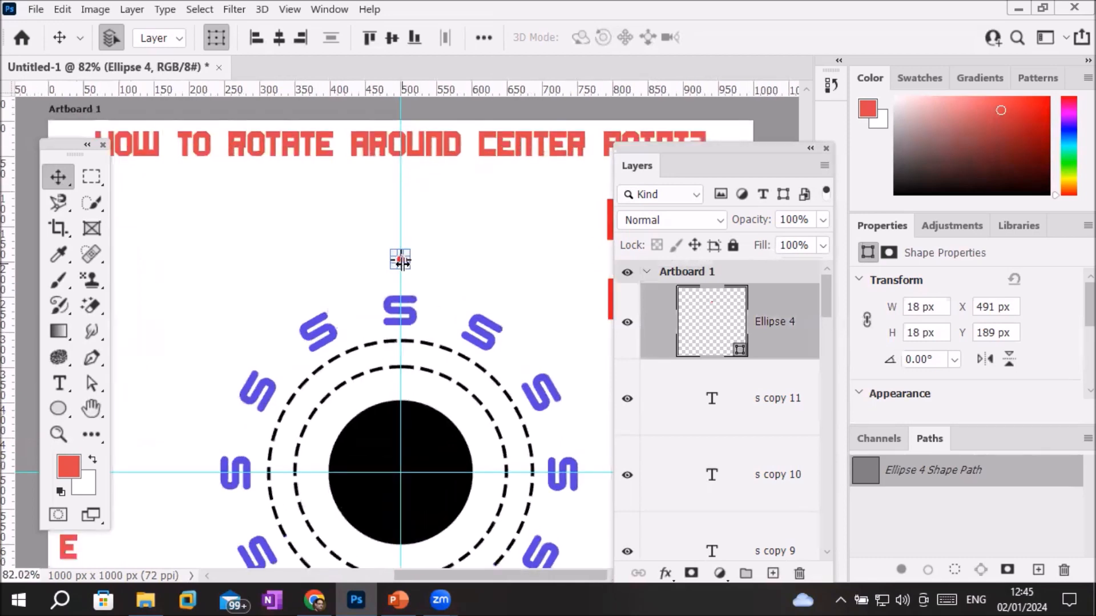
Step: Hide the guides crossing the artboard
{"action": "scroll", "coordinate": [404, 261], "scroll_direction": "up", "scroll_amount": 2}
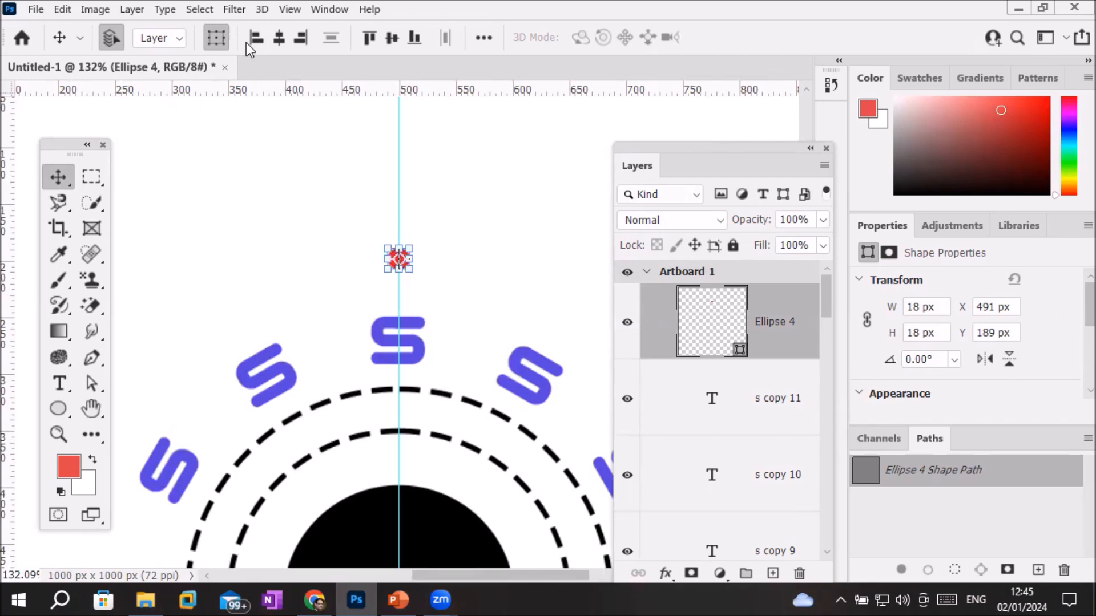
{"action": "left_click", "coordinate": [290, 10]}
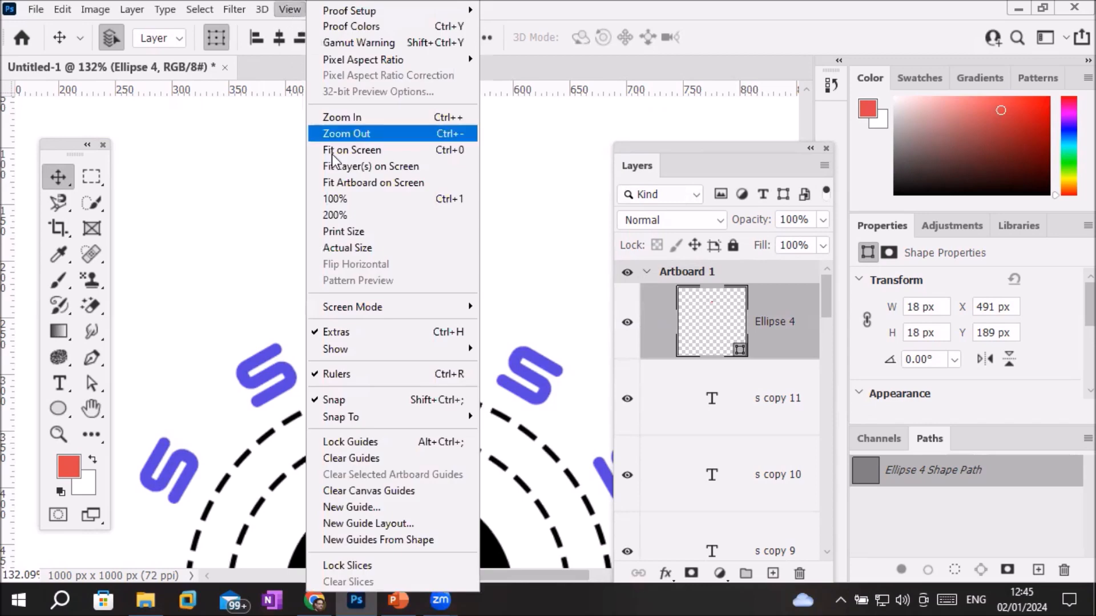
{"action": "mouse_move", "coordinate": [397, 348]}
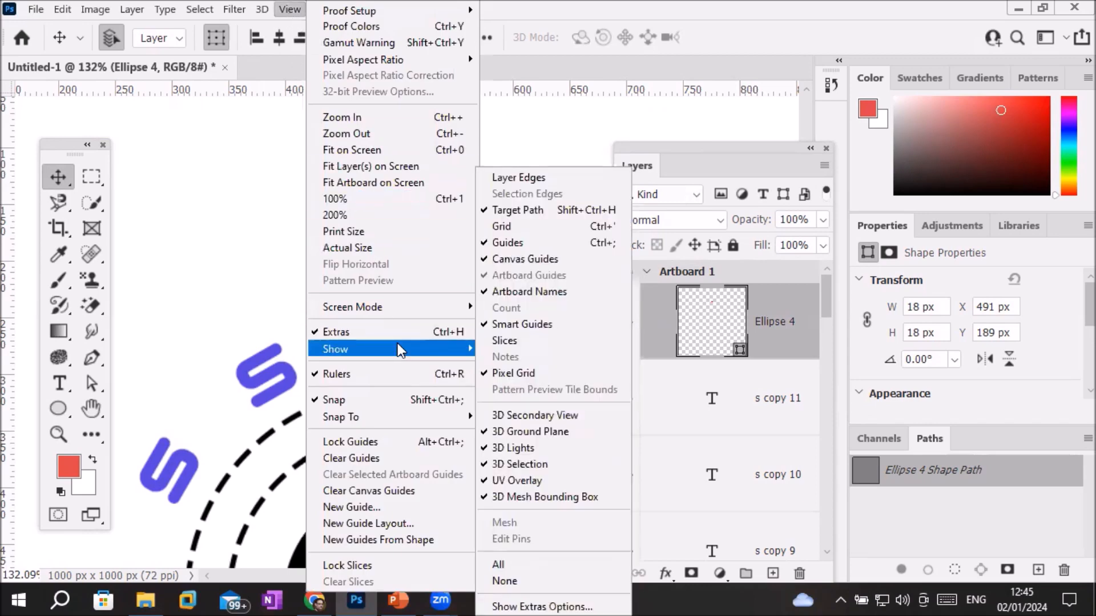
{"action": "left_click", "coordinate": [522, 241]}
Step: Try to shift the small red circle's reference point, moving the circle to X 495 px, Y 195 px
{"action": "scroll", "coordinate": [509, 305], "scroll_direction": "down", "scroll_amount": 4}
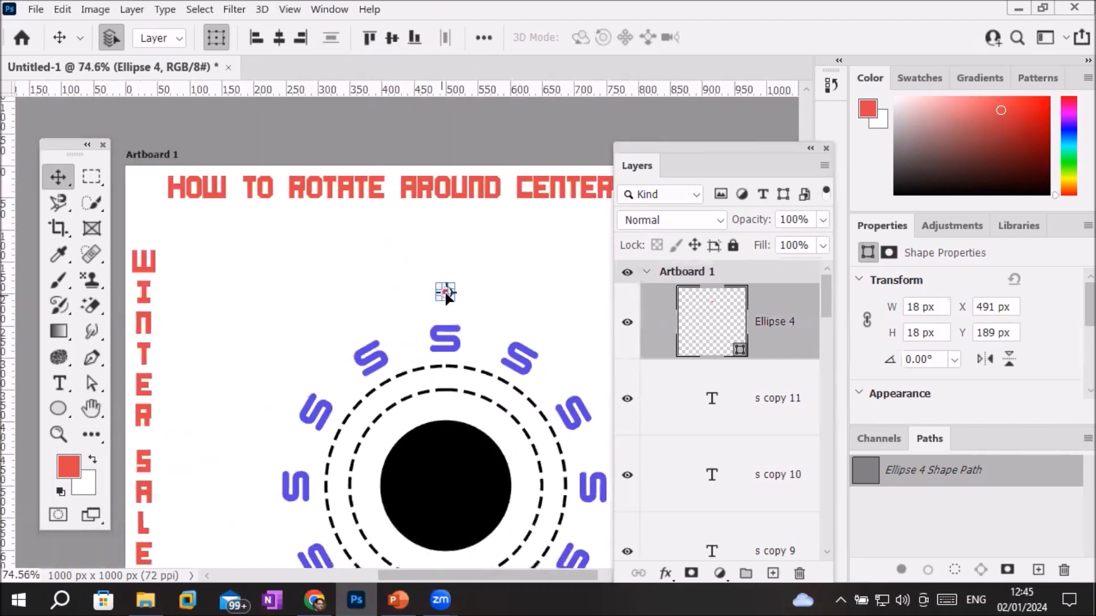
{"action": "mouse_move", "coordinate": [445, 294]}
{"action": "left_mouse_down"}
{"action": "mouse_move", "coordinate": [454, 311]}
{"action": "mouse_move", "coordinate": [448, 294]}
{"action": "left_mouse_up"}
{"action": "scroll", "coordinate": [447, 293], "scroll_direction": "up", "scroll_amount": 5}
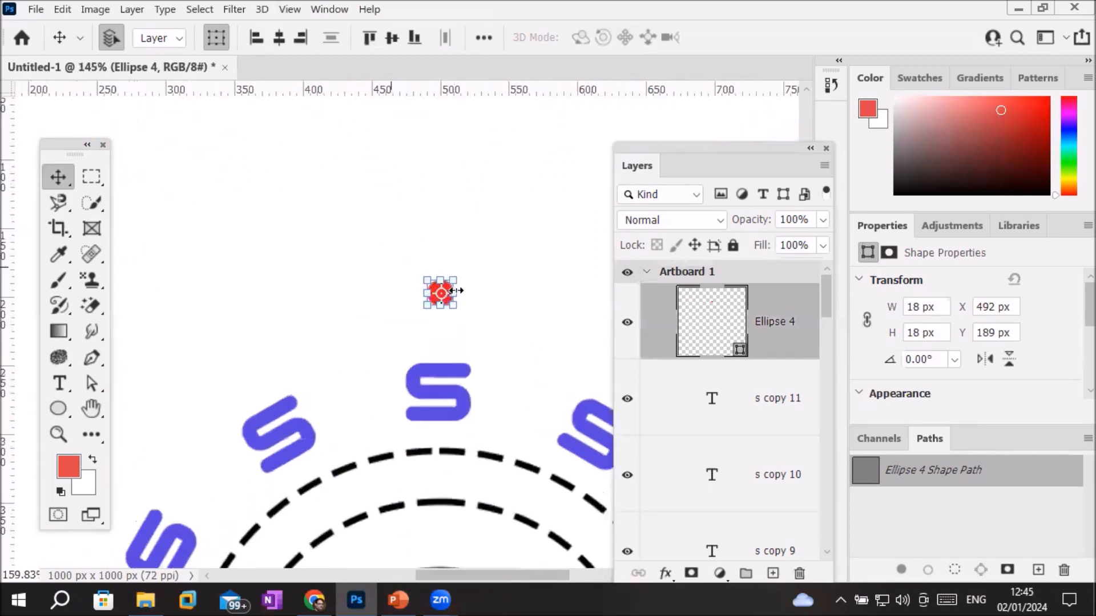
{"action": "scroll", "coordinate": [458, 290], "scroll_direction": "up", "scroll_amount": 3}
{"action": "left_click_drag", "start_coordinate": [403, 298], "coordinate": [413, 324]}
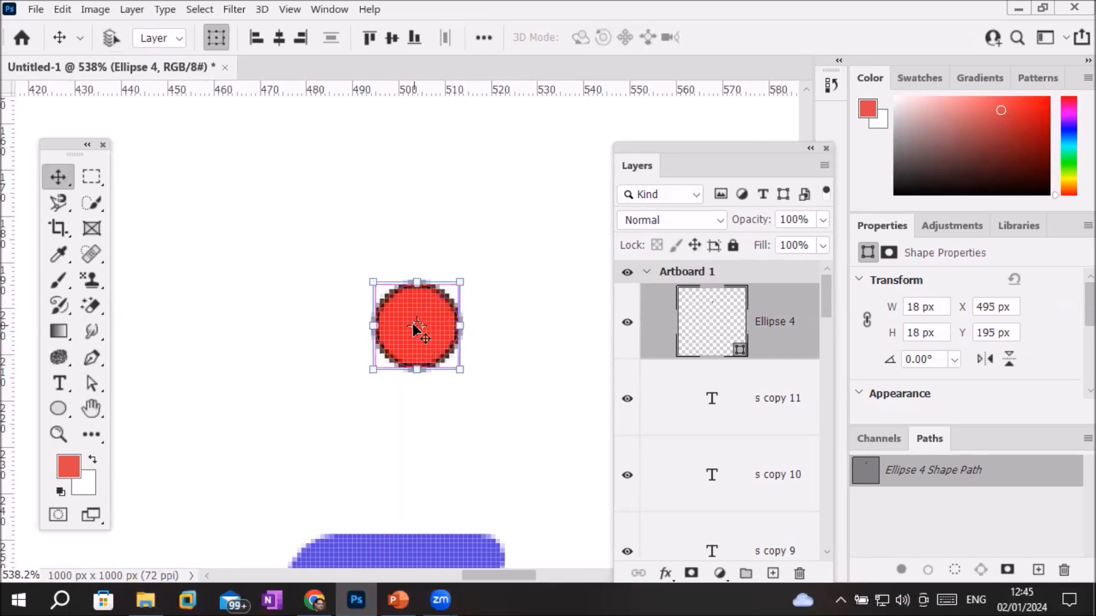
Step: Try to shift the red circle's reference point with Free Transform, moving the circle to X 494 px, Y 171 px
{"action": "key", "text": "ctrl+t"}
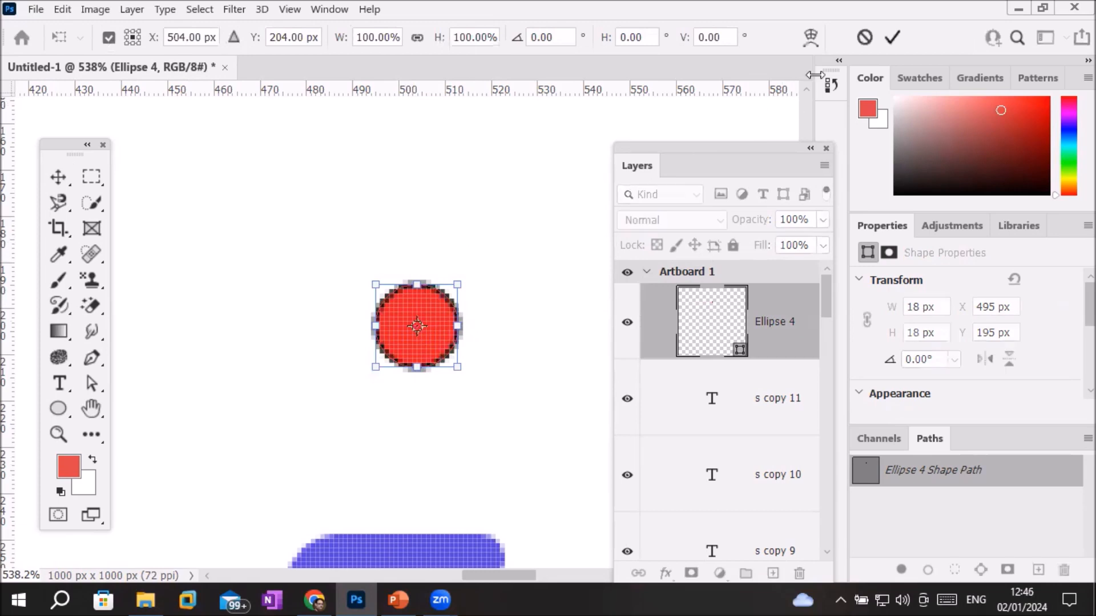
{"action": "left_click", "coordinate": [895, 38]}
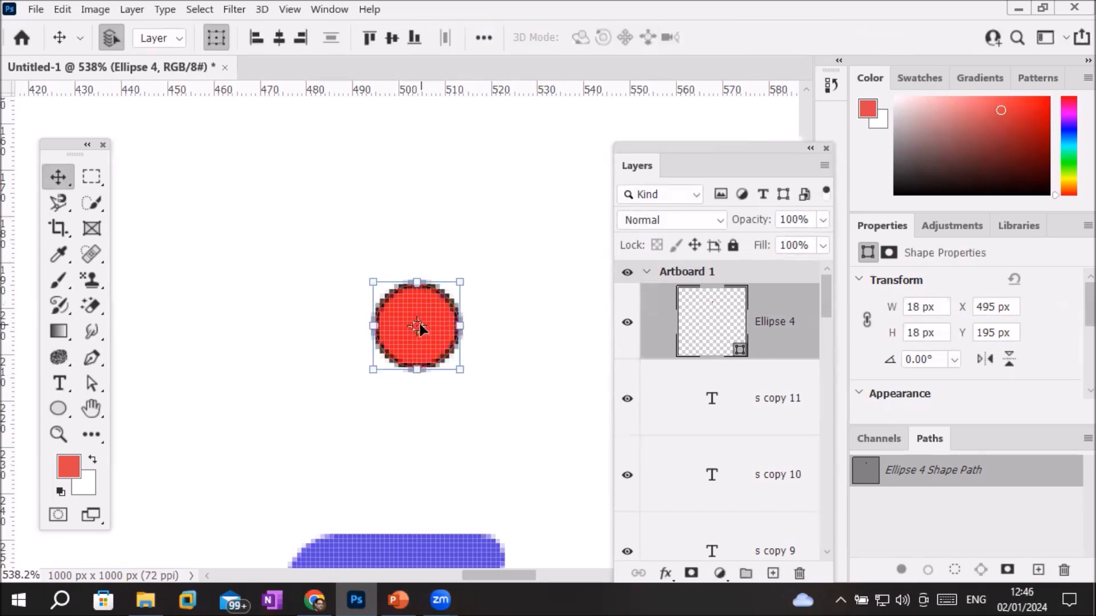
{"action": "left_click_drag", "start_coordinate": [419, 326], "coordinate": [419, 344]}
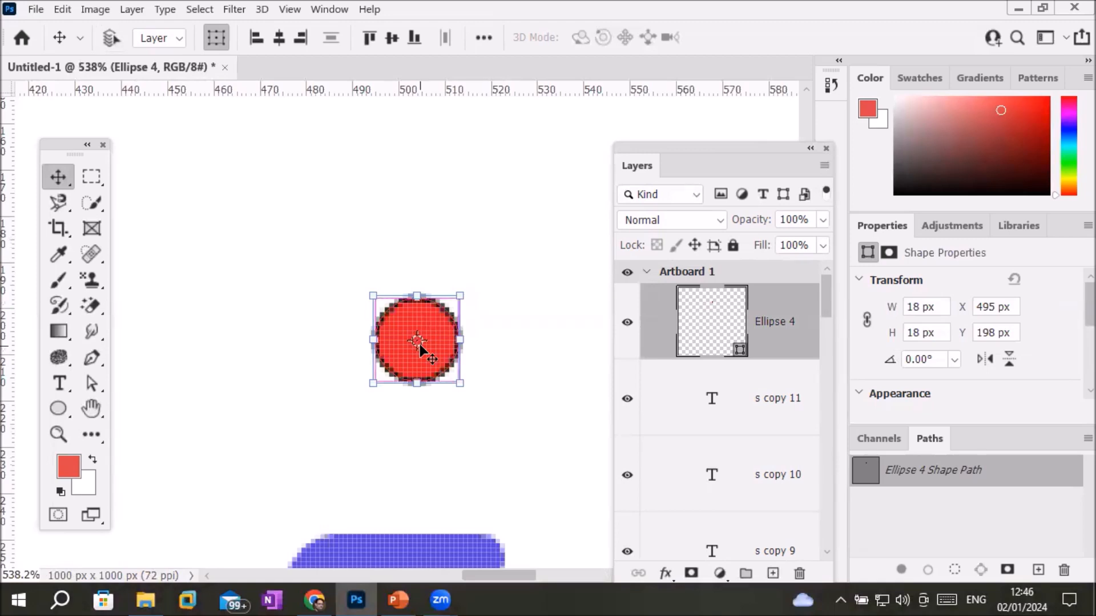
{"action": "key", "text": "ctrl+t"}
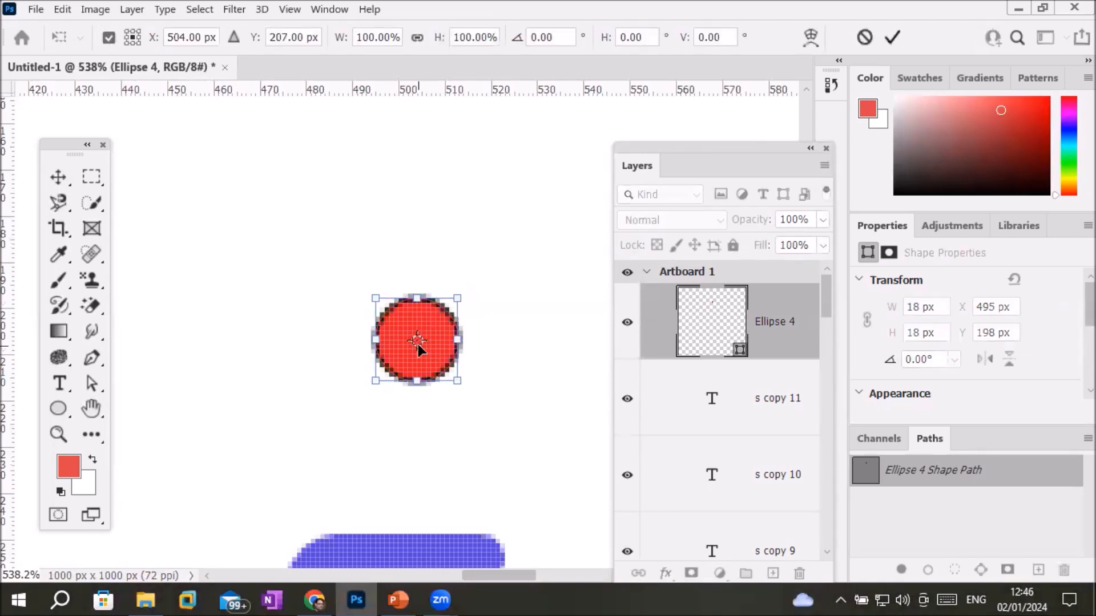
{"action": "left_click_drag", "start_coordinate": [417, 345], "coordinate": [411, 225]}
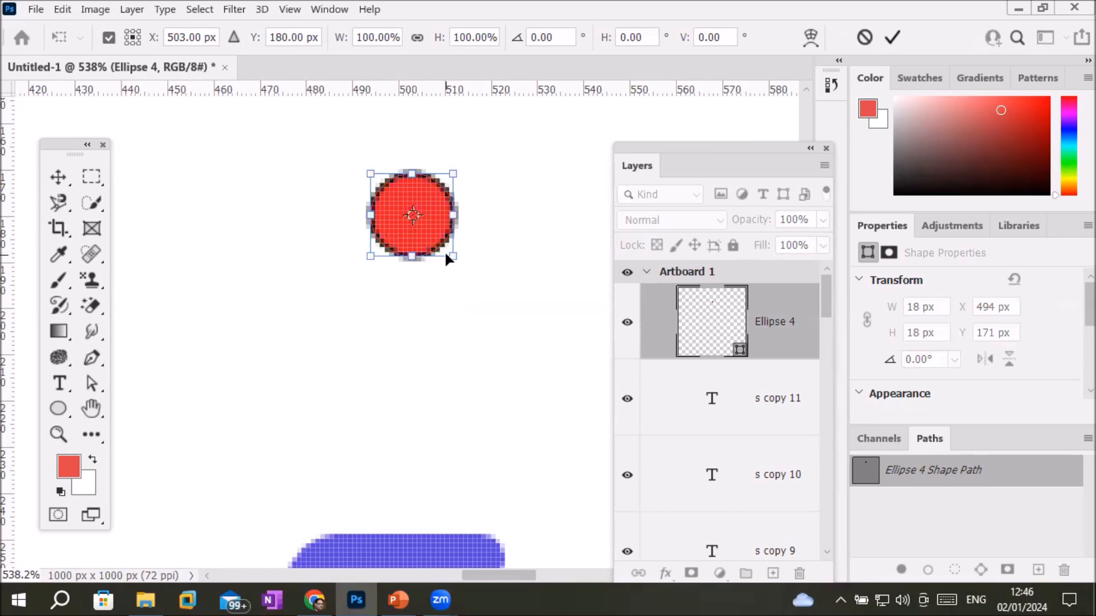
{"action": "left_click", "coordinate": [888, 43]}
Step: Delete the small red circle above the ring of S letters
{"action": "left_click", "coordinate": [370, 279]}
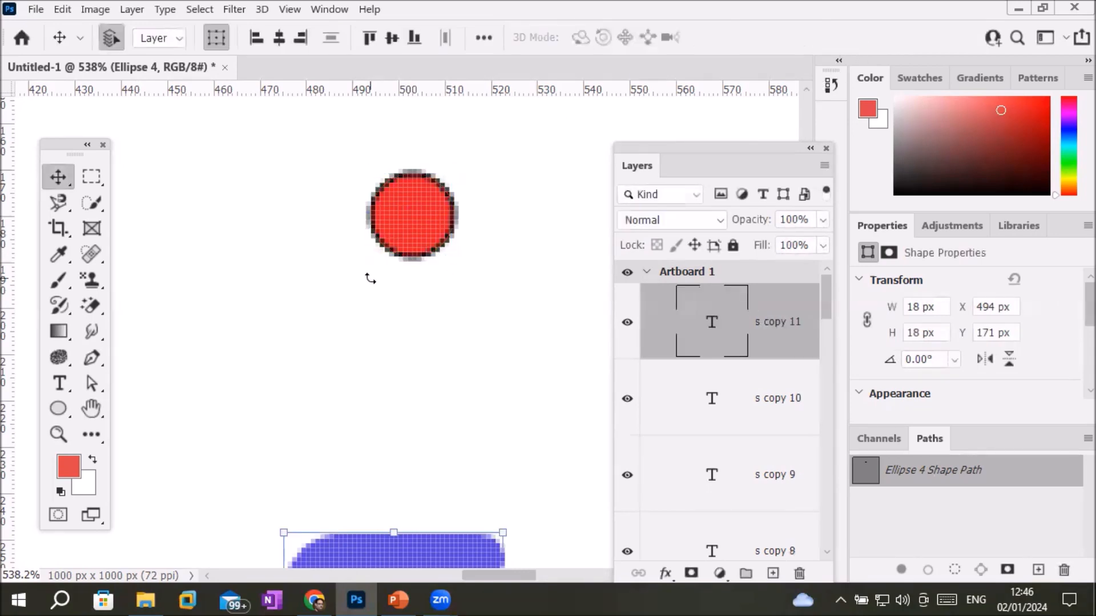
{"action": "scroll", "coordinate": [411, 342], "scroll_direction": "down", "scroll_amount": 10}
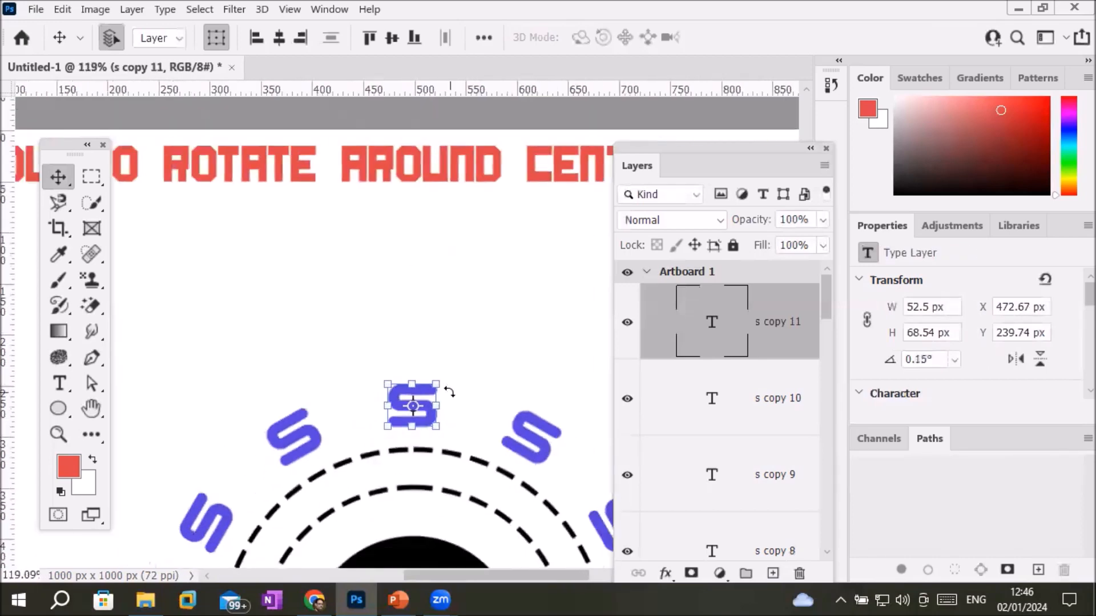
{"action": "scroll", "coordinate": [449, 392], "scroll_direction": "down", "scroll_amount": 4}
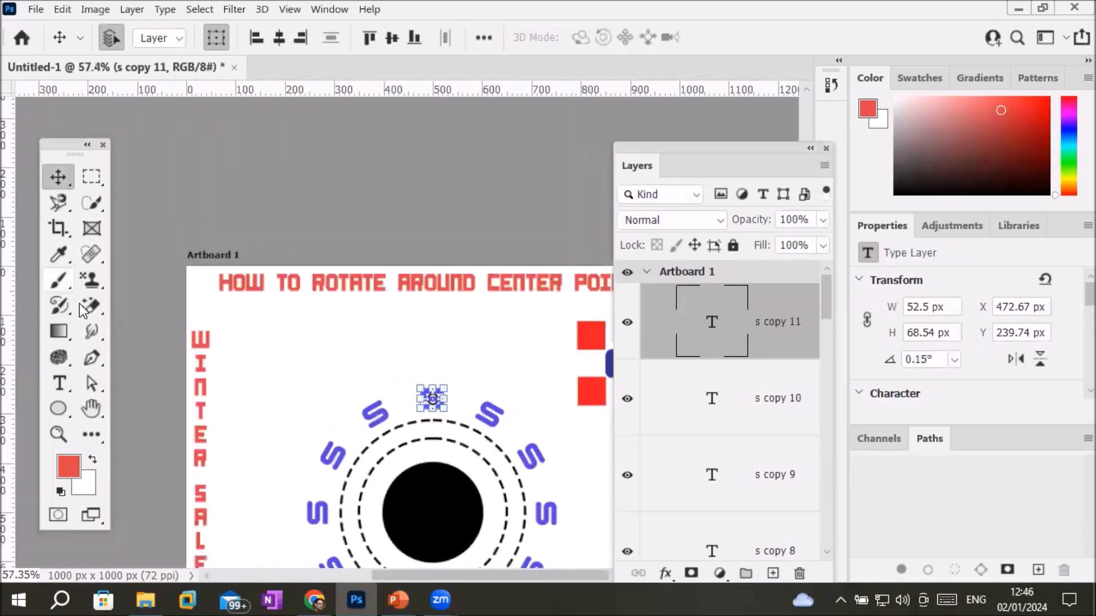
Step: Draw a triangle about 99 by 98 px above the uppermost S with the Triangle tool
{"action": "left_click", "coordinate": [59, 410]}
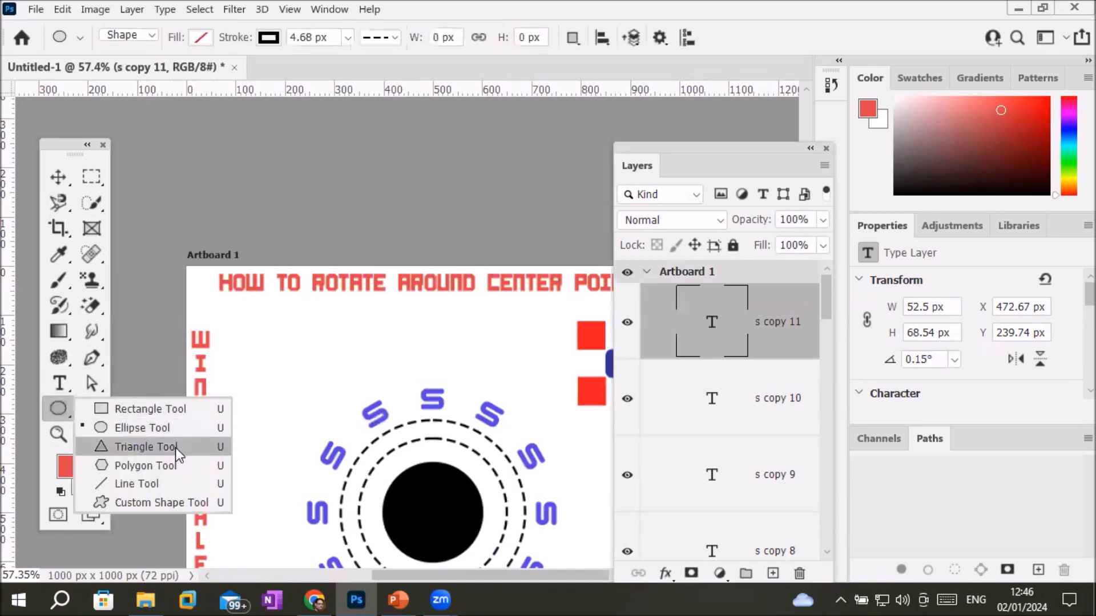
{"action": "left_click", "coordinate": [174, 447]}
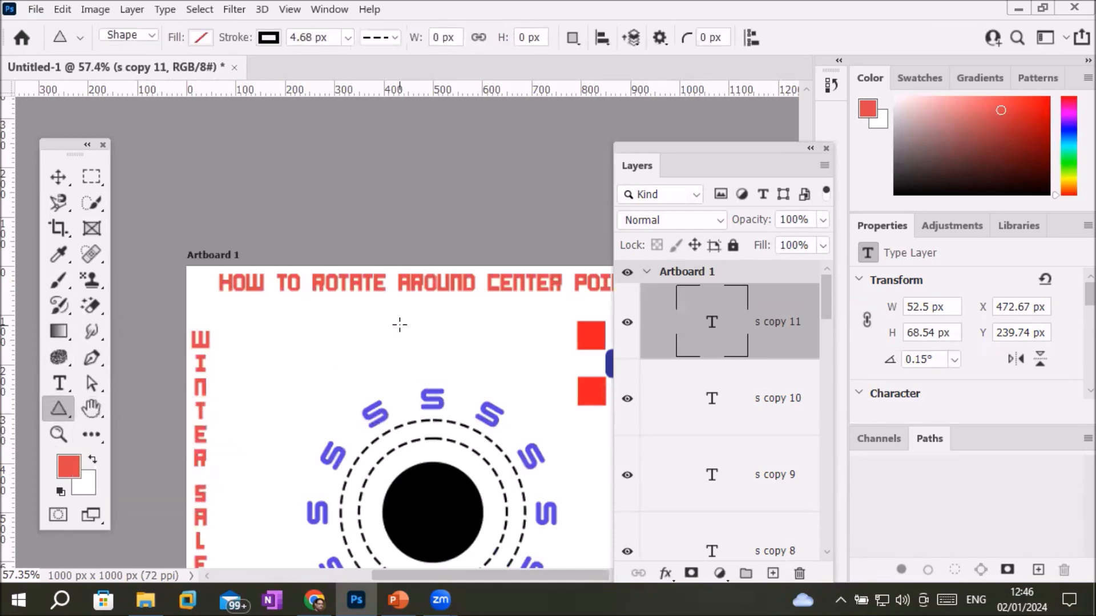
{"action": "left_click_drag", "start_coordinate": [408, 329], "coordinate": [457, 378]}
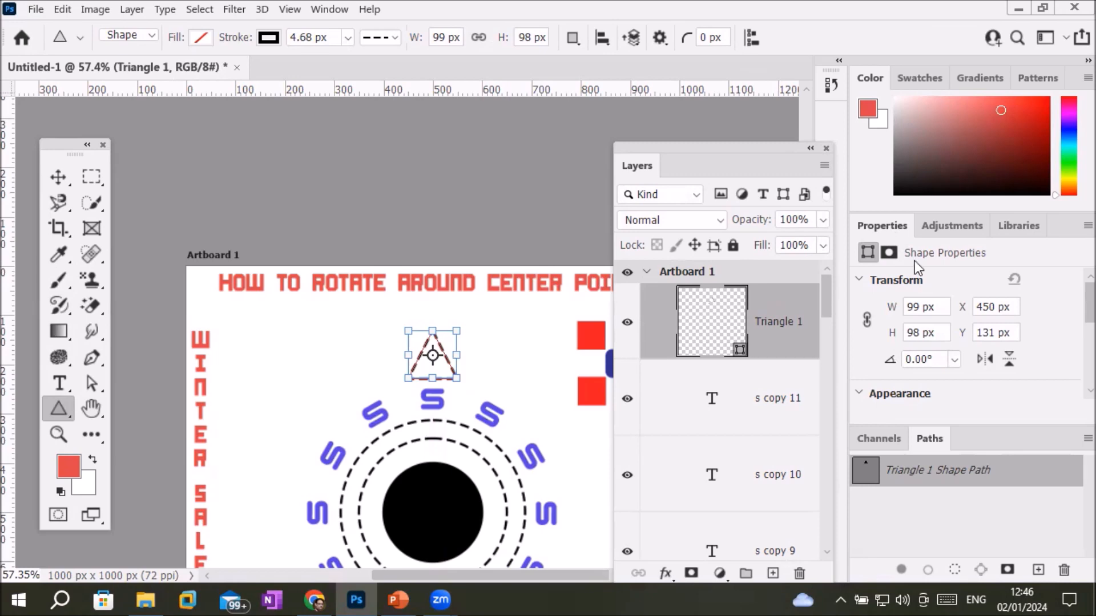
Step: Give the triangle a solid stroke and a red fill
{"action": "left_click", "coordinate": [862, 279]}
{"action": "left_click", "coordinate": [1017, 382]}
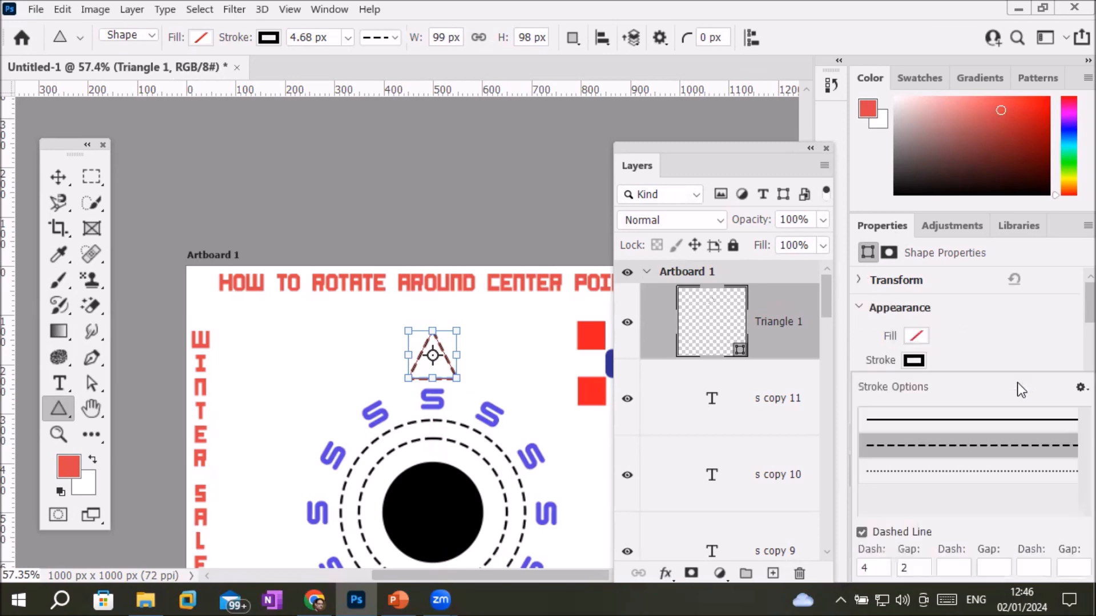
{"action": "left_click", "coordinate": [920, 420]}
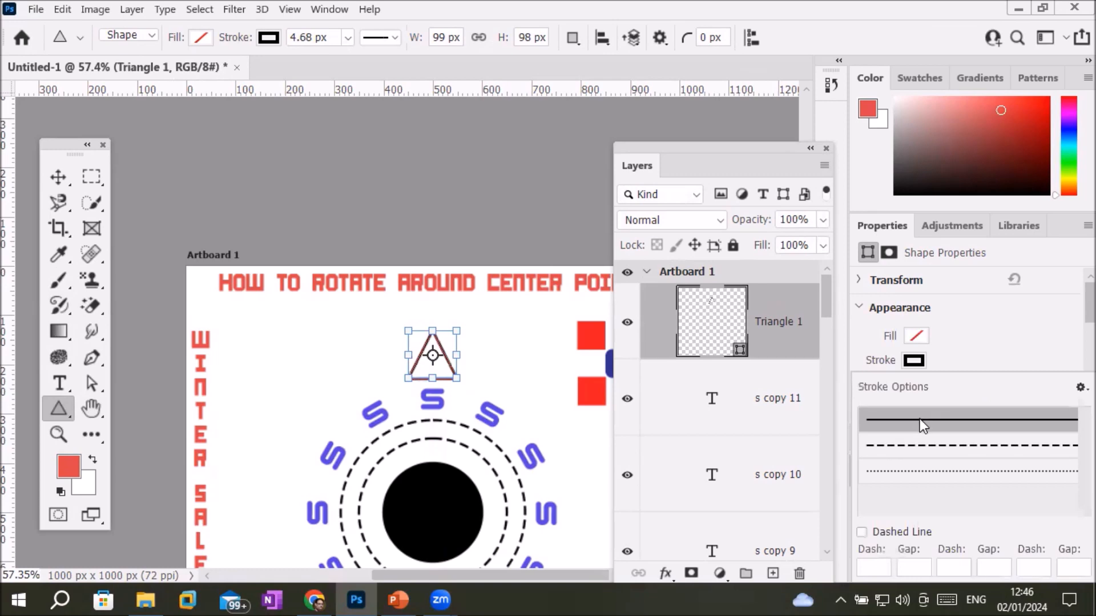
{"action": "left_click", "coordinate": [915, 337]}
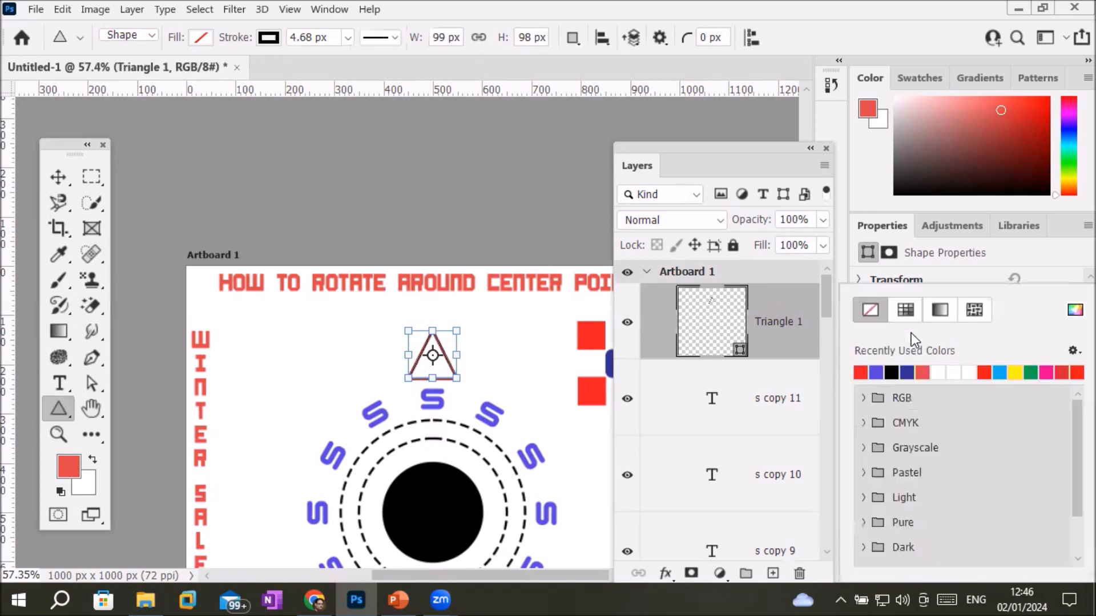
{"action": "left_click", "coordinate": [861, 371]}
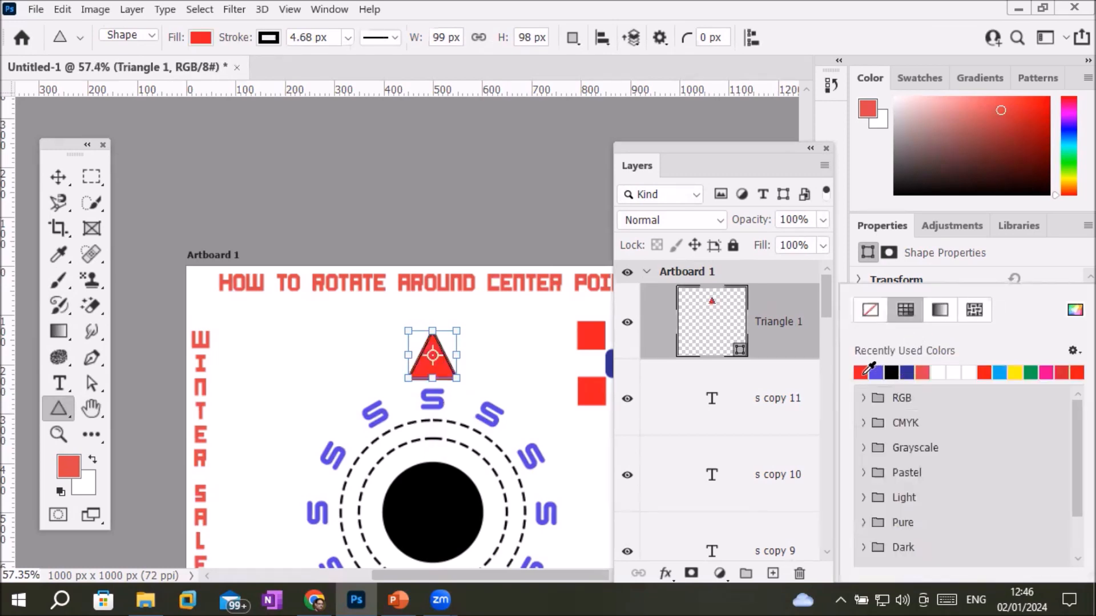
Step: Move the red triangle's reference point to the black circle's center and rotate the triangle 30° clockwise around it
{"action": "scroll", "coordinate": [566, 395], "scroll_direction": "down", "scroll_amount": 2}
{"action": "scroll", "coordinate": [566, 395], "scroll_direction": "down", "scroll_amount": 2}
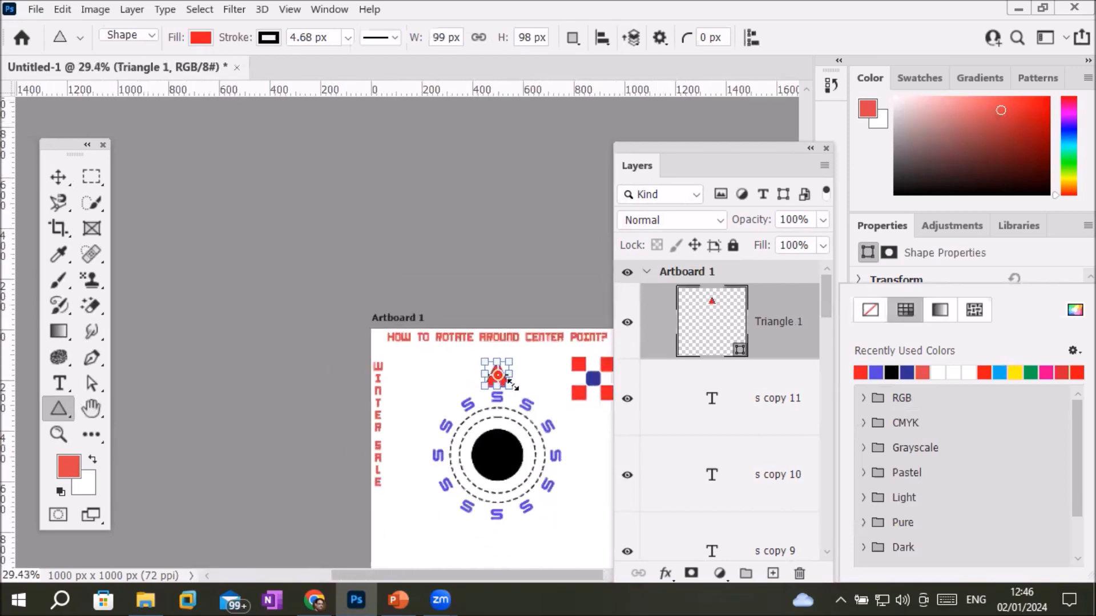
{"action": "left_click_drag", "start_coordinate": [498, 390], "coordinate": [503, 457]}
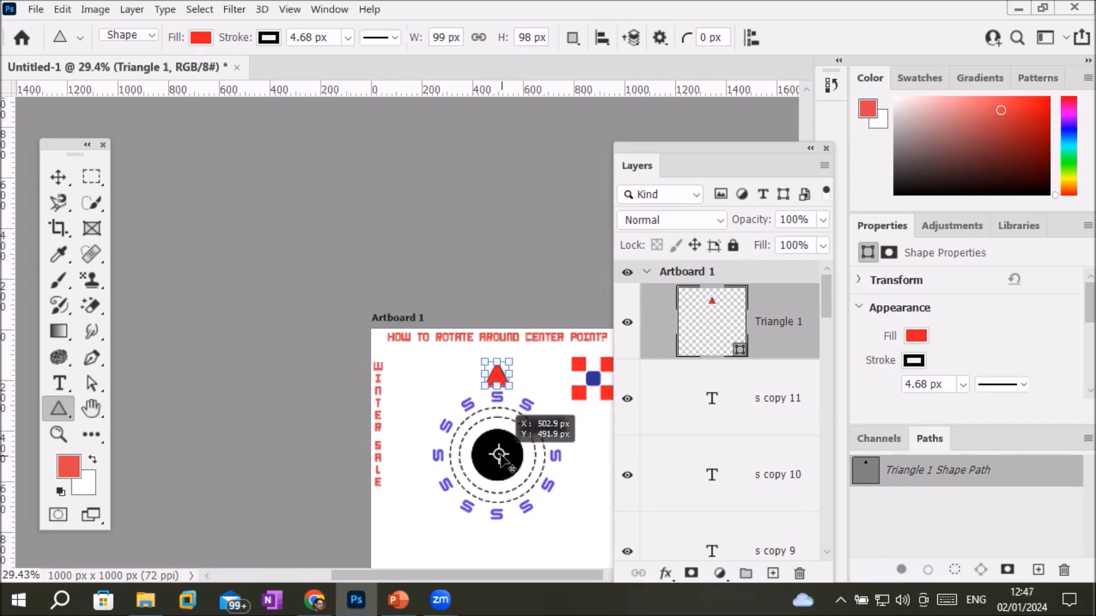
{"action": "left_click_drag", "start_coordinate": [502, 457], "coordinate": [500, 460]}
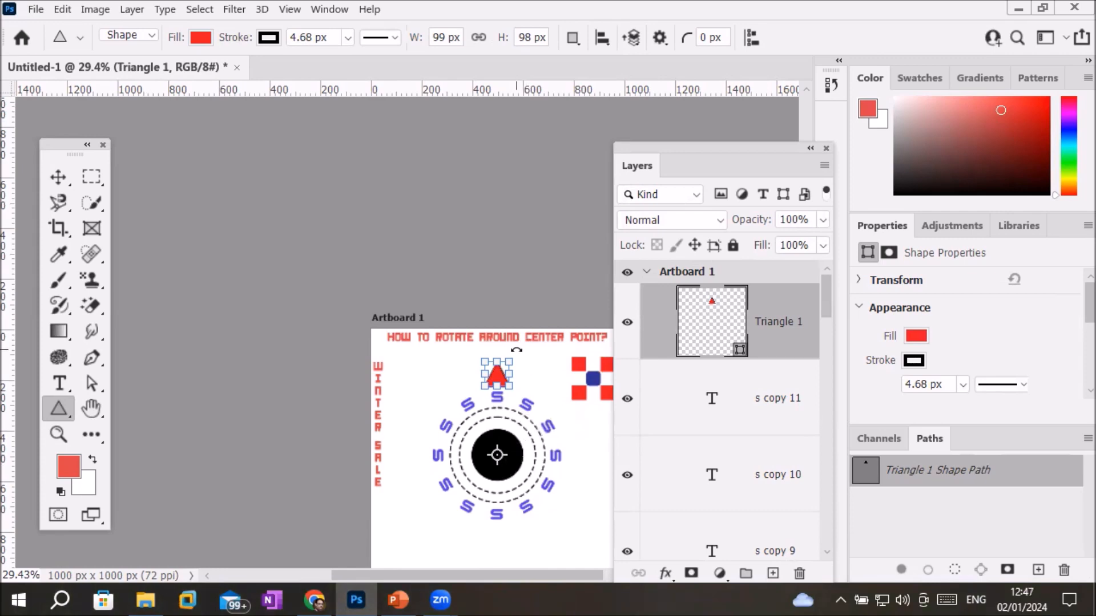
{"action": "left_click_drag", "start_coordinate": [516, 350], "coordinate": [563, 384]}
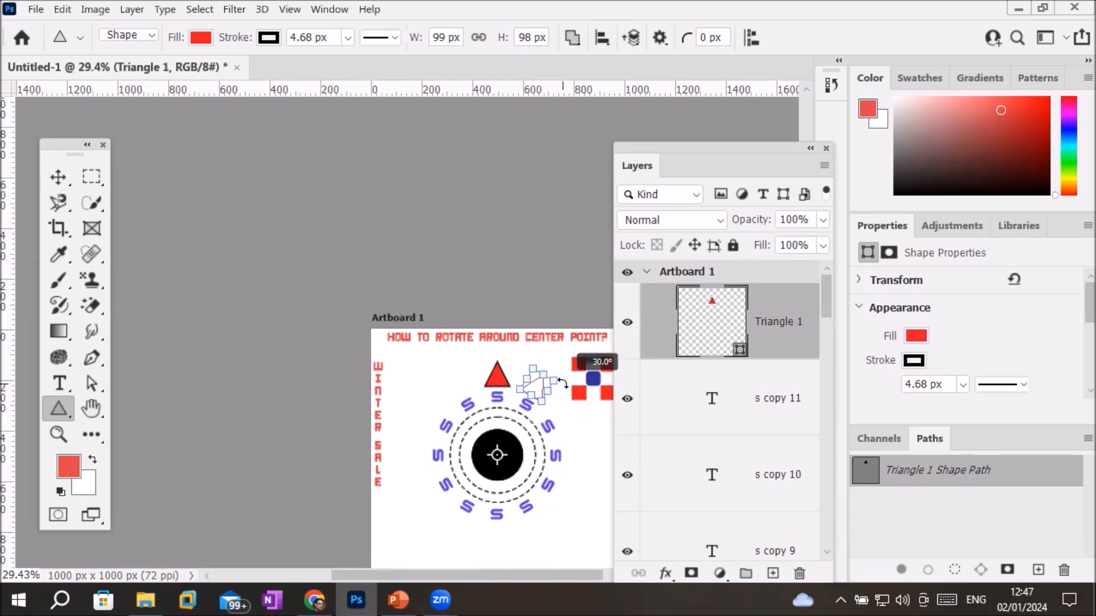
{"action": "left_click_drag", "start_coordinate": [563, 384], "coordinate": [563, 384]}
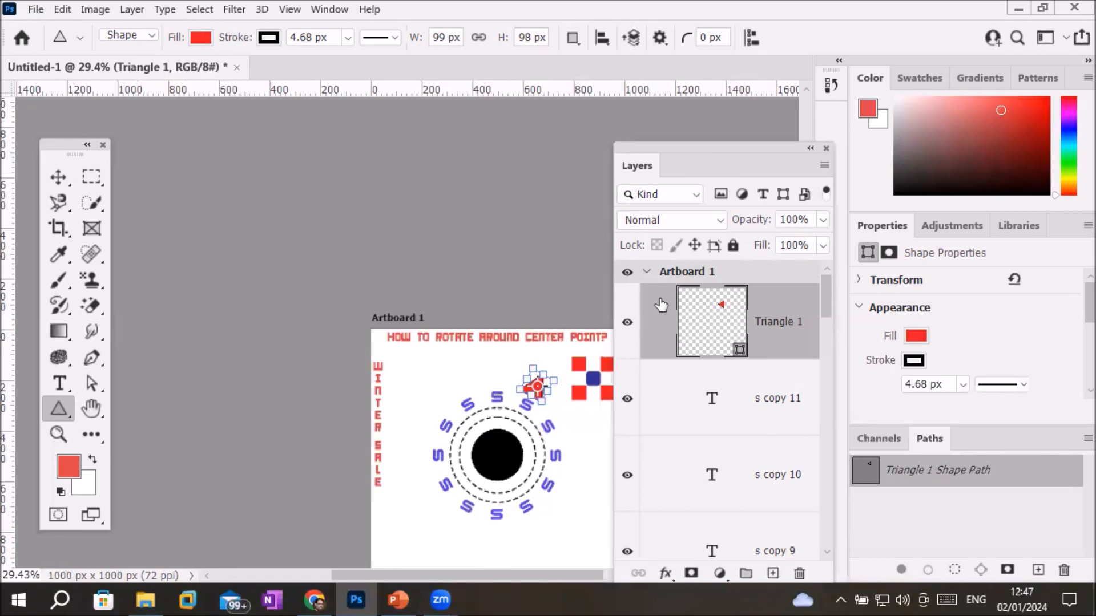
Step: Nudge the rotated red triangle upward in small increments
{"action": "key", "text": "Up"}
{"action": "key", "text": "Up"}
{"action": "key", "text": "Up"}
{"action": "key", "text": "Up"}
{"action": "key", "text": "Up"}
{"action": "key", "text": "Up"}
{"action": "key", "text": "Up"}
{"action": "key", "text": "Up"}
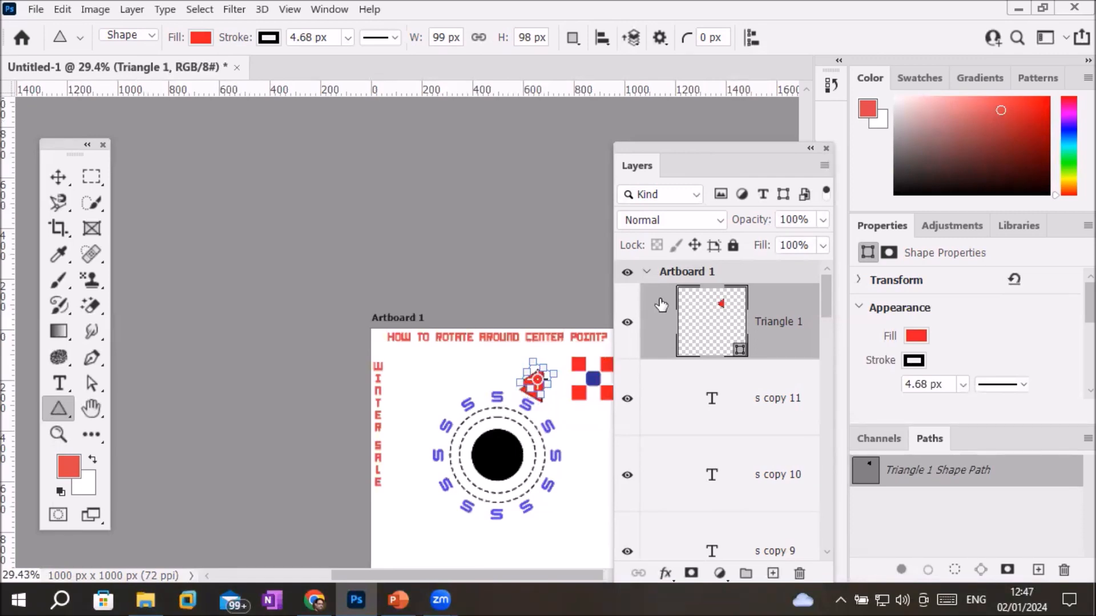
Step: Undo all edits made to the red triangle, including its creation
{"action": "key", "text": "ctrl+z"}
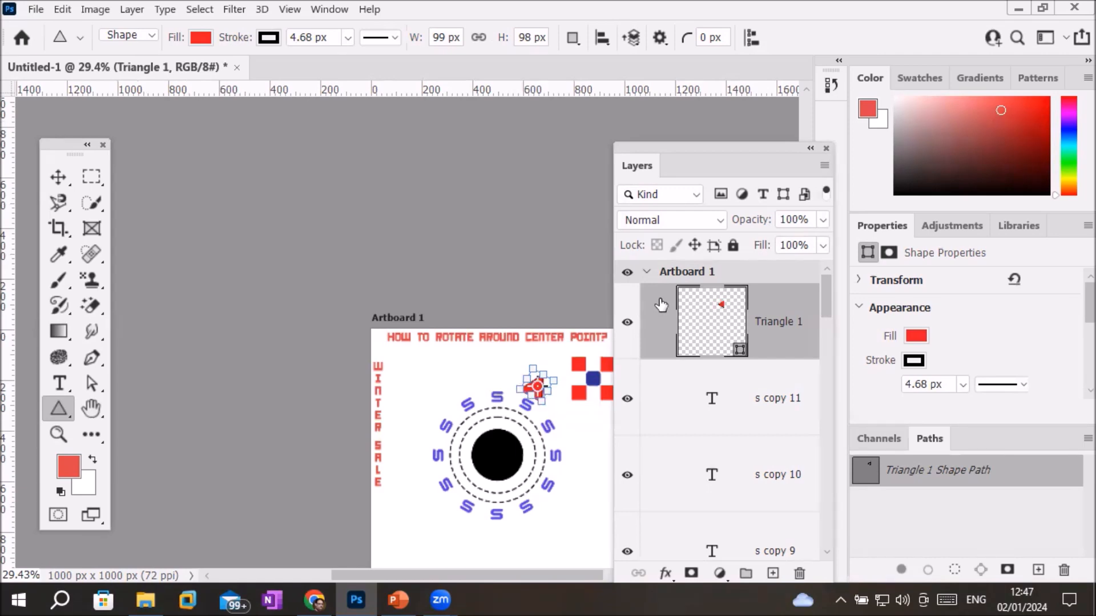
{"action": "key", "text": "ctrl+z"}
{"action": "key", "text": "ctrl+z"}
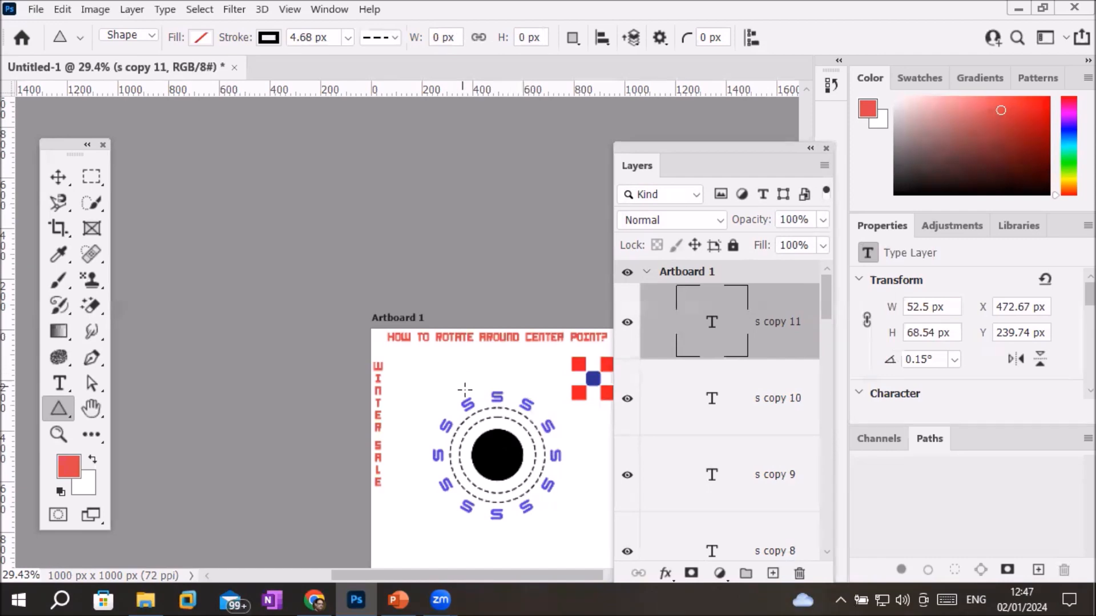
Step: Draw a dashed, unfilled triangle about 122 by 106 px above the uppermost S
{"action": "left_click", "coordinate": [471, 370]}
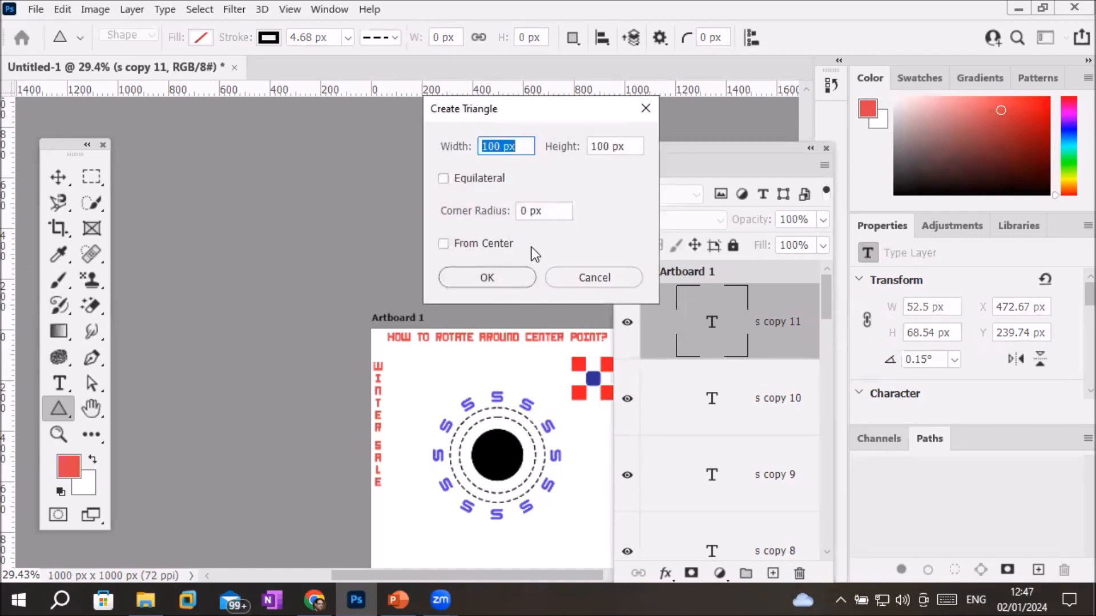
{"action": "left_click", "coordinate": [588, 275]}
{"action": "key", "text": "space"}
{"action": "left_click_drag", "start_coordinate": [490, 380], "coordinate": [359, 233]}
{"action": "scroll", "coordinate": [259, 240], "scroll_direction": "up", "scroll_amount": 2}
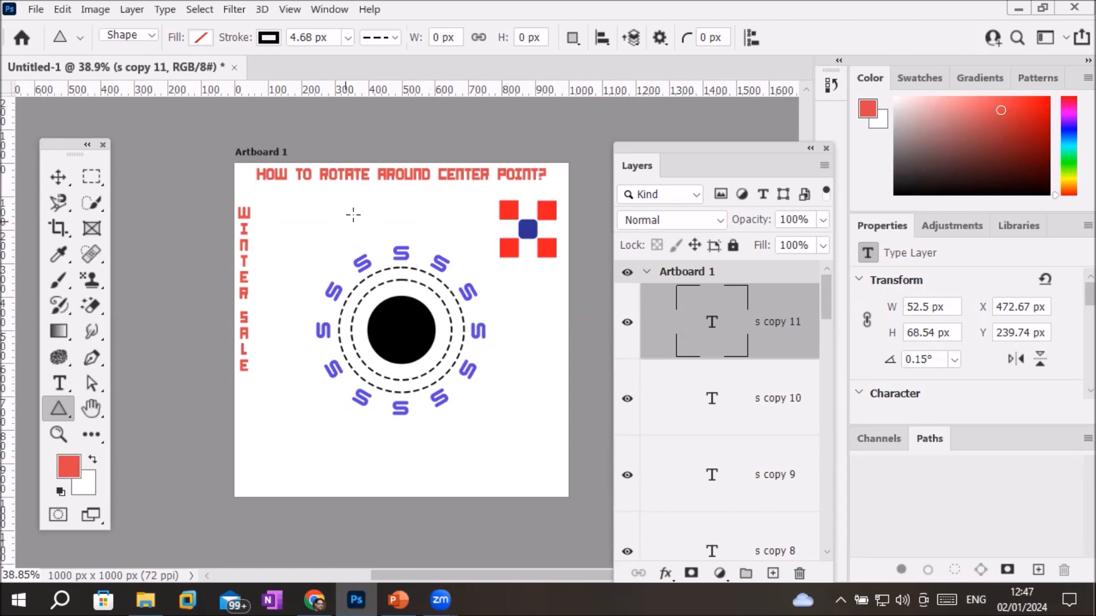
{"action": "left_click_drag", "start_coordinate": [380, 199], "coordinate": [422, 219]}
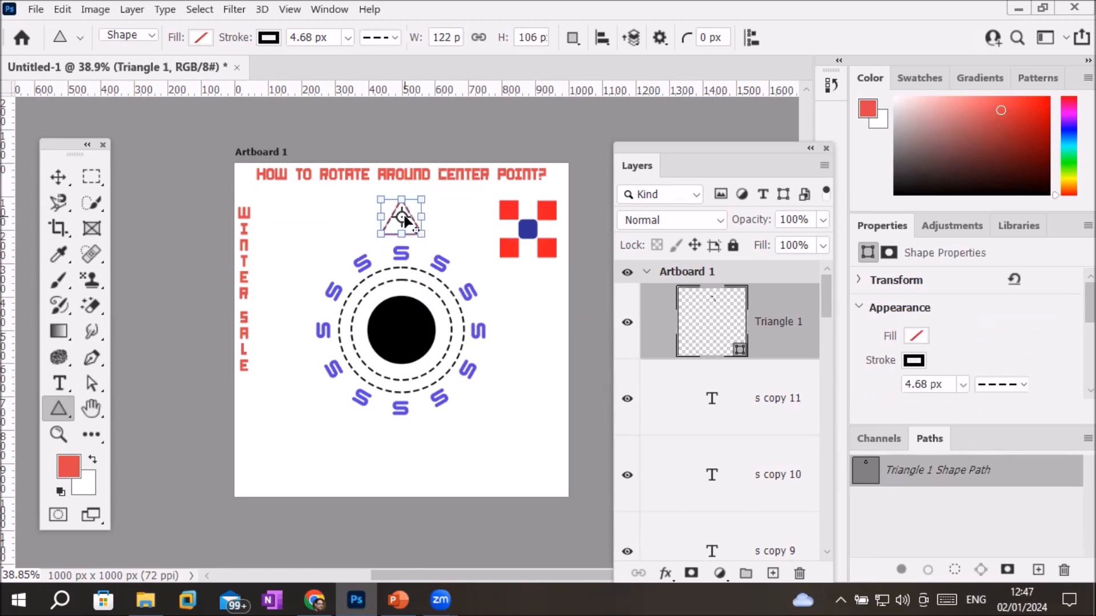
Step: Try rotating the dashed triangle about 30.8° clockwise around a reference point at the black circle's center, and undo the rotation
{"action": "left_click_drag", "start_coordinate": [404, 216], "coordinate": [408, 335]}
{"action": "left_click_drag", "start_coordinate": [434, 195], "coordinate": [477, 255]}
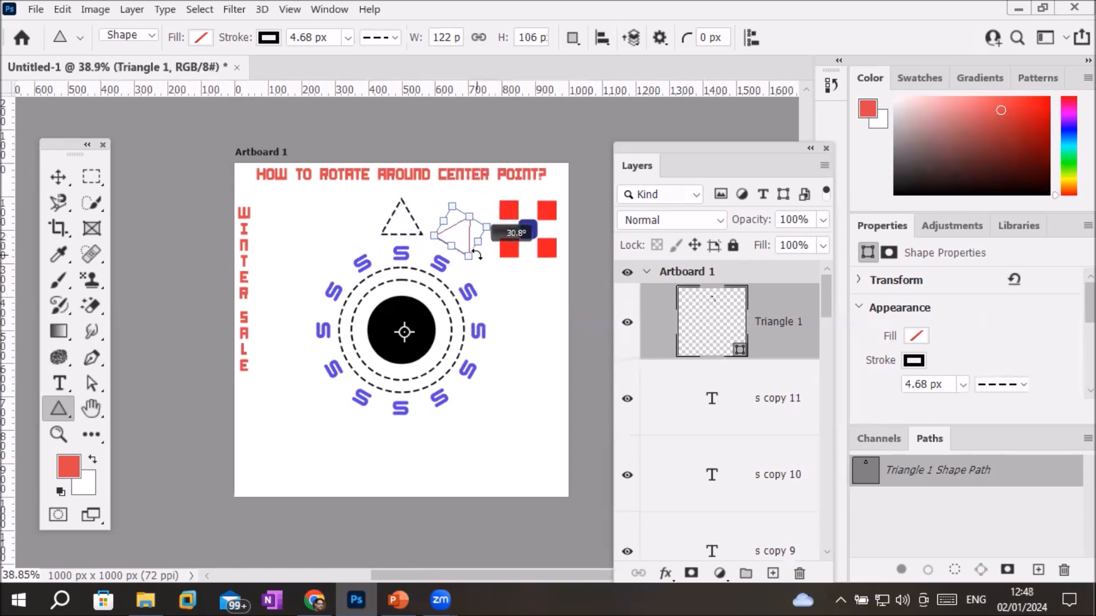
{"action": "left_click_drag", "start_coordinate": [476, 255], "coordinate": [477, 255]}
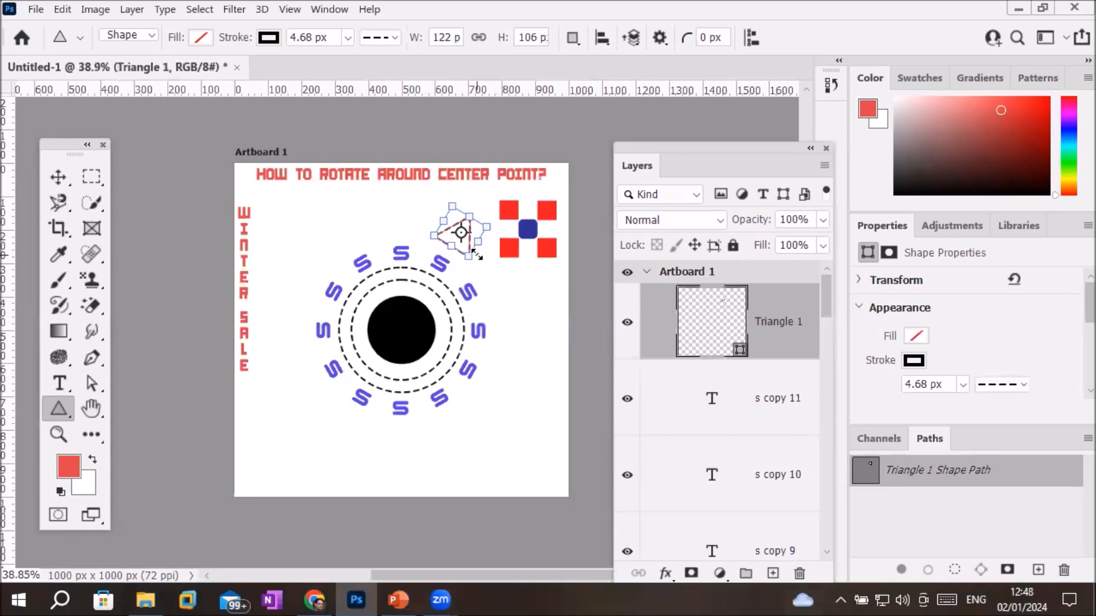
{"action": "key", "text": "ctrl+z"}
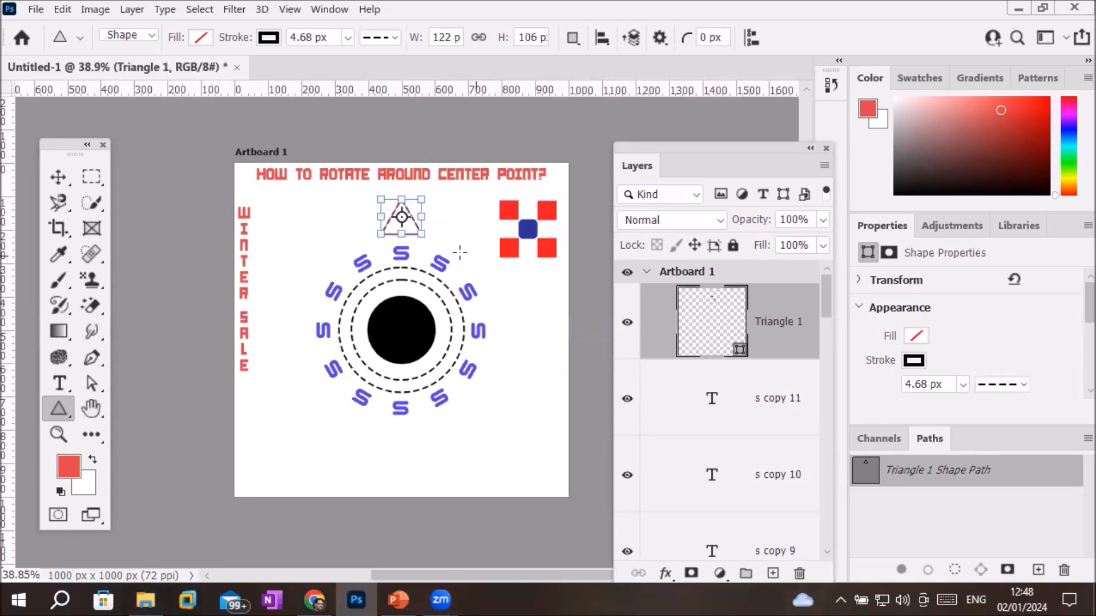
{"action": "left_click", "coordinate": [64, 177]}
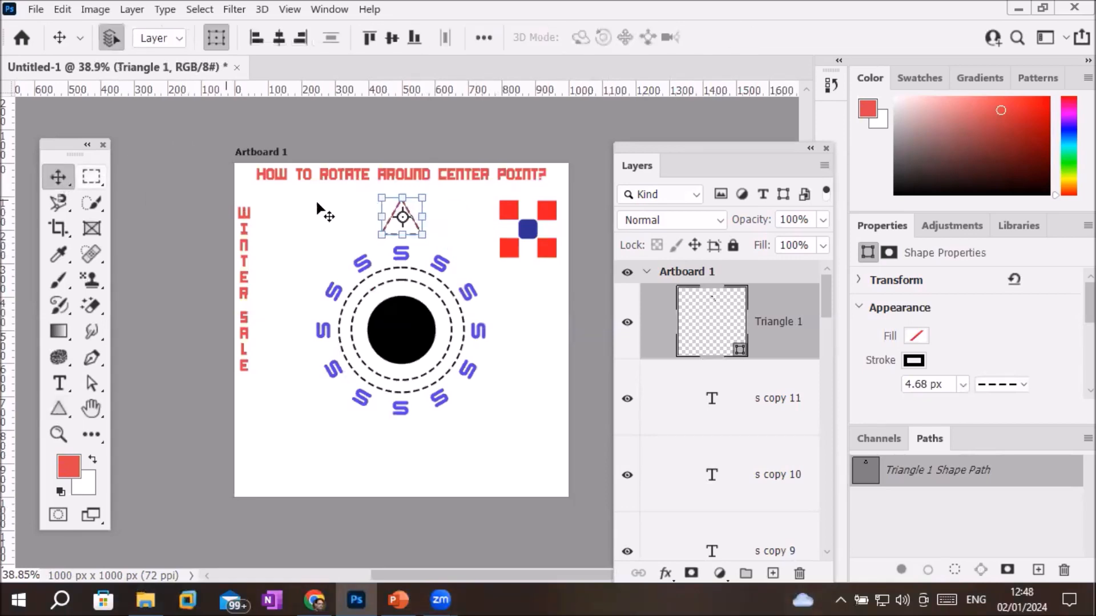
{"action": "left_click_drag", "start_coordinate": [437, 190], "coordinate": [475, 234]}
{"action": "key", "text": "ctrl+z"}
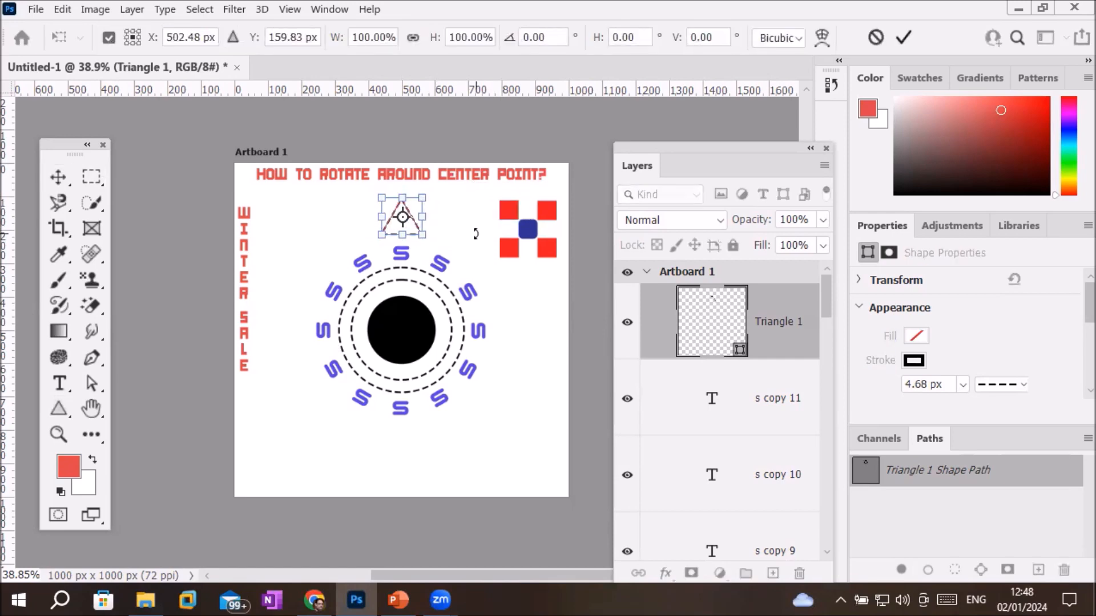
{"action": "left_click", "coordinate": [64, 181]}
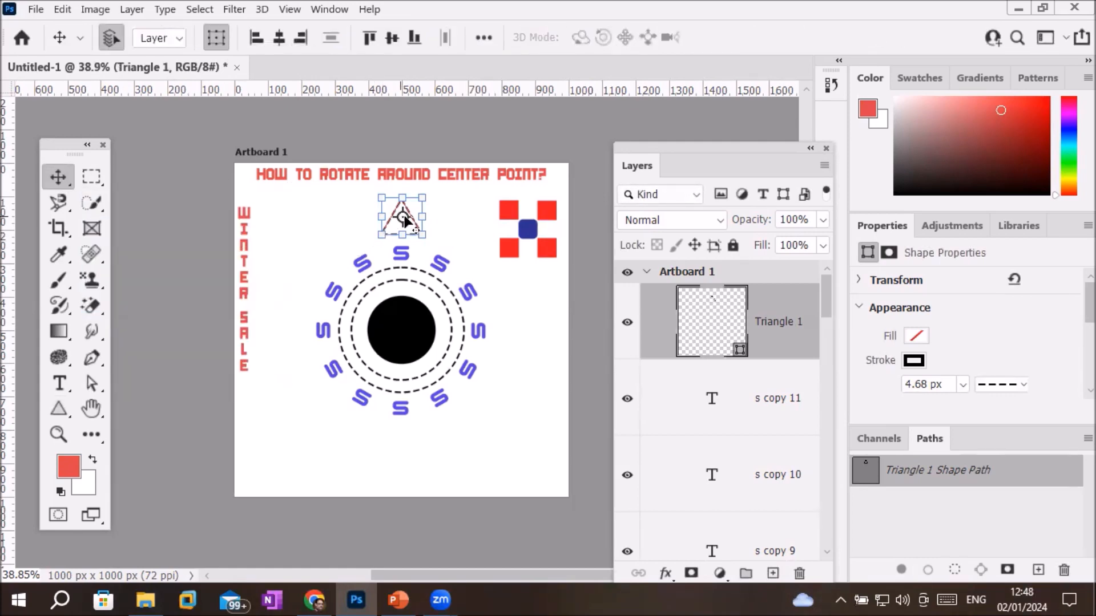
Step: Rotate the dashed triangle 30° clockwise around a reference point placed at the black circle's center
{"action": "left_click_drag", "start_coordinate": [402, 217], "coordinate": [399, 330]}
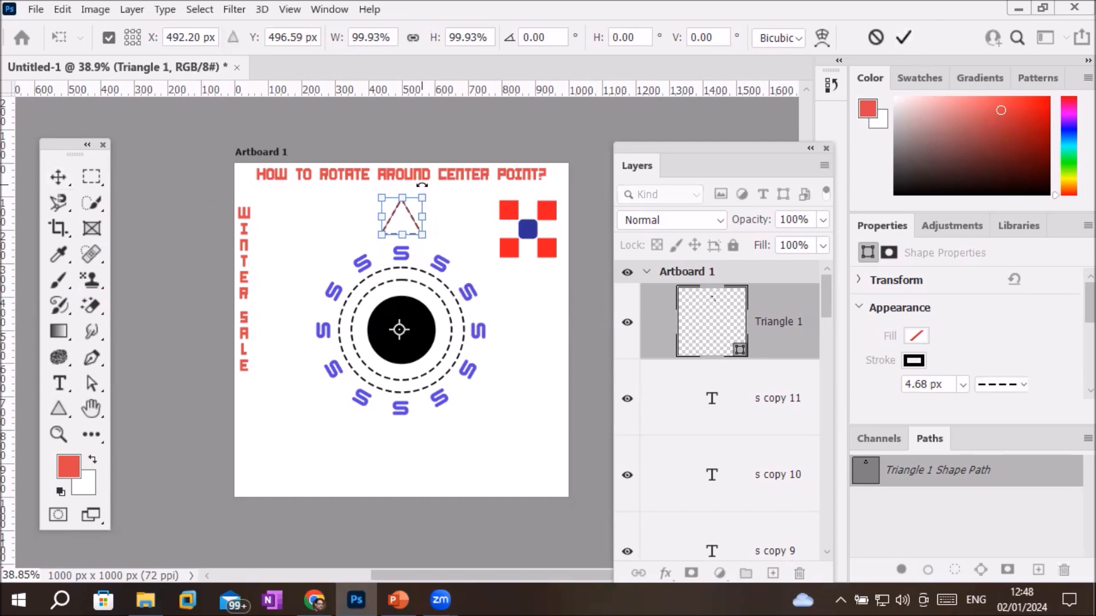
{"action": "left_click_drag", "start_coordinate": [435, 185], "coordinate": [483, 218]}
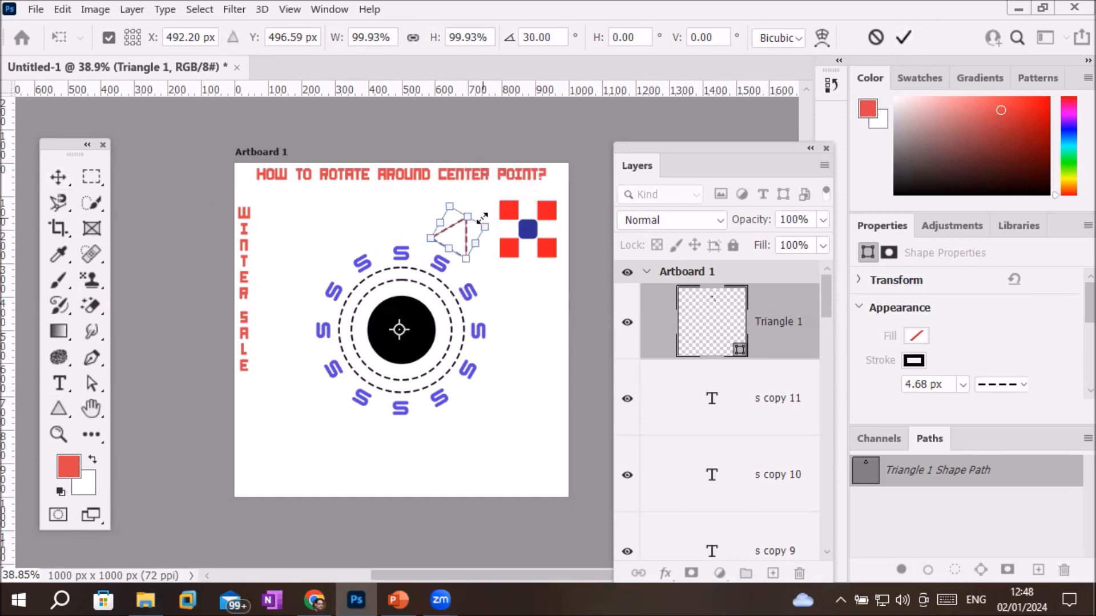
{"action": "left_click", "coordinate": [906, 39]}
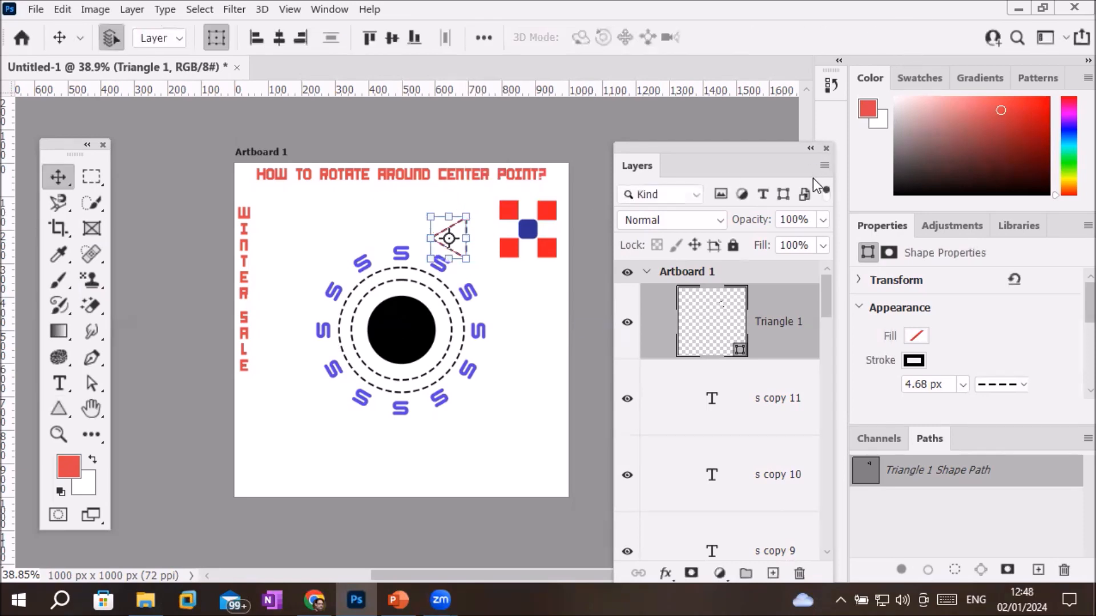
Step: Repeat the 30° rotation with copies of the dashed triangle to form a ring of 12 around the circle, and deselect it
{"action": "key", "text": "ctrl+alt+shift+t"}
{"action": "key", "text": "ctrl+alt+shift+t"}
{"action": "key", "text": "ctrl+alt+shift+t"}
{"action": "key", "text": "ctrl+alt+shift+t"}
{"action": "key", "text": "ctrl+alt+shift+t"}
{"action": "key", "text": "ctrl+alt+shift+t"}
{"action": "key", "text": "ctrl+alt+shift+t"}
{"action": "key", "text": "ctrl+alt+shift+t"}
{"action": "key", "text": "ctrl+alt+shift+t"}
{"action": "key", "text": "ctrl+alt+shift+t"}
{"action": "key", "text": "ctrl+alt+shift+t"}
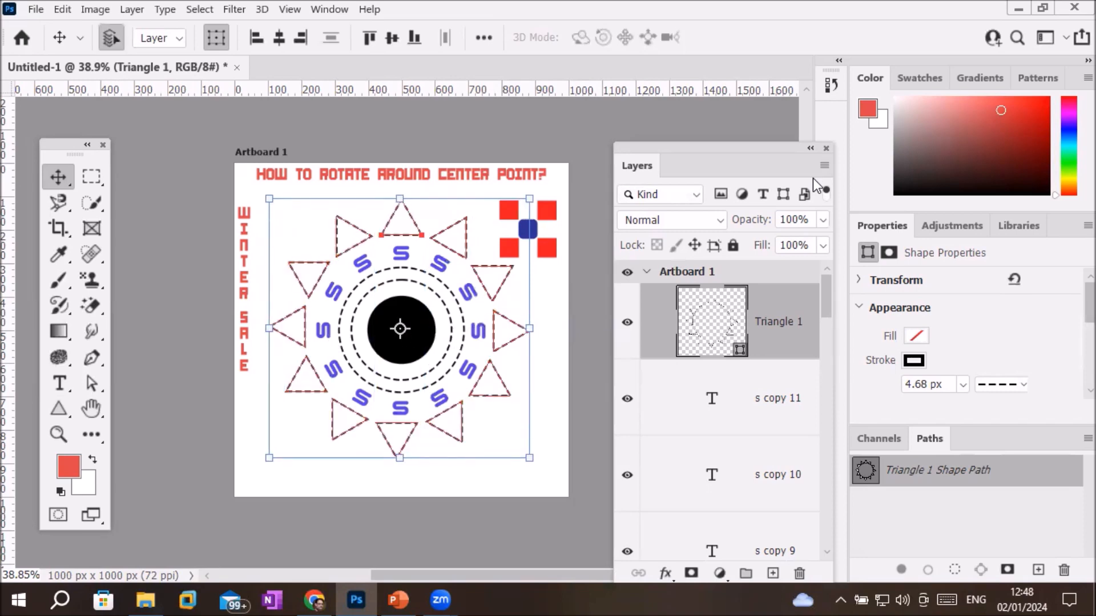
{"action": "left_click", "coordinate": [171, 233]}
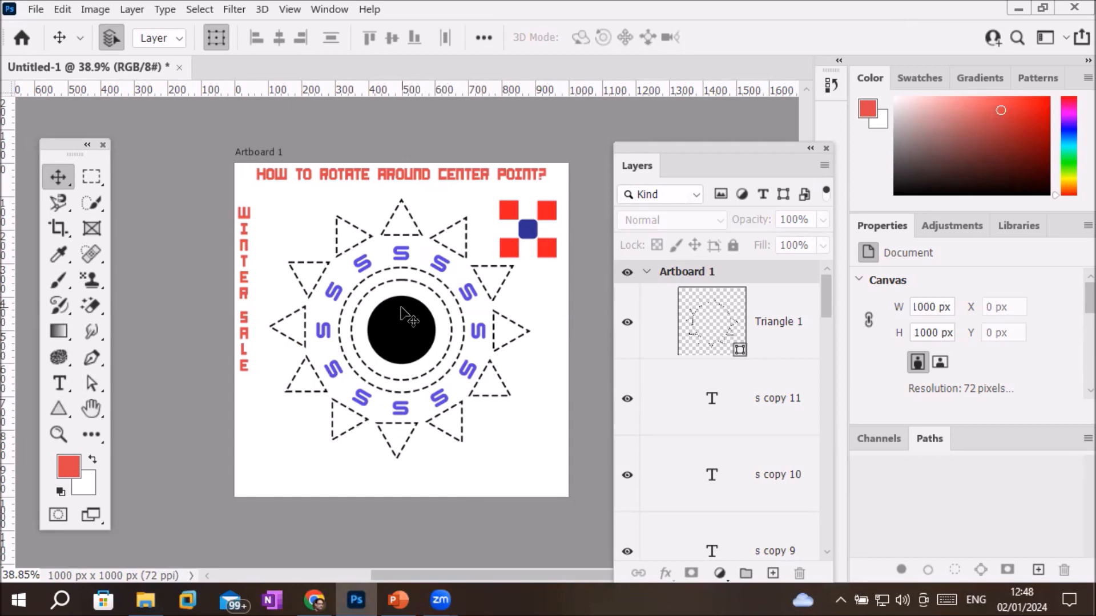
Step: Rotate the large red square above the topmost triangle 30° clockwise around a reference point at the black circle's center
{"action": "scroll", "coordinate": [401, 314], "scroll_direction": "up", "scroll_amount": 2}
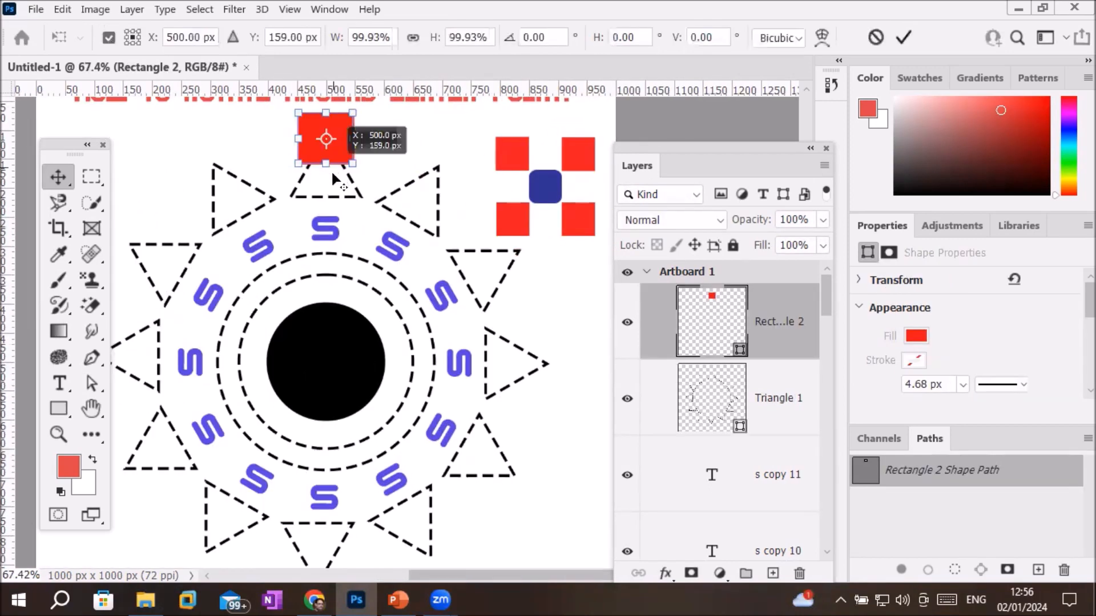
{"action": "left_click_drag", "start_coordinate": [333, 148], "coordinate": [327, 361]}
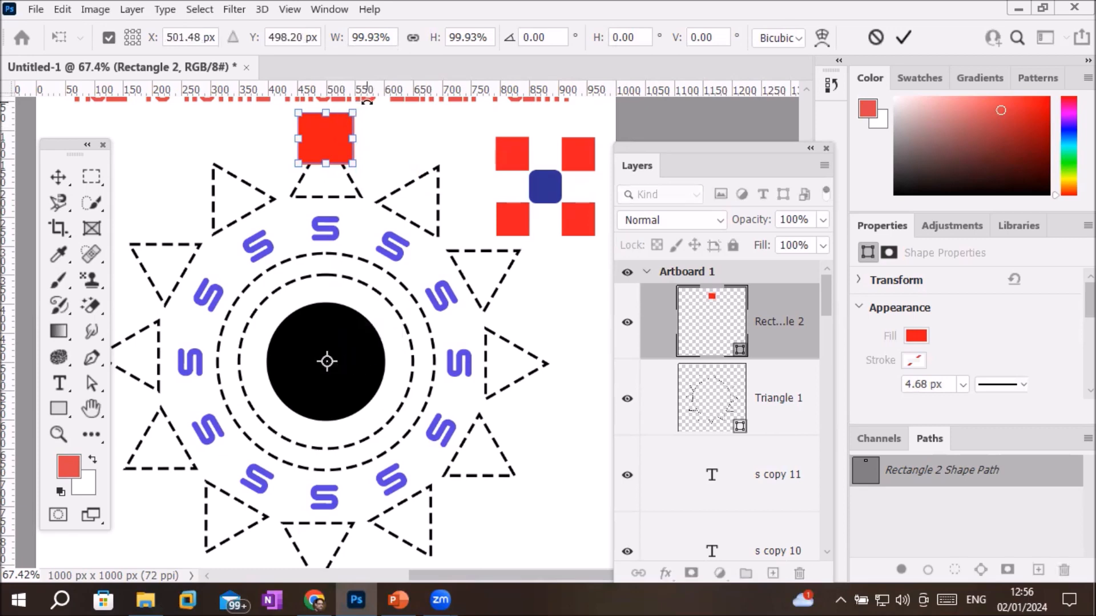
{"action": "left_click_drag", "start_coordinate": [367, 101], "coordinate": [472, 168]}
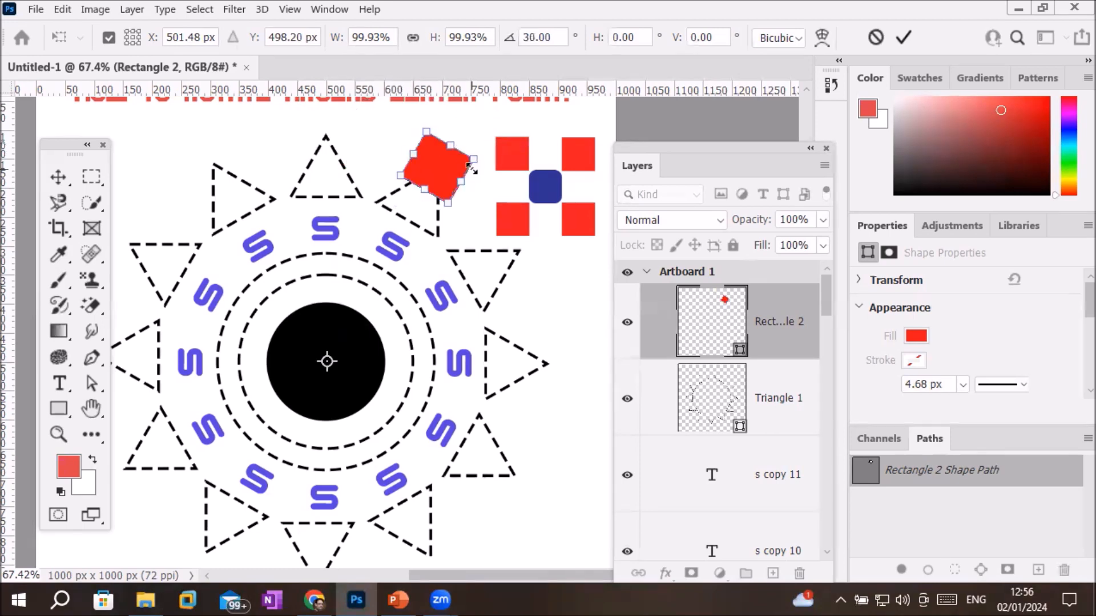
{"action": "left_click", "coordinate": [904, 38]}
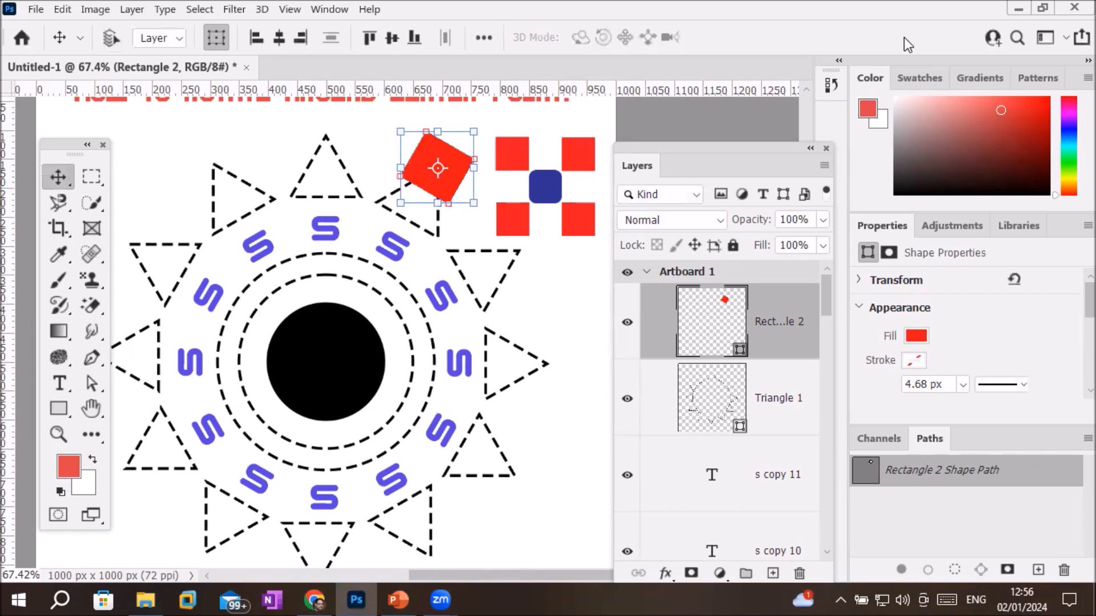
Step: Repeat the 30° rotation with copies of the large red square to form a ring of 12 squares around the circle
{"action": "key", "text": "ctrl+alt+shift+t"}
{"action": "key", "text": "ctrl+alt+shift+t"}
{"action": "key", "text": "ctrl+alt+shift+t"}
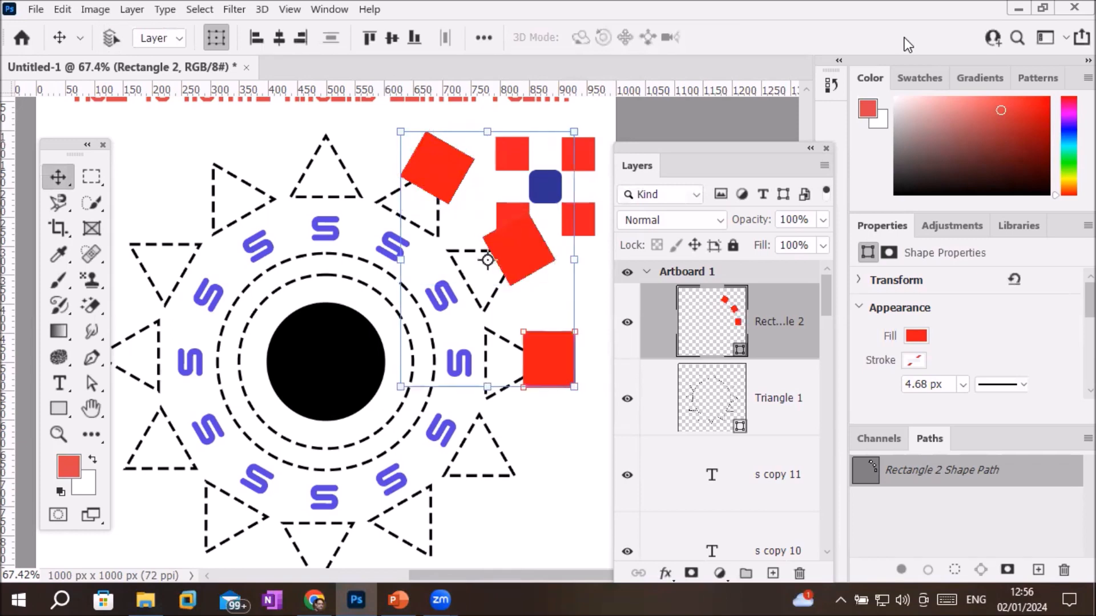
{"action": "key", "text": "ctrl+alt+shift+t"}
{"action": "key", "text": "ctrl+alt+shift+t"}
{"action": "key", "text": "ctrl+alt+shift+t"}
{"action": "key", "text": "ctrl+alt+shift+t"}
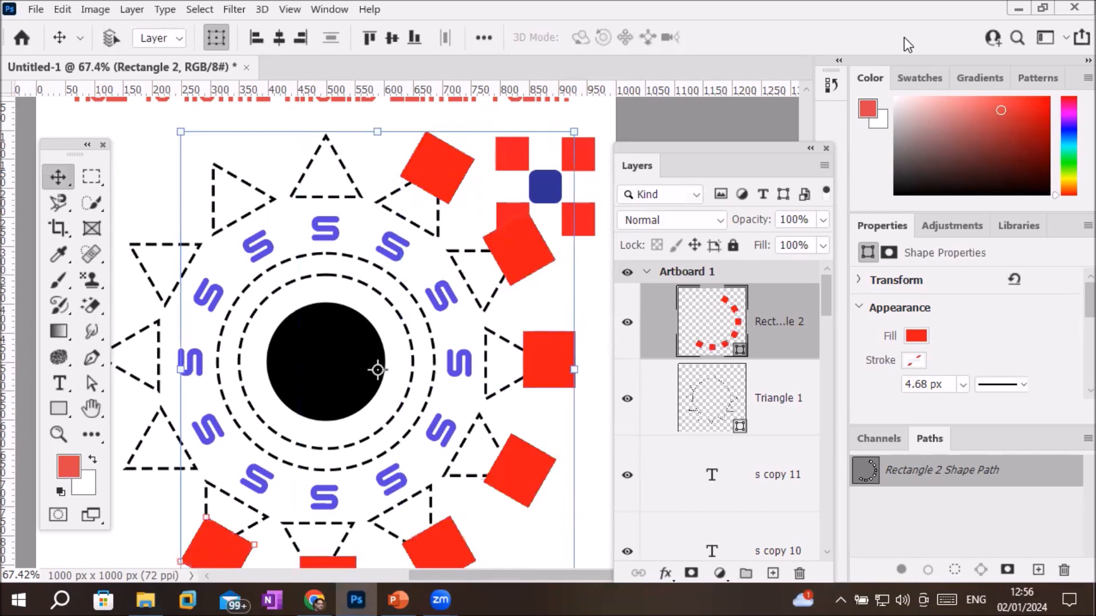
{"action": "key", "text": "ctrl+alt+shift+t"}
{"action": "key", "text": "ctrl+alt+shift+t"}
{"action": "key", "text": "ctrl+alt+shift+t"}
{"action": "key", "text": "ctrl+alt+shift+t"}
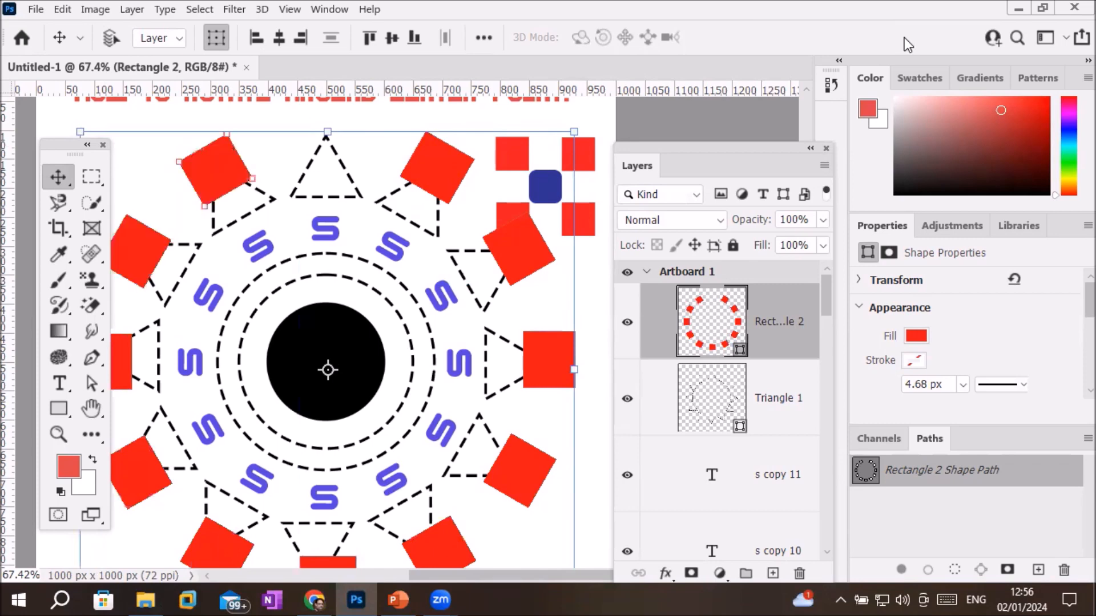
{"action": "key", "text": "ctrl+alt+shift+t"}
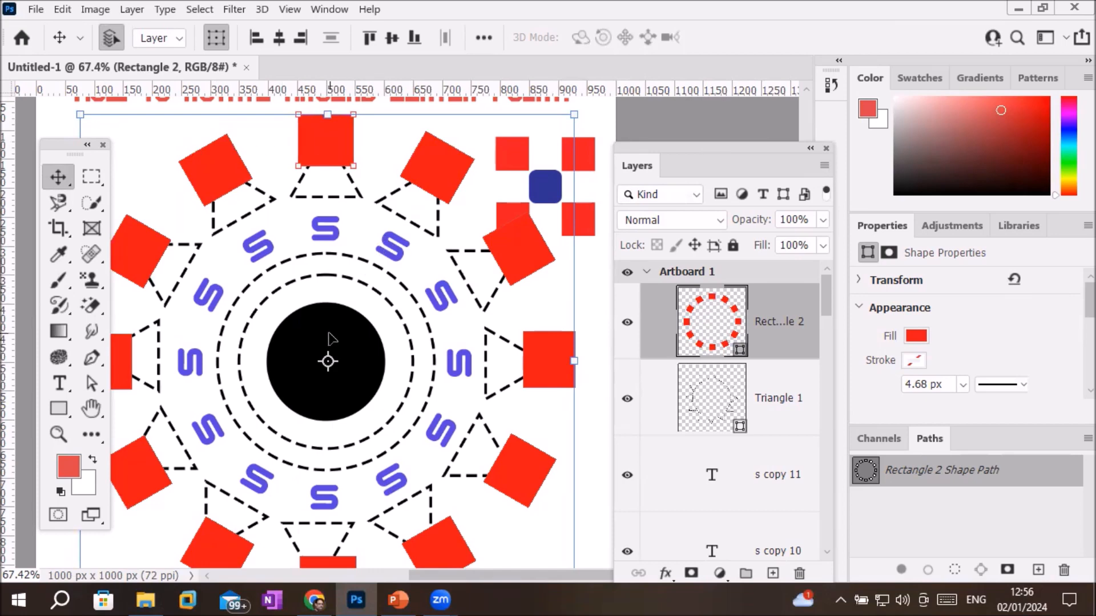
{"action": "scroll", "coordinate": [330, 339], "scroll_direction": "down", "scroll_amount": 5}
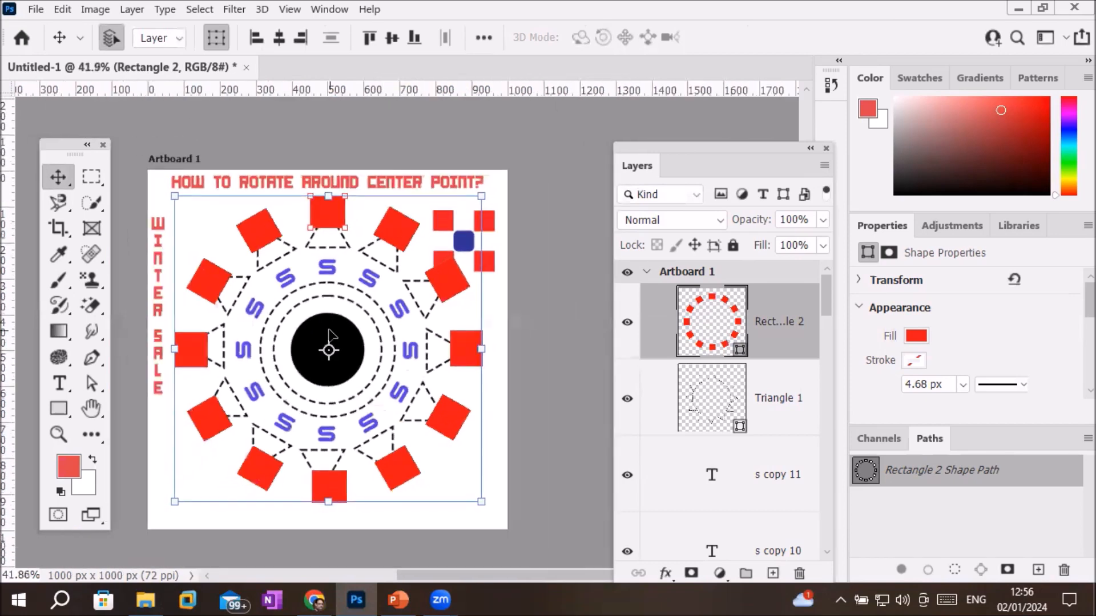
{"action": "scroll", "coordinate": [330, 336], "scroll_direction": "down", "scroll_amount": 1}
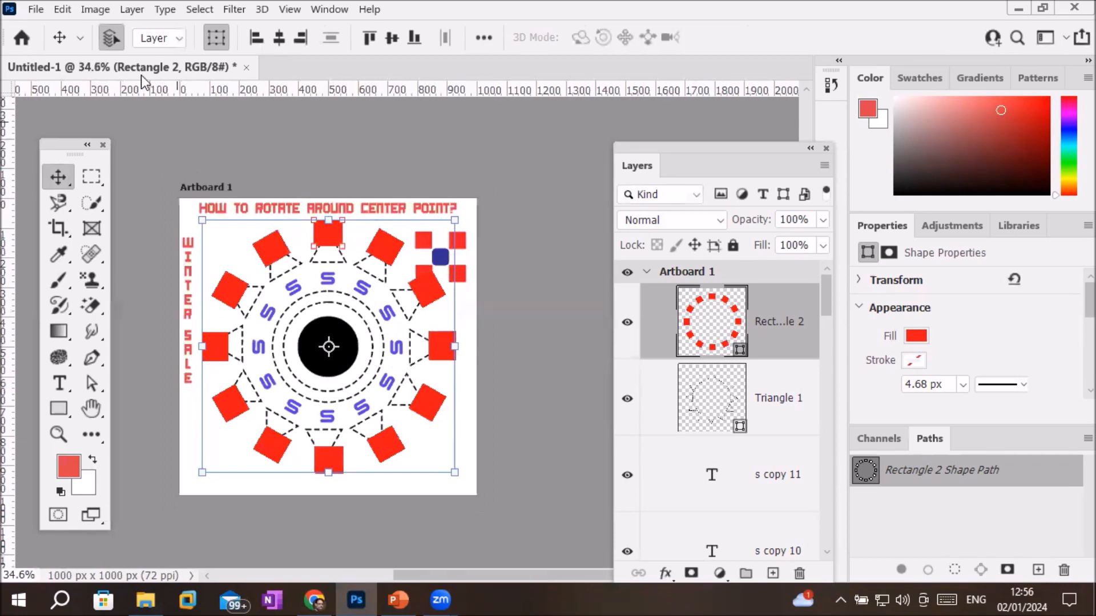
Step: Create a new Letter document, 8.5 x 11 in at 300 ppi, with artboards turned off
{"action": "left_click", "coordinate": [42, 11]}
{"action": "mouse_move", "coordinate": [63, 12]}
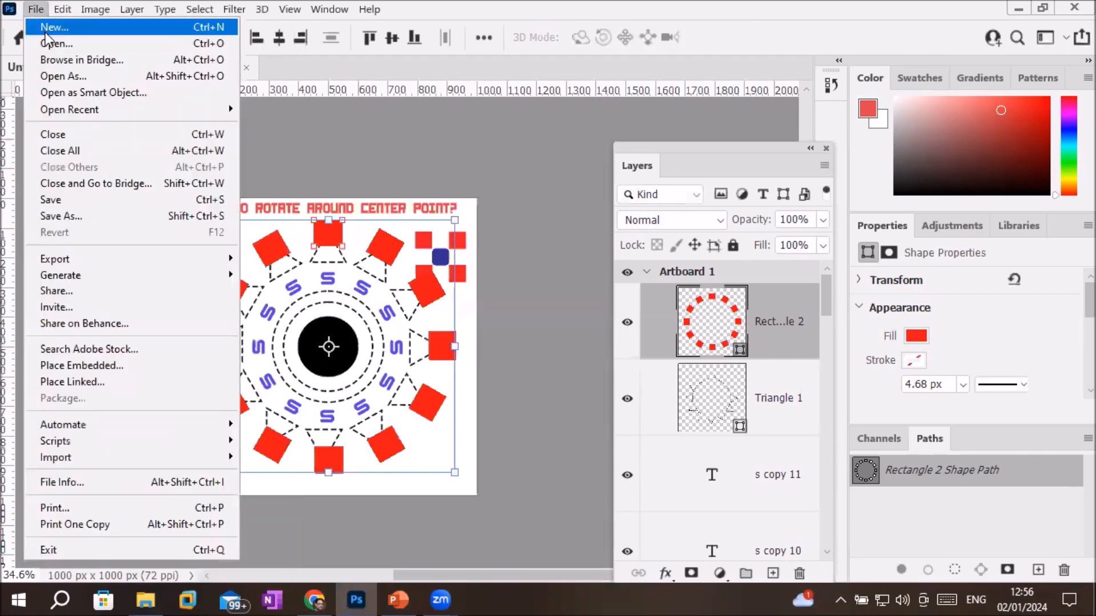
{"action": "left_click", "coordinate": [46, 28]}
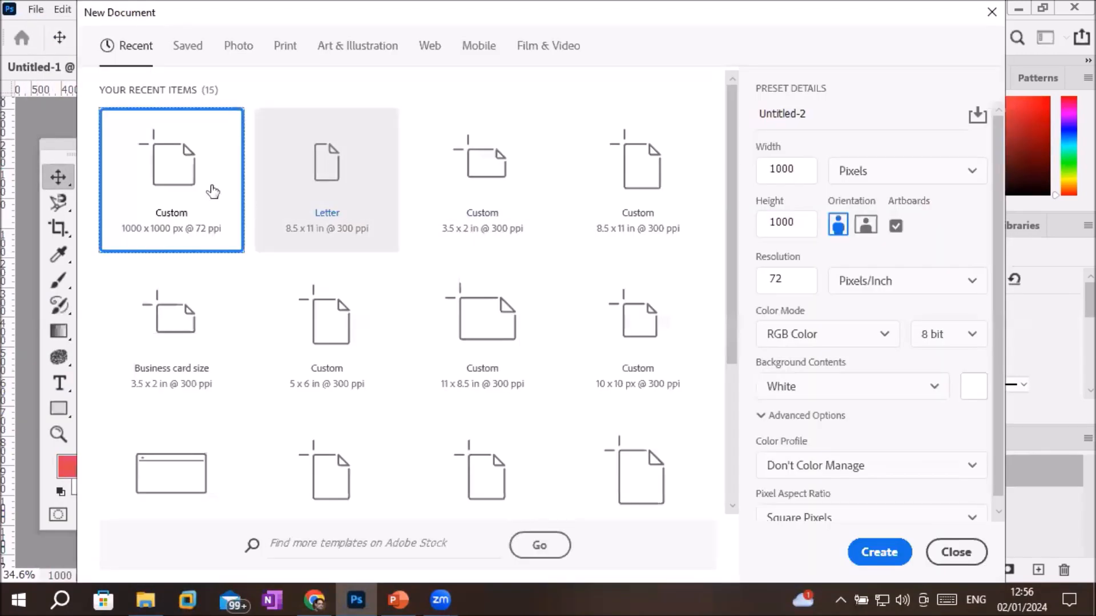
{"action": "left_click", "coordinate": [896, 225]}
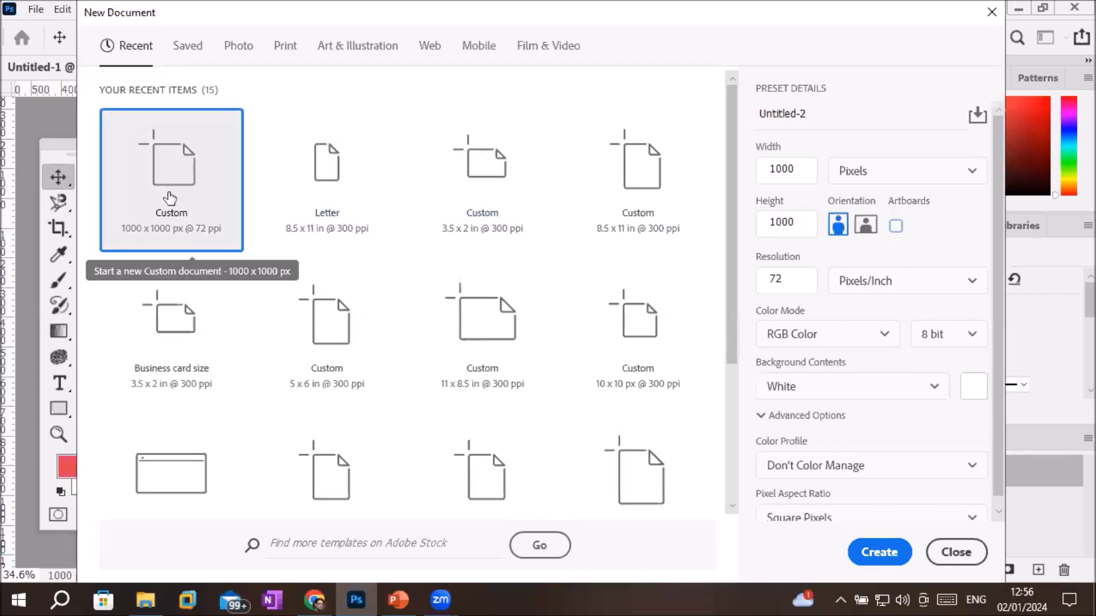
{"action": "double_click", "coordinate": [311, 201]}
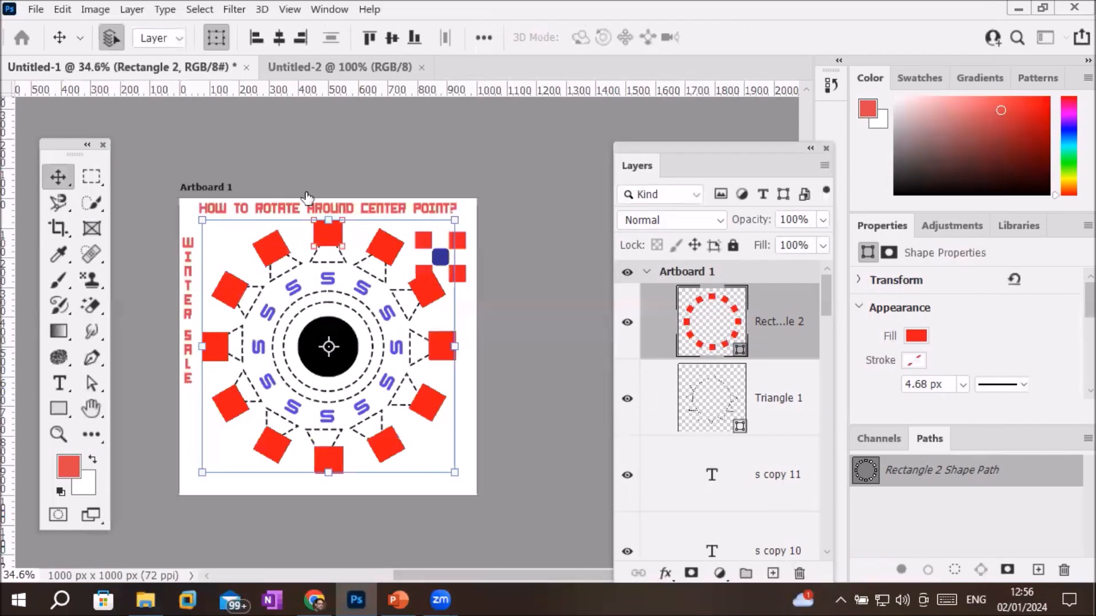
{"action": "scroll", "coordinate": [305, 192], "scroll_direction": "down", "scroll_amount": 4}
{"action": "scroll", "coordinate": [306, 192], "scroll_direction": "up", "scroll_amount": 1}
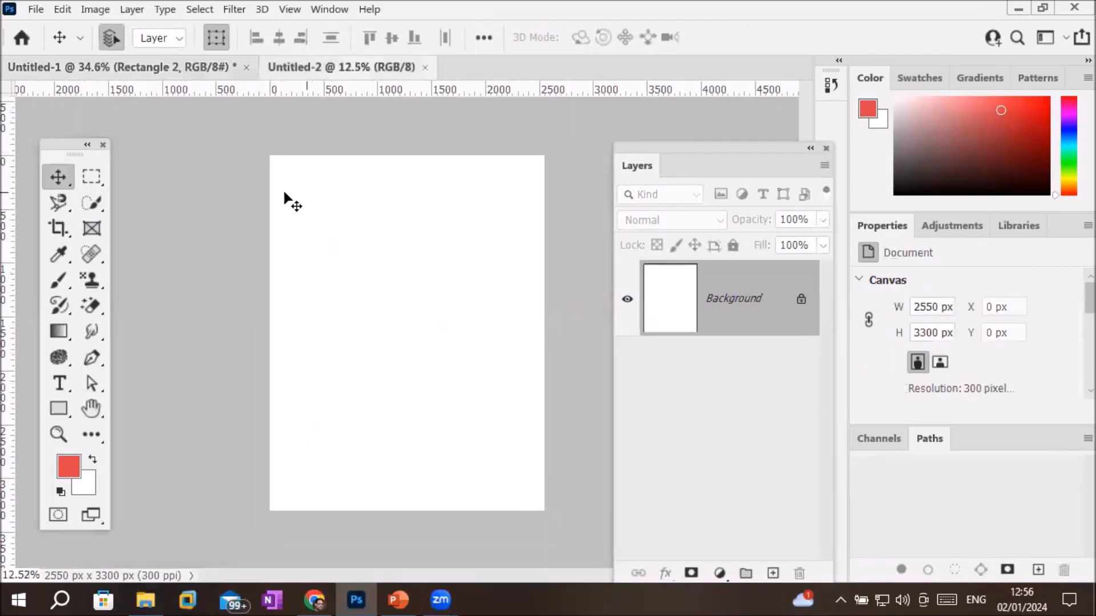
Step: Add two-line text near the top of the page reading "FAST Food" and "Johar Town, LAhore"
{"action": "left_click", "coordinate": [63, 383]}
{"action": "left_click", "coordinate": [325, 196]}
{"action": "type", "text": "FAST FOOD"}
{"action": "key", "text": "Return"}
{"action": "type", "text": "JOHAR TOWN, LAhore"}
{"action": "left_click", "coordinate": [57, 176]}
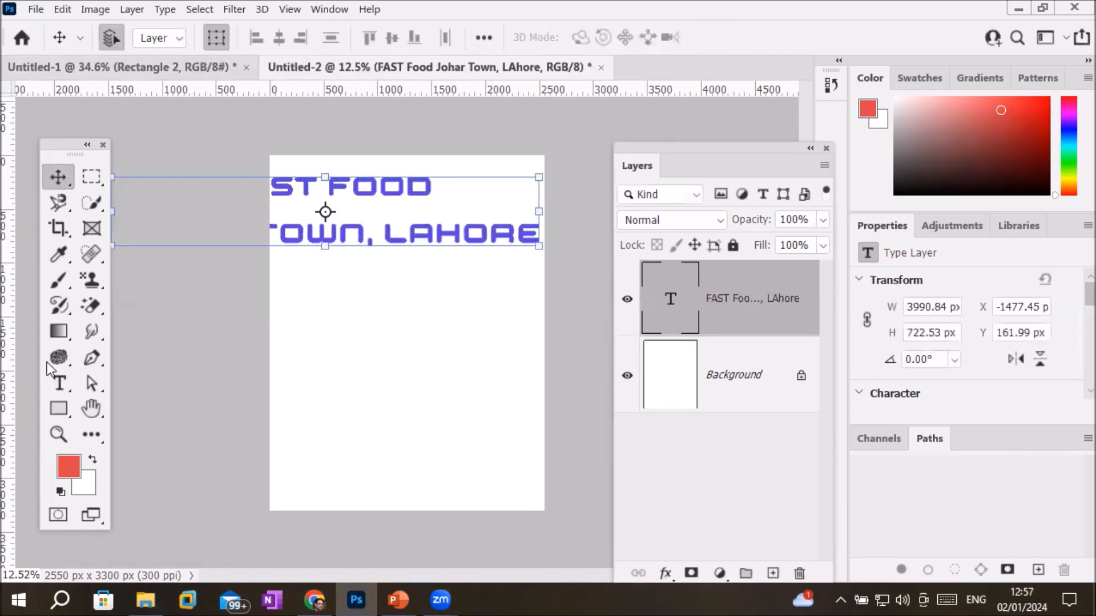
Step: Reduce the font size of both heading lines and move the text toward the center of the page's top area
{"action": "left_click", "coordinate": [59, 382]}
{"action": "left_click_drag", "start_coordinate": [537, 239], "coordinate": [125, 171]}
{"action": "left_click", "coordinate": [491, 37]}
{"action": "scroll", "coordinate": [492, 37], "scroll_direction": "down", "scroll_amount": 20}
{"action": "left_click", "coordinate": [58, 176]}
{"action": "left_click_drag", "start_coordinate": [316, 190], "coordinate": [398, 183]}
Step: Set the font size of both heading lines to 25 pt and commit the text
{"action": "left_click", "coordinate": [59, 384]}
{"action": "left_click_drag", "start_coordinate": [549, 231], "coordinate": [267, 217]}
{"action": "left_click", "coordinate": [513, 38]}
{"action": "scroll", "coordinate": [514, 38], "scroll_direction": "down", "scroll_amount": 15}
{"action": "left_click_drag", "start_coordinate": [336, 180], "coordinate": [503, 234]}
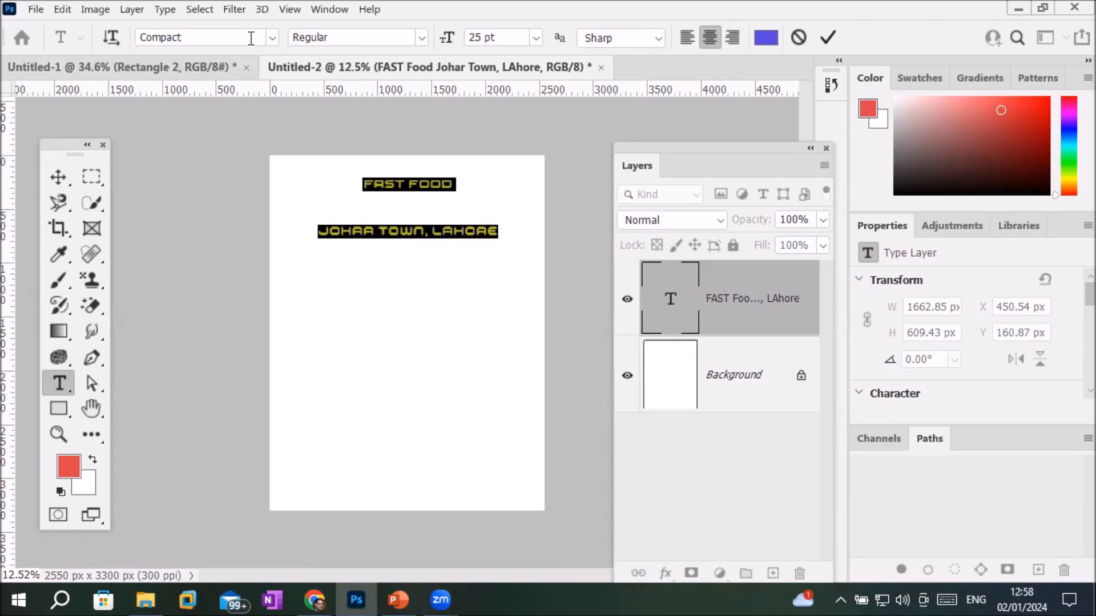
{"action": "left_click", "coordinate": [830, 36]}
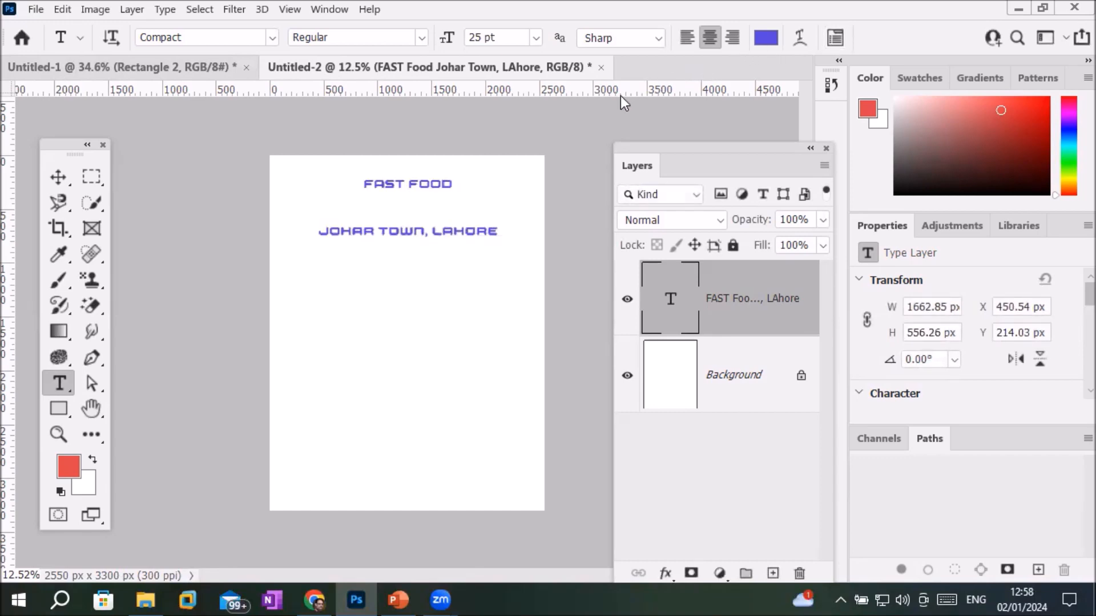
Step: Show the character settings and reduce the leading between the two heading lines to 21 pt
{"action": "left_click", "coordinate": [326, 12]}
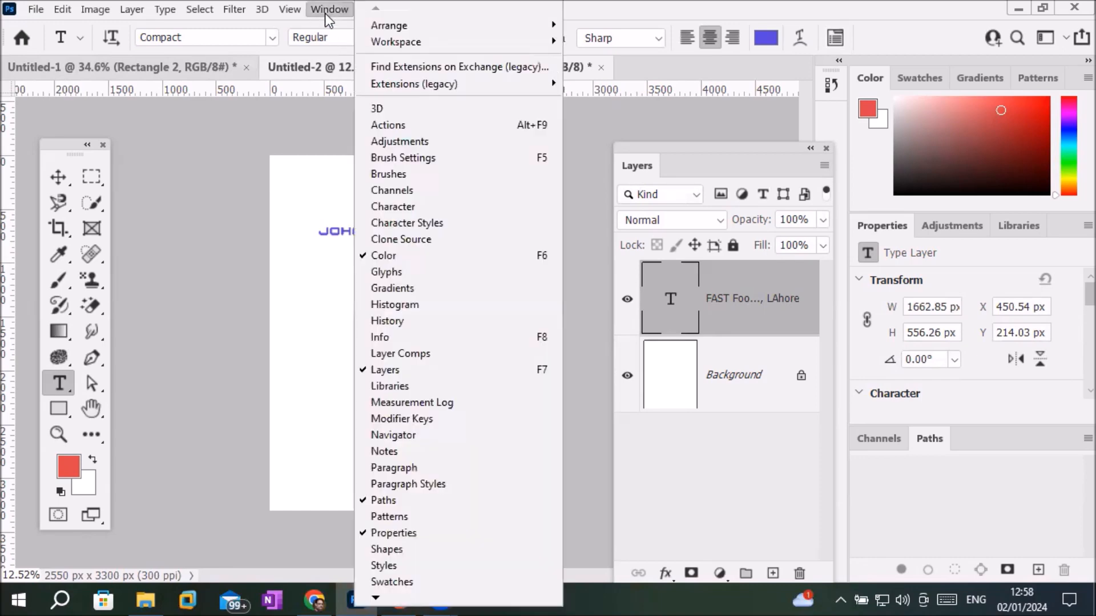
{"action": "left_click", "coordinate": [423, 210]}
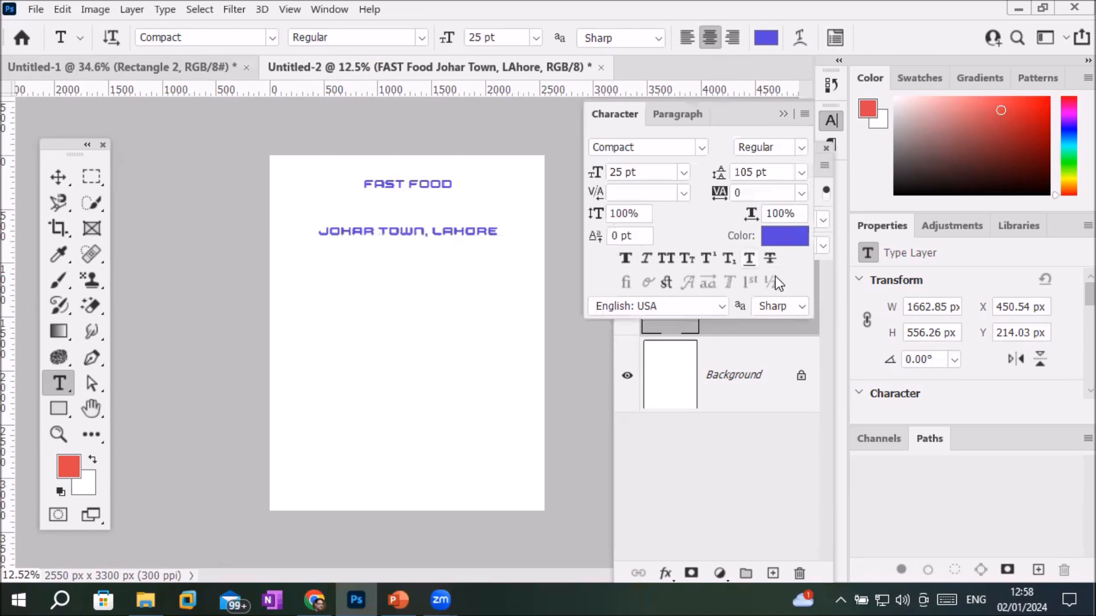
{"action": "left_click", "coordinate": [784, 171]}
{"action": "key", "text": "Down"}
{"action": "key", "text": "Down"}
{"action": "key", "text": "Down"}
{"action": "key", "text": "Down"}
{"action": "key", "text": "Down"}
{"action": "key", "text": "Down"}
{"action": "key", "text": "Down"}
{"action": "key", "text": "Down"}
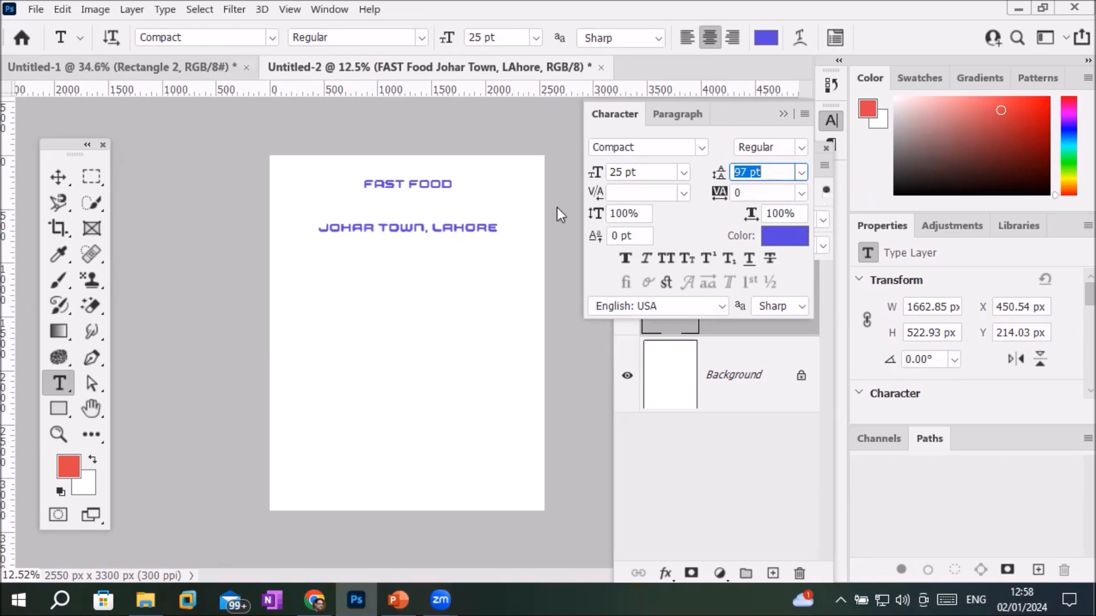
{"action": "left_click", "coordinate": [768, 172]}
{"action": "key", "text": "Down"}
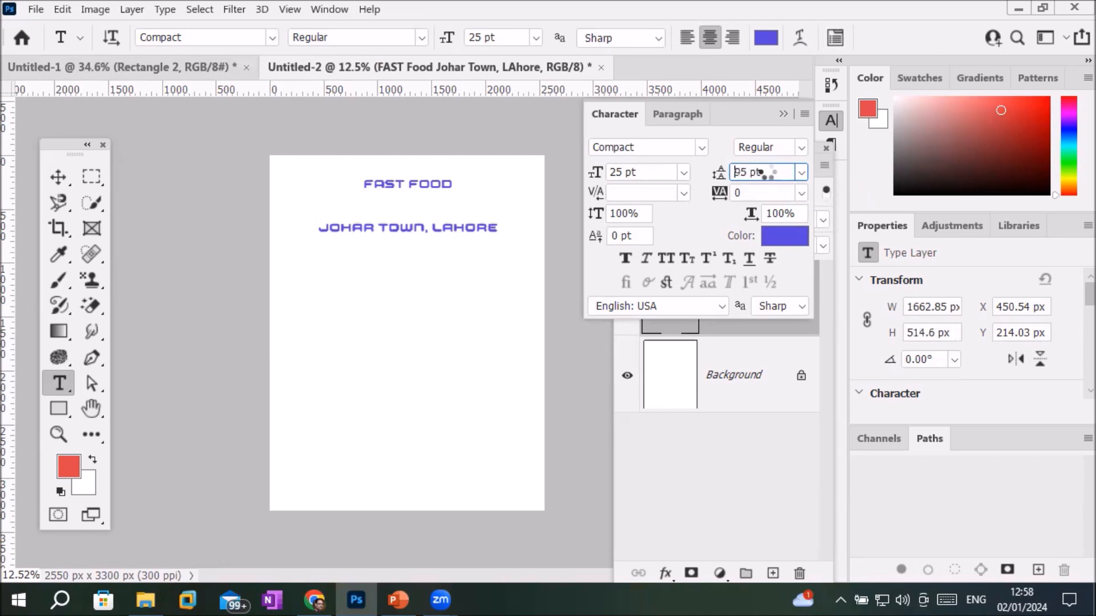
{"action": "key", "text": "Down"}
{"action": "key", "text": "Down"}
{"action": "key", "text": "Down"}
{"action": "key", "text": "Down"}
{"action": "key", "text": "Down"}
{"action": "key", "text": "Down"}
{"action": "key", "text": "Down"}
{"action": "key", "text": "Down"}
{"action": "key", "text": "Down"}
{"action": "key", "text": "Down"}
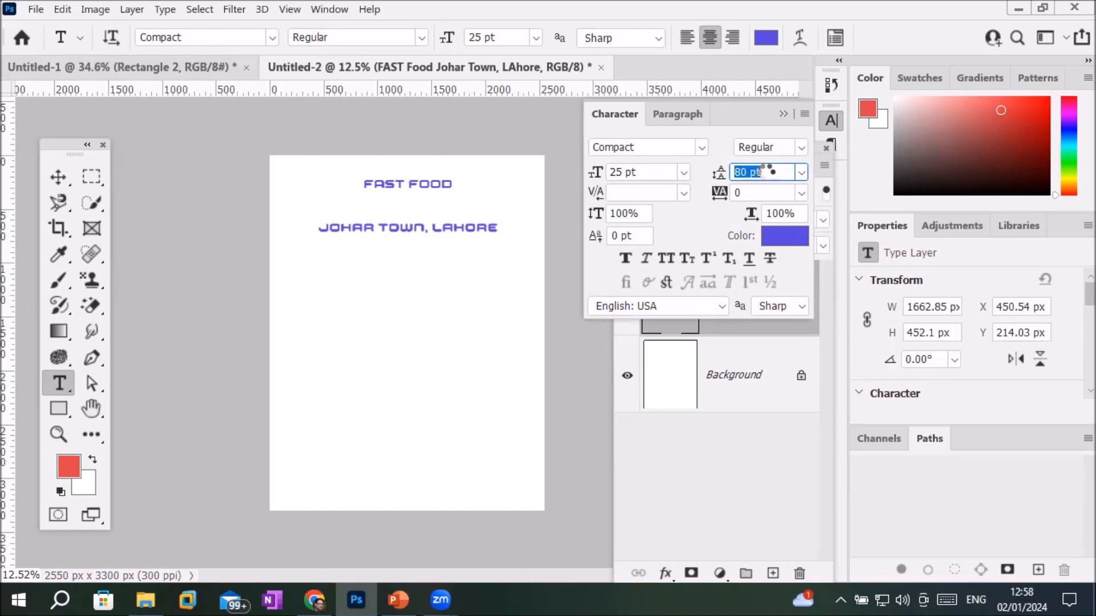
{"action": "key", "text": "Down"}
{"action": "key", "text": "Down"}
{"action": "key", "text": "Down"}
{"action": "key", "text": "Down"}
{"action": "key", "text": "Down"}
{"action": "key", "text": "Down"}
{"action": "key", "text": "Down"}
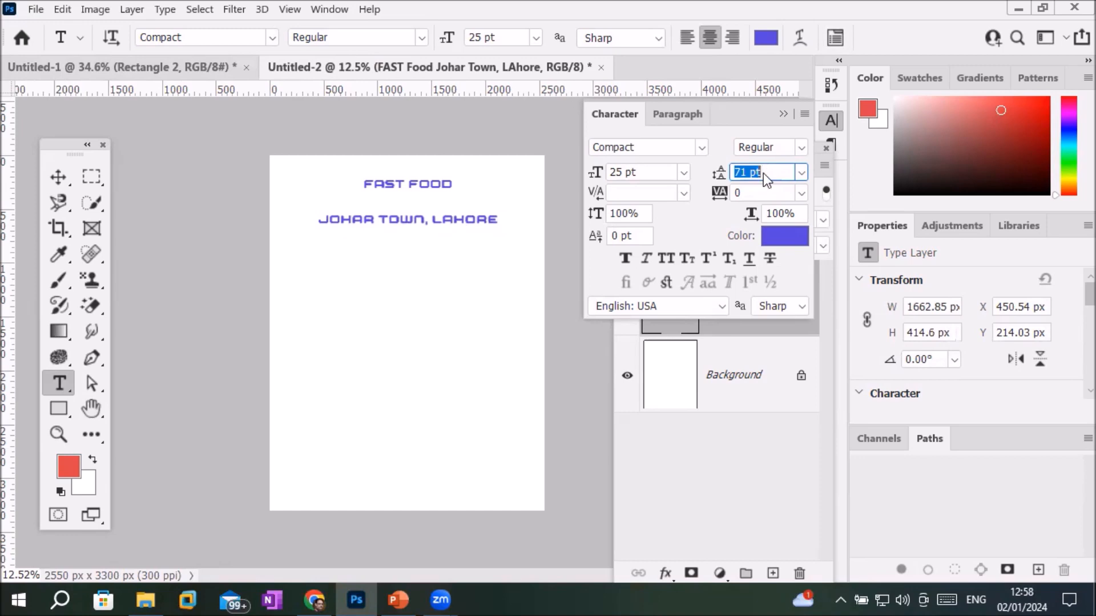
{"action": "key", "text": "Down"}
{"action": "key", "text": "Down"}
{"action": "key", "text": "Down"}
{"action": "key", "text": "Down"}
{"action": "key", "text": "Down"}
{"action": "key", "text": "Down"}
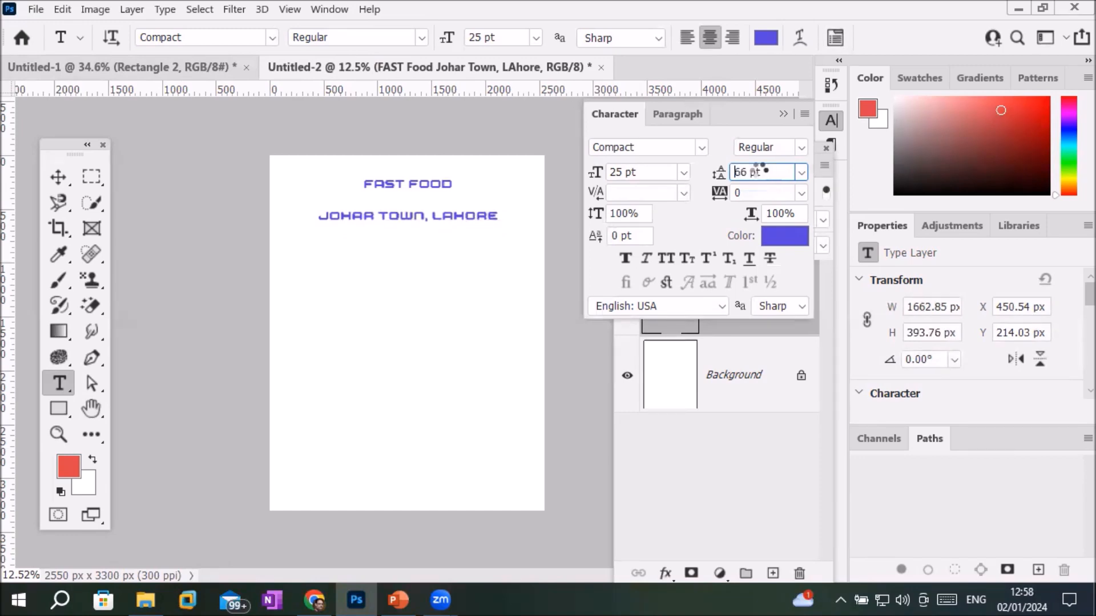
{"action": "key", "text": "Down"}
{"action": "key", "text": "Down"}
{"action": "key", "text": "Down"}
{"action": "key", "text": "Down"}
{"action": "key", "text": "Down"}
{"action": "key", "text": "Down"}
{"action": "key", "text": "Down"}
{"action": "key", "text": "Down"}
{"action": "key", "text": "Down"}
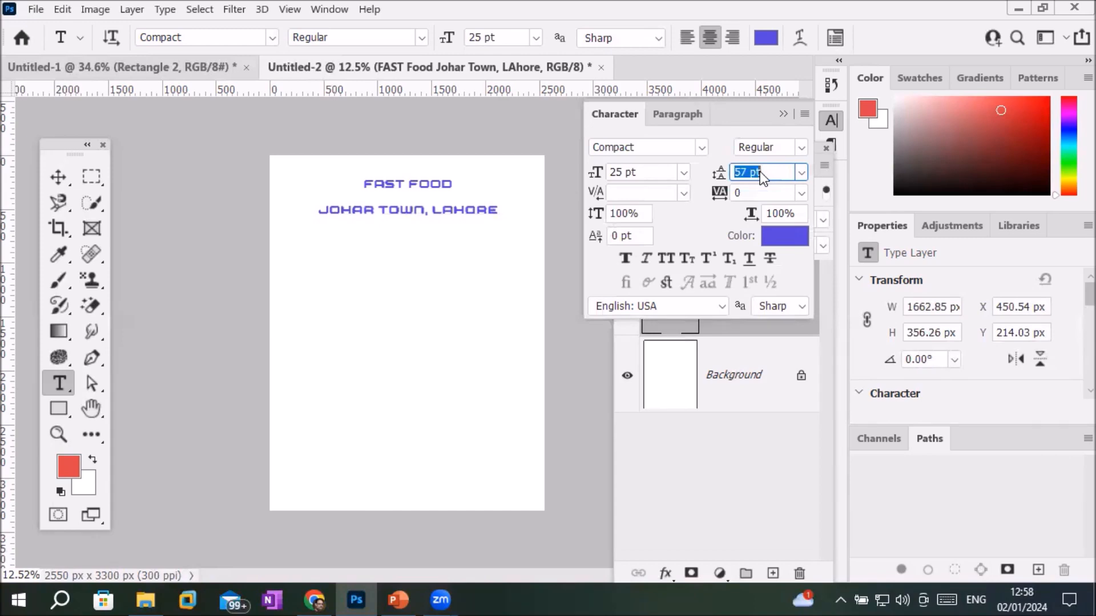
{"action": "key", "text": "Down"}
{"action": "key", "text": "Down"}
{"action": "key", "text": "Down"}
{"action": "key", "text": "Down"}
{"action": "key", "text": "Down"}
{"action": "key", "text": "Down"}
{"action": "key", "text": "Down"}
{"action": "key", "text": "Down"}
{"action": "key", "text": "Down"}
{"action": "key", "text": "Down"}
{"action": "key", "text": "Down"}
{"action": "key", "text": "Down"}
{"action": "key", "text": "Down"}
{"action": "key", "text": "Down"}
{"action": "key", "text": "Down"}
{"action": "key", "text": "Down"}
{"action": "key", "text": "Down"}
{"action": "key", "text": "Down"}
{"action": "key", "text": "Down"}
{"action": "key", "text": "Down"}
{"action": "key", "text": "Down"}
{"action": "key", "text": "Down"}
{"action": "key", "text": "Down"}
{"action": "key", "text": "Down"}
{"action": "key", "text": "Down"}
{"action": "key", "text": "Down"}
{"action": "key", "text": "Down"}
{"action": "key", "text": "Down"}
{"action": "key", "text": "Down"}
{"action": "key", "text": "Down"}
{"action": "key", "text": "Down"}
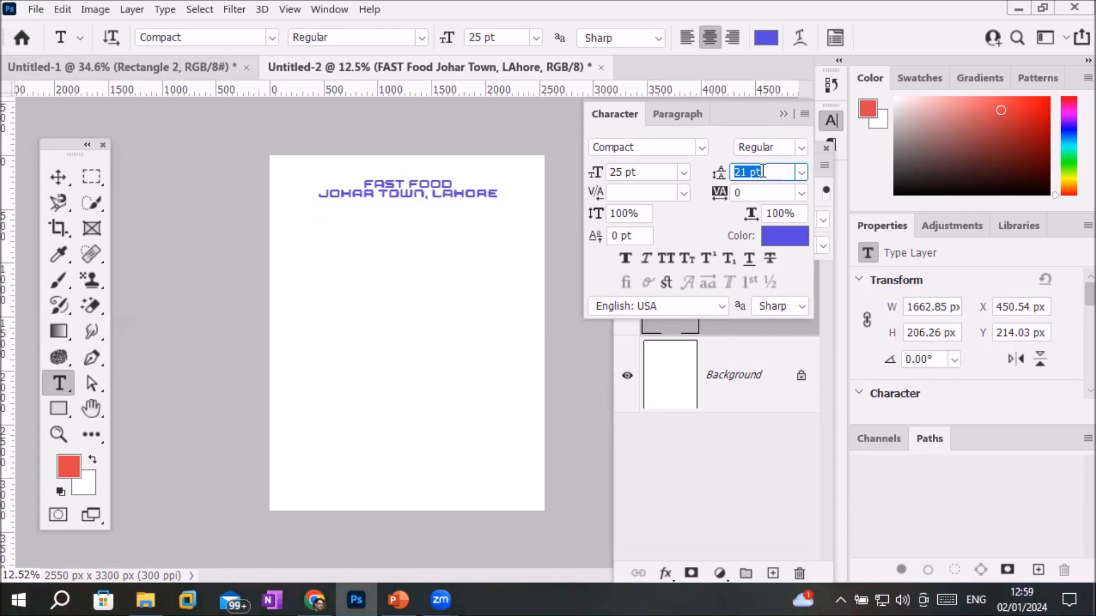
Step: Increase the leading between the two heading lines to 25 pt
{"action": "key", "text": "Up"}
{"action": "key", "text": "Up"}
{"action": "key", "text": "Up"}
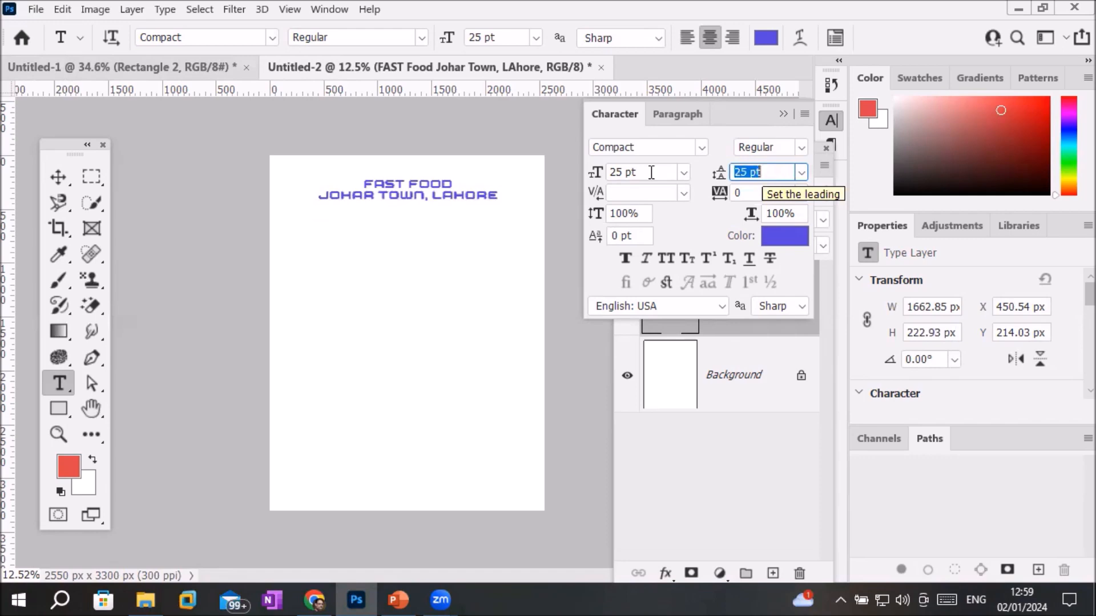
Step: Try center and right alignment on the heading text, finish with left alignment, and move the text near the page's top edge
{"action": "left_click", "coordinate": [421, 195]}
{"action": "left_click_drag", "start_coordinate": [402, 184], "coordinate": [434, 204]}
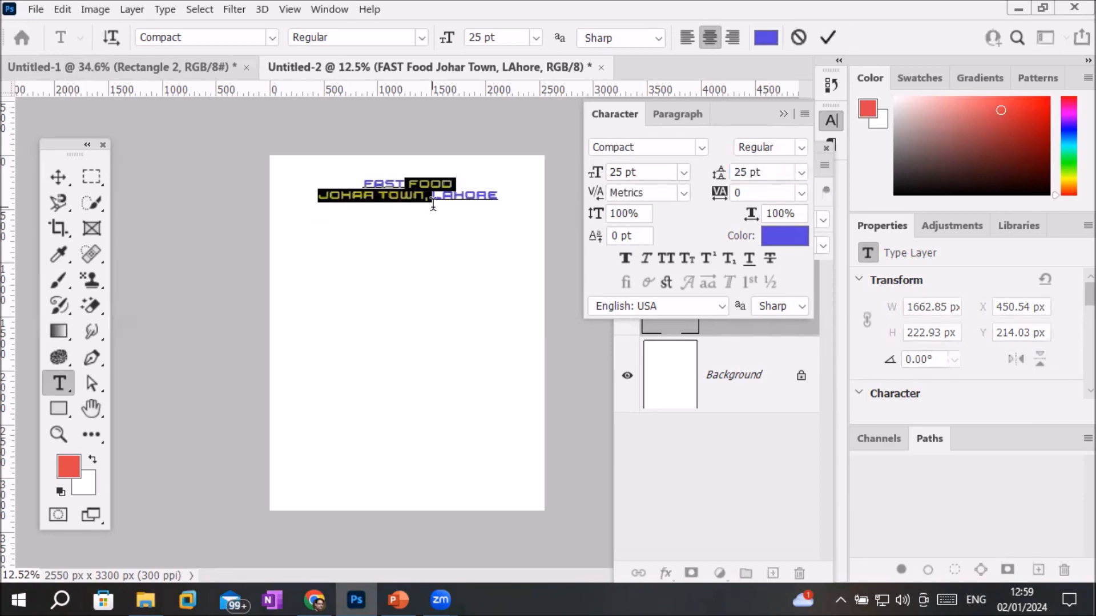
{"action": "left_click", "coordinate": [677, 115]}
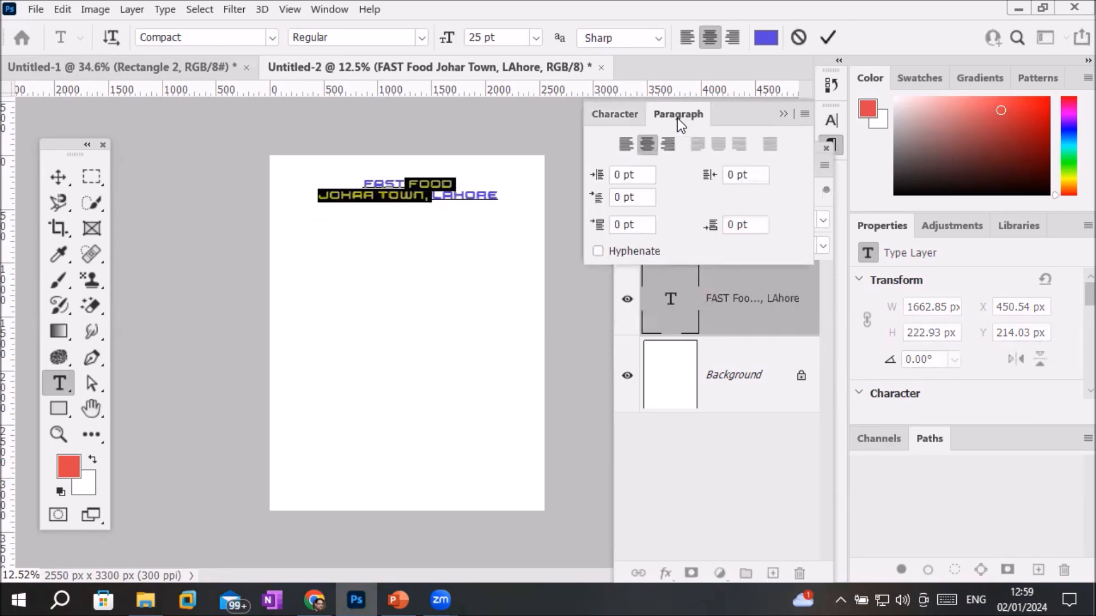
{"action": "left_click", "coordinate": [626, 146]}
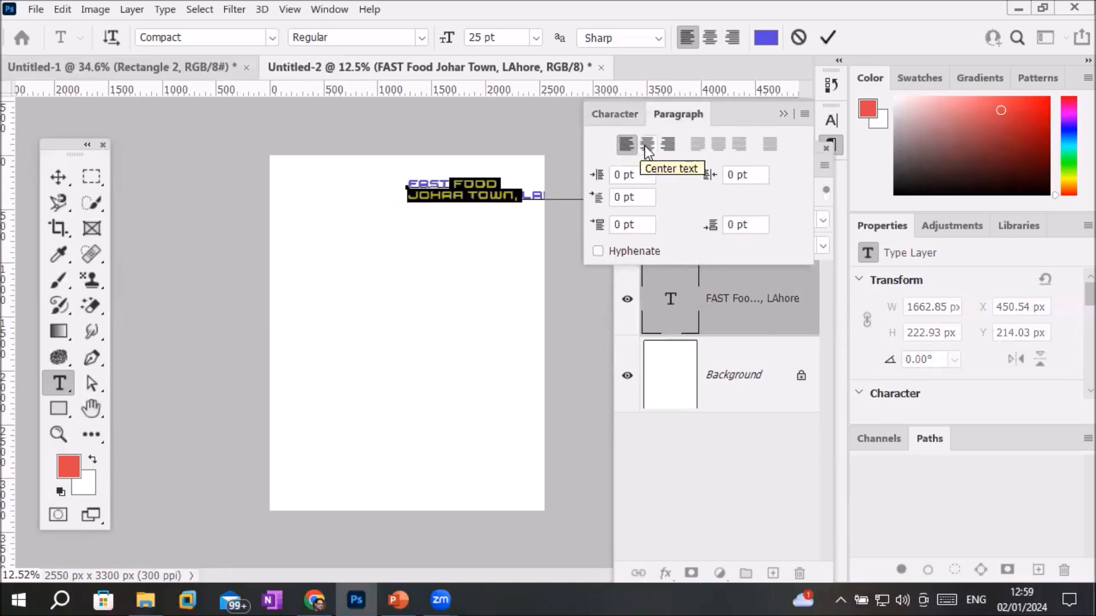
{"action": "left_click", "coordinate": [646, 146]}
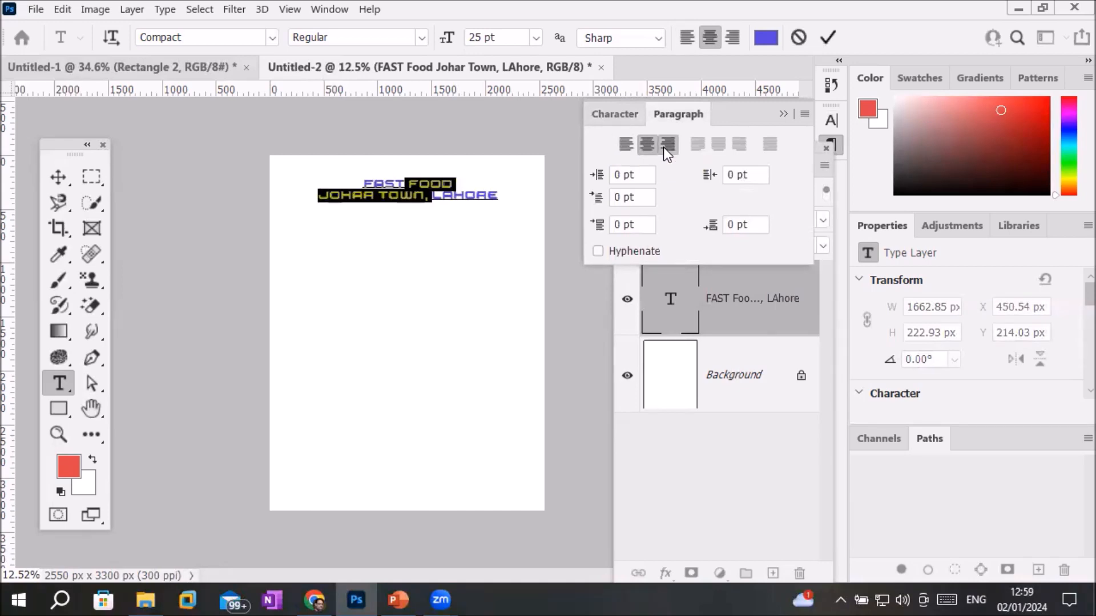
{"action": "left_click", "coordinate": [664, 147]}
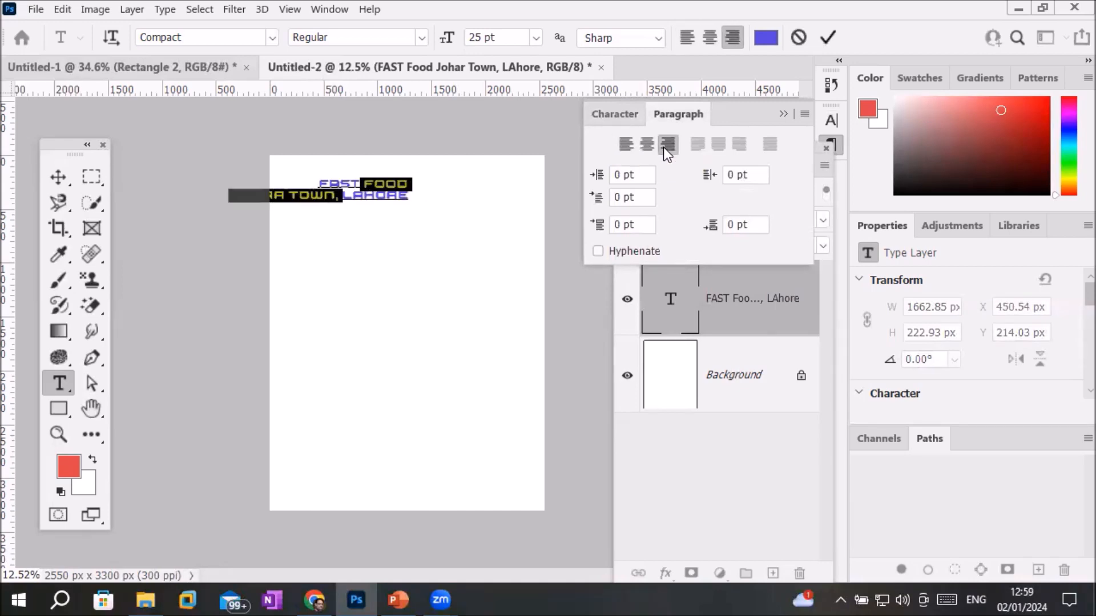
{"action": "left_click", "coordinate": [626, 146]}
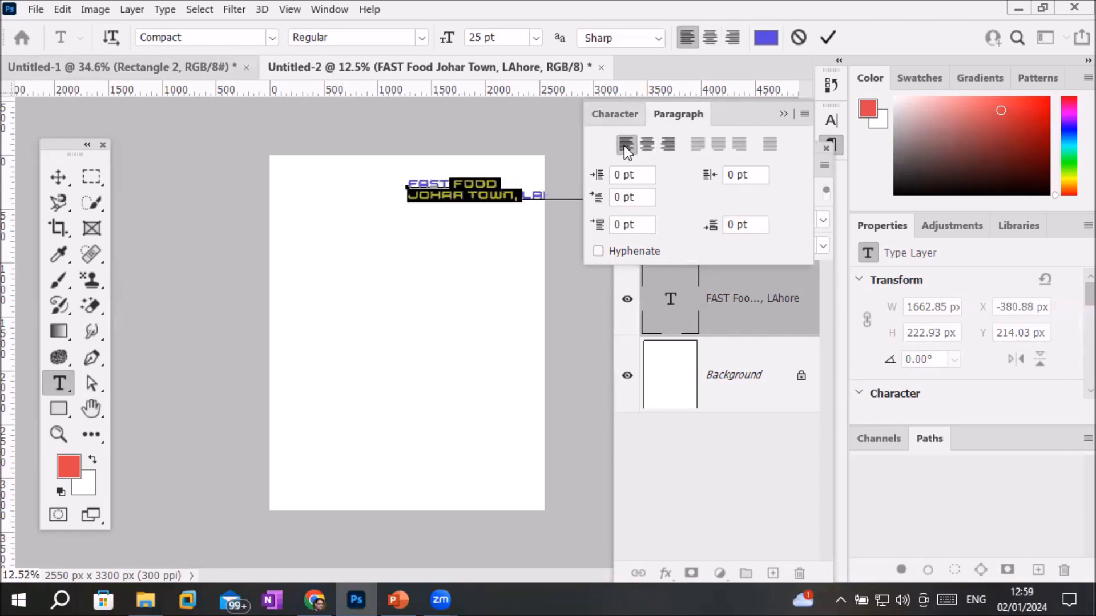
{"action": "left_click", "coordinate": [57, 178]}
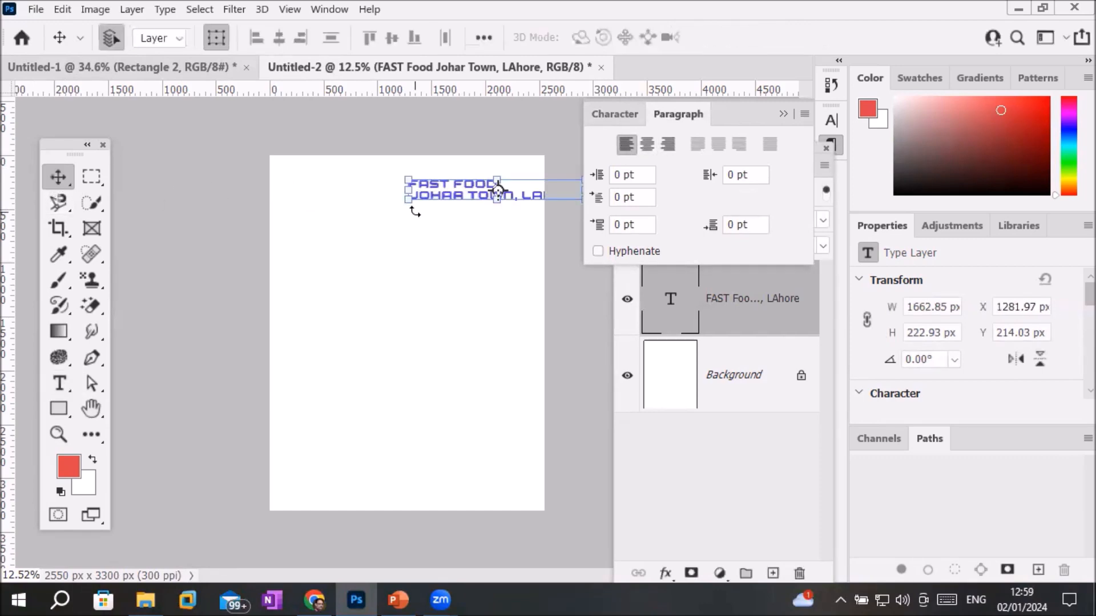
{"action": "left_click_drag", "start_coordinate": [430, 196], "coordinate": [352, 184]}
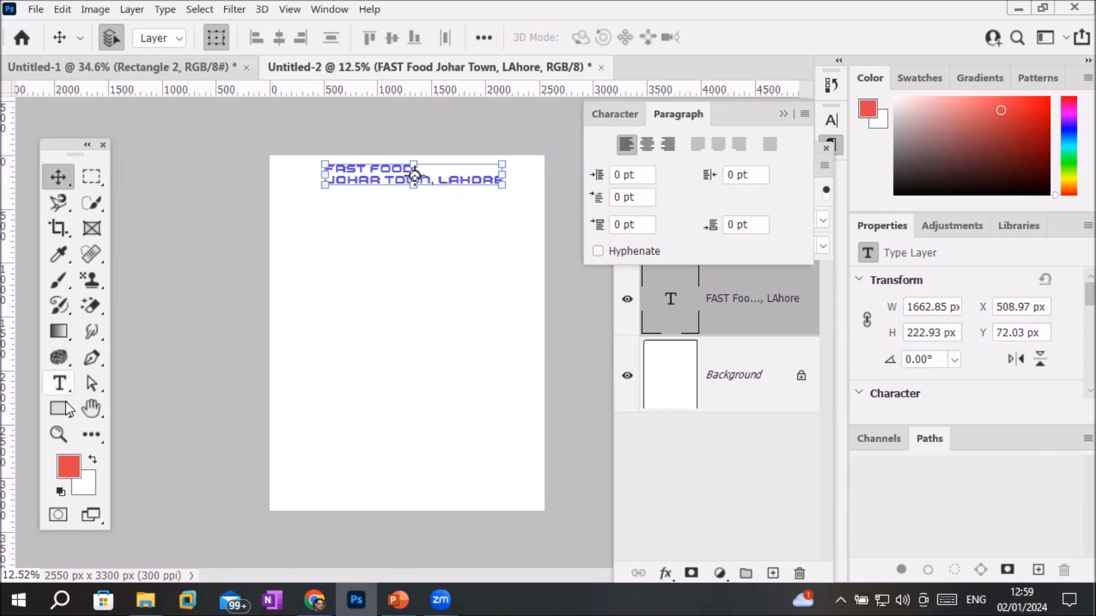
Step: Set the "FAST Food" line to 50 pt in the A Okay font
{"action": "left_click", "coordinate": [63, 382]}
{"action": "left_click", "coordinate": [416, 169]}
{"action": "left_click_drag", "start_coordinate": [416, 169], "coordinate": [322, 169]}
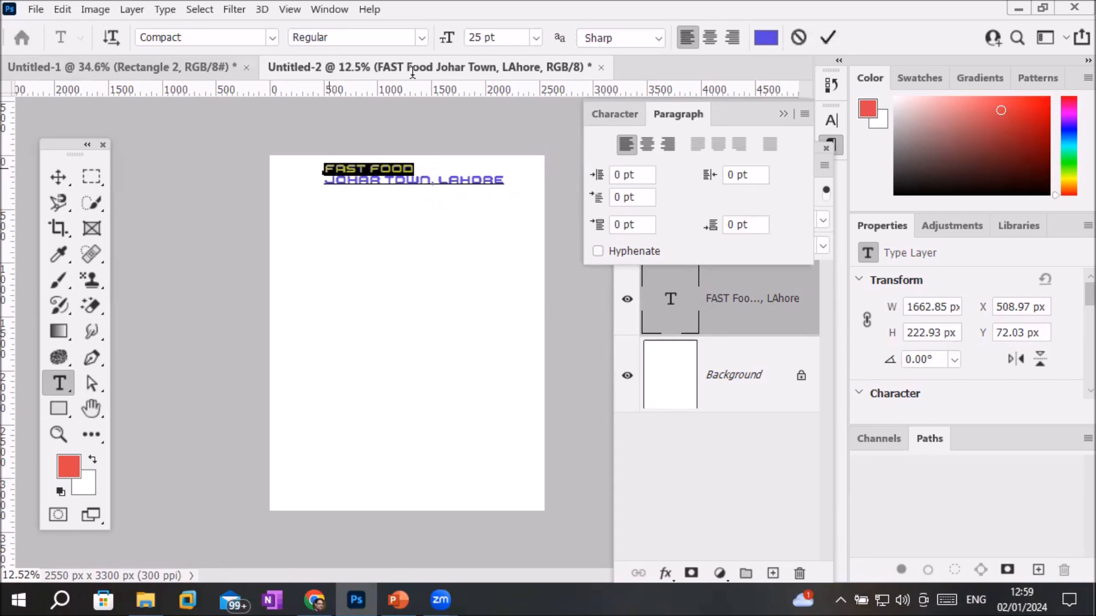
{"action": "left_click", "coordinate": [494, 38]}
{"action": "scroll", "coordinate": [498, 37], "scroll_direction": "up", "scroll_amount": 7}
{"action": "scroll", "coordinate": [499, 37], "scroll_direction": "up", "scroll_amount": 12}
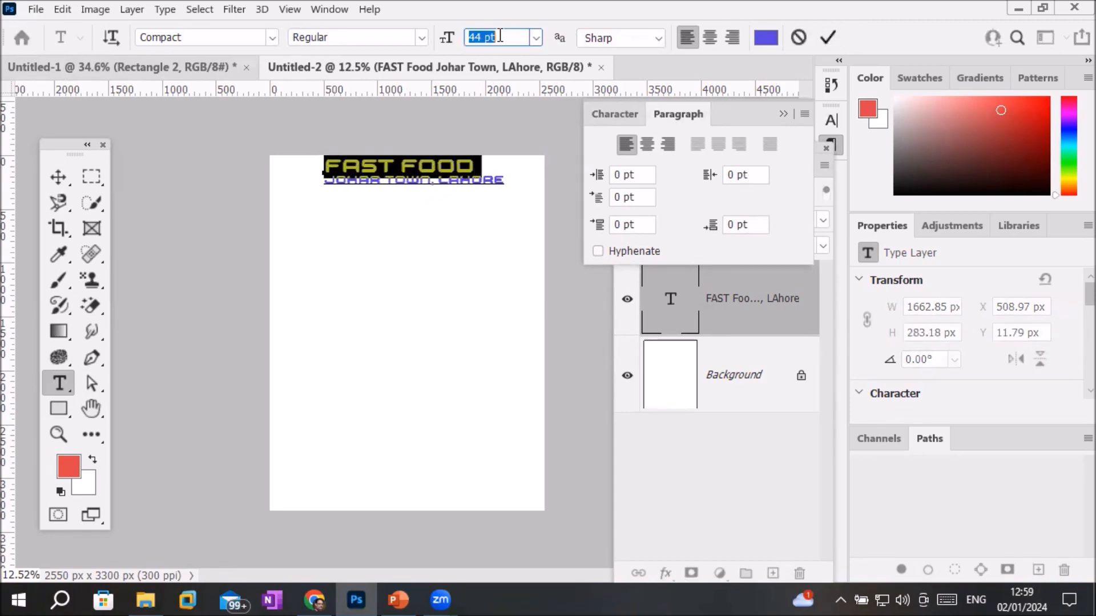
{"action": "scroll", "coordinate": [499, 36], "scroll_direction": "up", "scroll_amount": 6}
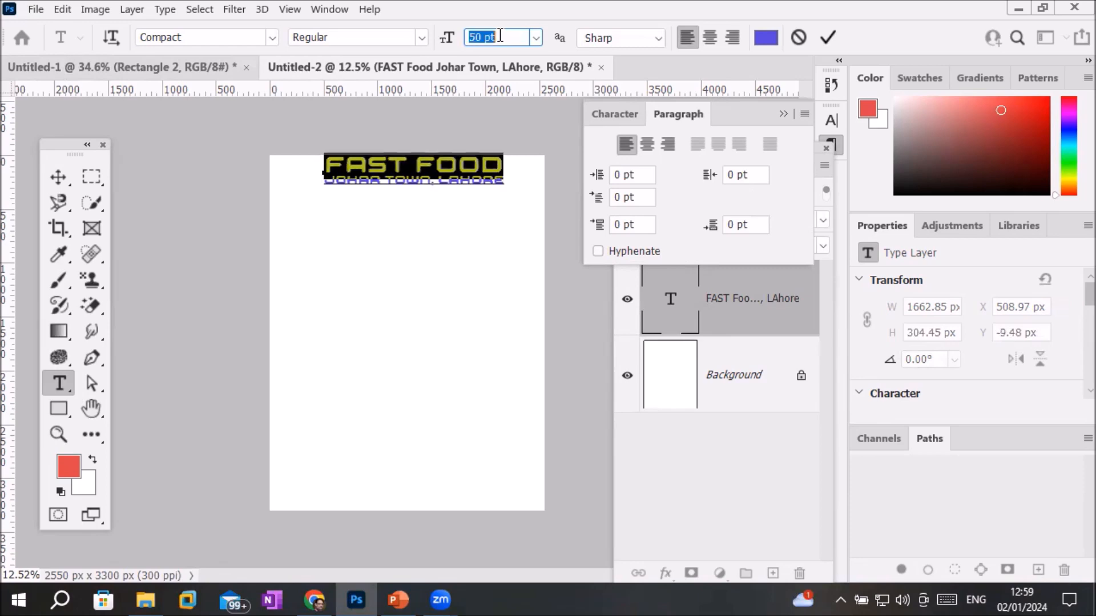
{"action": "left_click", "coordinate": [273, 38]}
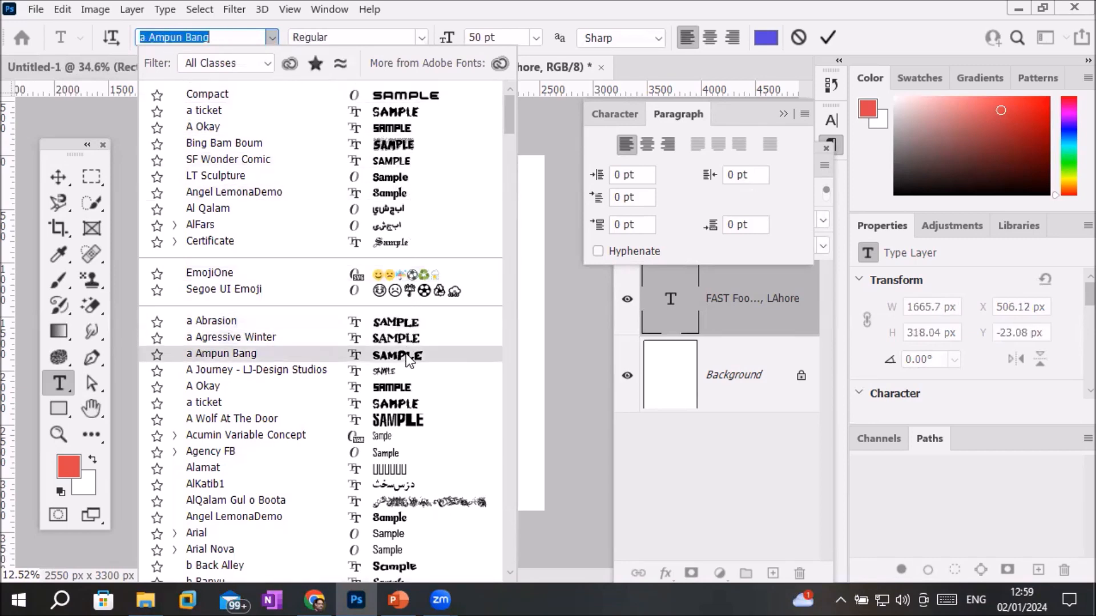
{"action": "left_click", "coordinate": [405, 387]}
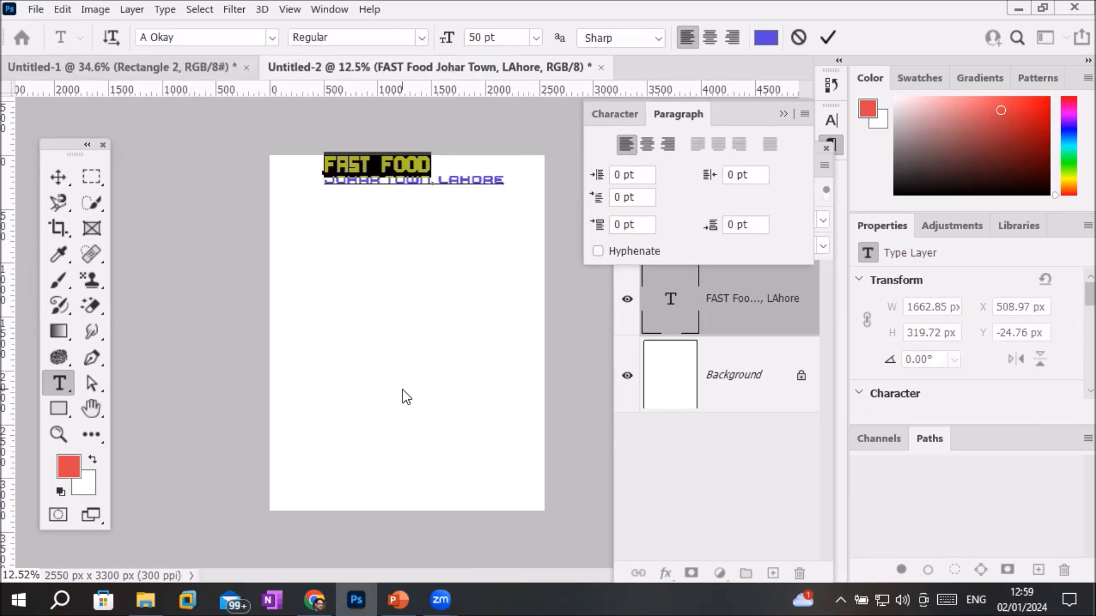
Step: Change the font of the "Johar Town, LAhore" line to a ticket
{"action": "left_click", "coordinate": [496, 178]}
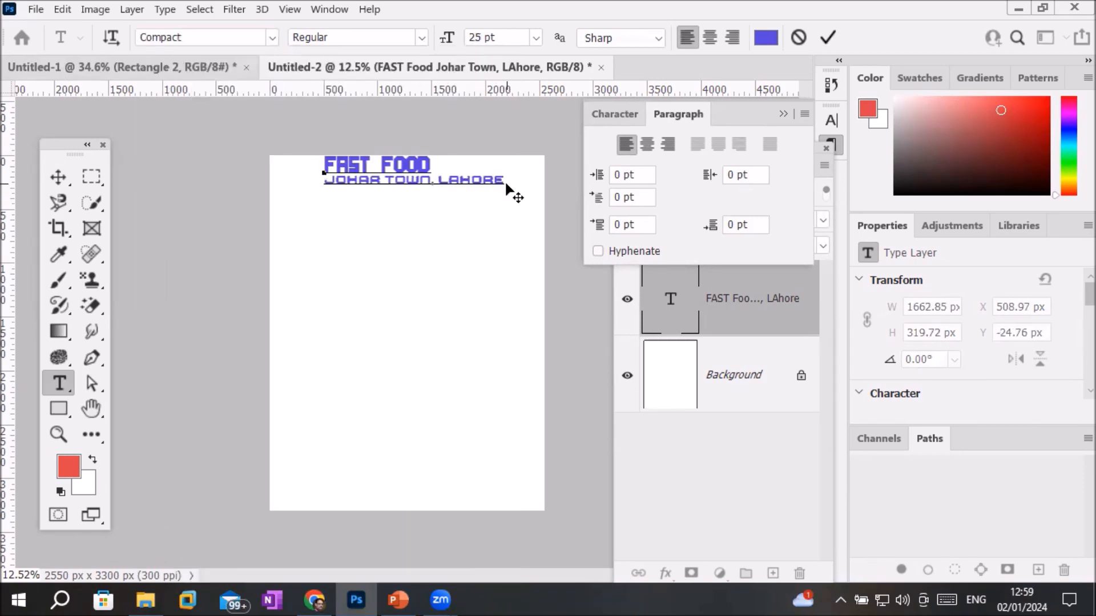
{"action": "left_click_drag", "start_coordinate": [498, 178], "coordinate": [323, 194]}
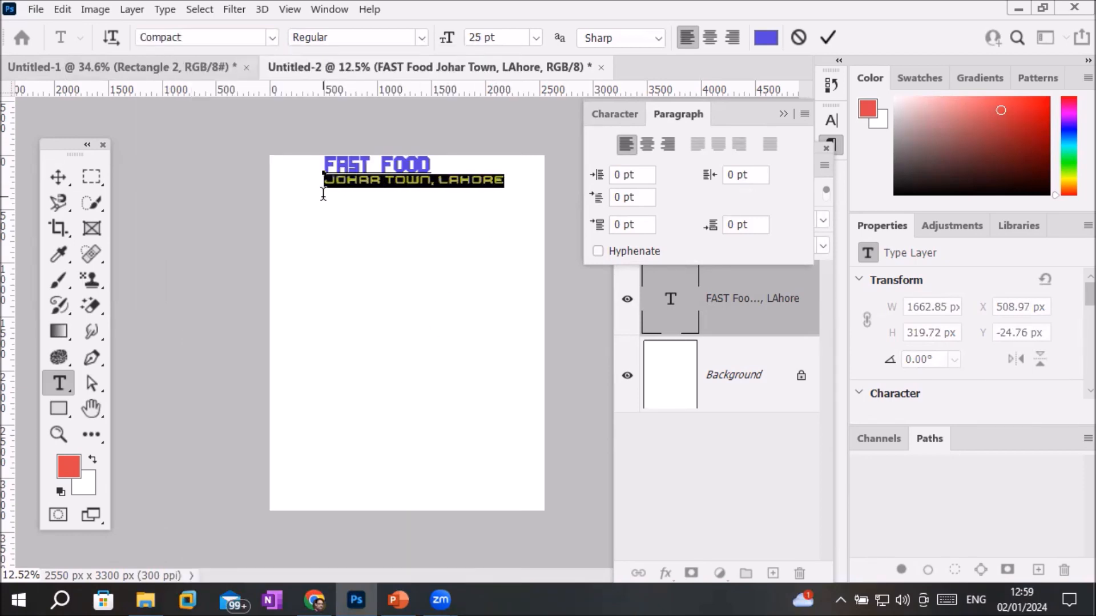
{"action": "left_click", "coordinate": [273, 38]}
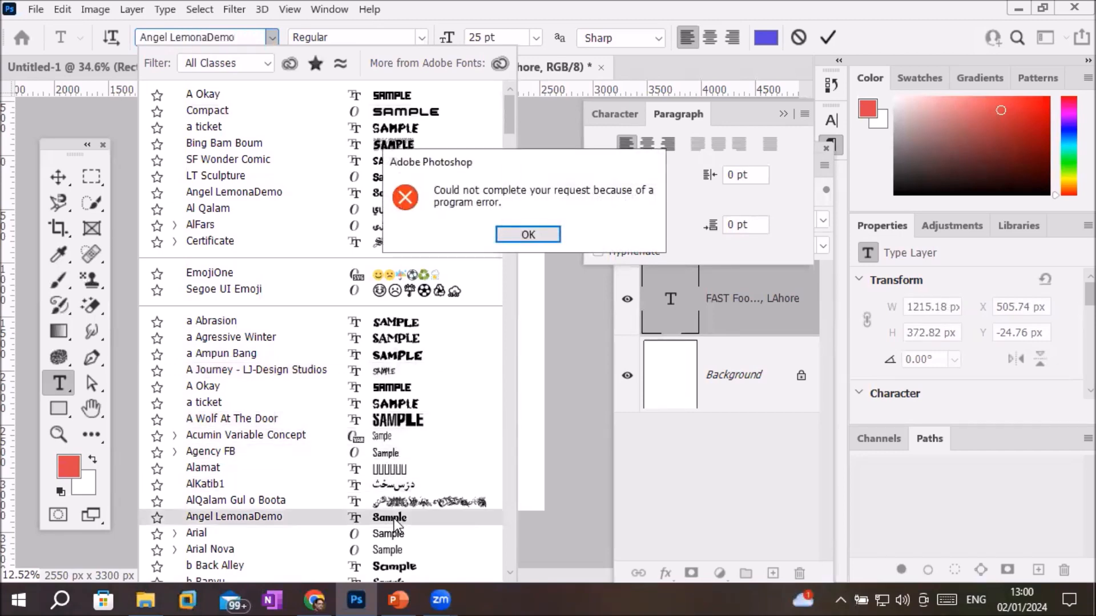
{"action": "left_click", "coordinate": [526, 240]}
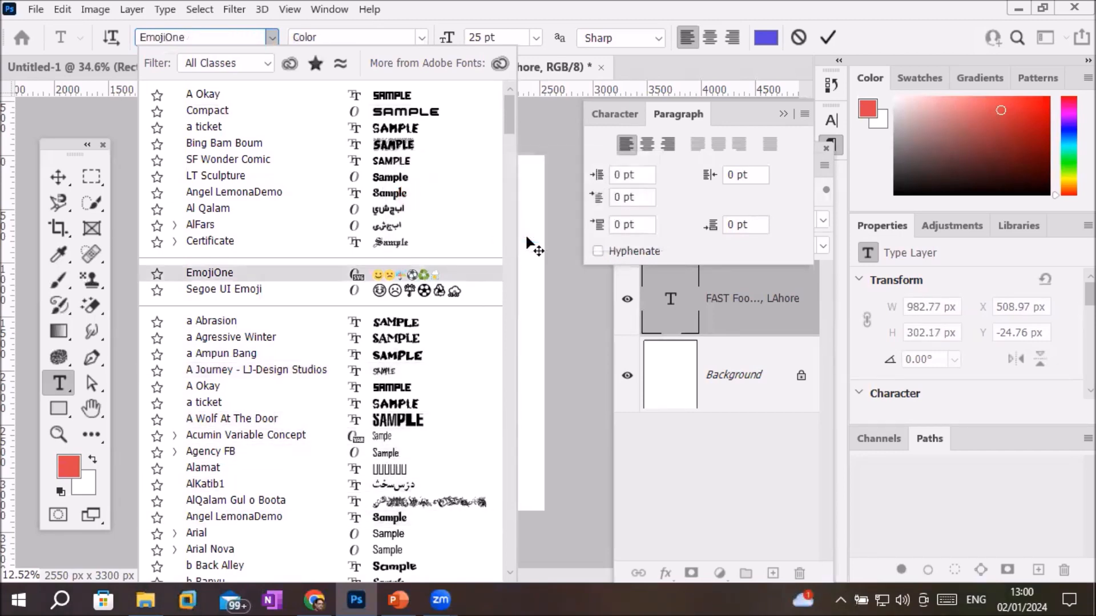
{"action": "left_click", "coordinate": [419, 407]}
Step: Apply the LT Sculpture font in Black style to the "Johar Town, LAhore" line
{"action": "scroll", "coordinate": [411, 177], "scroll_direction": "up", "scroll_amount": 1}
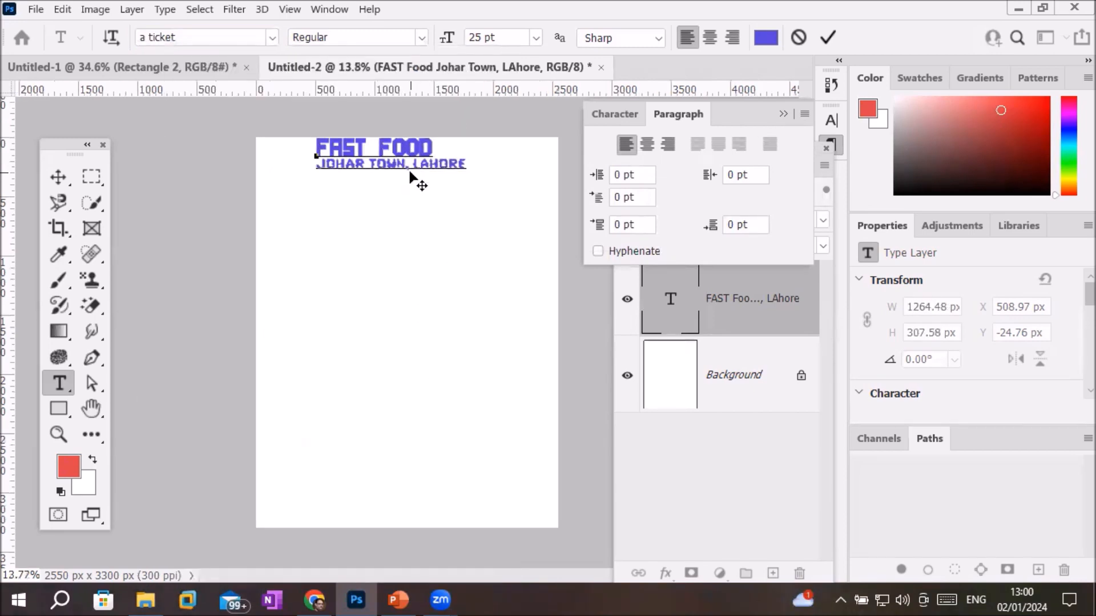
{"action": "scroll", "coordinate": [418, 182], "scroll_direction": "up", "scroll_amount": 5}
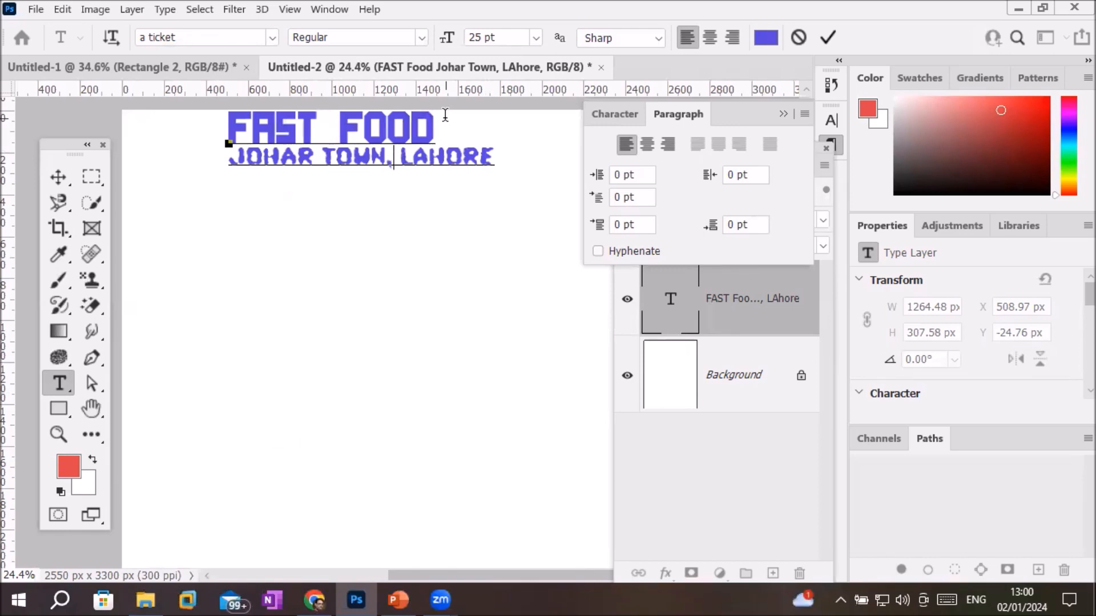
{"action": "left_click_drag", "start_coordinate": [488, 152], "coordinate": [231, 151]}
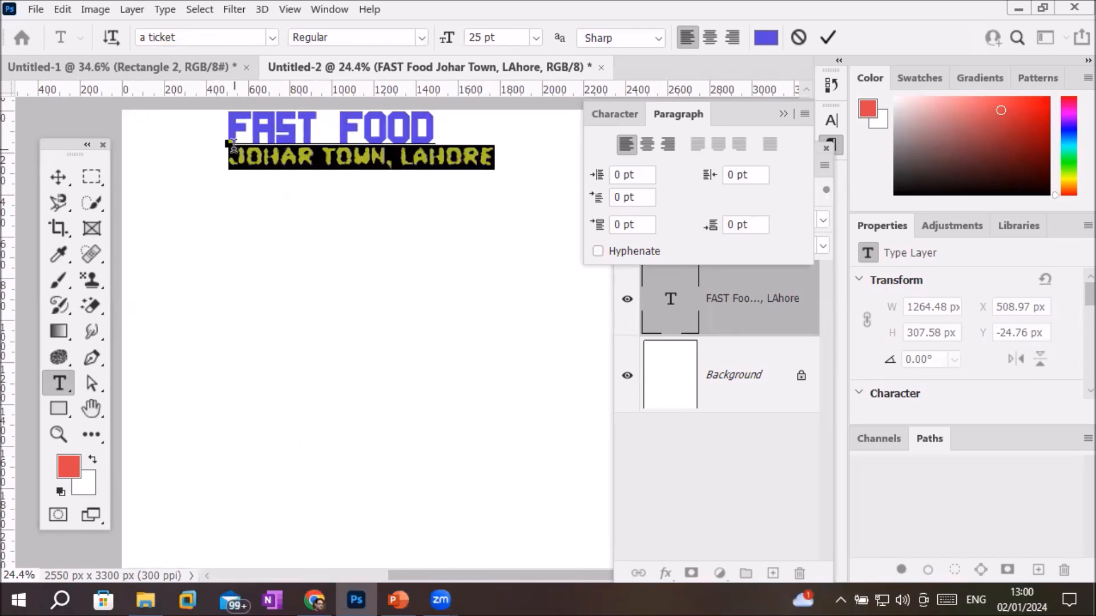
{"action": "left_click", "coordinate": [270, 38]}
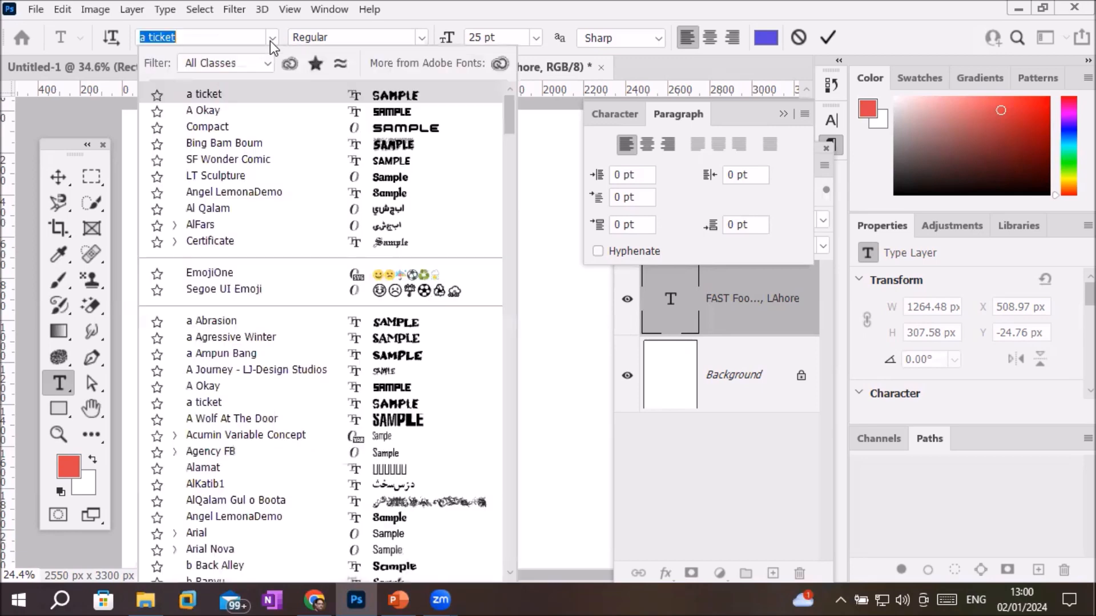
{"action": "left_click", "coordinate": [379, 180]}
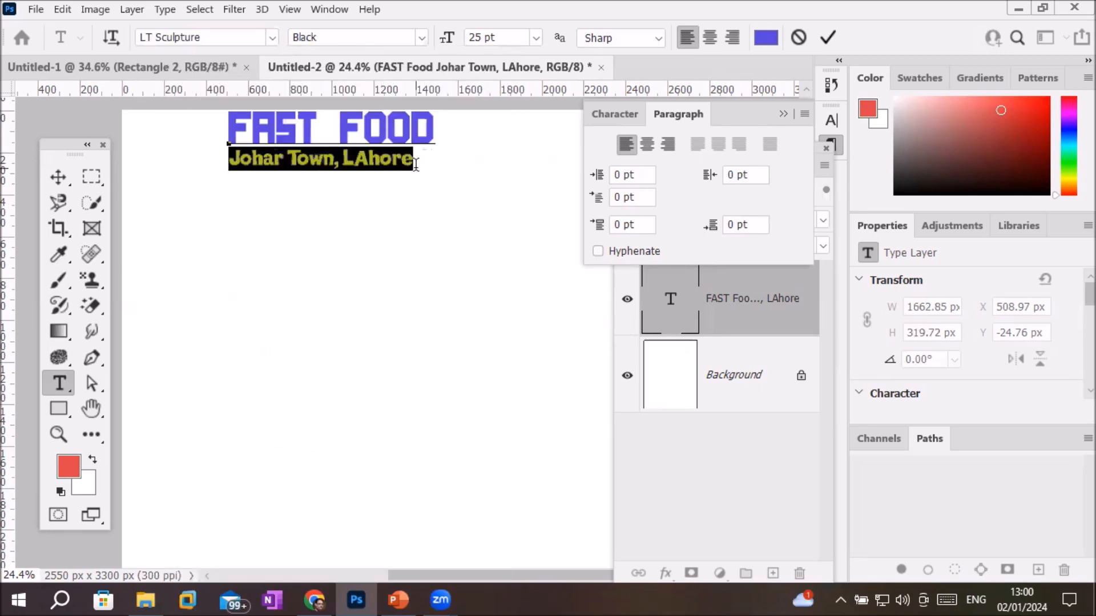
{"action": "left_click", "coordinate": [416, 165]}
{"action": "scroll", "coordinate": [416, 165], "scroll_direction": "up", "scroll_amount": 3}
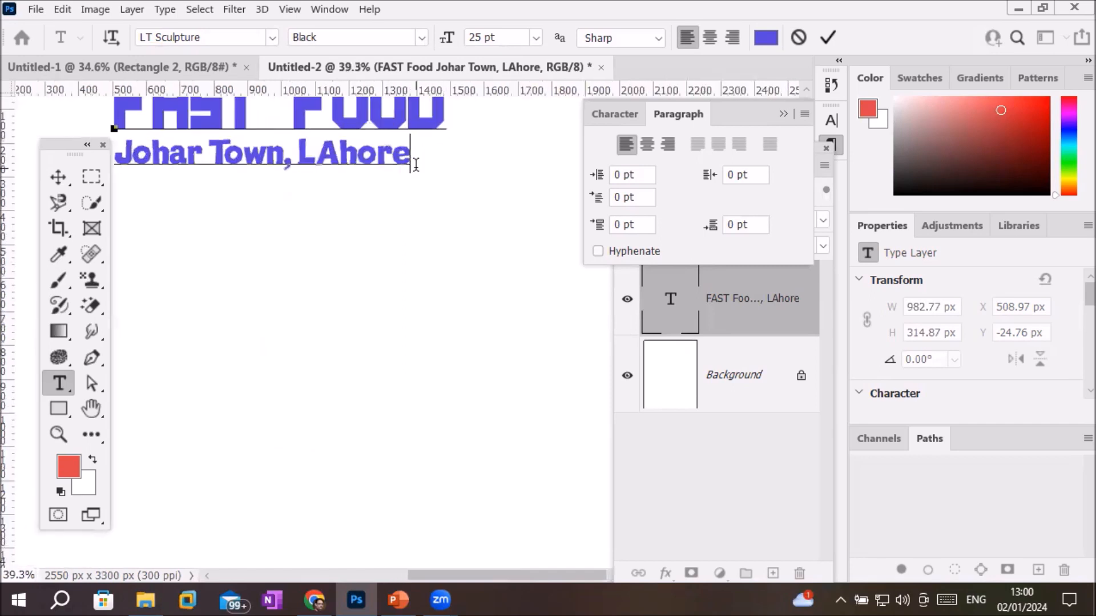
{"action": "scroll", "coordinate": [416, 164], "scroll_direction": "down", "scroll_amount": 5}
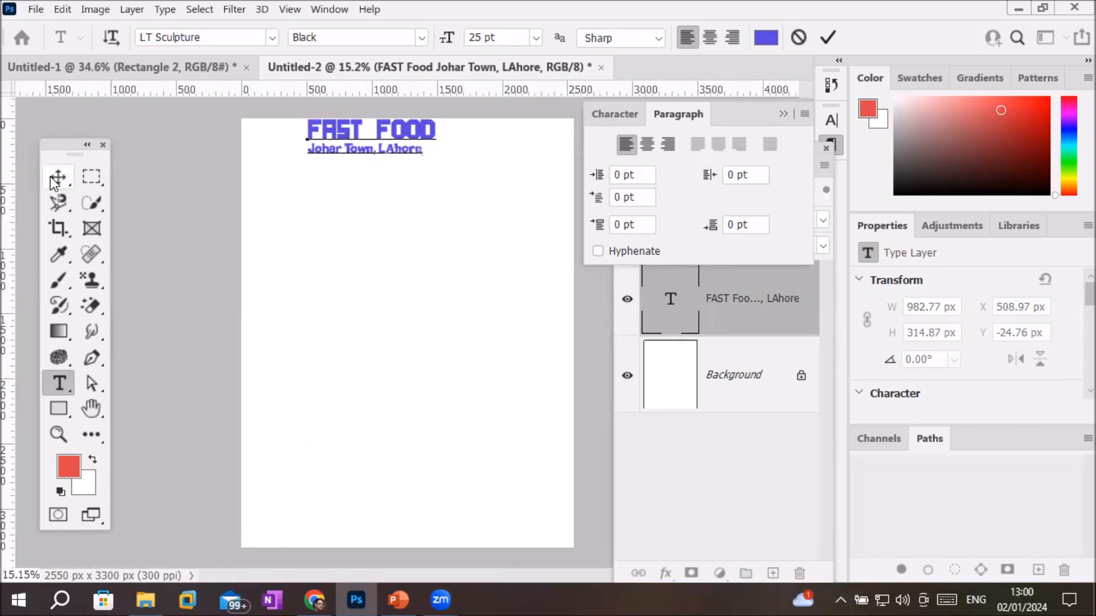
Step: Move the two-line heading to the horizontal middle of the page, slightly below the top edge, and deselect it
{"action": "left_click", "coordinate": [51, 180]}
{"action": "left_click_drag", "start_coordinate": [343, 135], "coordinate": [381, 145]}
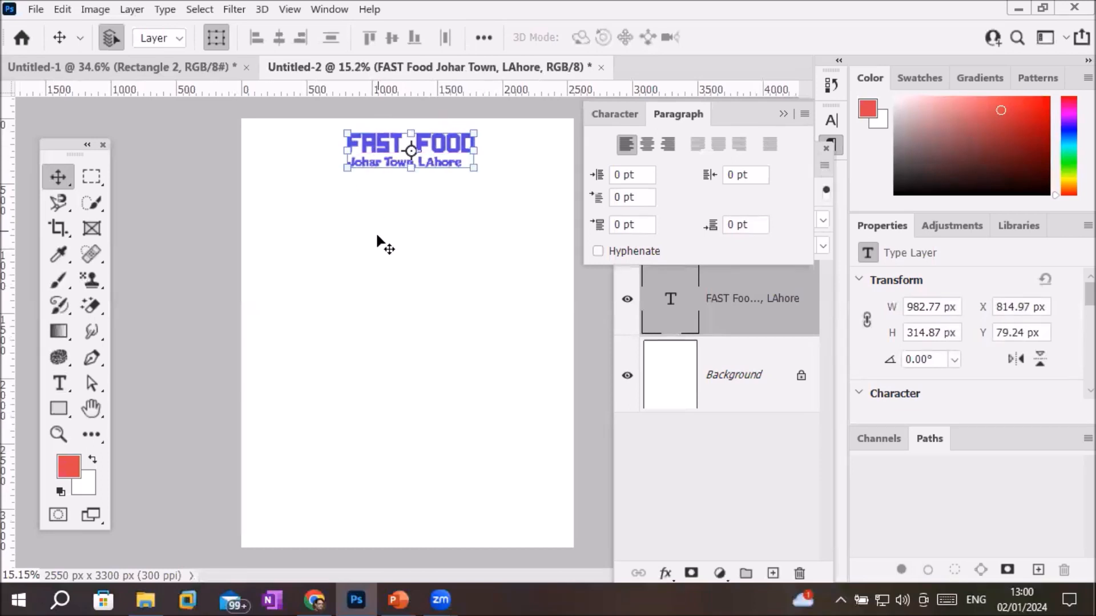
{"action": "left_click", "coordinate": [206, 264]}
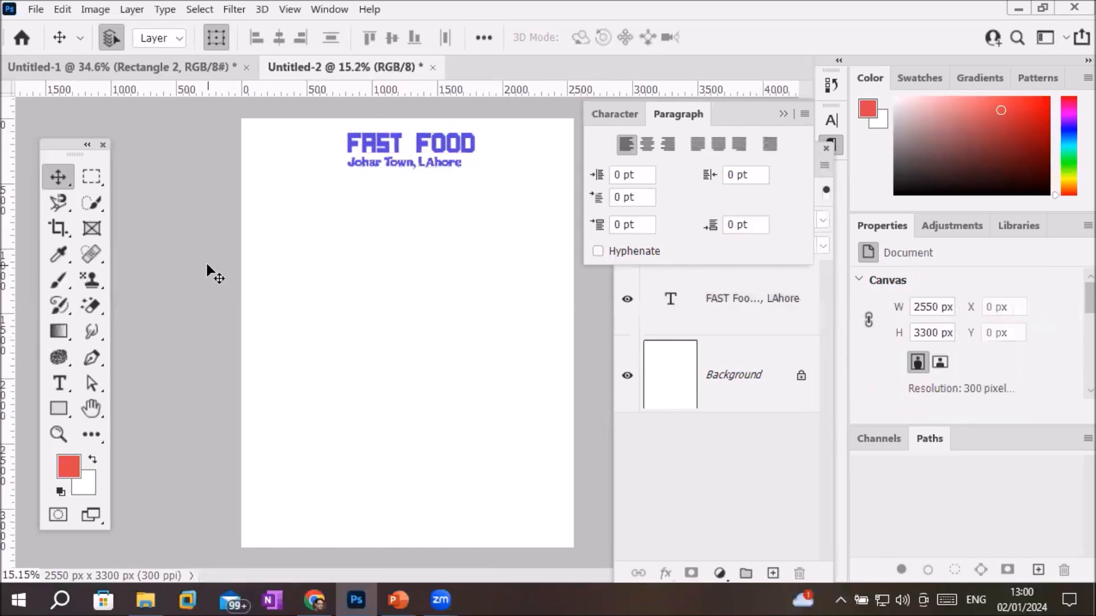
Step: Add a separate text layer reading "Burger" below the middle of the page and commit it
{"action": "left_click", "coordinate": [61, 385]}
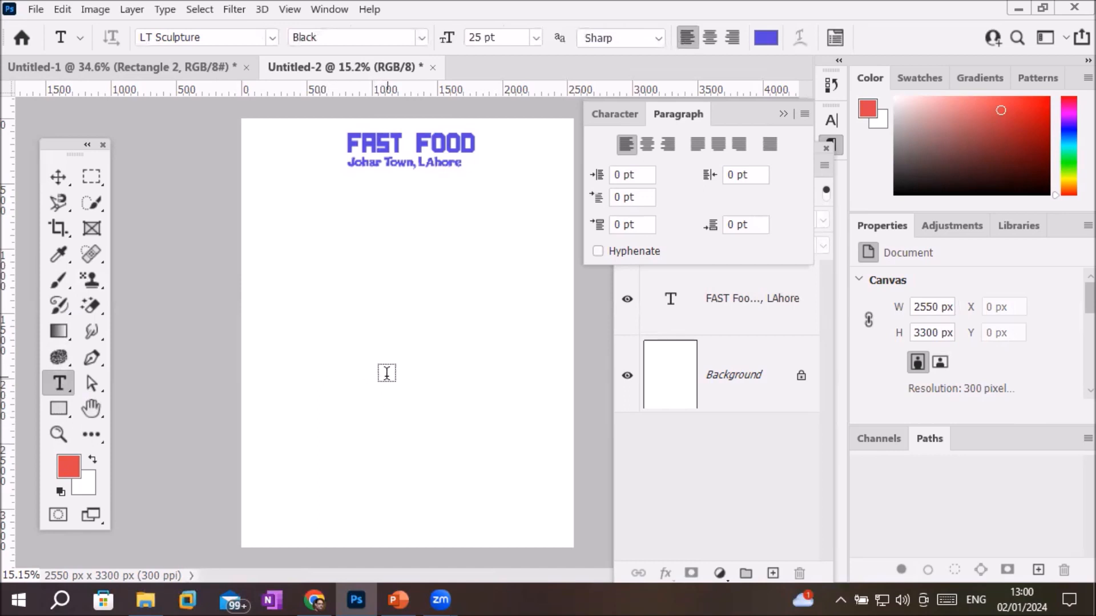
{"action": "left_click", "coordinate": [393, 382]}
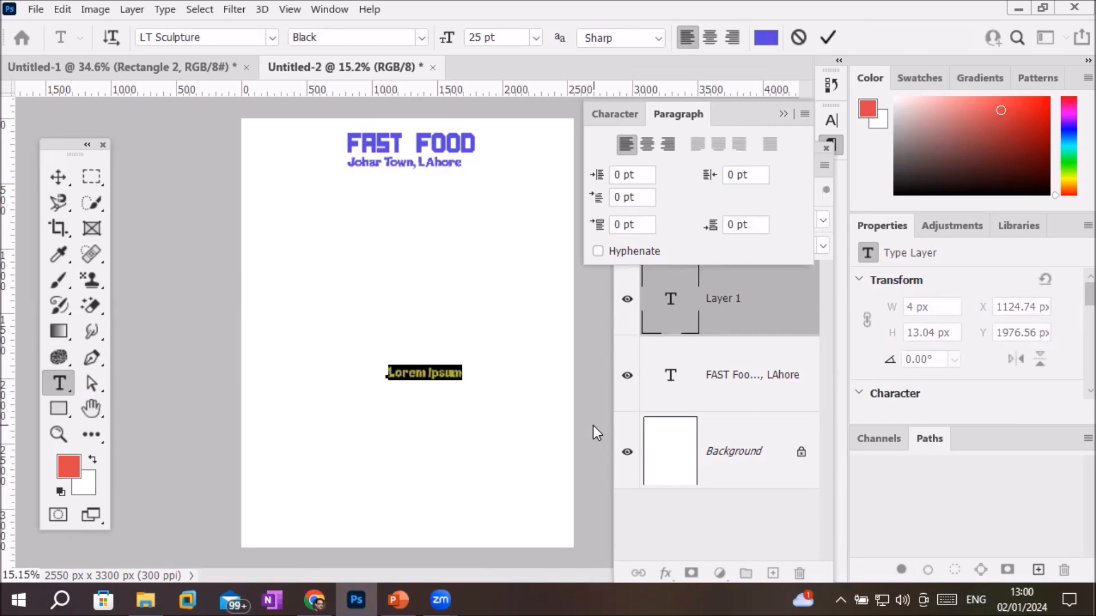
{"action": "type", "text": "B"}
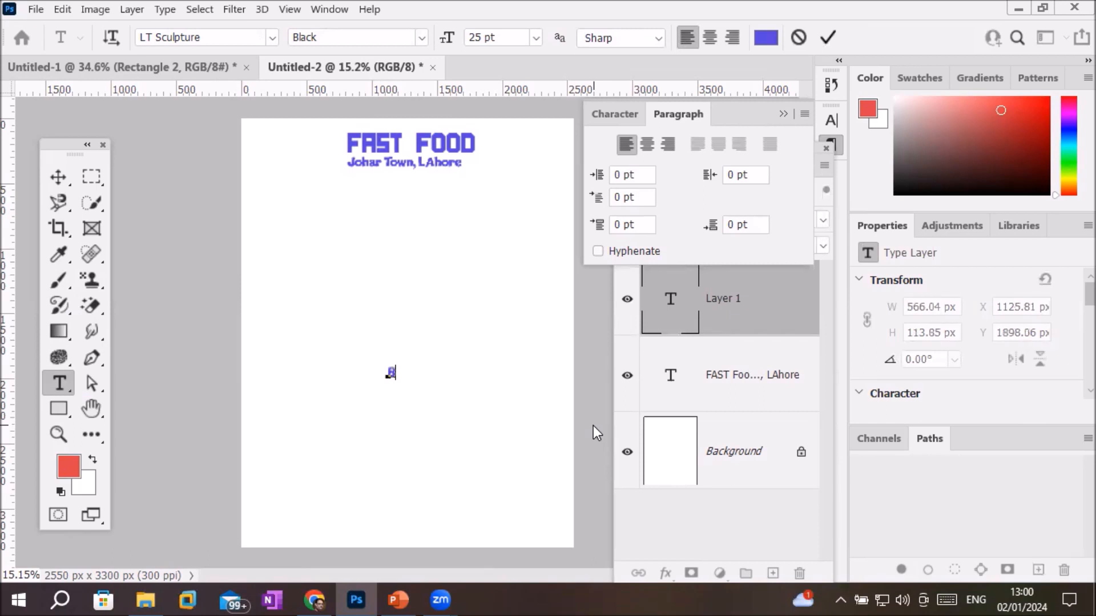
{"action": "type", "text": "urger"}
{"action": "scroll", "coordinate": [400, 388], "scroll_direction": "up", "scroll_amount": 5}
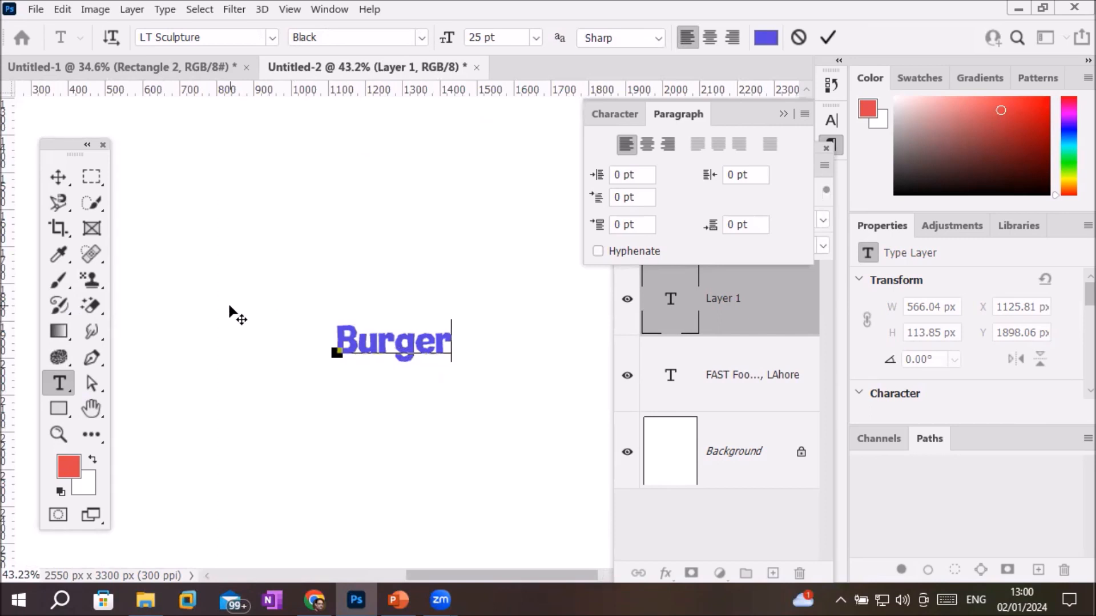
{"action": "left_click", "coordinate": [58, 177]}
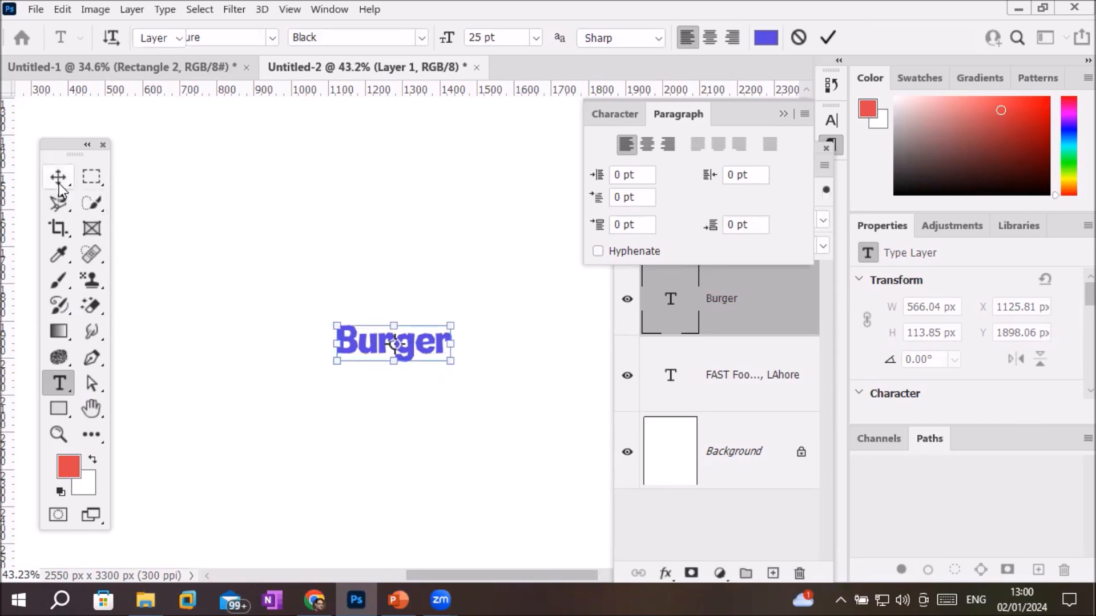
Step: Free-transform the "Burger" text and shift it slightly up and to the left on the page
{"action": "scroll", "coordinate": [400, 351], "scroll_direction": "up", "scroll_amount": 3}
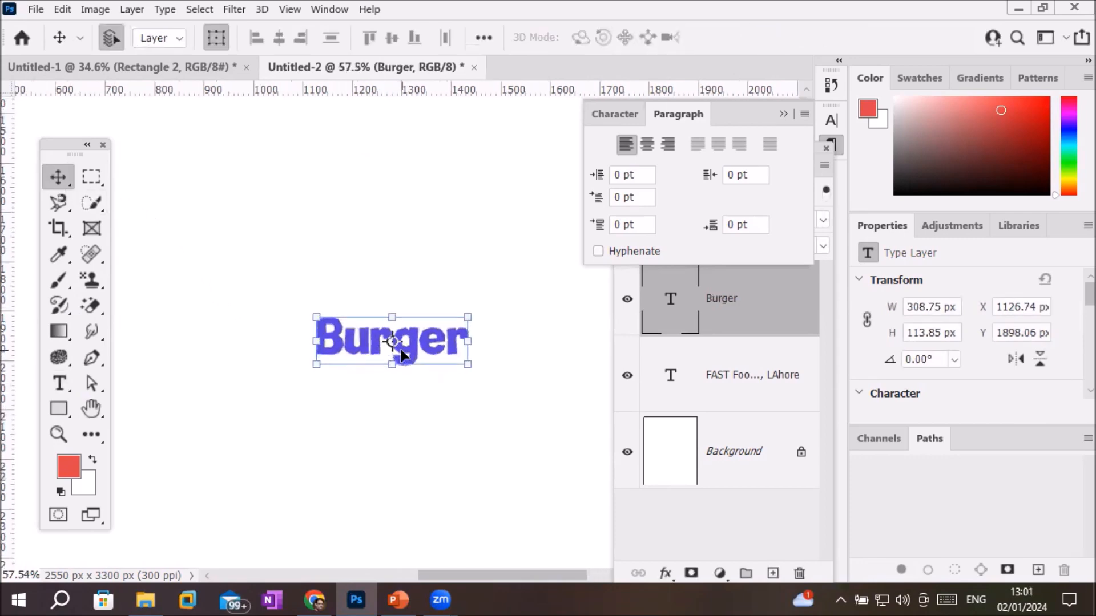
{"action": "scroll", "coordinate": [401, 354], "scroll_direction": "up", "scroll_amount": 3}
{"action": "scroll", "coordinate": [401, 354], "scroll_direction": "down", "scroll_amount": 2}
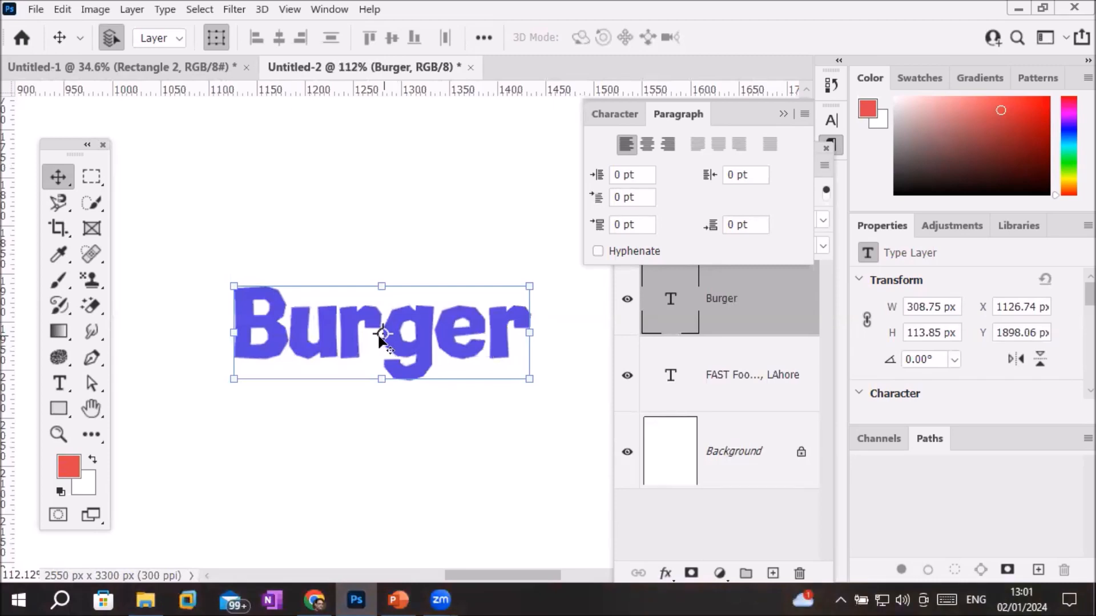
{"action": "key", "text": "ctrl+t"}
{"action": "left_click_drag", "start_coordinate": [317, 353], "coordinate": [356, 334]}
{"action": "left_click", "coordinate": [56, 181]}
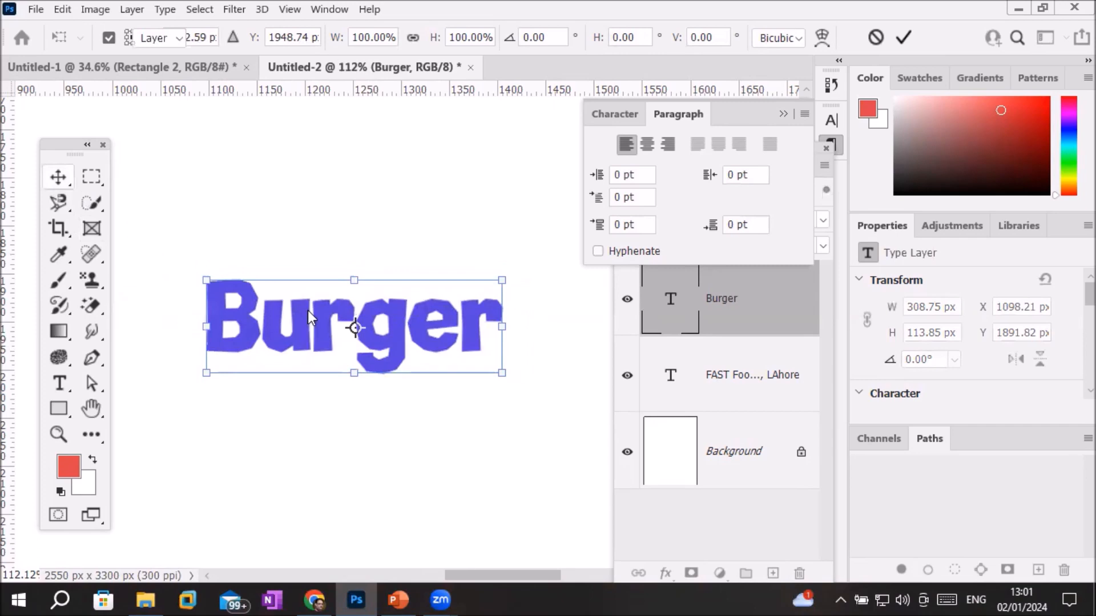
{"action": "left_click_drag", "start_coordinate": [350, 324], "coordinate": [208, 374]}
{"action": "left_click_drag", "start_coordinate": [513, 237], "coordinate": [471, 255]}
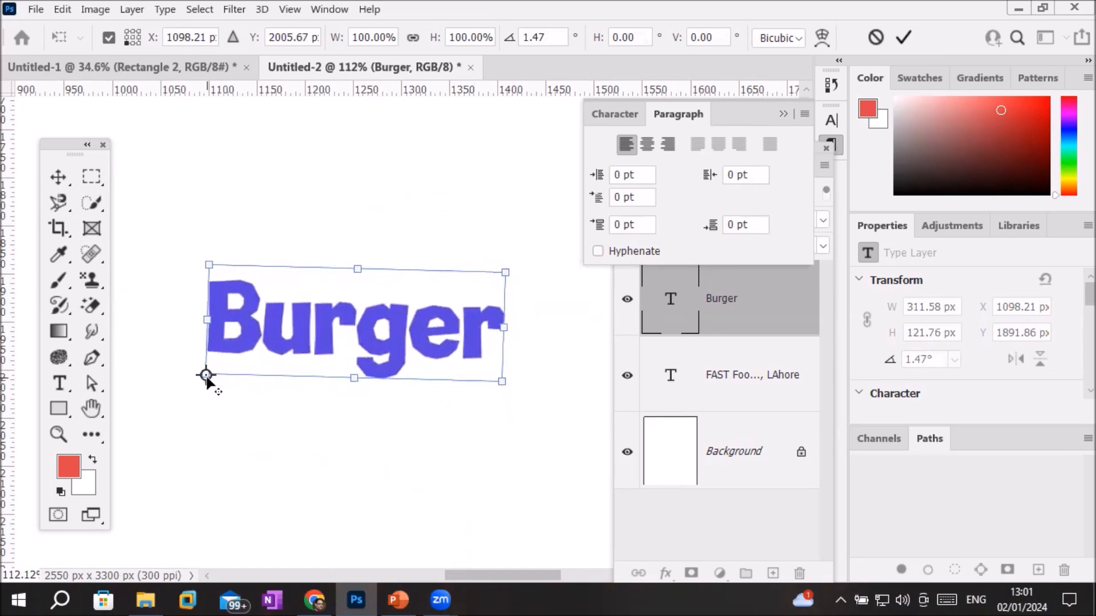
{"action": "left_click_drag", "start_coordinate": [206, 376], "coordinate": [350, 327]}
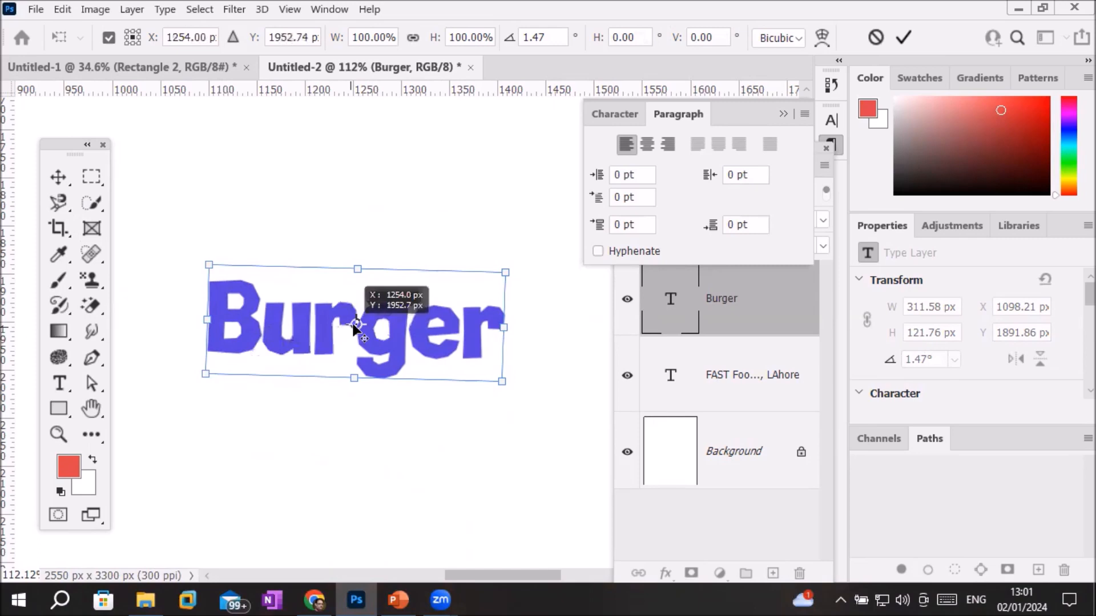
{"action": "left_click_drag", "start_coordinate": [525, 256], "coordinate": [571, 230]}
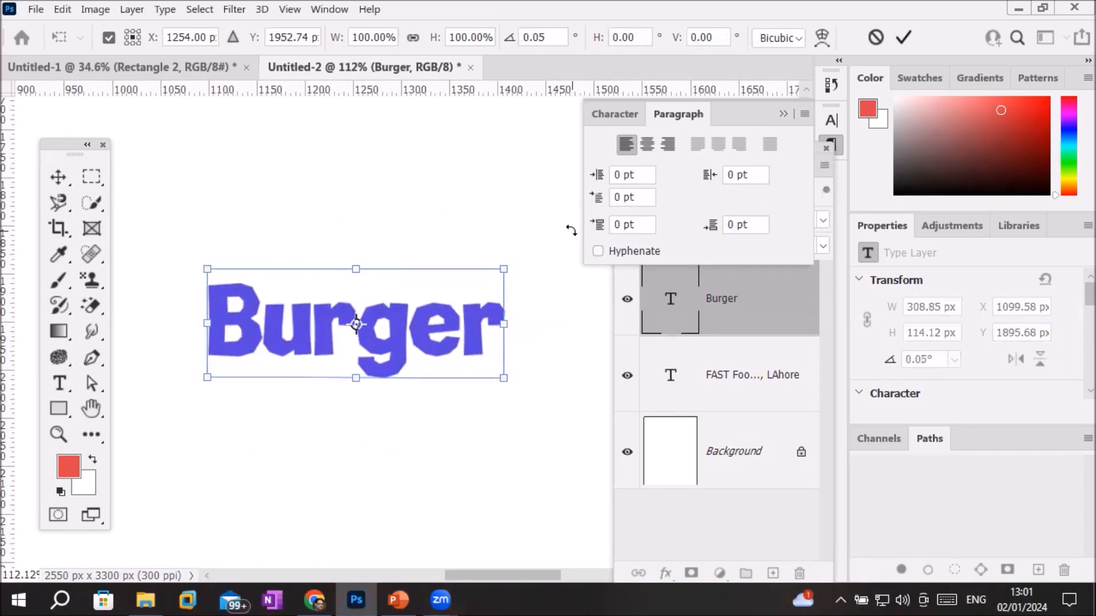
Step: Reset the rotation angle of the "Burger" text to 0° and finish the transform
{"action": "left_click", "coordinate": [556, 36]}
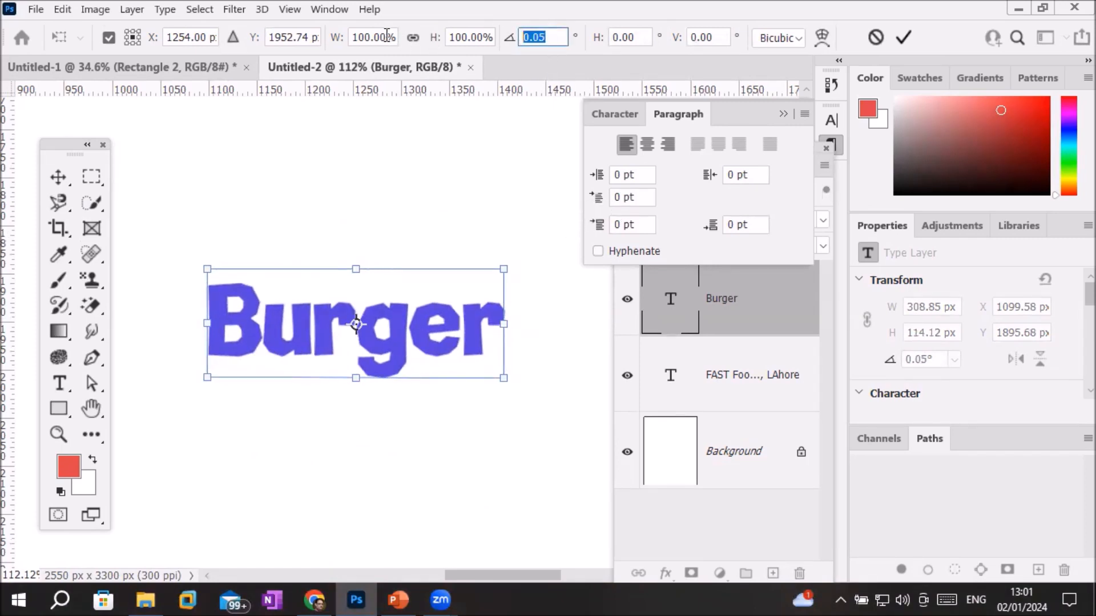
{"action": "type", "text": "0"}
{"action": "key", "text": "Return"}
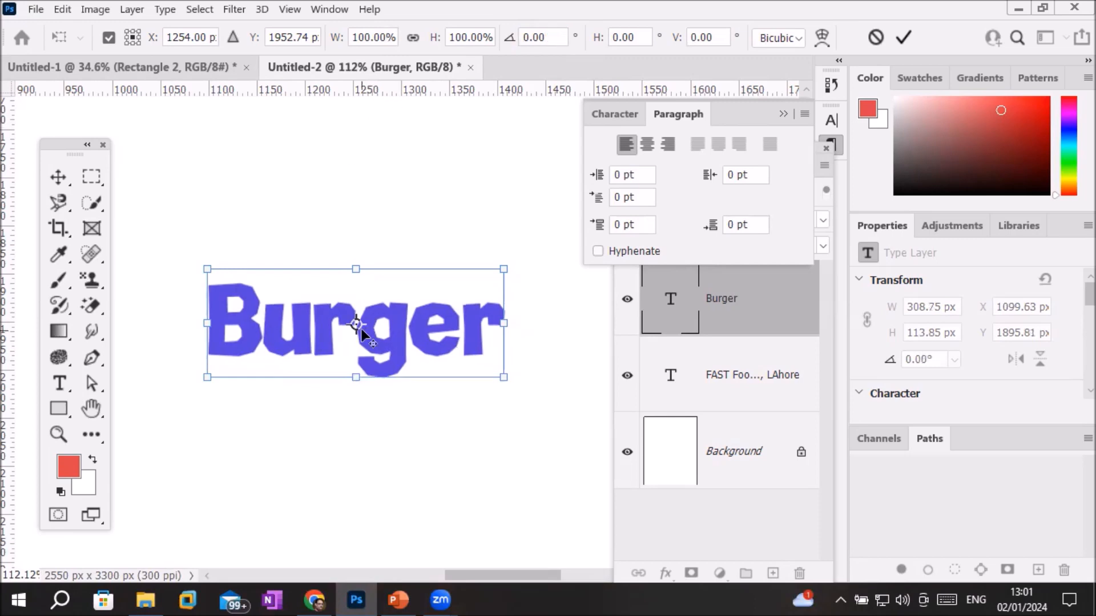
{"action": "left_click", "coordinate": [59, 177]}
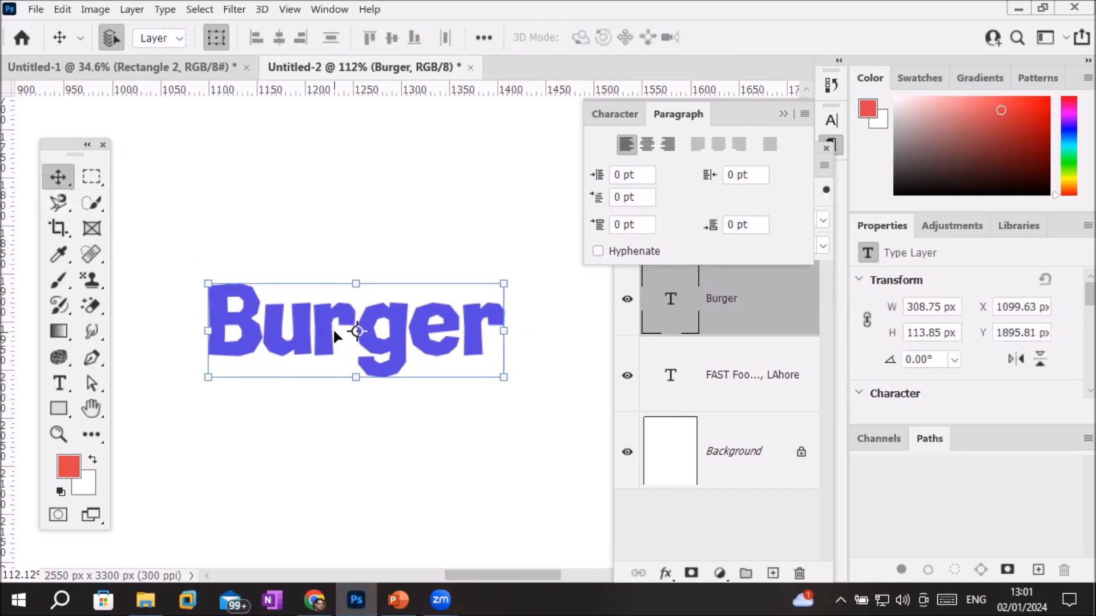
Step: Move the "Burger" text's reference point to its lower-left corner, rotate the text 30° clockwise around it and commit
{"action": "left_click_drag", "start_coordinate": [356, 331], "coordinate": [208, 379]}
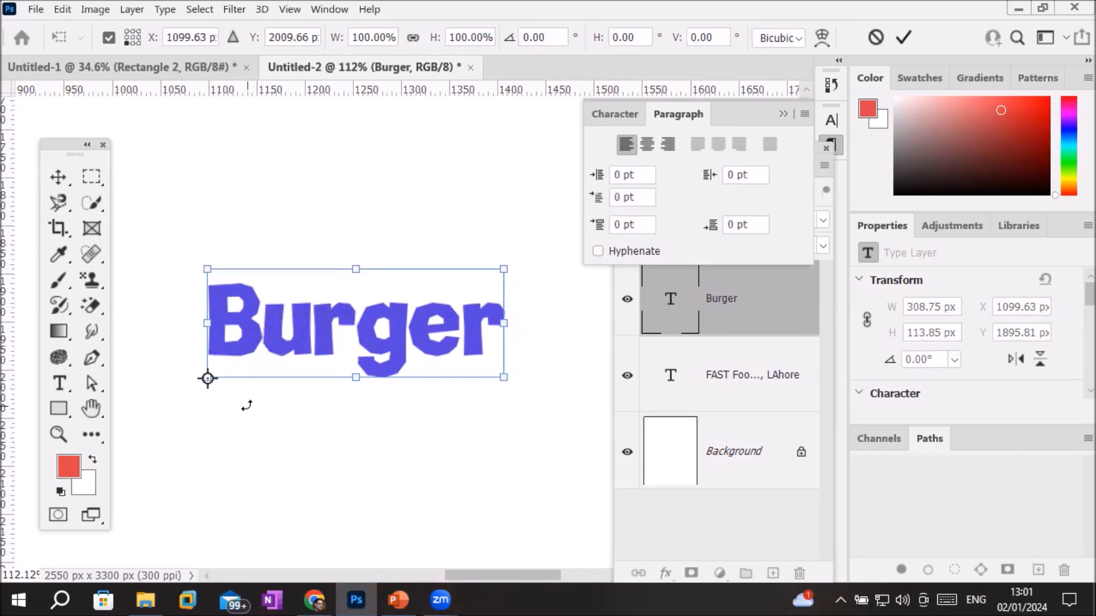
{"action": "scroll", "coordinate": [321, 438], "scroll_direction": "down", "scroll_amount": 1}
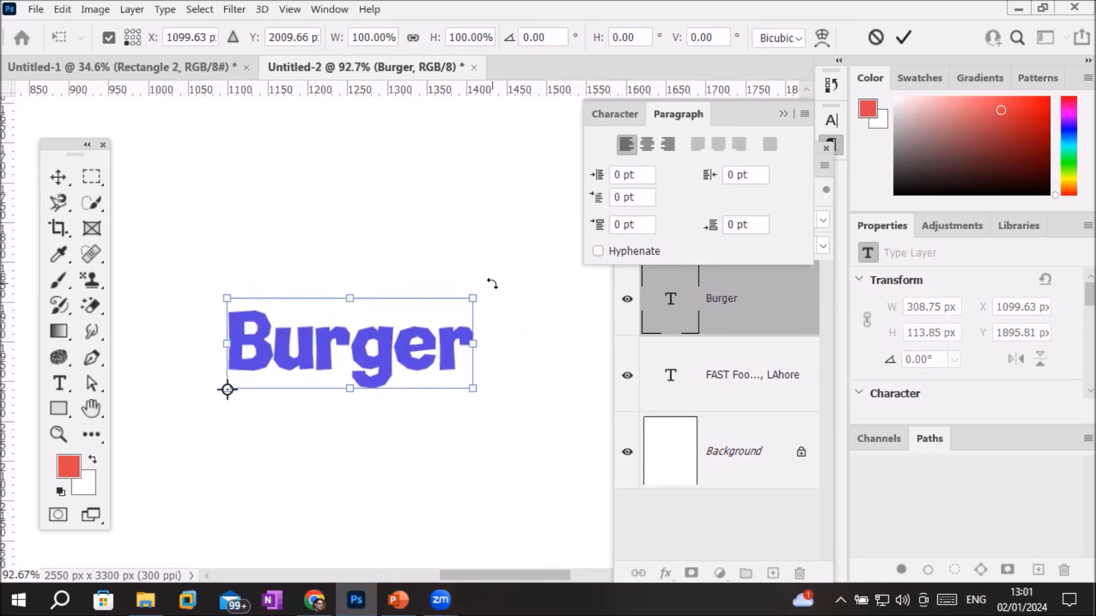
{"action": "left_click_drag", "start_coordinate": [491, 283], "coordinate": [537, 402]}
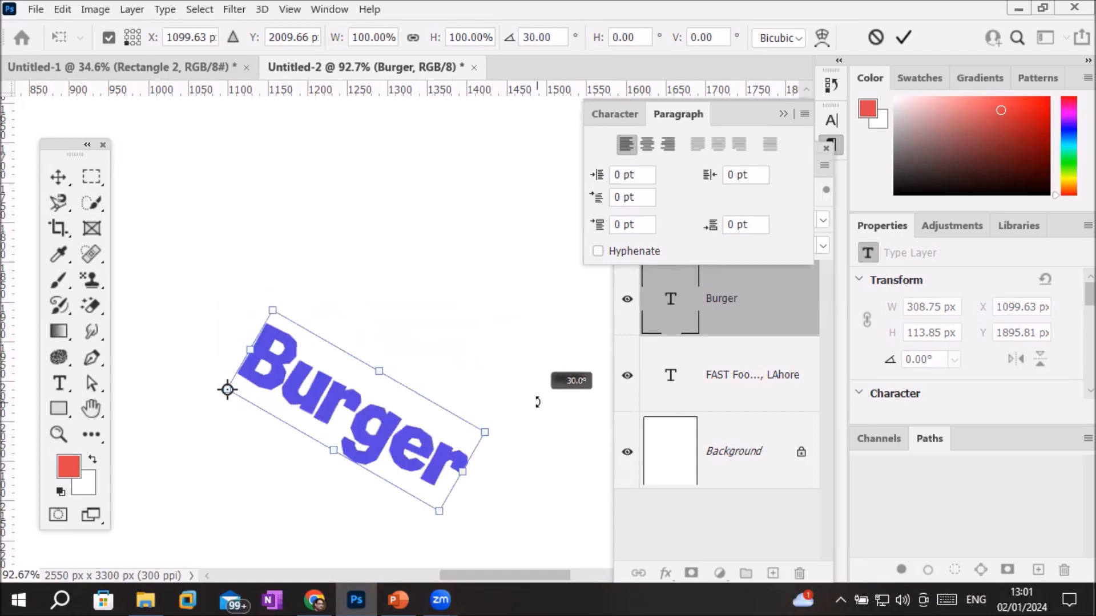
{"action": "left_click_drag", "start_coordinate": [537, 402], "coordinate": [537, 401]}
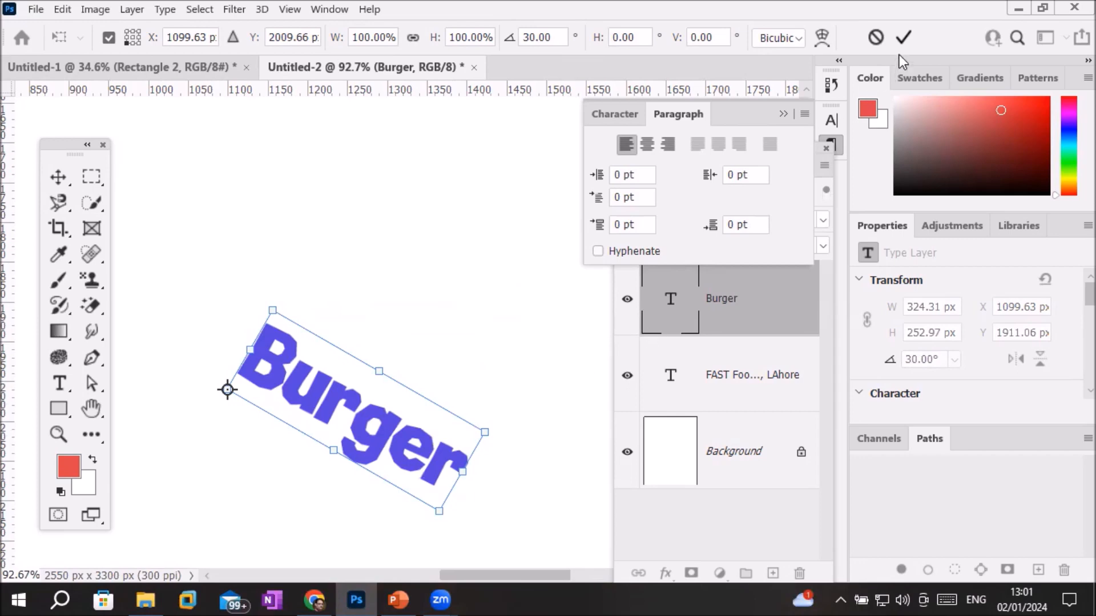
{"action": "left_click", "coordinate": [902, 36]}
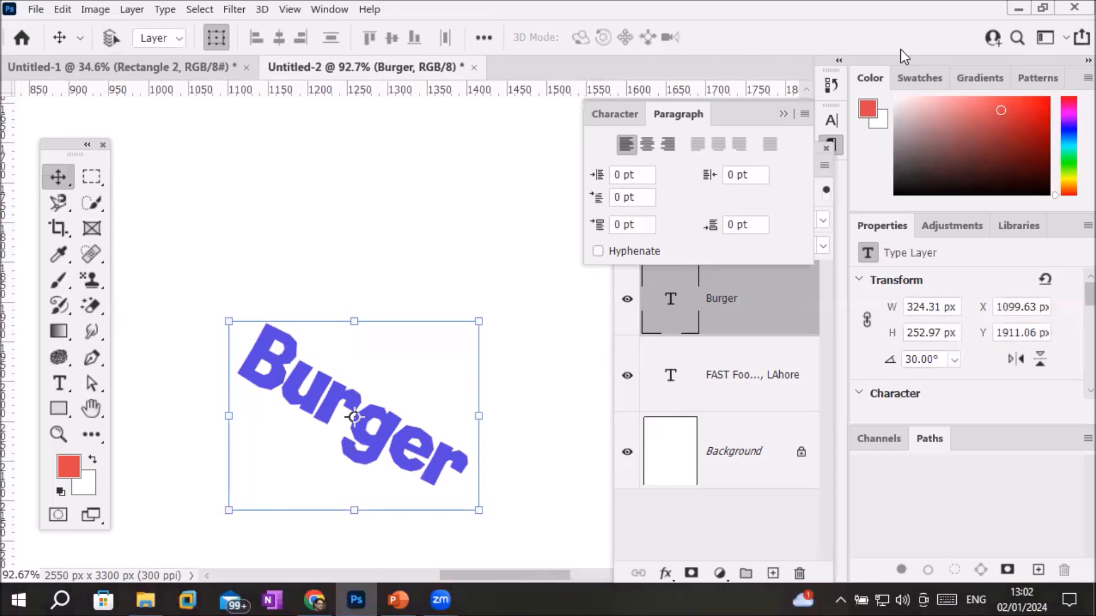
Step: Repeat the 30° rotation on eleven duplicates of the "Burger" text to complete a full circle, and deselect
{"action": "key", "text": "ctrl+shift+alt+t"}
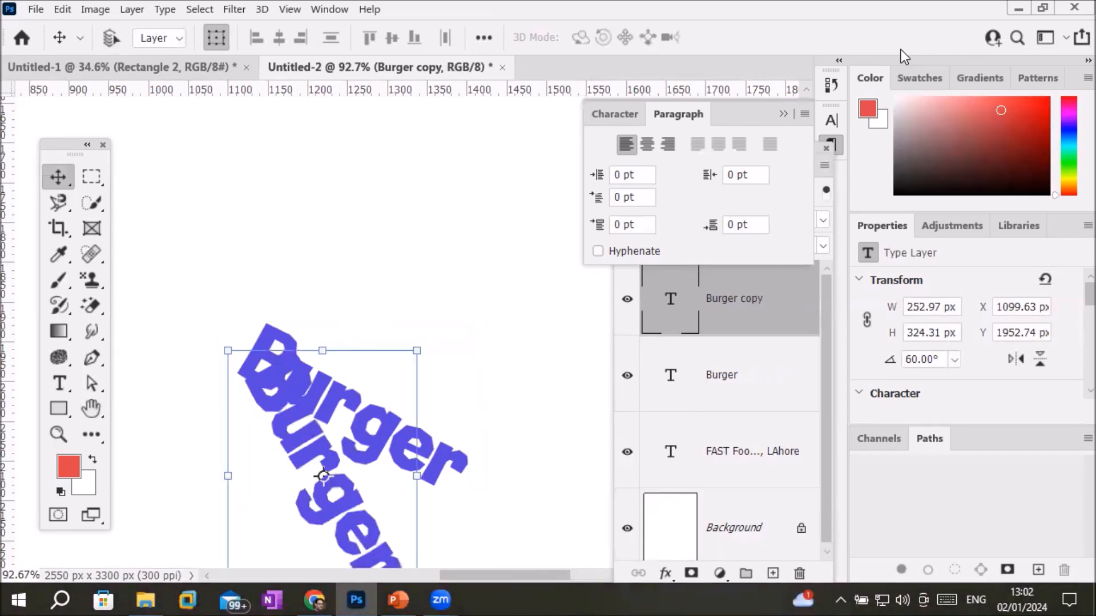
{"action": "key", "text": "ctrl+shift+alt+t"}
{"action": "key", "text": "ctrl+shift+alt+t"}
{"action": "key", "text": "ctrl+shift+alt+t"}
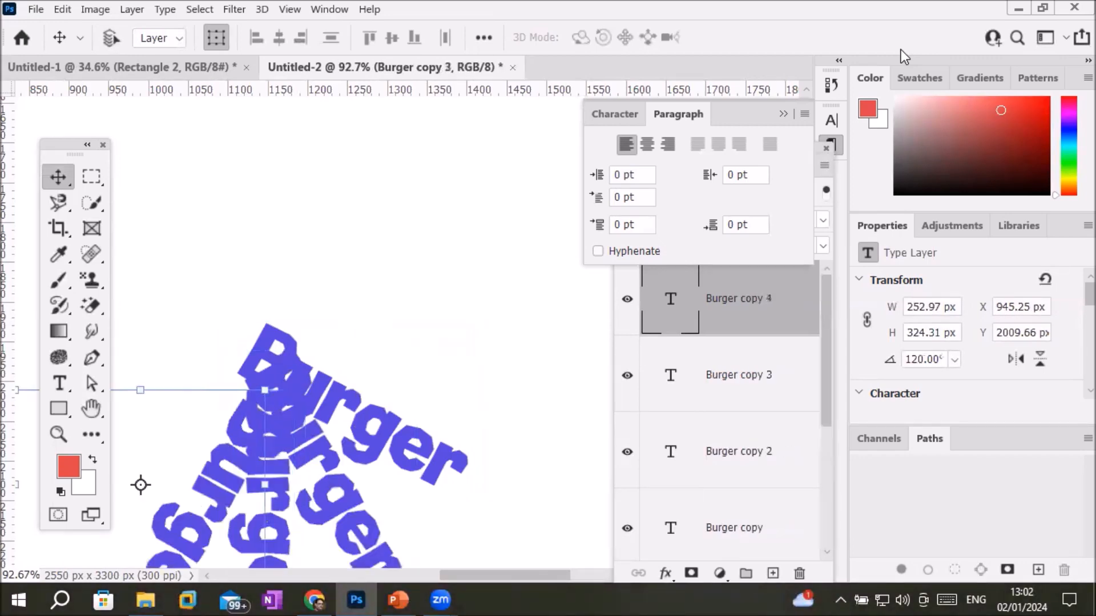
{"action": "key", "text": "ctrl+shift+alt+t"}
{"action": "key", "text": "ctrl+shift+alt+t"}
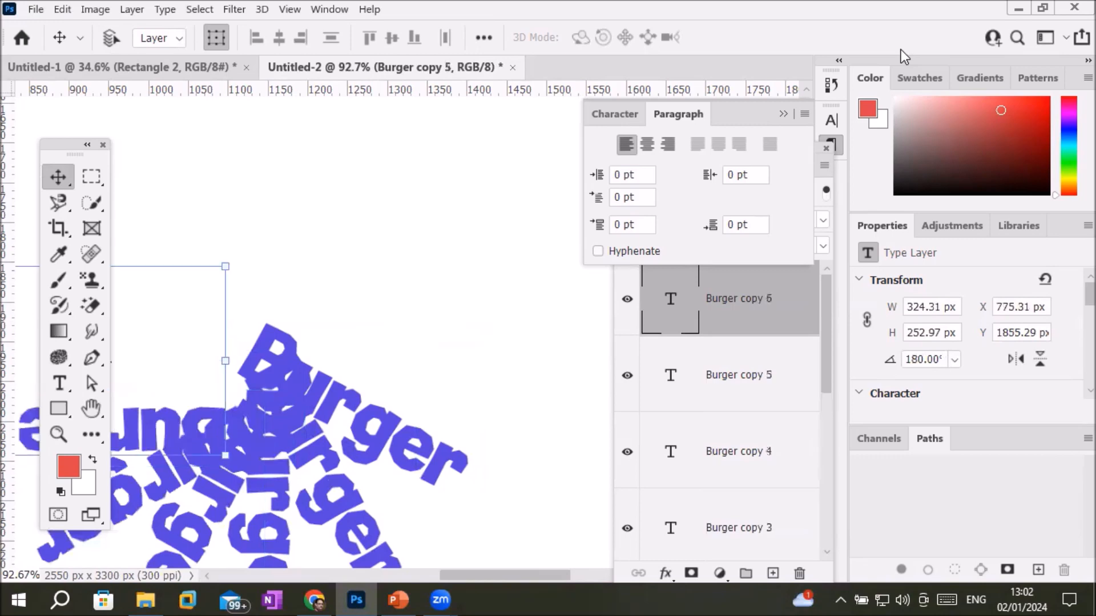
{"action": "key", "text": "ctrl+shift+alt+t"}
{"action": "key", "text": "ctrl+shift+alt+t"}
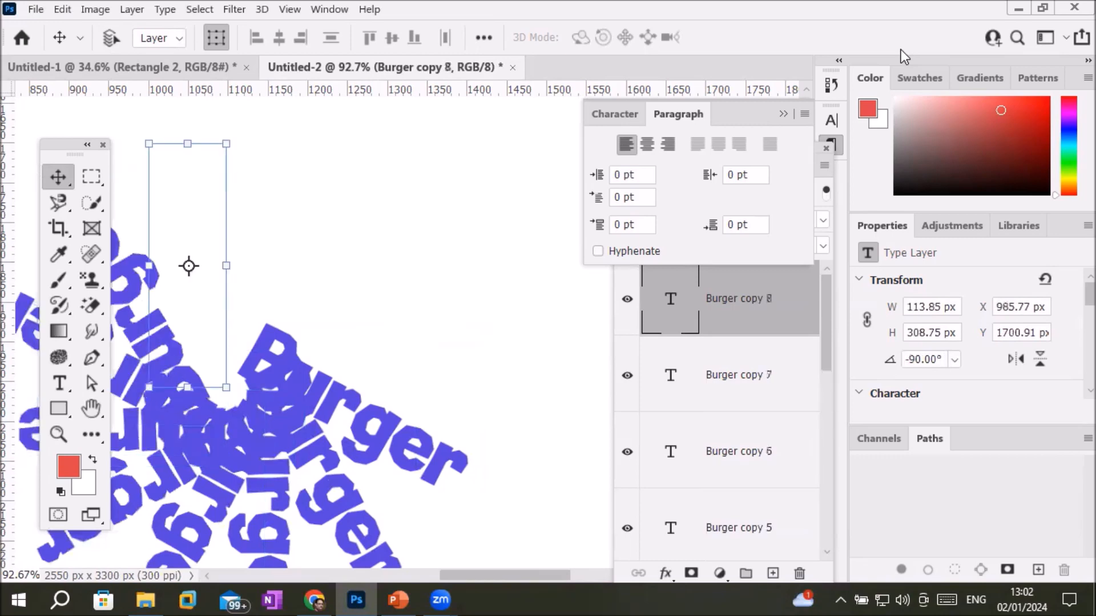
{"action": "key", "text": "ctrl+shift+alt+t"}
{"action": "key", "text": "ctrl+shift+alt+t"}
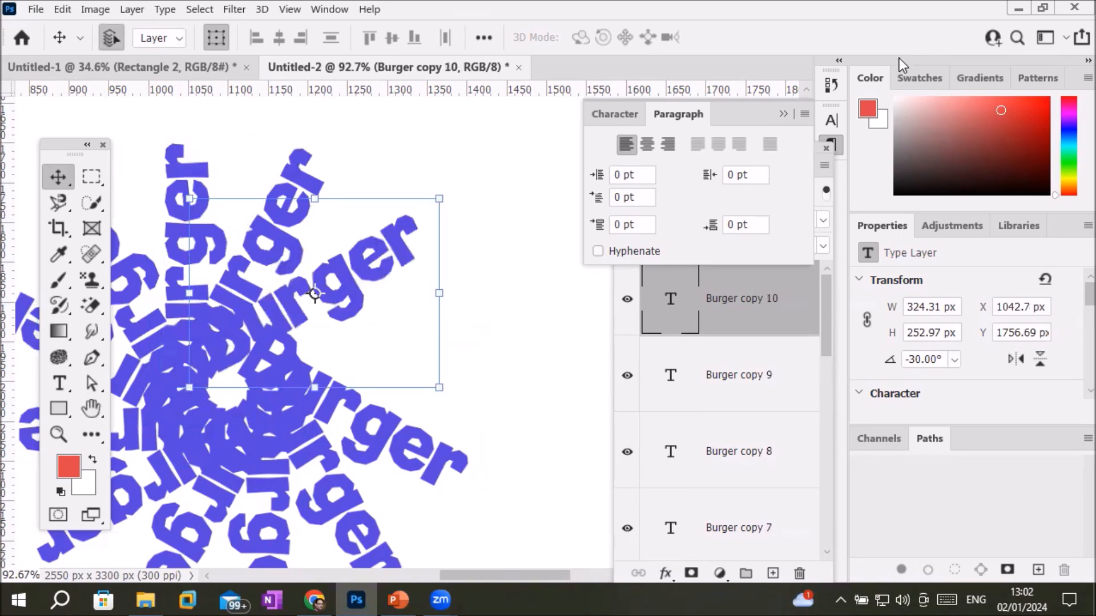
{"action": "scroll", "coordinate": [383, 316], "scroll_direction": "down", "scroll_amount": 4, "text": "alt"}
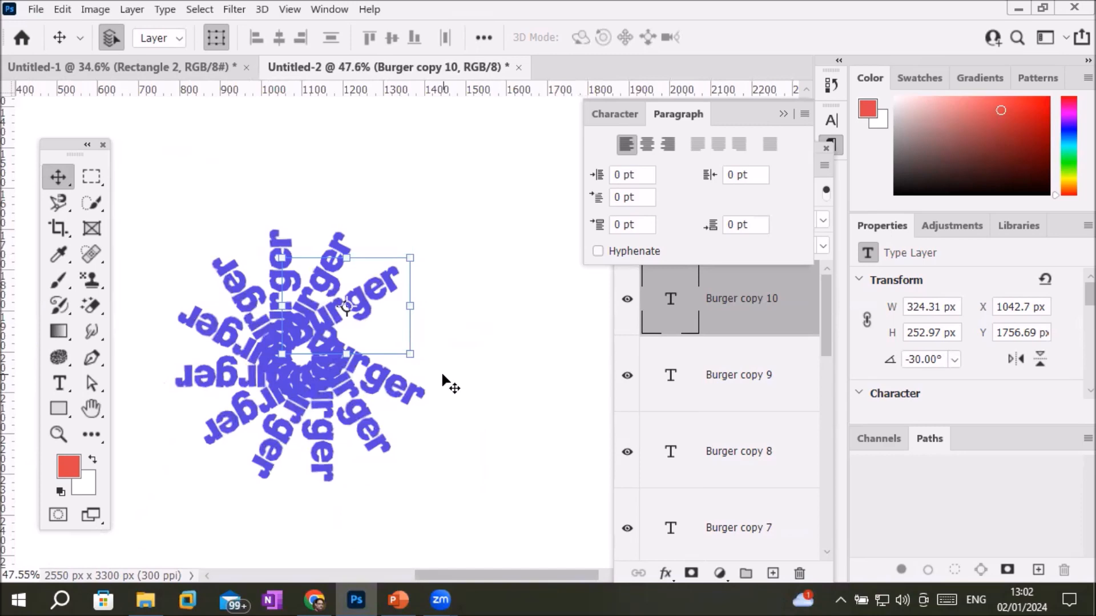
{"action": "key", "text": "ctrl"}
{"action": "key", "text": "ctrl+alt+shift+t"}
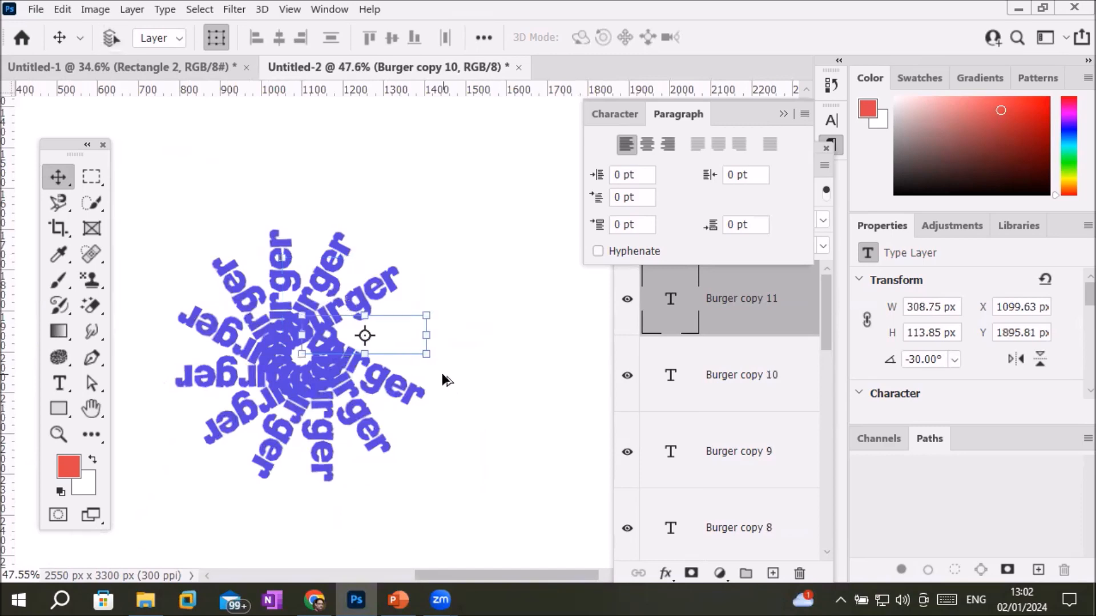
{"action": "left_click", "coordinate": [443, 508]}
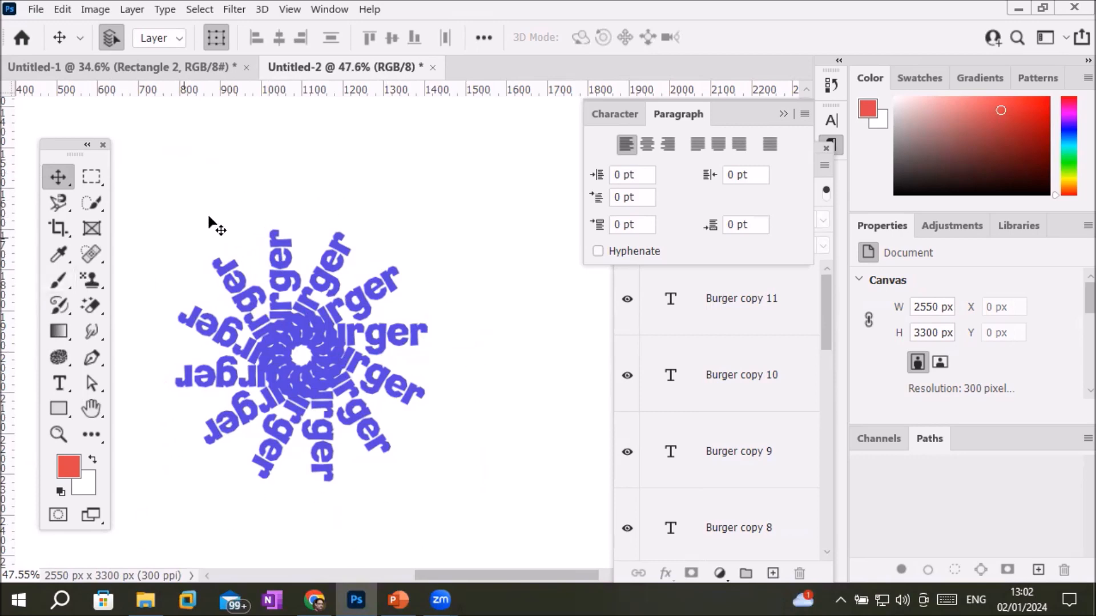
Step: Draw an unfilled, dashed-outline rectangle about 756 by 150 px above the circular "Burger" pattern
{"action": "scroll", "coordinate": [280, 331], "scroll_direction": "down", "scroll_amount": 1}
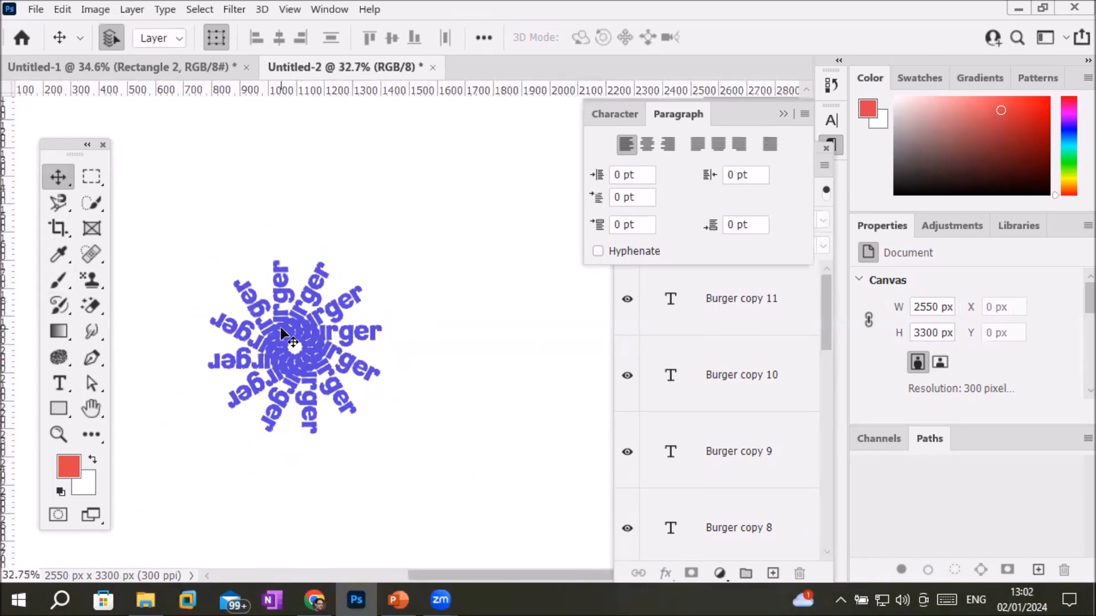
{"action": "scroll", "coordinate": [284, 331], "scroll_direction": "down", "scroll_amount": 1}
{"action": "left_click", "coordinate": [55, 412]}
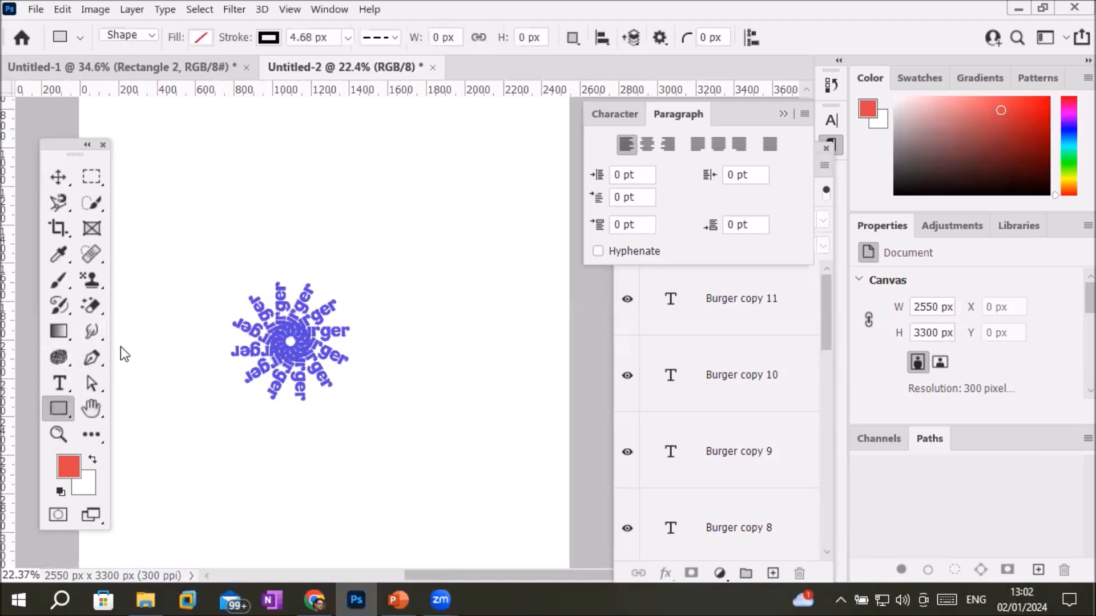
{"action": "left_click_drag", "start_coordinate": [307, 170], "coordinate": [455, 198]}
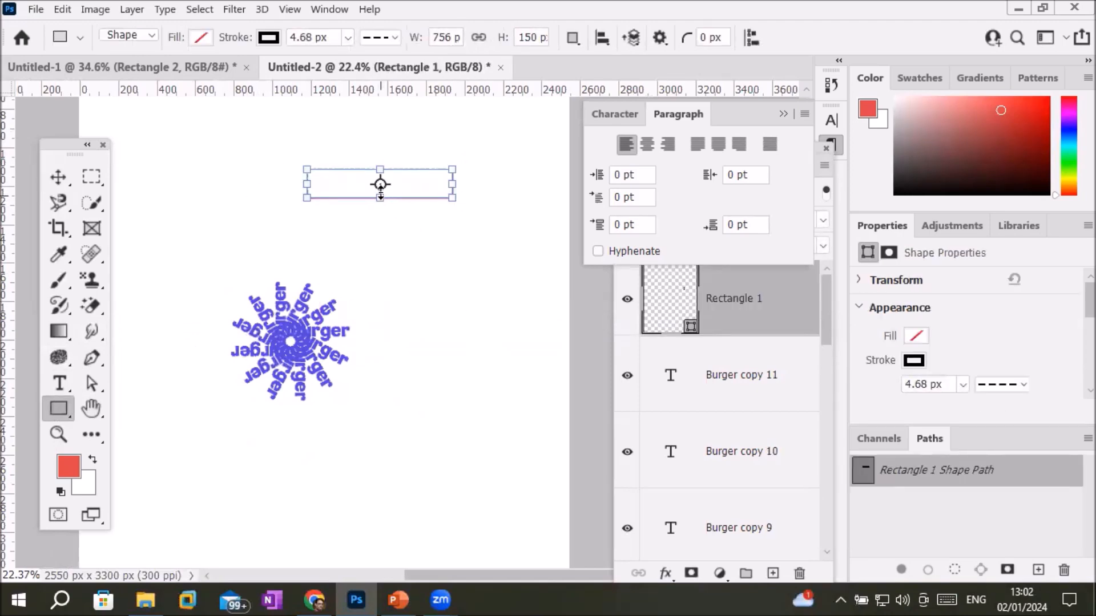
Step: Free-transform the rectangle with its reference point at the lower-left corner, rotate it 30° clockwise and commit
{"action": "left_click_drag", "start_coordinate": [380, 184], "coordinate": [307, 199]}
{"action": "left_click", "coordinate": [58, 177]}
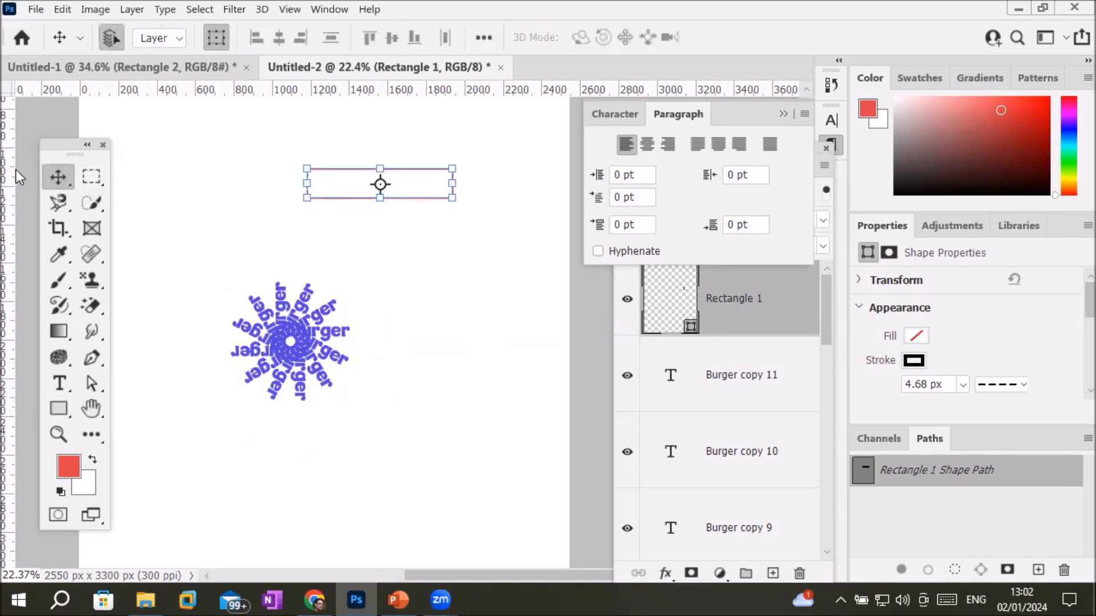
{"action": "key", "text": "ctrl+t"}
{"action": "left_click_drag", "start_coordinate": [379, 185], "coordinate": [308, 199]}
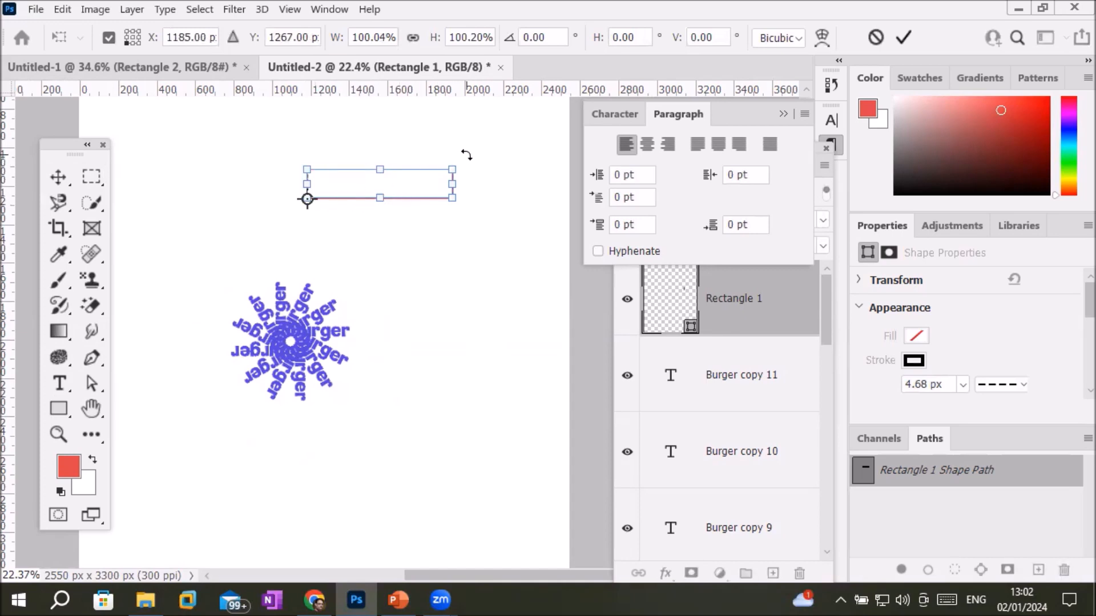
{"action": "left_click_drag", "start_coordinate": [466, 154], "coordinate": [481, 214]}
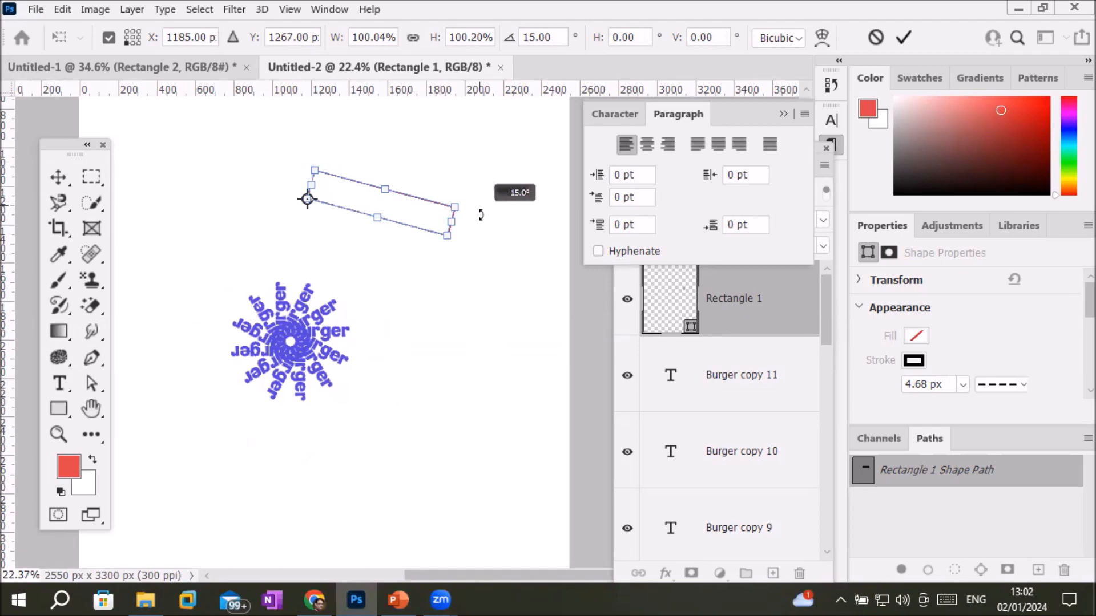
{"action": "left_click_drag", "start_coordinate": [481, 215], "coordinate": [465, 258]}
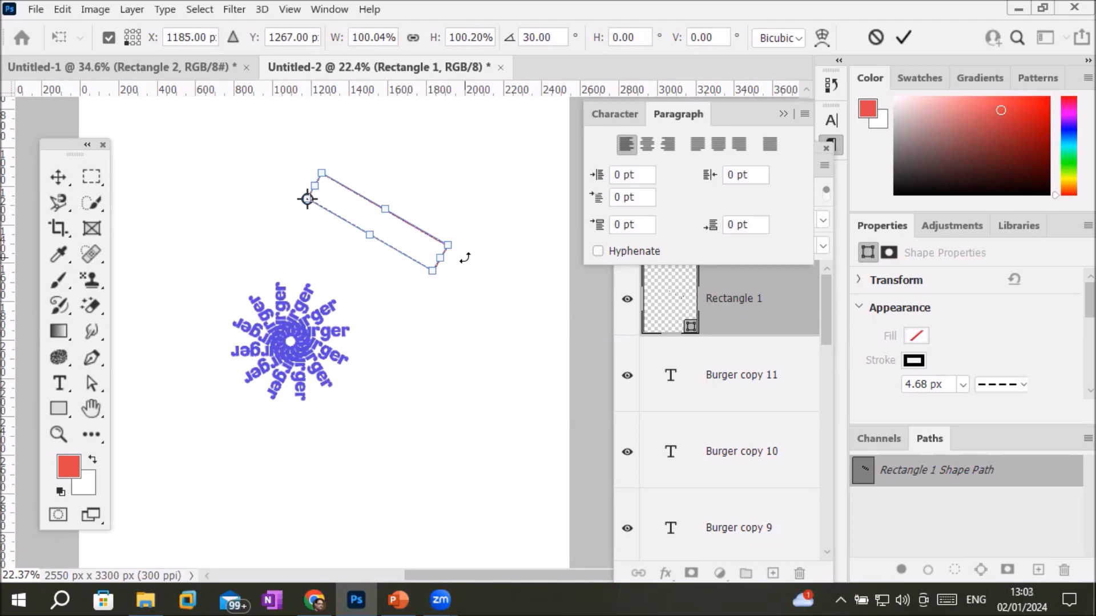
{"action": "left_click", "coordinate": [904, 37]}
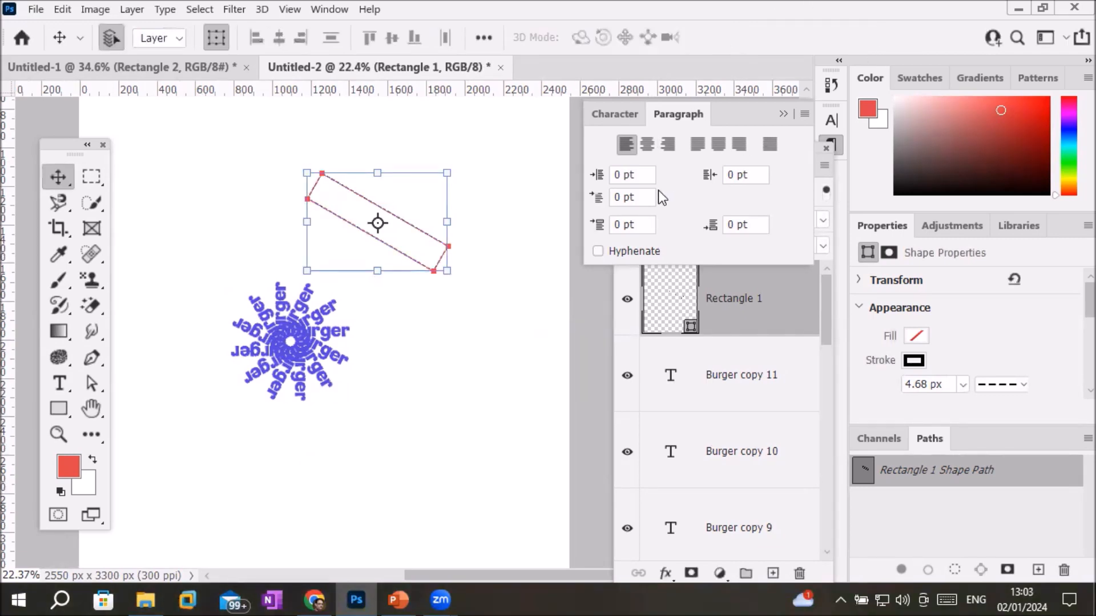
Step: Repeat the 30° rotation on eleven duplicates of the rectangle to form a full radial pattern, and deselect it
{"action": "key", "text": "ctrl+alt+shift+t"}
{"action": "key", "text": "ctrl+alt+shift+t"}
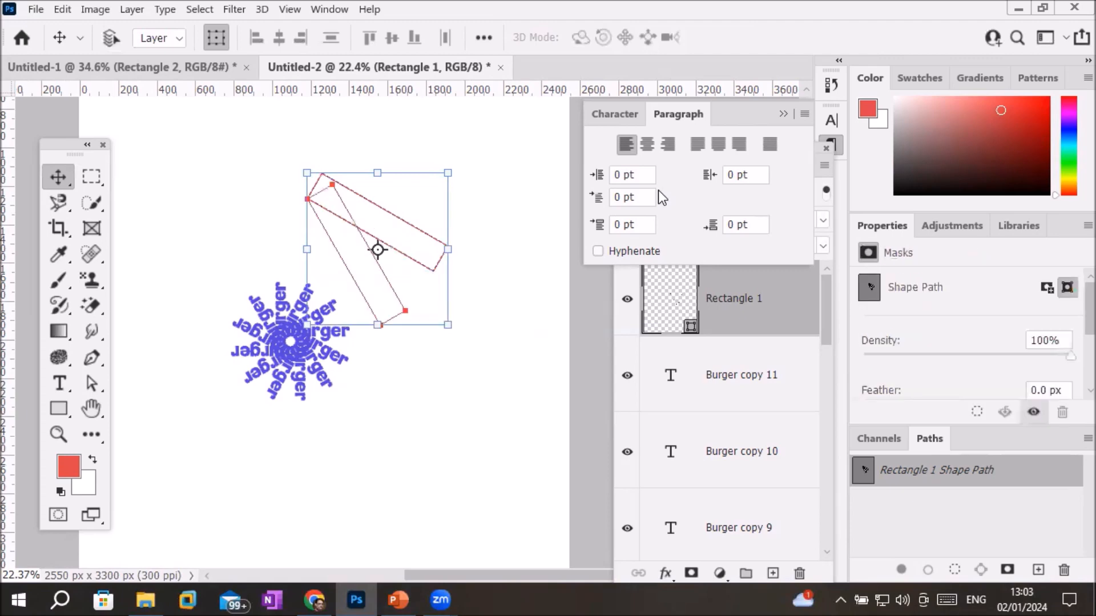
{"action": "key", "text": "ctrl+alt+shift+t"}
{"action": "key", "text": "ctrl+alt+shift+t"}
{"action": "key", "text": "ctrl+alt+shift+t"}
{"action": "key", "text": "ctrl+alt+shift+t"}
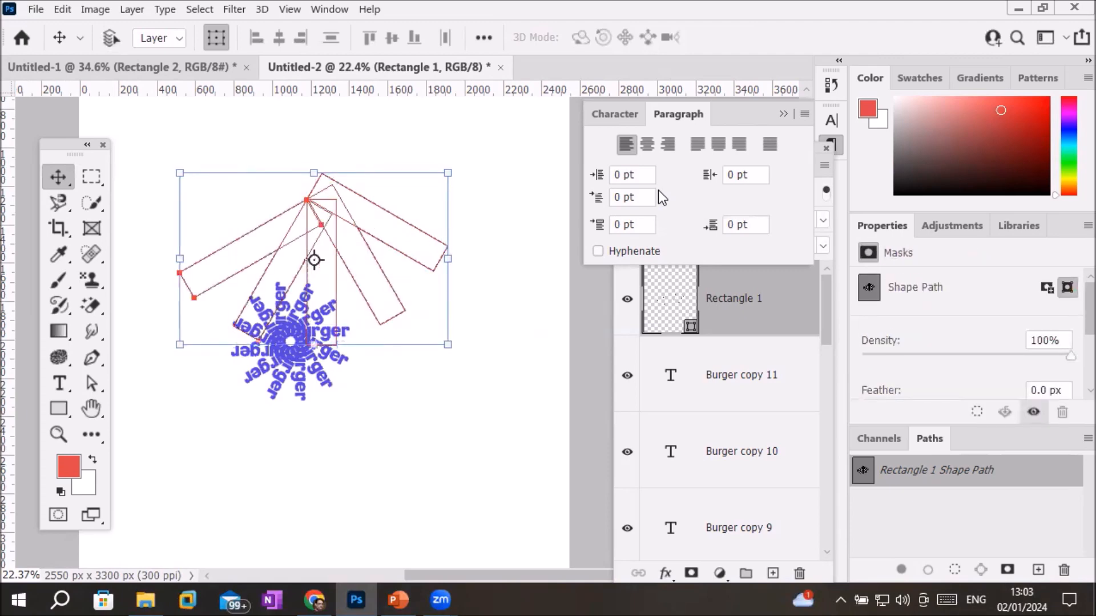
{"action": "key", "text": "ctrl+alt+shift+t"}
{"action": "key", "text": "ctrl+alt+shift+t"}
{"action": "key", "text": "ctrl+alt+shift+t"}
{"action": "key", "text": "ctrl+alt+shift+t"}
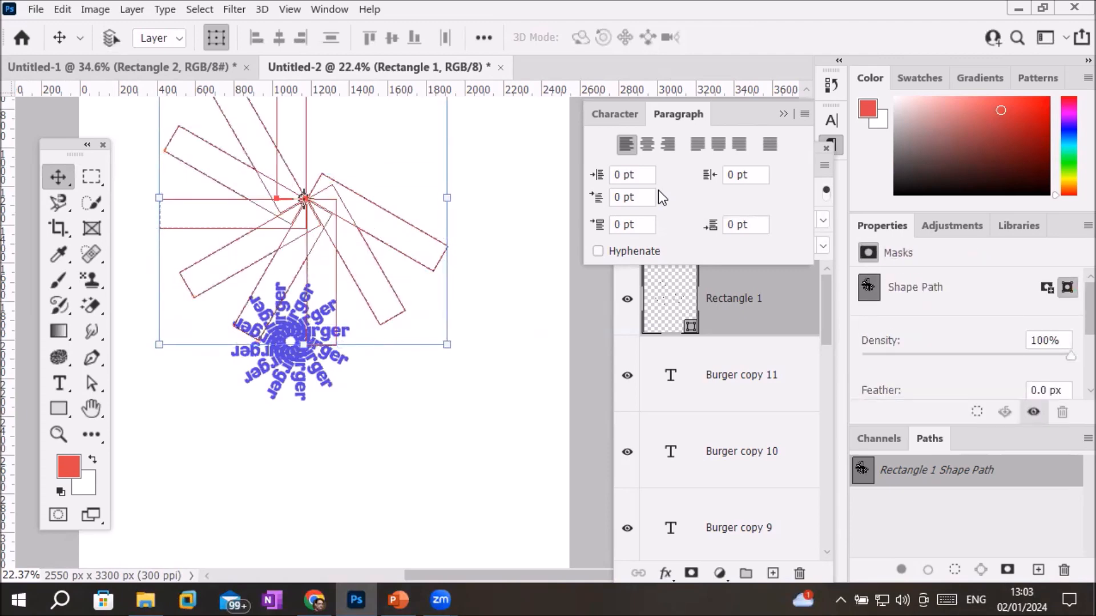
{"action": "key", "text": "ctrl+alt+shift+t"}
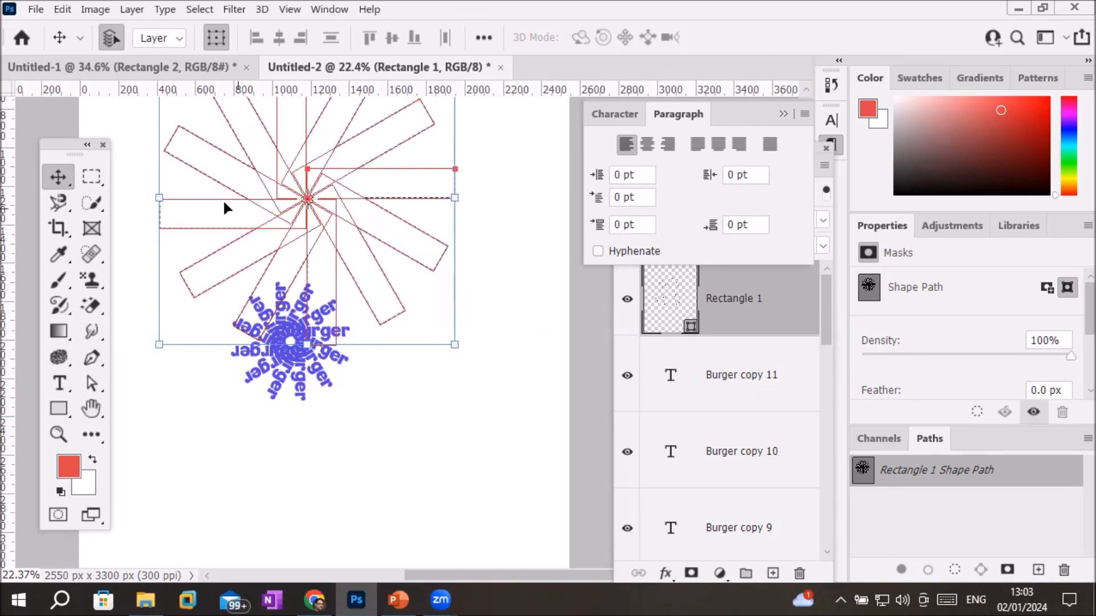
{"action": "left_click", "coordinate": [410, 507]}
{"action": "scroll", "coordinate": [440, 390], "scroll_direction": "down", "scroll_amount": 1}
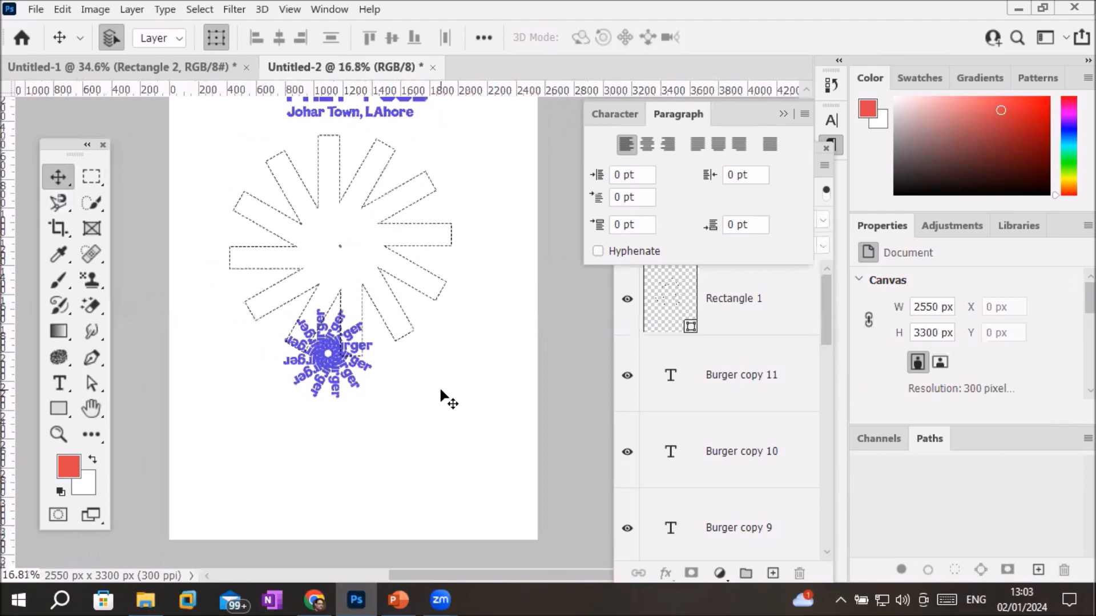
{"action": "scroll", "coordinate": [441, 390], "scroll_direction": "down", "scroll_amount": 1}
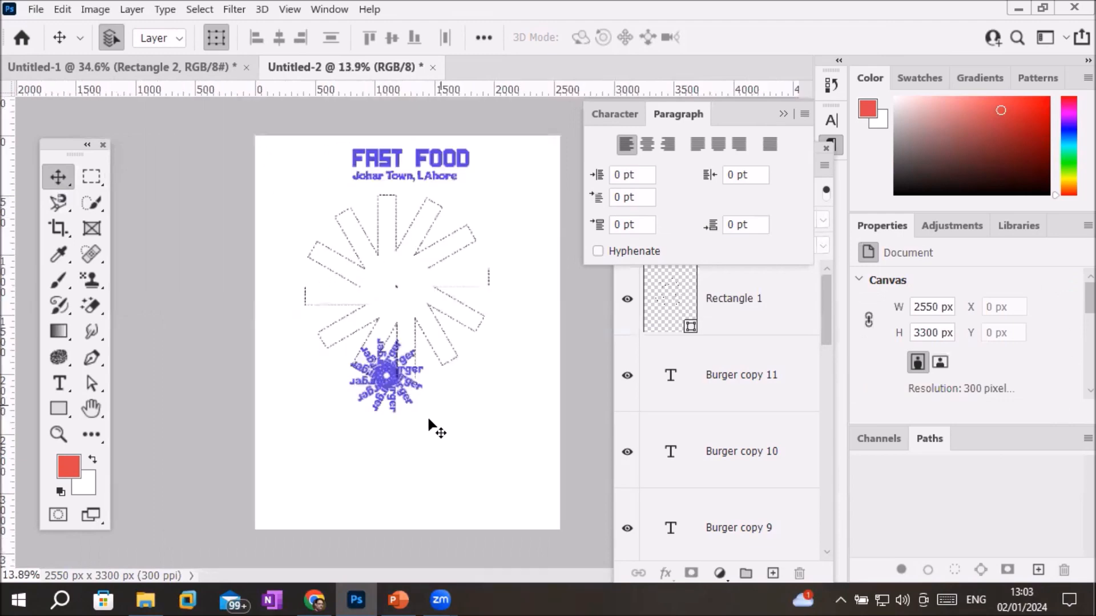
{"action": "scroll", "coordinate": [391, 313], "scroll_direction": "up", "scroll_amount": 7}
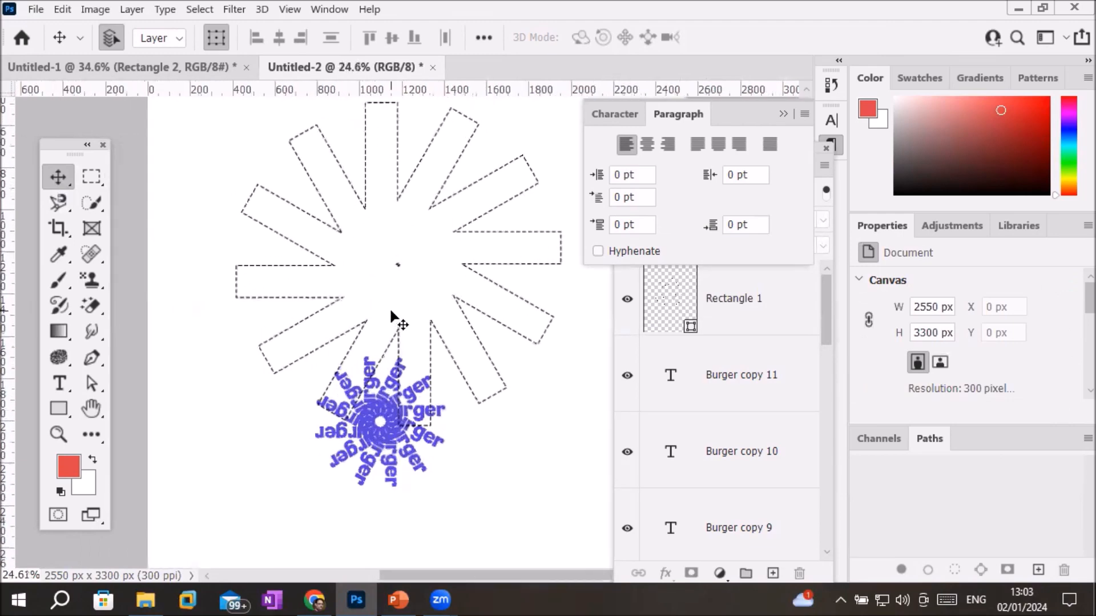
{"action": "scroll", "coordinate": [391, 312], "scroll_direction": "down", "scroll_amount": 7}
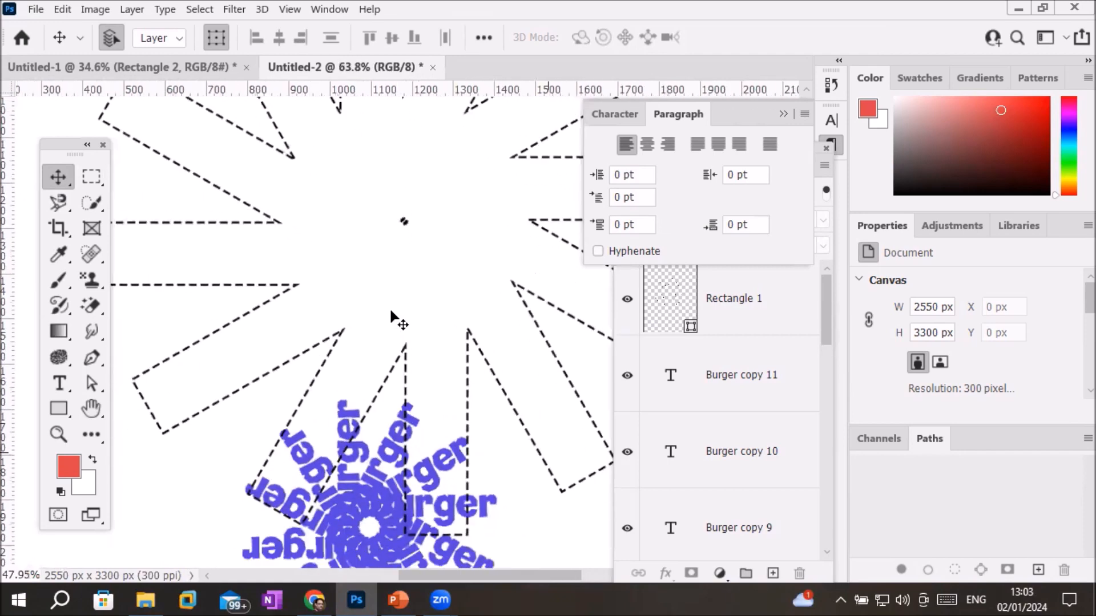
Step: Draw an unfilled, dashed-outline triangle about 307 by 279 px on the blank area beside the "Burger" pattern with the Triangle tool
{"action": "scroll", "coordinate": [391, 311], "scroll_direction": "down", "scroll_amount": 1}
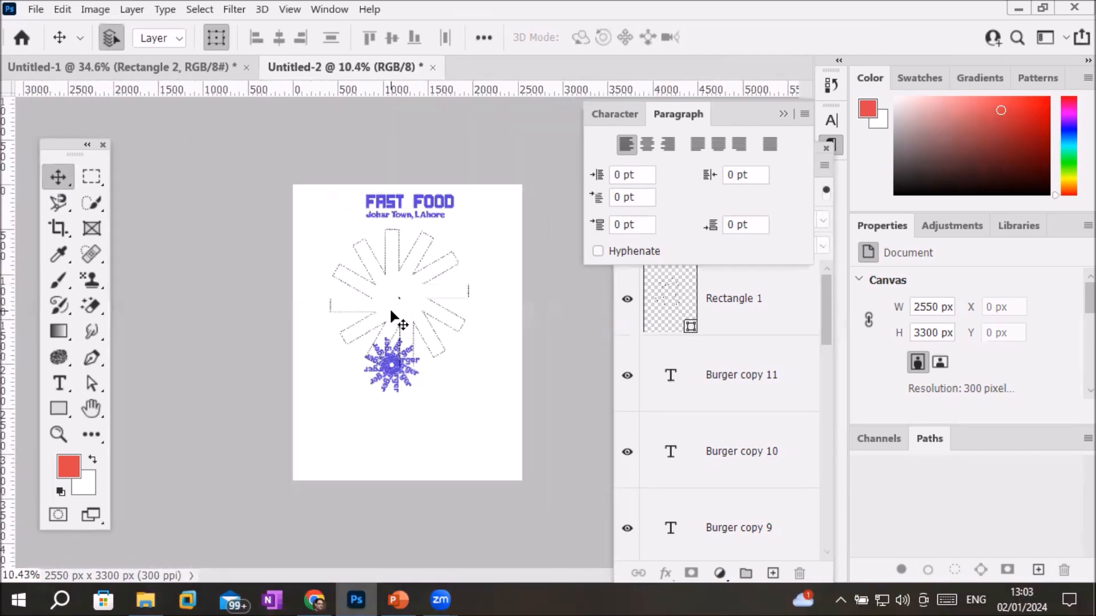
{"action": "left_click", "coordinate": [54, 412]}
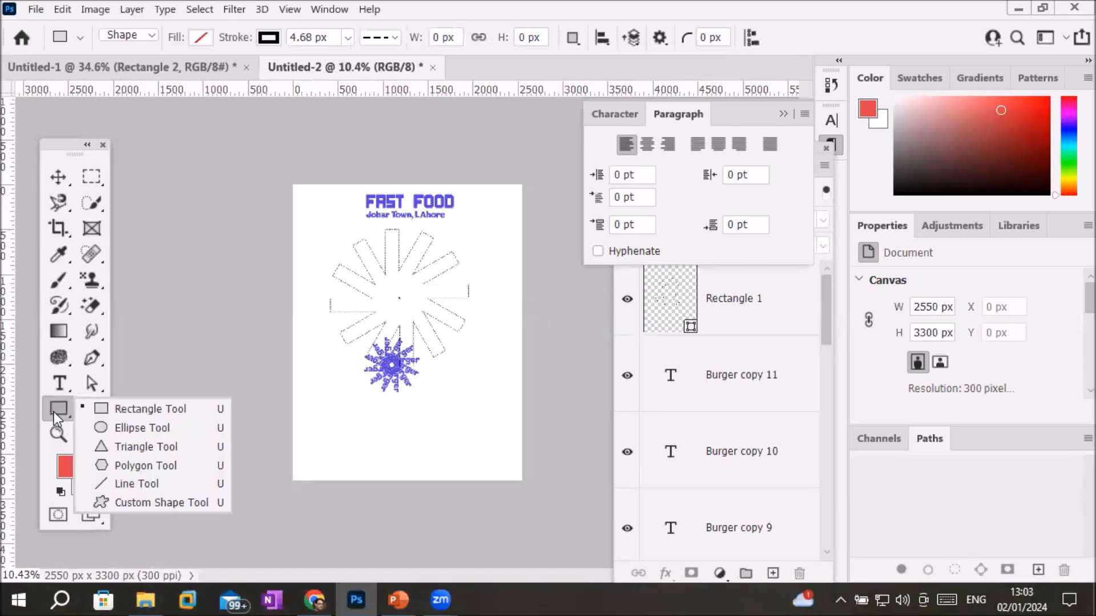
{"action": "left_click", "coordinate": [126, 450]}
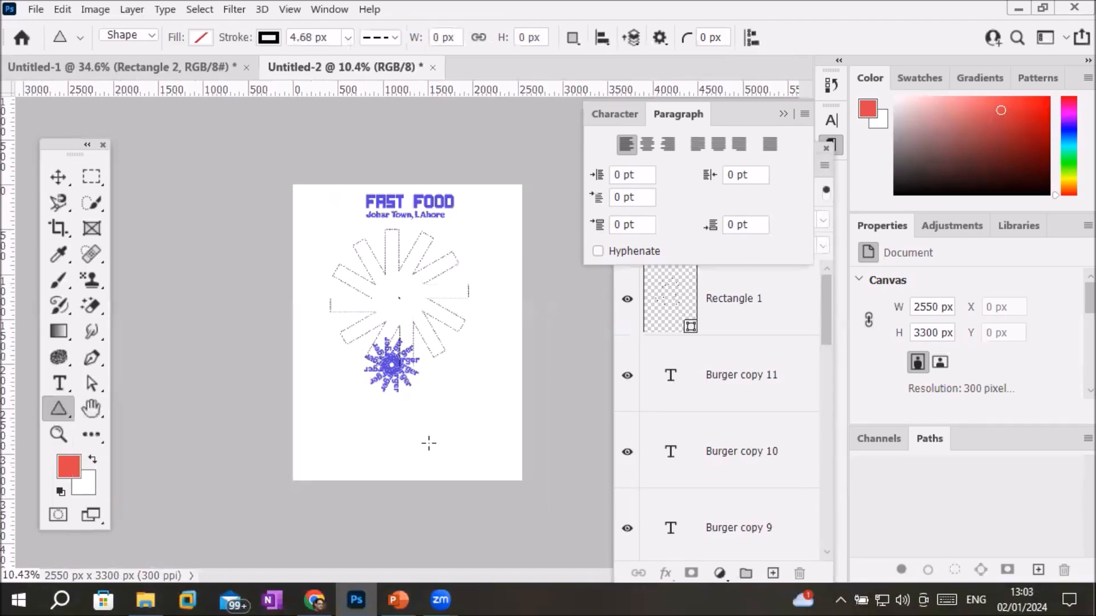
{"action": "left_click_drag", "start_coordinate": [456, 374], "coordinate": [483, 396]}
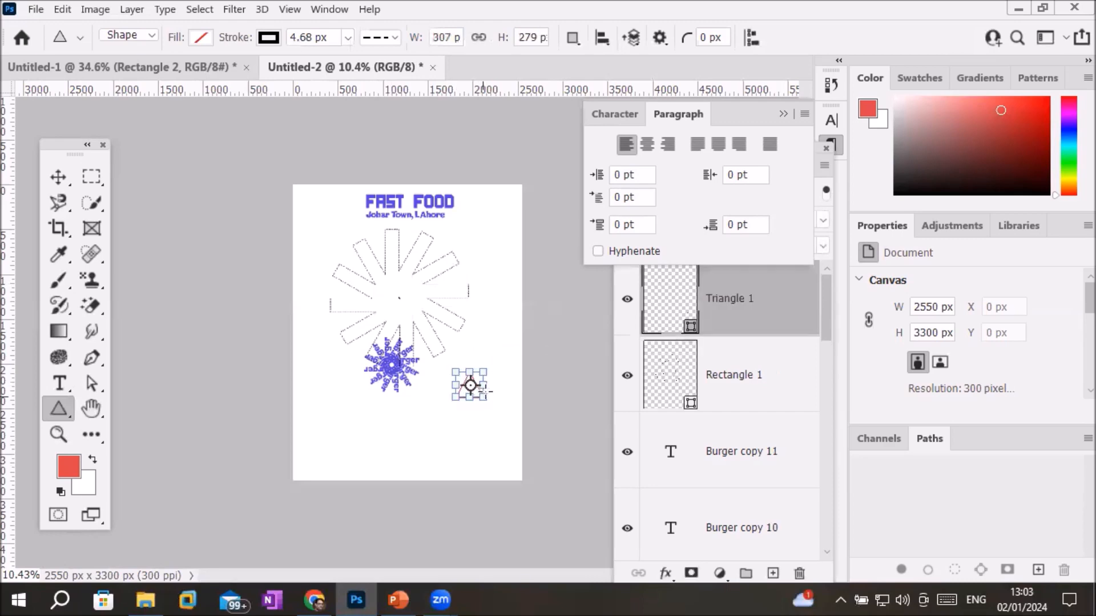
{"action": "scroll", "coordinate": [489, 411], "scroll_direction": "up", "scroll_amount": 3}
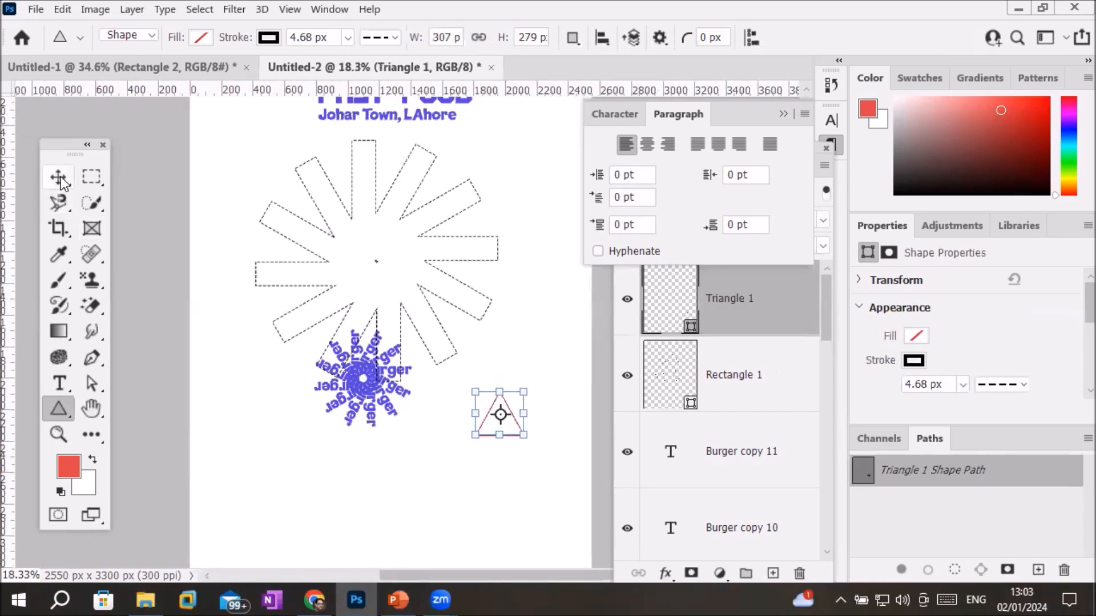
Step: Place the triangle's transform reference point below its base, rotate the triangle 30° clockwise around it and commit
{"action": "left_click", "coordinate": [59, 178]}
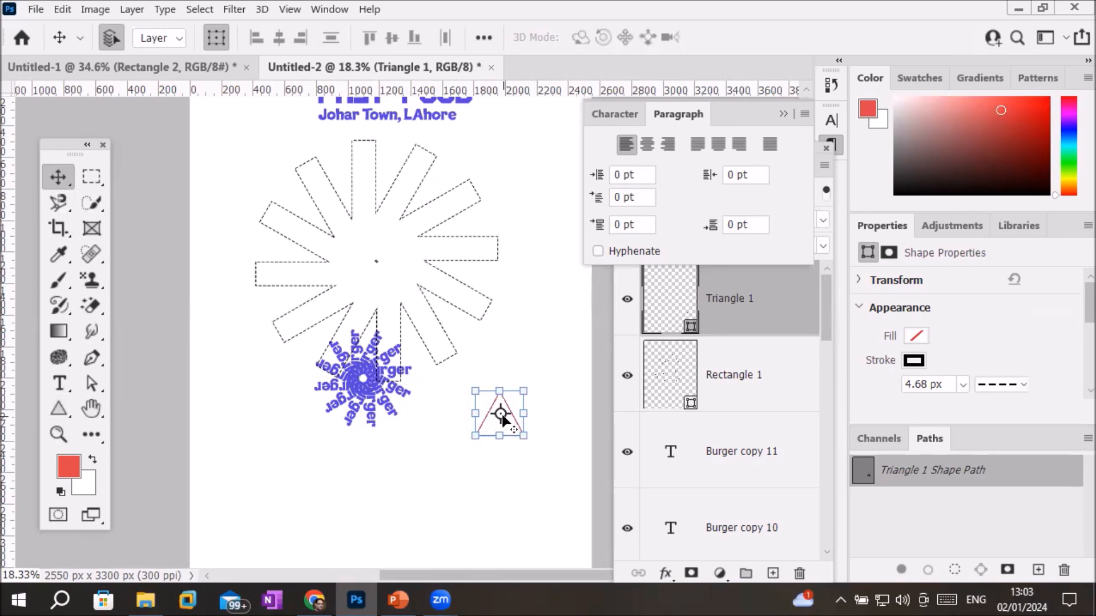
{"action": "left_click_drag", "start_coordinate": [502, 417], "coordinate": [501, 464]}
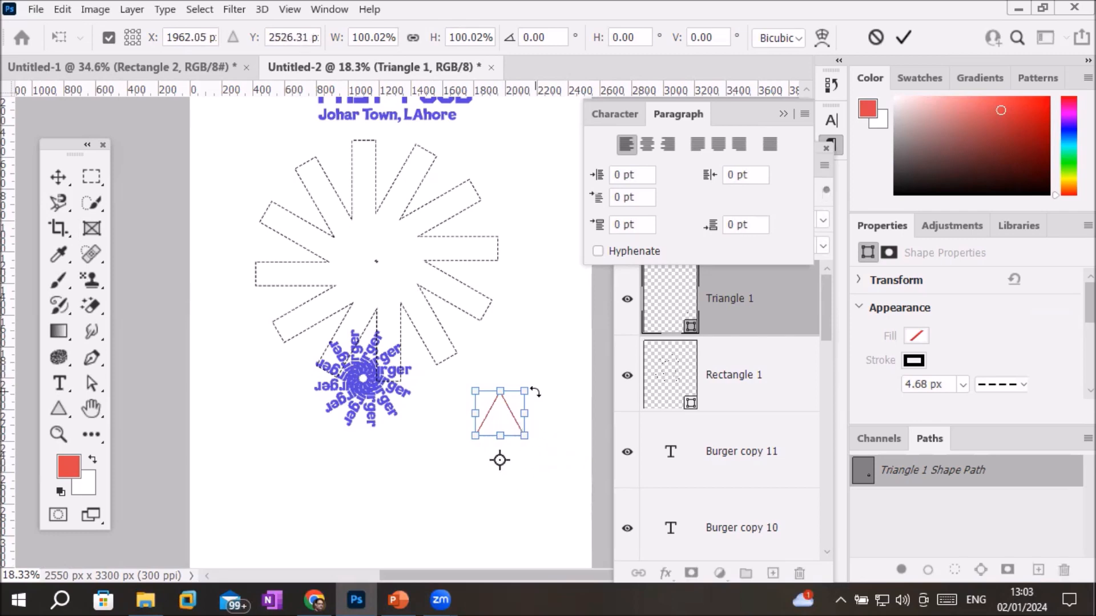
{"action": "left_click_drag", "start_coordinate": [534, 392], "coordinate": [559, 417]}
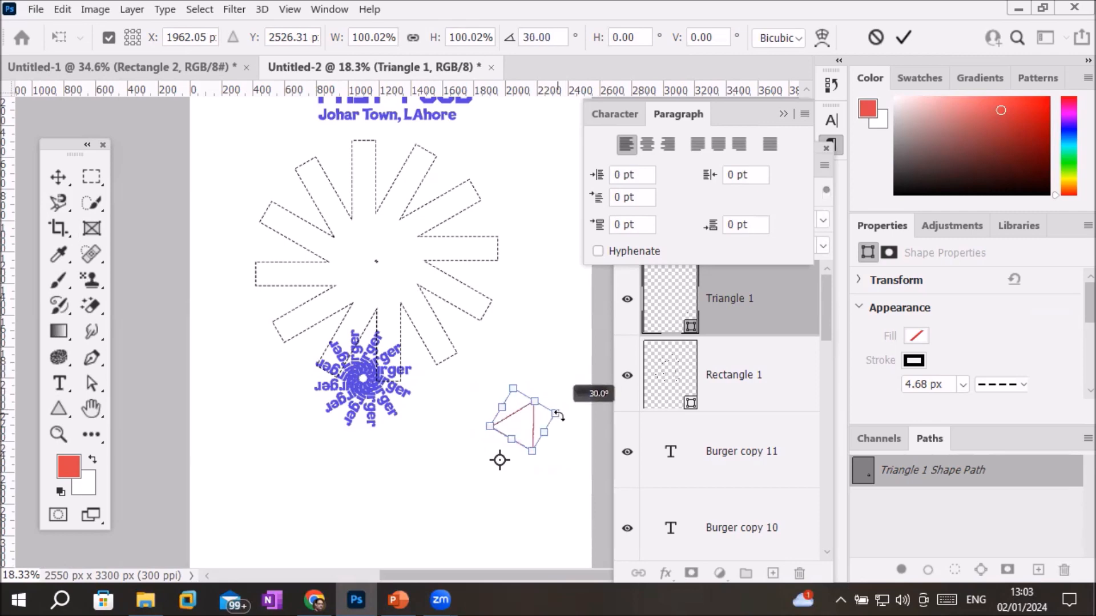
{"action": "left_click_drag", "start_coordinate": [558, 417], "coordinate": [559, 415]}
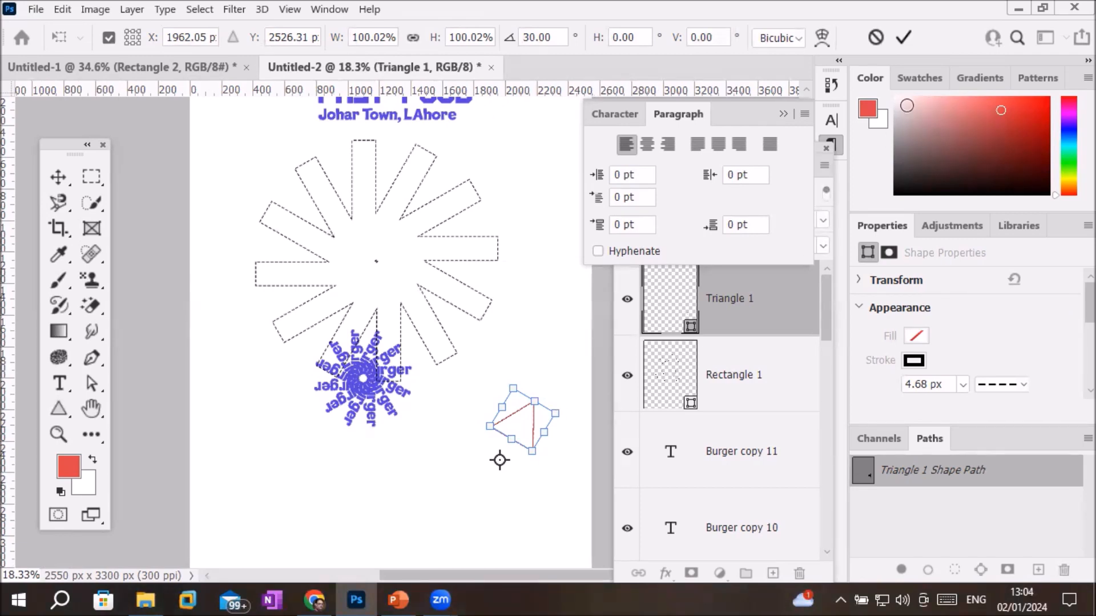
{"action": "left_click", "coordinate": [899, 37]}
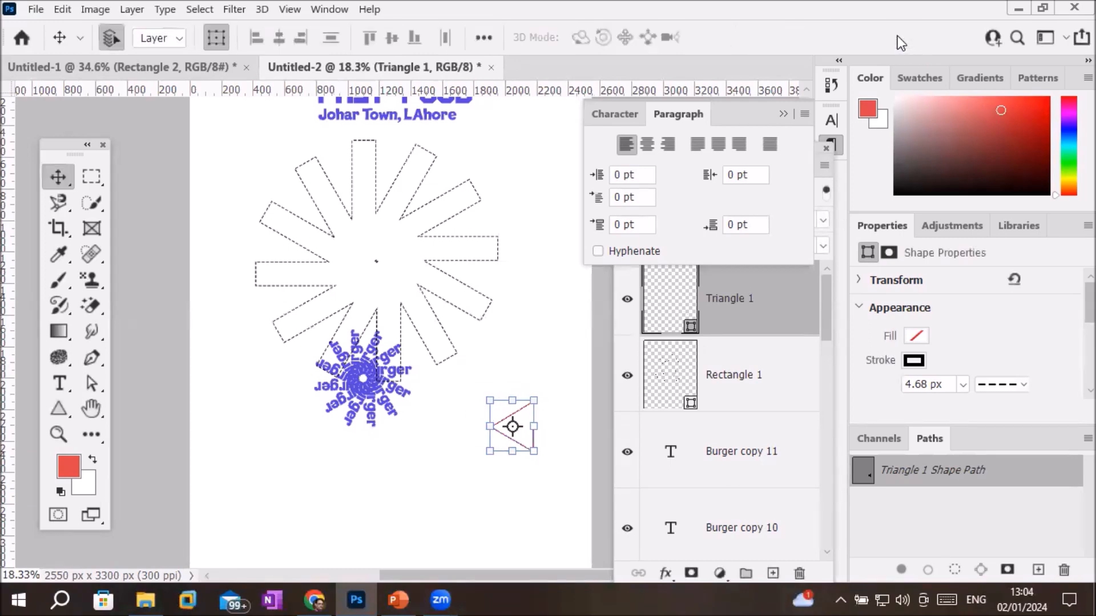
Step: Repeat the 30° rotation on duplicates of the triangle until they complete a full circle, and deselect the shape
{"action": "key", "text": "ctrl+alt+shift+t"}
{"action": "key", "text": "ctrl+alt+shift+t"}
{"action": "key", "text": "ctrl+alt+shift+t"}
{"action": "key", "text": "ctrl+alt+shift+t"}
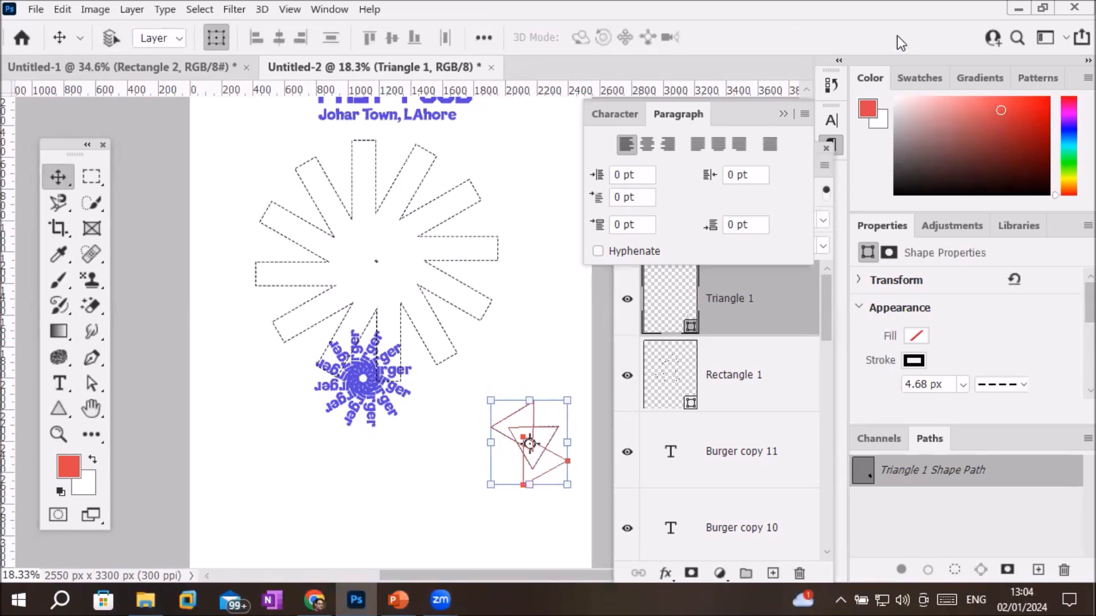
{"action": "key", "text": "ctrl+alt+shift+t"}
{"action": "key", "text": "ctrl+alt+shift+t"}
{"action": "key", "text": "ctrl+alt+shift+t"}
{"action": "key", "text": "ctrl+alt+shift+t"}
{"action": "key", "text": "ctrl+alt+shift+t"}
{"action": "key", "text": "ctrl+alt+shift+t"}
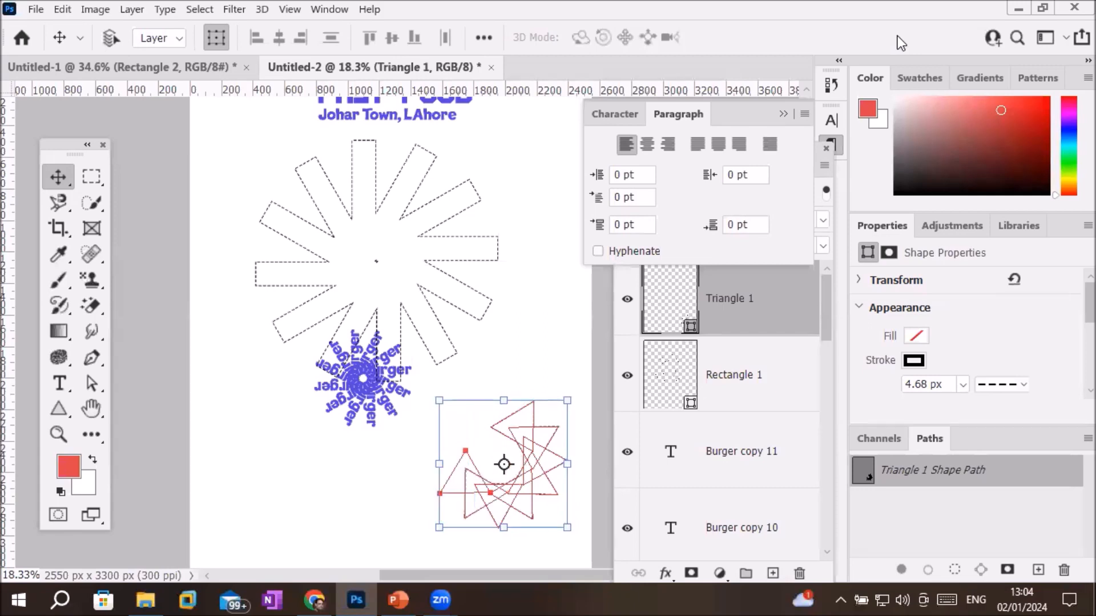
{"action": "key", "text": "ctrl+alt+shift+t"}
{"action": "key", "text": "ctrl+alt+shift+t"}
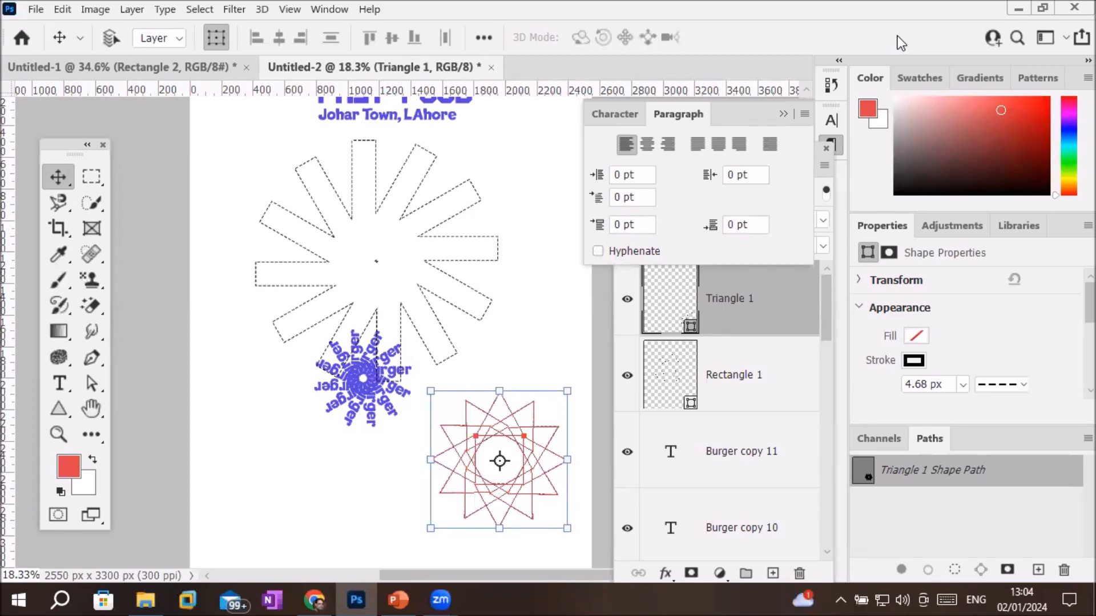
{"action": "left_click", "coordinate": [293, 480]}
Step: Select the rectangle, triangle and "Burger" radial patterns together and delete them, keeping the "FAST FOOD" heading
{"action": "scroll", "coordinate": [556, 485], "scroll_direction": "up", "scroll_amount": 5}
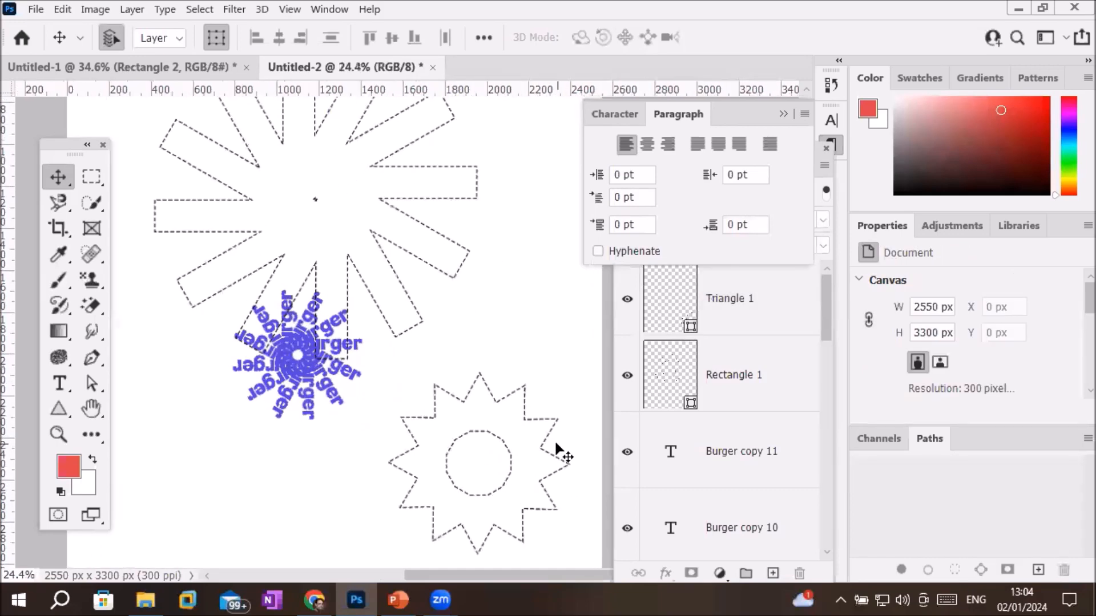
{"action": "scroll", "coordinate": [491, 501], "scroll_direction": "up", "scroll_amount": 7}
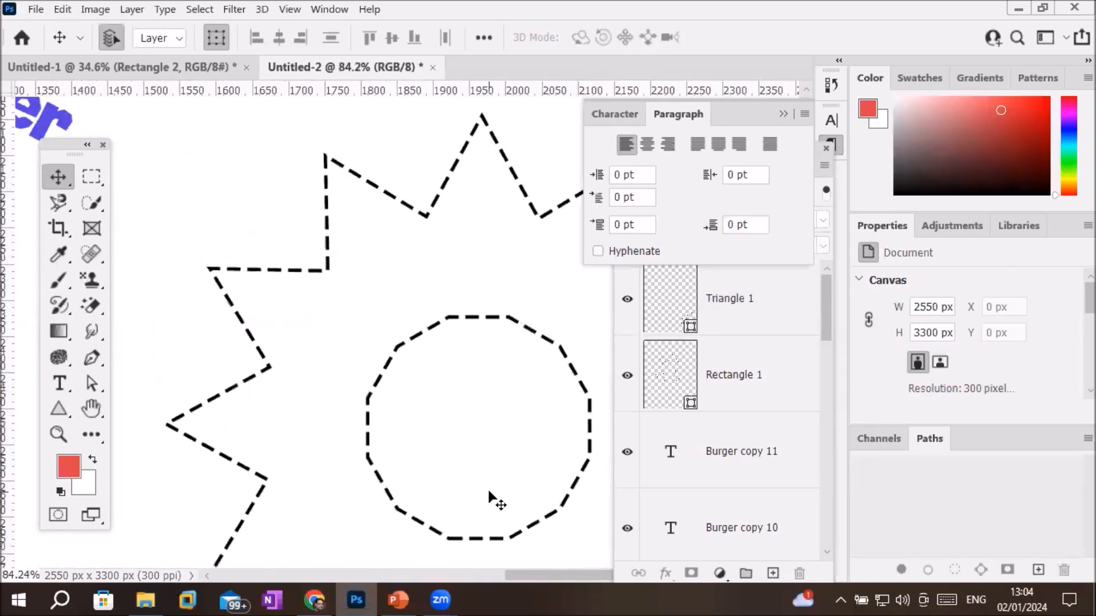
{"action": "scroll", "coordinate": [491, 501], "scroll_direction": "down", "scroll_amount": 9}
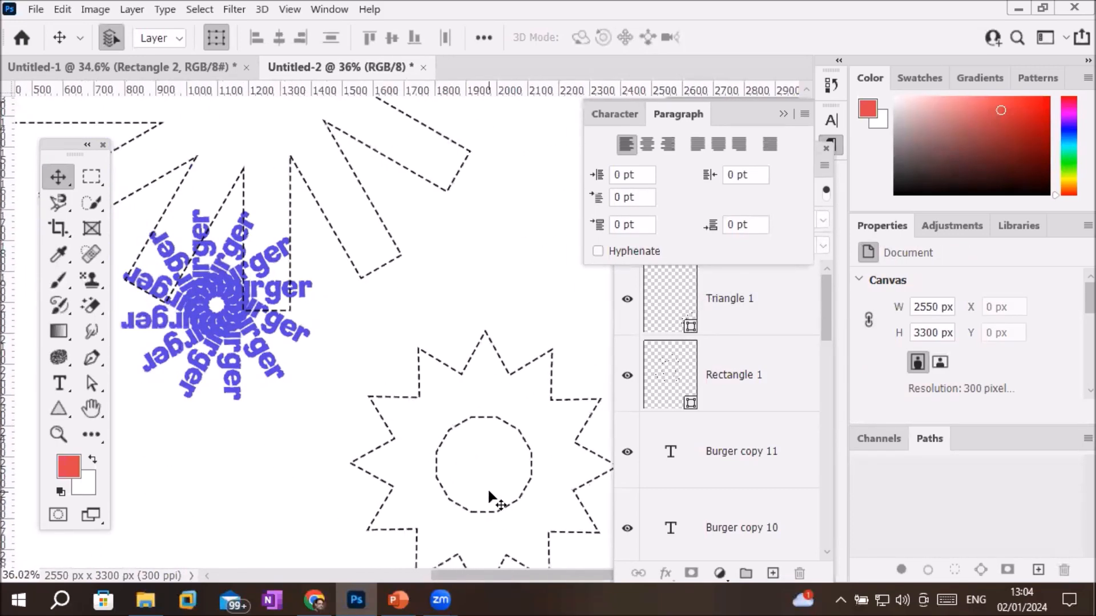
{"action": "scroll", "coordinate": [491, 501], "scroll_direction": "down", "scroll_amount": 1}
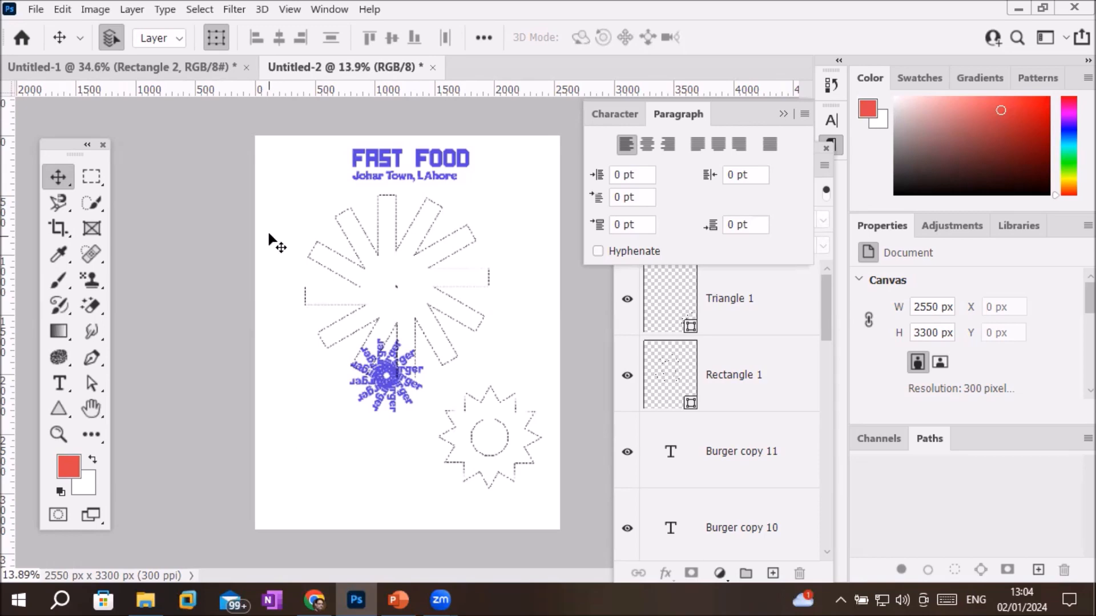
{"action": "left_click_drag", "start_coordinate": [264, 195], "coordinate": [489, 520]}
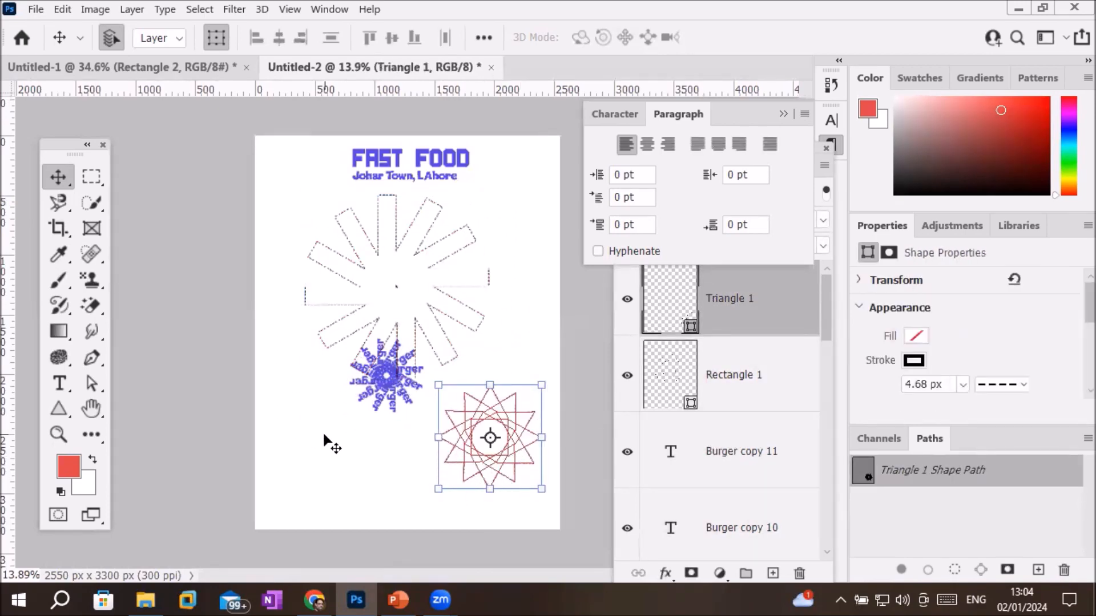
{"action": "left_click_drag", "start_coordinate": [263, 199], "coordinate": [545, 500]}
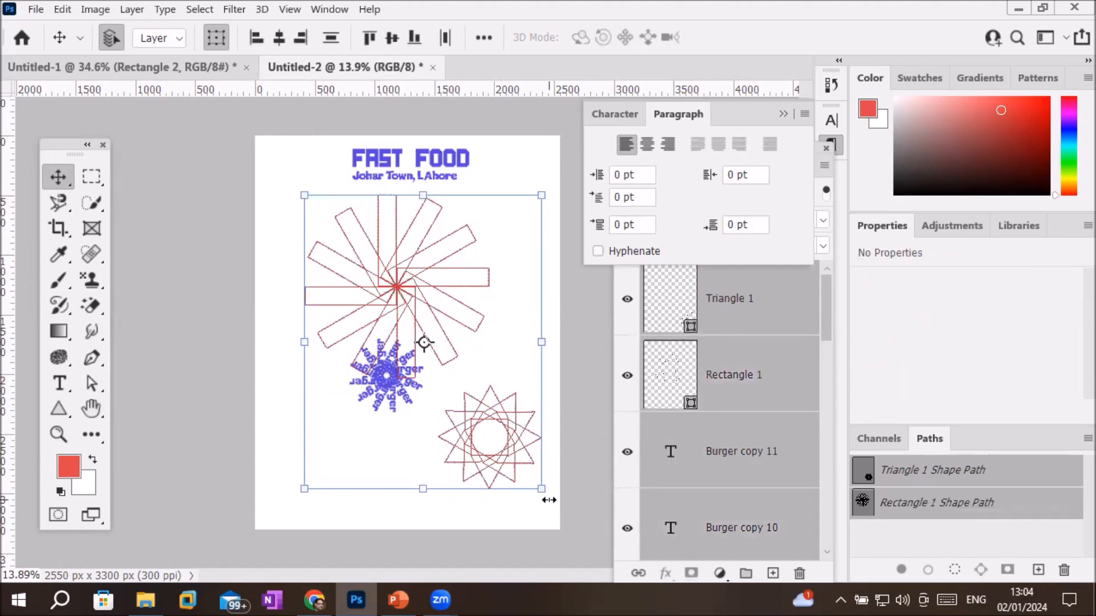
{"action": "key", "text": "Delete"}
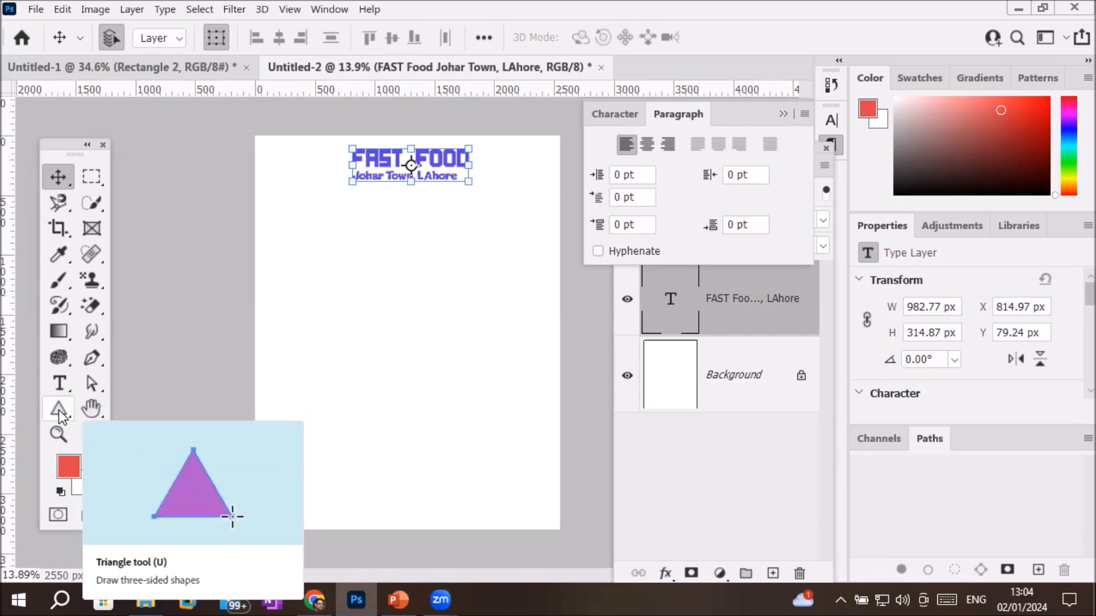
Step: Switch to PowerPoint to view the example patterns on the "Tasks to do????" slide, and return to Photoshop
{"action": "left_click", "coordinate": [397, 598]}
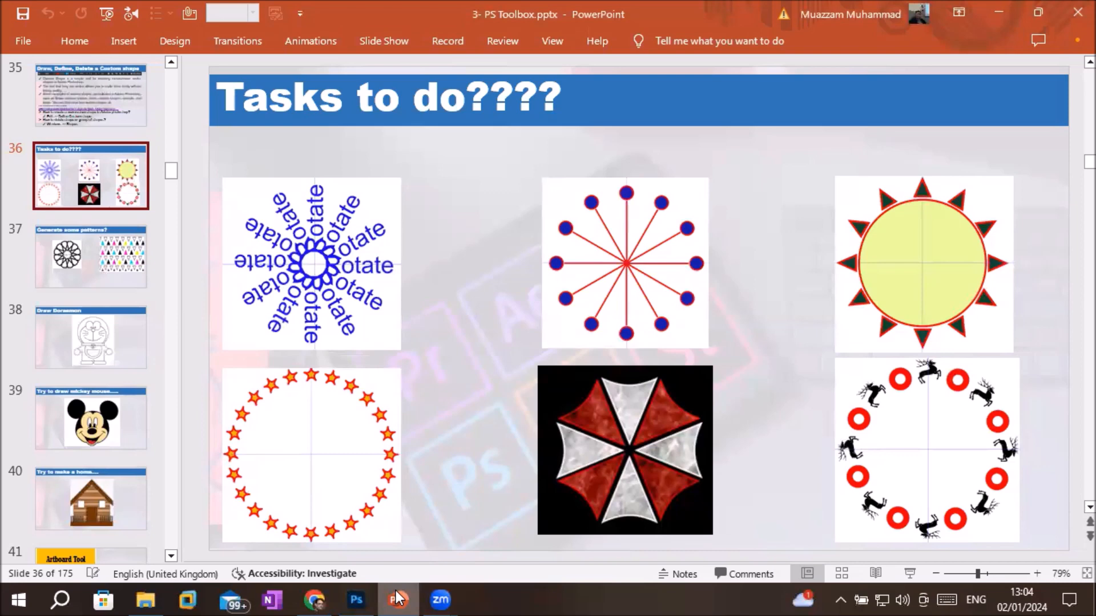
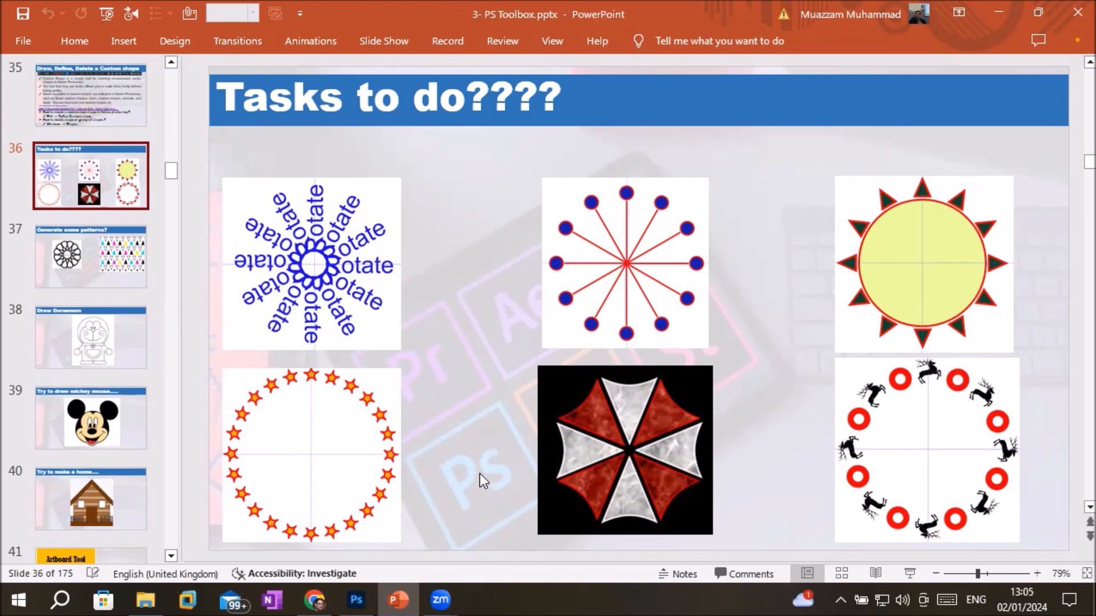
{"action": "left_click", "coordinate": [356, 598]}
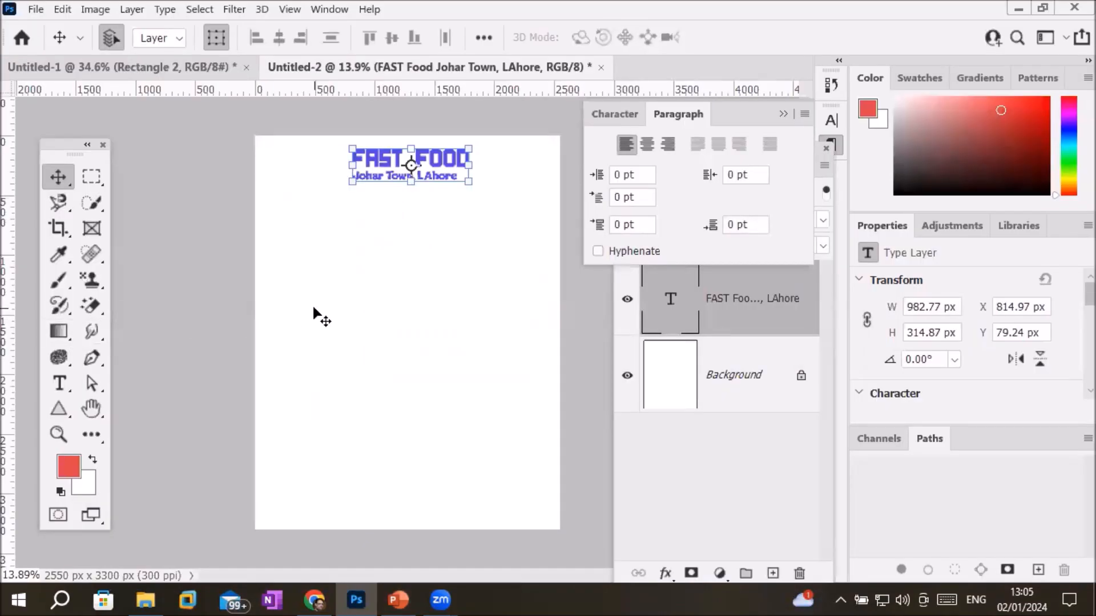
Step: Draw the lion custom shape from the Wild Animals group, about 575 by 382 px, below the "FAST FOOD" heading
{"action": "left_click", "coordinate": [59, 382]}
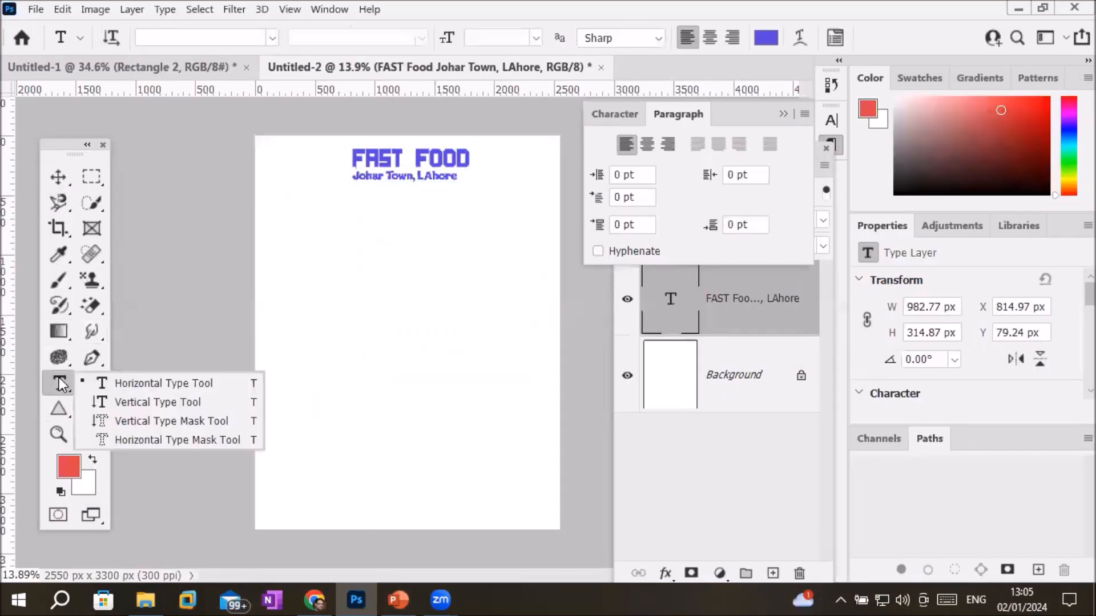
{"action": "left_click", "coordinate": [50, 416]}
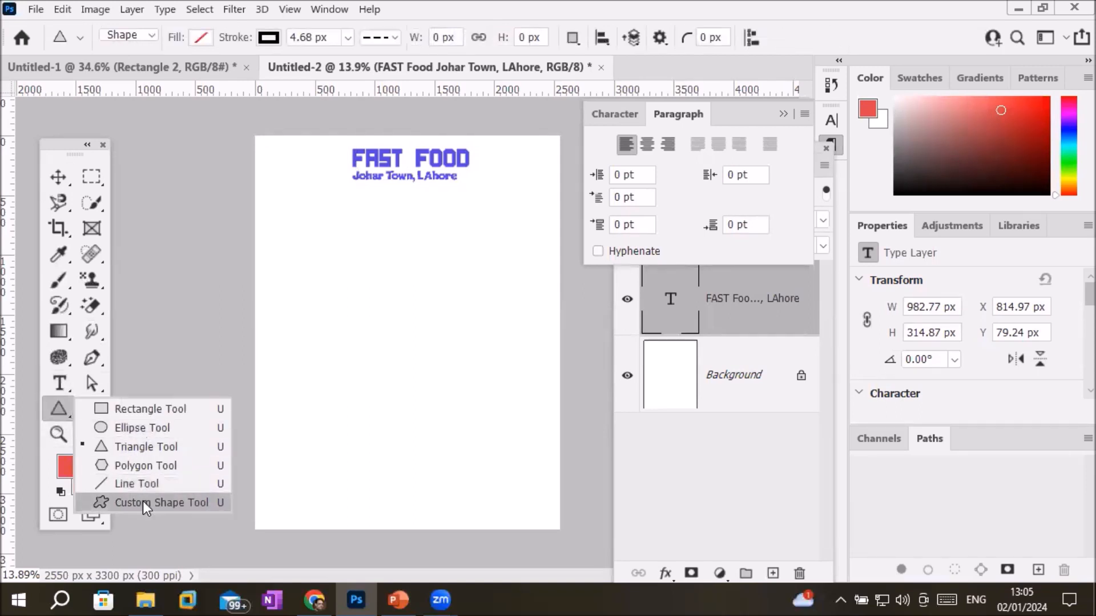
{"action": "left_click", "coordinate": [138, 502]}
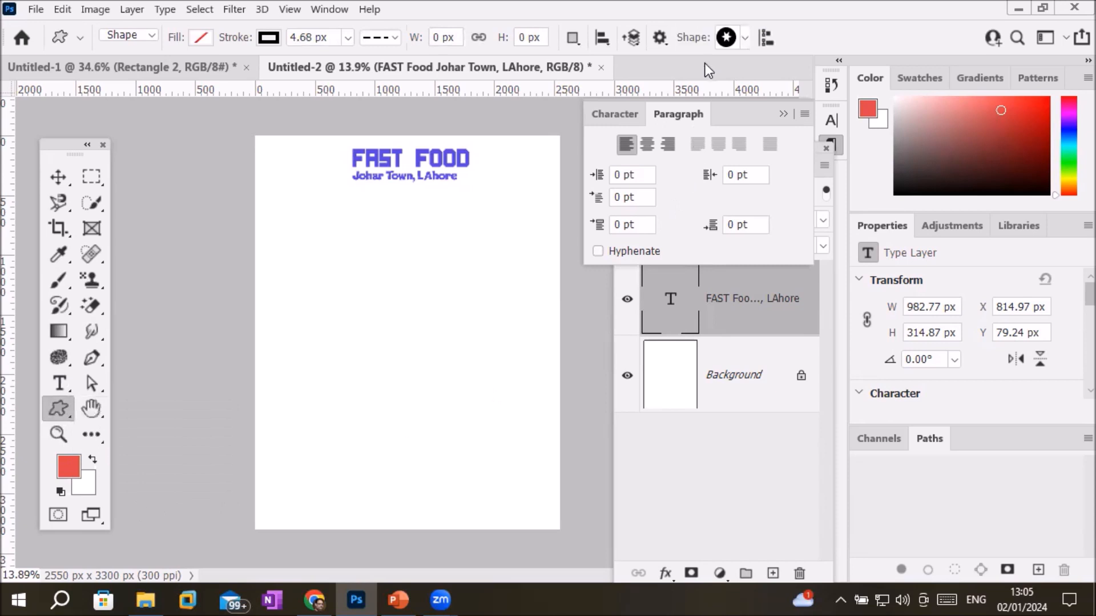
{"action": "left_click", "coordinate": [743, 40]}
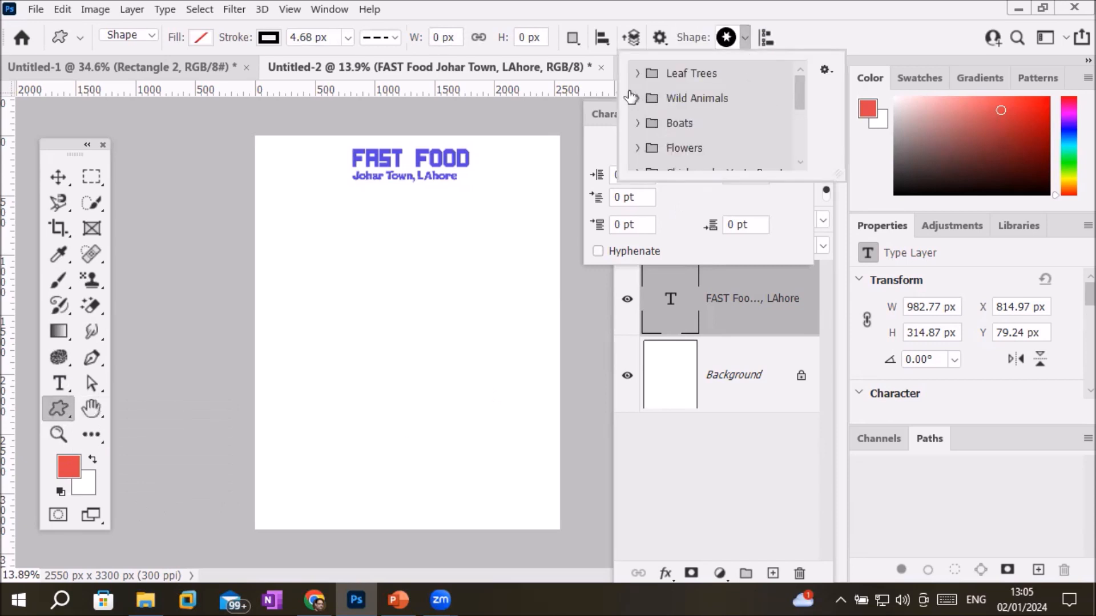
{"action": "left_click", "coordinate": [638, 97]}
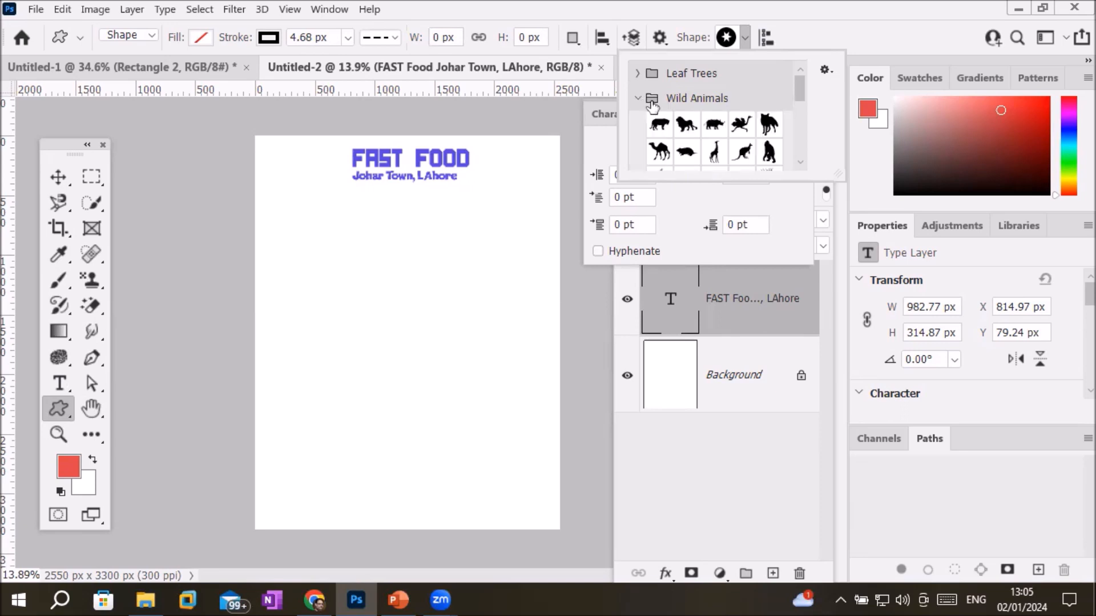
{"action": "left_click", "coordinate": [688, 125]}
{"action": "left_click_drag", "start_coordinate": [377, 274], "coordinate": [444, 317]}
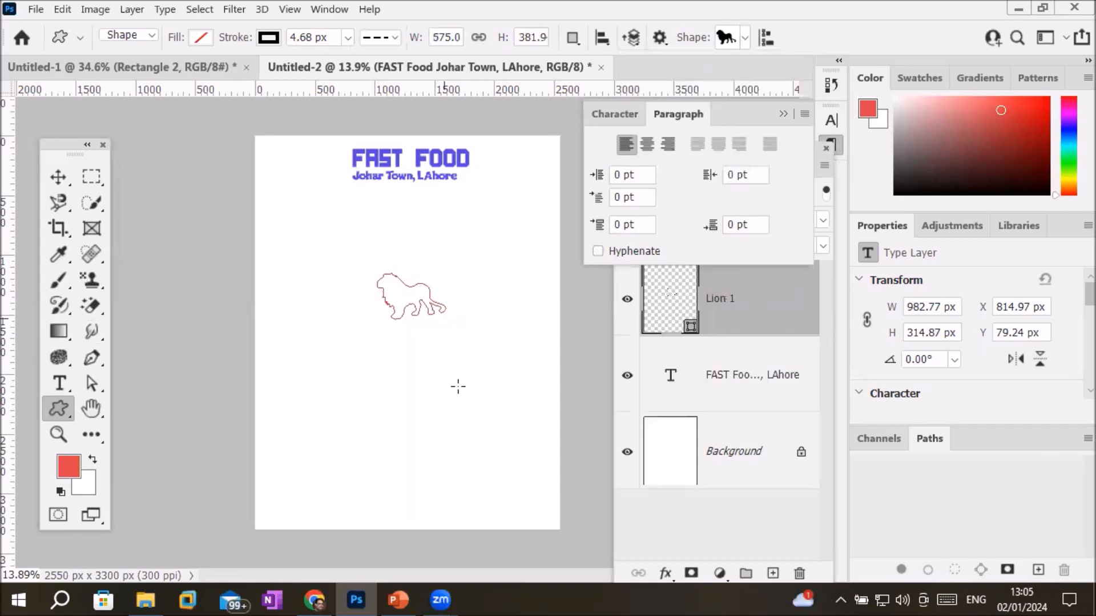
Step: Select the lion shape and change its dashed outline to a solid line
{"action": "left_click", "coordinate": [58, 176]}
{"action": "left_click", "coordinate": [415, 329]}
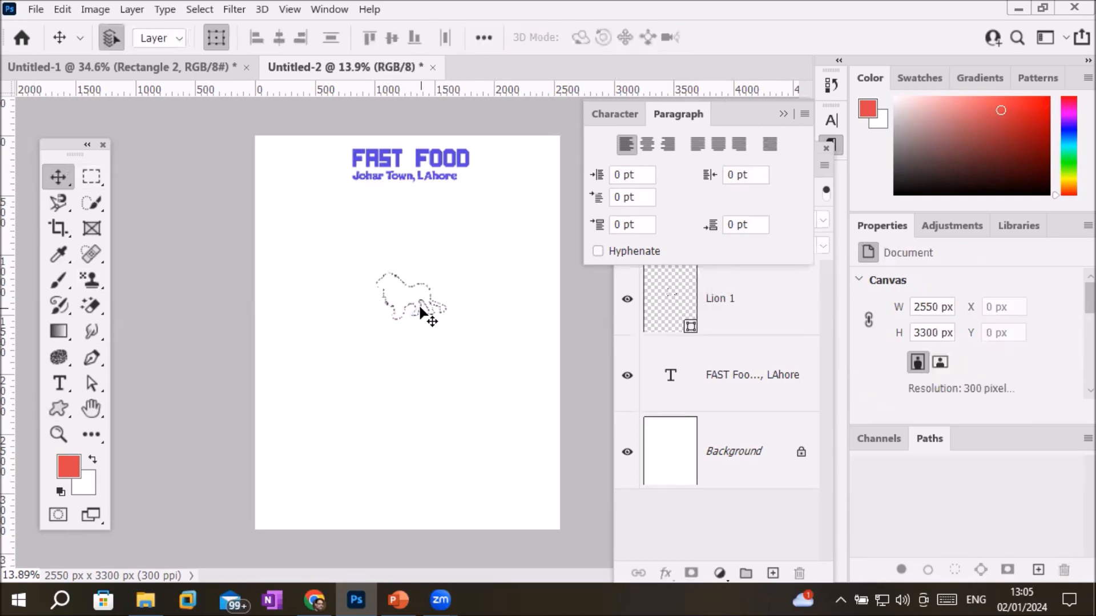
{"action": "left_click_drag", "start_coordinate": [363, 246], "coordinate": [457, 348]}
{"action": "scroll", "coordinate": [481, 383], "scroll_direction": "up", "scroll_amount": 5}
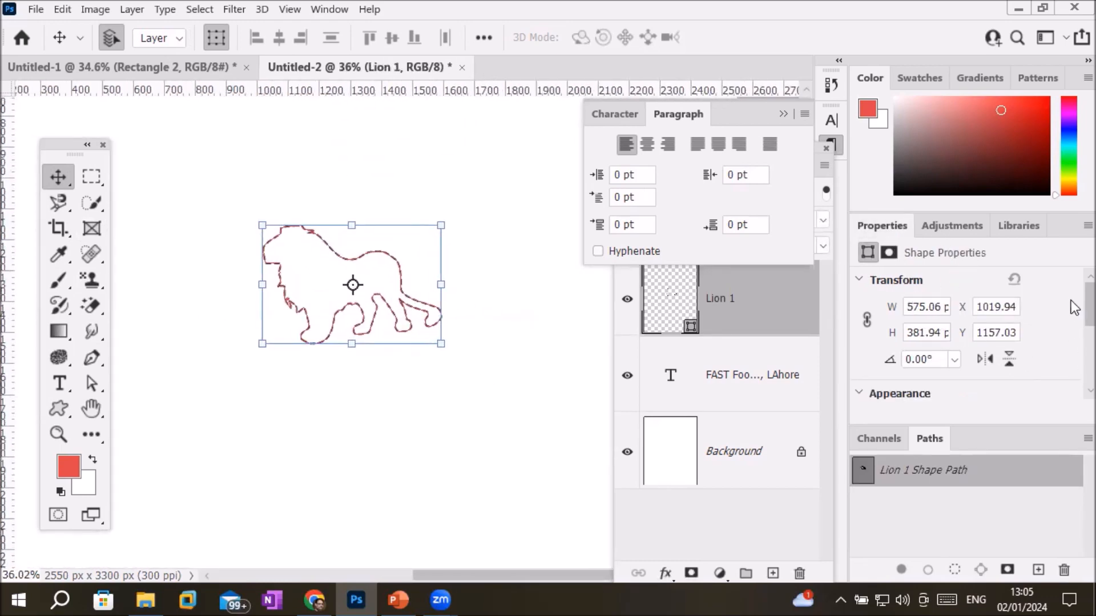
{"action": "scroll", "coordinate": [1072, 311], "scroll_direction": "down", "scroll_amount": 3}
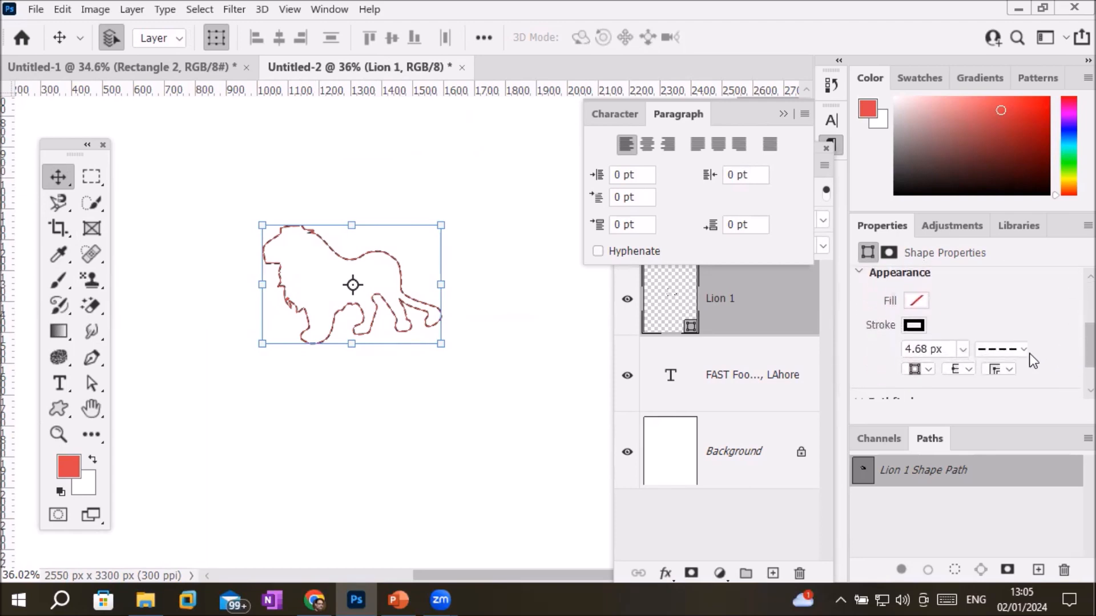
{"action": "left_click", "coordinate": [1022, 350]}
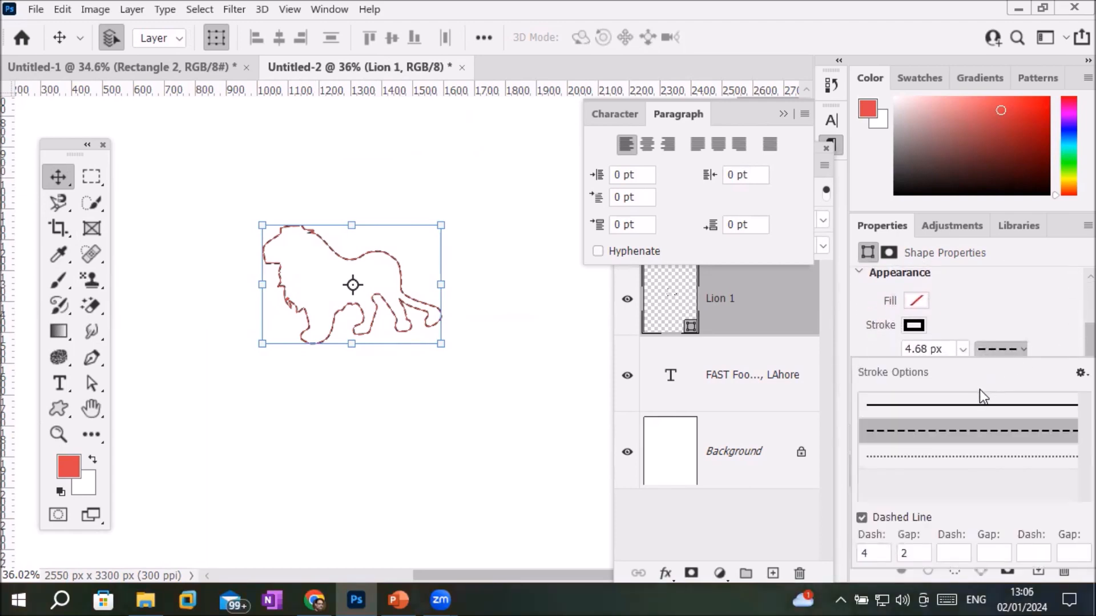
{"action": "left_click", "coordinate": [971, 404]}
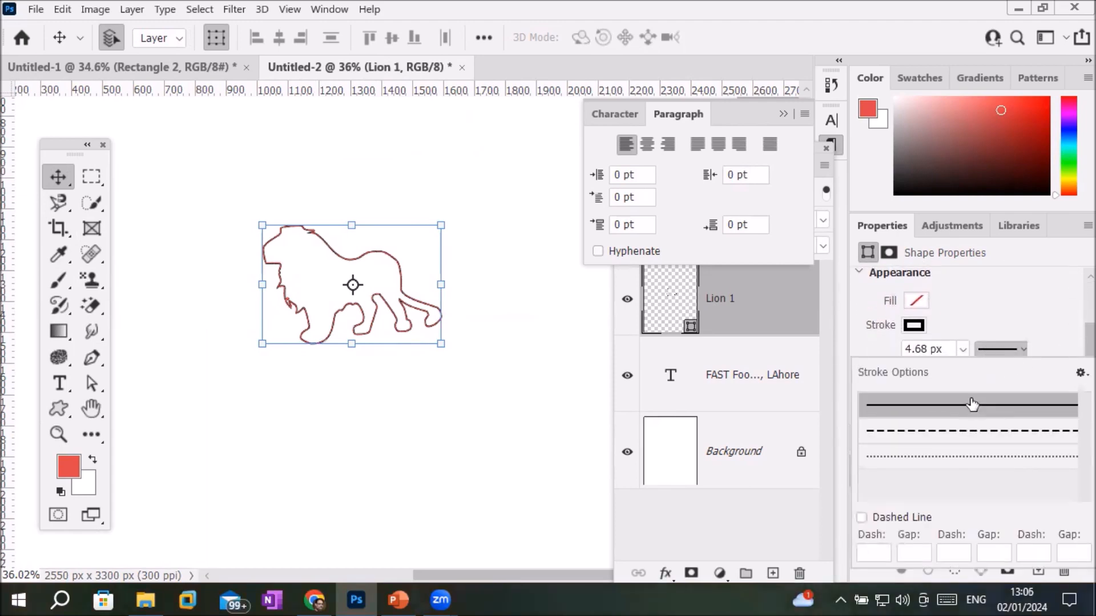
Step: Set the lion shape's stroke width to 1 px
{"action": "left_click", "coordinate": [964, 352]}
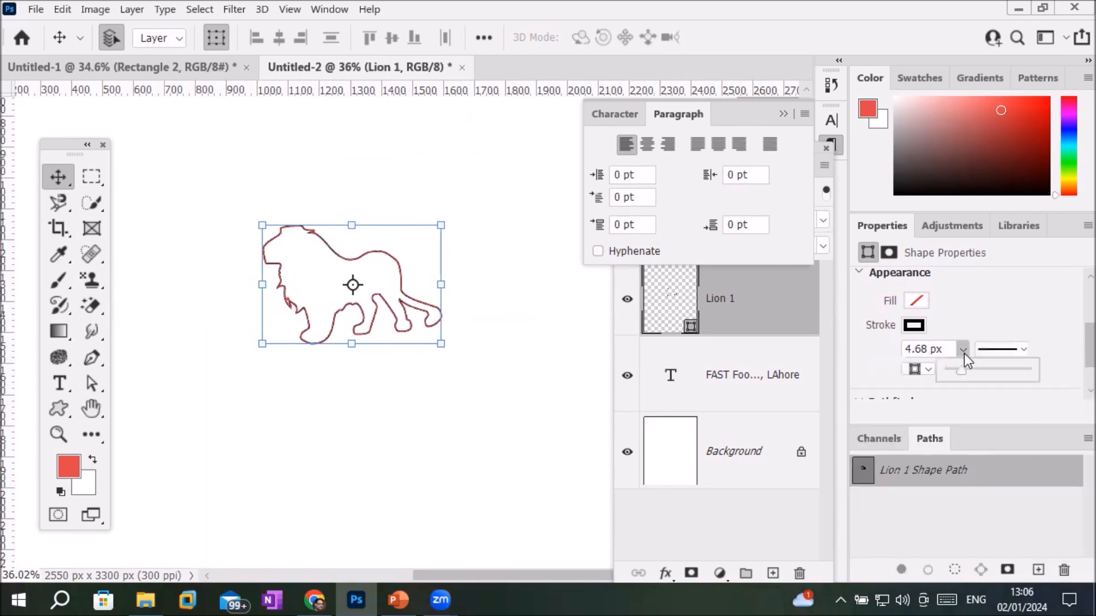
{"action": "double_click", "coordinate": [930, 352]}
{"action": "type", "text": "1"}
{"action": "key", "text": "Return"}
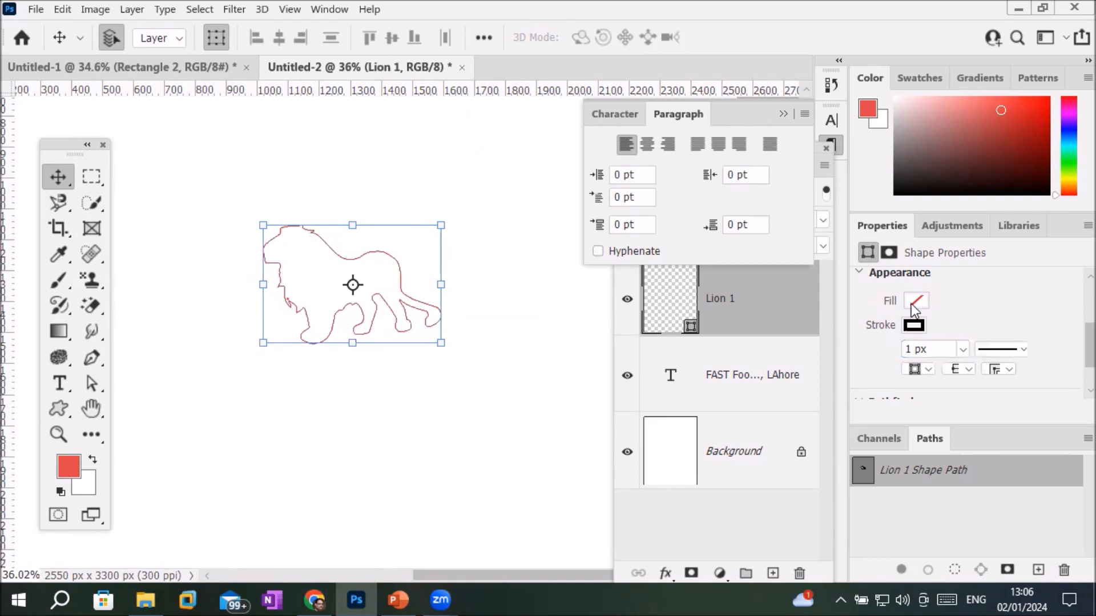
Step: Fill the lion shape with a solid dark red chosen in the color picker
{"action": "left_click", "coordinate": [915, 301]}
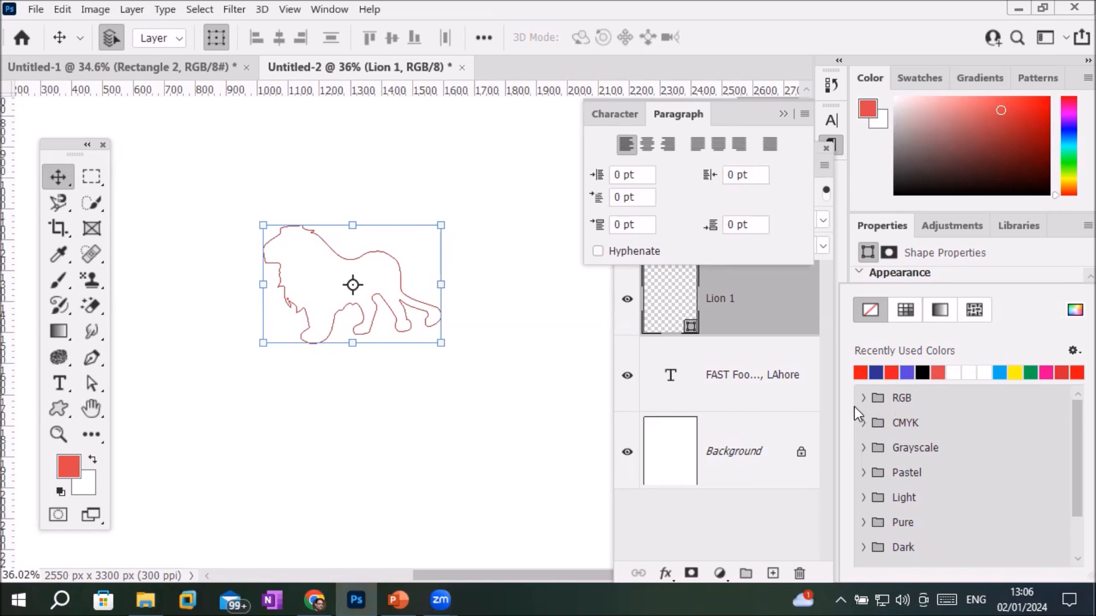
{"action": "left_click", "coordinate": [864, 422]}
{"action": "left_click", "coordinate": [860, 464]}
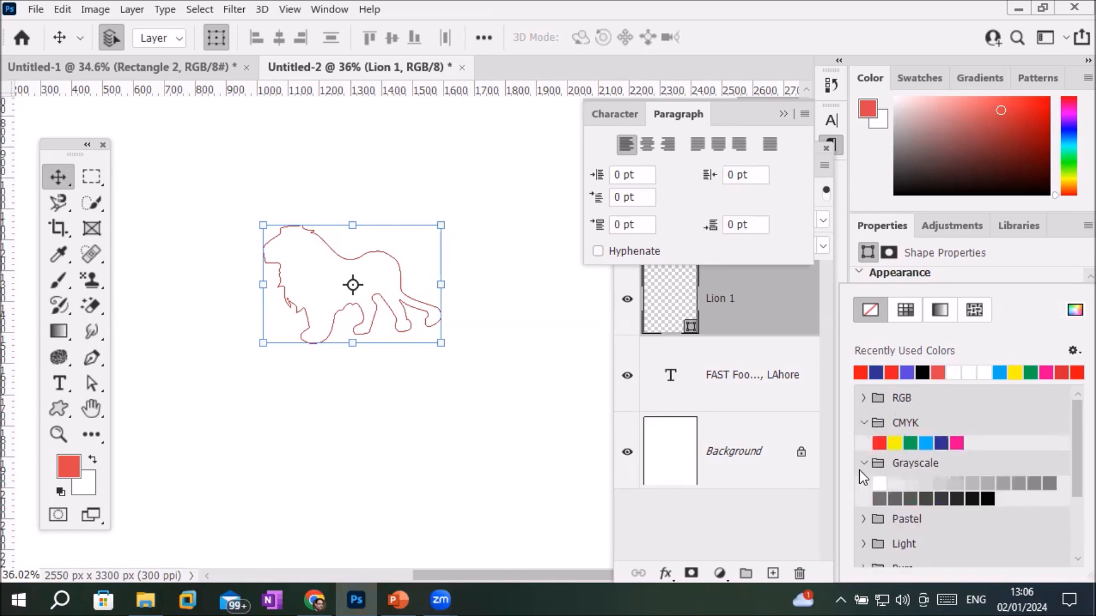
{"action": "left_click", "coordinate": [863, 519]}
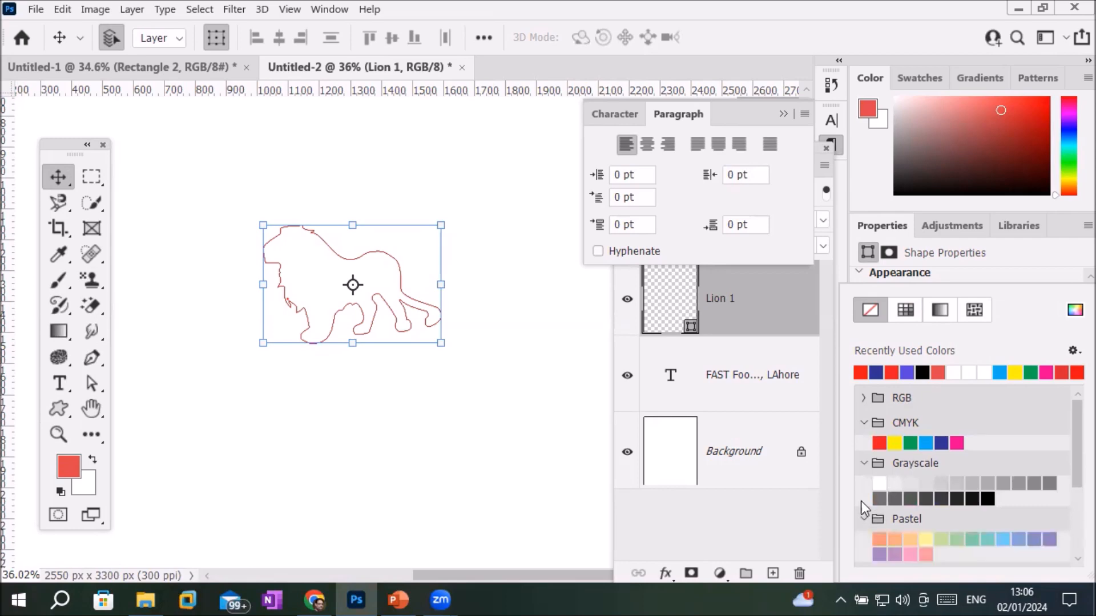
{"action": "left_click", "coordinate": [1075, 311]}
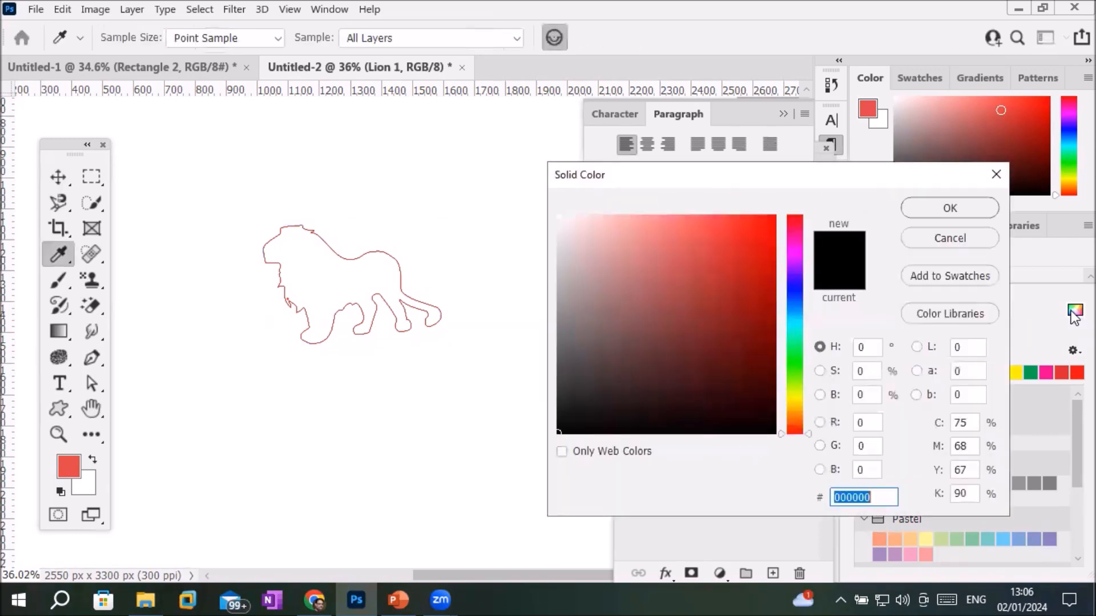
{"action": "left_click", "coordinate": [740, 235]}
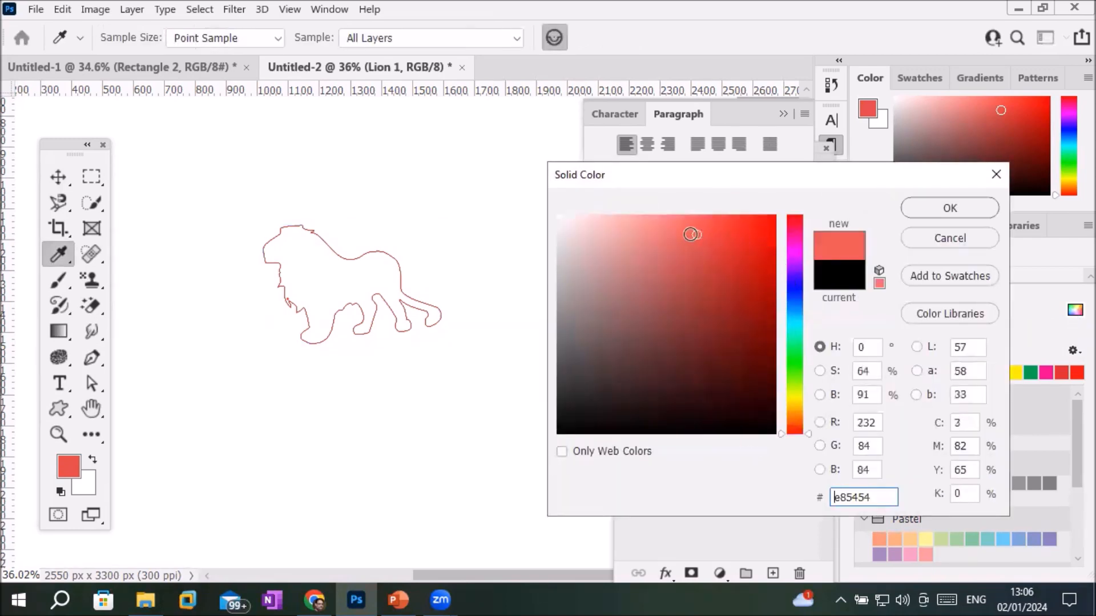
{"action": "left_click", "coordinate": [633, 236]}
{"action": "left_click", "coordinate": [680, 272]}
{"action": "left_click", "coordinate": [683, 282]}
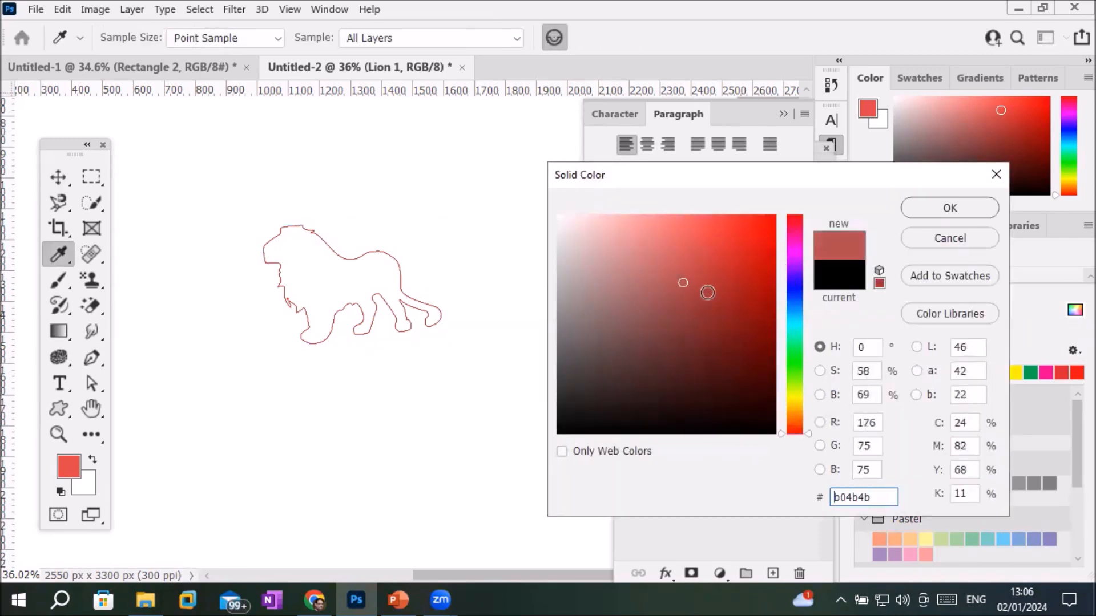
{"action": "left_click", "coordinate": [714, 292]}
{"action": "left_click", "coordinate": [732, 280]}
{"action": "left_click", "coordinate": [947, 207]}
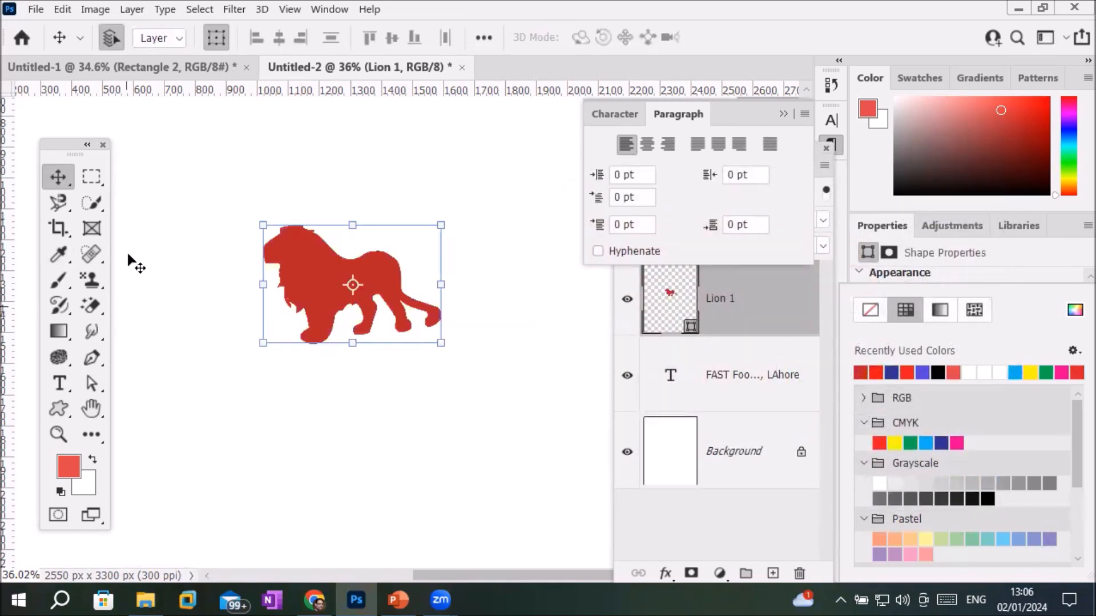
Step: Move the red lion up and slightly left, to about X 814.5 px and Y 666.5 px
{"action": "scroll", "coordinate": [270, 413], "scroll_direction": "down", "scroll_amount": 1}
{"action": "scroll", "coordinate": [276, 422], "scroll_direction": "down", "scroll_amount": 1}
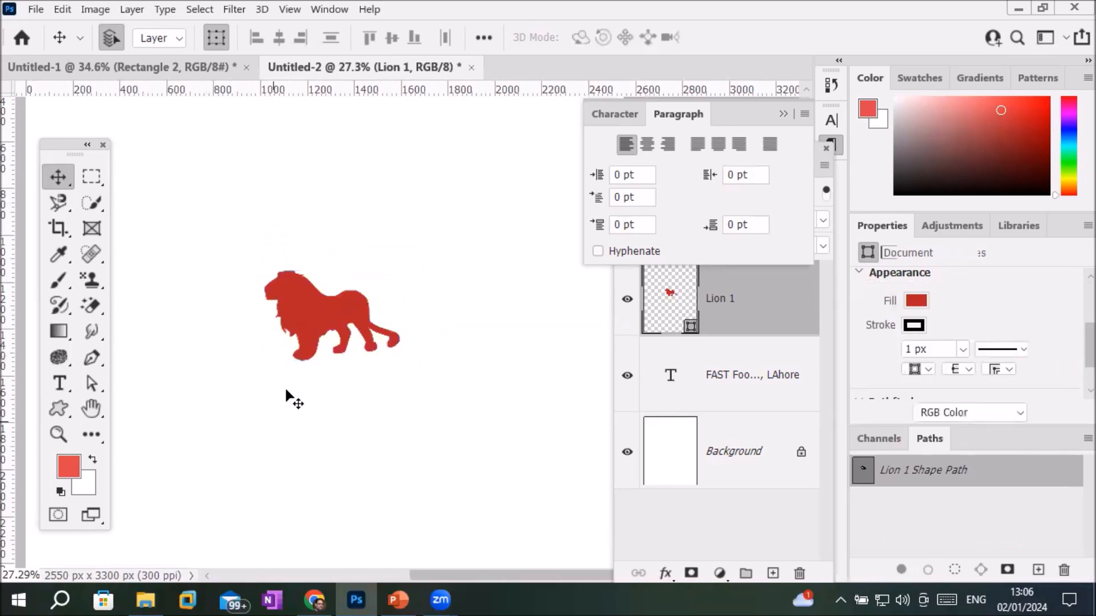
{"action": "left_click_drag", "start_coordinate": [306, 328], "coordinate": [264, 174]}
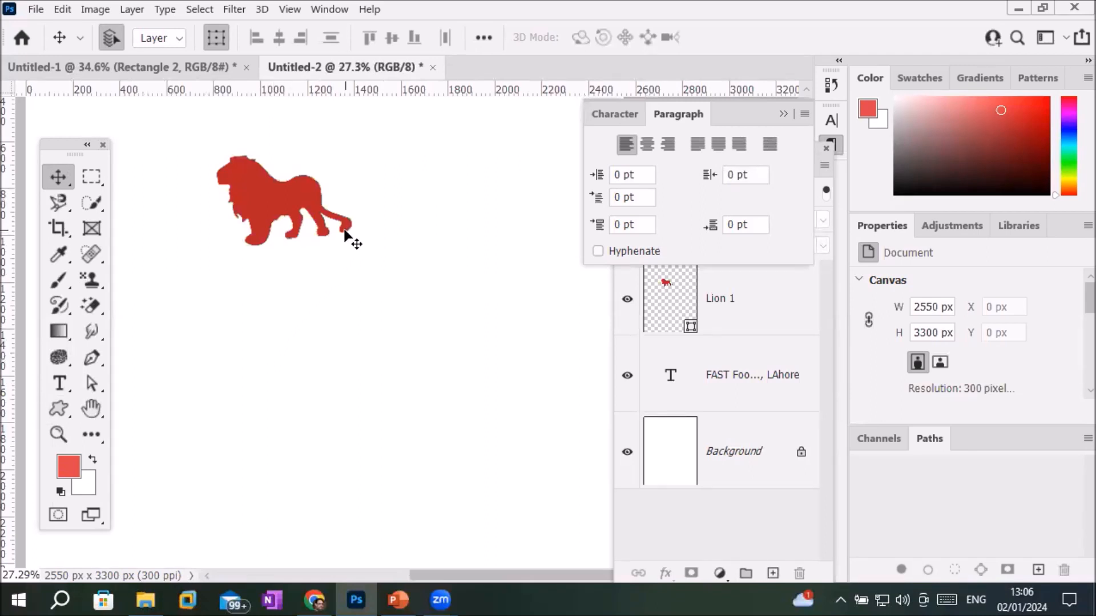
Step: Set the lion's transform pivot at its lower-right corner, rotate it by -30° and apply the transform
{"action": "left_click", "coordinate": [261, 200]}
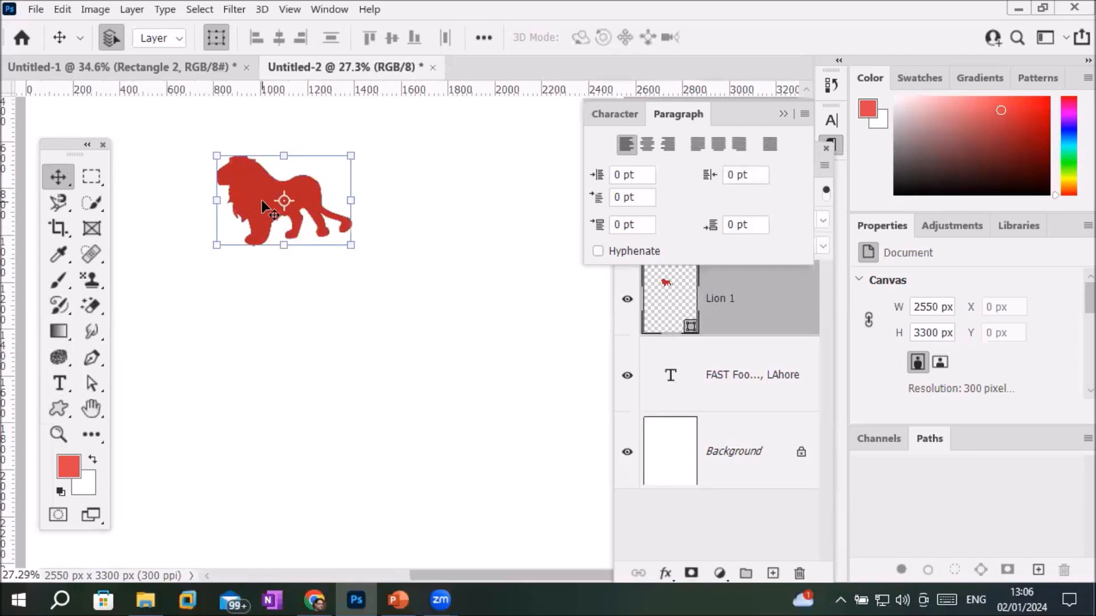
{"action": "left_click_drag", "start_coordinate": [283, 201], "coordinate": [351, 246]}
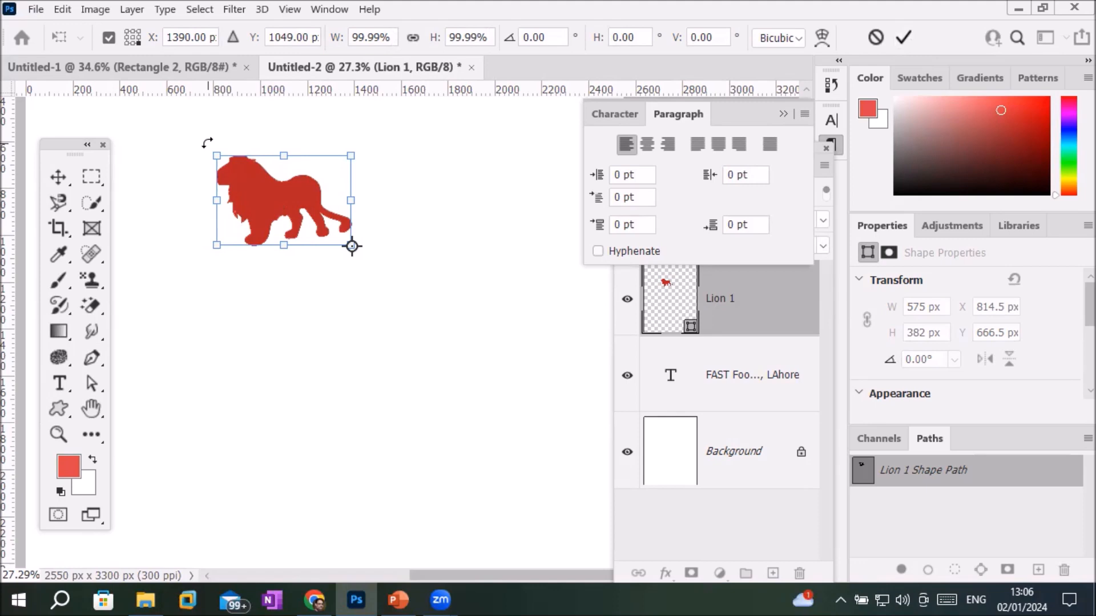
{"action": "left_click_drag", "start_coordinate": [207, 145], "coordinate": [190, 244]}
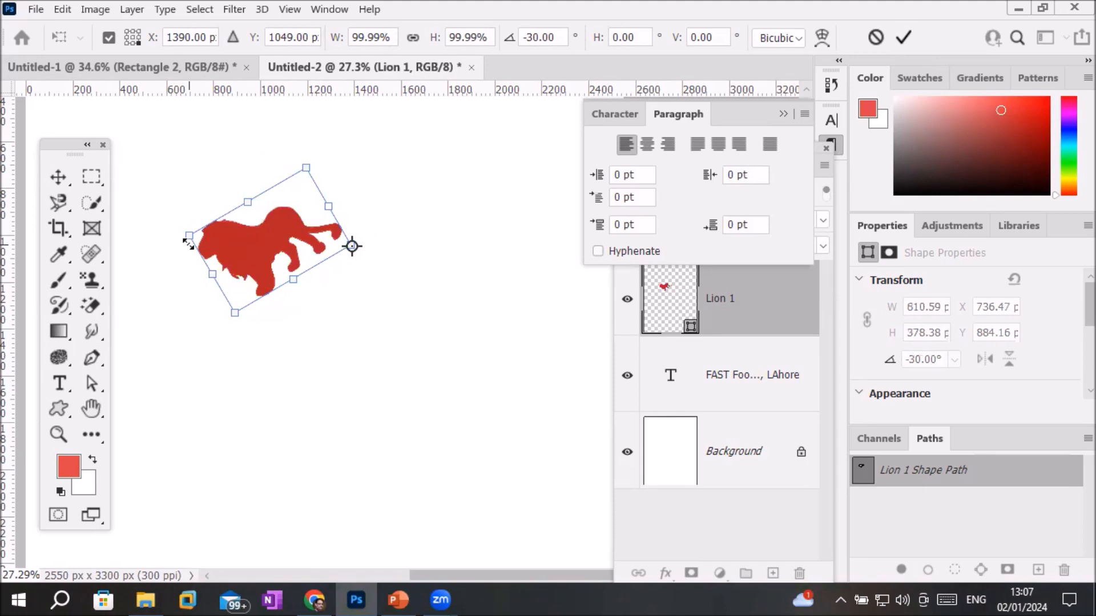
{"action": "left_click", "coordinate": [903, 40]}
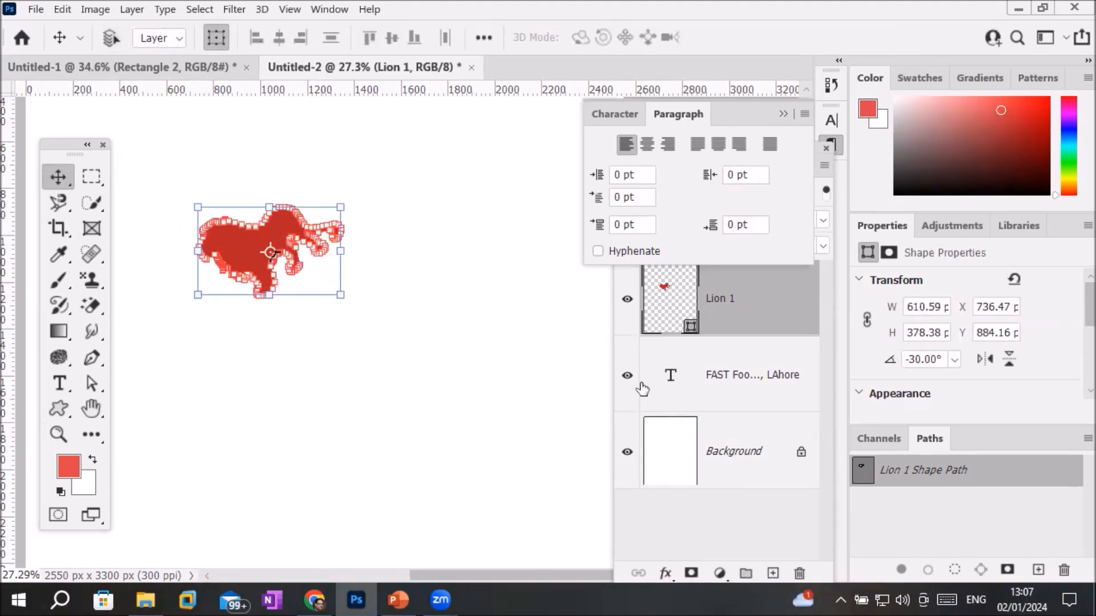
Step: Repeat the 30° rotation on copies of the lion until twelve lions form a full ring, and deselect the pattern
{"action": "key", "text": "ctrl+shift+t"}
{"action": "key", "text": "ctrl+shift+t"}
{"action": "key", "text": "ctrl+shift+t"}
{"action": "key", "text": "ctrl+shift+t"}
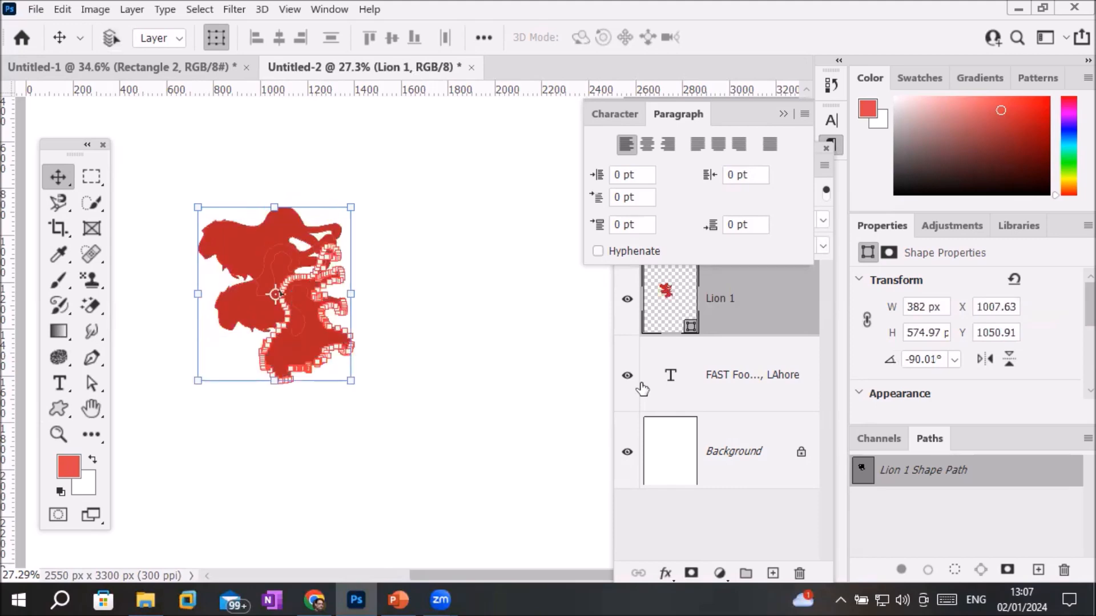
{"action": "key", "text": "ctrl+shift+t"}
{"action": "key", "text": "ctrl+shift+t"}
{"action": "key", "text": "ctrl+shift+t"}
{"action": "key", "text": "ctrl+shift+t"}
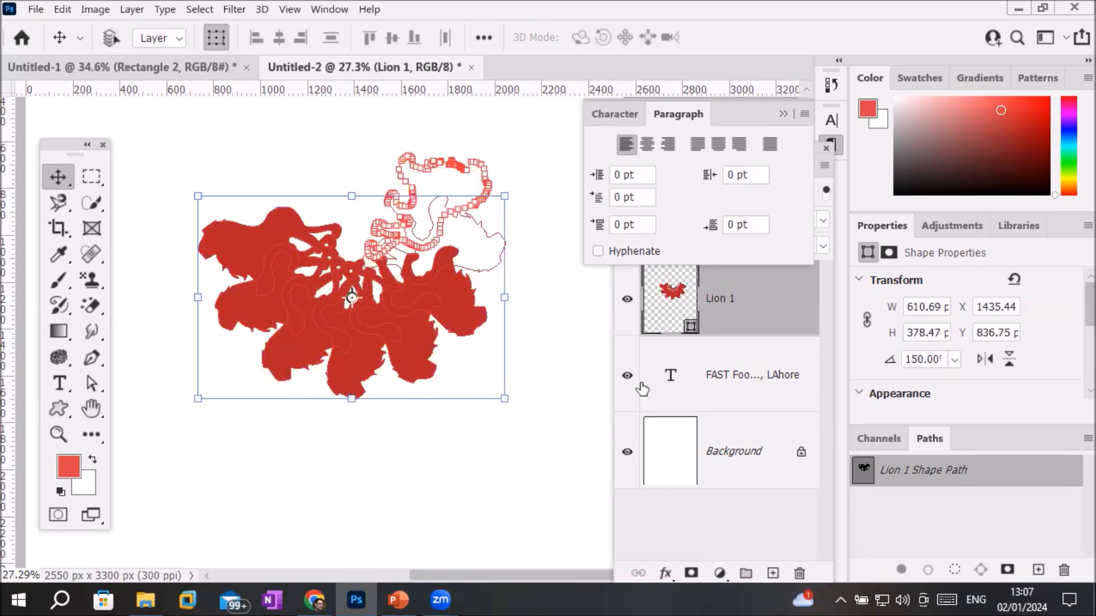
{"action": "key", "text": "ctrl+shift+t"}
{"action": "key", "text": "ctrl+shift+t"}
{"action": "key", "text": "ctrl+shift+t"}
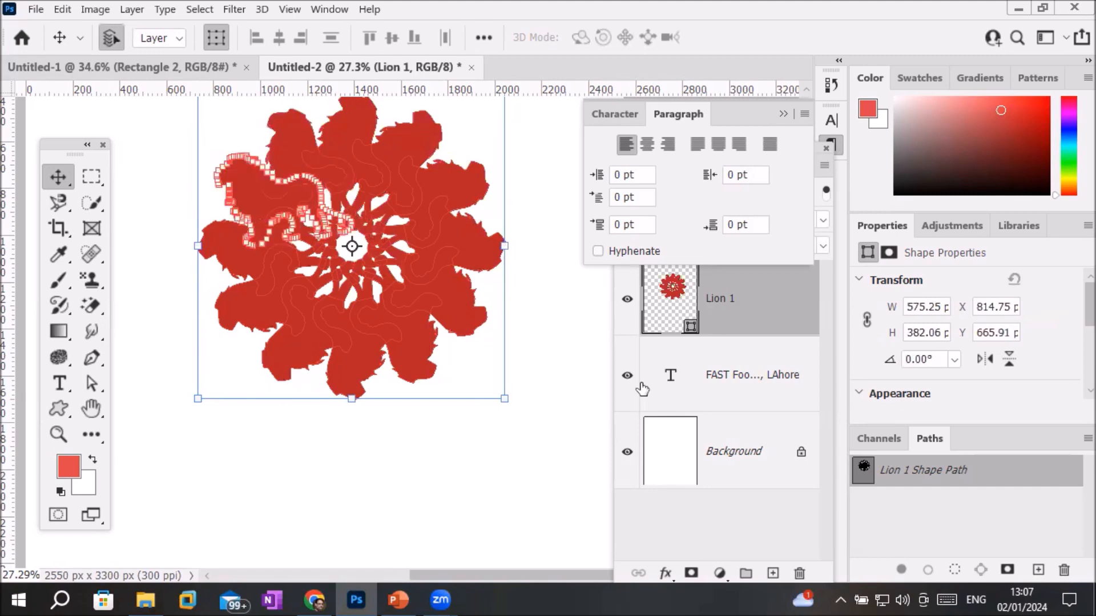
{"action": "left_click", "coordinate": [301, 471]}
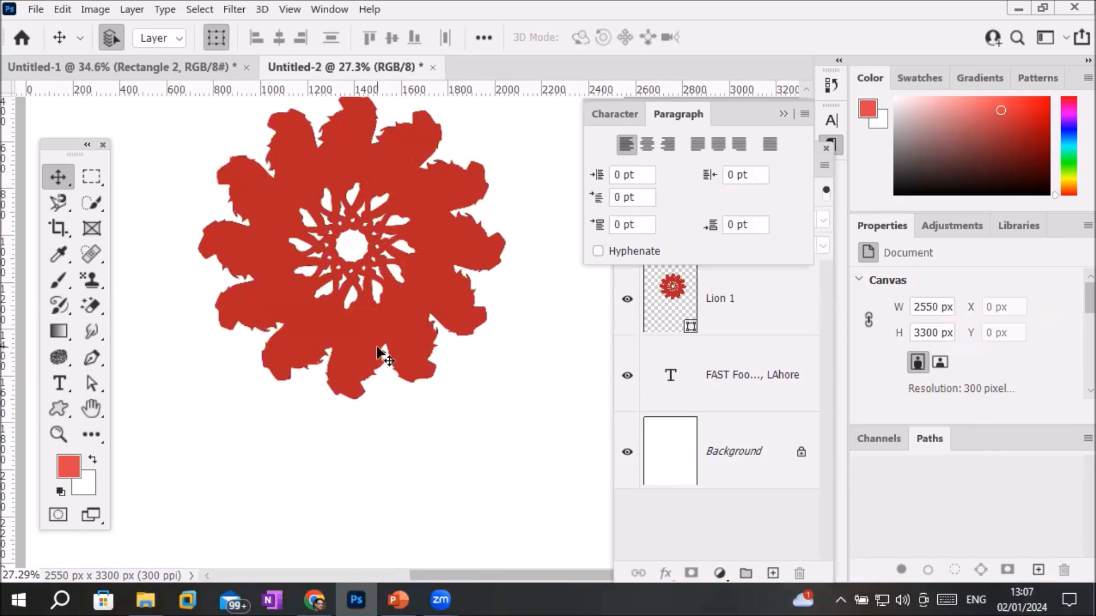
Step: Move the "FAST FOOD" heading up and left by about 113 px and 228 px, to the page's upper edge
{"action": "scroll", "coordinate": [378, 355], "scroll_direction": "down", "scroll_amount": 3}
{"action": "scroll", "coordinate": [378, 355], "scroll_direction": "down", "scroll_amount": 1}
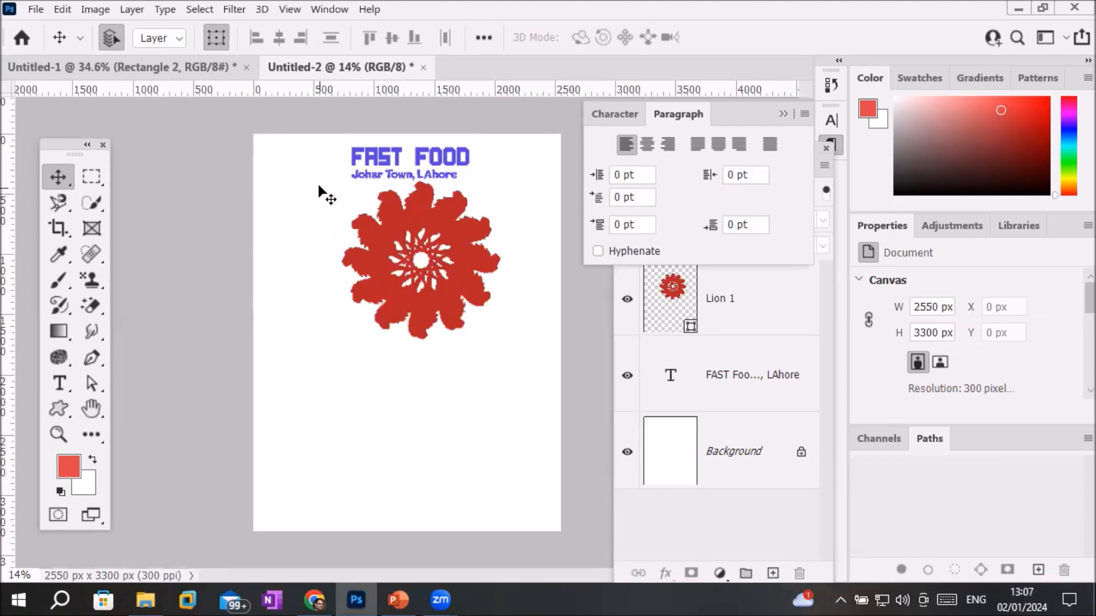
{"action": "left_click_drag", "start_coordinate": [379, 161], "coordinate": [352, 147]}
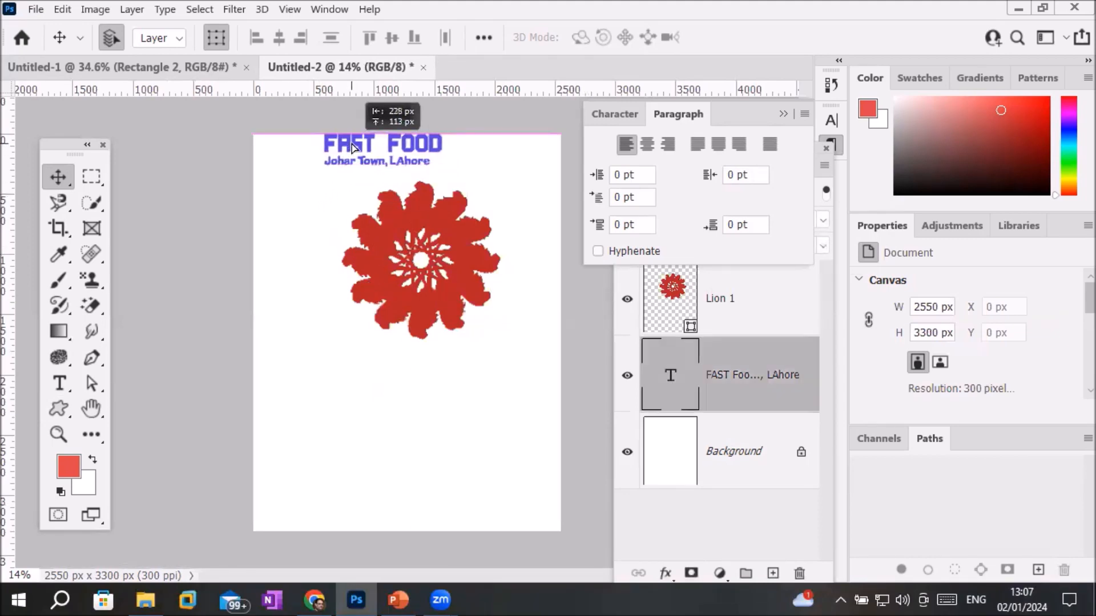
{"action": "key", "text": "ctrl+t"}
{"action": "left_click_drag", "start_coordinate": [306, 196], "coordinate": [489, 340]}
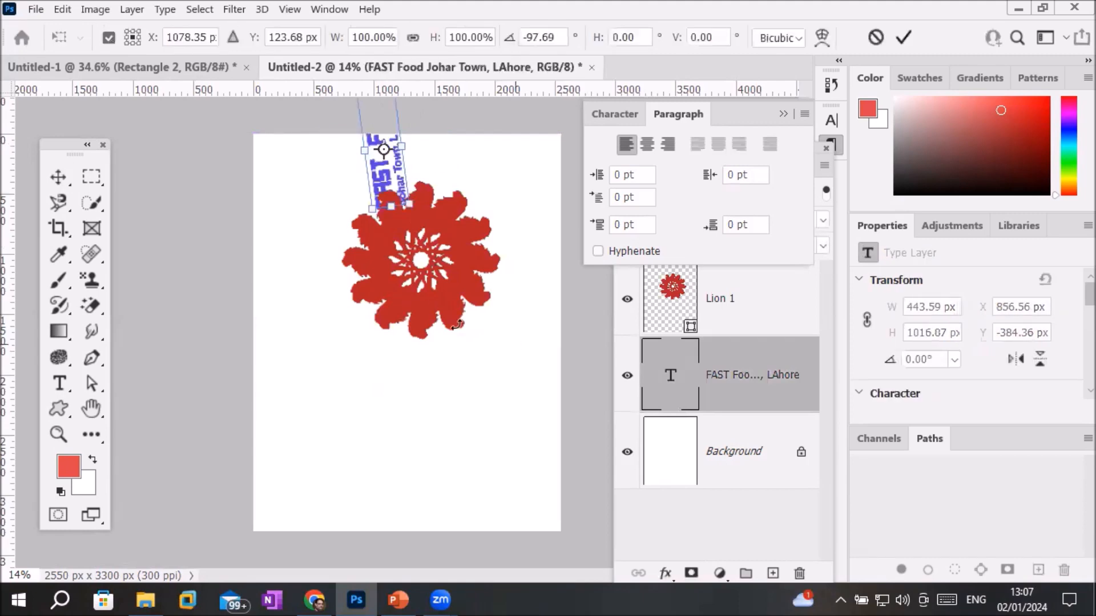
{"action": "key", "text": "ctrl+z"}
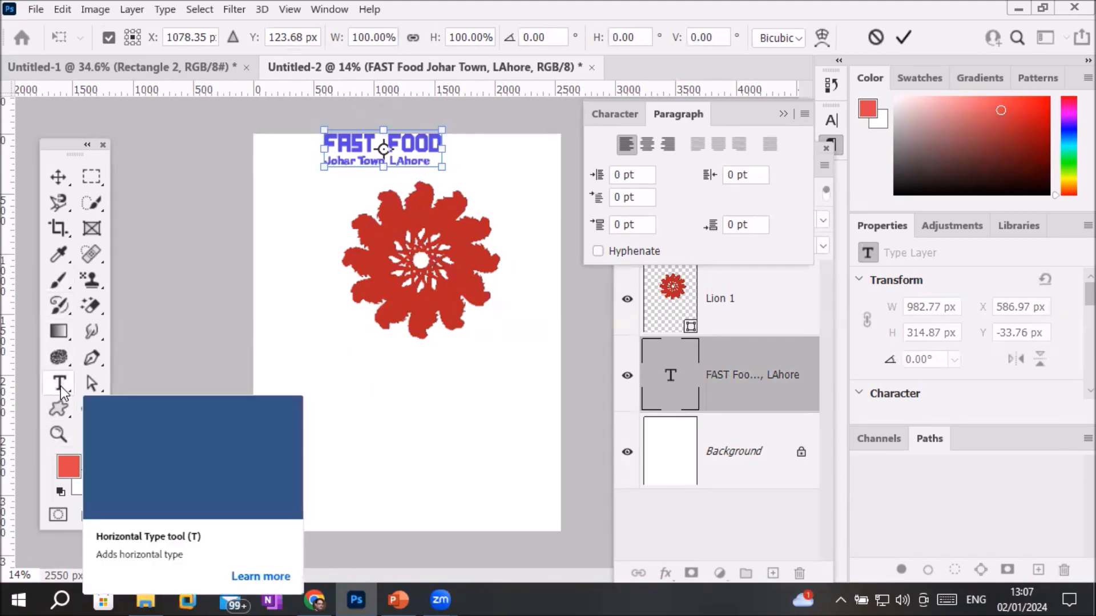
Step: Draw a vertical line about 670 px long below the lion pattern with the Line tool
{"action": "left_click", "coordinate": [62, 414]}
{"action": "right_click", "coordinate": [66, 421]}
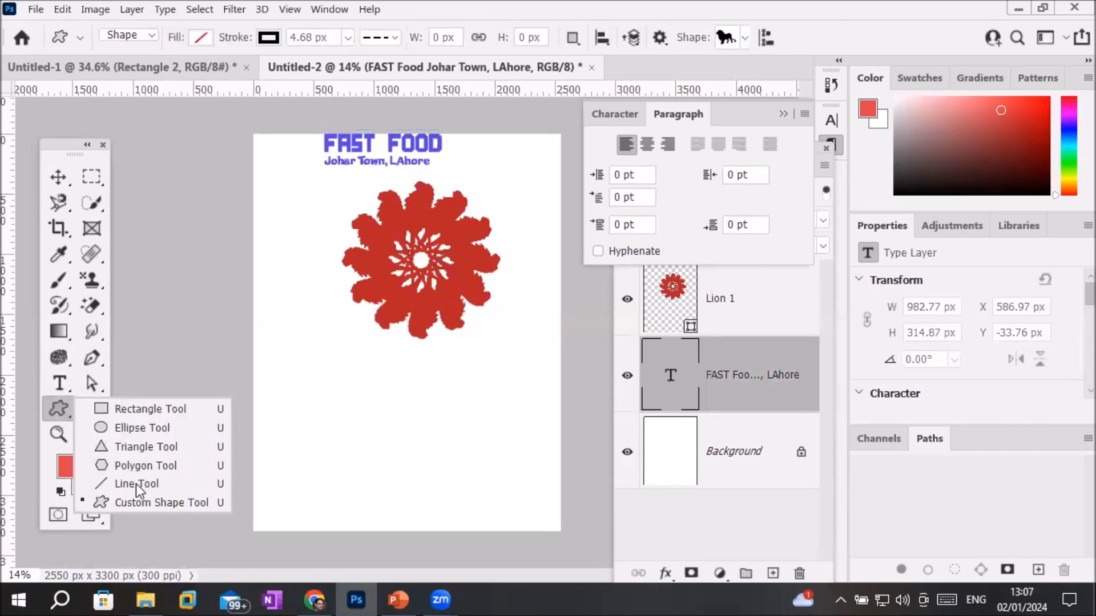
{"action": "left_click", "coordinate": [146, 501]}
{"action": "key", "text": "shift+u"}
{"action": "left_click_drag", "start_coordinate": [404, 396], "coordinate": [403, 478]}
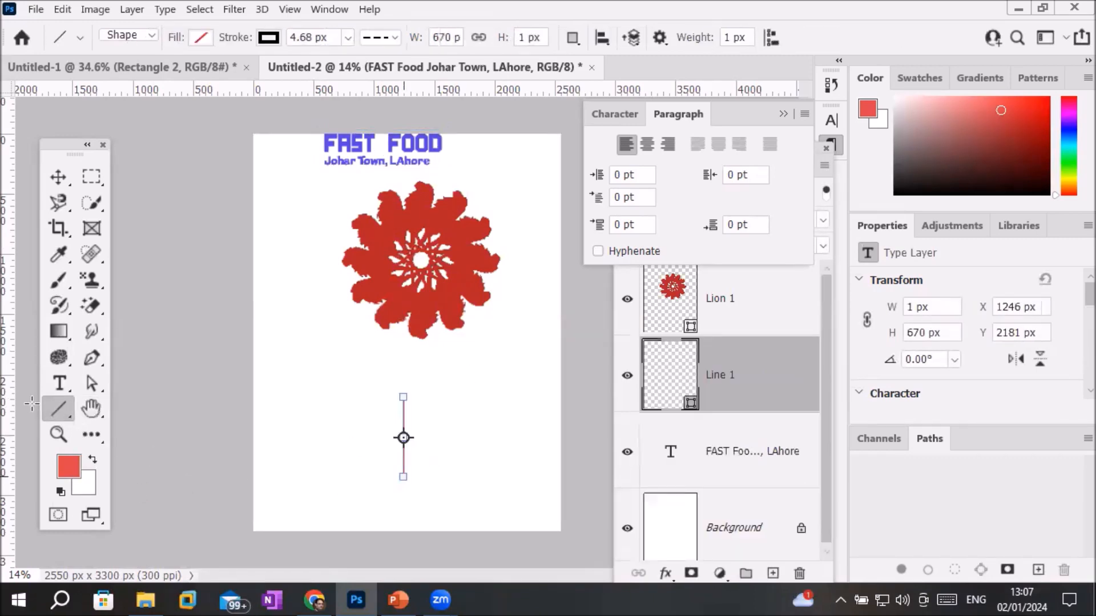
Step: Draw a six-pointed star of about 421 by 436 px over the line's upper end with the Polygon tool
{"action": "right_click", "coordinate": [60, 412]}
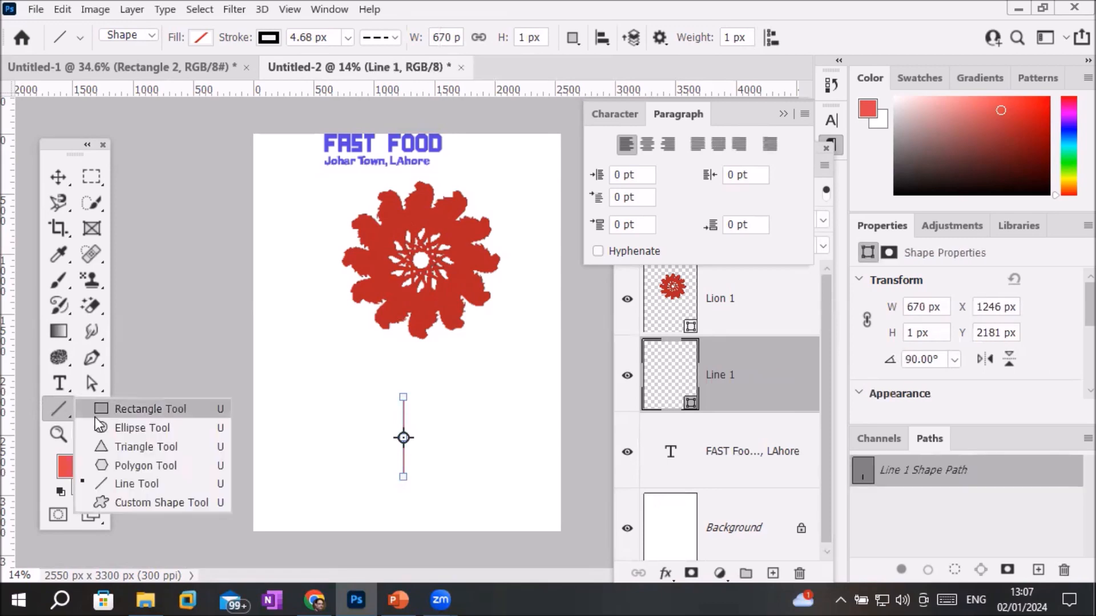
{"action": "left_click", "coordinate": [118, 463]}
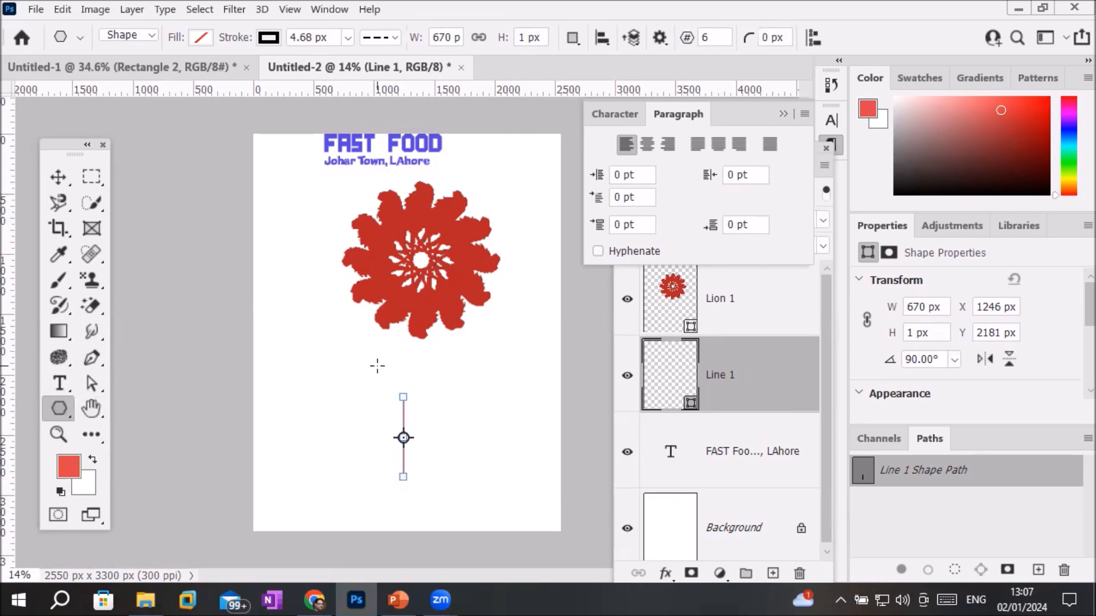
{"action": "left_click_drag", "start_coordinate": [378, 366], "coordinate": [426, 417]}
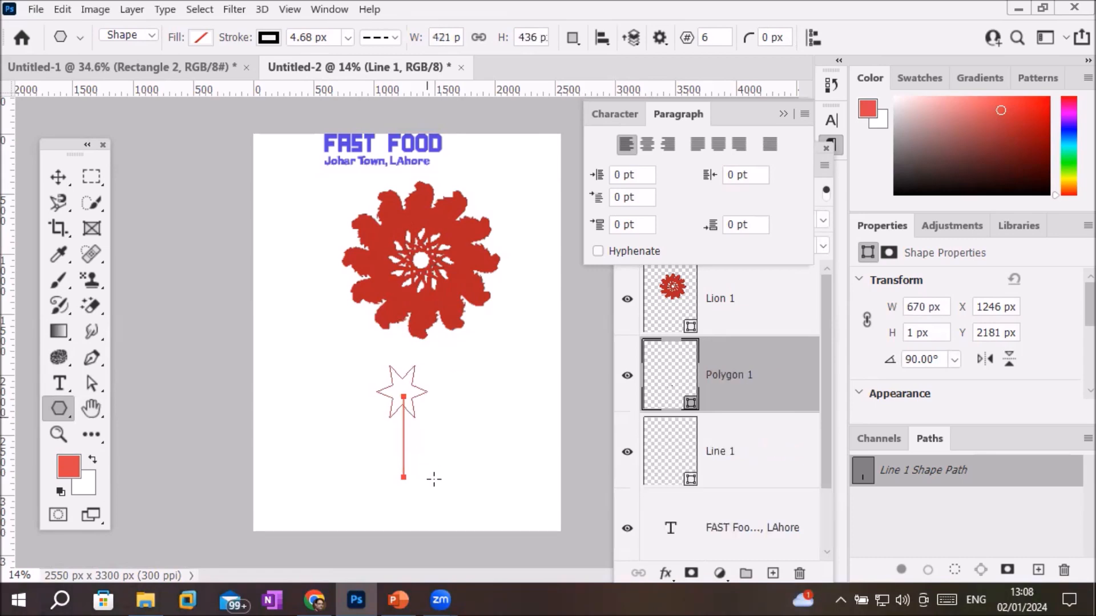
Step: Select the star and the line together and change their dashed outlines to solid lines
{"action": "left_click", "coordinate": [58, 177]}
{"action": "left_click", "coordinate": [344, 406]}
{"action": "left_click_drag", "start_coordinate": [346, 361], "coordinate": [451, 500]}
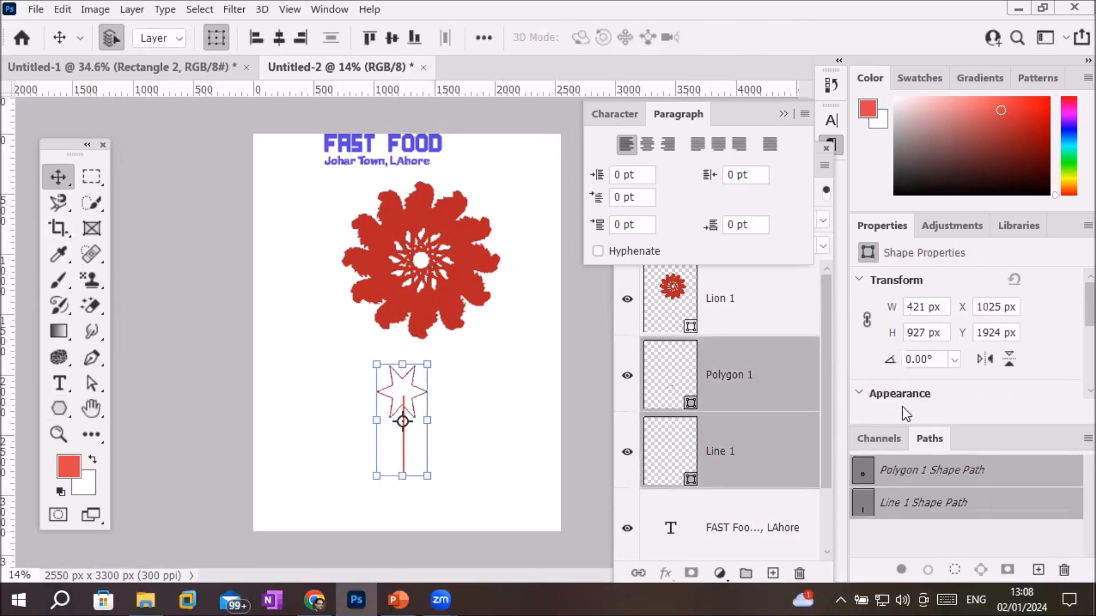
{"action": "scroll", "coordinate": [1014, 343], "scroll_direction": "down", "scroll_amount": 4}
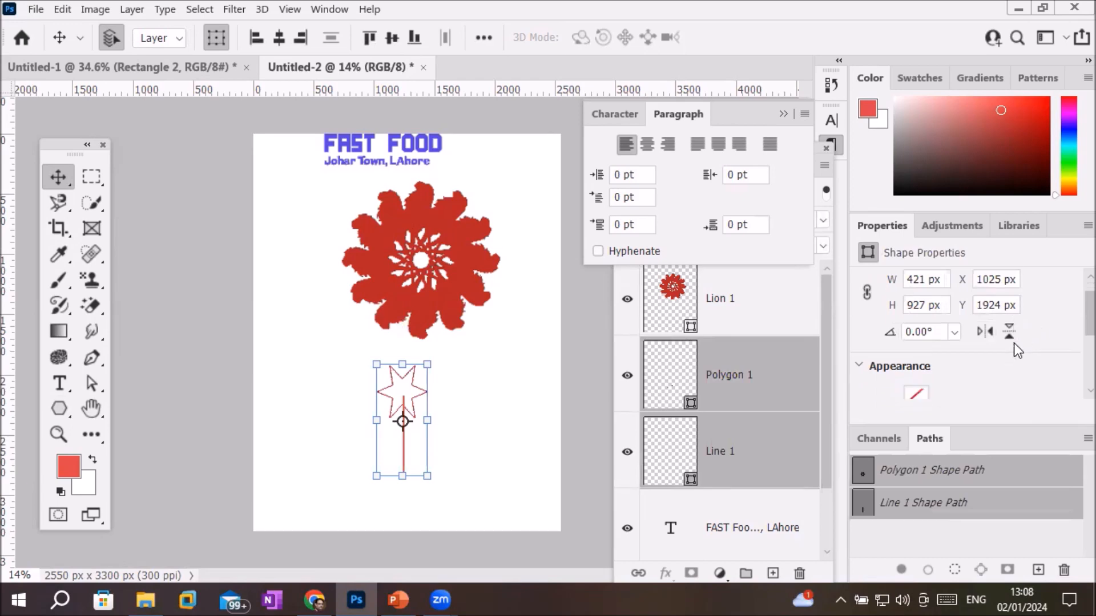
{"action": "scroll", "coordinate": [1013, 347], "scroll_direction": "down", "scroll_amount": 1}
{"action": "left_click", "coordinate": [1015, 349]}
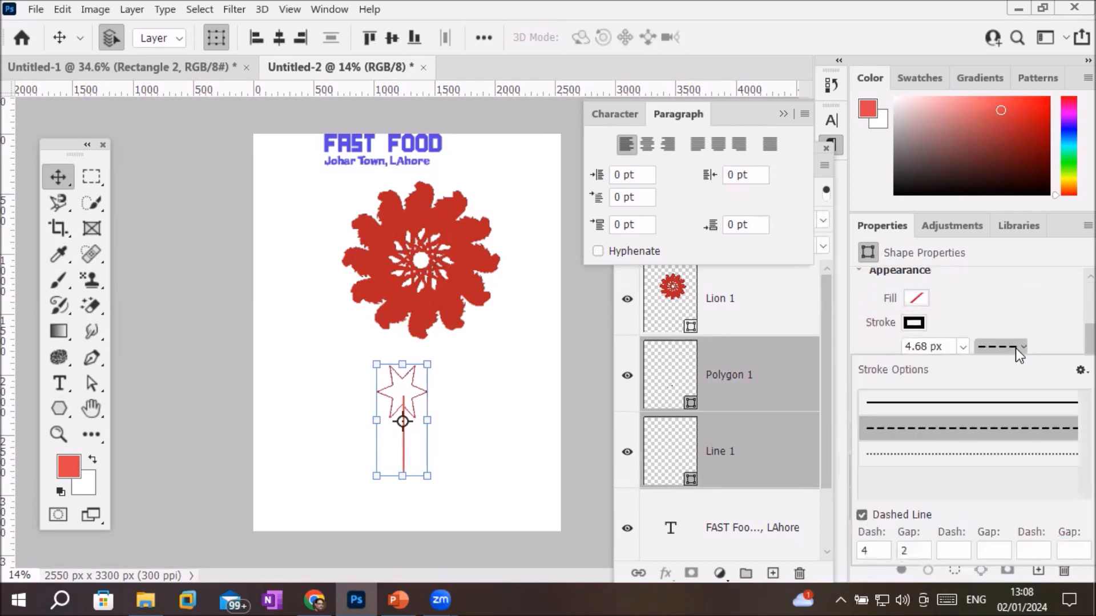
{"action": "left_click", "coordinate": [977, 409]}
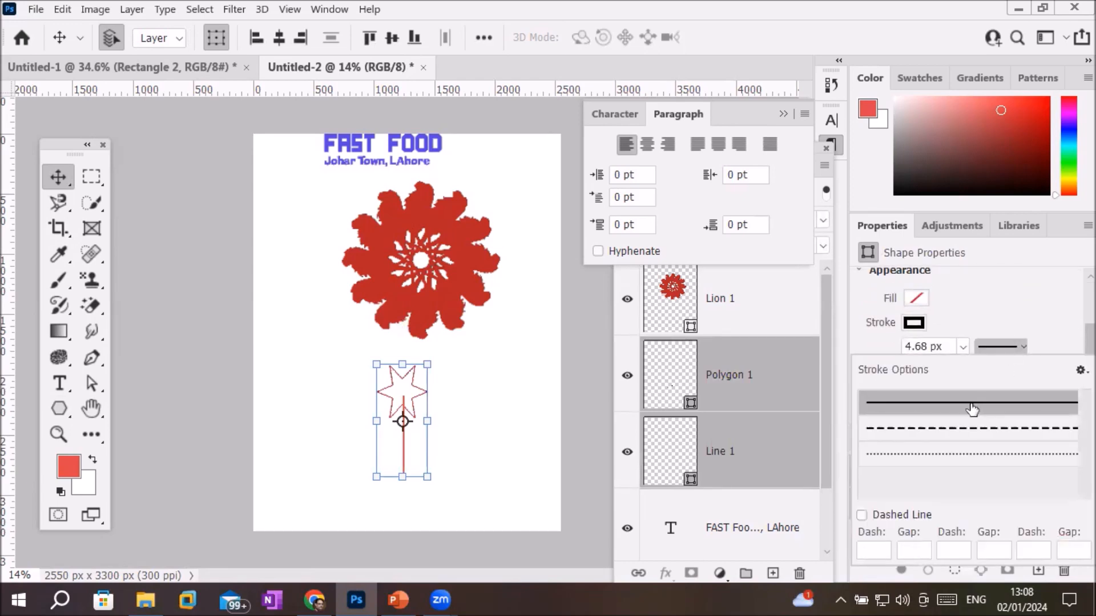
Step: Reduce the stroke width of the selected star and line to 0.81 px
{"action": "left_click", "coordinate": [964, 349]}
{"action": "left_click", "coordinate": [964, 348]}
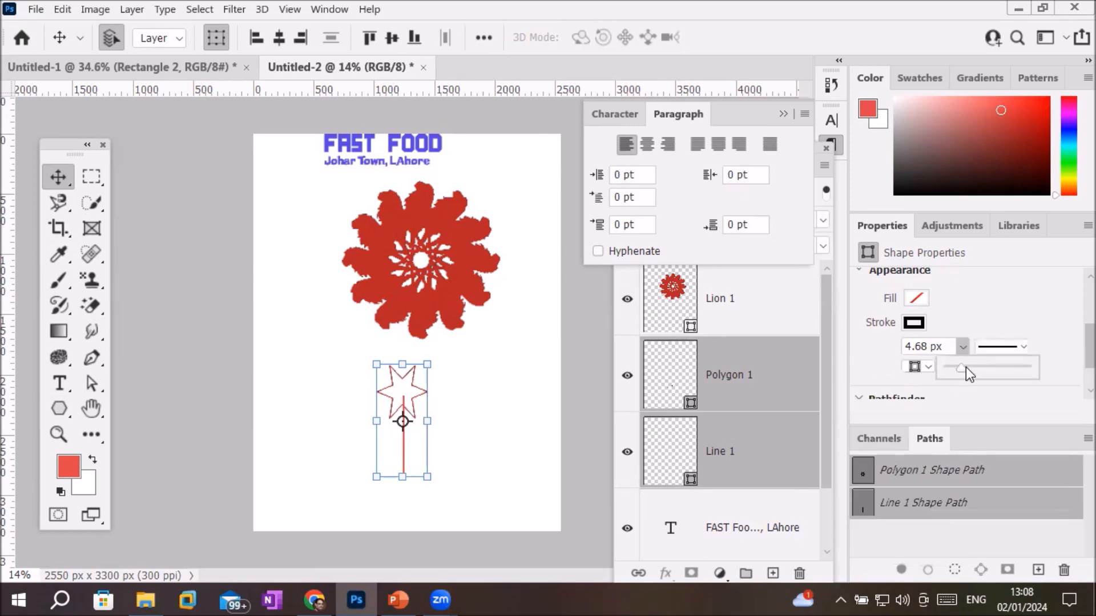
{"action": "left_click_drag", "start_coordinate": [960, 369], "coordinate": [957, 371]}
Step: Fill the selected star and line shapes with dark blue from the recently used colors
{"action": "left_click", "coordinate": [914, 297]}
{"action": "left_click", "coordinate": [892, 373]}
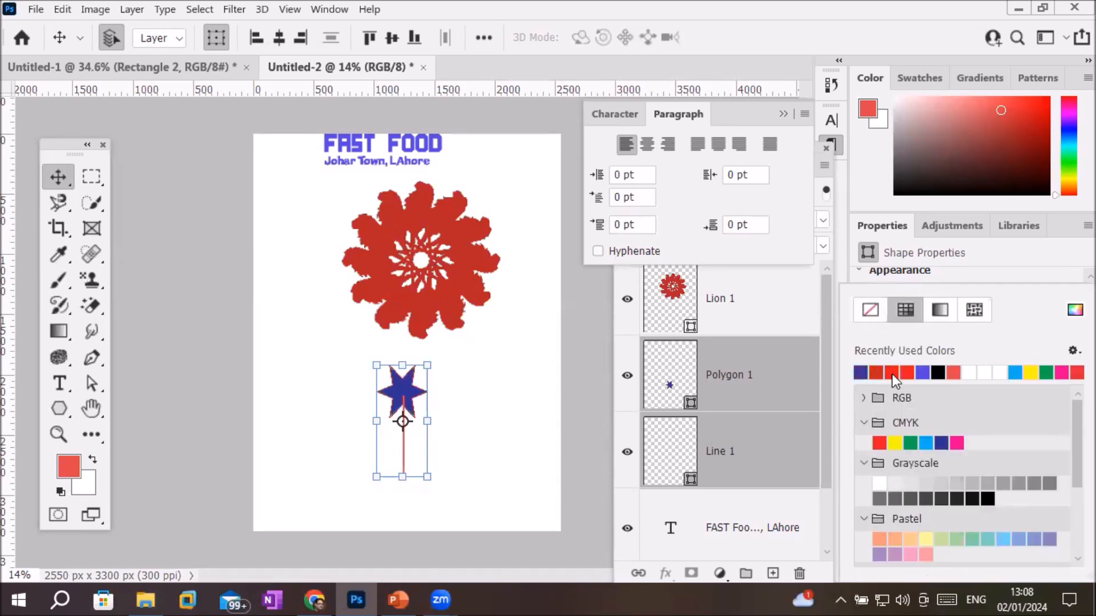
{"action": "left_click", "coordinate": [70, 177]}
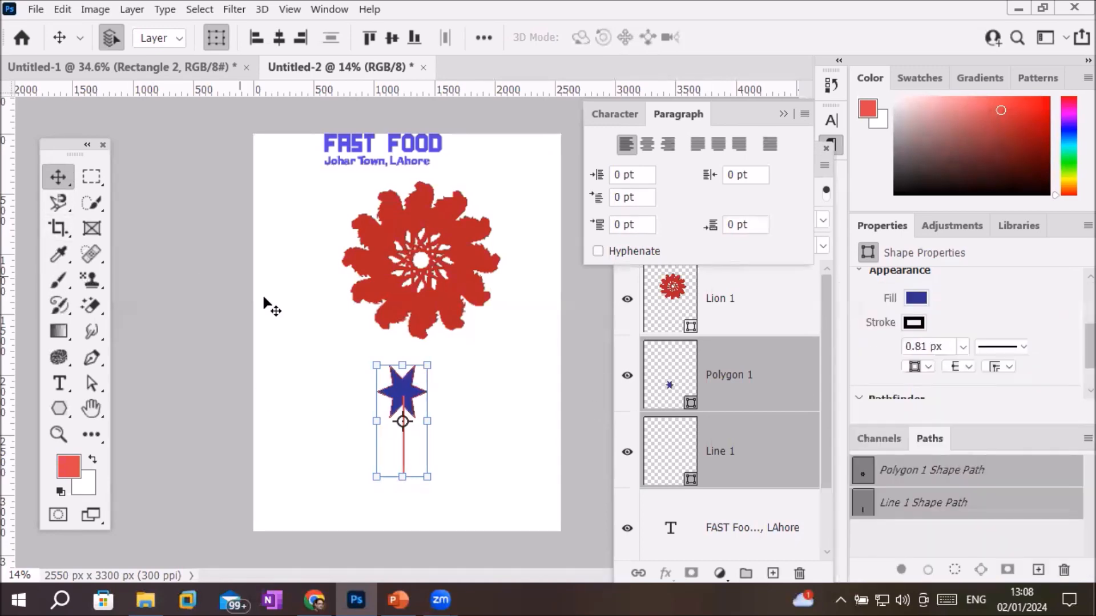
Step: Select only the line beneath the star and thicken its black stroke into a bold bar
{"action": "left_click", "coordinate": [329, 369]}
{"action": "left_click", "coordinate": [420, 423]}
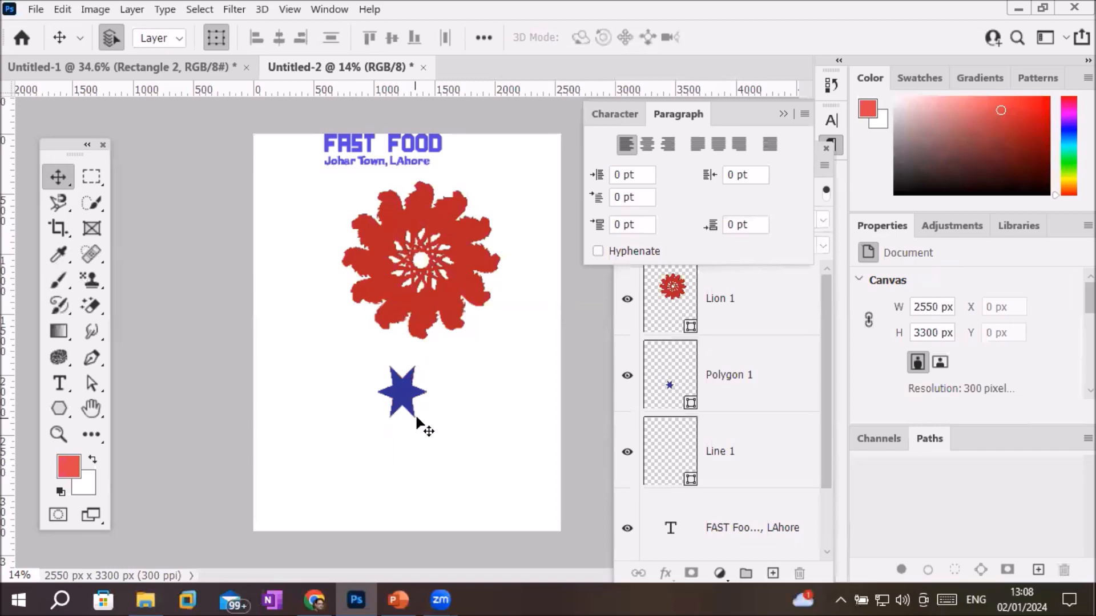
{"action": "left_click", "coordinate": [404, 453]}
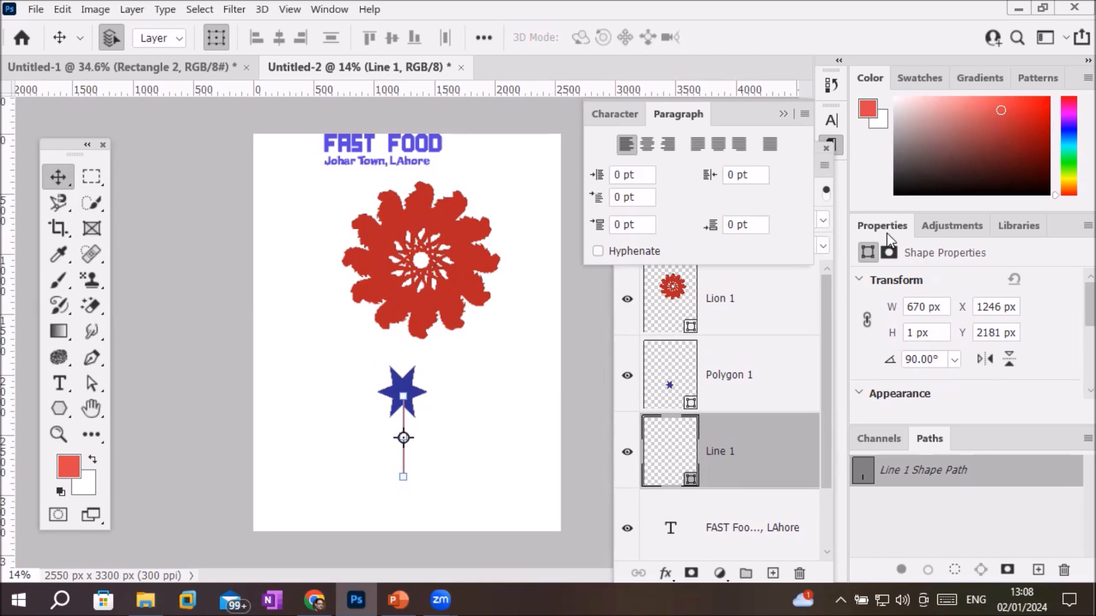
{"action": "scroll", "coordinate": [1074, 342], "scroll_direction": "down", "scroll_amount": 5}
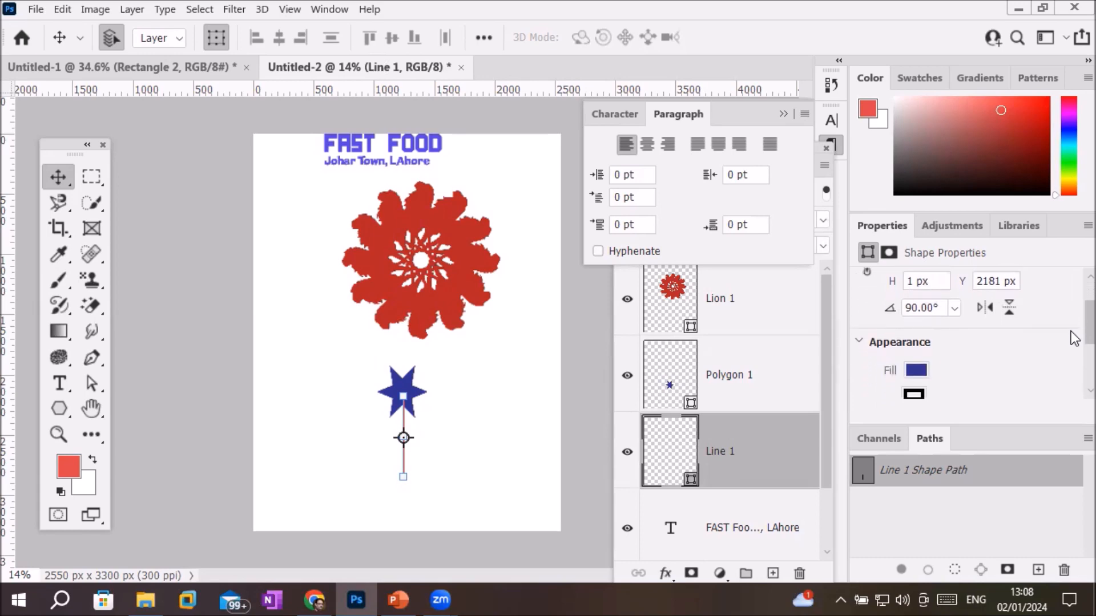
{"action": "scroll", "coordinate": [1062, 365], "scroll_direction": "down", "scroll_amount": 1}
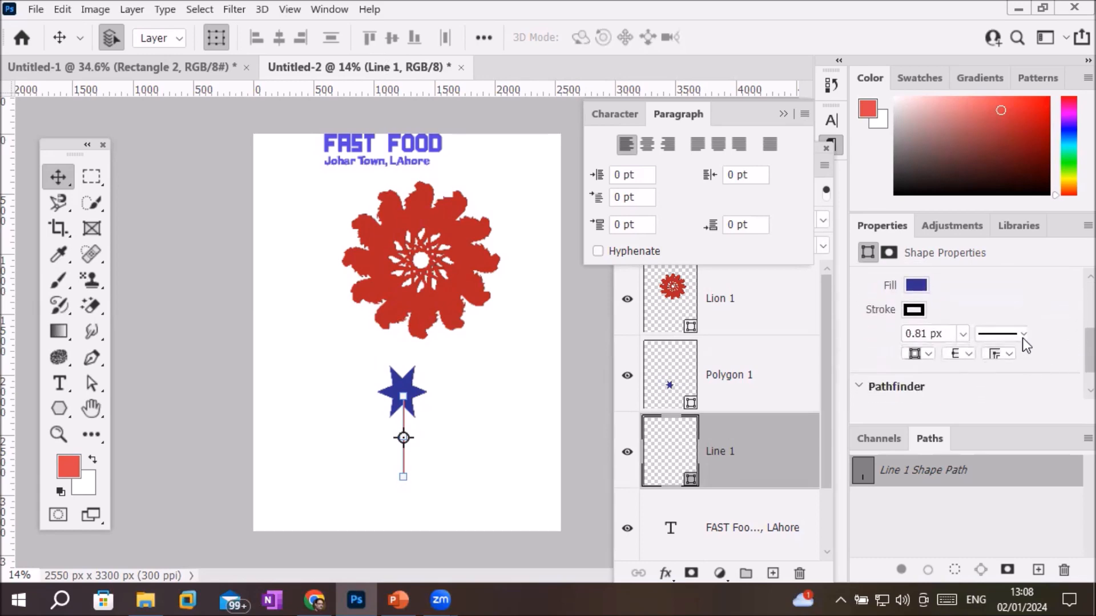
{"action": "left_click", "coordinate": [961, 334]}
{"action": "left_click_drag", "start_coordinate": [961, 353], "coordinate": [981, 360]}
{"action": "left_click", "coordinate": [495, 423]}
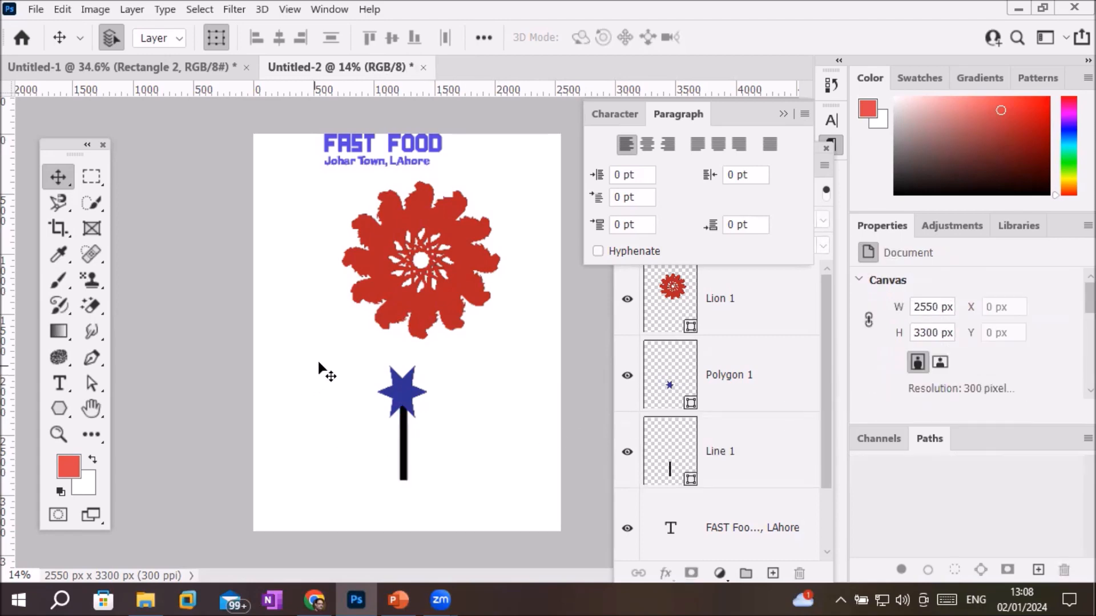
Step: Clear the red lion pattern off the page and move the star and line together up into its place
{"action": "left_click_drag", "start_coordinate": [344, 360], "coordinate": [457, 501]}
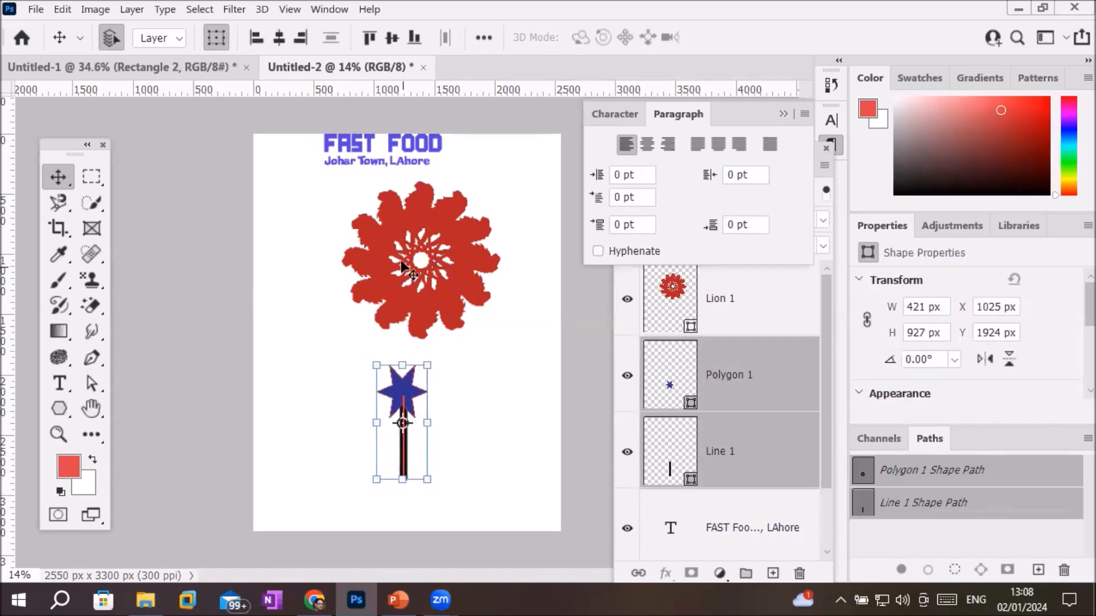
{"action": "left_click_drag", "start_coordinate": [331, 177], "coordinate": [199, 228]}
{"action": "left_click_drag", "start_coordinate": [351, 342], "coordinate": [470, 513]}
{"action": "left_click_drag", "start_coordinate": [410, 376], "coordinate": [412, 245]}
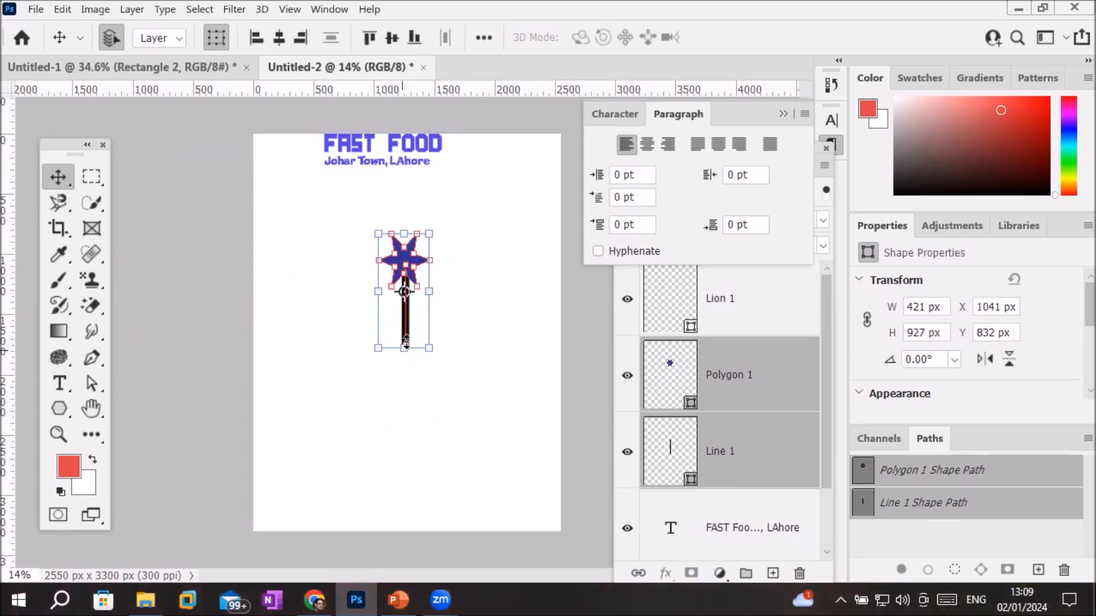
Step: Set the star and line's rotation centre at the line's lower end and rotate them 45°
{"action": "left_click_drag", "start_coordinate": [404, 293], "coordinate": [406, 354]}
{"action": "left_click_drag", "start_coordinate": [440, 217], "coordinate": [539, 295]}
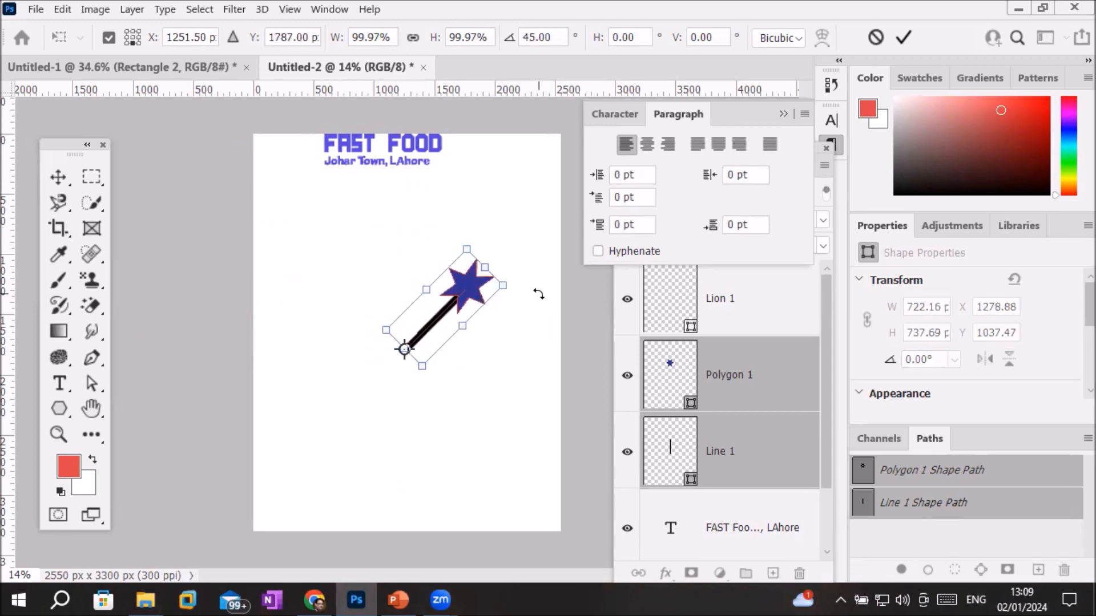
{"action": "left_click", "coordinate": [904, 41]}
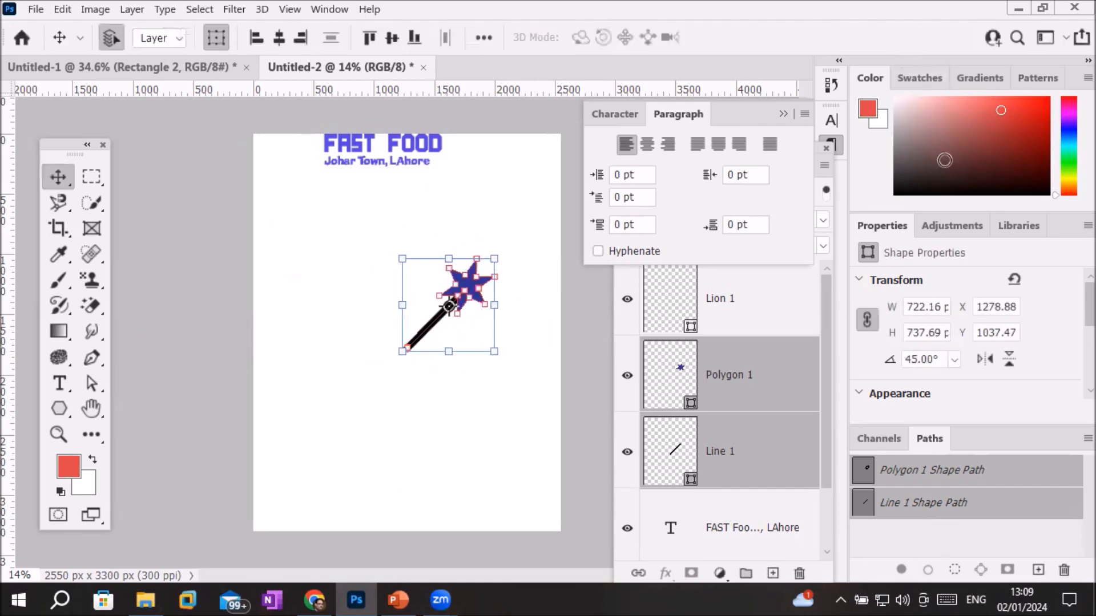
Step: Repeat the 45° rotation on successive copies of the star and line to build a full eight-armed radial pattern
{"action": "key", "text": "ctrl+alt+shift+t"}
{"action": "key", "text": "ctrl+alt+shift+t"}
{"action": "key", "text": "ctrl+alt+shift+t"}
{"action": "key", "text": "ctrl+alt+shift+t"}
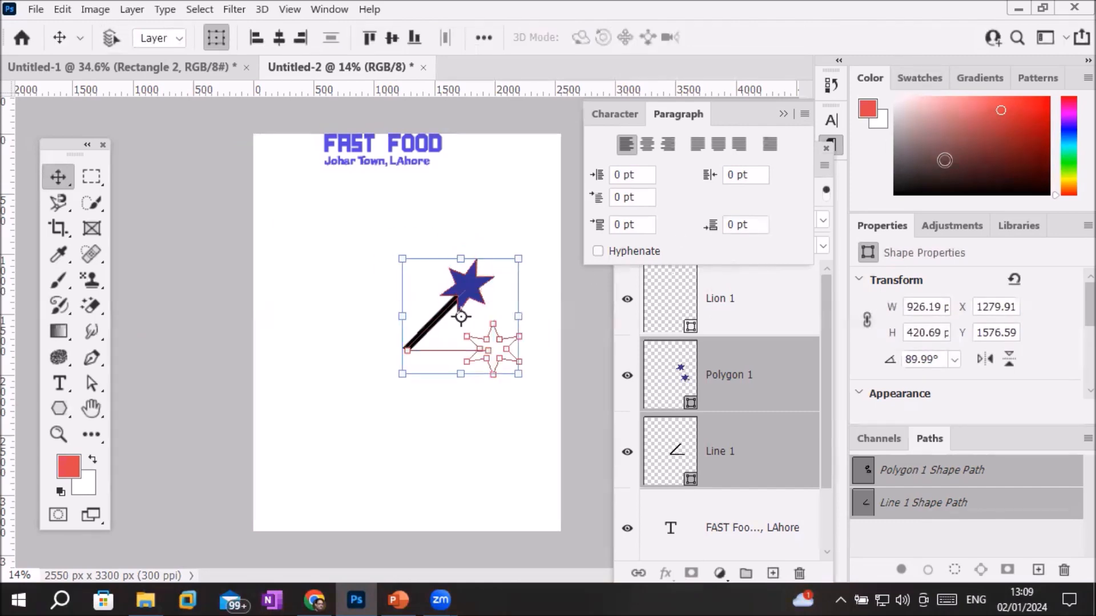
{"action": "key", "text": "ctrl+alt+shift+t"}
{"action": "key", "text": "ctrl+alt+shift+t"}
{"action": "key", "text": "ctrl+alt+shift+t"}
{"action": "key", "text": "ctrl+alt+shift+t"}
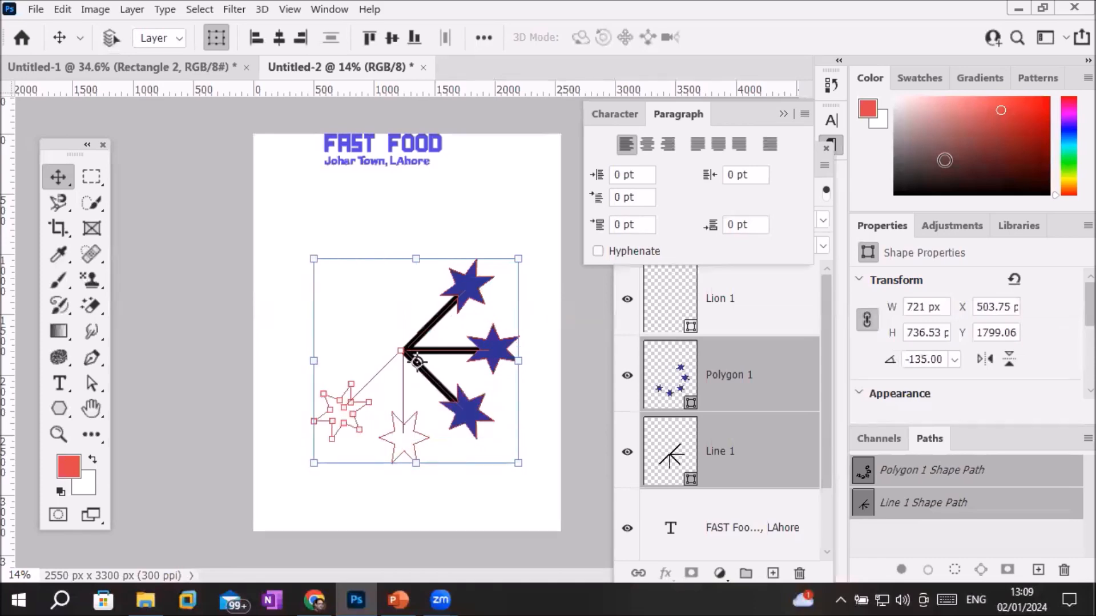
{"action": "key", "text": "ctrl+alt+shift+t"}
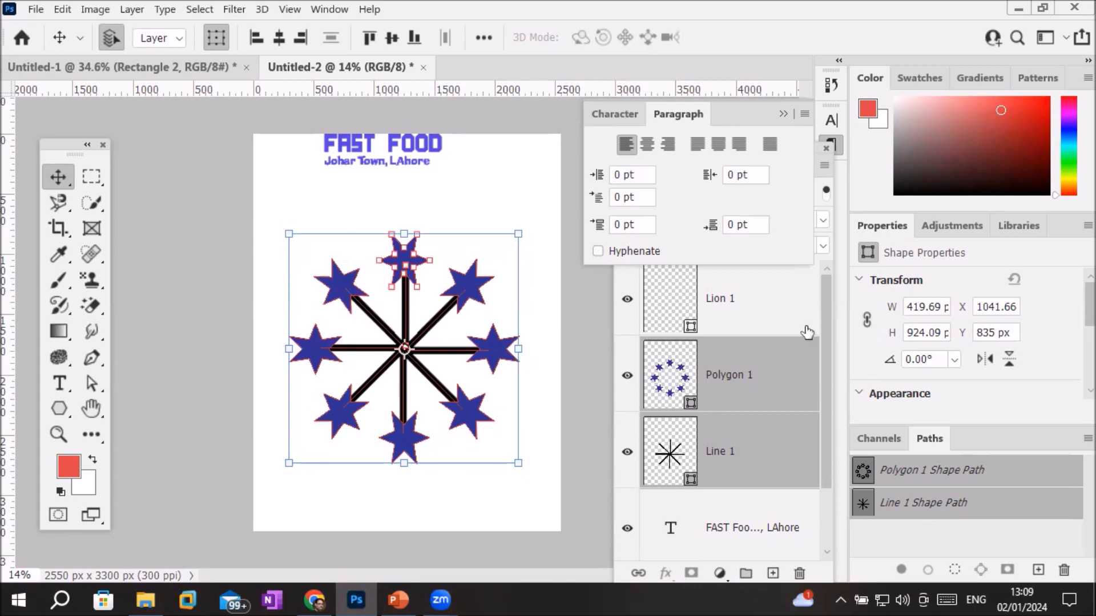
{"action": "left_click", "coordinate": [510, 519]}
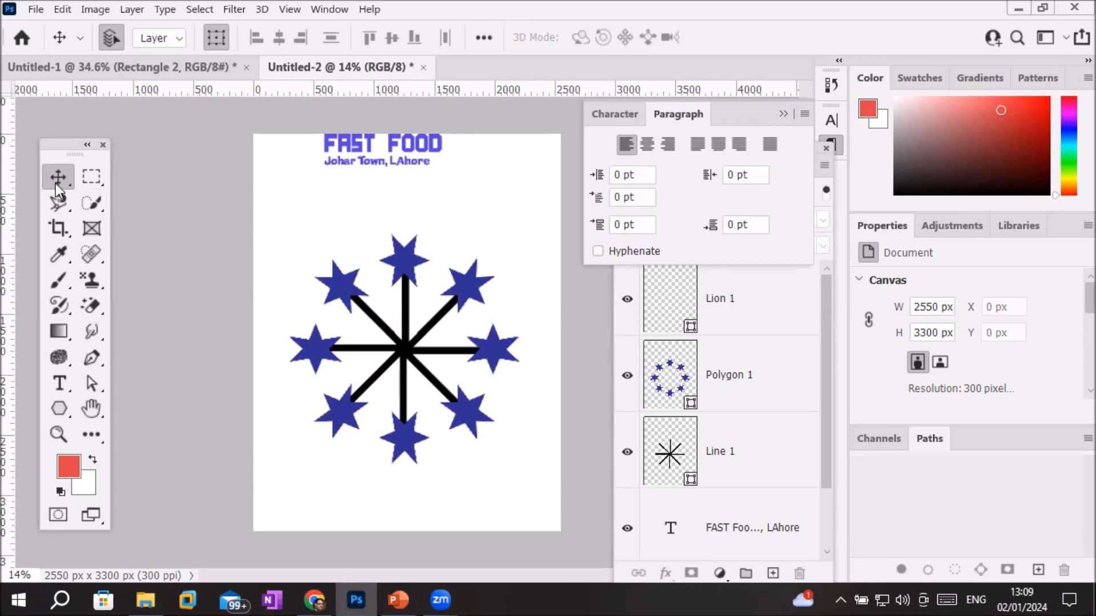
Step: Select the whole star-and-line pattern and review its stroke and Pathfinder properties
{"action": "left_click_drag", "start_coordinate": [259, 228], "coordinate": [532, 466]}
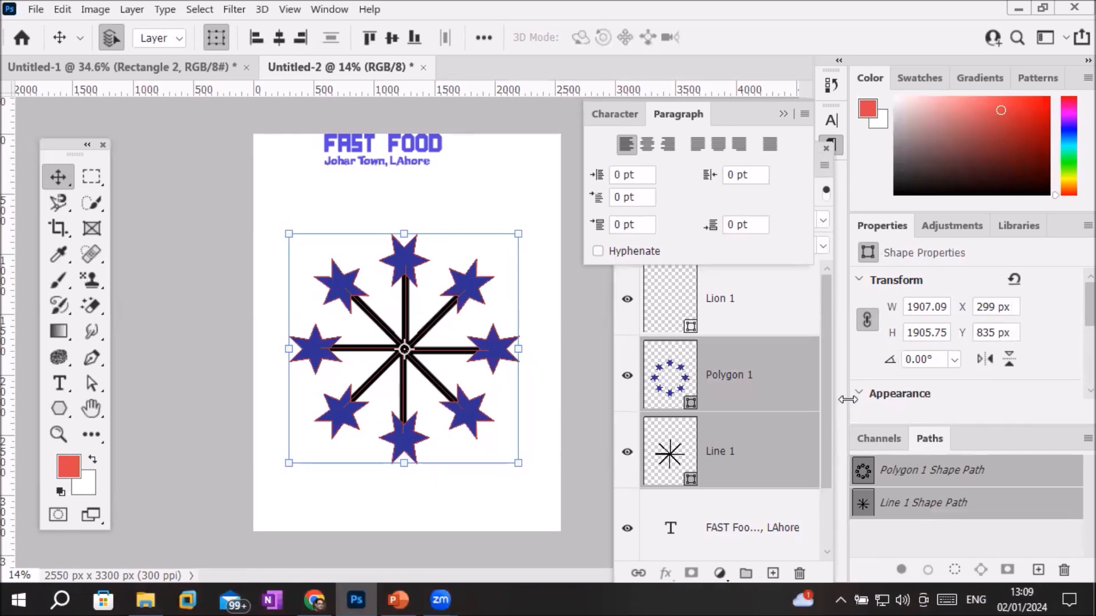
{"action": "scroll", "coordinate": [1030, 396], "scroll_direction": "down", "scroll_amount": 5}
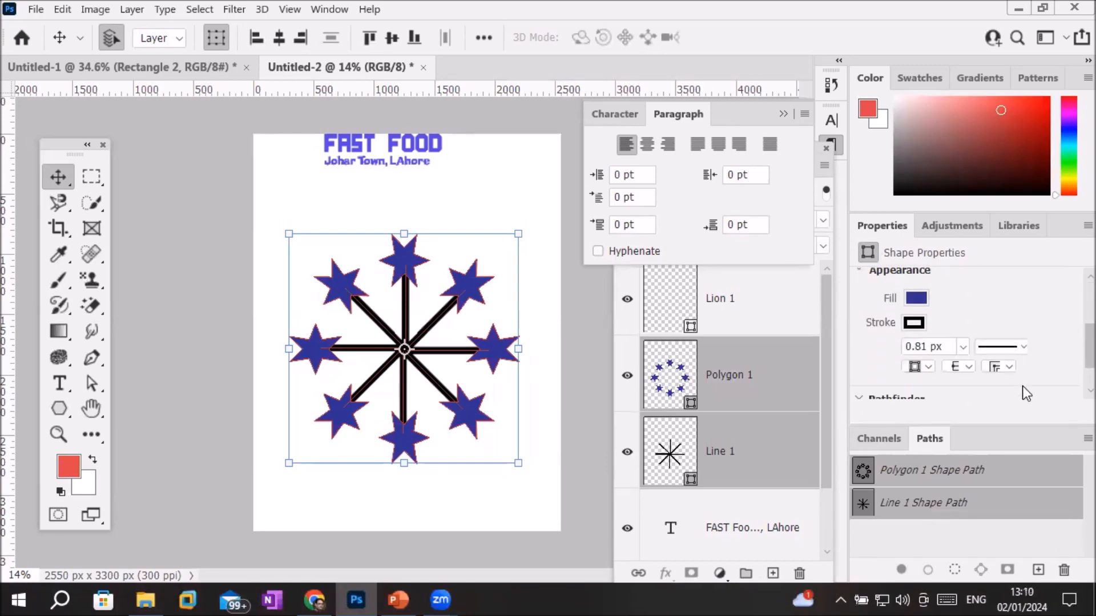
{"action": "scroll", "coordinate": [1020, 387], "scroll_direction": "down", "scroll_amount": 1}
{"action": "scroll", "coordinate": [1016, 385], "scroll_direction": "up", "scroll_amount": 5}
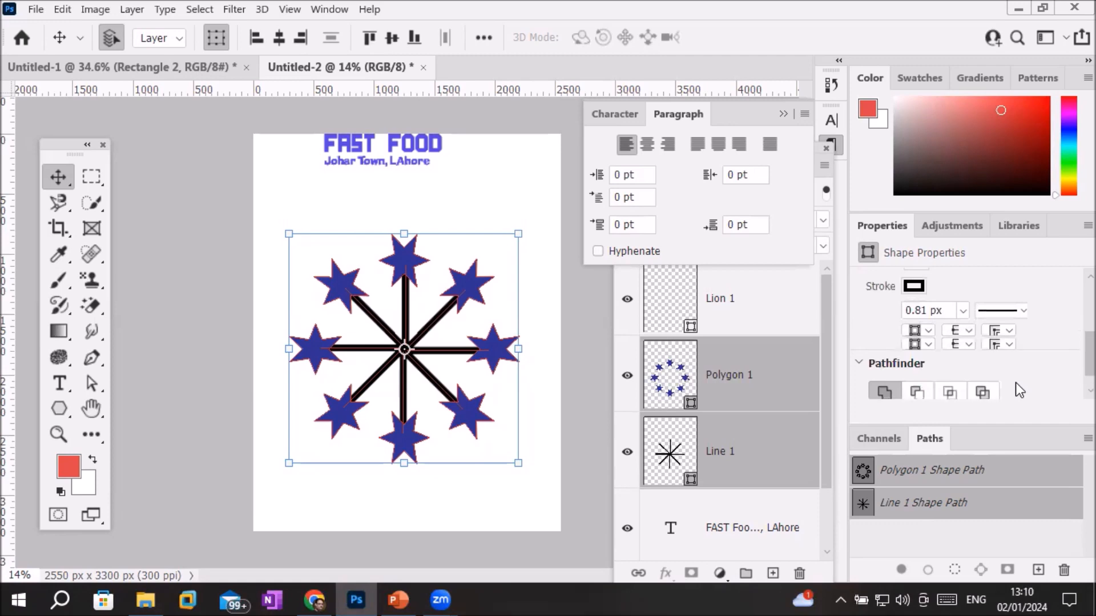
{"action": "left_click", "coordinate": [268, 192]}
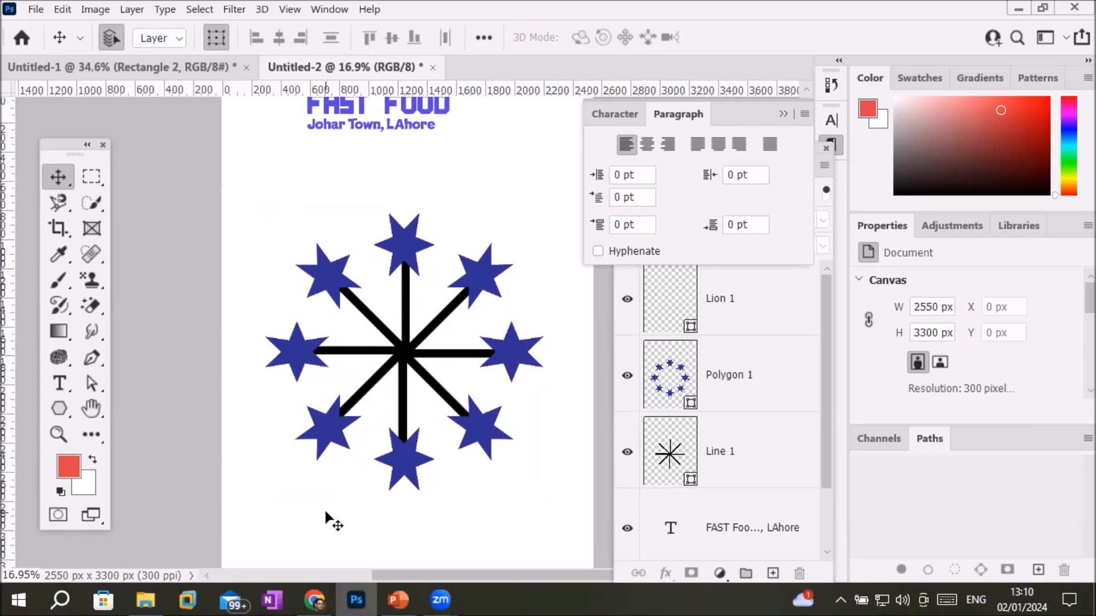
Step: Check the task slide in PowerPoint, return to Photoshop, and draw a circle about 2216 px wide centred on the pattern with the Ellipse tool
{"action": "left_click", "coordinate": [398, 599]}
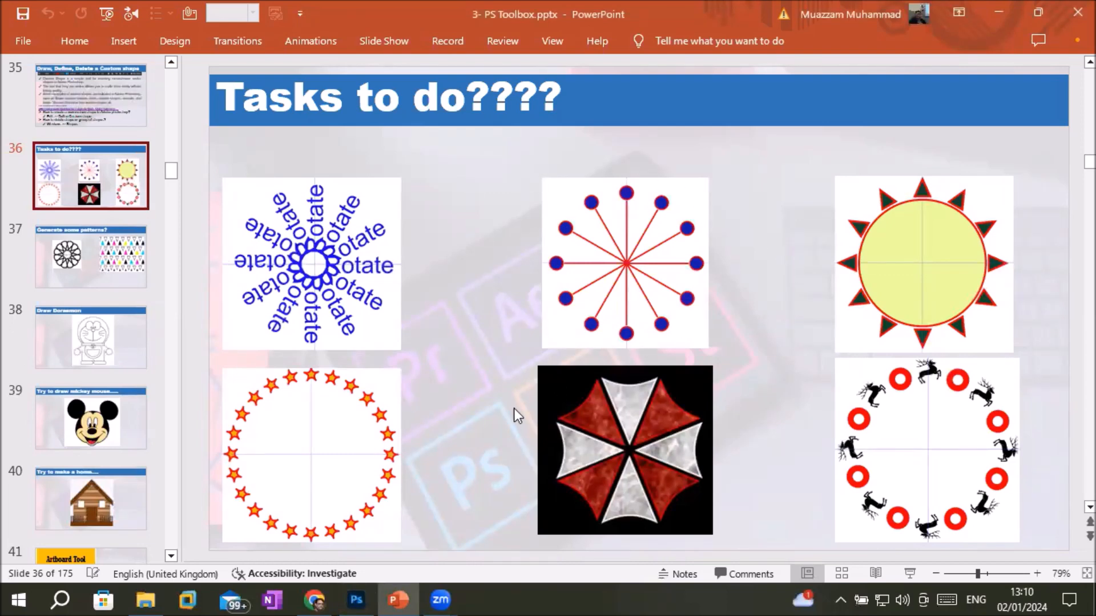
{"action": "left_click", "coordinate": [357, 599]}
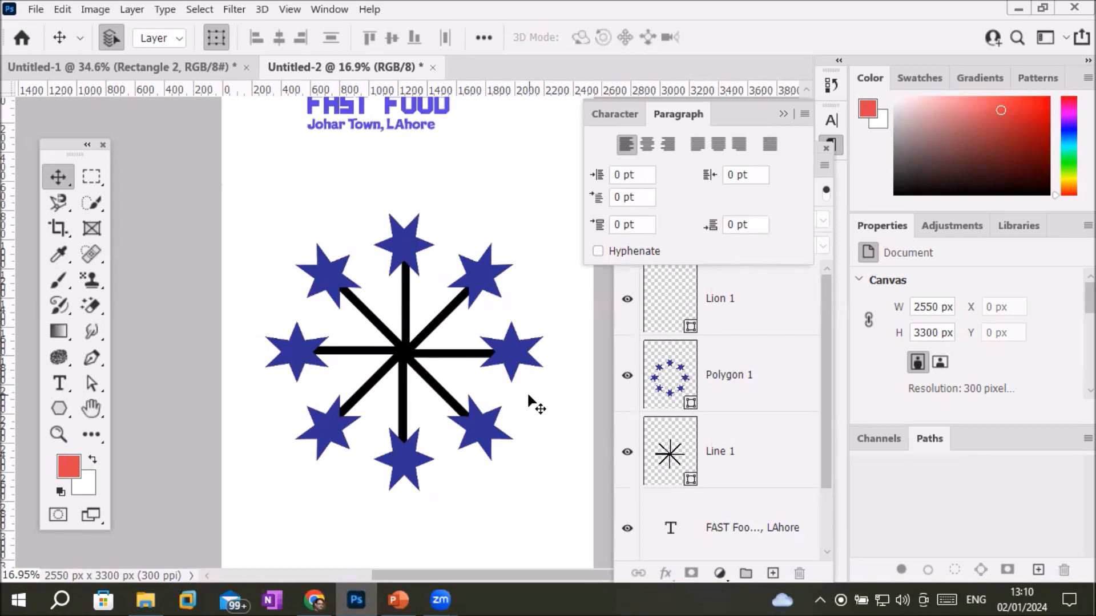
{"action": "left_click", "coordinate": [66, 410]}
{"action": "left_click", "coordinate": [122, 427]}
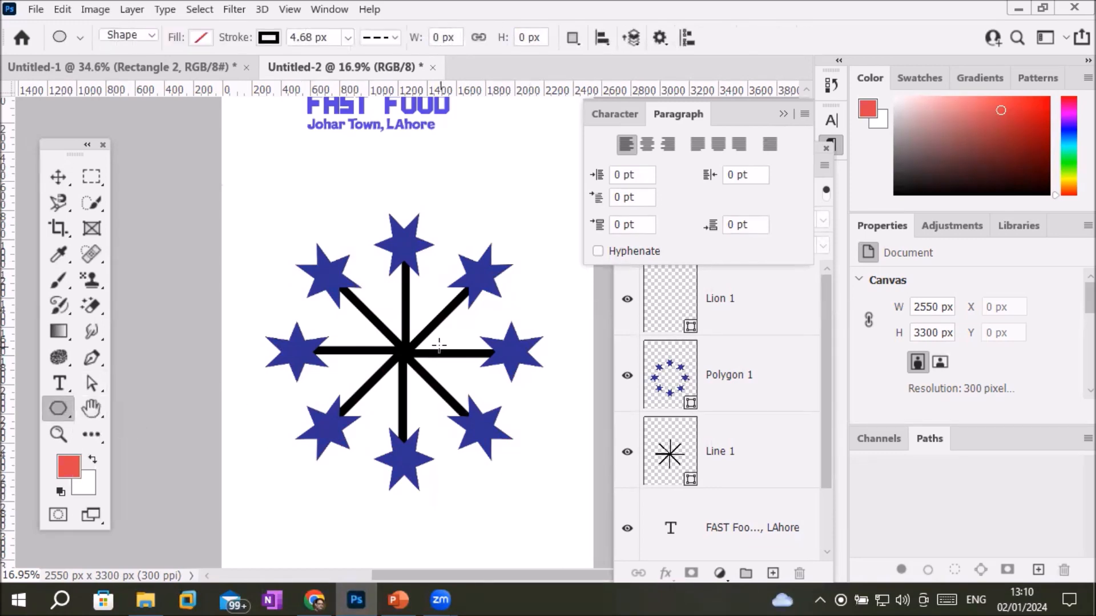
{"action": "left_click_drag", "start_coordinate": [403, 351], "coordinate": [470, 398]}
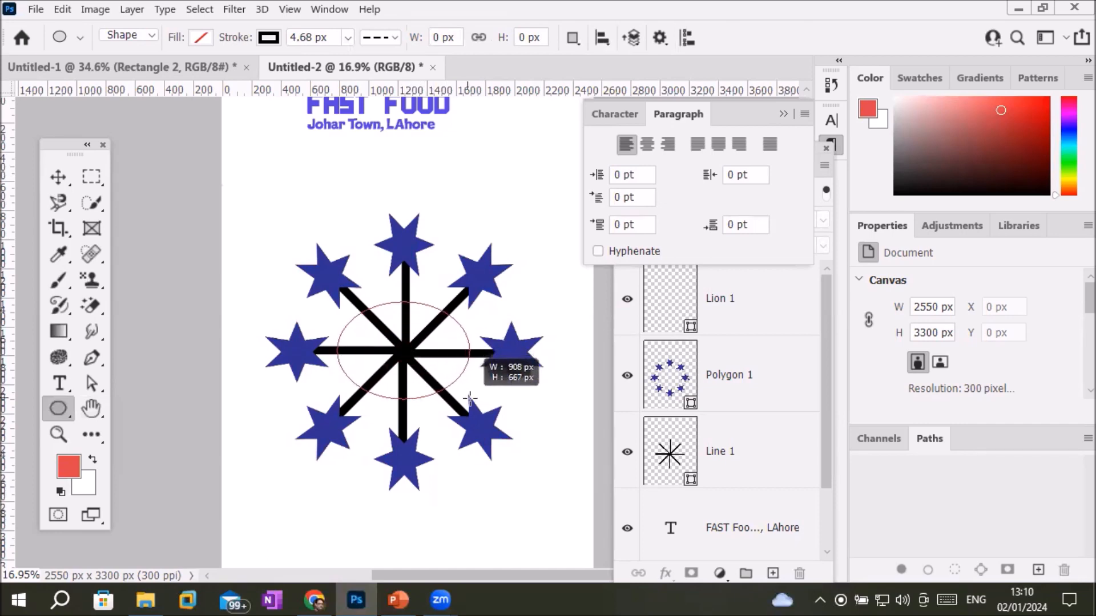
{"action": "left_click_drag", "start_coordinate": [470, 399], "coordinate": [610, 512]}
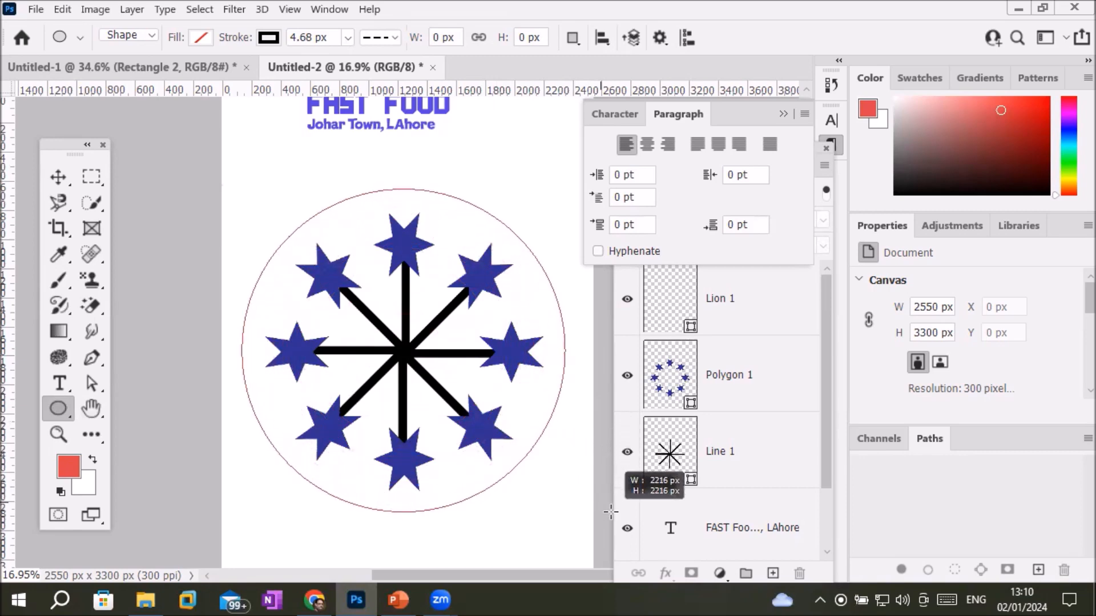
{"action": "left_click_drag", "start_coordinate": [610, 512], "coordinate": [611, 512]}
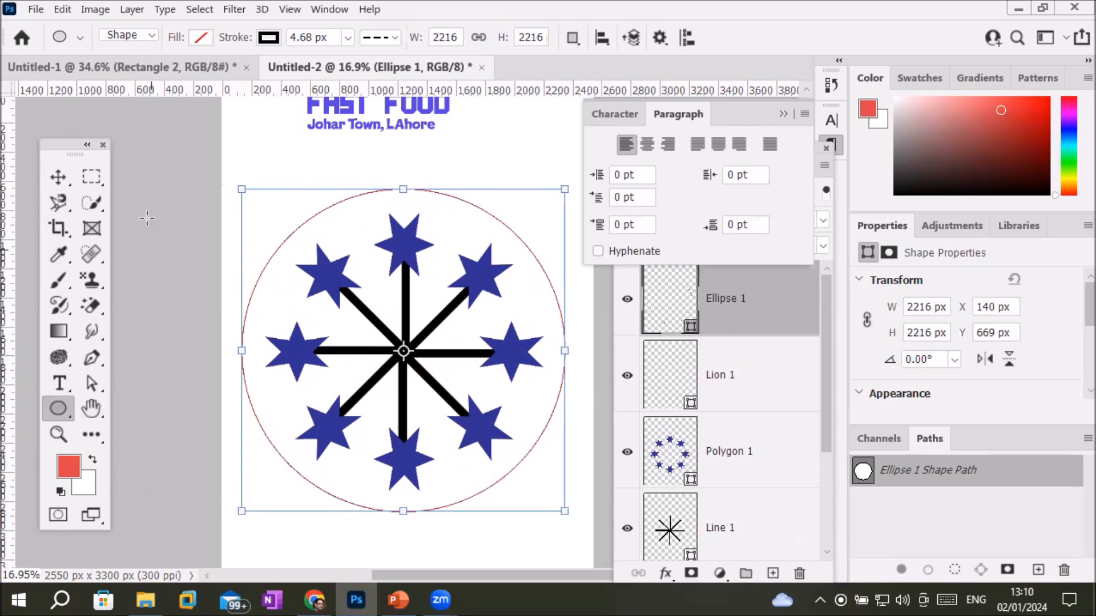
Step: Fill the circle with bright red and move its layer beneath the star and line layers
{"action": "left_click", "coordinate": [202, 38]}
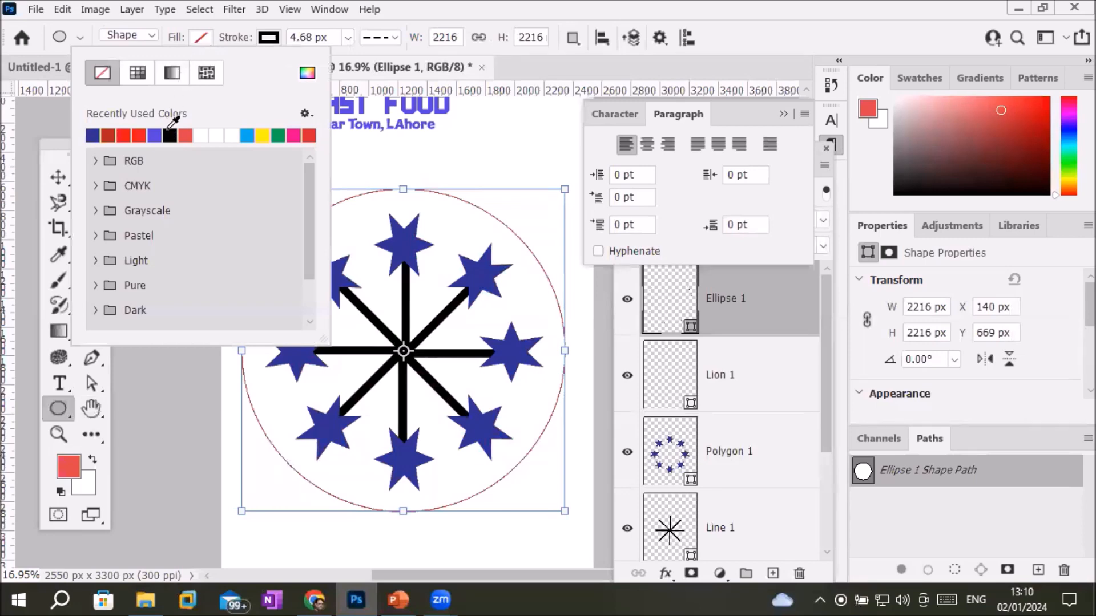
{"action": "left_click", "coordinate": [138, 136]}
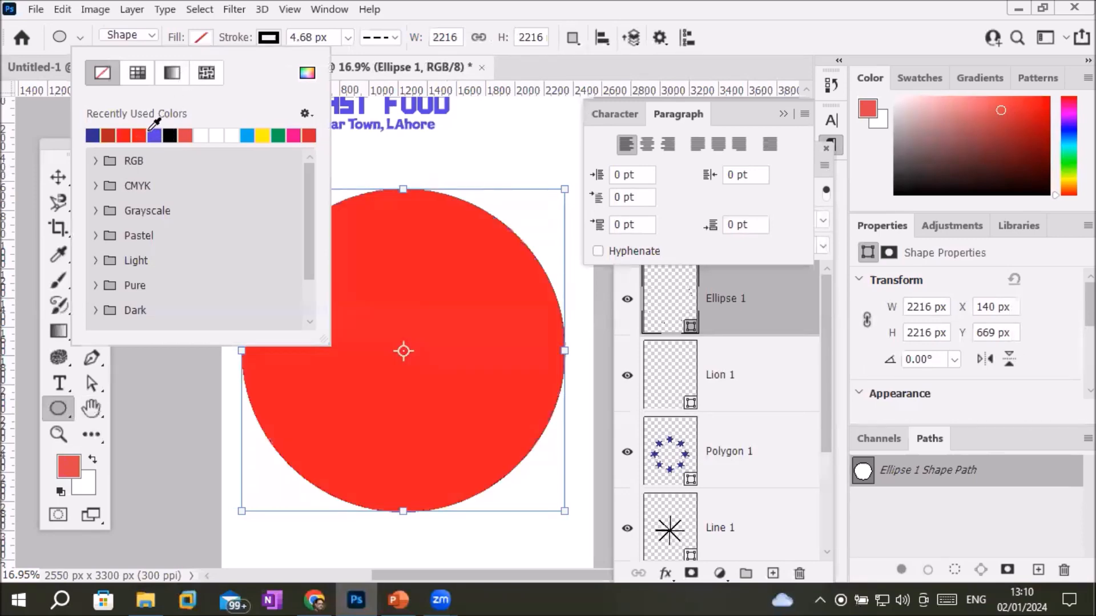
{"action": "left_click", "coordinate": [712, 292]}
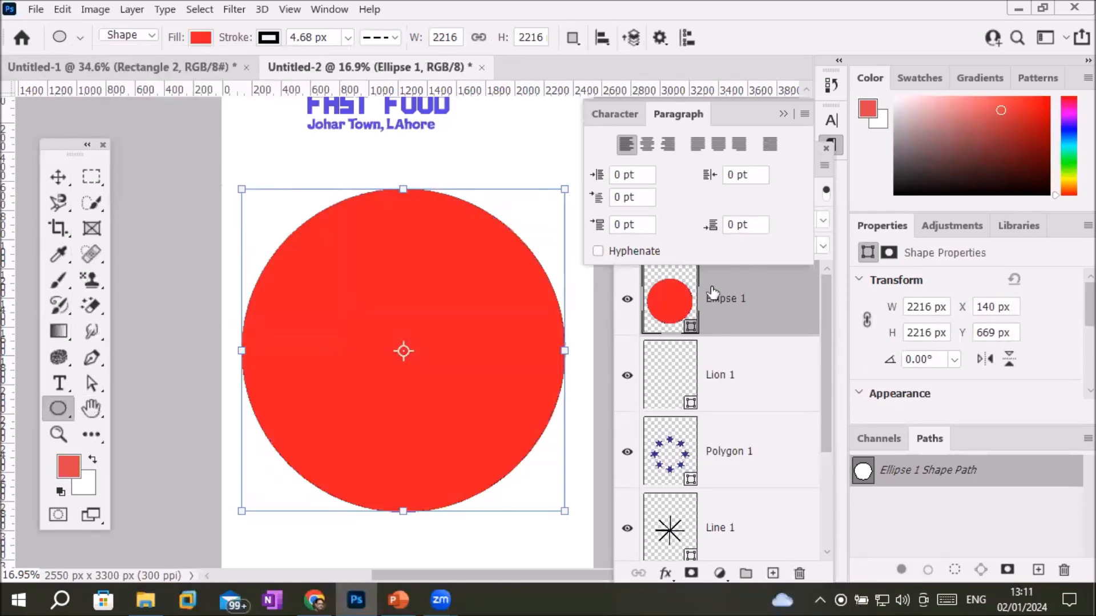
{"action": "left_click_drag", "start_coordinate": [669, 327], "coordinate": [663, 432]}
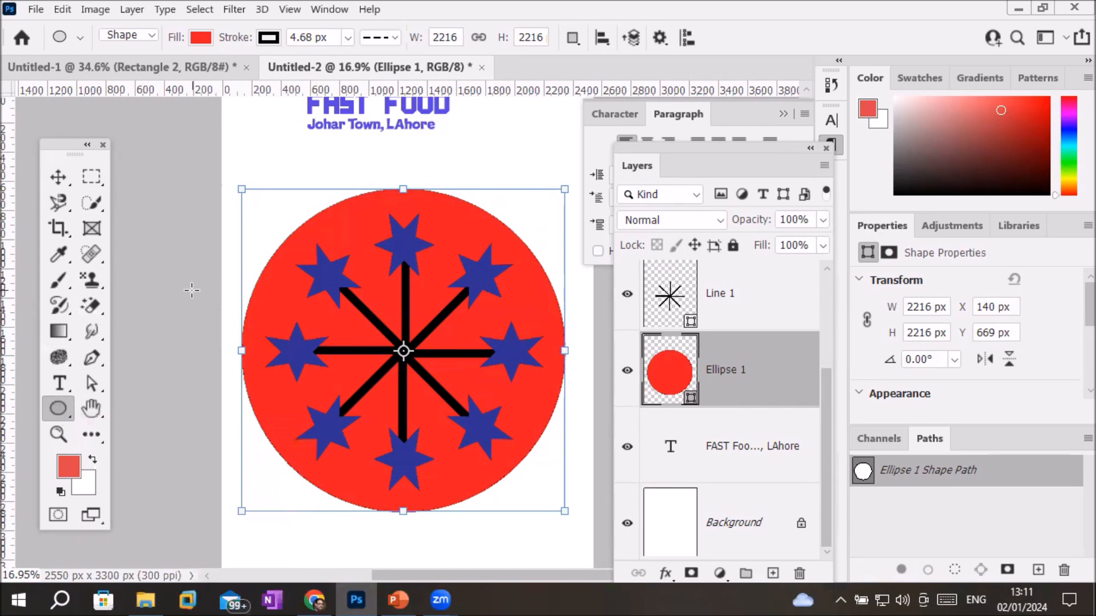
{"action": "left_click", "coordinate": [57, 176]}
{"action": "left_click", "coordinate": [204, 302]}
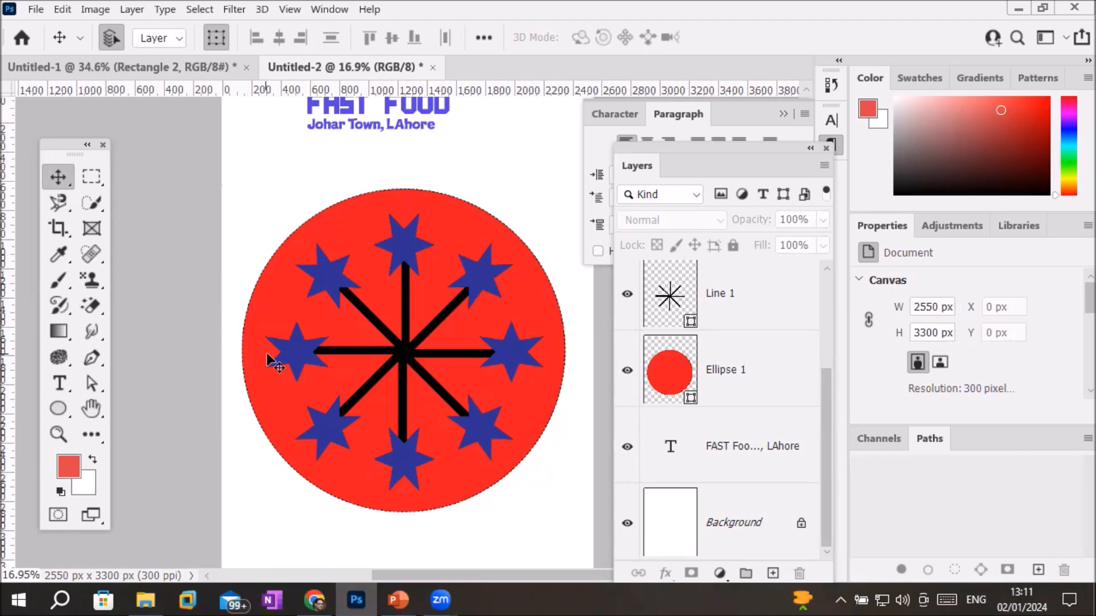
Step: Move the FAST FOOD text slightly down and to the right above the red circle
{"action": "scroll", "coordinate": [272, 354], "scroll_direction": "down", "scroll_amount": 3}
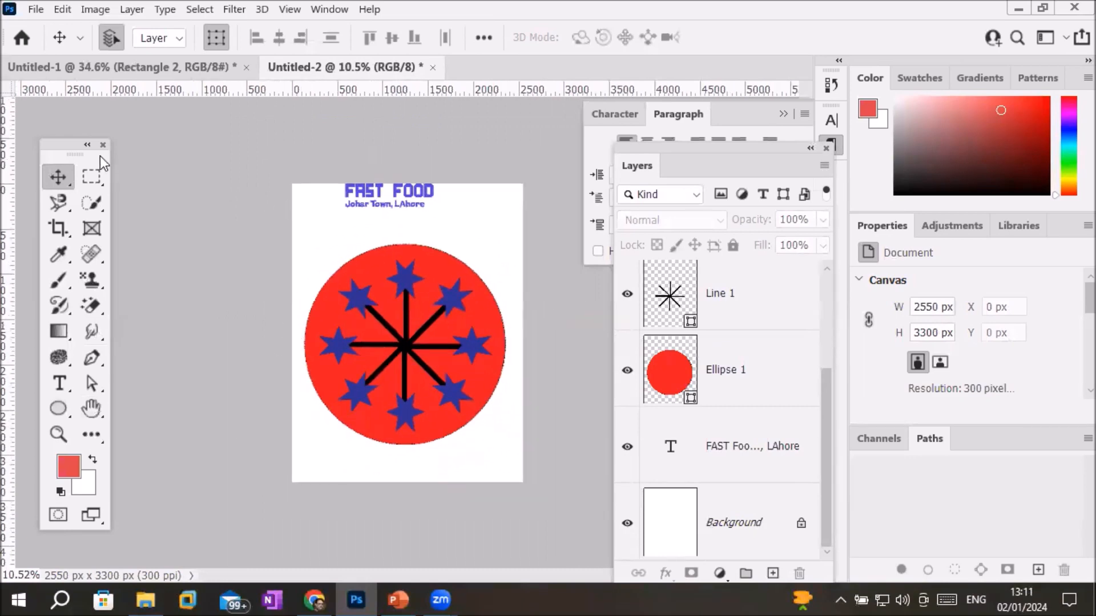
{"action": "left_click", "coordinate": [371, 195]}
{"action": "left_click_drag", "start_coordinate": [371, 194], "coordinate": [385, 204]}
{"action": "left_click", "coordinate": [495, 233]}
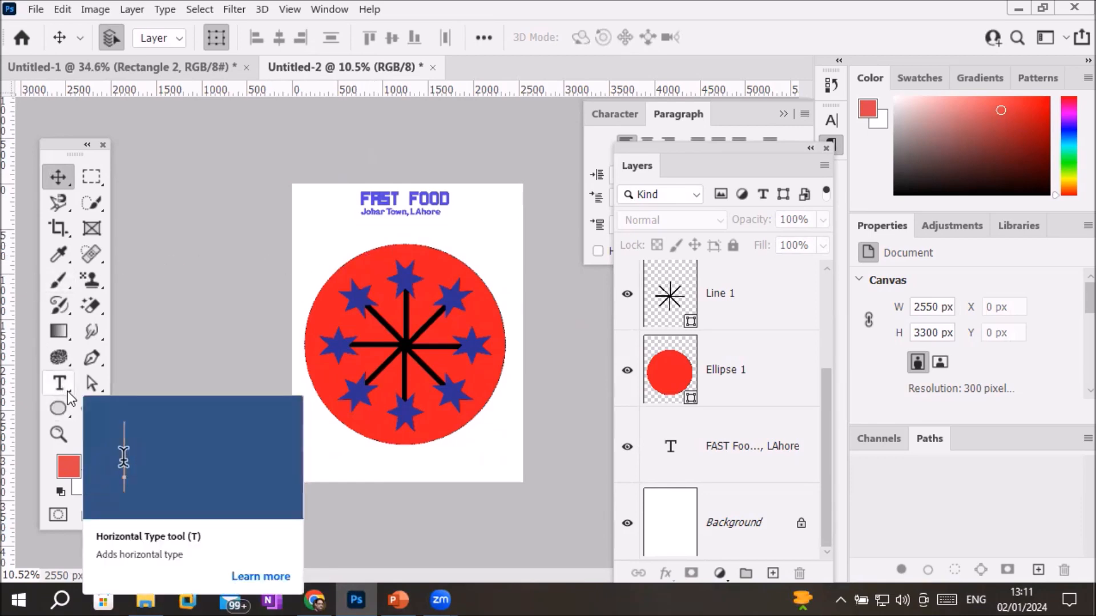
Step: Review the available shape tools and the Ellipse tool's path operation and alignment options, including the Align To choices, and return to the Move tool
{"action": "left_click", "coordinate": [57, 408]}
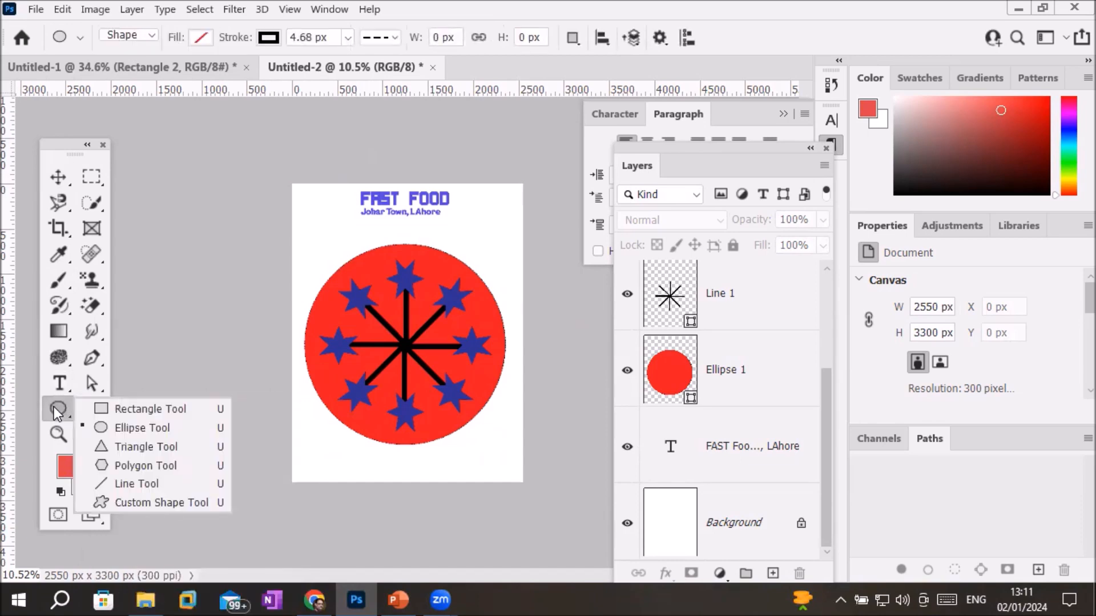
{"action": "left_click", "coordinate": [53, 406]}
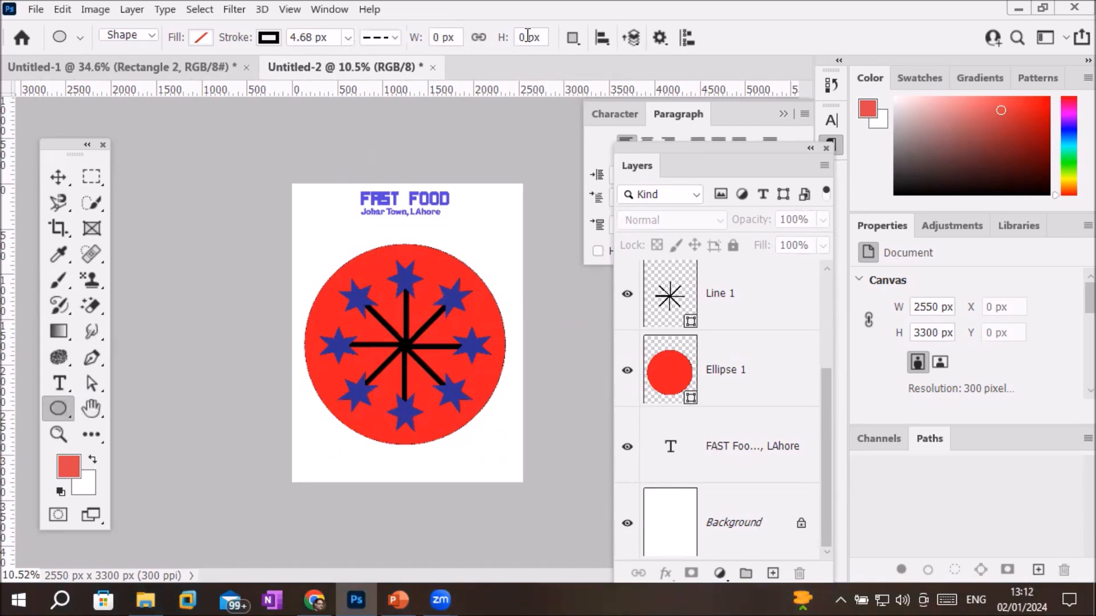
{"action": "left_click", "coordinate": [570, 40]}
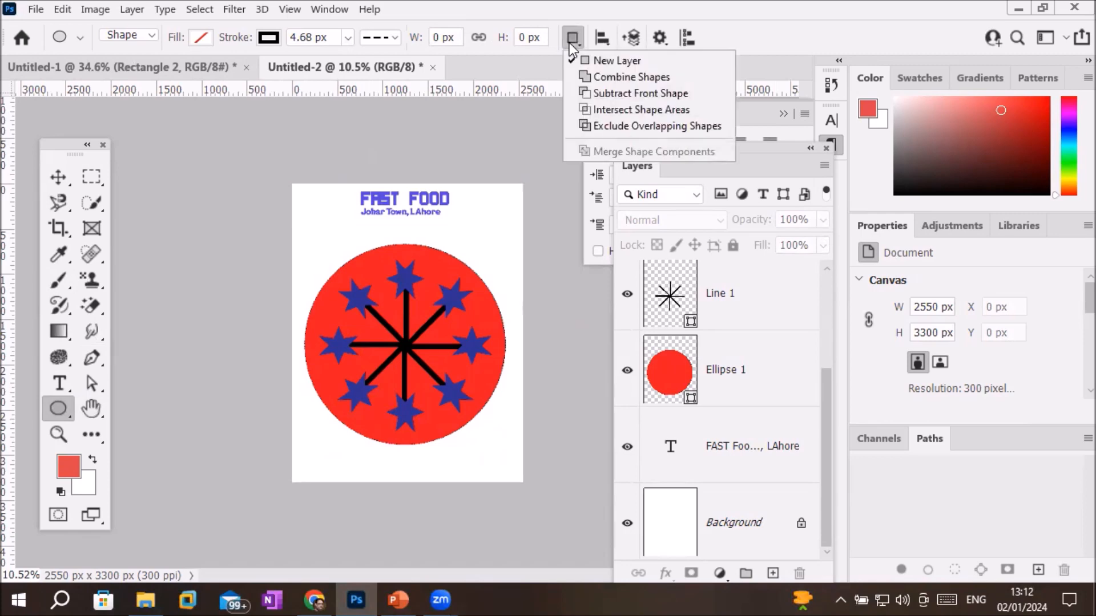
{"action": "left_click", "coordinate": [571, 40]}
{"action": "left_click", "coordinate": [604, 39]}
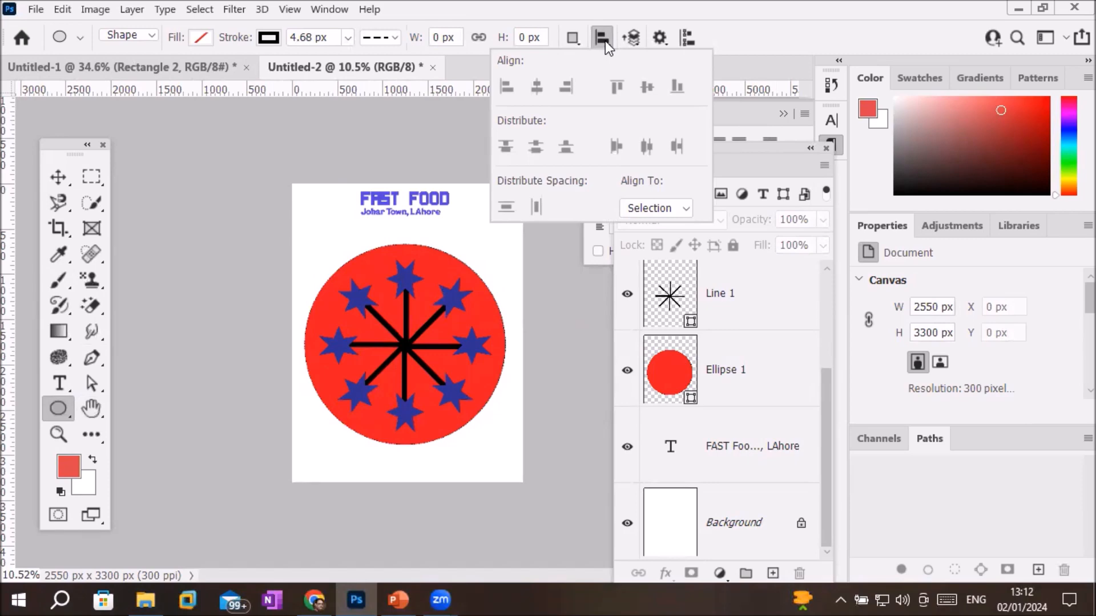
{"action": "left_click", "coordinate": [665, 207]}
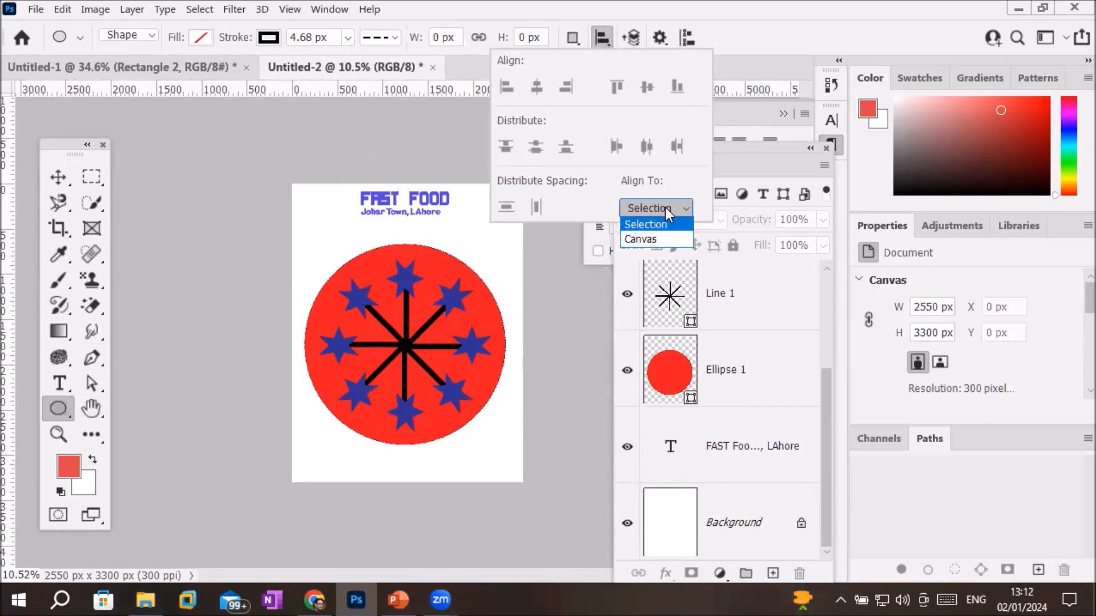
{"action": "left_click", "coordinate": [665, 207]}
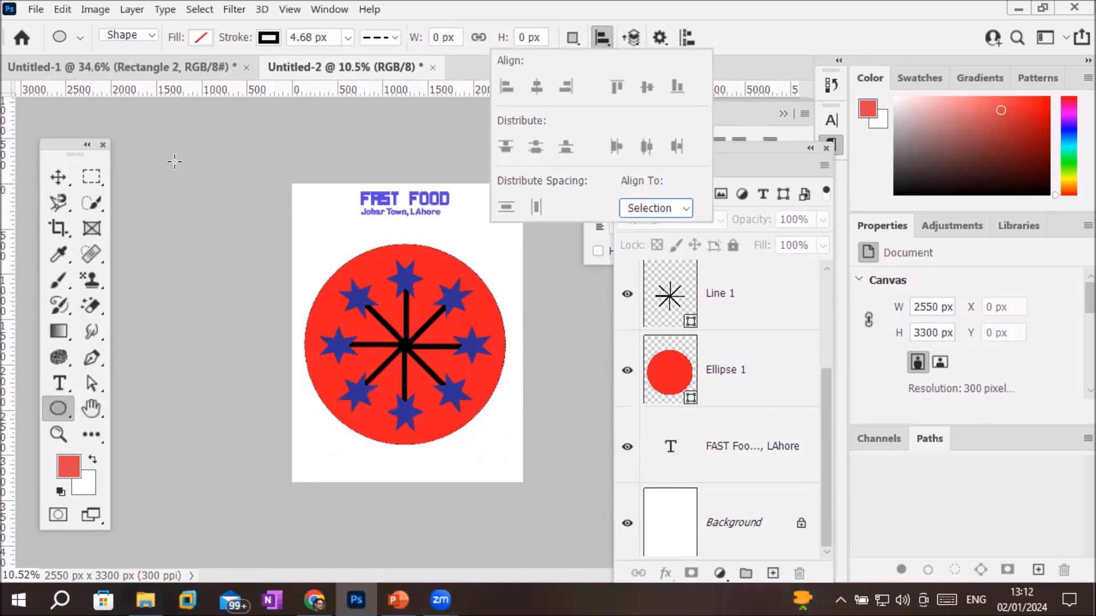
{"action": "left_click", "coordinate": [57, 178]}
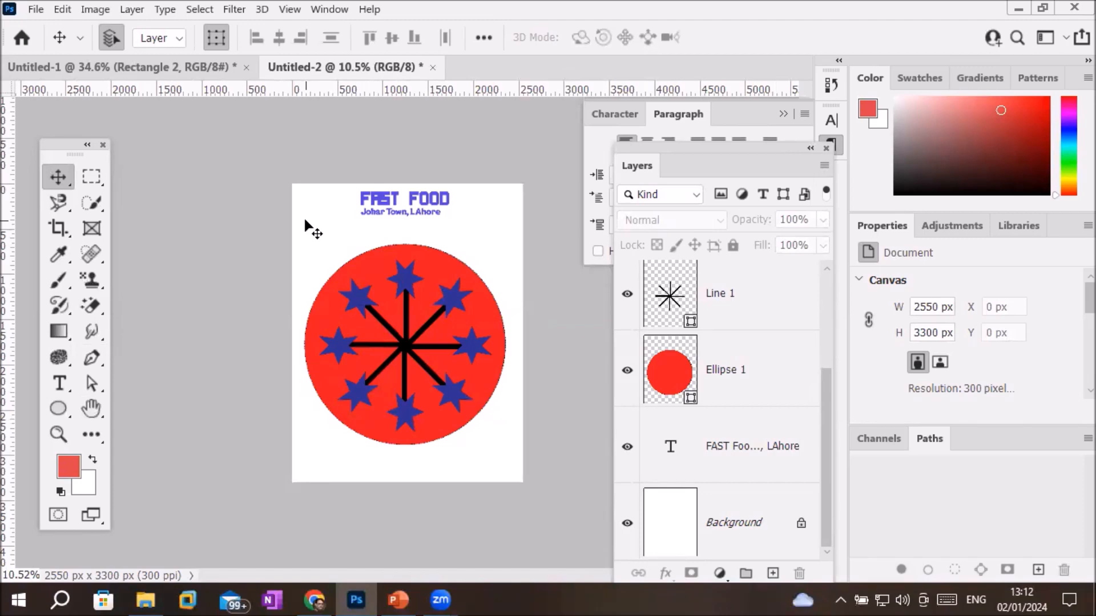
Step: Look over both open documents and the arrangement options for tiling or floating their windows
{"action": "left_click", "coordinate": [166, 66]}
{"action": "left_click", "coordinate": [297, 66]}
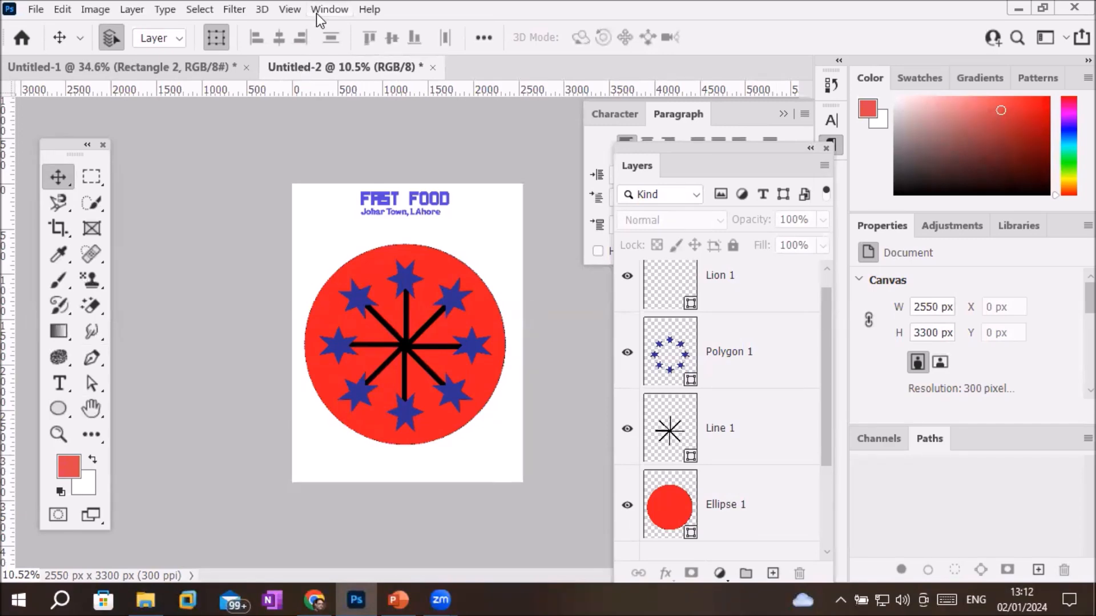
{"action": "left_click", "coordinate": [330, 12]}
{"action": "mouse_move", "coordinate": [428, 27]}
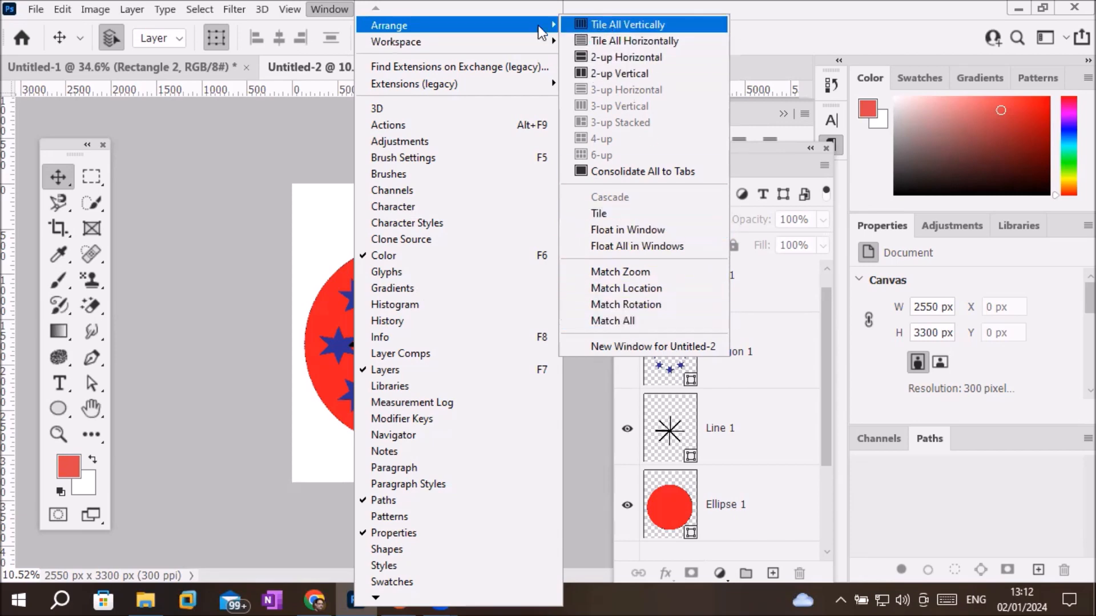
{"action": "left_click", "coordinate": [323, 11]}
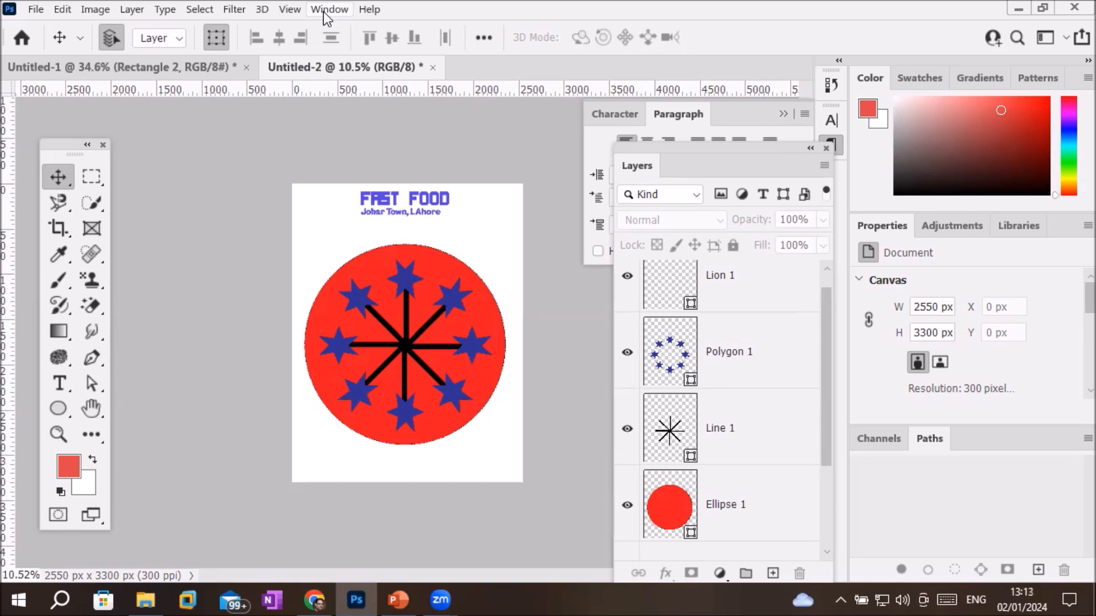
Step: Close all open documents without saving and create a new Letter document, 8.5 x 11 in at 300 ppi
{"action": "left_click", "coordinate": [34, 11]}
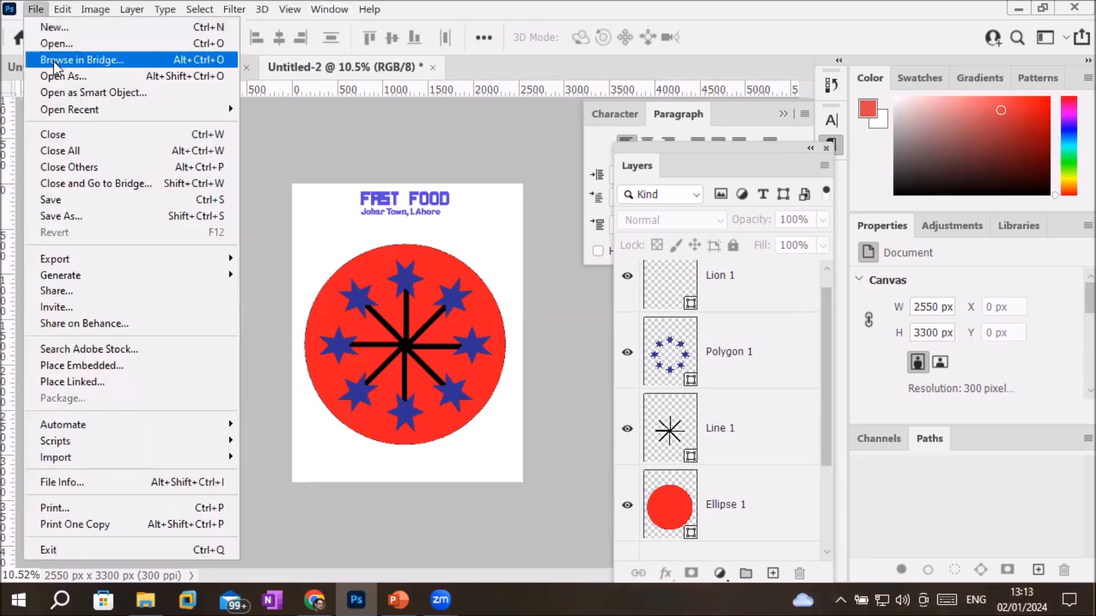
{"action": "left_click", "coordinate": [117, 151]}
{"action": "left_click", "coordinate": [556, 240]}
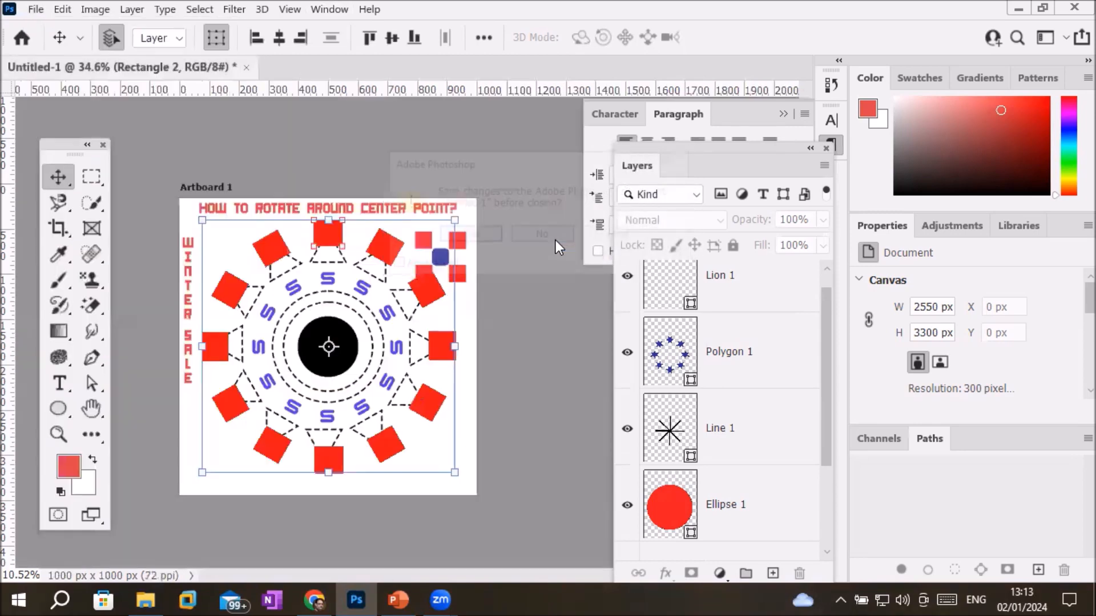
{"action": "left_click", "coordinate": [556, 243]}
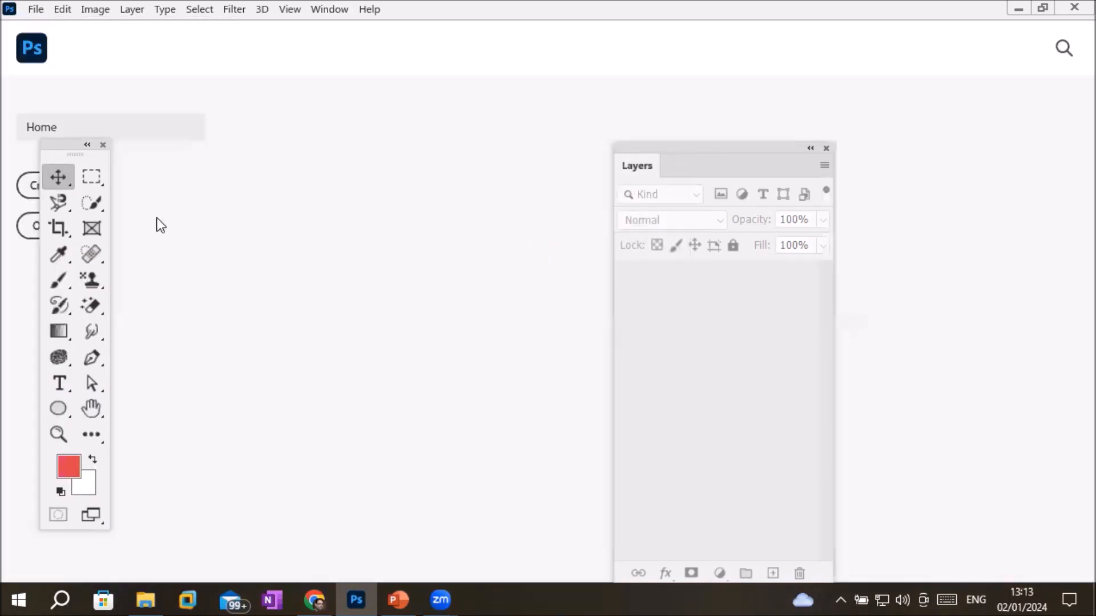
{"action": "left_click", "coordinate": [25, 185]}
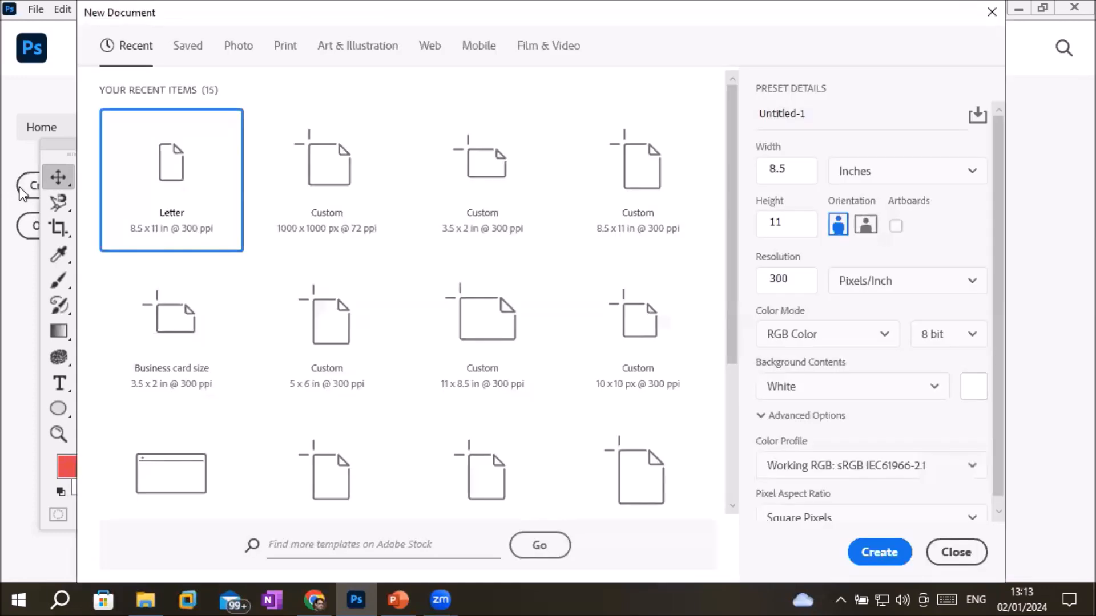
{"action": "double_click", "coordinate": [157, 196]}
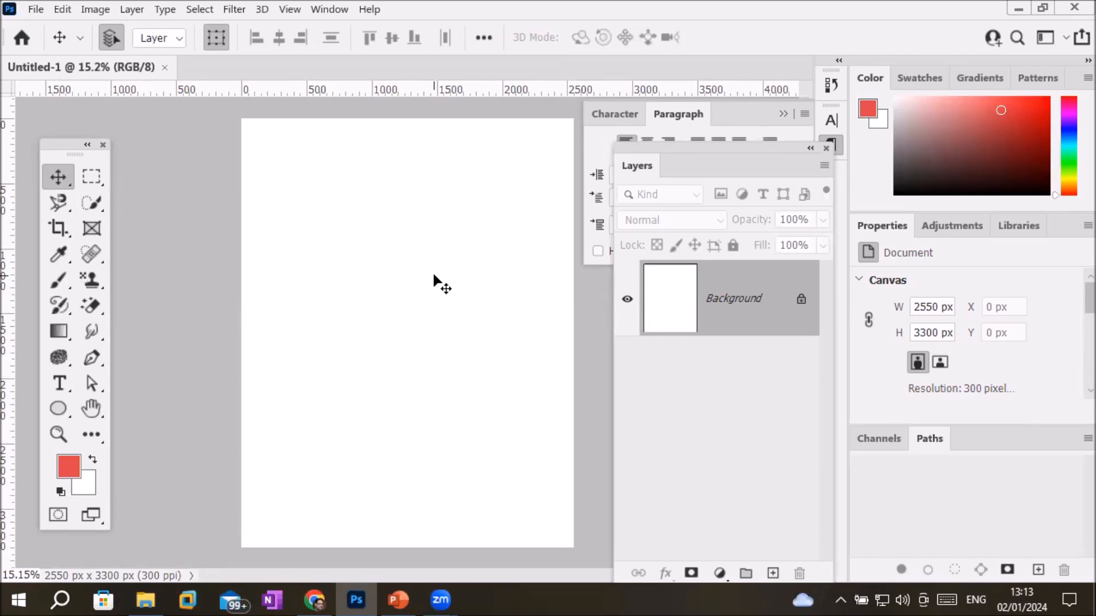
Step: Add the two-line horizontal text "Pizza Hut" and "Johar town" near the top of the blank page
{"action": "left_click", "coordinate": [63, 378]}
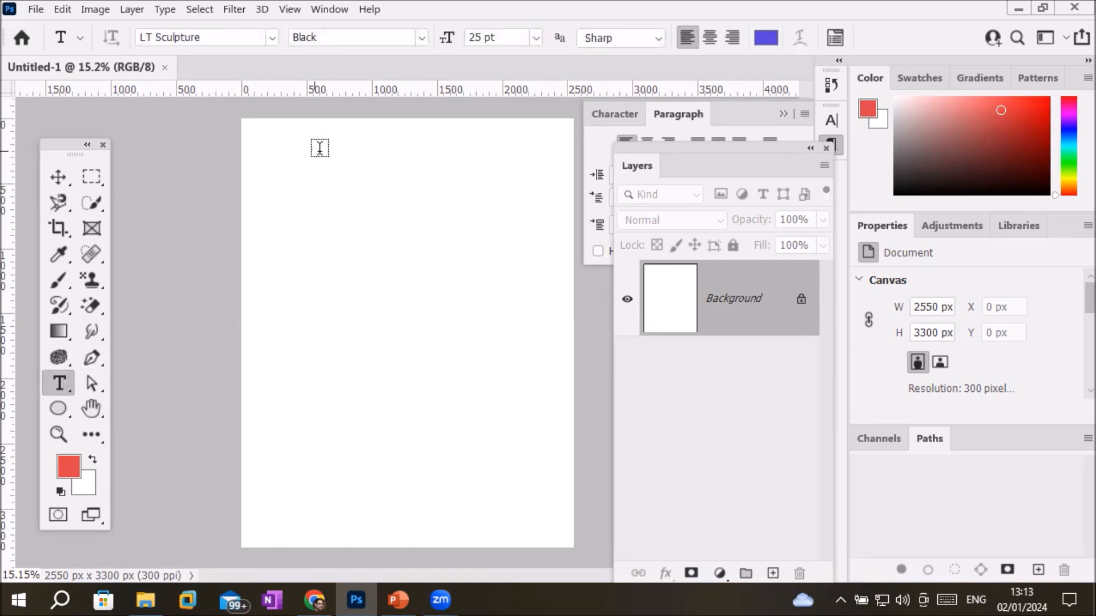
{"action": "left_click", "coordinate": [316, 163]}
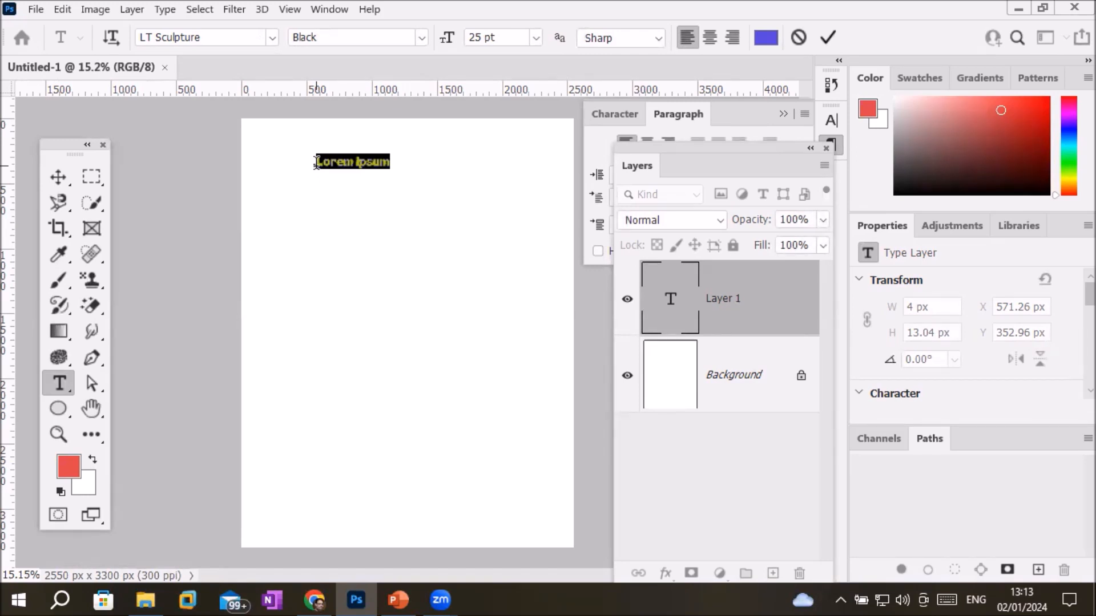
{"action": "type", "text": "Plz"}
{"action": "type", "text": "za"}
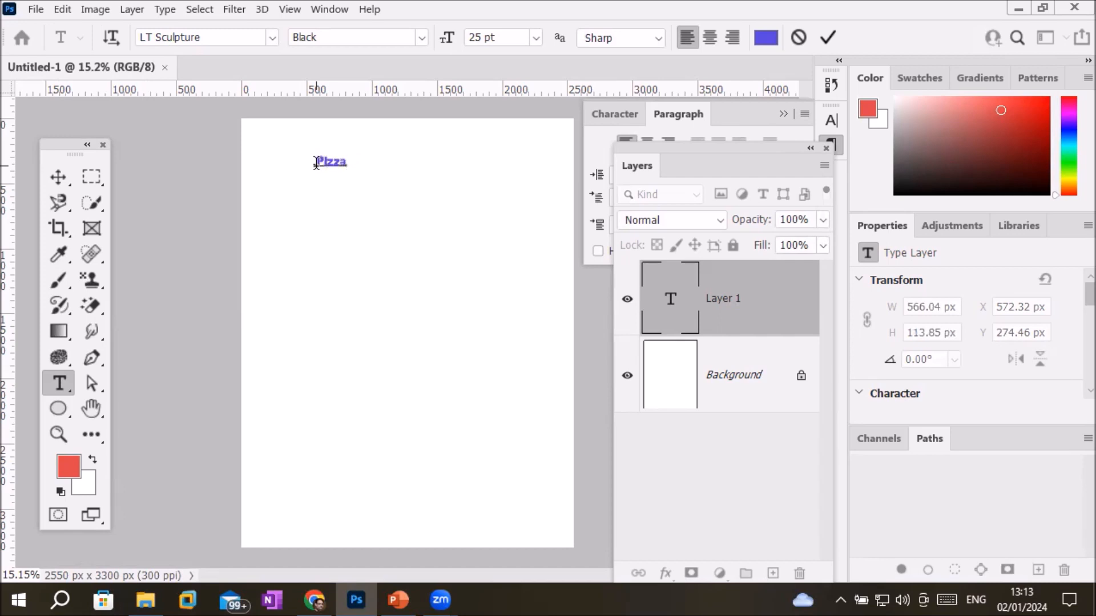
{"action": "type", "text": " Hut"}
{"action": "key", "text": "Return"}
{"action": "type", "text": "Jow"}
{"action": "key", "text": "BackSpace"}
{"action": "type", "text": "har town"}
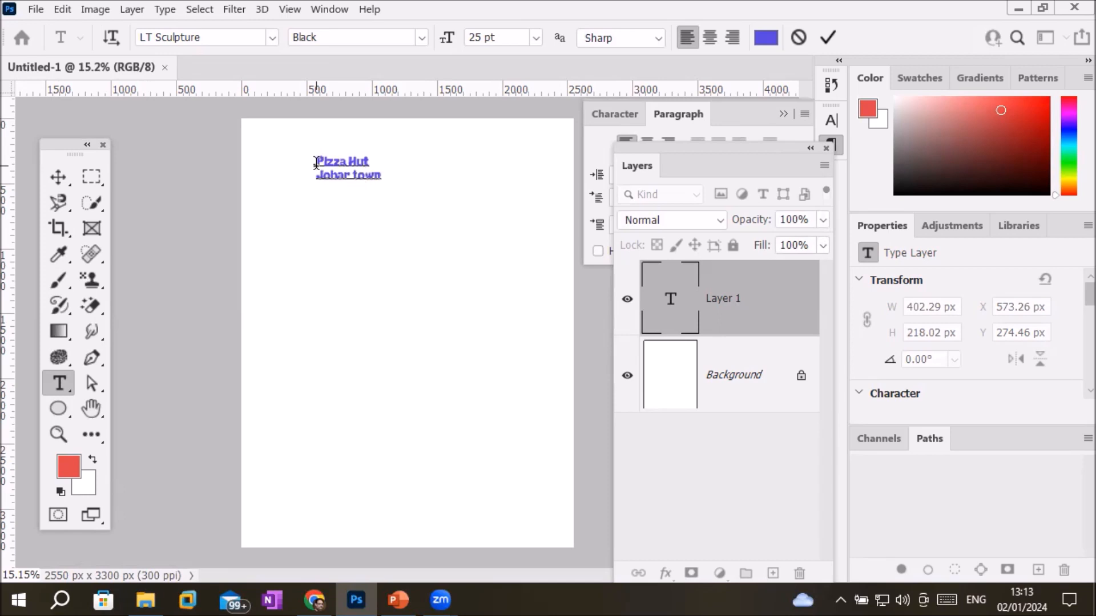
{"action": "key", "text": "ctrl+Return"}
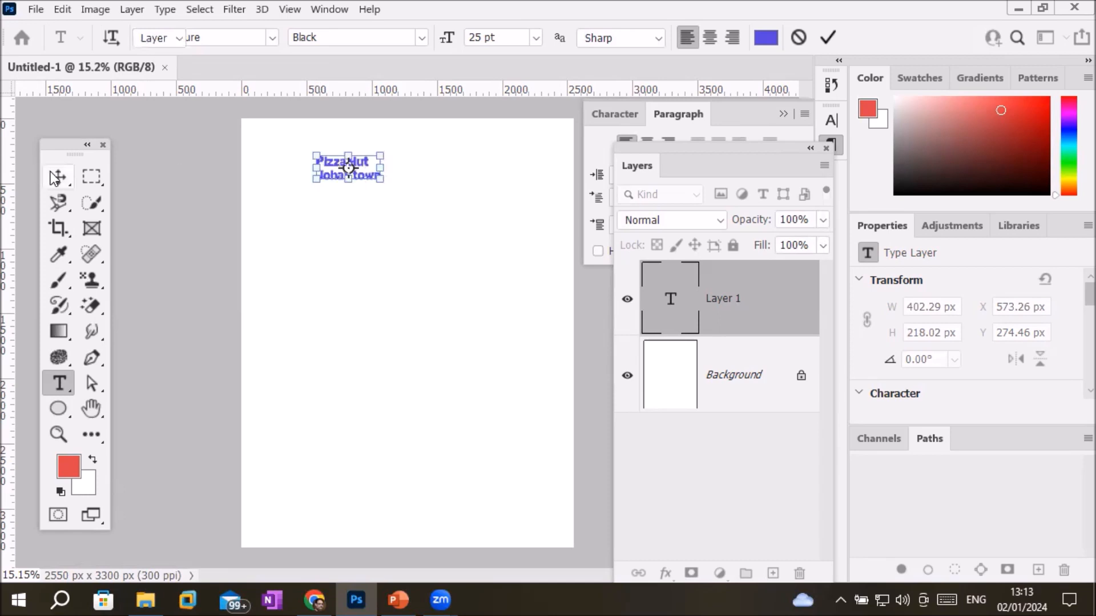
Step: Scale the Pizza Hut text to about 337% and centre it horizontally near the top of the page
{"action": "left_click_drag", "start_coordinate": [380, 181], "coordinate": [479, 219]}
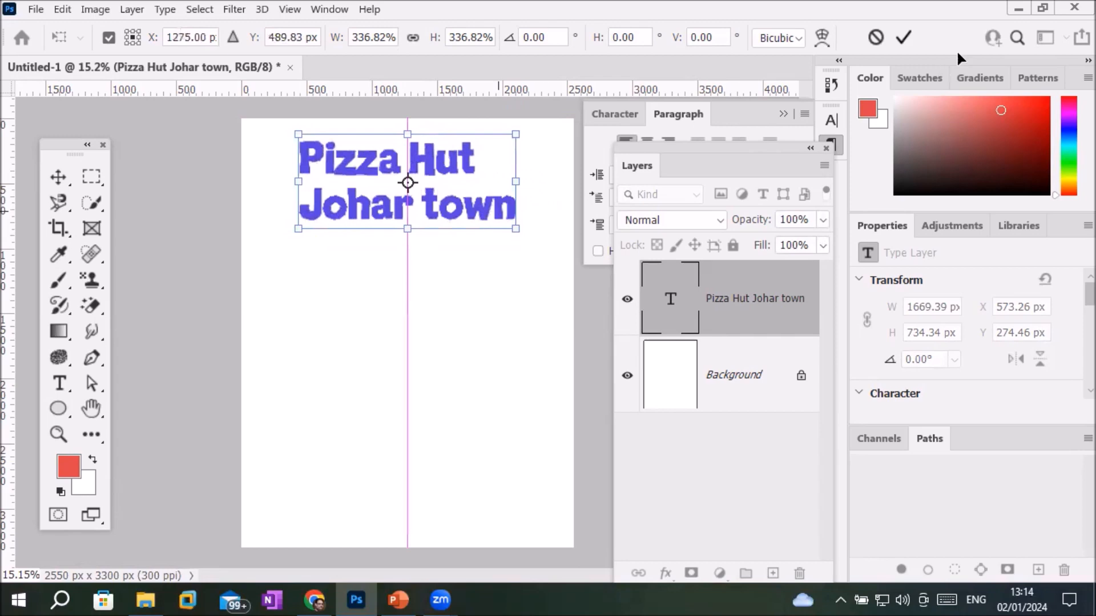
{"action": "left_click", "coordinate": [904, 39]}
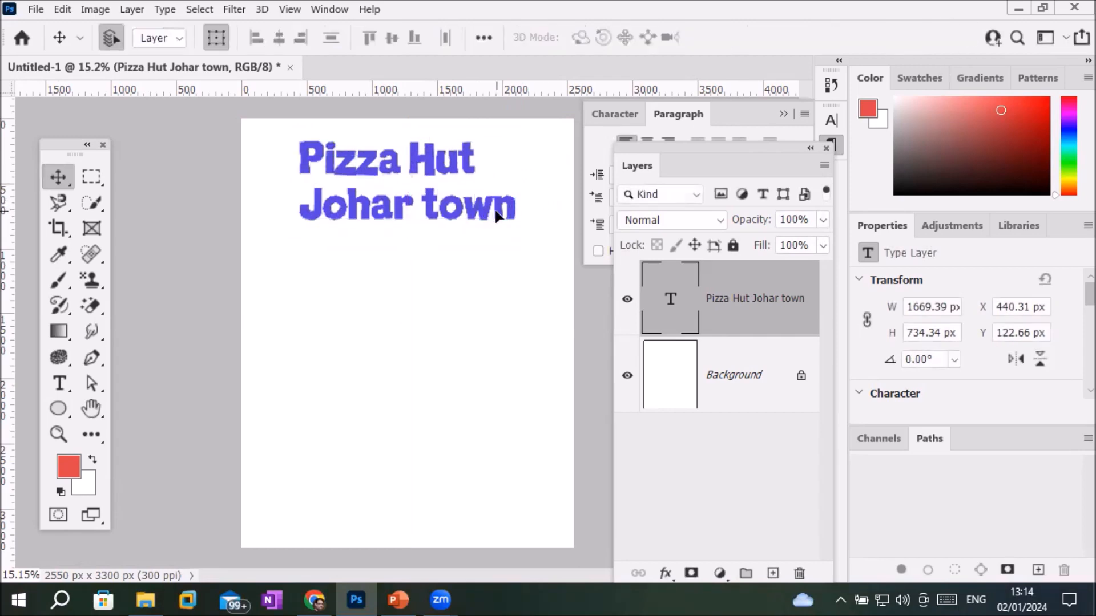
{"action": "left_click", "coordinate": [303, 434]}
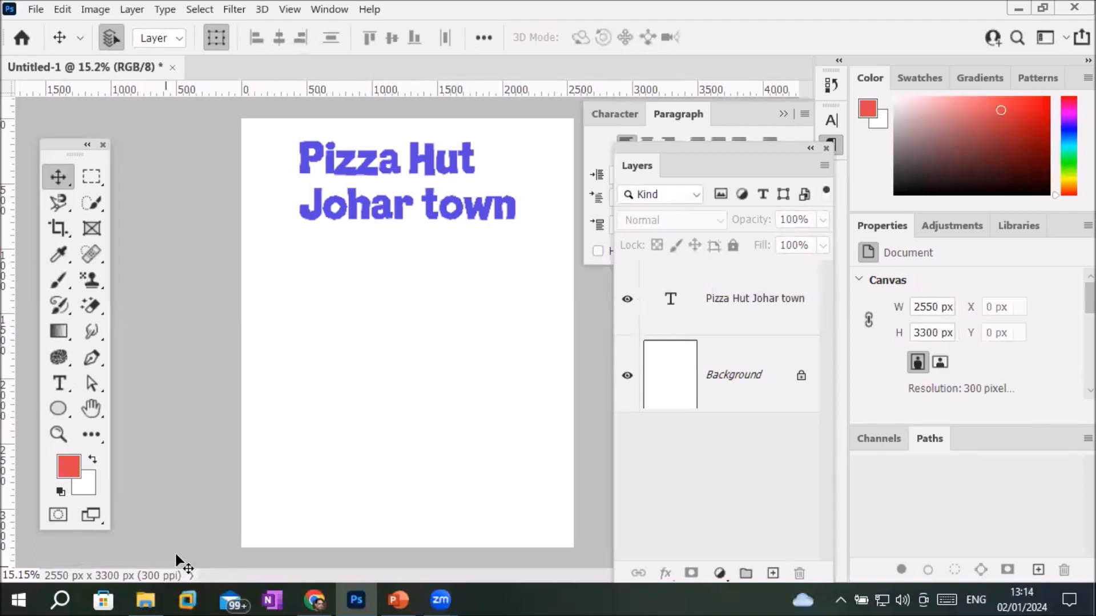
Step: Switch to File Explorer and open the FastFood Images folder in D:\_Graphics\Images
{"action": "left_click", "coordinate": [145, 599]}
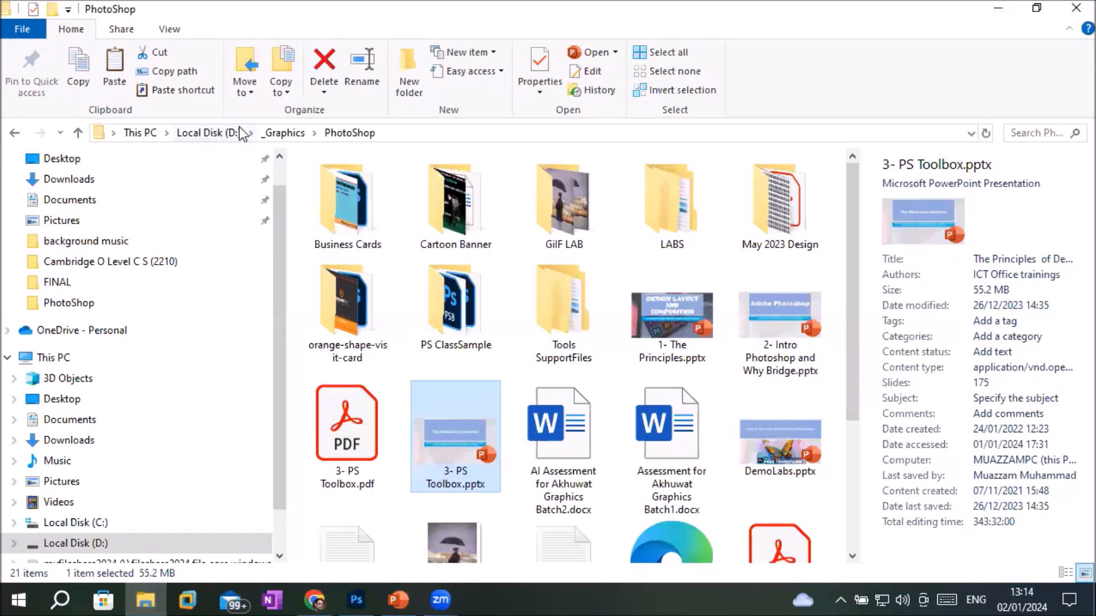
{"action": "left_click", "coordinate": [294, 132]}
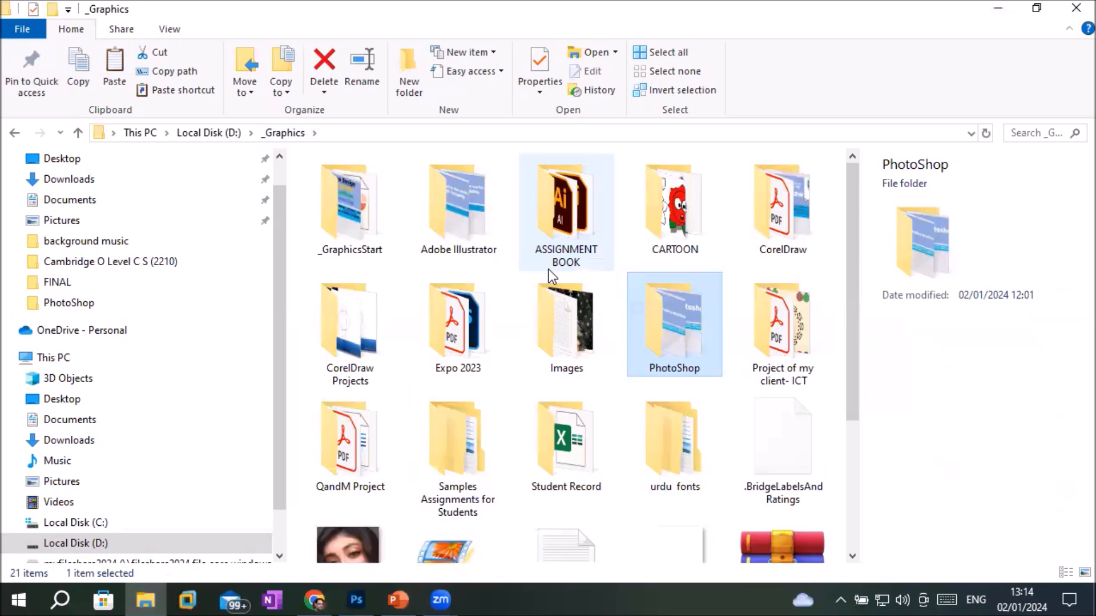
{"action": "double_click", "coordinate": [586, 299]}
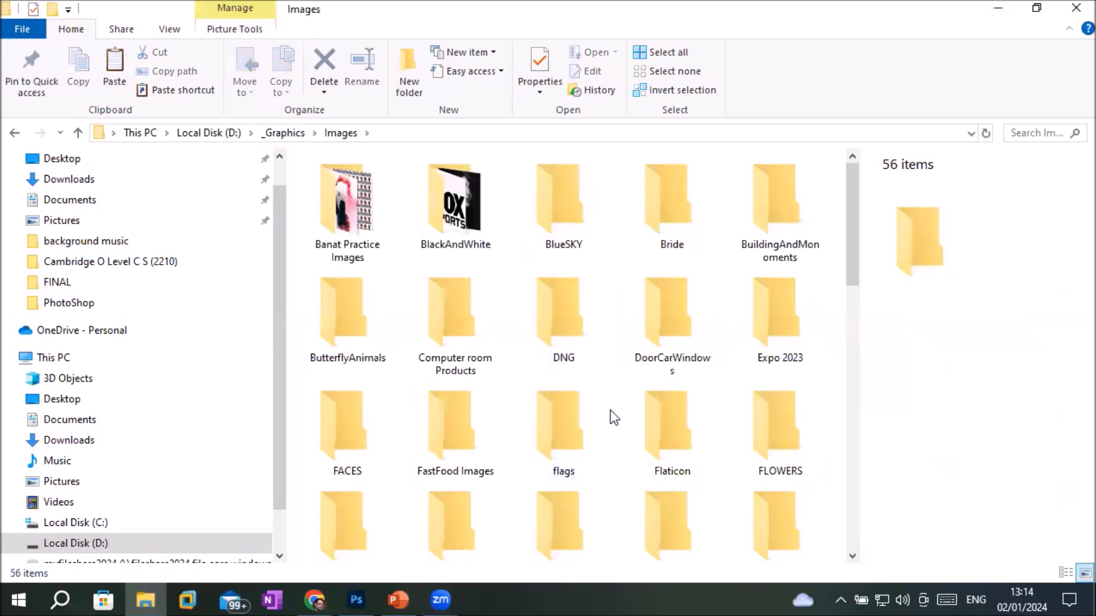
{"action": "double_click", "coordinate": [458, 426]}
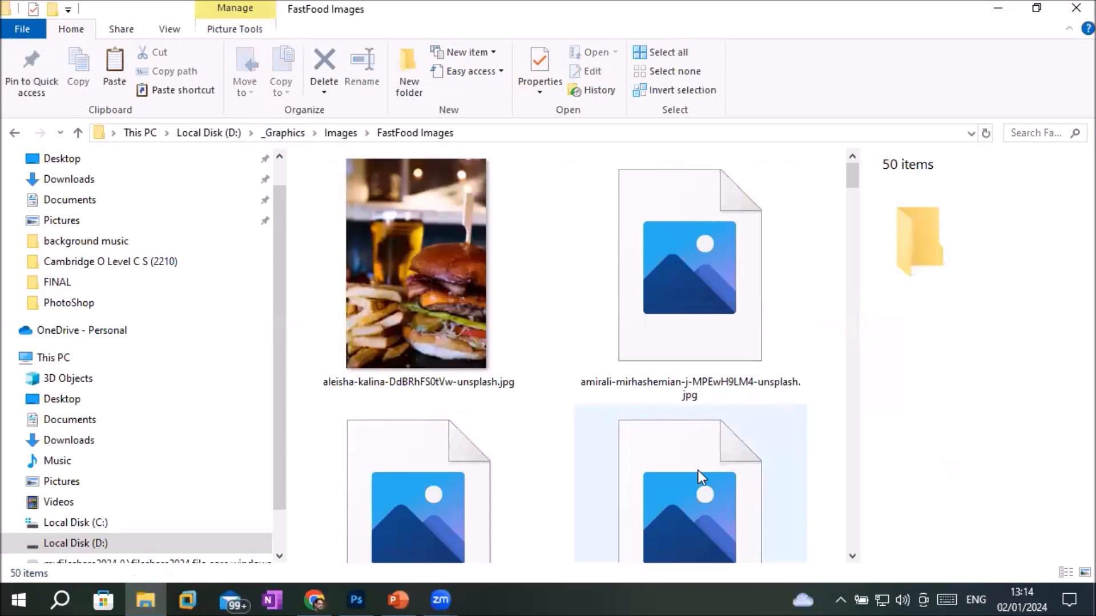
Step: Browse the FastFood Images folder for food pictures in PNG format
{"action": "scroll", "coordinate": [710, 466], "scroll_direction": "down", "scroll_amount": 5}
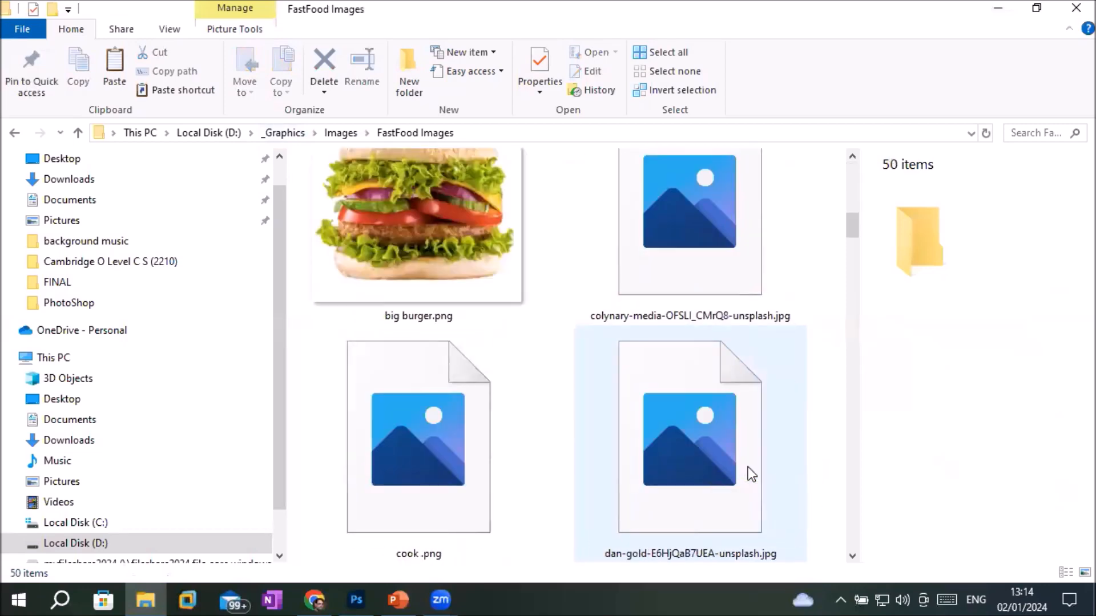
{"action": "scroll", "coordinate": [748, 467], "scroll_direction": "down", "scroll_amount": 4}
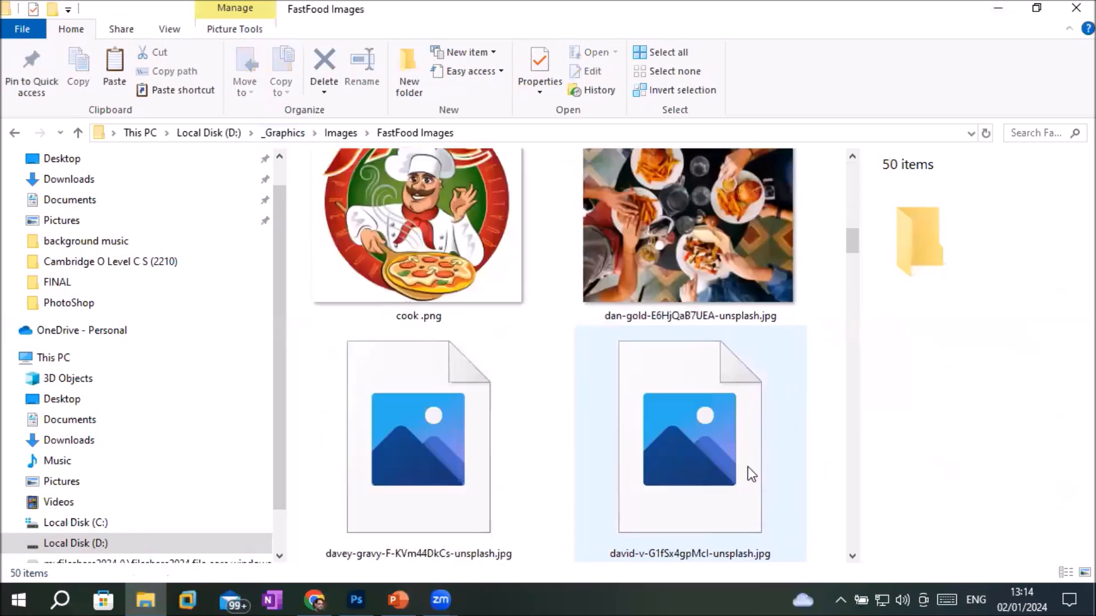
{"action": "scroll", "coordinate": [749, 473], "scroll_direction": "down", "scroll_amount": 2}
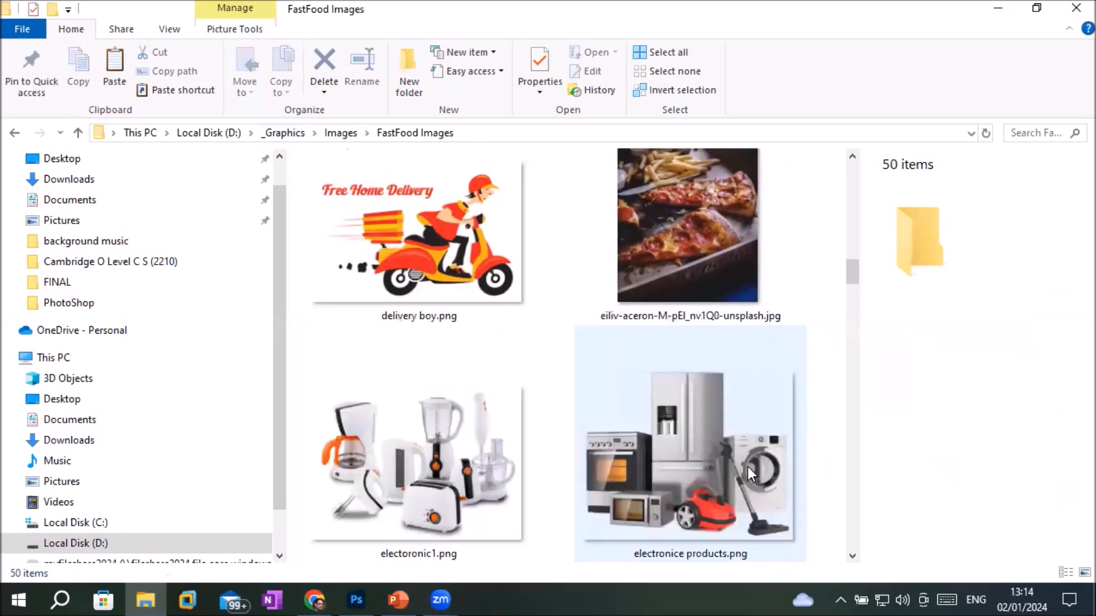
{"action": "scroll", "coordinate": [747, 467], "scroll_direction": "down", "scroll_amount": 5}
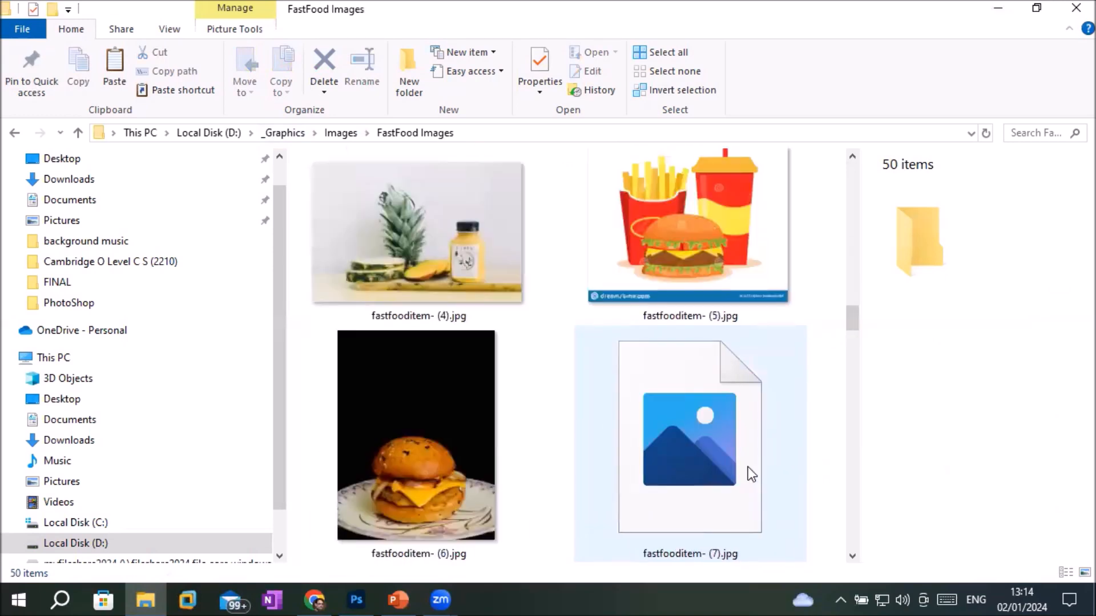
{"action": "scroll", "coordinate": [747, 467], "scroll_direction": "down", "scroll_amount": 3}
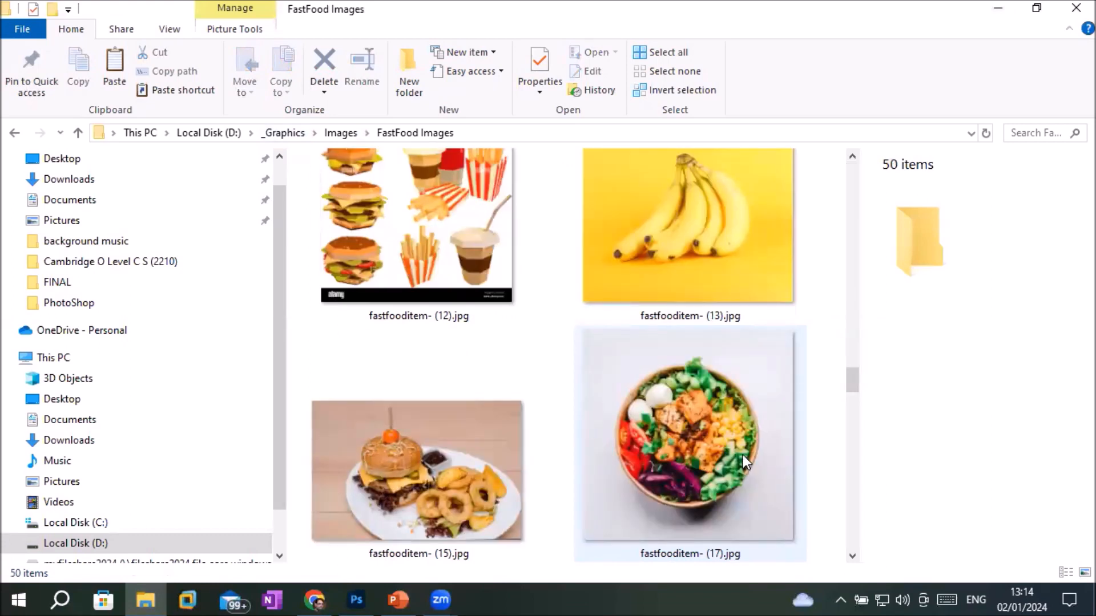
{"action": "scroll", "coordinate": [741, 450], "scroll_direction": "down", "scroll_amount": 6}
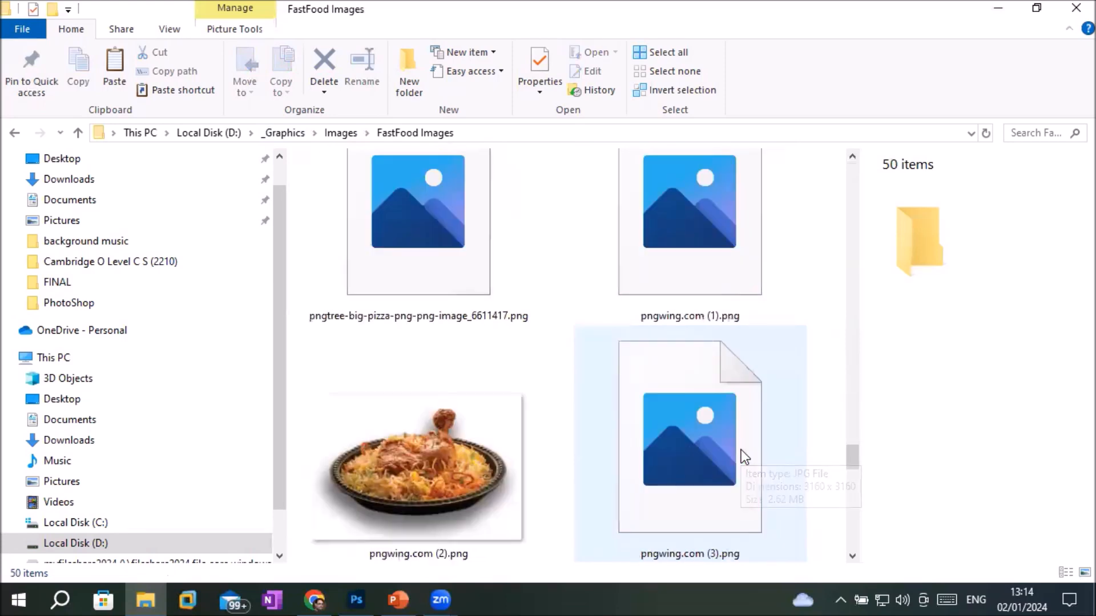
{"action": "scroll", "coordinate": [741, 450], "scroll_direction": "down", "scroll_amount": 3}
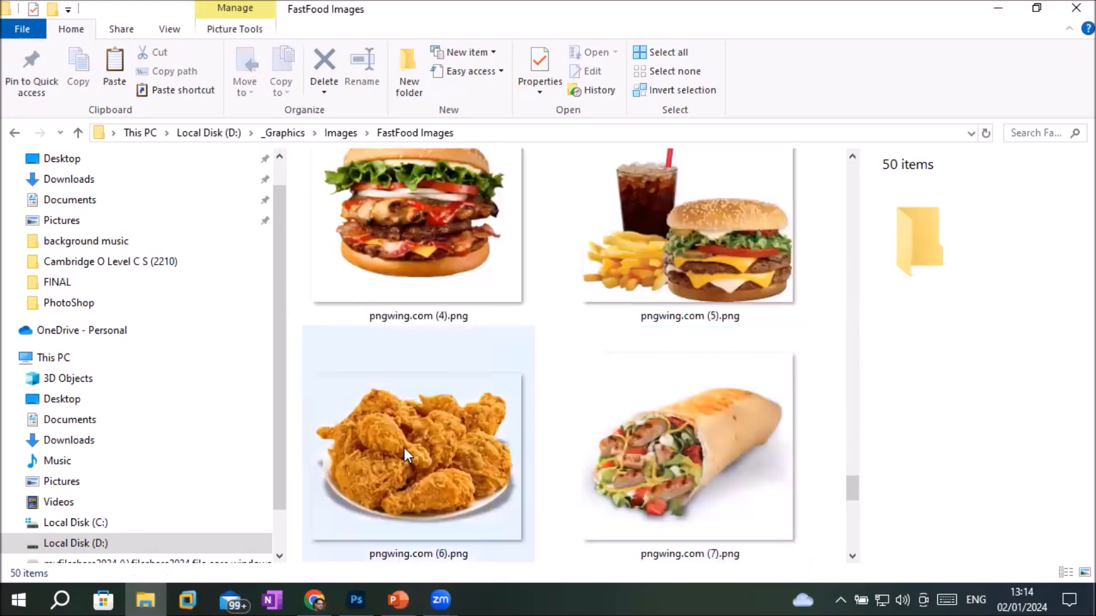
{"action": "left_click", "coordinate": [403, 455]}
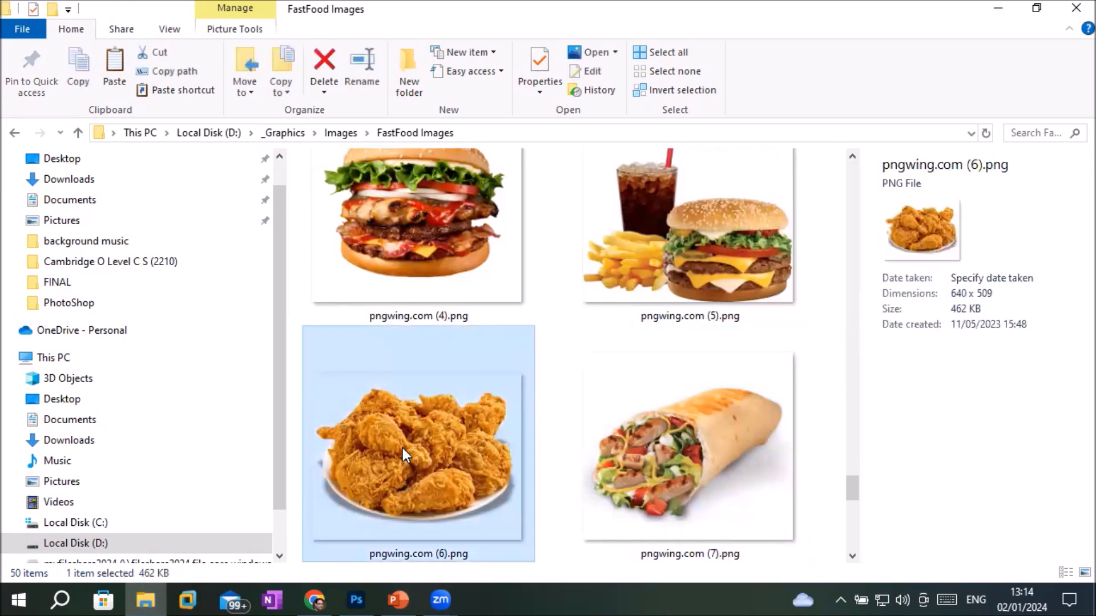
{"action": "left_click", "coordinate": [655, 446], "text": "ctrl"}
{"action": "left_click", "coordinate": [649, 263], "text": "shift"}
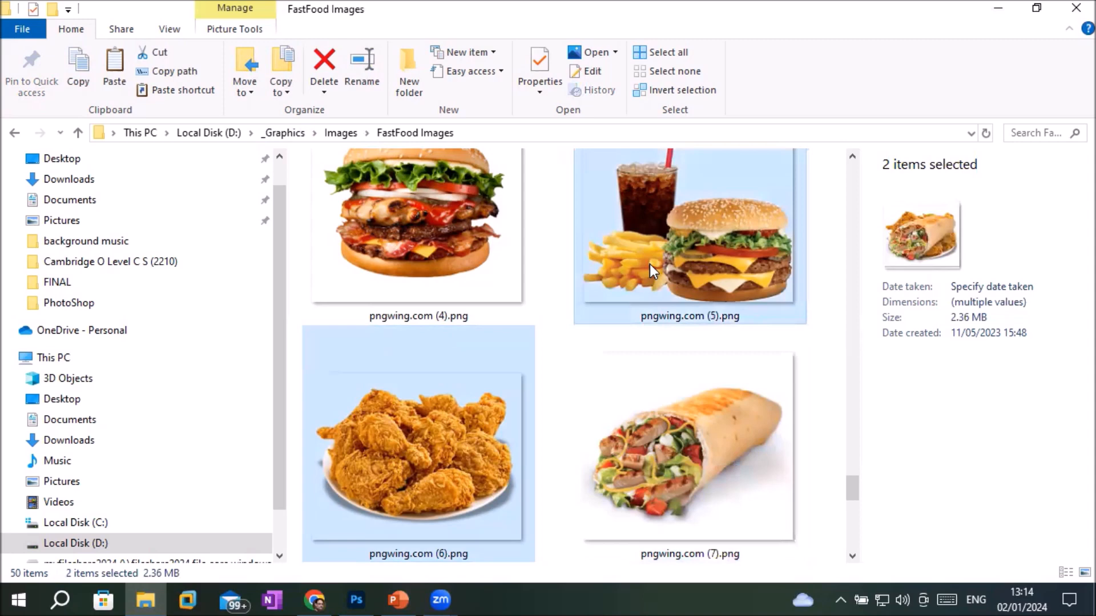
{"action": "scroll", "coordinate": [649, 264], "scroll_direction": "up", "scroll_amount": 1}
{"action": "left_click", "coordinate": [416, 309]}
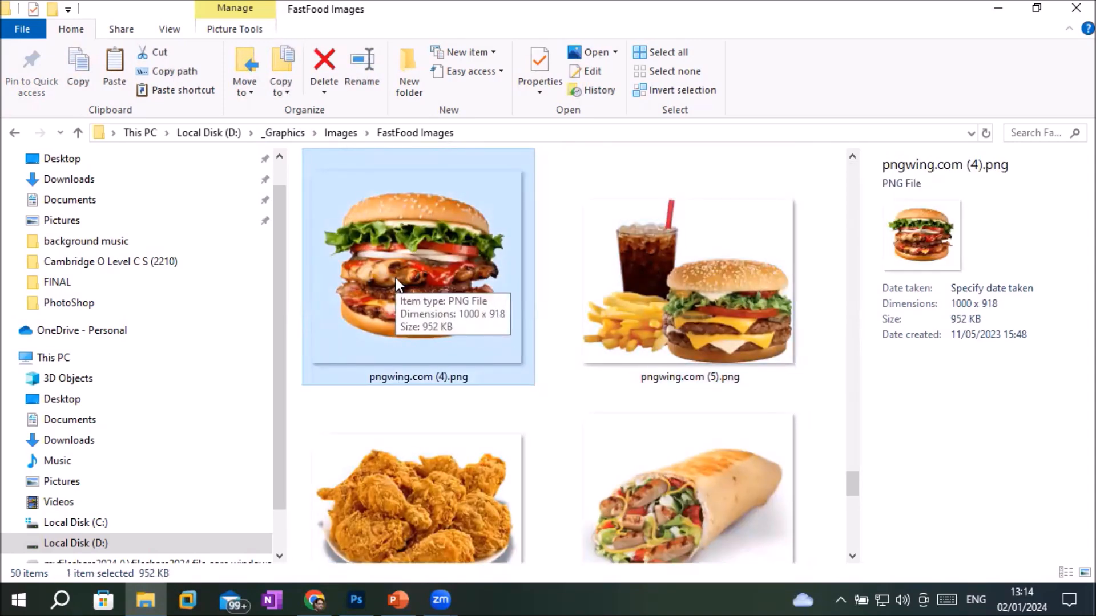
{"action": "scroll", "coordinate": [395, 278], "scroll_direction": "up", "scroll_amount": 5}
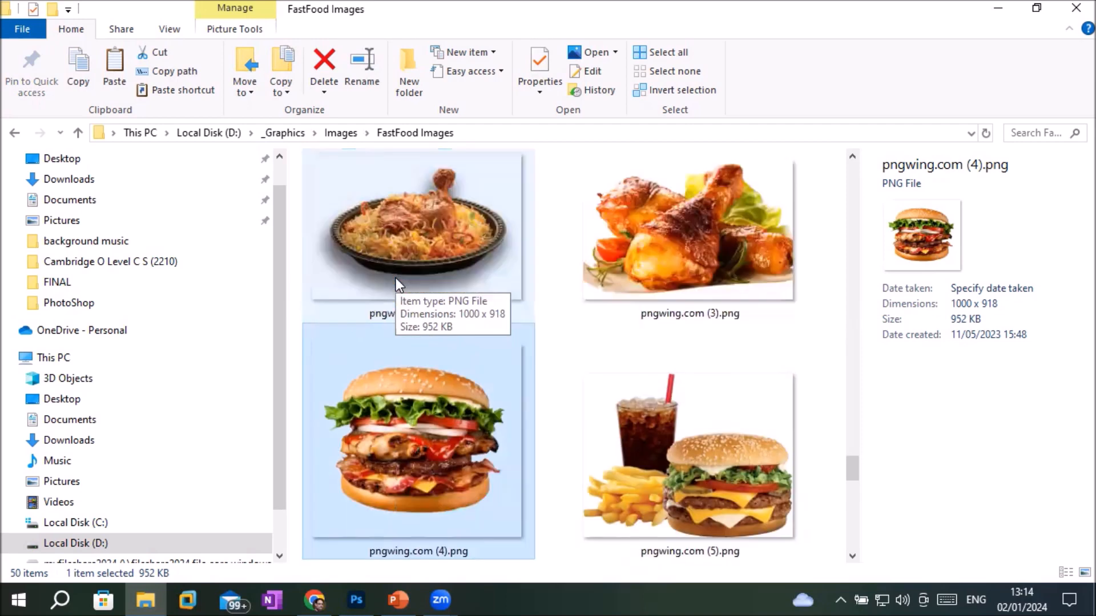
Step: Select the ten consecutive images from pngtree-big-pizza-png-png-image_6611417.png through pngwing.com (9).png
{"action": "left_click", "coordinate": [422, 255]}
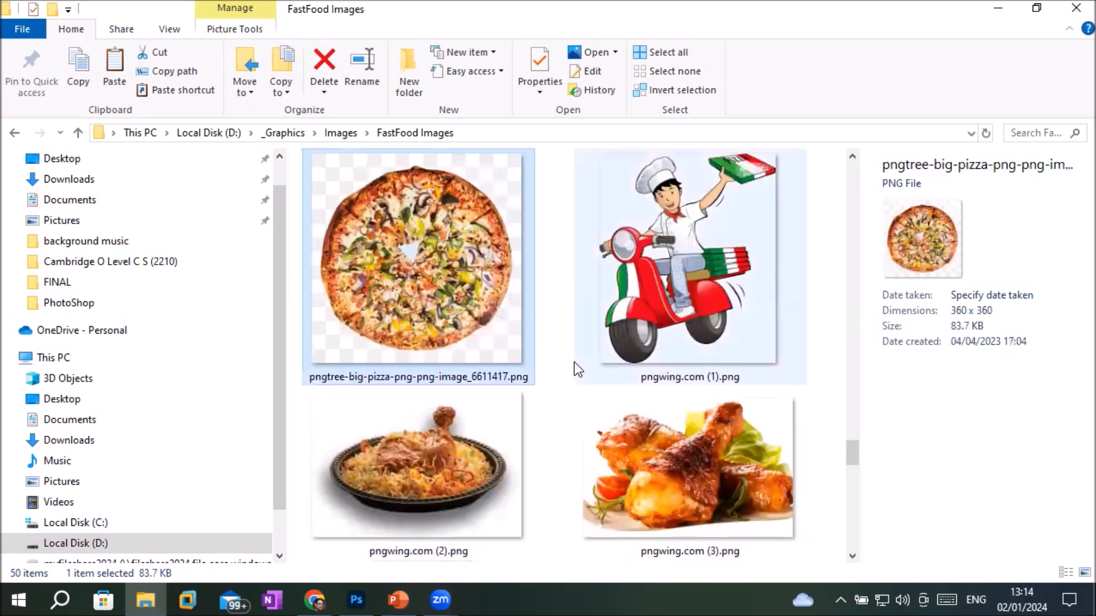
{"action": "scroll", "coordinate": [574, 362], "scroll_direction": "down", "scroll_amount": 7}
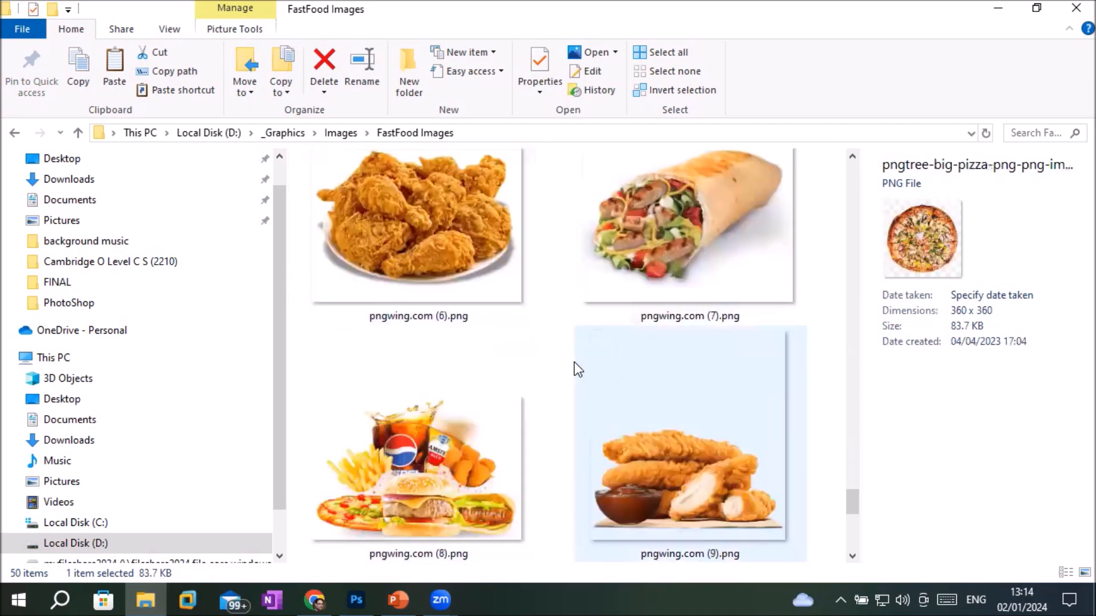
{"action": "left_click", "coordinate": [670, 453], "text": "shift"}
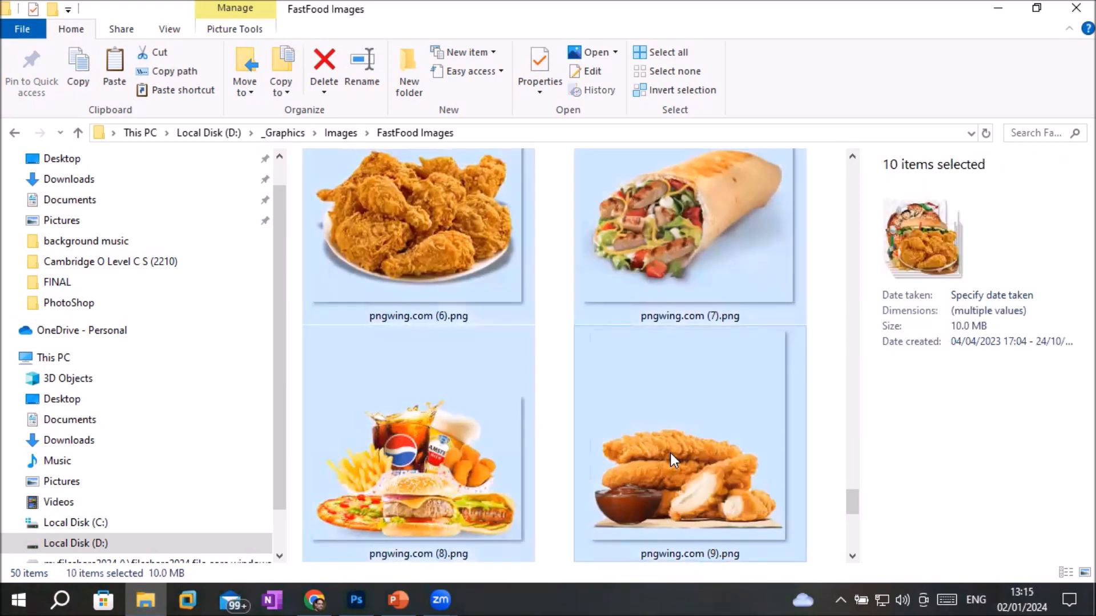
{"action": "scroll", "coordinate": [669, 453], "scroll_direction": "up", "scroll_amount": 6}
{"action": "scroll", "coordinate": [670, 453], "scroll_direction": "down", "scroll_amount": 3}
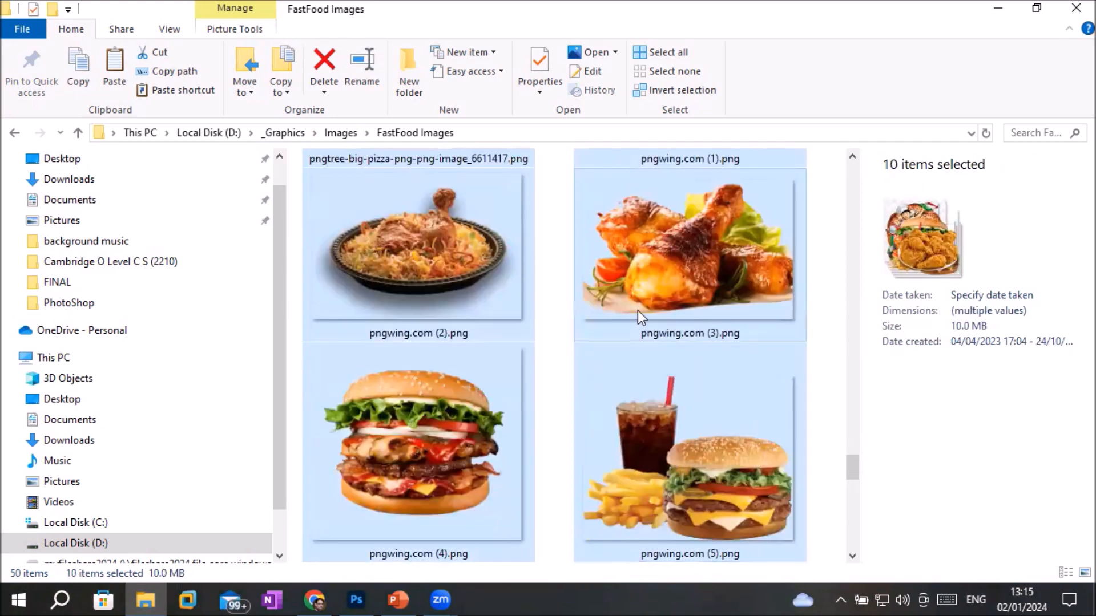
Step: Open the ten selected images in Photoshop as separate documents beside Untitled-1, not placed on its page
{"action": "left_click_drag", "start_coordinate": [632, 259], "coordinate": [445, 358]}
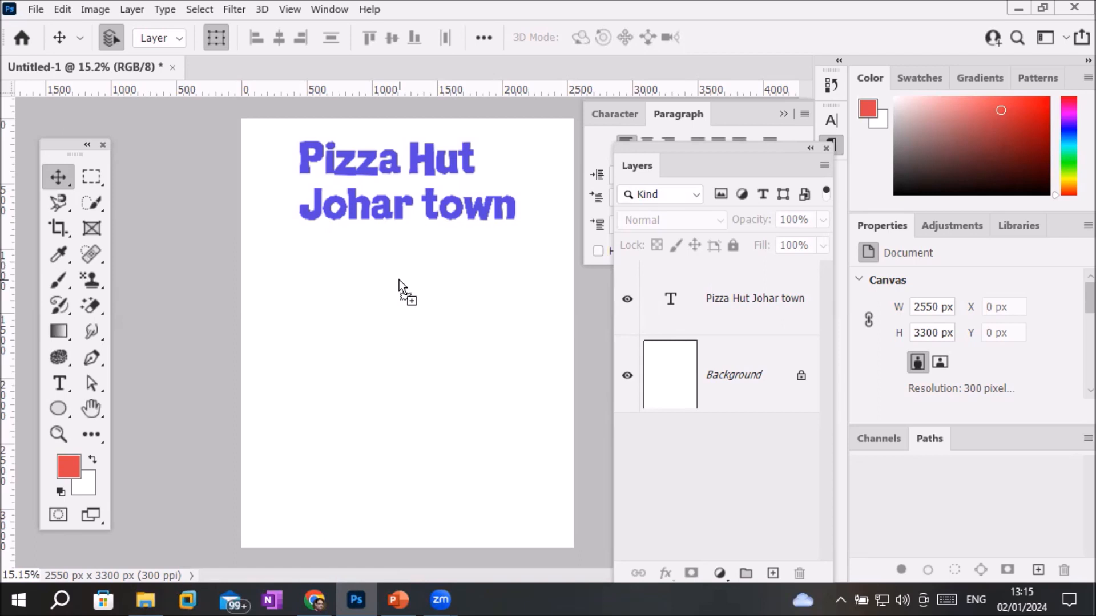
{"action": "left_click_drag", "start_coordinate": [400, 280], "coordinate": [373, 69]}
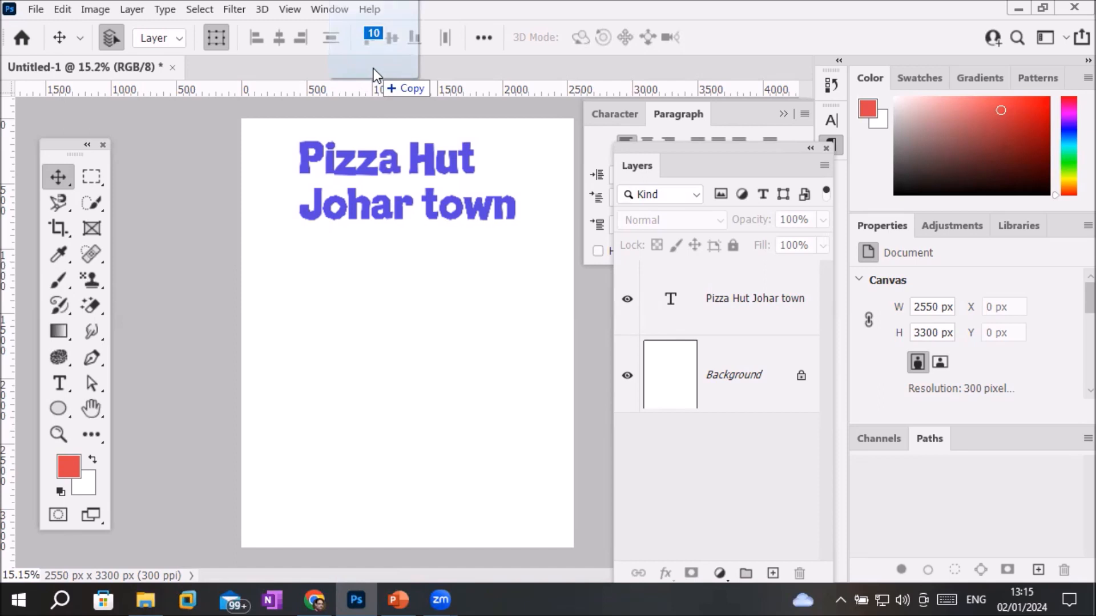
{"action": "left_click_drag", "start_coordinate": [375, 74], "coordinate": [624, 86]}
{"action": "left_click_drag", "start_coordinate": [459, 84], "coordinate": [83, 66]}
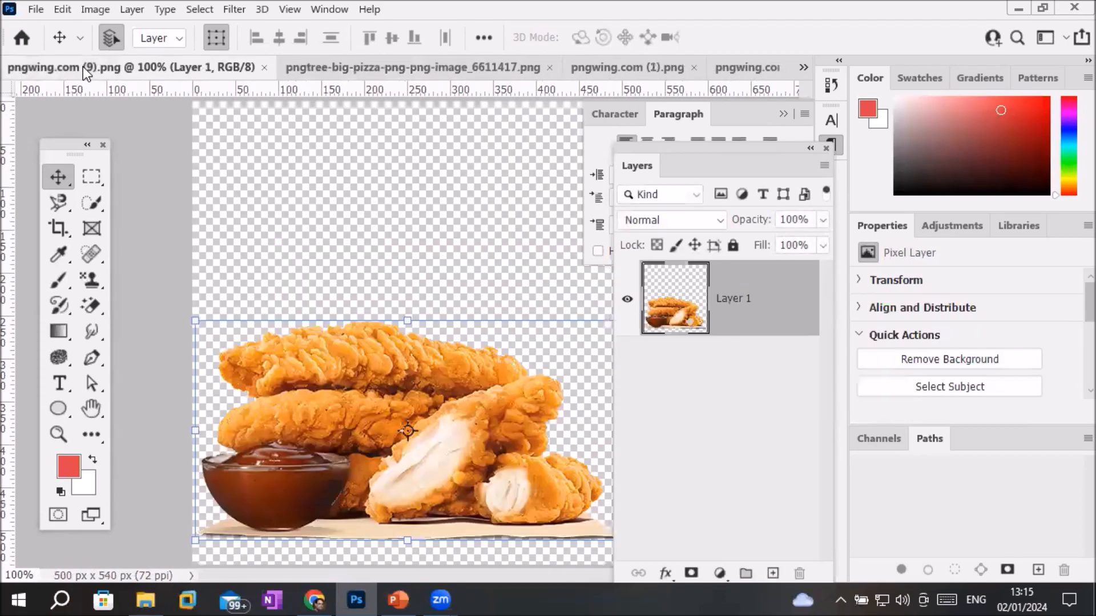
Step: Reorder the open documents so that pngwing.com (1).png comes before pngwing.com (9).png
{"action": "left_click", "coordinate": [378, 72]}
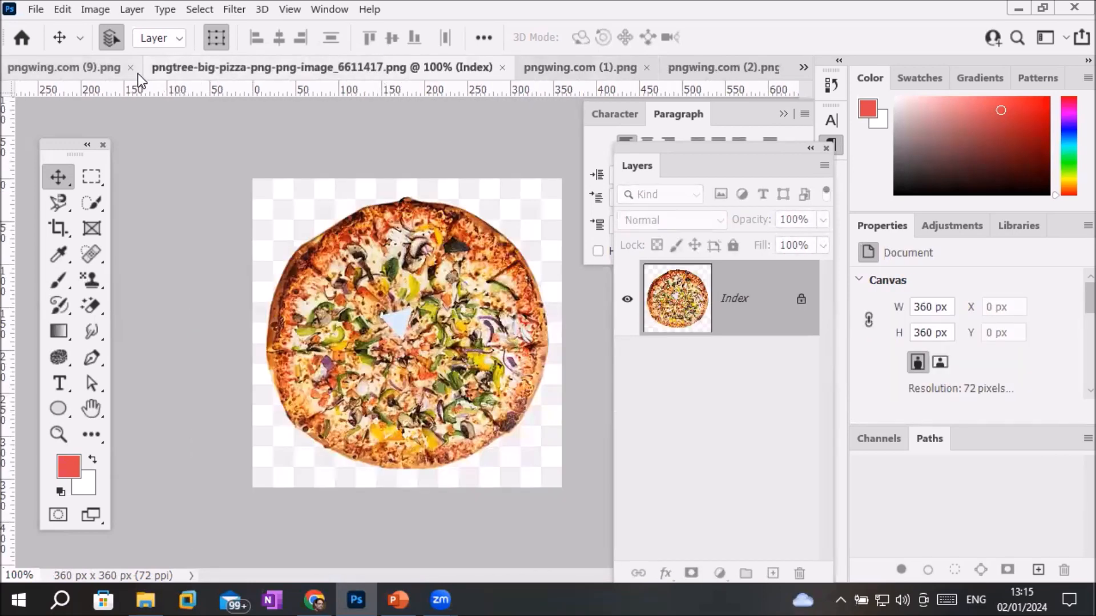
{"action": "left_click", "coordinate": [554, 71]}
{"action": "left_click_drag", "start_coordinate": [552, 73], "coordinate": [102, 78]}
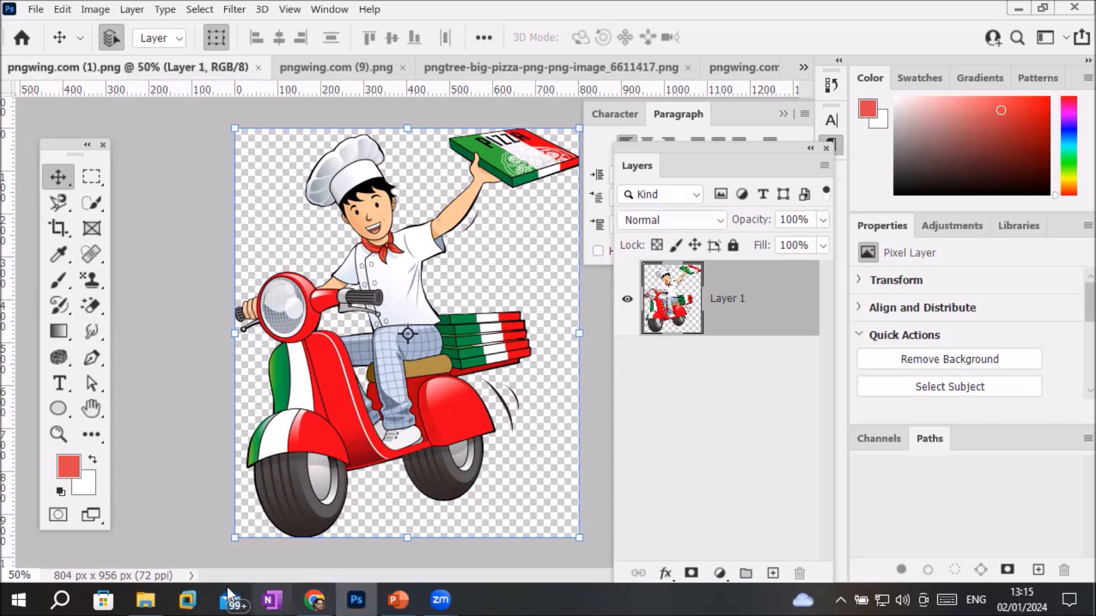
{"action": "left_click", "coordinate": [318, 67]}
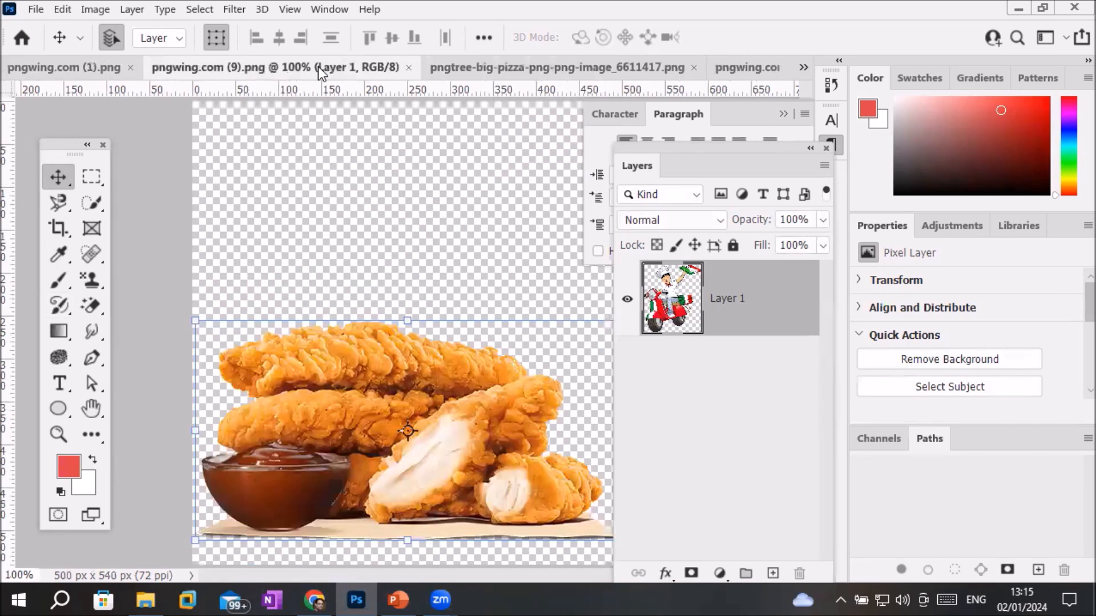
{"action": "left_click", "coordinate": [77, 66]}
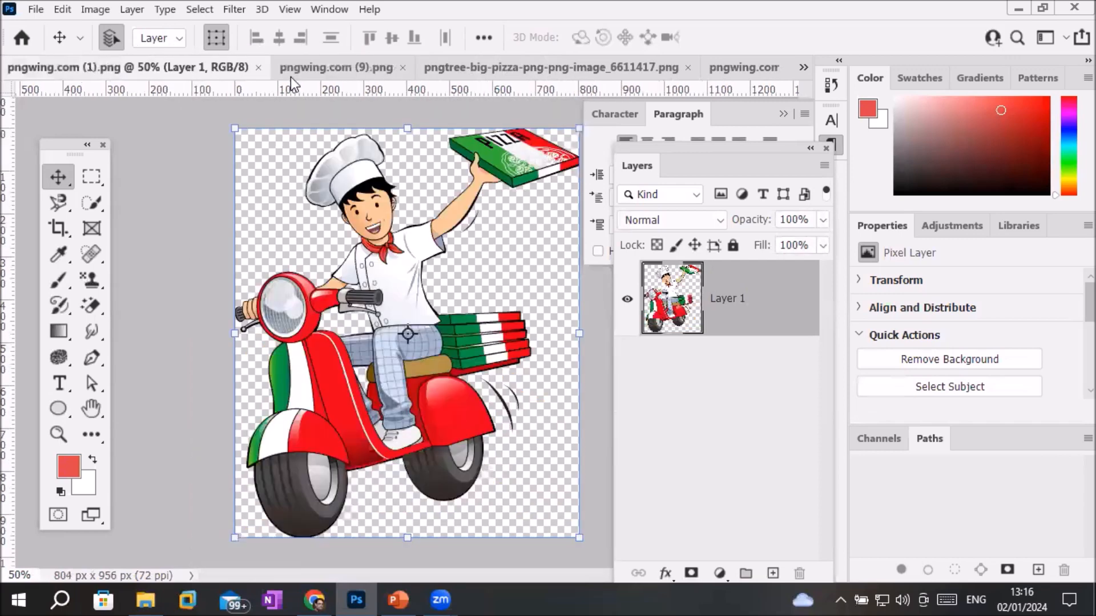
Step: Show the list of all open documents and switch to Untitled-1
{"action": "left_click", "coordinate": [802, 68]}
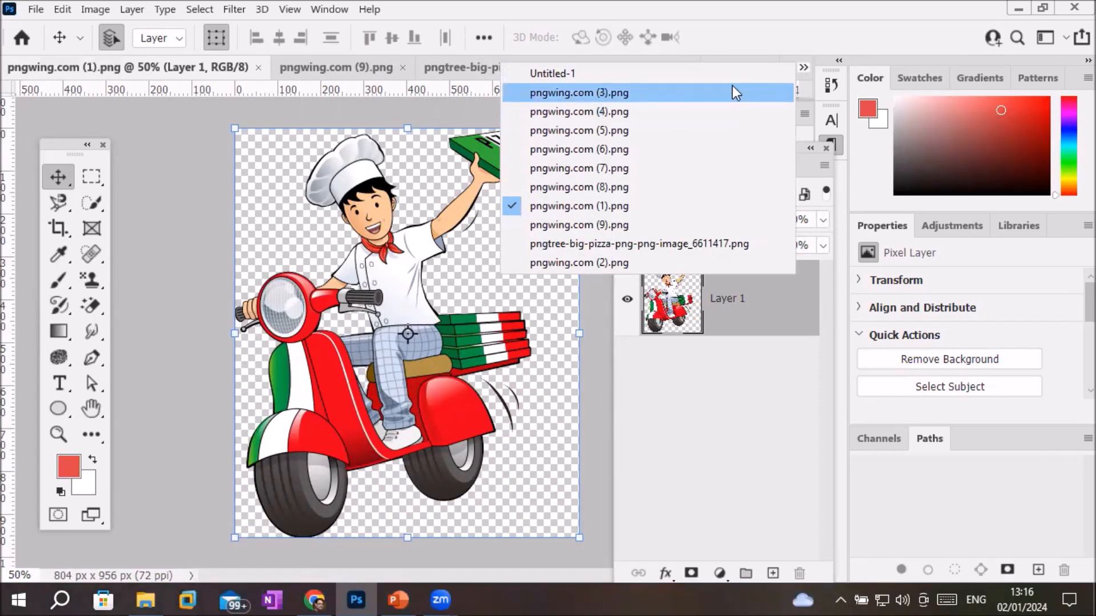
{"action": "left_click", "coordinate": [803, 67]}
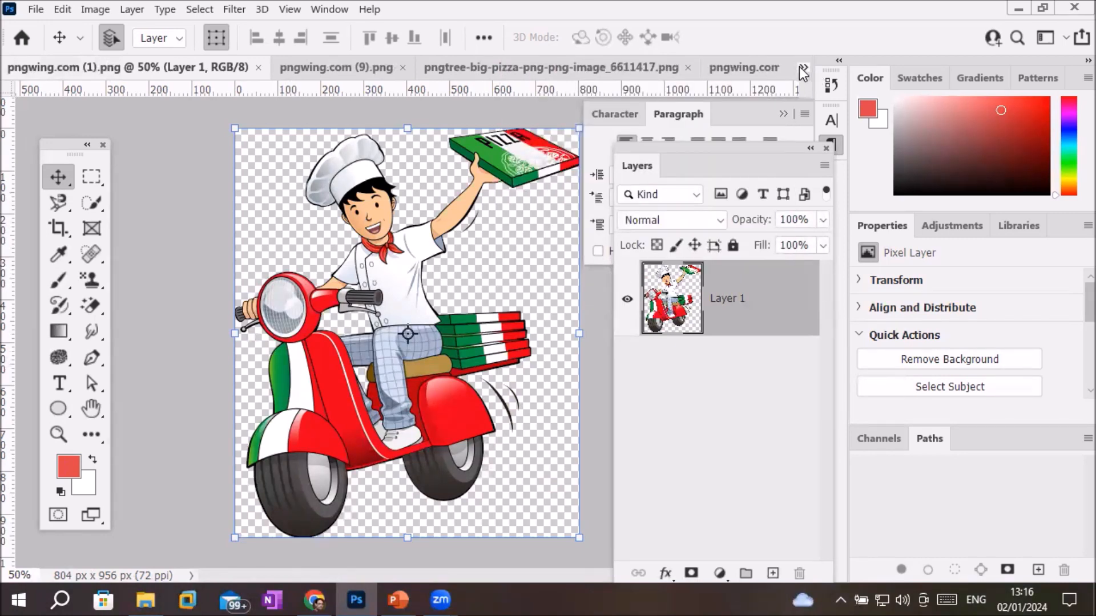
{"action": "left_click", "coordinate": [801, 71]}
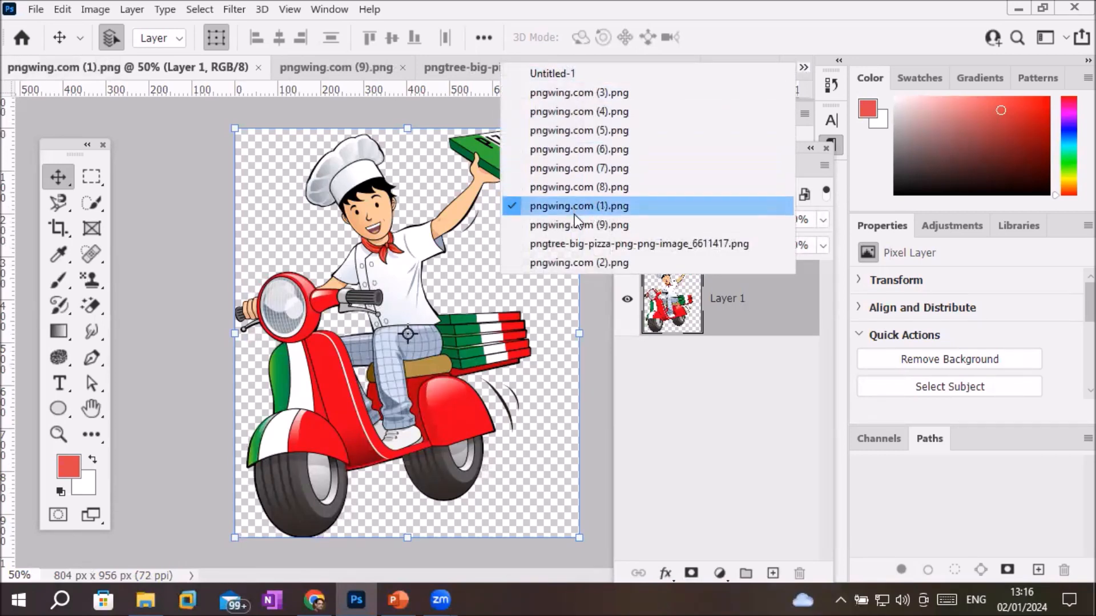
{"action": "left_click", "coordinate": [583, 72]}
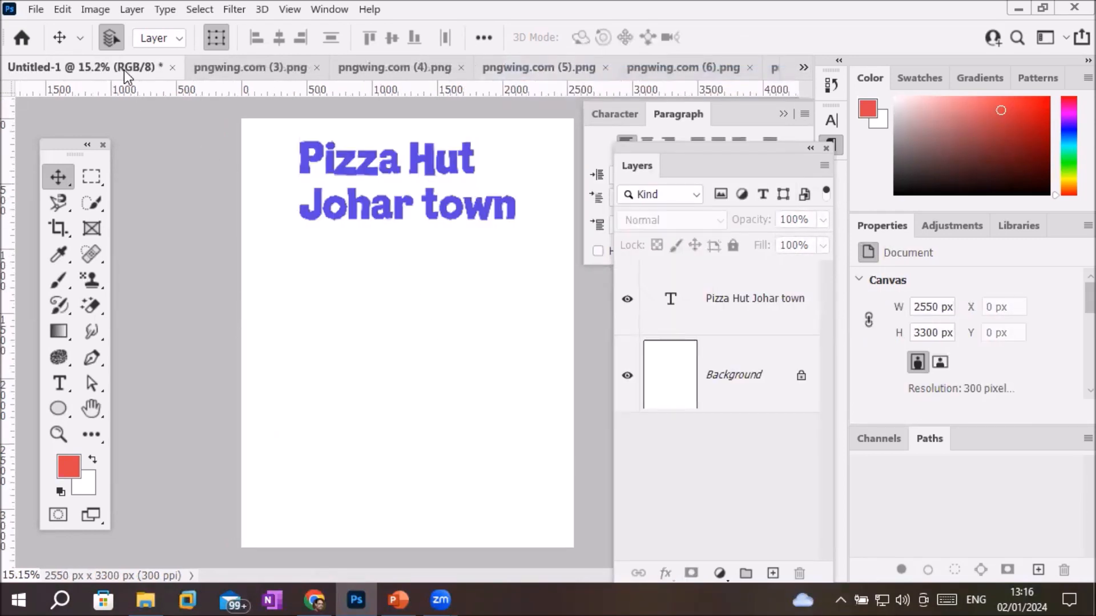
Step: Copy the roast chicken image from pngwing.com (3).png into Untitled-1 and place it below the heading near the page's right edge
{"action": "left_click", "coordinate": [228, 67]}
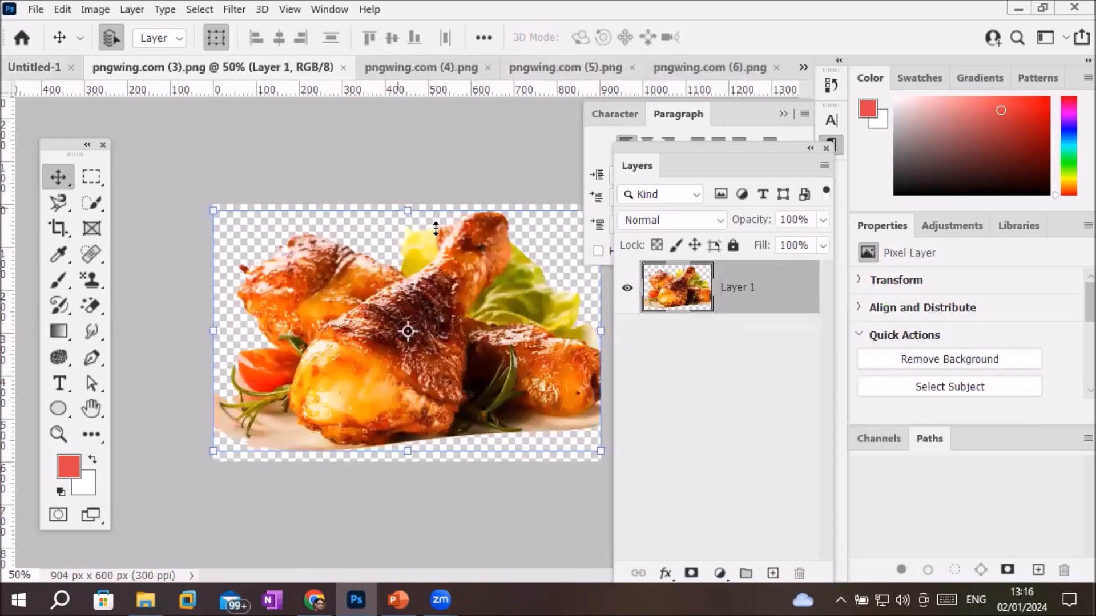
{"action": "left_click_drag", "start_coordinate": [373, 341], "coordinate": [50, 72]}
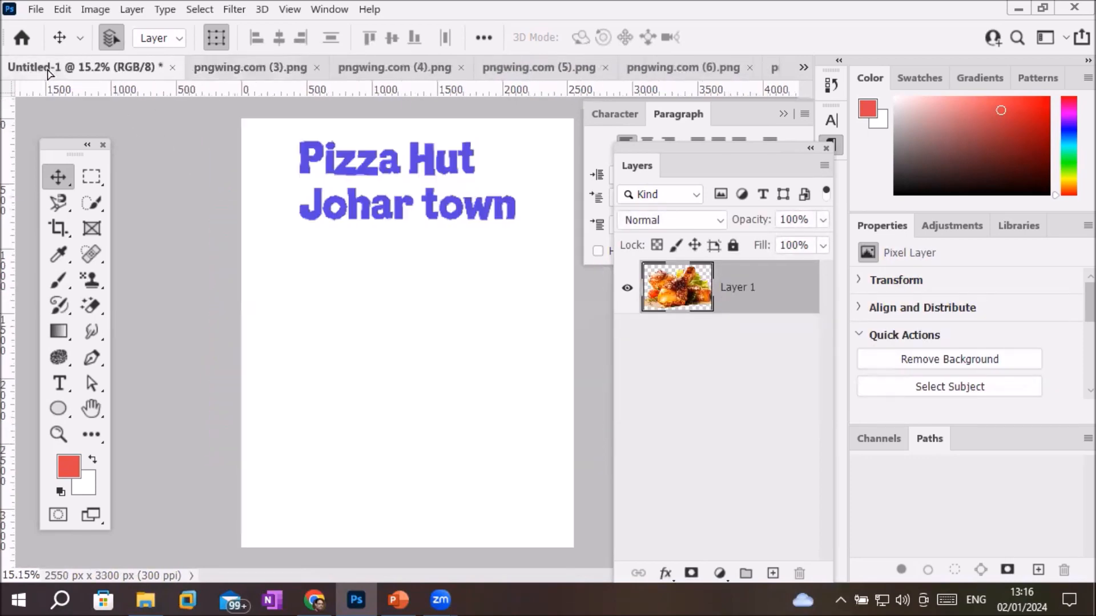
{"action": "left_click_drag", "start_coordinate": [371, 401], "coordinate": [389, 412]}
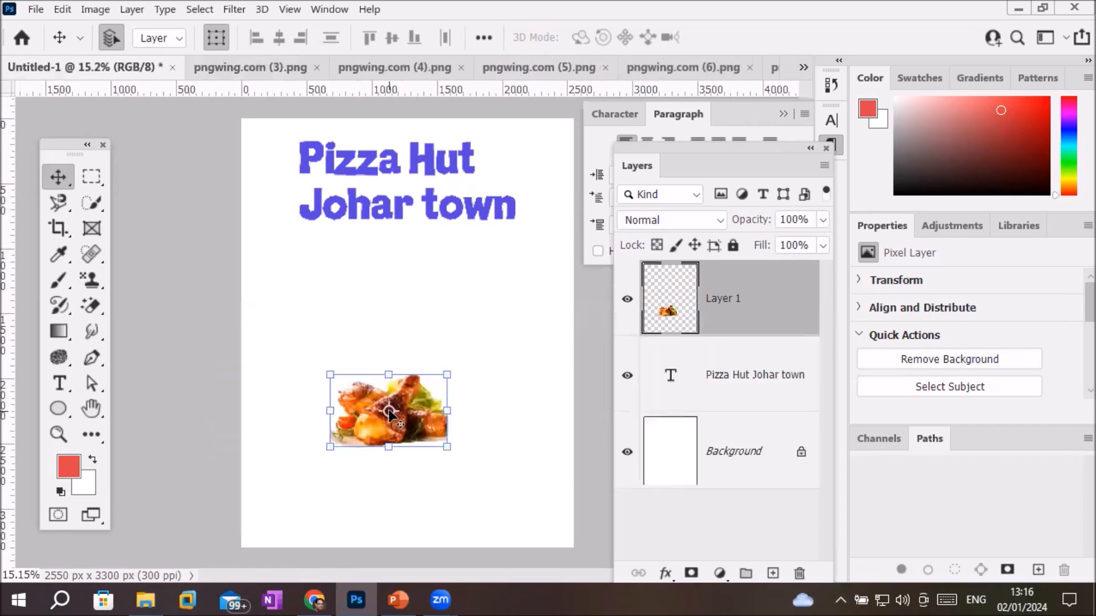
{"action": "left_click_drag", "start_coordinate": [376, 434], "coordinate": [492, 327]}
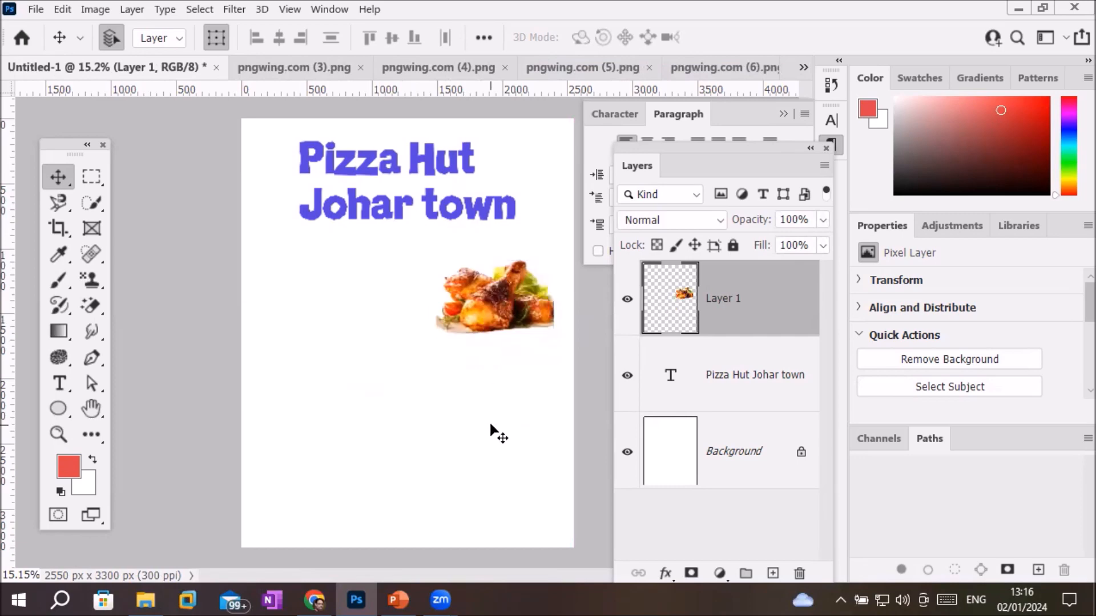
Step: Examine the Background layer and the document's canvas, ruler and guide properties
{"action": "left_click", "coordinate": [494, 433]}
{"action": "scroll", "coordinate": [423, 303], "scroll_direction": "up", "scroll_amount": 3}
{"action": "scroll", "coordinate": [507, 320], "scroll_direction": "down", "scroll_amount": 3}
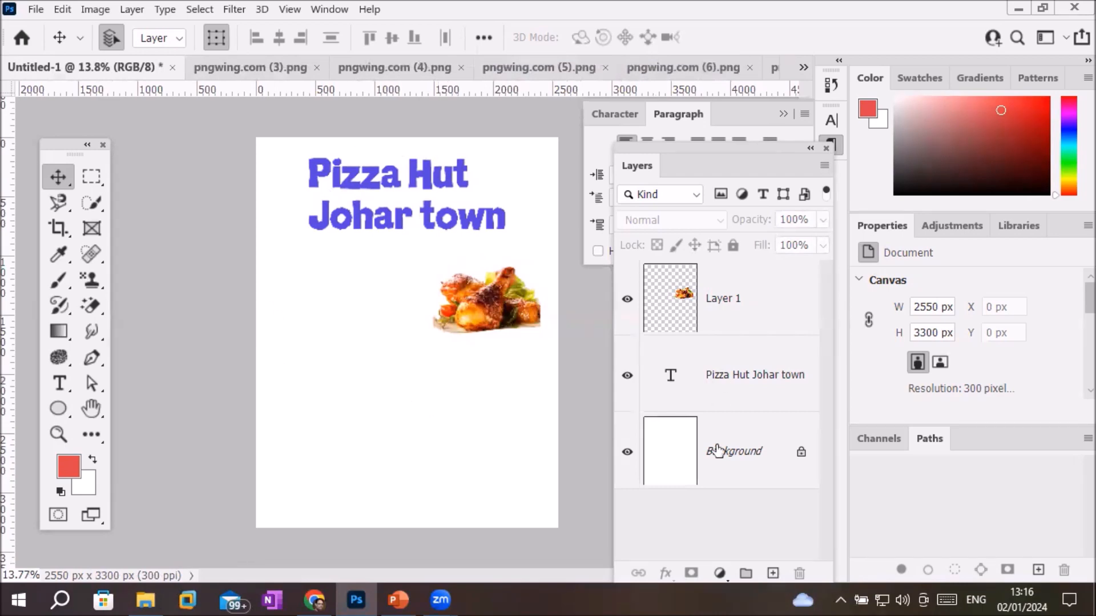
{"action": "left_click", "coordinate": [664, 471]}
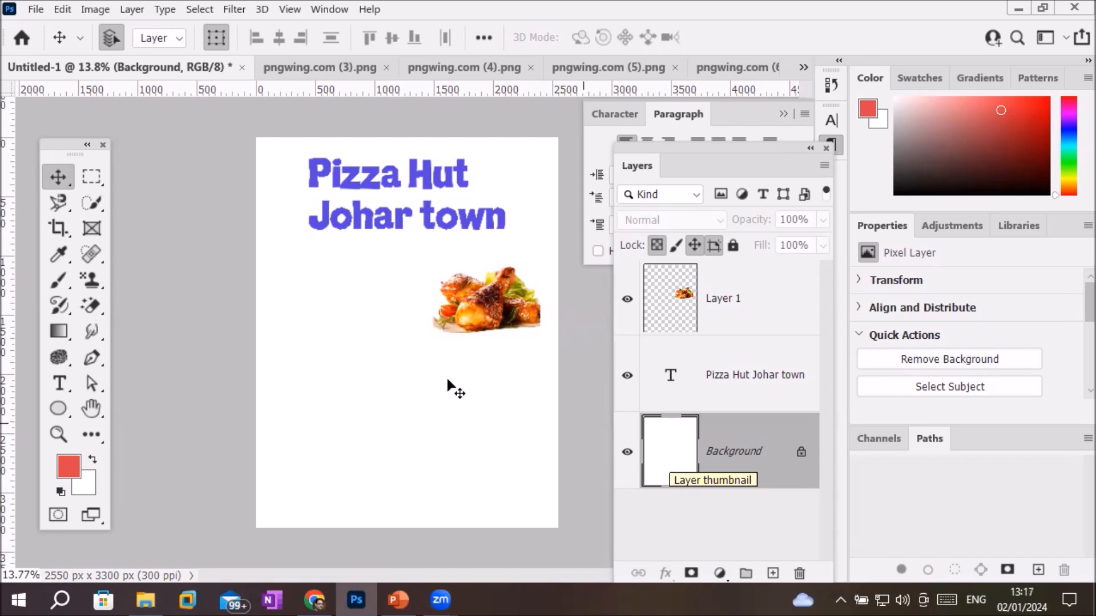
{"action": "left_click", "coordinate": [239, 295]}
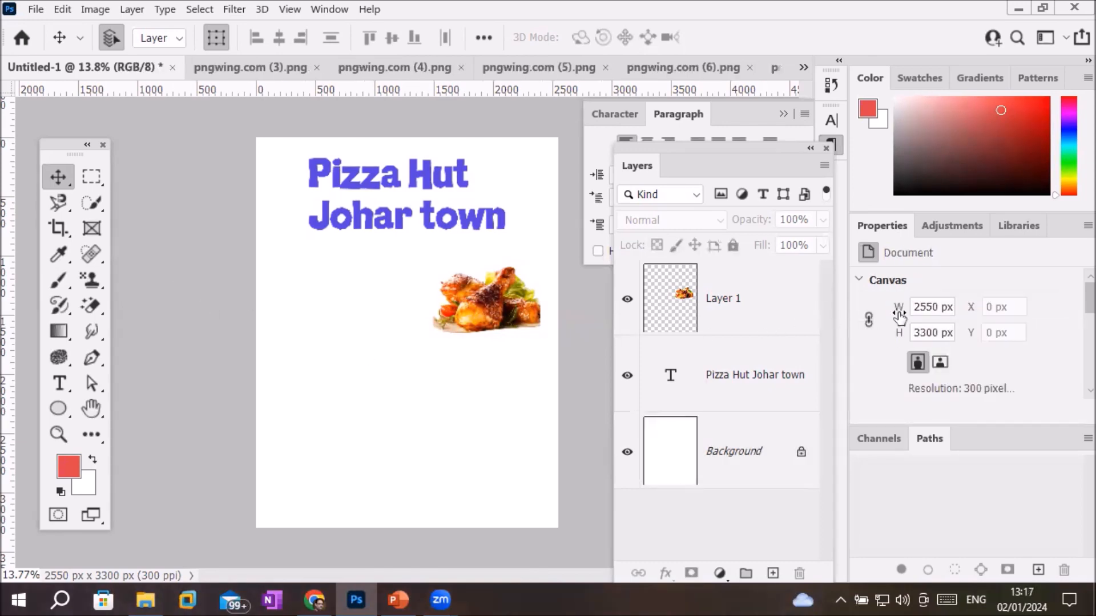
{"action": "scroll", "coordinate": [1074, 336], "scroll_direction": "down", "scroll_amount": 3}
{"action": "scroll", "coordinate": [1075, 336], "scroll_direction": "down", "scroll_amount": 3}
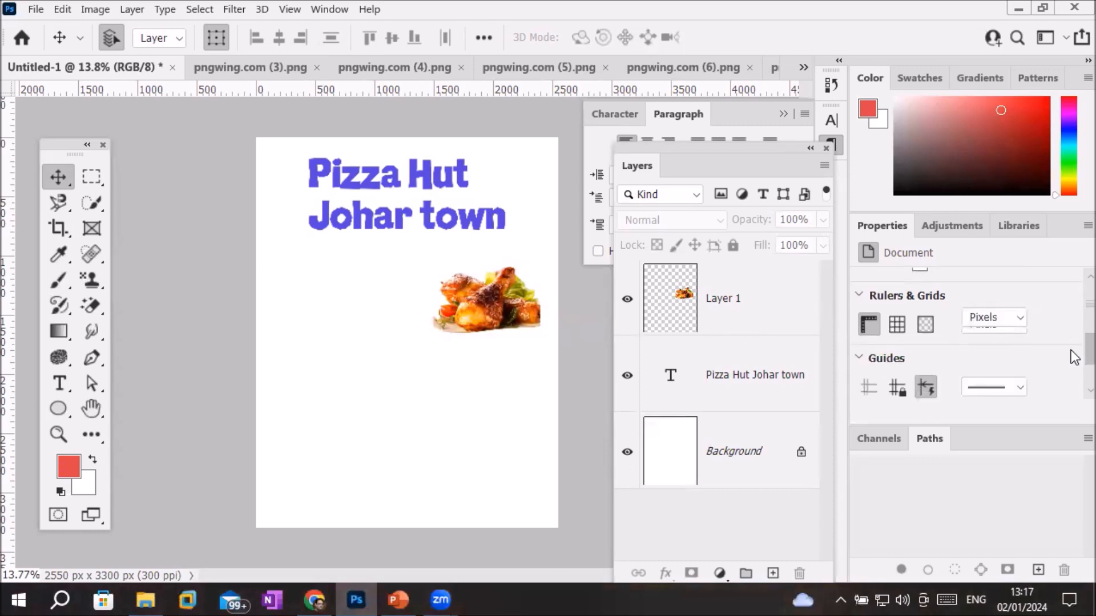
{"action": "scroll", "coordinate": [1075, 382], "scroll_direction": "up", "scroll_amount": 6}
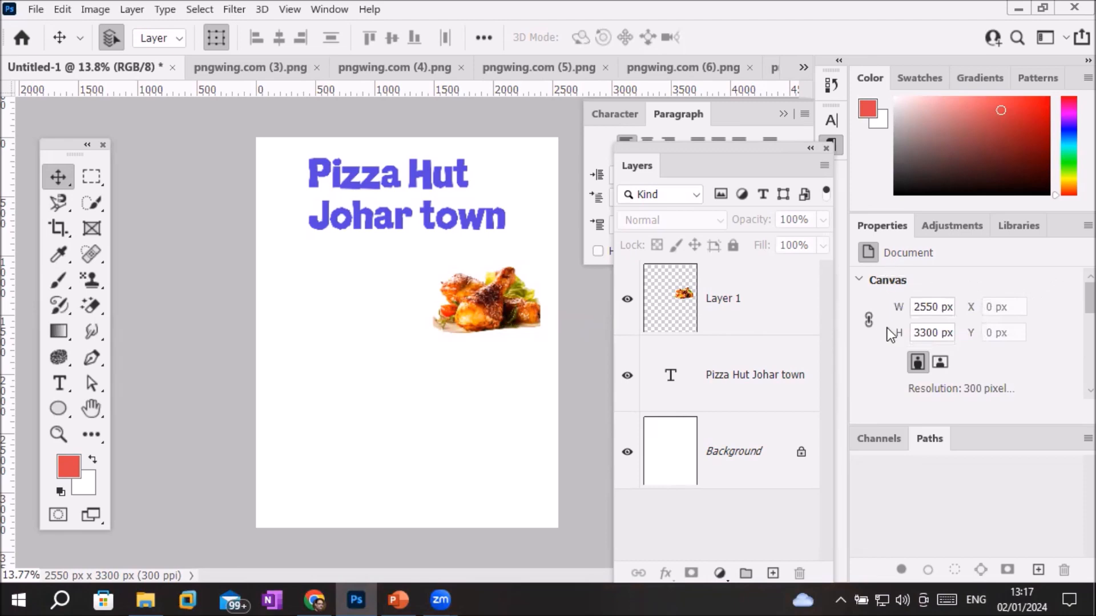
Step: Fill the document's Background layer with the custom colour ef7c7c
{"action": "scroll", "coordinate": [887, 327], "scroll_direction": "down", "scroll_amount": 3}
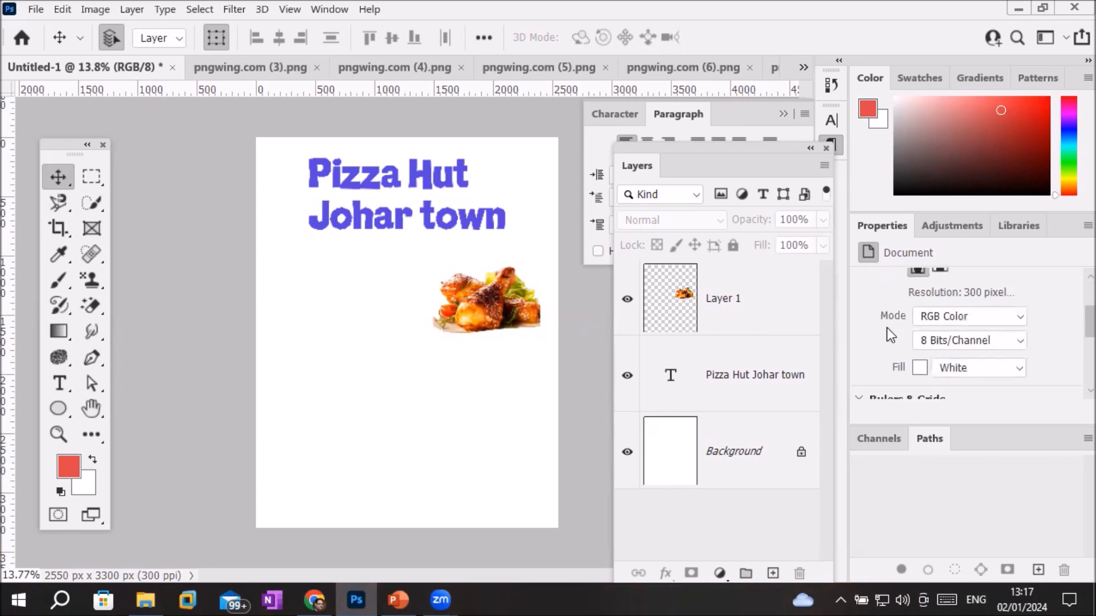
{"action": "left_click", "coordinate": [921, 369]}
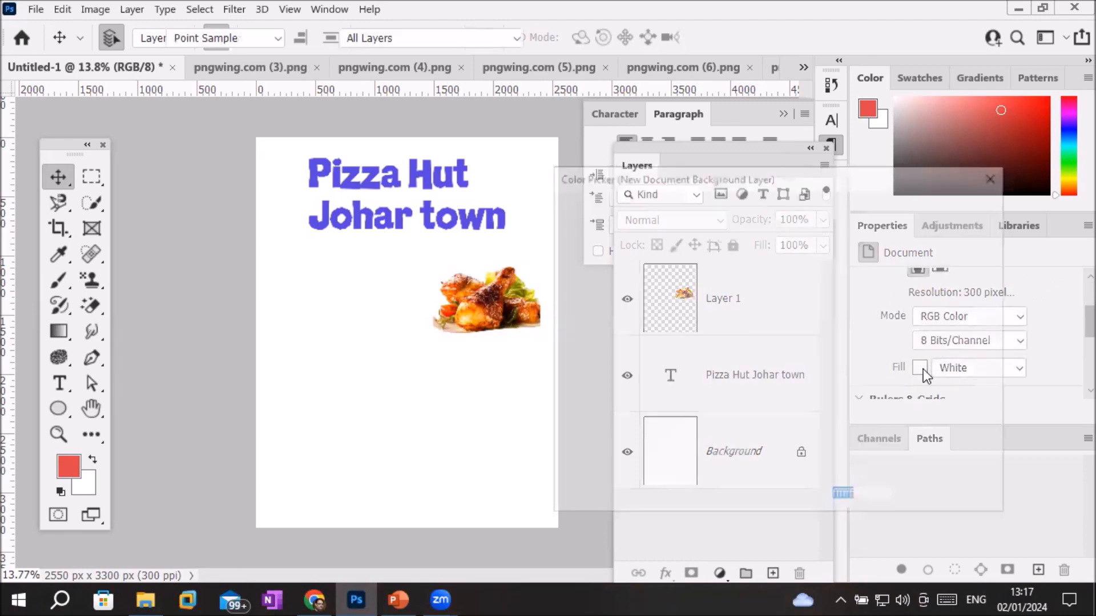
{"action": "type", "text": "ef7c7c"}
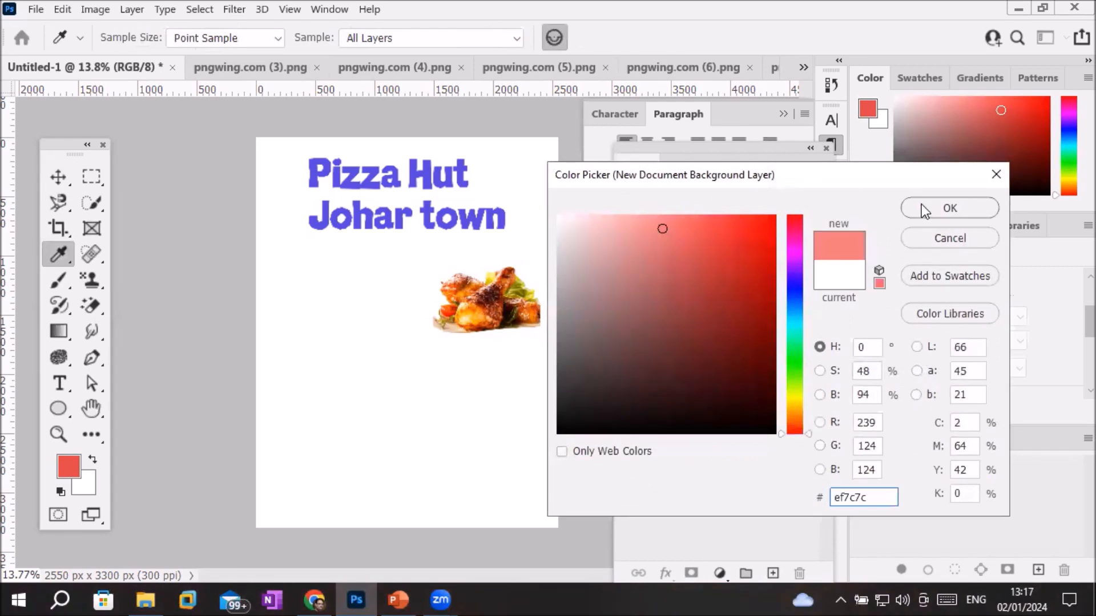
{"action": "left_click", "coordinate": [943, 205]}
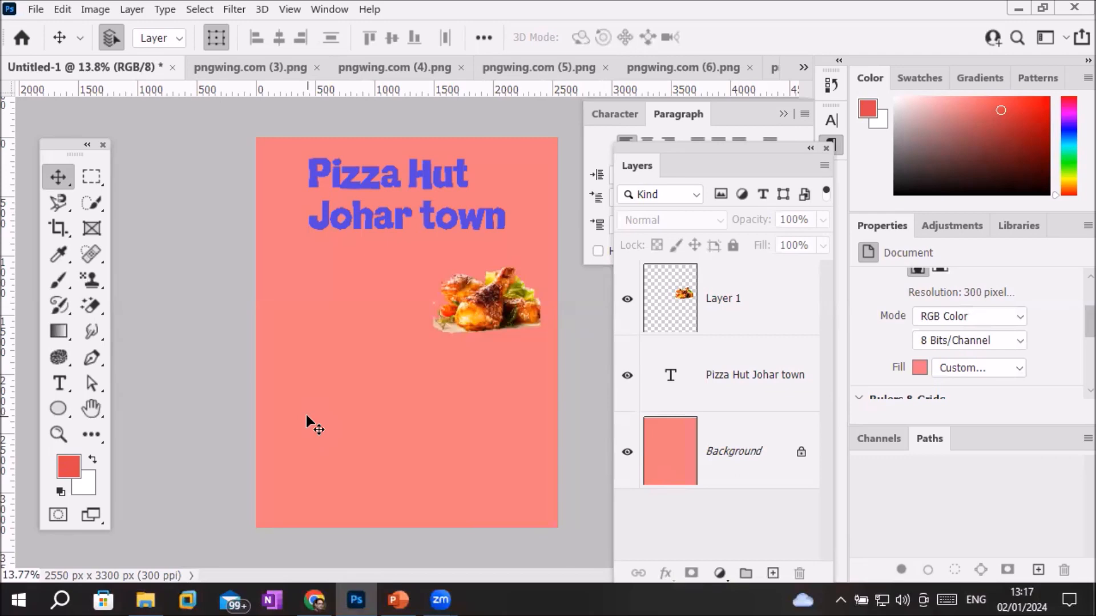
{"action": "left_click", "coordinate": [64, 13]}
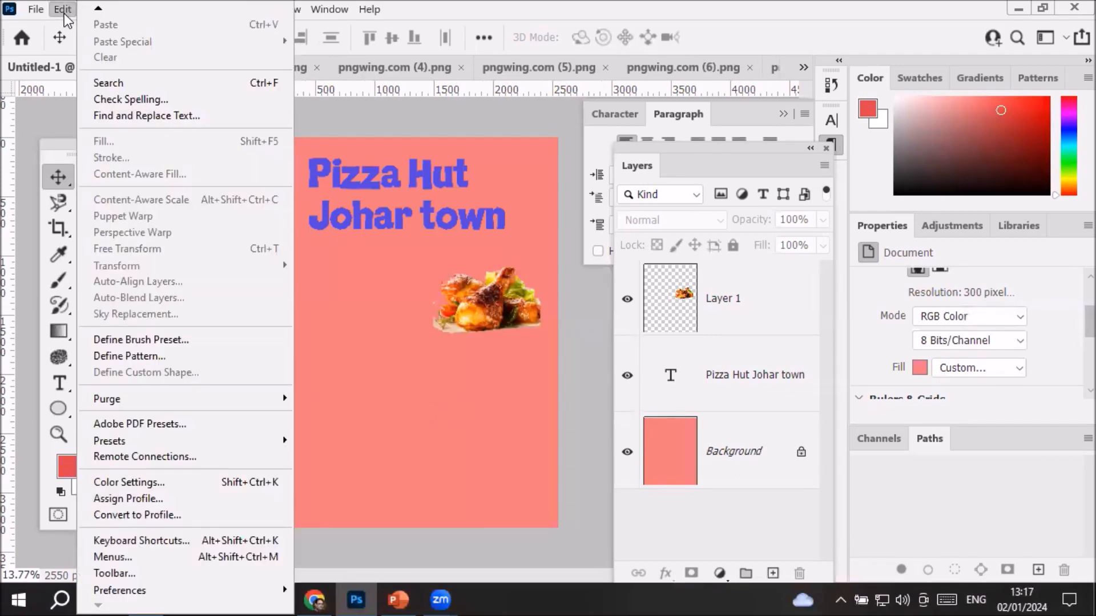
{"action": "left_click", "coordinate": [376, 364]}
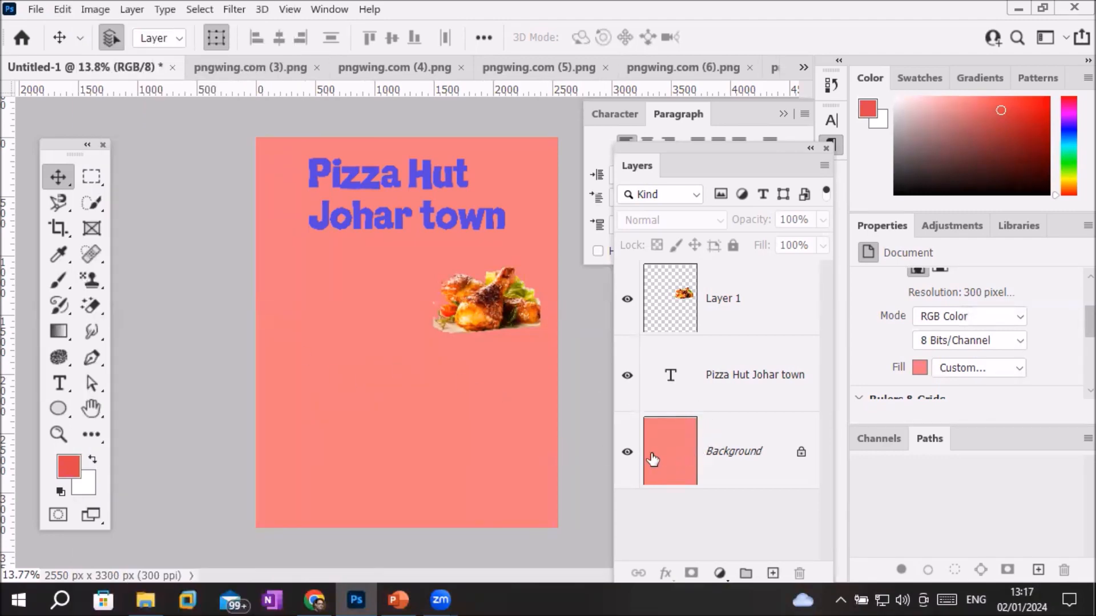
{"action": "scroll", "coordinate": [467, 320], "scroll_direction": "up", "scroll_amount": 3}
{"action": "scroll", "coordinate": [490, 306], "scroll_direction": "down", "scroll_amount": 3}
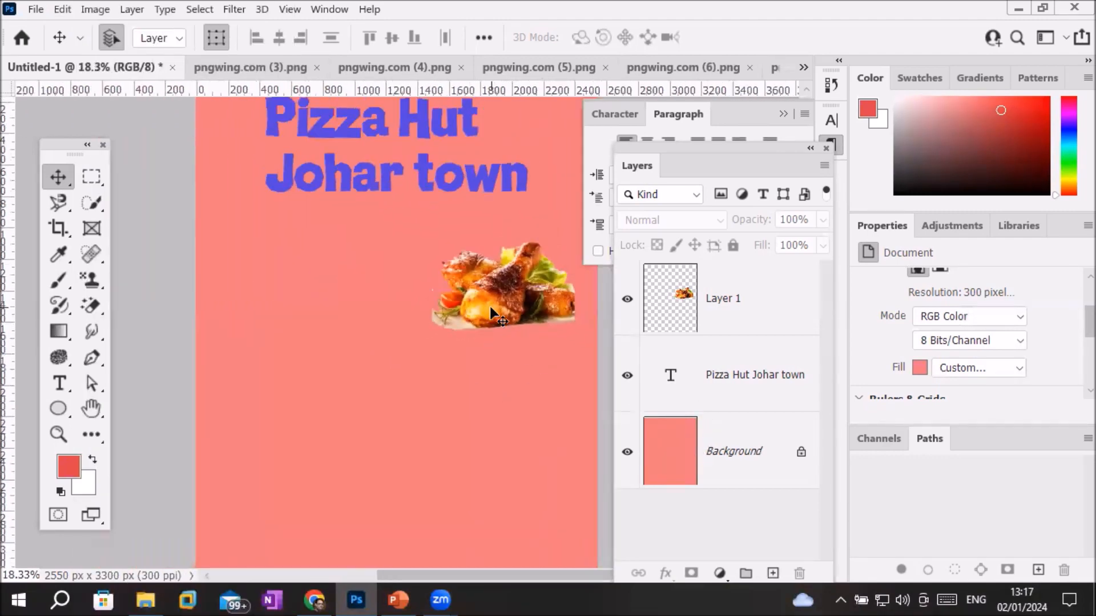
Step: Copy the burger from pngwing.com (4).png into Untitled-1 below the roast chicken, closing the pngwing.com (3).png and pngwing.com (4).png documents once used
{"action": "left_click", "coordinate": [221, 69]}
{"action": "left_click", "coordinate": [343, 68]}
{"action": "left_click", "coordinate": [228, 70]}
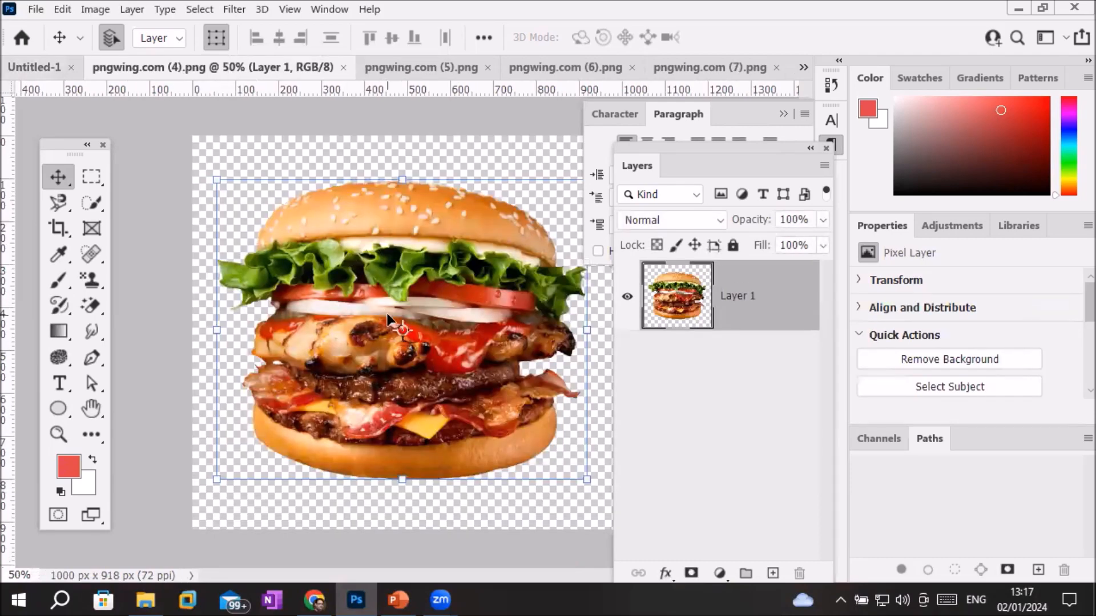
{"action": "left_click_drag", "start_coordinate": [389, 281], "coordinate": [234, 297]}
{"action": "left_click_drag", "start_coordinate": [447, 436], "coordinate": [511, 384]}
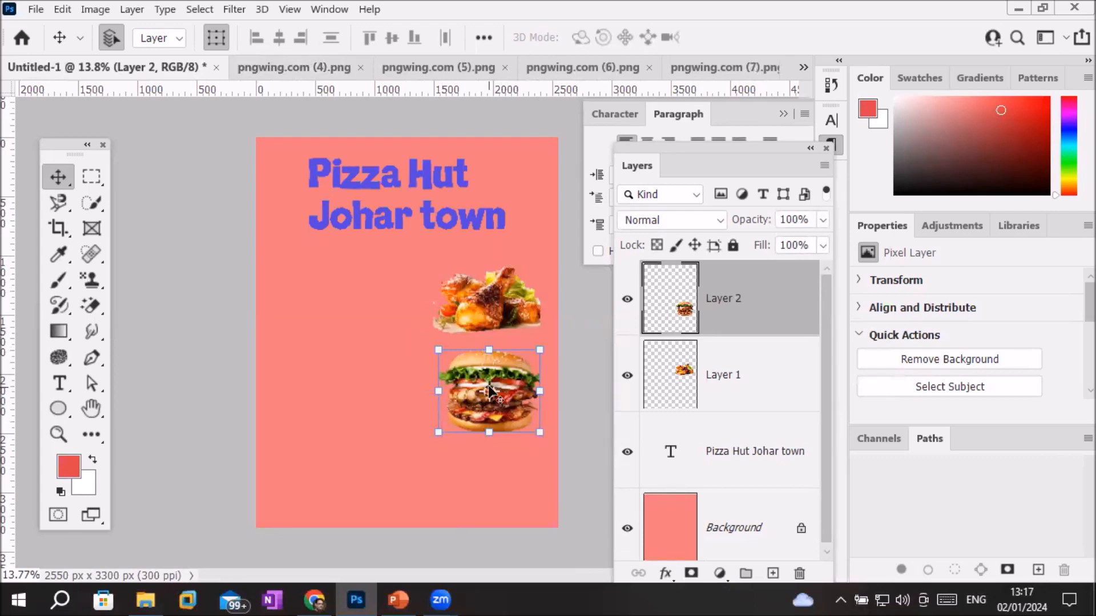
{"action": "left_click", "coordinate": [299, 72]}
{"action": "left_click", "coordinate": [344, 68]}
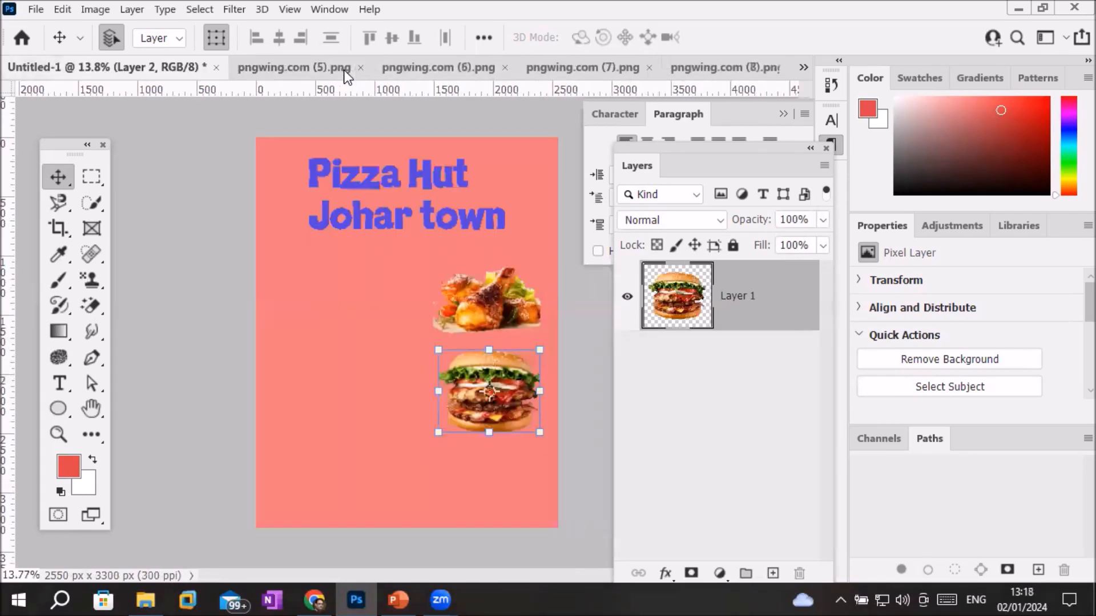
Step: Copy the burger, fries and cola image from pngwing.com (5).png into Untitled-1 and place it left of the roast chicken, scaled to about 39.67%
{"action": "left_click", "coordinate": [320, 66]}
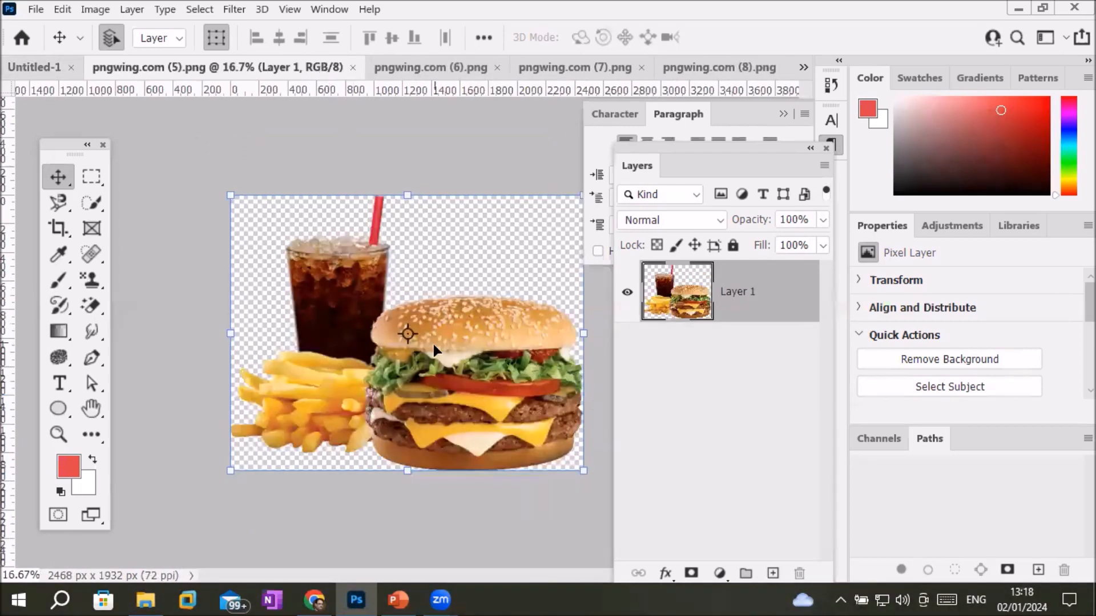
{"action": "left_click_drag", "start_coordinate": [426, 327], "coordinate": [343, 416]}
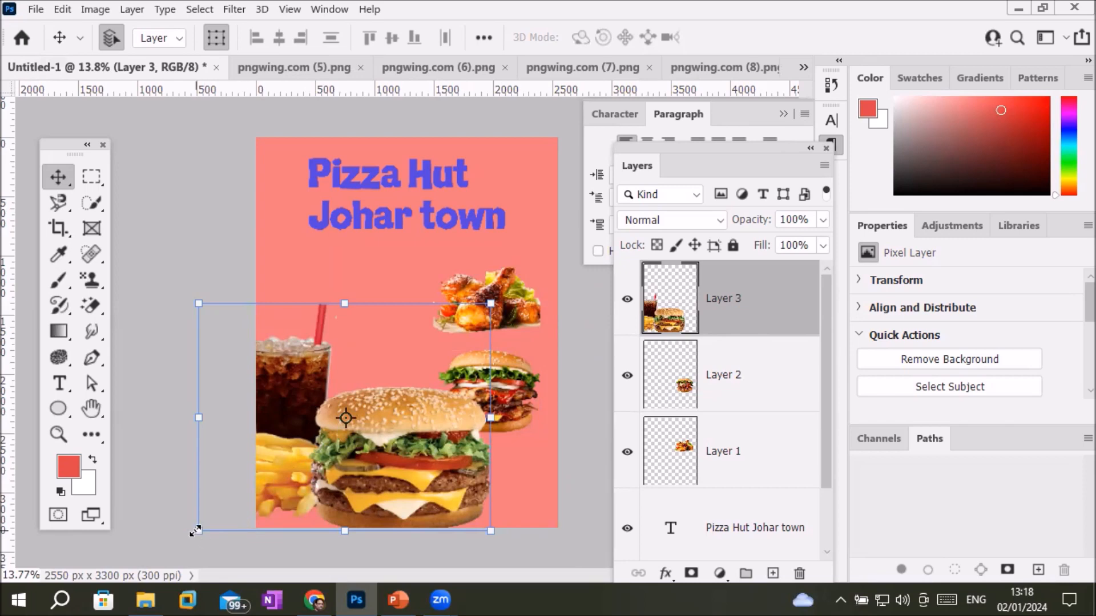
{"action": "left_click_drag", "start_coordinate": [197, 530], "coordinate": [302, 482]}
{"action": "left_click_drag", "start_coordinate": [371, 451], "coordinate": [382, 320]}
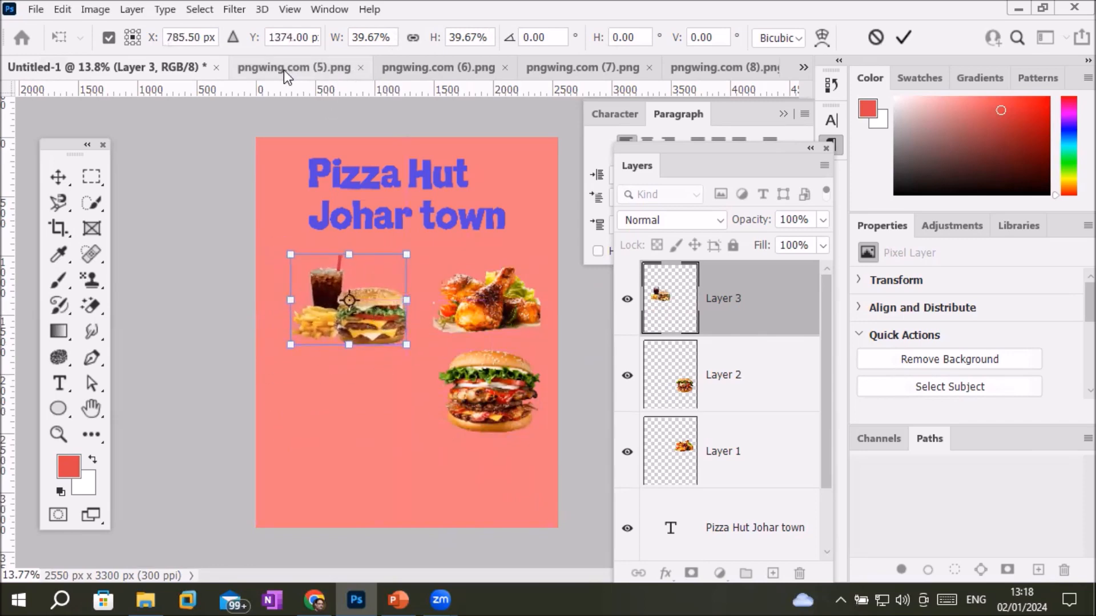
Step: Close pngwing.com (5).png and copy the fried chicken image from pngwing.com (6).png into the Untitled-1 poster
{"action": "left_click", "coordinate": [283, 70]}
{"action": "left_click", "coordinate": [352, 70]}
{"action": "left_click", "coordinate": [296, 67]}
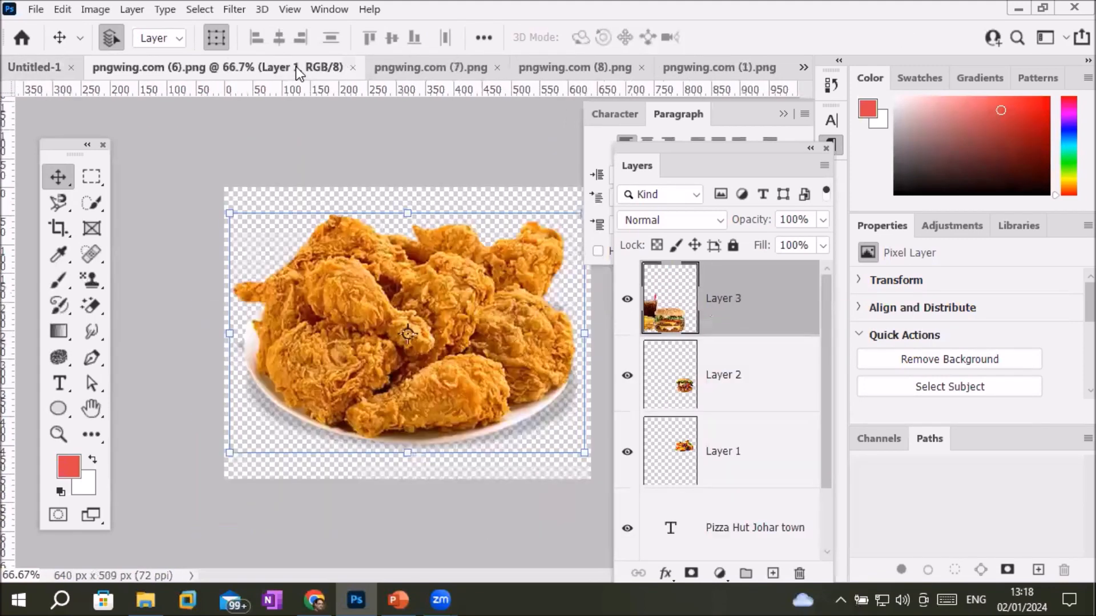
{"action": "left_click_drag", "start_coordinate": [443, 341], "coordinate": [272, 242]}
{"action": "left_click_drag", "start_coordinate": [364, 272], "coordinate": [364, 272]}
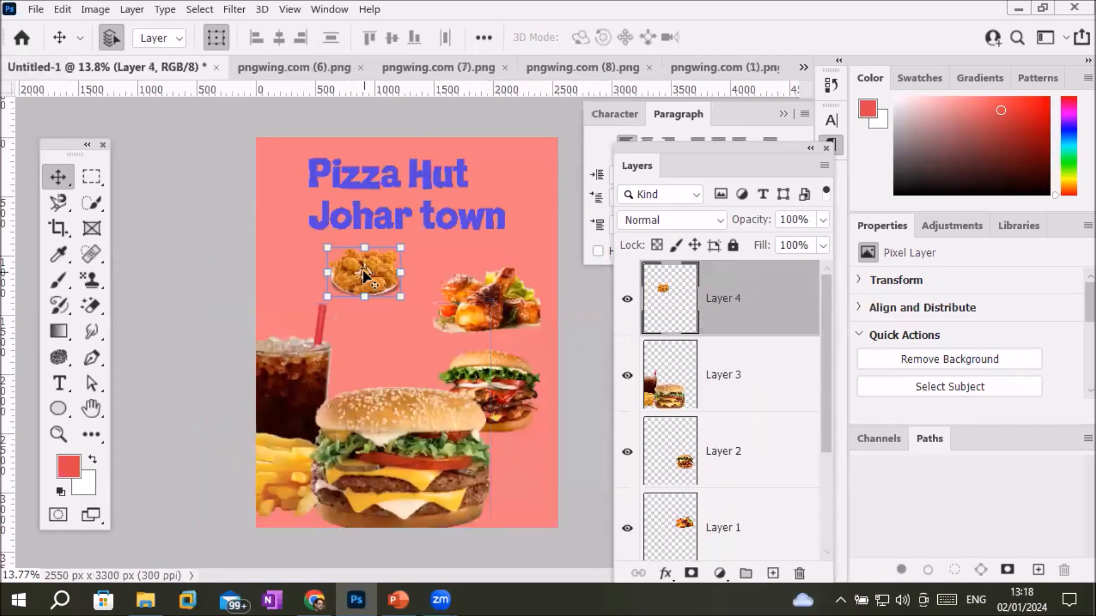
Step: Scale the burger, fries and cola image to about 48% and place it in the poster's lower-left area
{"action": "left_click", "coordinate": [427, 484]}
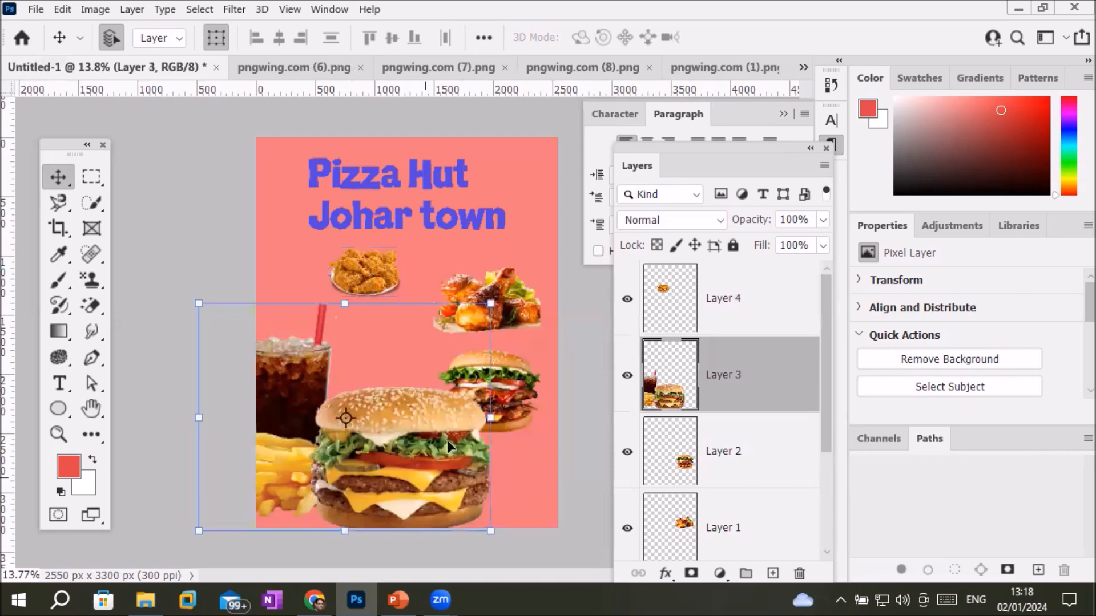
{"action": "left_click_drag", "start_coordinate": [489, 306], "coordinate": [340, 420]}
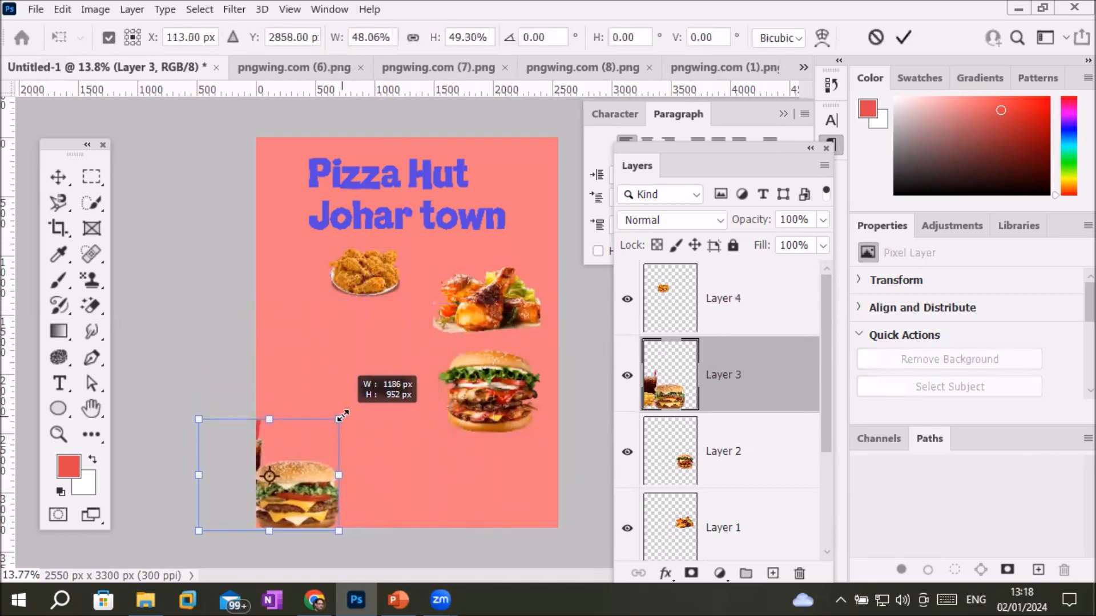
{"action": "left_click_drag", "start_coordinate": [321, 482], "coordinate": [392, 456]}
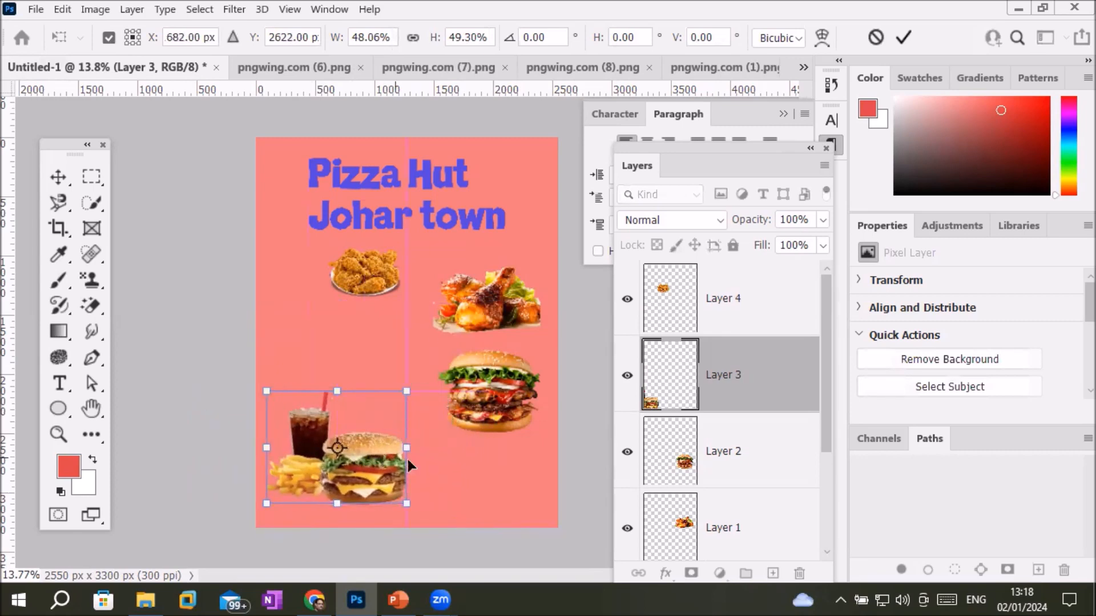
{"action": "left_click", "coordinate": [902, 39]}
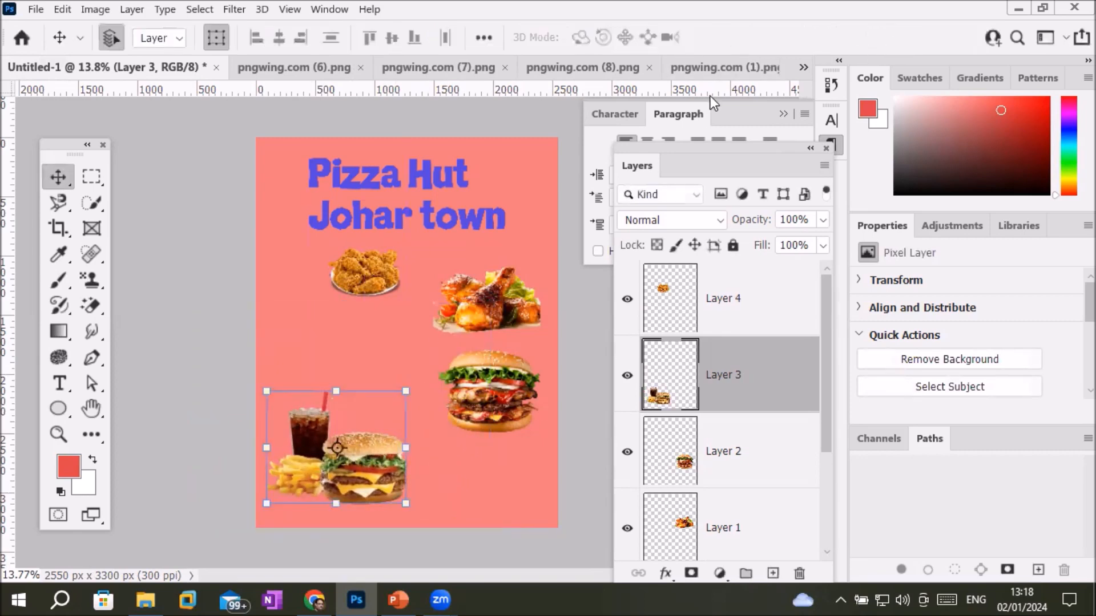
Step: Move the fried chicken below the stacked burger and enlarge it to about 143% wide and 160% high
{"action": "left_click", "coordinate": [384, 273]}
{"action": "left_click_drag", "start_coordinate": [382, 269], "coordinate": [505, 485]}
{"action": "left_click_drag", "start_coordinate": [454, 460], "coordinate": [425, 429]}
{"action": "left_click_drag", "start_coordinate": [489, 469], "coordinate": [508, 479]}
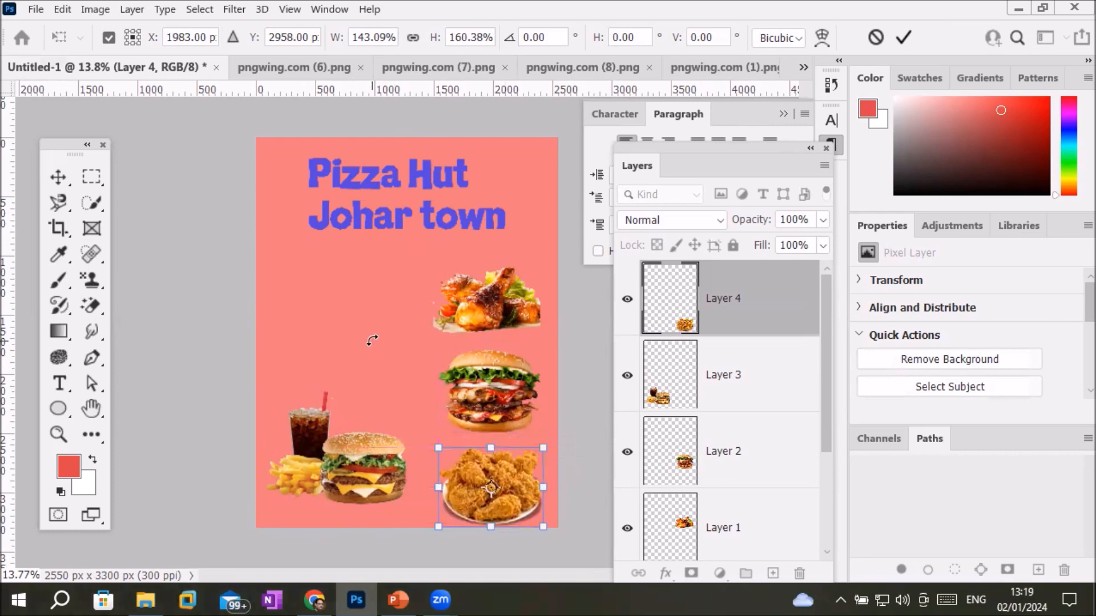
{"action": "left_click", "coordinate": [902, 38]}
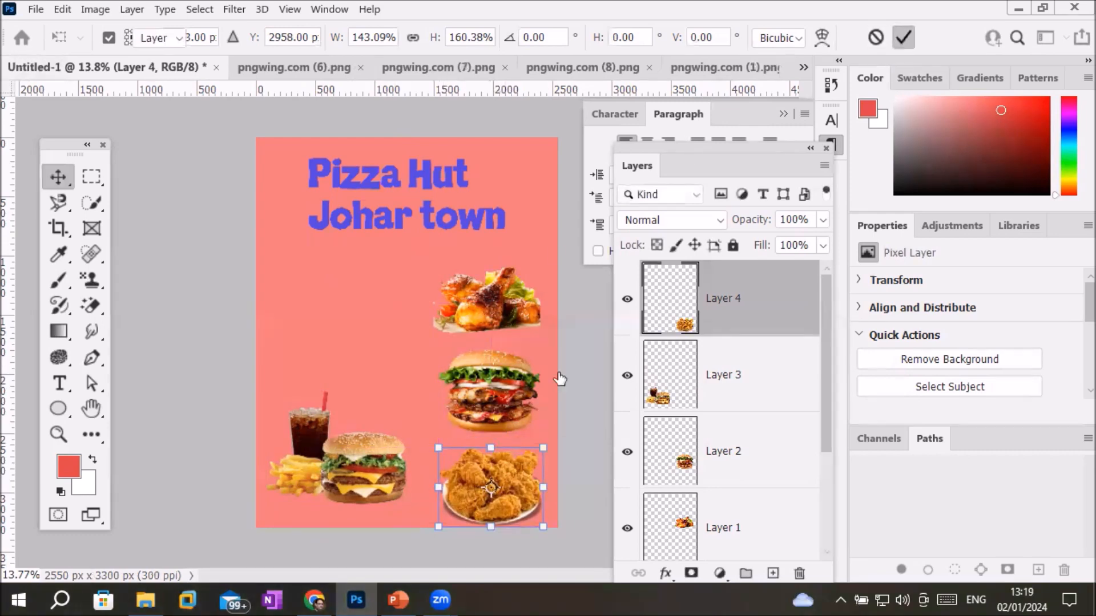
Step: Close pngwing.com (6).png and copy the wrap image from pngwing.com (7).png into the poster
{"action": "left_click", "coordinate": [307, 69]}
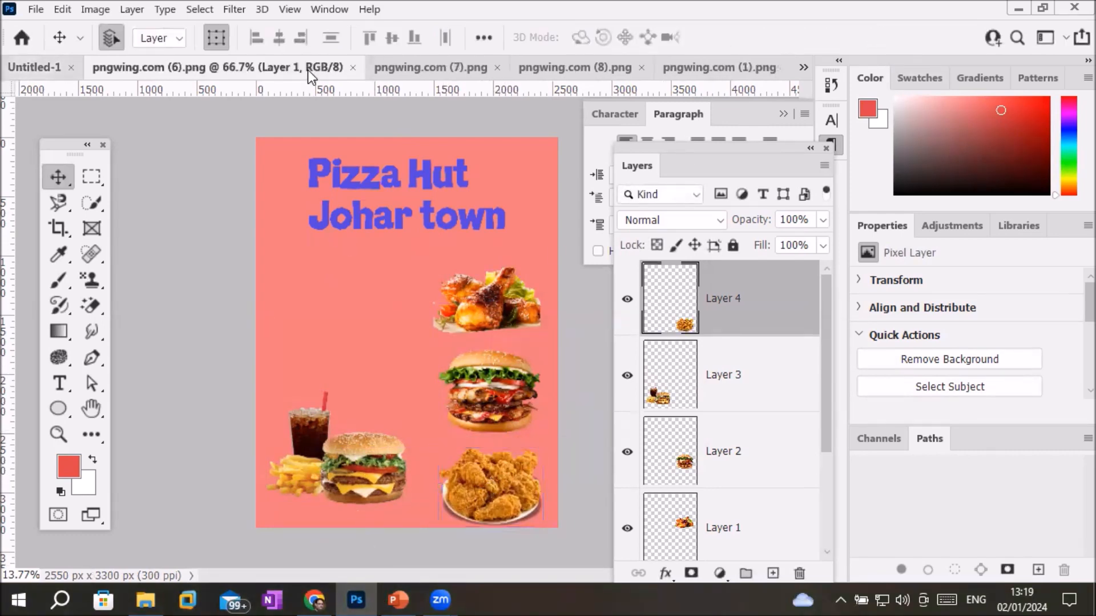
{"action": "left_click", "coordinate": [353, 68]}
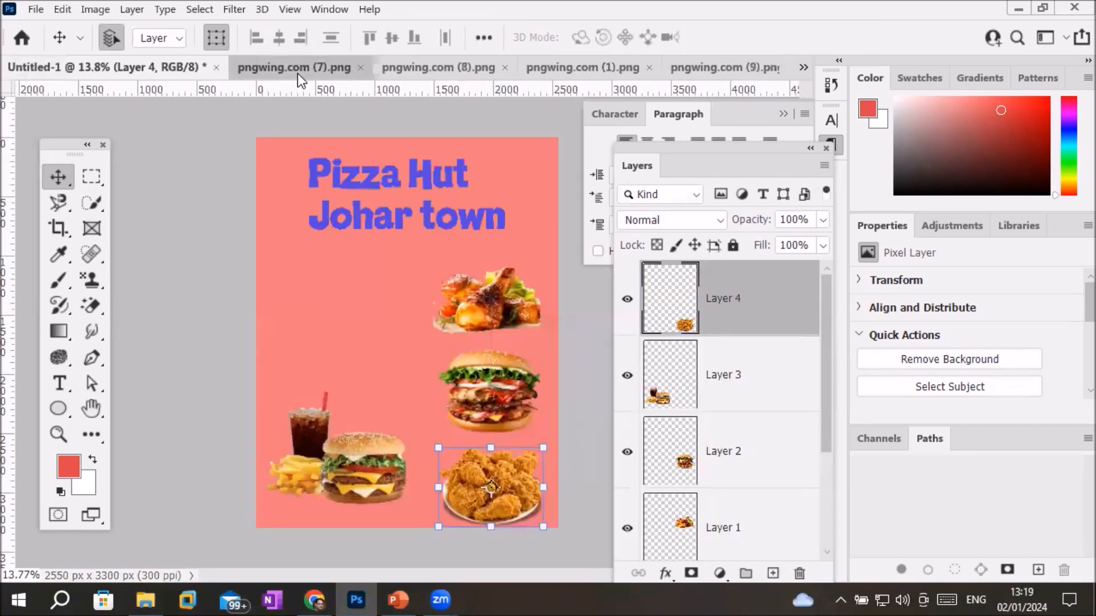
{"action": "left_click", "coordinate": [296, 72]}
{"action": "left_click_drag", "start_coordinate": [470, 290], "coordinate": [252, 266]}
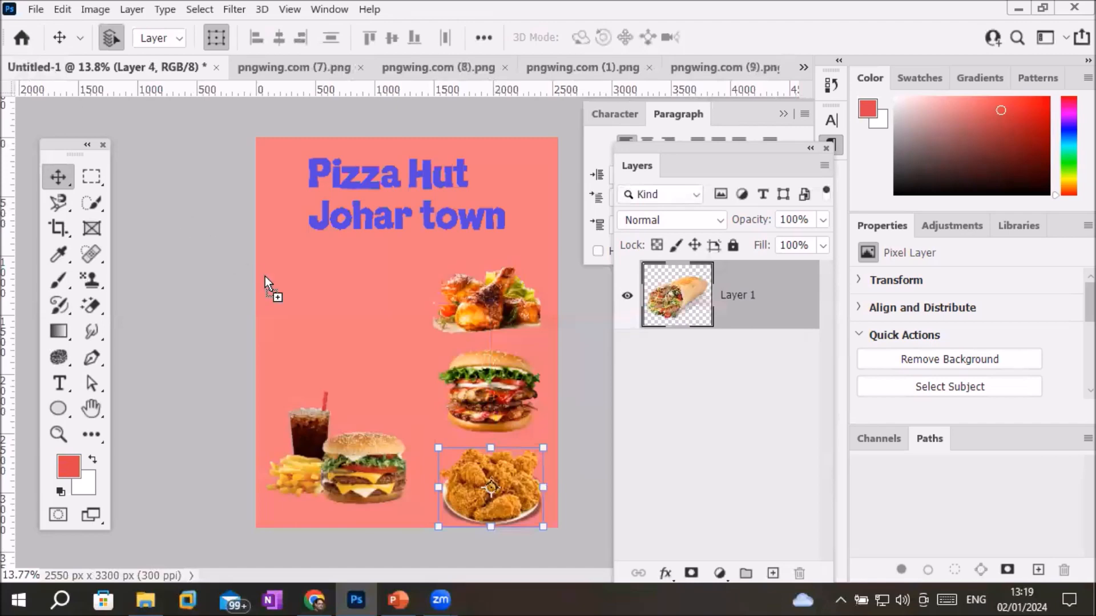
{"action": "left_click_drag", "start_coordinate": [366, 323], "coordinate": [366, 324]}
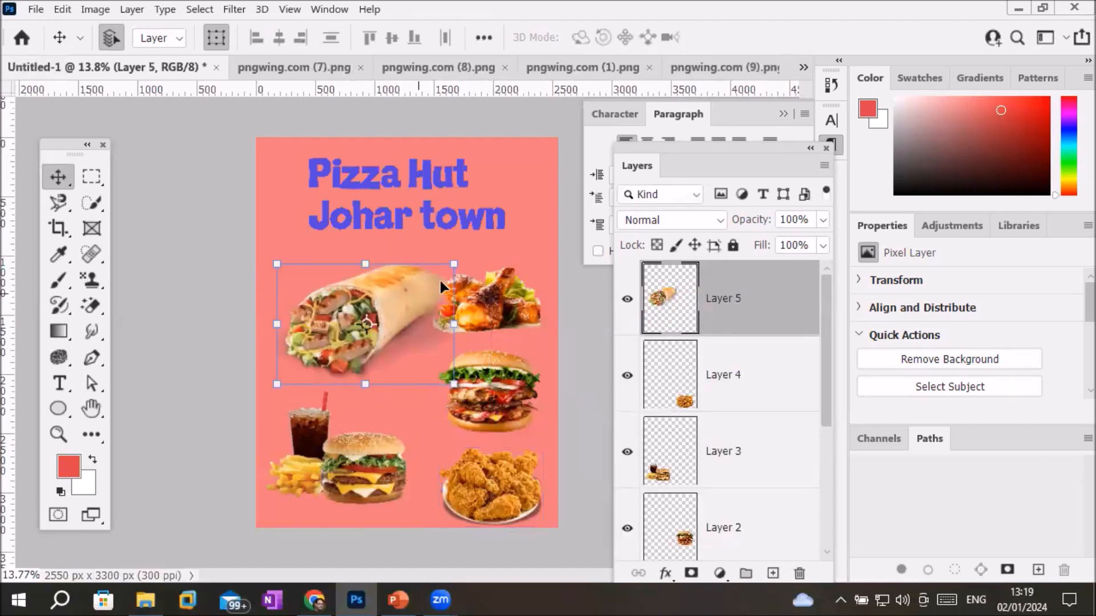
Step: Scale the wrap to about 56% beneath the title's left side, and lower the burger, fries and cola image to the poster's bottom edge
{"action": "left_click_drag", "start_coordinate": [453, 267], "coordinate": [381, 330]}
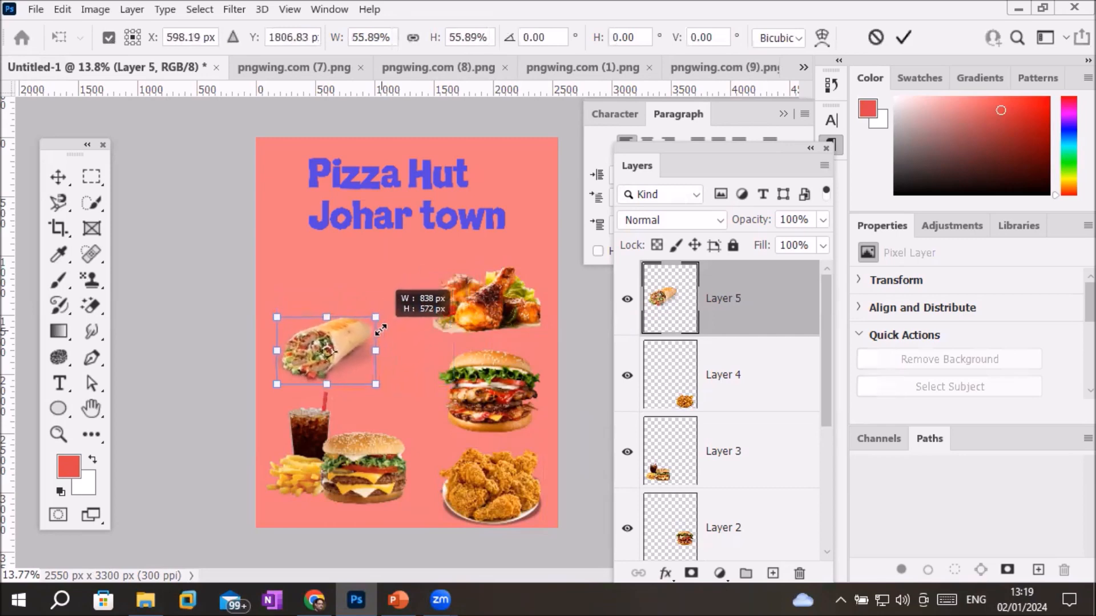
{"action": "left_click_drag", "start_coordinate": [337, 334], "coordinate": [350, 296]}
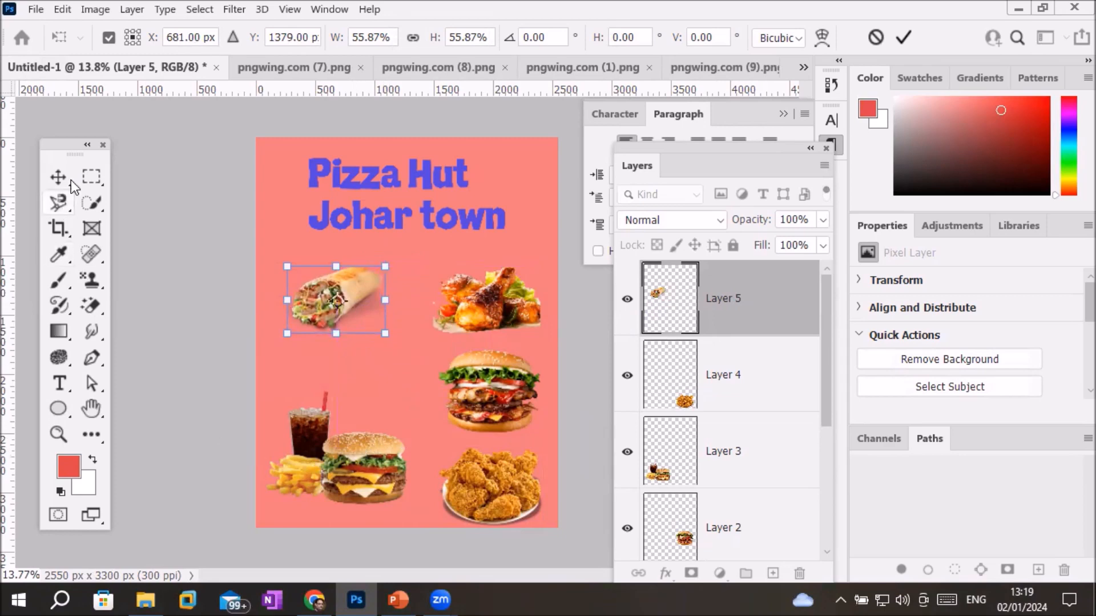
{"action": "left_click", "coordinate": [70, 177]}
{"action": "left_click_drag", "start_coordinate": [349, 455], "coordinate": [347, 474]}
{"action": "left_click", "coordinate": [303, 352]}
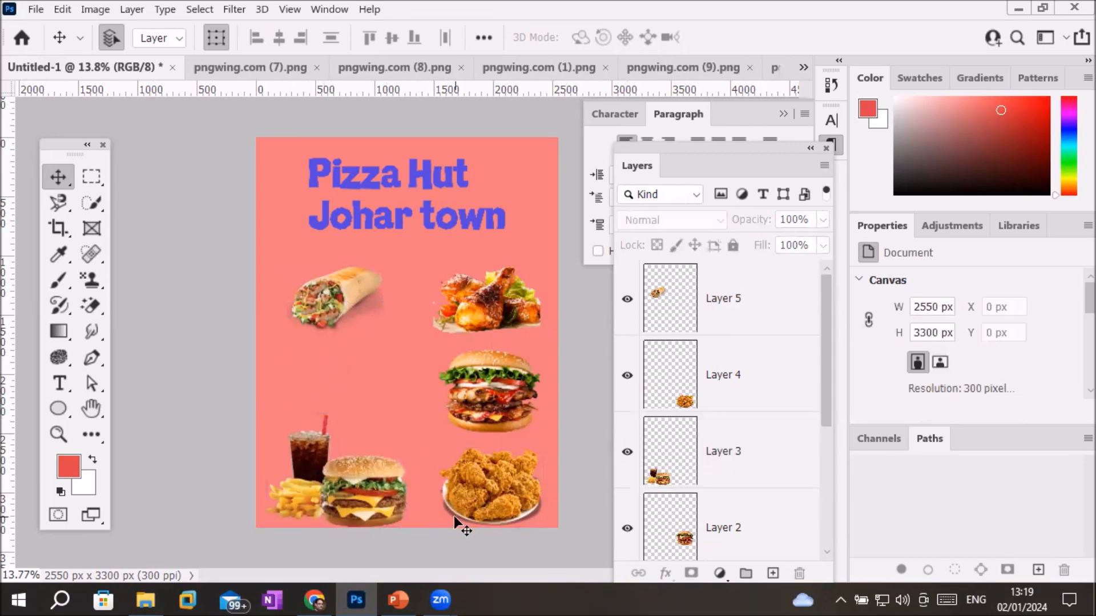
Step: Close pngwing.com (7).png and copy the mixed fast-food image from pngwing.com (8).png into the poster
{"action": "left_click", "coordinate": [262, 67]}
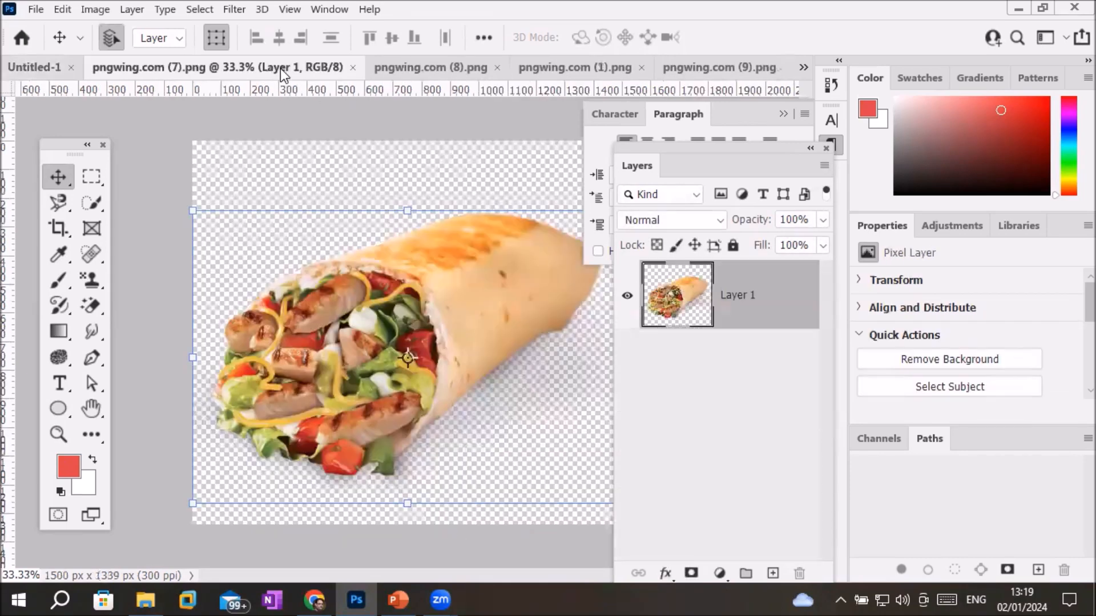
{"action": "left_click", "coordinate": [352, 68]}
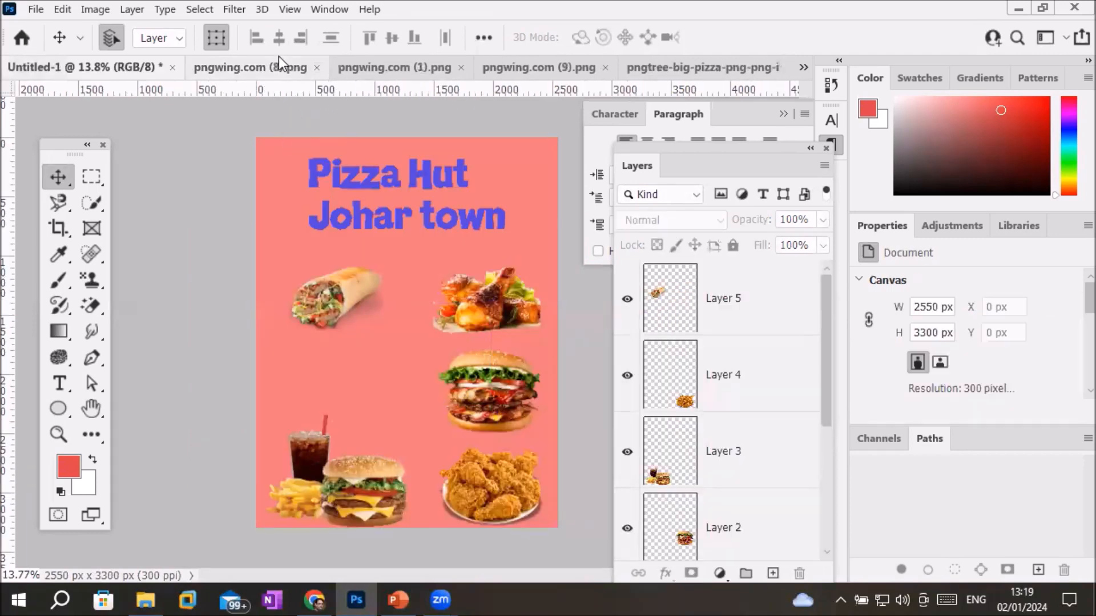
{"action": "left_click", "coordinate": [278, 61]}
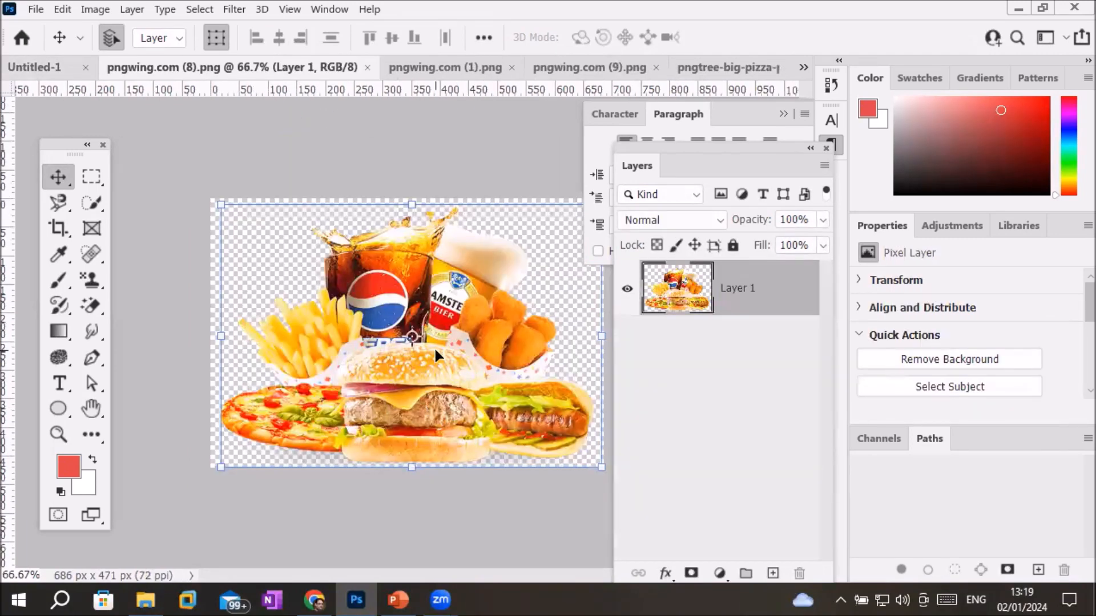
{"action": "left_click_drag", "start_coordinate": [425, 347], "coordinate": [50, 74]}
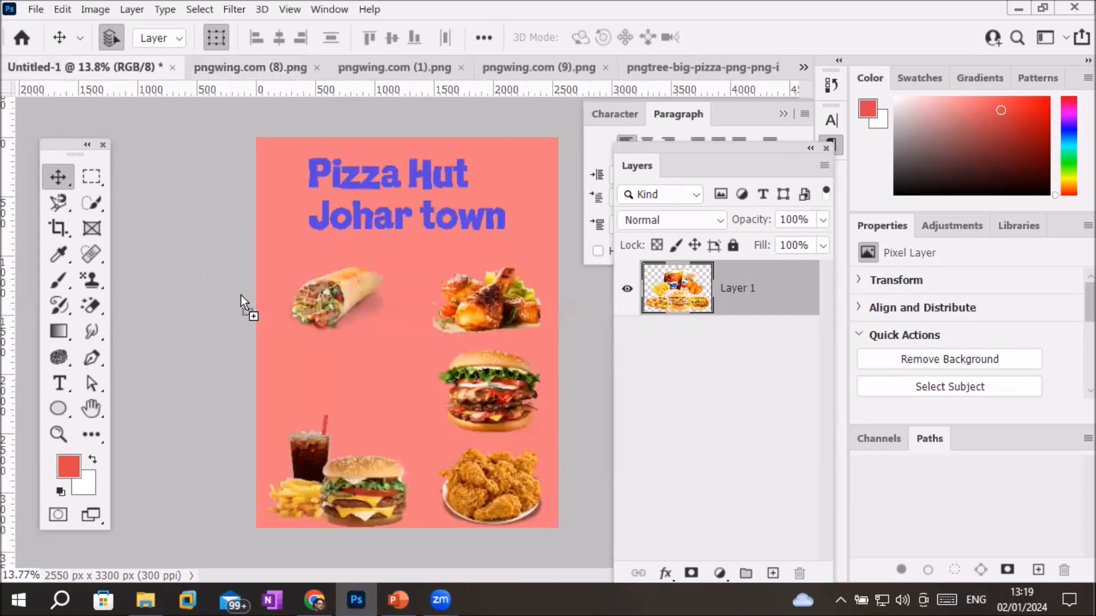
Step: Scale the mixed fast-food image to about 146% and place it between the wrap and the burger, fries and cola image
{"action": "left_click_drag", "start_coordinate": [361, 369], "coordinate": [396, 420]}
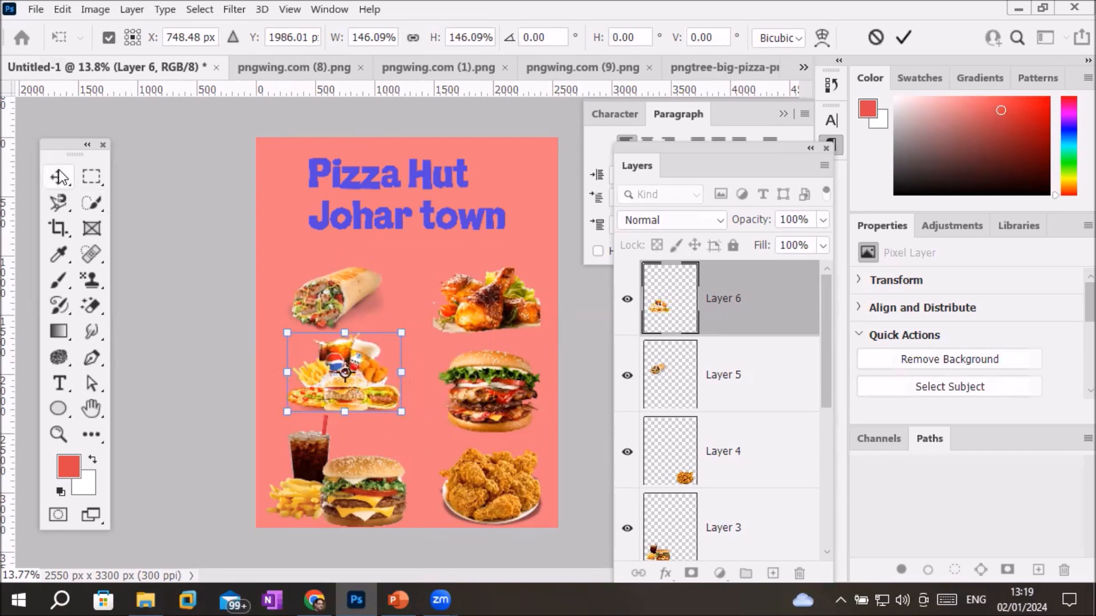
{"action": "left_click", "coordinate": [59, 176]}
{"action": "left_click", "coordinate": [416, 246]}
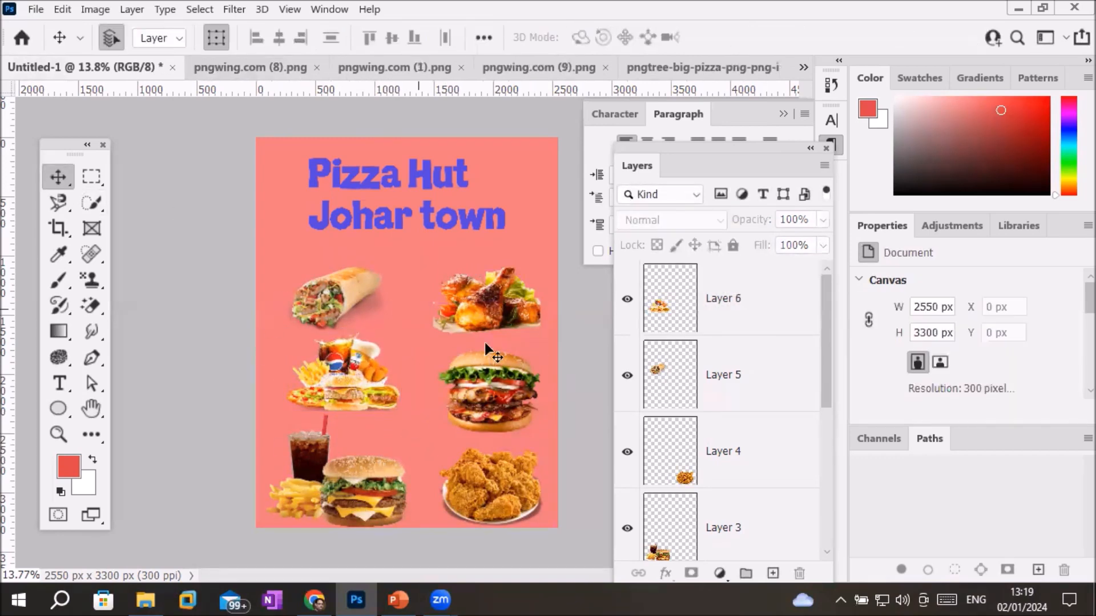
Step: Close pngwing.com (8).png and copy the scooter chef from pngwing.com (1).png to the poster between the wrap and roast chicken
{"action": "left_click", "coordinate": [245, 66]}
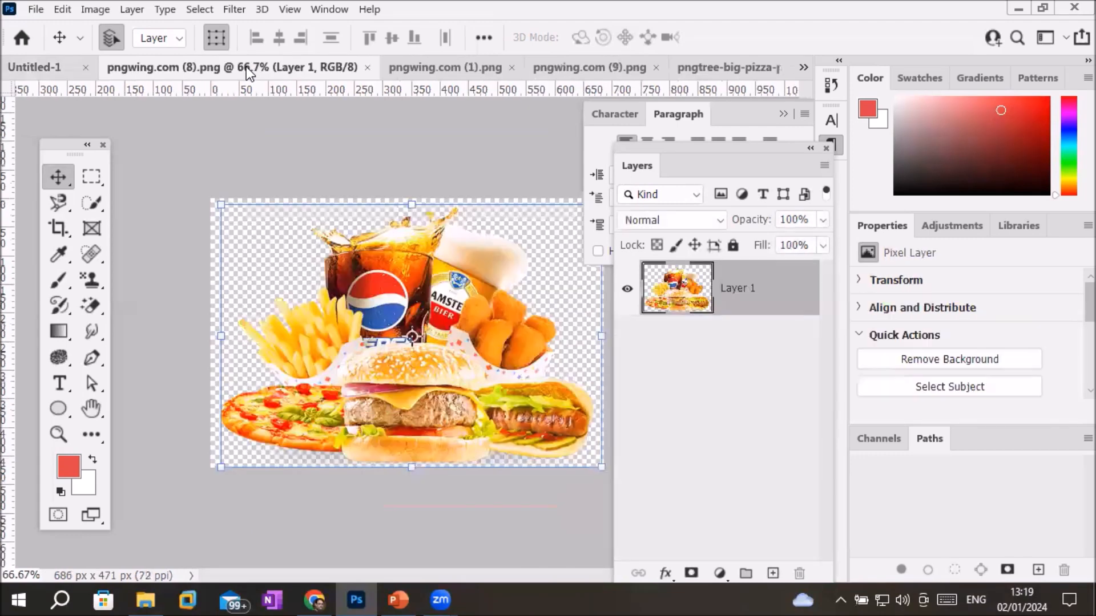
{"action": "left_click", "coordinate": [367, 67]}
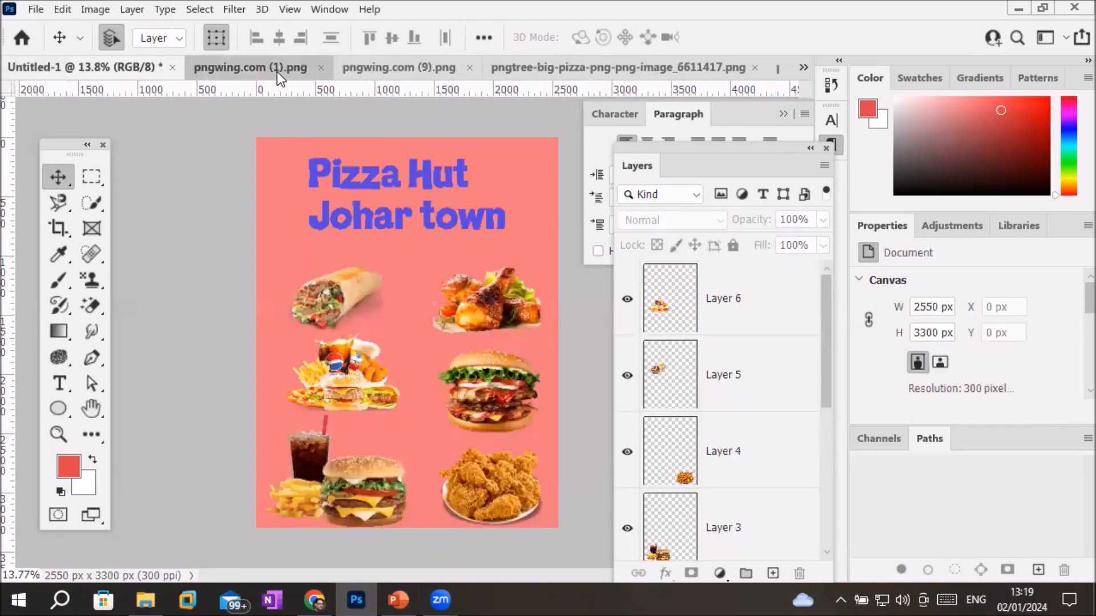
{"action": "left_click", "coordinate": [276, 71]}
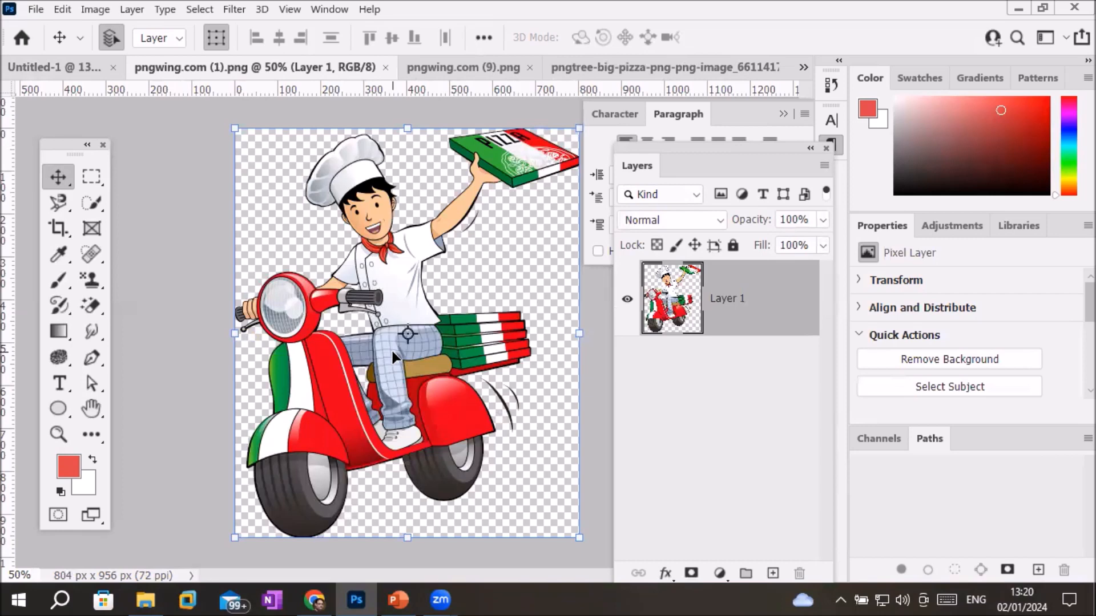
{"action": "left_click_drag", "start_coordinate": [392, 351], "coordinate": [139, 114]}
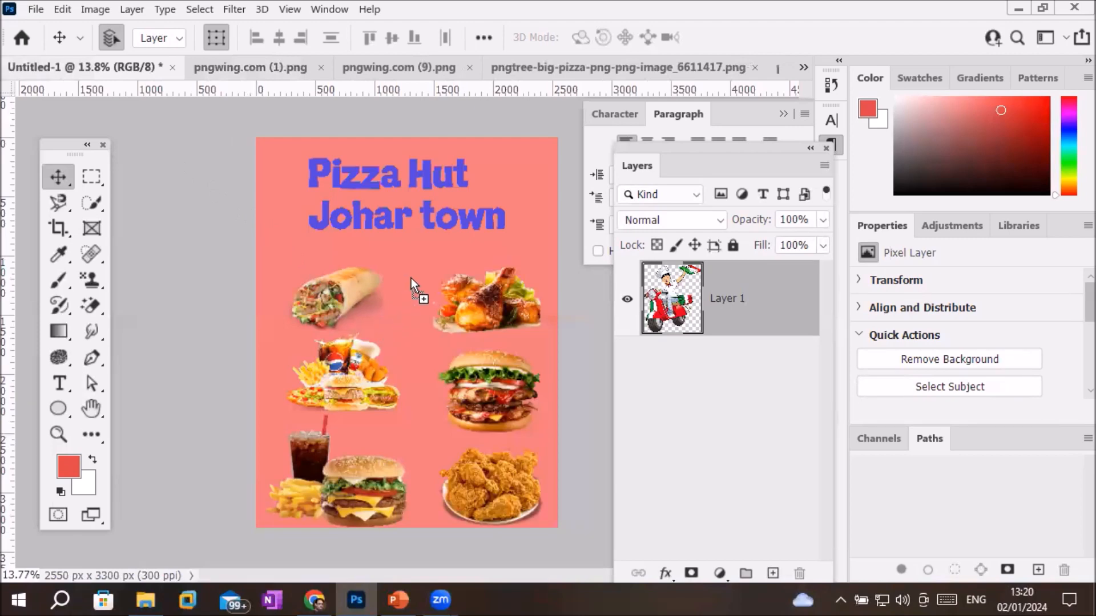
{"action": "left_click_drag", "start_coordinate": [411, 278], "coordinate": [410, 279]}
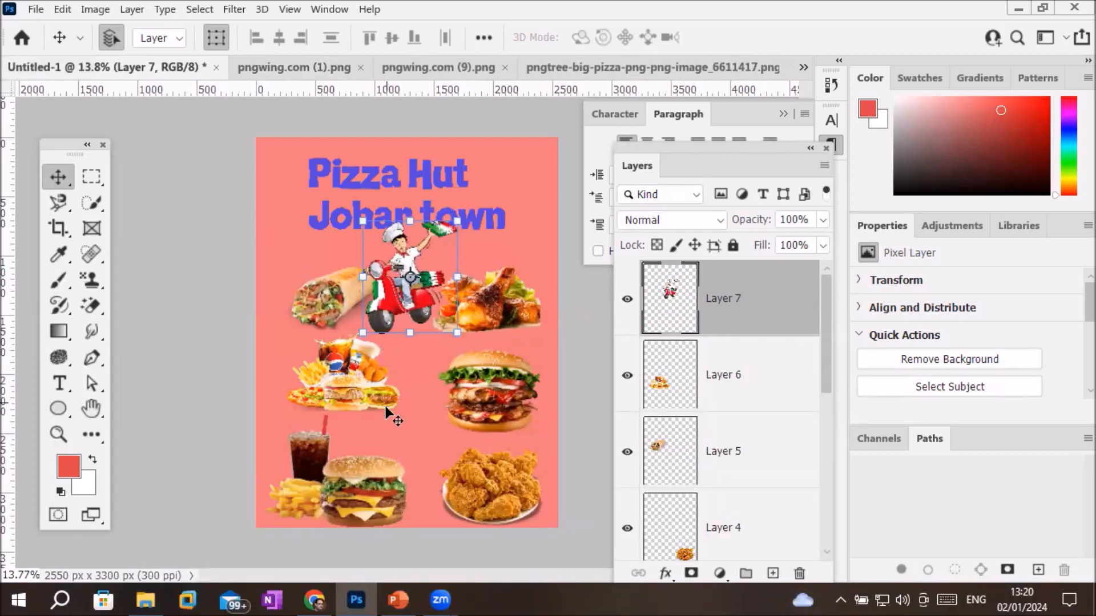
Step: Shift the stacked burger toward the poster's right edge and move the mixed fast-food image next to it
{"action": "left_click_drag", "start_coordinate": [492, 394], "coordinate": [509, 379]}
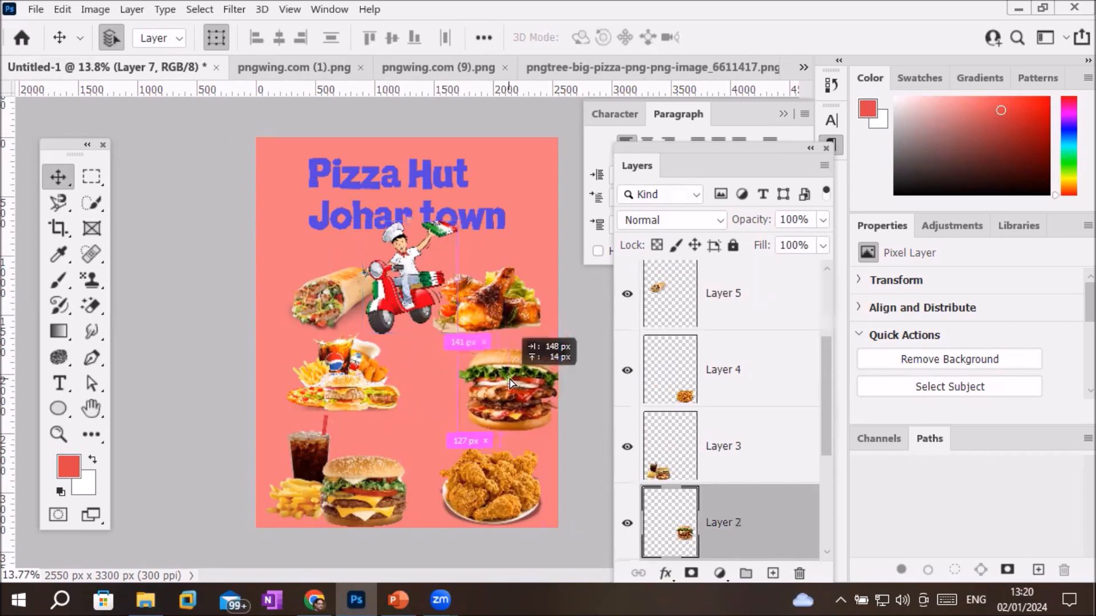
{"action": "left_click_drag", "start_coordinate": [365, 389], "coordinate": [417, 401]}
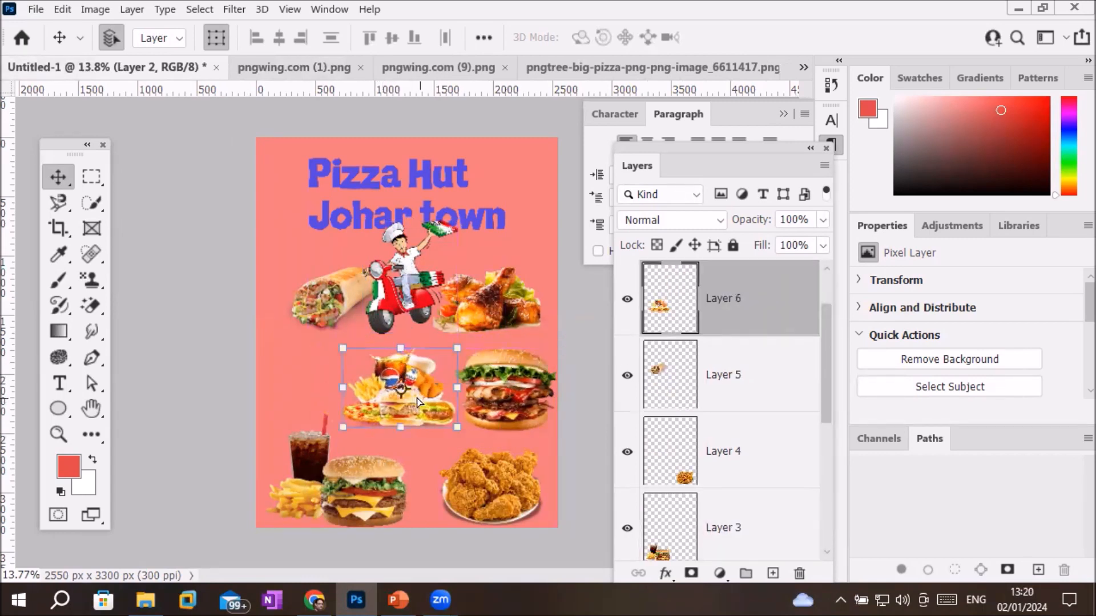
Step: Shrink the burger, fries and cola image to about 76% by 73%, and move the fried chicken to the left of the mixed fast-food image
{"action": "left_click", "coordinate": [340, 481]}
{"action": "left_click_drag", "start_coordinate": [405, 521], "coordinate": [370, 495]}
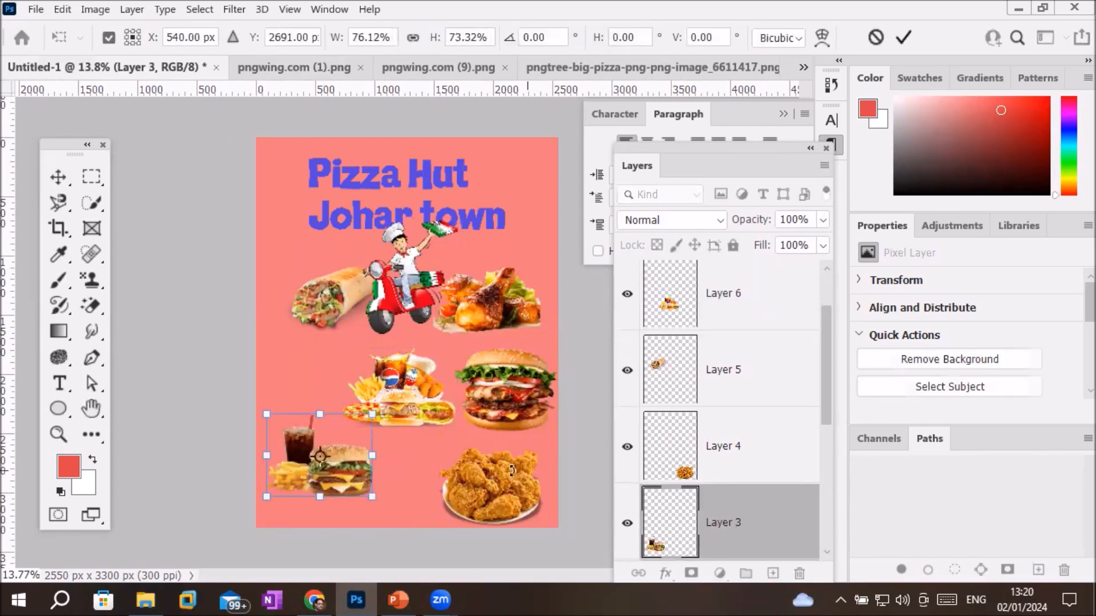
{"action": "left_click", "coordinate": [62, 176]}
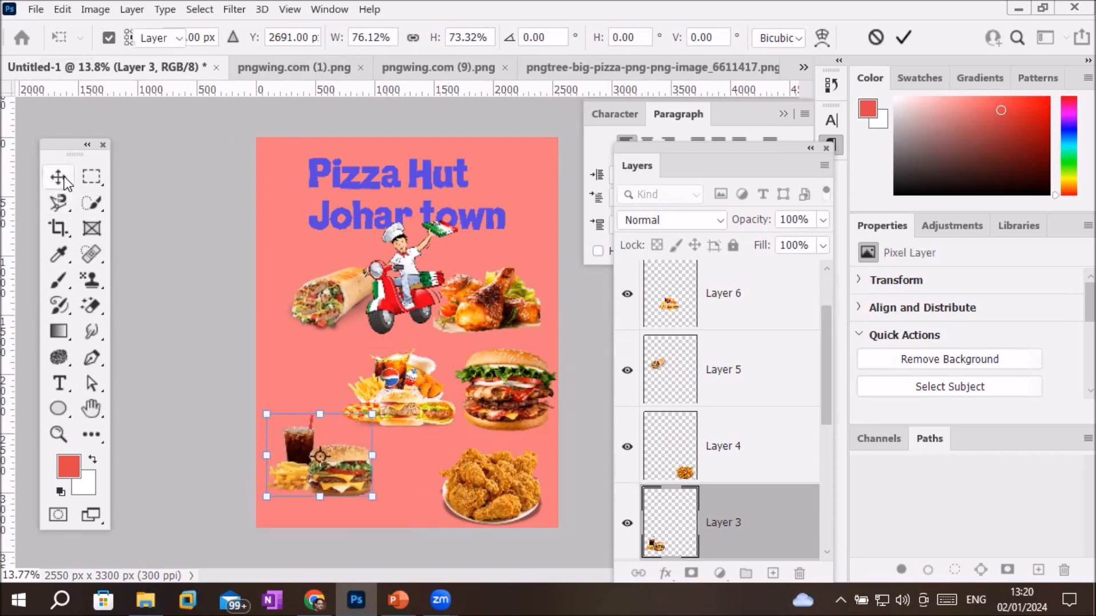
{"action": "left_click_drag", "start_coordinate": [485, 500], "coordinate": [284, 382]}
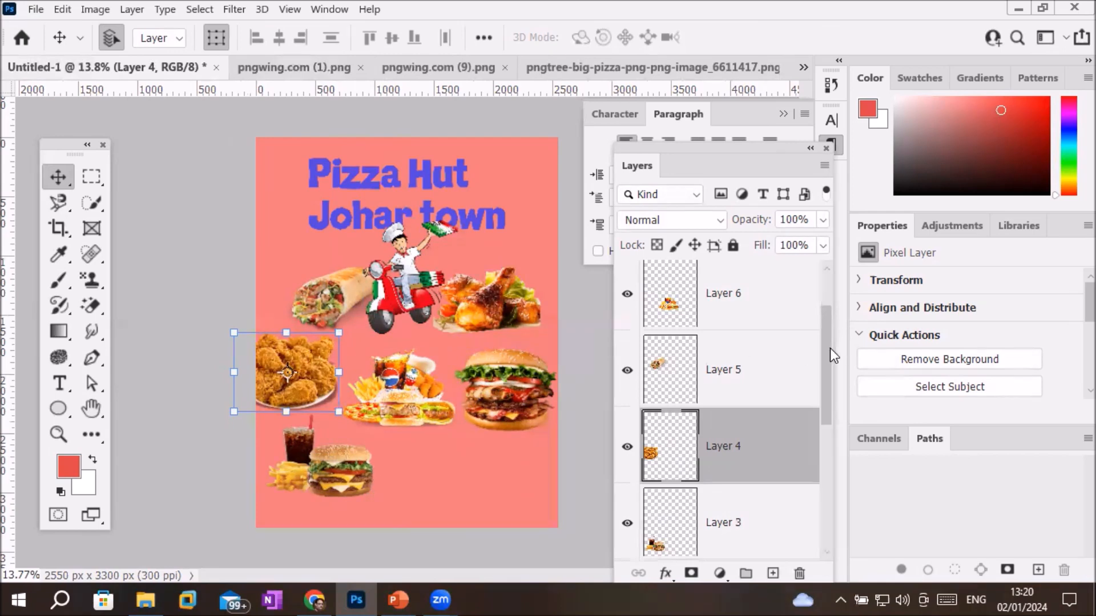
Step: Switch the poster's canvas to landscape orientation, 3300 × 2550 px
{"action": "left_click_drag", "start_coordinate": [830, 358], "coordinate": [819, 498]}
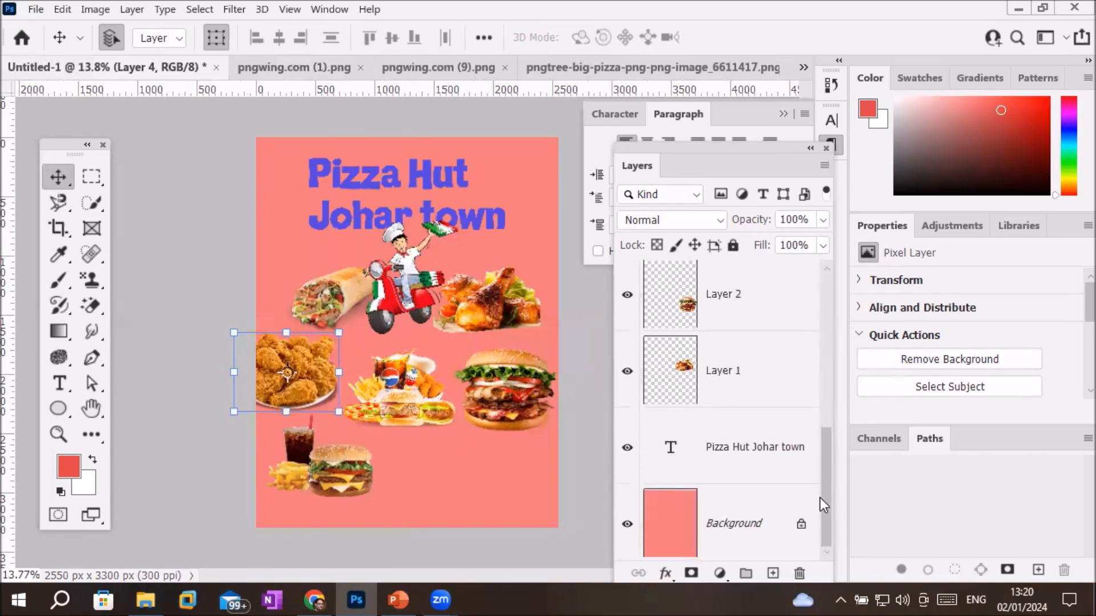
{"action": "left_click", "coordinate": [682, 524]}
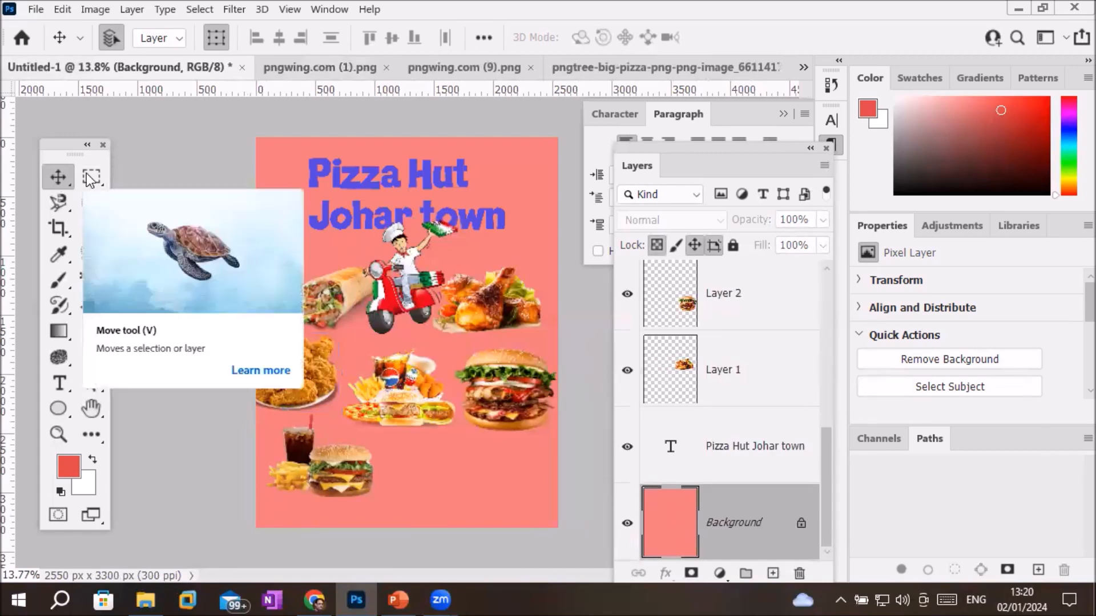
{"action": "left_click", "coordinate": [235, 187]}
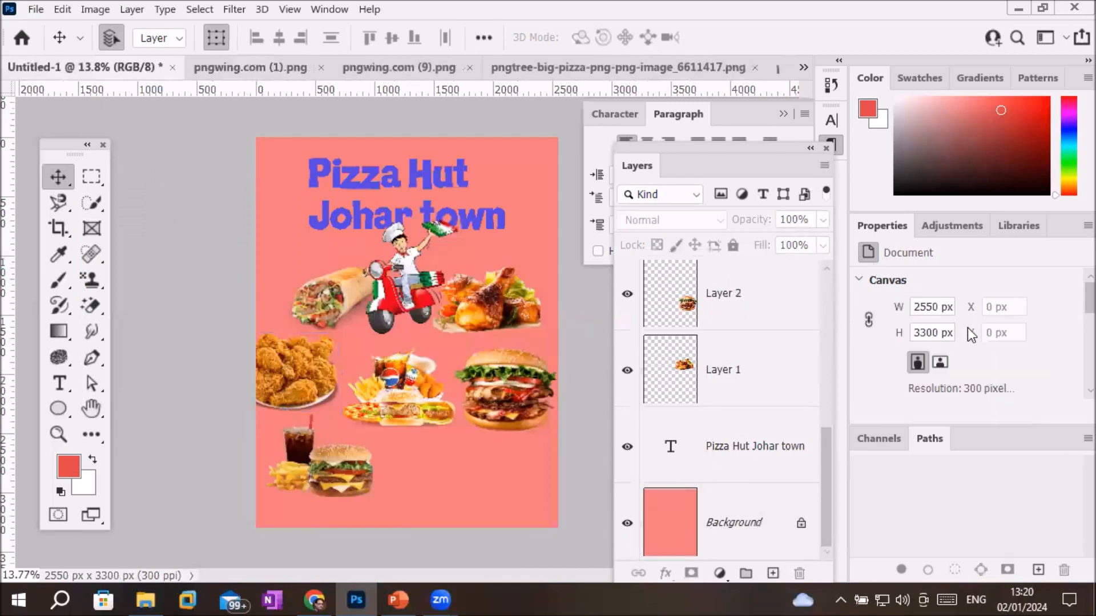
{"action": "left_click", "coordinate": [942, 361]}
{"action": "left_click", "coordinate": [495, 235]}
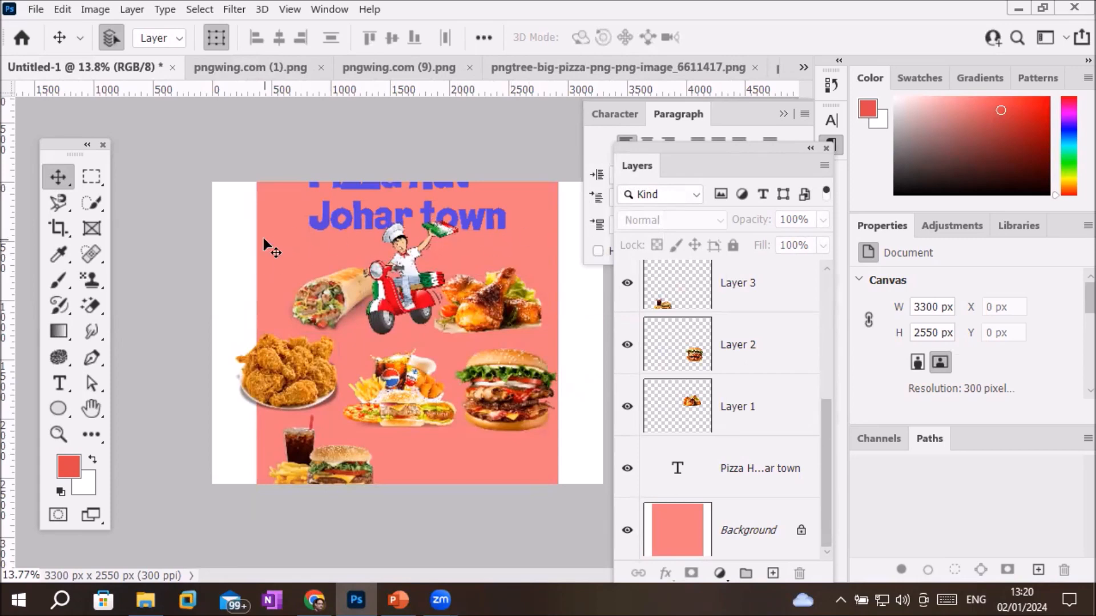
Step: Select the Background layer and look through its transform and alignment properties
{"action": "left_click", "coordinate": [691, 529]}
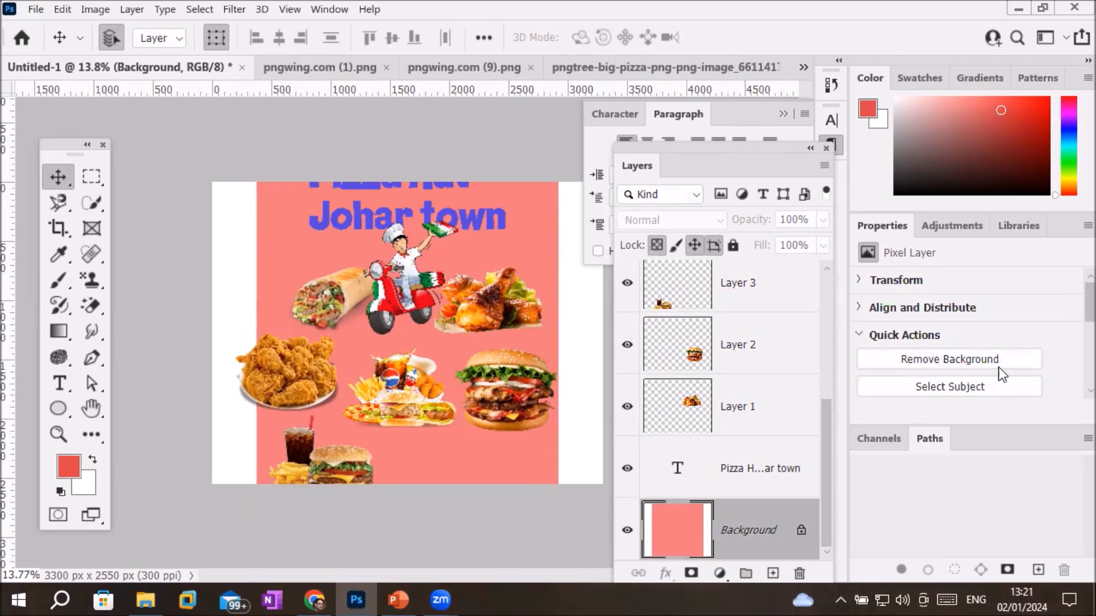
{"action": "scroll", "coordinate": [1074, 323], "scroll_direction": "down", "scroll_amount": 1}
{"action": "scroll", "coordinate": [1074, 323], "scroll_direction": "up", "scroll_amount": 1}
{"action": "left_click", "coordinate": [858, 281]}
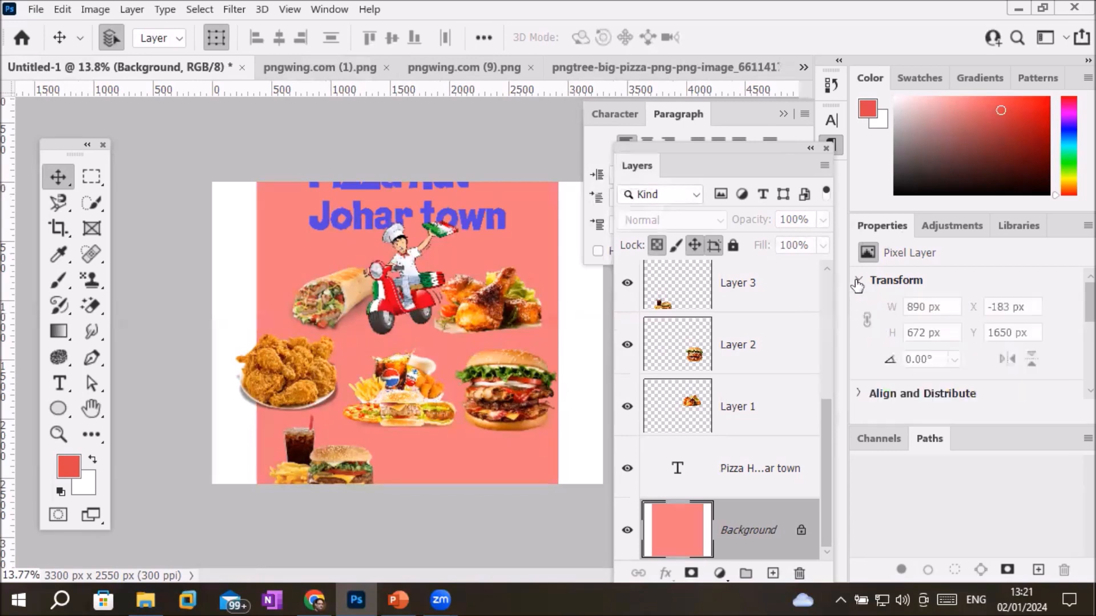
{"action": "left_click", "coordinate": [858, 282]}
{"action": "left_click", "coordinate": [859, 308]}
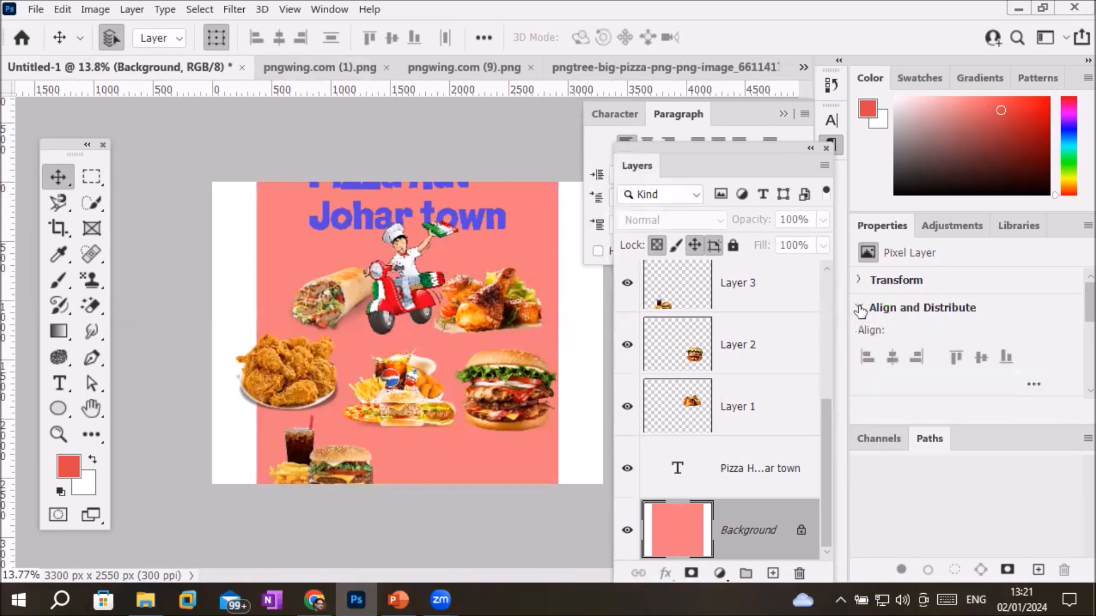
{"action": "left_click", "coordinate": [859, 308]}
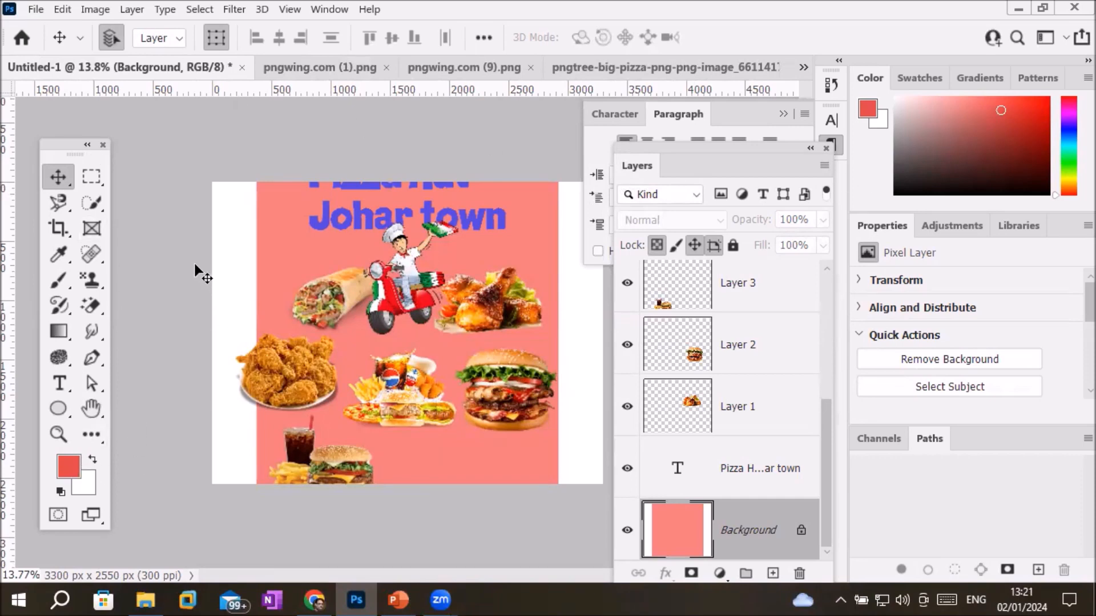
Step: Choose a muted brick red as the foreground color and fill the whole Background layer with it
{"action": "left_click", "coordinate": [74, 471]}
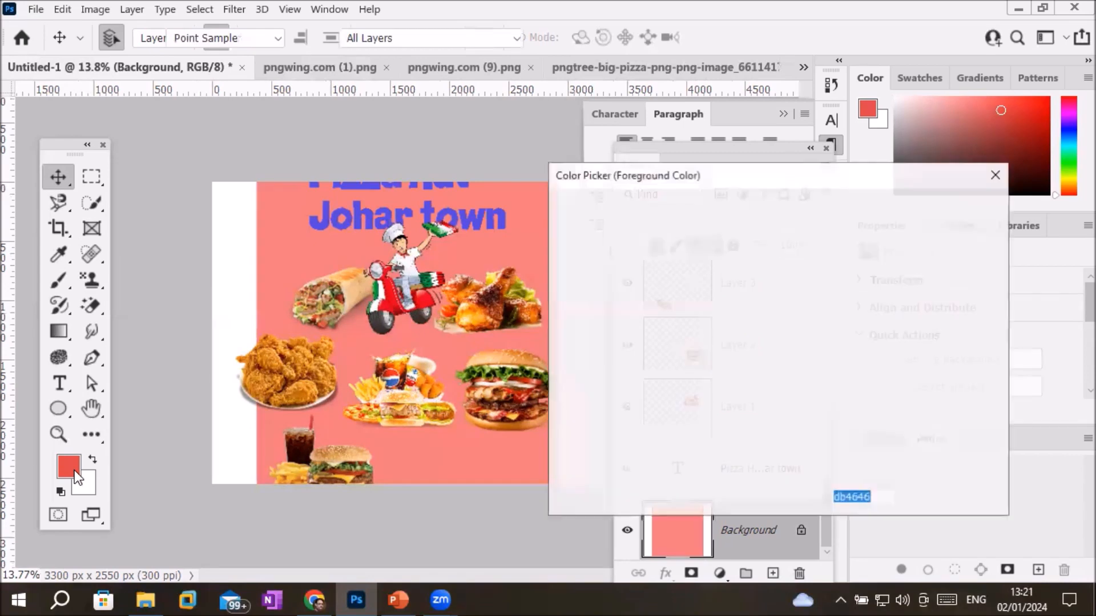
{"action": "left_click", "coordinate": [726, 284]}
{"action": "left_click_drag", "start_coordinate": [726, 285], "coordinate": [672, 284]}
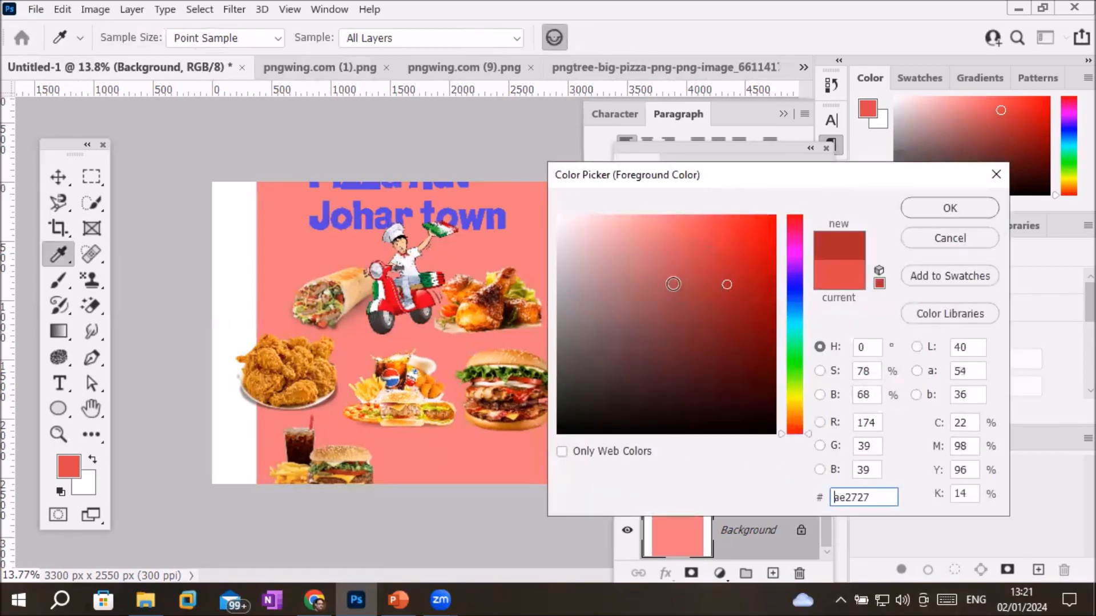
{"action": "left_click", "coordinate": [938, 212]}
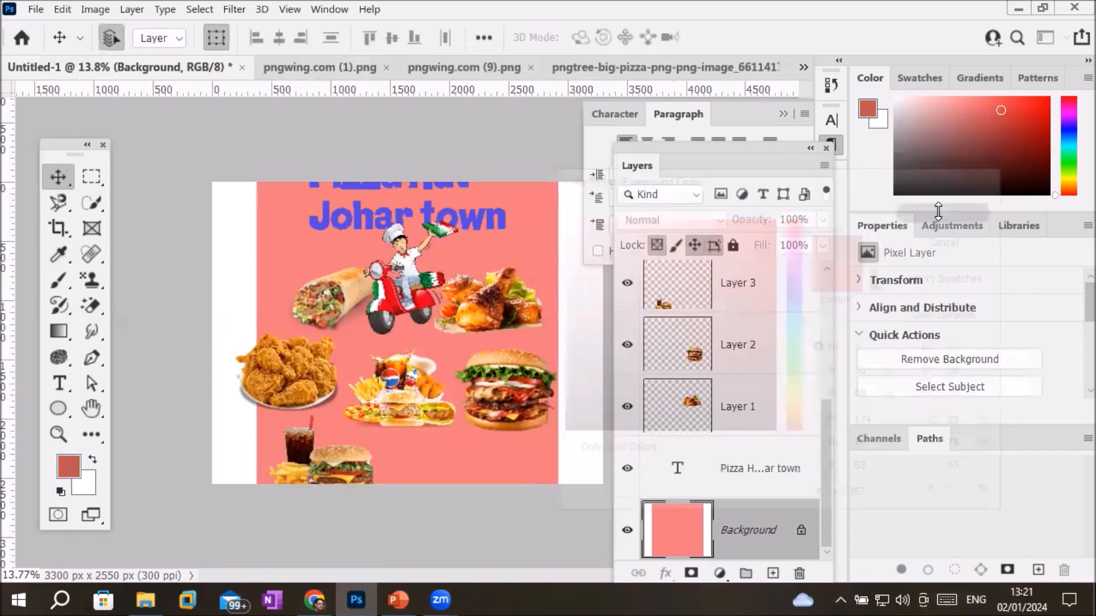
{"action": "key", "text": "ctrl+Delete"}
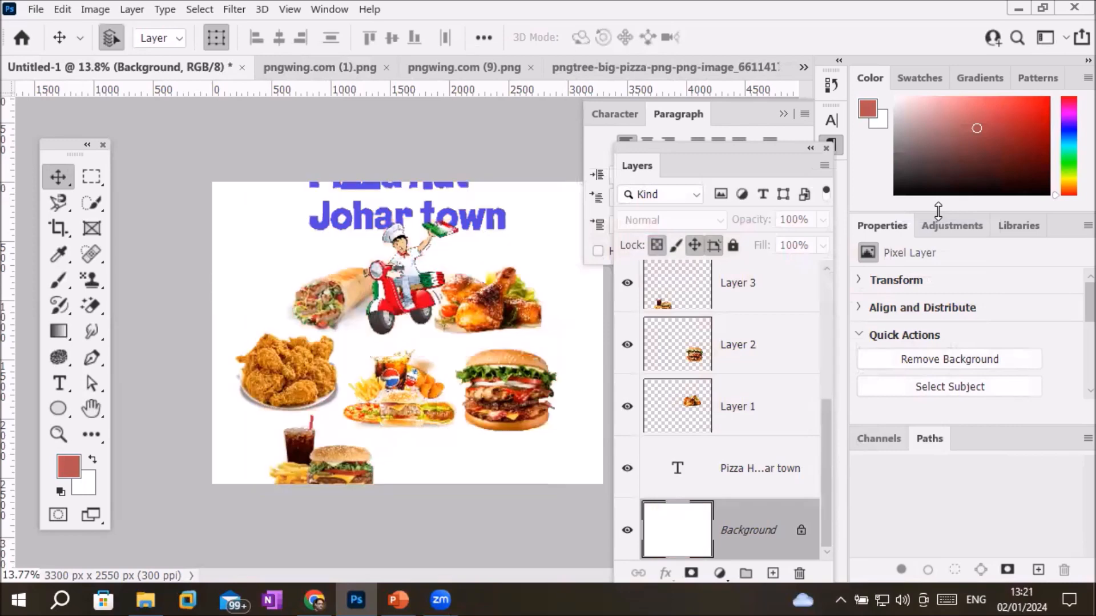
{"action": "key", "text": "alt+Delete"}
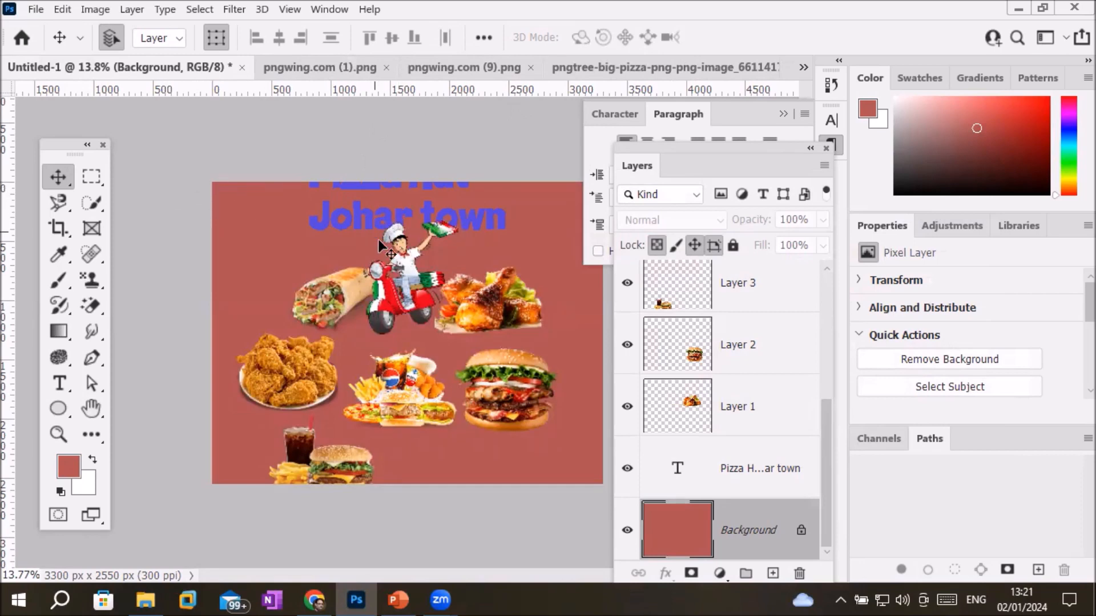
Step: Move the stacked burger and roast chicken toward the poster's right edge, and the wrap and fried chicken toward its left edge
{"action": "left_click_drag", "start_coordinate": [499, 393], "coordinate": [531, 391]}
{"action": "left_click_drag", "start_coordinate": [505, 321], "coordinate": [557, 323]}
{"action": "left_click_drag", "start_coordinate": [309, 293], "coordinate": [243, 294]}
{"action": "left_click_drag", "start_coordinate": [294, 364], "coordinate": [278, 363]}
Step: Shrink the scooter chef to about 45% by 47% below the fried chicken, and move the burger, fries and cola between wrap and roast chicken
{"action": "left_click_drag", "start_coordinate": [383, 297], "coordinate": [495, 452]}
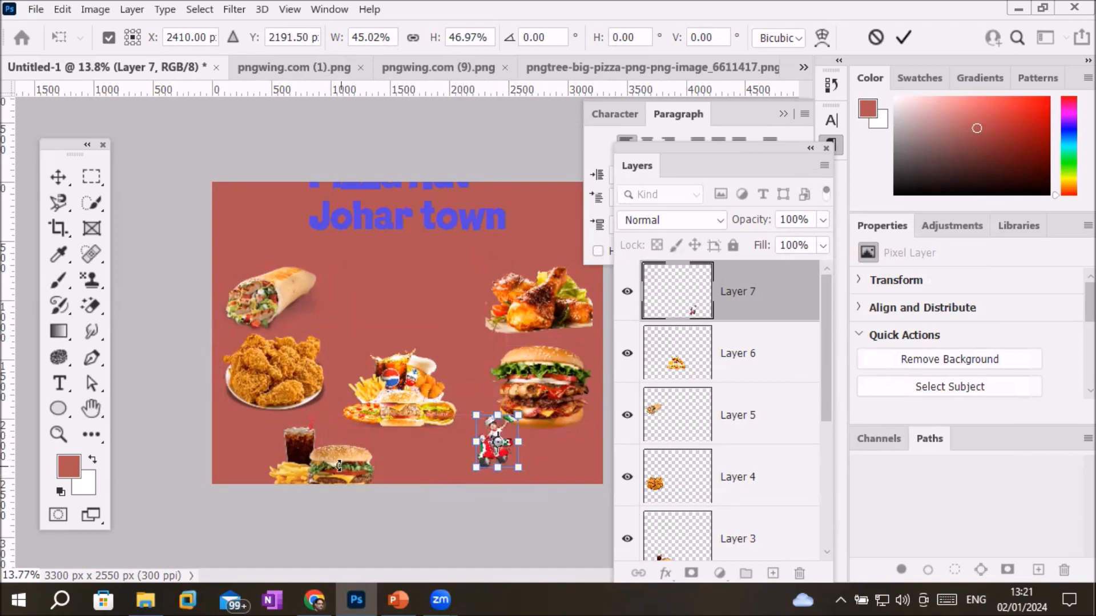
{"action": "left_click", "coordinate": [56, 178]}
{"action": "left_click_drag", "start_coordinate": [342, 462], "coordinate": [431, 302]}
{"action": "left_click_drag", "start_coordinate": [494, 442], "coordinate": [285, 468]}
{"action": "left_click_drag", "start_coordinate": [276, 463], "coordinate": [266, 463]}
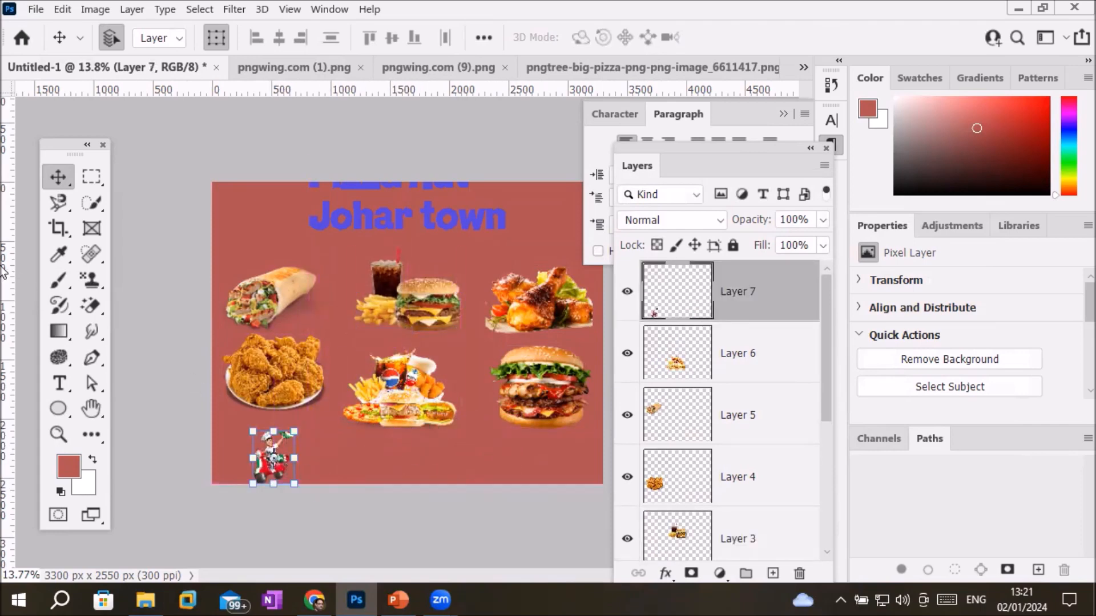
Step: Add a text line reading "Delivry at hom" to the right of the scooter chef
{"action": "left_click", "coordinate": [59, 383]}
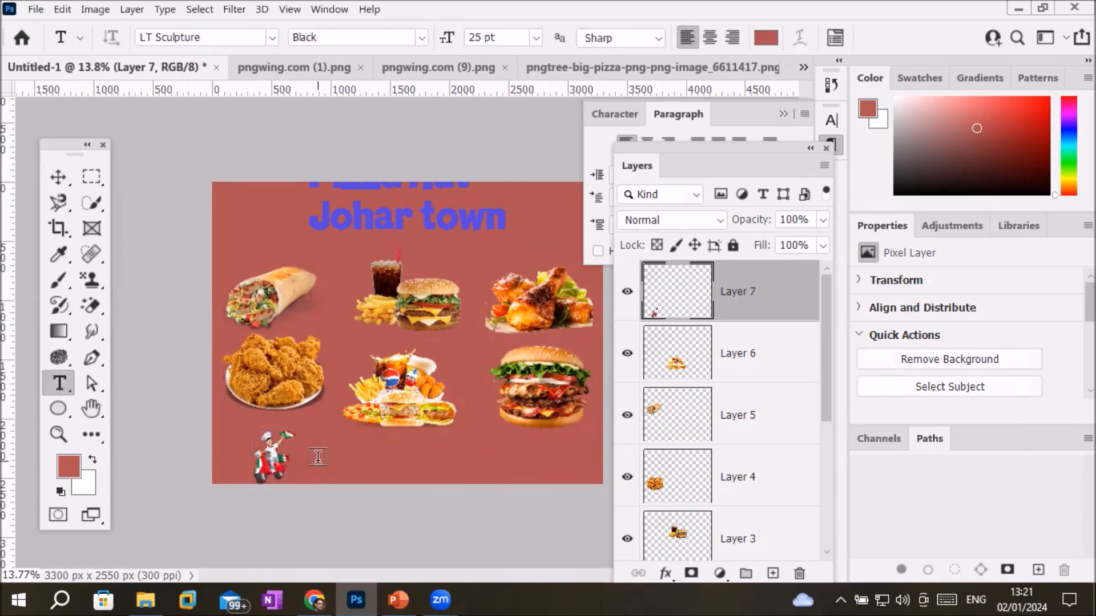
{"action": "left_click", "coordinate": [318, 456]}
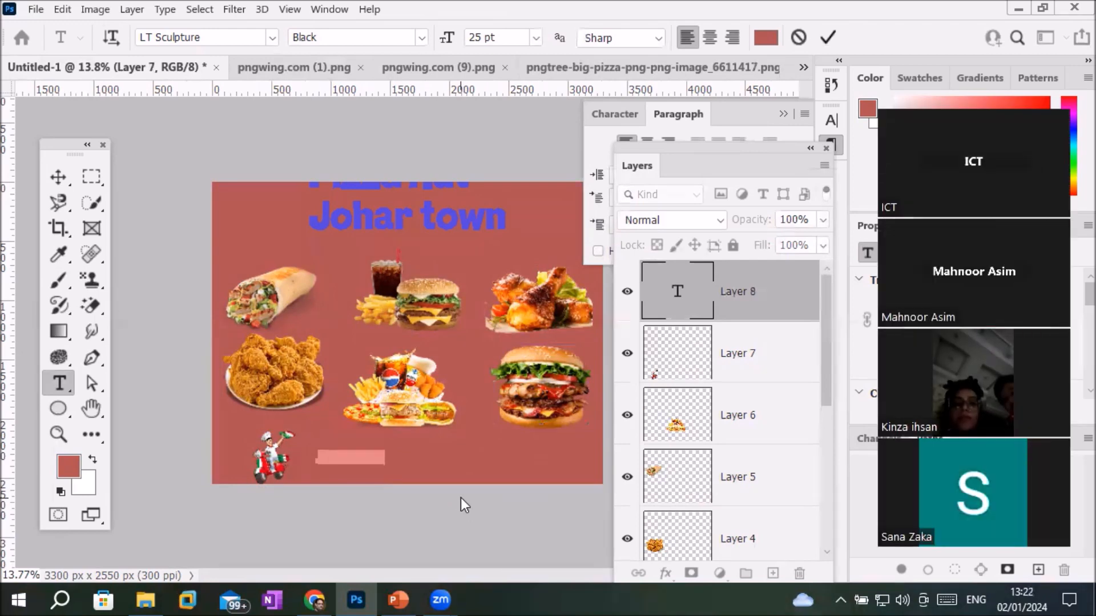
{"action": "key", "text": "BackSpace"}
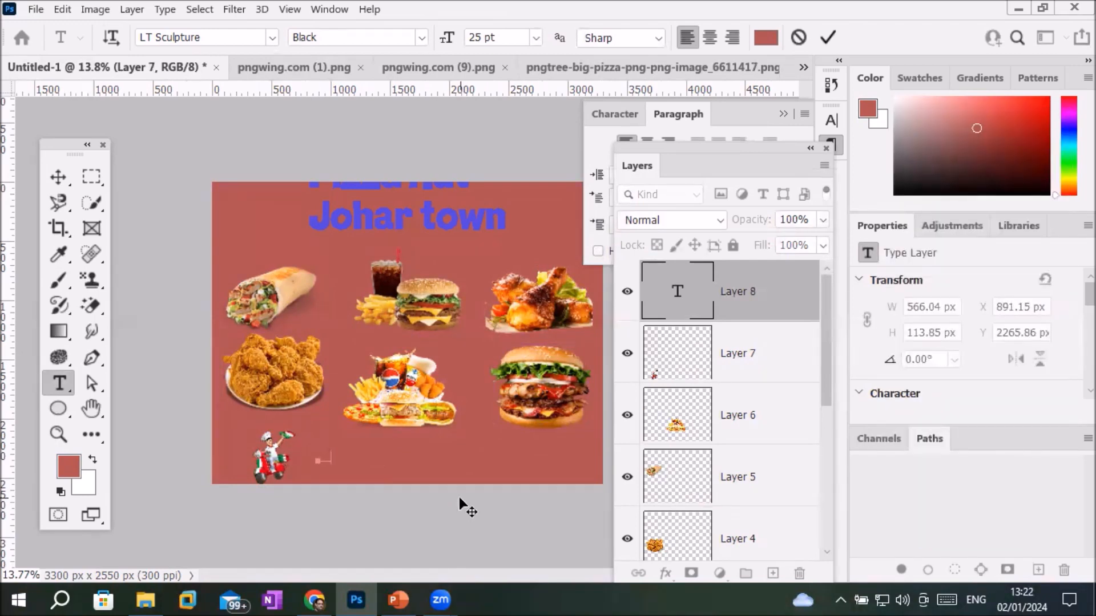
{"action": "type", "text": "Deliveryvery"}
Step: Change the color of the whole delivery text line to off-white, #f8f8f7
{"action": "left_click_drag", "start_coordinate": [394, 457], "coordinate": [241, 456]}
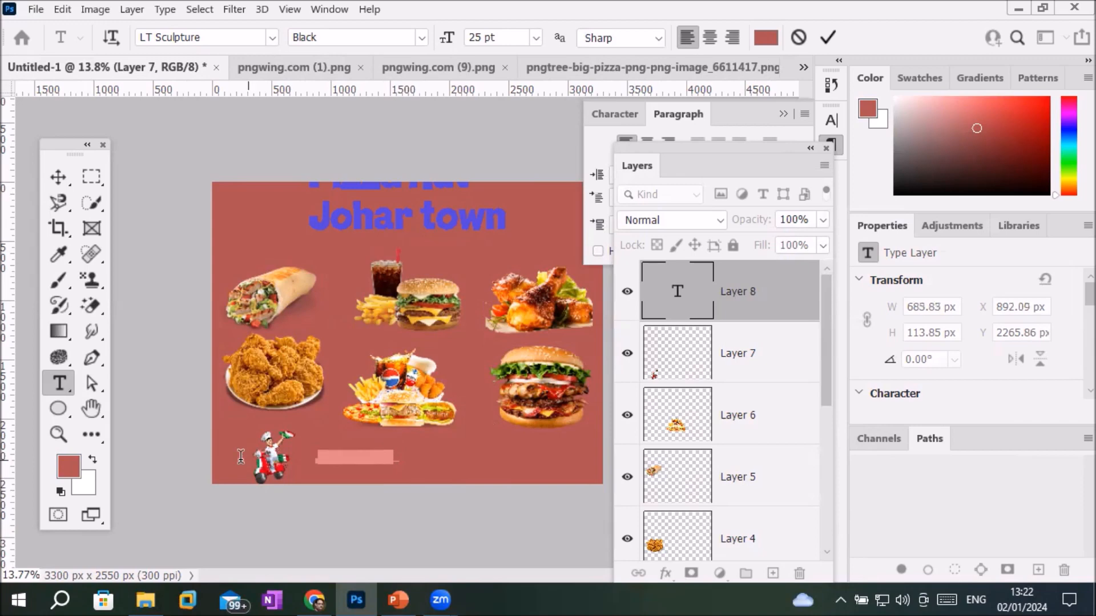
{"action": "left_click", "coordinate": [755, 36]}
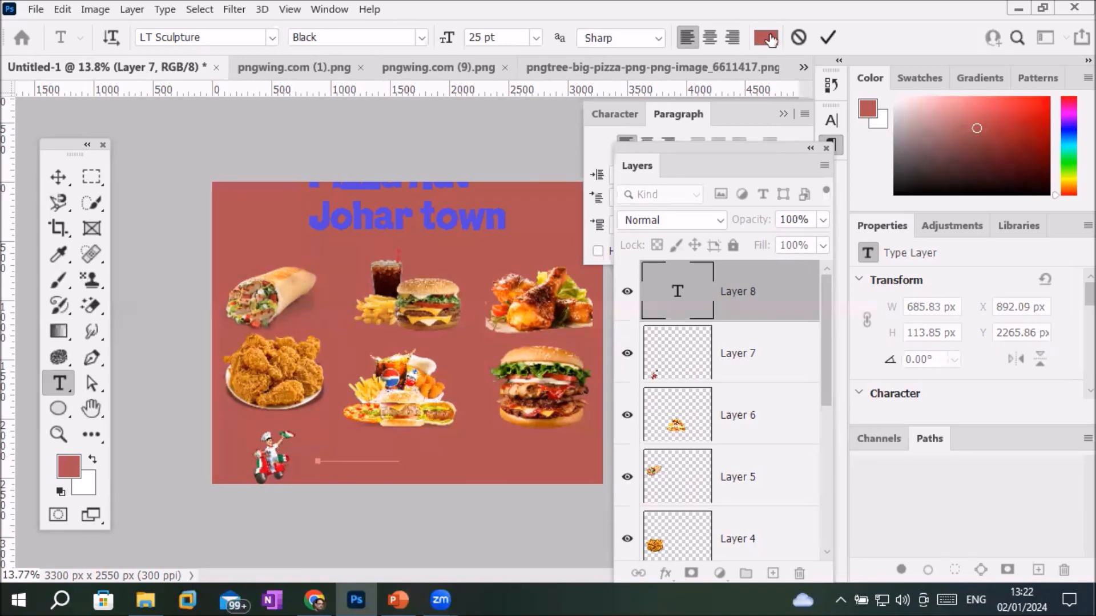
{"action": "left_click_drag", "start_coordinate": [795, 392], "coordinate": [795, 382]}
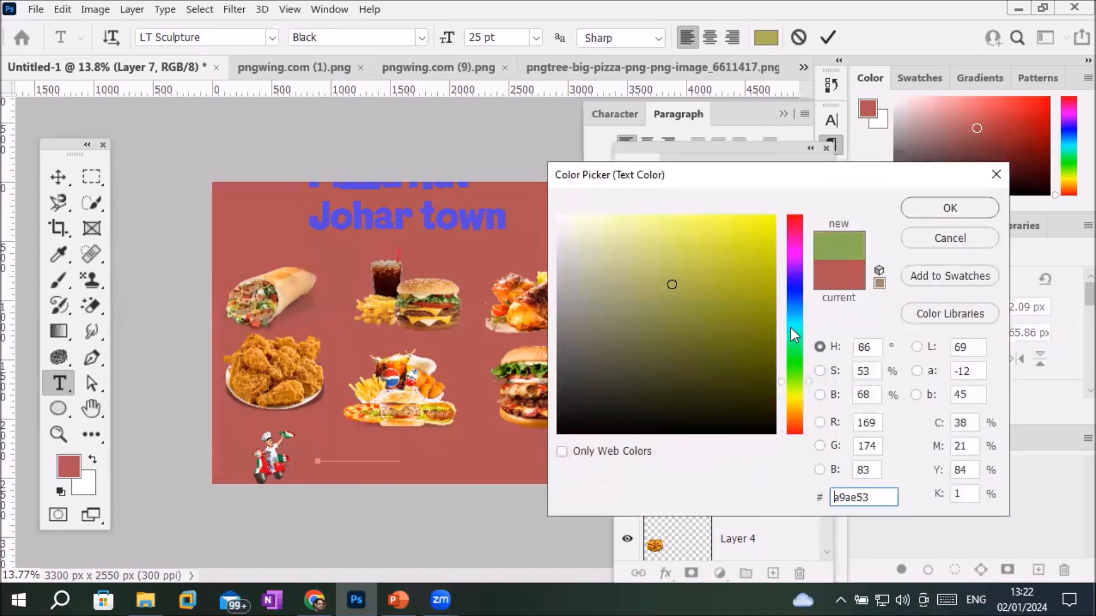
{"action": "left_click_drag", "start_coordinate": [671, 228], "coordinate": [722, 220]}
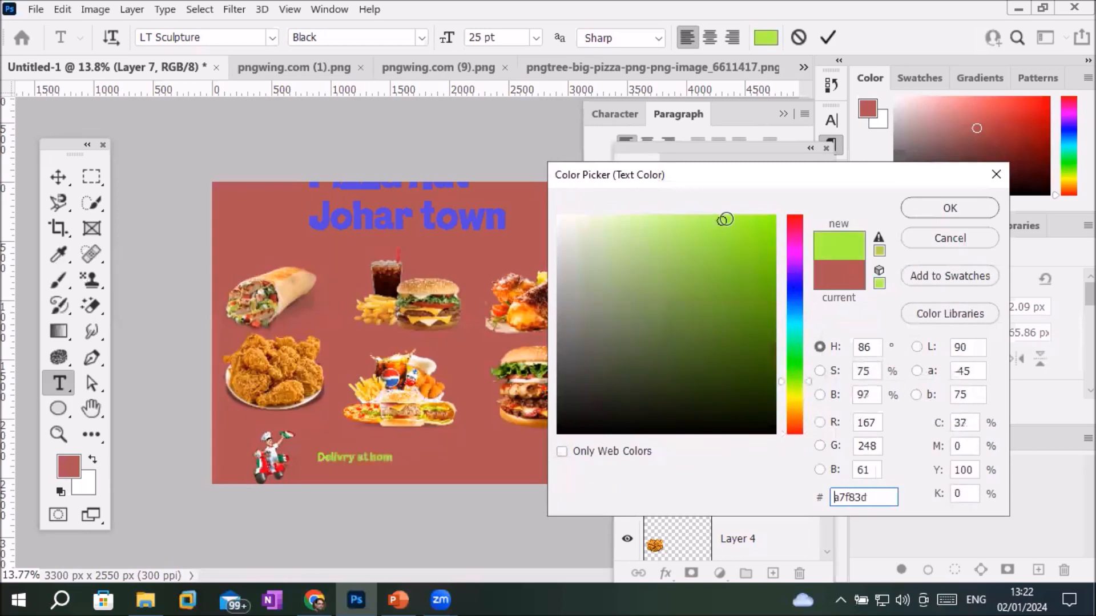
{"action": "left_click_drag", "start_coordinate": [582, 234], "coordinate": [558, 221]}
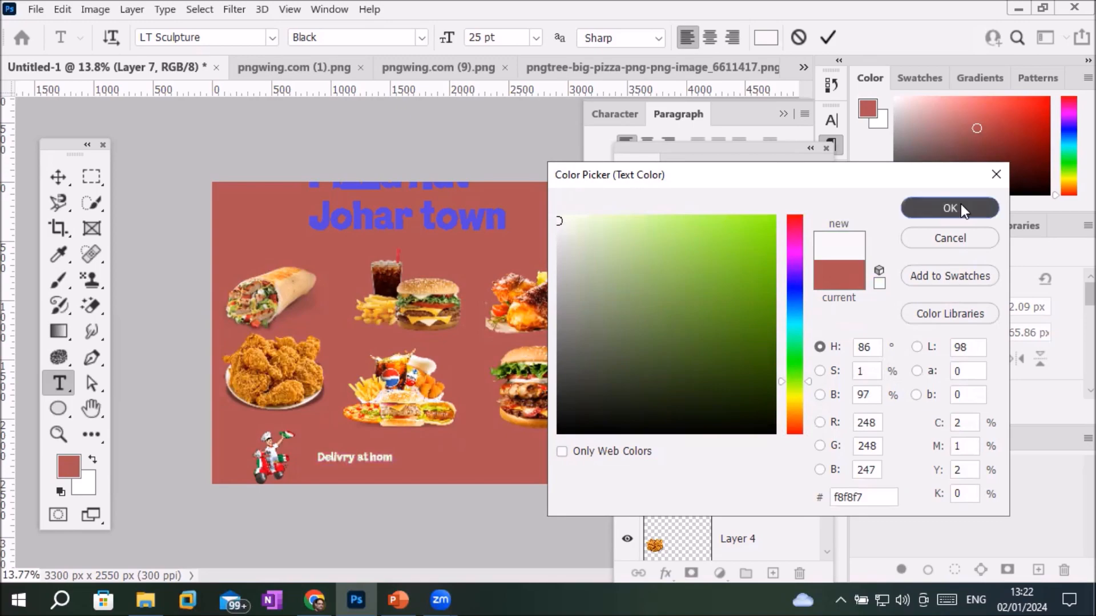
{"action": "left_click", "coordinate": [950, 208]}
Step: Correct the spelling of the delivery text so it reads "Delivery at home"
{"action": "scroll", "coordinate": [390, 510], "scroll_direction": "up", "scroll_amount": 4}
{"action": "scroll", "coordinate": [331, 547], "scroll_direction": "up", "scroll_amount": 5}
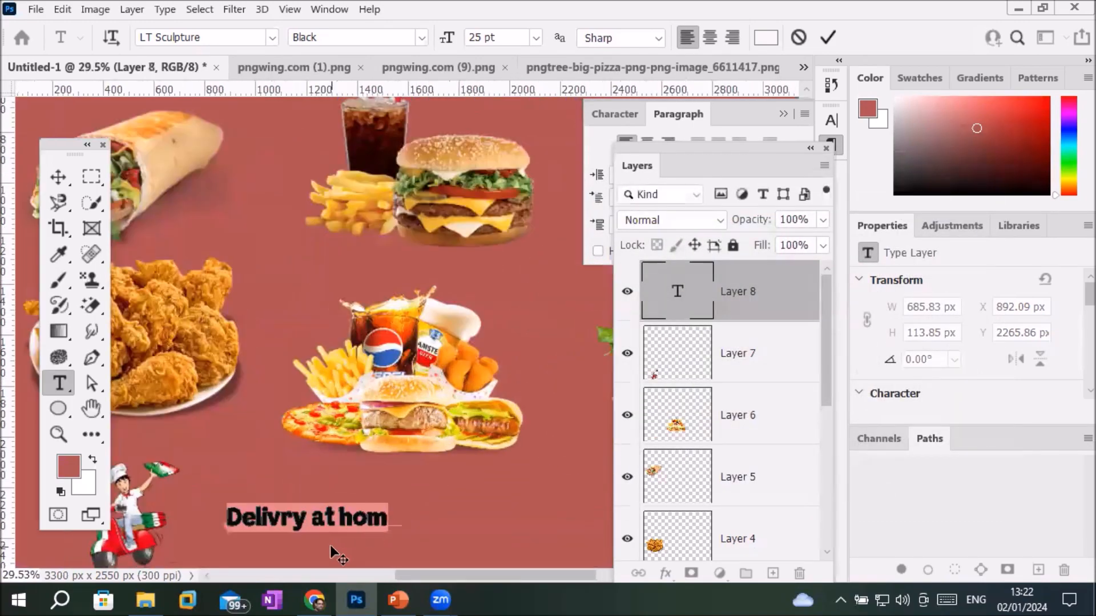
{"action": "left_click", "coordinate": [337, 492]}
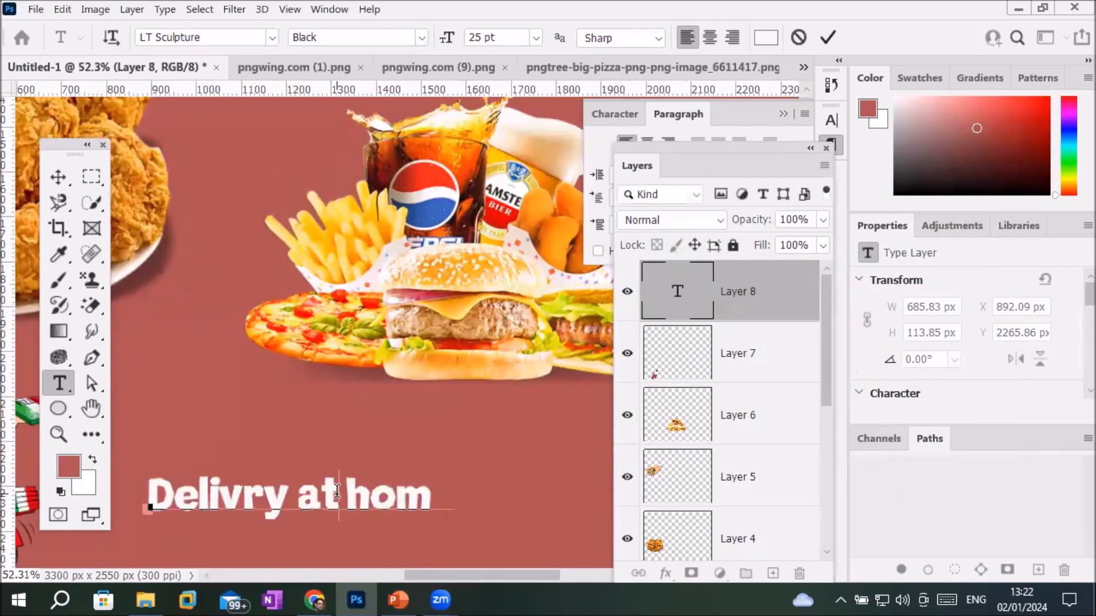
{"action": "left_click", "coordinate": [440, 508]}
{"action": "type", "text": "e"}
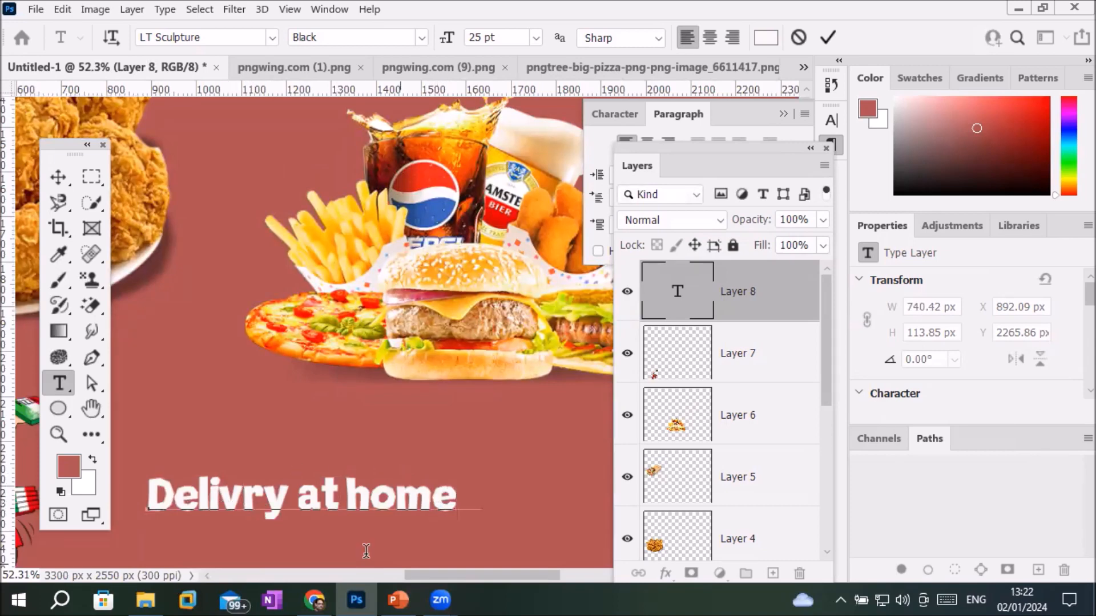
{"action": "scroll", "coordinate": [411, 502], "scroll_direction": "down", "scroll_amount": 4}
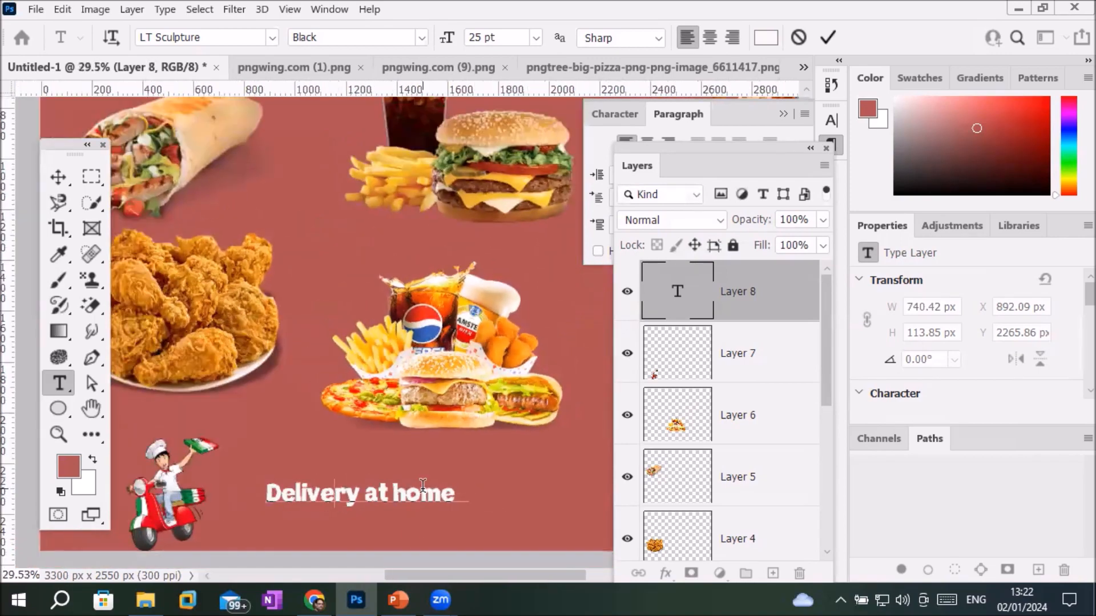
Step: Move the delivery text closer to the scooter chef and add a colon after "home"
{"action": "left_click", "coordinate": [58, 176]}
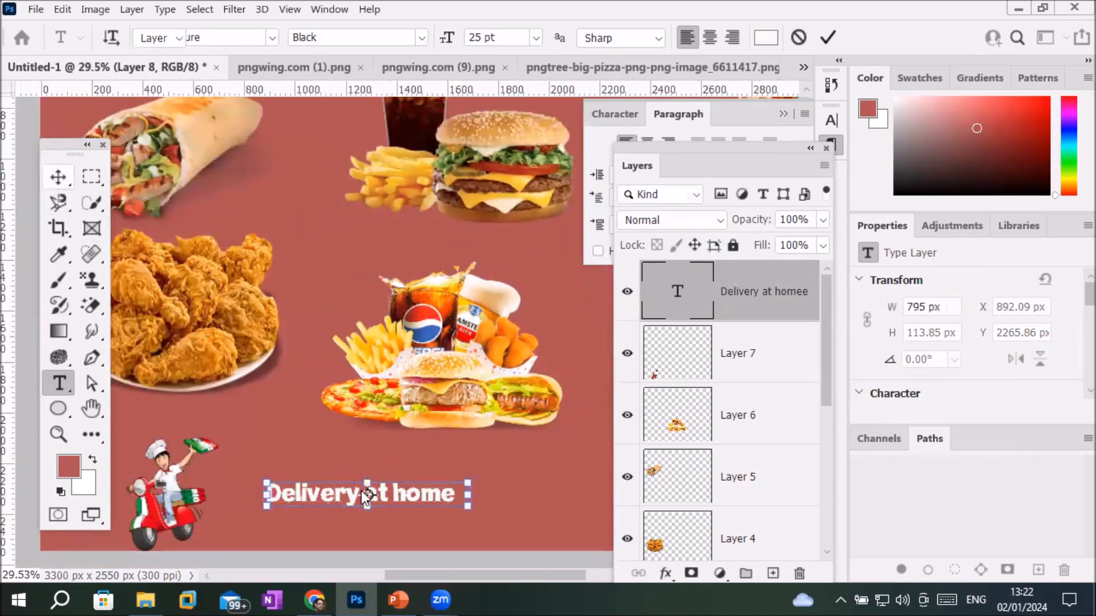
{"action": "mouse_move", "coordinate": [344, 498]}
{"action": "left_mouse_down"}
{"action": "mouse_move", "coordinate": [305, 510]}
{"action": "mouse_move", "coordinate": [354, 488]}
{"action": "left_mouse_up"}
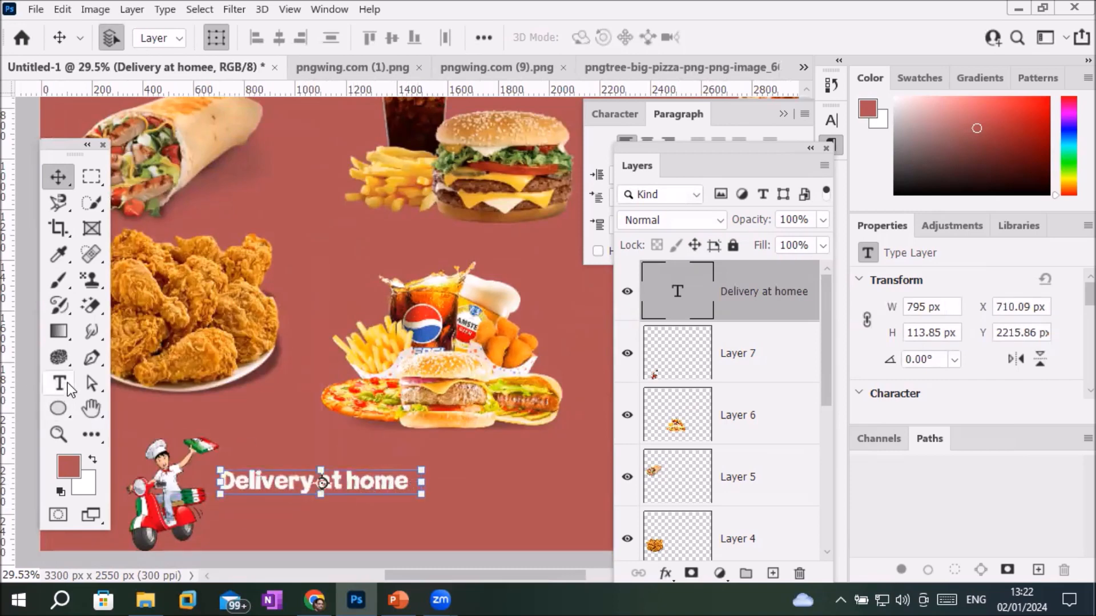
{"action": "left_click", "coordinate": [60, 383]}
{"action": "left_click", "coordinate": [420, 492]}
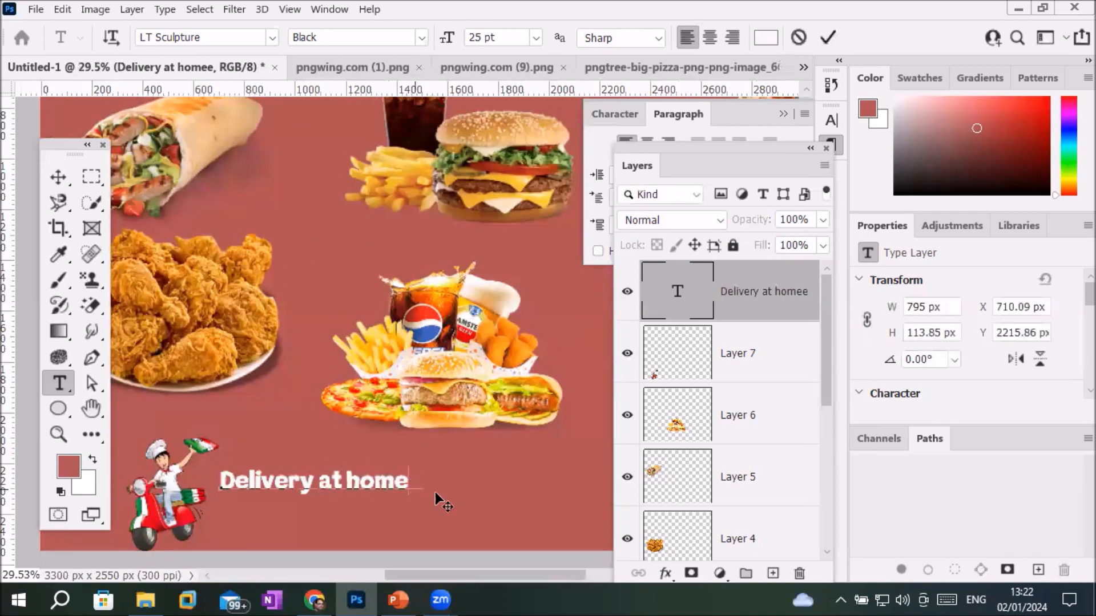
{"action": "type", "text": ":"}
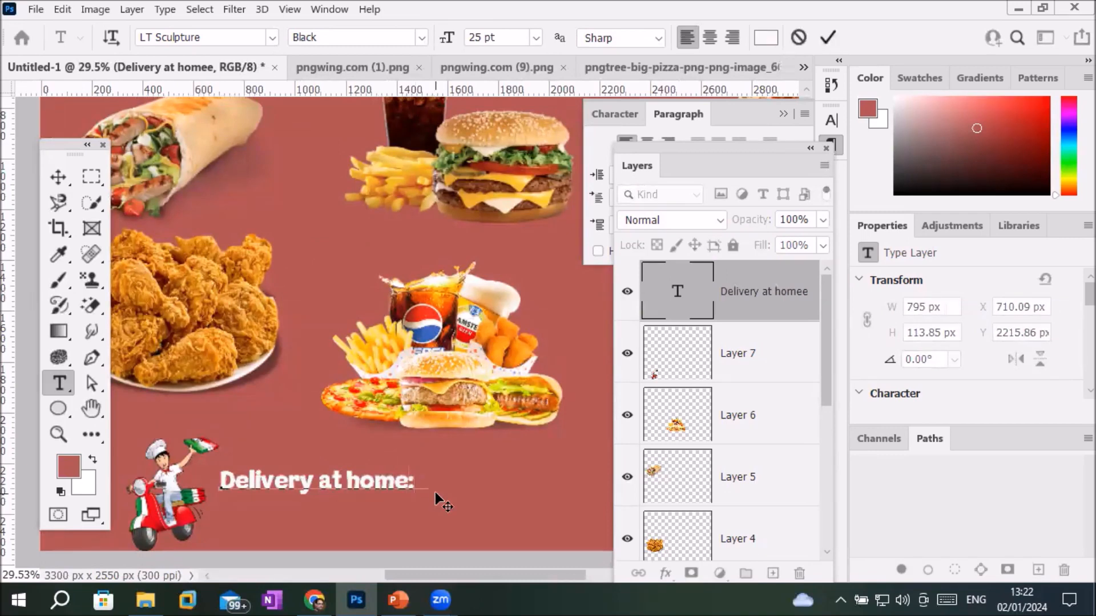
{"action": "scroll", "coordinate": [514, 518], "scroll_direction": "down", "scroll_amount": 2}
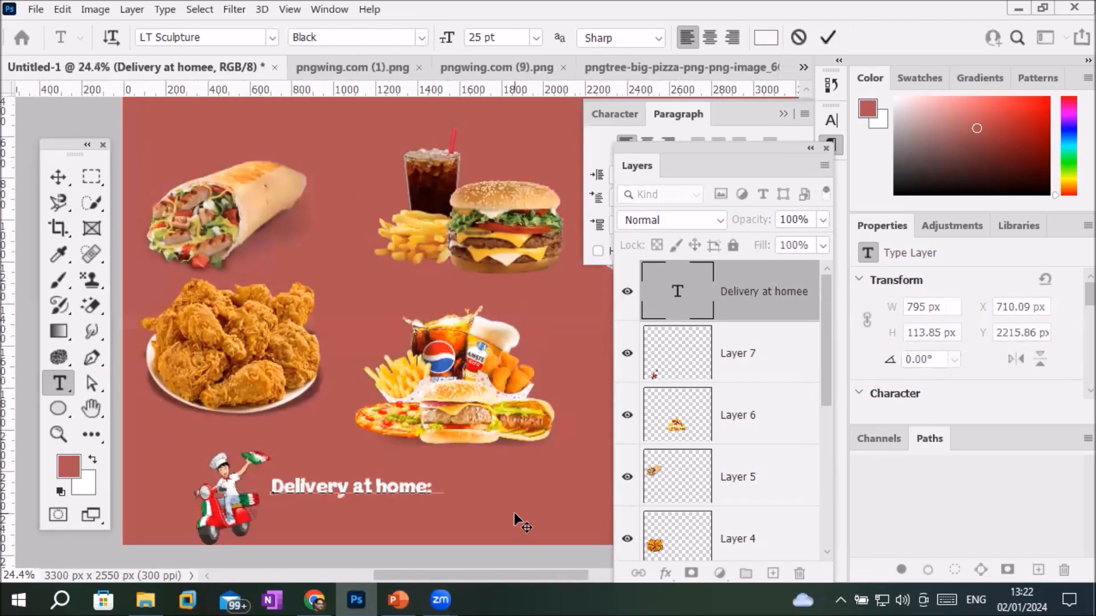
{"action": "scroll", "coordinate": [514, 518], "scroll_direction": "up", "scroll_amount": 1}
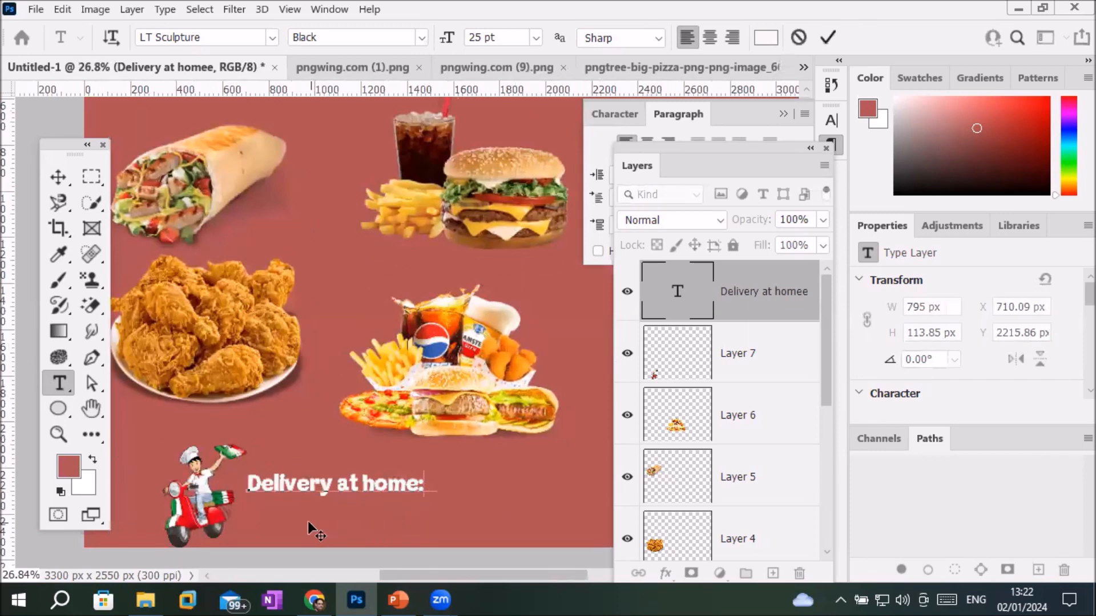
Step: Lower the "Delivery at home:" text slightly so it sits beside the scooter's body
{"action": "left_click", "coordinate": [57, 177]}
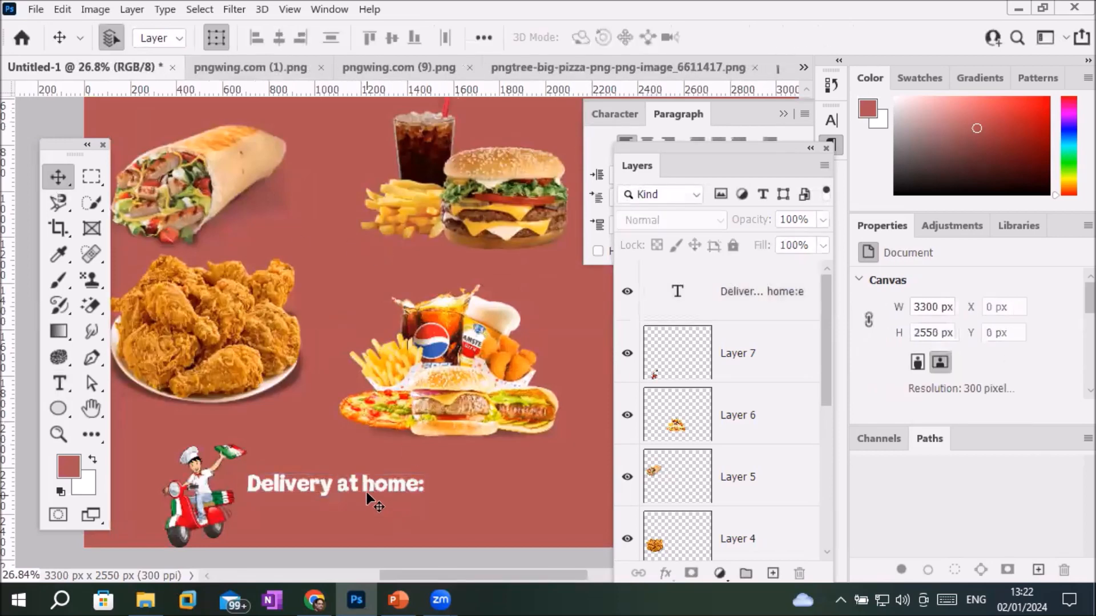
{"action": "left_click_drag", "start_coordinate": [363, 487], "coordinate": [359, 509]}
{"action": "left_click", "coordinate": [427, 503]}
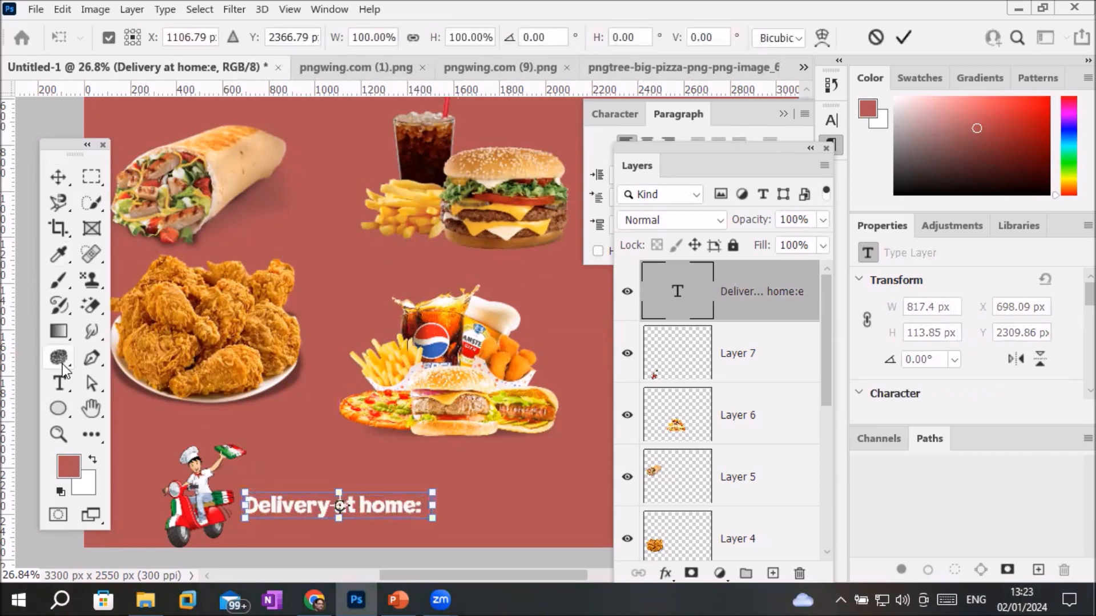
Step: Append the delivery phone number after the colon in the "Delivery at home:" text
{"action": "right_click", "coordinate": [60, 386]}
{"action": "left_click", "coordinate": [424, 504]}
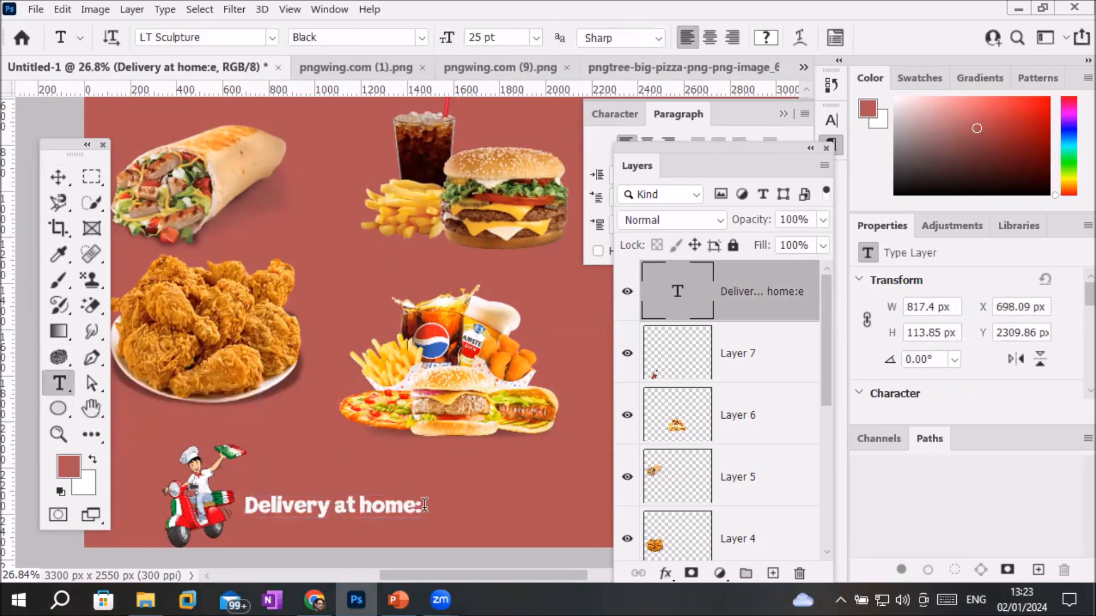
{"action": "type", "text": "0"}
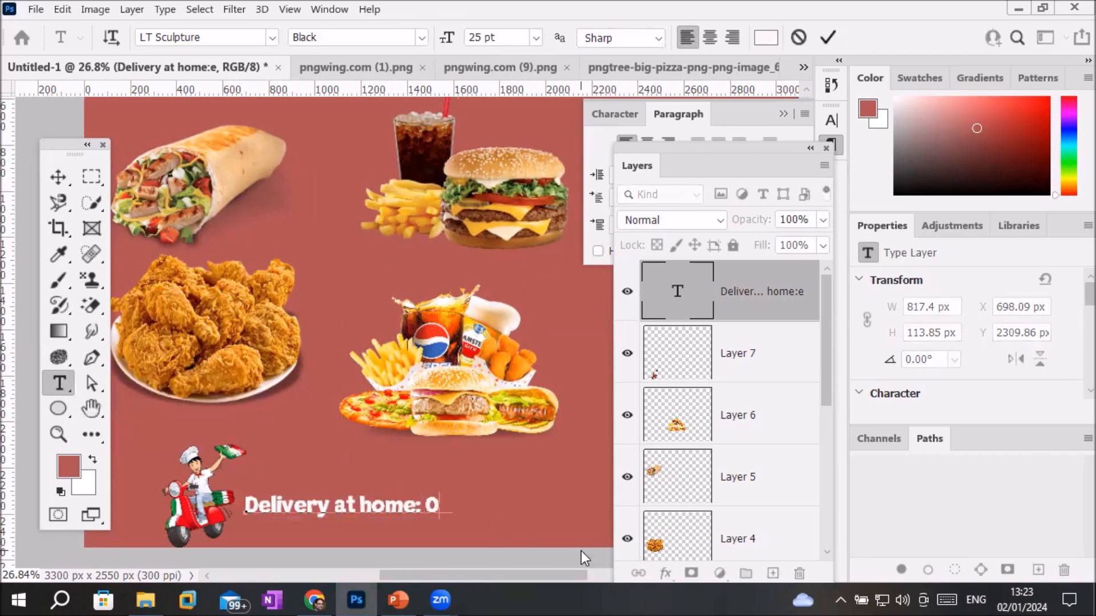
{"action": "type", "text": "33-3456789"}
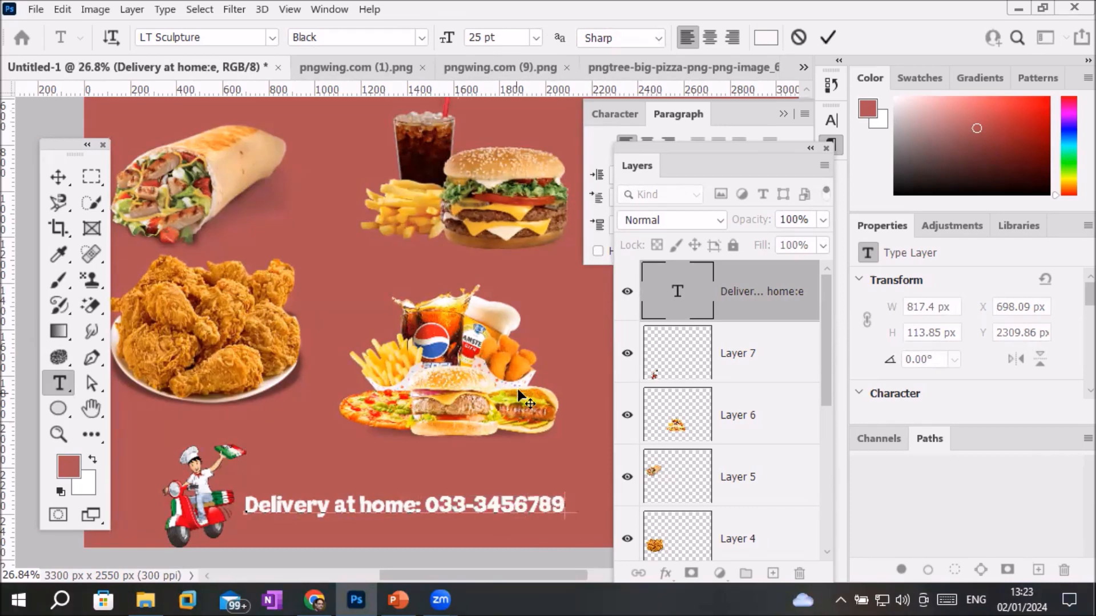
{"action": "scroll", "coordinate": [516, 385], "scroll_direction": "down", "scroll_amount": 4}
{"action": "scroll", "coordinate": [520, 387], "scroll_direction": "down", "scroll_amount": 1}
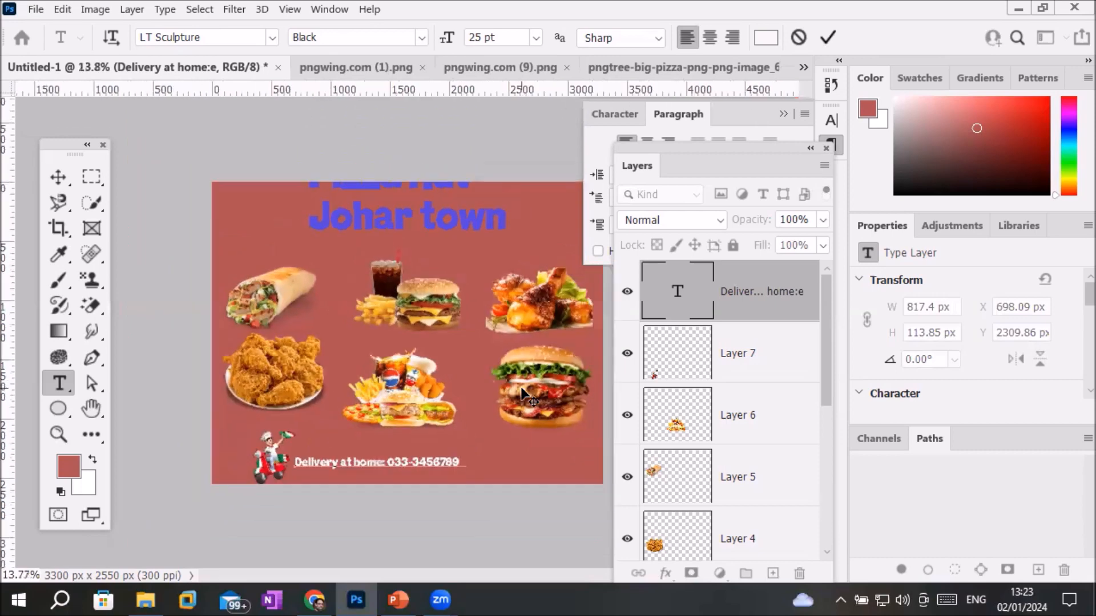
Step: Move the "Pizza Hut Johar town" title down onto the poster and set its "Johar town" line to 55 pt
{"action": "left_click", "coordinate": [57, 177]}
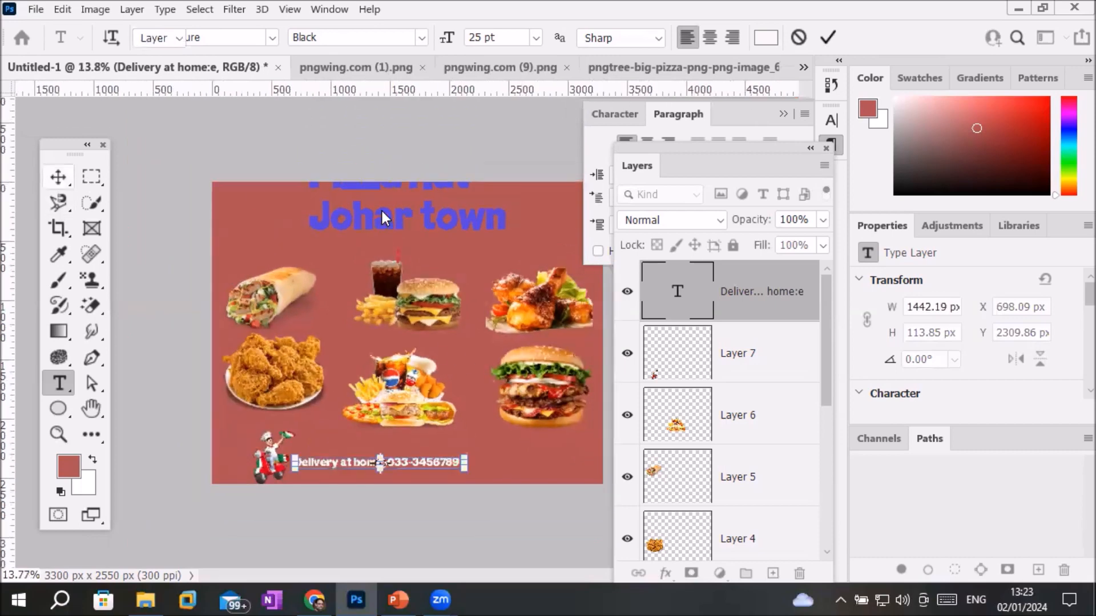
{"action": "left_click_drag", "start_coordinate": [384, 223], "coordinate": [398, 246]}
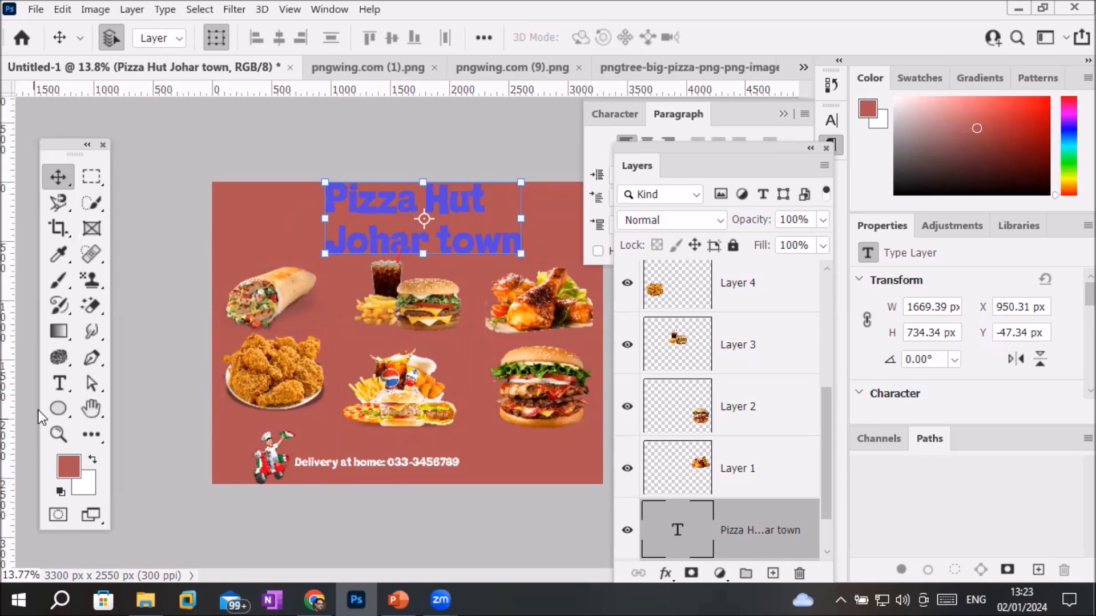
{"action": "left_click", "coordinate": [59, 384]}
{"action": "left_click_drag", "start_coordinate": [520, 240], "coordinate": [318, 245]}
{"action": "left_click", "coordinate": [516, 33]}
{"action": "scroll", "coordinate": [518, 32], "scroll_direction": "down", "scroll_amount": 8}
{"action": "scroll", "coordinate": [519, 32], "scroll_direction": "down", "scroll_amount": 20}
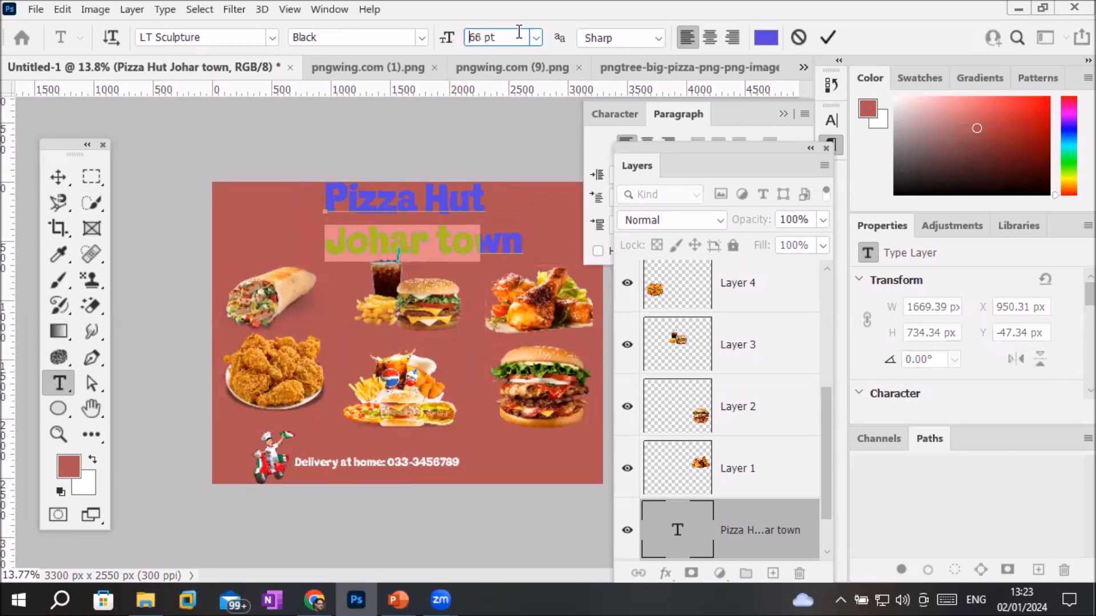
{"action": "scroll", "coordinate": [519, 33], "scroll_direction": "down", "scroll_amount": 1}
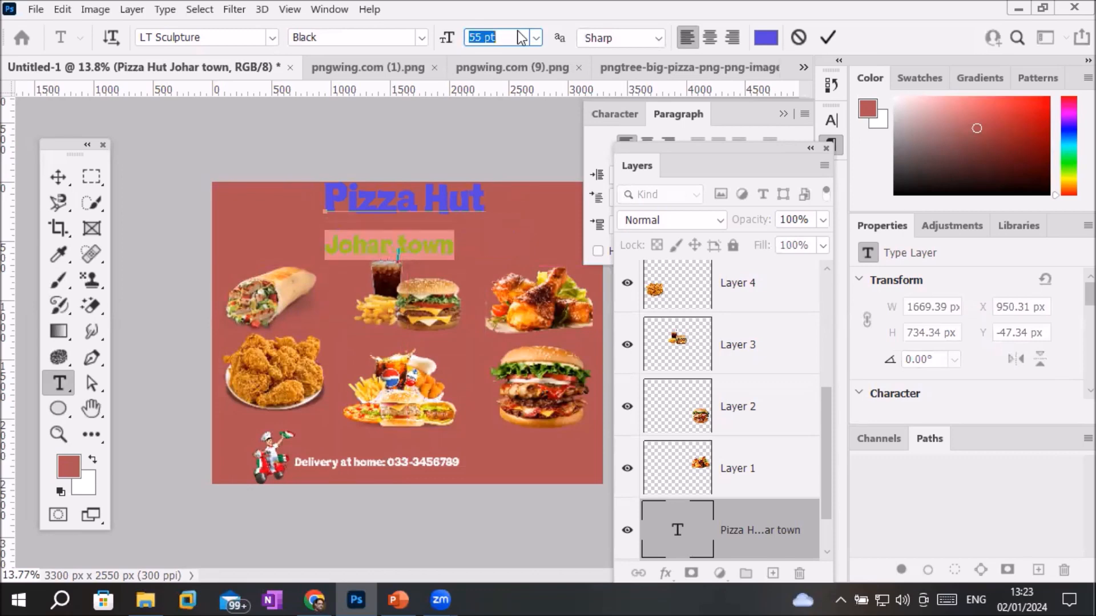
Step: Recolor both lines of the "Pizza Hut Johar town" title to the near-white e9e8f3
{"action": "left_click", "coordinate": [398, 204]}
{"action": "left_click_drag", "start_coordinate": [337, 202], "coordinate": [442, 247]}
{"action": "left_click", "coordinate": [355, 200]}
{"action": "left_click_drag", "start_coordinate": [330, 194], "coordinate": [455, 249]}
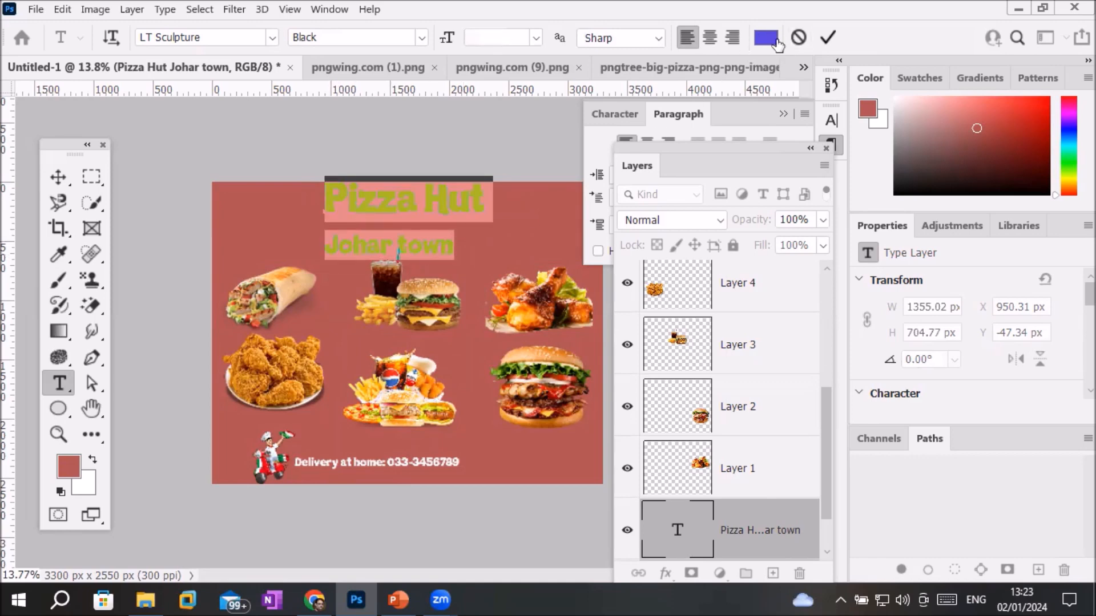
{"action": "left_click", "coordinate": [776, 40]}
{"action": "left_click", "coordinate": [605, 220]}
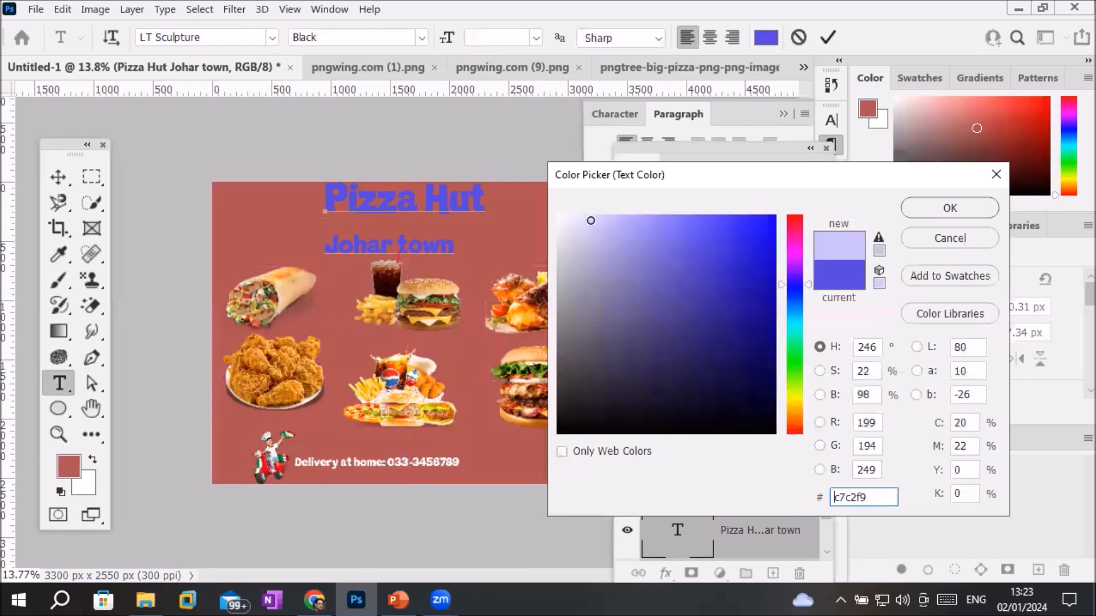
{"action": "left_click", "coordinate": [567, 224]}
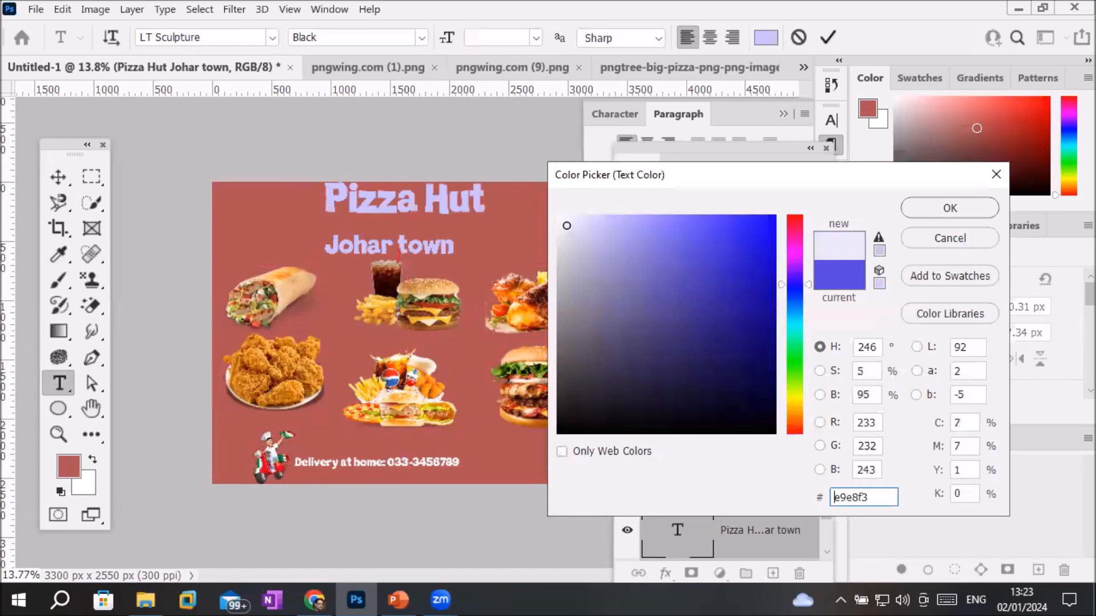
{"action": "left_click", "coordinate": [926, 210]}
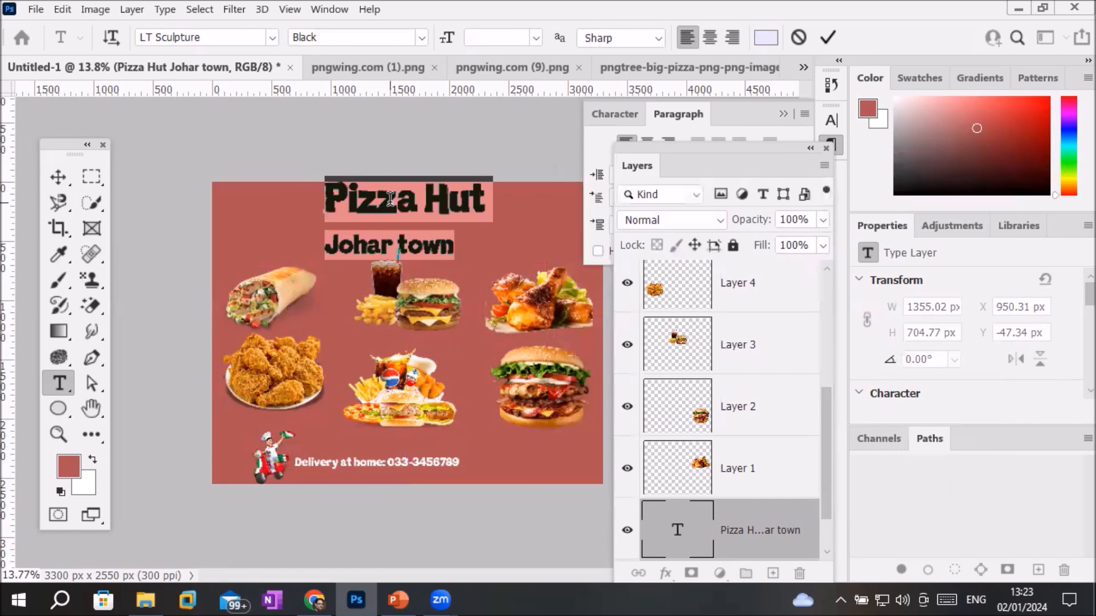
Step: Tighten the line spacing of the two-line title by setting its leading to 50 pt
{"action": "left_click", "coordinate": [616, 115]}
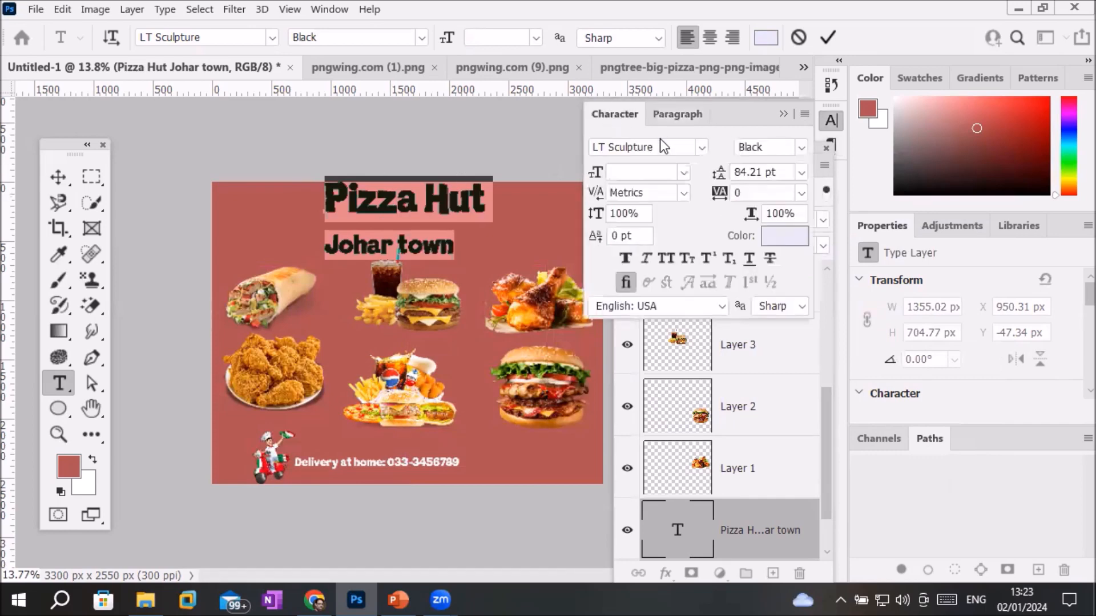
{"action": "left_click", "coordinate": [780, 168]}
{"action": "scroll", "coordinate": [780, 166], "scroll_direction": "down", "scroll_amount": 9}
{"action": "scroll", "coordinate": [778, 165], "scroll_direction": "down", "scroll_amount": 13}
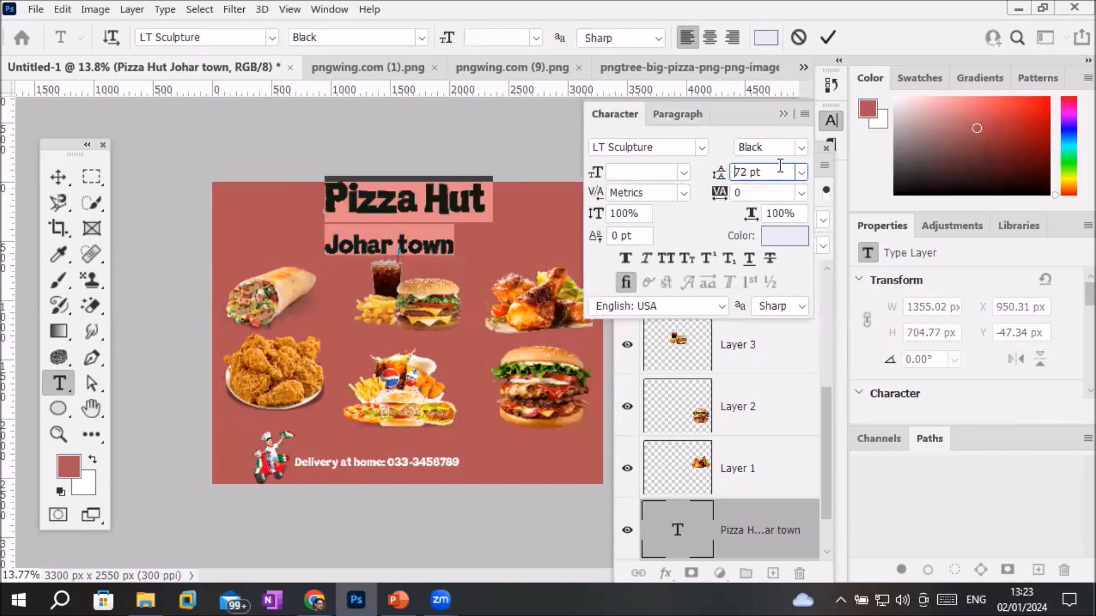
{"action": "scroll", "coordinate": [774, 167], "scroll_direction": "down", "scroll_amount": 12}
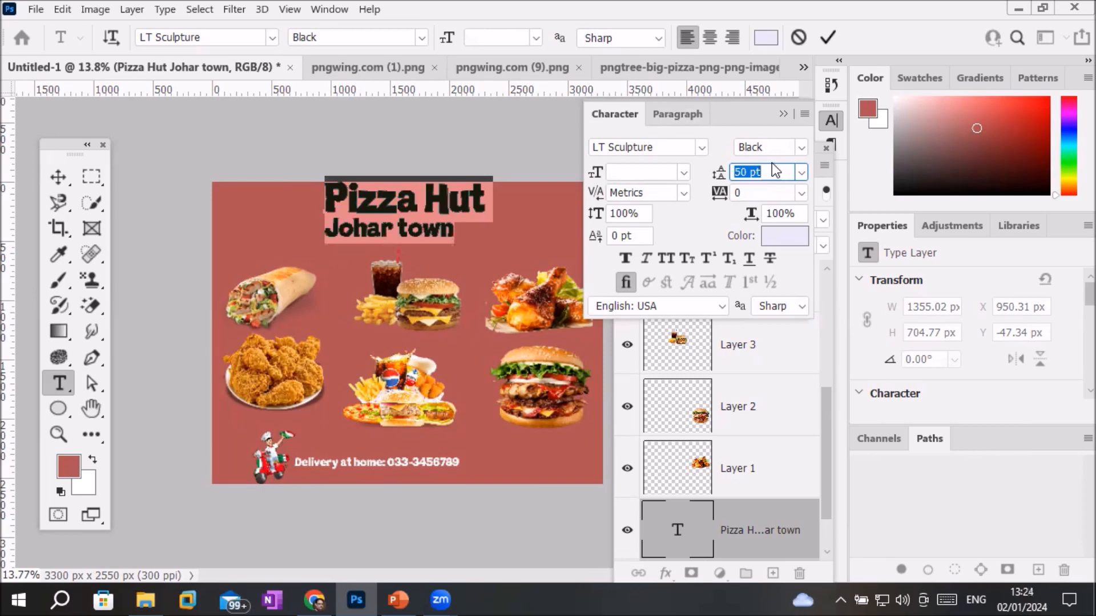
Step: Move the title about 100 px right and 94 px down, then deselect it
{"action": "left_click", "coordinate": [58, 176]}
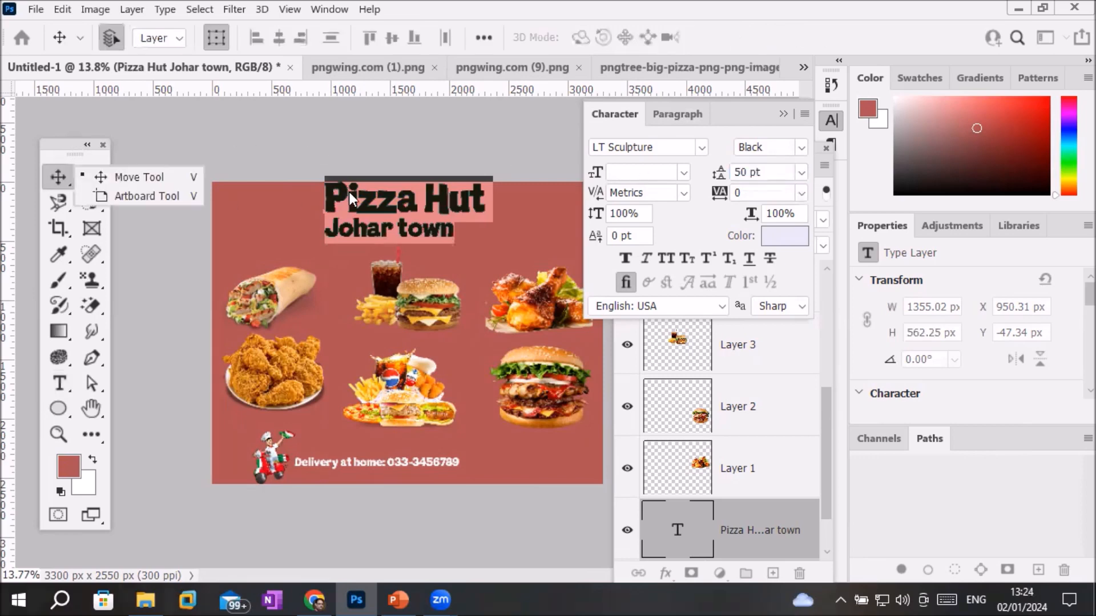
{"action": "left_click", "coordinate": [132, 179]}
{"action": "left_click_drag", "start_coordinate": [375, 209], "coordinate": [387, 219]}
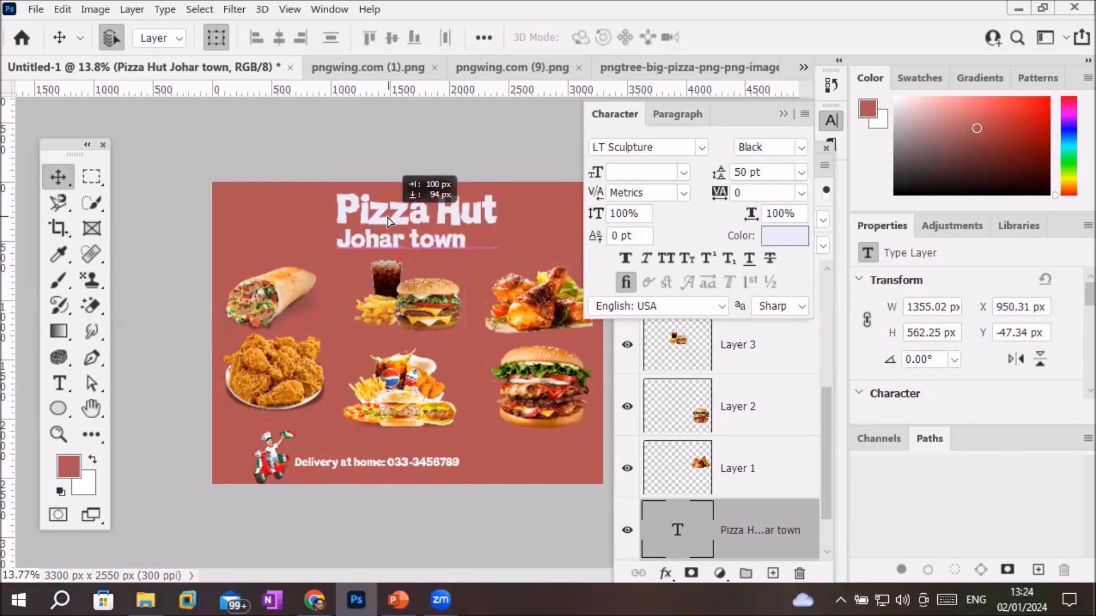
{"action": "left_click", "coordinate": [543, 469]}
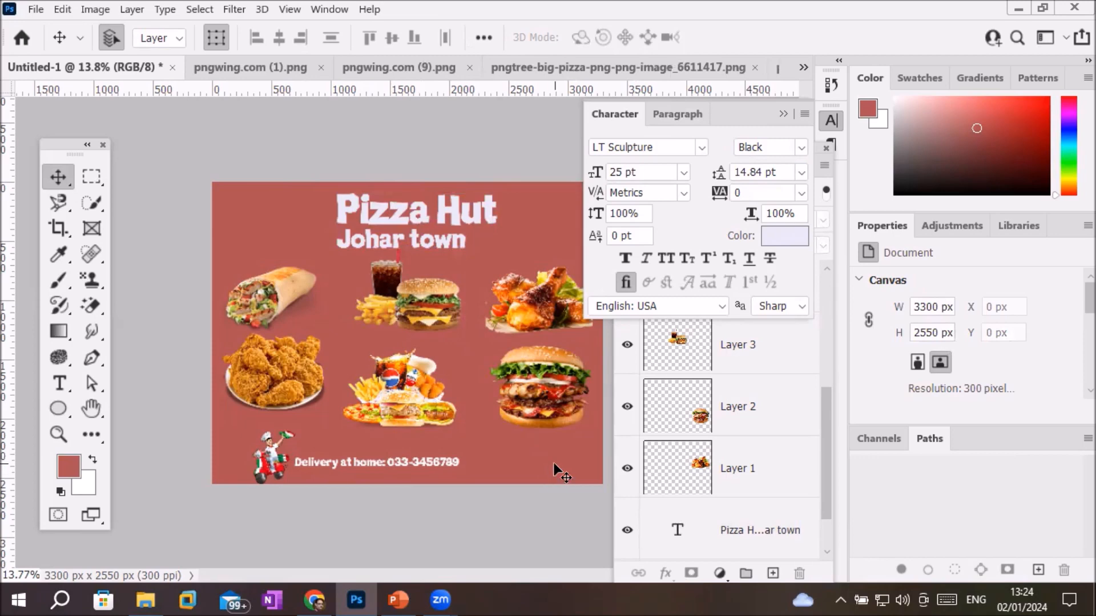
Step: Close the four source image documents: the scooter chef, chicken strips, pizza and rice dish, leaving only the poster open
{"action": "left_click", "coordinate": [268, 66]}
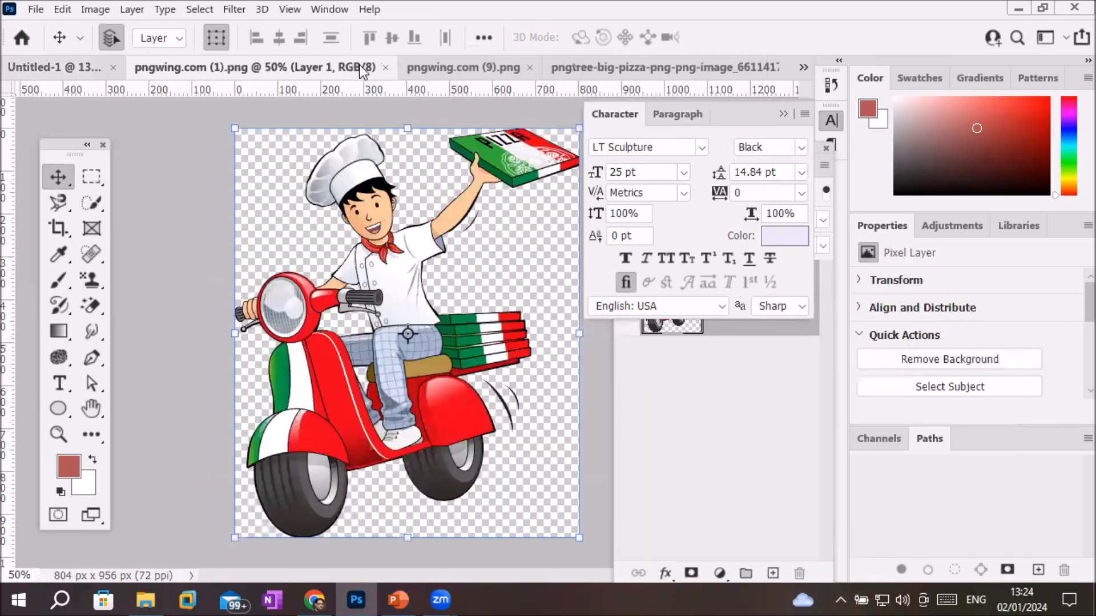
{"action": "left_click", "coordinate": [385, 67]}
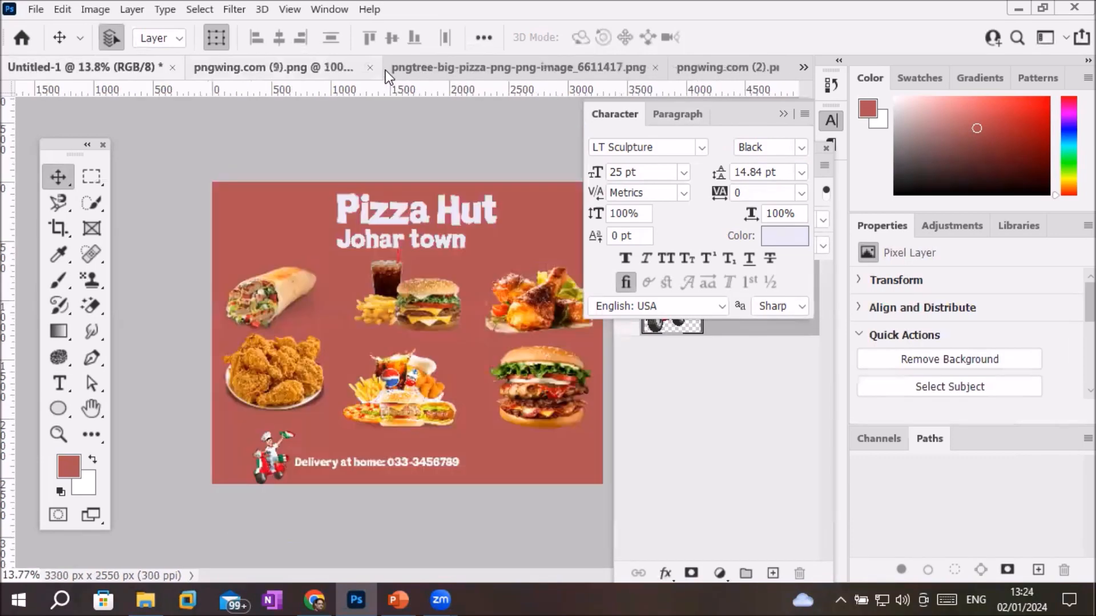
{"action": "left_click", "coordinate": [318, 64]}
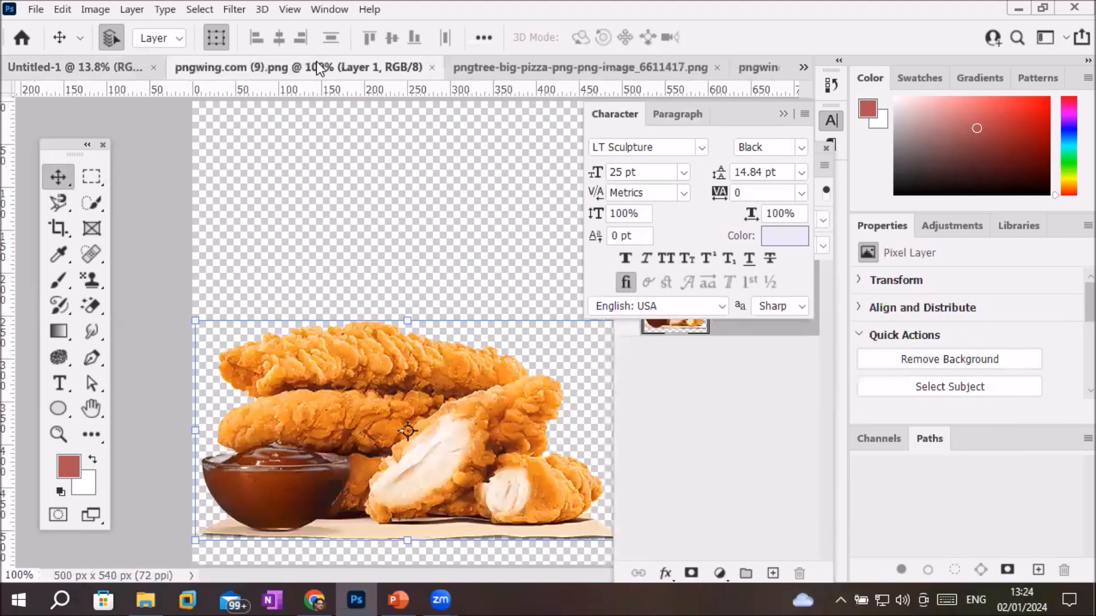
{"action": "left_click", "coordinate": [432, 67]}
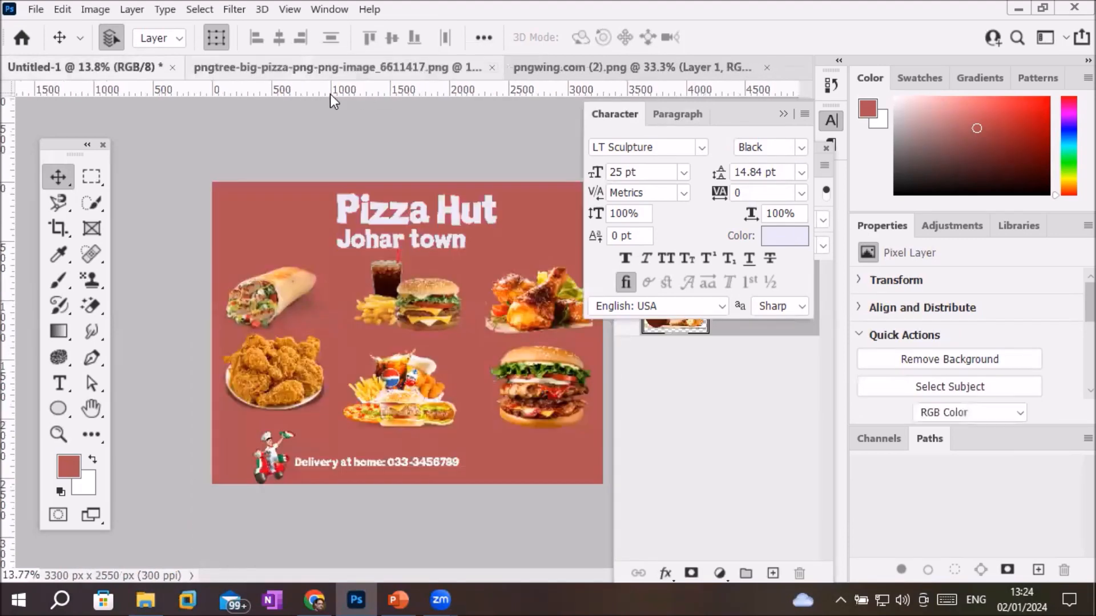
{"action": "left_click", "coordinate": [368, 66]}
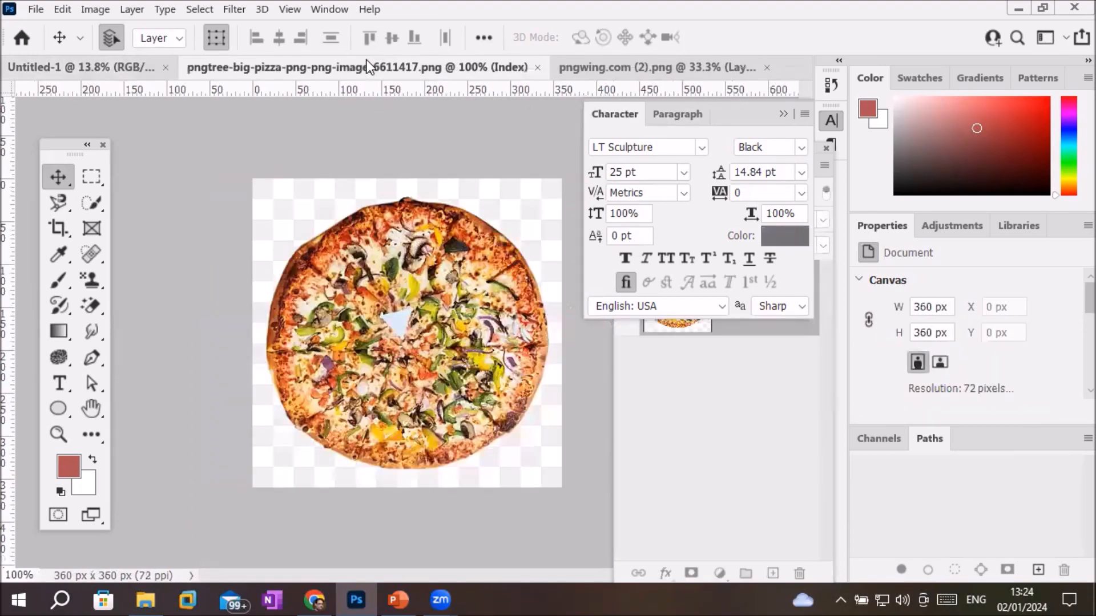
{"action": "left_click", "coordinate": [537, 67]}
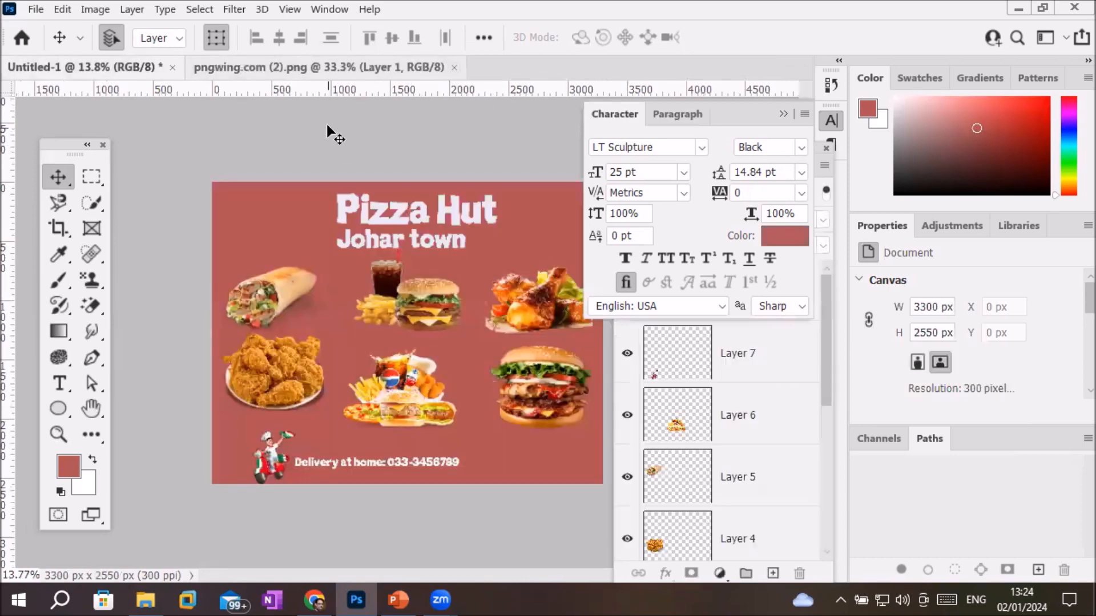
{"action": "left_click", "coordinate": [340, 66]}
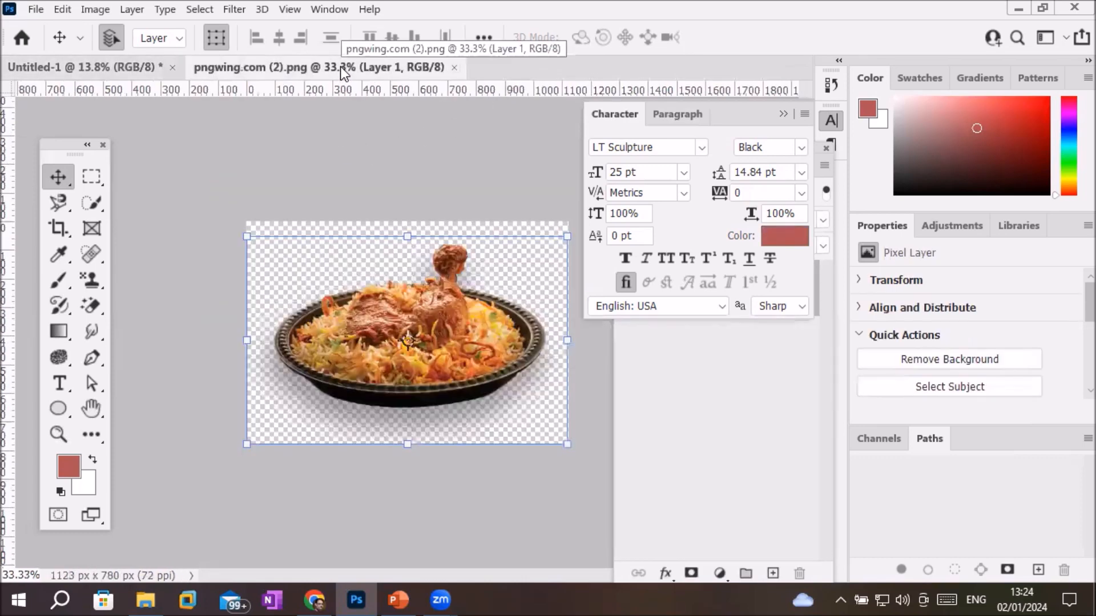
{"action": "left_click", "coordinate": [455, 68]}
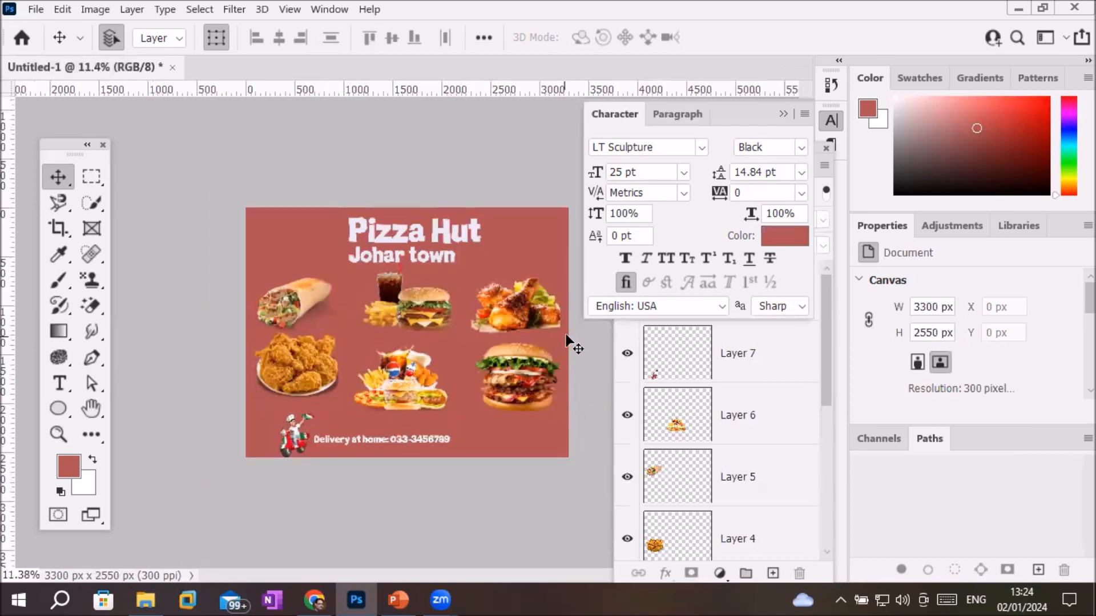
Step: Add the price text "Rs450/-" at 25 pt above the wrap image
{"action": "key", "text": "ctrl+minus"}
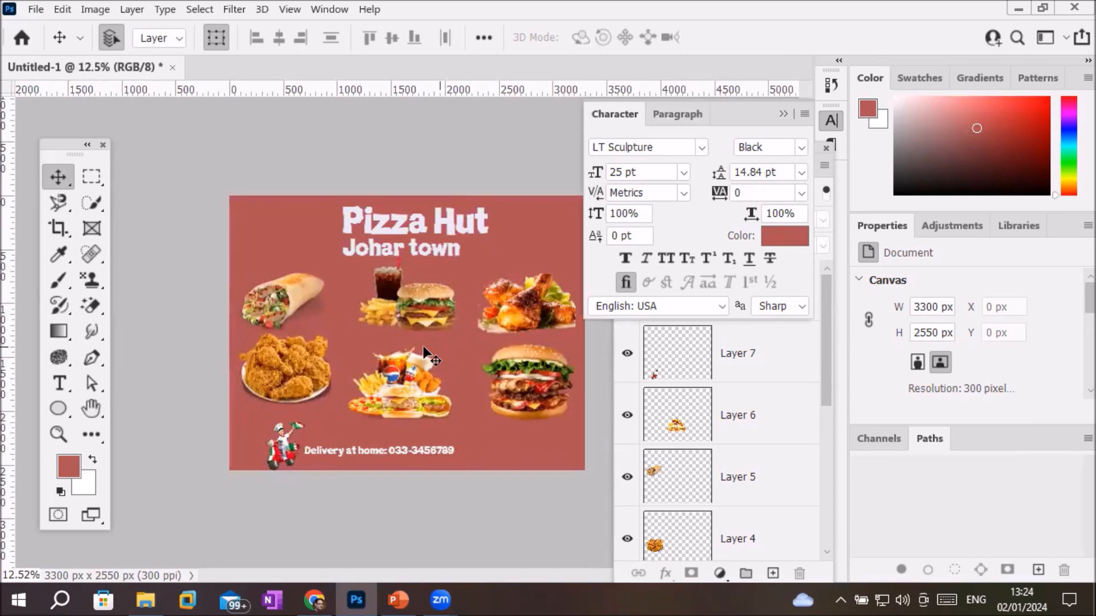
{"action": "left_click", "coordinate": [61, 384]}
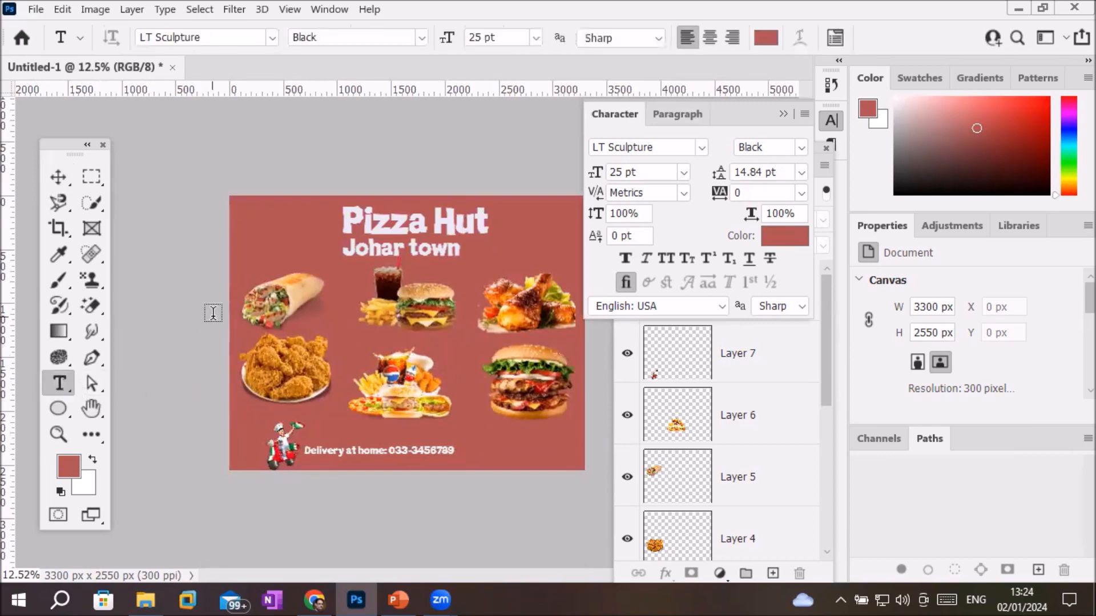
{"action": "left_click", "coordinate": [244, 260]}
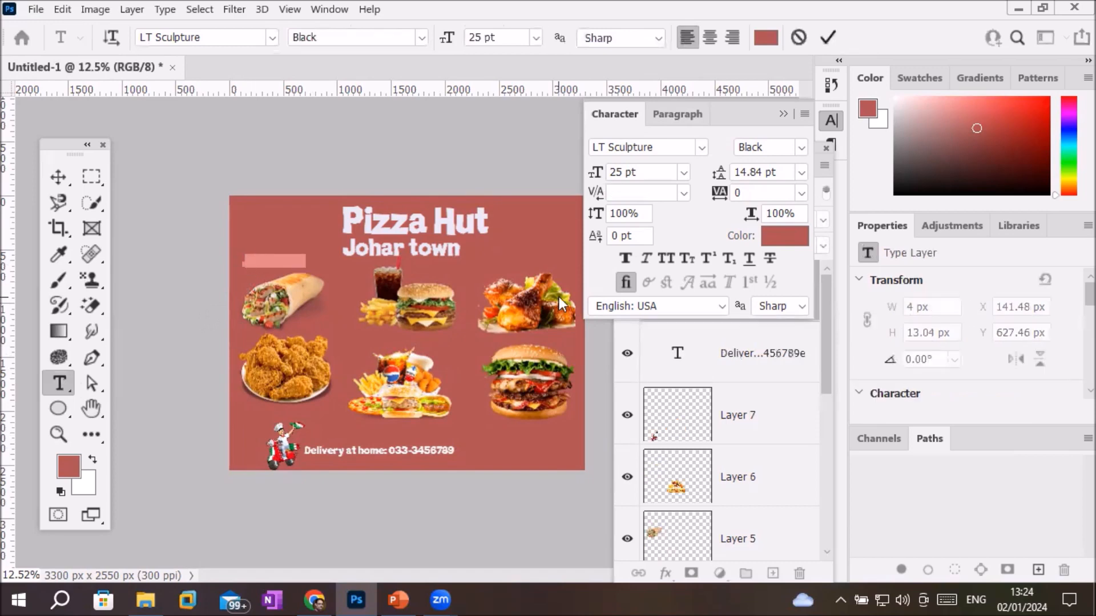
{"action": "key", "text": "BackSpace"}
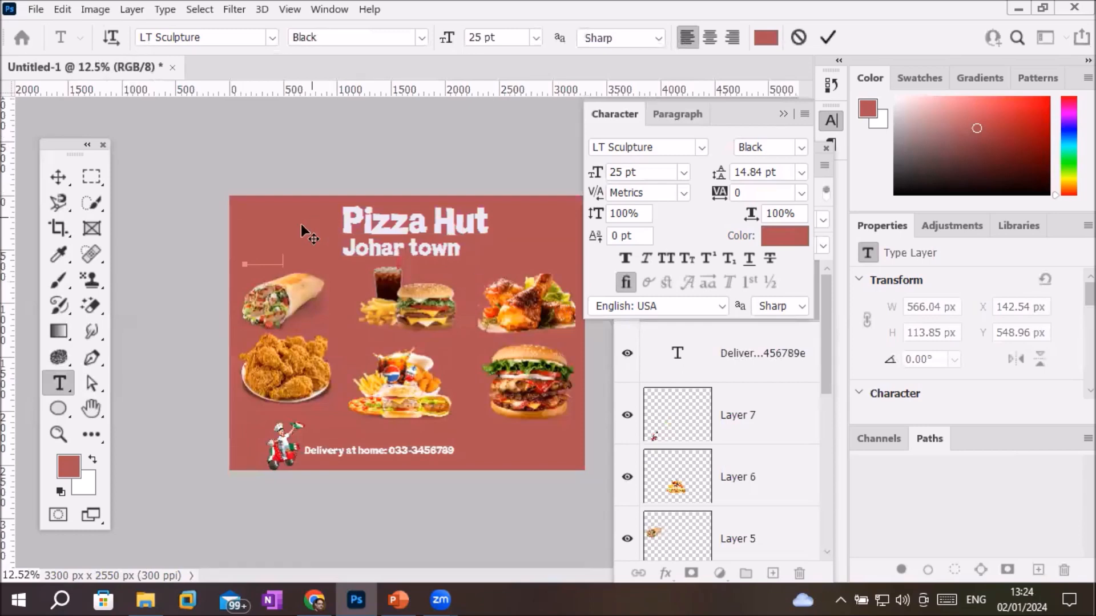
Step: Recolor the "Rs450/-" price text above the wrap to a very pale pink, almost white
{"action": "left_click_drag", "start_coordinate": [284, 260], "coordinate": [199, 259]}
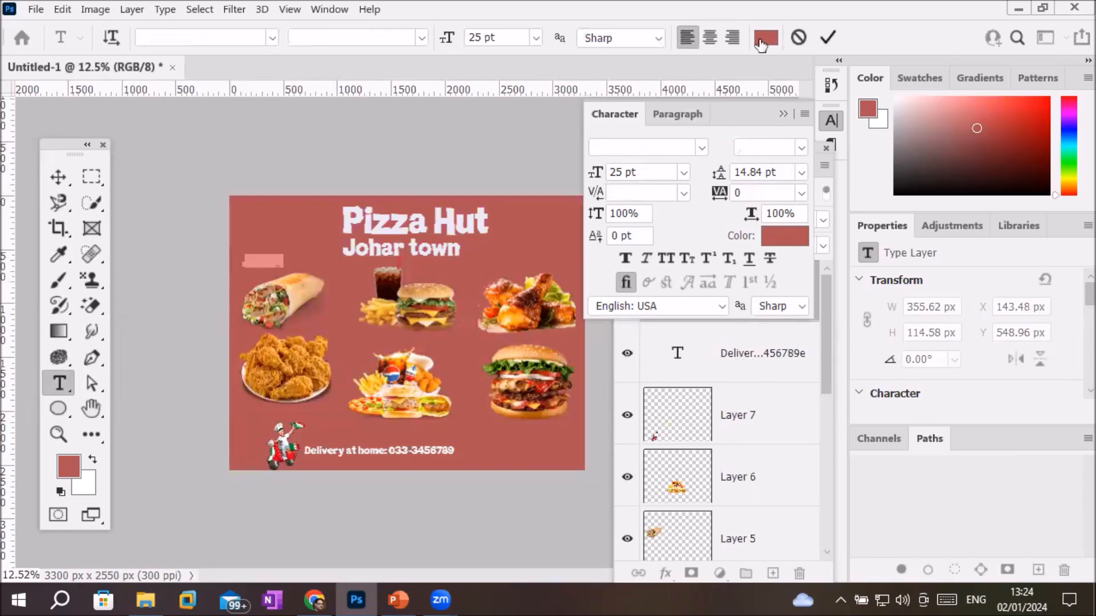
{"action": "left_click", "coordinate": [766, 37]}
{"action": "left_click", "coordinate": [564, 221]}
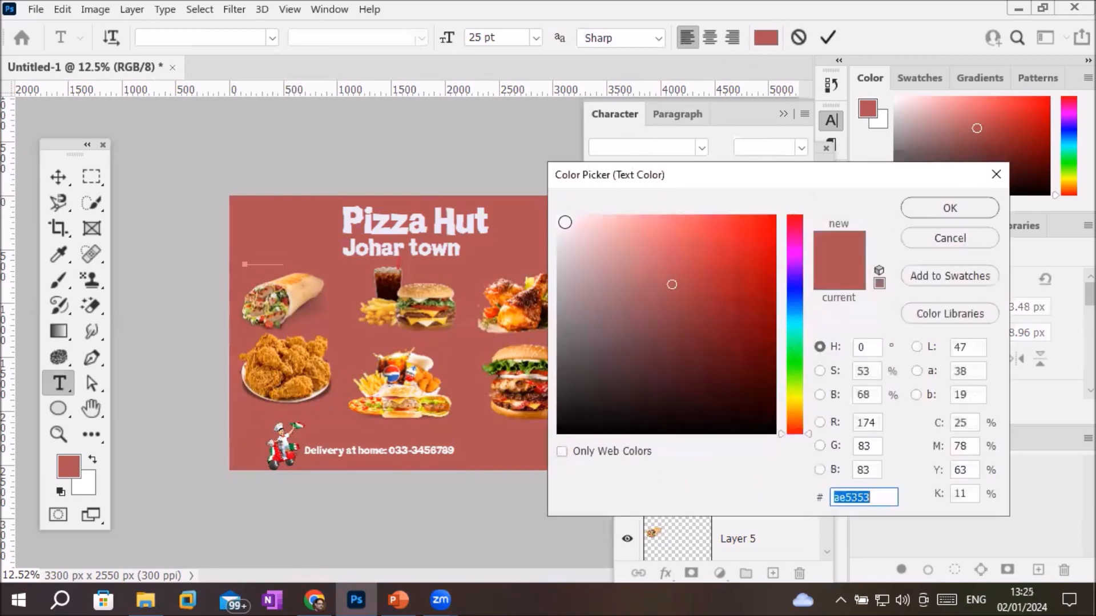
{"action": "left_click", "coordinate": [960, 207]}
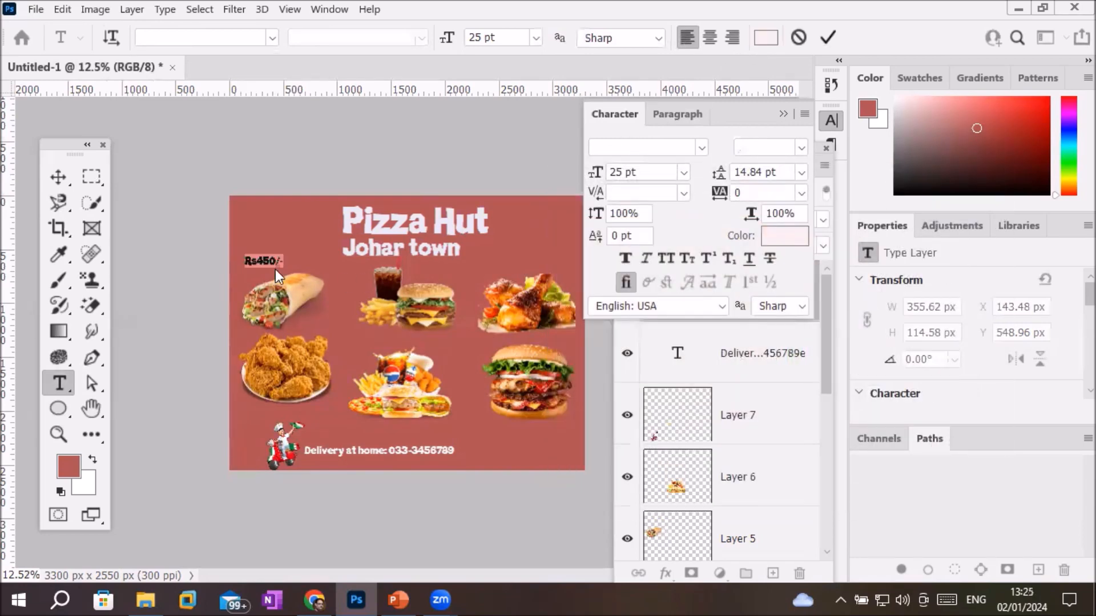
{"action": "key", "text": "ctrl+plus"}
{"action": "key", "text": "ctrl+plus"}
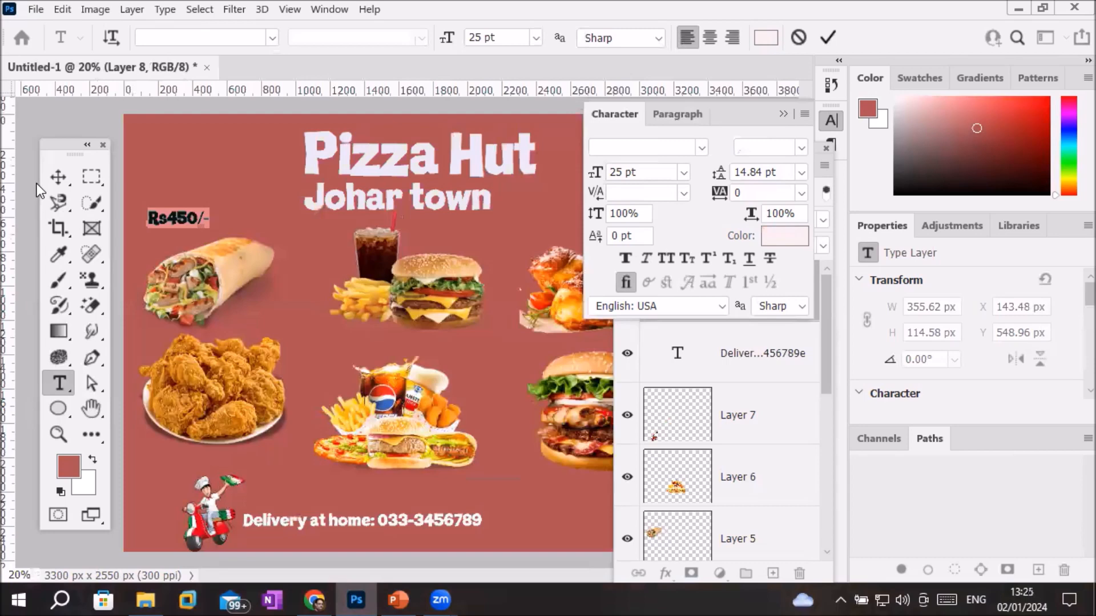
Step: Shift the "Rs450/-" price slightly right so it sits centrally above the wrap, and deselect it
{"action": "left_click", "coordinate": [58, 178]}
{"action": "left_click", "coordinate": [188, 189]}
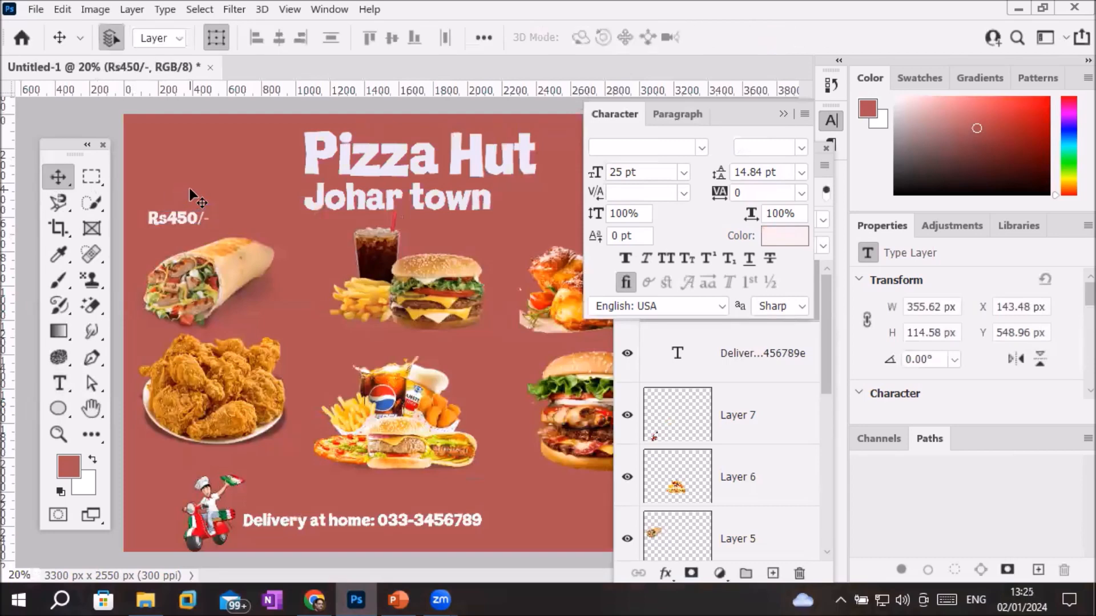
{"action": "mouse_move", "coordinate": [176, 225]}
{"action": "left_mouse_down"}
{"action": "mouse_move", "coordinate": [205, 216]}
{"action": "mouse_move", "coordinate": [247, 237]}
{"action": "mouse_move", "coordinate": [238, 260]}
{"action": "mouse_move", "coordinate": [192, 225]}
{"action": "left_mouse_up"}
{"action": "left_click", "coordinate": [244, 227]}
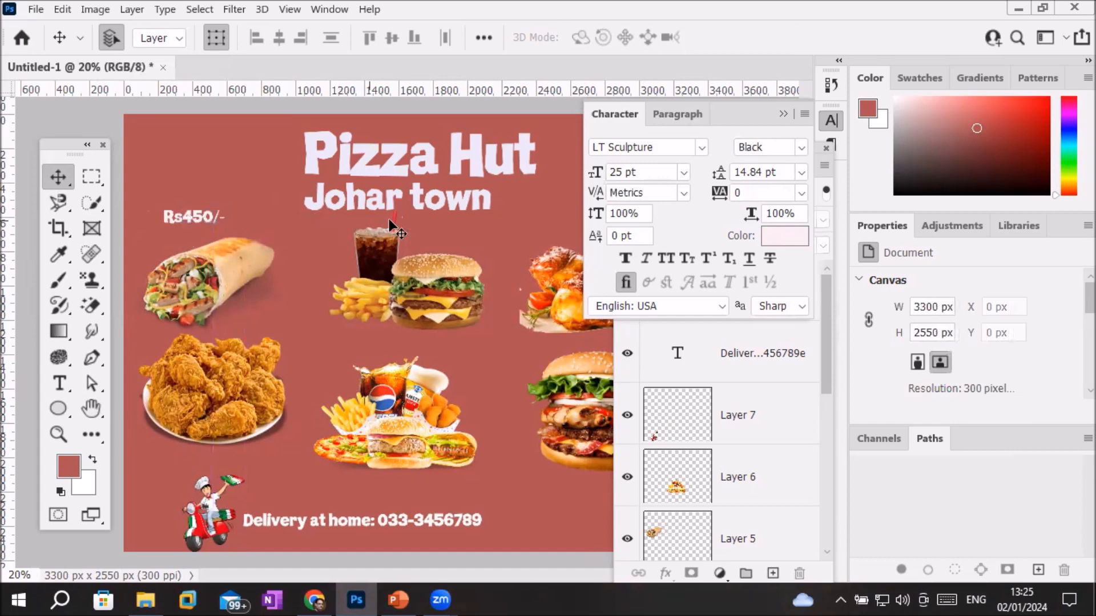
Step: Duplicate the "Rs450/-" price above the fried chicken, the Pepsi meal and the cola-and-burger meal, and collapse the character settings
{"action": "left_click", "coordinate": [207, 218]}
{"action": "left_click_drag", "start_coordinate": [207, 218], "coordinate": [468, 231]}
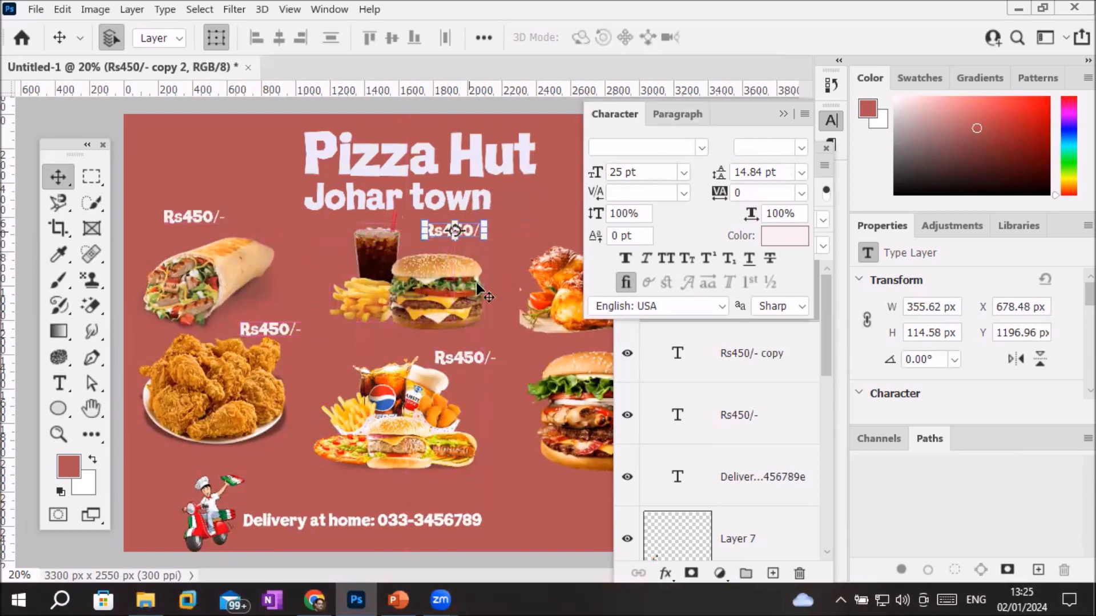
{"action": "left_click", "coordinate": [498, 331]}
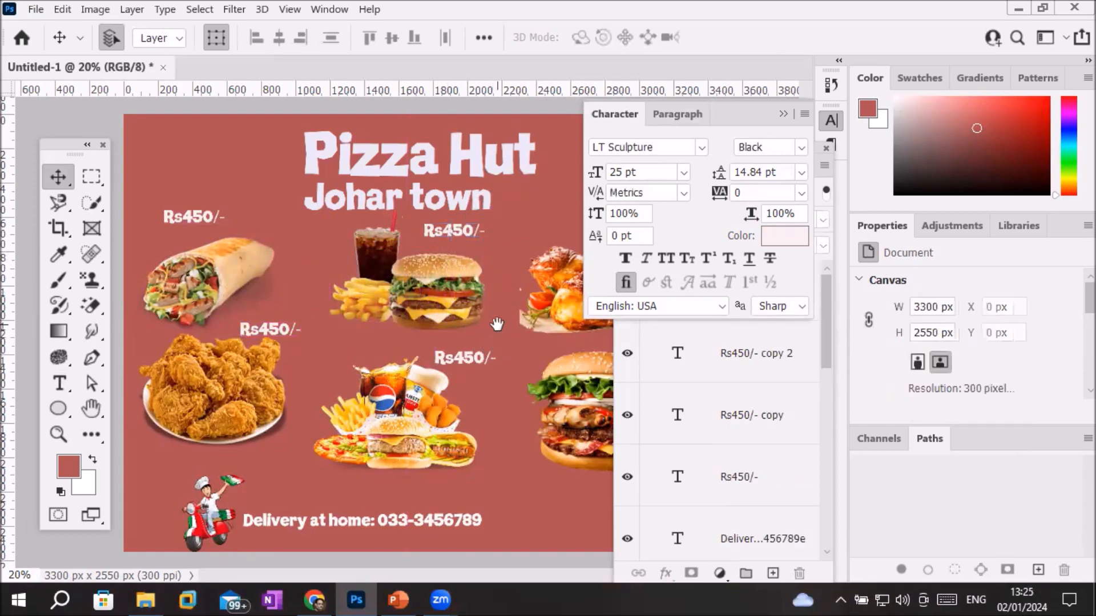
{"action": "left_click", "coordinate": [780, 113]}
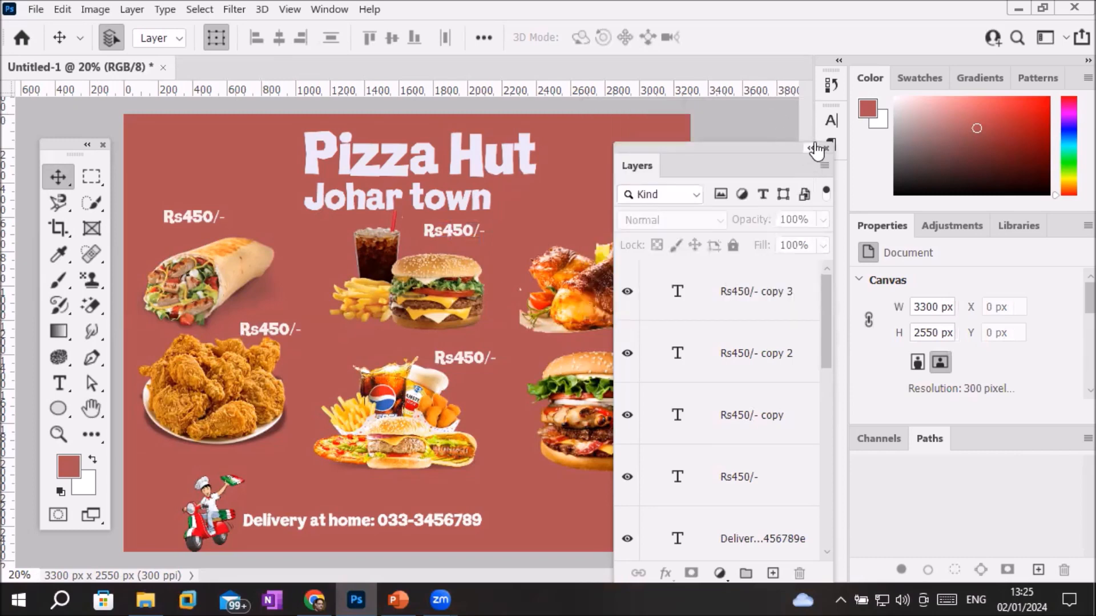
Step: Duplicate the Pepsi meal's "Rs450/-" price above the roast chicken, moving the layer list clear of the artwork
{"action": "left_click_drag", "start_coordinate": [776, 152], "coordinate": [890, 247]}
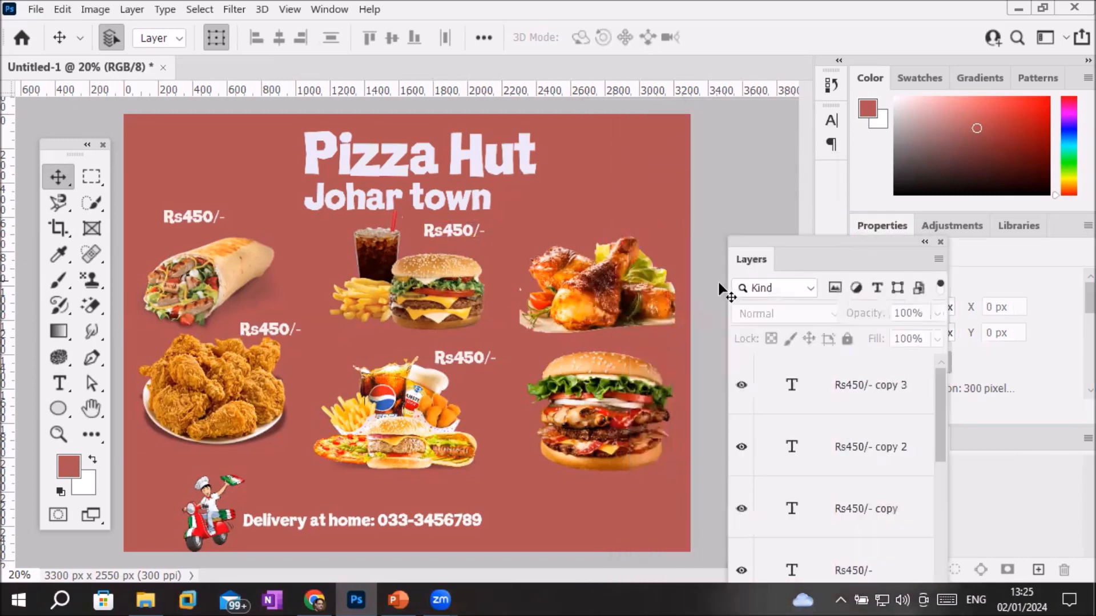
{"action": "left_click", "coordinate": [453, 360]}
{"action": "scroll", "coordinate": [474, 358], "scroll_direction": "up", "scroll_amount": 1}
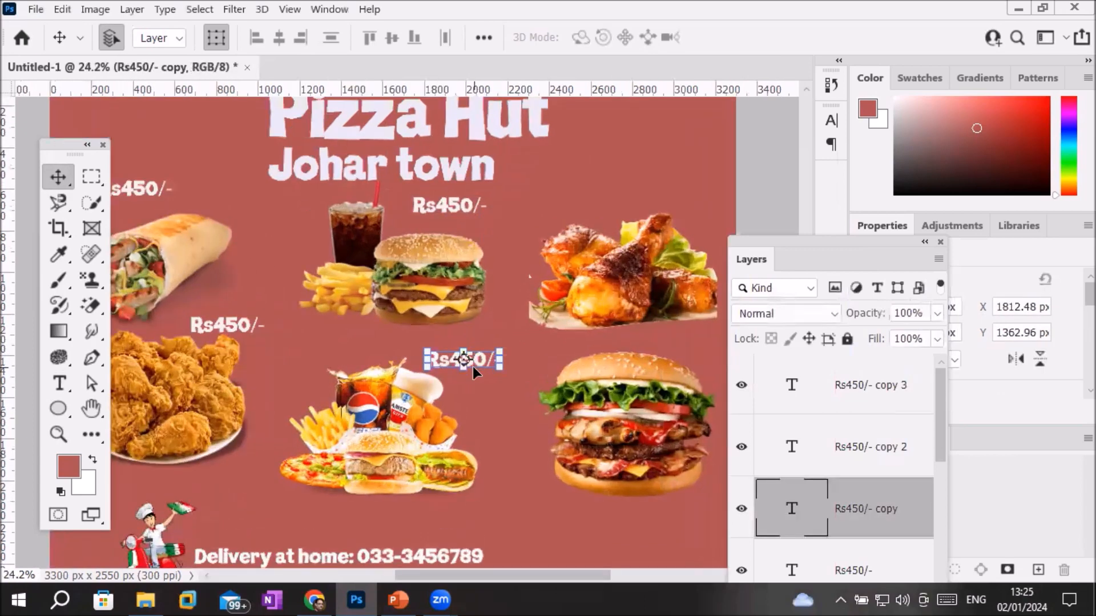
{"action": "left_click_drag", "start_coordinate": [479, 358], "coordinate": [686, 200]}
{"action": "scroll", "coordinate": [548, 268], "scroll_direction": "down", "scroll_amount": 1}
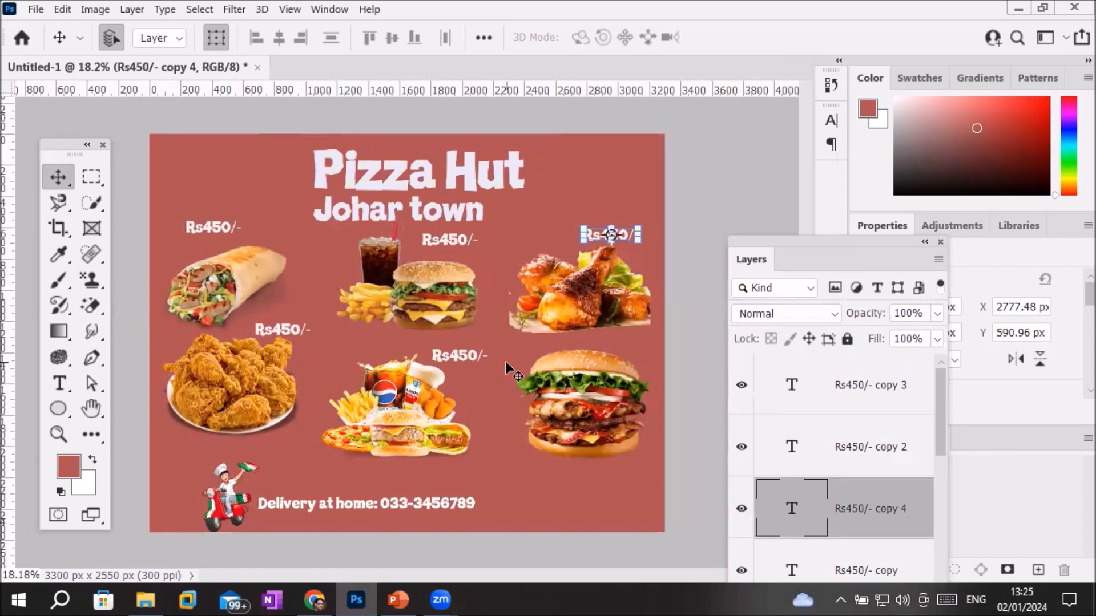
Step: Change the price text above the Pepsi meal to "Rs 2450/-"
{"action": "left_click", "coordinate": [59, 384]}
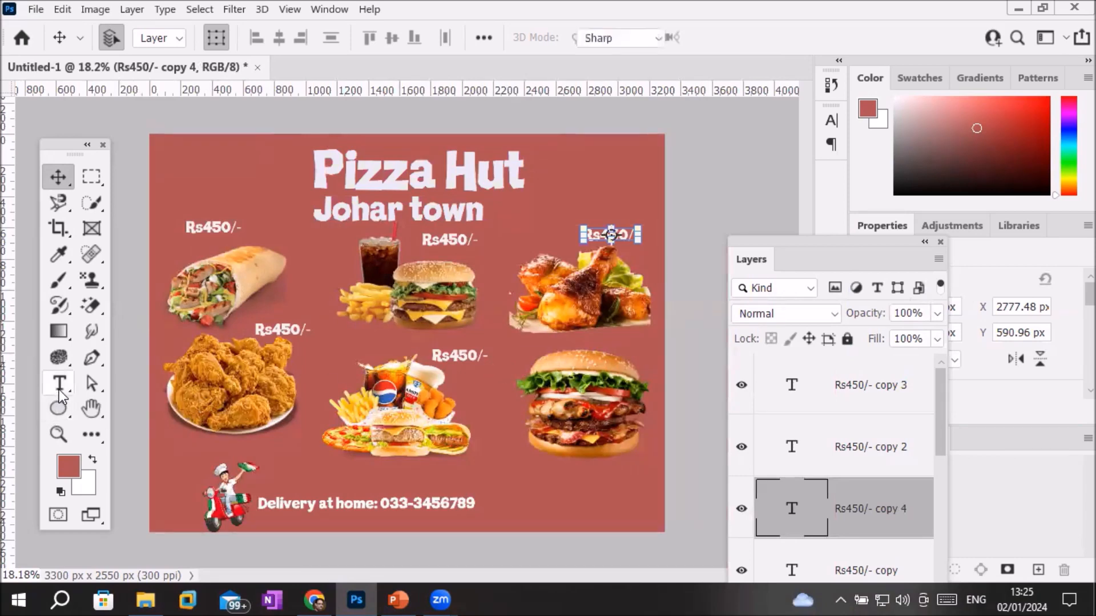
{"action": "left_click", "coordinate": [454, 359]}
{"action": "type", "text": "2"}
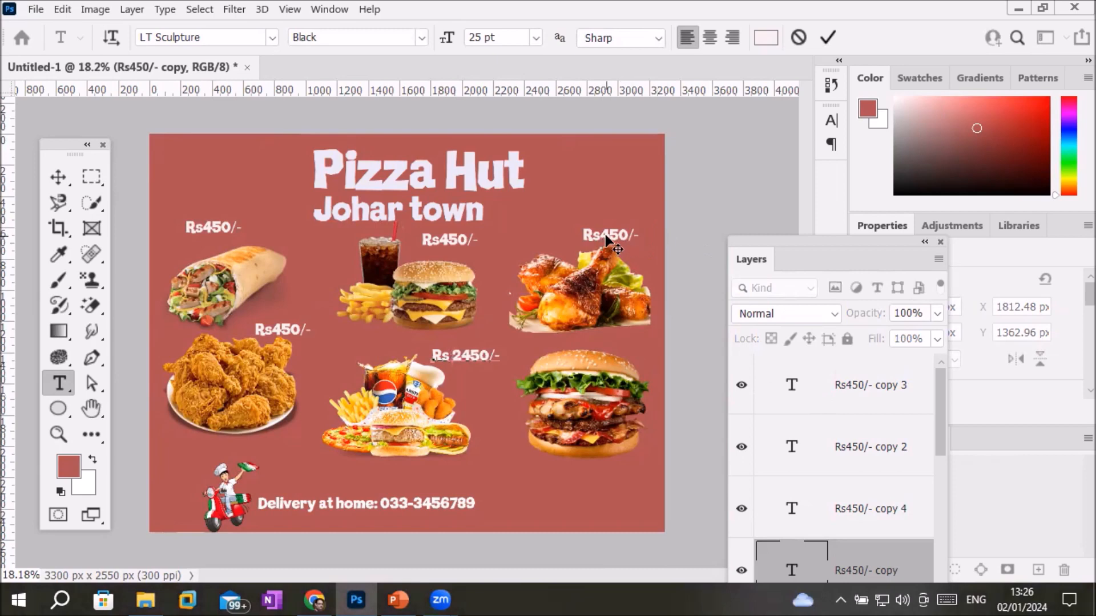
{"action": "left_click", "coordinate": [827, 37]}
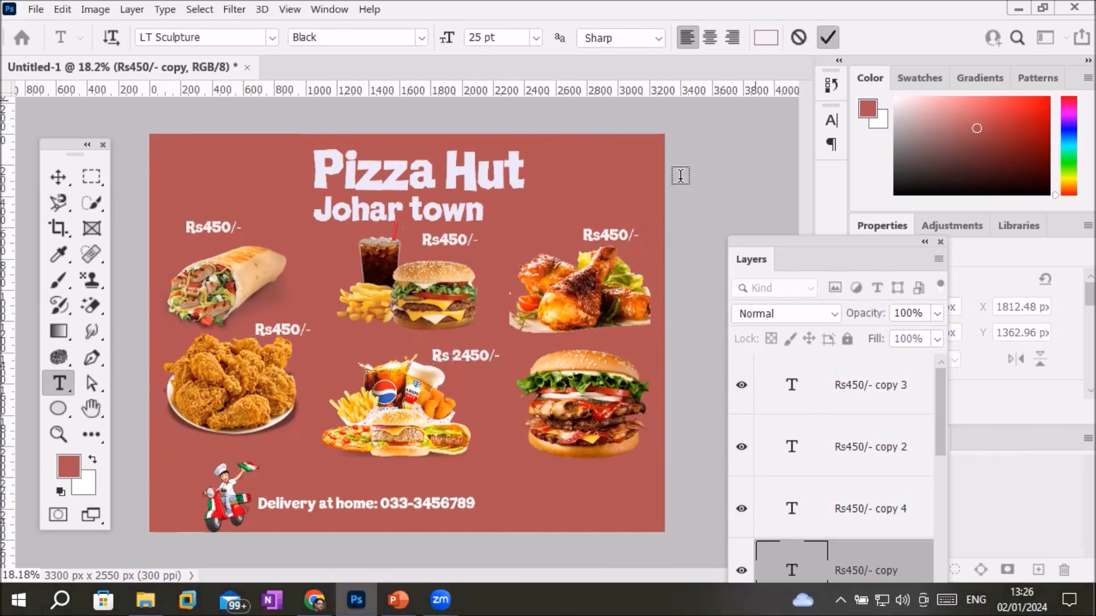
Step: Change the price text above the roast chicken to "Rs 3450/-"
{"action": "left_click", "coordinate": [605, 235]}
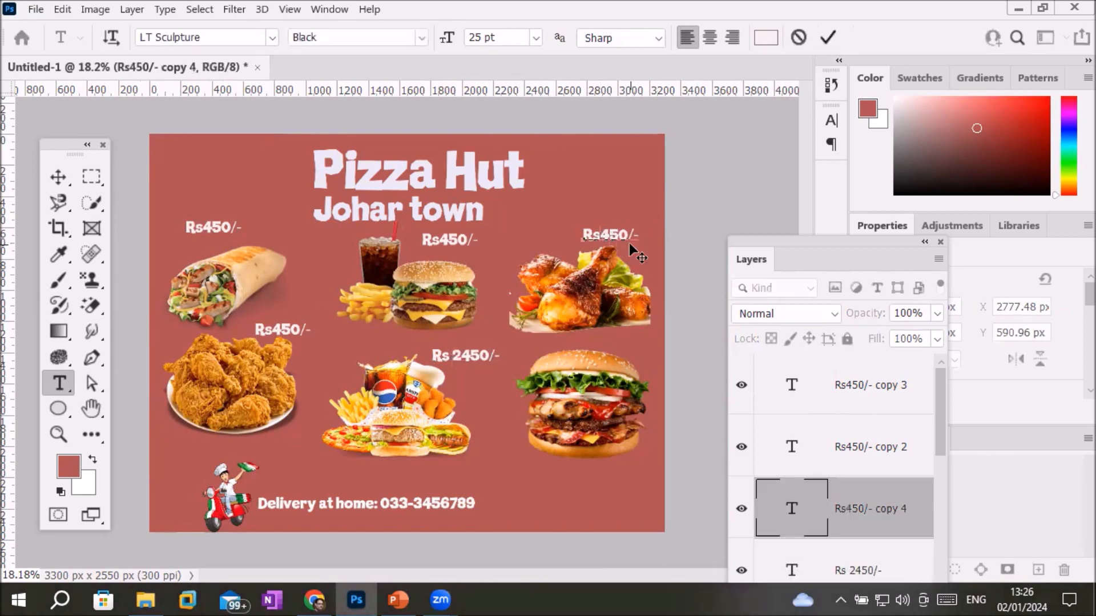
{"action": "type", "text": "3"}
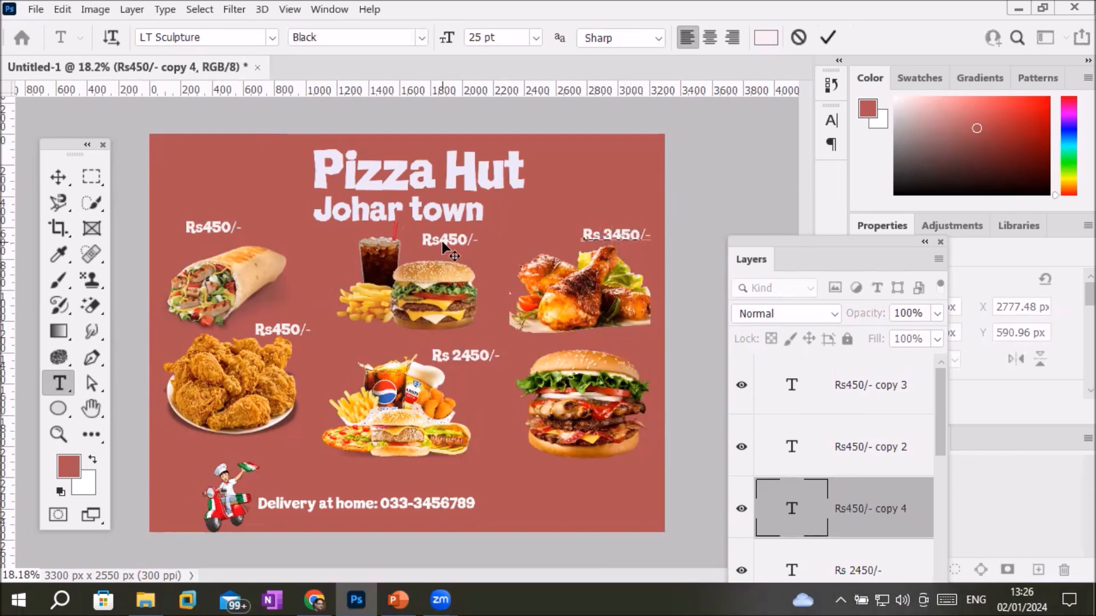
{"action": "left_click", "coordinate": [827, 37]}
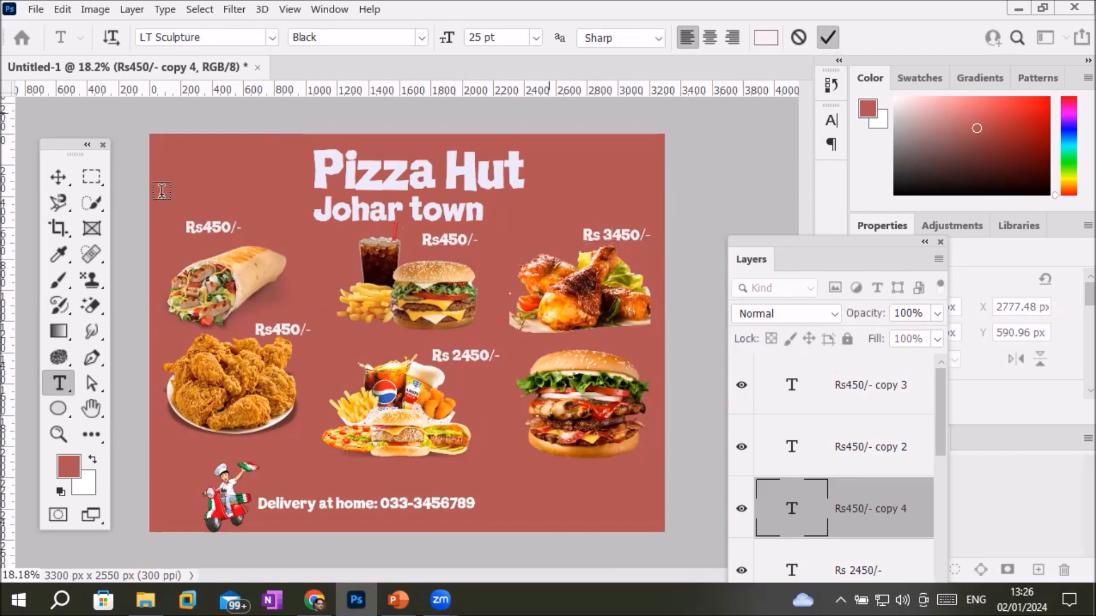
Step: Change the price text above the cola-and-burger meal to "Rs 2450/-"
{"action": "left_click", "coordinate": [444, 239]}
{"action": "type", "text": "2"}
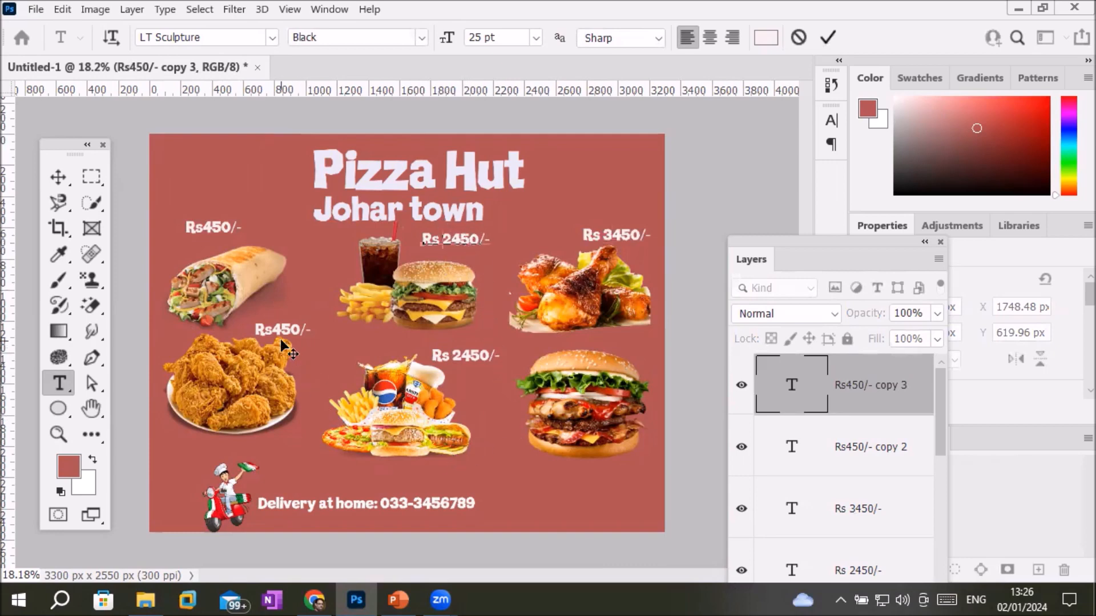
{"action": "left_click", "coordinate": [828, 37]}
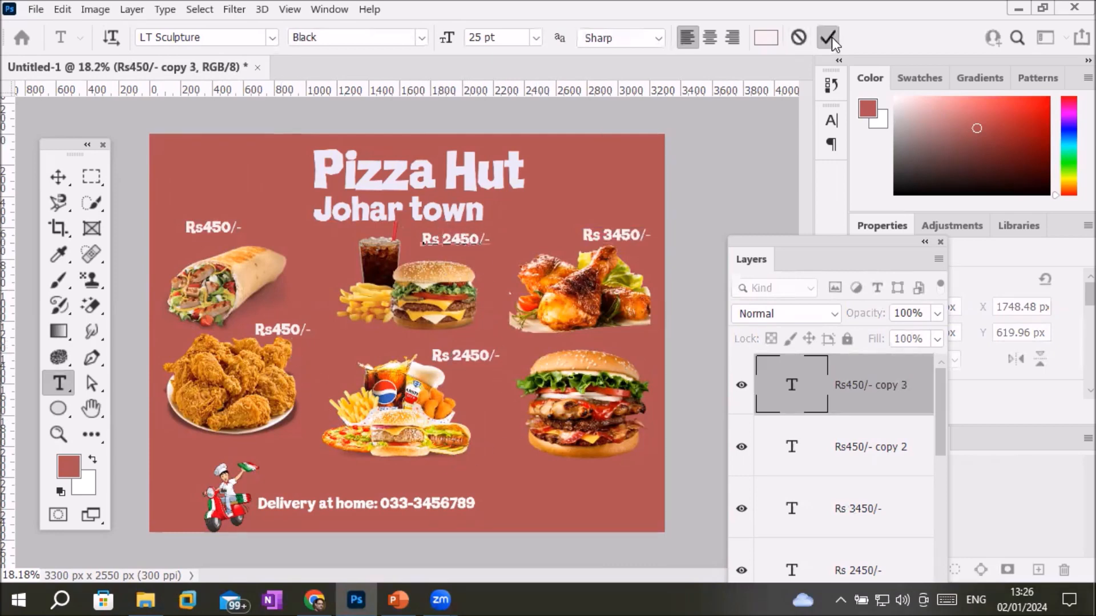
Step: Change the price text above the fried chicken to "Rs 5450/-"
{"action": "left_click", "coordinate": [286, 333]}
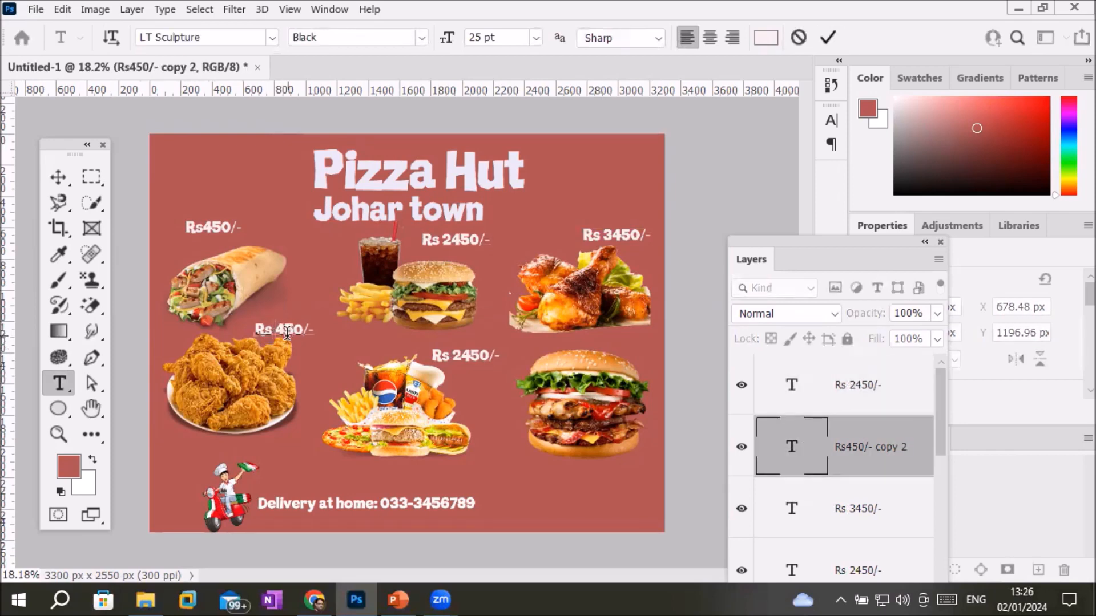
{"action": "type", "text": "5"}
{"action": "left_click", "coordinate": [827, 37]}
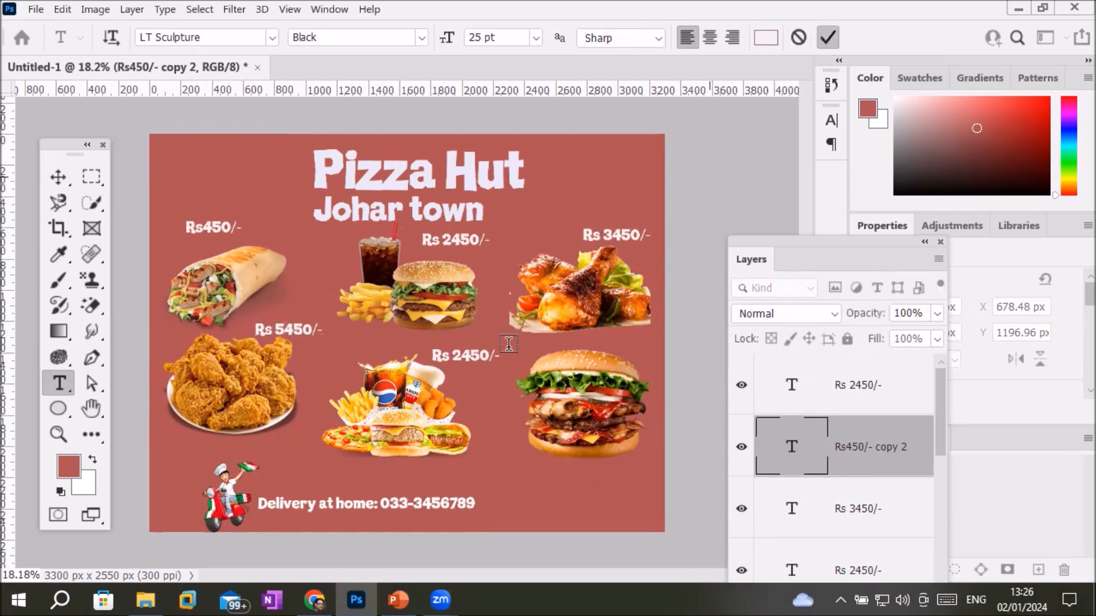
Step: Duplicate the roast chicken's price below the large stacked burger and change the copy to "Rs 1450/-"
{"action": "left_click", "coordinate": [57, 177]}
{"action": "left_click", "coordinate": [608, 236]}
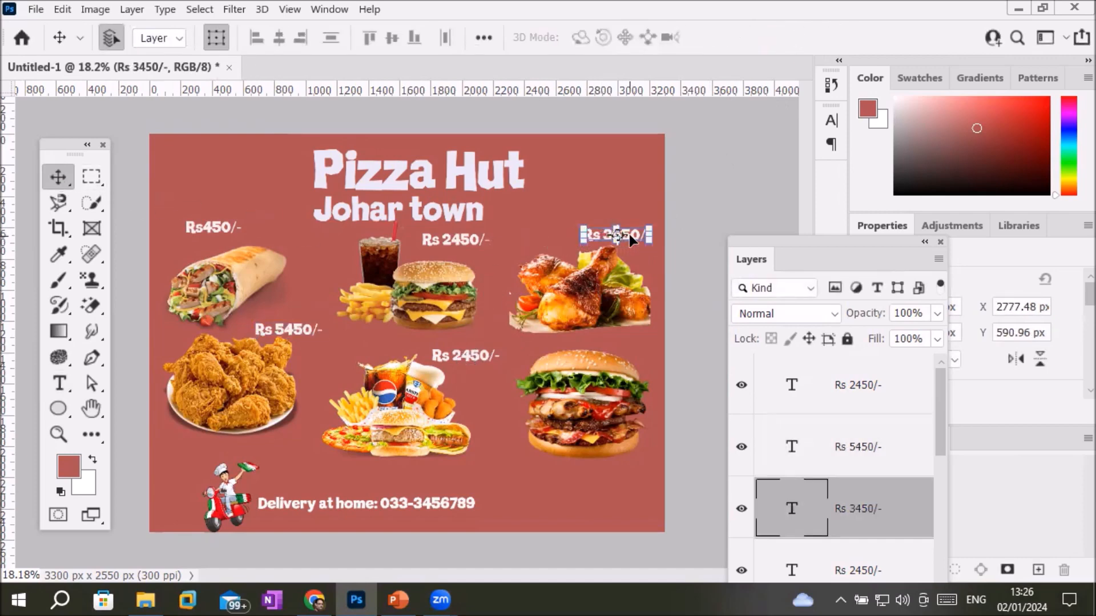
{"action": "left_click_drag", "start_coordinate": [630, 238], "coordinate": [616, 486]}
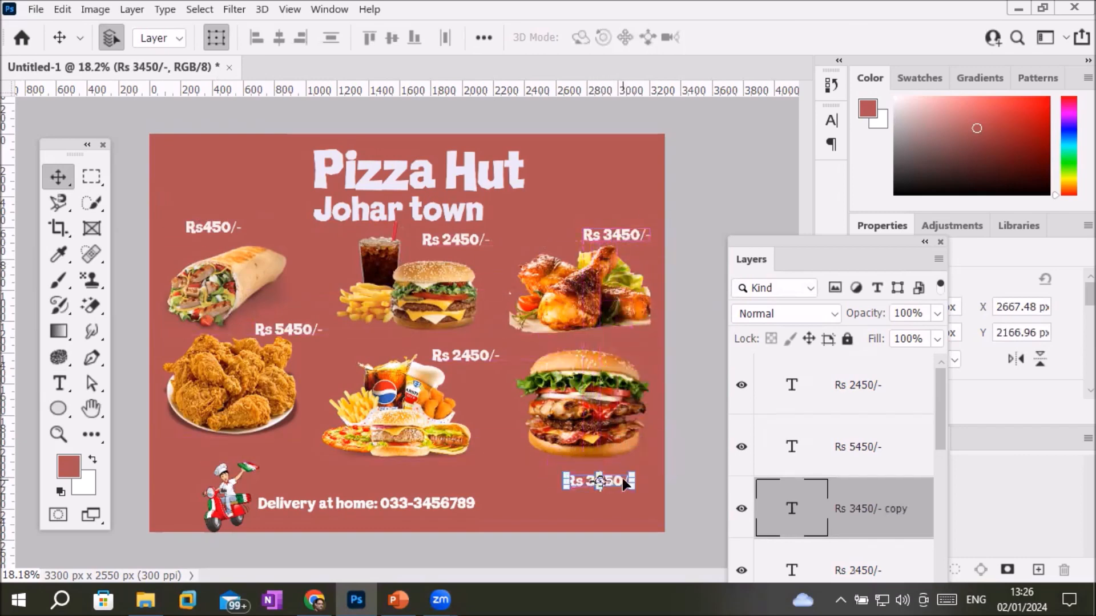
{"action": "left_click", "coordinate": [62, 389]}
{"action": "left_click", "coordinate": [591, 481]}
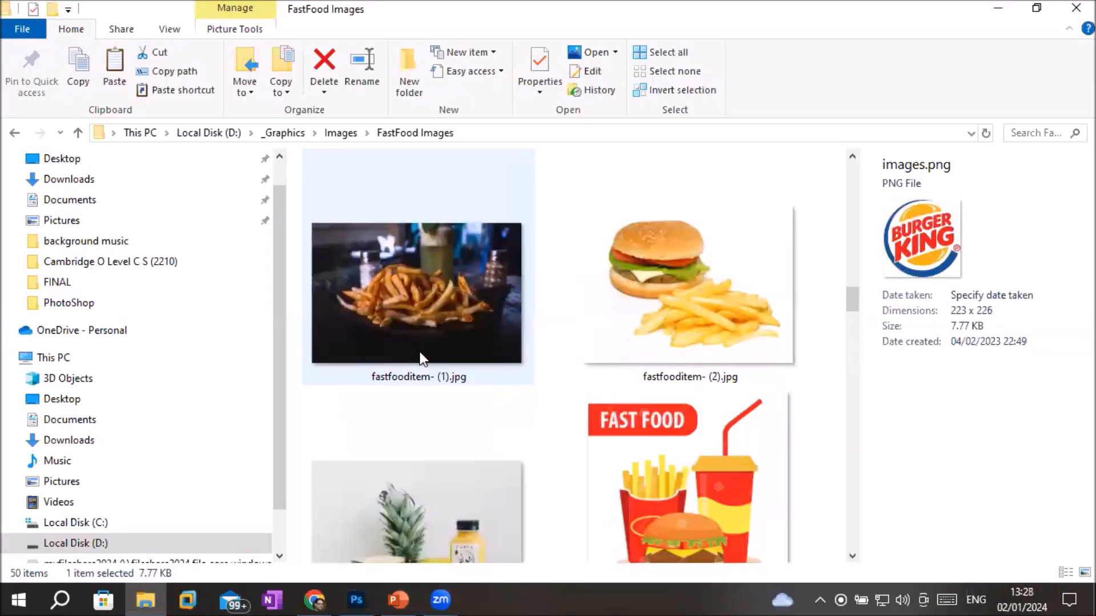
Step: Find cook .png in the FastFood Images folder and place it in the poster
{"action": "scroll", "coordinate": [419, 358], "scroll_direction": "up", "scroll_amount": 5}
{"action": "scroll", "coordinate": [419, 352], "scroll_direction": "up", "scroll_amount": 3}
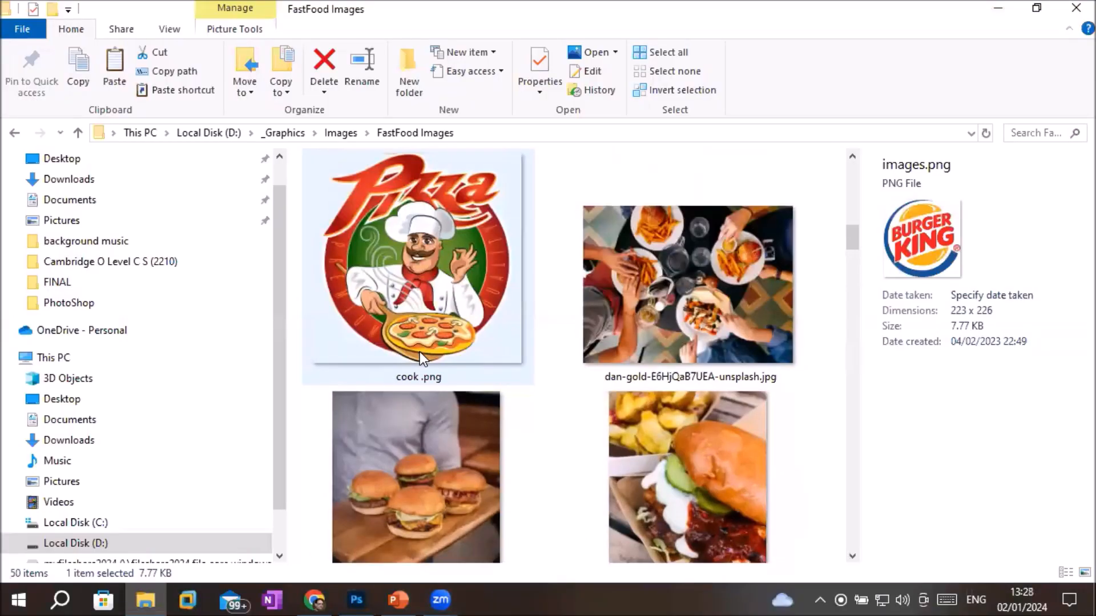
{"action": "left_click", "coordinate": [402, 249]}
{"action": "left_click_drag", "start_coordinate": [430, 255], "coordinate": [225, 176]}
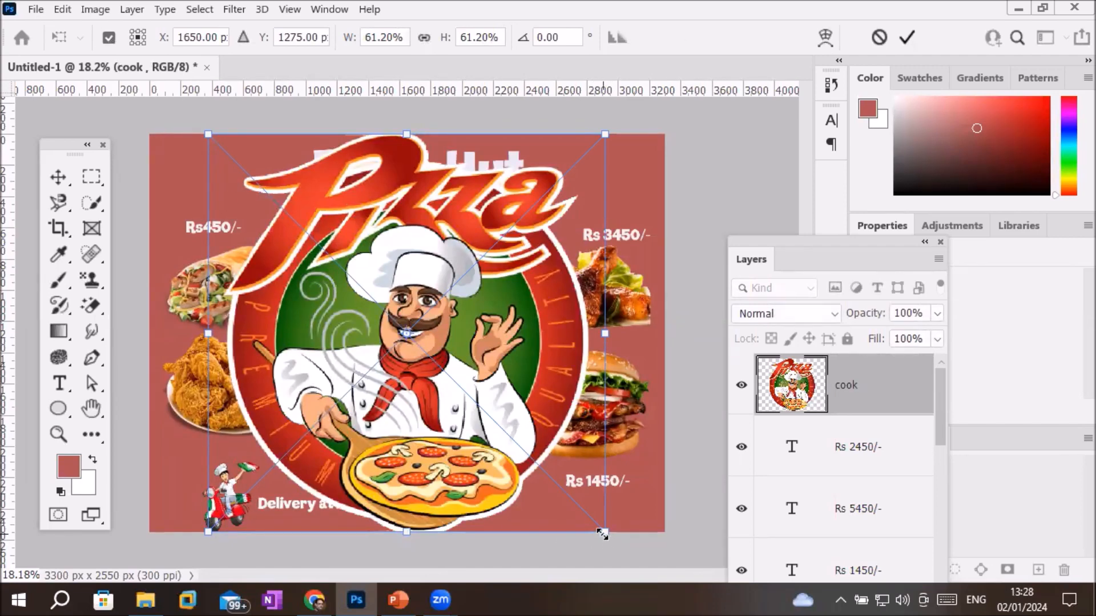
Step: Scale the pizza cook logo to about 11%, position it beside the Pizza Hut title above the wrap, and deselect it
{"action": "left_click_drag", "start_coordinate": [599, 532], "coordinate": [249, 234]}
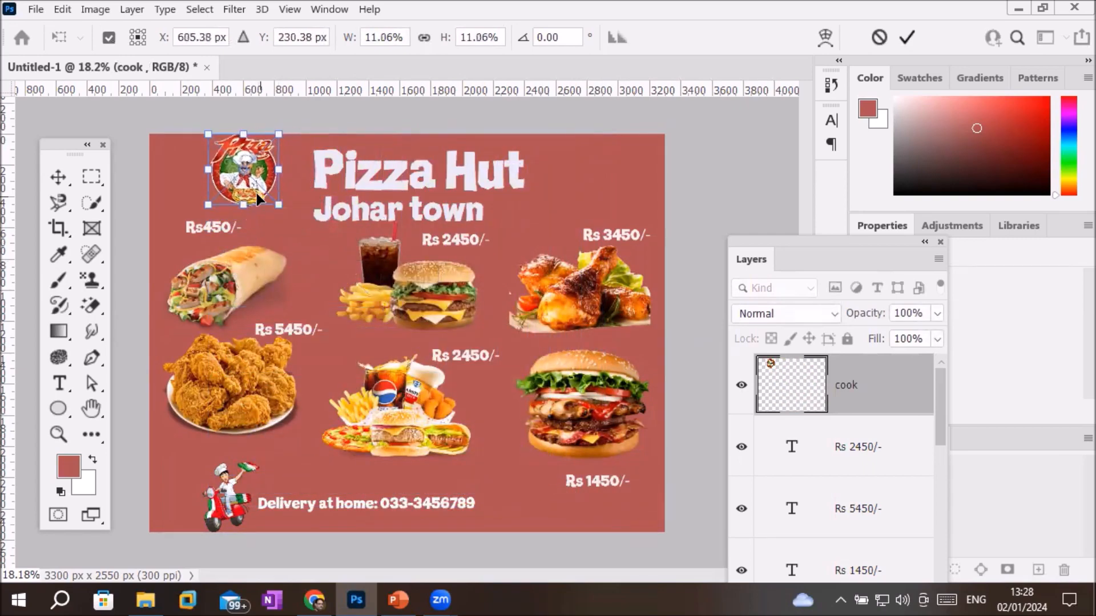
{"action": "left_click_drag", "start_coordinate": [255, 189], "coordinate": [256, 207]}
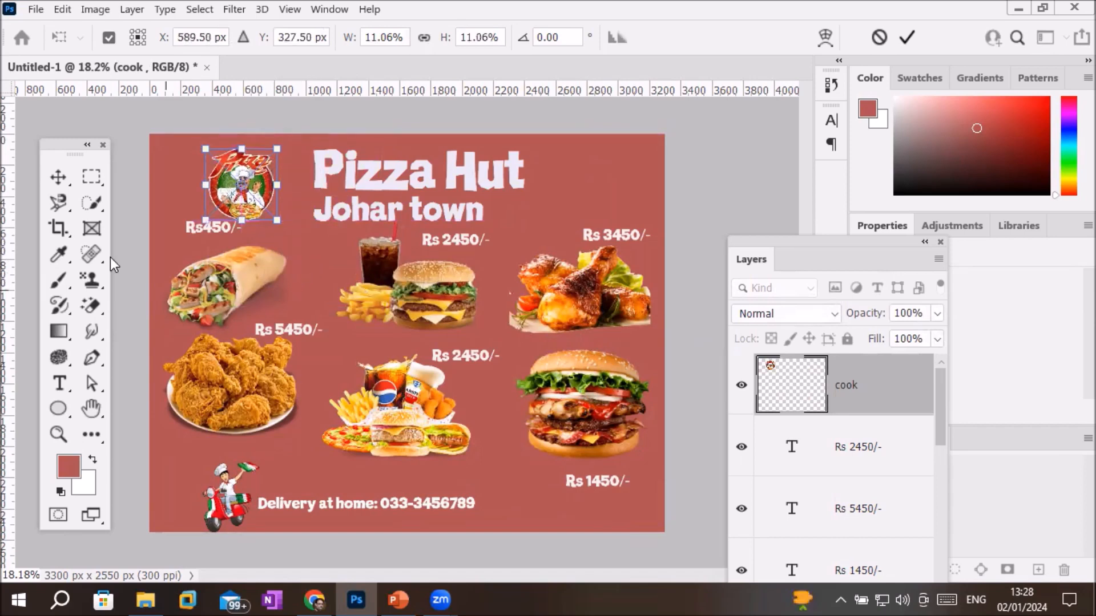
{"action": "left_click", "coordinate": [58, 177]}
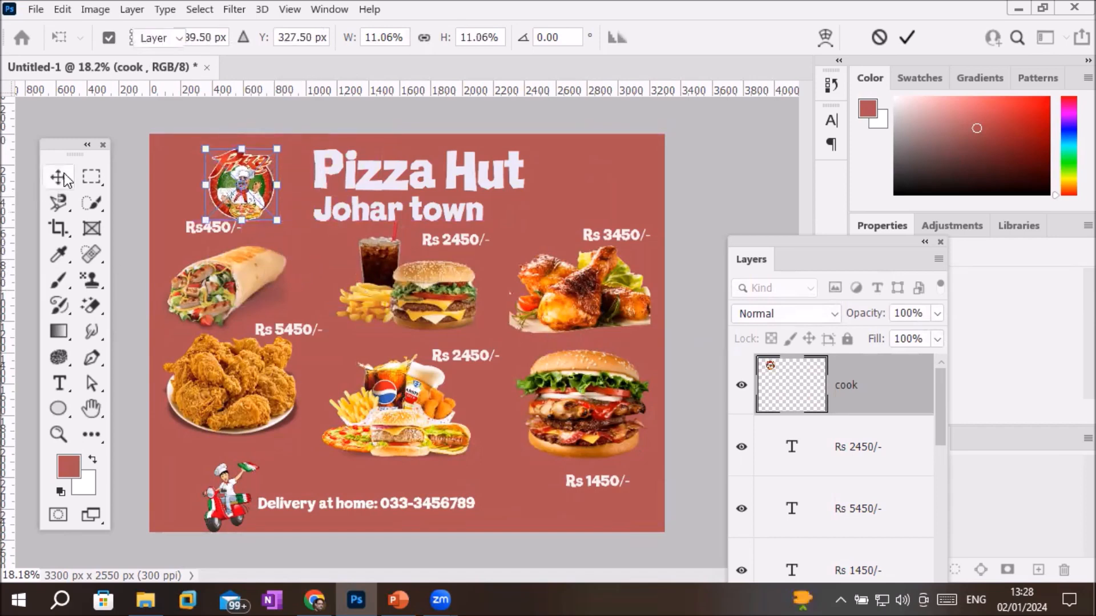
{"action": "left_click", "coordinate": [324, 291]}
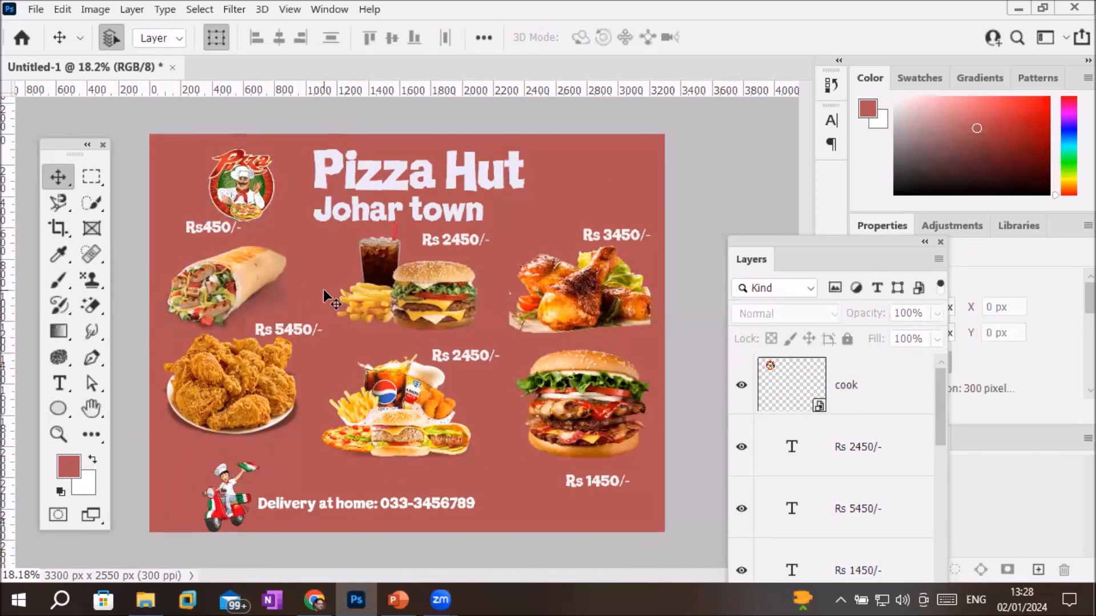
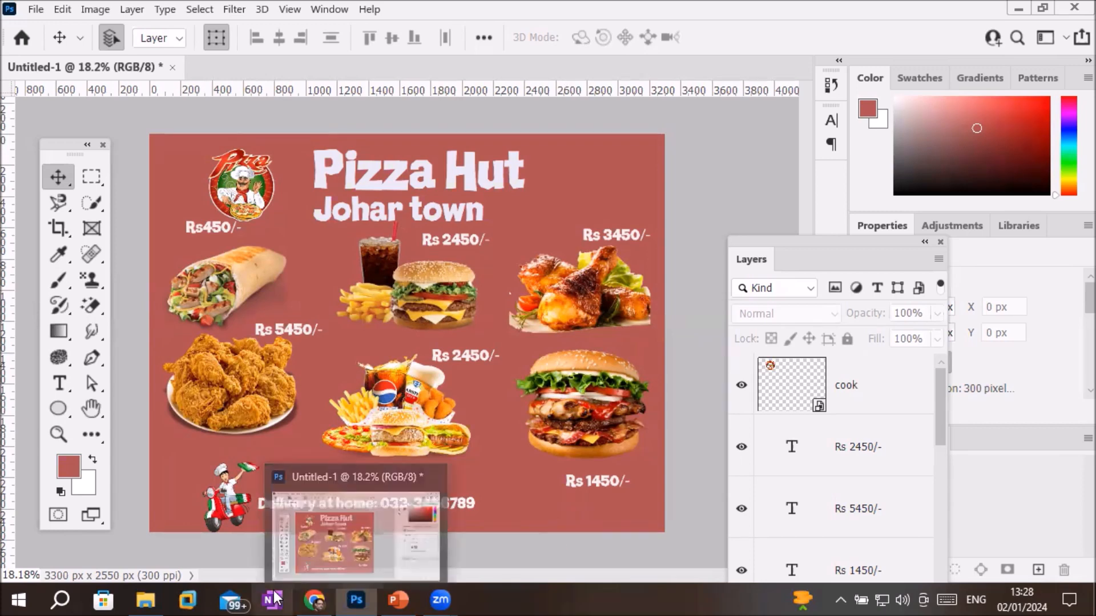
Step: Find fastfooditem- (12).jpg in the FastFood Images folder and open it in Photoshop as a separate document
{"action": "left_click", "coordinate": [146, 599]}
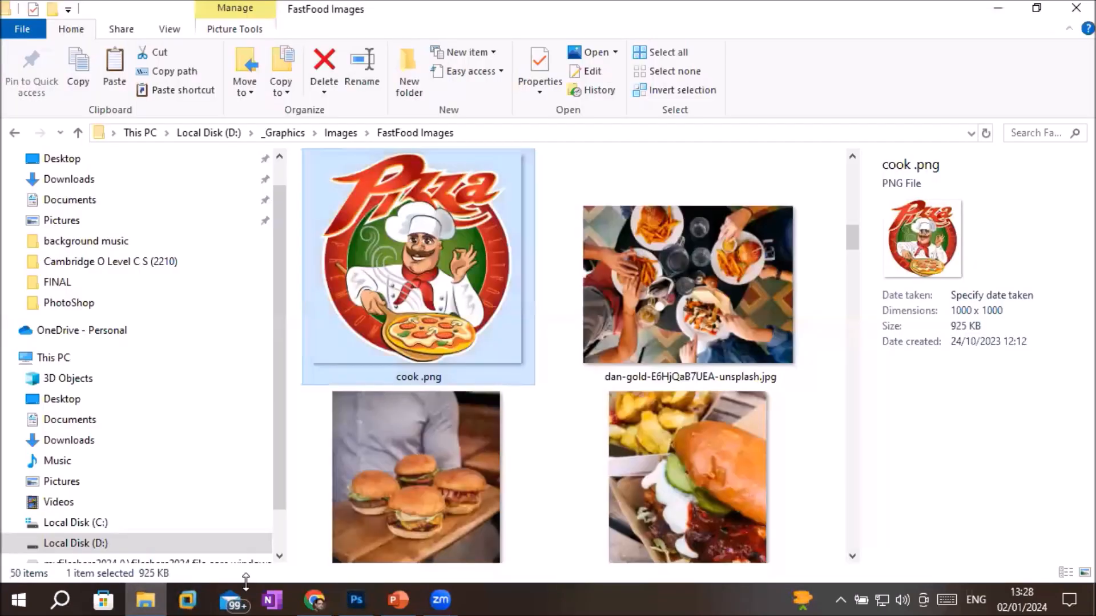
{"action": "scroll", "coordinate": [740, 416], "scroll_direction": "down", "scroll_amount": 5}
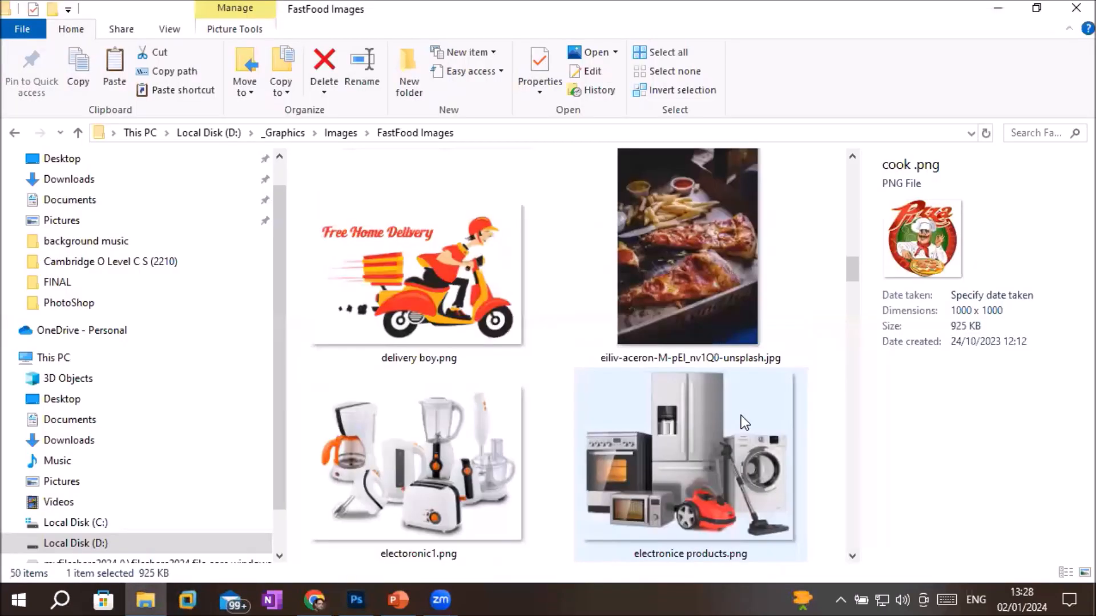
{"action": "scroll", "coordinate": [741, 446], "scroll_direction": "down", "scroll_amount": 5}
{"action": "scroll", "coordinate": [742, 446], "scroll_direction": "down", "scroll_amount": 3}
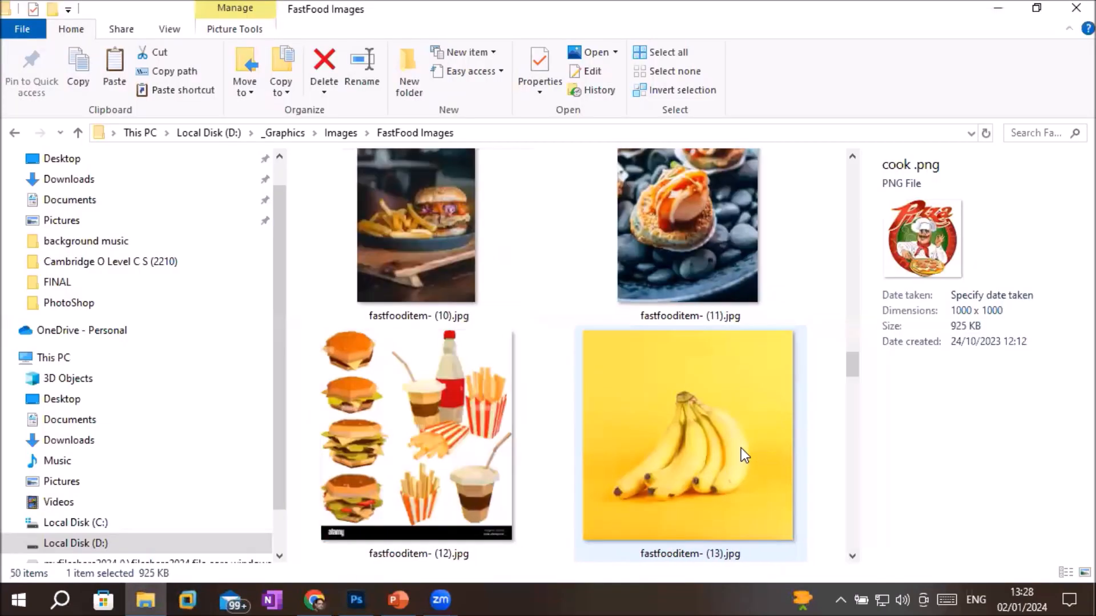
{"action": "left_click", "coordinate": [407, 427]}
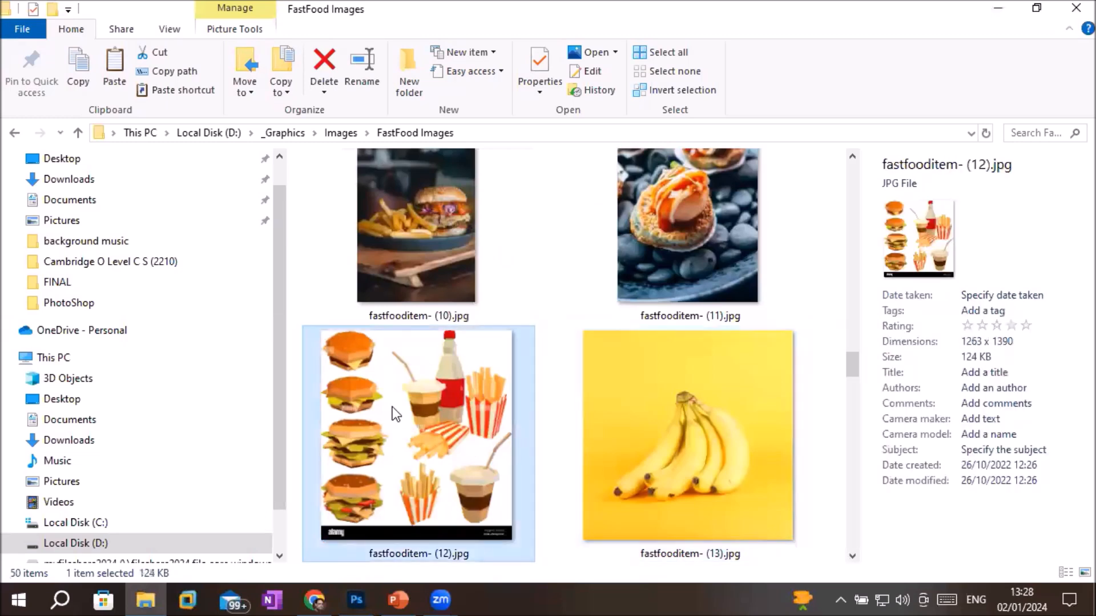
{"action": "left_click_drag", "start_coordinate": [442, 419], "coordinate": [404, 66]}
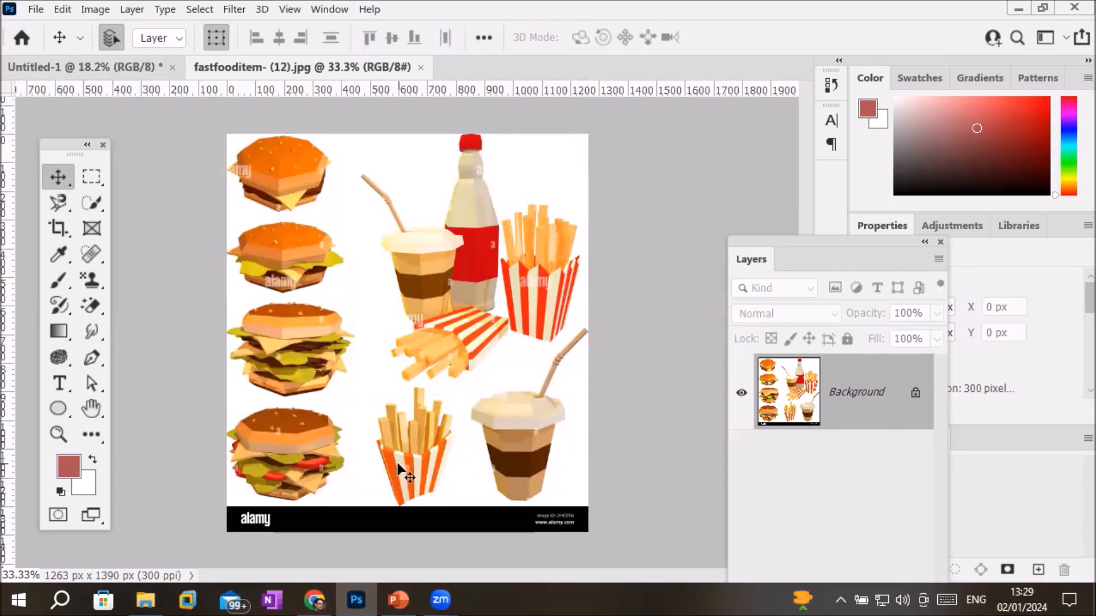
Step: Try copying the whole fastfooditem- (12).jpg image onto the poster, undo it, and return to the source image
{"action": "scroll", "coordinate": [400, 477], "scroll_direction": "up", "scroll_amount": 1}
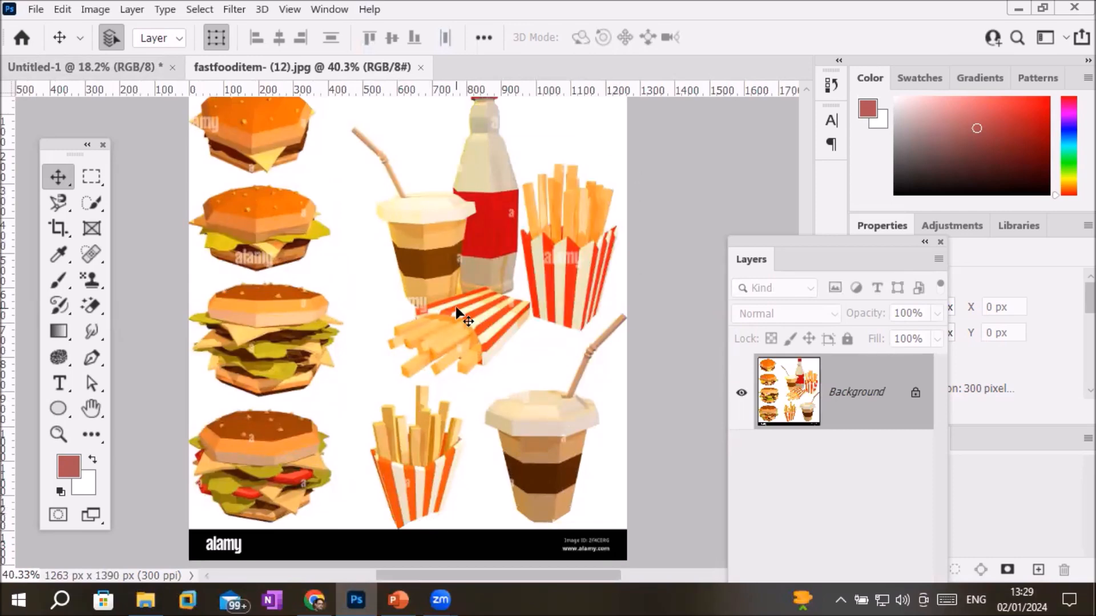
{"action": "left_click_drag", "start_coordinate": [456, 311], "coordinate": [507, 365]}
{"action": "scroll", "coordinate": [486, 300], "scroll_direction": "up", "scroll_amount": 4}
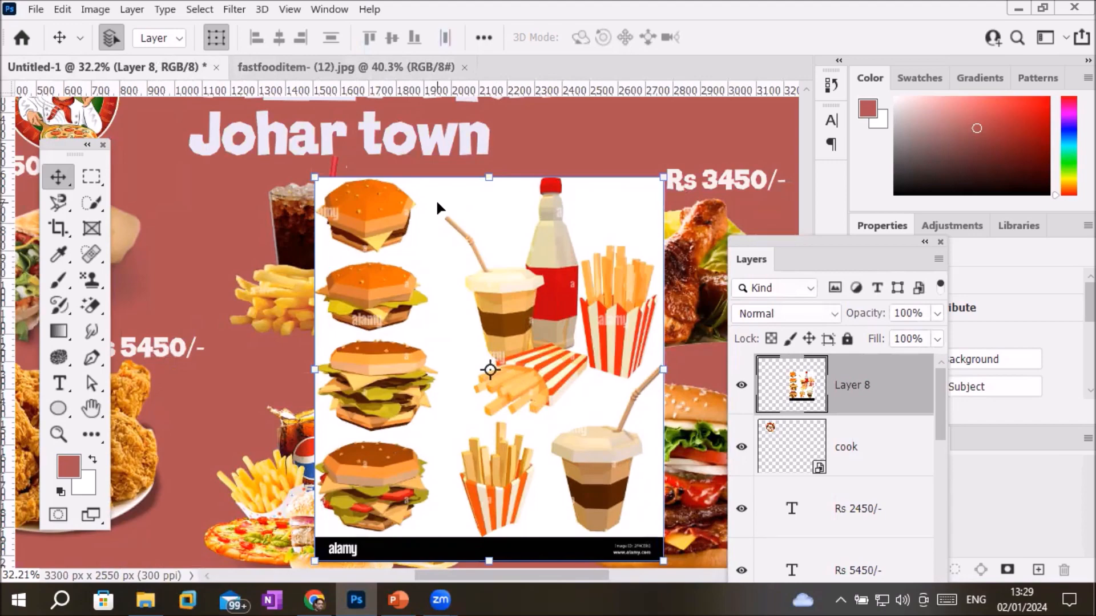
{"action": "key", "text": "ctrl+z"}
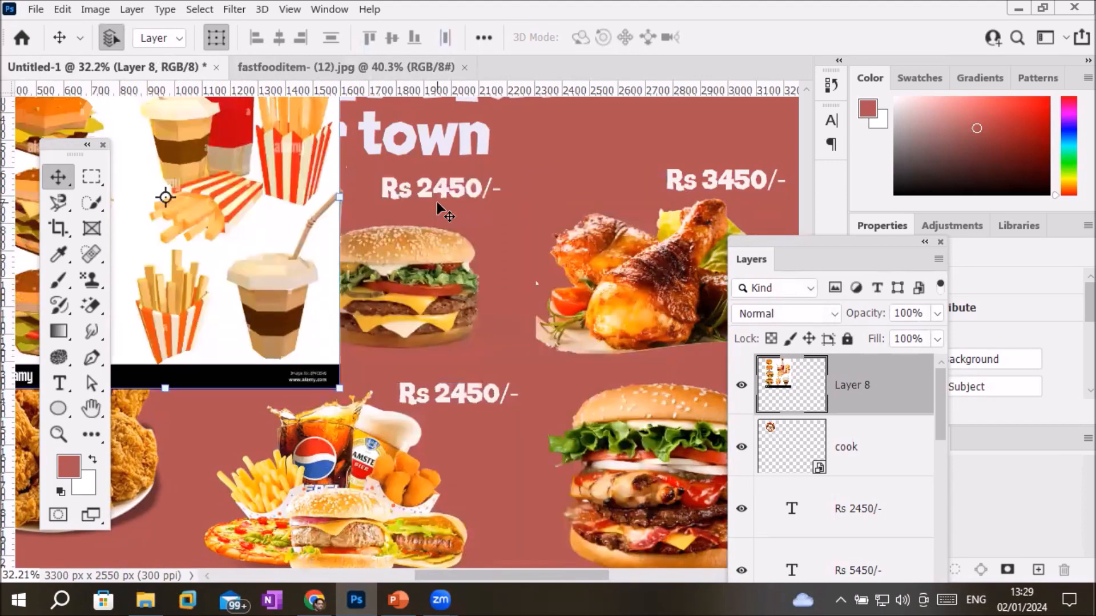
{"action": "key", "text": "ctrl+z"}
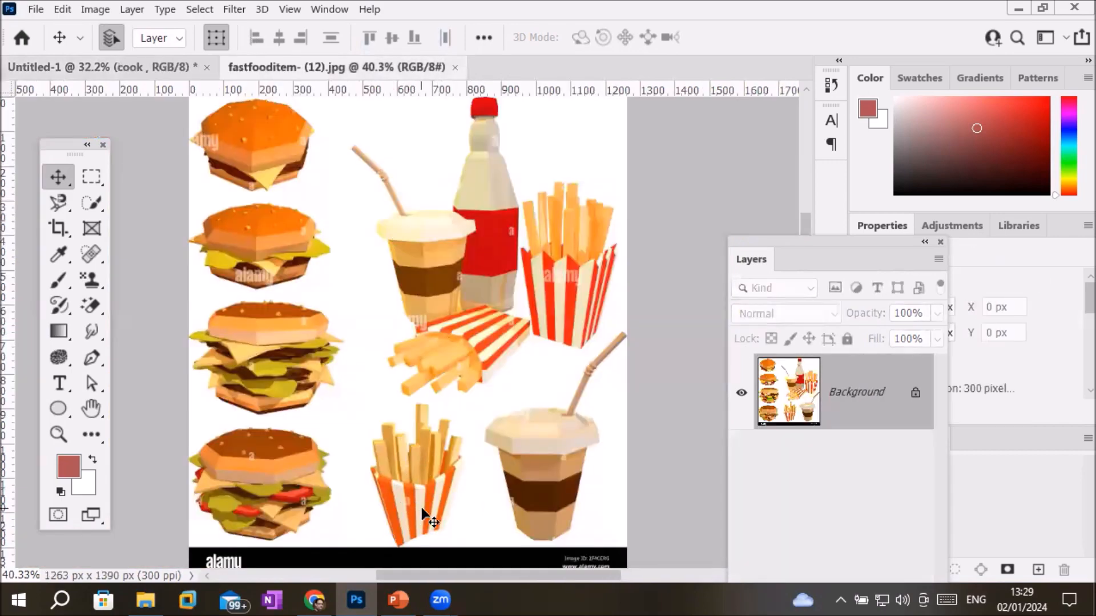
Step: Select the lower upright fries box with the Rectangular Marquee Tool and move a copy onto the poster between the wrap and the cola
{"action": "scroll", "coordinate": [421, 508], "scroll_direction": "up", "scroll_amount": 5}
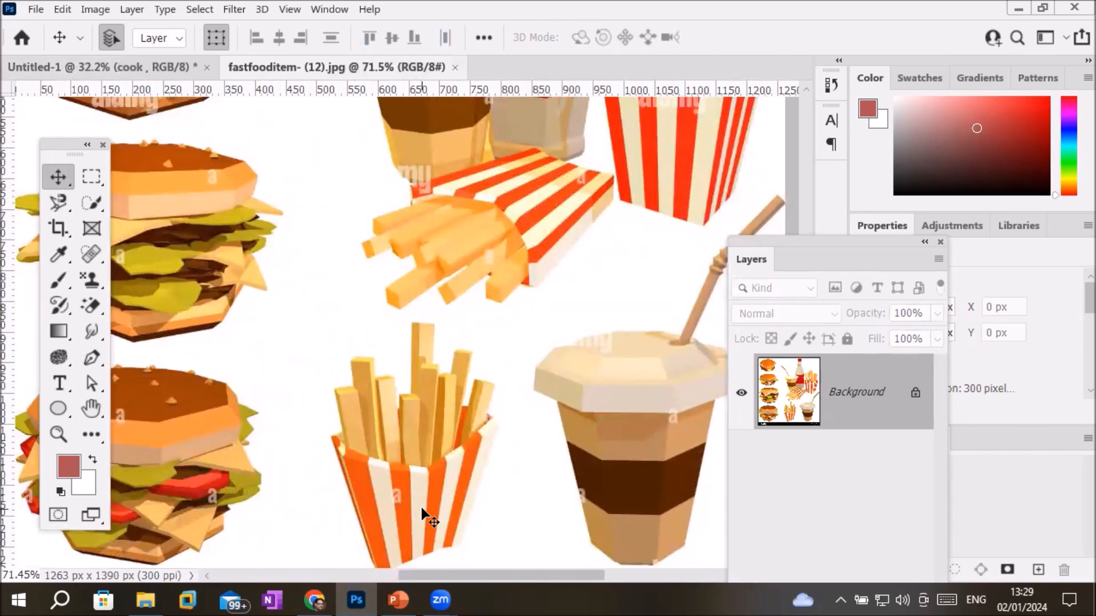
{"action": "left_click", "coordinate": [91, 176]}
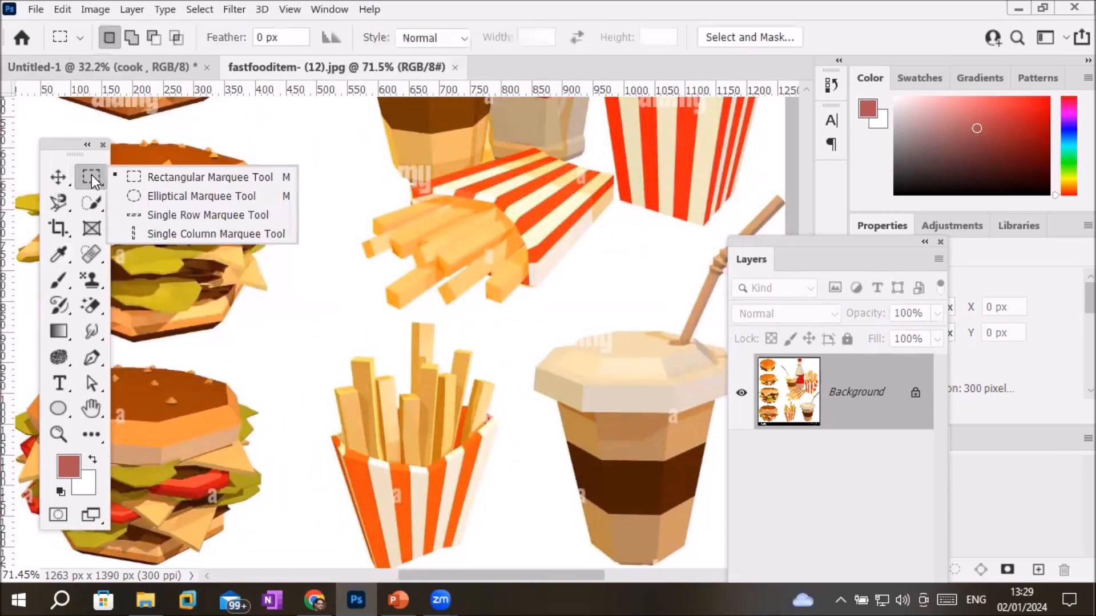
{"action": "left_click", "coordinate": [174, 180]}
{"action": "scroll", "coordinate": [432, 452], "scroll_direction": "down", "scroll_amount": 2}
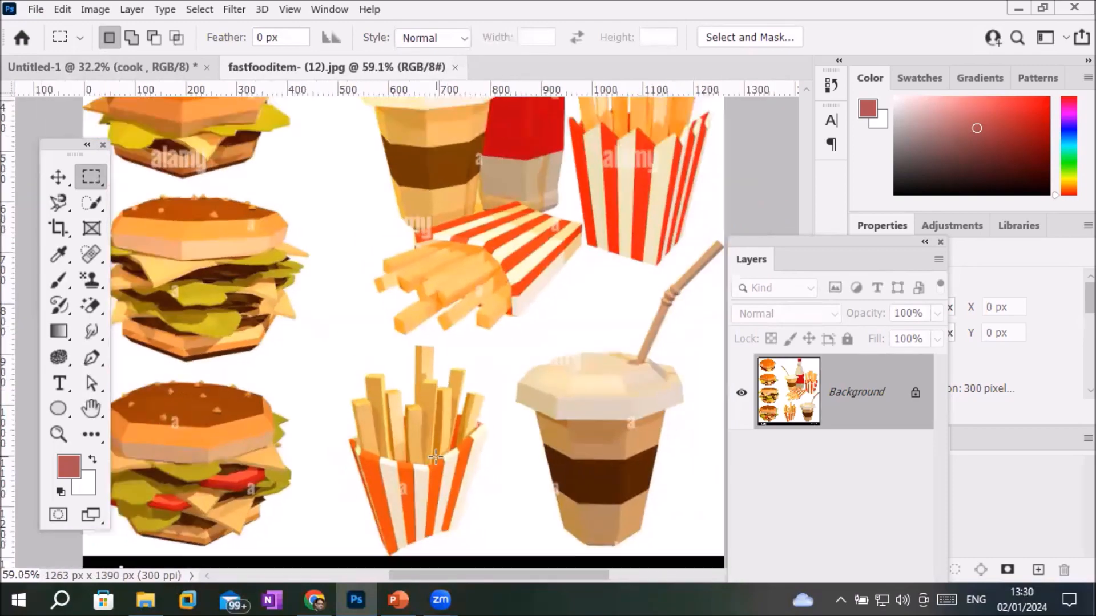
{"action": "scroll", "coordinate": [437, 537], "scroll_direction": "down", "scroll_amount": 2}
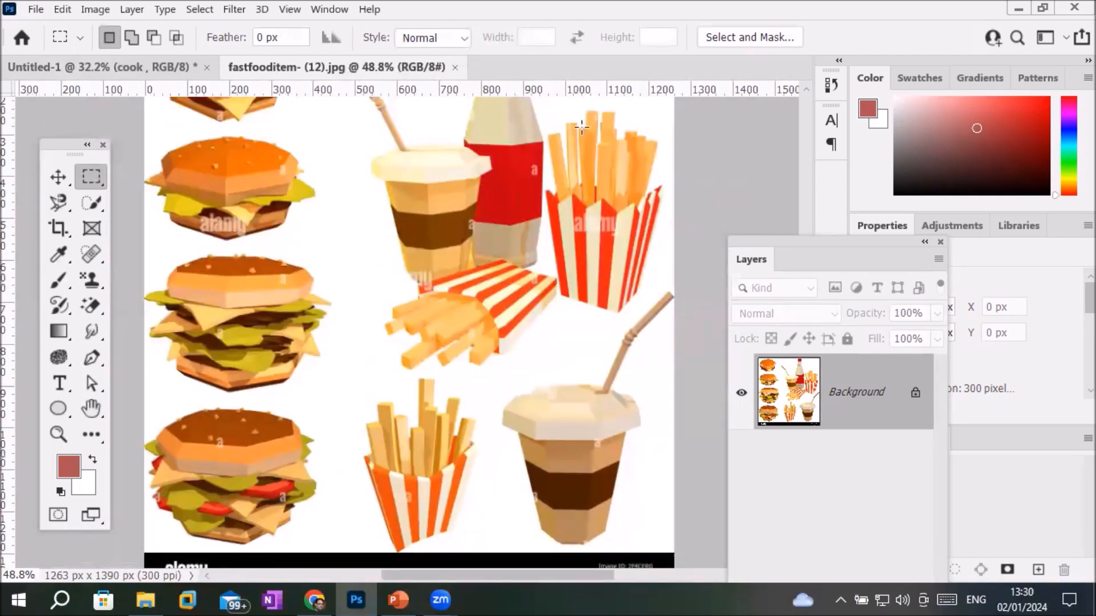
{"action": "scroll", "coordinate": [473, 226], "scroll_direction": "down", "scroll_amount": 3}
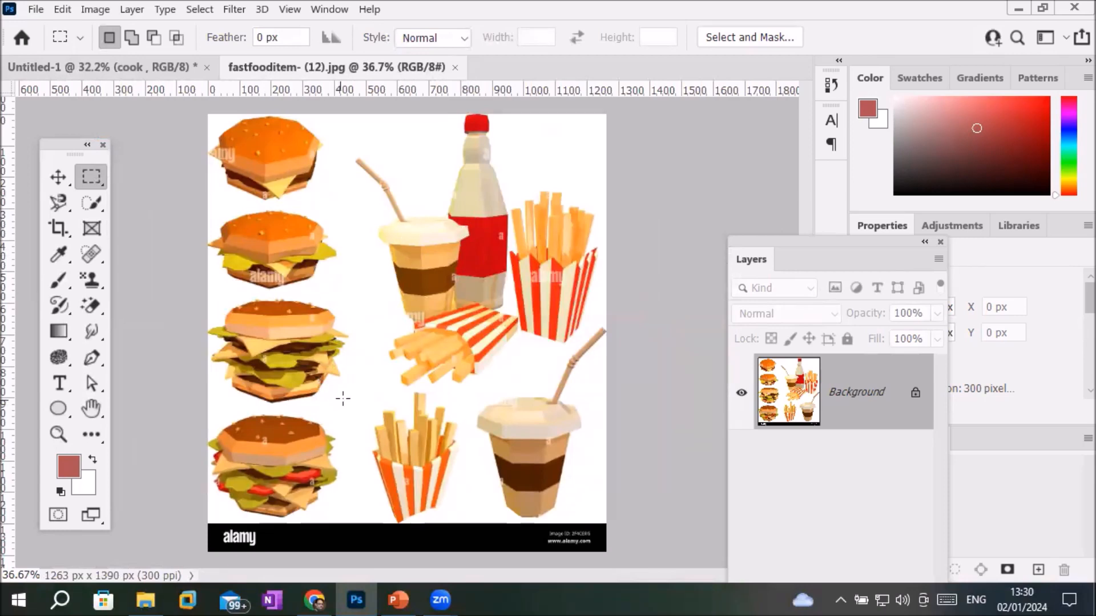
{"action": "left_click_drag", "start_coordinate": [354, 392], "coordinate": [465, 522]}
{"action": "left_click", "coordinate": [57, 178]}
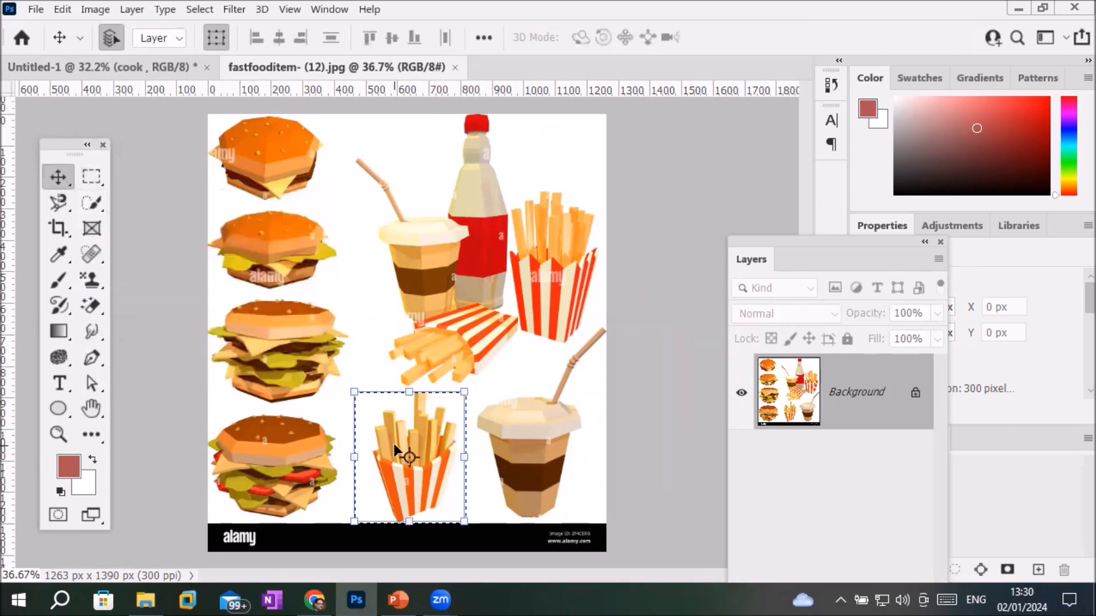
{"action": "left_click_drag", "start_coordinate": [394, 445], "coordinate": [191, 218]}
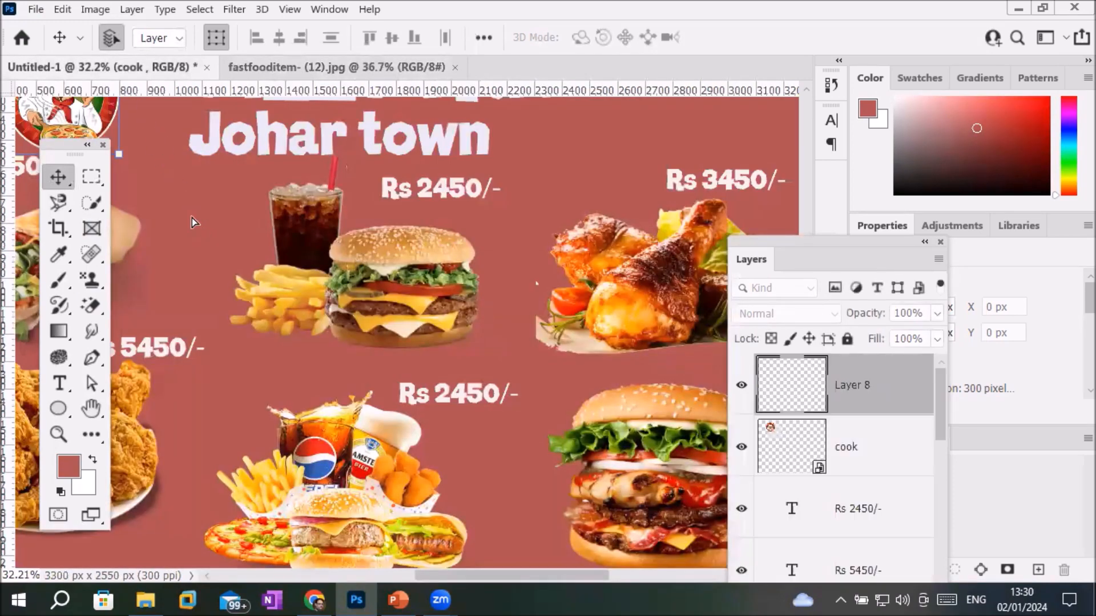
Step: Inspect the rectangular fries cutout on the poster and delete it
{"action": "scroll", "coordinate": [179, 326], "scroll_direction": "up", "scroll_amount": 3}
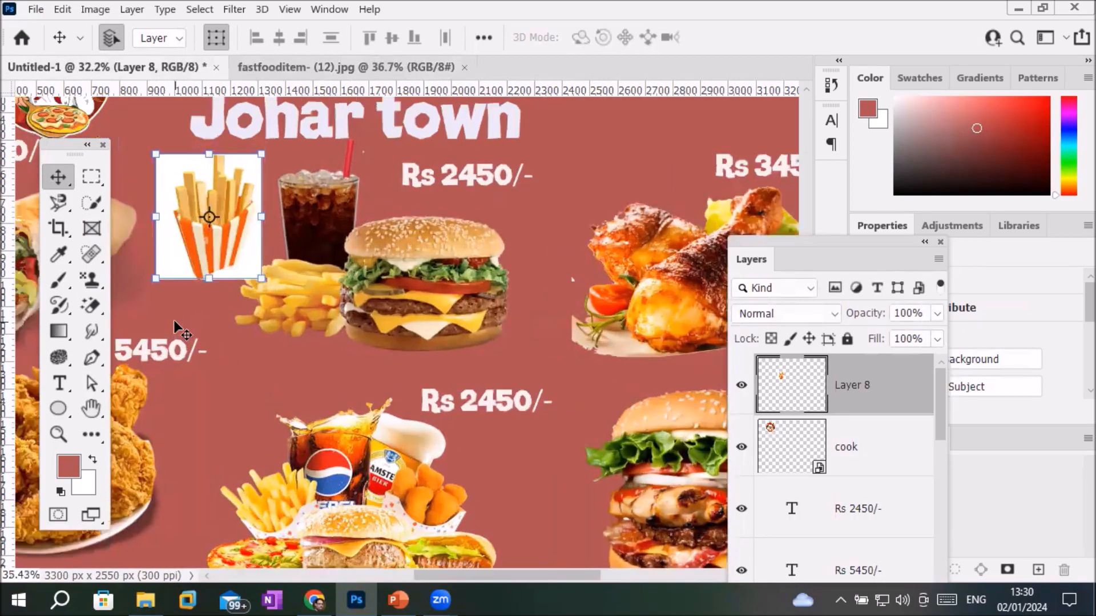
{"action": "scroll", "coordinate": [193, 302], "scroll_direction": "down", "scroll_amount": 4}
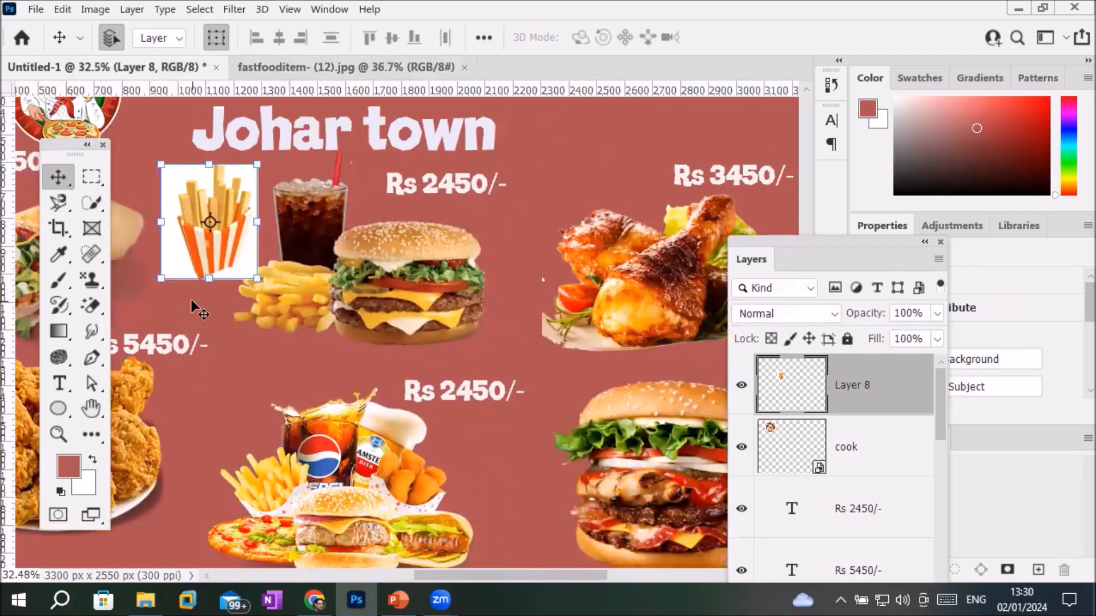
{"action": "scroll", "coordinate": [256, 304], "scroll_direction": "up", "scroll_amount": 2}
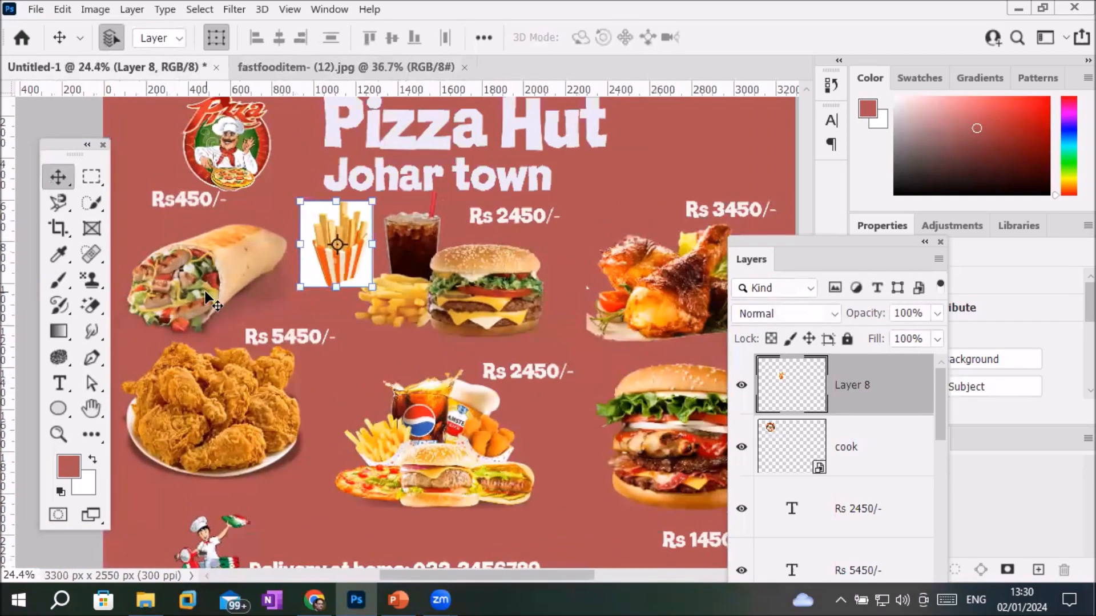
{"action": "scroll", "coordinate": [357, 275], "scroll_direction": "up", "scroll_amount": 4}
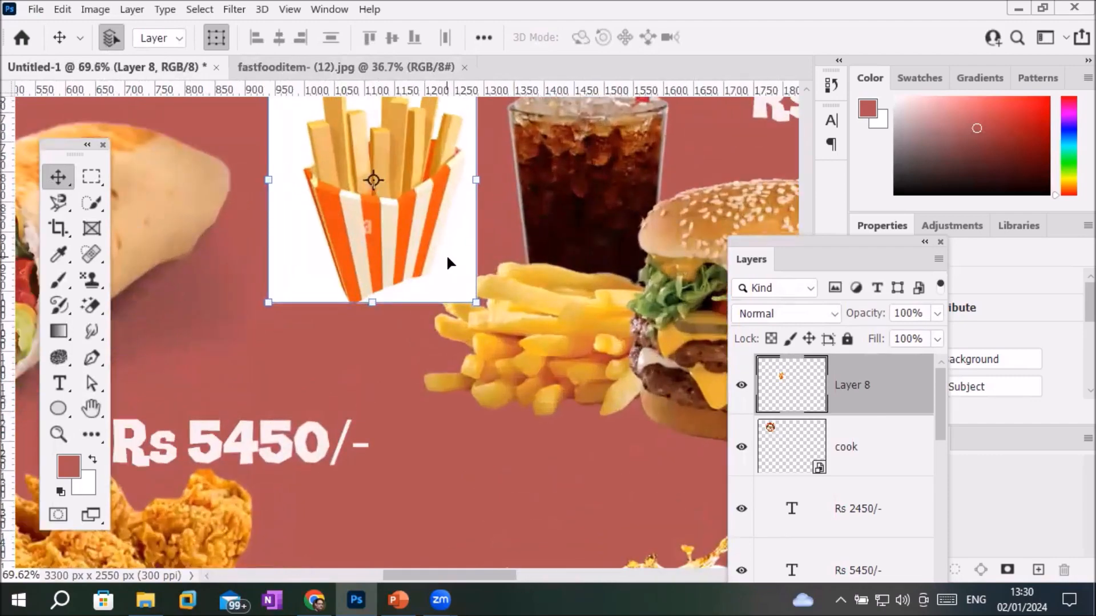
{"action": "scroll", "coordinate": [446, 257], "scroll_direction": "down", "scroll_amount": 3}
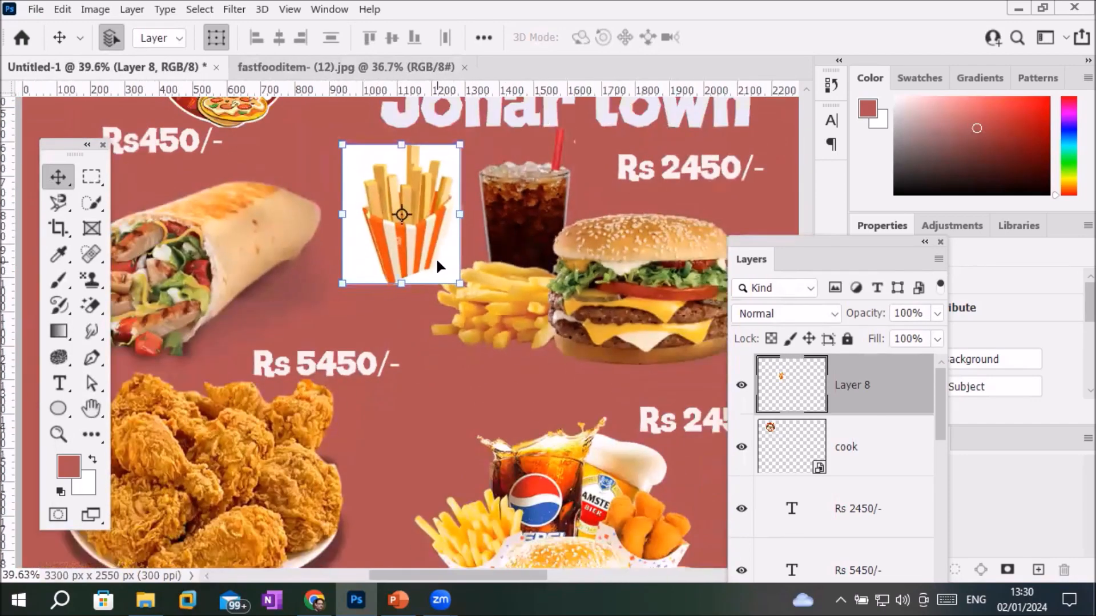
{"action": "key", "text": "Delete"}
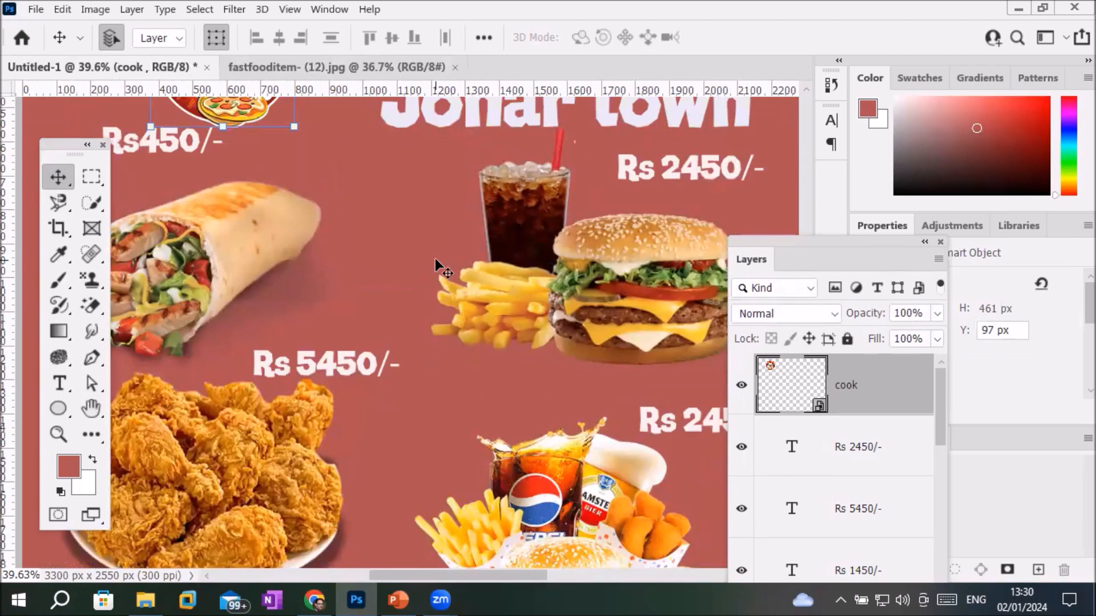
Step: Return to fastfooditem- (12).jpg and deselect the rectangular selection around the fries
{"action": "left_click", "coordinate": [297, 66]}
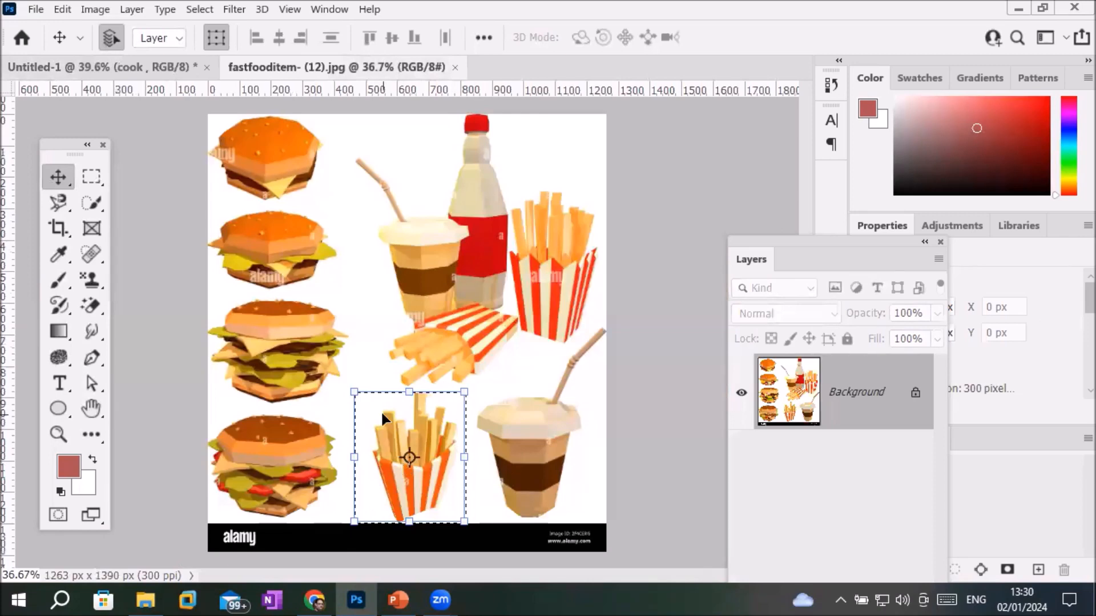
{"action": "left_click", "coordinate": [201, 9]}
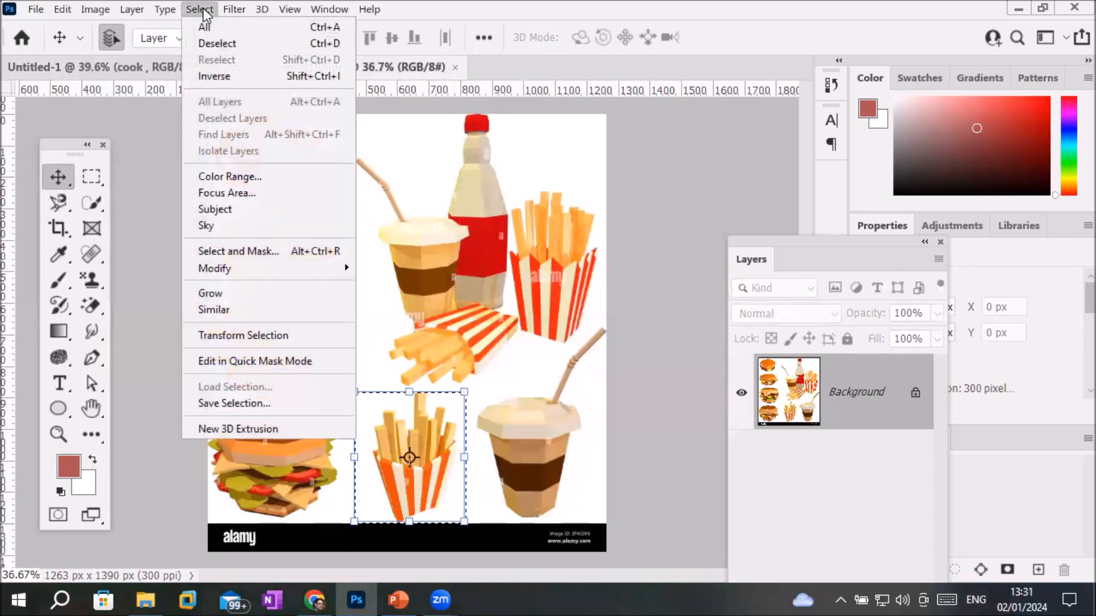
{"action": "left_click", "coordinate": [222, 43]}
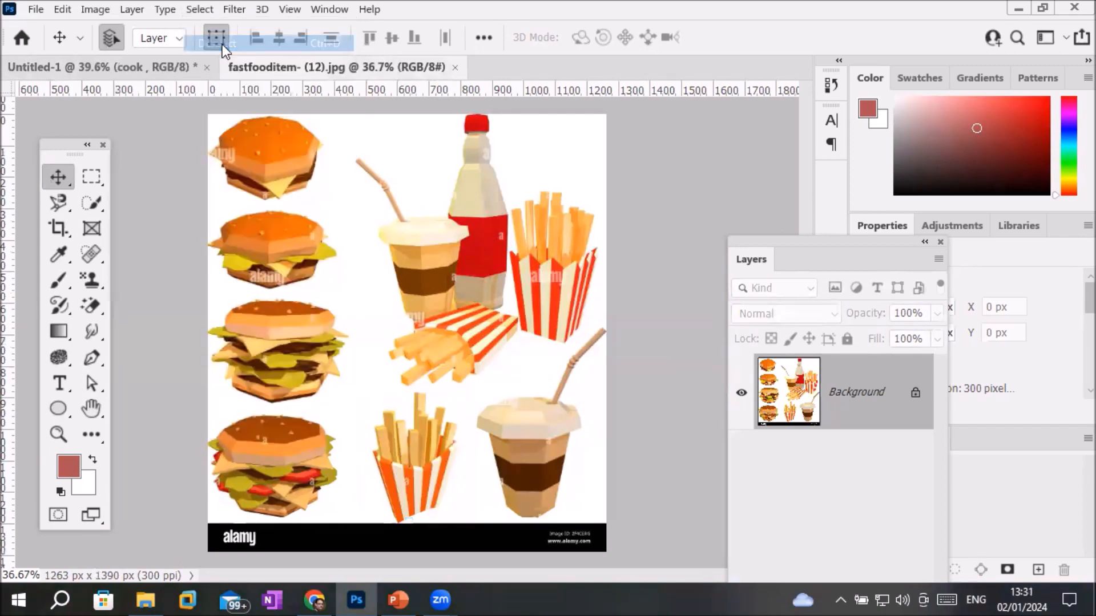
{"action": "left_click", "coordinate": [211, 9]}
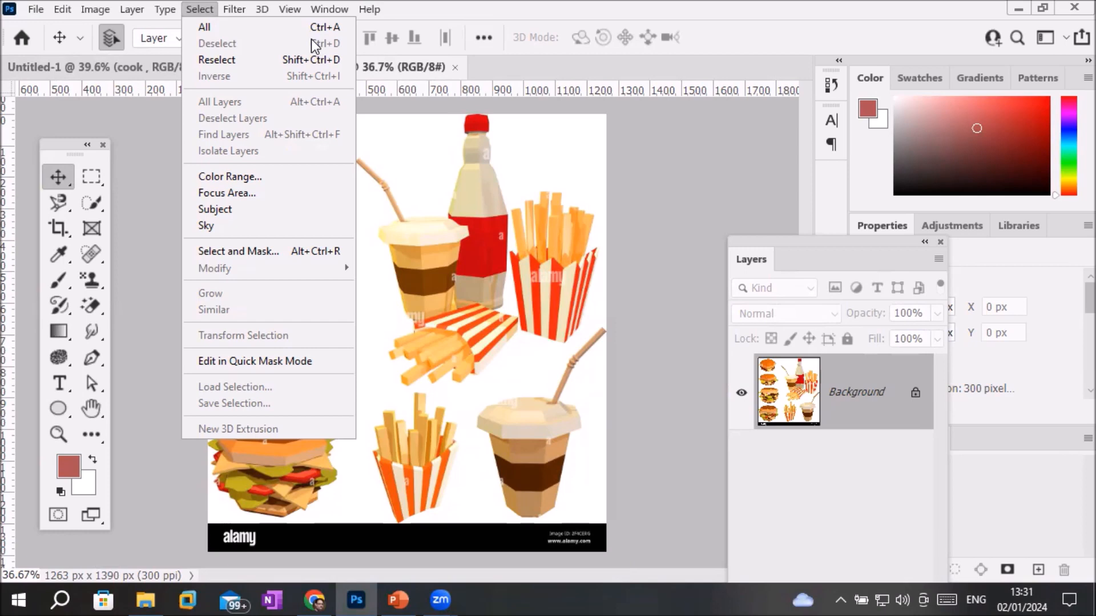
{"action": "left_click", "coordinate": [438, 243]}
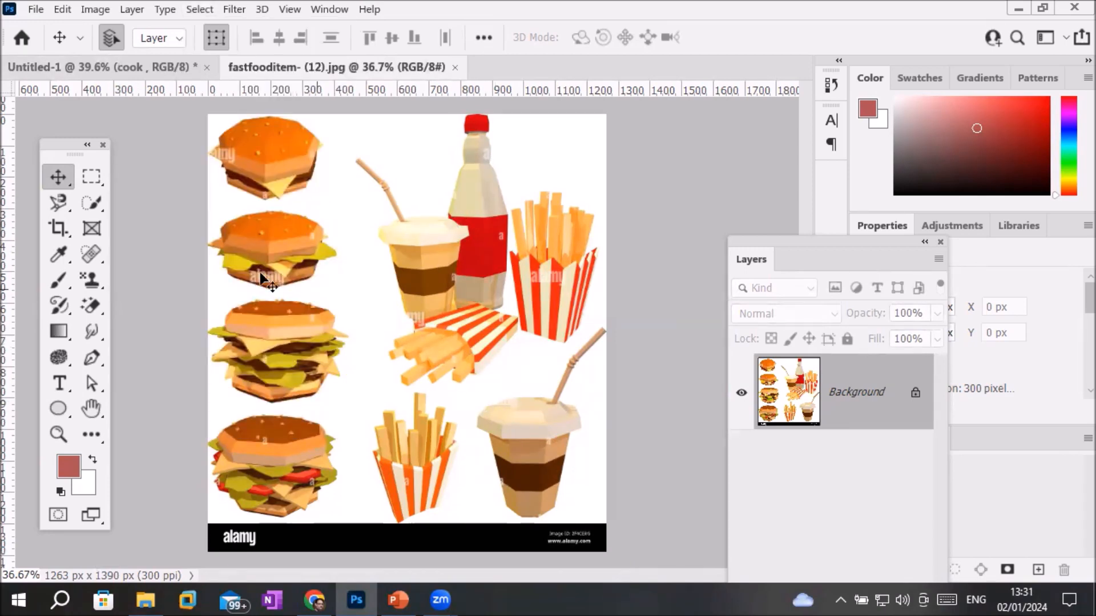
Step: Draw an elliptical marquee of about 354 × 451 px around the lower upright fries box, undoing any accidental deselection
{"action": "left_click", "coordinate": [97, 181]}
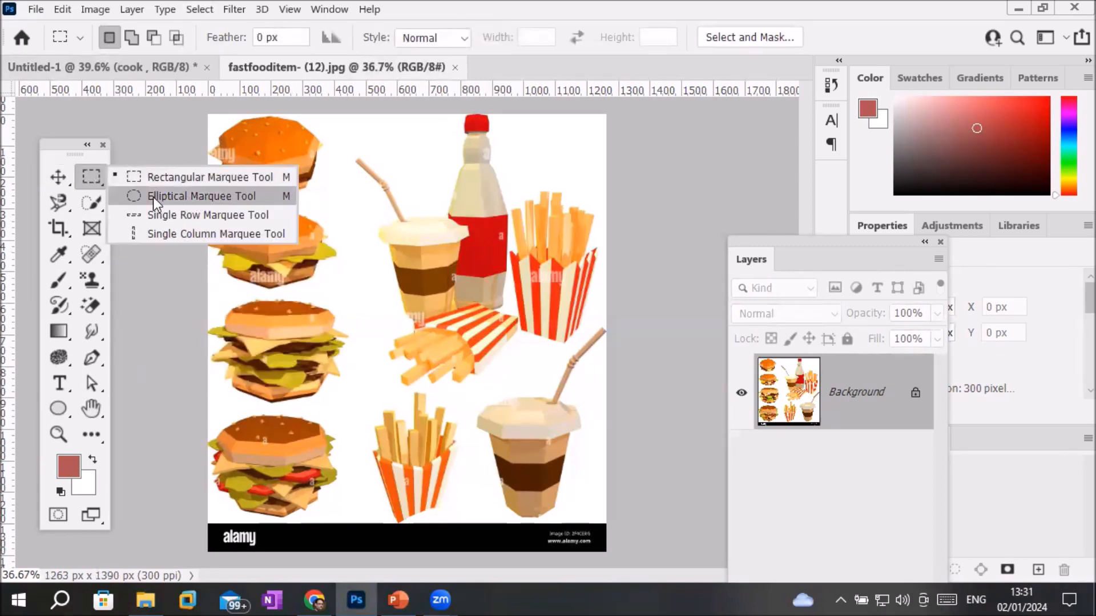
{"action": "left_click", "coordinate": [194, 197]}
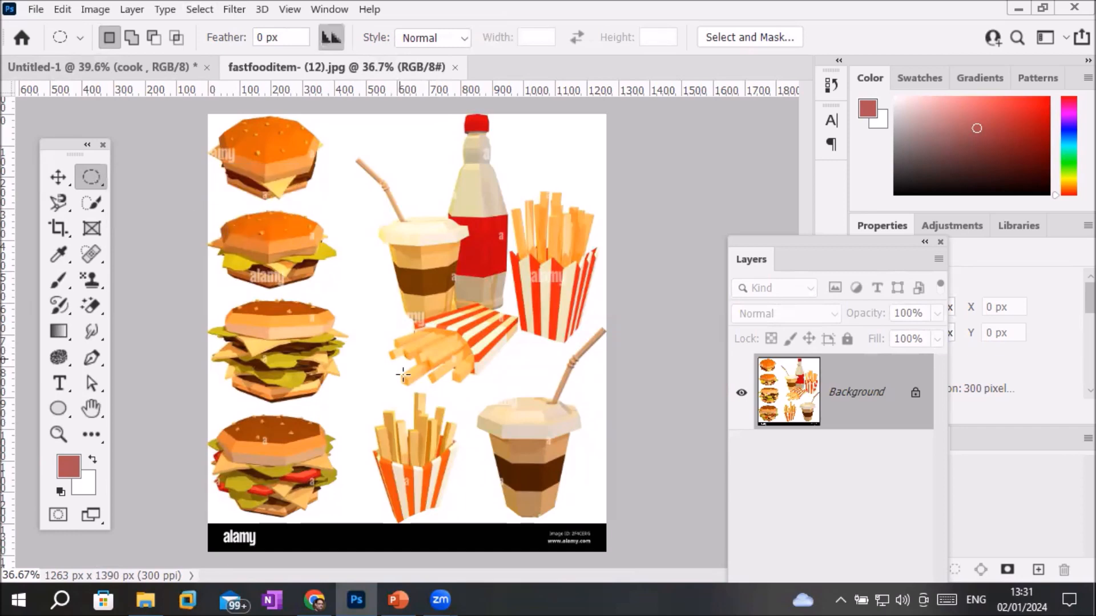
{"action": "left_click_drag", "start_coordinate": [358, 384], "coordinate": [455, 538]}
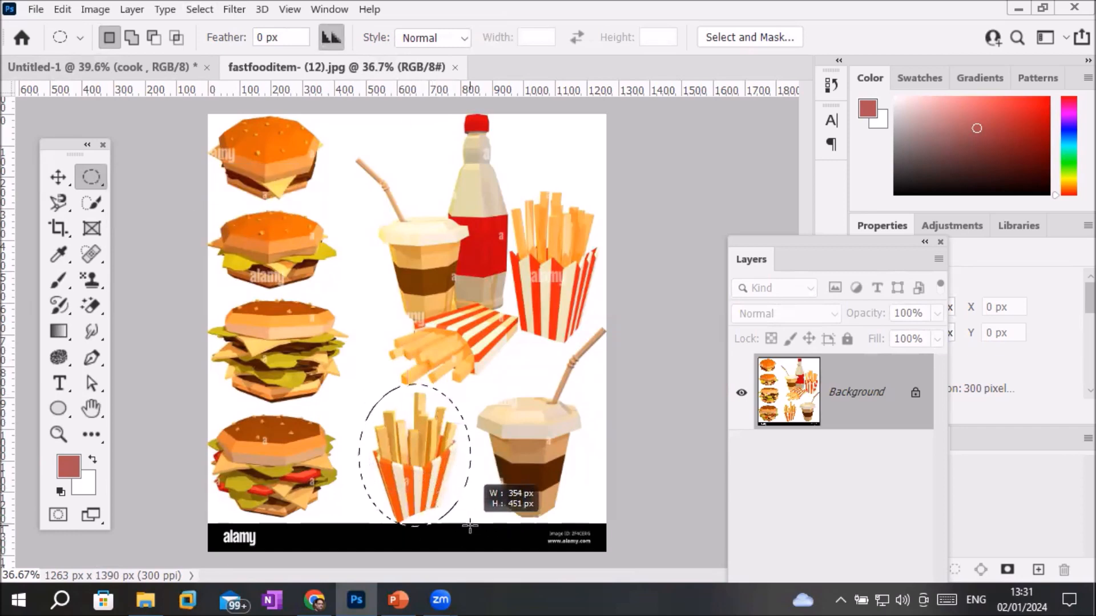
{"action": "left_click", "coordinate": [497, 537]}
{"action": "key", "text": "ctrl+z"}
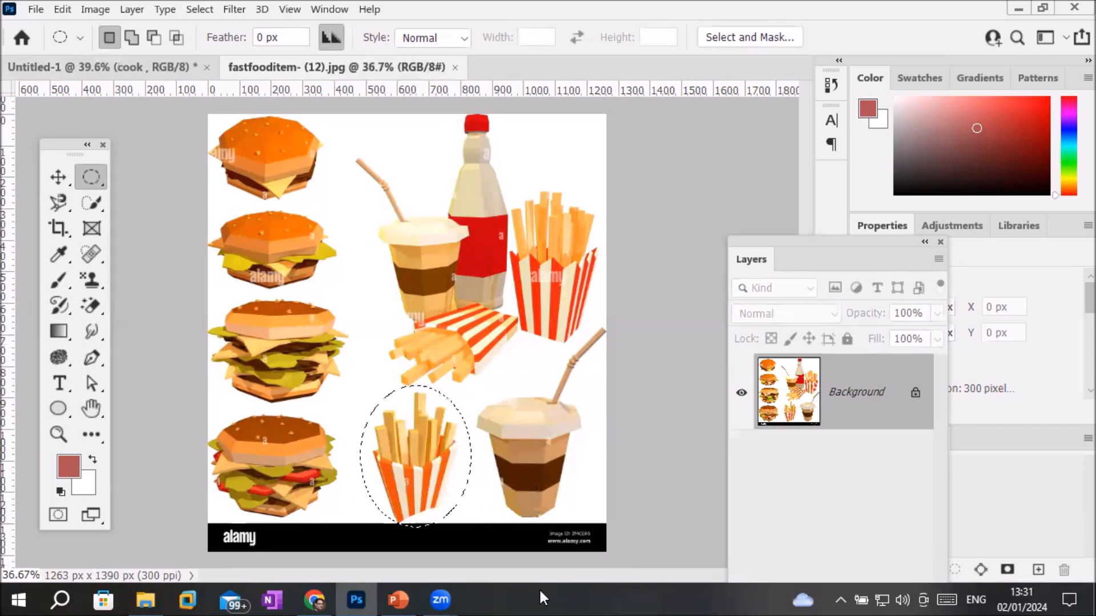
Step: Move a copy of the oval fries cutout onto the poster and position it in the upper-right area above the roast chicken's price
{"action": "left_click", "coordinate": [56, 178]}
{"action": "left_click_drag", "start_coordinate": [433, 435], "coordinate": [155, 68]}
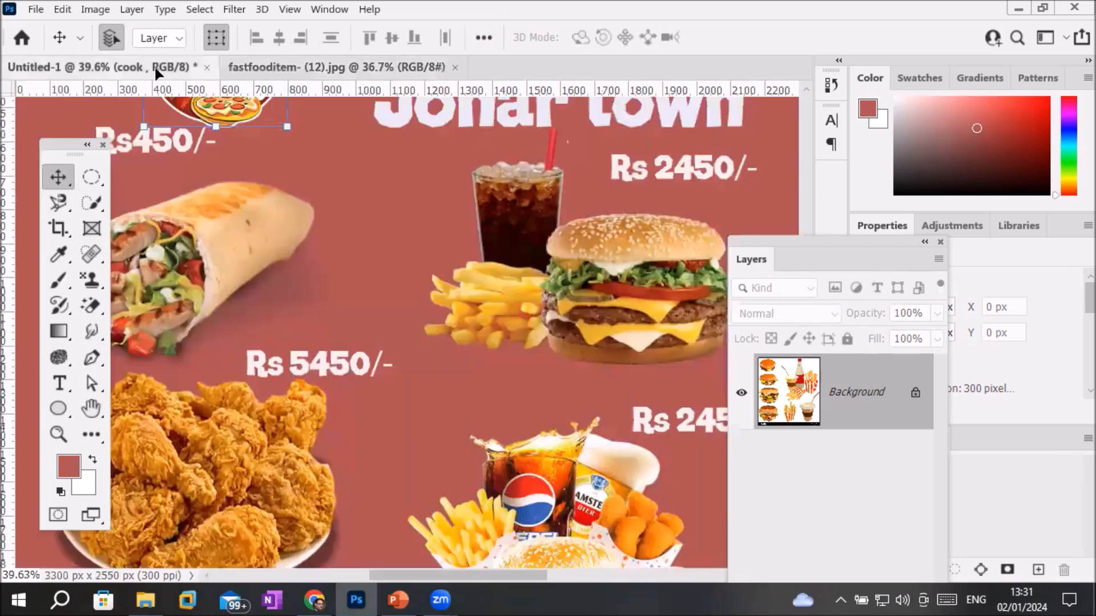
{"action": "left_click_drag", "start_coordinate": [391, 228], "coordinate": [389, 225]}
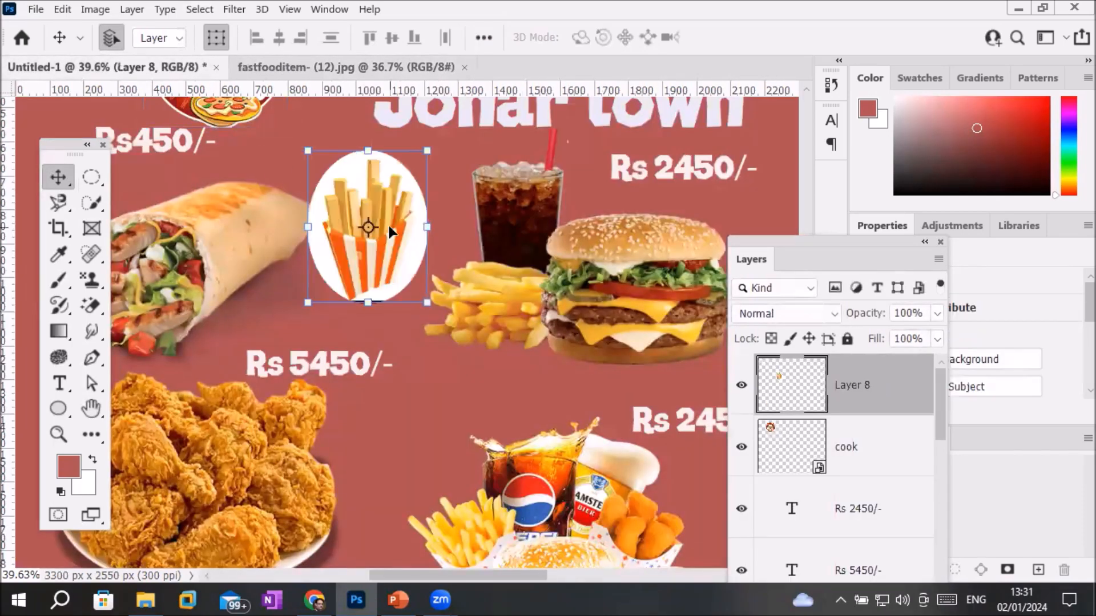
{"action": "left_click_drag", "start_coordinate": [390, 231], "coordinate": [402, 234]}
{"action": "scroll", "coordinate": [475, 444], "scroll_direction": "down", "scroll_amount": 5}
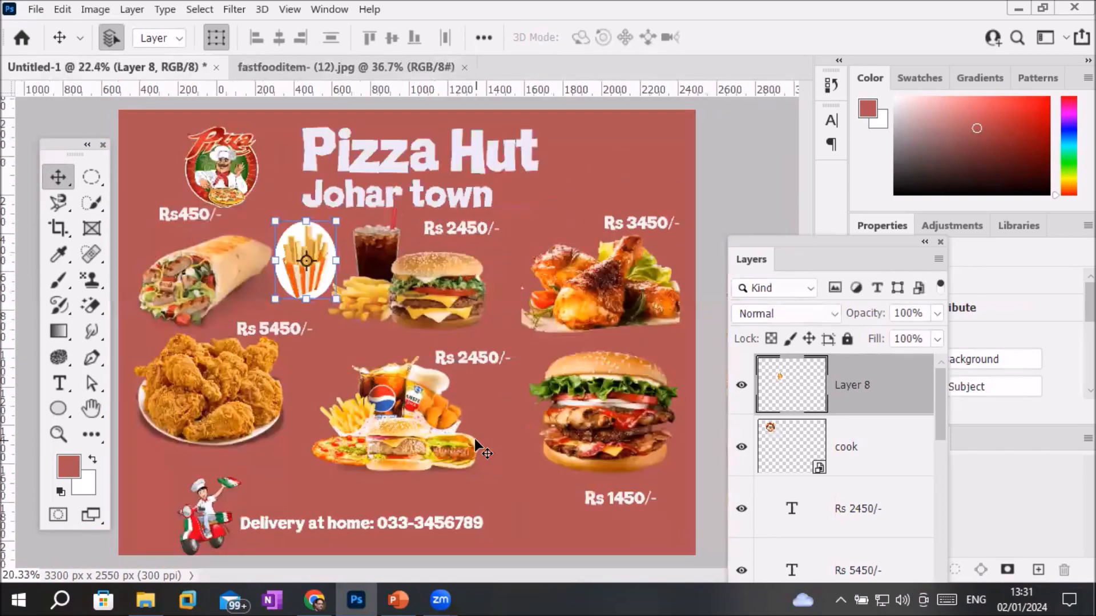
{"action": "left_click_drag", "start_coordinate": [330, 265], "coordinate": [644, 183]}
Step: Return to fastfooditem- (12).jpg with the Elliptical Marquee Tool active and deselect the oval selection around the fries
{"action": "left_click", "coordinate": [304, 64]}
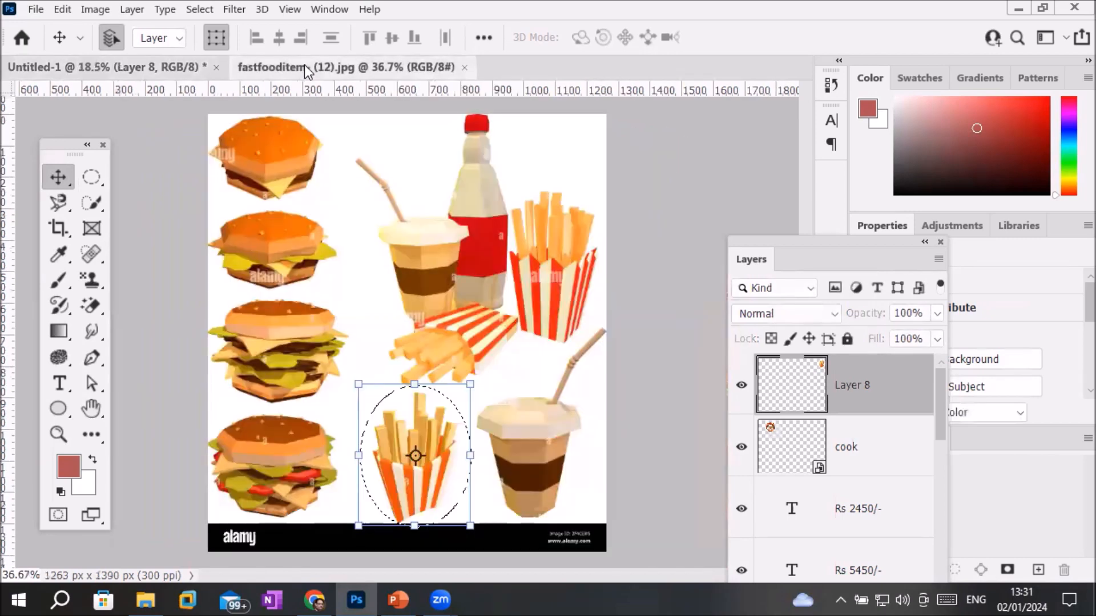
{"action": "left_click", "coordinate": [100, 176]}
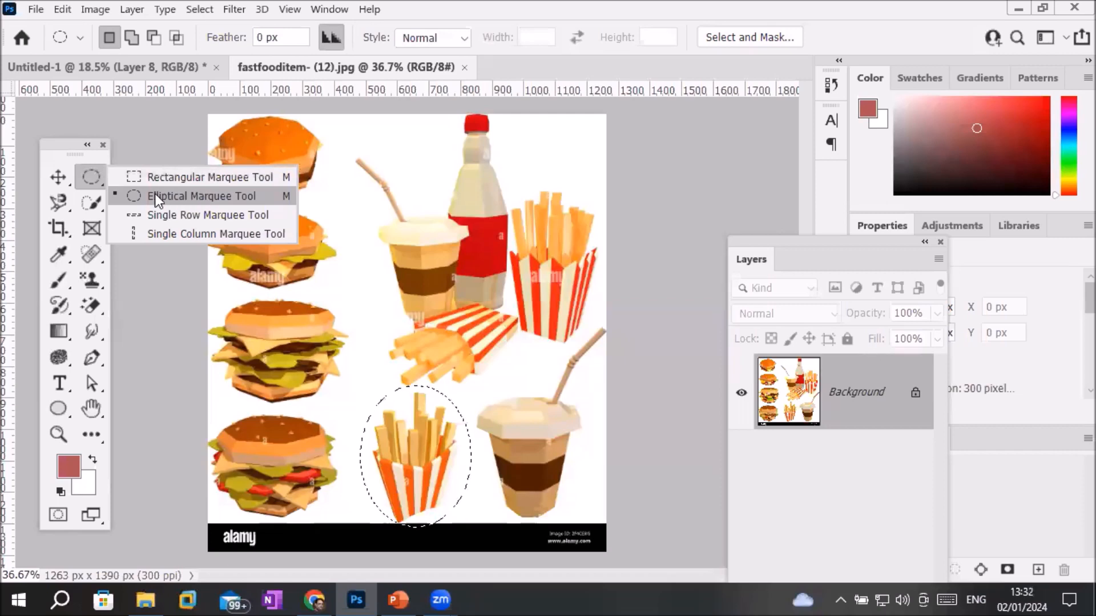
{"action": "left_click", "coordinate": [90, 173]}
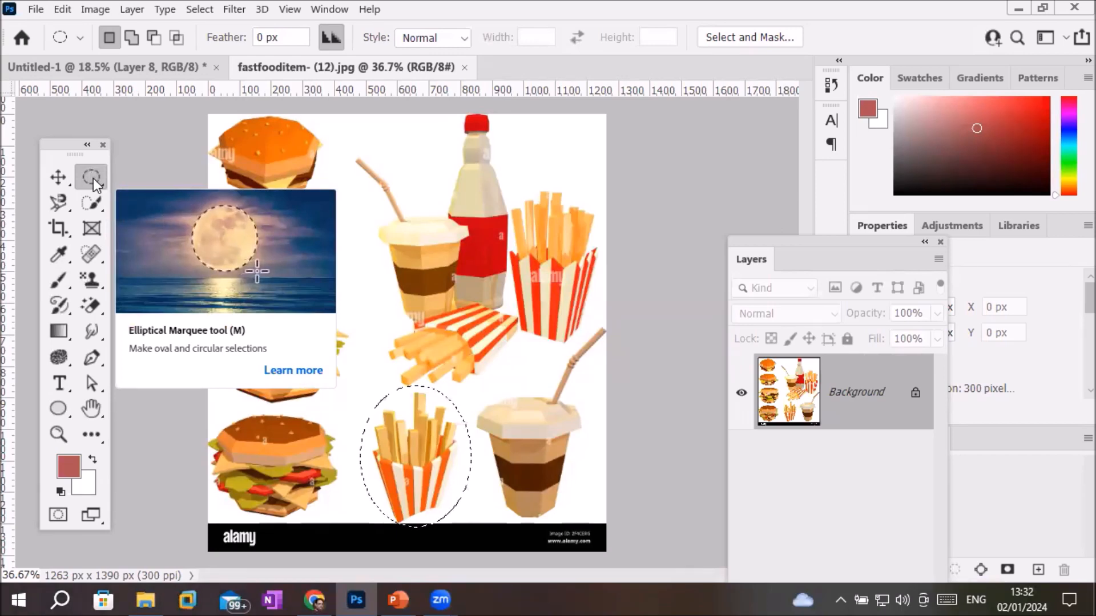
{"action": "left_click", "coordinate": [92, 178]}
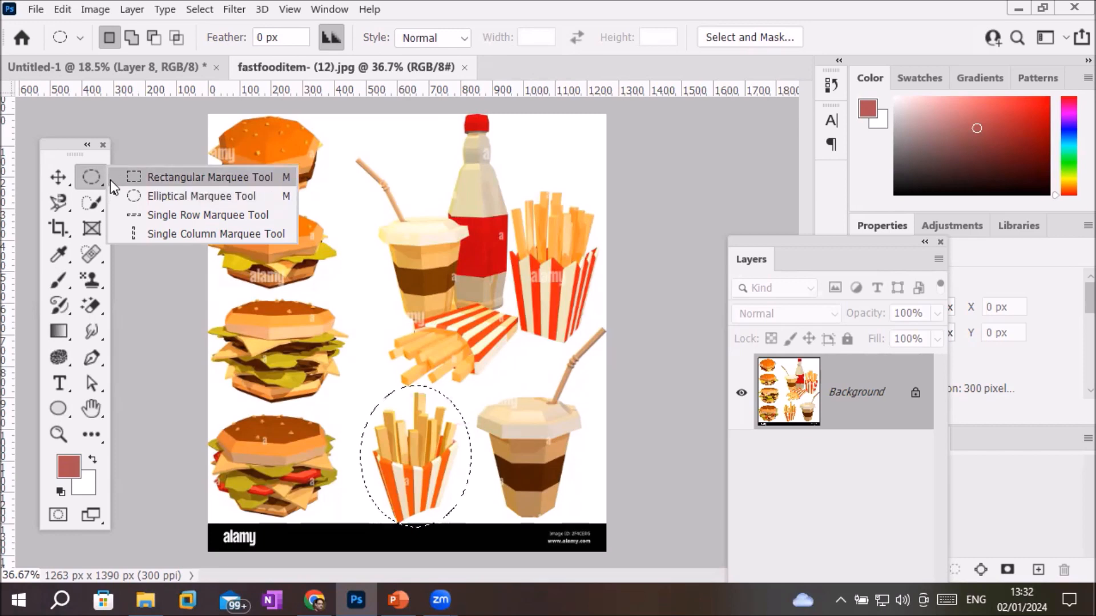
{"action": "left_click", "coordinate": [130, 203]}
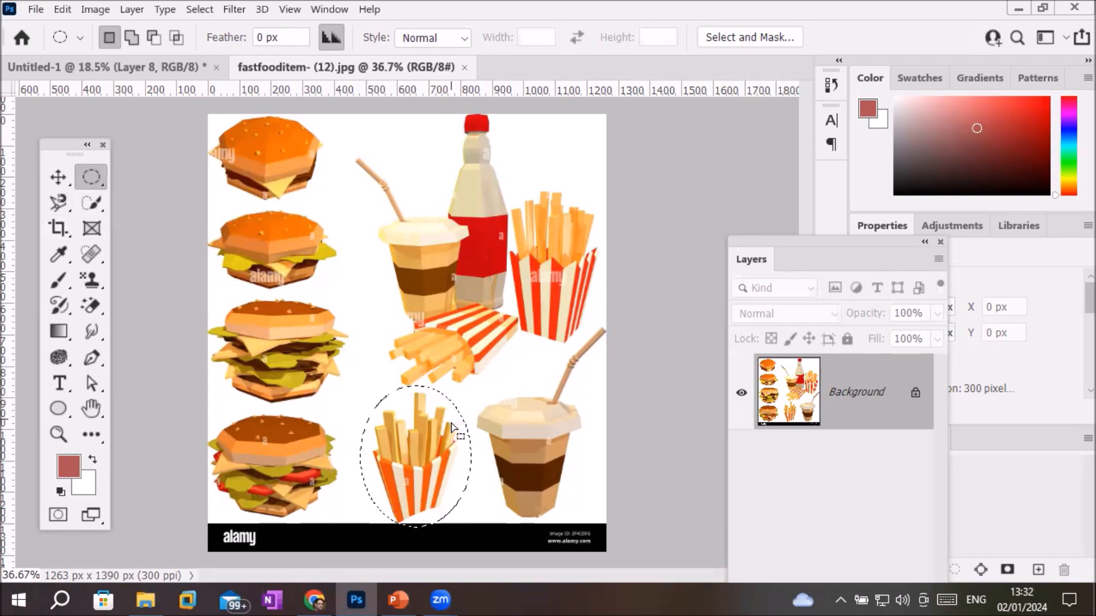
{"action": "scroll", "coordinate": [451, 425], "scroll_direction": "up", "scroll_amount": 6}
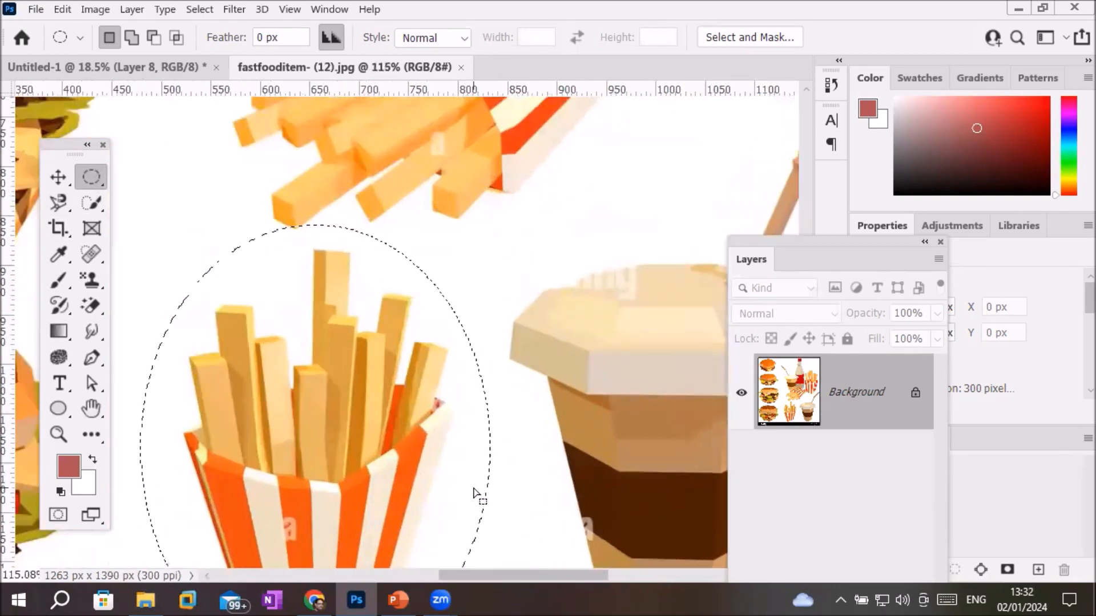
{"action": "left_click", "coordinate": [215, 12]}
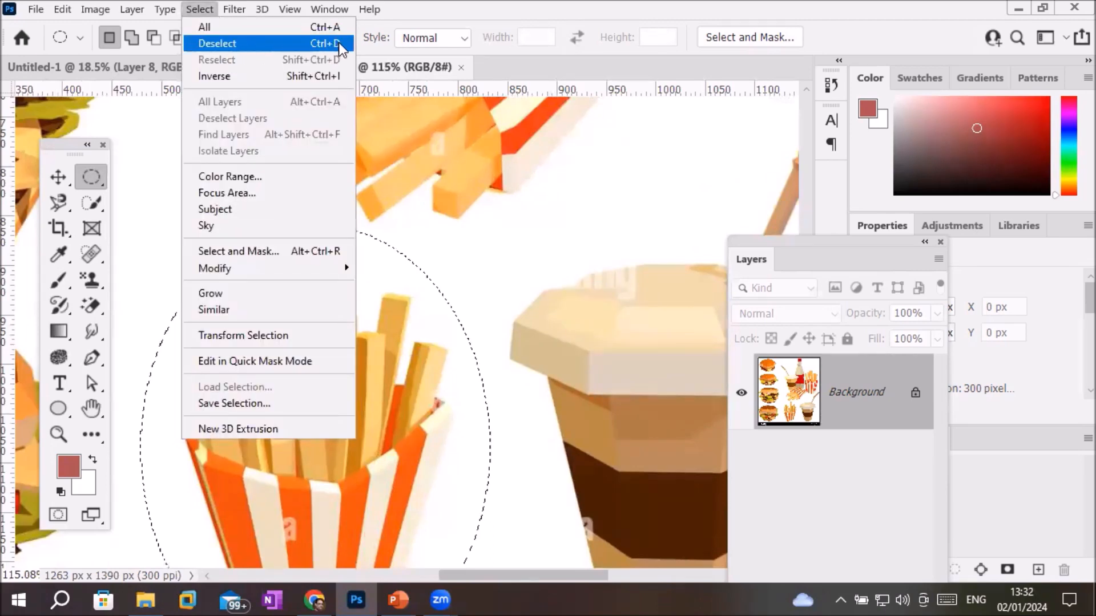
{"action": "left_click", "coordinate": [338, 42]}
Step: Select the entire fastfooditem- (12).jpg image
{"action": "left_click", "coordinate": [201, 9]}
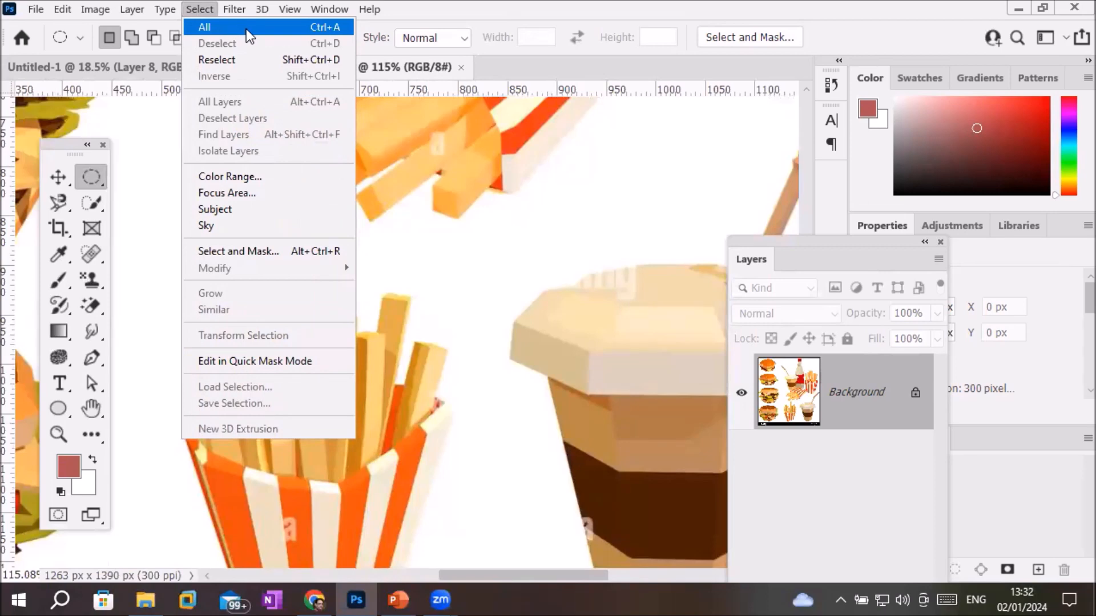
{"action": "left_click", "coordinate": [245, 29]}
{"action": "scroll", "coordinate": [372, 318], "scroll_direction": "down", "scroll_amount": 4}
{"action": "scroll", "coordinate": [372, 318], "scroll_direction": "down", "scroll_amount": 1}
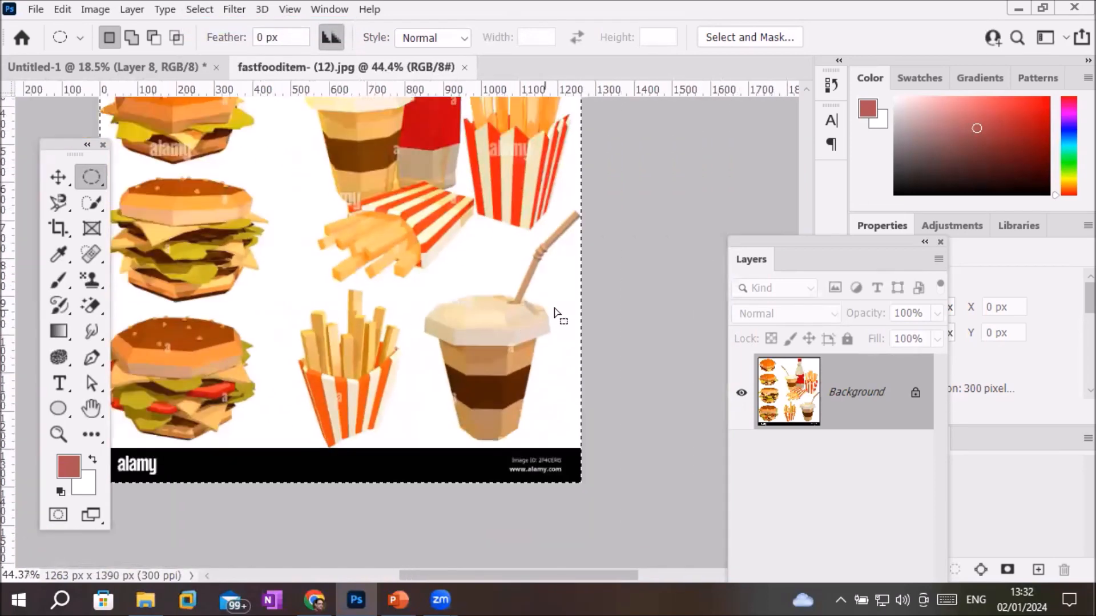
{"action": "scroll", "coordinate": [154, 258], "scroll_direction": "down", "scroll_amount": 1}
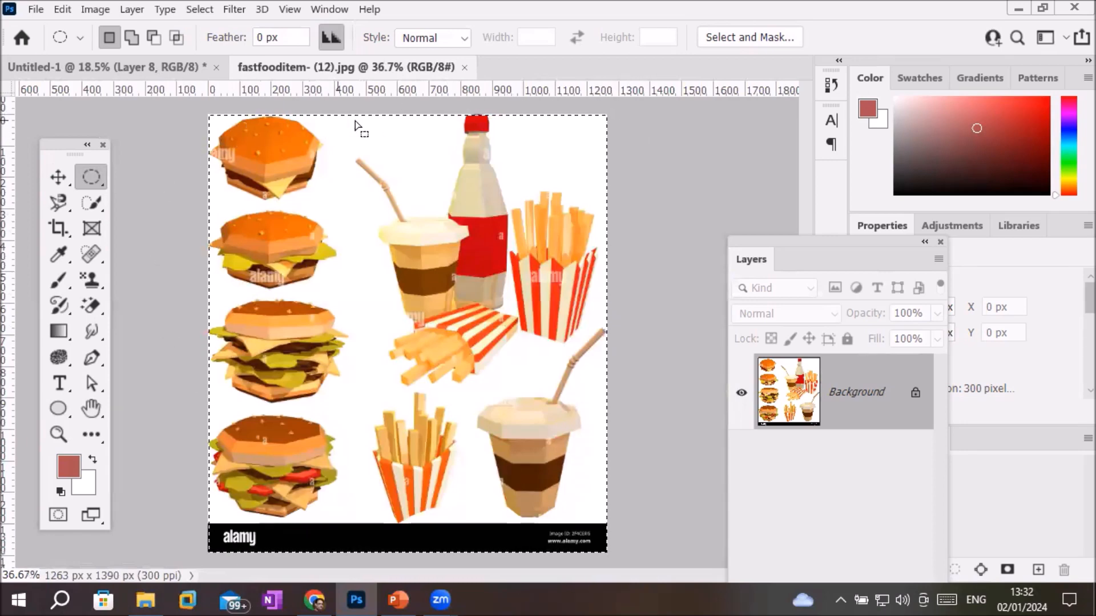
Step: Deselect the whole-image selection in fastfooditem- (12).jpg and switch to the Rectangular Marquee Tool
{"action": "left_click", "coordinate": [52, 183]}
{"action": "mouse_move", "coordinate": [359, 234]}
{"action": "left_mouse_down"}
{"action": "mouse_move", "coordinate": [464, 235]}
{"action": "mouse_move", "coordinate": [374, 294]}
{"action": "mouse_move", "coordinate": [338, 134]}
{"action": "mouse_move", "coordinate": [364, 280]}
{"action": "mouse_move", "coordinate": [361, 224]}
{"action": "left_mouse_up"}
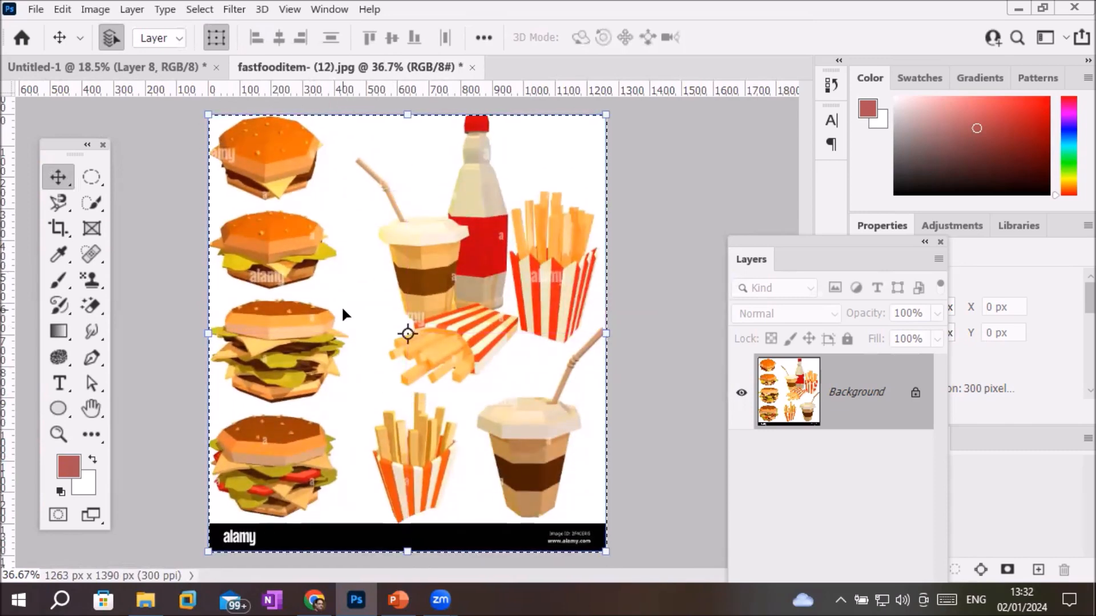
{"action": "key", "text": "ctrl+d"}
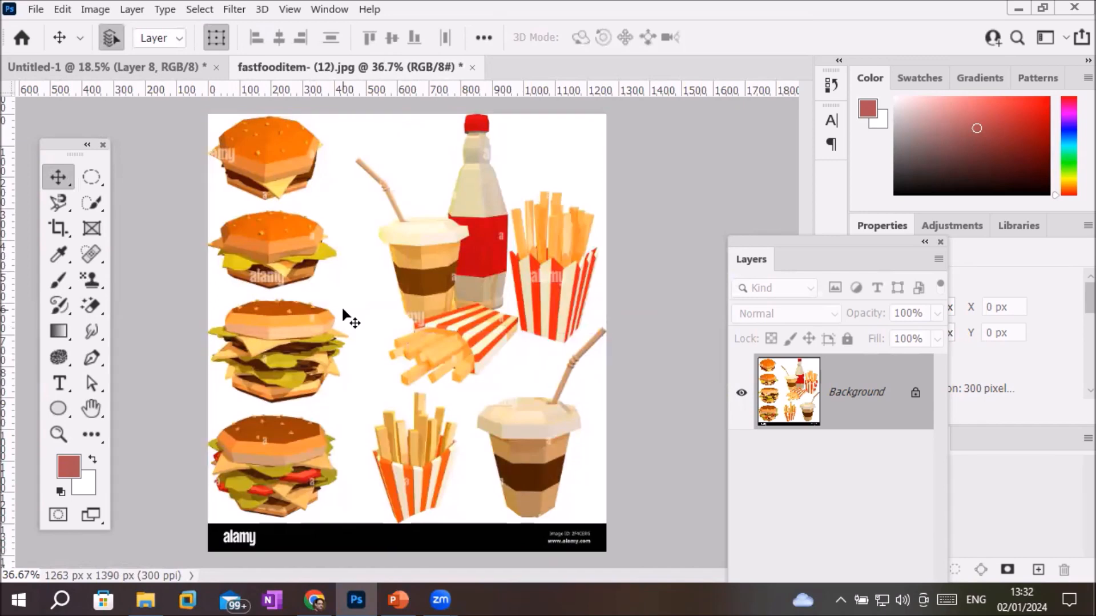
{"action": "left_click", "coordinate": [90, 178]}
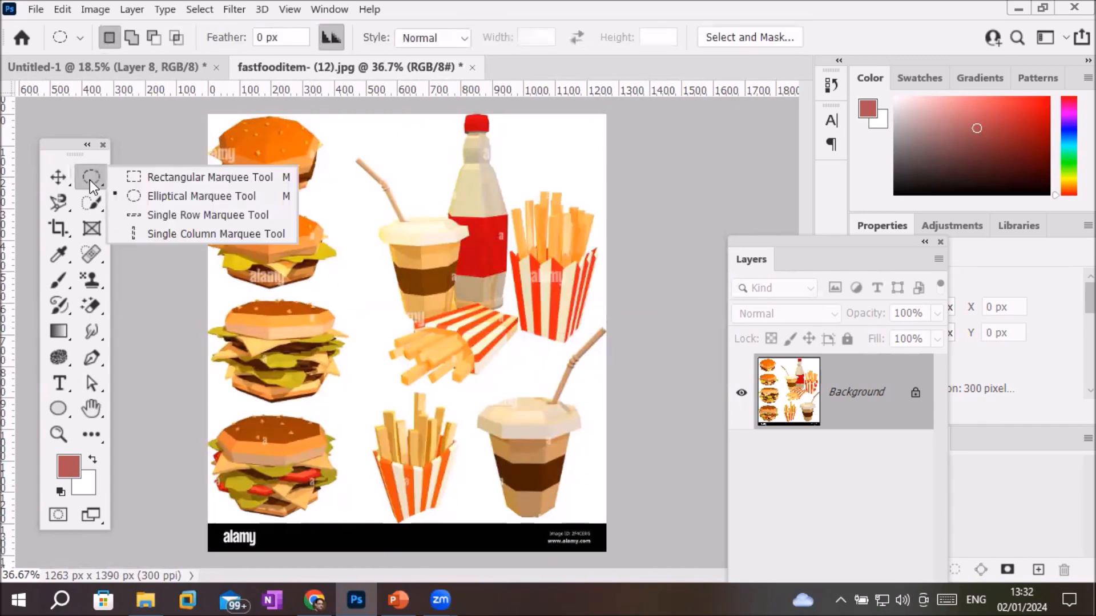
{"action": "left_click", "coordinate": [180, 178]}
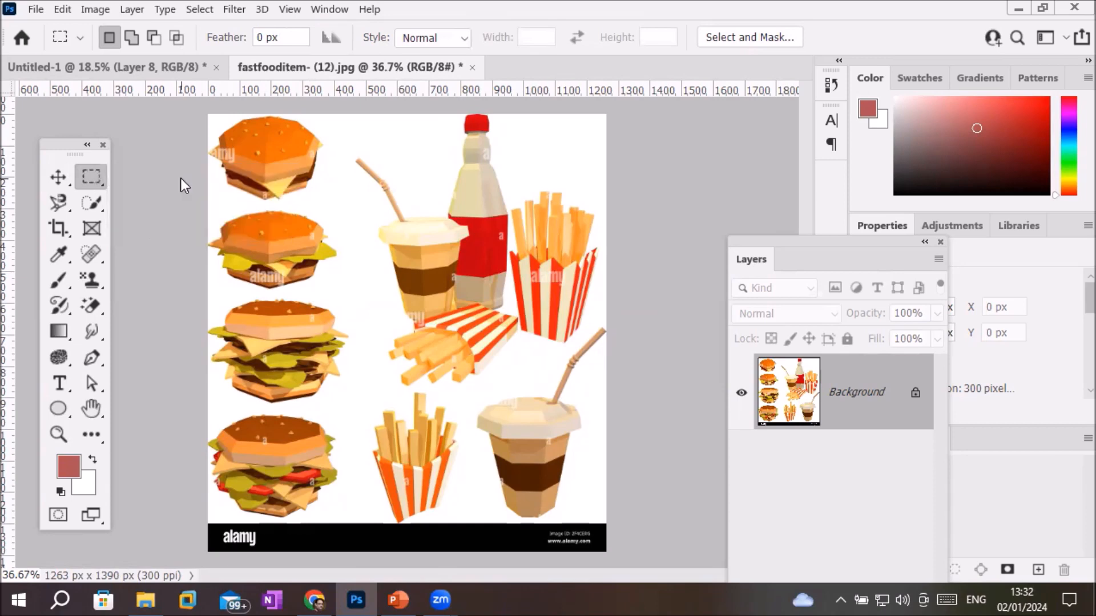
Step: Trace a freehand Lasso selection around the outline of the lower upright fries box
{"action": "left_click", "coordinate": [64, 200]}
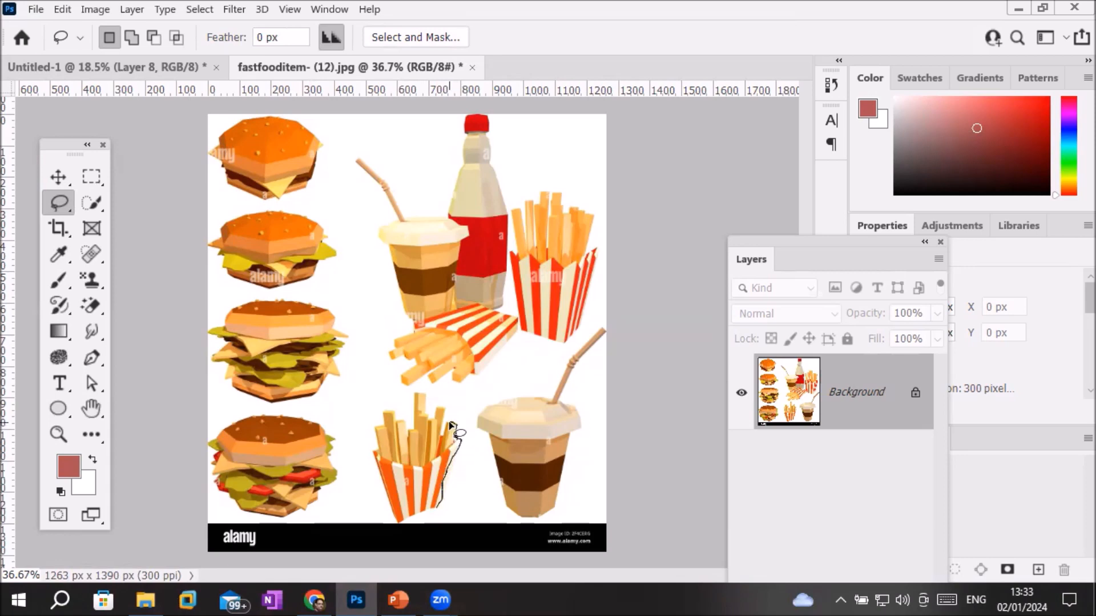
{"action": "left_click_drag", "start_coordinate": [442, 436], "coordinate": [446, 409]}
{"action": "left_click_drag", "start_coordinate": [431, 416], "coordinate": [430, 407]}
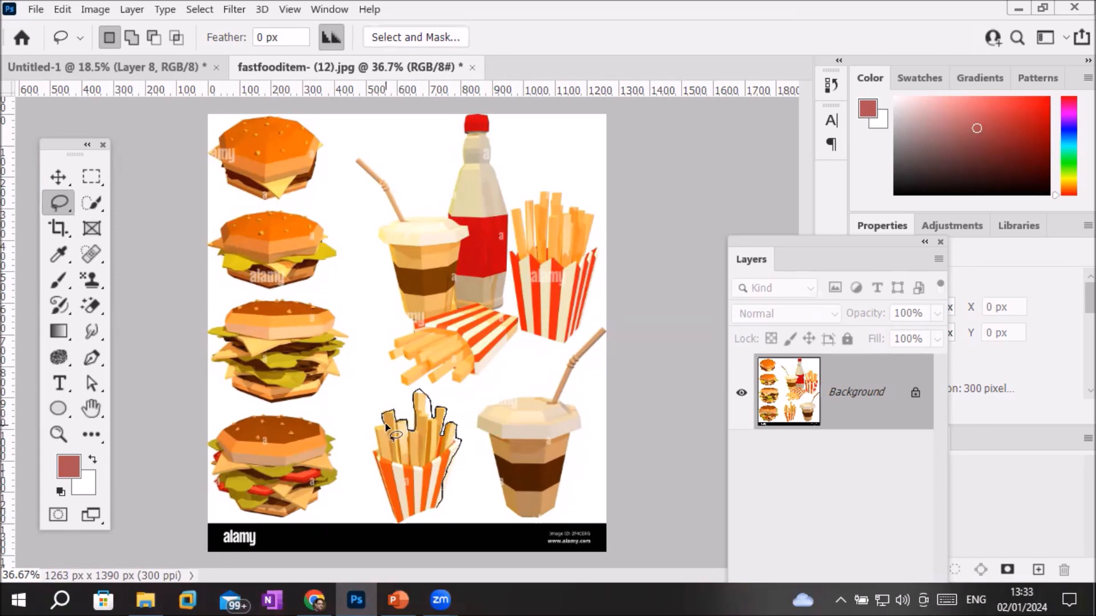
{"action": "left_click_drag", "start_coordinate": [381, 429], "coordinate": [378, 432]}
{"action": "left_click_drag", "start_coordinate": [389, 504], "coordinate": [396, 524]}
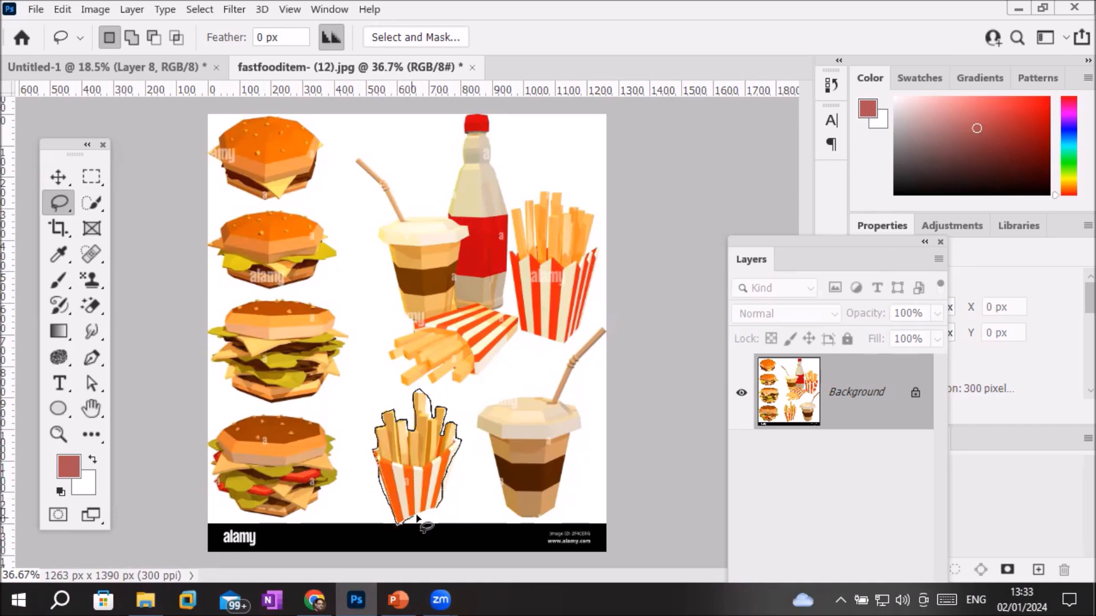
{"action": "left_click_drag", "start_coordinate": [431, 517], "coordinate": [433, 518]}
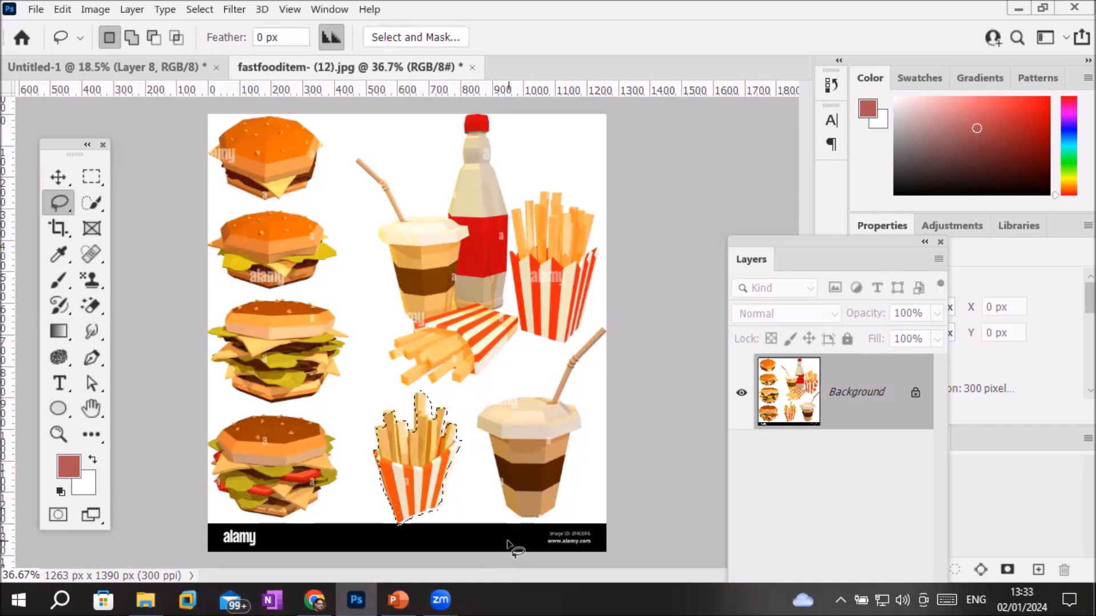
Step: Subtract the white background along the right side of the tallest fry from the lasso selection
{"action": "scroll", "coordinate": [440, 437], "scroll_direction": "up", "scroll_amount": 8}
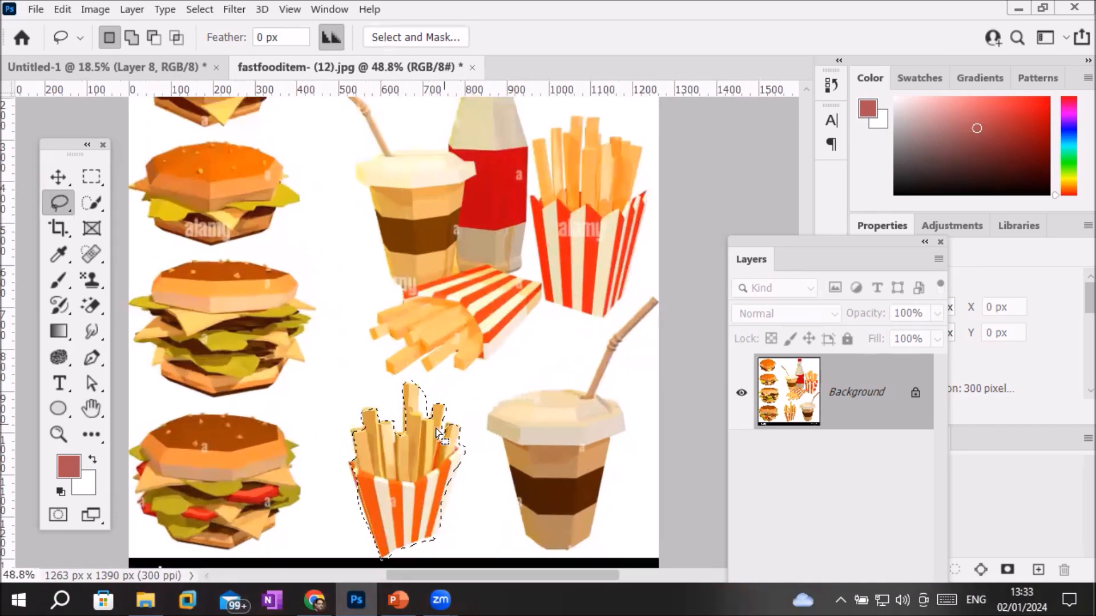
{"action": "scroll", "coordinate": [433, 442], "scroll_direction": "up", "scroll_amount": 2}
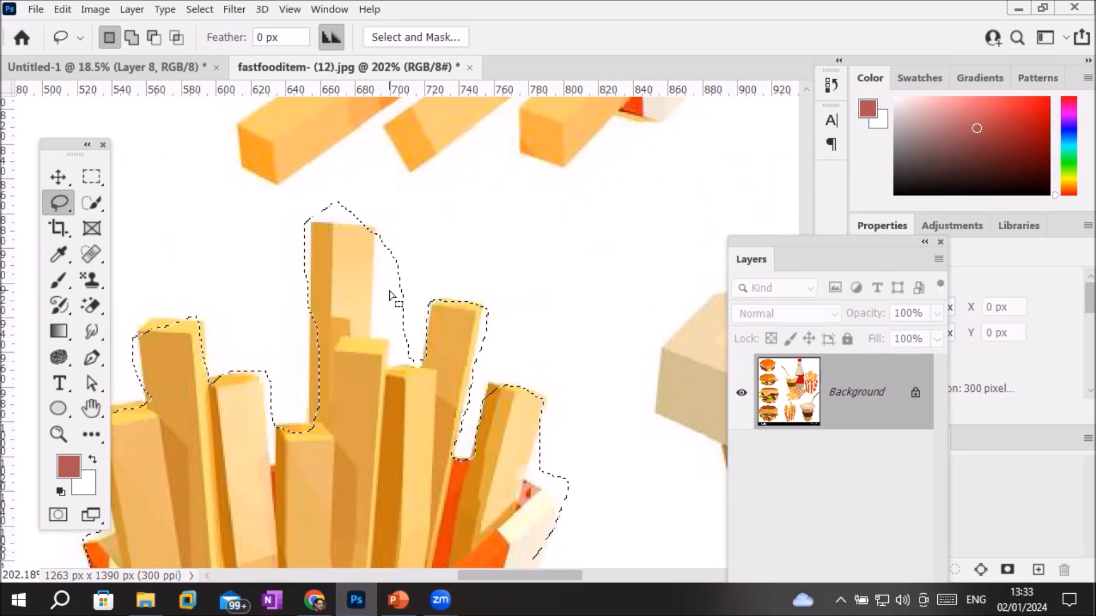
{"action": "left_click", "coordinate": [155, 40]}
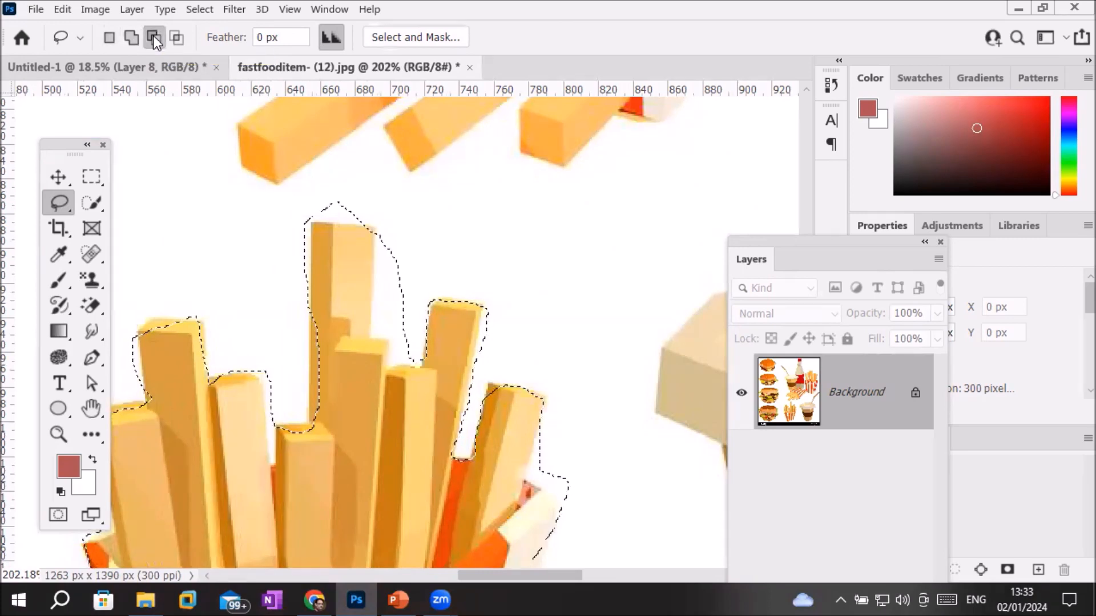
{"action": "left_click_drag", "start_coordinate": [375, 230], "coordinate": [376, 251]}
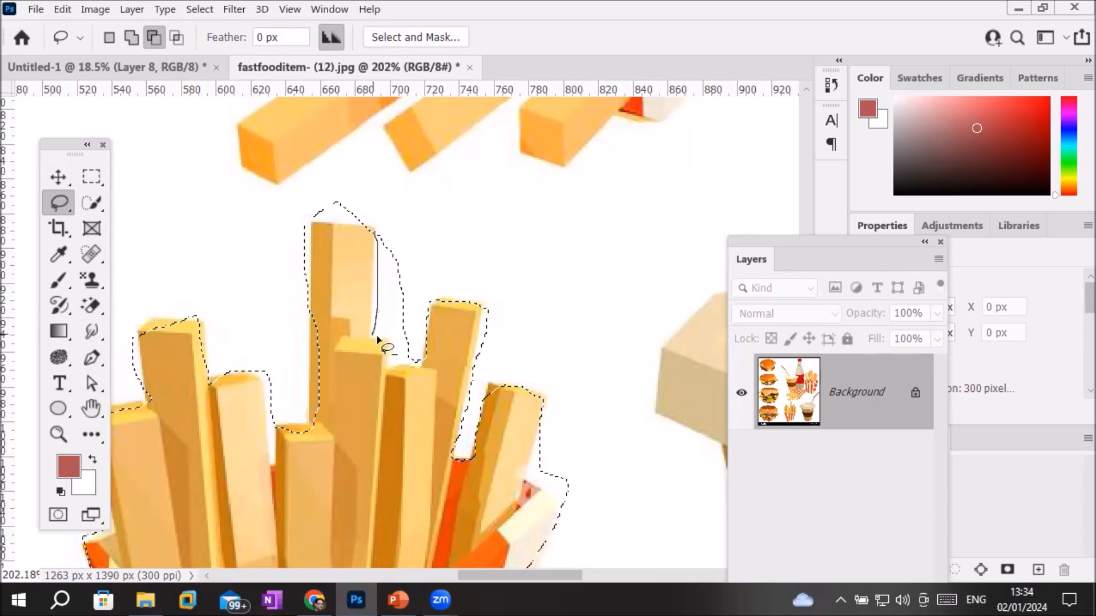
{"action": "mouse_move", "coordinate": [431, 320]}
{"action": "left_mouse_down"}
{"action": "mouse_move", "coordinate": [441, 257]}
{"action": "mouse_move", "coordinate": [412, 226]}
{"action": "left_mouse_up"}
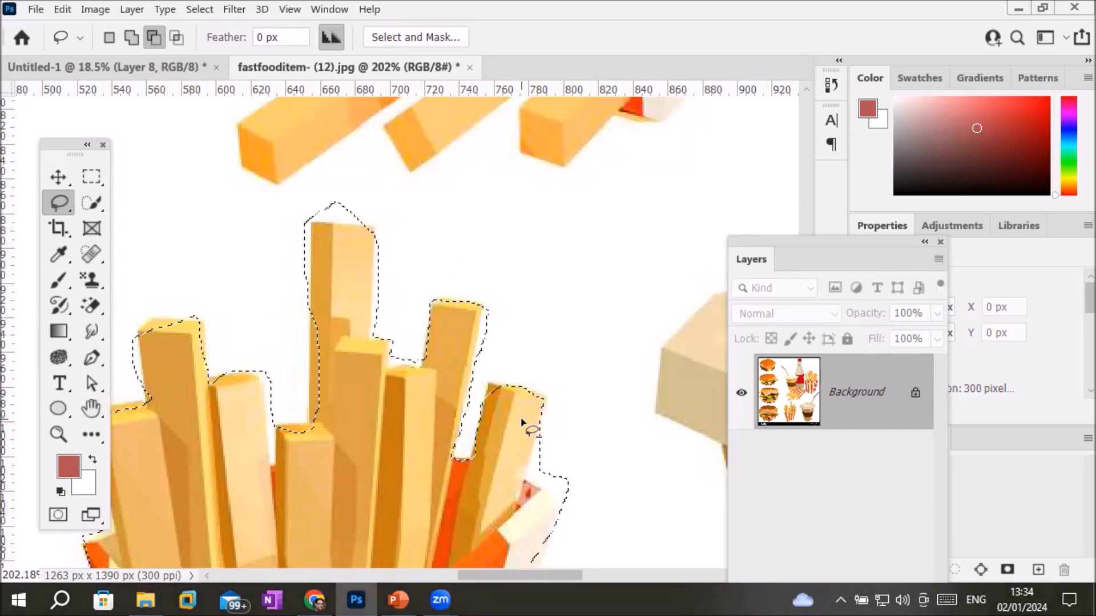
Step: Subtract the white strip and narrow gap between the two shorter fries left of the tallest fry from the selection
{"action": "scroll", "coordinate": [290, 462], "scroll_direction": "up", "scroll_amount": 3}
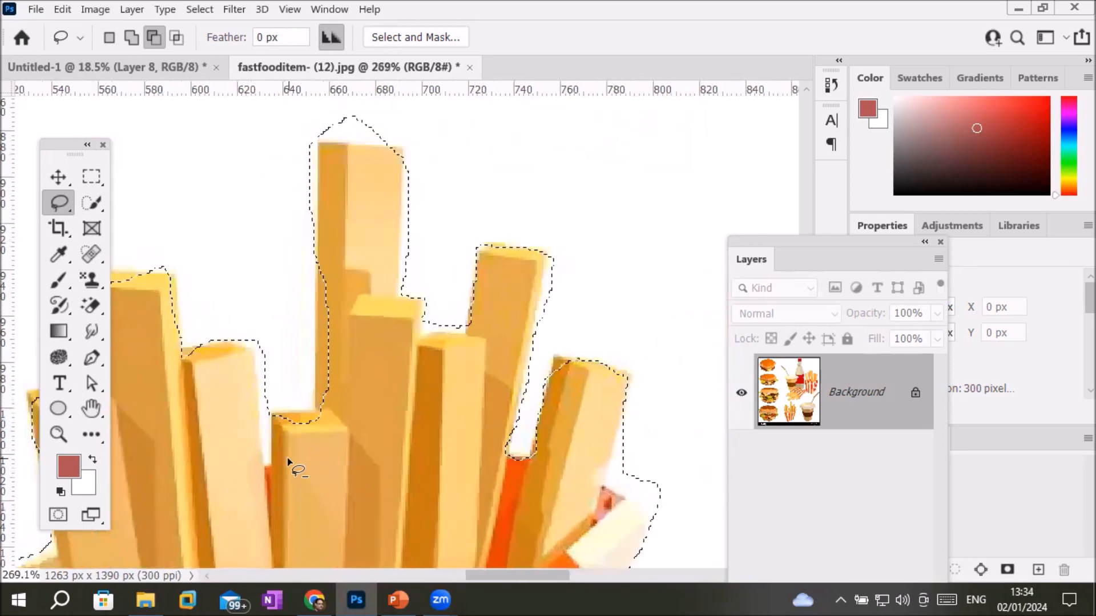
{"action": "scroll", "coordinate": [286, 453], "scroll_direction": "up", "scroll_amount": 4}
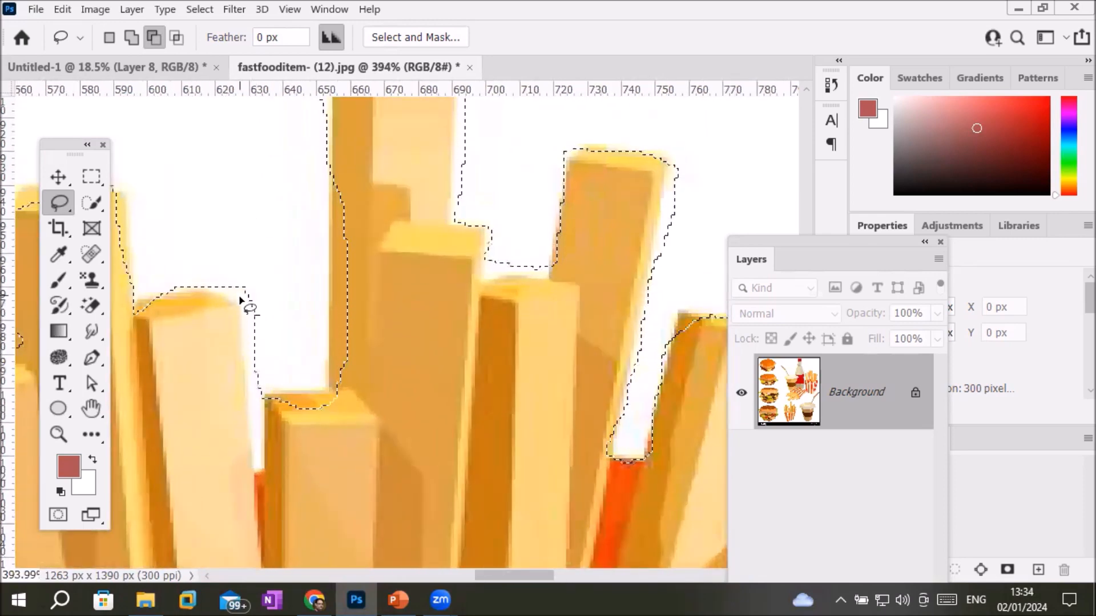
{"action": "left_click_drag", "start_coordinate": [239, 299], "coordinate": [246, 336]}
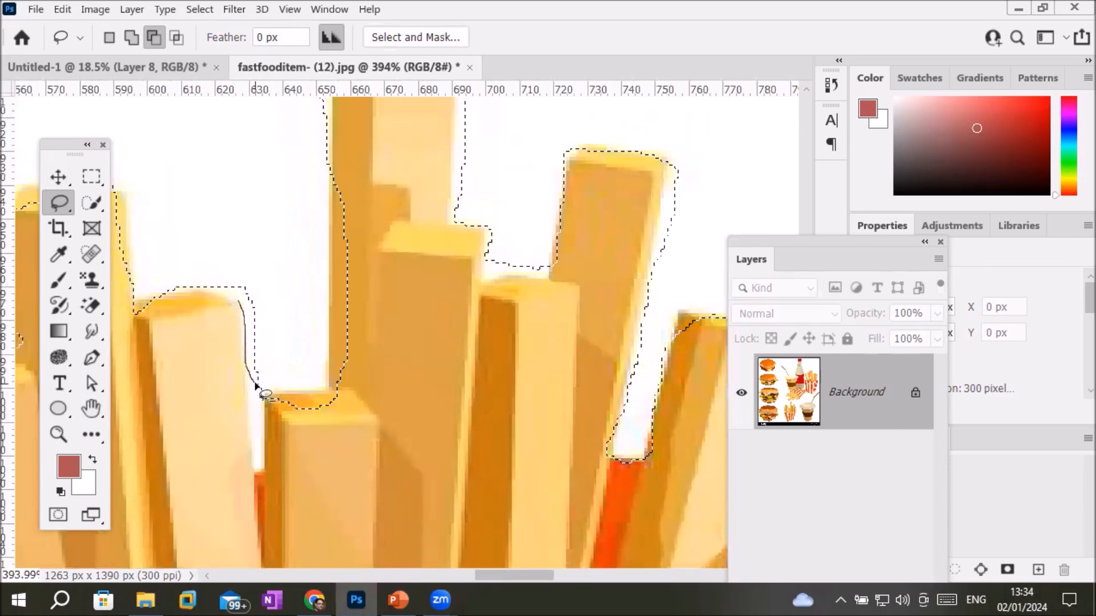
{"action": "mouse_move", "coordinate": [272, 387]}
{"action": "left_mouse_down"}
{"action": "mouse_move", "coordinate": [273, 284]}
{"action": "mouse_move", "coordinate": [257, 262]}
{"action": "mouse_move", "coordinate": [226, 267]}
{"action": "mouse_move", "coordinate": [241, 301]}
{"action": "left_mouse_up"}
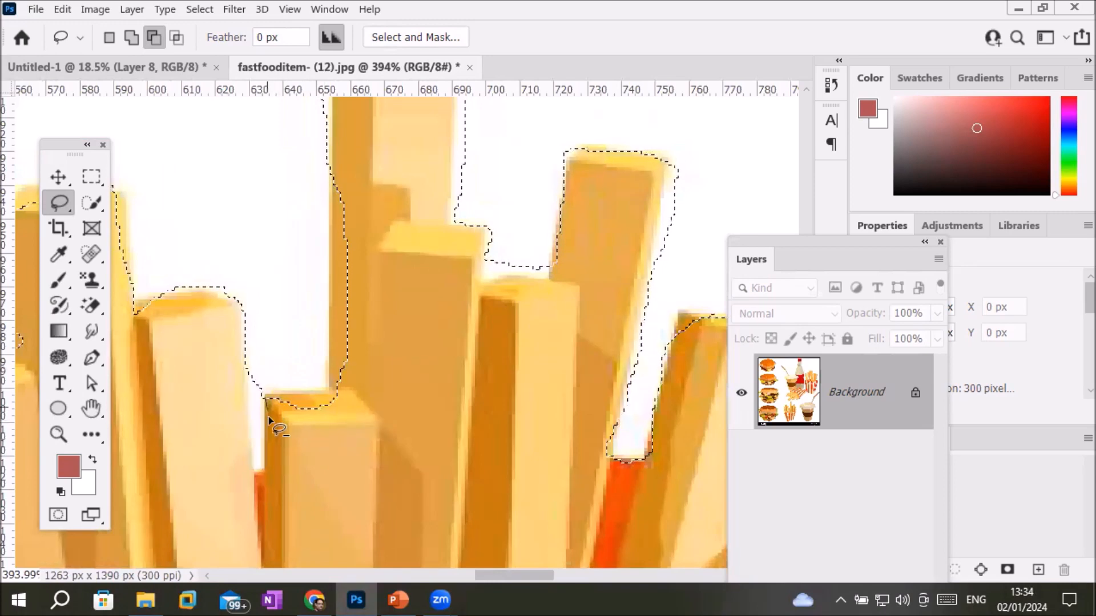
{"action": "mouse_move", "coordinate": [257, 469]}
{"action": "left_mouse_down"}
{"action": "mouse_move", "coordinate": [254, 366]}
{"action": "mouse_move", "coordinate": [279, 355]}
{"action": "left_mouse_up"}
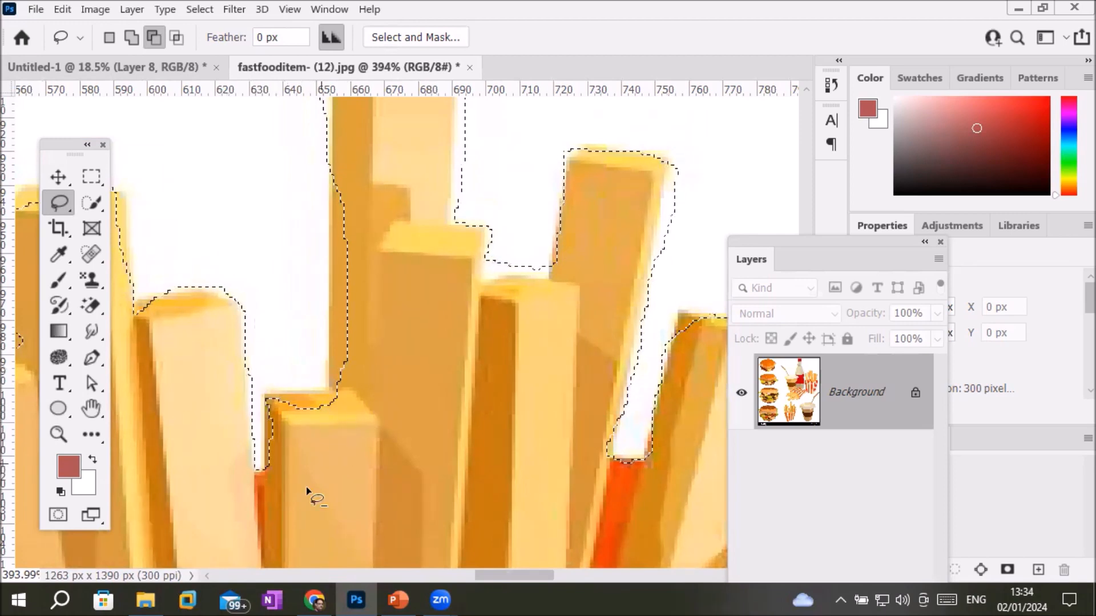
Step: Add the clipped top edge of the short fry and the lower left edge of the tallest fry to the selection
{"action": "scroll", "coordinate": [330, 462], "scroll_direction": "up", "scroll_amount": 2}
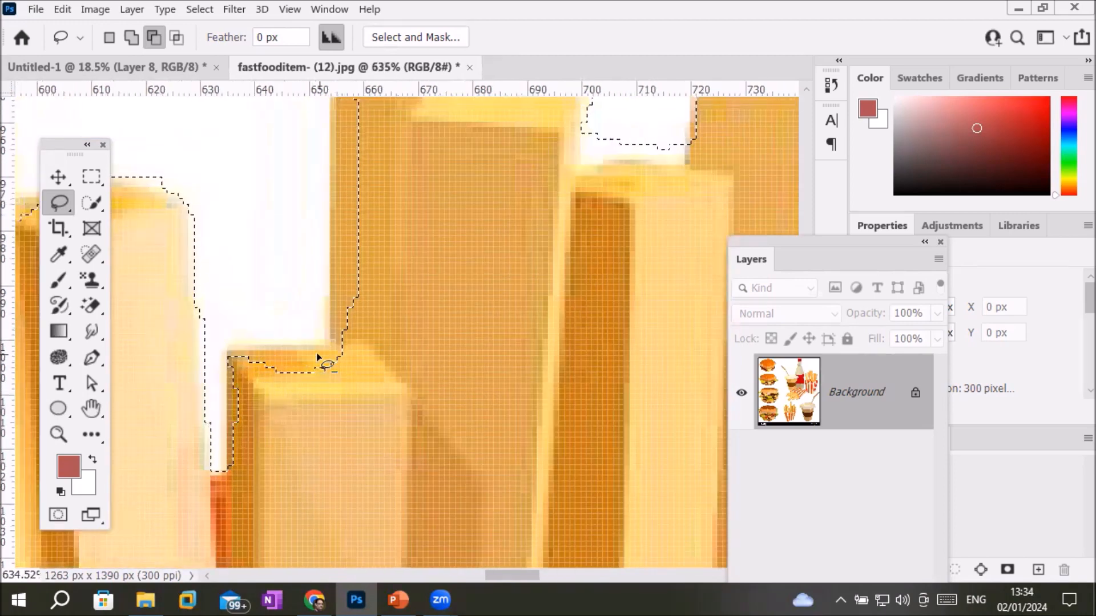
{"action": "left_click", "coordinate": [131, 36]}
{"action": "mouse_move", "coordinate": [324, 341]}
{"action": "left_mouse_down"}
{"action": "mouse_move", "coordinate": [226, 350]}
{"action": "mouse_move", "coordinate": [230, 446]}
{"action": "mouse_move", "coordinate": [284, 448]}
{"action": "mouse_move", "coordinate": [344, 390]}
{"action": "mouse_move", "coordinate": [331, 340]}
{"action": "left_mouse_up"}
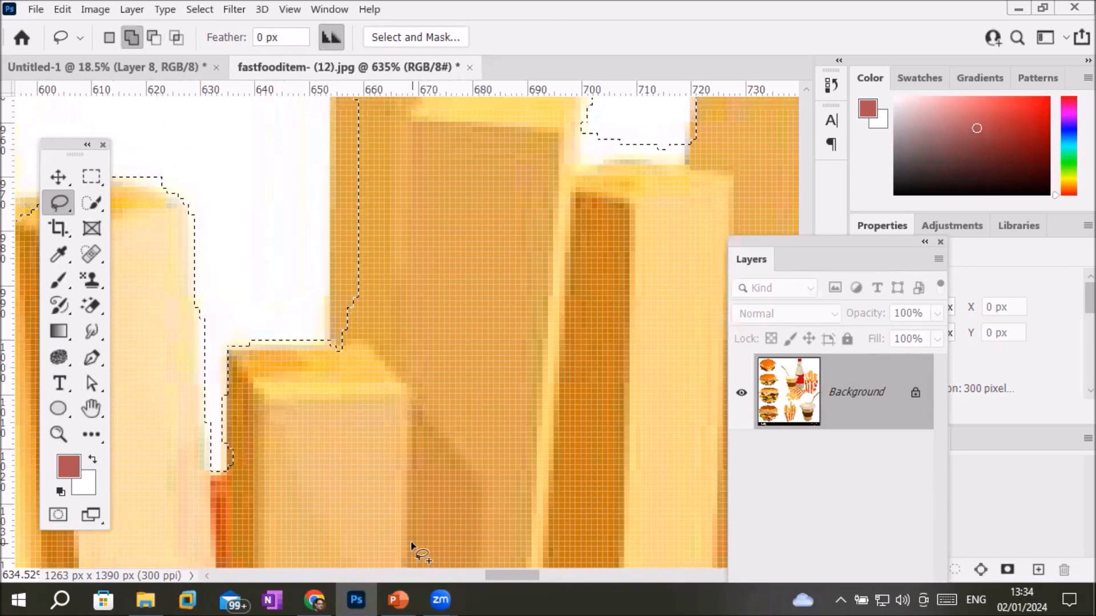
{"action": "left_click_drag", "start_coordinate": [326, 337], "coordinate": [329, 310]}
{"action": "mouse_move", "coordinate": [349, 159]}
{"action": "left_mouse_down"}
{"action": "mouse_move", "coordinate": [404, 238]}
{"action": "mouse_move", "coordinate": [325, 298]}
{"action": "mouse_move", "coordinate": [330, 306]}
{"action": "mouse_move", "coordinate": [340, 215]}
{"action": "mouse_move", "coordinate": [388, 256]}
{"action": "mouse_move", "coordinate": [331, 257]}
{"action": "mouse_move", "coordinate": [336, 147]}
{"action": "mouse_move", "coordinate": [384, 230]}
{"action": "left_mouse_up"}
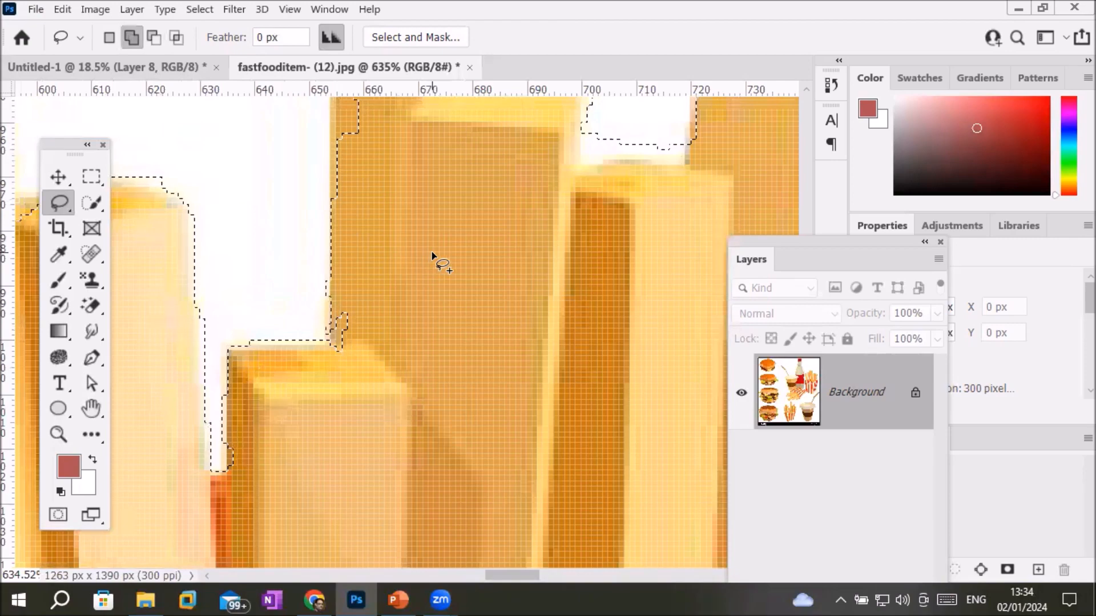
Step: Add the remaining clipped strip higher up the tallest fry's left edge to the selection
{"action": "scroll", "coordinate": [441, 258], "scroll_direction": "down", "scroll_amount": 5}
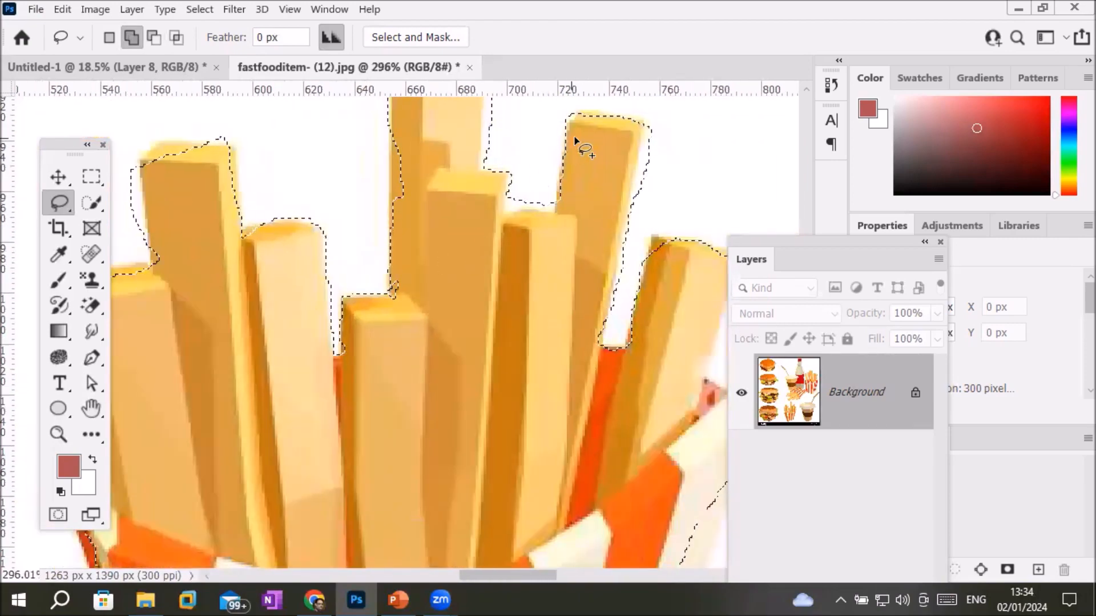
{"action": "scroll", "coordinate": [717, 150], "scroll_direction": "up", "scroll_amount": 3}
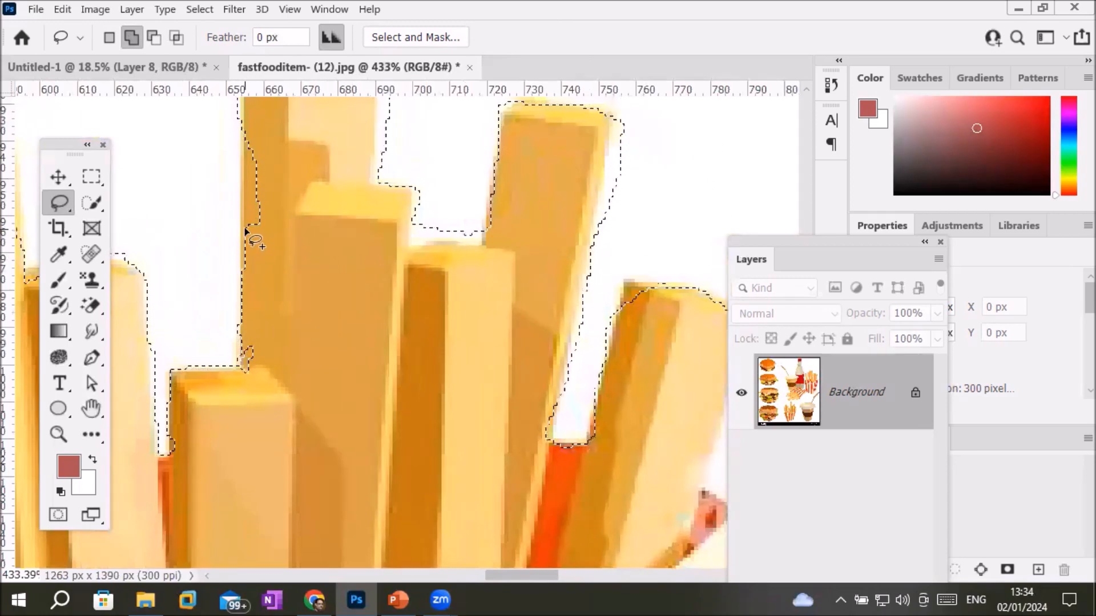
{"action": "left_click_drag", "start_coordinate": [242, 199], "coordinate": [249, 139]}
{"action": "left_click_drag", "start_coordinate": [276, 217], "coordinate": [264, 237]}
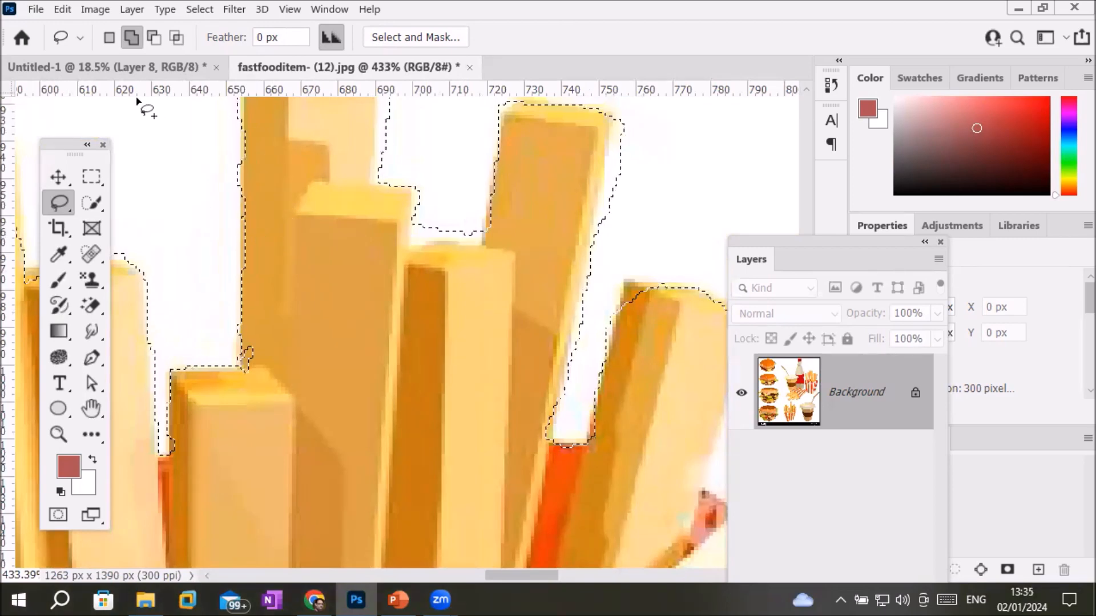
Step: Refine the right edge of the slanted fry right of the tallest one, subtracting the white background and adding back the clipped notch
{"action": "left_click", "coordinate": [153, 36]}
{"action": "left_click", "coordinate": [130, 36]}
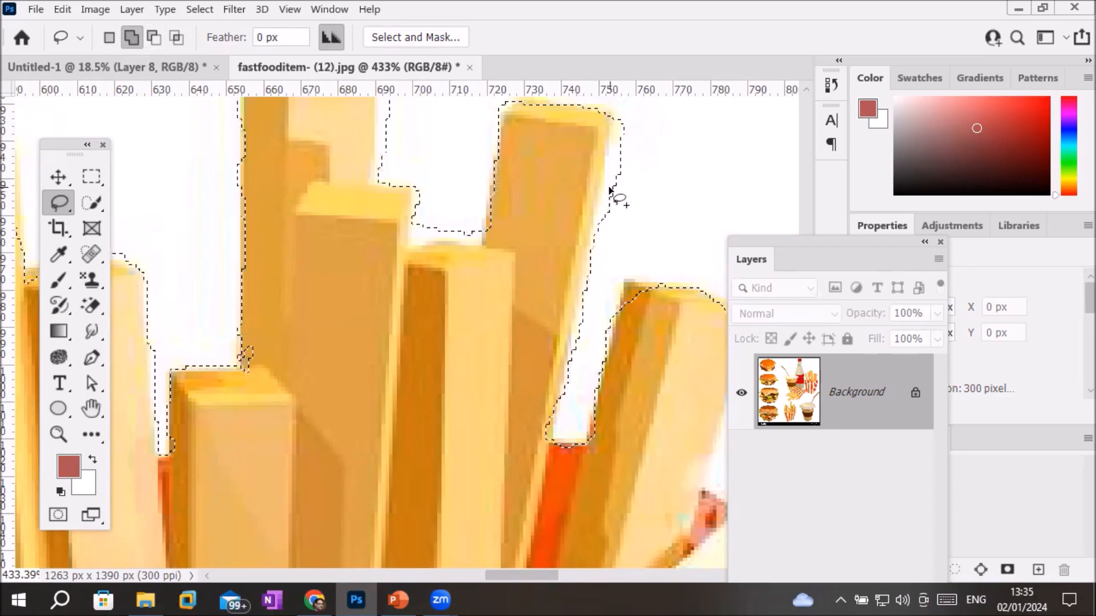
{"action": "left_click", "coordinate": [153, 37]}
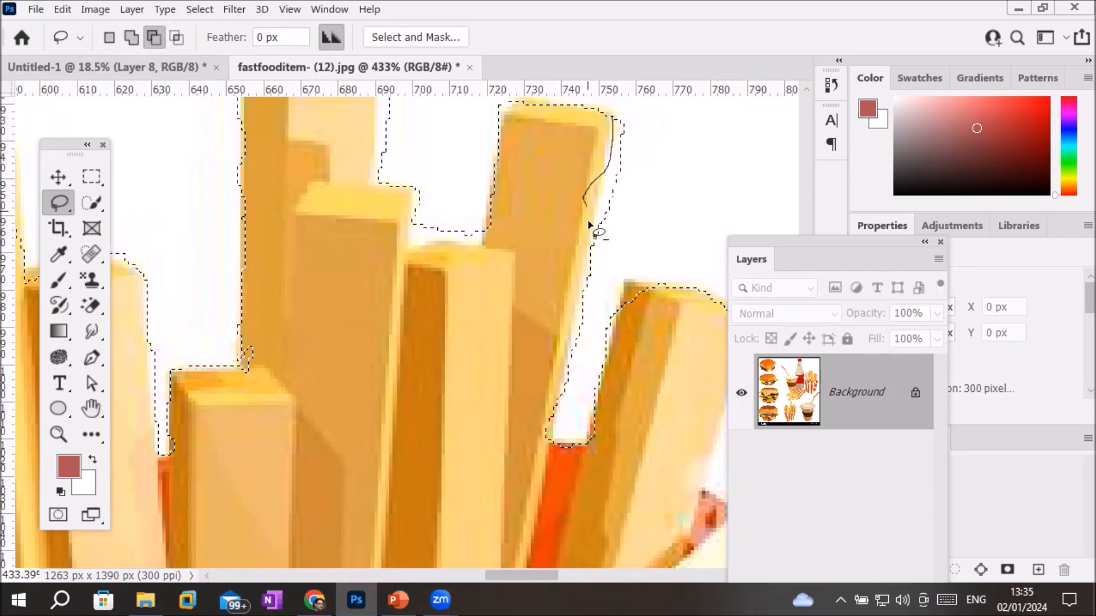
{"action": "left_click_drag", "start_coordinate": [638, 217], "coordinate": [643, 259]}
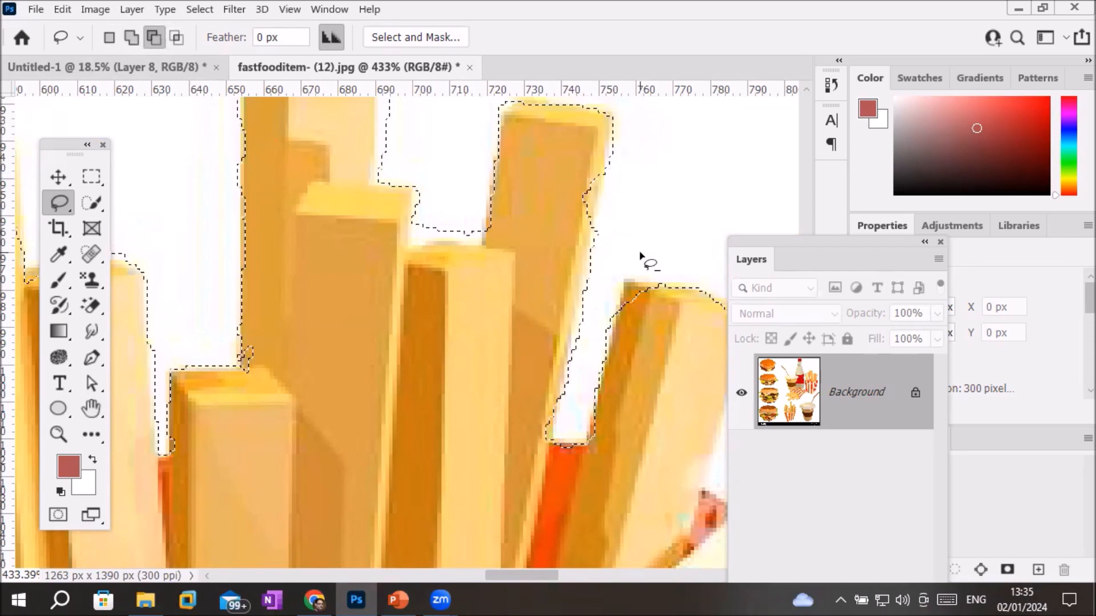
{"action": "left_click", "coordinate": [133, 40]}
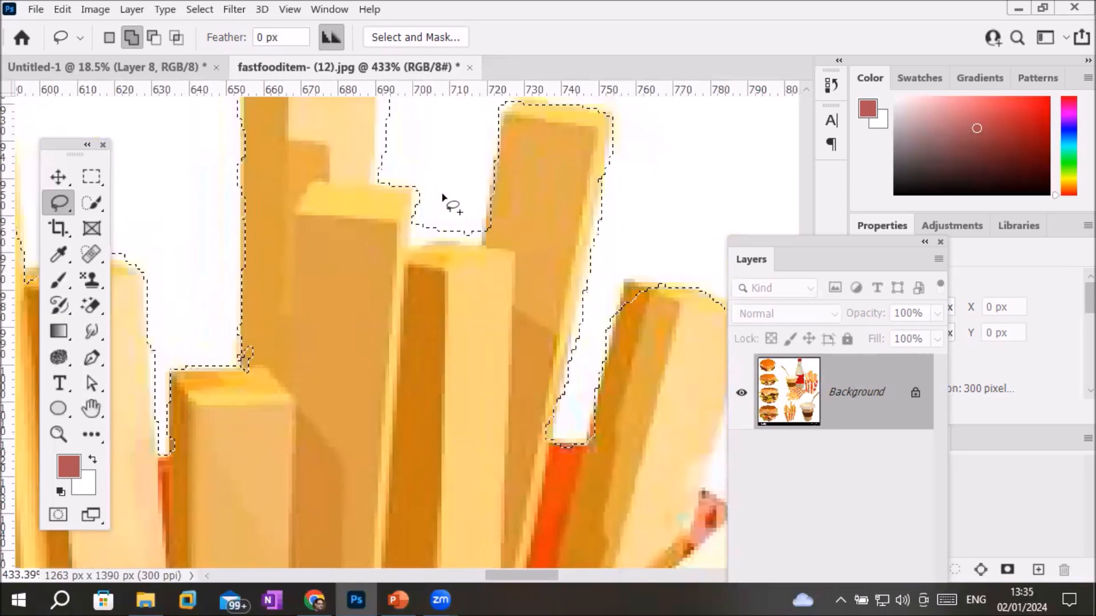
Step: Subtract the white gap above the short fry between the tallest fries and the slanted fry from the selection
{"action": "left_click", "coordinate": [151, 38]}
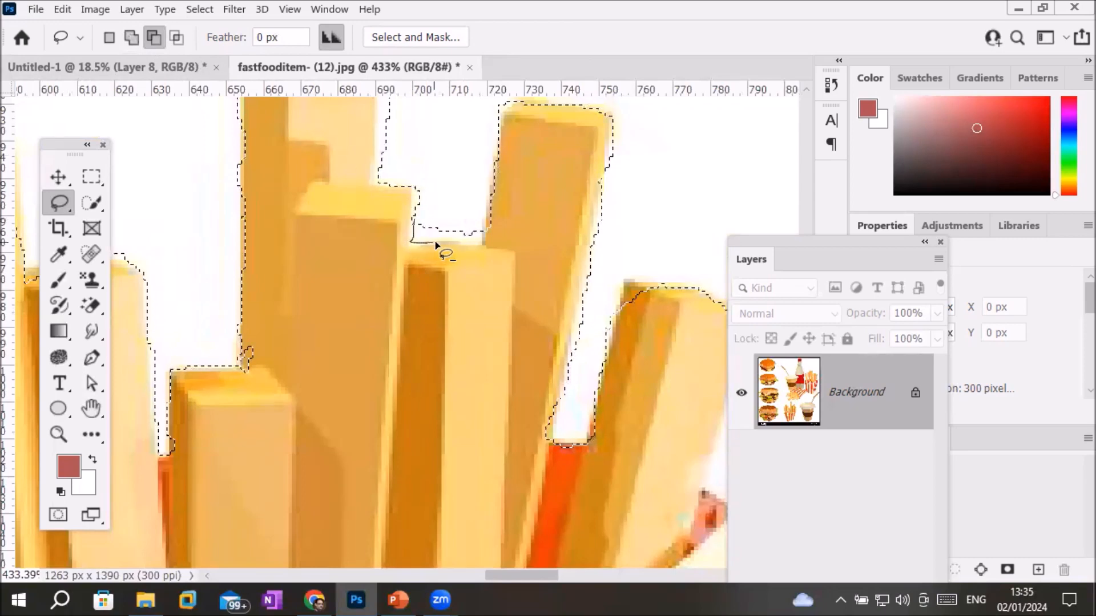
{"action": "mouse_move", "coordinate": [445, 212]}
{"action": "left_mouse_down"}
{"action": "mouse_move", "coordinate": [428, 228]}
{"action": "mouse_move", "coordinate": [436, 219]}
{"action": "left_mouse_up"}
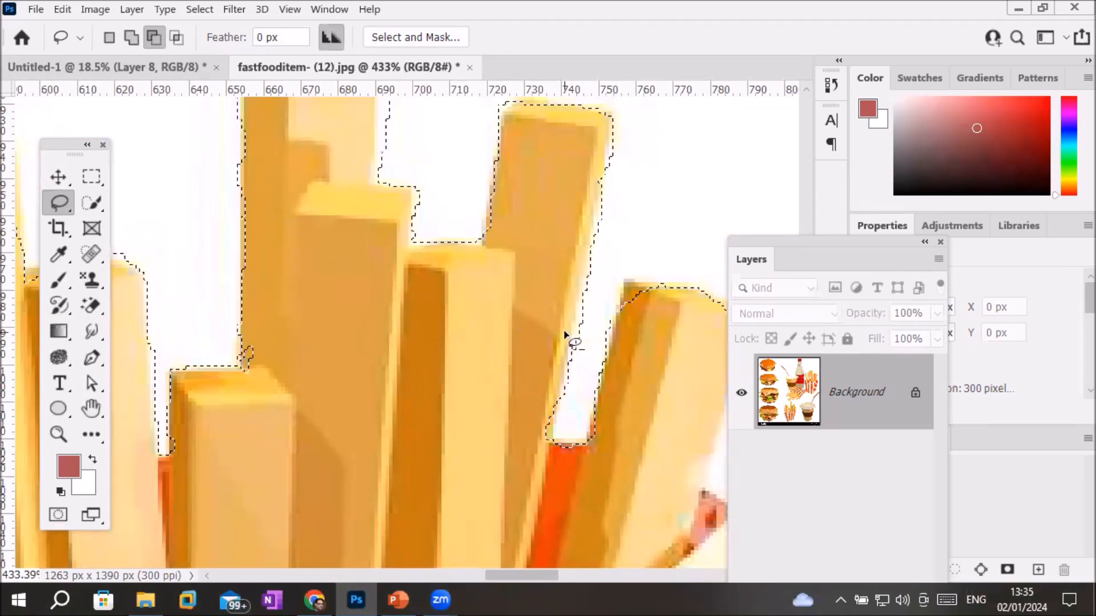
Step: Set the Lasso Tool back to New Selection mode, keeping the fries selection active
{"action": "scroll", "coordinate": [564, 336], "scroll_direction": "down", "scroll_amount": 5}
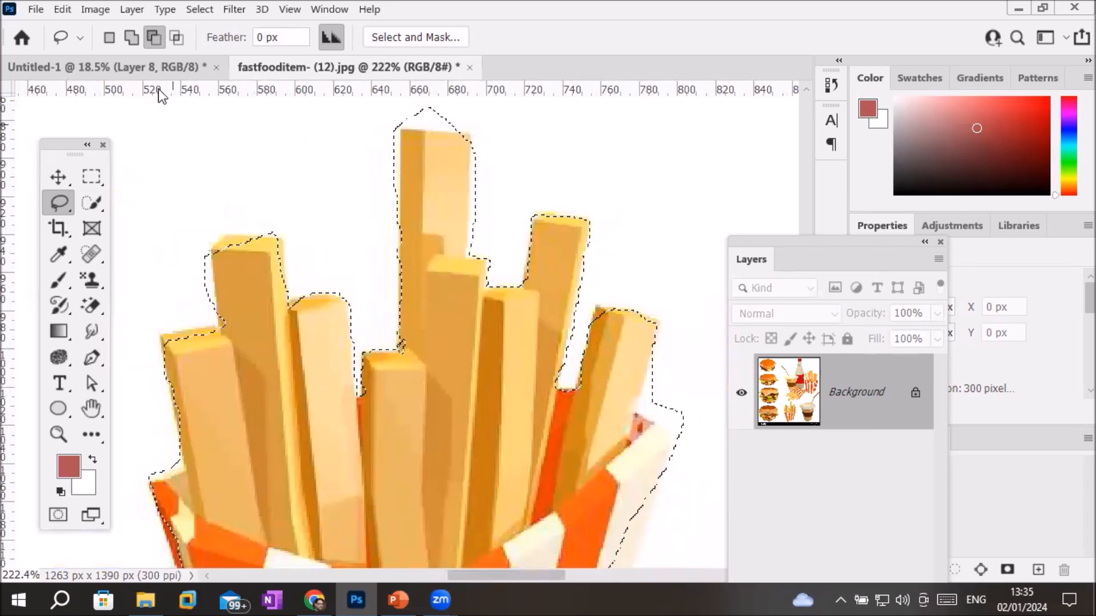
{"action": "left_click", "coordinate": [108, 38]}
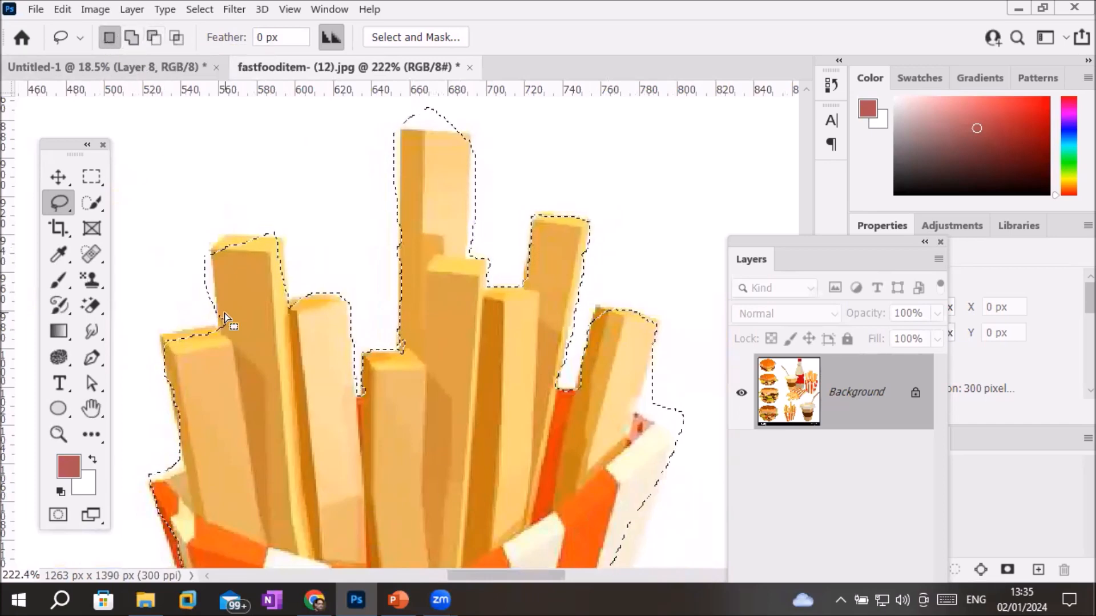
{"action": "scroll", "coordinate": [236, 307], "scroll_direction": "up", "scroll_amount": 2}
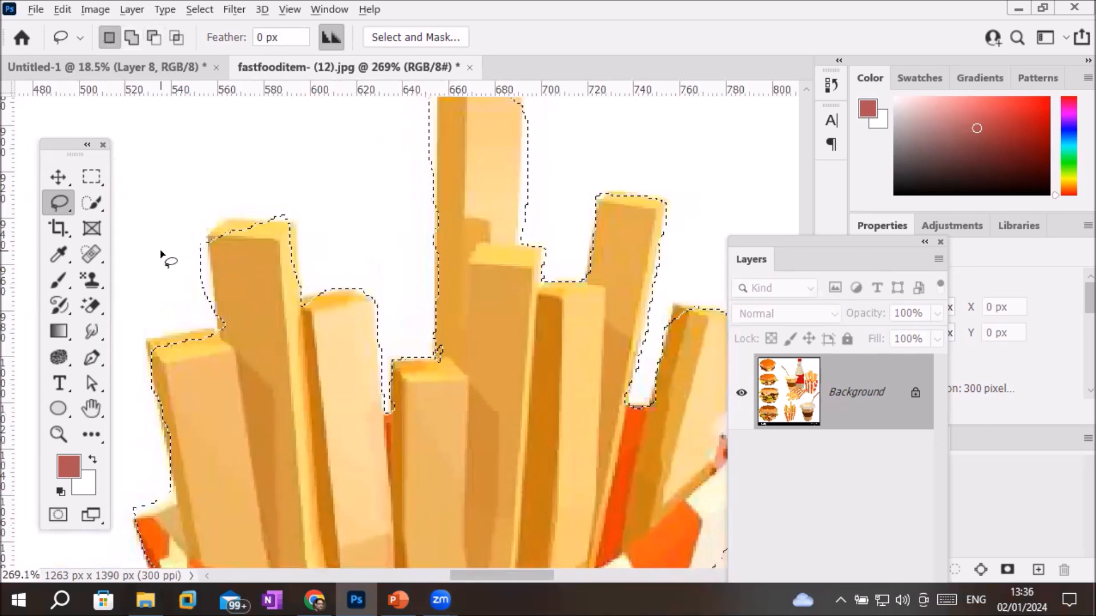
{"action": "key", "text": "alt"}
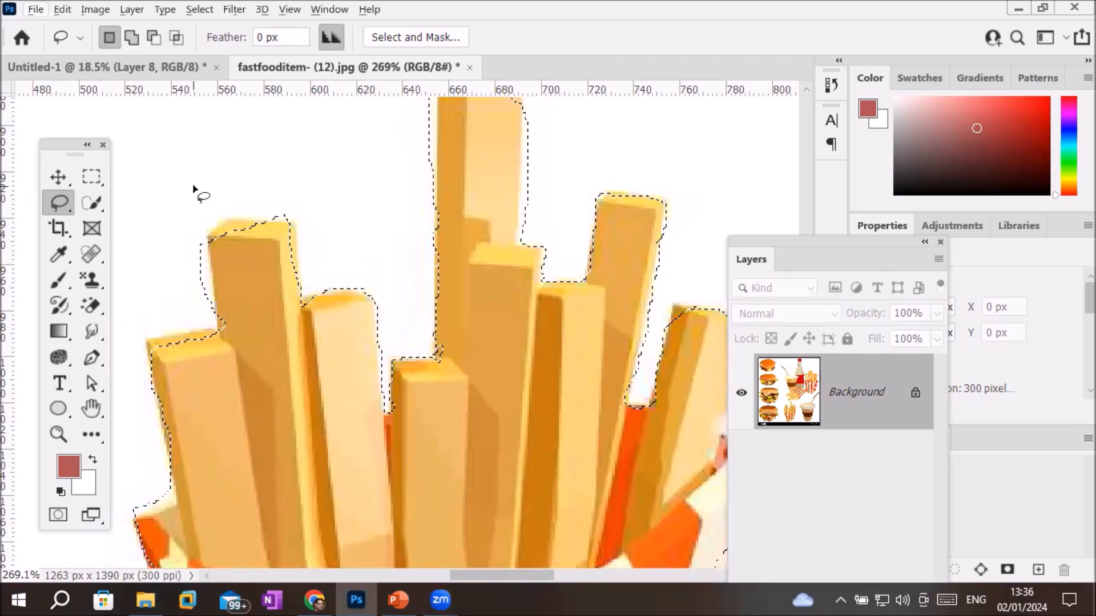
{"action": "key", "text": "shift"}
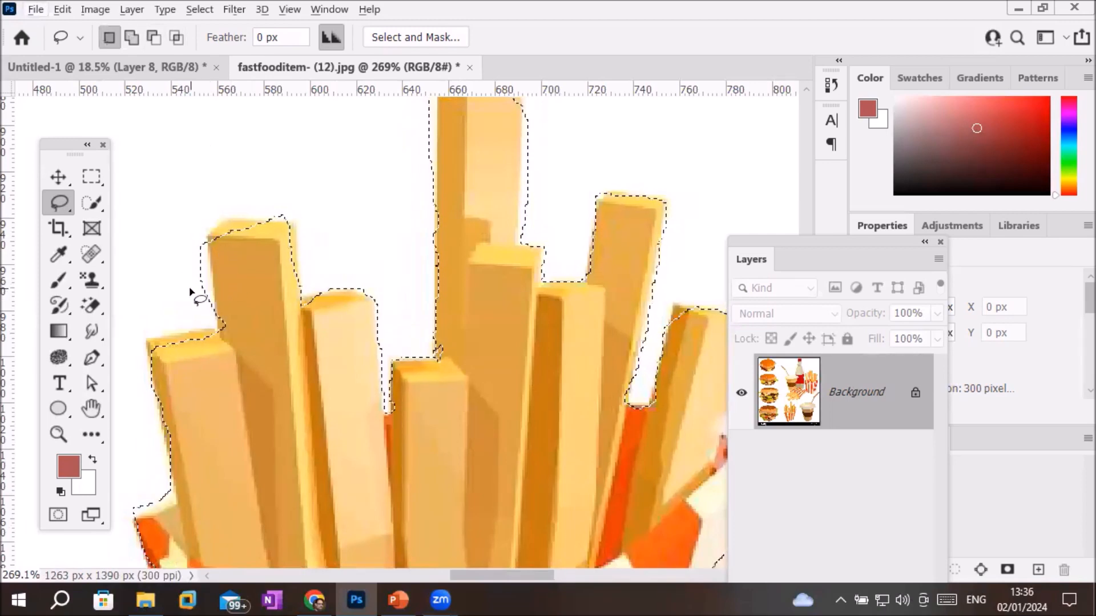
Step: Subtract the white background beside the second fry from the left and beside the rightmost fry above the box's rim from the selection
{"action": "key", "text": "alt"}
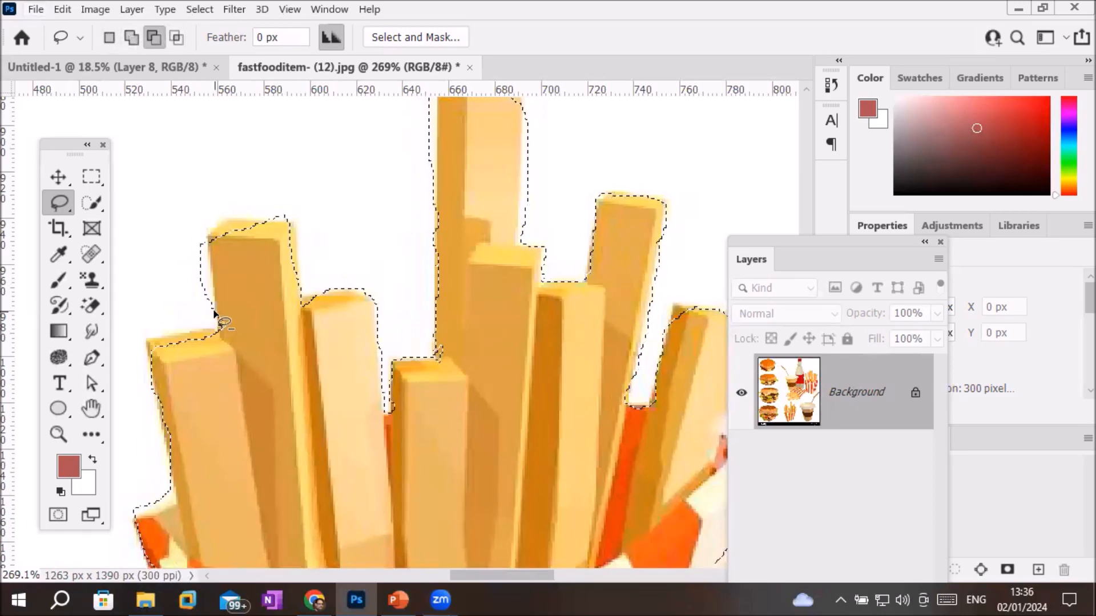
{"action": "mouse_move", "coordinate": [212, 236]}
{"action": "left_mouse_down"}
{"action": "mouse_move", "coordinate": [169, 258]}
{"action": "mouse_move", "coordinate": [188, 305]}
{"action": "mouse_move", "coordinate": [222, 326]}
{"action": "left_mouse_up"}
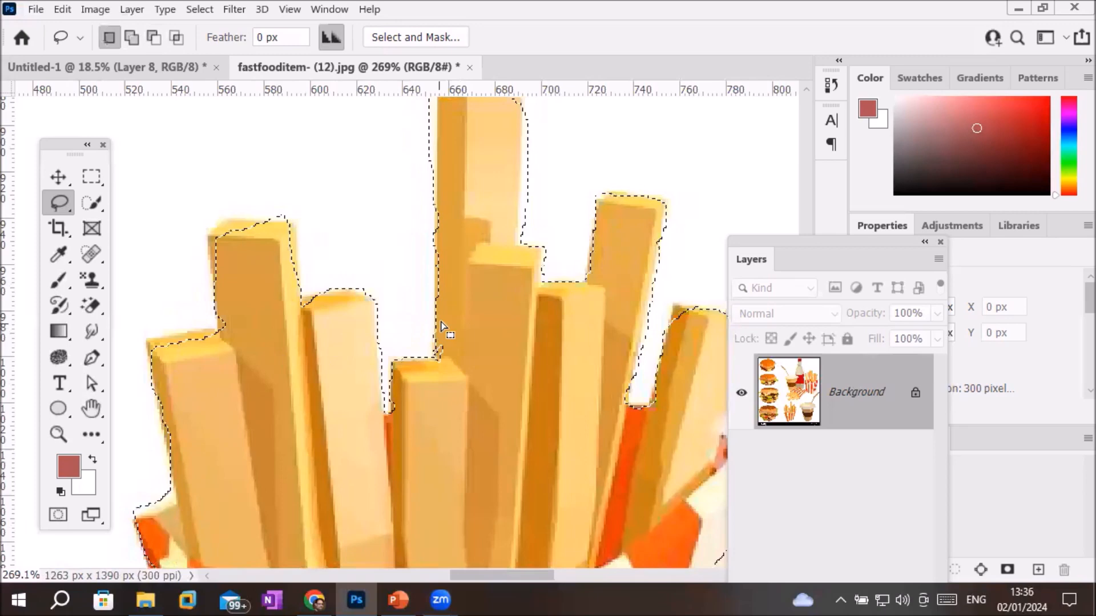
{"action": "scroll", "coordinate": [557, 432], "scroll_direction": "down", "scroll_amount": 5}
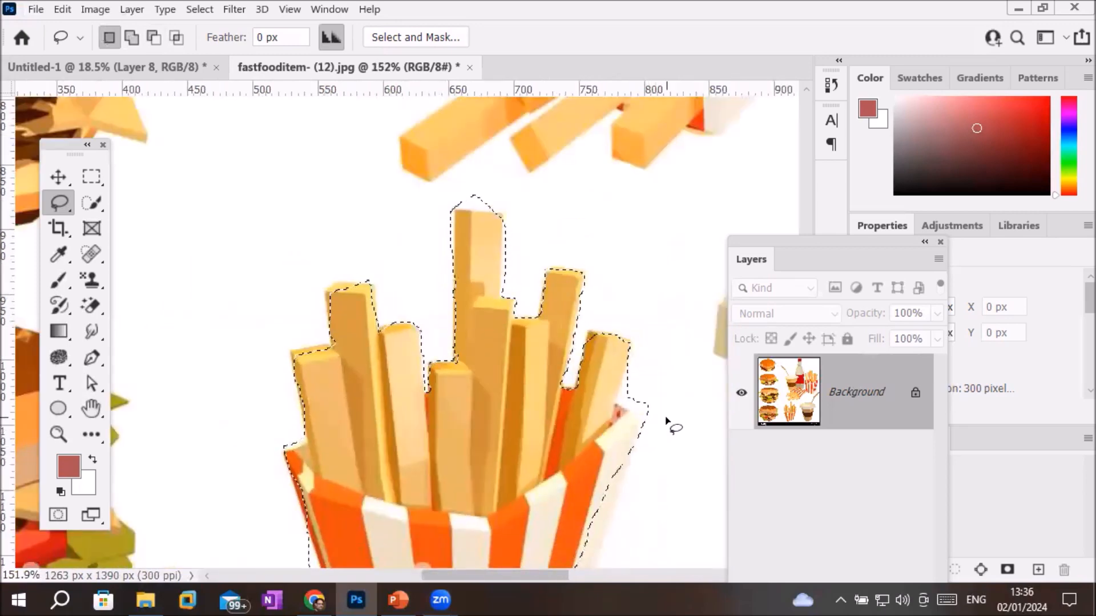
{"action": "scroll", "coordinate": [565, 430], "scroll_direction": "up", "scroll_amount": 6}
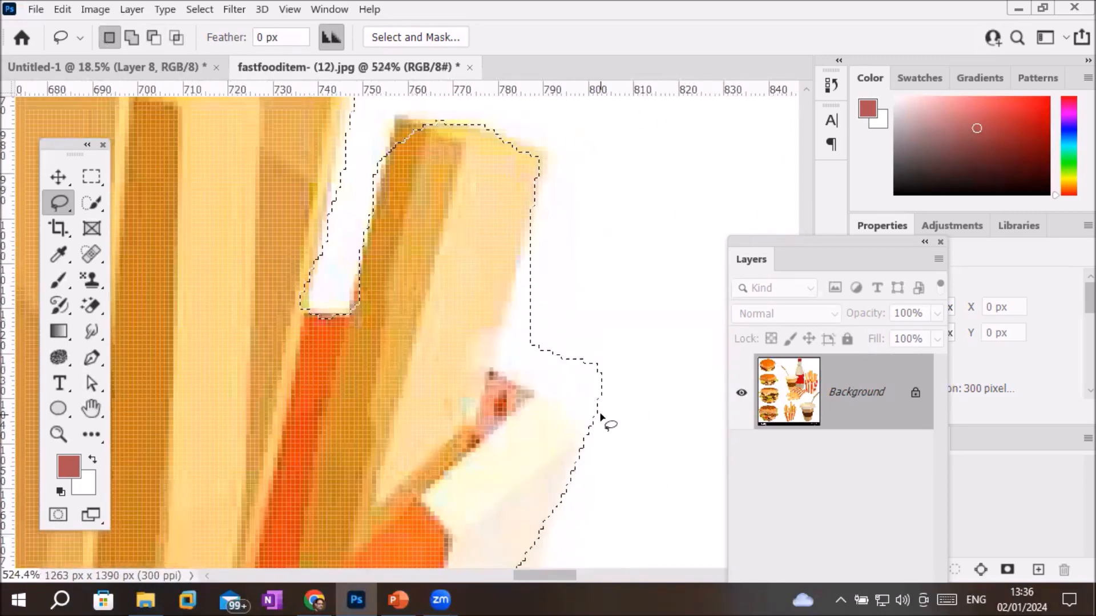
{"action": "key", "text": "alt"}
{"action": "mouse_move", "coordinate": [595, 424]}
{"action": "left_mouse_down"}
{"action": "mouse_move", "coordinate": [539, 401]}
{"action": "mouse_move", "coordinate": [500, 353]}
{"action": "left_mouse_up"}
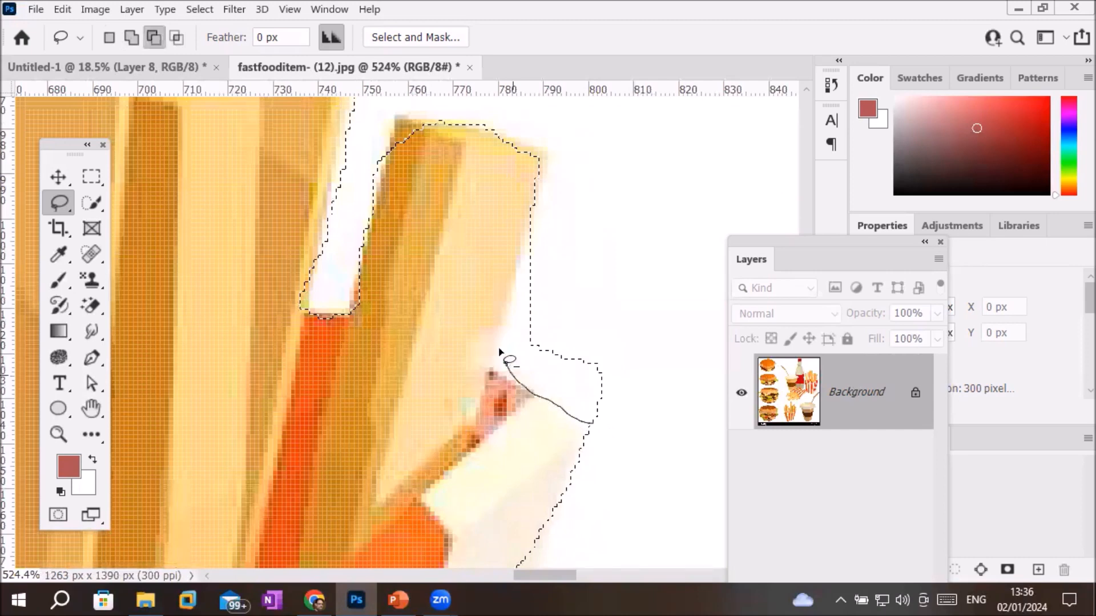
{"action": "mouse_move", "coordinate": [599, 281]}
{"action": "left_mouse_down"}
{"action": "mouse_move", "coordinate": [631, 347]}
{"action": "mouse_move", "coordinate": [633, 401]}
{"action": "mouse_move", "coordinate": [597, 418]}
{"action": "left_mouse_up"}
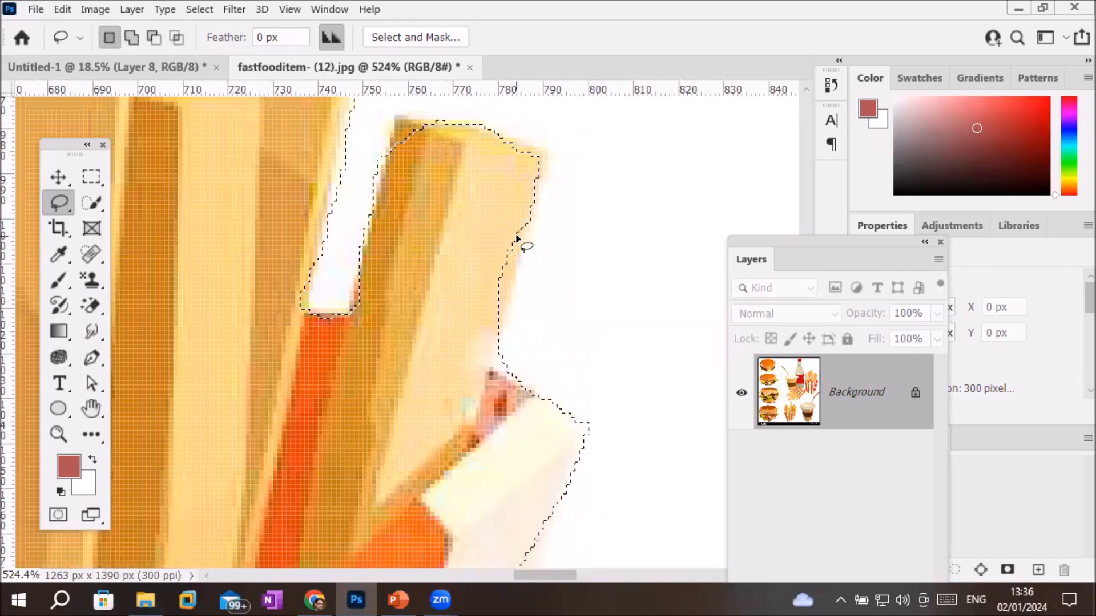
Step: Refine the rightmost fry's outline, adding back its clipped right edge and upper-left corner and trimming the white beside its left edge
{"action": "key", "text": "shift"}
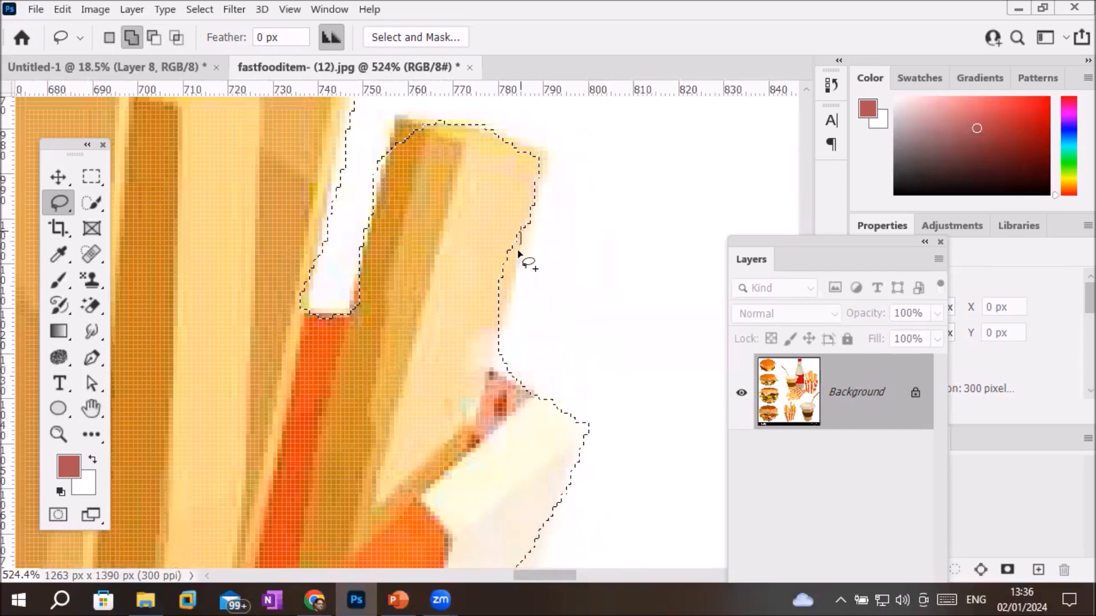
{"action": "left_click_drag", "start_coordinate": [520, 218], "coordinate": [519, 220]}
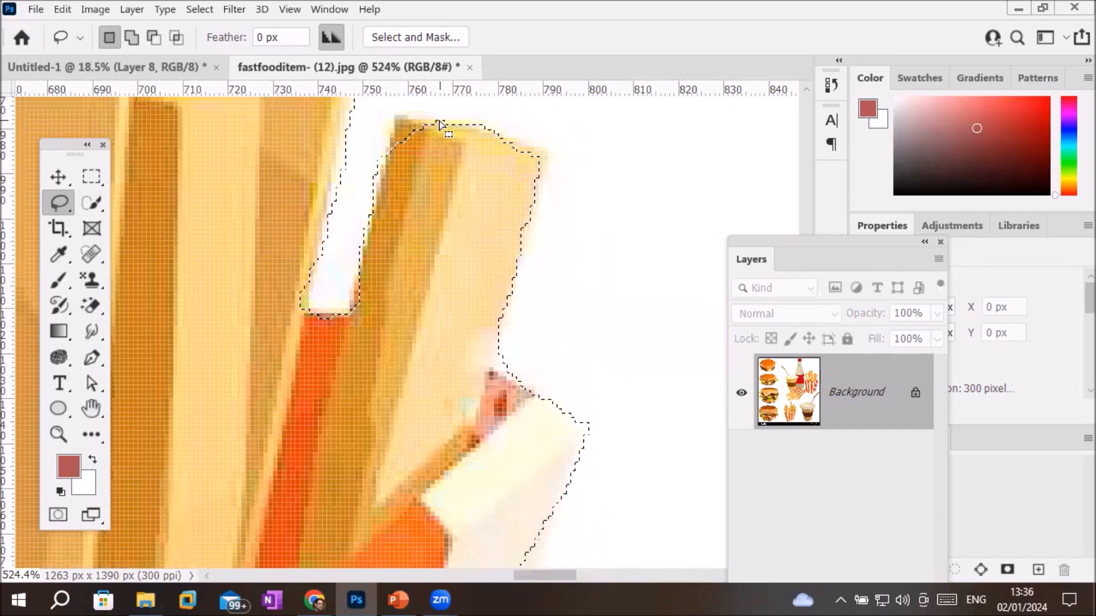
{"action": "key", "text": "shift"}
{"action": "mouse_move", "coordinate": [398, 117]}
{"action": "left_mouse_down"}
{"action": "mouse_move", "coordinate": [385, 148]}
{"action": "mouse_move", "coordinate": [407, 162]}
{"action": "mouse_move", "coordinate": [429, 134]}
{"action": "left_mouse_up"}
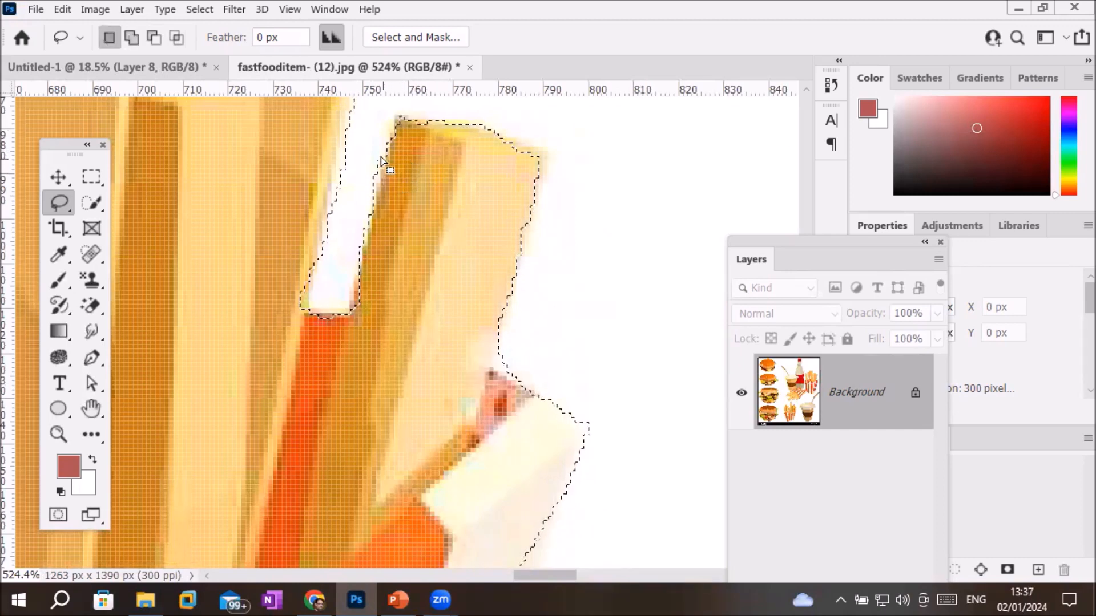
{"action": "key", "text": "alt"}
{"action": "mouse_move", "coordinate": [380, 155]}
{"action": "left_mouse_down"}
{"action": "mouse_move", "coordinate": [373, 199]}
{"action": "mouse_move", "coordinate": [361, 193]}
{"action": "mouse_move", "coordinate": [385, 166]}
{"action": "left_mouse_up"}
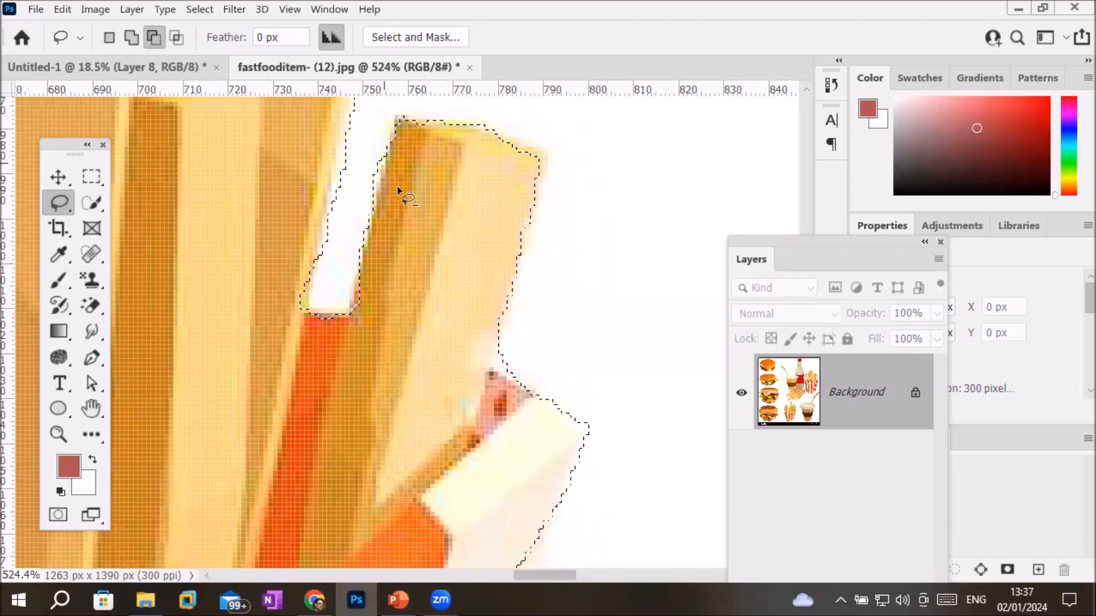
Step: Subtract the white sliver along the left side of the striped fries box from the selection
{"action": "scroll", "coordinate": [481, 384], "scroll_direction": "down", "scroll_amount": 3}
{"action": "scroll", "coordinate": [553, 461], "scroll_direction": "down", "scroll_amount": 5}
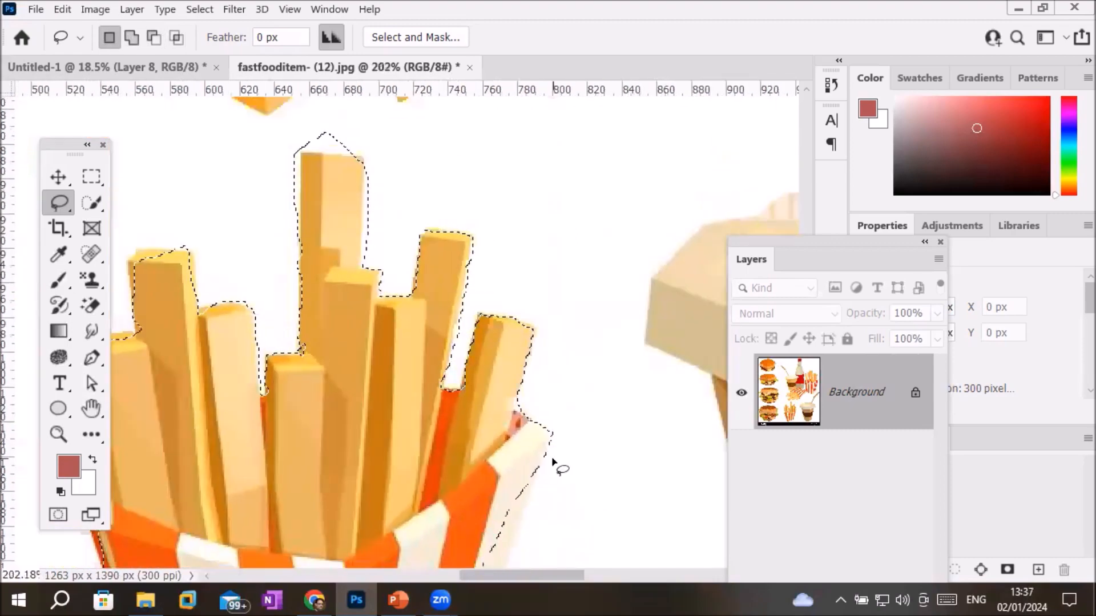
{"action": "scroll", "coordinate": [534, 494], "scroll_direction": "down", "scroll_amount": 2}
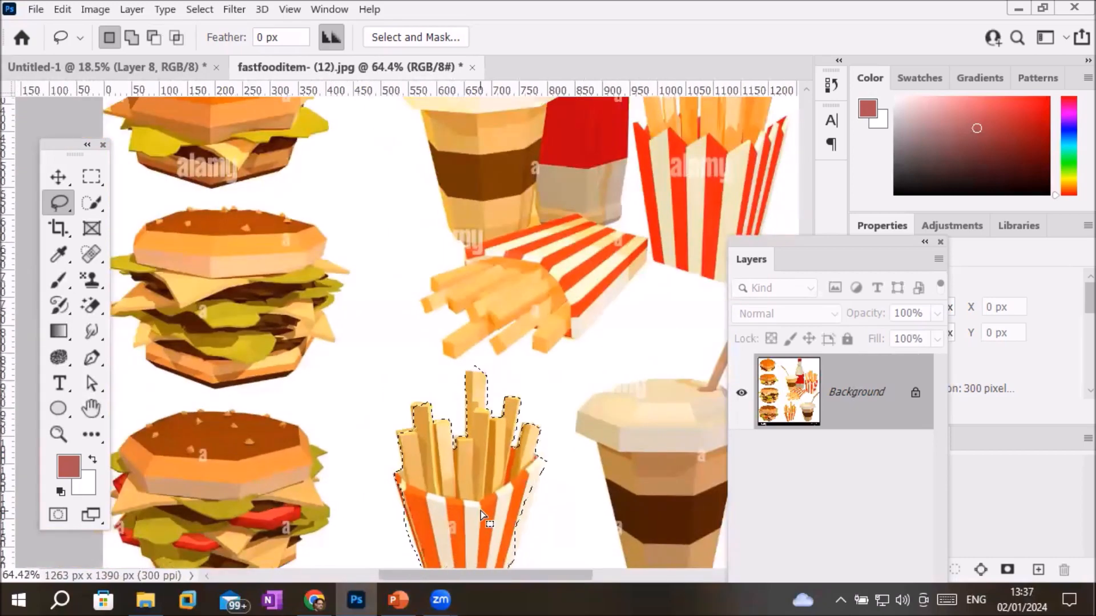
{"action": "scroll", "coordinate": [479, 552], "scroll_direction": "up", "scroll_amount": 5}
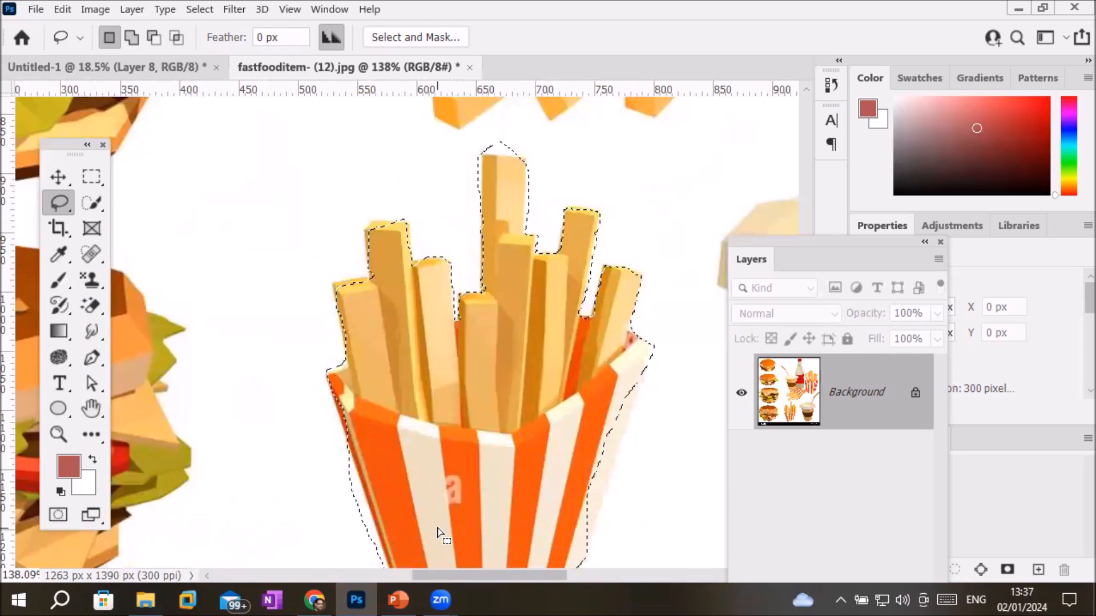
{"action": "scroll", "coordinate": [420, 452], "scroll_direction": "down", "scroll_amount": 3}
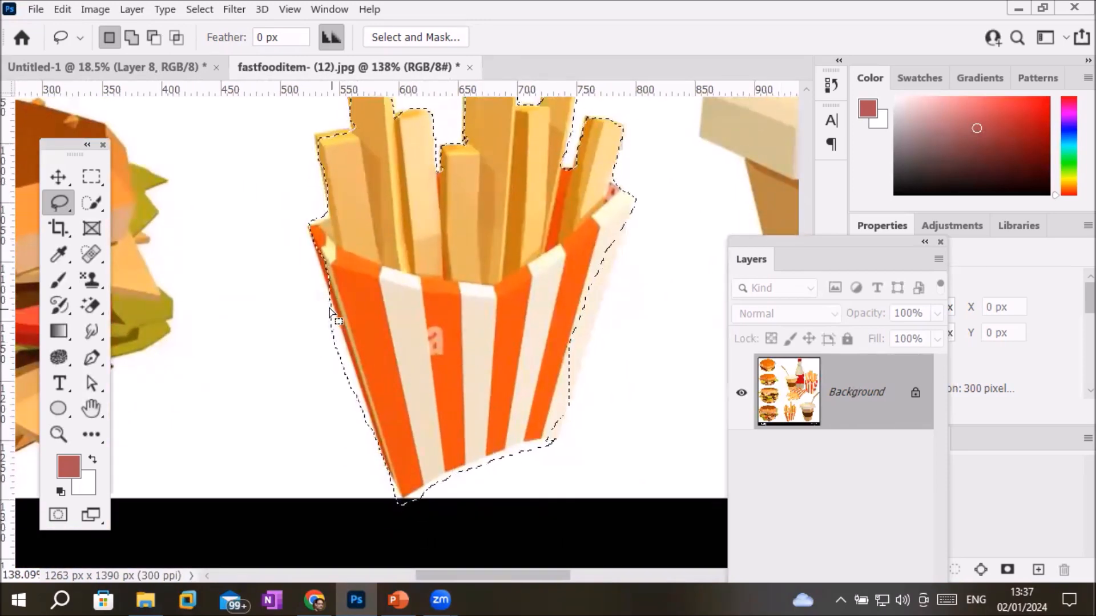
{"action": "key", "text": "alt"}
{"action": "mouse_move", "coordinate": [348, 353]}
{"action": "left_mouse_down"}
{"action": "mouse_move", "coordinate": [353, 414]}
{"action": "mouse_move", "coordinate": [327, 403]}
{"action": "mouse_move", "coordinate": [325, 313]}
{"action": "left_mouse_up"}
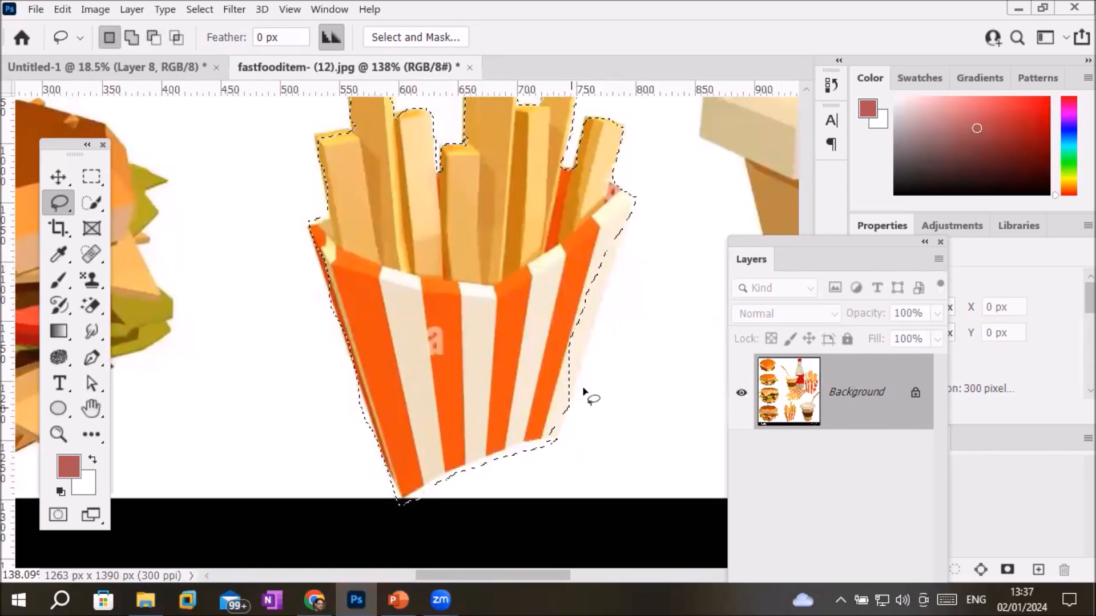
Step: Add the clipped cream stripe on the box's right side to the selection and subtract the excess around its bottom tip
{"action": "key", "text": "shift"}
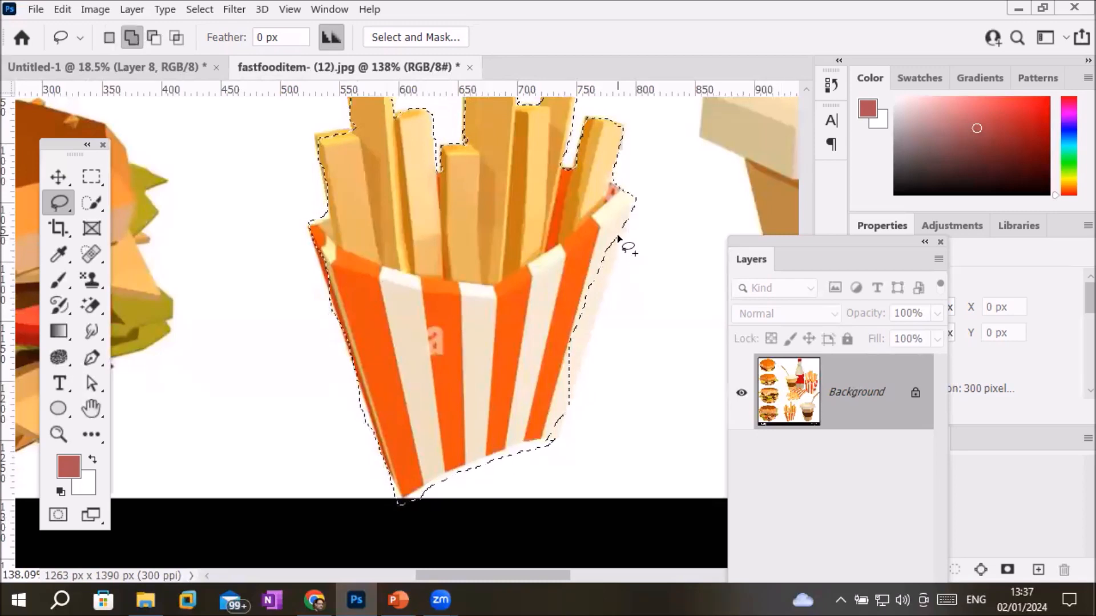
{"action": "mouse_move", "coordinate": [617, 268]}
{"action": "left_mouse_down"}
{"action": "mouse_move", "coordinate": [563, 392]}
{"action": "mouse_move", "coordinate": [541, 367]}
{"action": "mouse_move", "coordinate": [558, 275]}
{"action": "mouse_move", "coordinate": [596, 251]}
{"action": "left_mouse_up"}
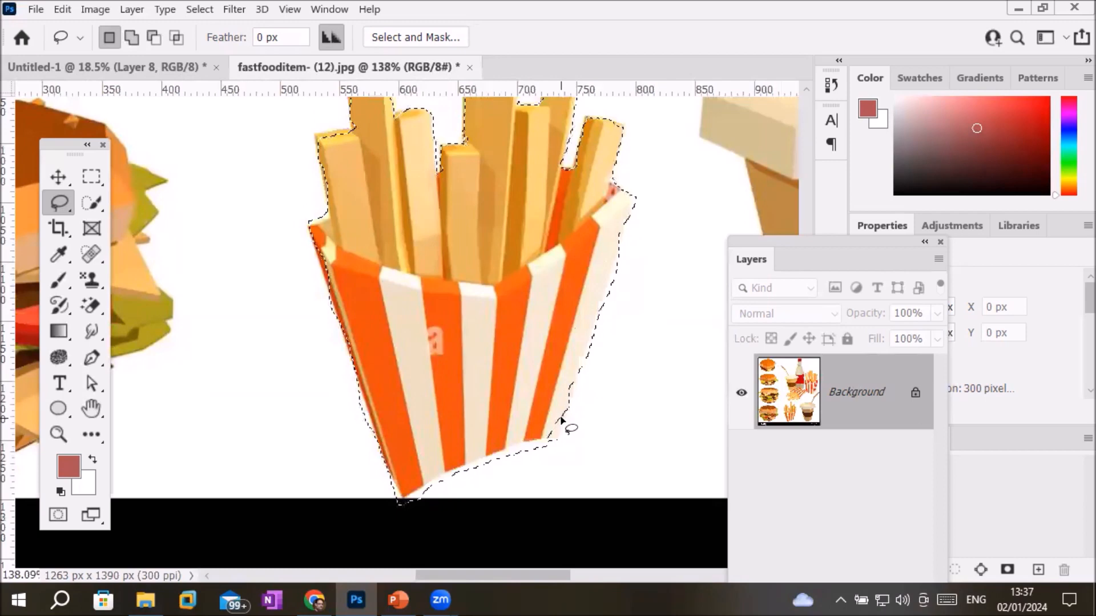
{"action": "scroll", "coordinate": [553, 433], "scroll_direction": "down", "scroll_amount": 1}
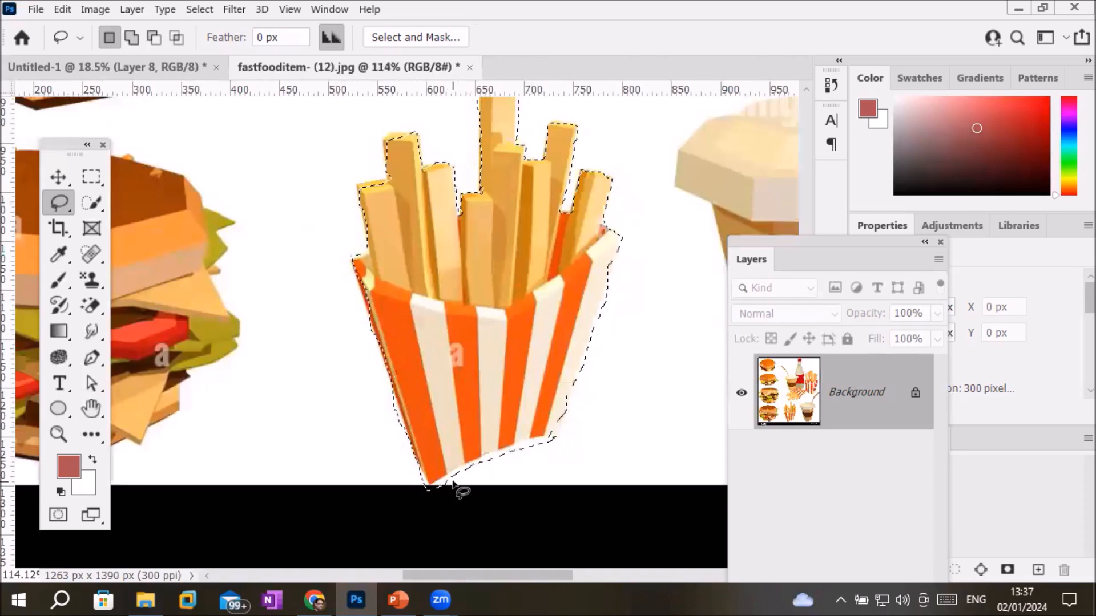
{"action": "key", "text": "alt"}
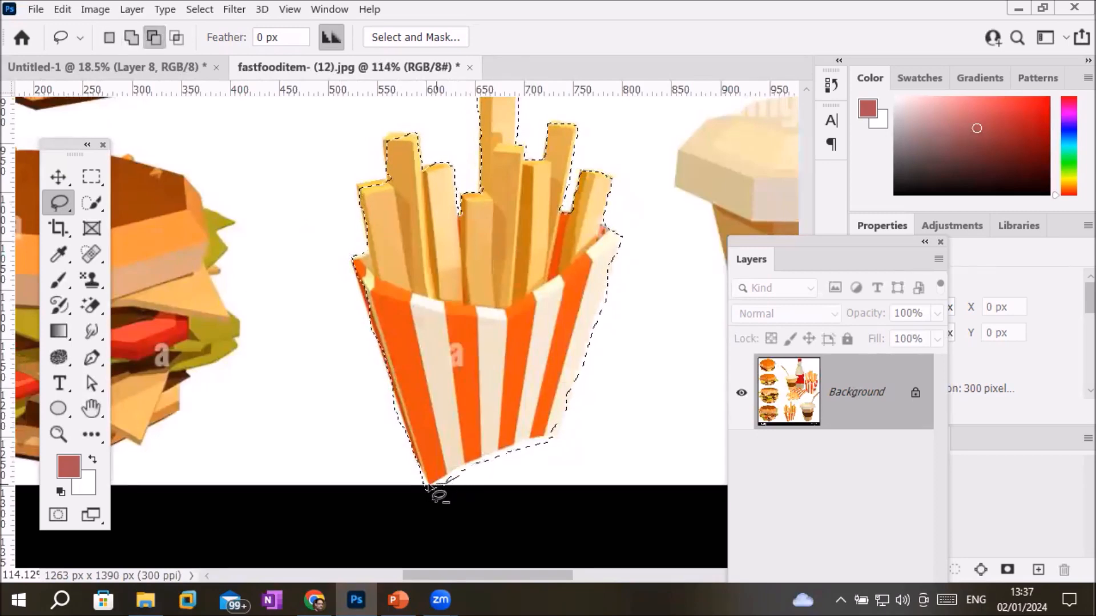
{"action": "left_click_drag", "start_coordinate": [459, 477], "coordinate": [468, 489]}
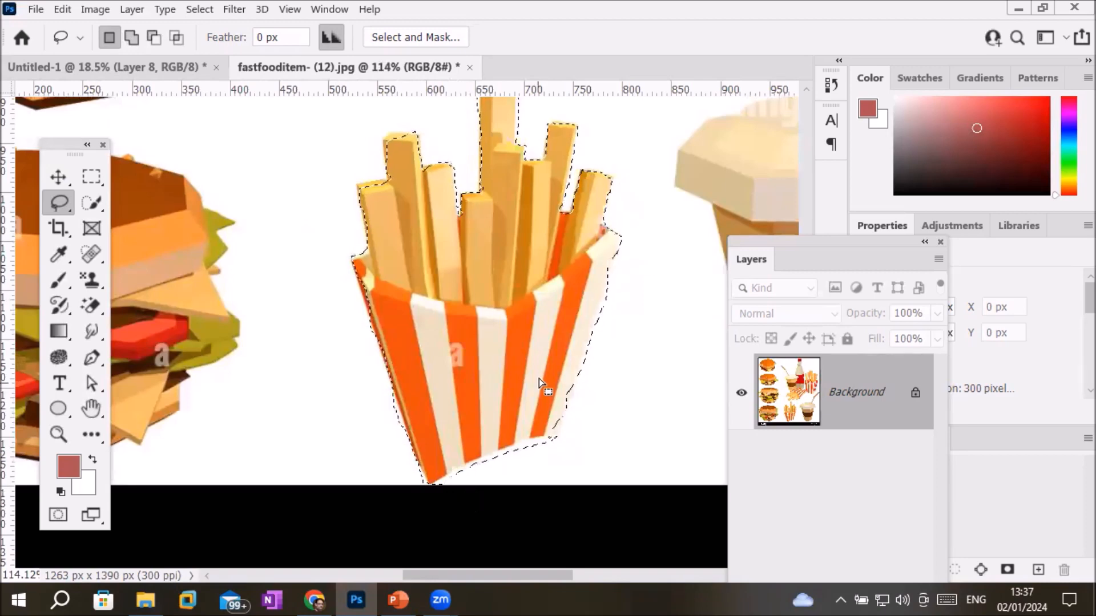
Step: Copy the selected fries into the Untitled-1 poster, placing them between the Pizza Hut title and the oval fries image
{"action": "left_click", "coordinate": [58, 177]}
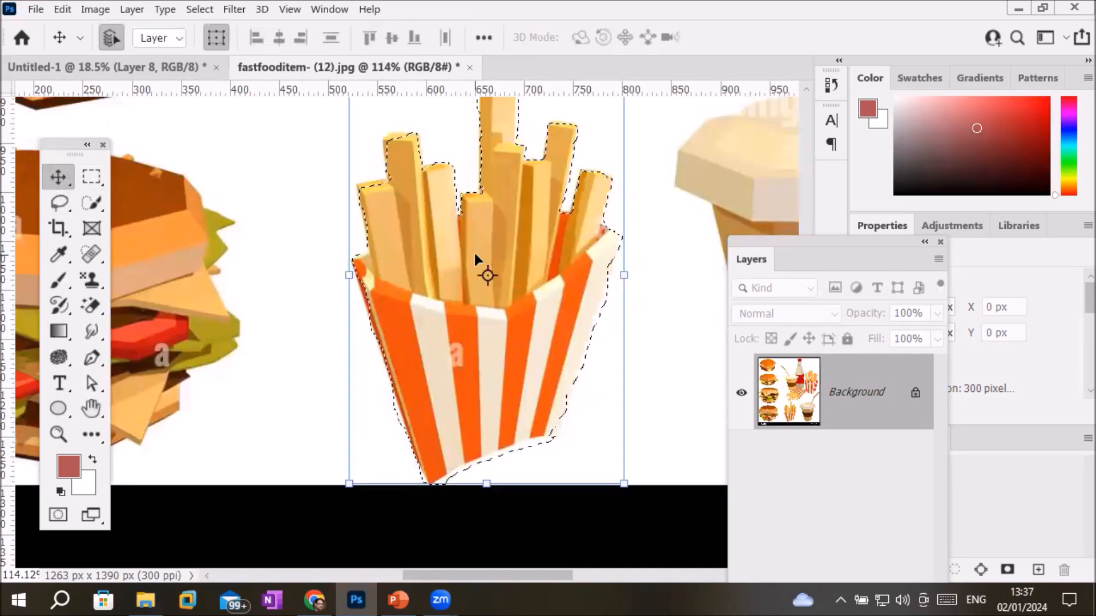
{"action": "left_click_drag", "start_coordinate": [474, 252], "coordinate": [145, 70]}
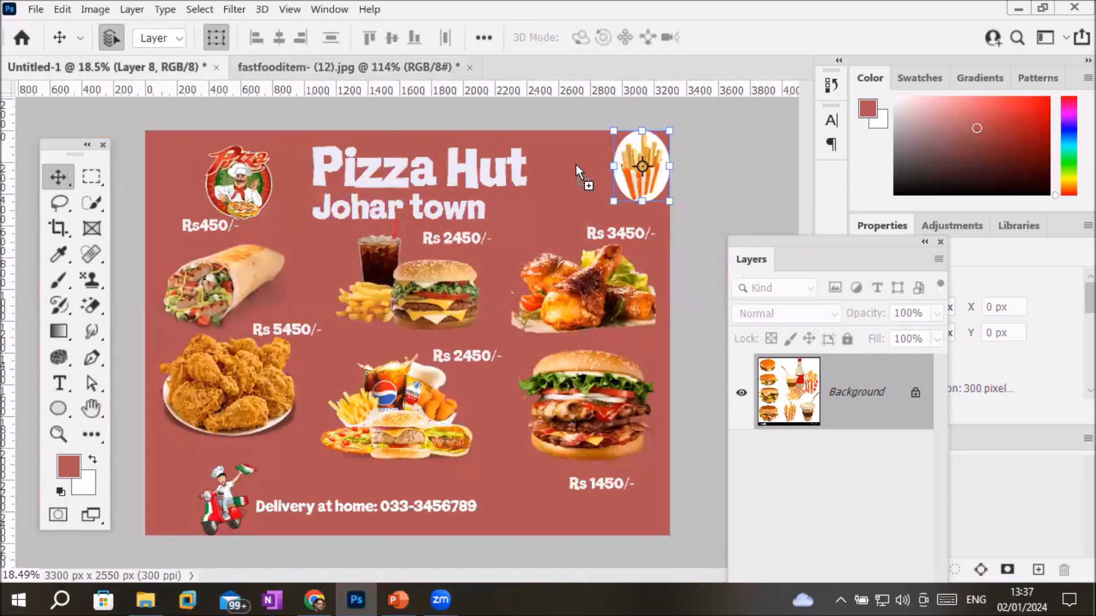
{"action": "left_click_drag", "start_coordinate": [570, 169], "coordinate": [569, 169]}
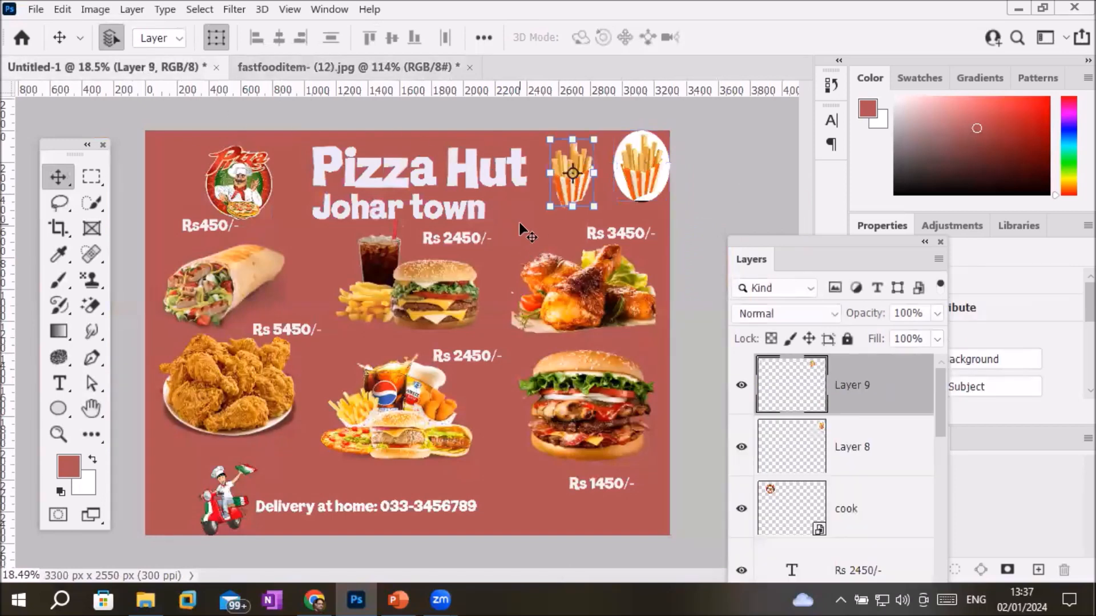
Step: Examine the lassoed fries cutout closely for white fringes along the box's edges against the red poster background
{"action": "scroll", "coordinate": [525, 217], "scroll_direction": "up", "scroll_amount": 4}
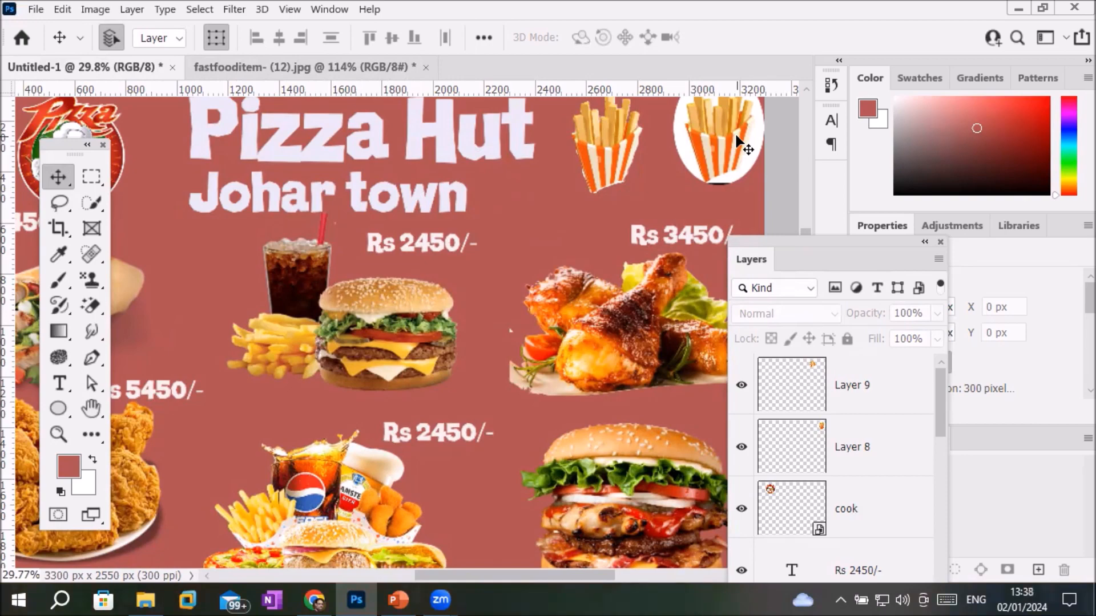
{"action": "scroll", "coordinate": [619, 151], "scroll_direction": "up", "scroll_amount": 5}
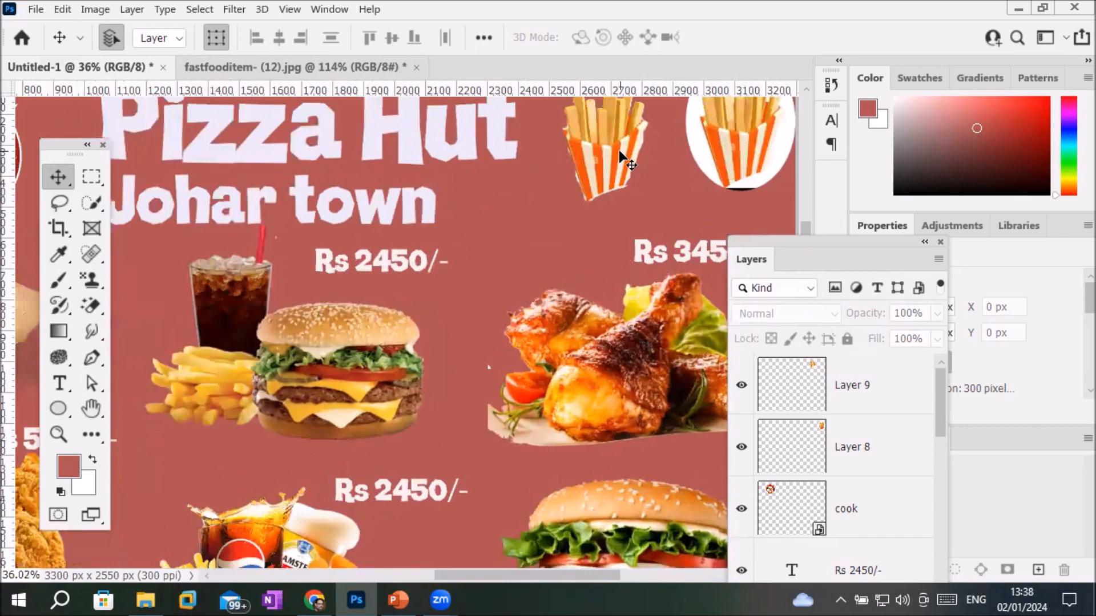
{"action": "scroll", "coordinate": [622, 153], "scroll_direction": "up", "scroll_amount": 4}
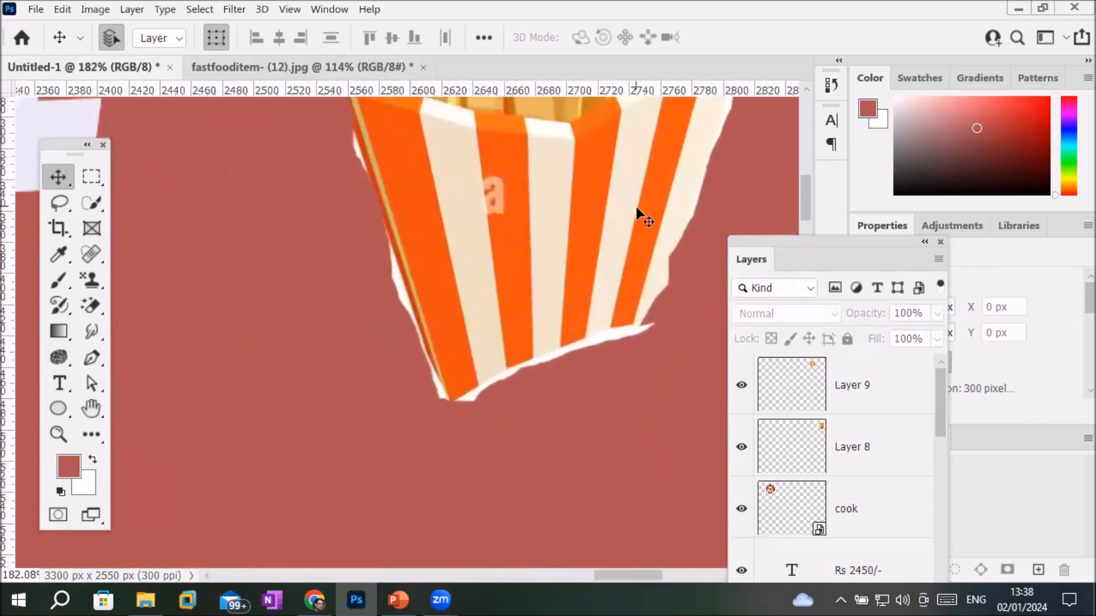
{"action": "scroll", "coordinate": [612, 363], "scroll_direction": "up", "scroll_amount": 3}
{"action": "scroll", "coordinate": [598, 355], "scroll_direction": "up", "scroll_amount": 1}
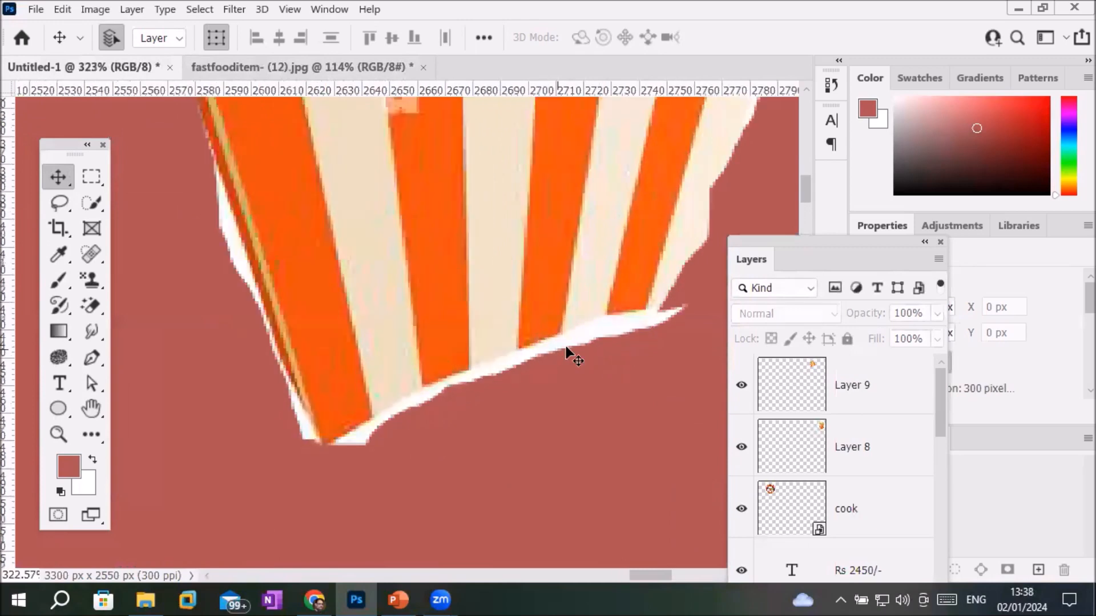
{"action": "scroll", "coordinate": [545, 321], "scroll_direction": "down", "scroll_amount": 9}
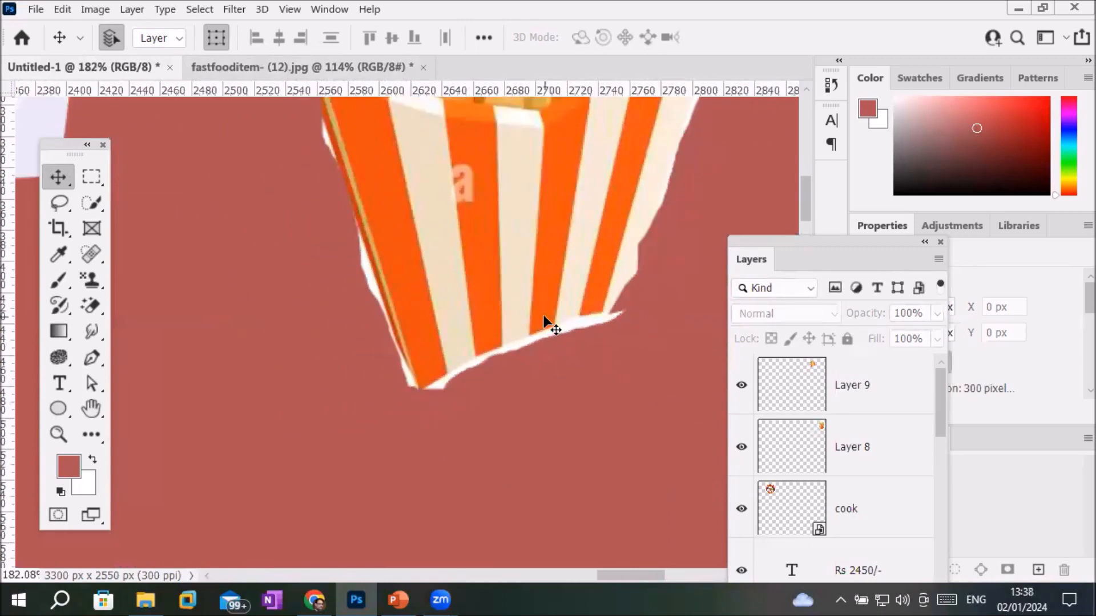
{"action": "scroll", "coordinate": [545, 320], "scroll_direction": "down", "scroll_amount": 2}
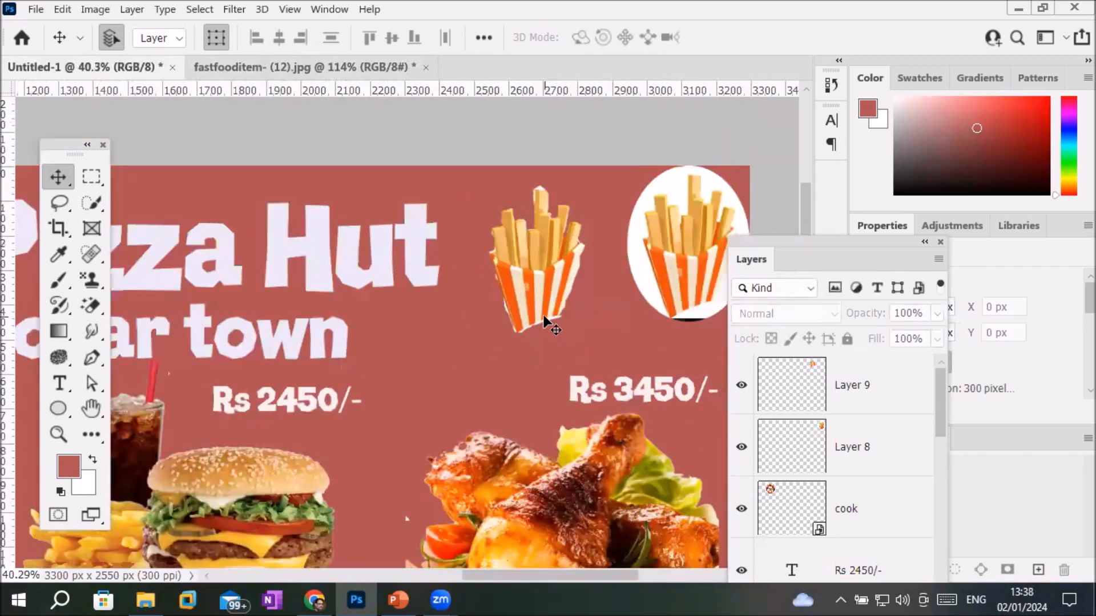
Step: Return to the fastfooditem- (12).jpg image and dock the floating Layers panel beside the Color and Properties panels
{"action": "left_click", "coordinate": [263, 64]}
{"action": "scroll", "coordinate": [495, 312], "scroll_direction": "down", "scroll_amount": 4}
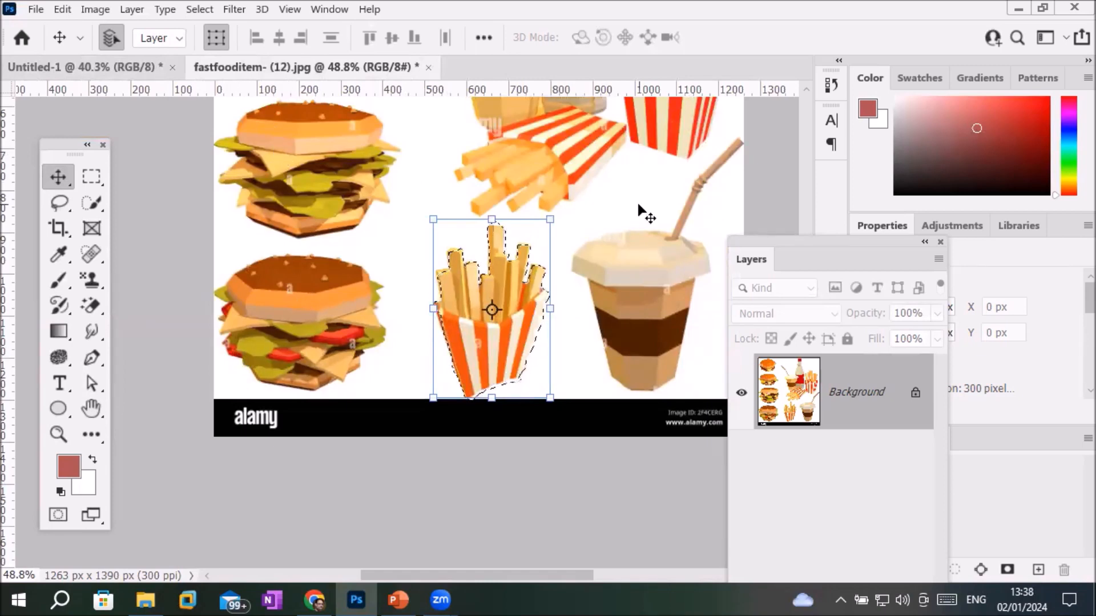
{"action": "left_click_drag", "start_coordinate": [789, 261], "coordinate": [775, 215]}
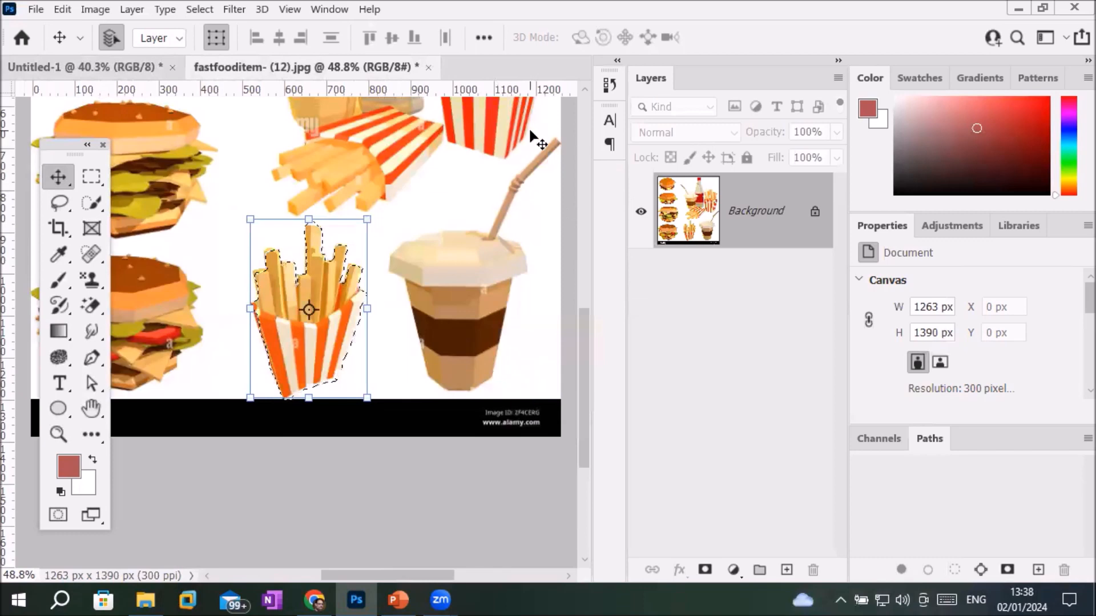
Step: With the Polygonal Lasso, outline the coffee cup beside the fries from its lower-left corner up the left side and across the lid's top
{"action": "left_click", "coordinate": [62, 202]}
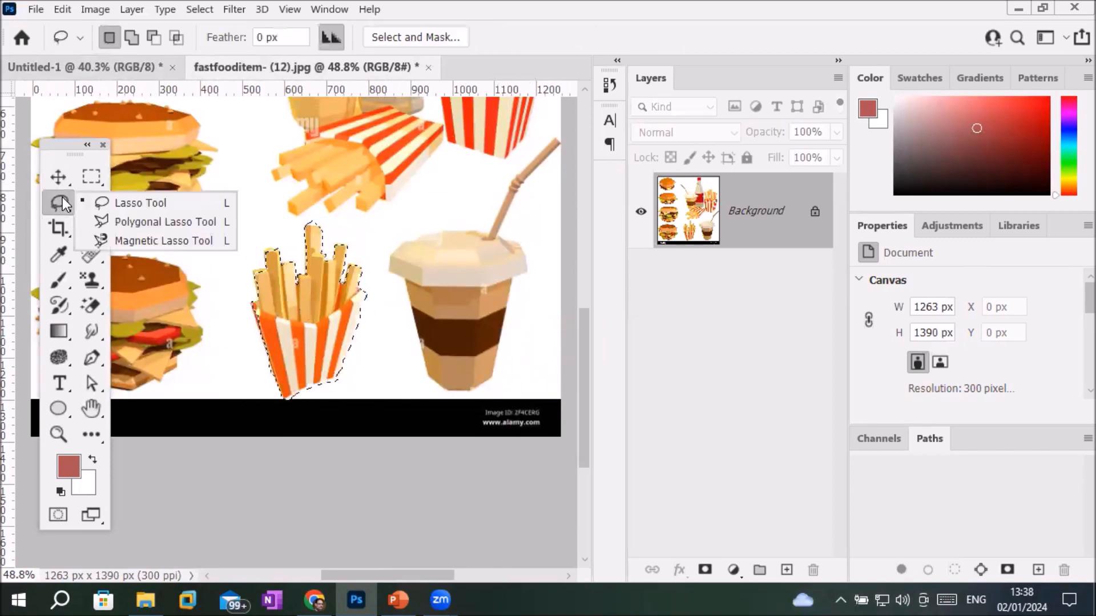
{"action": "left_click", "coordinate": [141, 223]}
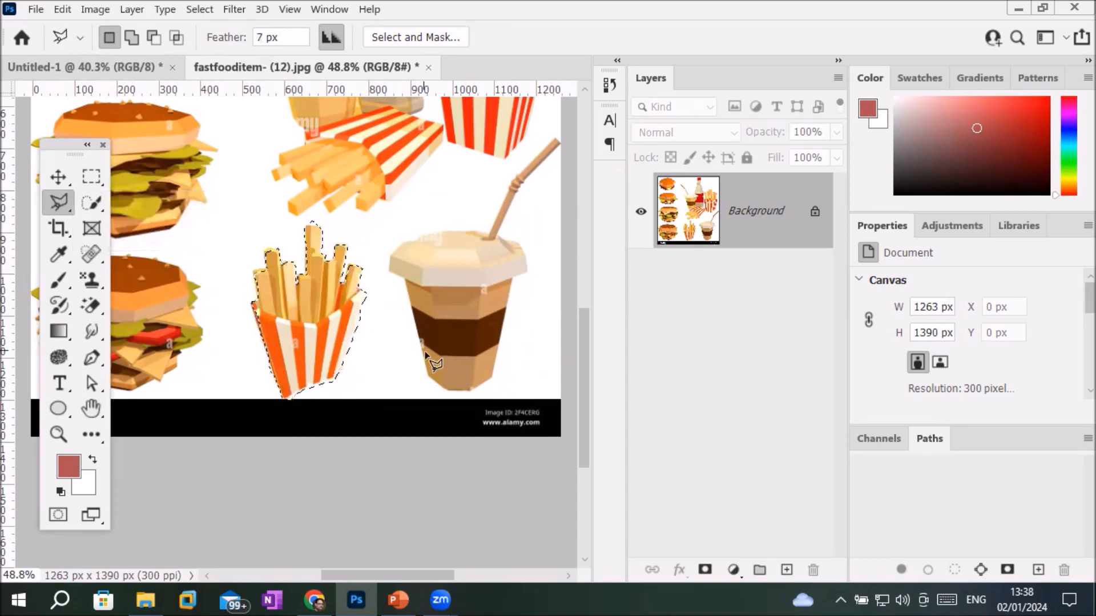
{"action": "scroll", "coordinate": [437, 388], "scroll_direction": "up", "scroll_amount": 4}
{"action": "scroll", "coordinate": [436, 388], "scroll_direction": "up", "scroll_amount": 1}
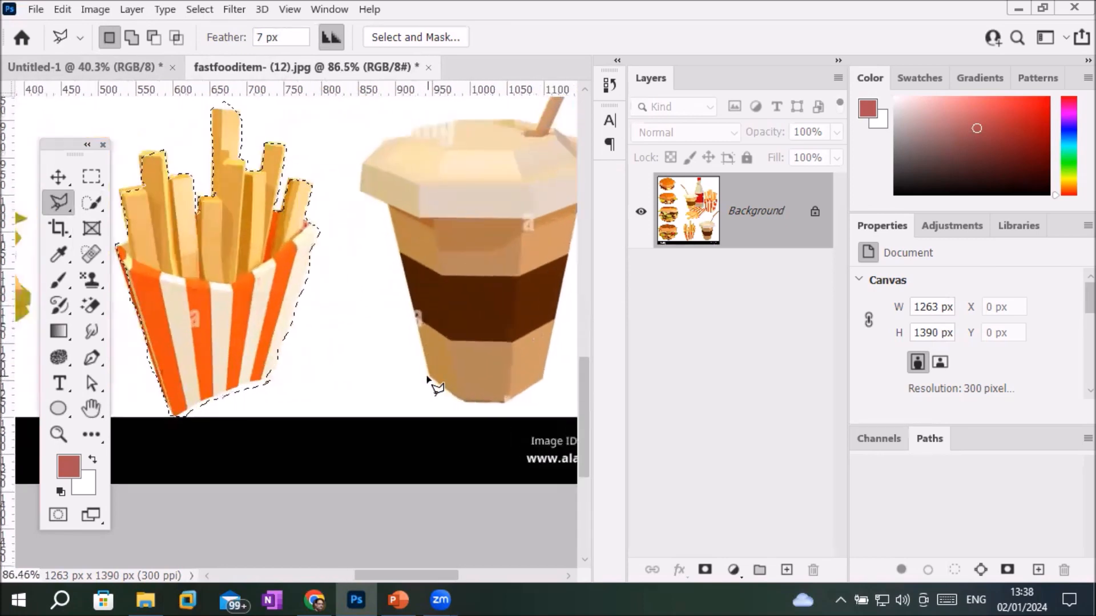
{"action": "left_click", "coordinate": [429, 375]}
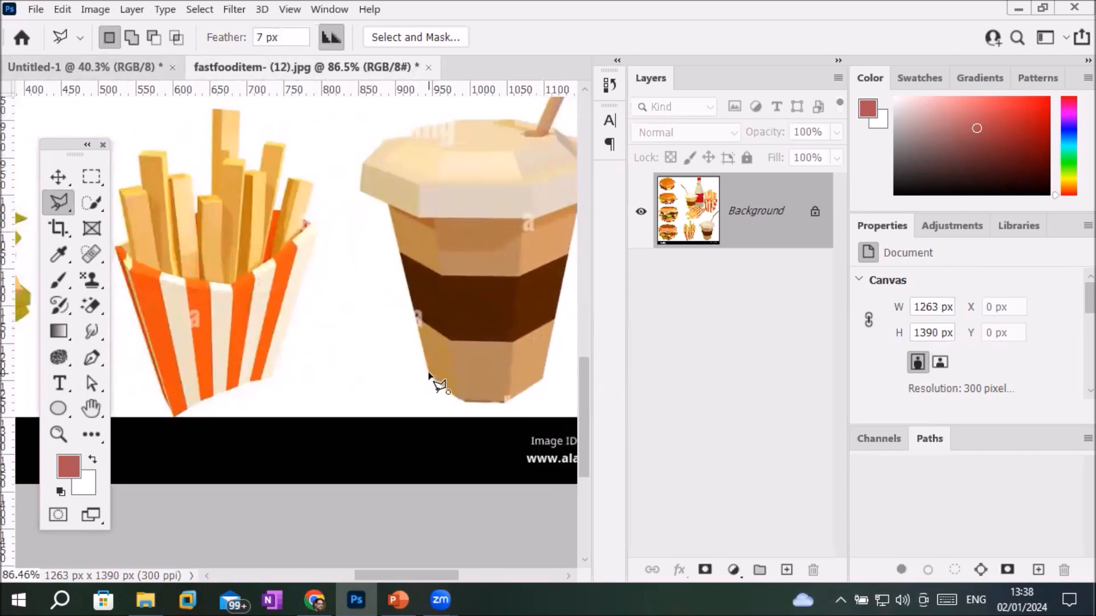
{"action": "left_click", "coordinate": [388, 206]}
{"action": "left_click", "coordinate": [359, 192]}
{"action": "left_click", "coordinate": [362, 163]}
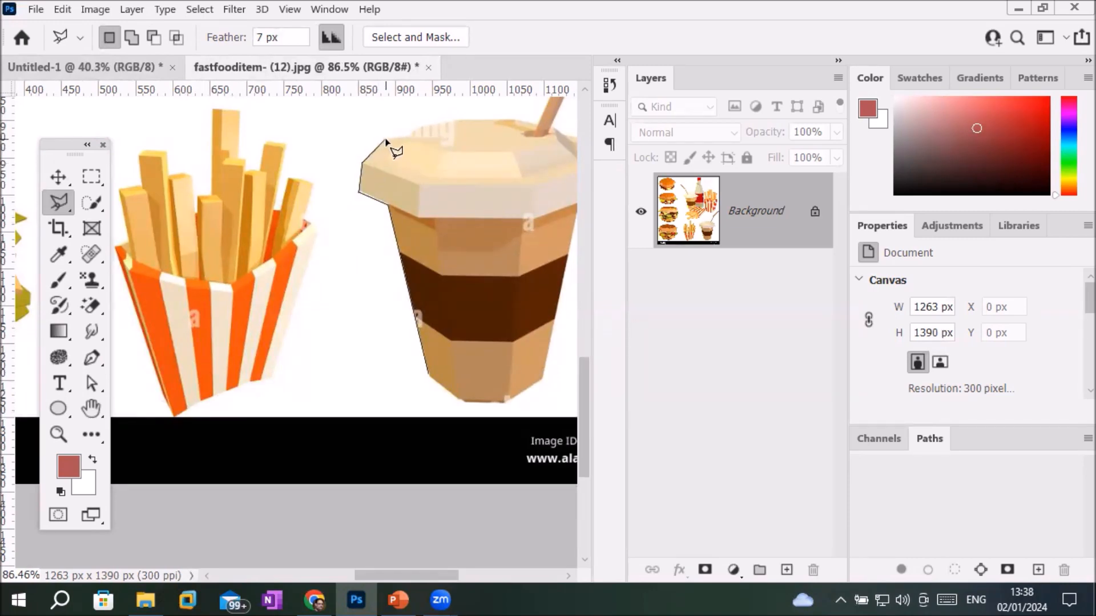
{"action": "left_click", "coordinate": [386, 140]}
{"action": "left_click", "coordinate": [466, 120]}
{"action": "left_click", "coordinate": [533, 120]}
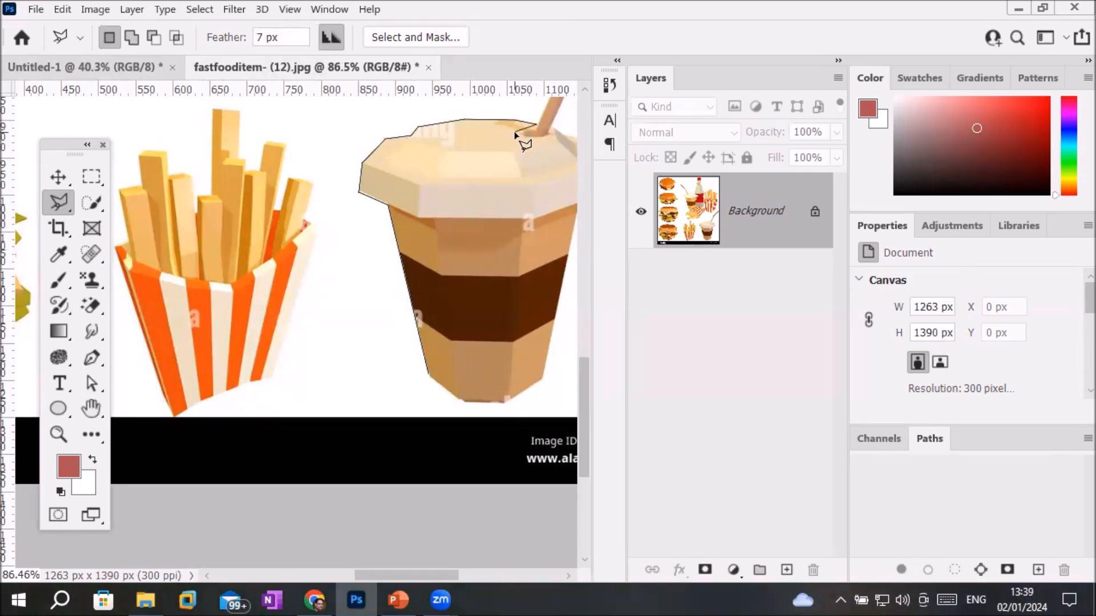
Step: Continue the polygonal outline up the straw's left edge, around its tip and back down its right edge to the lid
{"action": "left_click_drag", "start_coordinate": [514, 131], "coordinate": [399, 354]}
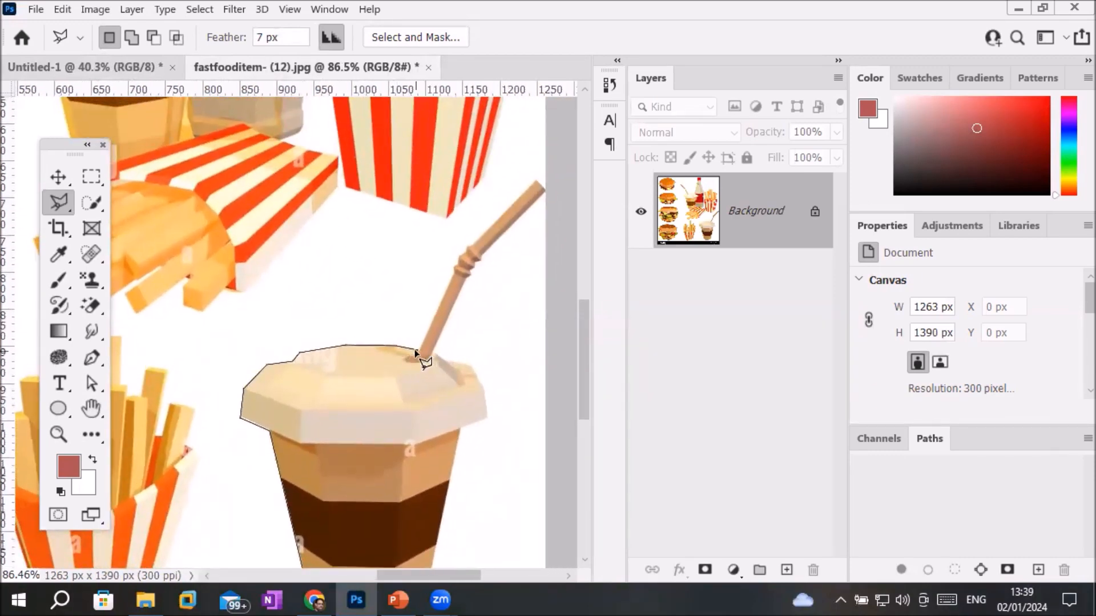
{"action": "left_click", "coordinate": [416, 351]}
{"action": "left_click", "coordinate": [467, 251]}
{"action": "left_click", "coordinate": [467, 245]}
{"action": "left_click", "coordinate": [545, 192]}
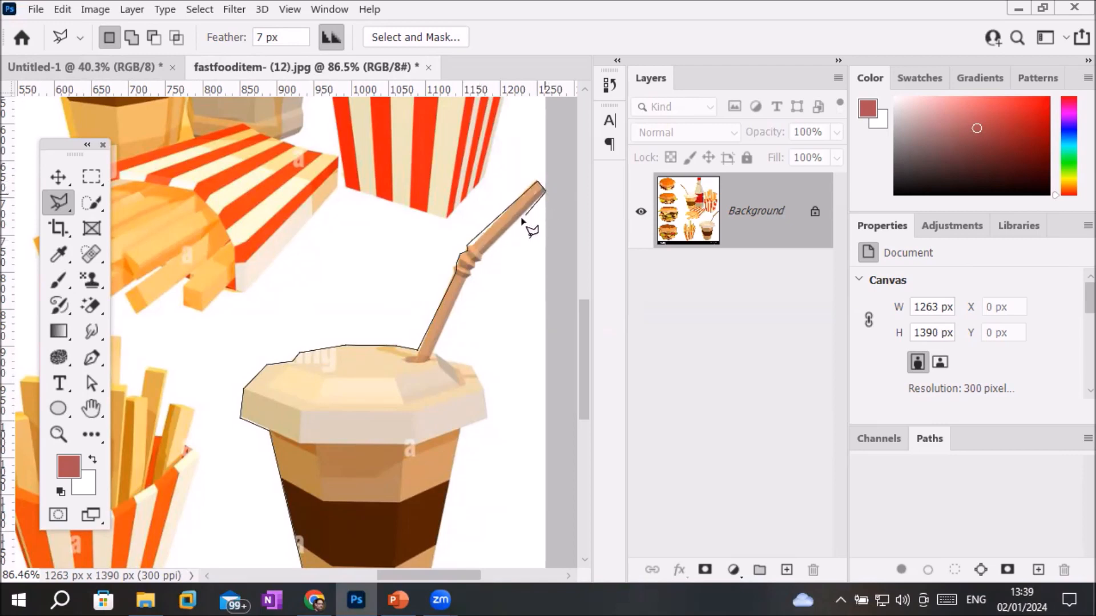
{"action": "left_click", "coordinate": [467, 277]}
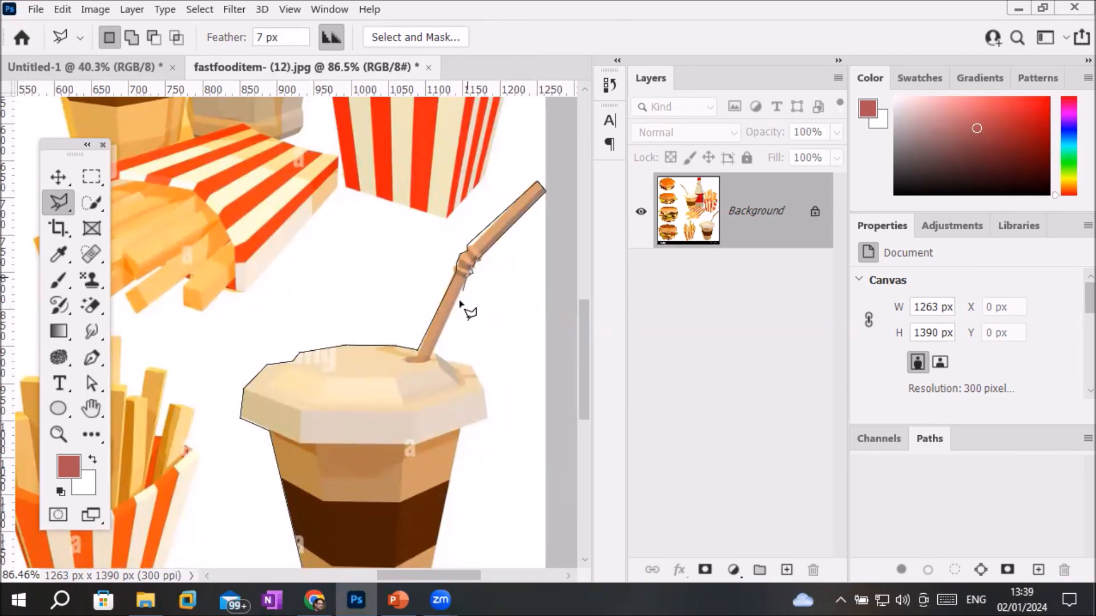
{"action": "left_click", "coordinate": [432, 353]}
Step: Trace the cup's right side and base with polygonal points and close the selection at its lower-left corner
{"action": "left_click", "coordinate": [459, 428]}
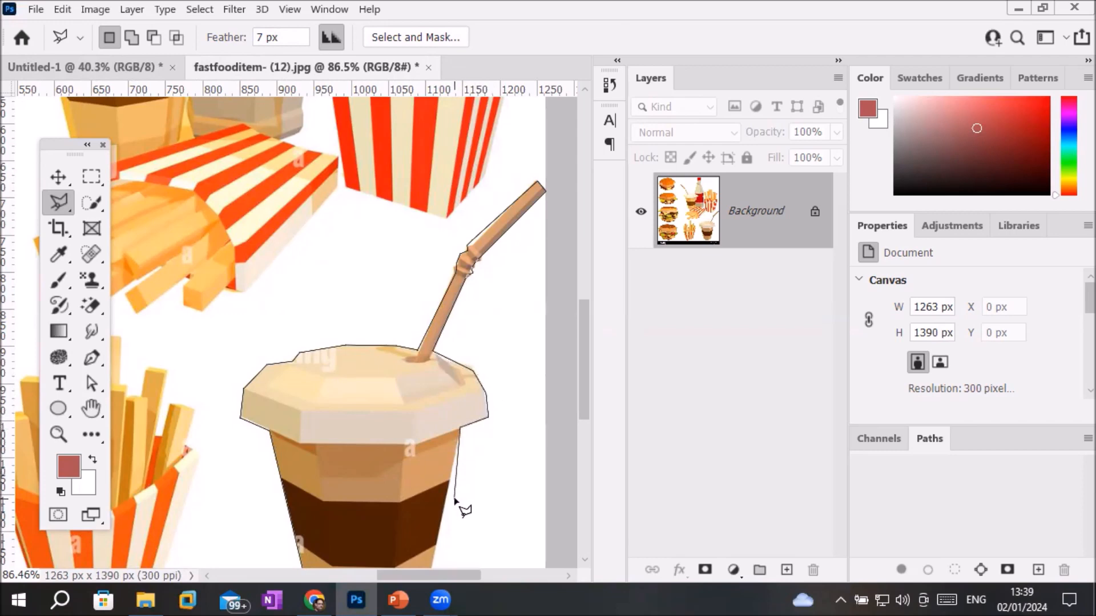
{"action": "left_click_drag", "start_coordinate": [453, 497], "coordinate": [478, 218]}
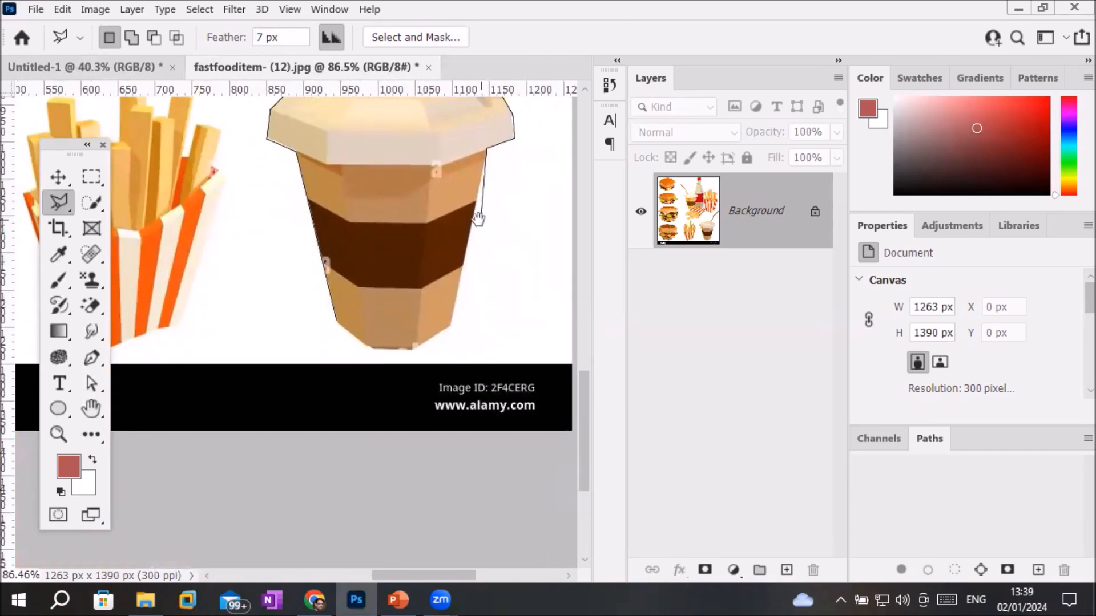
{"action": "left_click", "coordinate": [449, 326]}
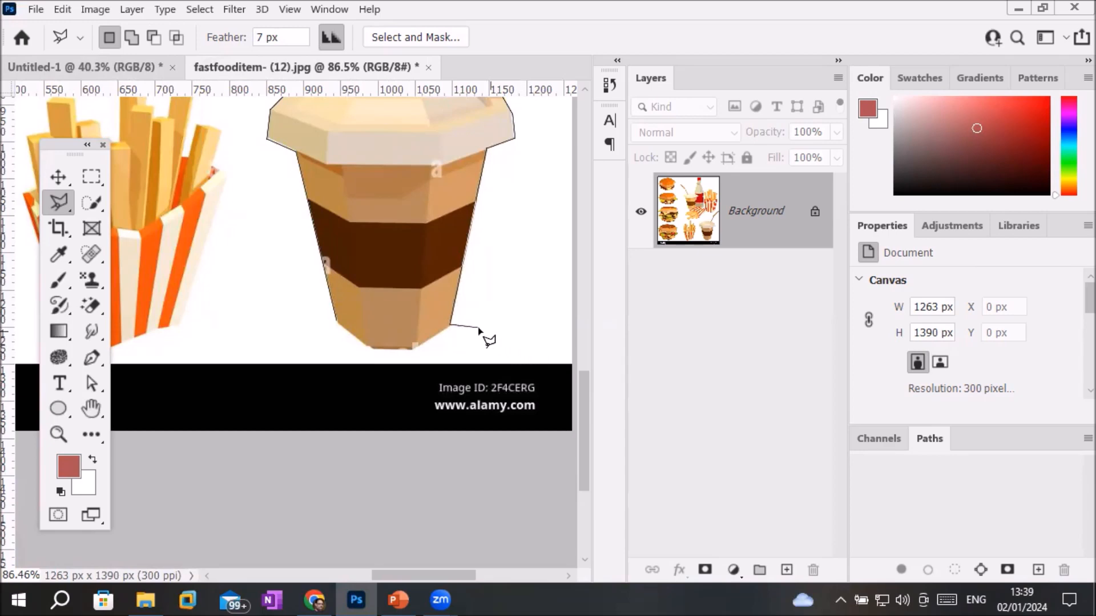
{"action": "left_click", "coordinate": [414, 347]}
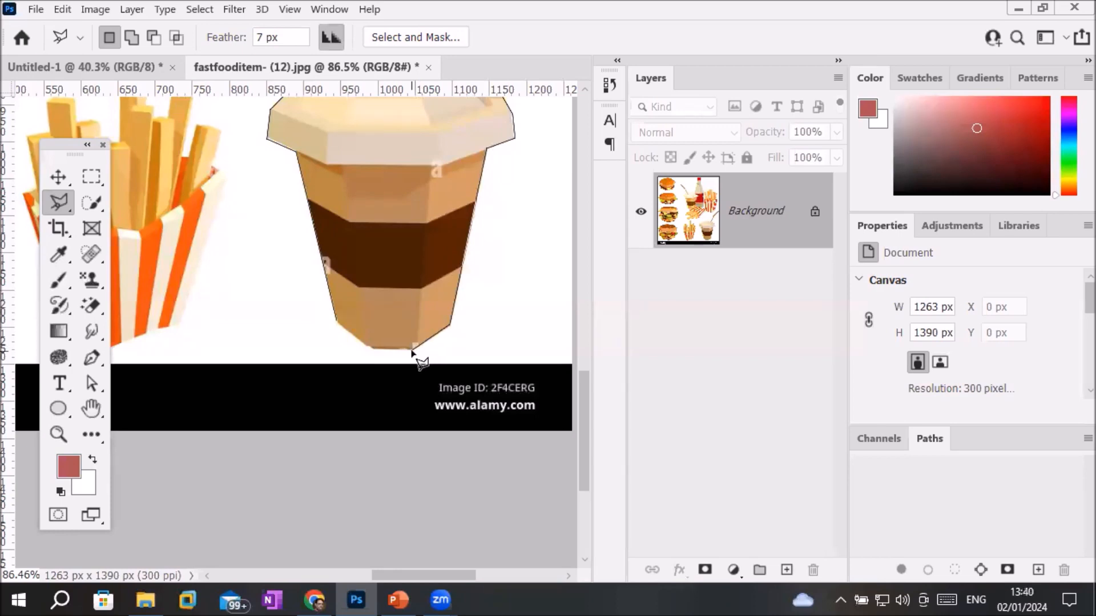
{"action": "left_click", "coordinate": [370, 349]}
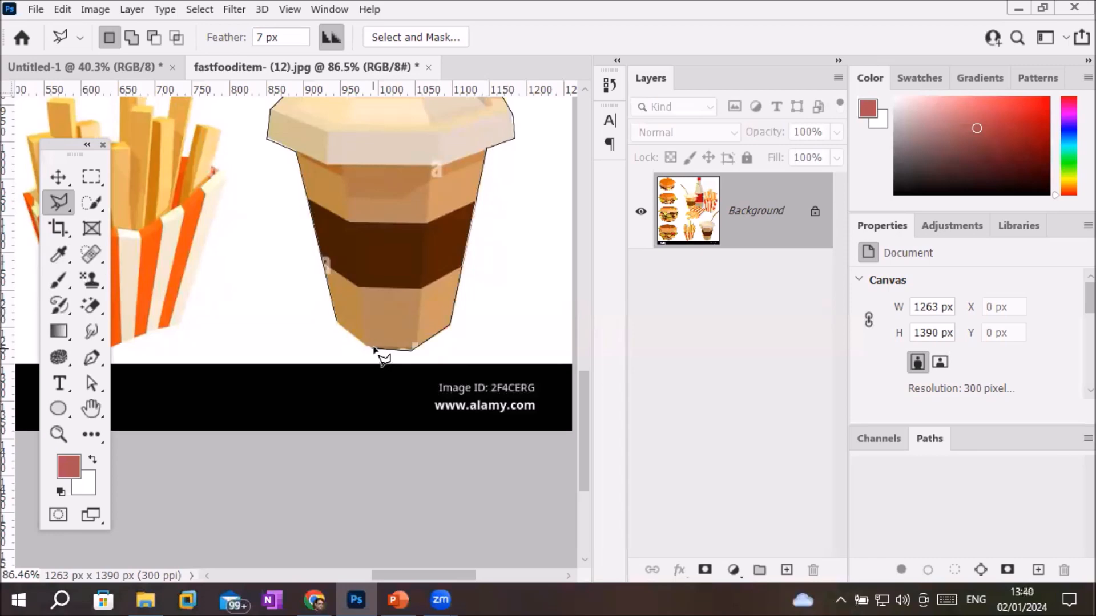
{"action": "double_click", "coordinate": [337, 322]}
Step: Check the selection along the cup's edge, then copy the selected coffee cup into the Untitled-1 poster beside the Rs 2450/- price
{"action": "scroll", "coordinate": [497, 177], "scroll_direction": "up", "scroll_amount": 3}
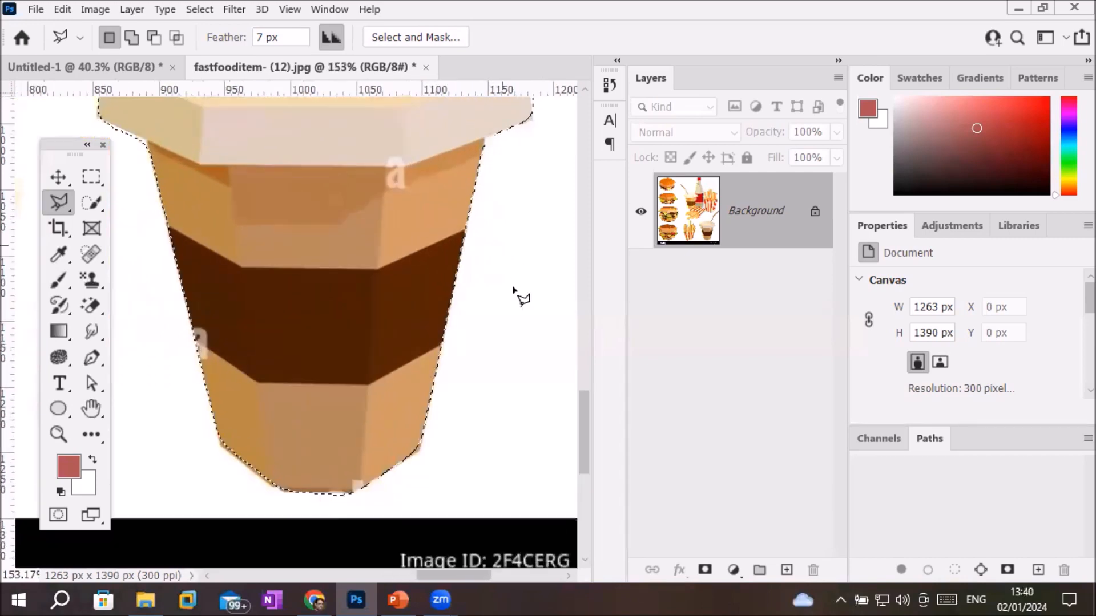
{"action": "scroll", "coordinate": [512, 289], "scroll_direction": "up", "scroll_amount": 6}
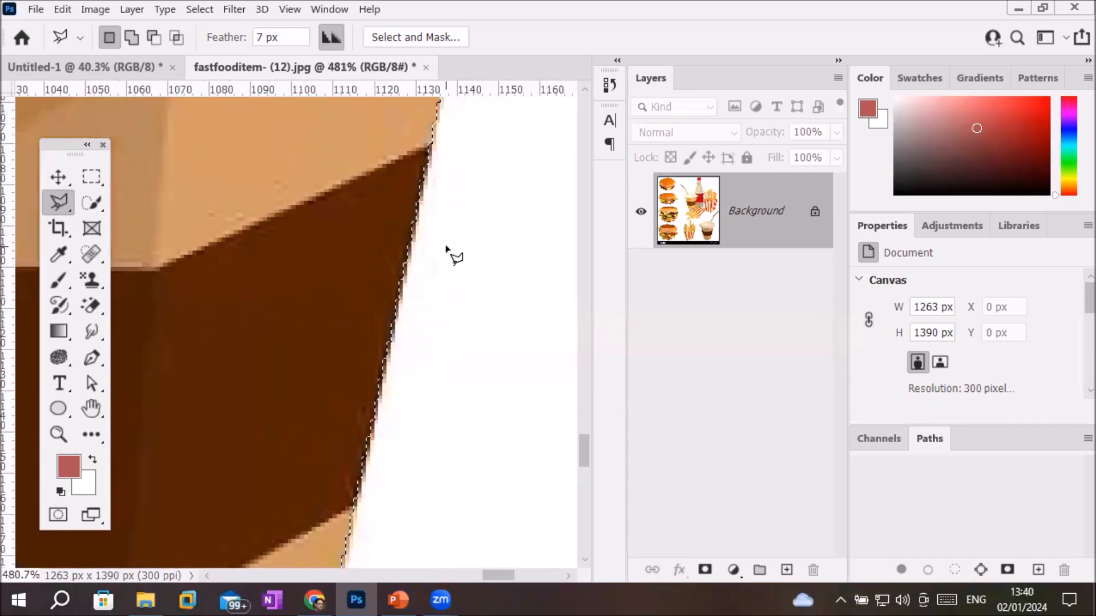
{"action": "scroll", "coordinate": [447, 250], "scroll_direction": "down", "scroll_amount": 8}
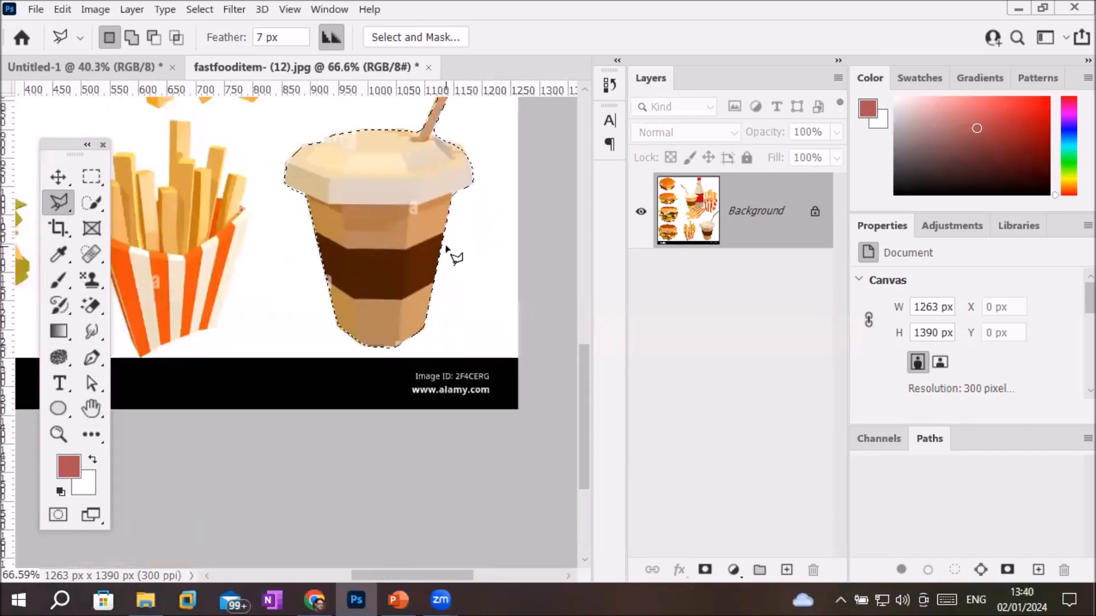
{"action": "scroll", "coordinate": [456, 257], "scroll_direction": "down", "scroll_amount": 4}
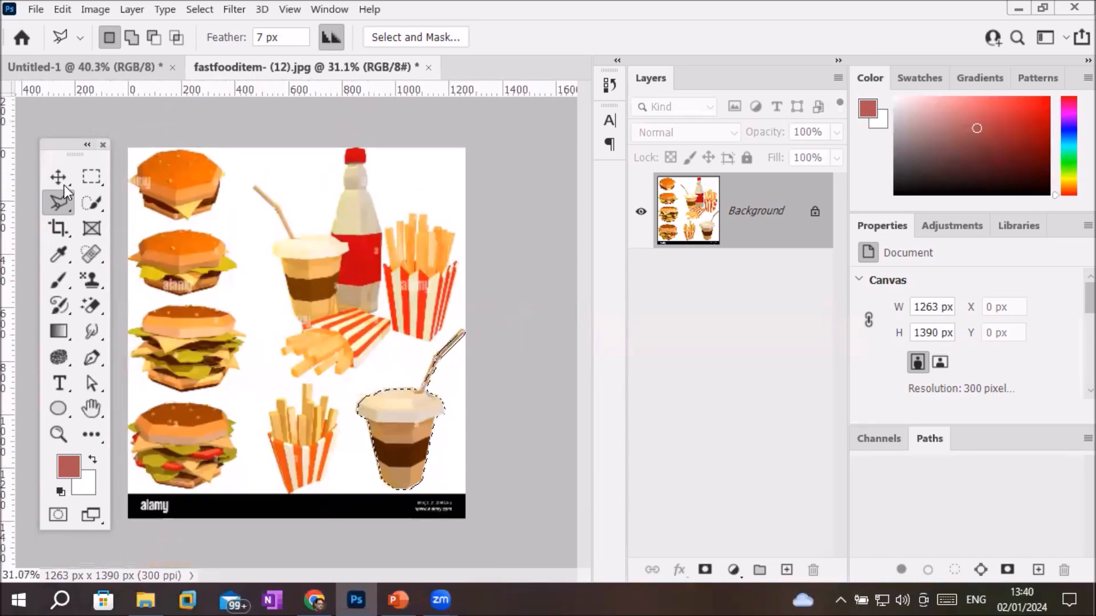
{"action": "left_click", "coordinate": [58, 177]}
{"action": "left_click_drag", "start_coordinate": [417, 440], "coordinate": [389, 275]}
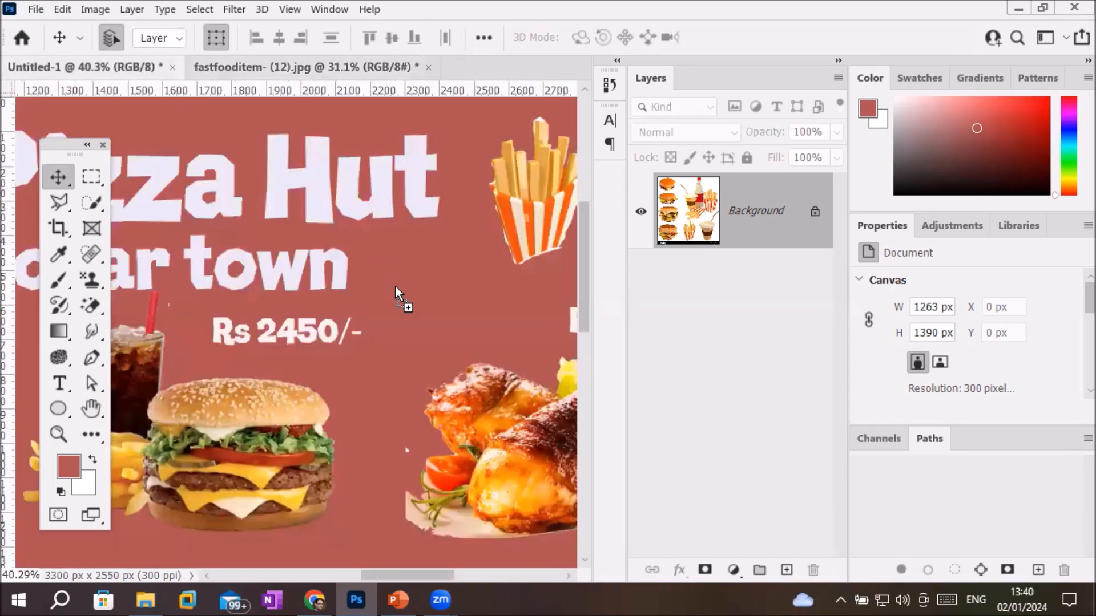
{"action": "left_click_drag", "start_coordinate": [426, 318], "coordinate": [429, 319]}
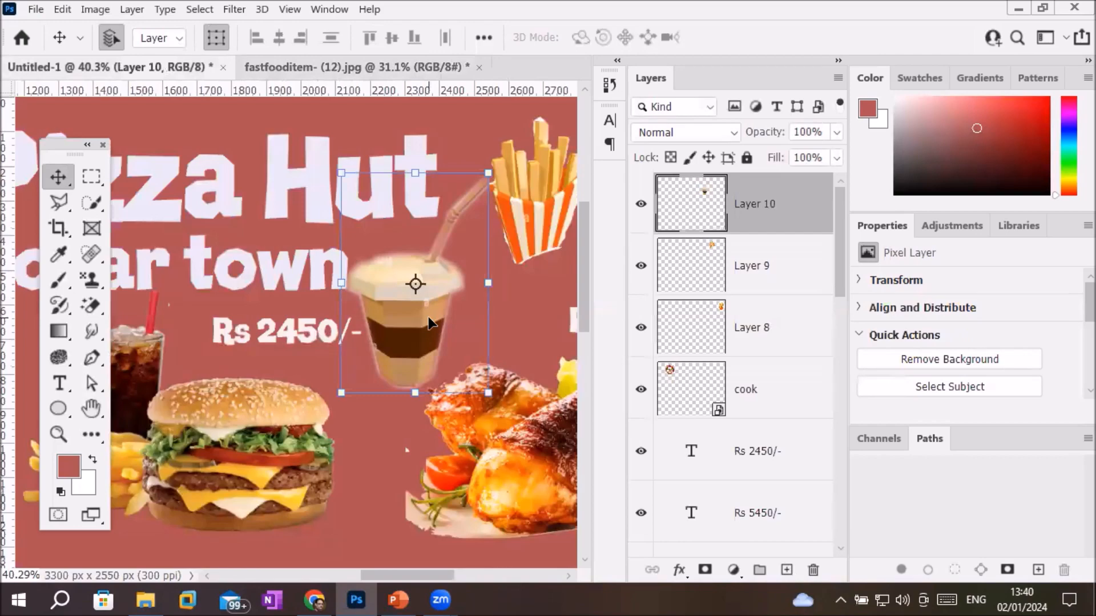
Step: Move the coffee cup to the poster's bottom edge, just right of the home delivery line, and deselect its layer
{"action": "scroll", "coordinate": [429, 323], "scroll_direction": "down", "scroll_amount": 5}
{"action": "left_click_drag", "start_coordinate": [414, 258], "coordinate": [393, 492]}
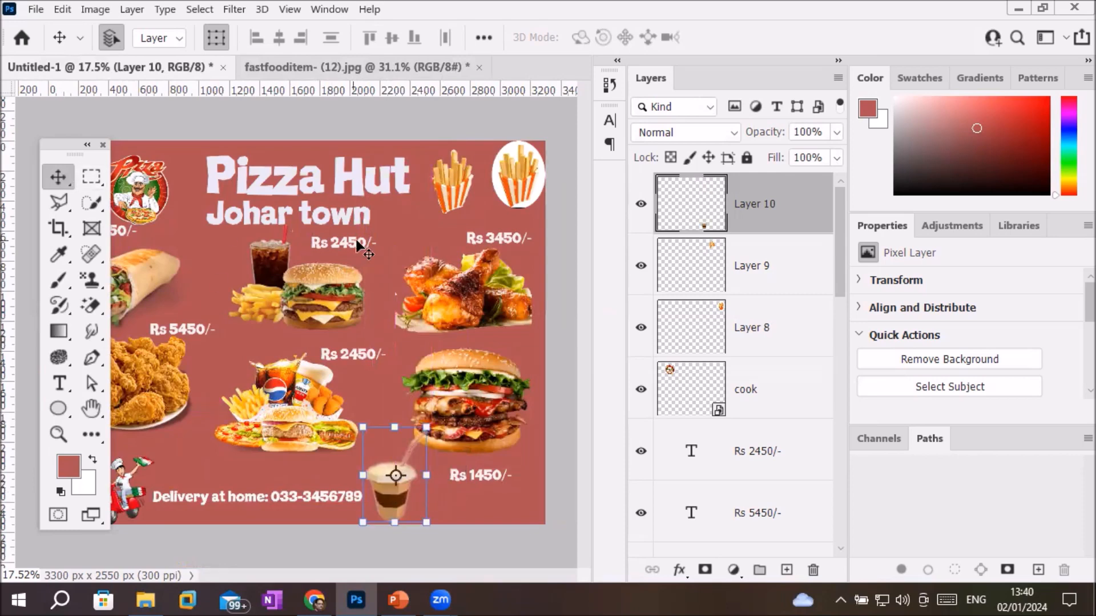
{"action": "left_click", "coordinate": [396, 130]}
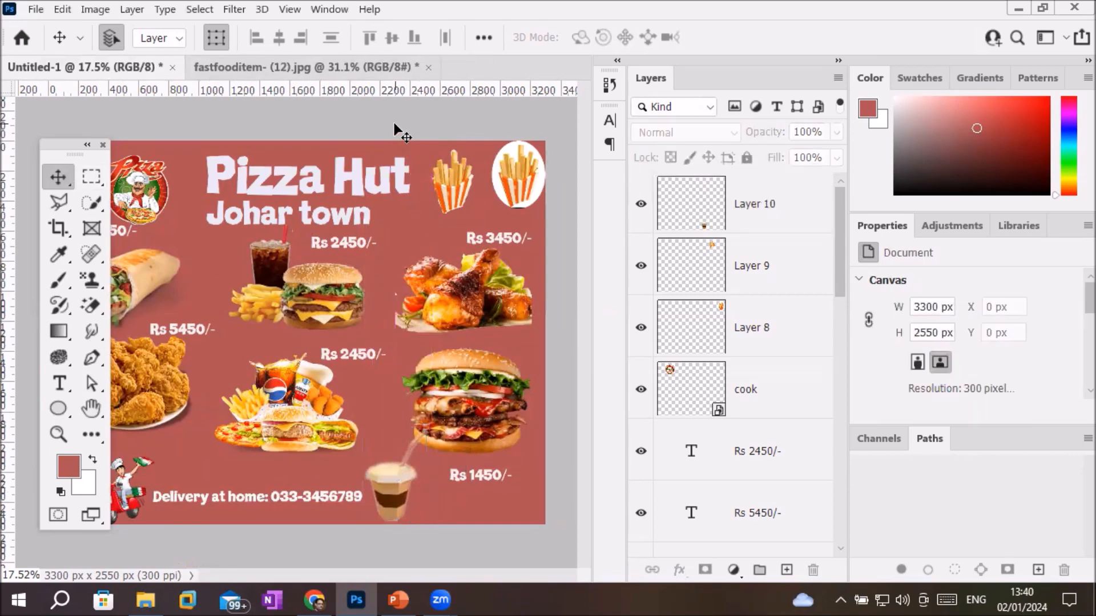
Step: Return to the fastfooditem- (12).jpg image and deselect the coffee cup
{"action": "left_click", "coordinate": [269, 67]}
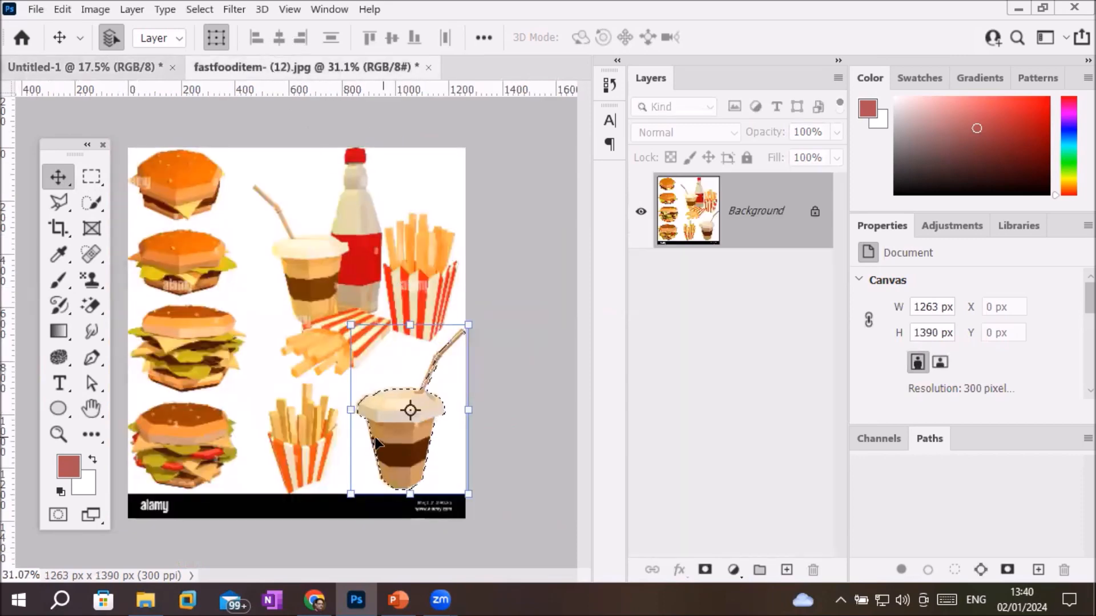
{"action": "left_click", "coordinate": [194, 10]}
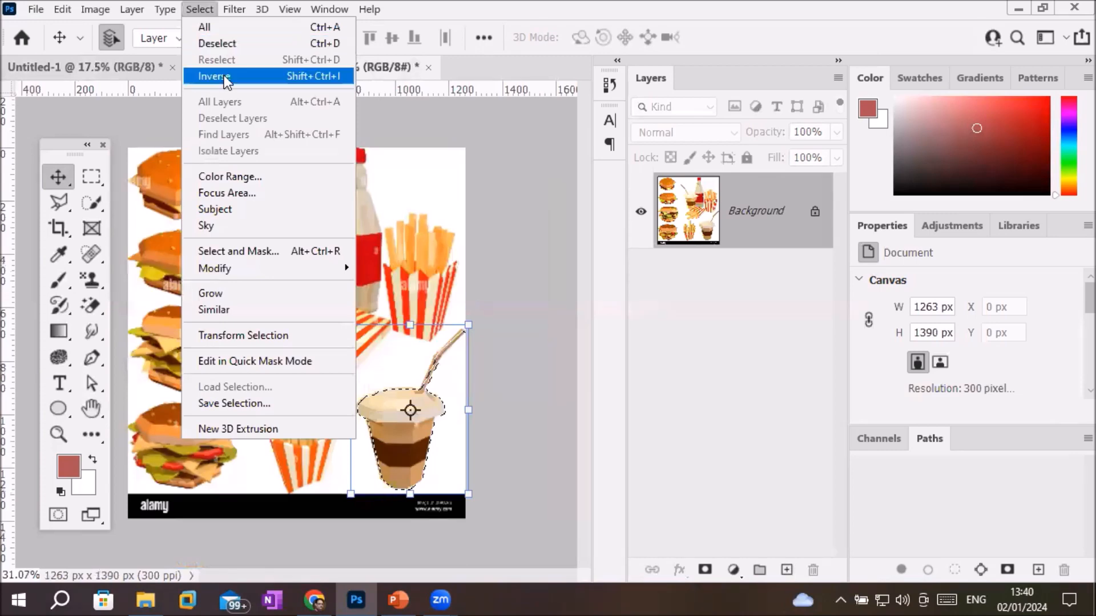
{"action": "left_click", "coordinate": [261, 45]}
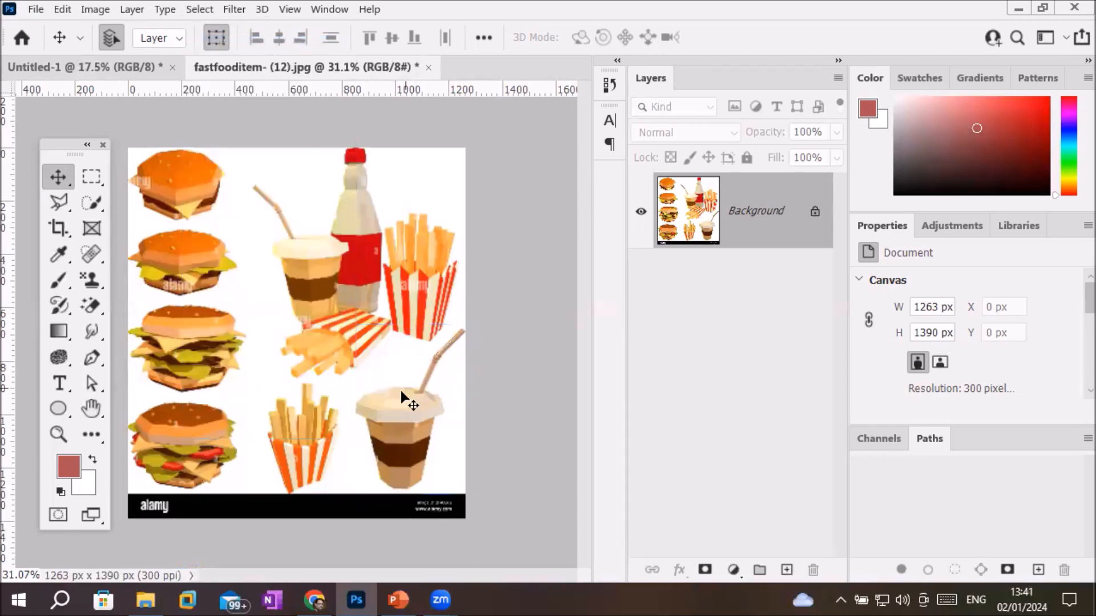
Step: With the Magnetic Lasso, trace the same coffee cup from its lower-left corner up the left side and over the lid toward the straw
{"action": "left_click", "coordinate": [60, 202]}
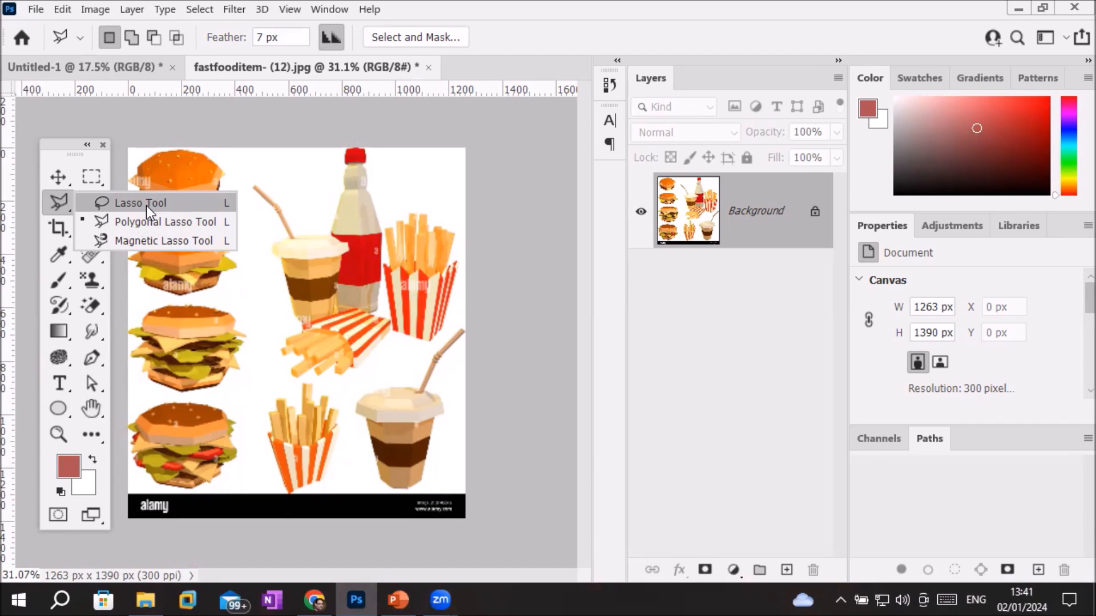
{"action": "left_click", "coordinate": [161, 240]}
{"action": "scroll", "coordinate": [414, 521], "scroll_direction": "up", "scroll_amount": 3}
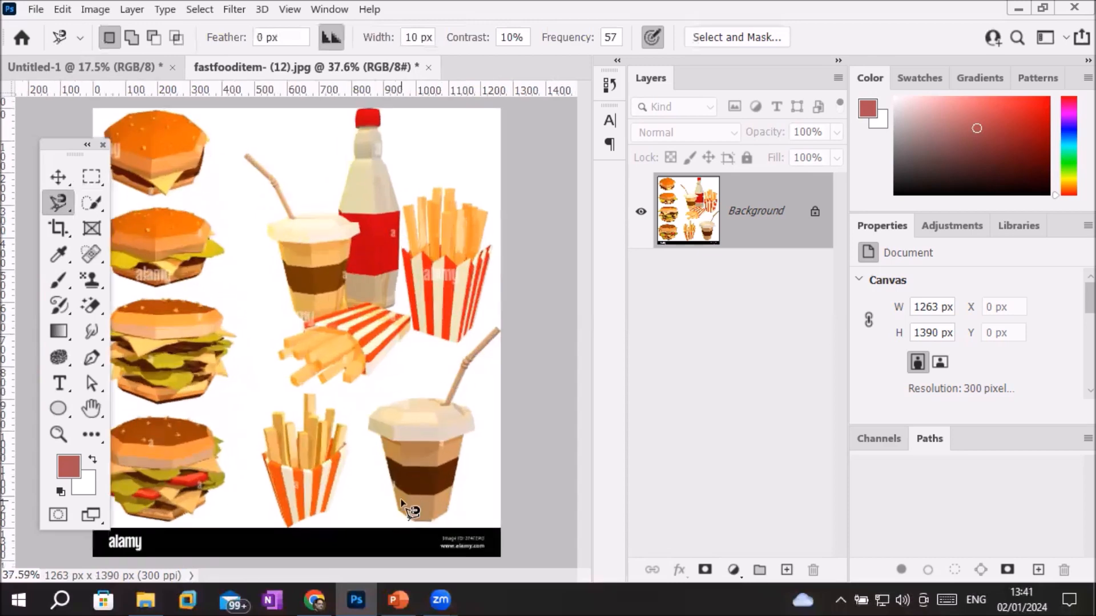
{"action": "scroll", "coordinate": [414, 521], "scroll_direction": "up", "scroll_amount": 5}
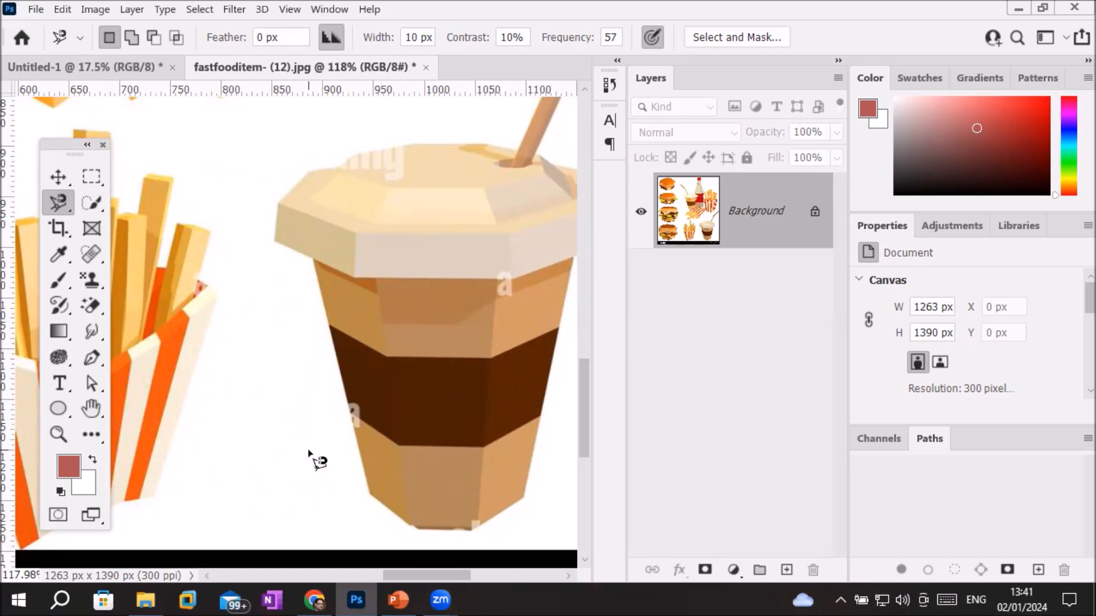
{"action": "left_click", "coordinate": [368, 492]}
{"action": "left_click", "coordinate": [368, 491]}
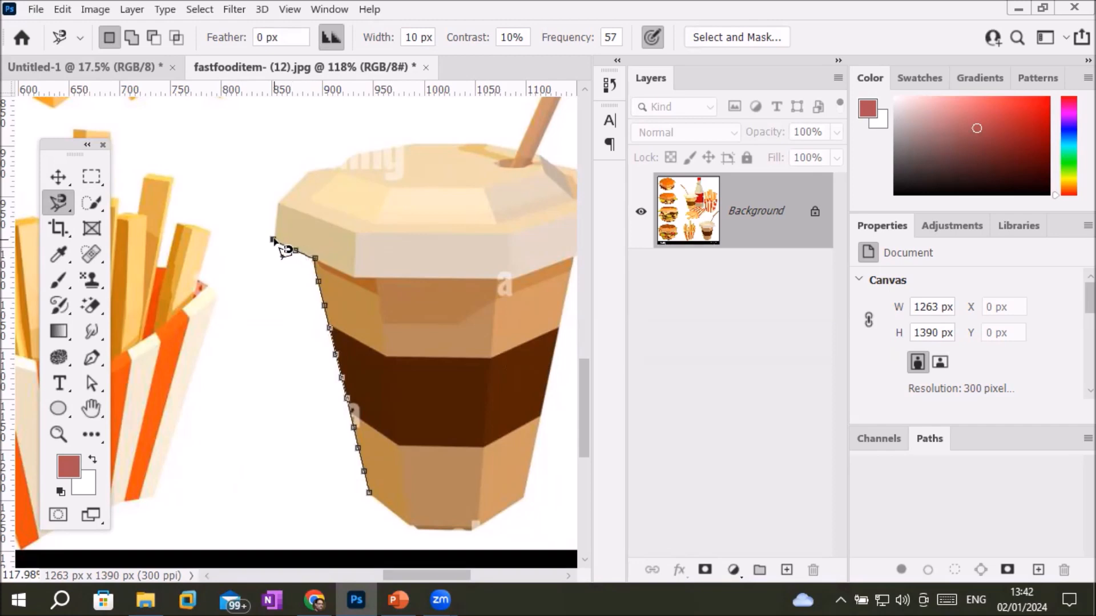
{"action": "left_click", "coordinate": [280, 200]}
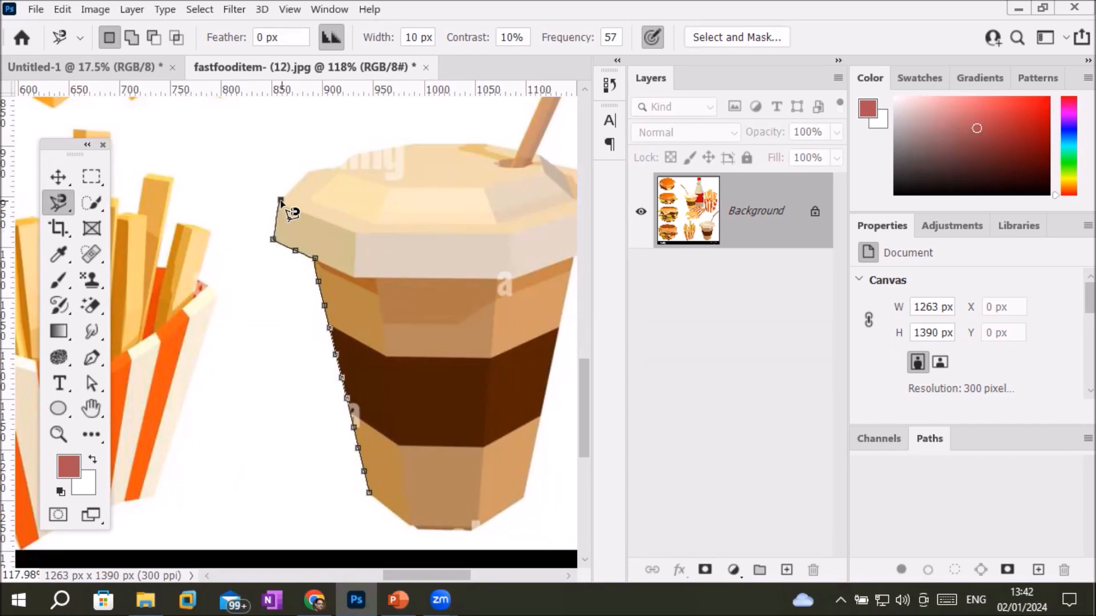
{"action": "left_click", "coordinate": [310, 170]}
{"action": "left_click", "coordinate": [339, 166]}
{"action": "left_click", "coordinate": [360, 153]}
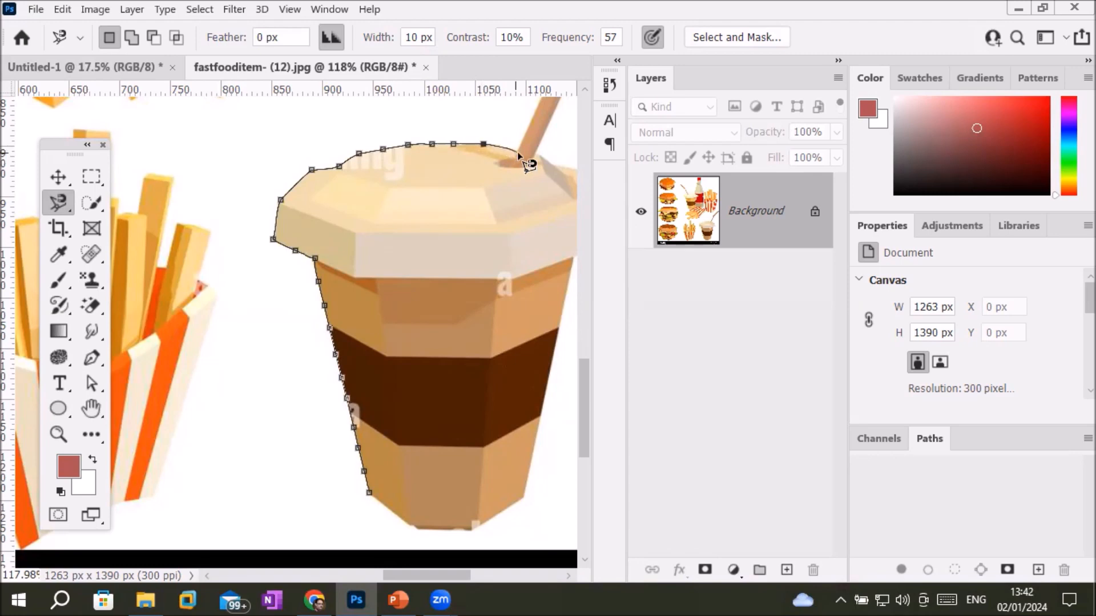
Step: Continue the magnetic outline around the straw, removing stray anchor points at its bend, and down the lid's right side
{"action": "key", "text": "space"}
{"action": "mouse_move", "coordinate": [522, 148]}
{"action": "left_mouse_down"}
{"action": "mouse_move", "coordinate": [433, 281]}
{"action": "mouse_move", "coordinate": [308, 411]}
{"action": "left_mouse_up"}
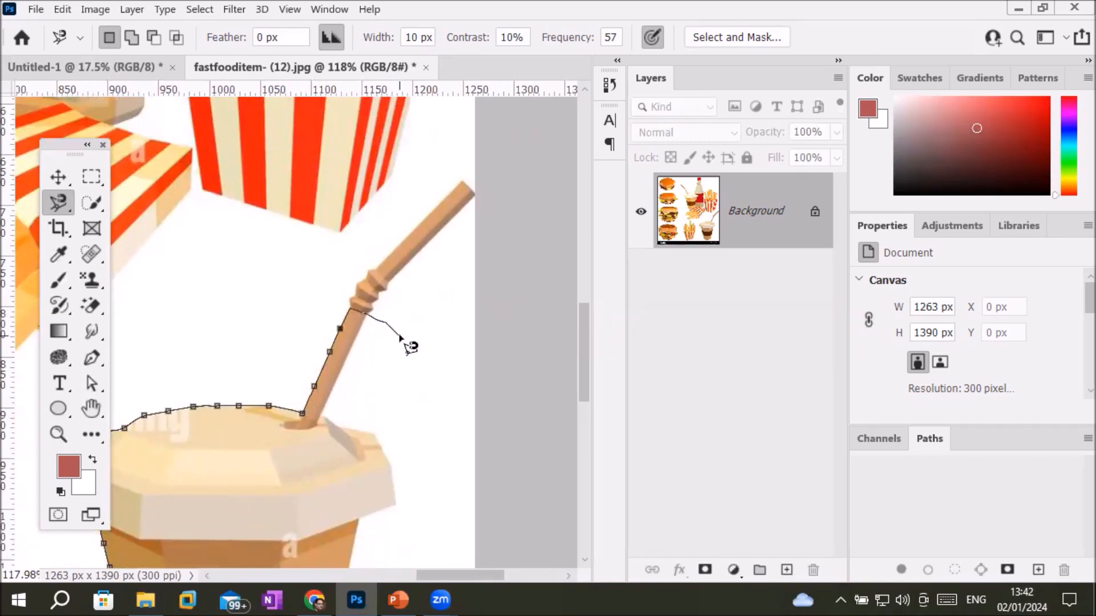
{"action": "key", "text": "BackSpace"}
{"action": "key", "text": "BackSpace"}
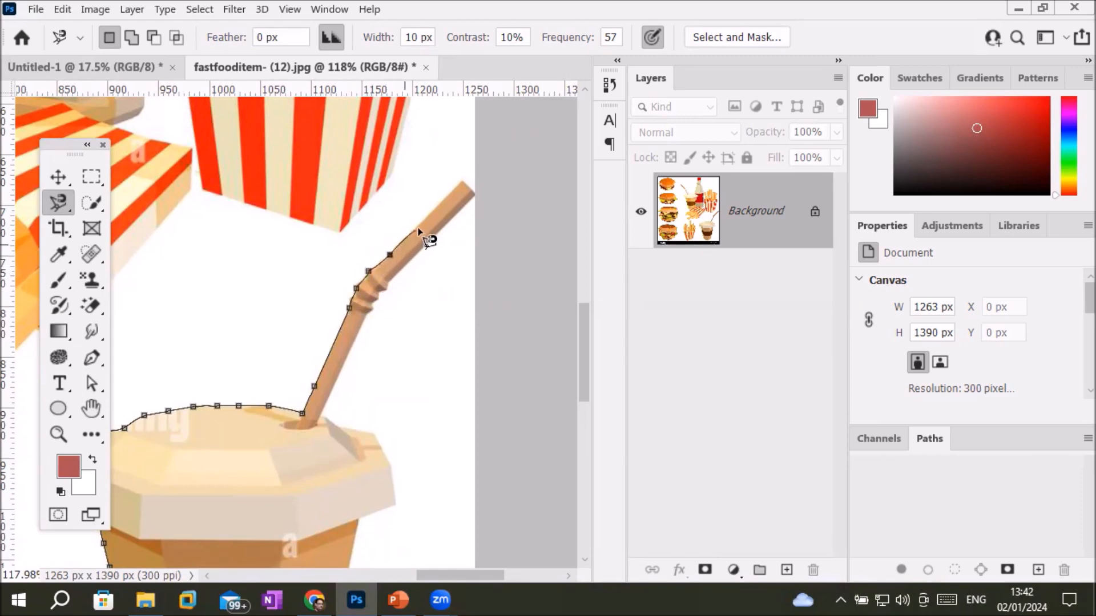
{"action": "left_click", "coordinate": [473, 193]}
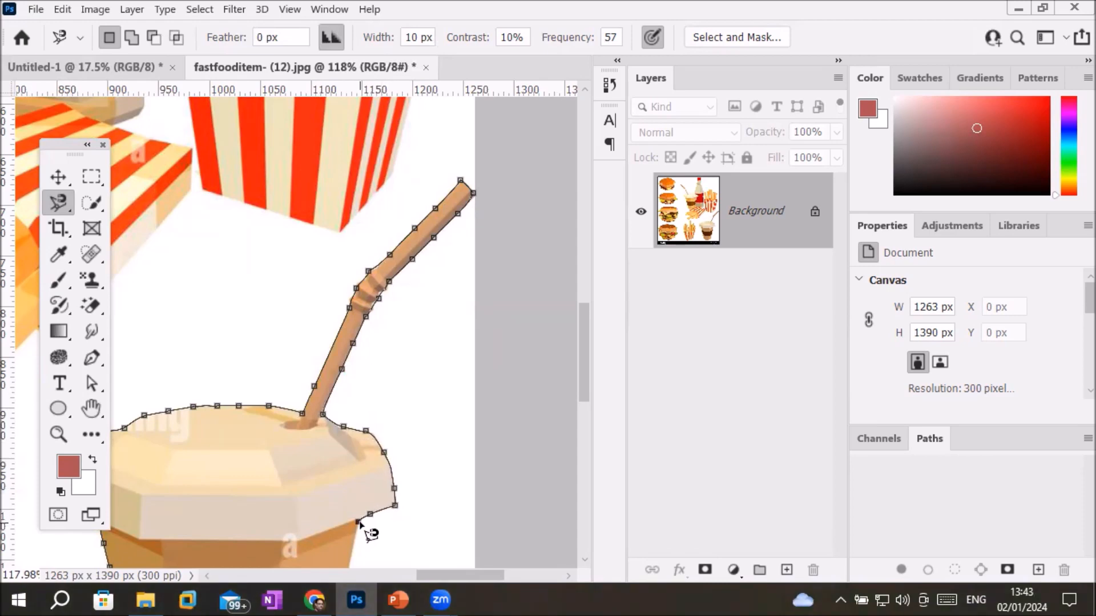
Step: Continue the magnetic outline down the coffee cup's right side and around its base, closing the selection at the lower-left corner
{"action": "key", "text": "space"}
{"action": "left_click_drag", "start_coordinate": [360, 521], "coordinate": [396, 169]}
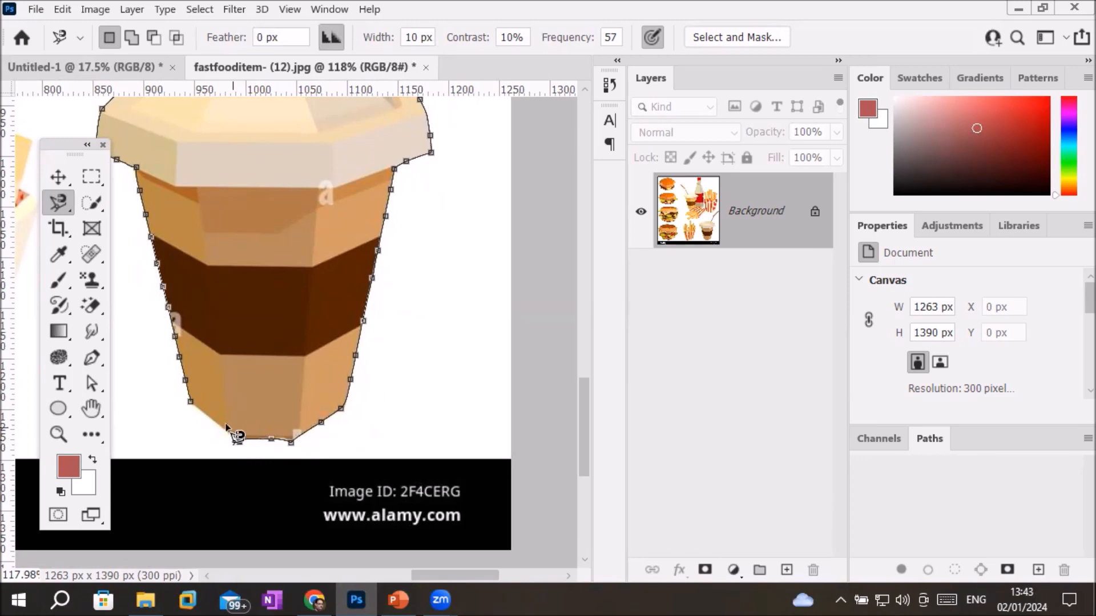
{"action": "left_click", "coordinate": [196, 403]}
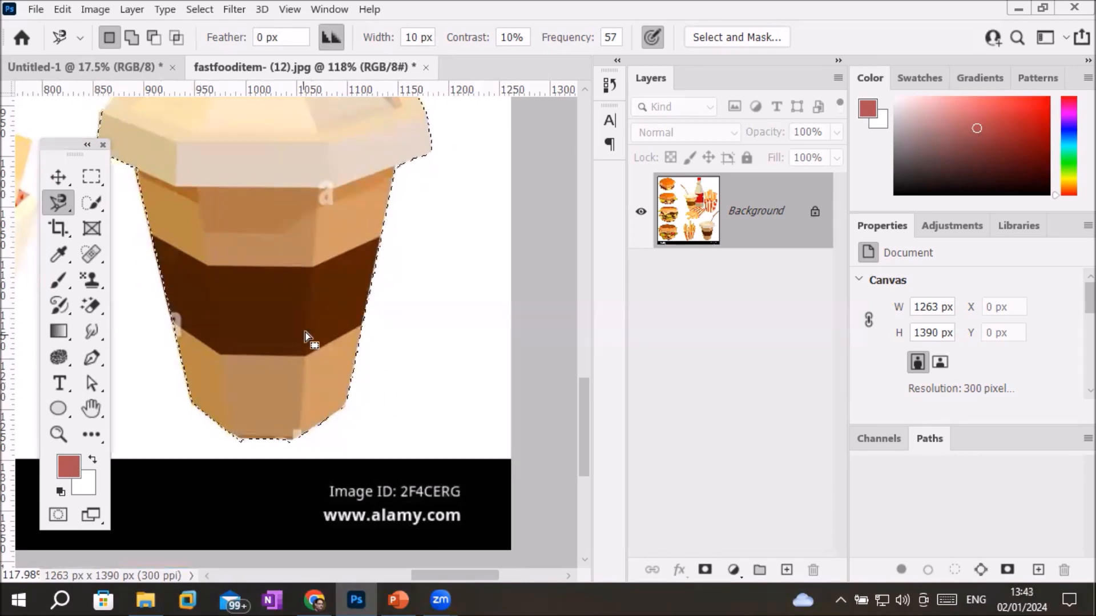
Step: Copy the selected coffee cup into the Untitled-1 poster, between the Pepsi meal deal and the large burger, and inspect its cut edges
{"action": "scroll", "coordinate": [334, 295], "scroll_direction": "down", "scroll_amount": 5}
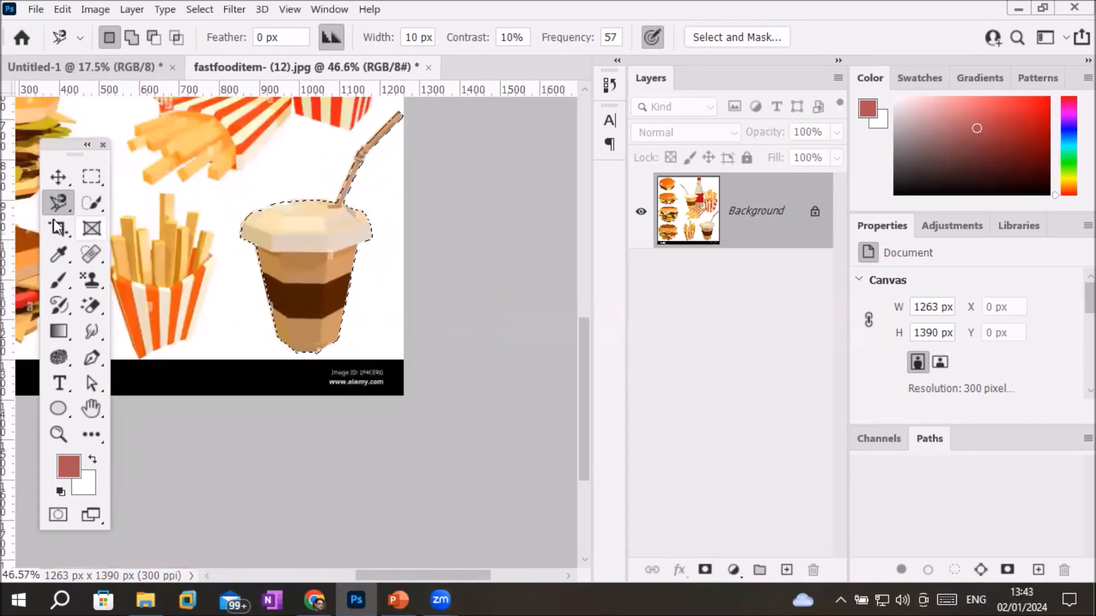
{"action": "left_click", "coordinate": [56, 180]}
{"action": "mouse_move", "coordinate": [277, 236]}
{"action": "left_mouse_down"}
{"action": "mouse_move", "coordinate": [215, 78]}
{"action": "mouse_move", "coordinate": [91, 67]}
{"action": "mouse_move", "coordinate": [274, 258]}
{"action": "left_mouse_up"}
{"action": "left_click_drag", "start_coordinate": [372, 405], "coordinate": [374, 407]}
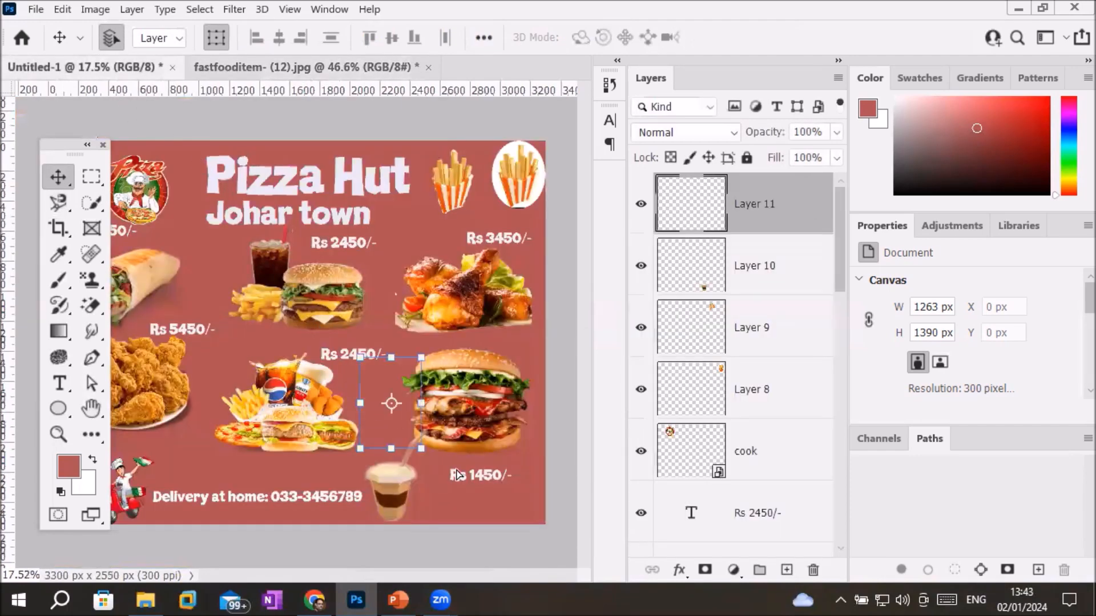
{"action": "scroll", "coordinate": [402, 498], "scroll_direction": "up", "scroll_amount": 8}
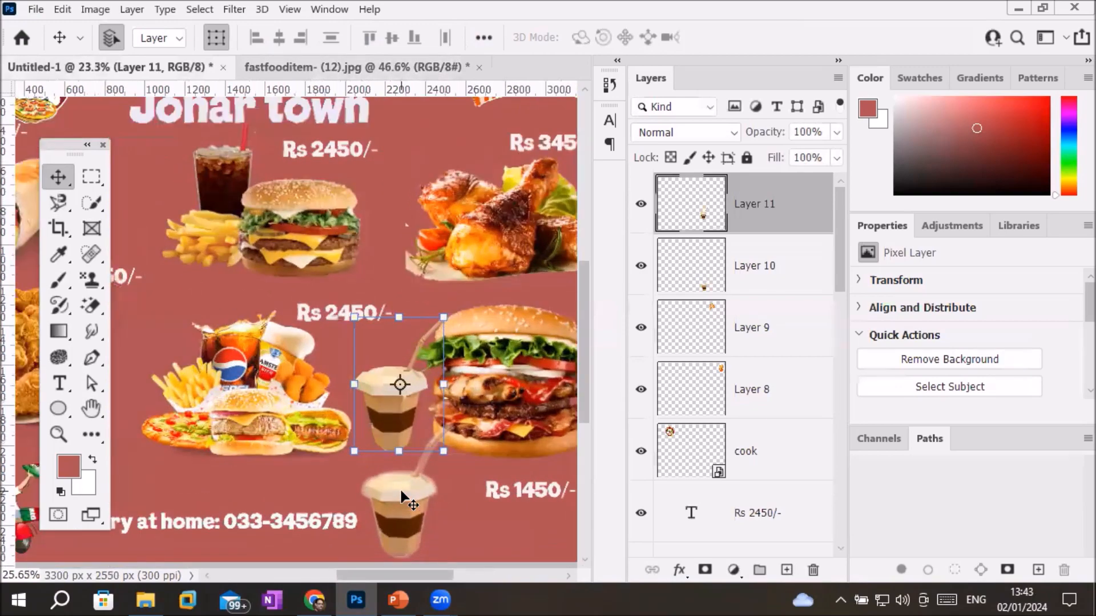
{"action": "scroll", "coordinate": [364, 303], "scroll_direction": "up", "scroll_amount": 2}
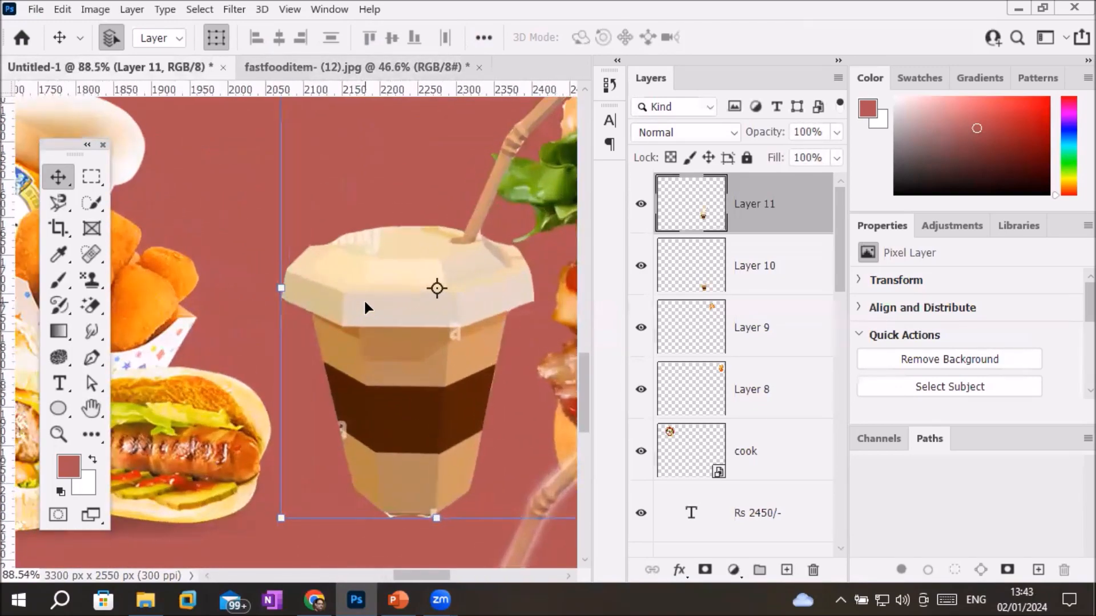
{"action": "scroll", "coordinate": [365, 302], "scroll_direction": "up", "scroll_amount": 1}
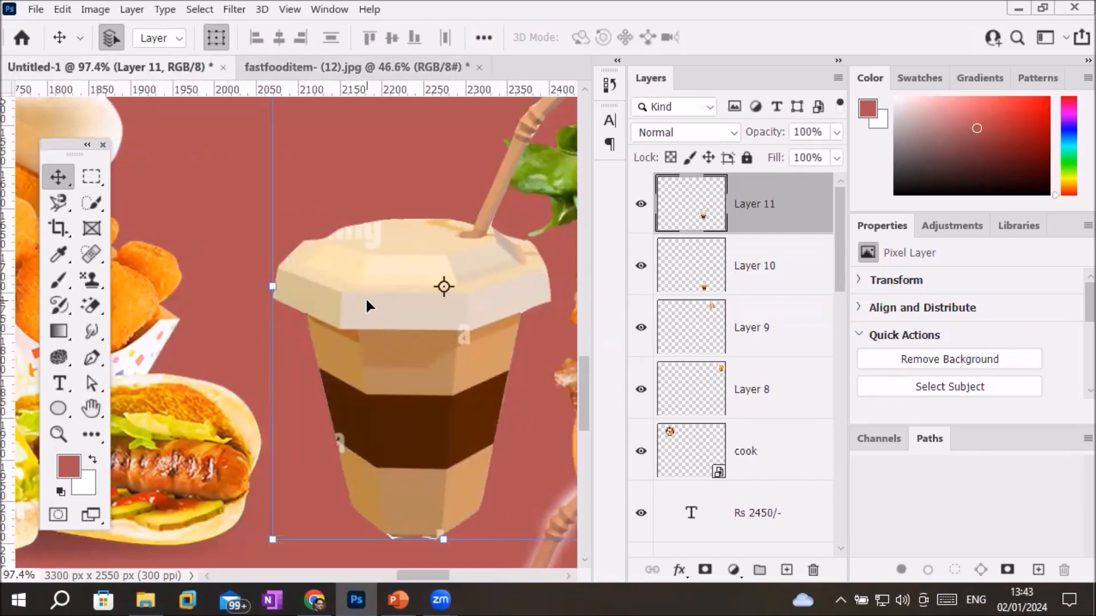
Step: In fastfooditem- (12).jpg, use the Magnetic Lasso to trace the lowest fries pack from its lower-left edge up to the first fry's top
{"action": "left_click", "coordinate": [303, 68]}
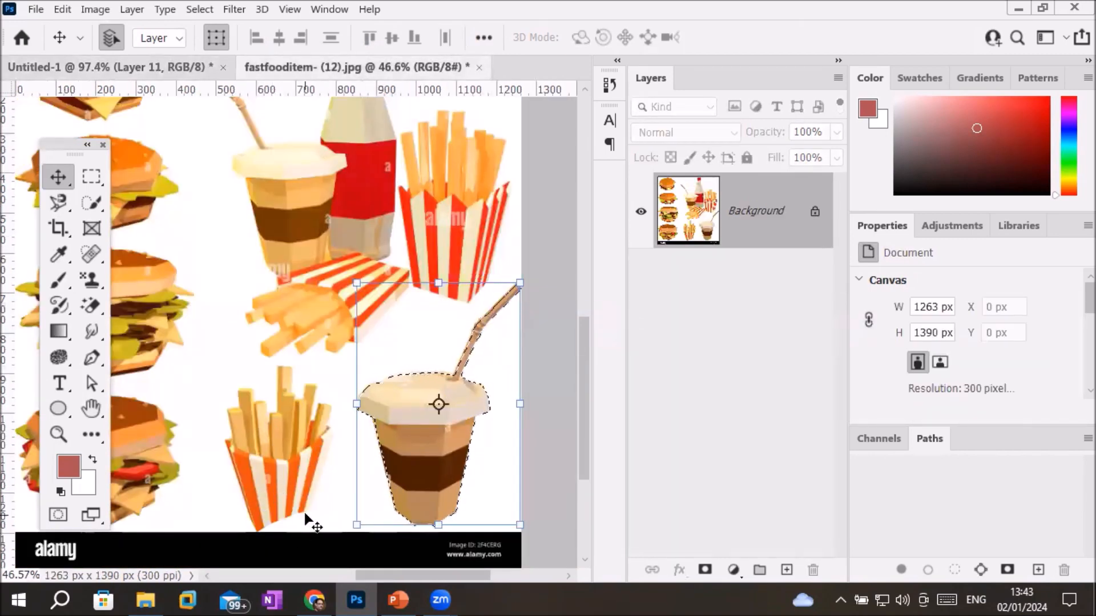
{"action": "left_click", "coordinate": [57, 201]}
{"action": "right_click", "coordinate": [57, 200]}
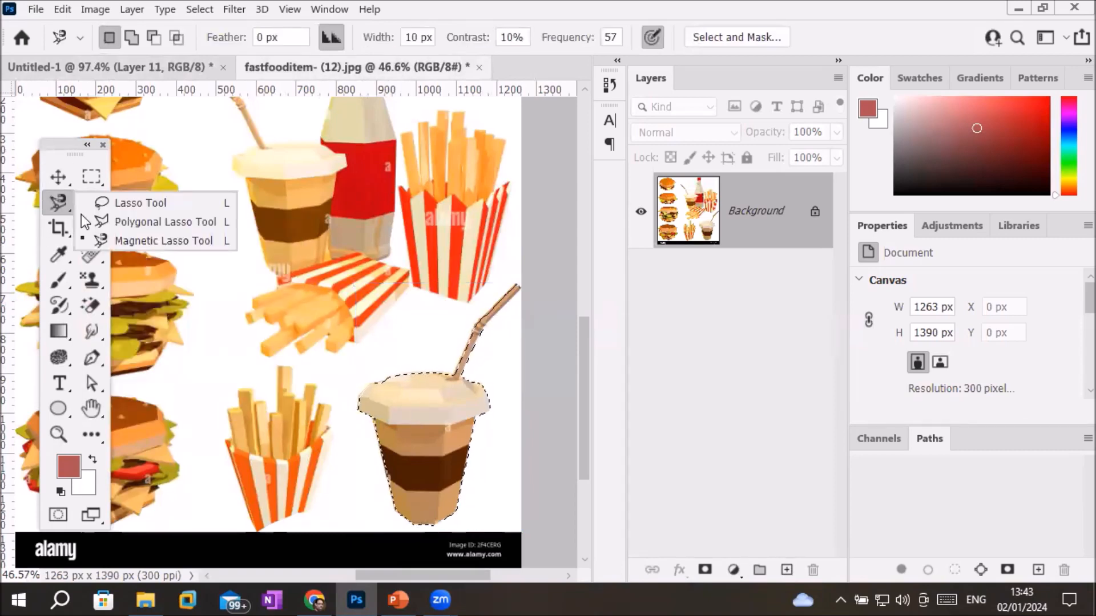
{"action": "left_click", "coordinate": [142, 240]}
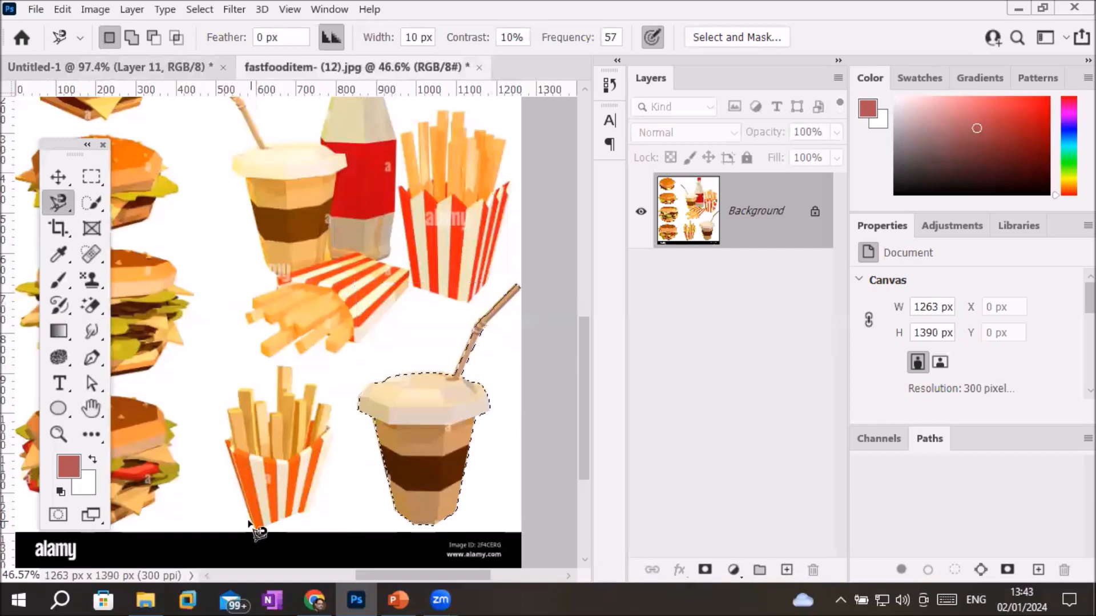
{"action": "scroll", "coordinate": [260, 532], "scroll_direction": "up", "scroll_amount": 4}
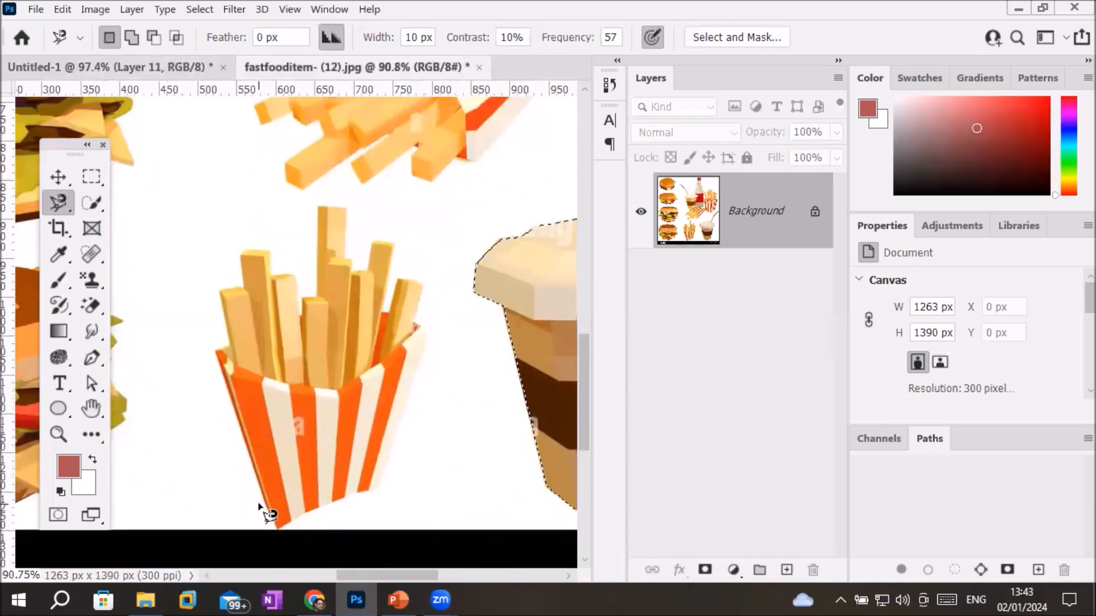
{"action": "left_click", "coordinate": [259, 501]}
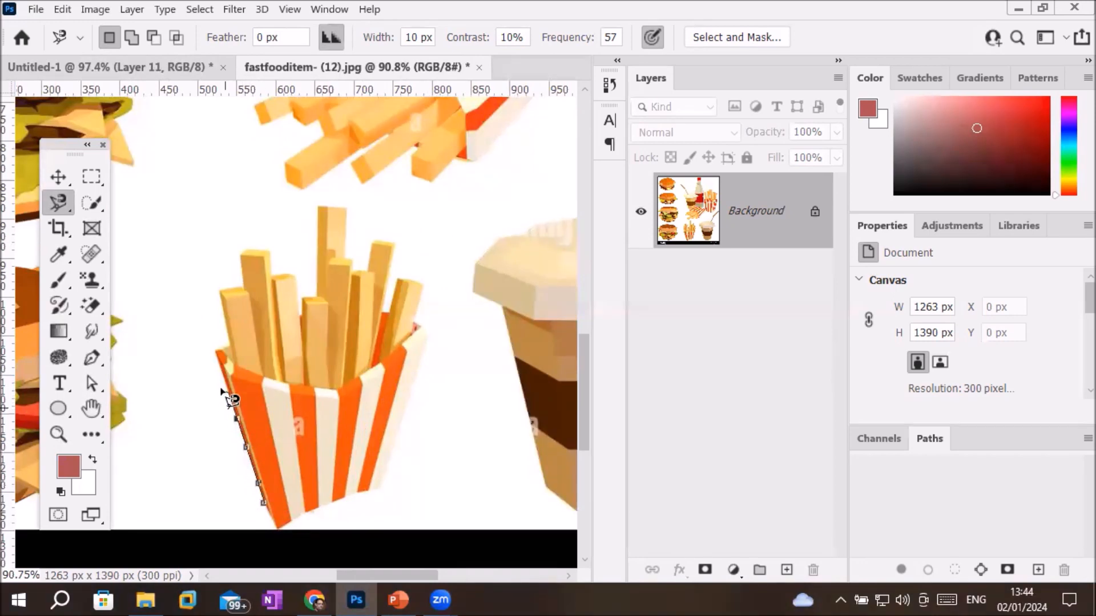
{"action": "left_click", "coordinate": [215, 351]}
{"action": "left_click", "coordinate": [223, 292]}
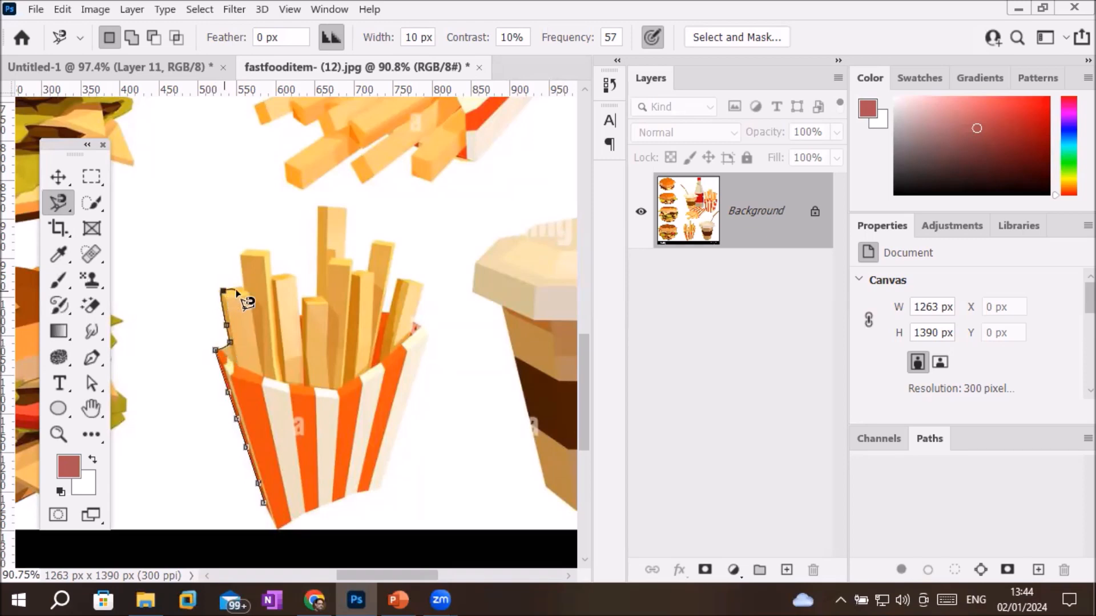
Step: Continue the magnetic outline over the fries' tops, down the pack's right side and along its base, and close the selection
{"action": "left_click", "coordinate": [244, 288]}
{"action": "left_click", "coordinate": [244, 253]}
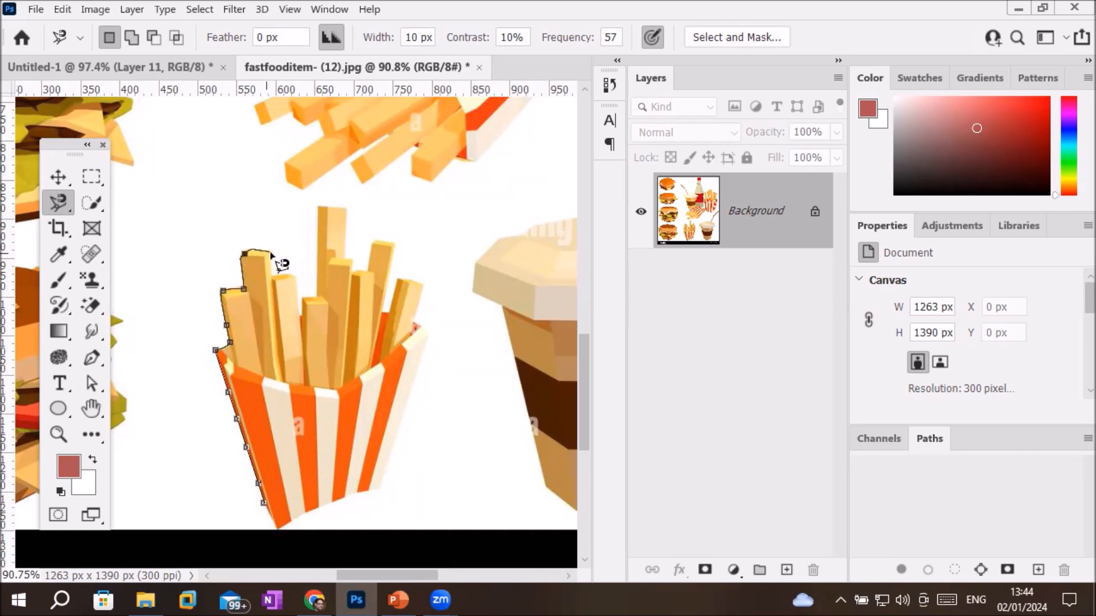
{"action": "left_click", "coordinate": [270, 251]}
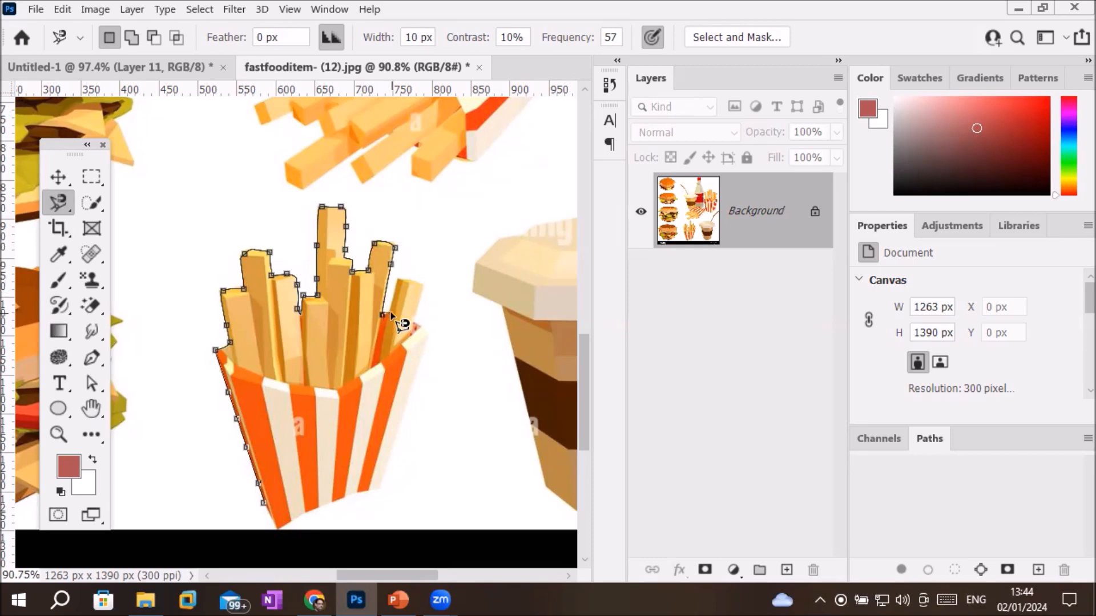
{"action": "left_click", "coordinate": [399, 277]}
{"action": "left_click", "coordinate": [428, 333]}
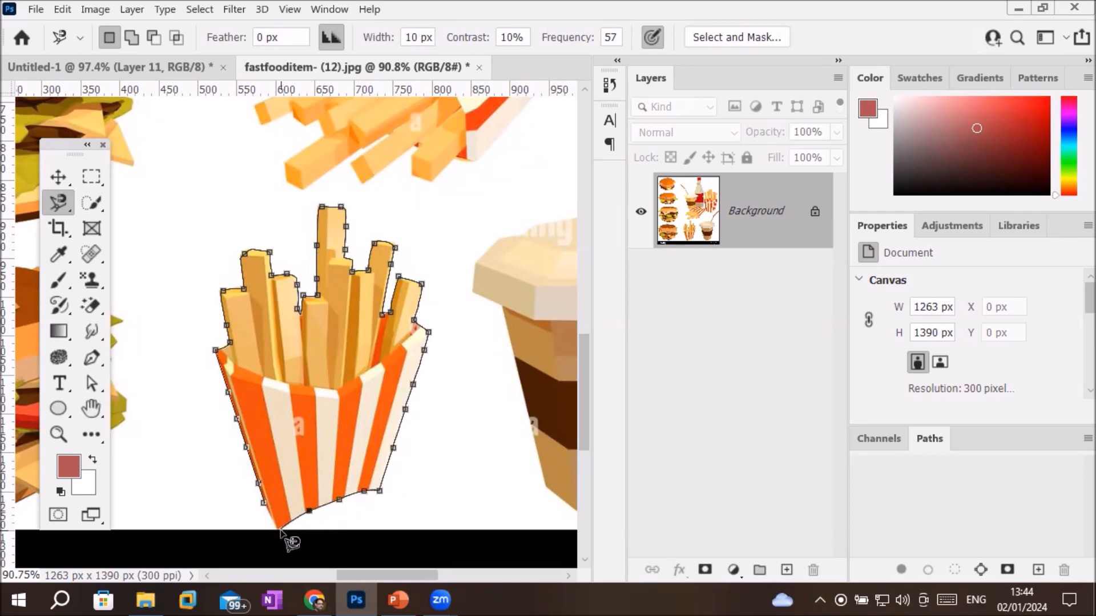
{"action": "double_click", "coordinate": [262, 501]}
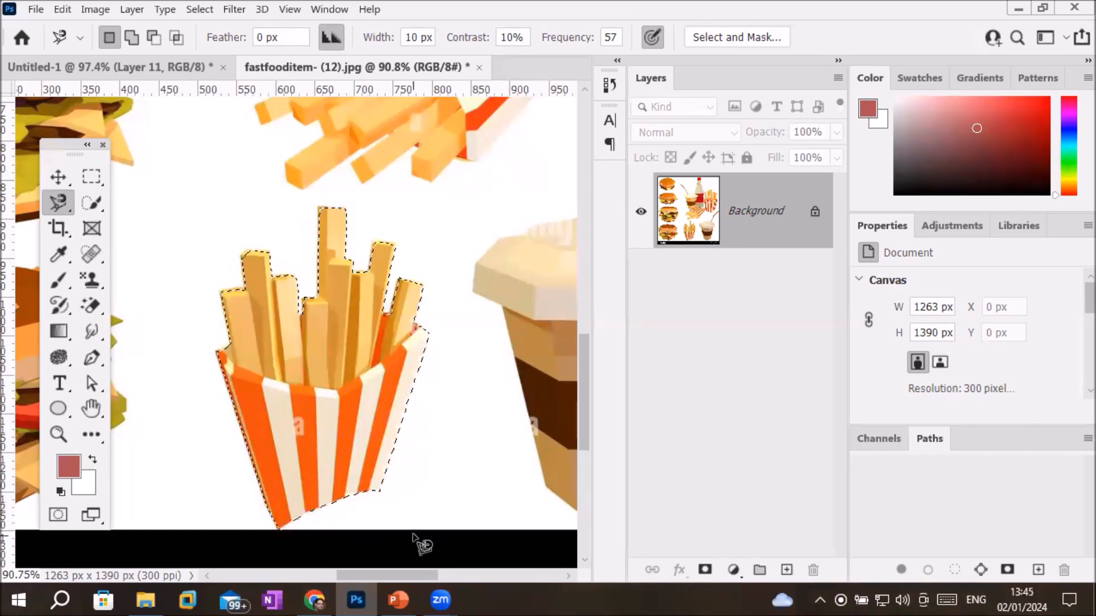
Step: Copy the selected fries pack into the Untitled-1 poster, just above the coffee cup beside the large burger
{"action": "left_click", "coordinate": [60, 176]}
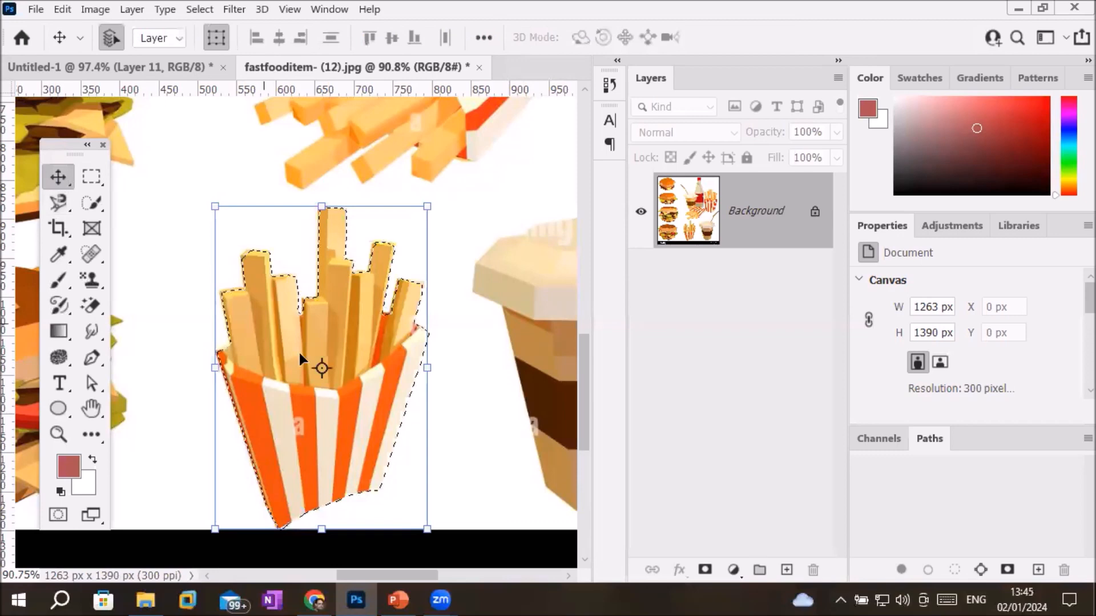
{"action": "left_click_drag", "start_coordinate": [307, 391], "coordinate": [182, 88]}
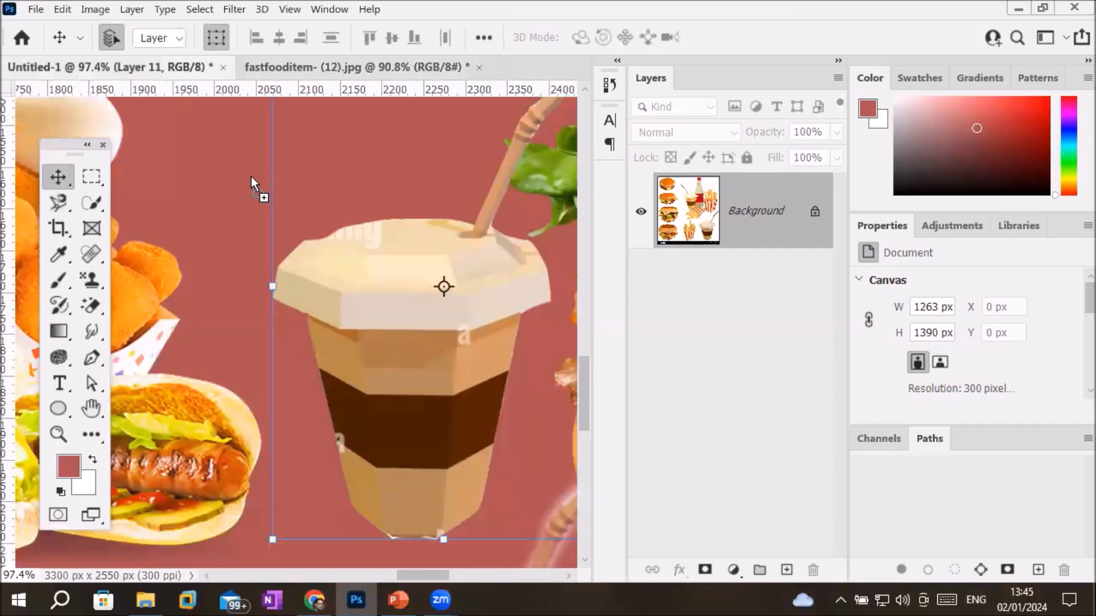
{"action": "left_click_drag", "start_coordinate": [251, 176], "coordinate": [258, 179]}
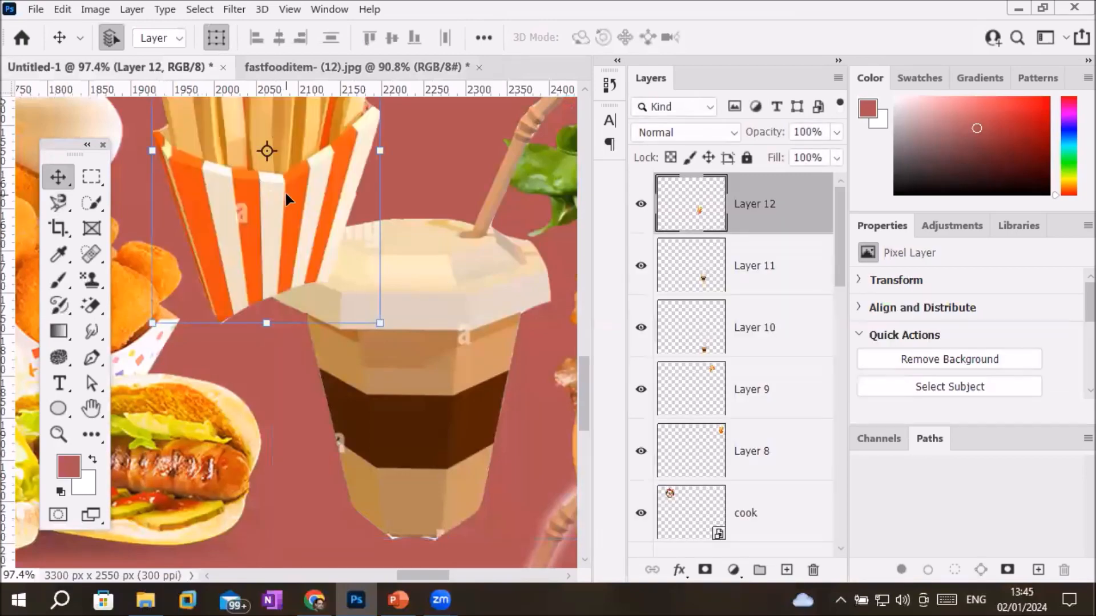
{"action": "scroll", "coordinate": [285, 193], "scroll_direction": "down", "scroll_amount": 10}
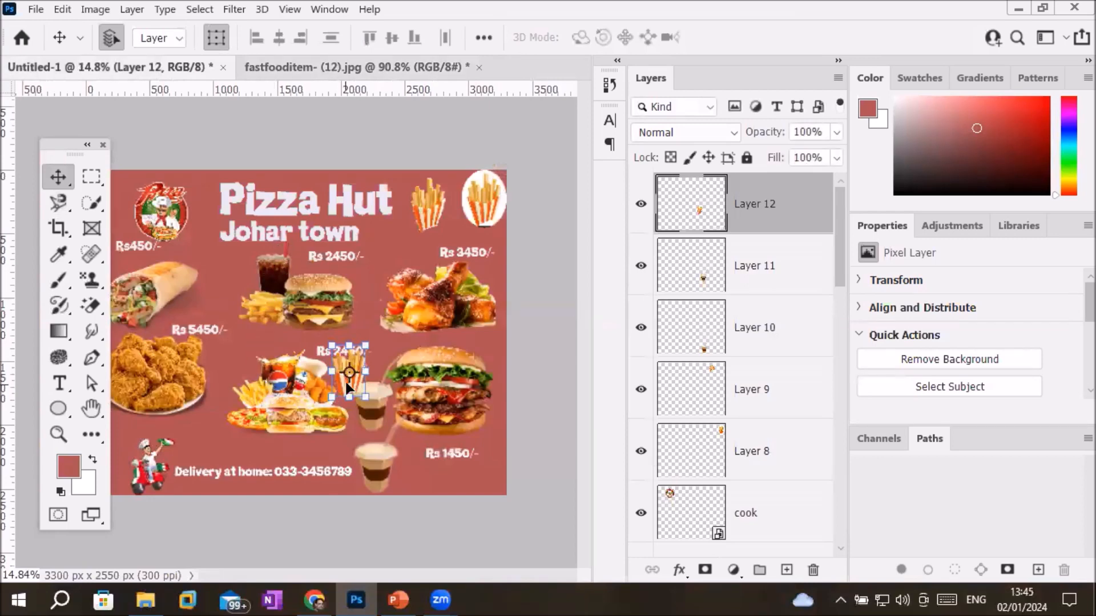
Step: Move the new fries pack to the right of the Johar town subtitle, below the existing fries, apply the transform and deselect the layer
{"action": "left_click_drag", "start_coordinate": [349, 373], "coordinate": [401, 237]}
{"action": "left_click_drag", "start_coordinate": [346, 371], "coordinate": [399, 237]}
{"action": "scroll", "coordinate": [449, 221], "scroll_direction": "up", "scroll_amount": 5}
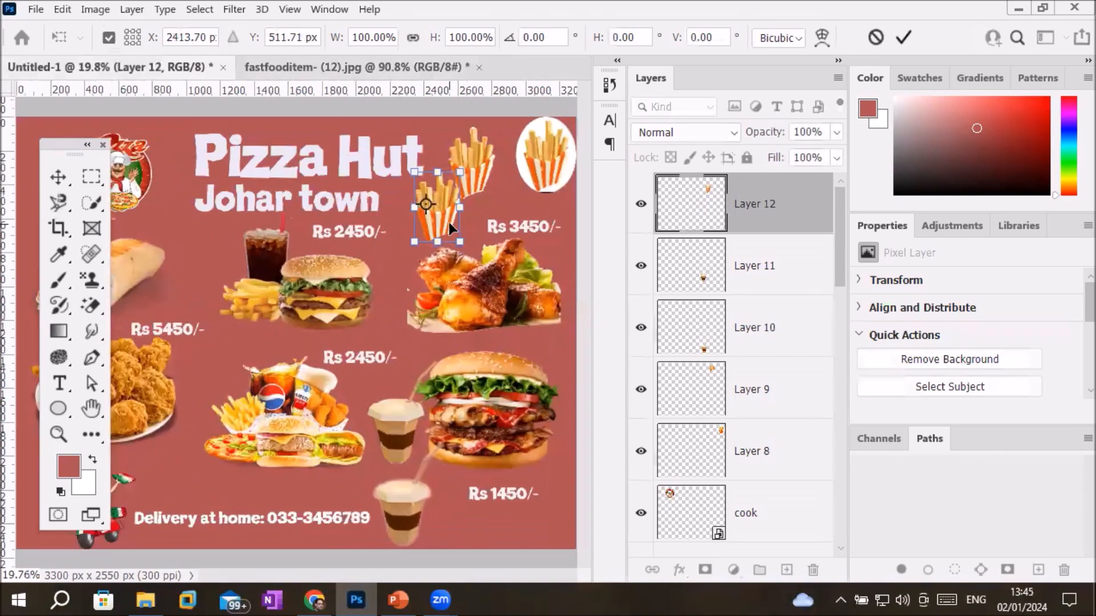
{"action": "scroll", "coordinate": [555, 122], "scroll_direction": "up", "scroll_amount": 3}
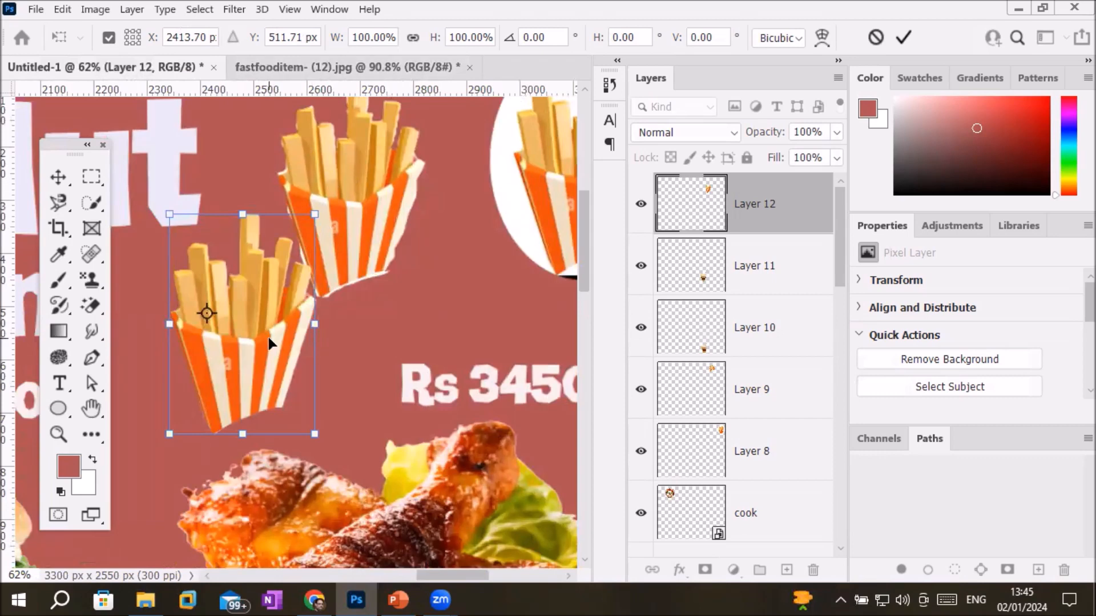
{"action": "left_click_drag", "start_coordinate": [269, 343], "coordinate": [247, 338]}
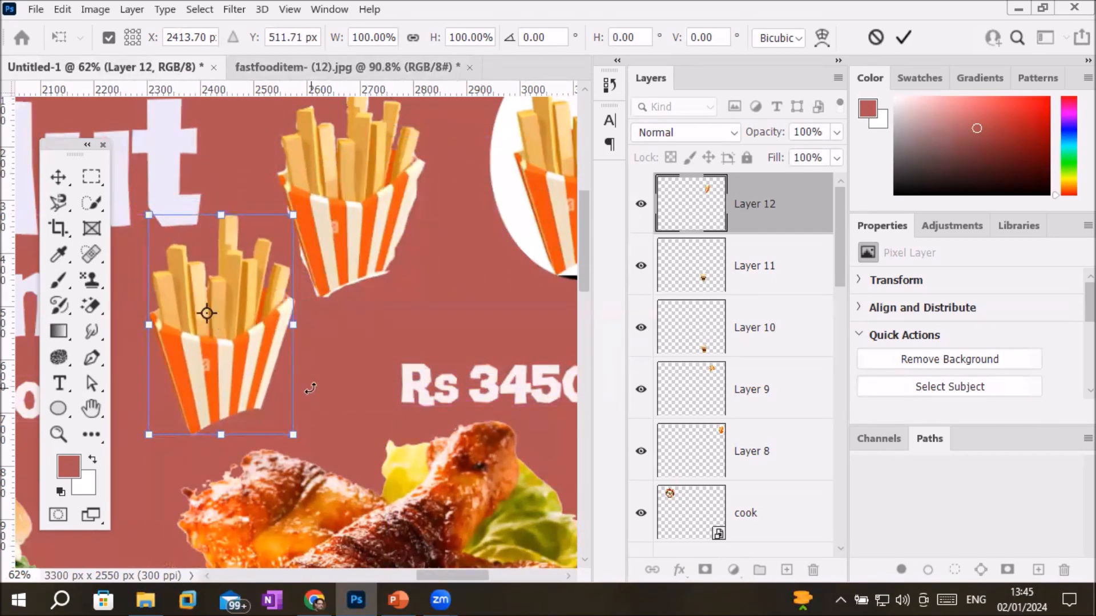
{"action": "left_click", "coordinate": [903, 38]}
{"action": "left_click", "coordinate": [398, 282]}
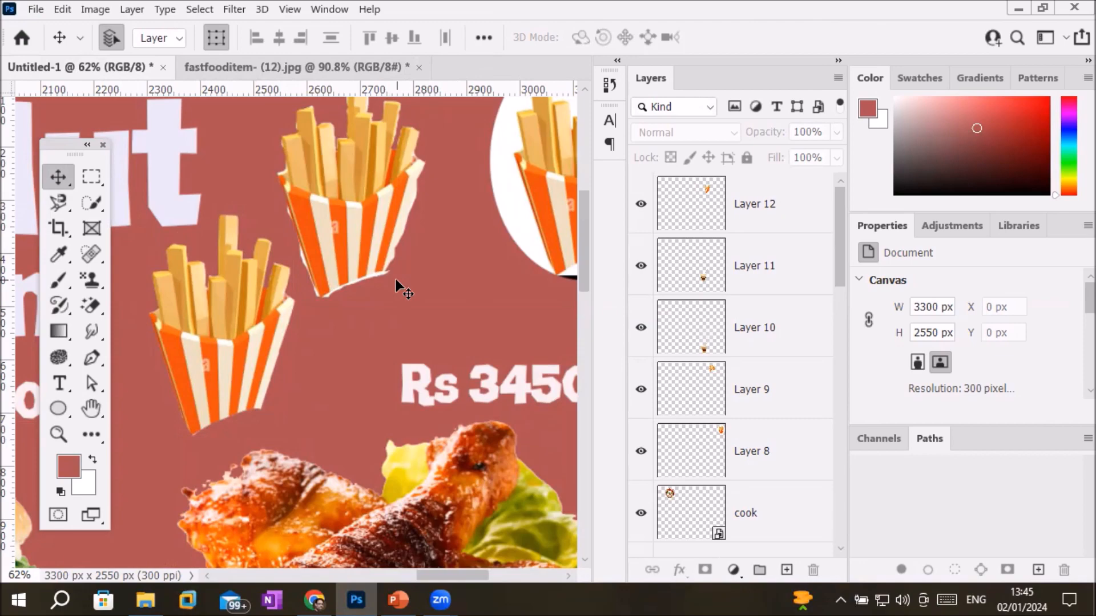
{"action": "scroll", "coordinate": [397, 281], "scroll_direction": "down", "scroll_amount": 8}
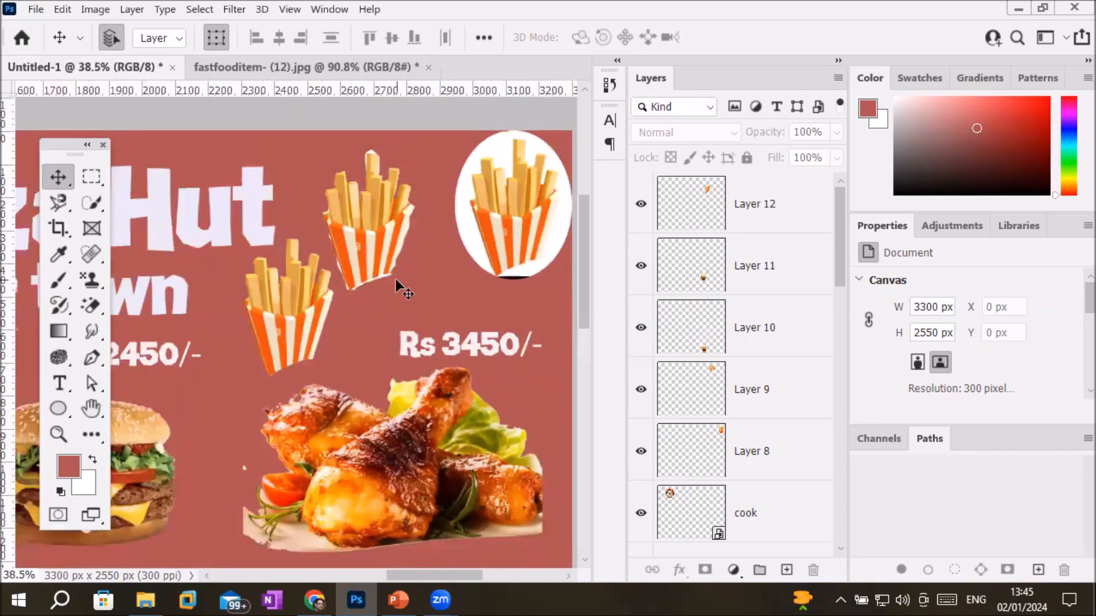
{"action": "scroll", "coordinate": [396, 281], "scroll_direction": "down", "scroll_amount": 2}
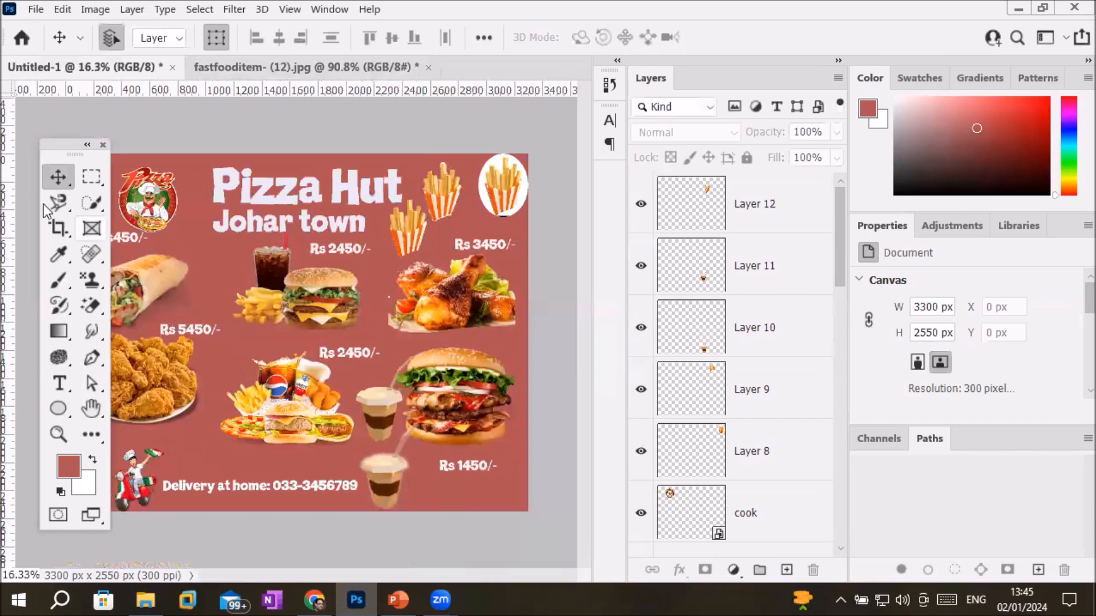
{"action": "left_click", "coordinate": [58, 202]}
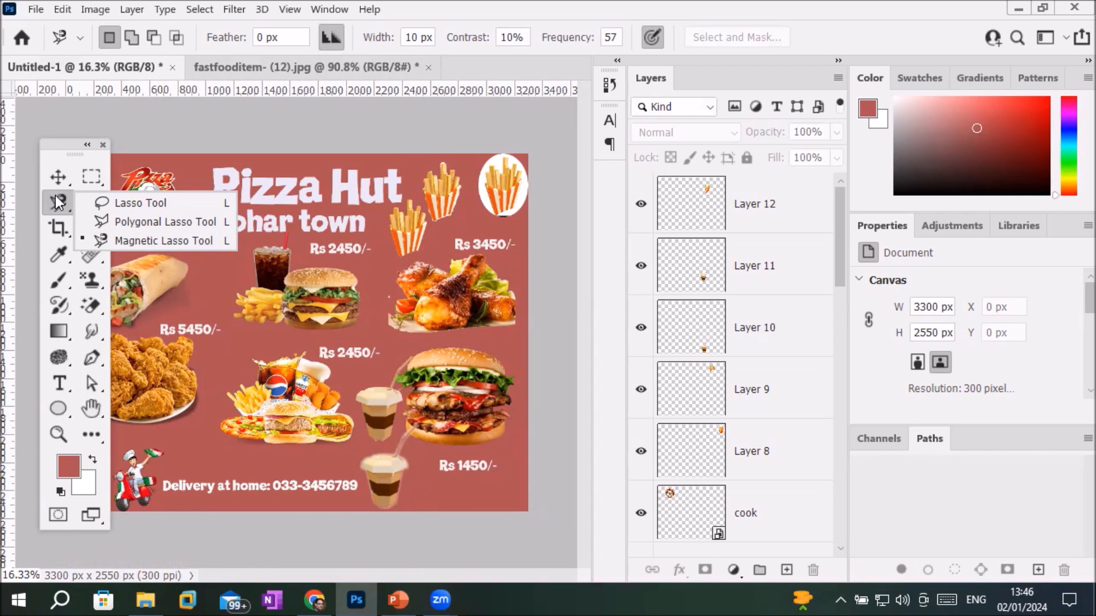
{"action": "left_click", "coordinate": [55, 195]}
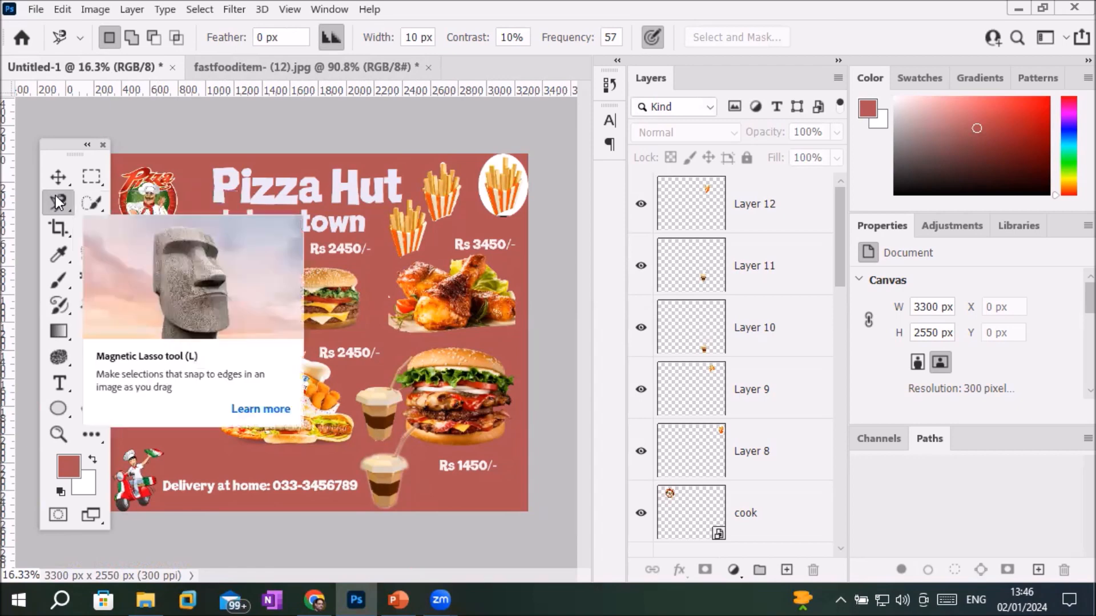
{"action": "left_click", "coordinate": [101, 205]}
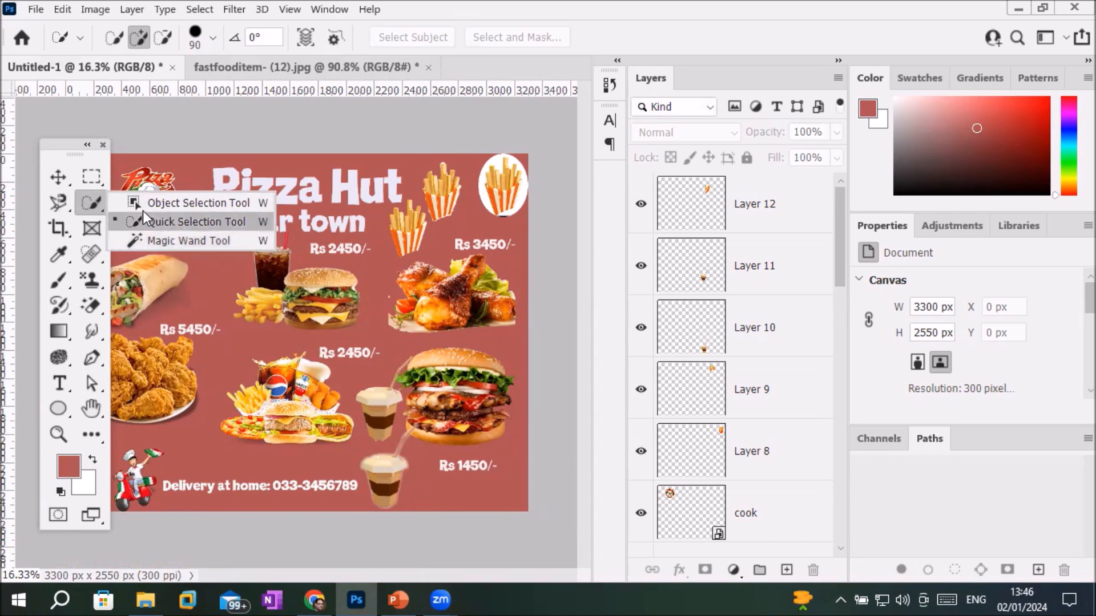
{"action": "left_click", "coordinate": [97, 184]}
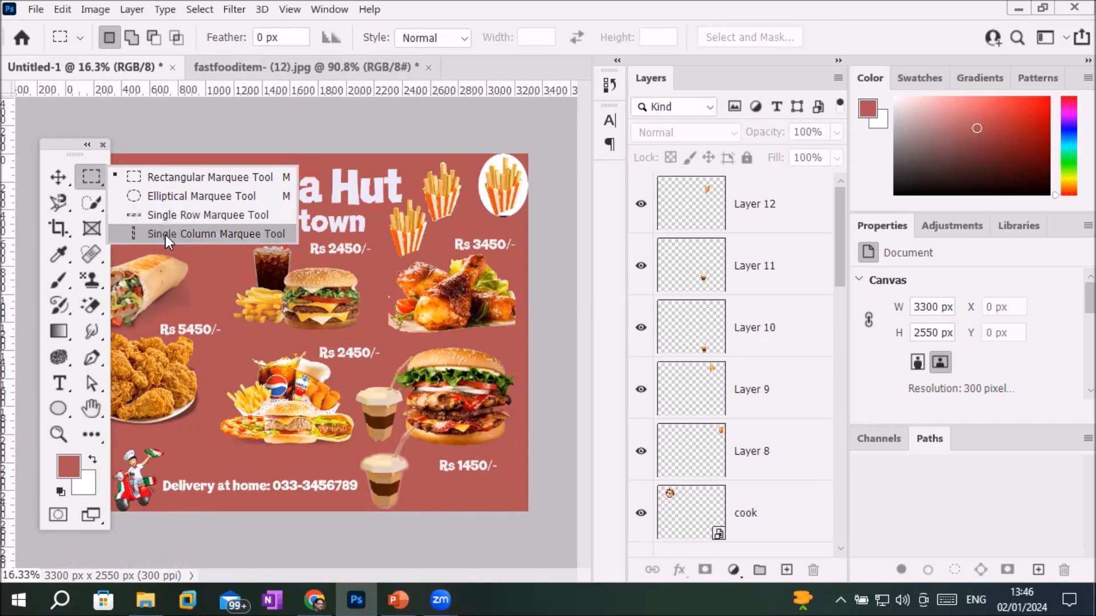
{"action": "left_click", "coordinate": [61, 205]}
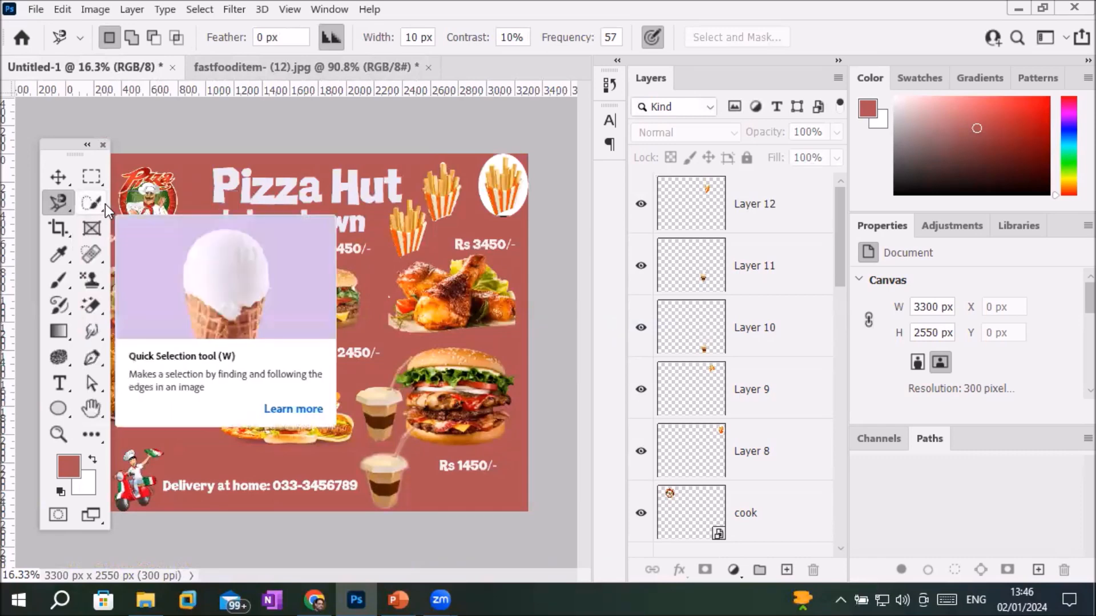
{"action": "left_click", "coordinate": [104, 204]}
{"action": "left_click", "coordinate": [105, 204]}
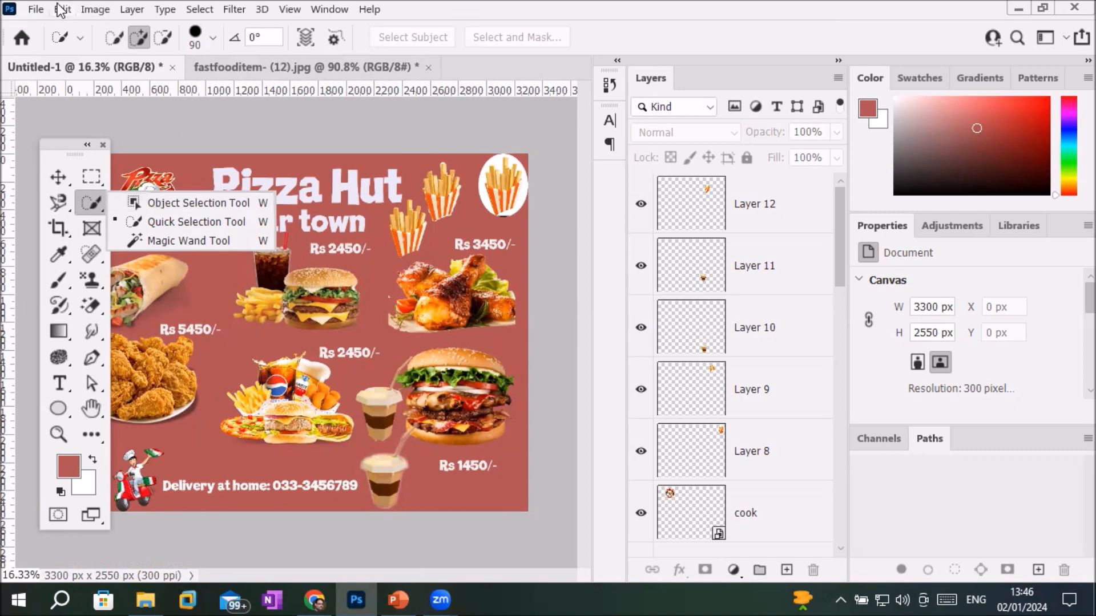
Step: Close all open documents, discarding the unsaved changes in both fastfooditem- (12).jpg and the Untitled-1 poster
{"action": "left_click", "coordinate": [35, 14]}
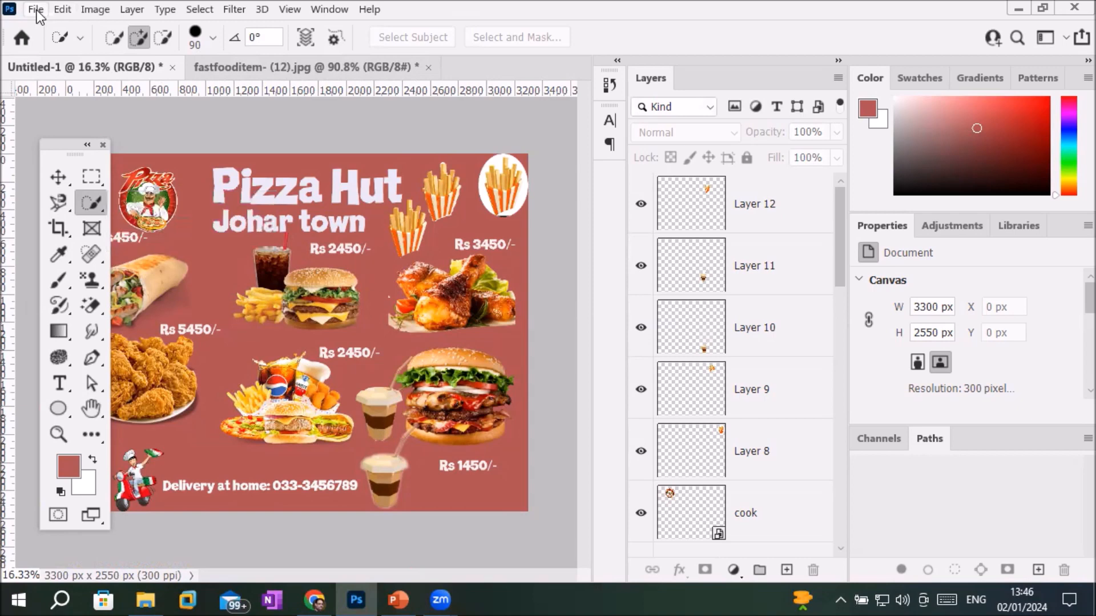
{"action": "left_click", "coordinate": [36, 14]}
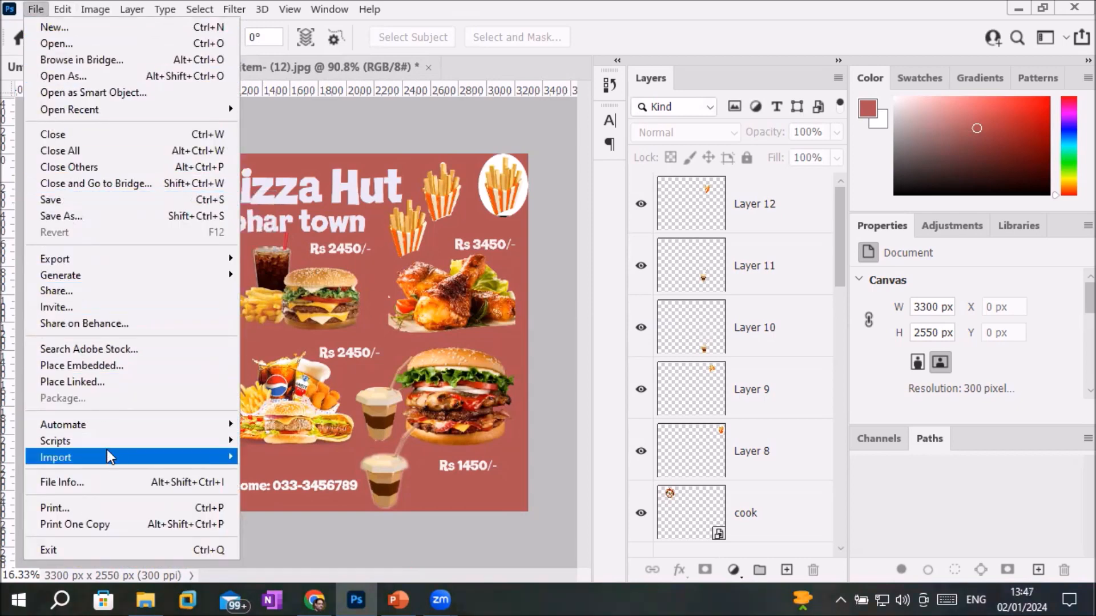
{"action": "left_click", "coordinate": [106, 156]}
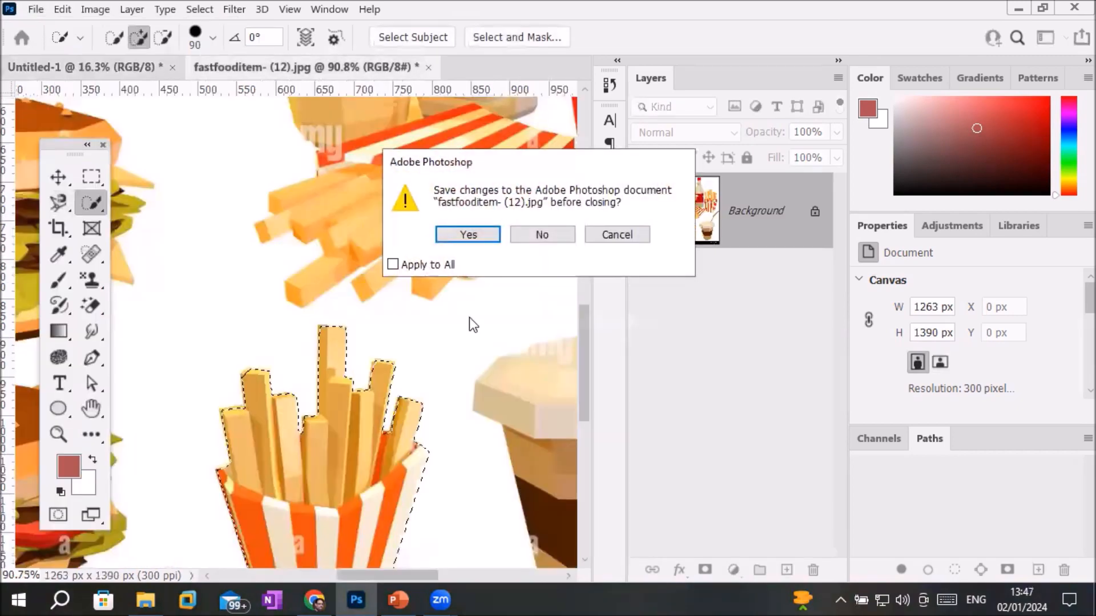
{"action": "left_click", "coordinate": [543, 235]}
{"action": "left_click", "coordinate": [541, 235]}
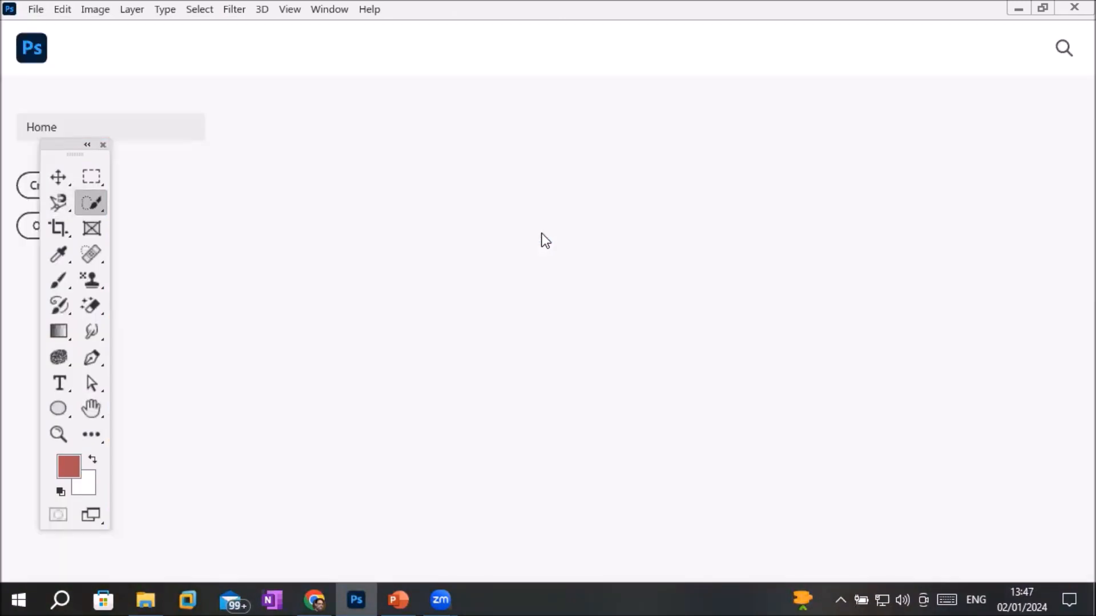
Step: Create a new document from the recent Letter preset, 8.5 x 11 in at 300 ppi, and fit the whole page in view
{"action": "left_click", "coordinate": [29, 190]}
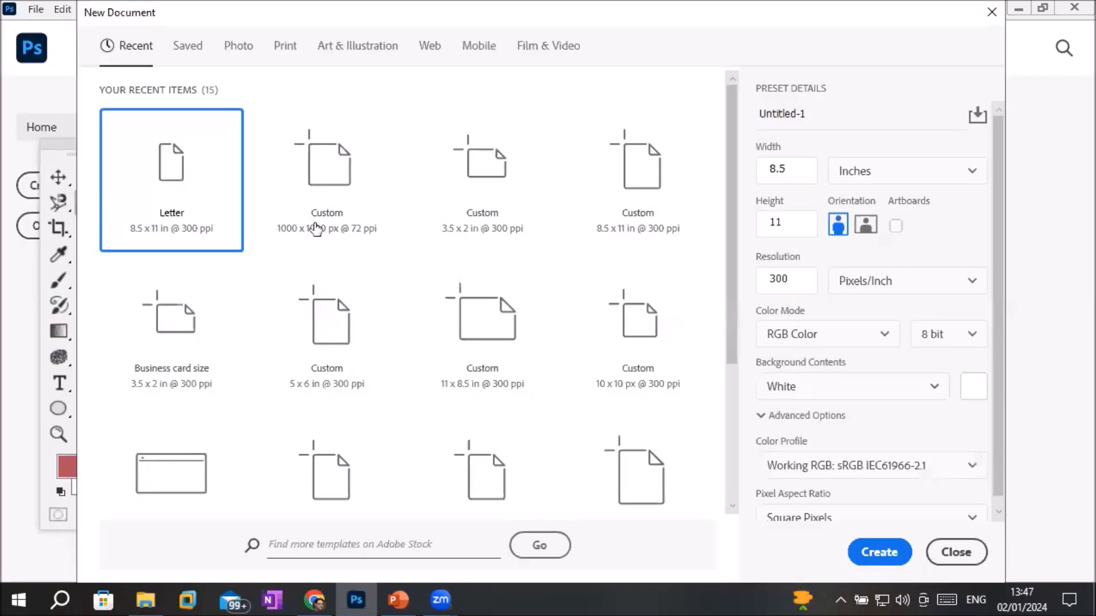
{"action": "double_click", "coordinate": [170, 197]}
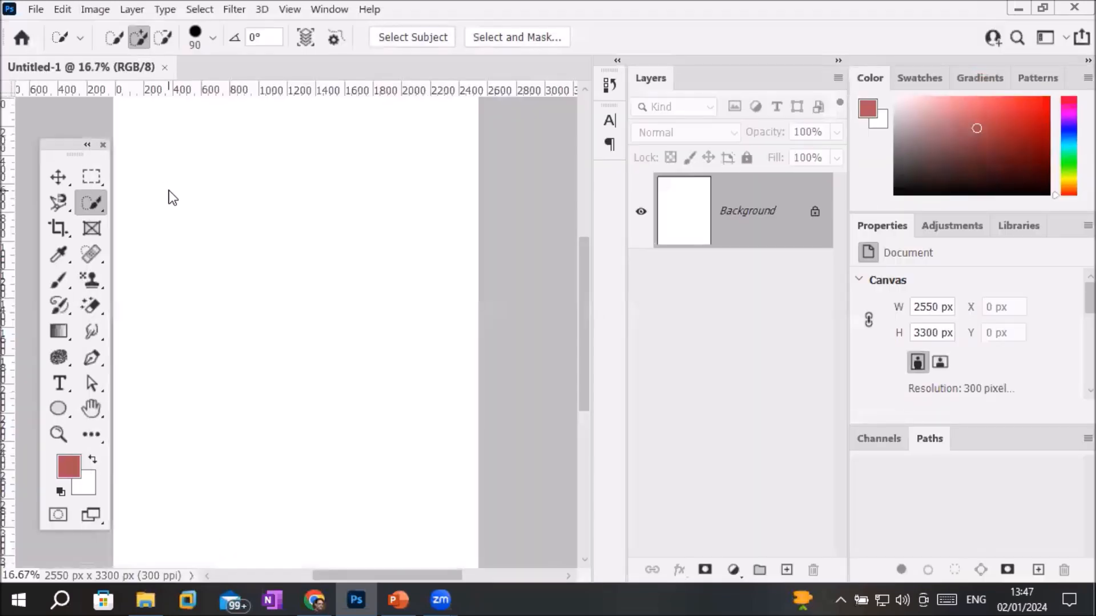
{"action": "scroll", "coordinate": [221, 253], "scroll_direction": "down", "scroll_amount": 3}
{"action": "scroll", "coordinate": [223, 253], "scroll_direction": "up", "scroll_amount": 1}
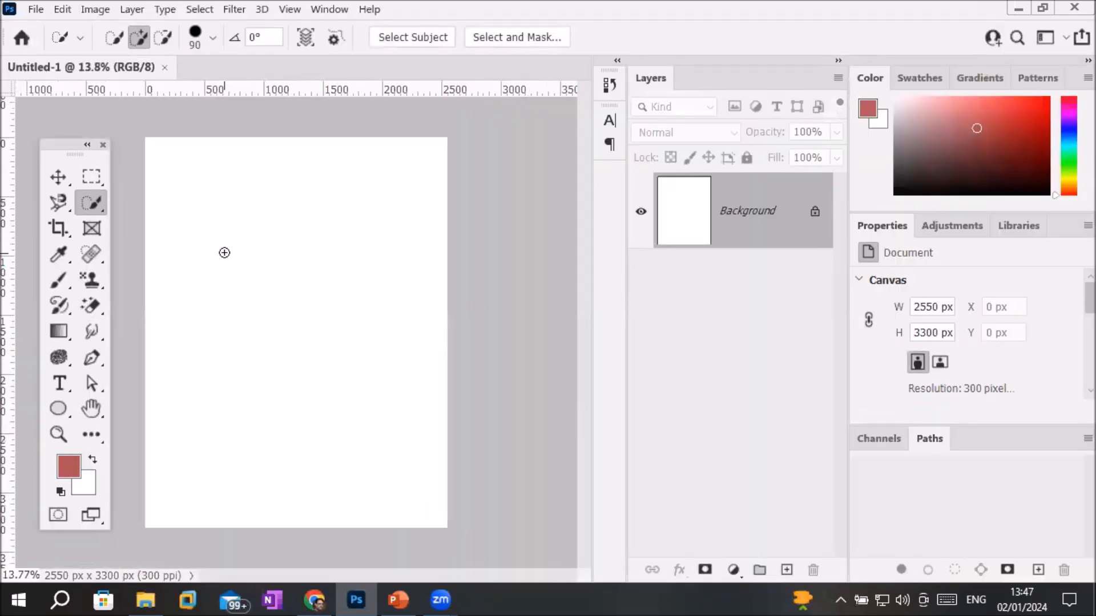
Step: Start a horizontal text line near the upper-left corner of the blank page with the Type tool
{"action": "left_click", "coordinate": [60, 385]}
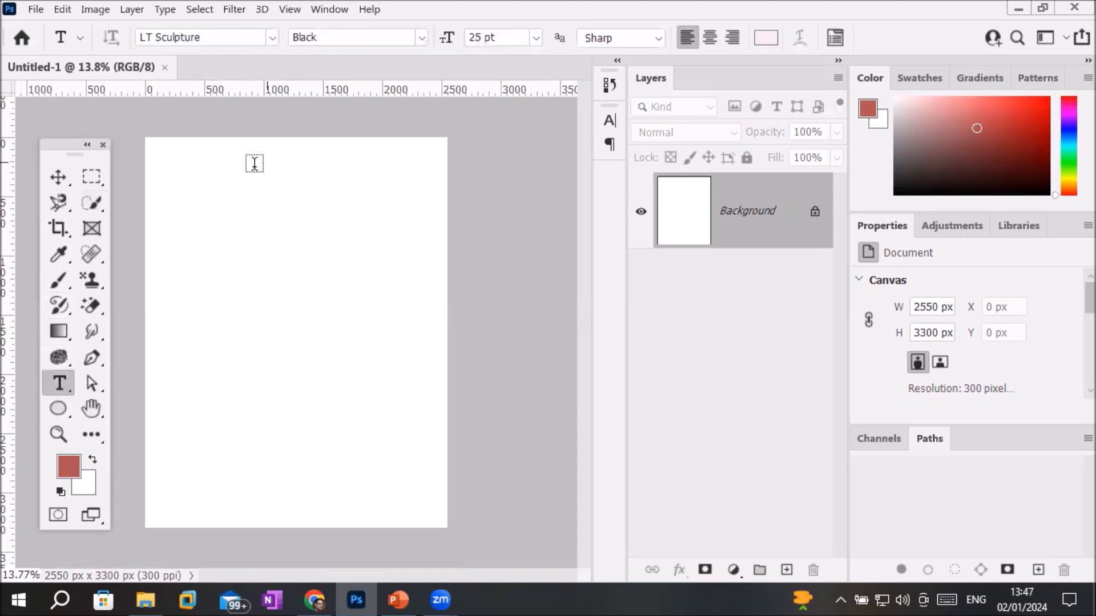
{"action": "left_click", "coordinate": [199, 179]}
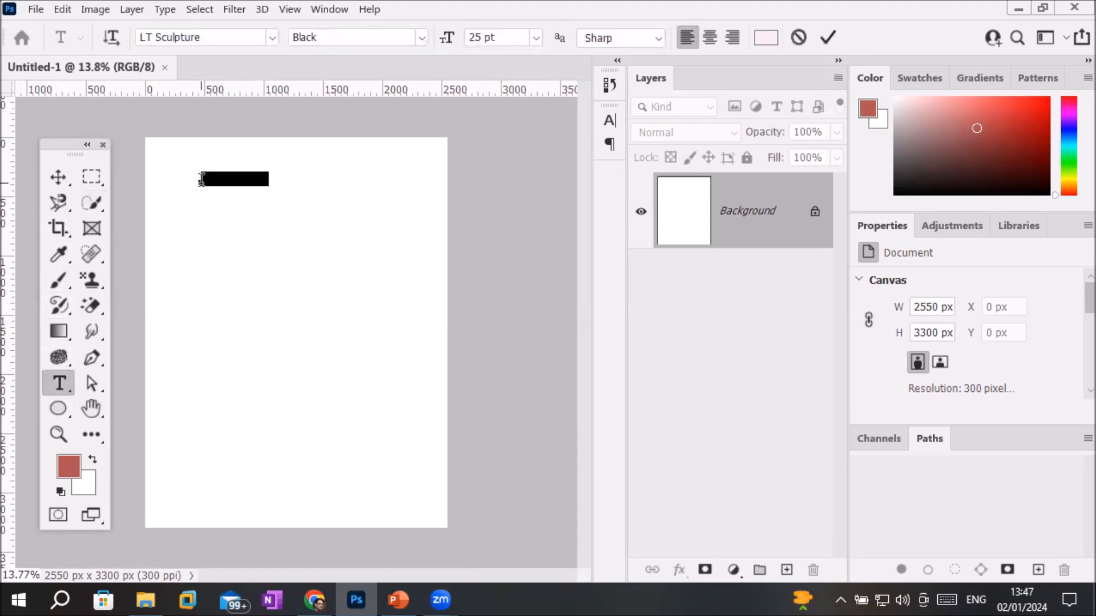
Step: Replace the placeholder text near the page's upper edge with the title "MAn in a jungle"
{"action": "key", "text": "BackSpace"}
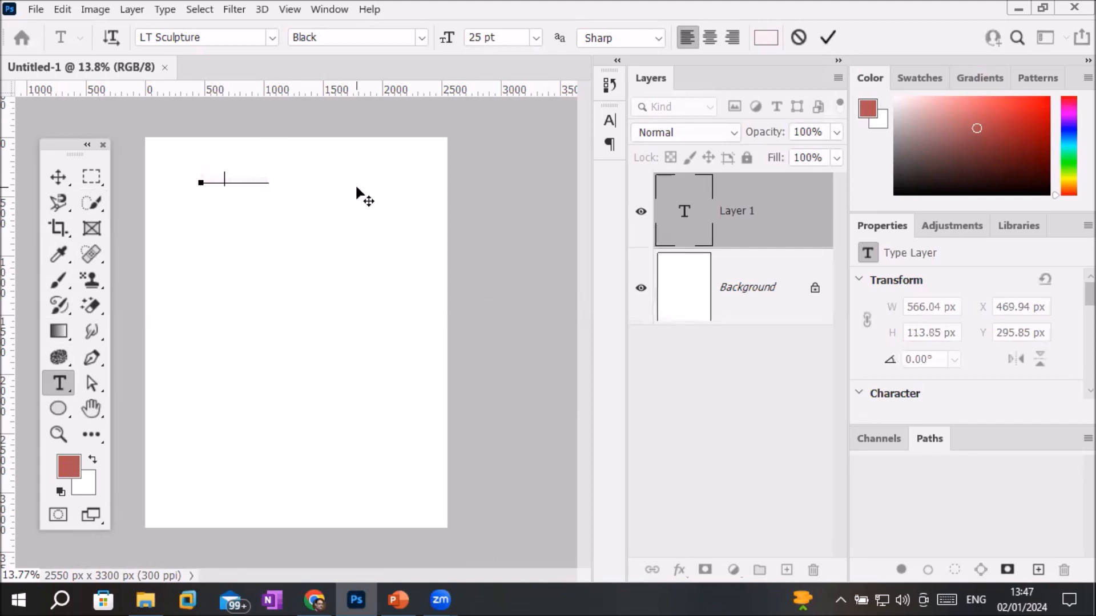
{"action": "type", "text": "Interface name"}
{"action": "left_click_drag", "start_coordinate": [275, 178], "coordinate": [100, 178]}
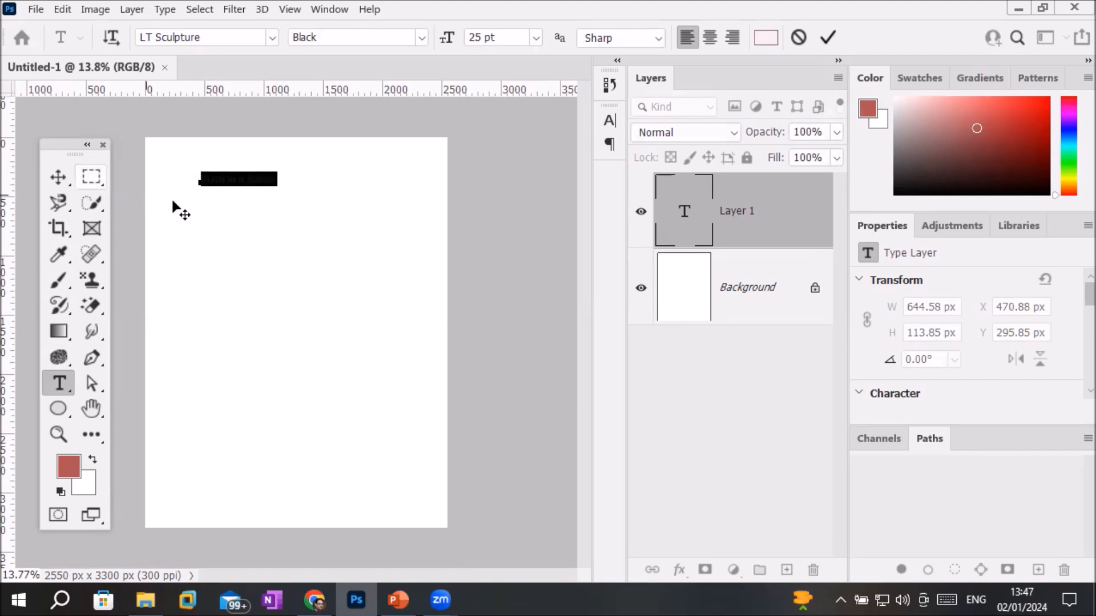
Step: Fill the Background layer with a bright yellow foreground color, using a hue of 51°
{"action": "left_click", "coordinate": [693, 291]}
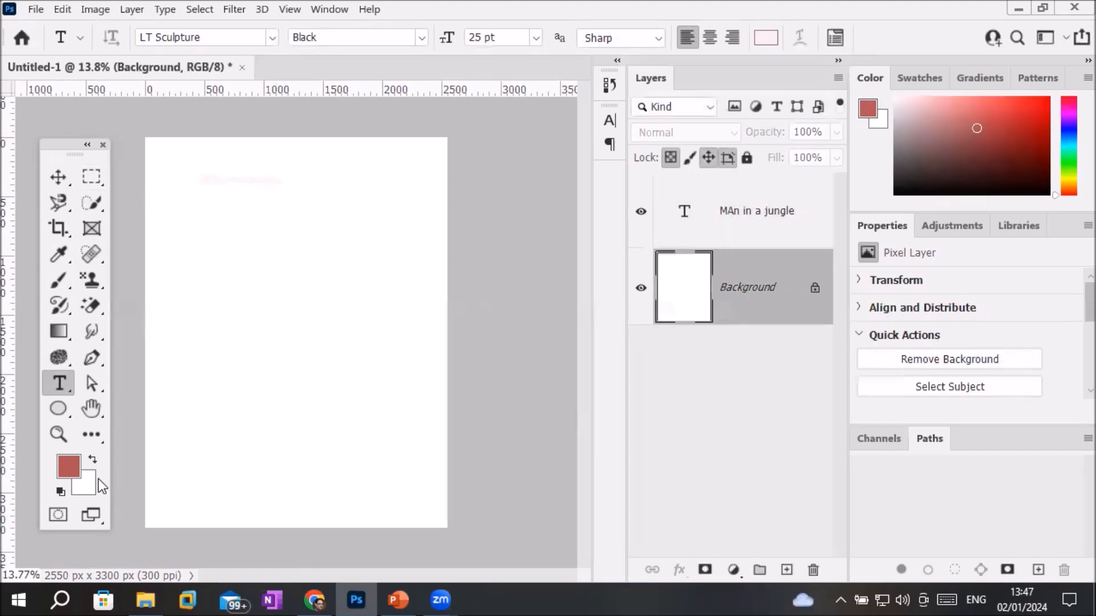
{"action": "left_click", "coordinate": [68, 466]}
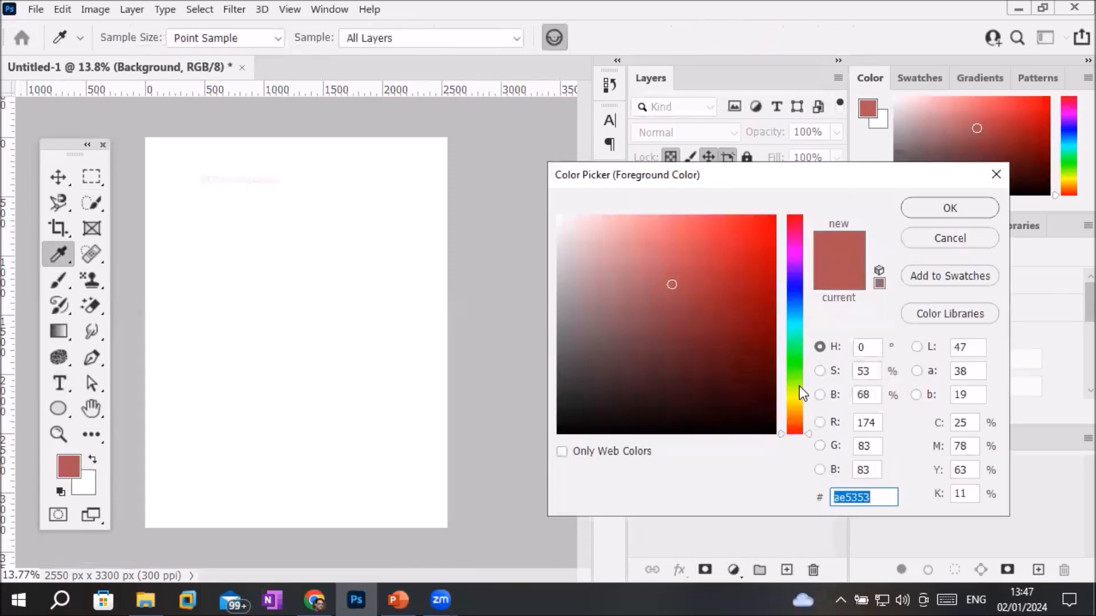
{"action": "left_click", "coordinate": [795, 402]}
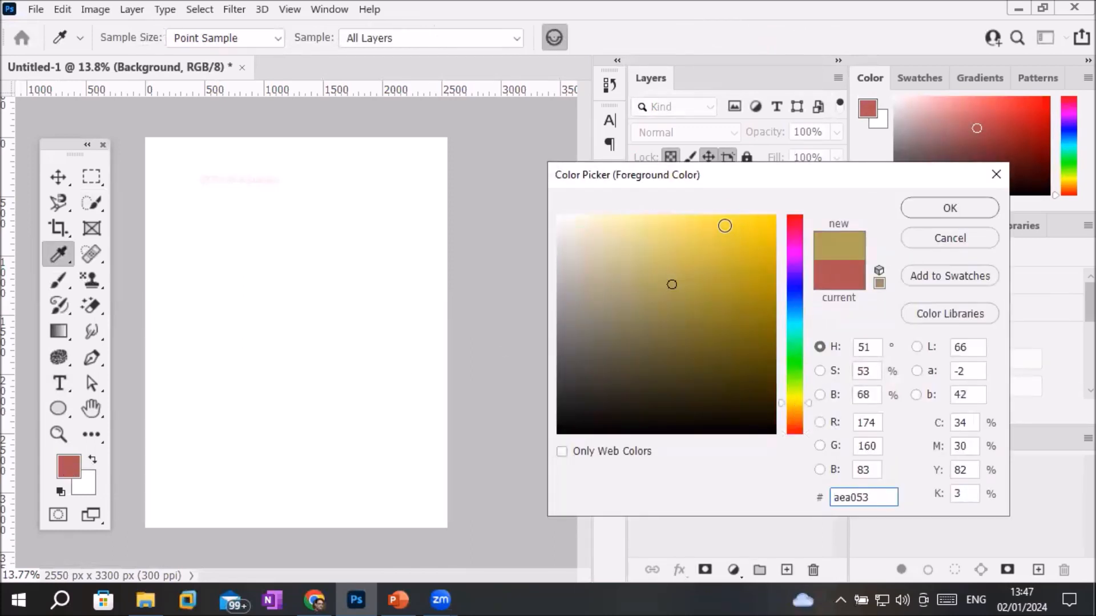
{"action": "left_click", "coordinate": [723, 224]}
{"action": "left_click", "coordinate": [955, 210]}
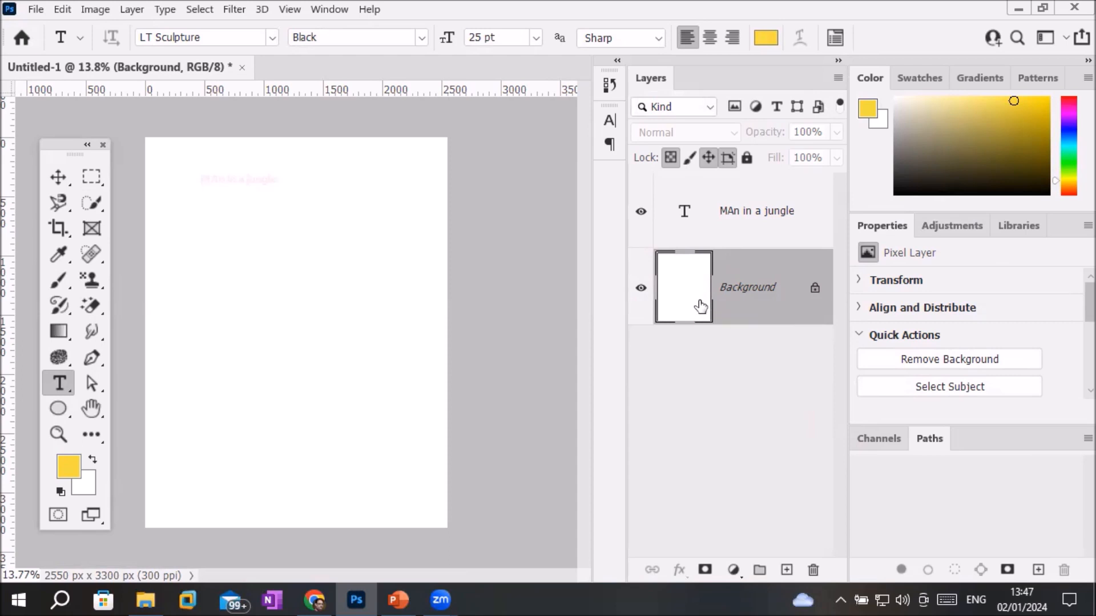
{"action": "key", "text": "alt+BackSpace"}
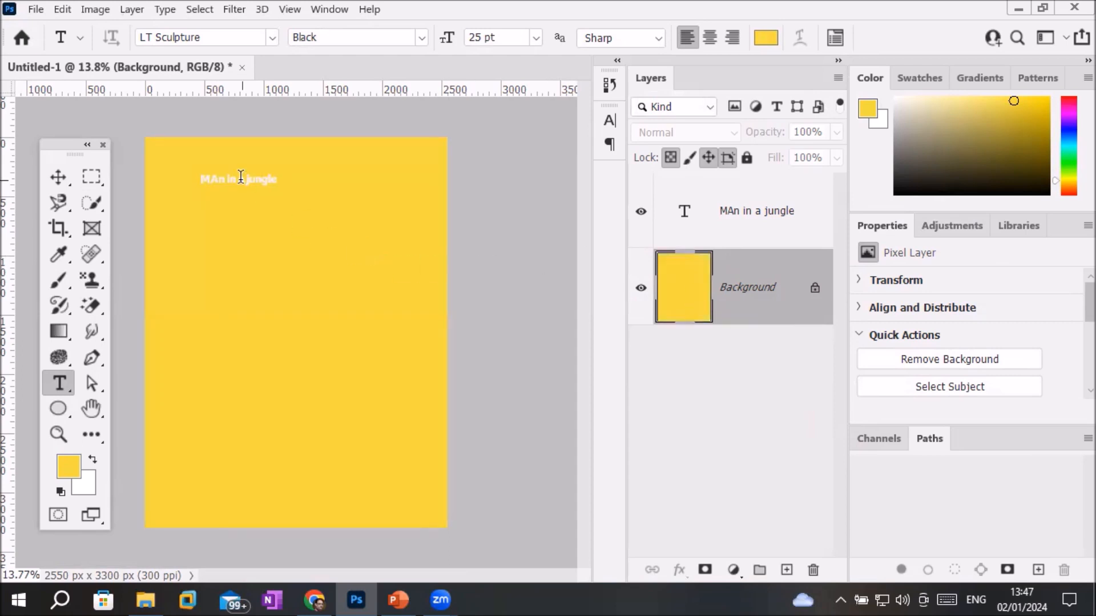
Step: Correct the capital A in the title so that it reads "Man in a jungle"
{"action": "scroll", "coordinate": [240, 177], "scroll_direction": "up", "scroll_amount": 5}
{"action": "scroll", "coordinate": [225, 169], "scroll_direction": "down", "scroll_amount": 3}
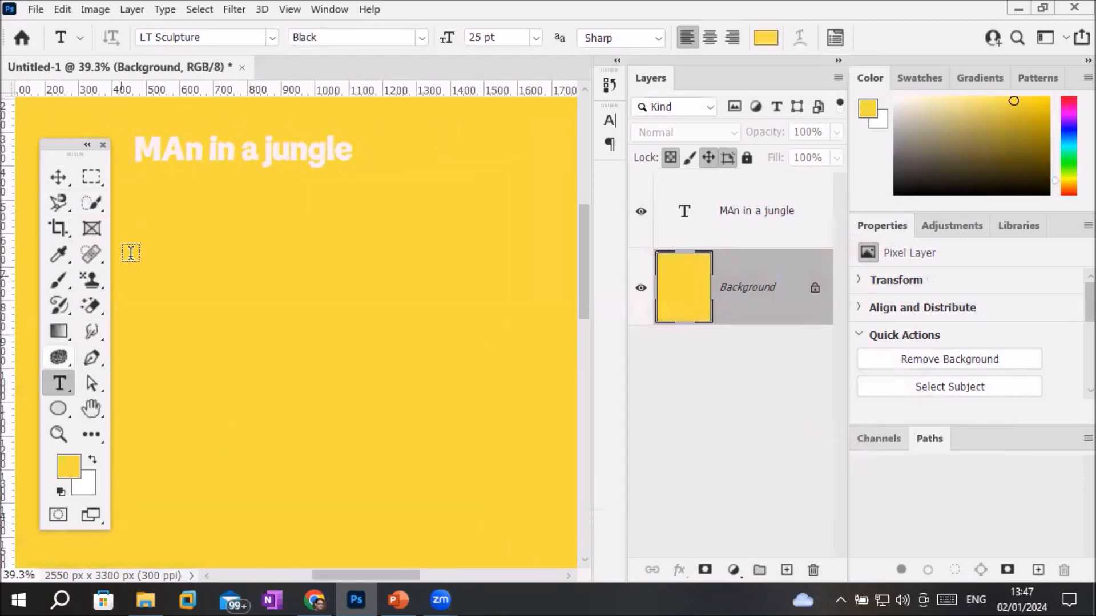
{"action": "left_click", "coordinate": [182, 151]}
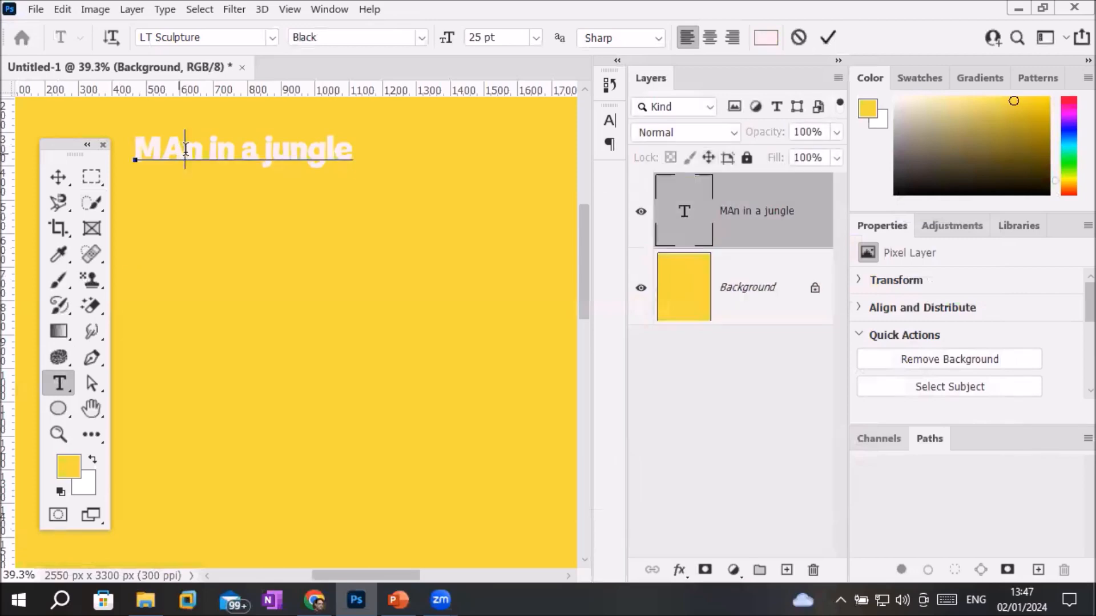
{"action": "key", "text": "BackSpace"}
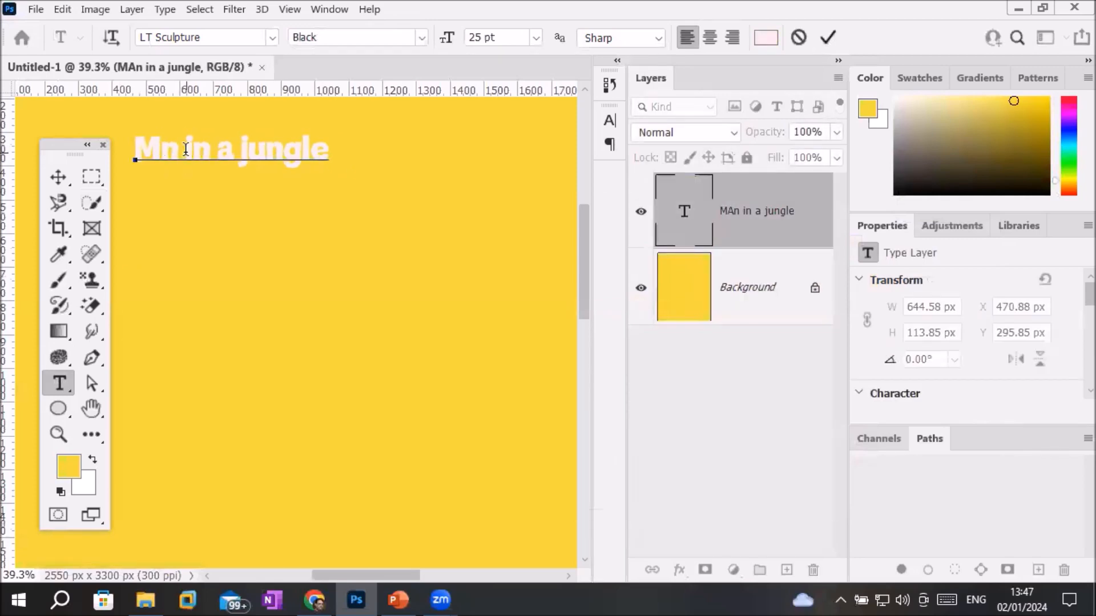
{"action": "type", "text": "a"}
Step: Recolor the whole title text to a vivid purple with a hue of 261°
{"action": "left_click_drag", "start_coordinate": [346, 149], "coordinate": [122, 161]}
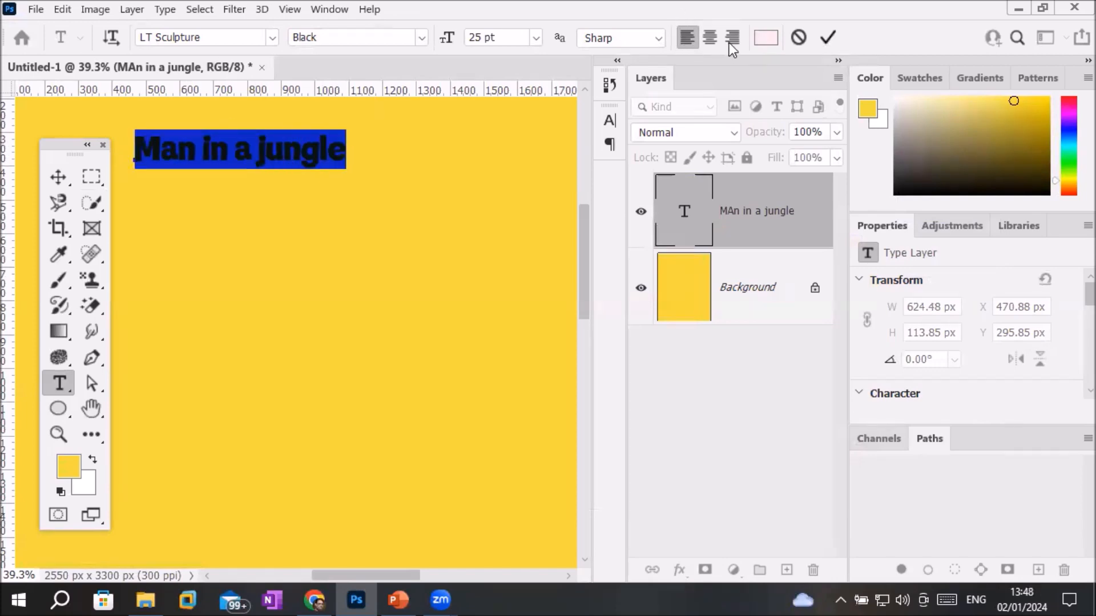
{"action": "left_click", "coordinate": [765, 38]}
{"action": "left_click_drag", "start_coordinate": [794, 288], "coordinate": [794, 275]}
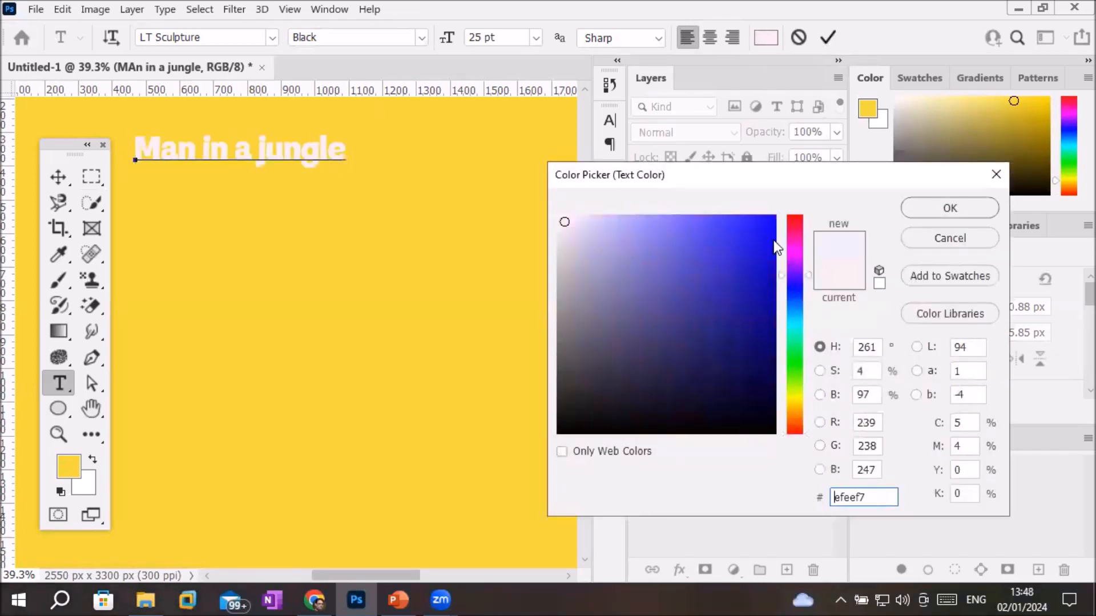
{"action": "mouse_move", "coordinate": [769, 222]}
{"action": "left_mouse_down"}
{"action": "mouse_move", "coordinate": [763, 247]}
{"action": "mouse_move", "coordinate": [781, 239]}
{"action": "left_mouse_up"}
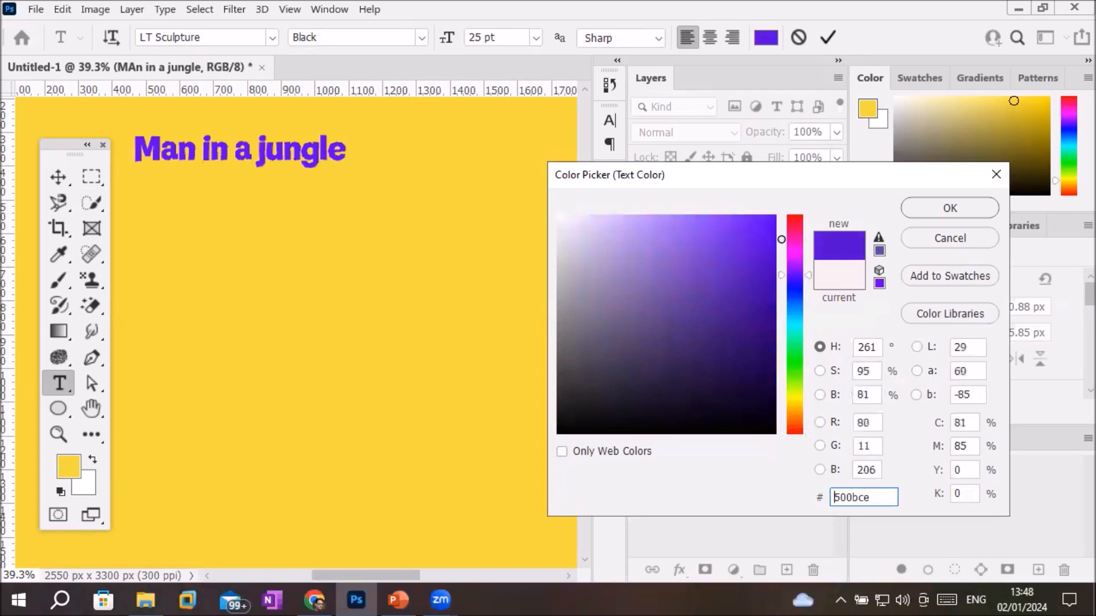
{"action": "left_click", "coordinate": [961, 211]}
Step: Move the title up to the page's upper edge, enlarge it to about 272%, and center it horizontally on the page
{"action": "scroll", "coordinate": [327, 298], "scroll_direction": "down", "scroll_amount": 3}
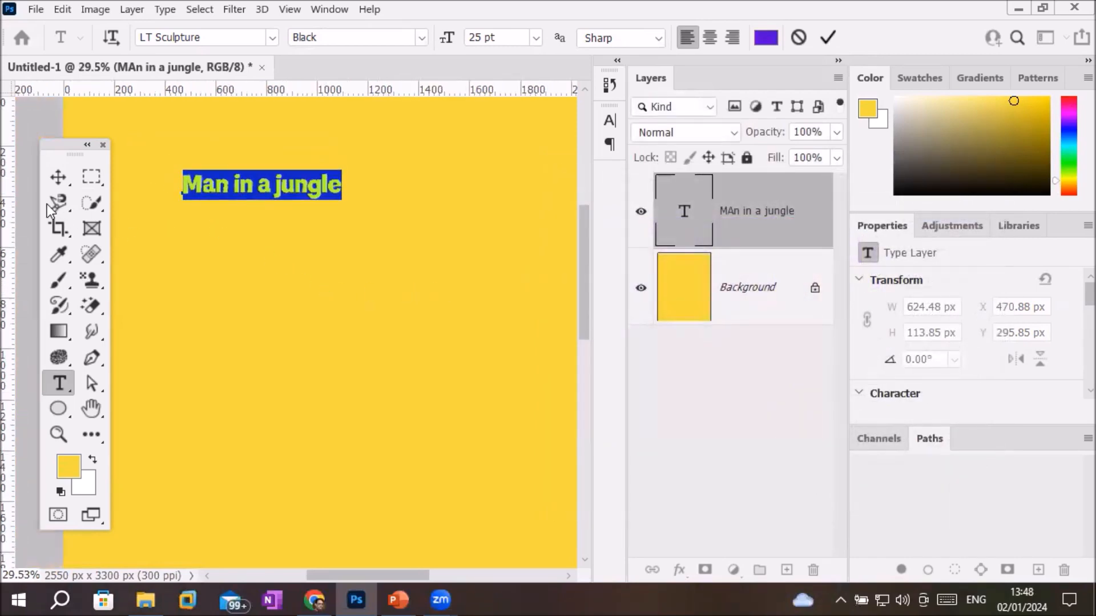
{"action": "left_click", "coordinate": [58, 177]}
{"action": "left_click_drag", "start_coordinate": [237, 194], "coordinate": [283, 137]}
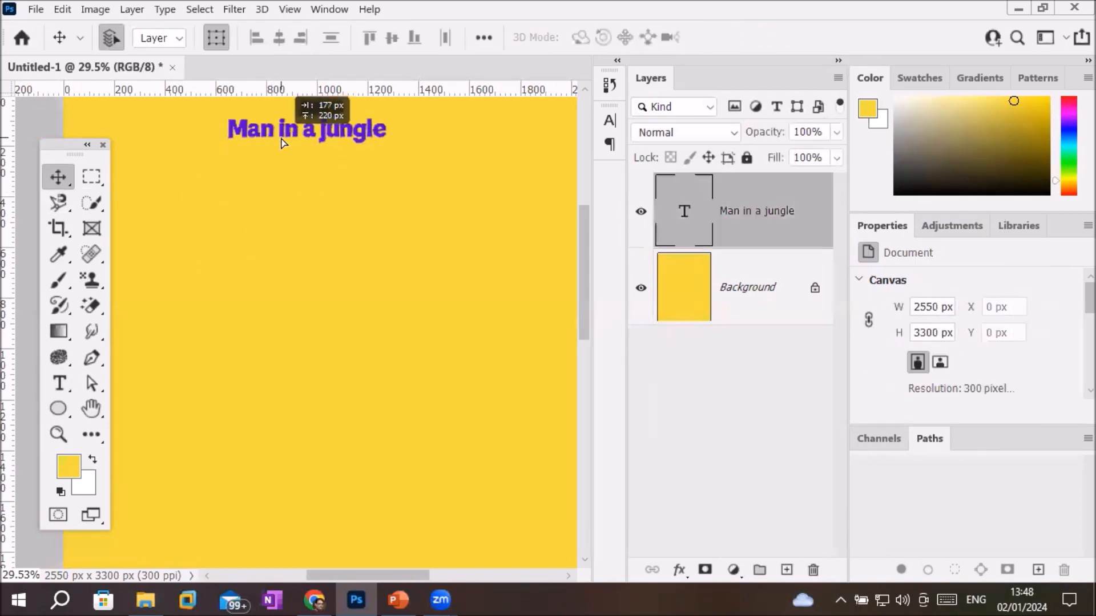
{"action": "scroll", "coordinate": [288, 224], "scroll_direction": "down", "scroll_amount": 2}
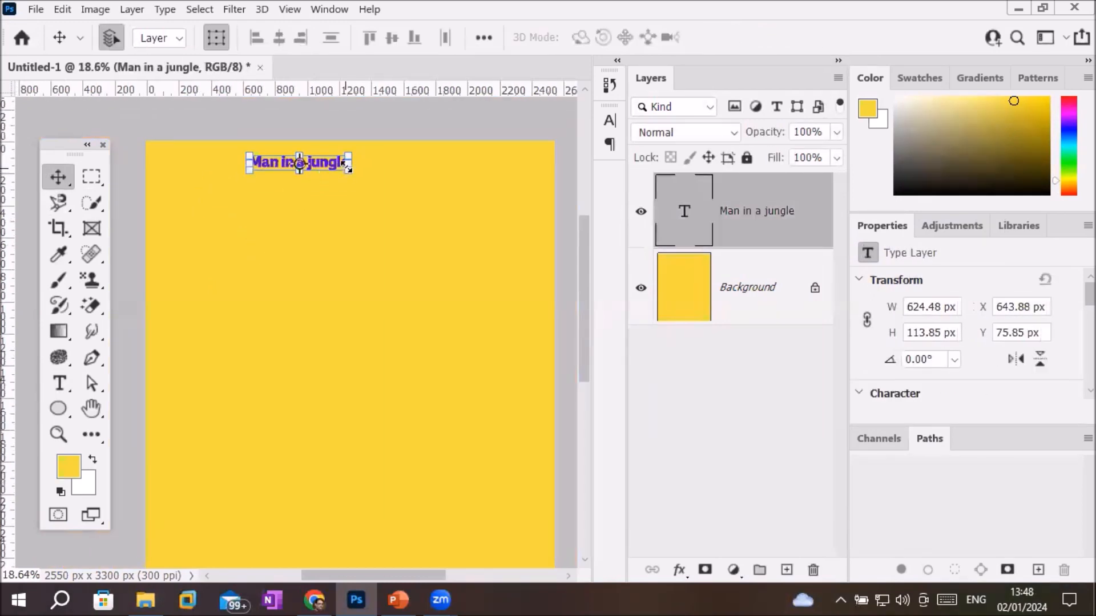
{"action": "left_click_drag", "start_coordinate": [458, 207], "coordinate": [525, 206]}
{"action": "left_click_drag", "start_coordinate": [463, 193], "coordinate": [419, 184]}
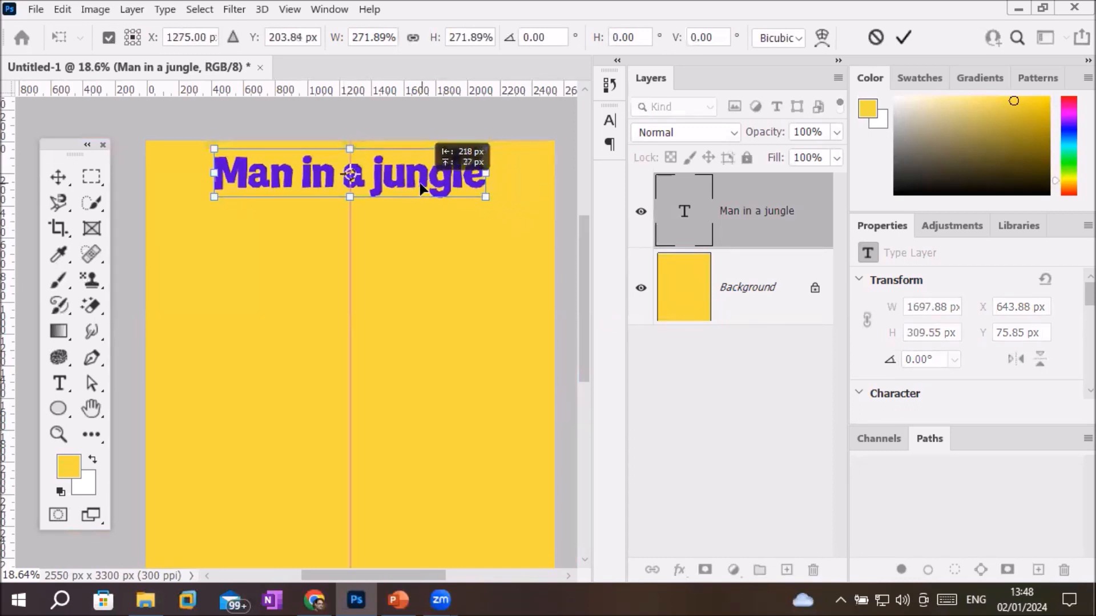
{"action": "left_click", "coordinate": [902, 38]}
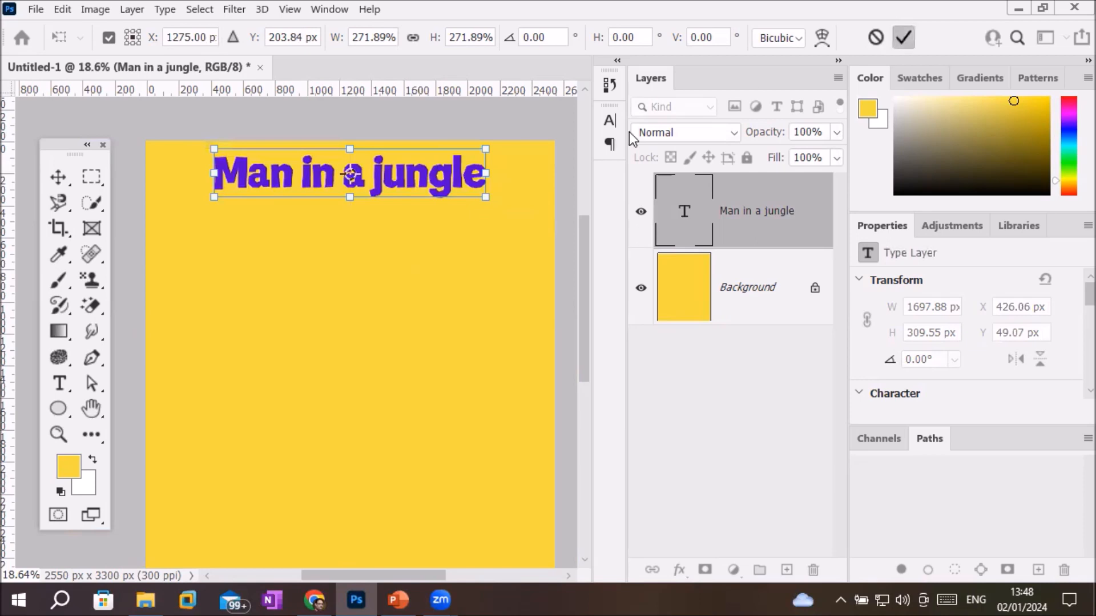
{"action": "scroll", "coordinate": [350, 365], "scroll_direction": "down", "scroll_amount": 1}
{"action": "left_click", "coordinate": [350, 365]}
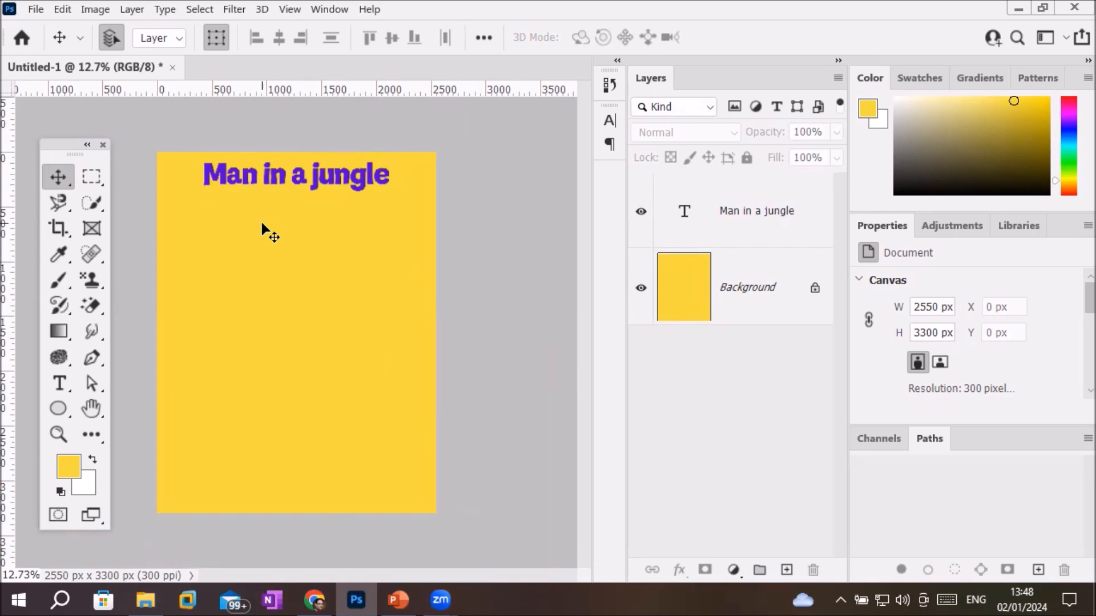
Step: Switch to File Explorer and open the GreenLandscapes folder inside _Graphics > Images on drive D
{"action": "left_click", "coordinate": [150, 599]}
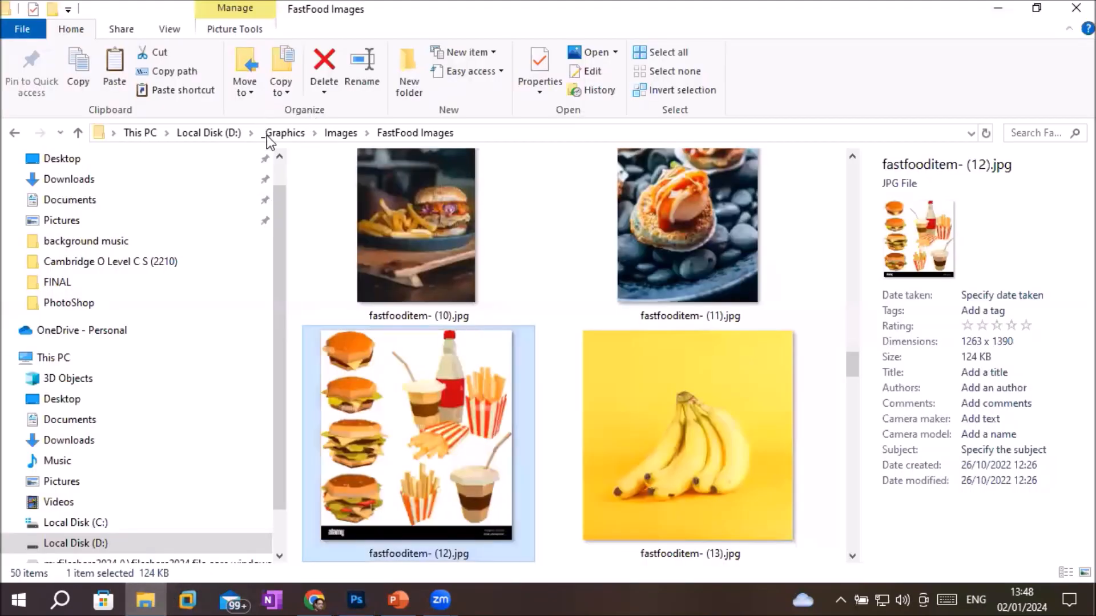
{"action": "left_click", "coordinate": [287, 134]}
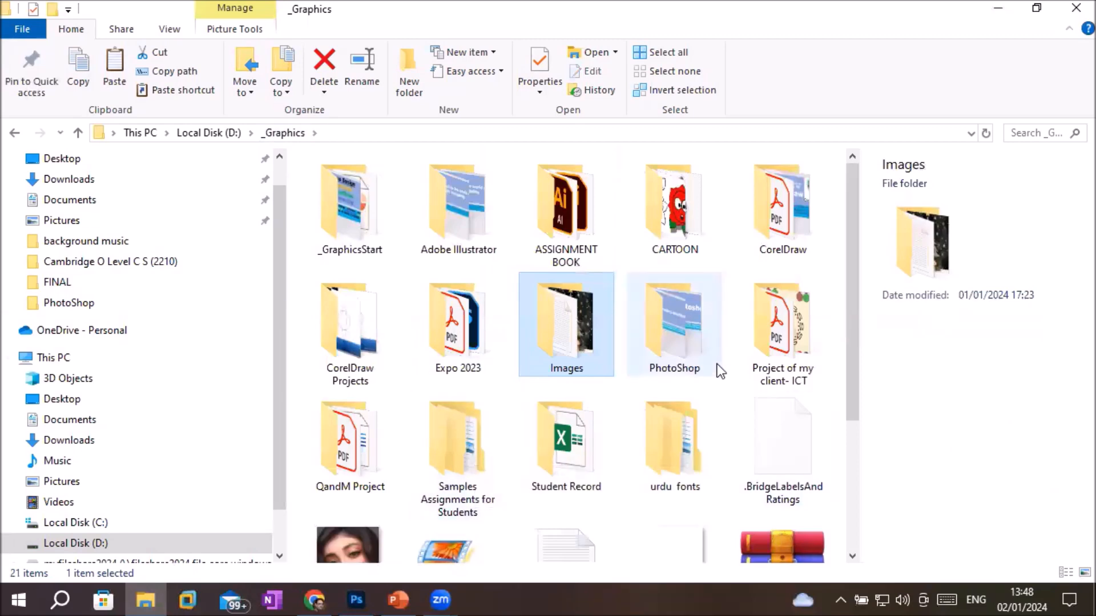
{"action": "double_click", "coordinate": [536, 344]}
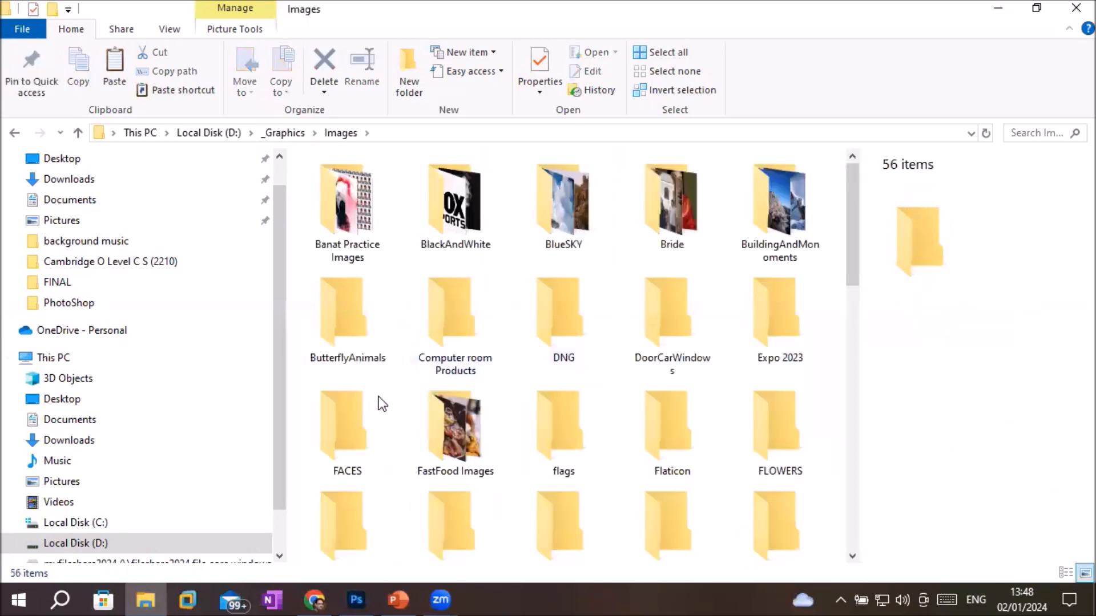
{"action": "scroll", "coordinate": [477, 465], "scroll_direction": "down", "scroll_amount": 5}
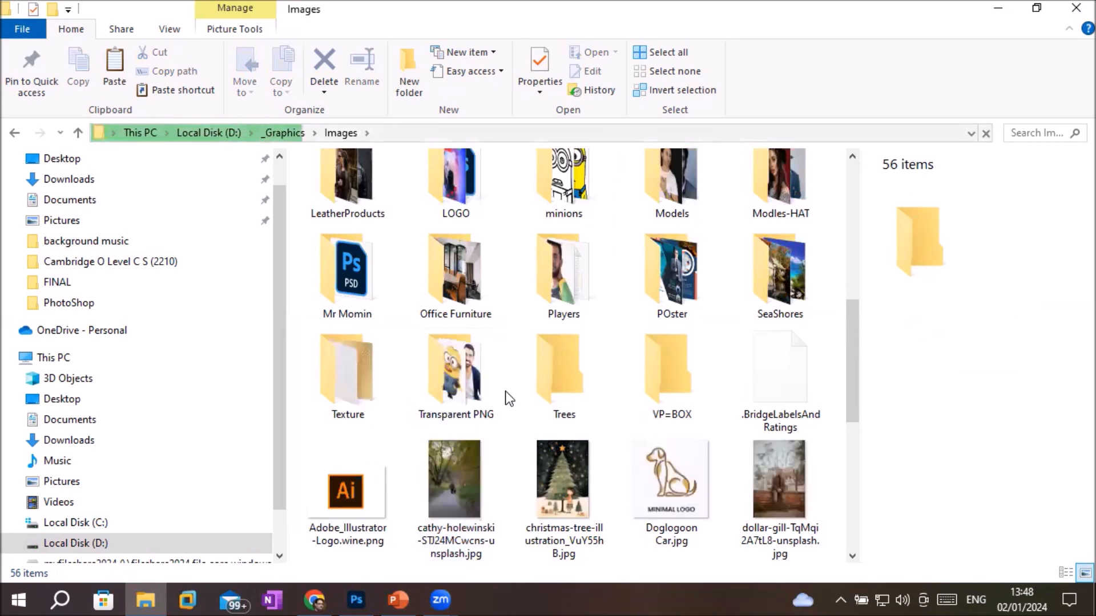
{"action": "scroll", "coordinate": [674, 411], "scroll_direction": "up", "scroll_amount": 3}
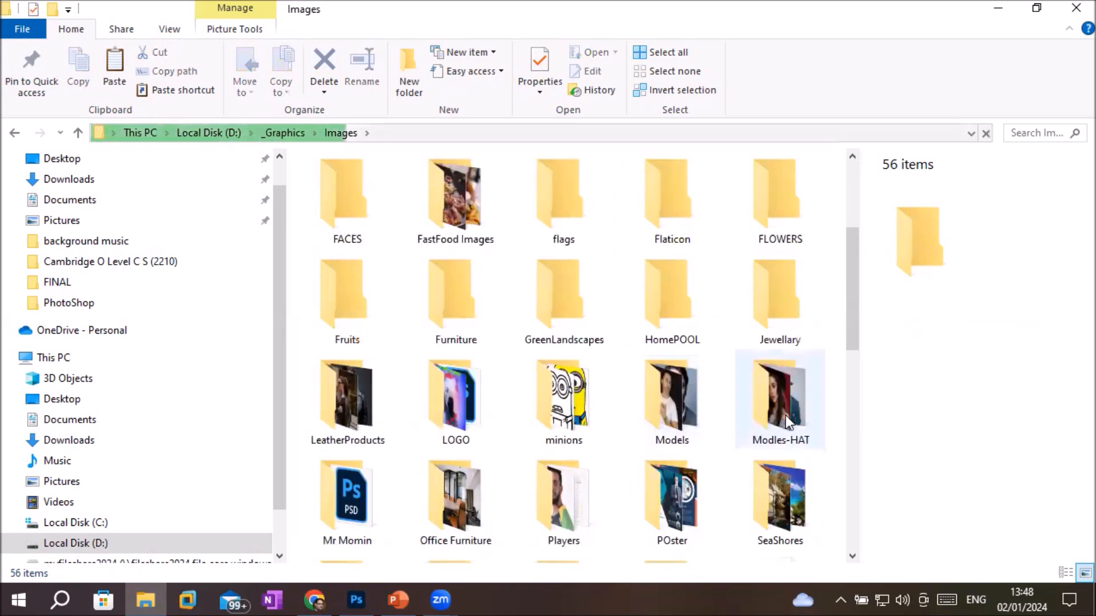
{"action": "left_click", "coordinate": [537, 307]}
{"action": "double_click", "coordinate": [536, 307]}
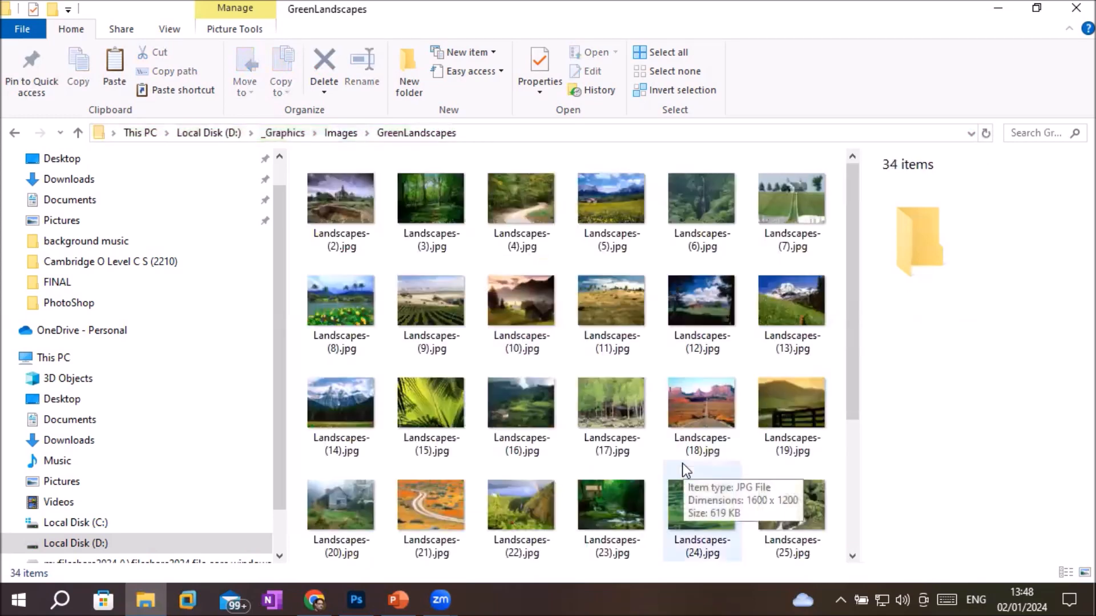
Step: Place Landscapes- (27).jpg in the Photoshop poster and stretch it vertically to 17.62% height so it fills the area below the title
{"action": "scroll", "coordinate": [732, 440], "scroll_direction": "down", "scroll_amount": 3}
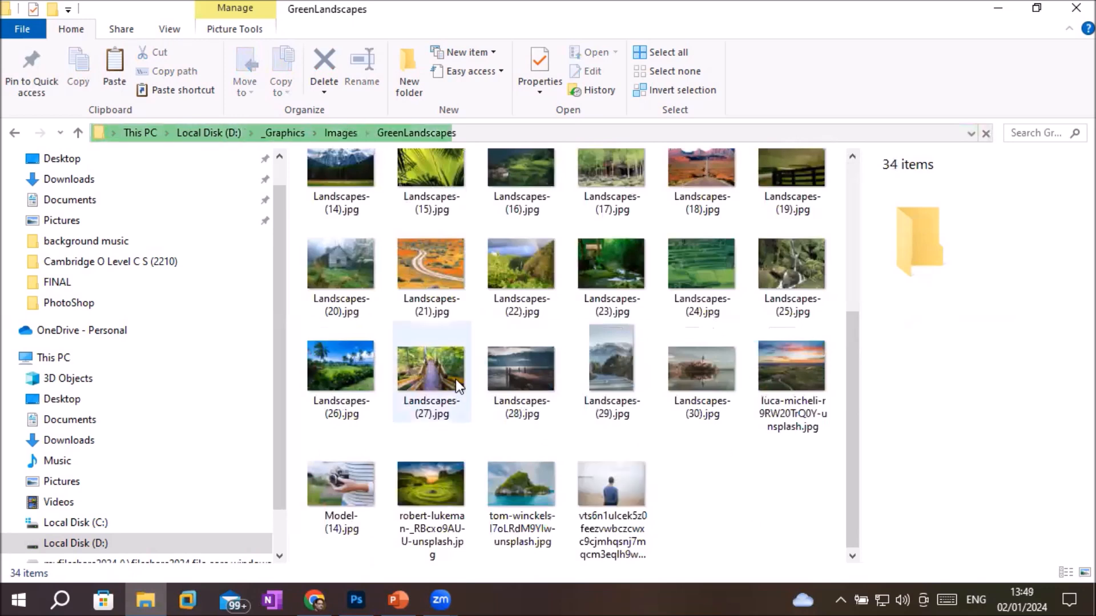
{"action": "left_click", "coordinate": [433, 375]}
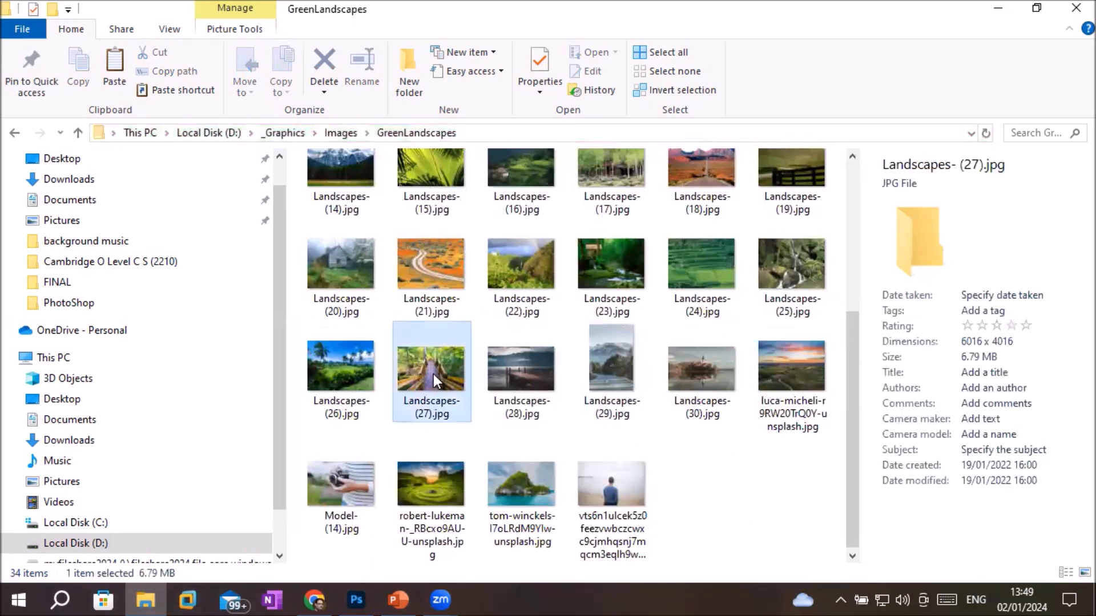
{"action": "left_click_drag", "start_coordinate": [433, 375], "coordinate": [311, 361]}
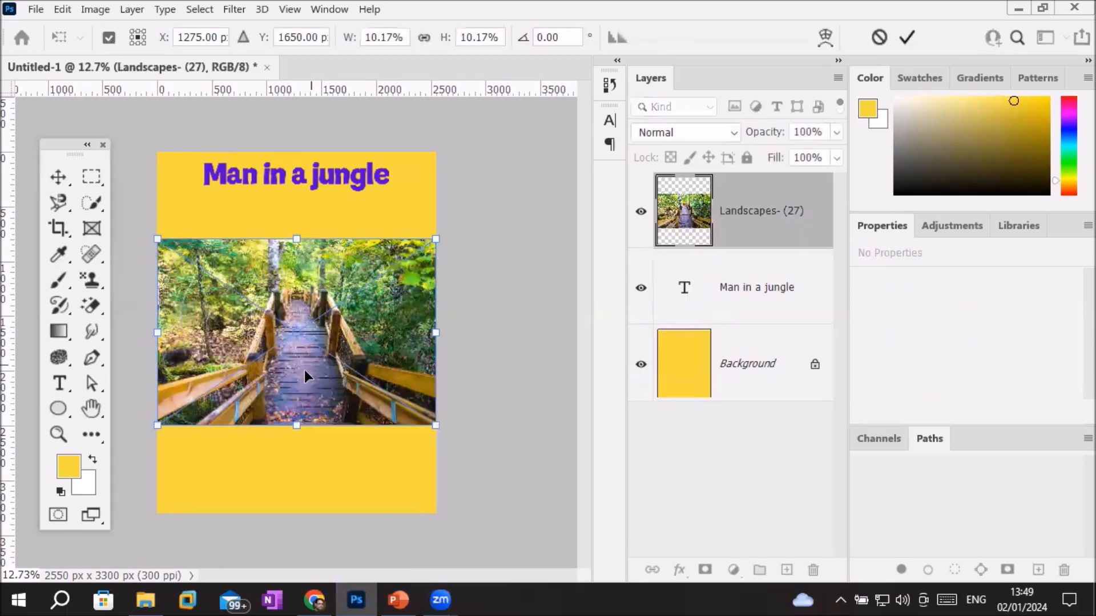
{"action": "left_click_drag", "start_coordinate": [296, 425], "coordinate": [296, 522]}
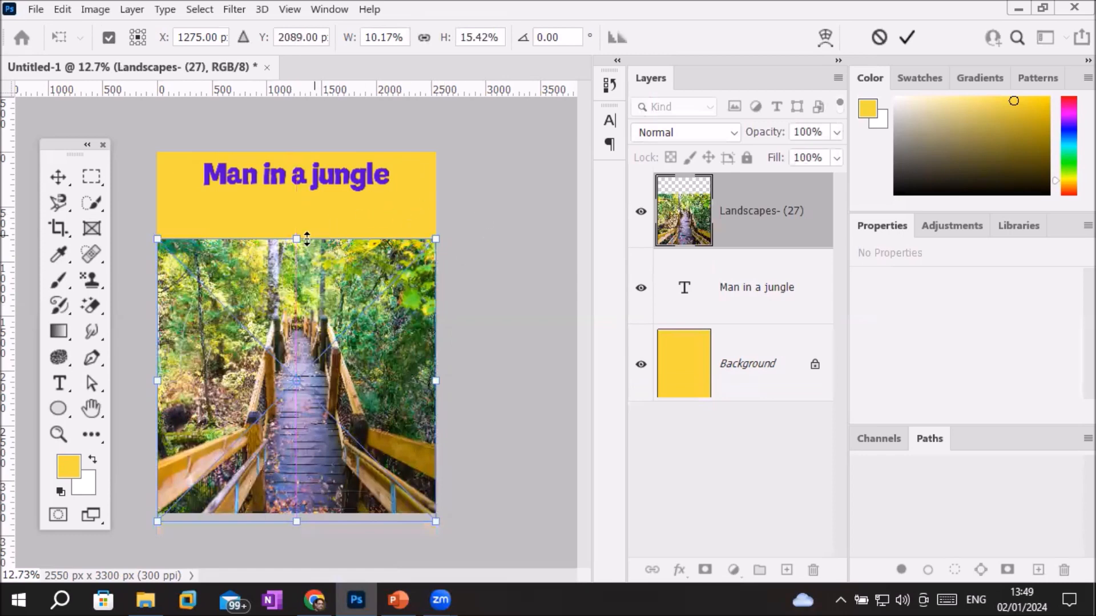
{"action": "left_click_drag", "start_coordinate": [303, 240], "coordinate": [317, 201]}
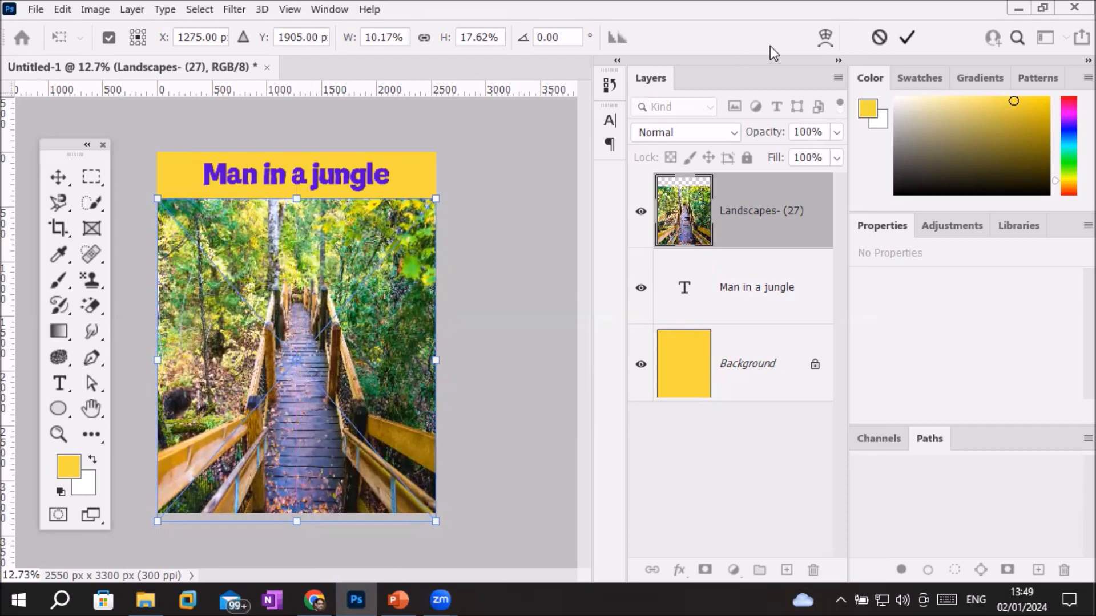
{"action": "left_click", "coordinate": [907, 37]}
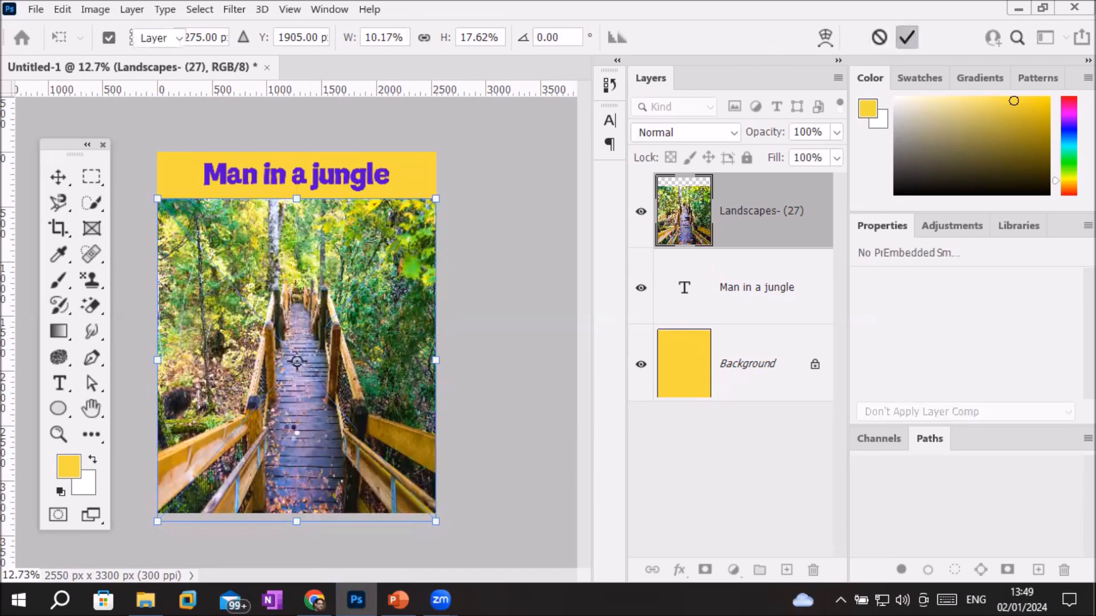
Step: Switch to File Explorer, return to the Images folder and open its Models folder
{"action": "left_click", "coordinate": [145, 599]}
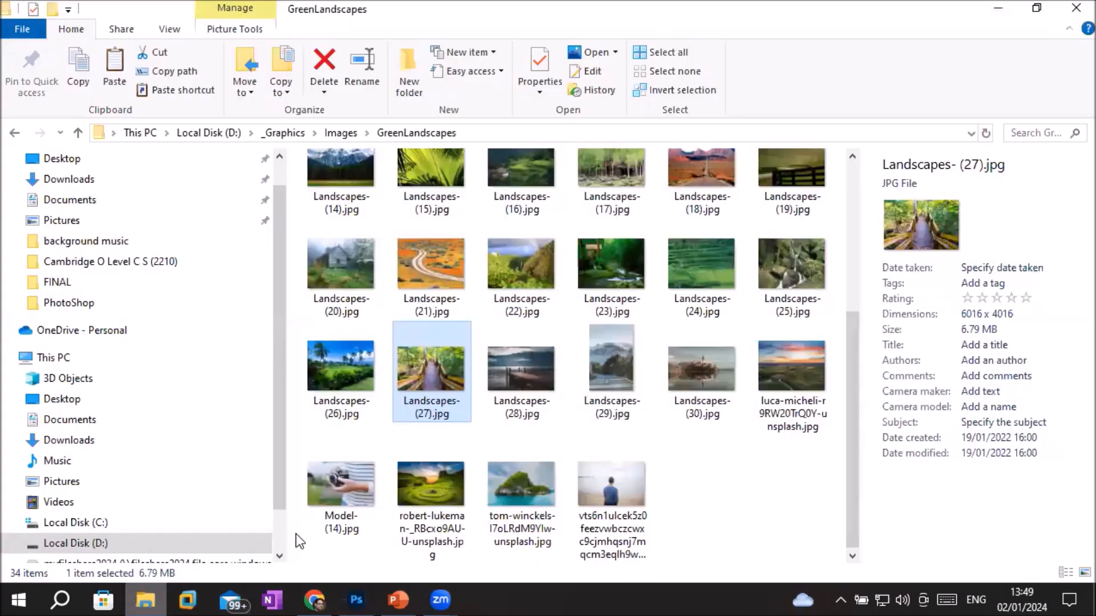
{"action": "scroll", "coordinate": [474, 480], "scroll_direction": "up", "scroll_amount": 3}
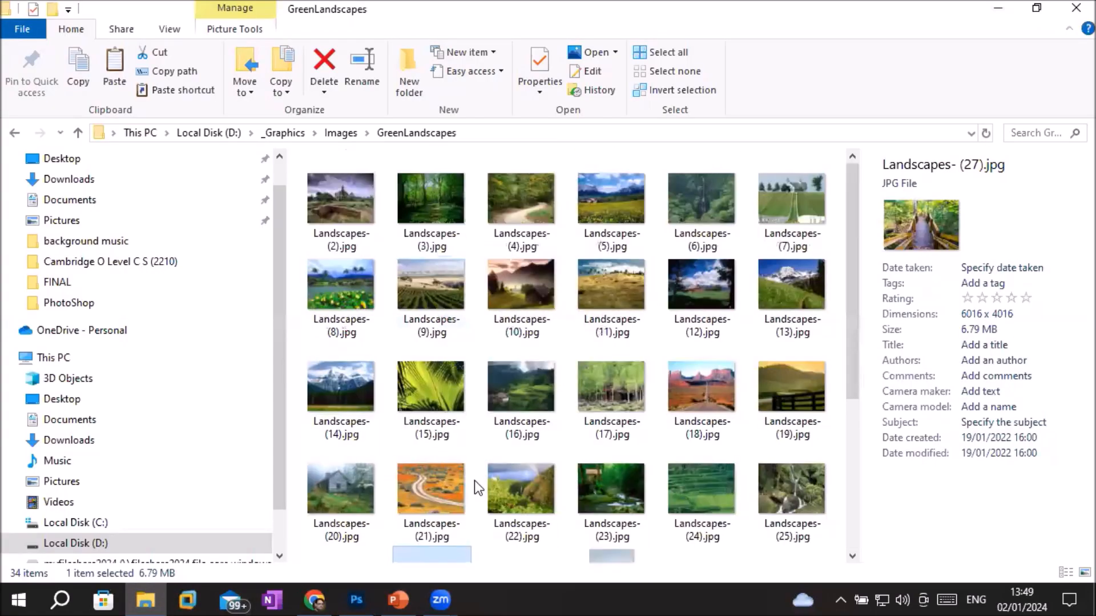
{"action": "left_click", "coordinate": [340, 132]}
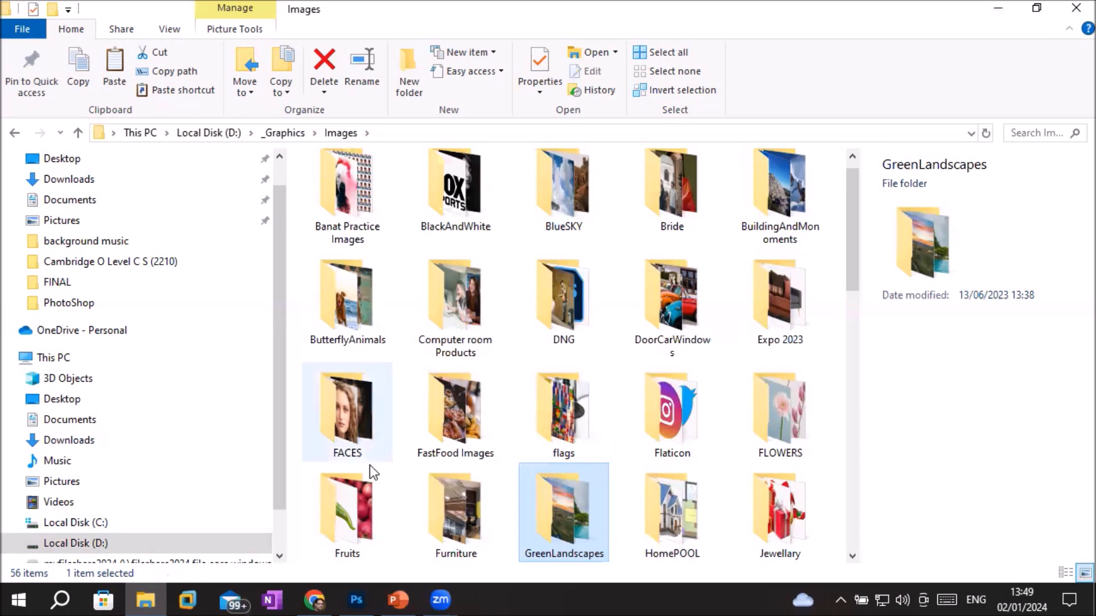
{"action": "scroll", "coordinate": [670, 492], "scroll_direction": "down", "scroll_amount": 5}
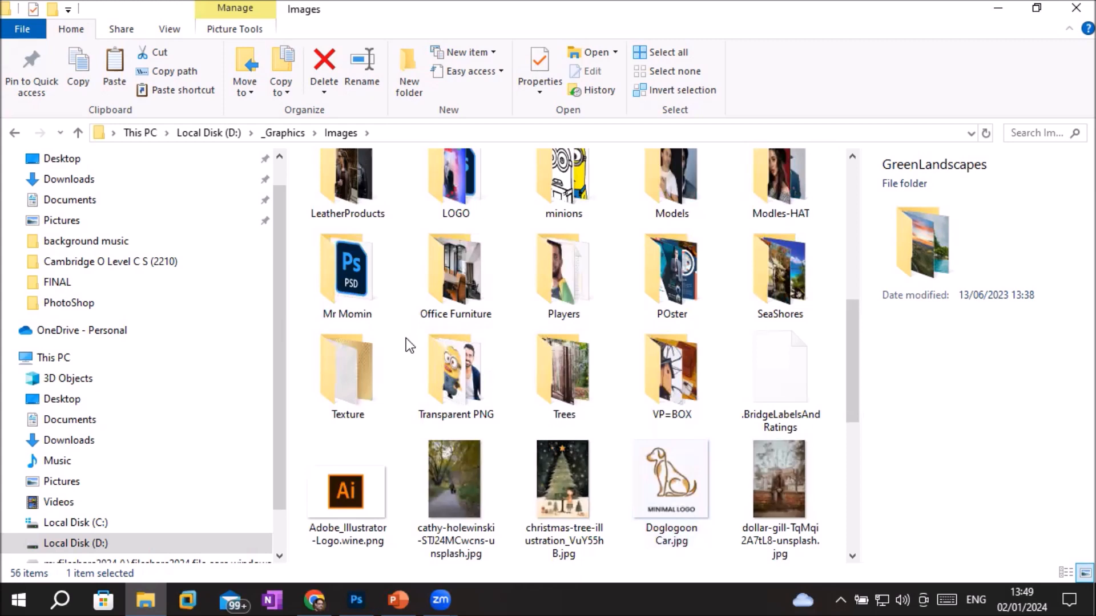
{"action": "double_click", "coordinate": [652, 178]}
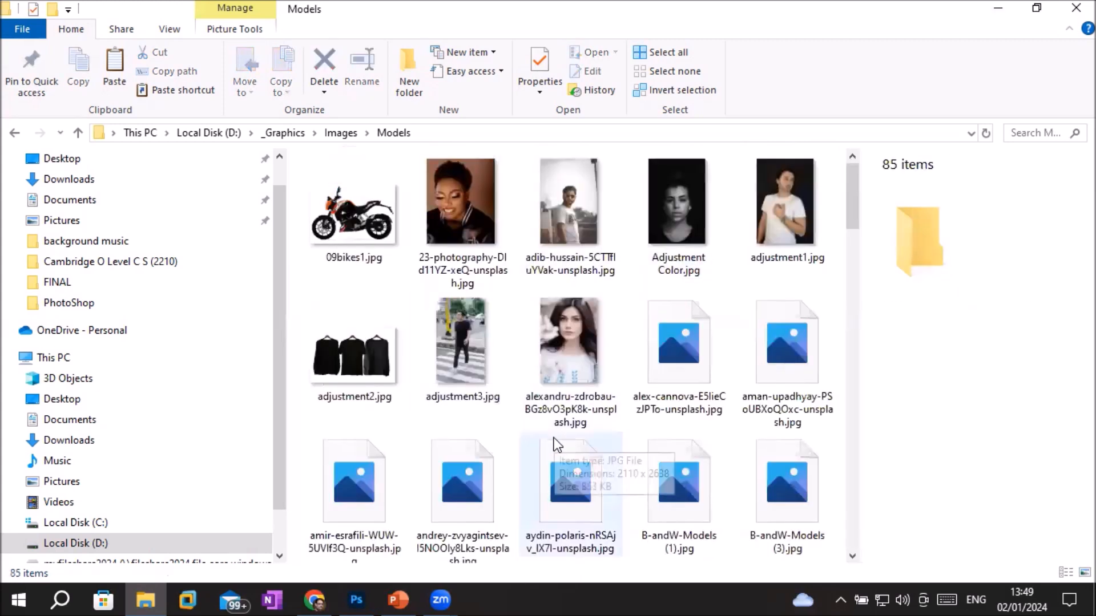
Step: Find the JPG ending in CeaGknSJA-unsplash, showing a man walking in a dark jacket, and open it in Photoshop as a separate document
{"action": "scroll", "coordinate": [553, 437], "scroll_direction": "down", "scroll_amount": 2}
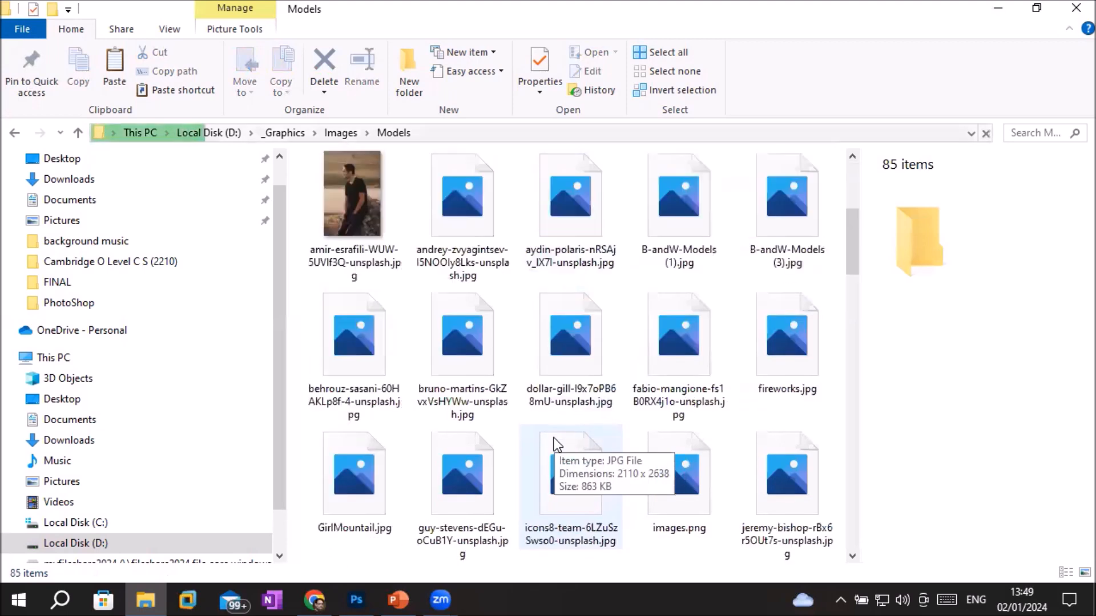
{"action": "scroll", "coordinate": [554, 437], "scroll_direction": "down", "scroll_amount": 1}
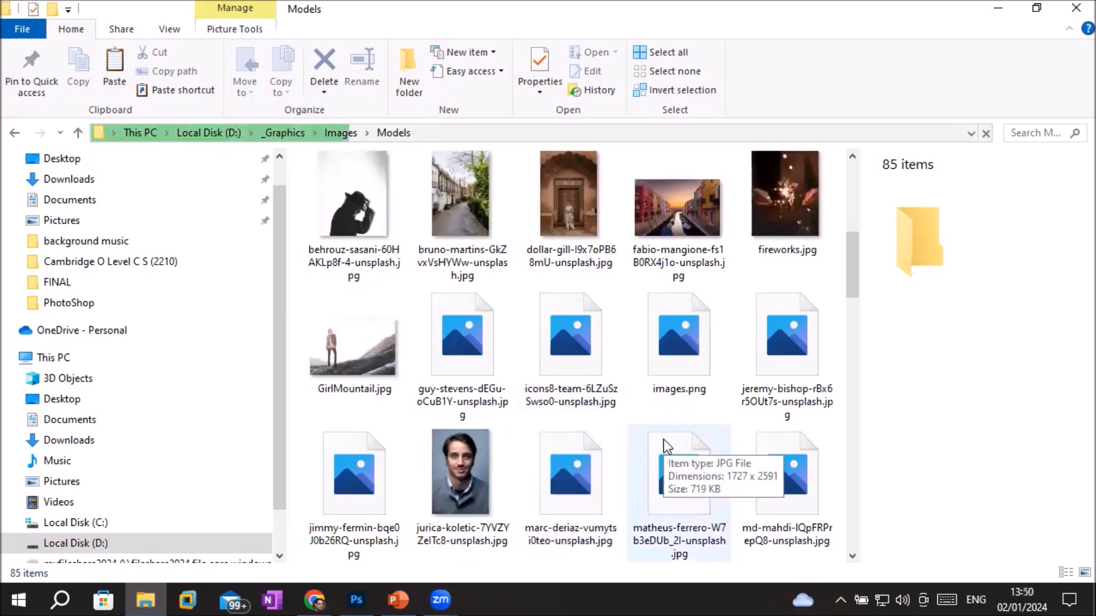
{"action": "scroll", "coordinate": [663, 440], "scroll_direction": "down", "scroll_amount": 5}
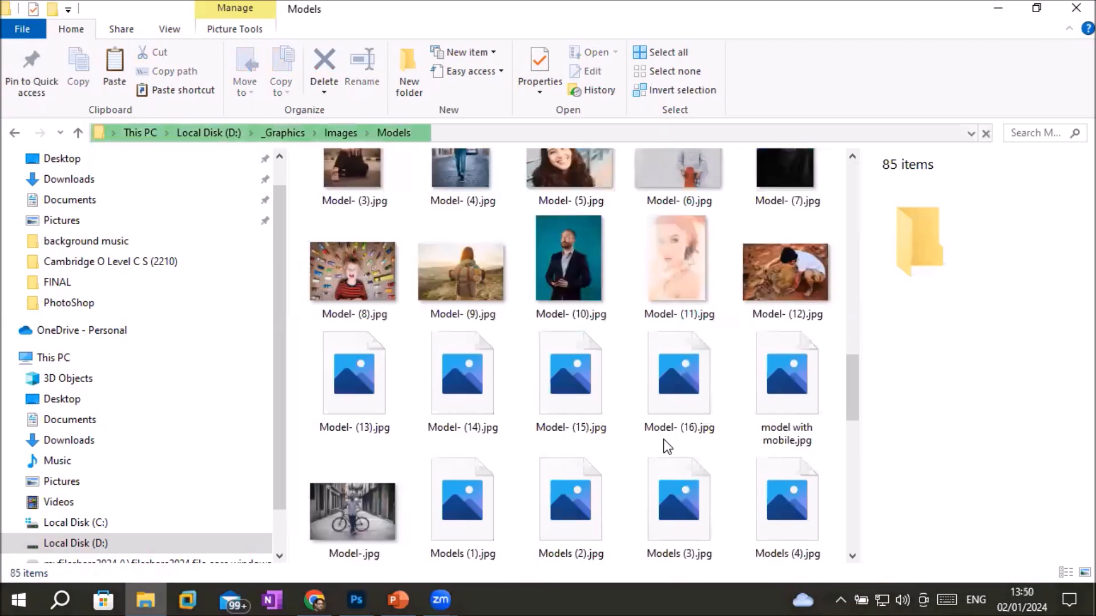
{"action": "scroll", "coordinate": [663, 439], "scroll_direction": "down", "scroll_amount": 5}
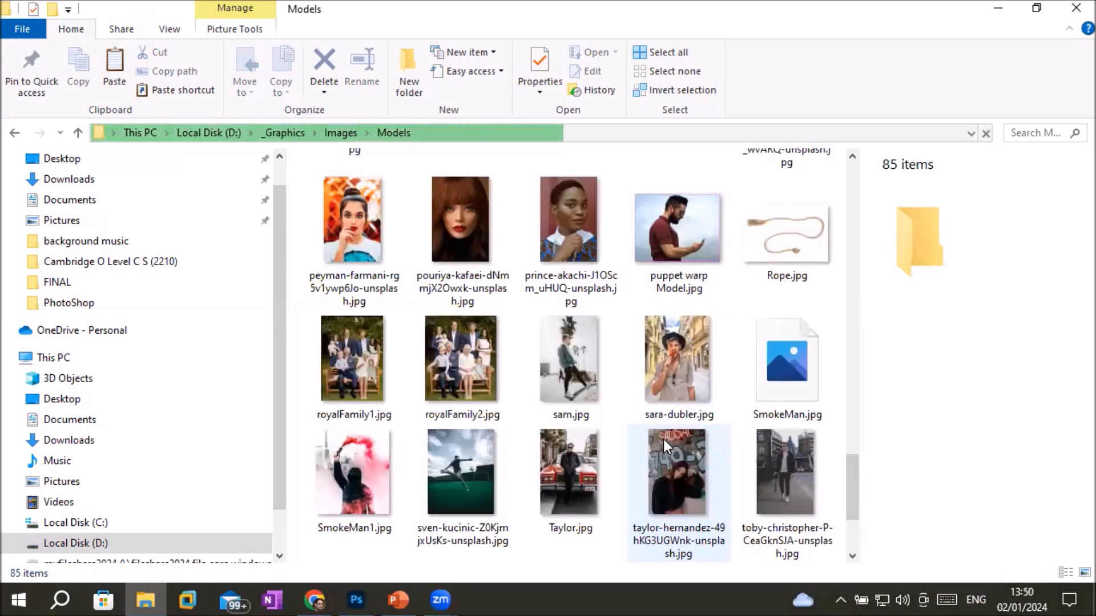
{"action": "left_click", "coordinate": [785, 482]}
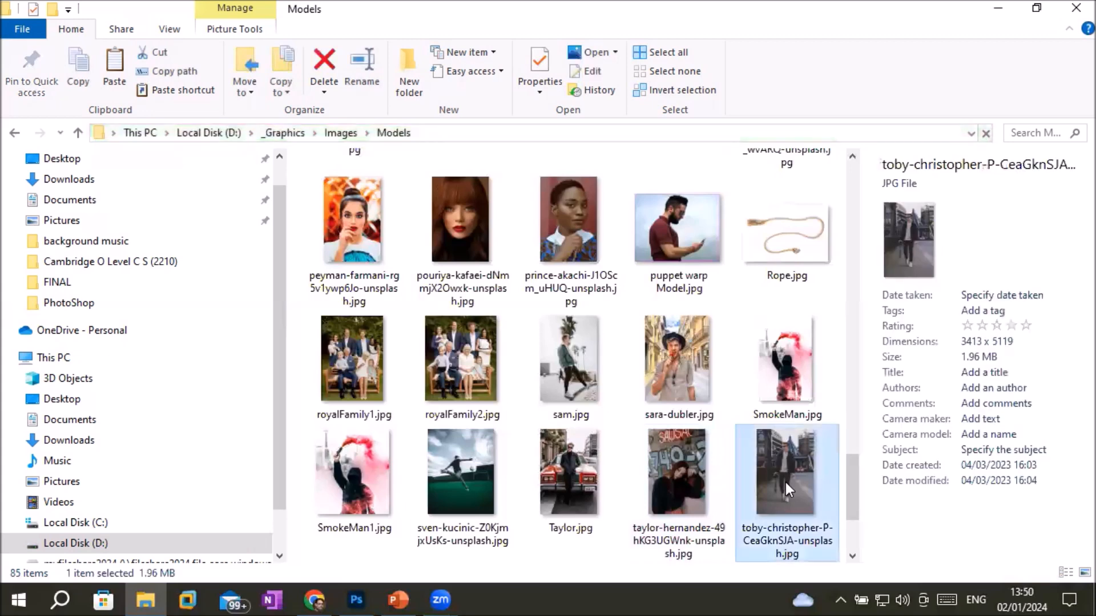
{"action": "left_click_drag", "start_coordinate": [785, 481], "coordinate": [433, 66]}
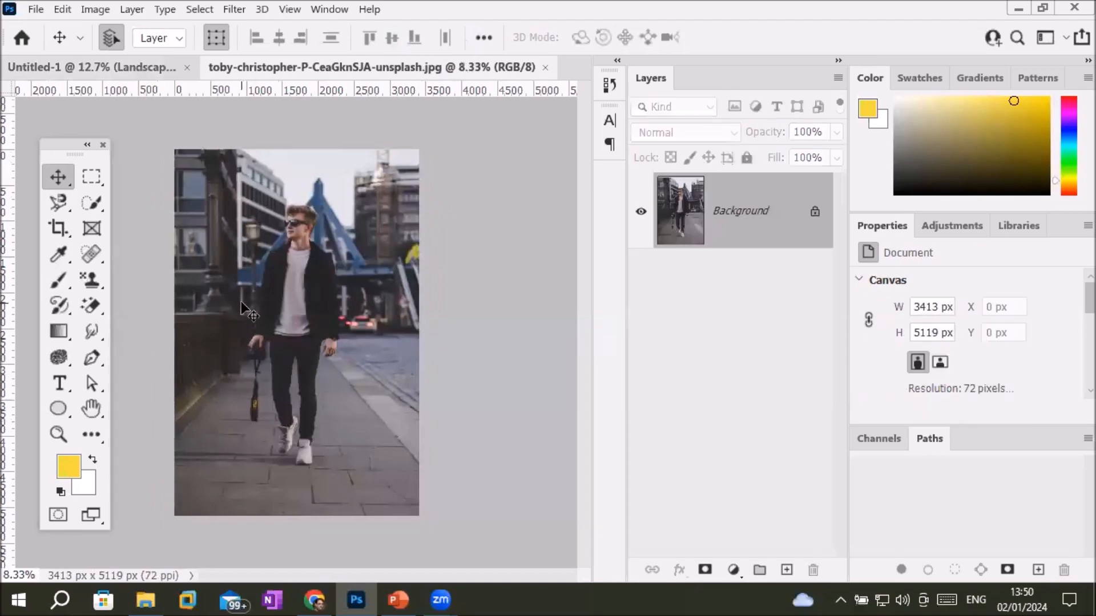
Step: Start a Magnetic Lasso outline at the man's camera-side sleeve and trace it up over the shoulder, around the head and across the opposite shoulder
{"action": "scroll", "coordinate": [273, 266], "scroll_direction": "up", "scroll_amount": 4}
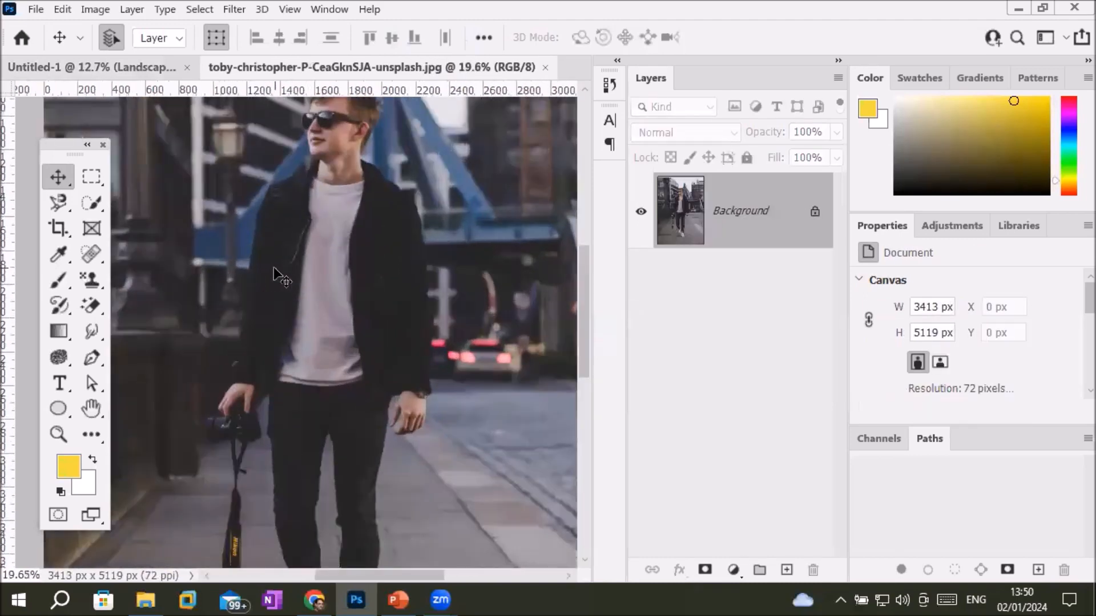
{"action": "scroll", "coordinate": [273, 266], "scroll_direction": "down", "scroll_amount": 2}
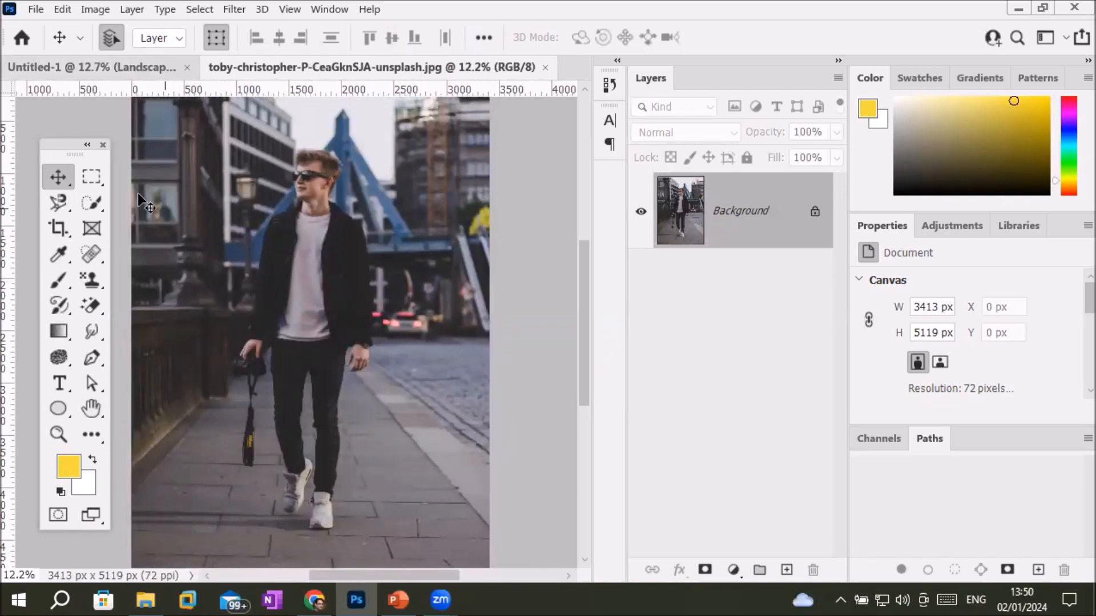
{"action": "left_click", "coordinate": [91, 178]}
{"action": "right_click", "coordinate": [91, 177]}
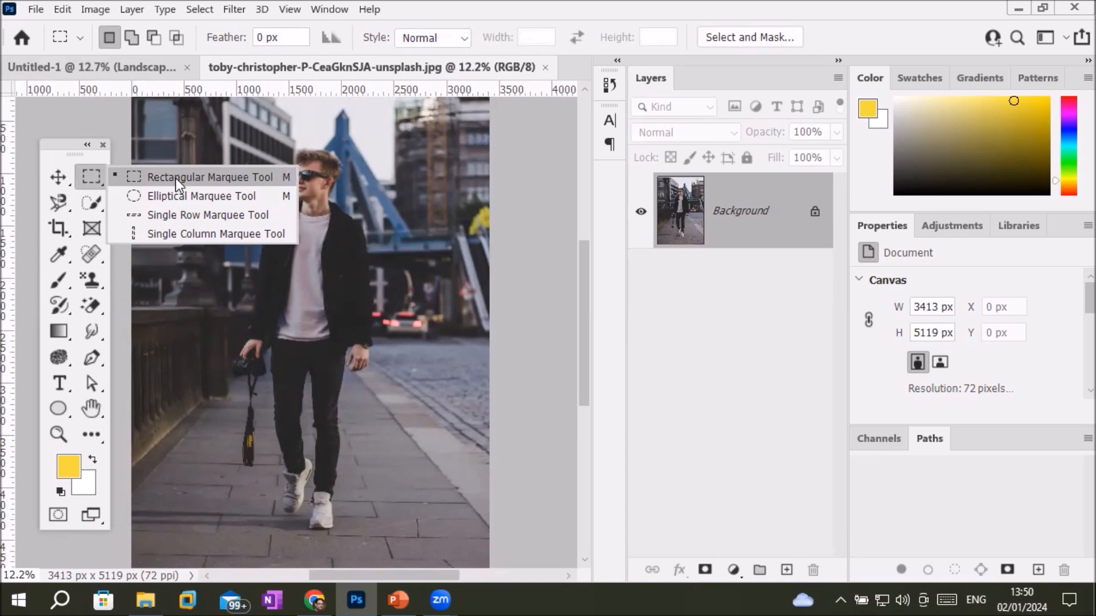
{"action": "left_click", "coordinate": [59, 201]}
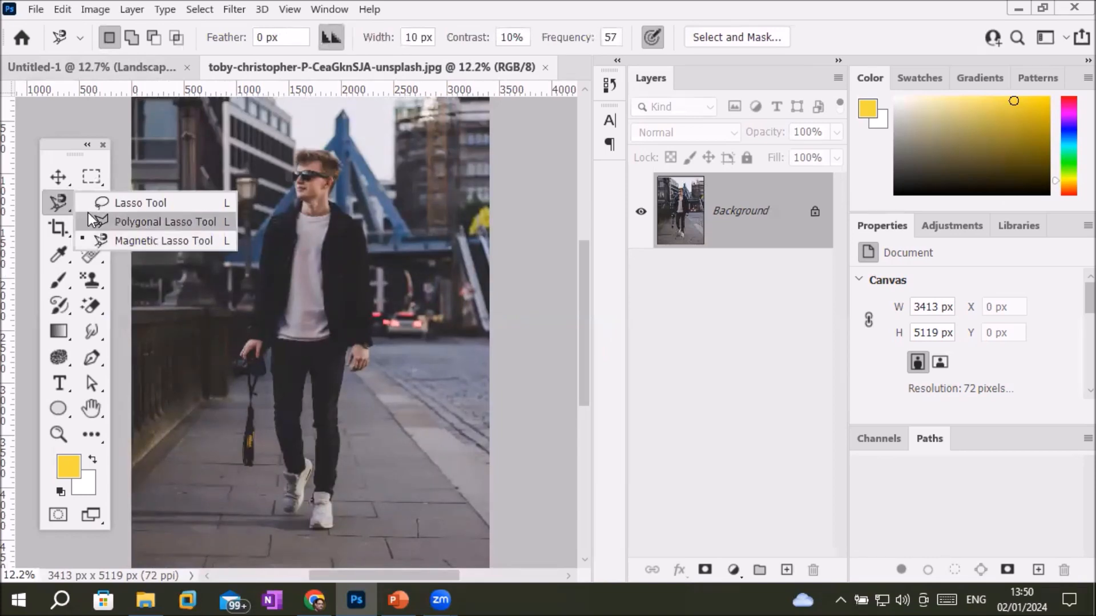
{"action": "left_click", "coordinate": [122, 238]}
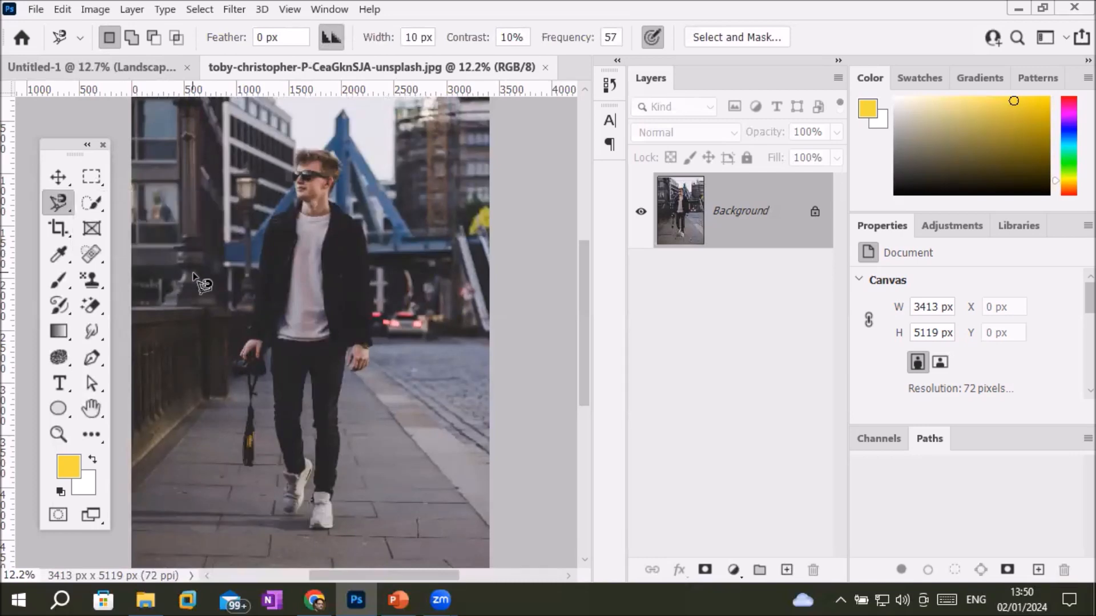
{"action": "scroll", "coordinate": [273, 322], "scroll_direction": "up", "scroll_amount": 1}
{"action": "scroll", "coordinate": [273, 322], "scroll_direction": "up", "scroll_amount": 1}
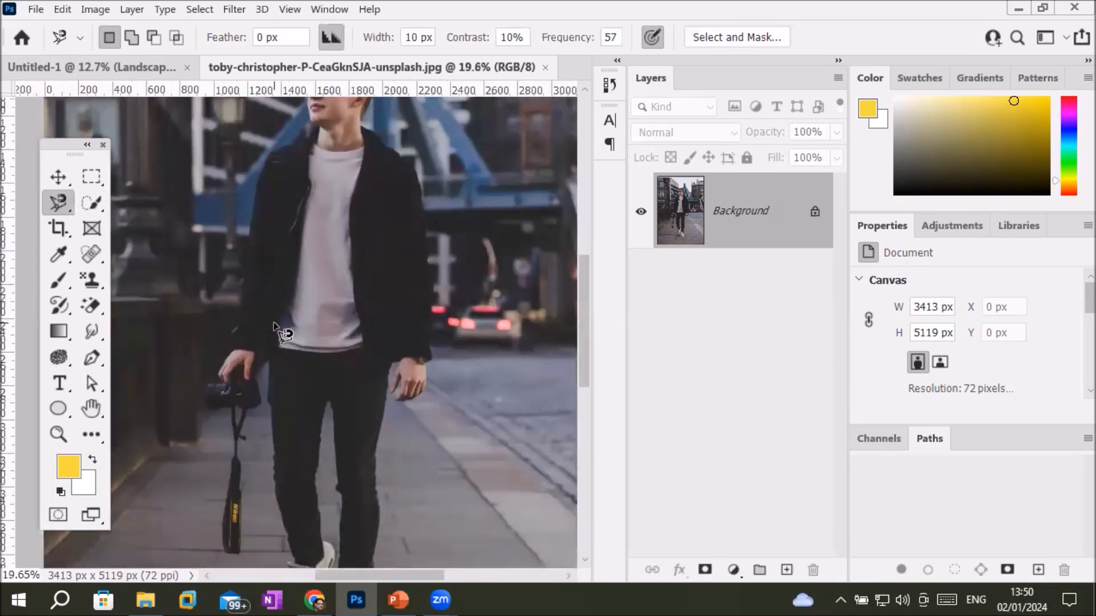
{"action": "scroll", "coordinate": [256, 213], "scroll_direction": "up", "scroll_amount": 2}
{"action": "scroll", "coordinate": [256, 214], "scroll_direction": "up", "scroll_amount": 1}
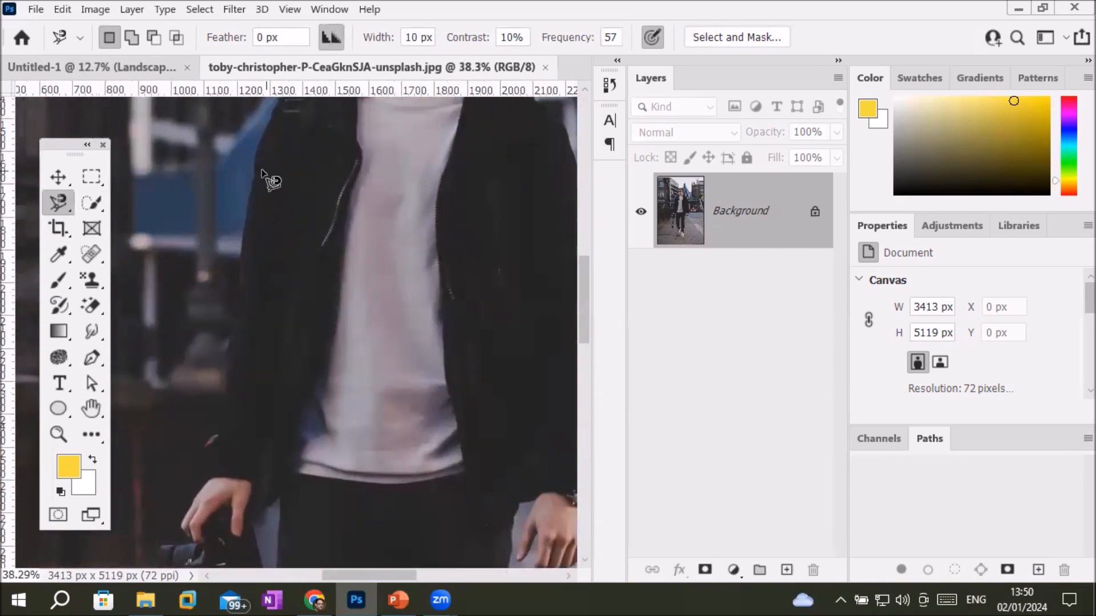
{"action": "left_click", "coordinate": [225, 381]}
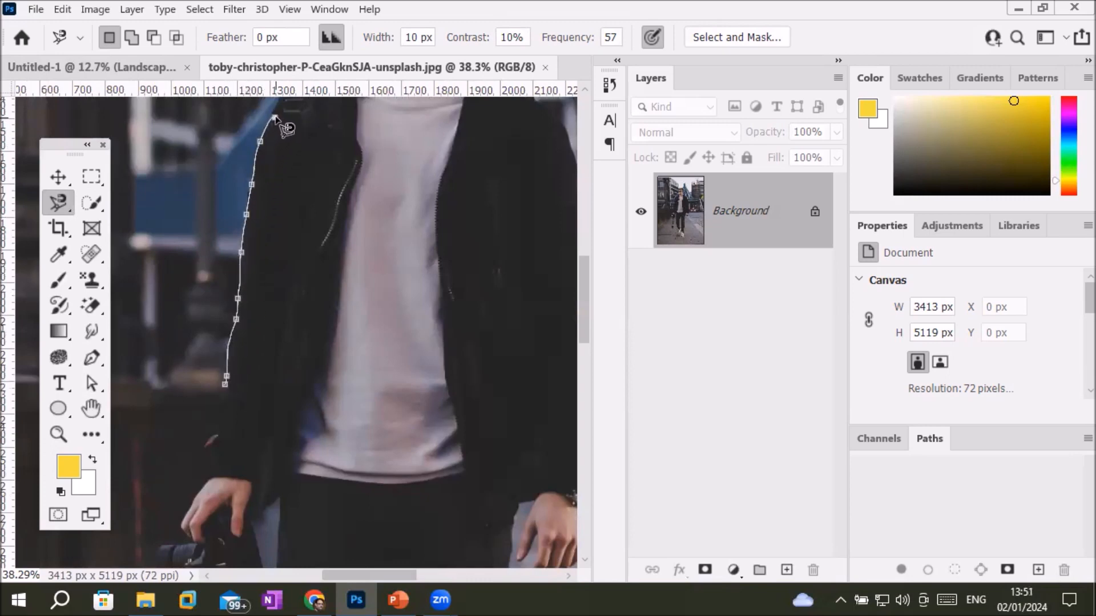
{"action": "left_click_drag", "start_coordinate": [275, 117], "coordinate": [224, 409]}
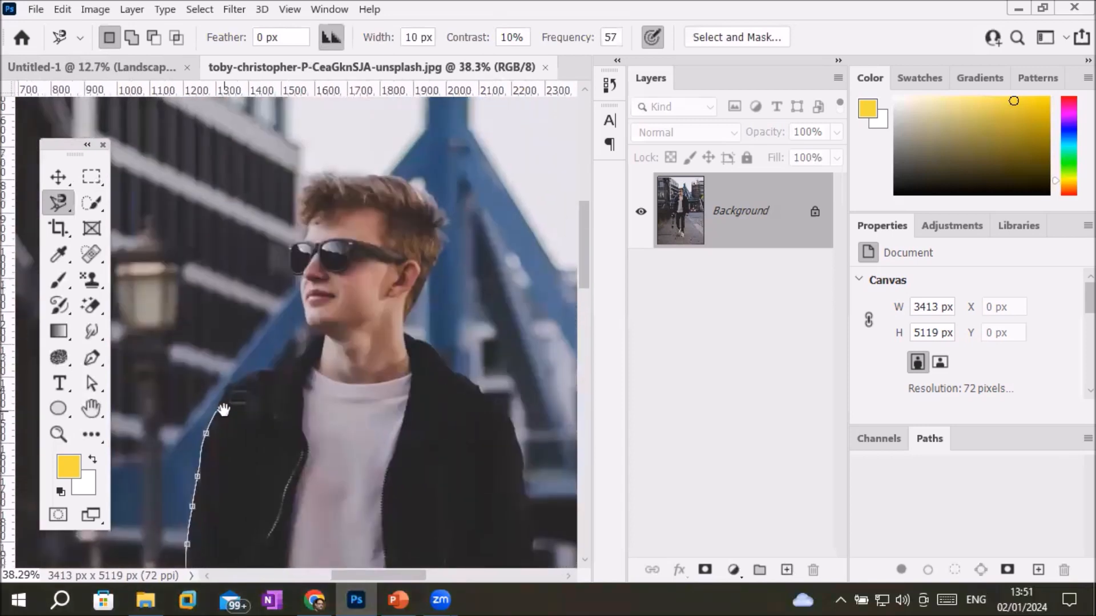
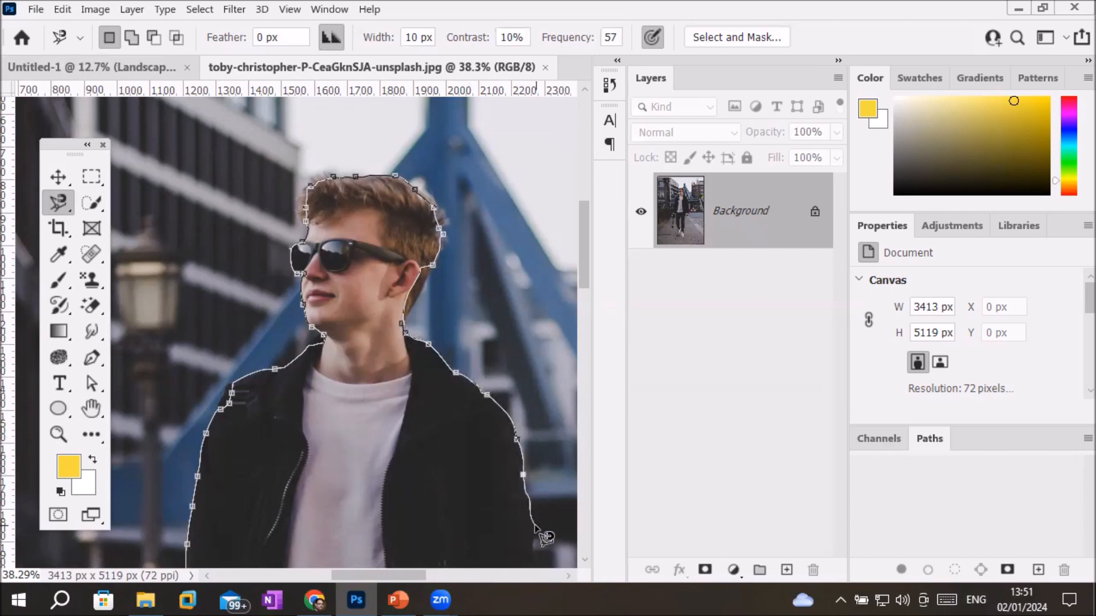
Step: Continue the lasso outline down the sleeve and around the free hand, removing misplaced anchor points, and on down the outer thigh
{"action": "left_click_drag", "start_coordinate": [536, 520], "coordinate": [509, 206]}
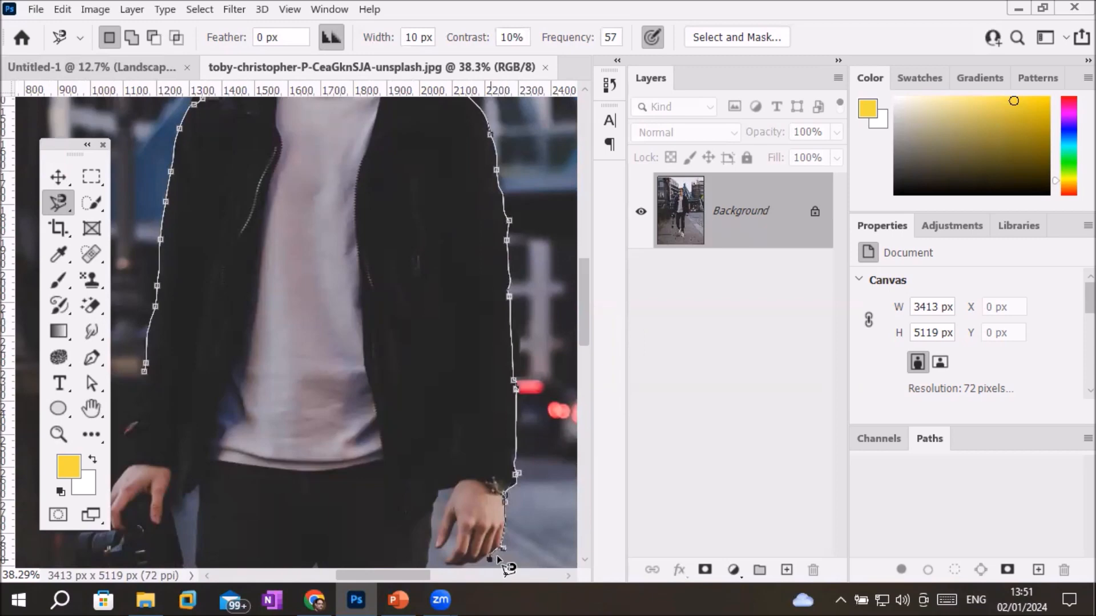
{"action": "left_click_drag", "start_coordinate": [496, 556], "coordinate": [574, 280]}
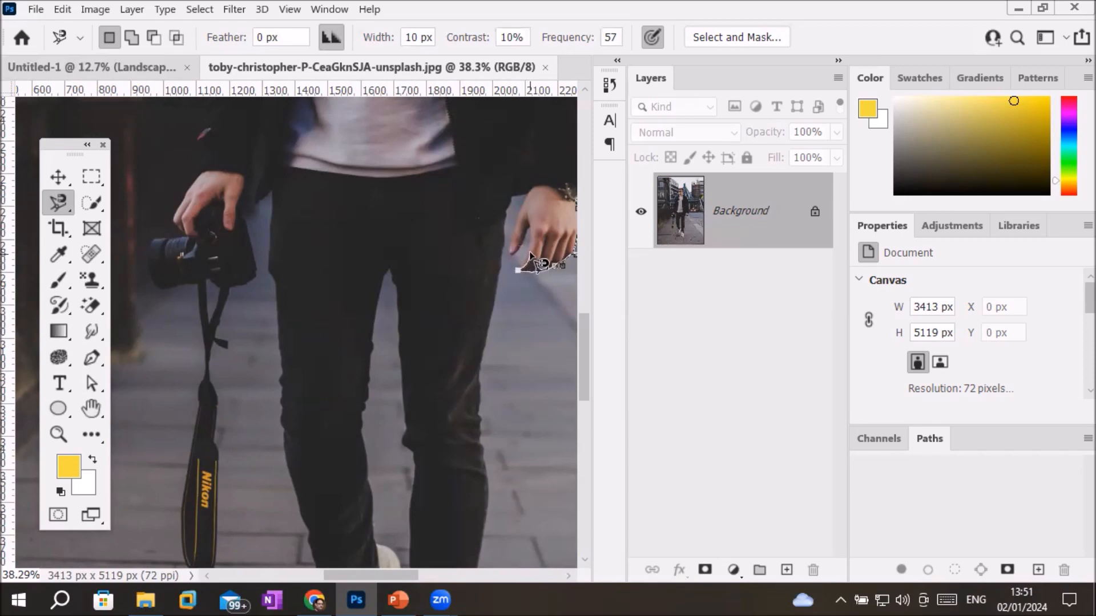
{"action": "key", "text": "ctrl+plus"}
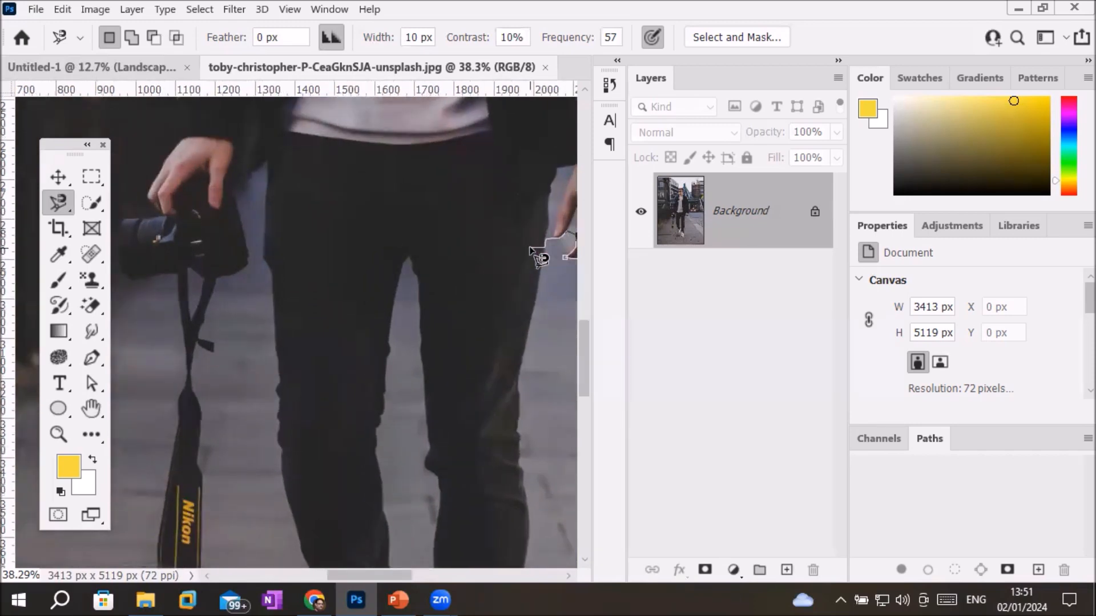
{"action": "key", "text": "ctrl+minus"}
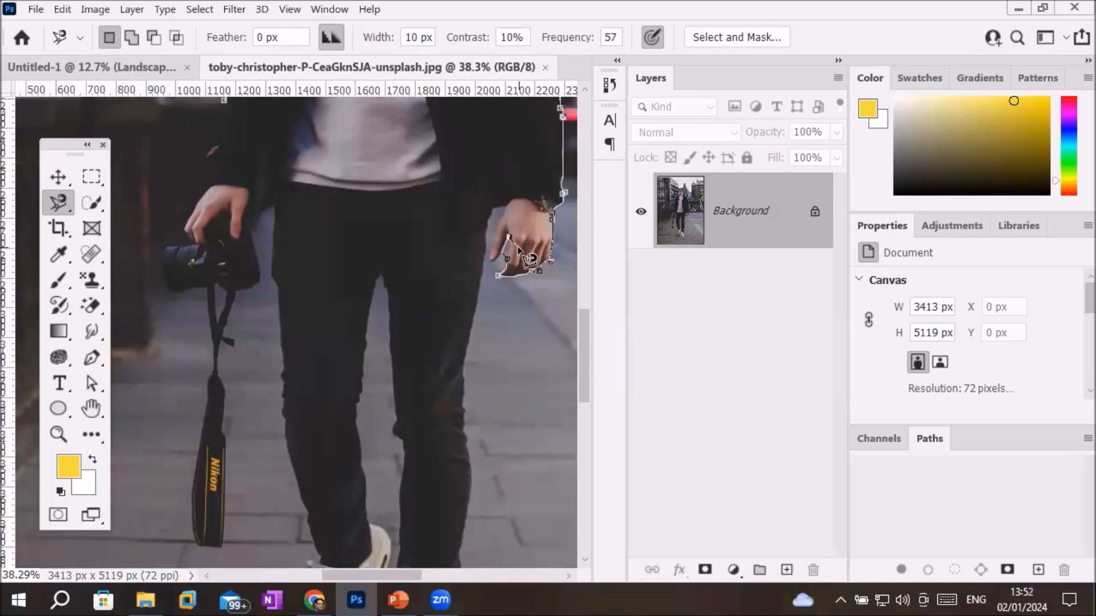
{"action": "key", "text": "ctrl+plus"}
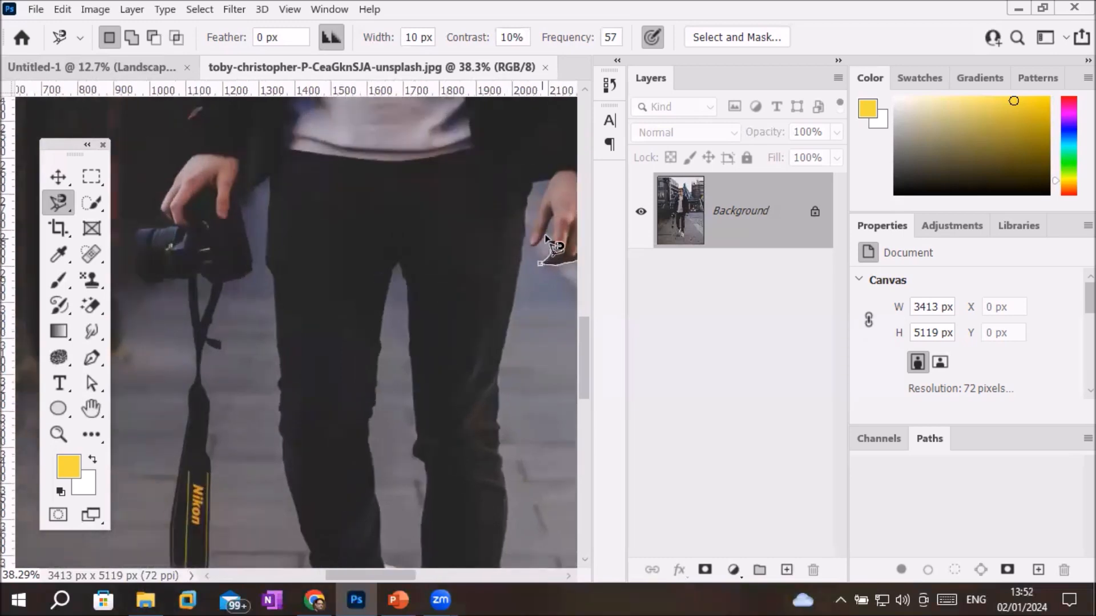
{"action": "left_click_drag", "start_coordinate": [545, 238], "coordinate": [374, 311]}
{"action": "key", "text": "ctrl+plus"}
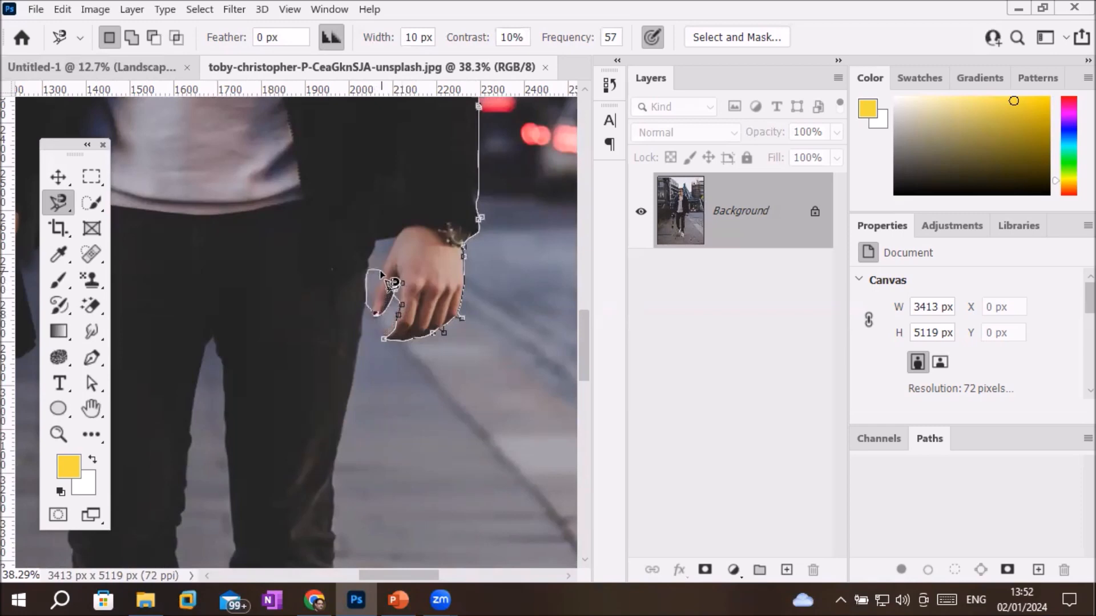
{"action": "key", "text": "BackSpace"}
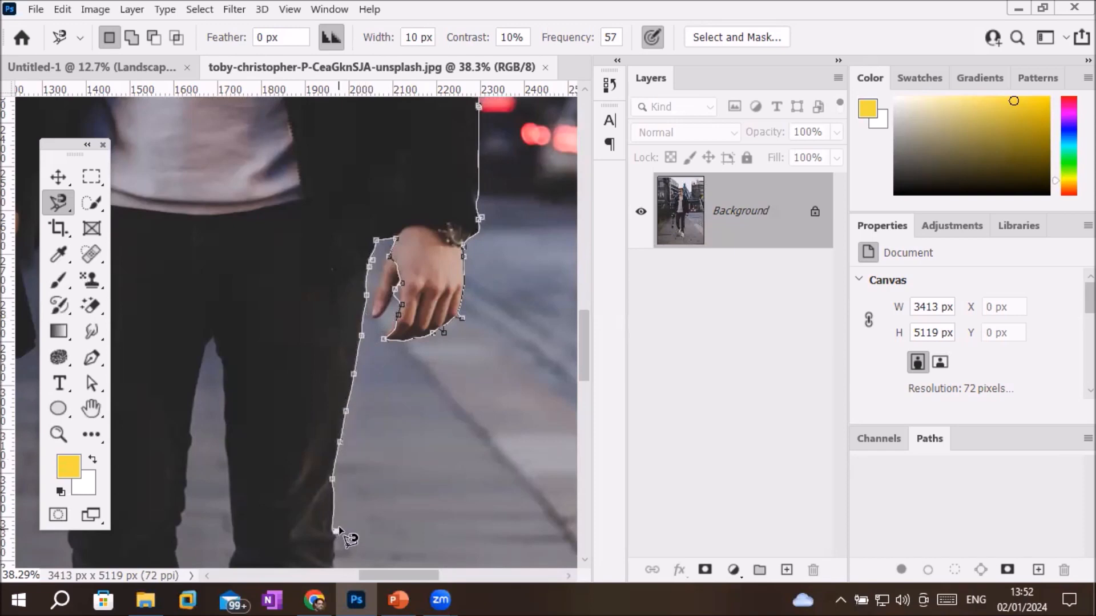
Step: Trace the outline down the lower leg, around the front shoe, up the inner leg to the crotch and down the other inner thigh
{"action": "key", "text": "space"}
{"action": "left_click_drag", "start_coordinate": [339, 516], "coordinate": [359, 166]}
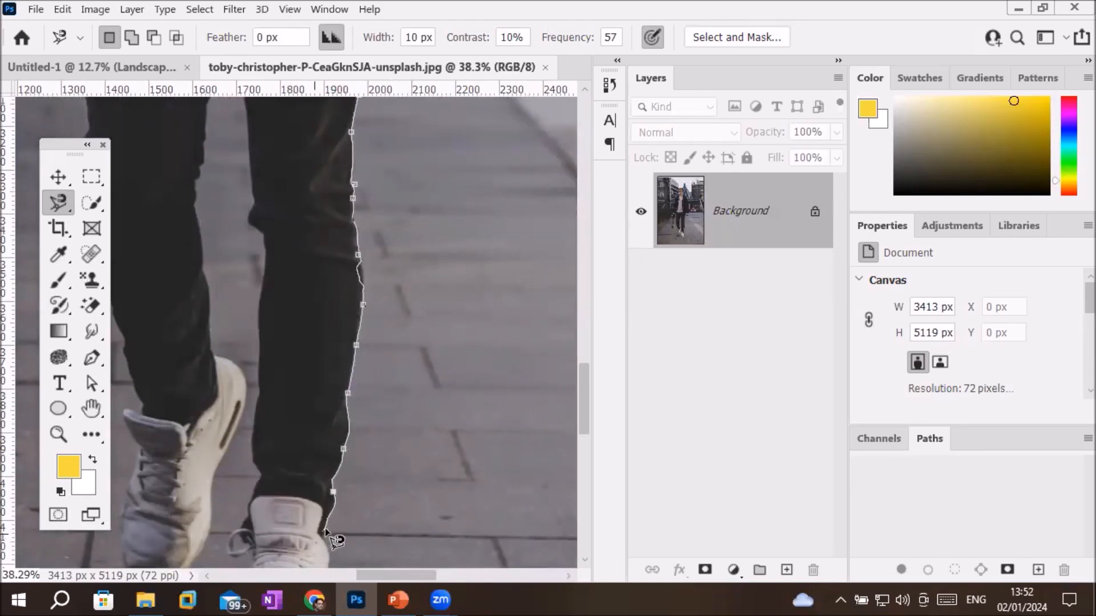
{"action": "key", "text": "space"}
{"action": "left_click_drag", "start_coordinate": [339, 537], "coordinate": [362, 293]}
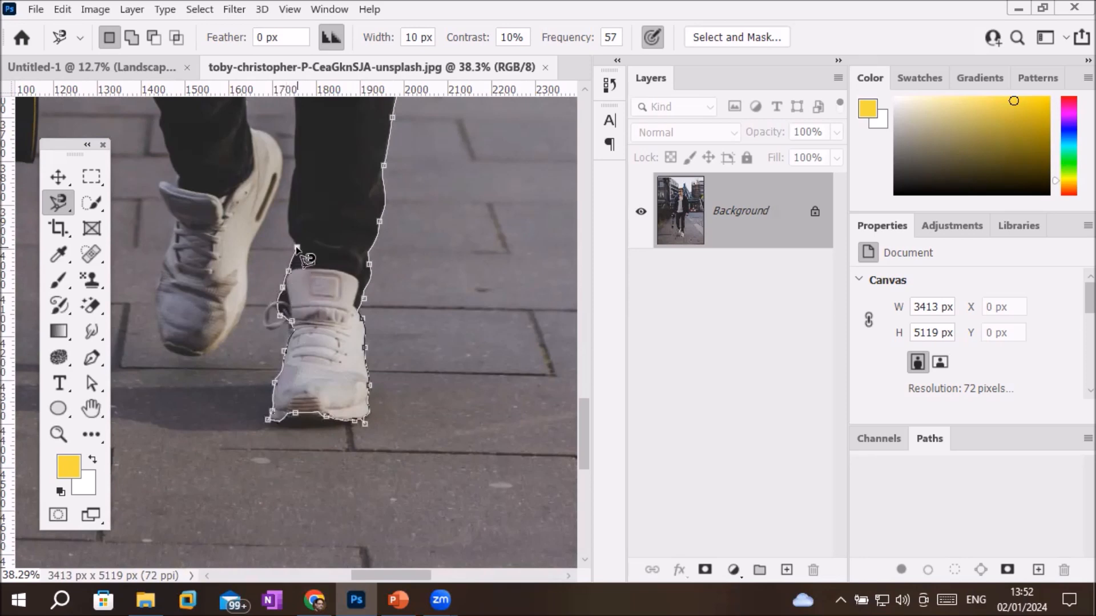
{"action": "left_click_drag", "start_coordinate": [296, 248], "coordinate": [283, 417]}
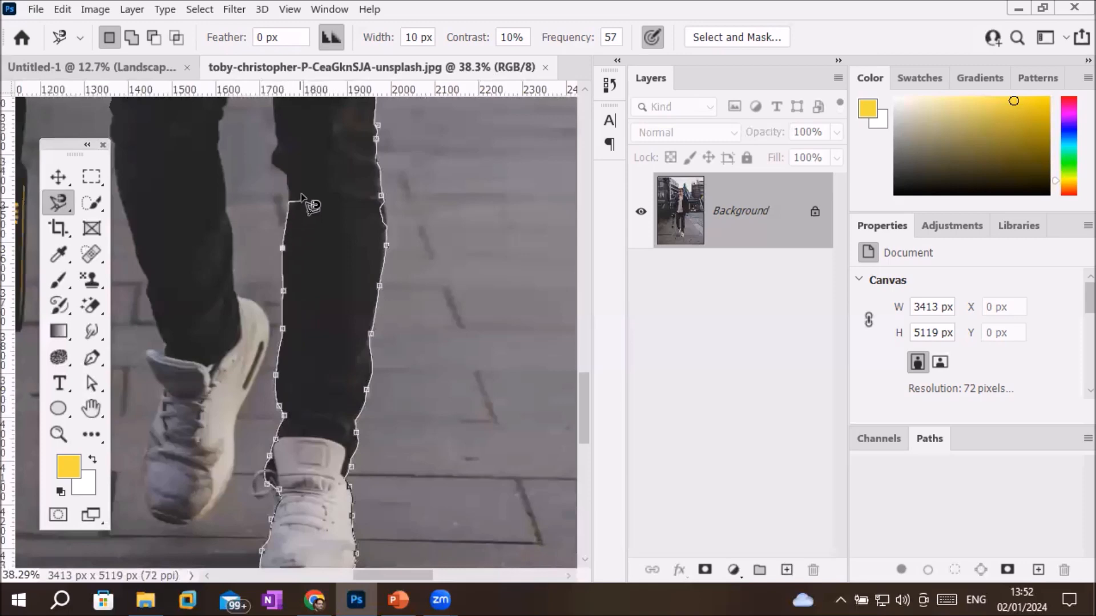
{"action": "left_click_drag", "start_coordinate": [282, 177], "coordinate": [303, 450]}
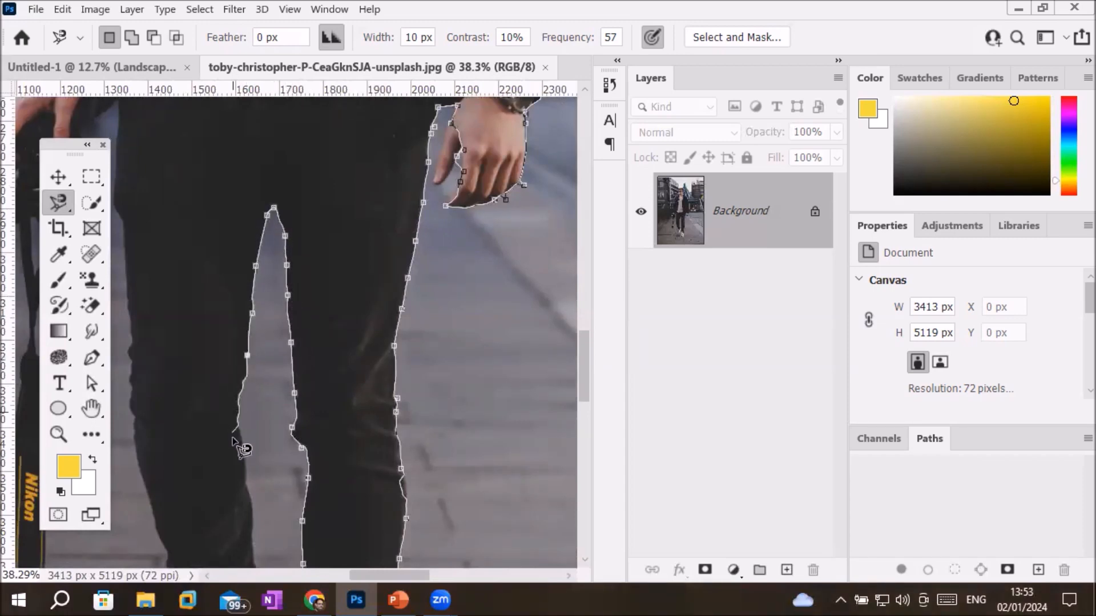
Step: Trace the lasso outline down the other lower leg, around its shoe and up the outer leg past the hip to the camera-side sleeve
{"action": "left_click_drag", "start_coordinate": [255, 530], "coordinate": [337, 259]}
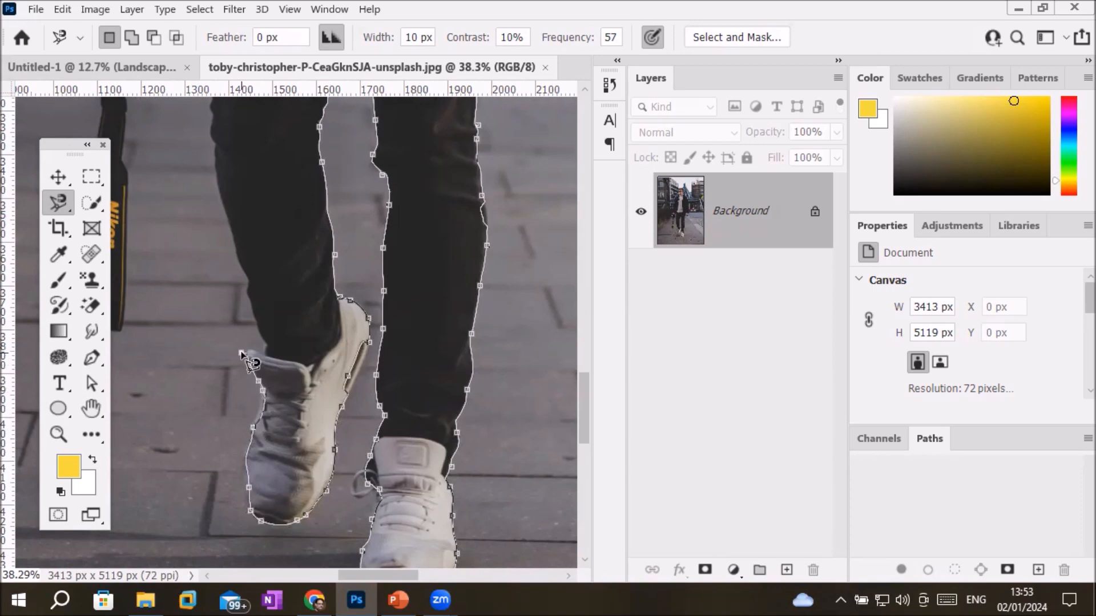
{"action": "left_click", "coordinate": [261, 352]}
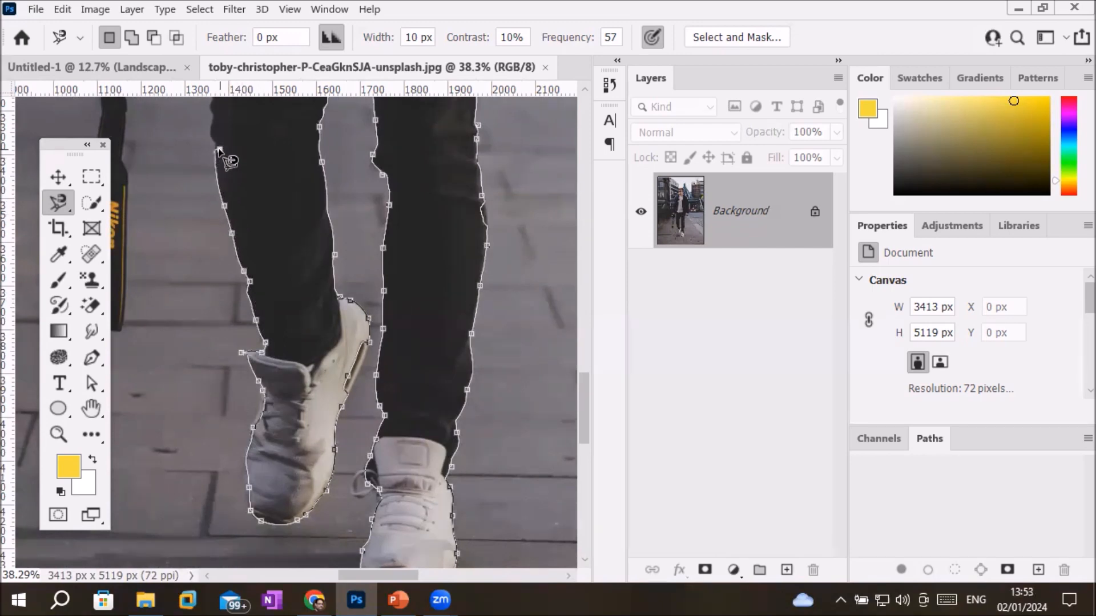
{"action": "left_click_drag", "start_coordinate": [218, 149], "coordinate": [208, 416]}
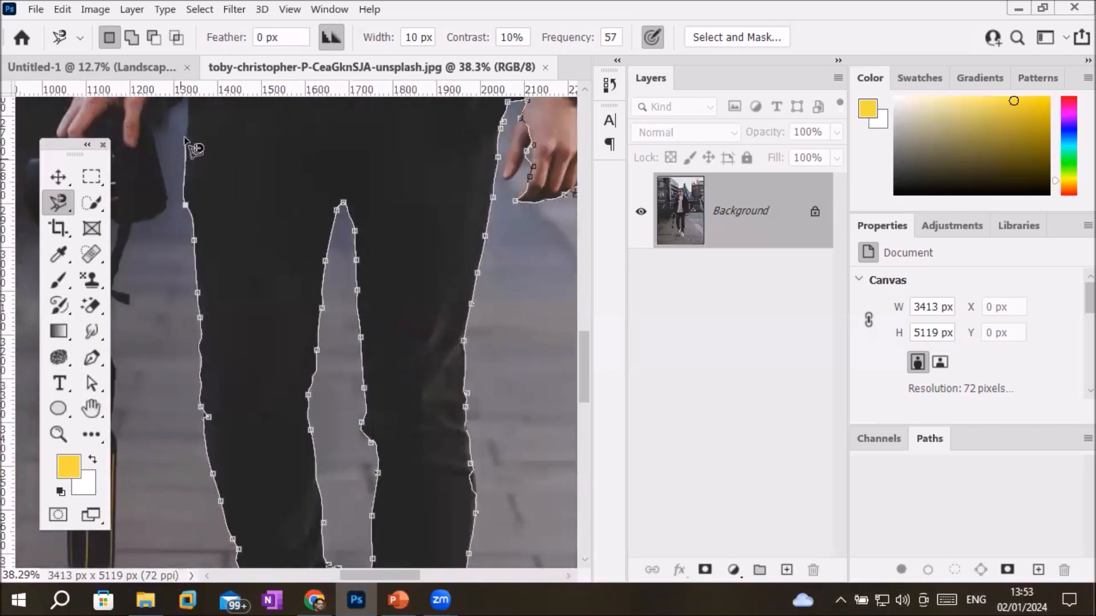
{"action": "left_click_drag", "start_coordinate": [187, 130], "coordinate": [190, 370]}
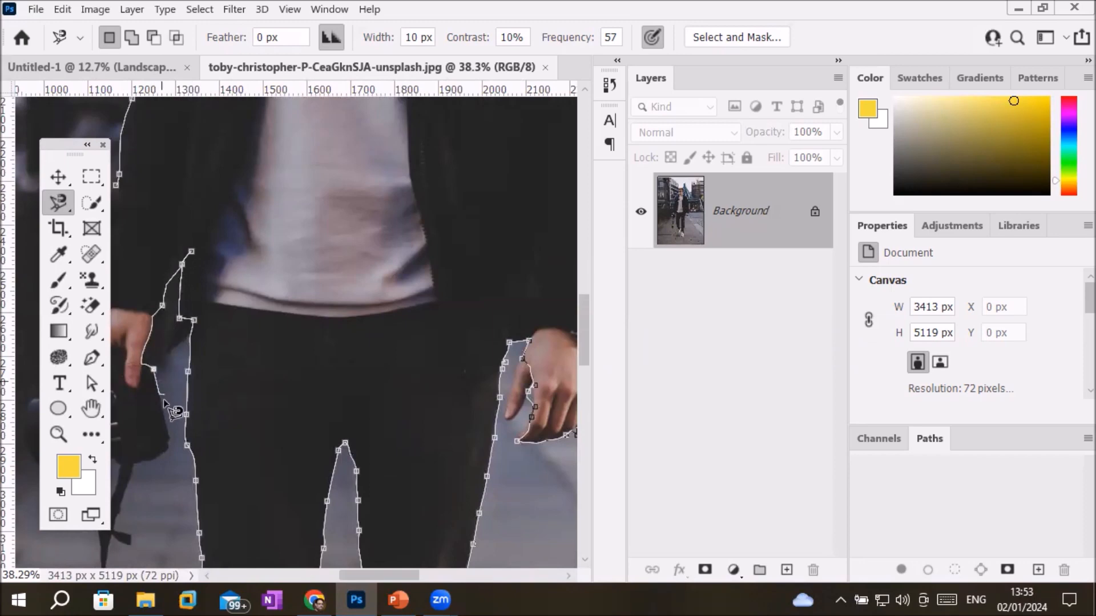
Step: Continue the outline down the leg-facing side of the camera and along the Nikon strap to its lower end
{"action": "left_click_drag", "start_coordinate": [169, 447], "coordinate": [267, 286]}
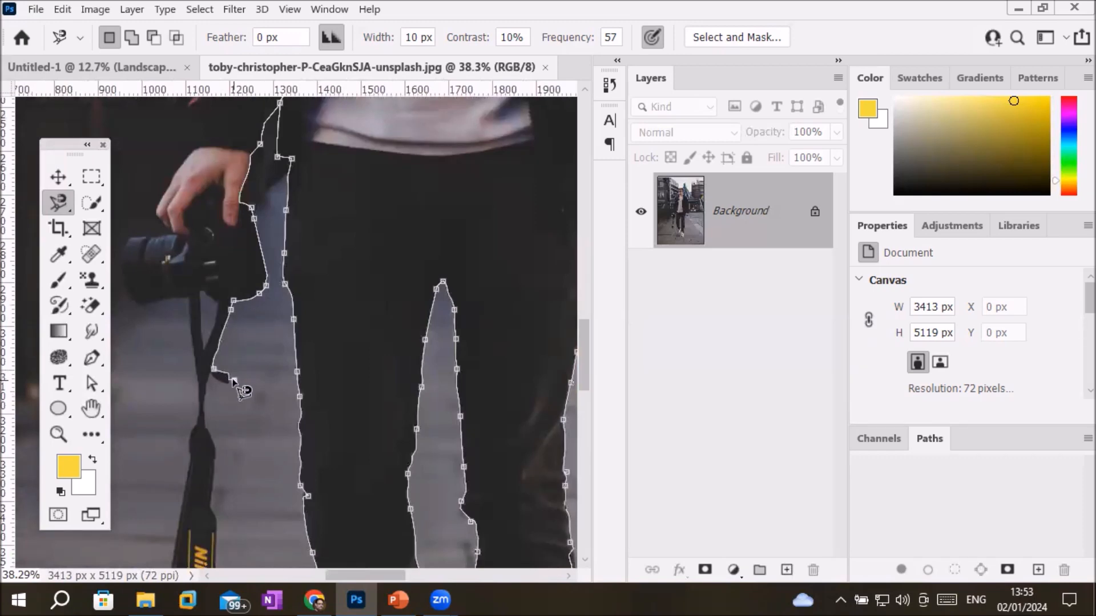
{"action": "left_click", "coordinate": [212, 376]}
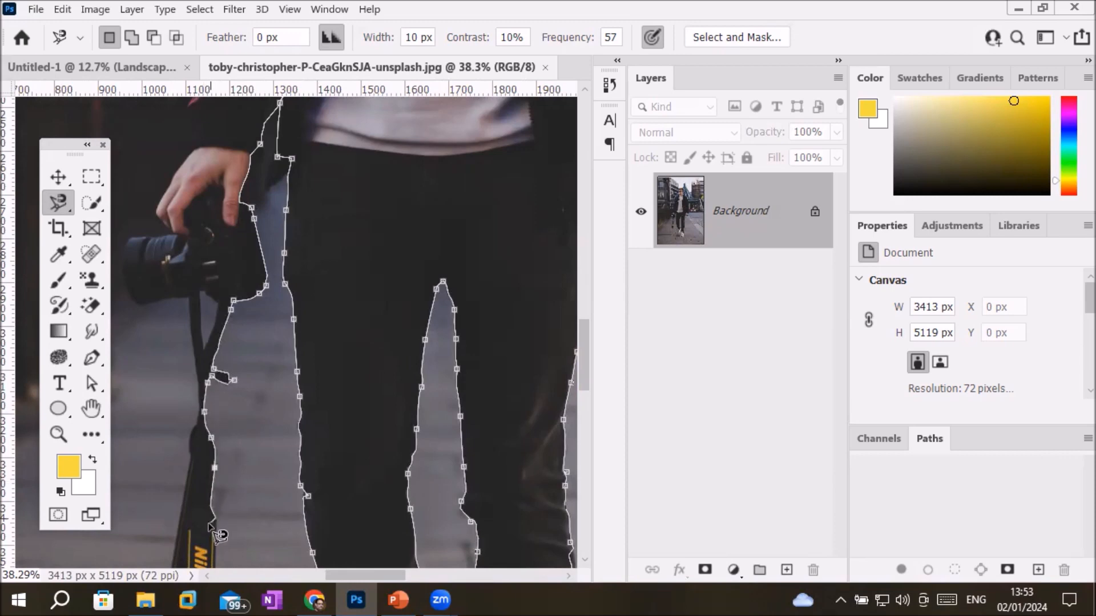
{"action": "key", "text": "space"}
{"action": "mouse_move", "coordinate": [212, 556]}
{"action": "left_mouse_down"}
{"action": "mouse_move", "coordinate": [238, 508]}
{"action": "mouse_move", "coordinate": [267, 388]}
{"action": "left_mouse_up"}
{"action": "left_click", "coordinate": [268, 400]}
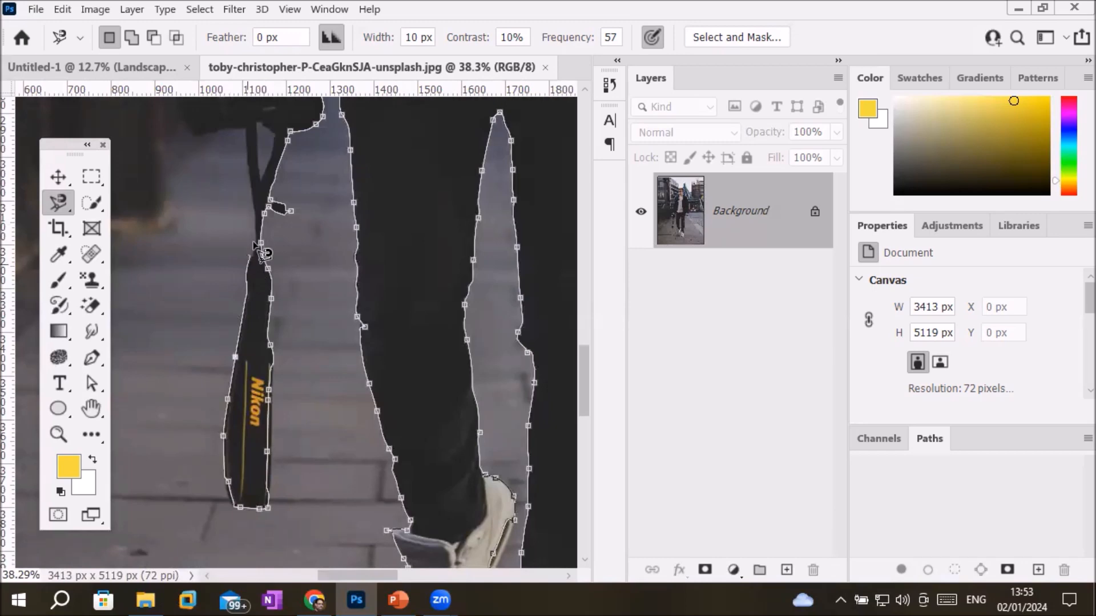
Step: Trace up the strap's other edge, around the camera lens and hand, and up the sleeve to close the selection around the man
{"action": "key", "text": "space"}
{"action": "left_click_drag", "start_coordinate": [253, 231], "coordinate": [233, 412]}
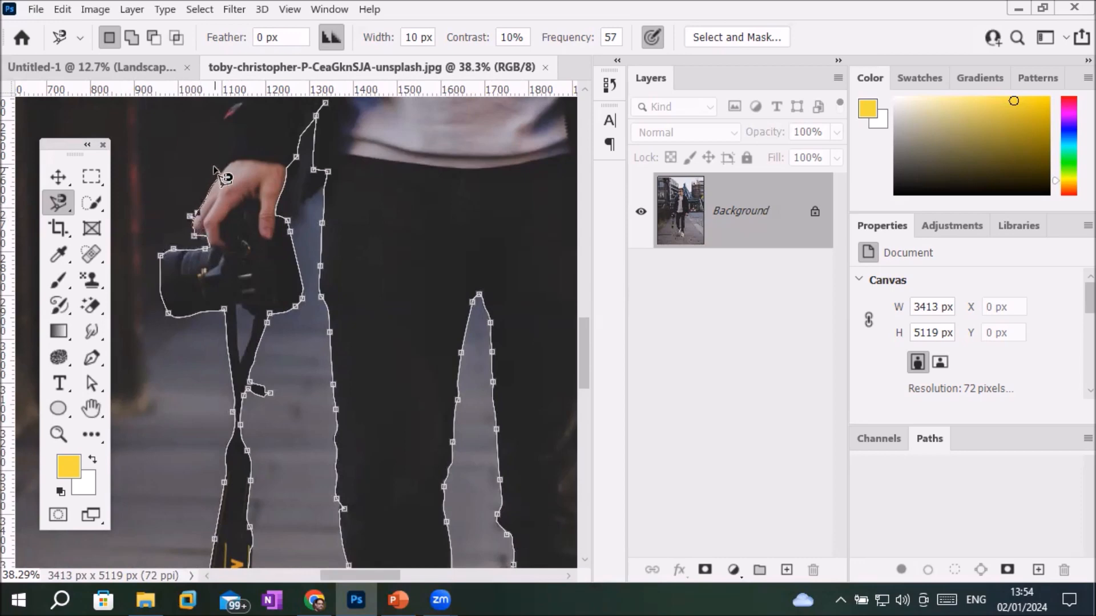
{"action": "left_click_drag", "start_coordinate": [213, 166], "coordinate": [194, 442]}
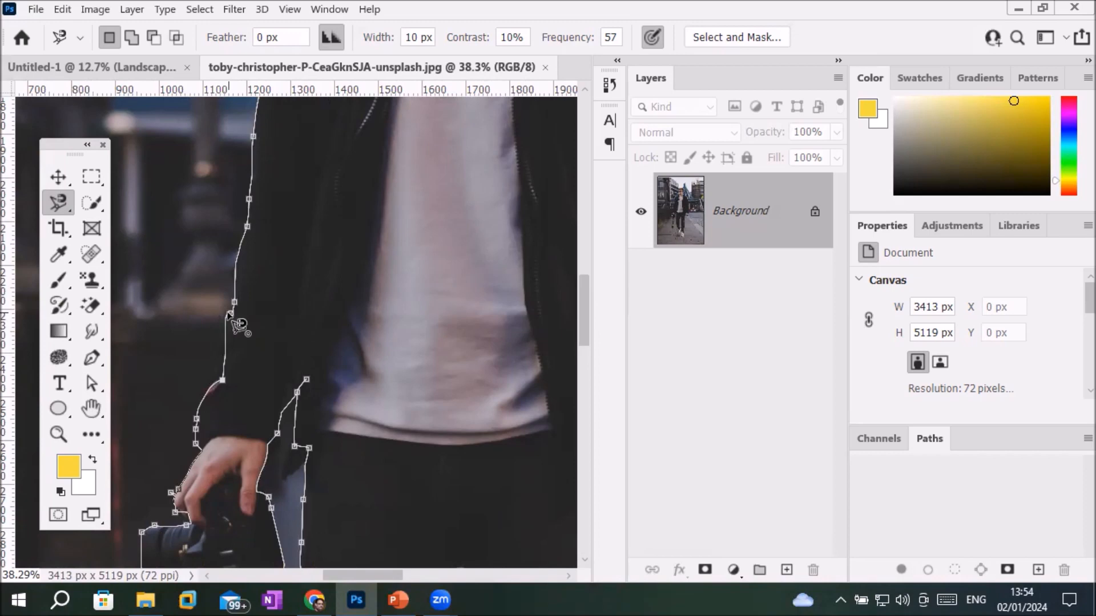
{"action": "double_click", "coordinate": [229, 314]}
Step: Subtract the narrow background gap between the two strap strands beneath the camera from the selection with the Polygonal Lasso
{"action": "scroll", "coordinate": [252, 328], "scroll_direction": "down", "scroll_amount": 4}
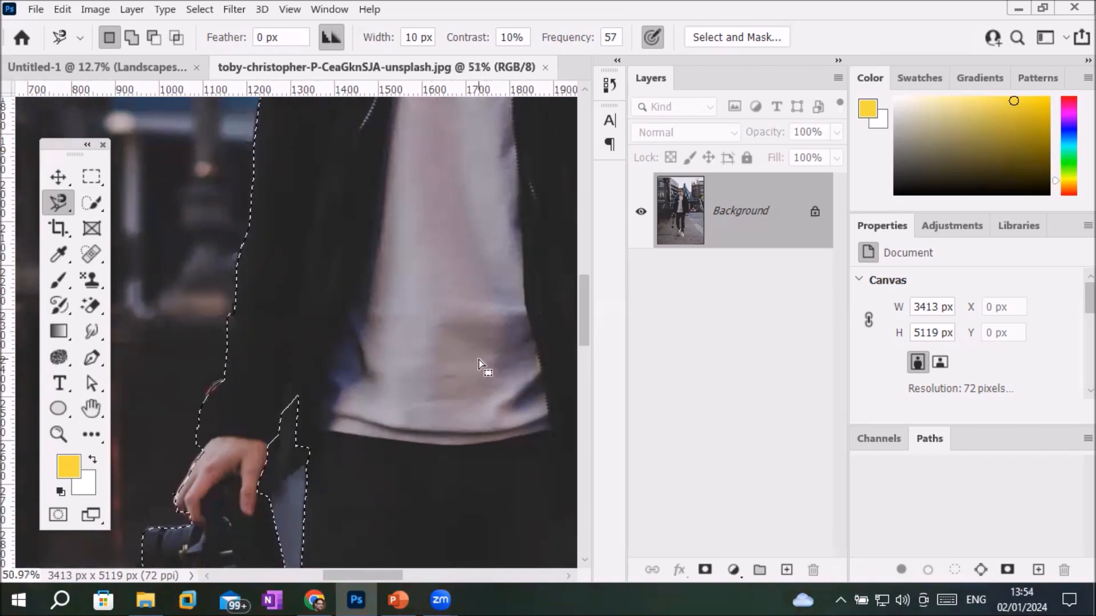
{"action": "scroll", "coordinate": [515, 442], "scroll_direction": "down", "scroll_amount": 2}
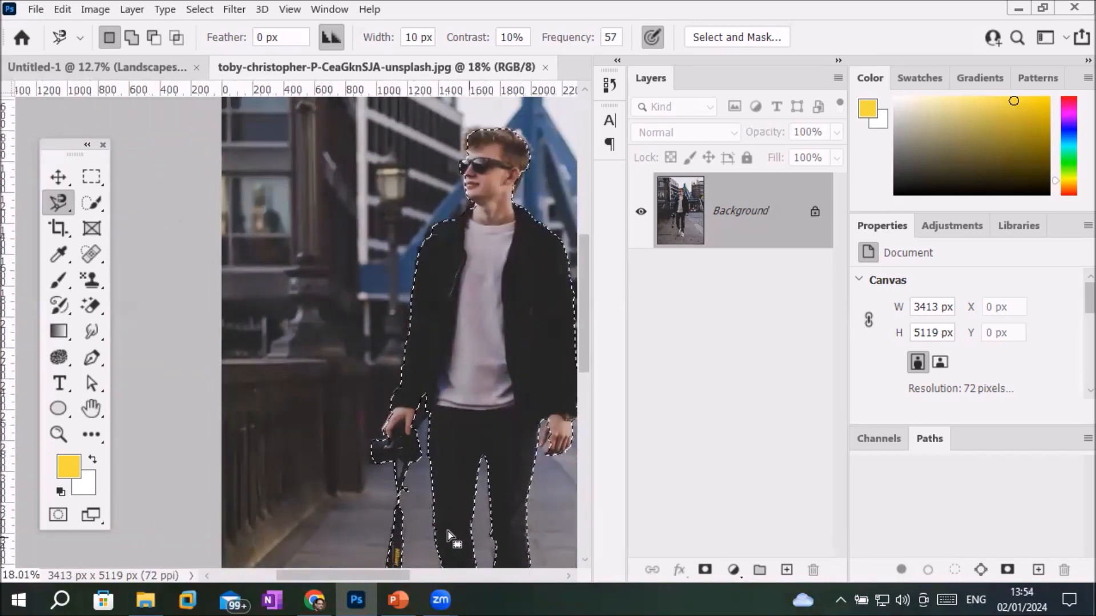
{"action": "scroll", "coordinate": [402, 488], "scroll_direction": "up", "scroll_amount": 4}
{"action": "scroll", "coordinate": [406, 489], "scroll_direction": "up", "scroll_amount": 6}
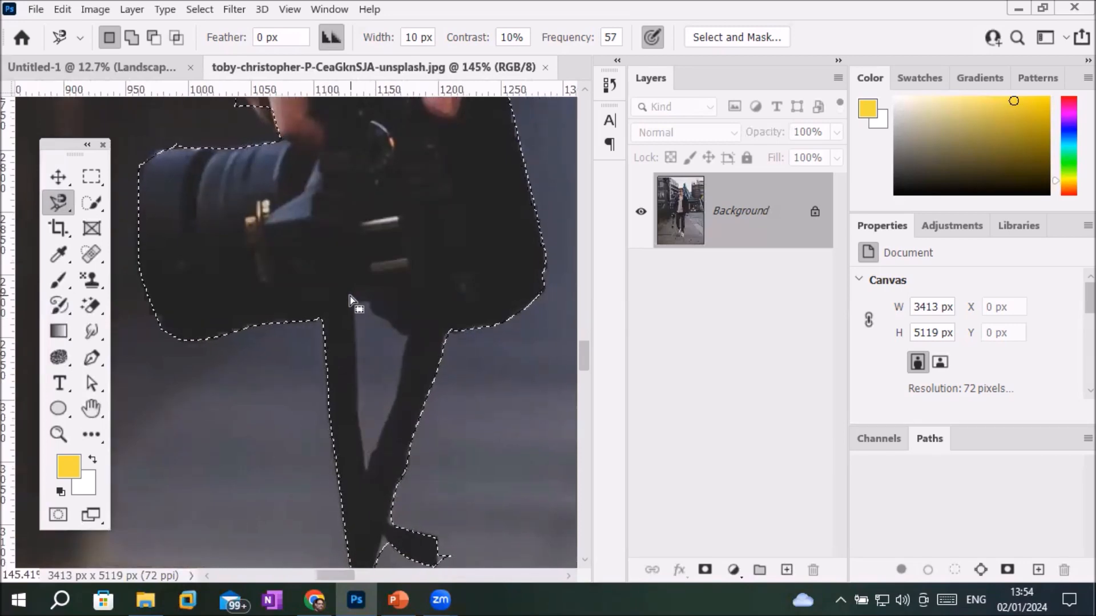
{"action": "left_click", "coordinate": [153, 38]}
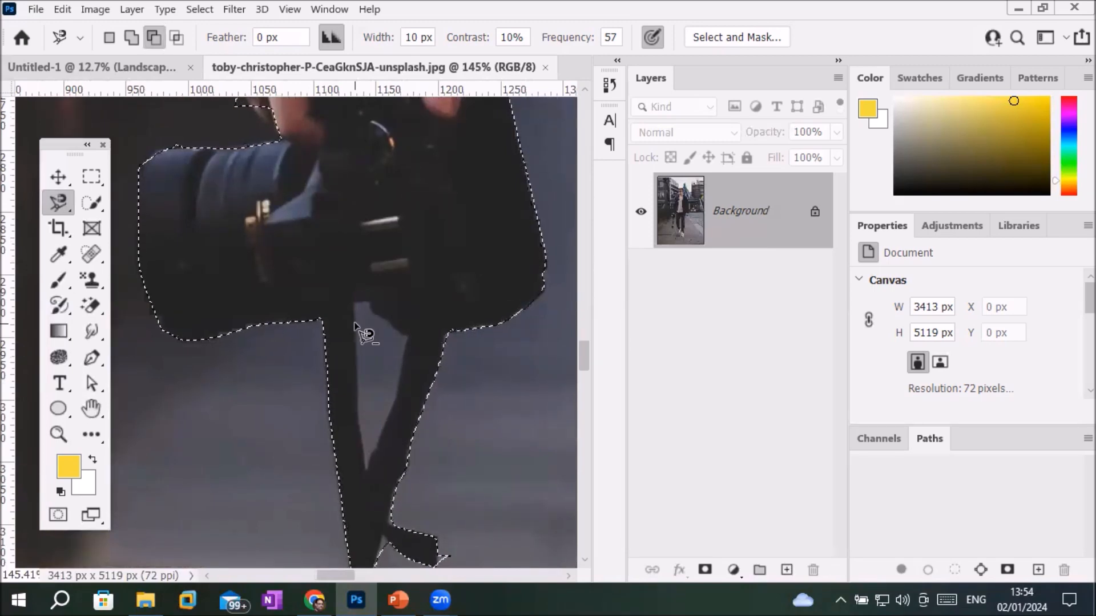
{"action": "left_click", "coordinate": [54, 182]}
{"action": "left_click", "coordinate": [55, 205]}
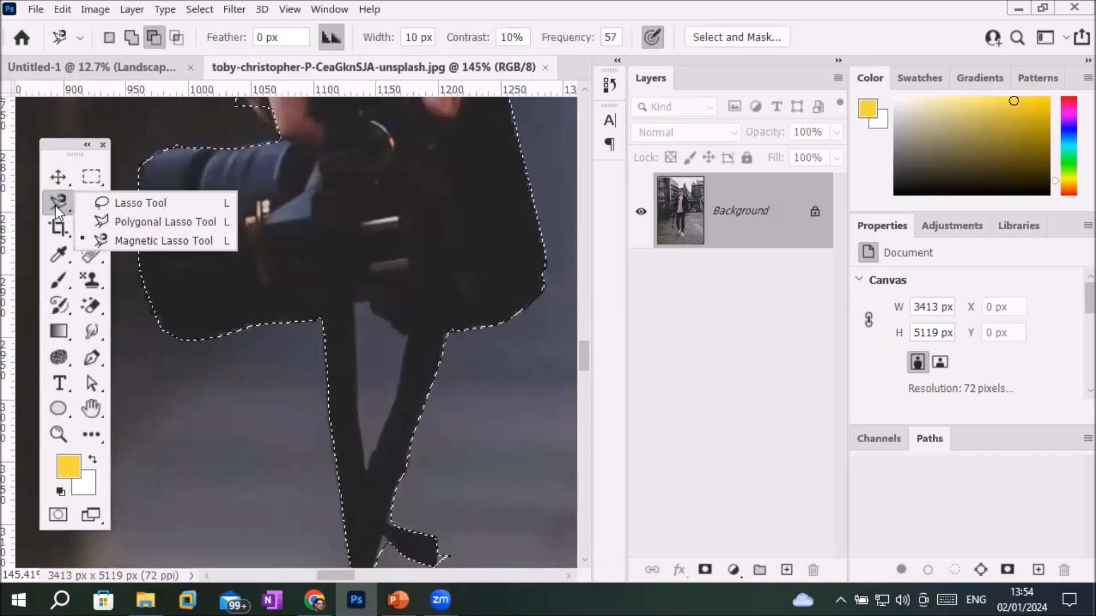
{"action": "left_click", "coordinate": [135, 221]}
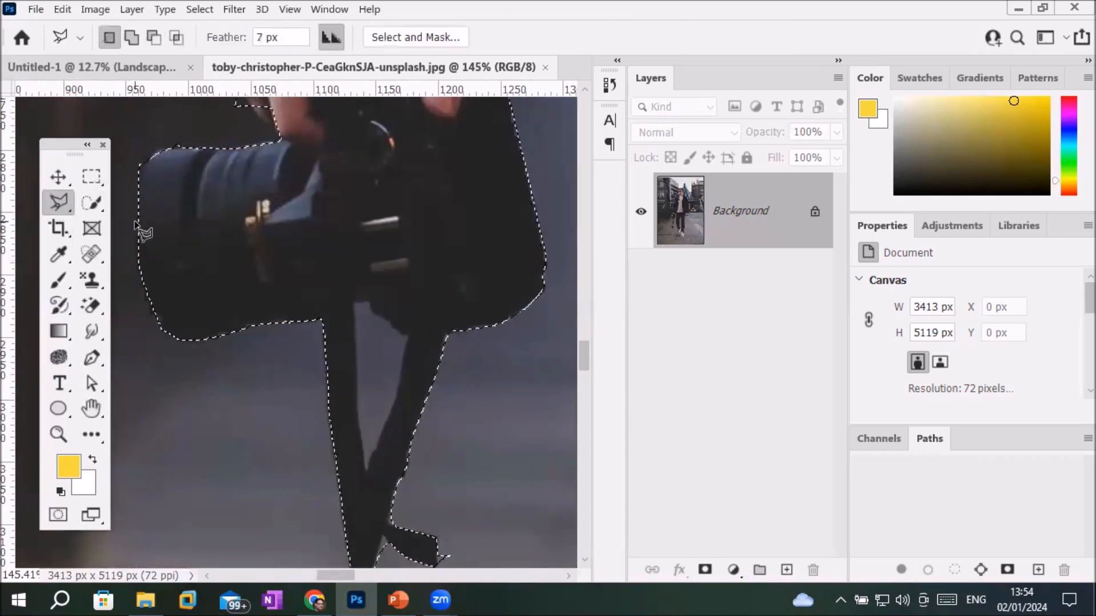
{"action": "left_click", "coordinate": [152, 39]}
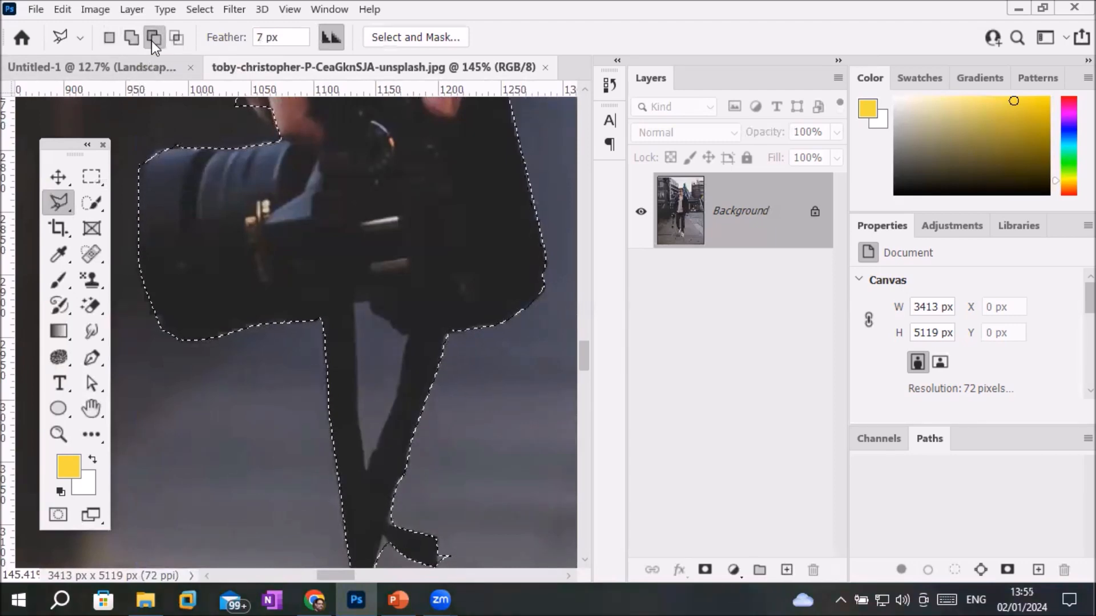
{"action": "left_click", "coordinate": [354, 307]}
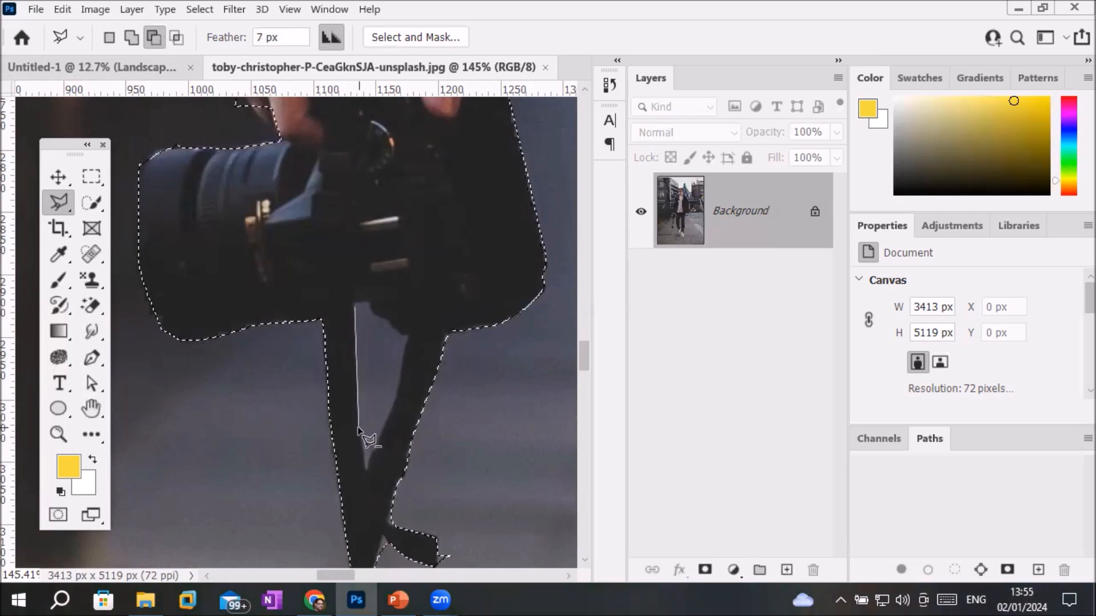
{"action": "left_click", "coordinate": [366, 470]}
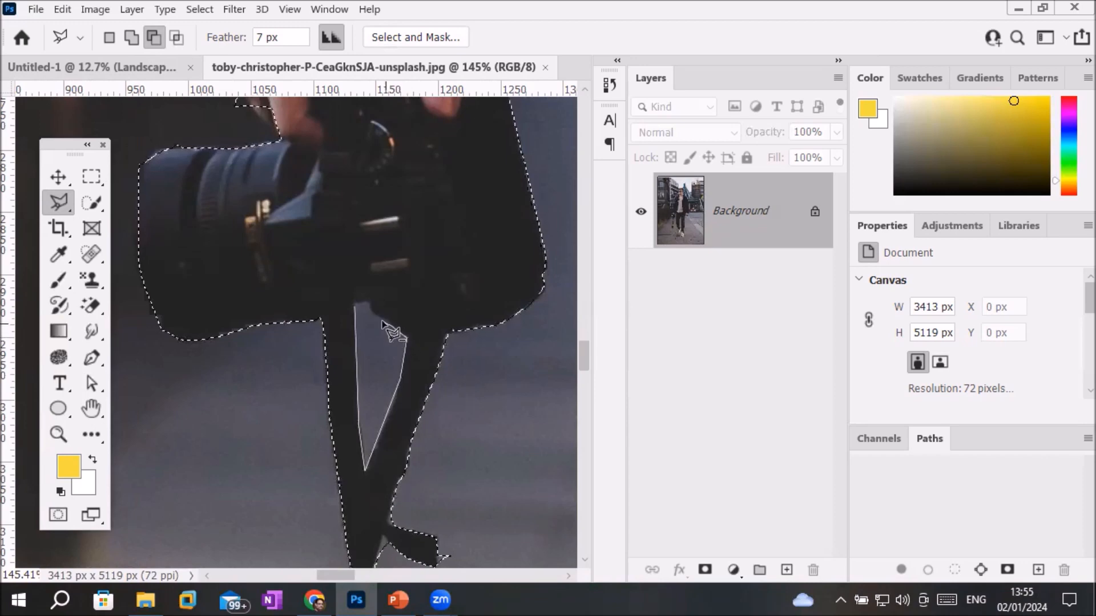
{"action": "left_click", "coordinate": [355, 308]}
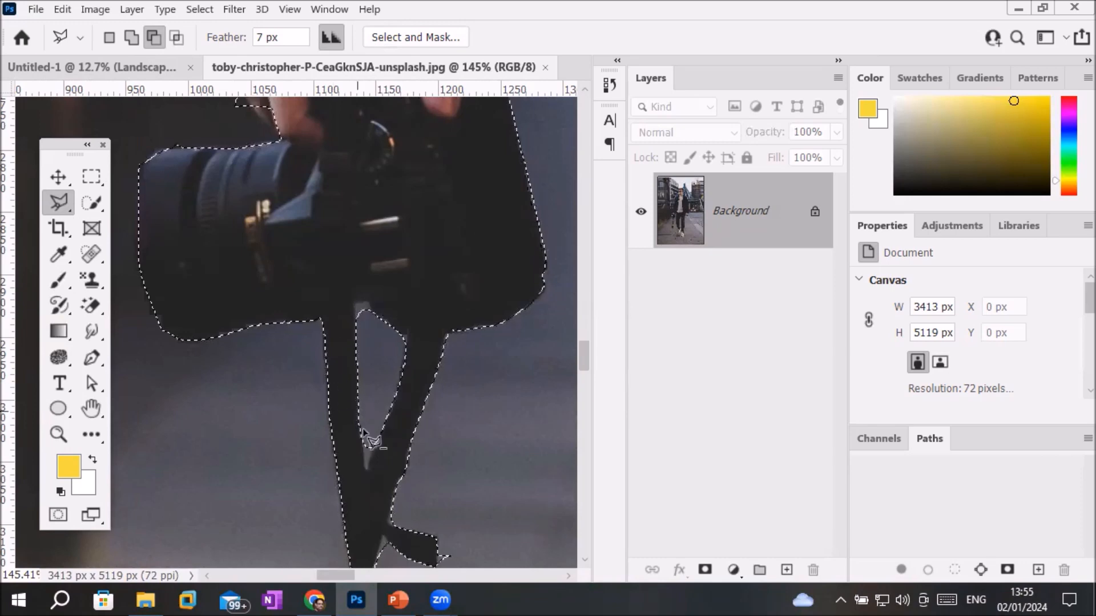
Step: Examine the selection outline around the man's whole body, checking the camera, hands, head and shoulders
{"action": "scroll", "coordinate": [474, 463], "scroll_direction": "down", "scroll_amount": 6}
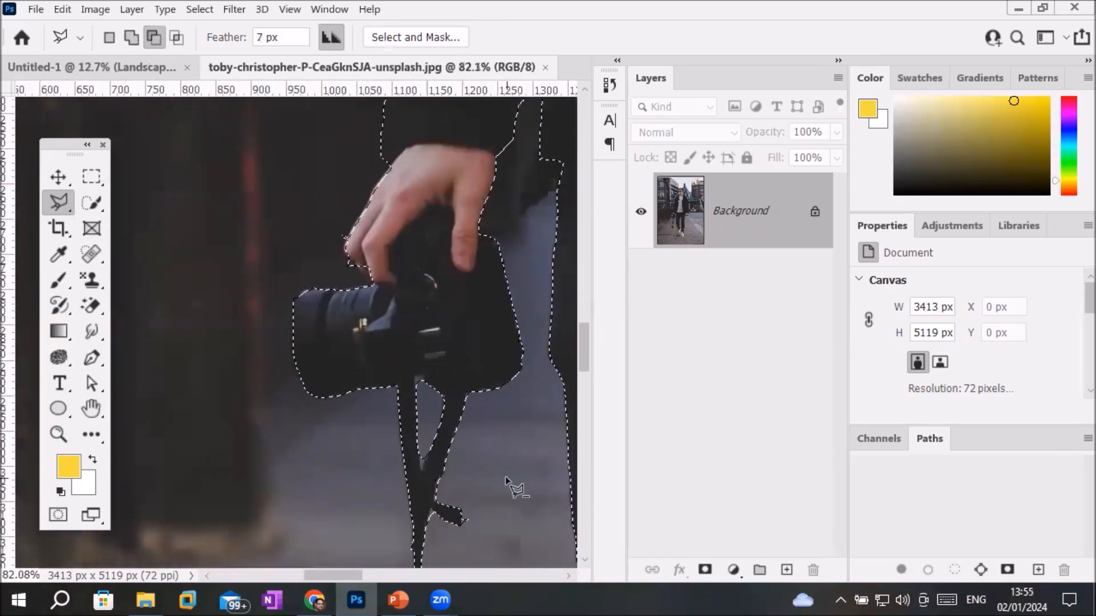
{"action": "scroll", "coordinate": [520, 422], "scroll_direction": "down", "scroll_amount": 8}
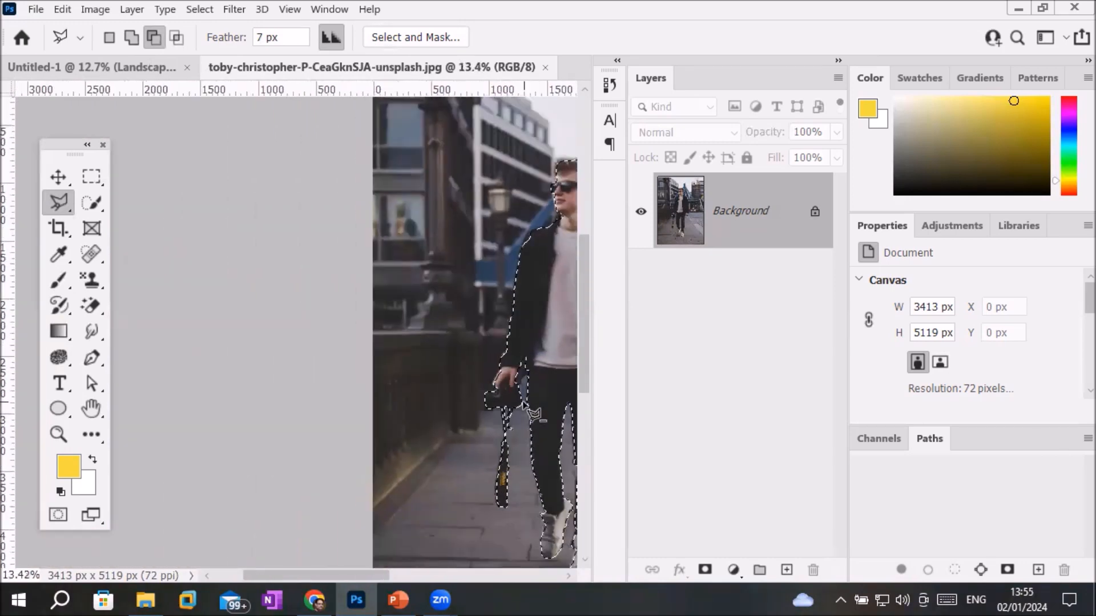
{"action": "scroll", "coordinate": [339, 342], "scroll_direction": "up", "scroll_amount": 6}
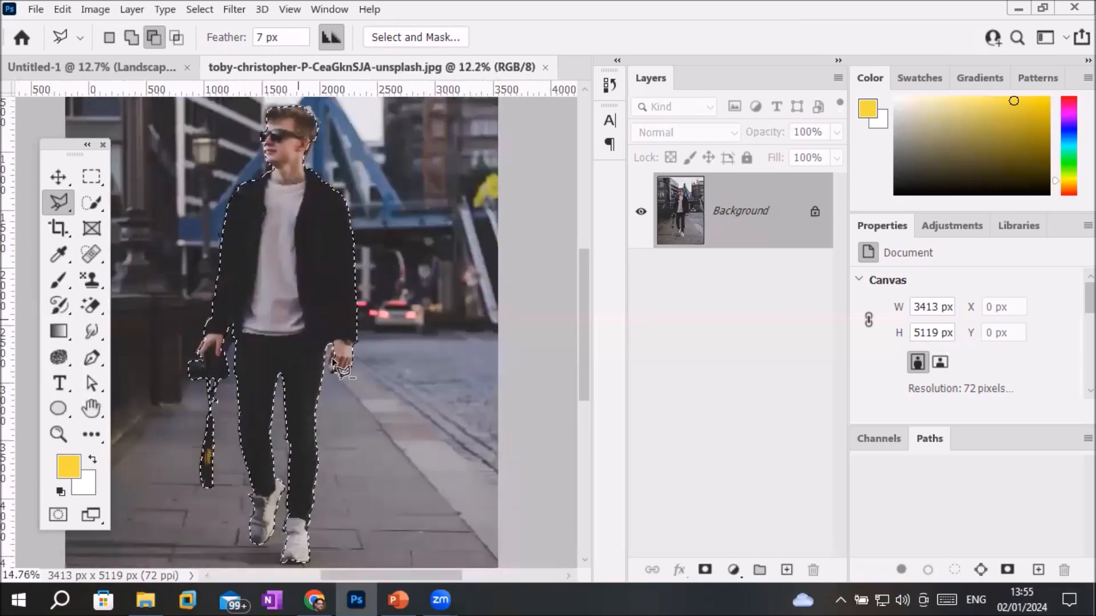
{"action": "scroll", "coordinate": [353, 370], "scroll_direction": "down", "scroll_amount": 4}
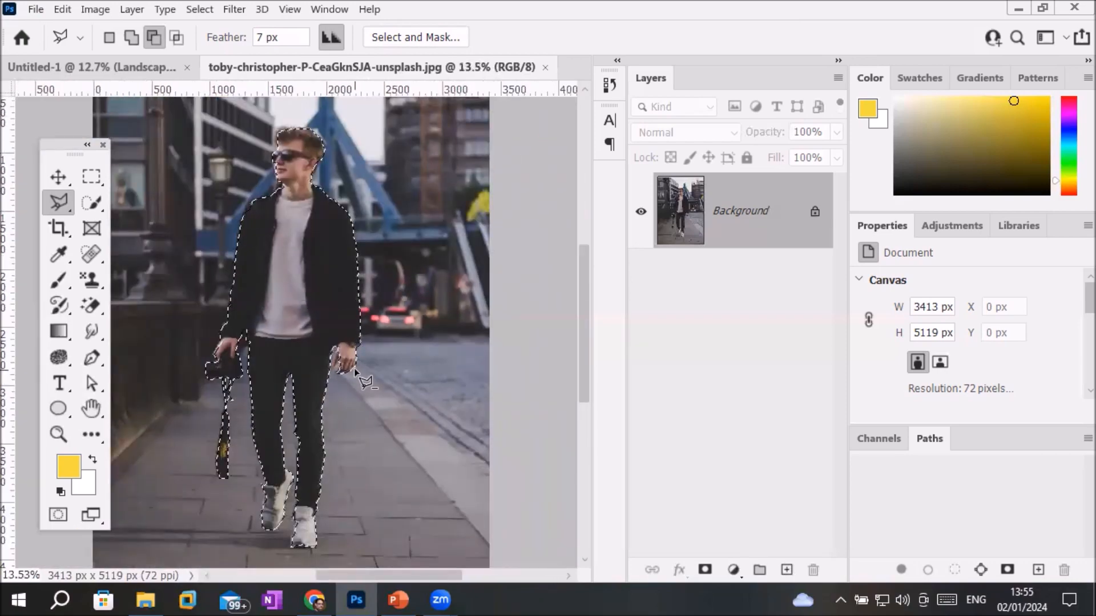
{"action": "scroll", "coordinate": [296, 181], "scroll_direction": "up", "scroll_amount": 2}
{"action": "scroll", "coordinate": [292, 170], "scroll_direction": "up", "scroll_amount": 4}
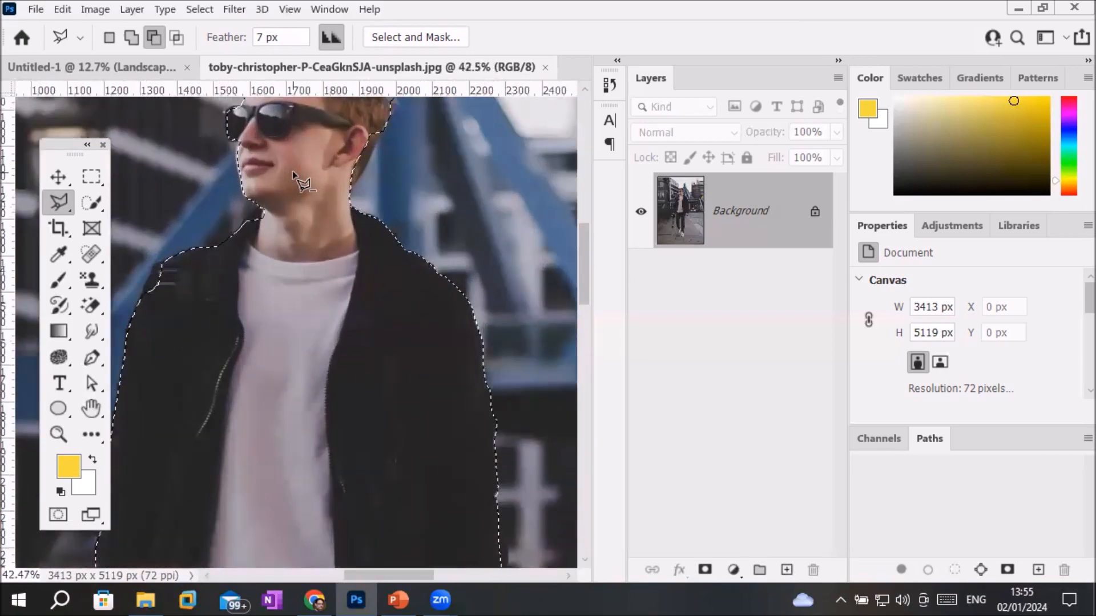
{"action": "scroll", "coordinate": [292, 170], "scroll_direction": "down", "scroll_amount": 3}
{"action": "scroll", "coordinate": [293, 170], "scroll_direction": "down", "scroll_amount": 3}
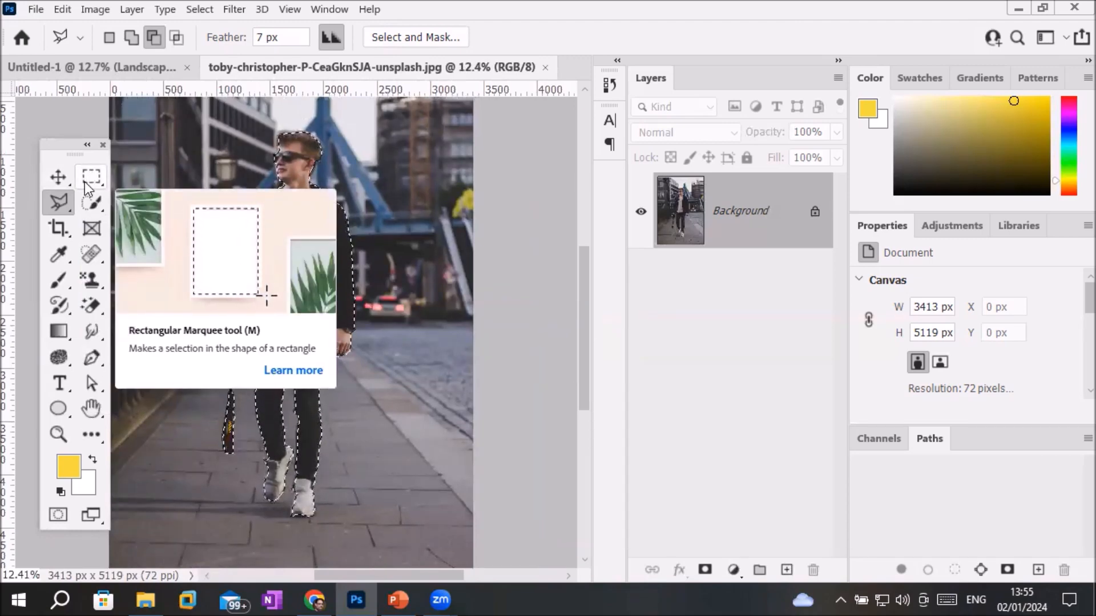
Step: Scale the selected man to 82.69% width and 72.95% height and move him up to the photo's upper part
{"action": "left_click", "coordinate": [57, 178]}
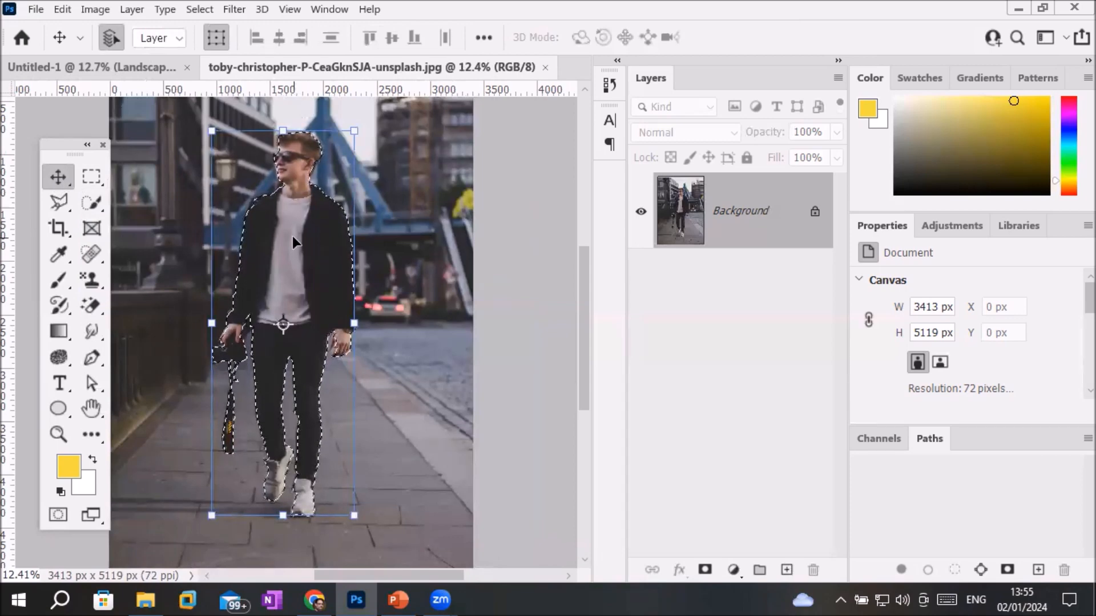
{"action": "left_click_drag", "start_coordinate": [354, 131], "coordinate": [329, 267]}
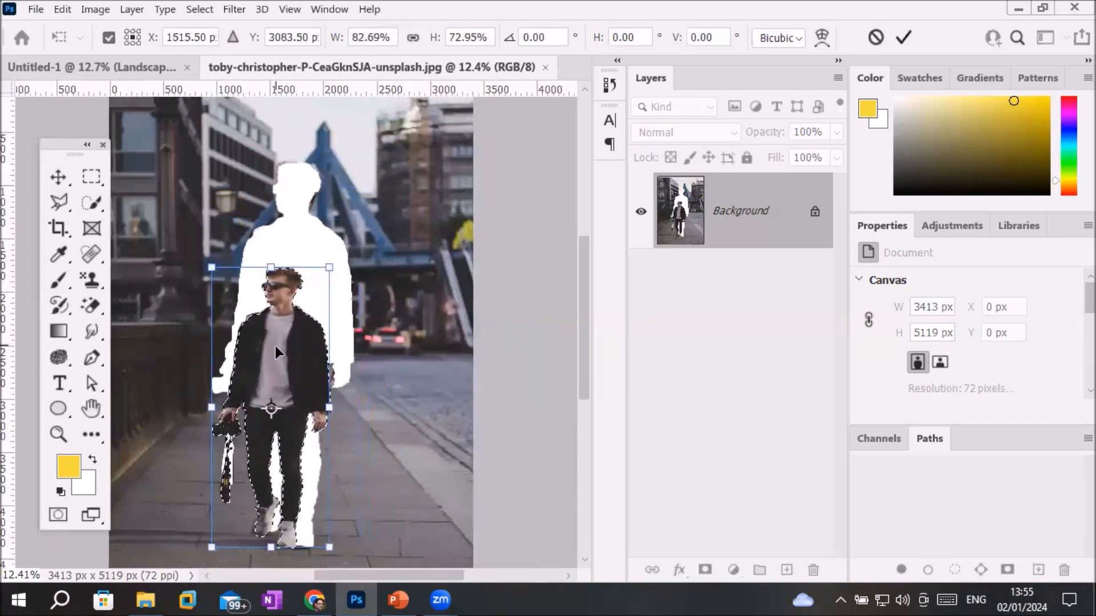
{"action": "left_click_drag", "start_coordinate": [275, 346], "coordinate": [261, 522]}
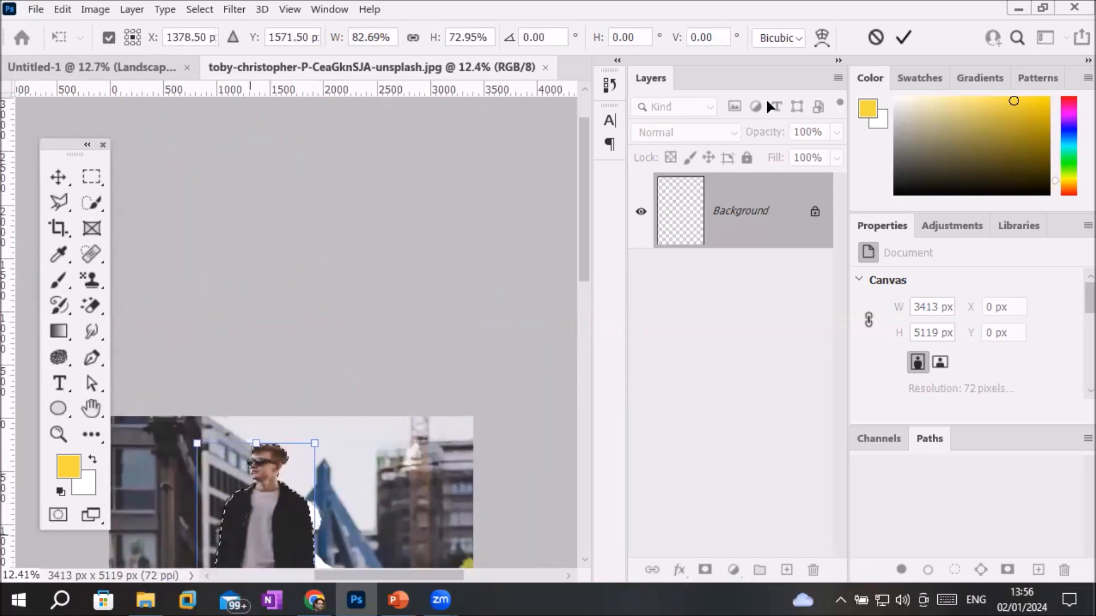
{"action": "left_click", "coordinate": [902, 39]}
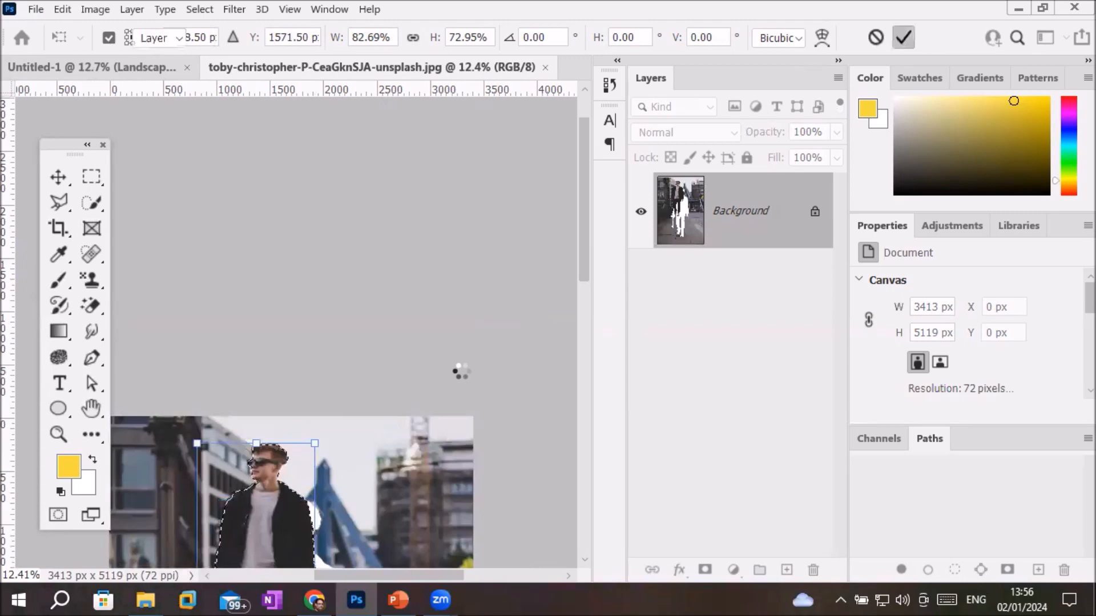
Step: Transfer the selected man from the street photo into the Untitled-1 poster, placing him over the jungle boardwalk
{"action": "key", "text": "ctrl+0"}
{"action": "left_click_drag", "start_coordinate": [288, 239], "coordinate": [107, 67]}
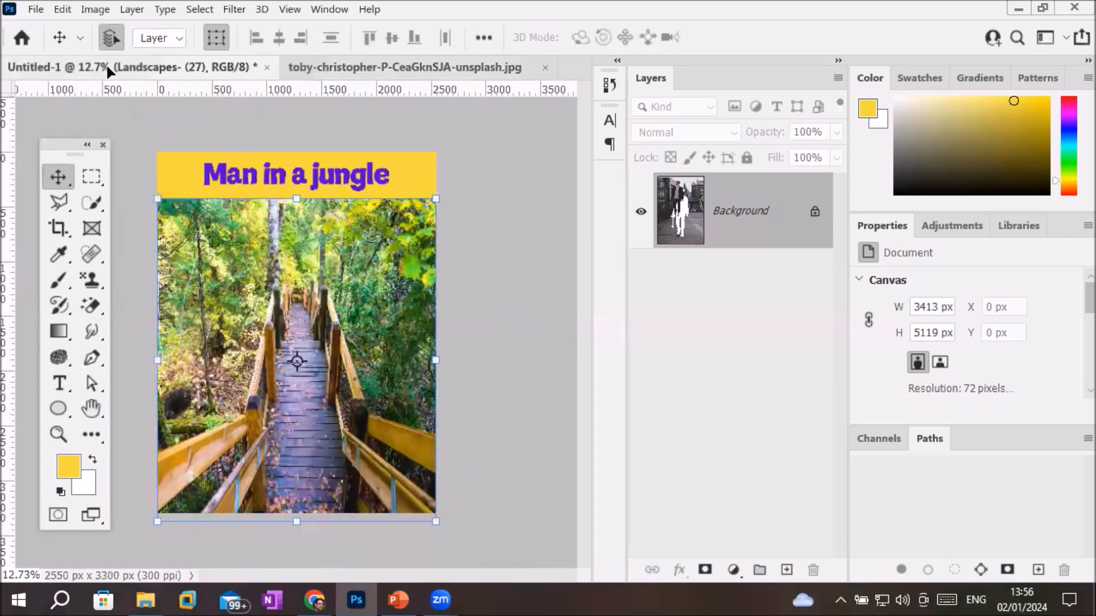
{"action": "left_click_drag", "start_coordinate": [306, 429], "coordinate": [306, 428]}
{"action": "scroll", "coordinate": [374, 397], "scroll_direction": "down", "scroll_amount": 1}
{"action": "scroll", "coordinate": [369, 394], "scroll_direction": "down", "scroll_amount": 1}
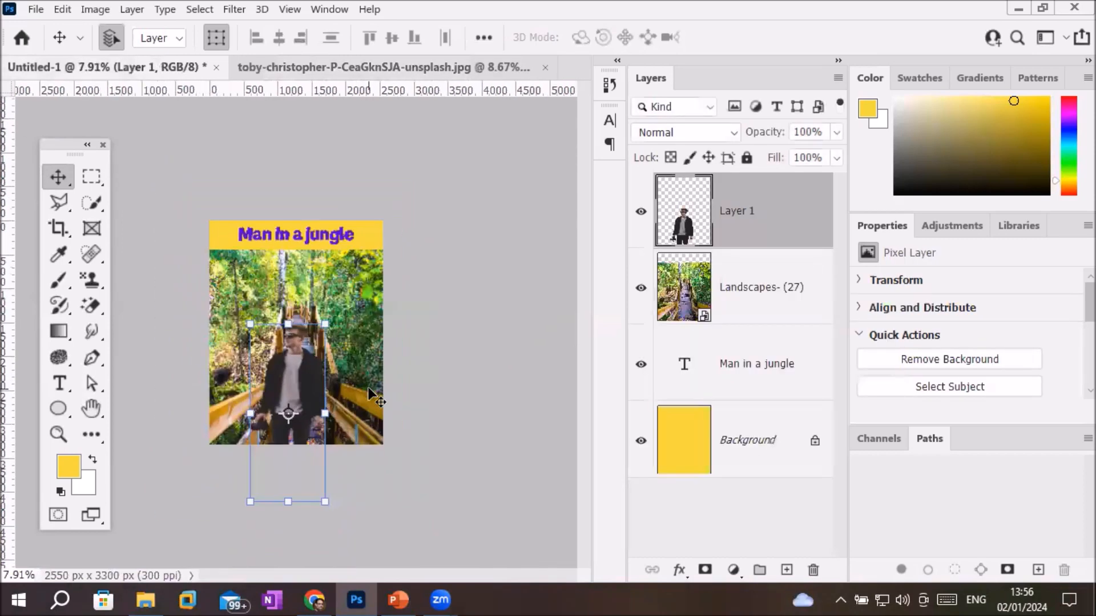
Step: Scale the man's layer to 73.76% and position him centrally on the wooden boardwalk below the title
{"action": "left_click_drag", "start_coordinate": [297, 392], "coordinate": [304, 331]}
{"action": "key", "text": "ctrl+t"}
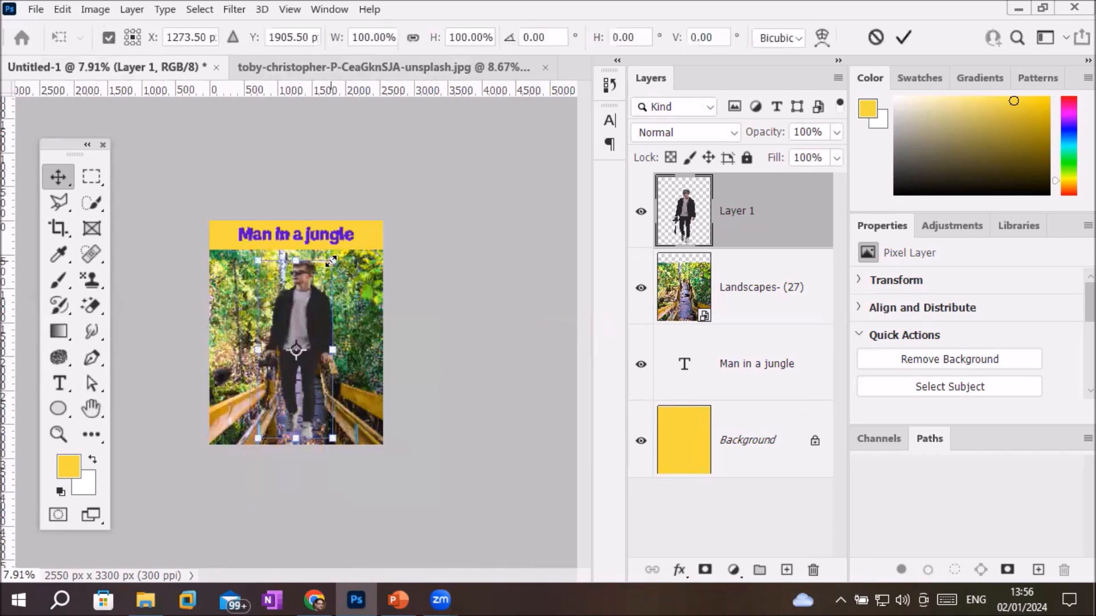
{"action": "left_click_drag", "start_coordinate": [331, 262], "coordinate": [317, 310]}
{"action": "left_click_drag", "start_coordinate": [286, 356], "coordinate": [300, 346]}
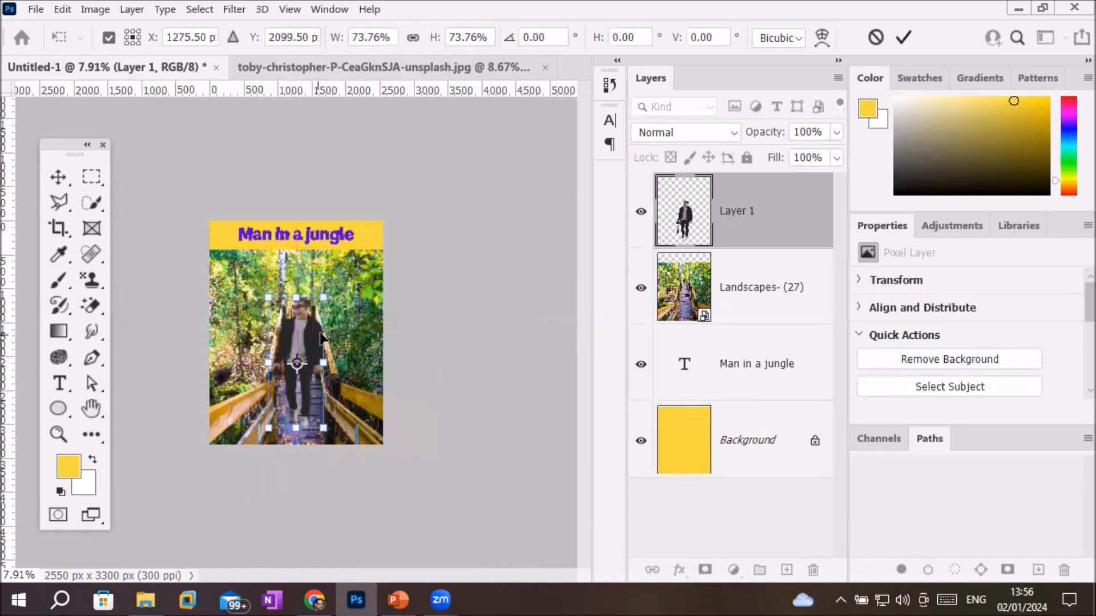
{"action": "left_click", "coordinate": [903, 39]}
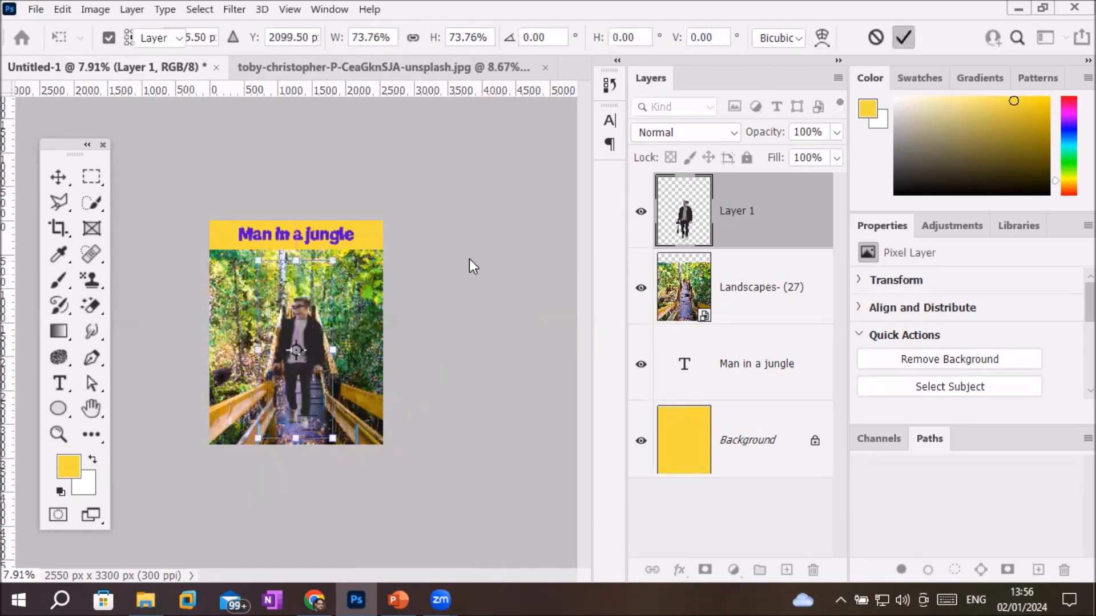
{"action": "left_click", "coordinate": [428, 296]}
{"action": "scroll", "coordinate": [359, 377], "scroll_direction": "up", "scroll_amount": 11}
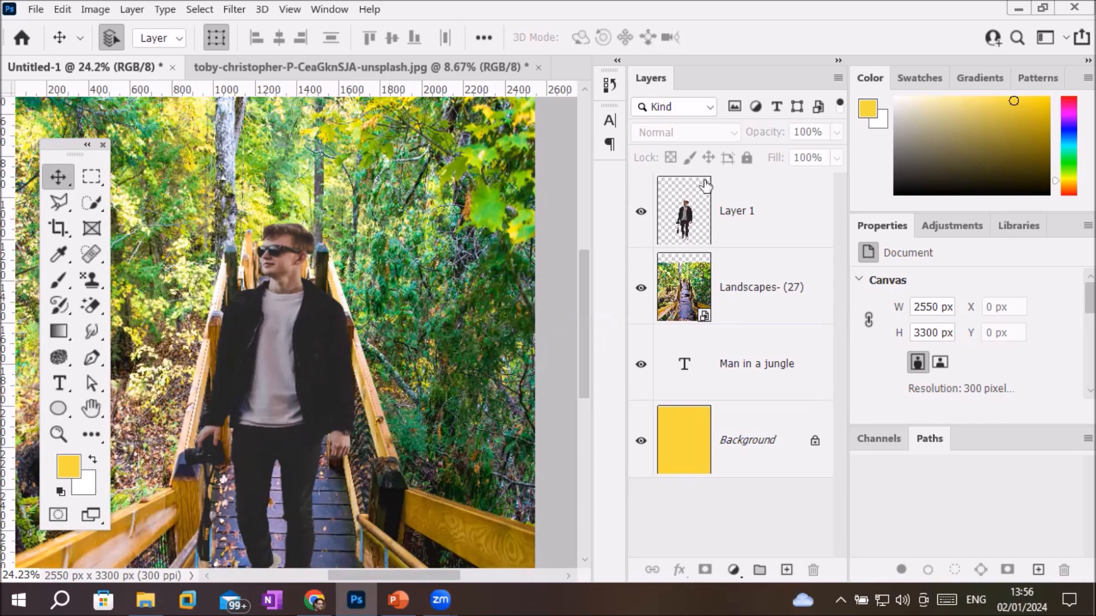
Step: Hide and show the man's layer to compare the poster with and without him
{"action": "left_click", "coordinate": [642, 216]}
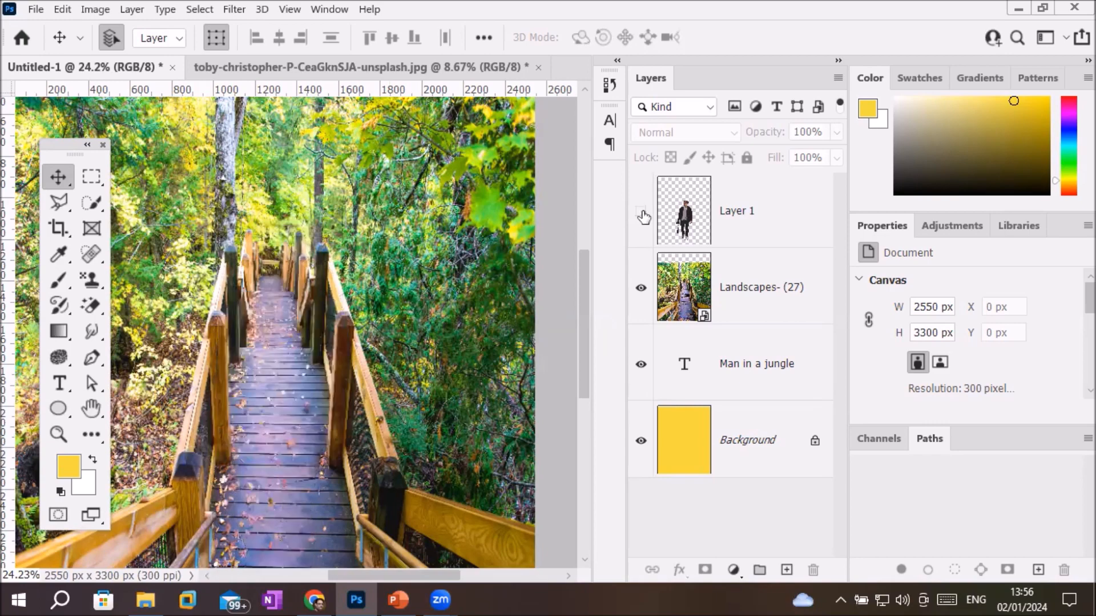
{"action": "left_click", "coordinate": [642, 216]}
{"action": "left_click", "coordinate": [641, 216]}
{"action": "left_click", "coordinate": [642, 216]}
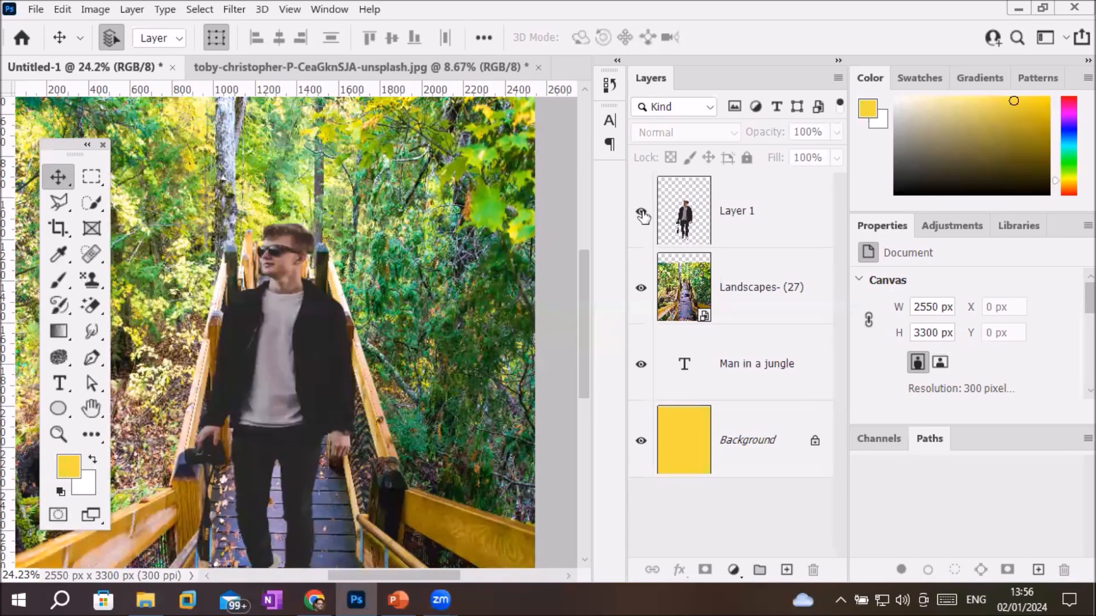
Step: Scale the man's layer to 132.64% width and 123.55% height and place him over the boardwalk's right railing
{"action": "left_click", "coordinate": [693, 223]}
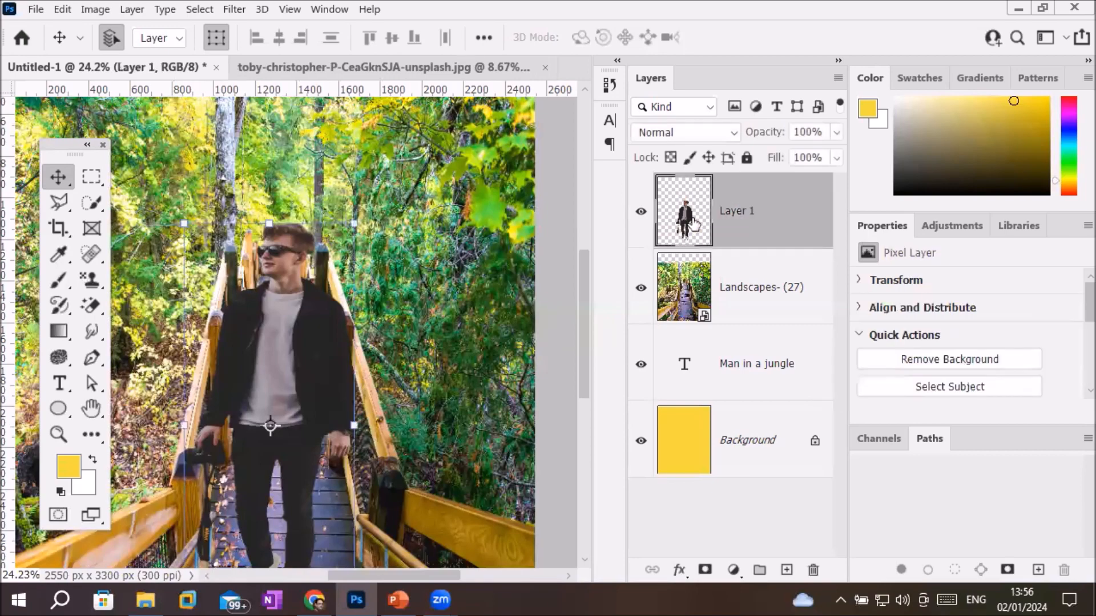
{"action": "left_click_drag", "start_coordinate": [355, 223], "coordinate": [422, 97]}
{"action": "scroll", "coordinate": [489, 342], "scroll_direction": "down", "scroll_amount": 3}
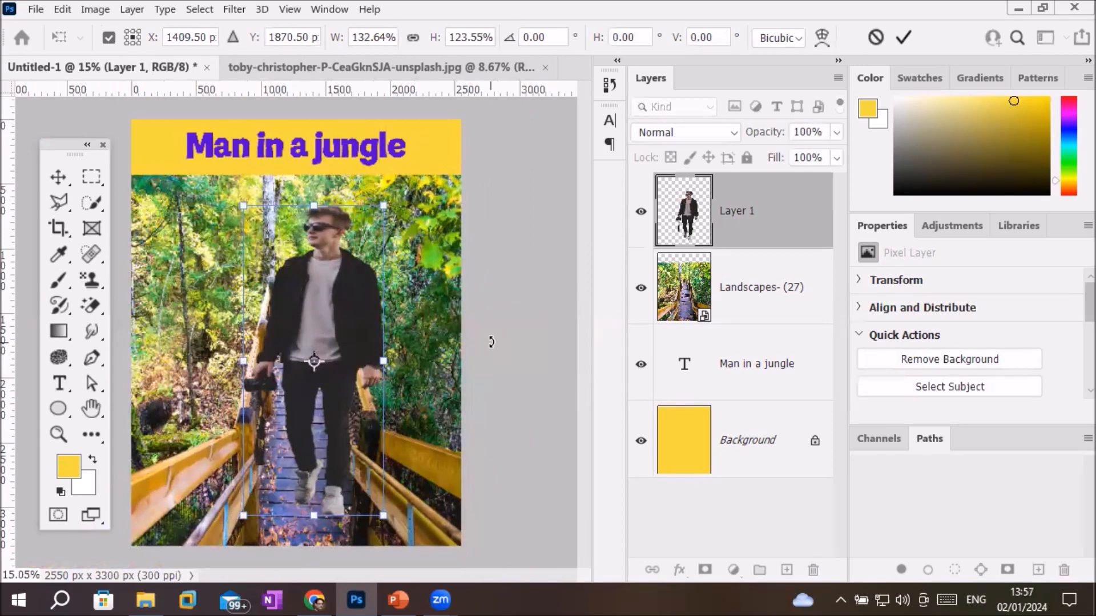
{"action": "left_click_drag", "start_coordinate": [341, 328], "coordinate": [406, 397]}
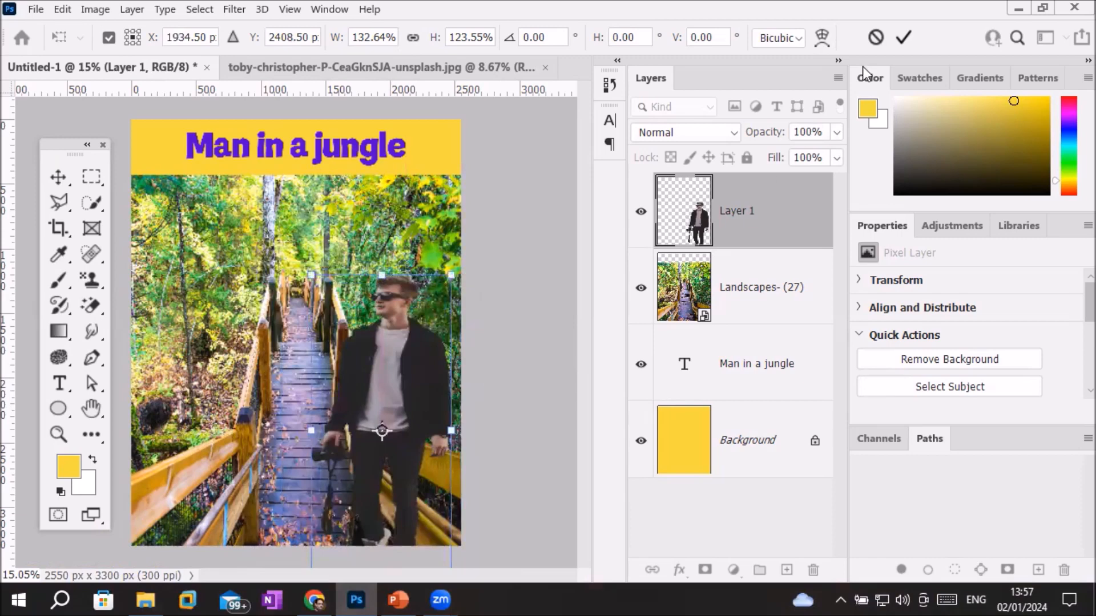
{"action": "left_click", "coordinate": [903, 37]}
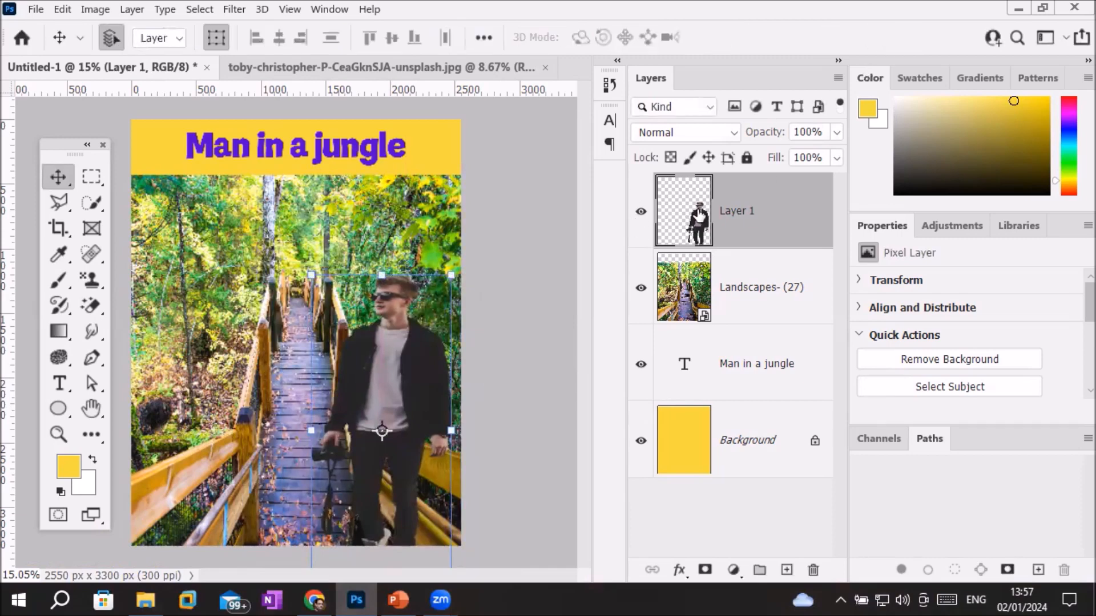
Step: Duplicate the man's layer, mirror the copy horizontally to -95.04% width and place it to the left of the original man
{"action": "left_click_drag", "start_coordinate": [702, 221], "coordinate": [809, 555]}
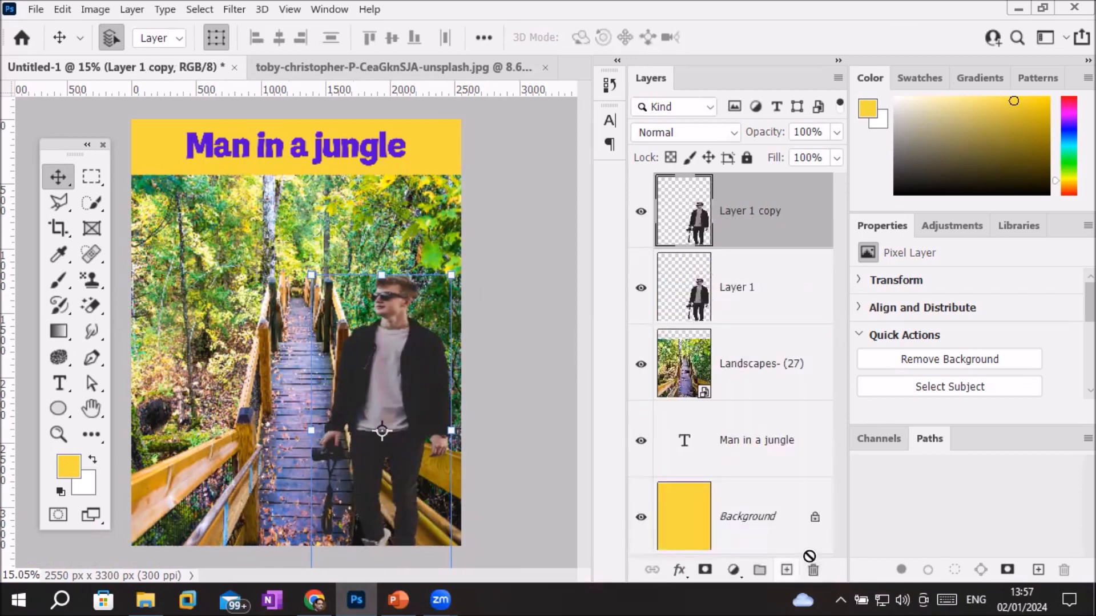
{"action": "left_click_drag", "start_coordinate": [401, 398], "coordinate": [283, 393]}
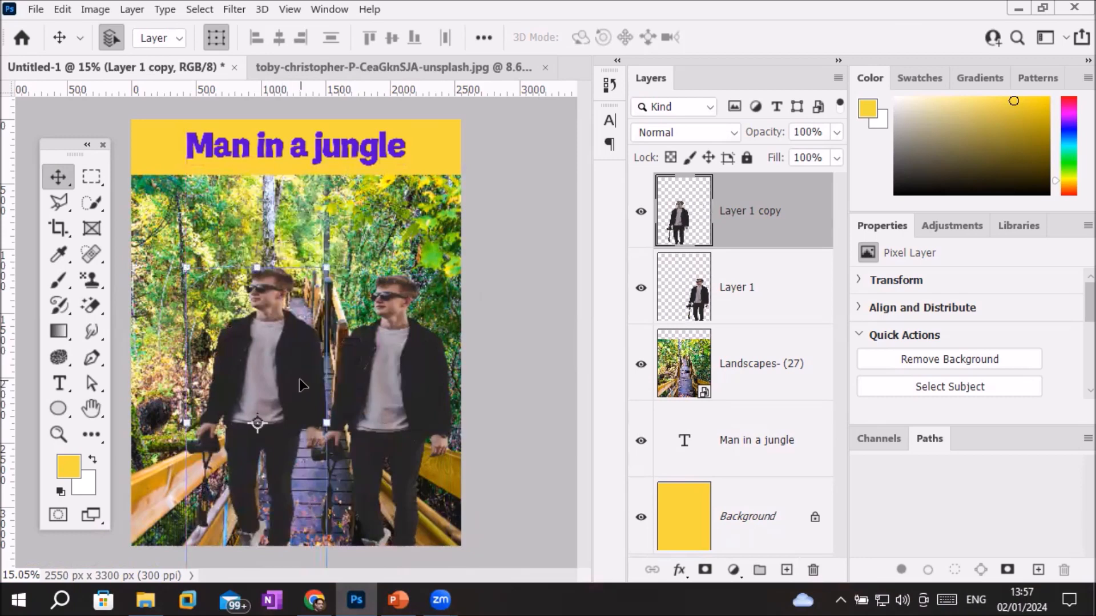
{"action": "left_click_drag", "start_coordinate": [270, 426], "coordinate": [460, 425]}
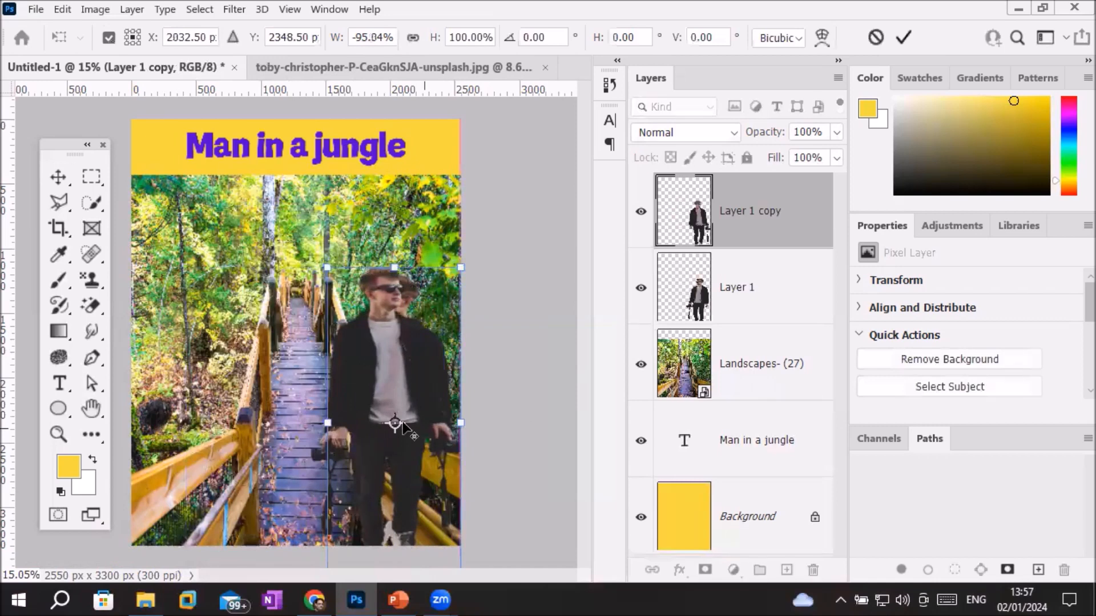
{"action": "left_click_drag", "start_coordinate": [398, 384], "coordinate": [290, 381]}
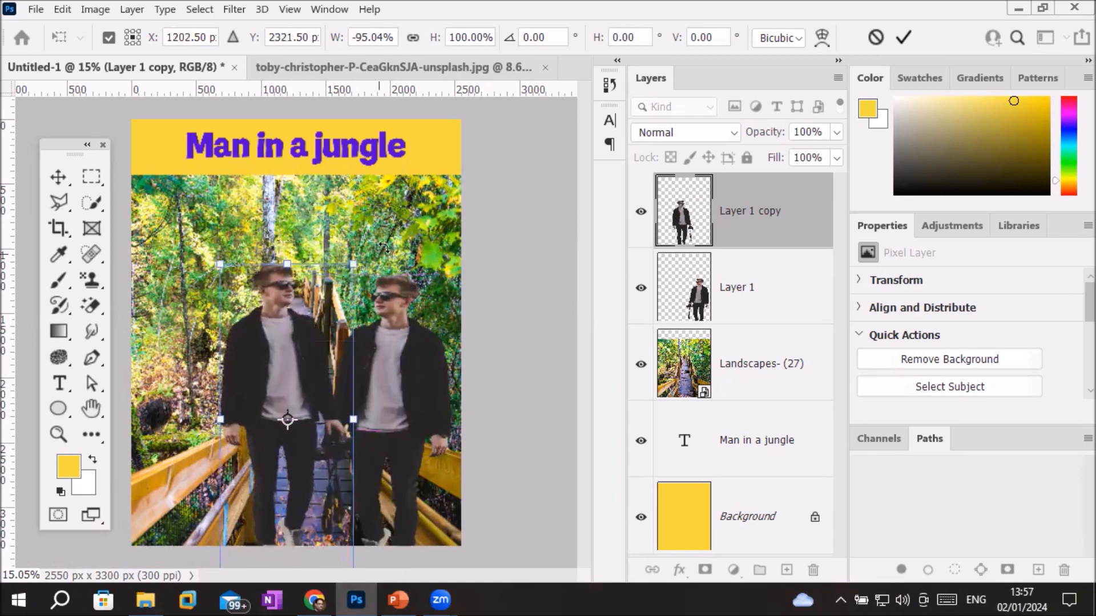
{"action": "left_click", "coordinate": [904, 37]}
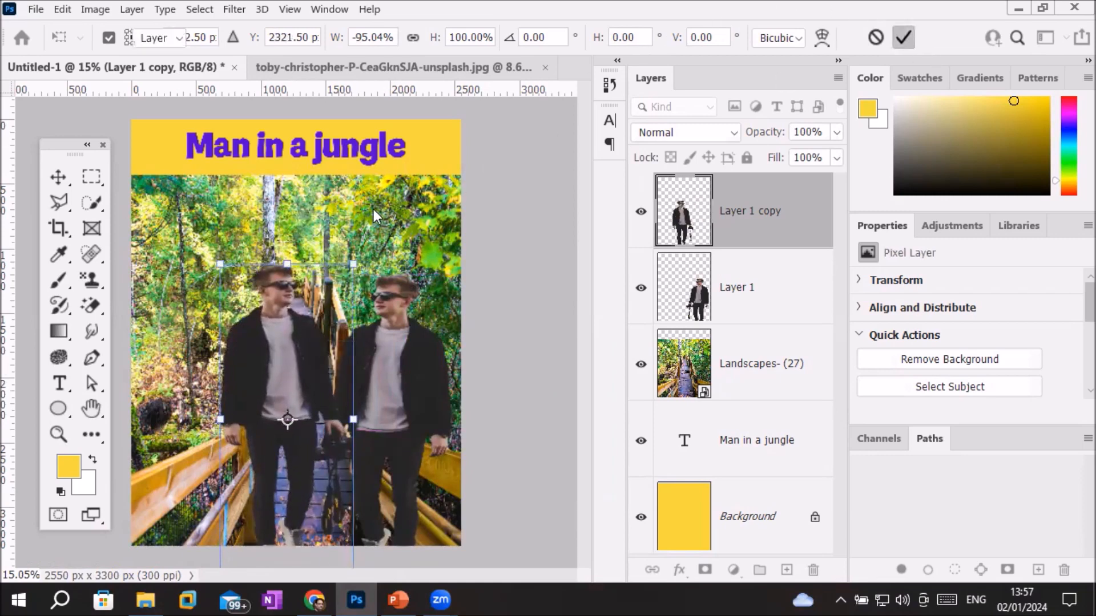
{"action": "left_click", "coordinate": [379, 217]}
{"action": "scroll", "coordinate": [480, 486], "scroll_direction": "down", "scroll_amount": 1}
{"action": "scroll", "coordinate": [480, 486], "scroll_direction": "down", "scroll_amount": 1}
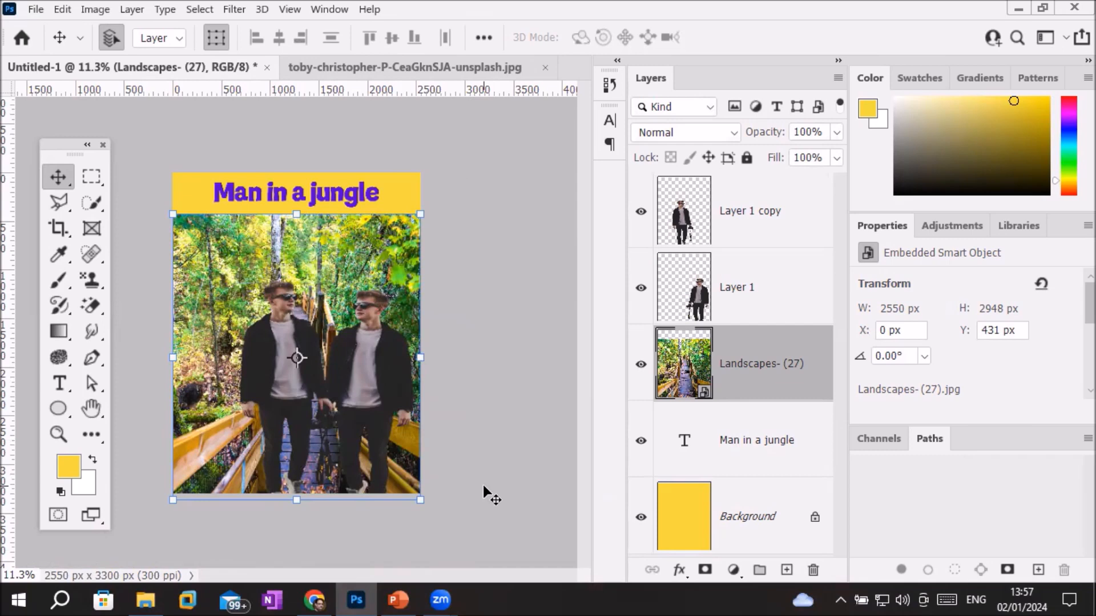
{"action": "key", "text": "Delete"}
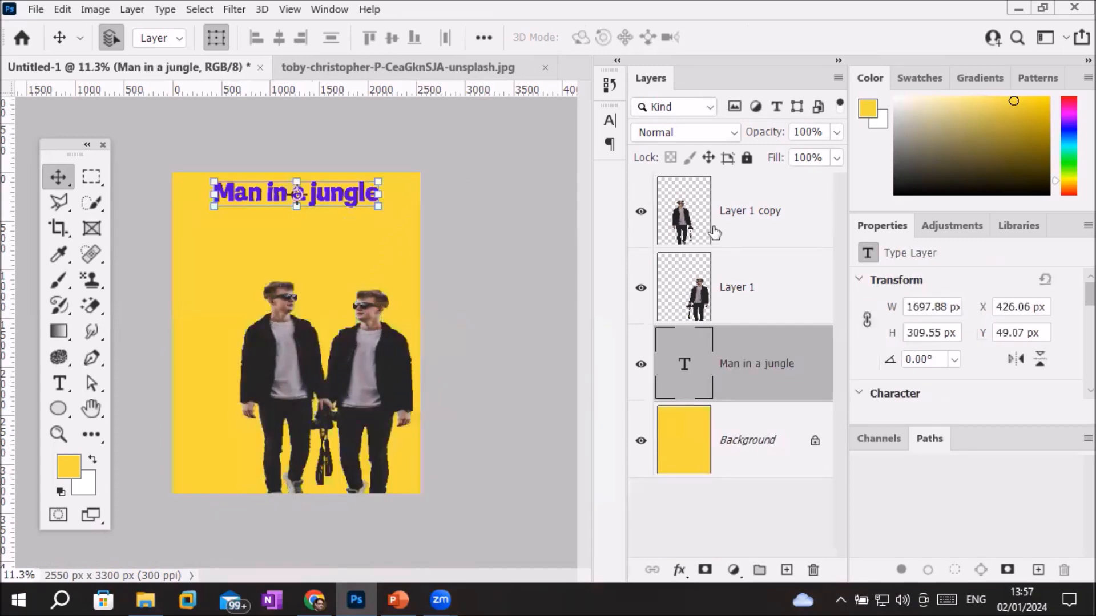
{"action": "left_click", "coordinate": [713, 230]}
{"action": "key", "text": "ctrl+z"}
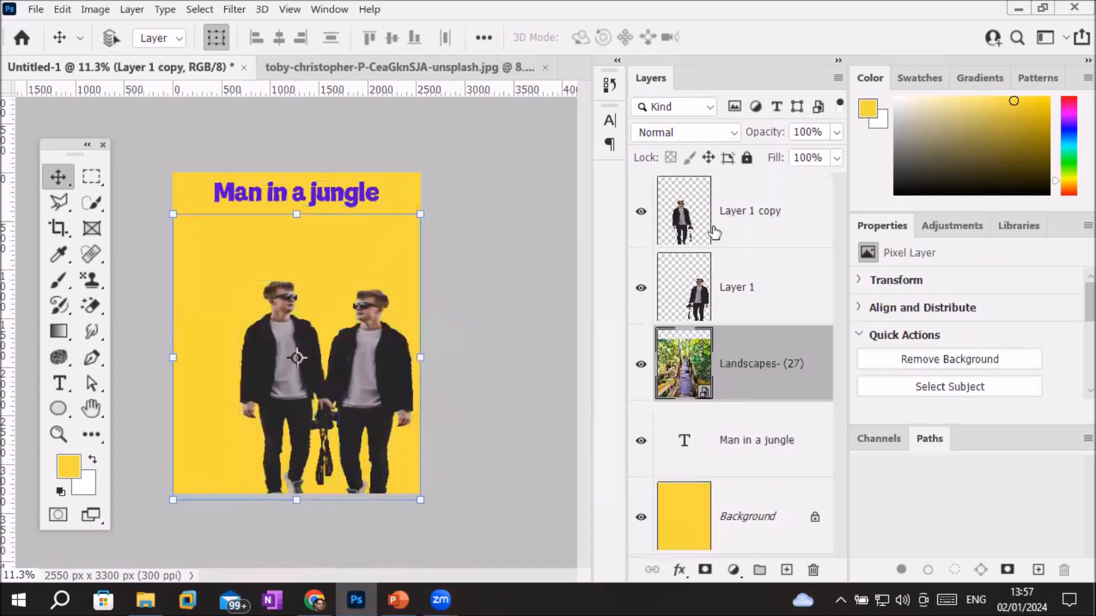
Step: Delete the man's layer and its mirrored copy, keeping the jungle photo, title and yellow background
{"action": "left_click", "coordinate": [699, 283]}
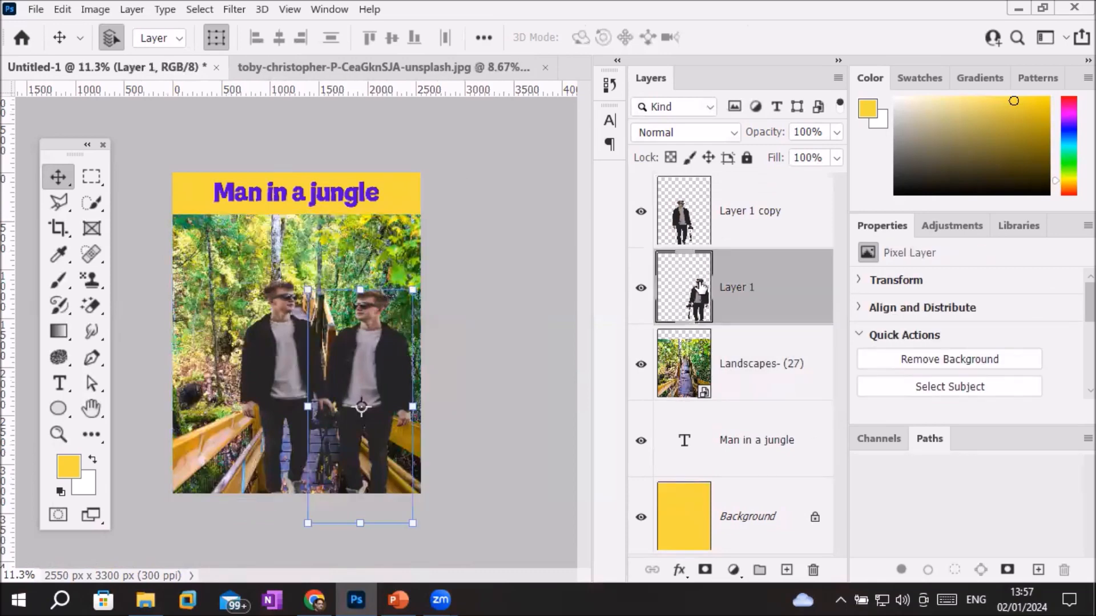
{"action": "key", "text": "Delete"}
{"action": "left_click", "coordinate": [699, 220]}
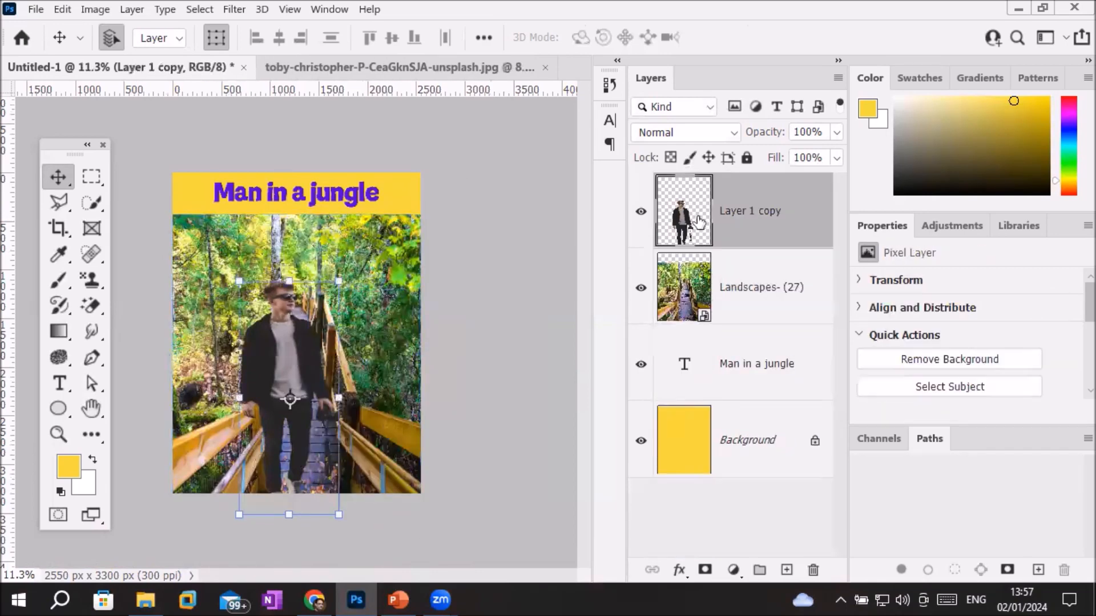
{"action": "key", "text": "Delete"}
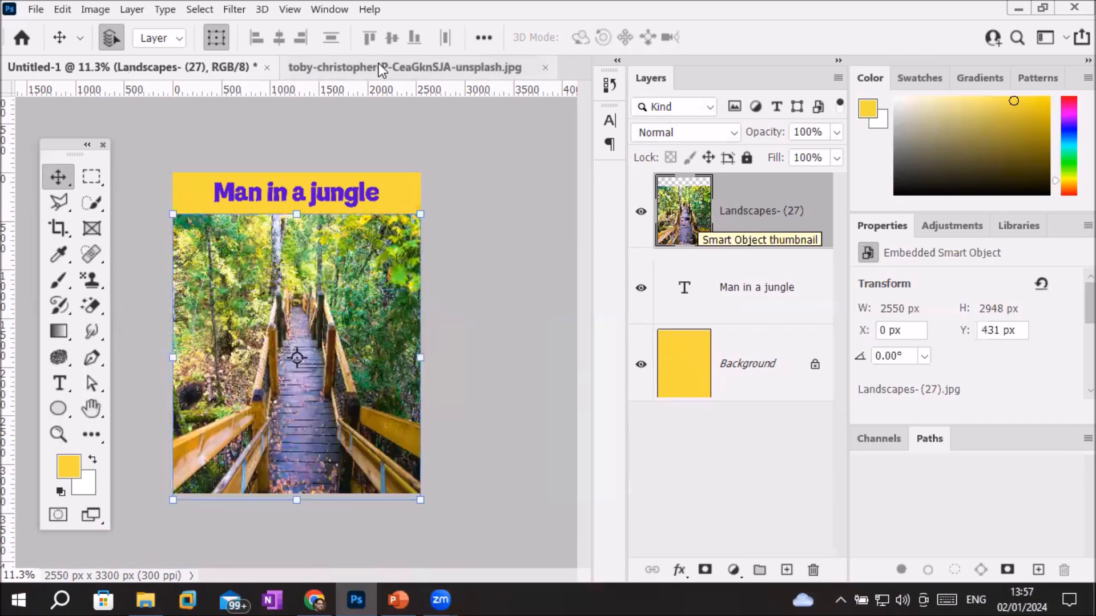
Step: Close the street photo document without saving its changes
{"action": "left_click", "coordinate": [359, 68]}
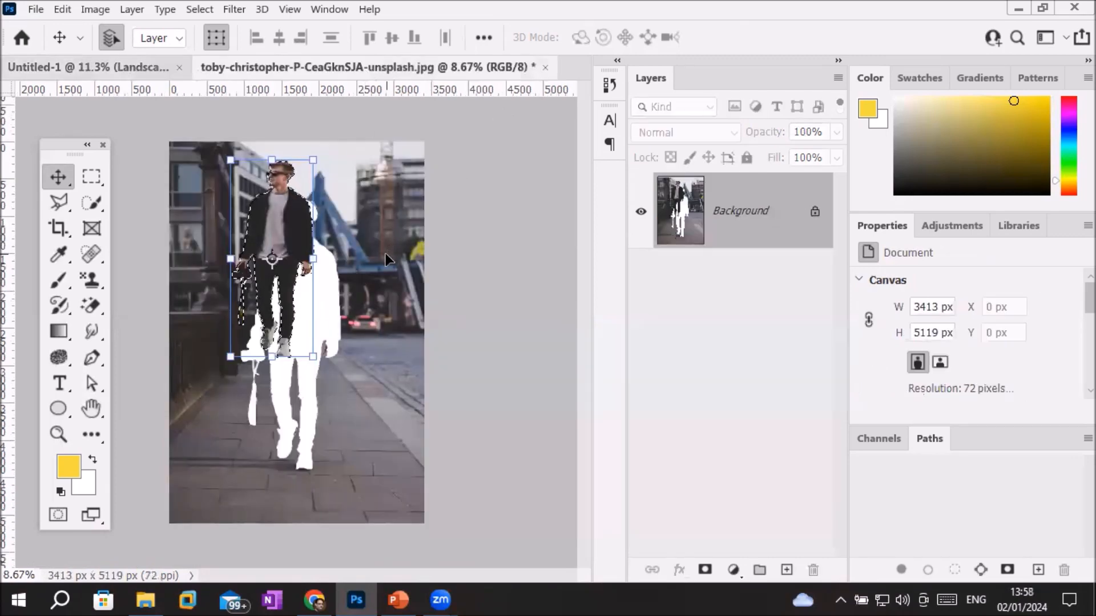
{"action": "left_click", "coordinate": [546, 67]}
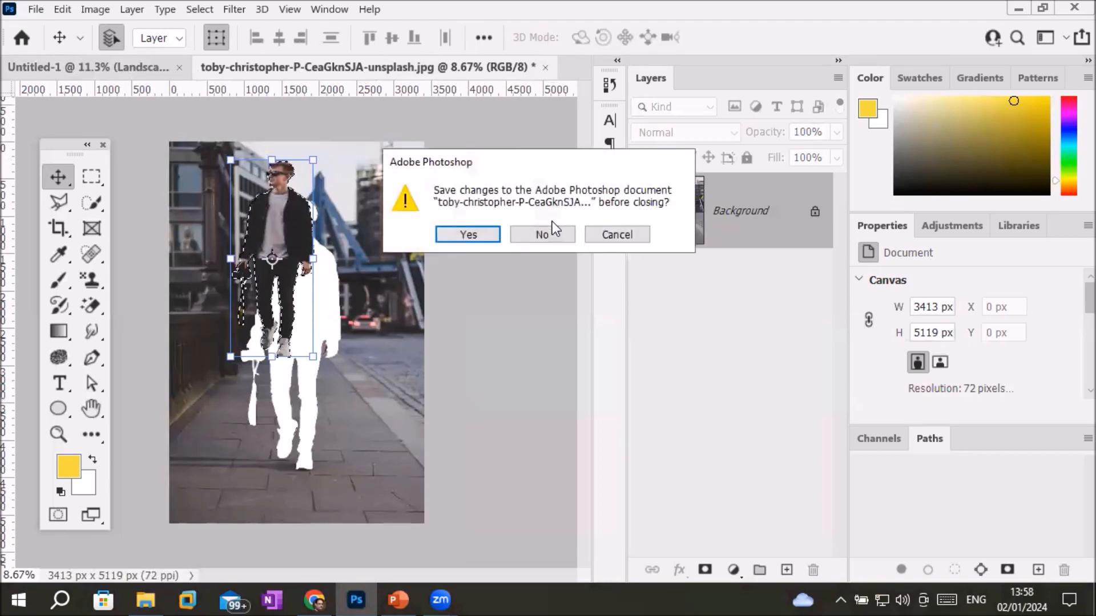
{"action": "left_click", "coordinate": [543, 235]}
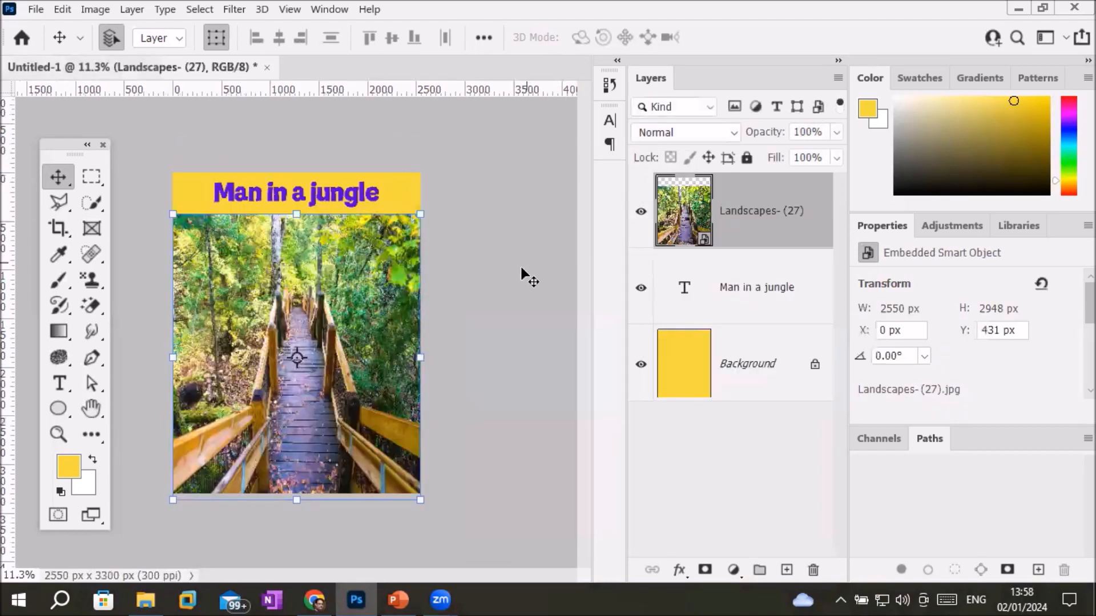
Step: Open the beach photo of the man with a backpack from the Models folder as a separate Photoshop document
{"action": "left_click", "coordinate": [153, 590]}
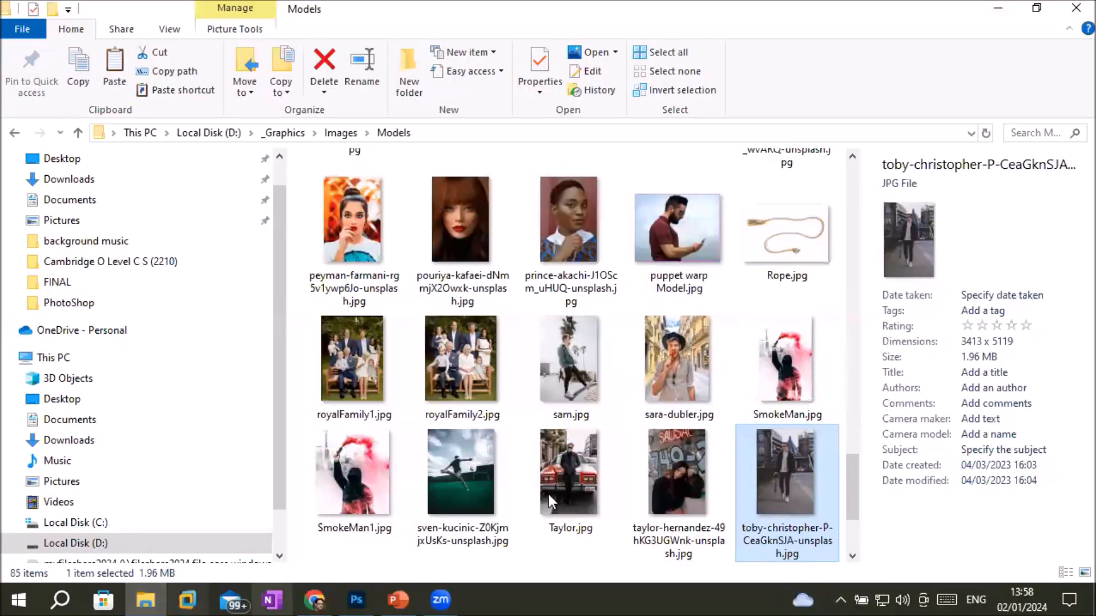
{"action": "scroll", "coordinate": [704, 464], "scroll_direction": "down", "scroll_amount": 2}
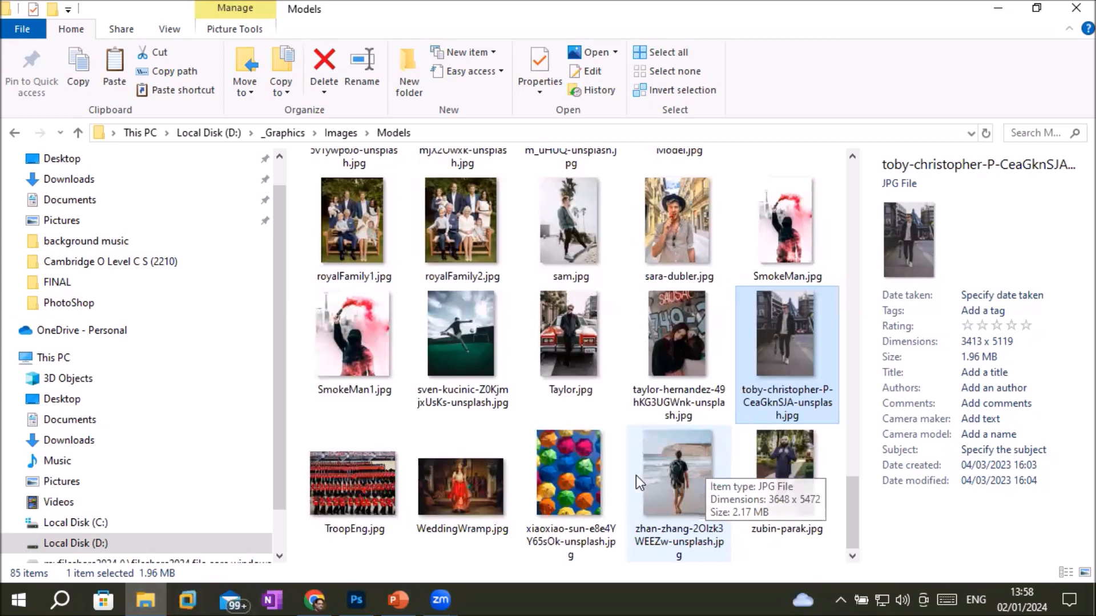
{"action": "left_click", "coordinate": [678, 481]}
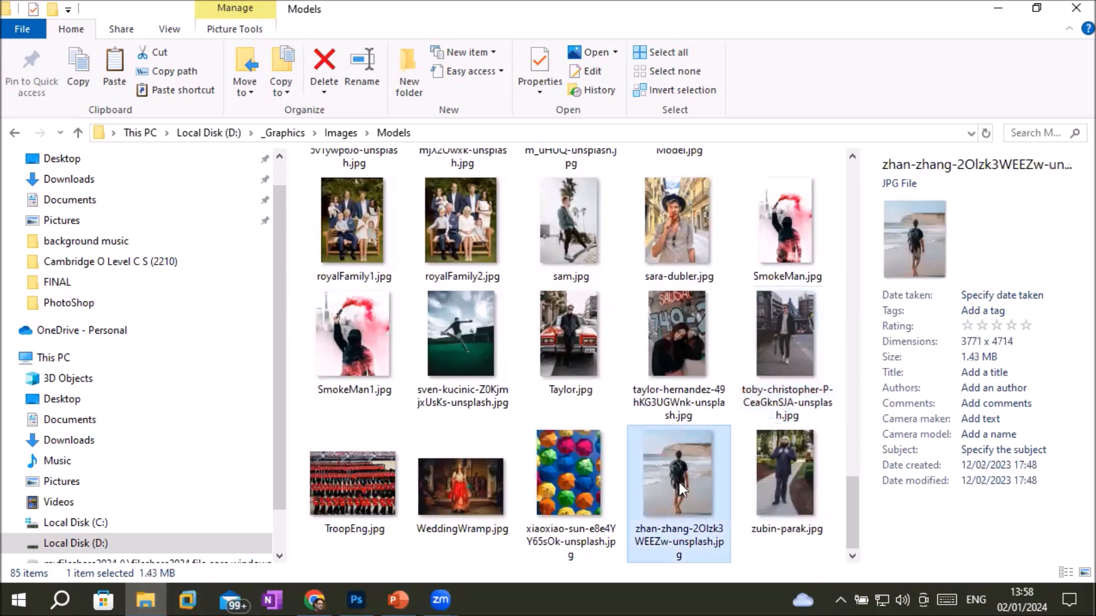
{"action": "left_click_drag", "start_coordinate": [679, 482], "coordinate": [379, 67]}
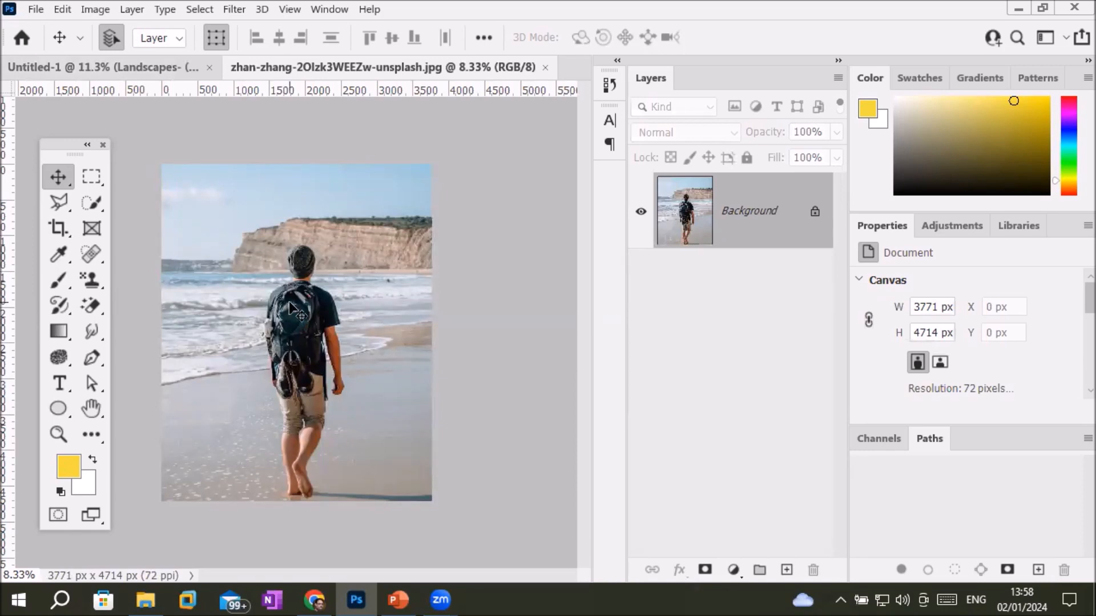
{"action": "left_click", "coordinate": [57, 202]}
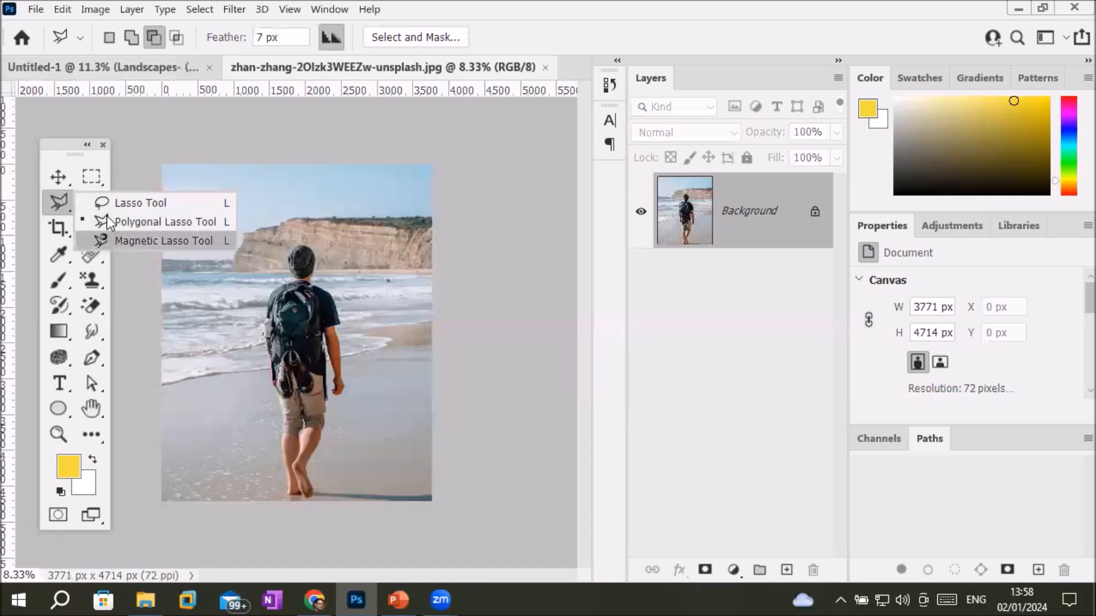
{"action": "left_click", "coordinate": [94, 181]}
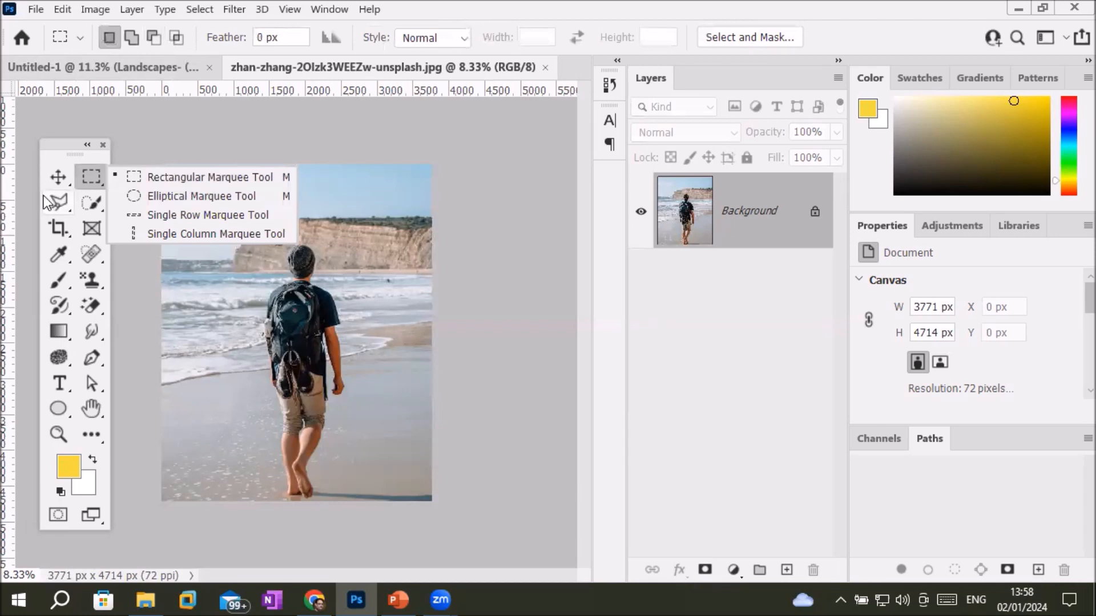
{"action": "left_click", "coordinate": [58, 200]}
Step: Select the man with the backpack using the Object Selection Tool in Rectangle mode
{"action": "left_click", "coordinate": [87, 201]}
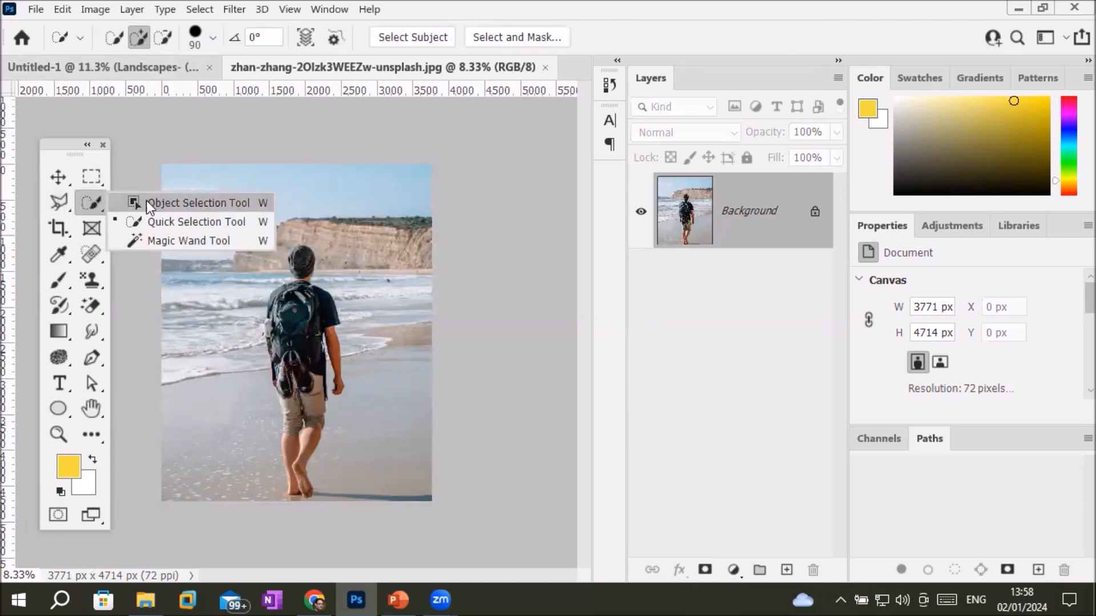
{"action": "left_click", "coordinate": [197, 202]}
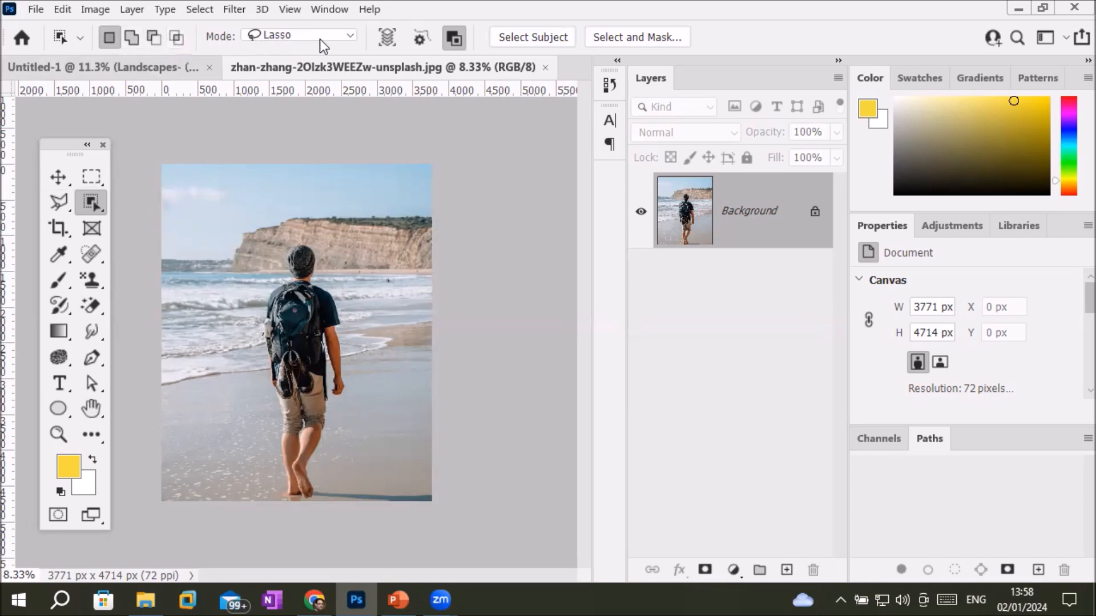
{"action": "left_click", "coordinate": [338, 35]}
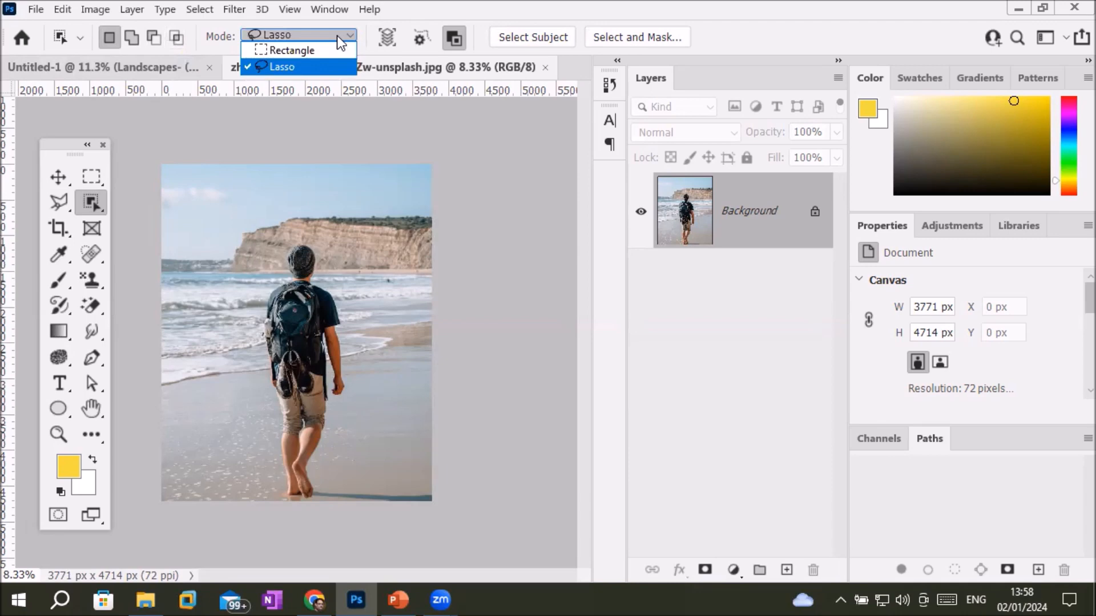
{"action": "left_click", "coordinate": [280, 66]}
{"action": "mouse_move", "coordinate": [286, 223]}
{"action": "left_mouse_down"}
{"action": "mouse_move", "coordinate": [250, 289]}
{"action": "mouse_move", "coordinate": [233, 400]}
{"action": "mouse_move", "coordinate": [253, 454]}
{"action": "mouse_move", "coordinate": [328, 490]}
{"action": "mouse_move", "coordinate": [392, 416]}
{"action": "mouse_move", "coordinate": [340, 216]}
{"action": "mouse_move", "coordinate": [217, 208]}
{"action": "mouse_move", "coordinate": [219, 234]}
{"action": "left_mouse_up"}
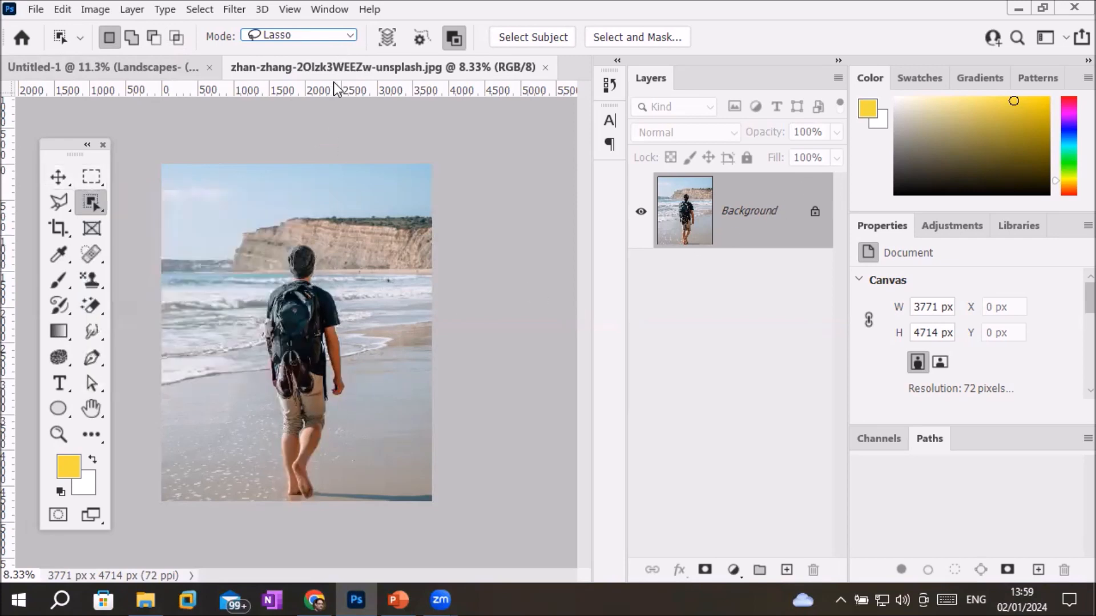
{"action": "left_click", "coordinate": [285, 33]}
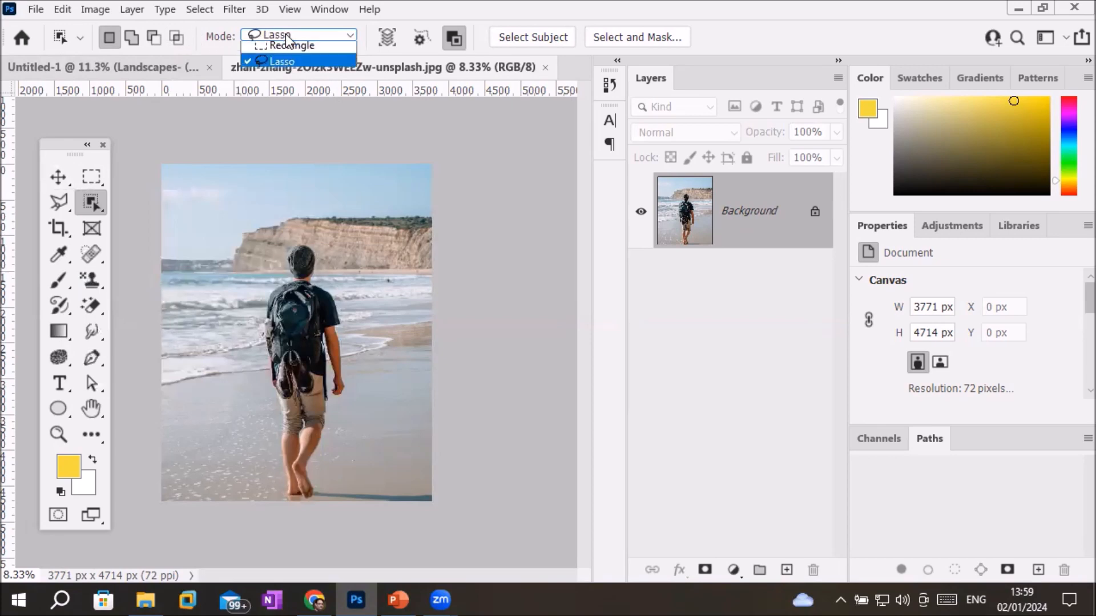
{"action": "left_click", "coordinate": [285, 45]}
{"action": "left_click_drag", "start_coordinate": [230, 231], "coordinate": [350, 507]}
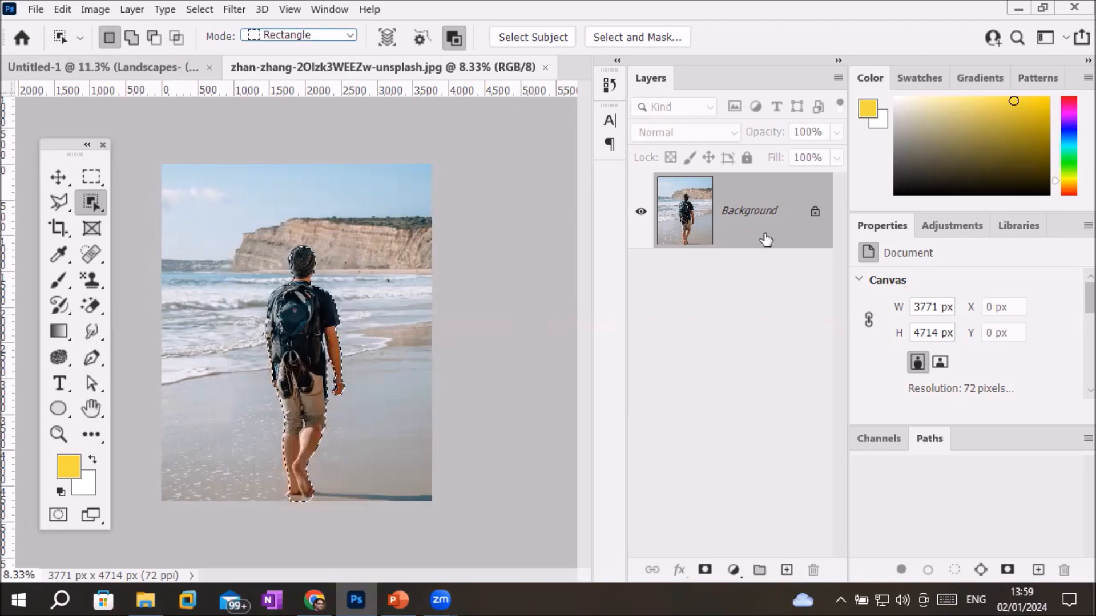
Step: Examine the selection outline around the man's right arm, hand and backpack strap up close
{"action": "left_click", "coordinate": [58, 176]}
{"action": "scroll", "coordinate": [300, 362], "scroll_direction": "up", "scroll_amount": 5}
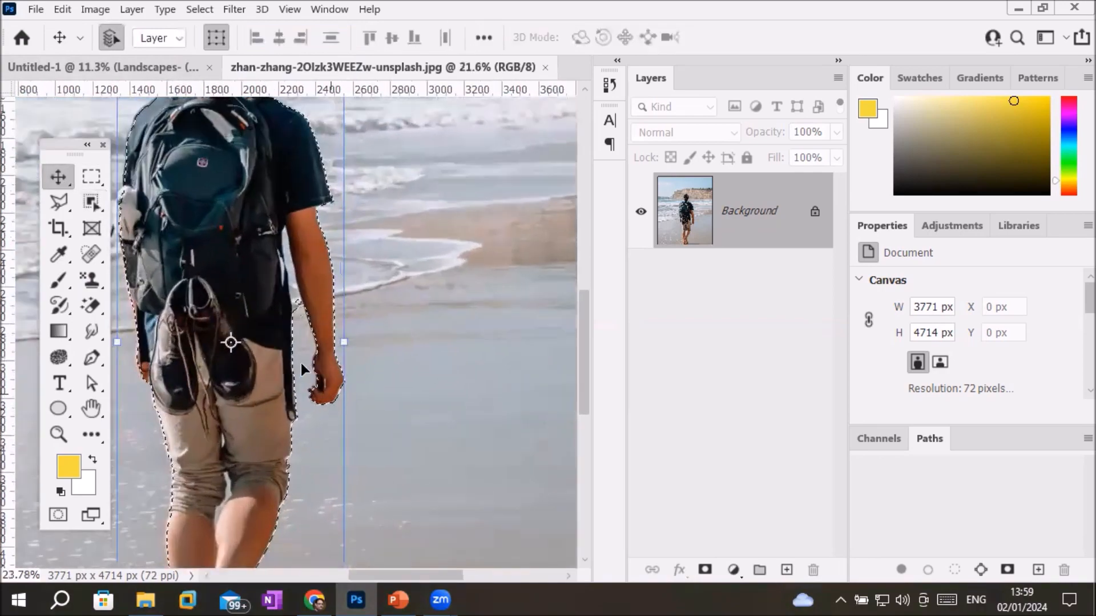
{"action": "scroll", "coordinate": [349, 378], "scroll_direction": "up", "scroll_amount": 3}
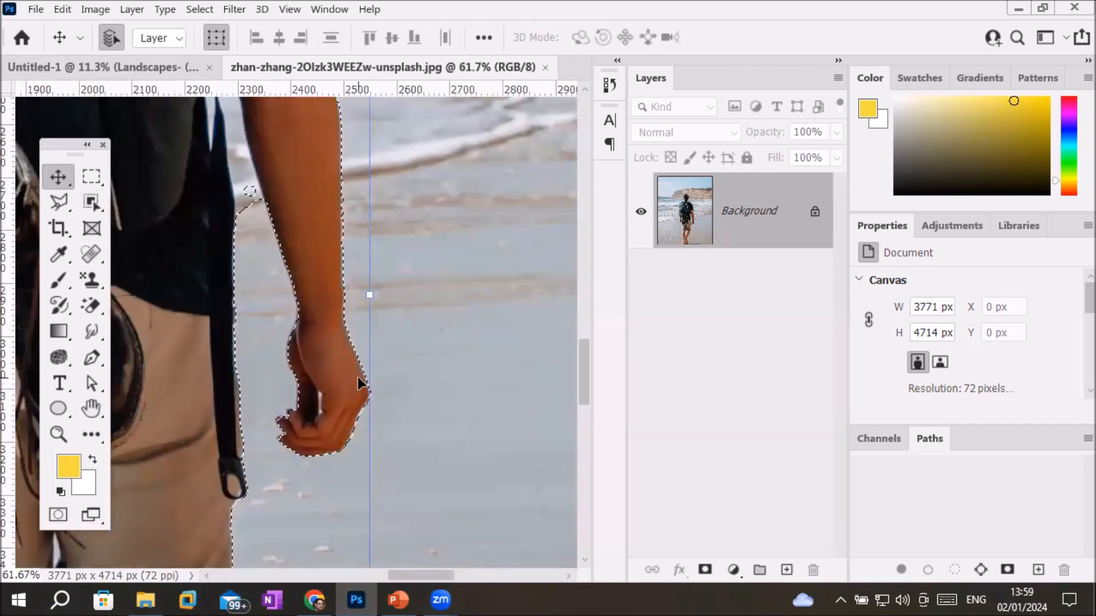
{"action": "scroll", "coordinate": [358, 376], "scroll_direction": "down", "scroll_amount": 6}
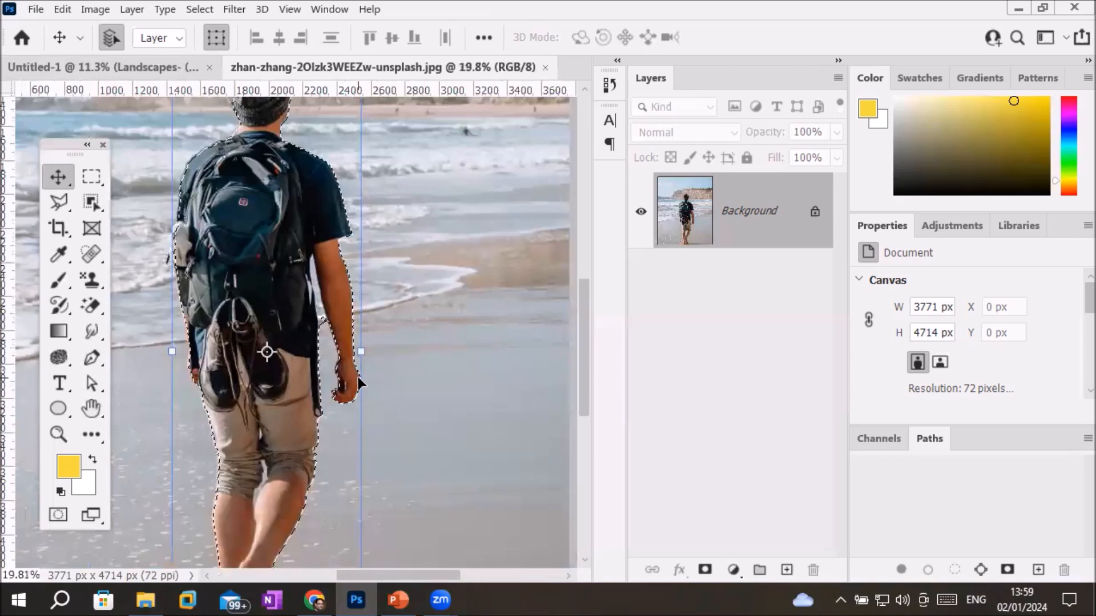
Step: Add the missing strips along the woolly hat's left and upper-left edge to the selection with the Lasso Tool
{"action": "scroll", "coordinate": [358, 377], "scroll_direction": "down", "scroll_amount": 1}
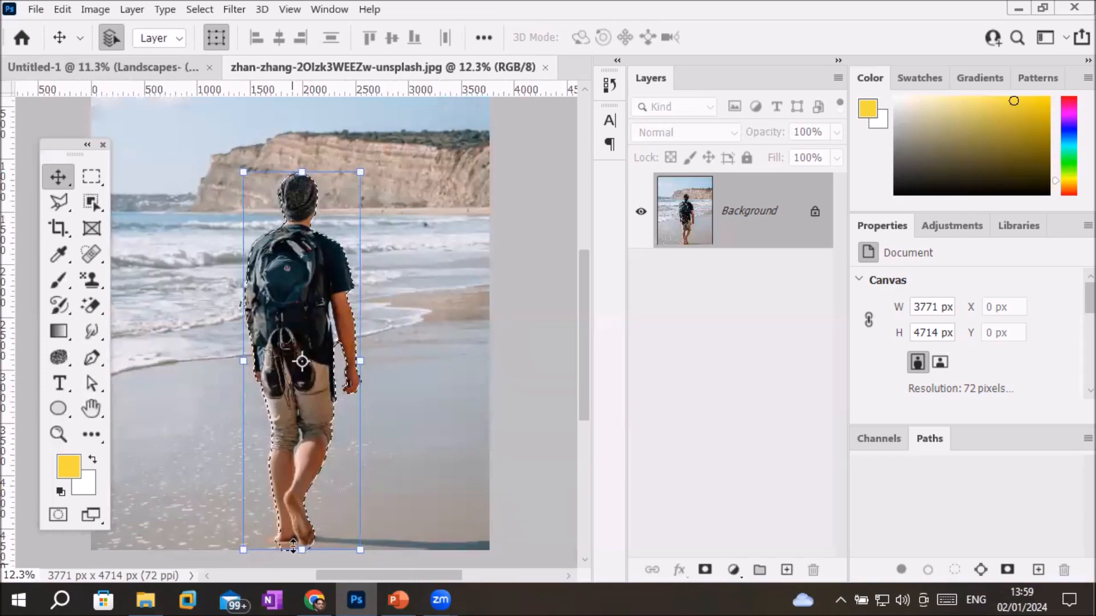
{"action": "scroll", "coordinate": [284, 171], "scroll_direction": "up", "scroll_amount": 2}
{"action": "scroll", "coordinate": [284, 171], "scroll_direction": "up", "scroll_amount": 10}
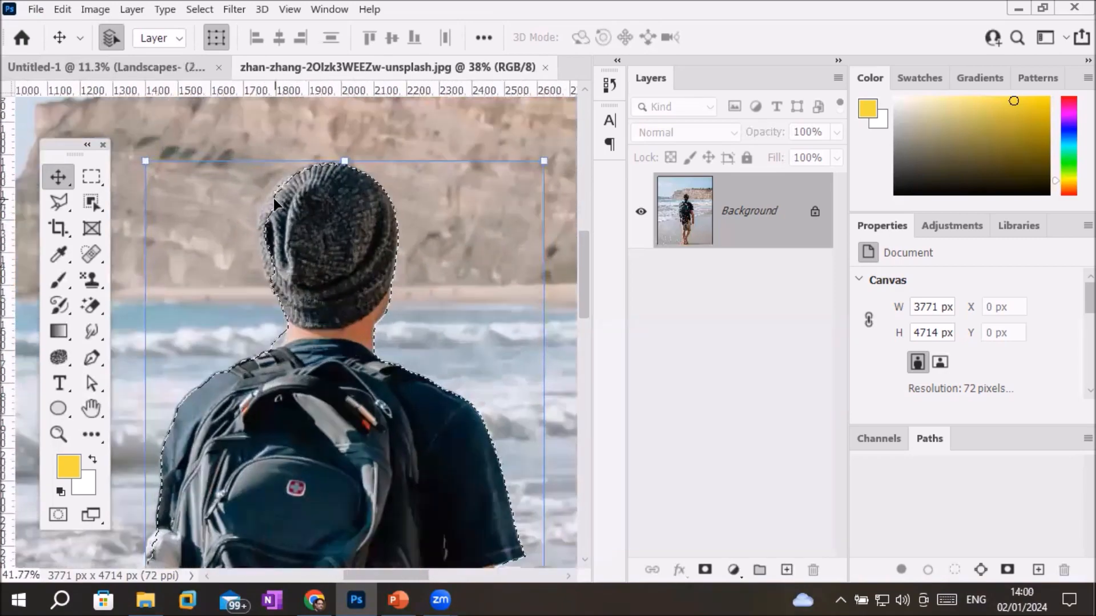
{"action": "scroll", "coordinate": [275, 203], "scroll_direction": "up", "scroll_amount": 2}
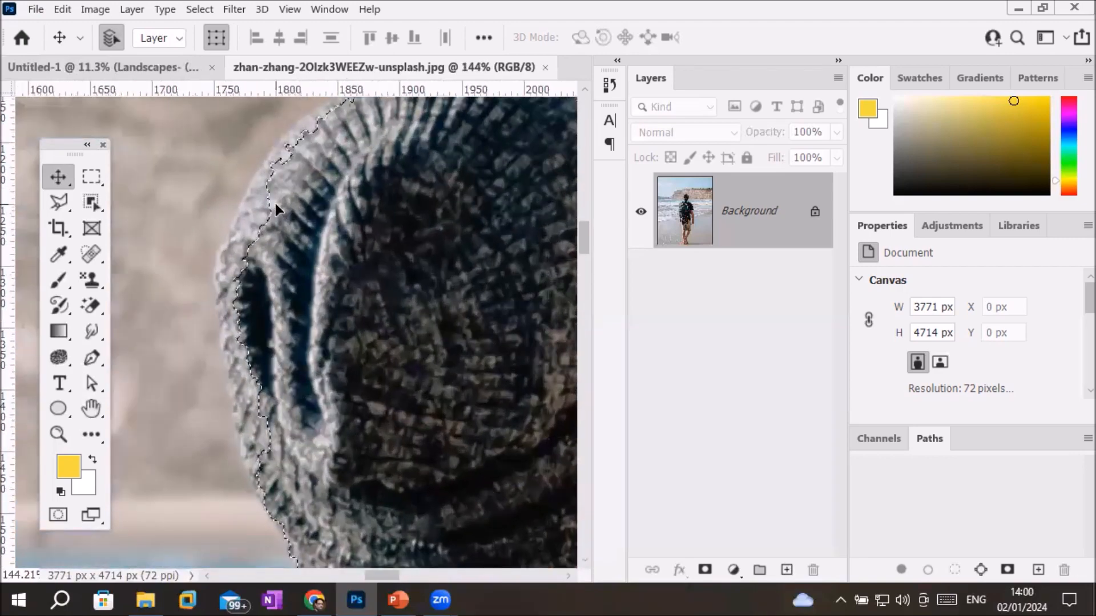
{"action": "scroll", "coordinate": [317, 348], "scroll_direction": "down", "scroll_amount": 2}
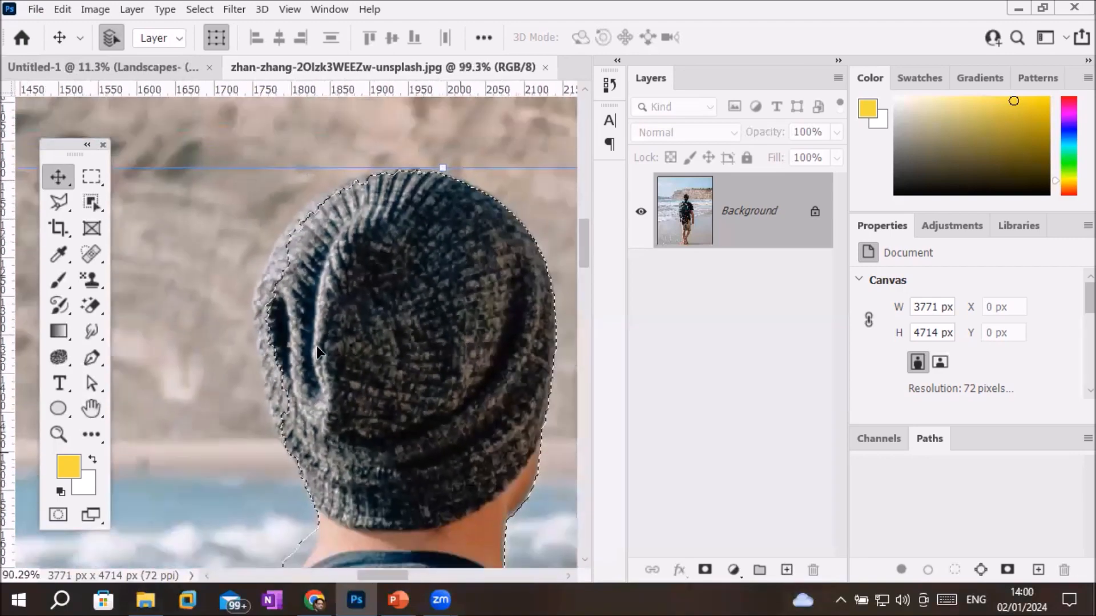
{"action": "scroll", "coordinate": [318, 350], "scroll_direction": "up", "scroll_amount": 2}
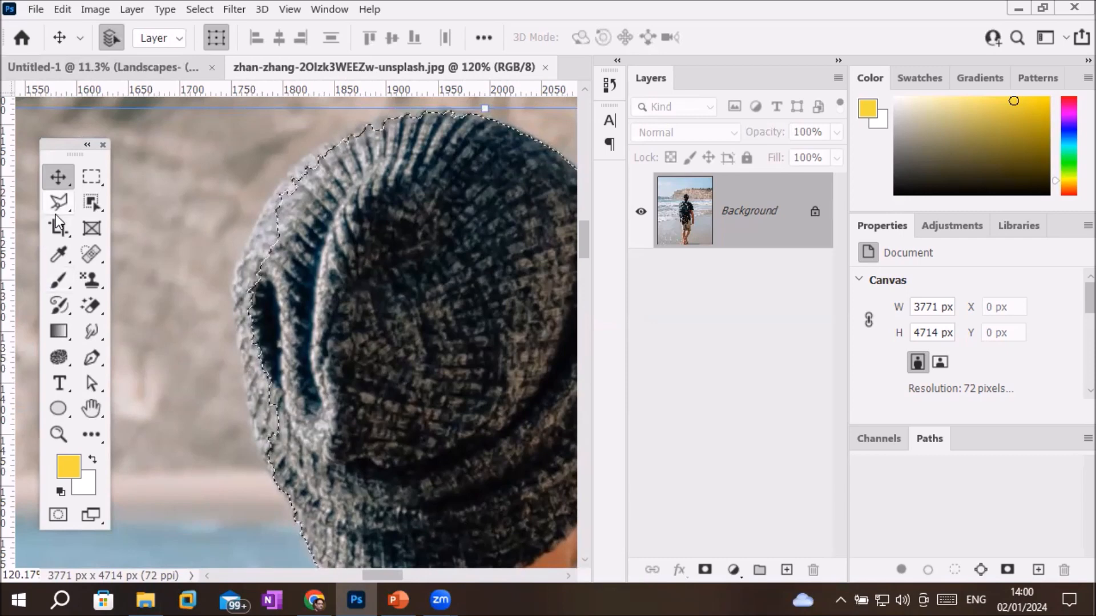
{"action": "left_click_drag", "start_coordinate": [64, 201], "coordinate": [128, 199]}
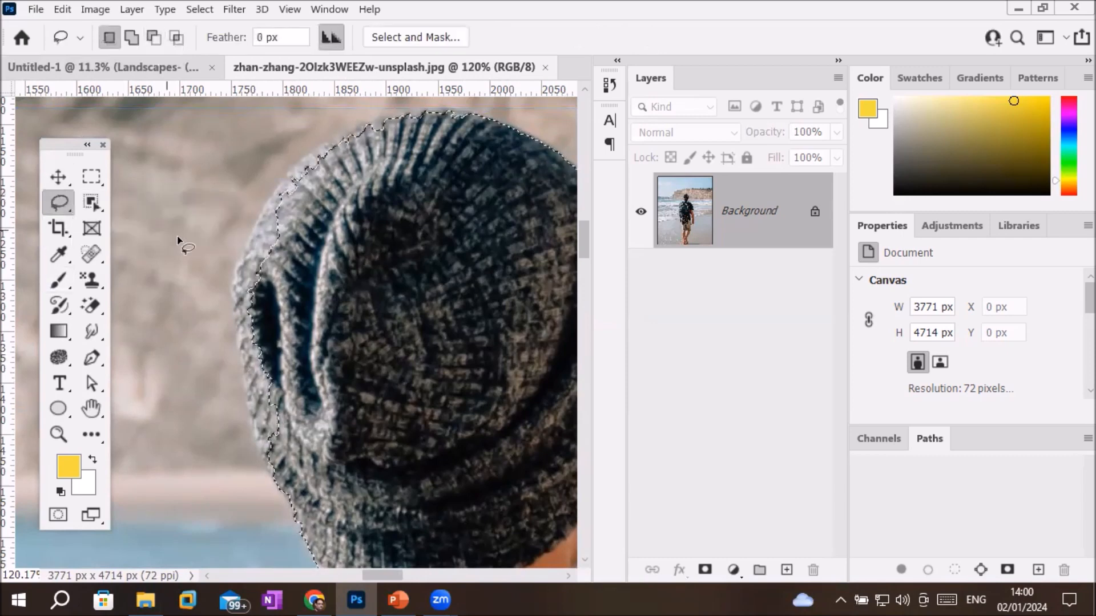
{"action": "left_click", "coordinate": [136, 34]}
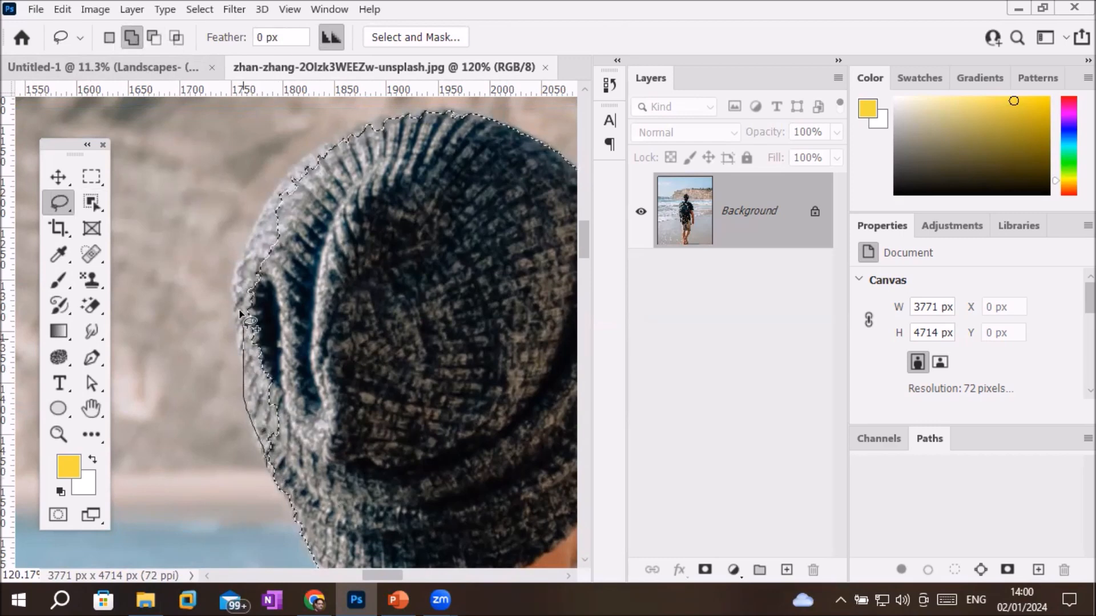
{"action": "left_click_drag", "start_coordinate": [350, 197], "coordinate": [353, 194]}
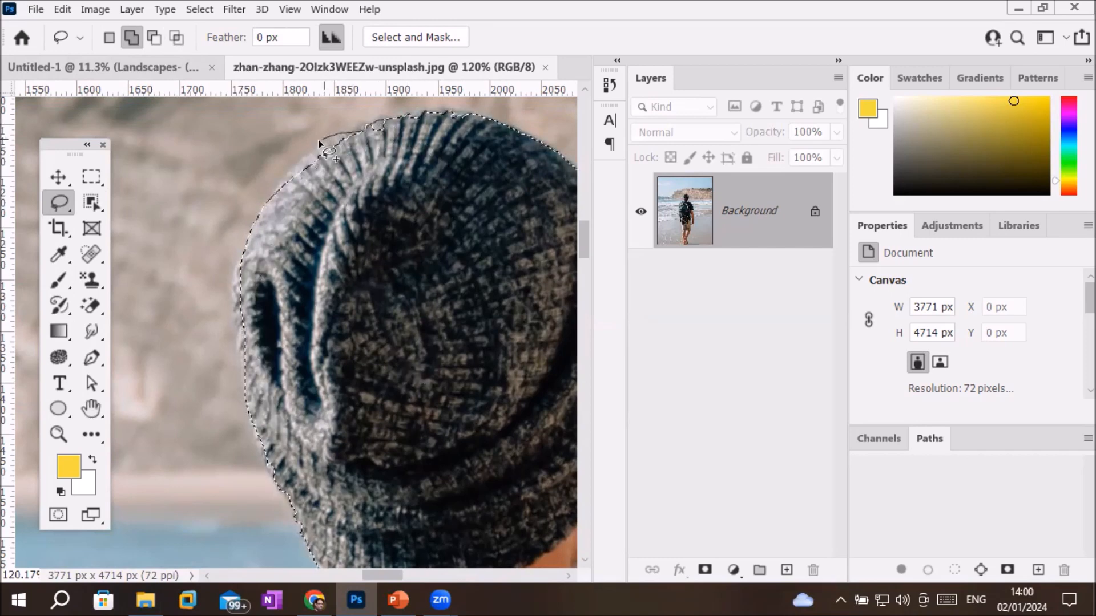
{"action": "left_click_drag", "start_coordinate": [361, 173], "coordinate": [368, 180]}
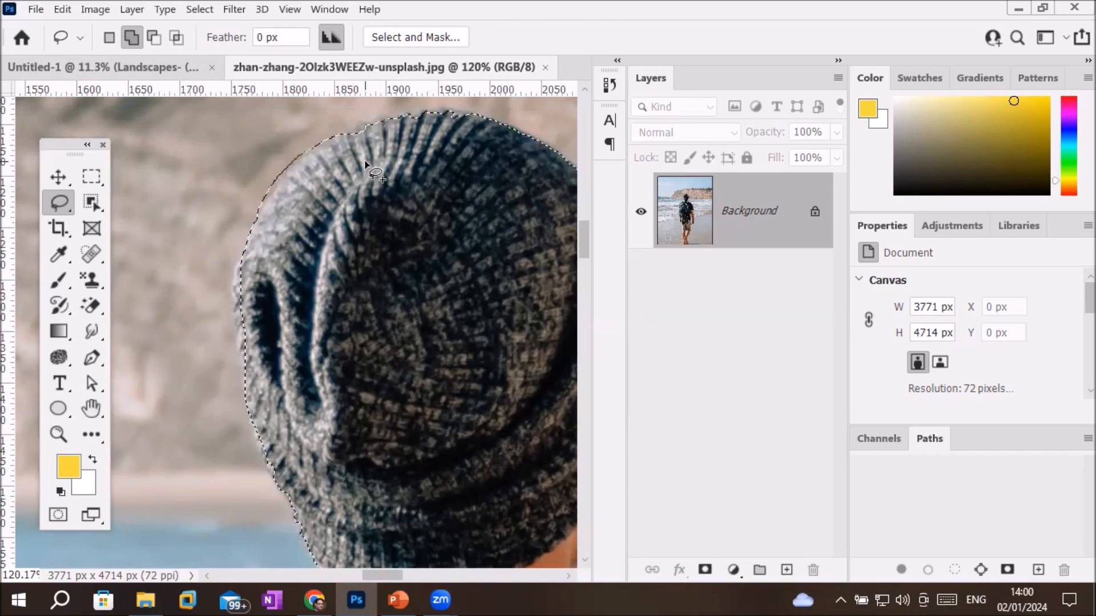
Step: Subtract the water area beside the left of the man's neck from the selection with the Lasso Tool
{"action": "scroll", "coordinate": [454, 290], "scroll_direction": "down", "scroll_amount": 4}
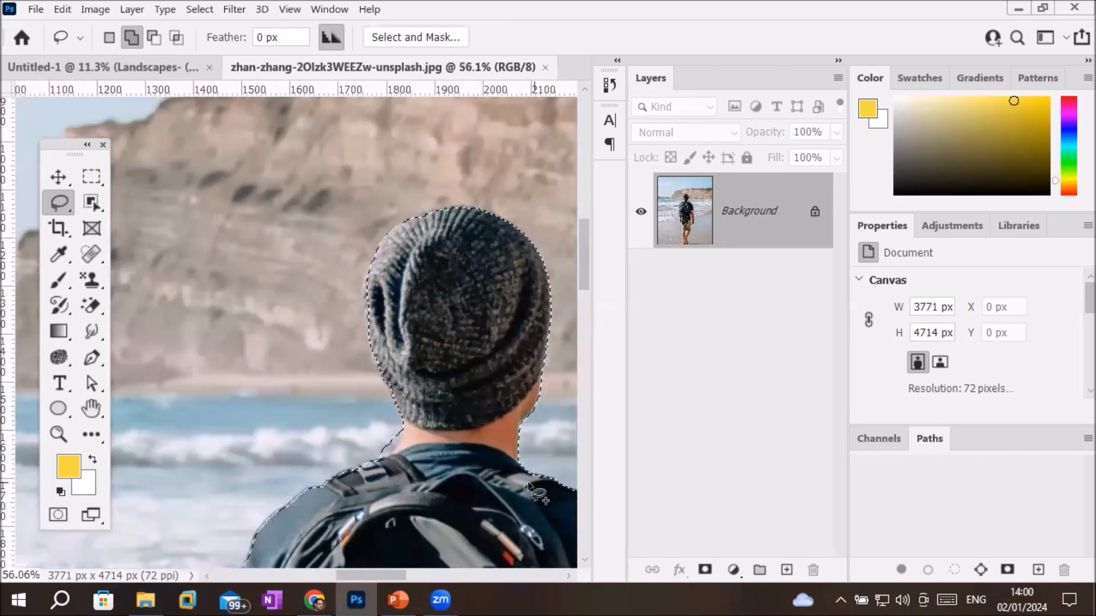
{"action": "scroll", "coordinate": [548, 493], "scroll_direction": "down", "scroll_amount": 2}
{"action": "scroll", "coordinate": [451, 492], "scroll_direction": "up", "scroll_amount": 2}
{"action": "scroll", "coordinate": [403, 486], "scroll_direction": "up", "scroll_amount": 6}
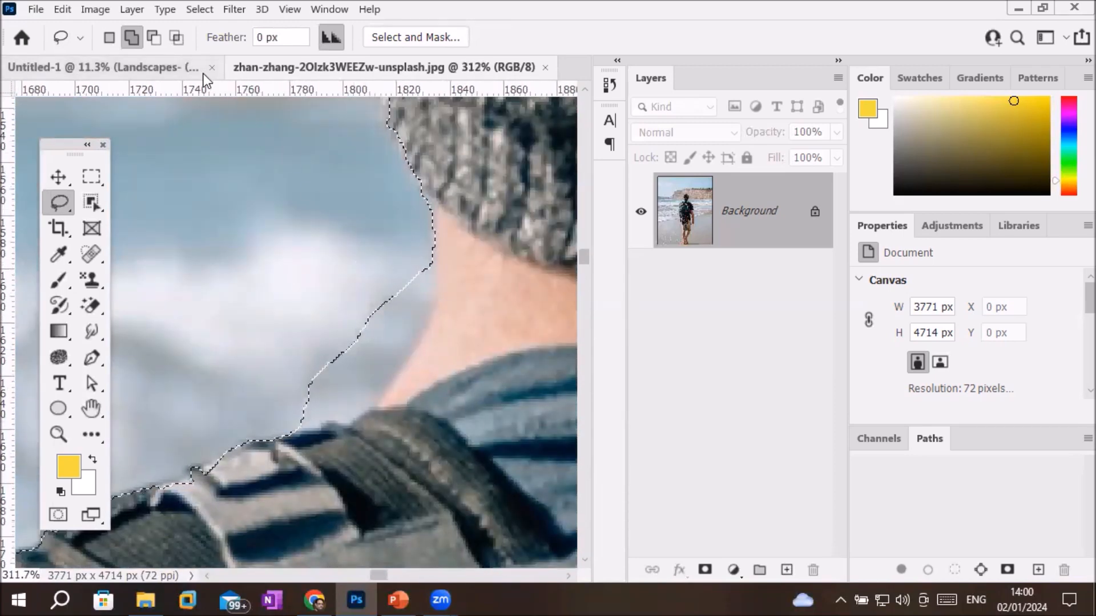
{"action": "left_click", "coordinate": [154, 36]}
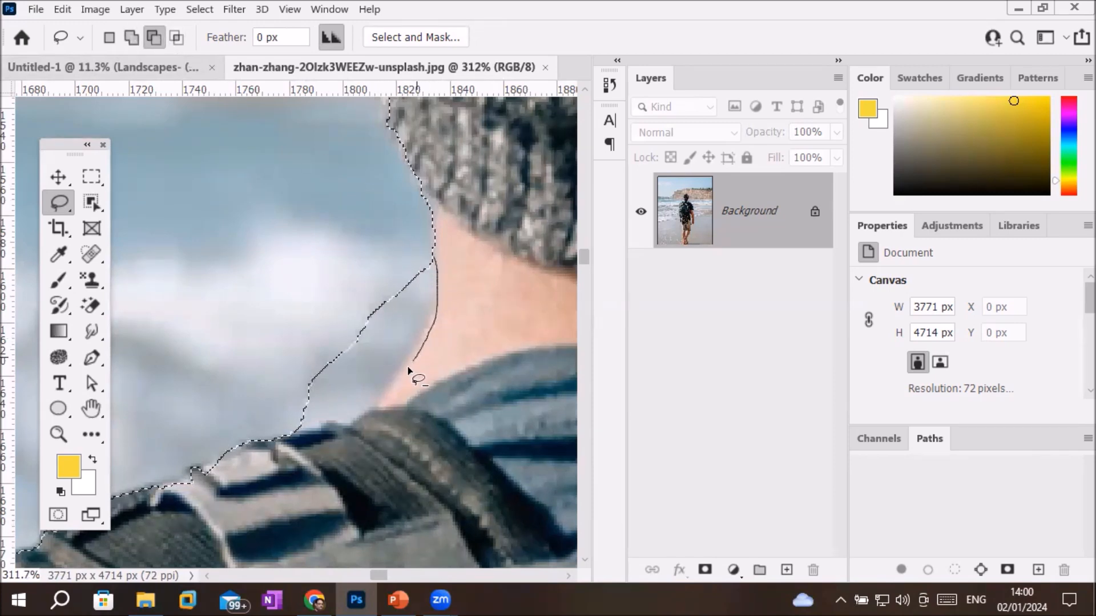
{"action": "left_click_drag", "start_coordinate": [376, 277], "coordinate": [378, 279]}
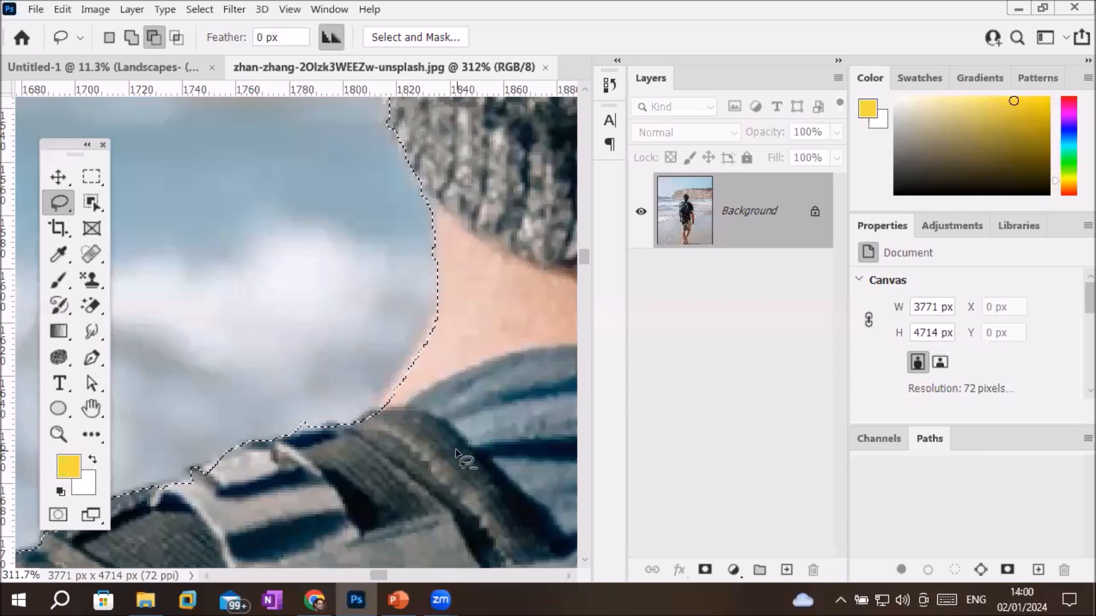
Step: Subtract the small background corner between the right sleeve's hem and the arm from the selection with the Polygonal Lasso Tool
{"action": "left_click_drag", "start_coordinate": [496, 345], "coordinate": [266, 238]}
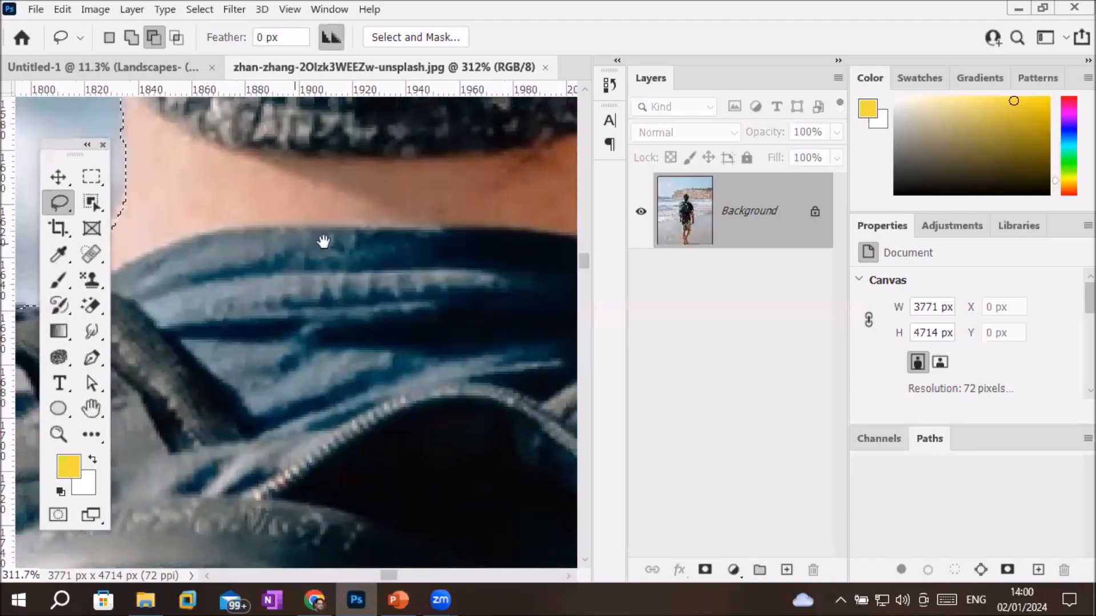
{"action": "left_click_drag", "start_coordinate": [461, 183], "coordinate": [53, 259]}
{"action": "left_click_drag", "start_coordinate": [227, 423], "coordinate": [296, 183]}
{"action": "left_click_drag", "start_coordinate": [477, 517], "coordinate": [176, 200]}
{"action": "left_click_drag", "start_coordinate": [462, 276], "coordinate": [139, 335]}
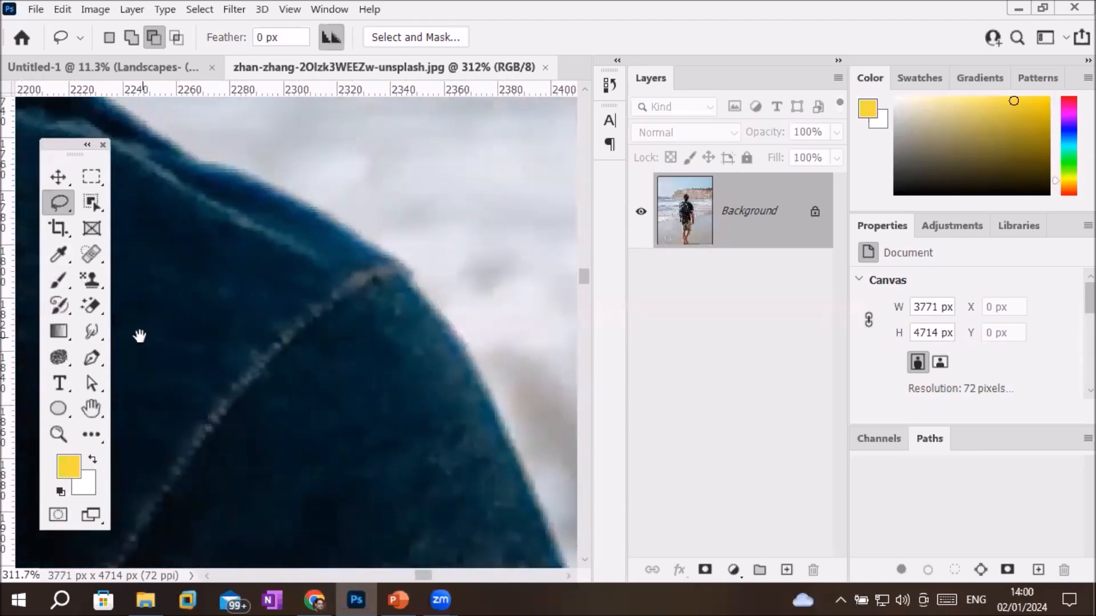
{"action": "left_click_drag", "start_coordinate": [396, 453], "coordinate": [216, 200]}
{"action": "left_click_drag", "start_coordinate": [421, 443], "coordinate": [384, 198]}
{"action": "left_click_drag", "start_coordinate": [411, 502], "coordinate": [341, 358]}
{"action": "left_click_drag", "start_coordinate": [308, 319], "coordinate": [427, 364]}
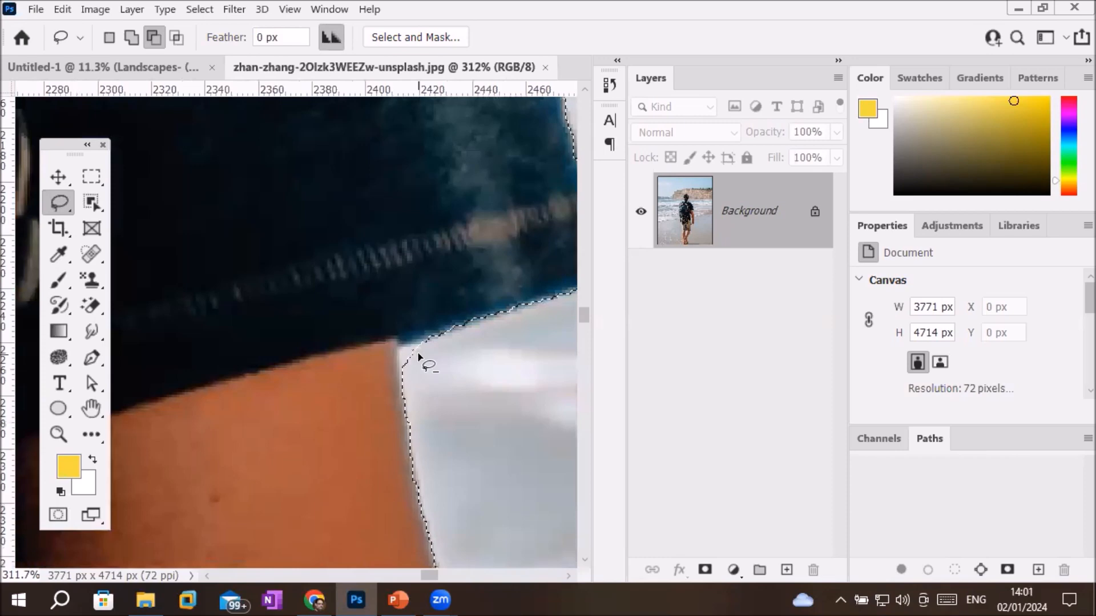
{"action": "left_click", "coordinate": [59, 207]}
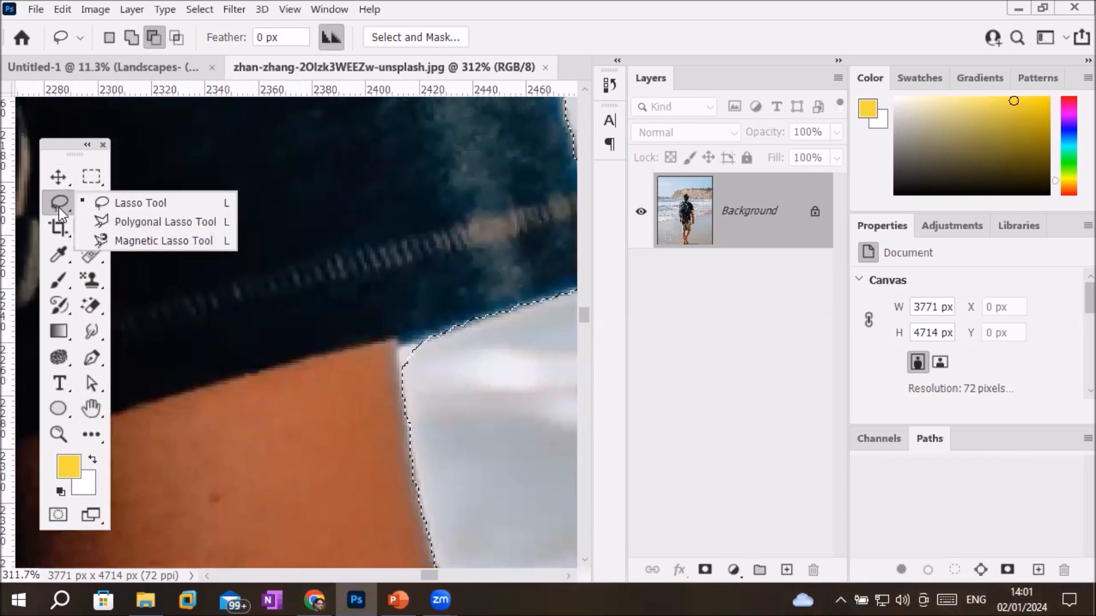
{"action": "left_click", "coordinate": [129, 220]}
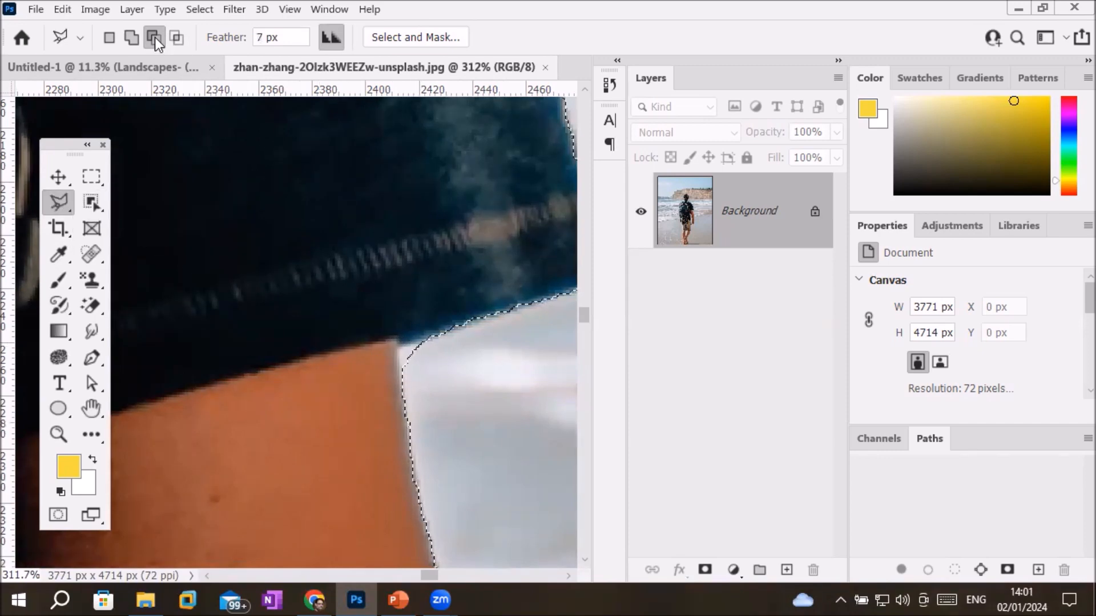
{"action": "left_click", "coordinate": [130, 37]}
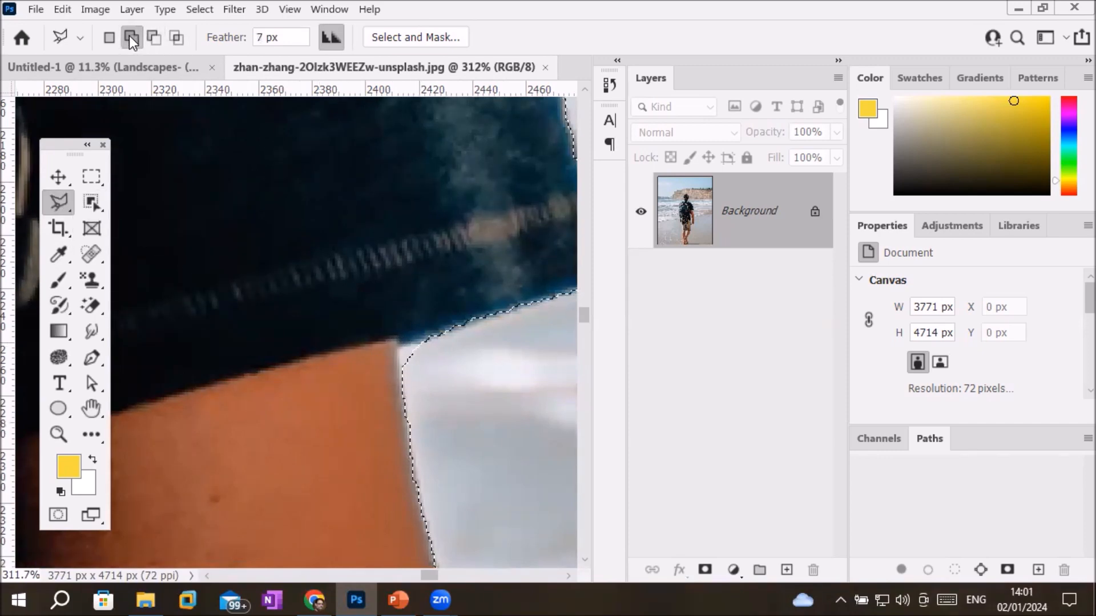
{"action": "left_click", "coordinate": [159, 39]}
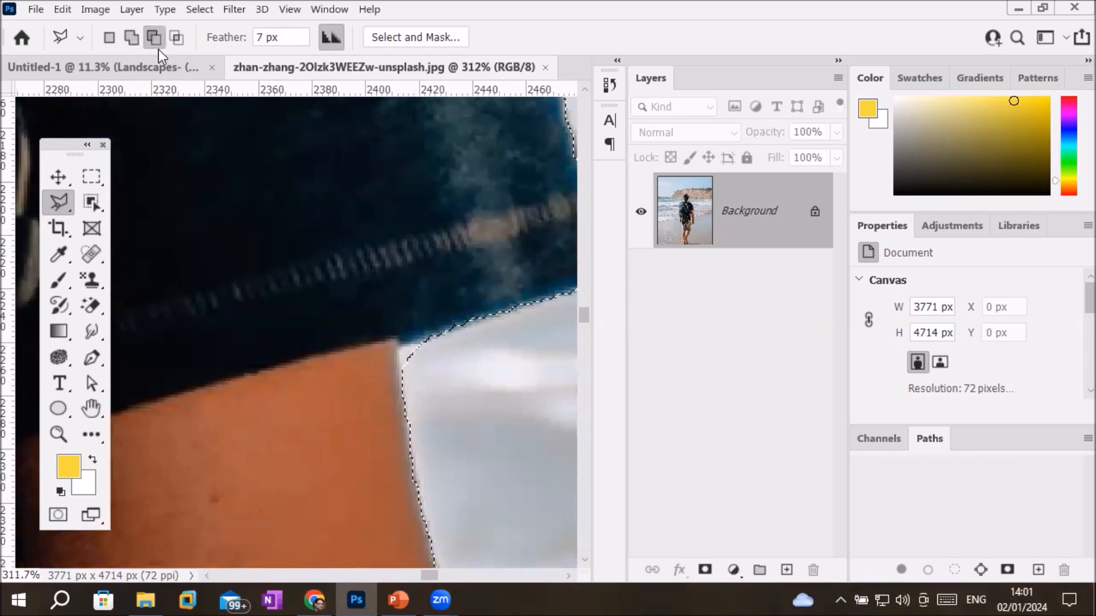
{"action": "left_click", "coordinate": [423, 343]}
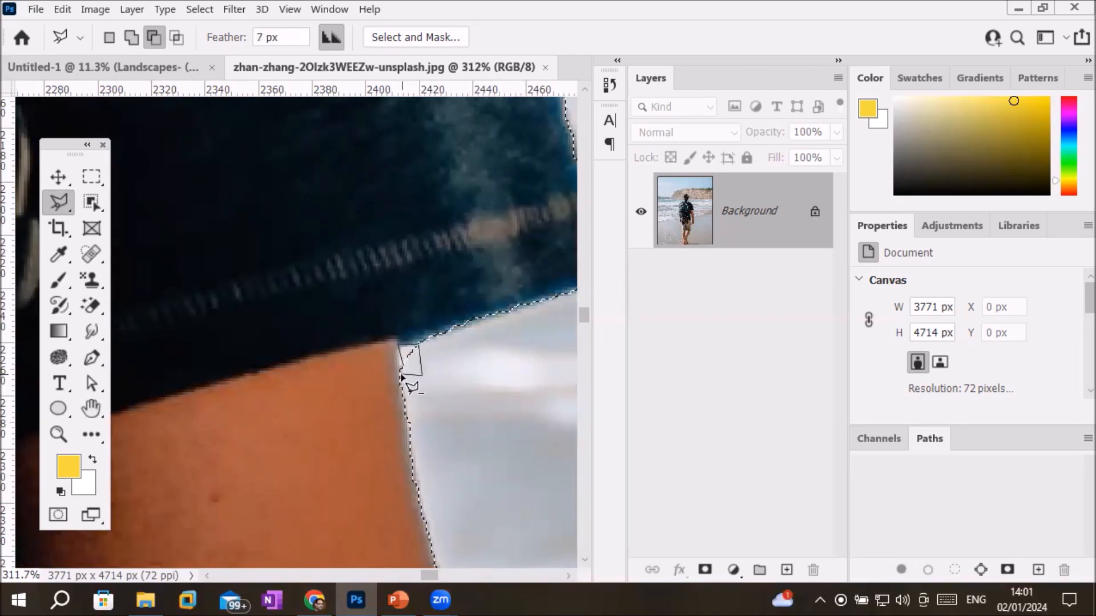
Step: Subtract the narrow background gap between the man's right arm and the backpack from the selection with the Magnetic Lasso Tool
{"action": "scroll", "coordinate": [469, 418], "scroll_direction": "down", "scroll_amount": 6}
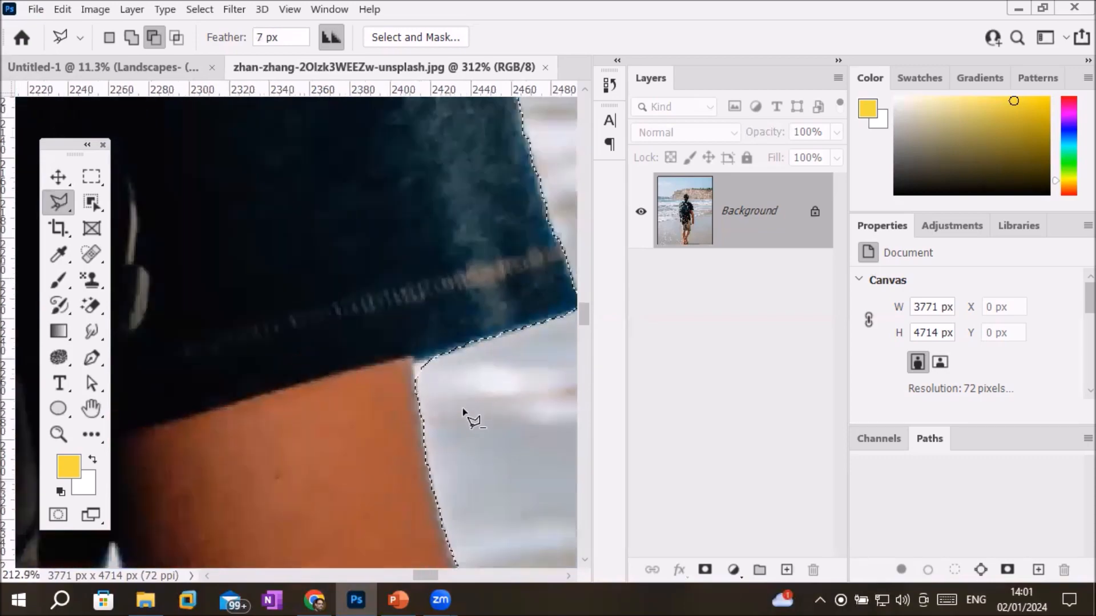
{"action": "scroll", "coordinate": [470, 418], "scroll_direction": "down", "scroll_amount": 5}
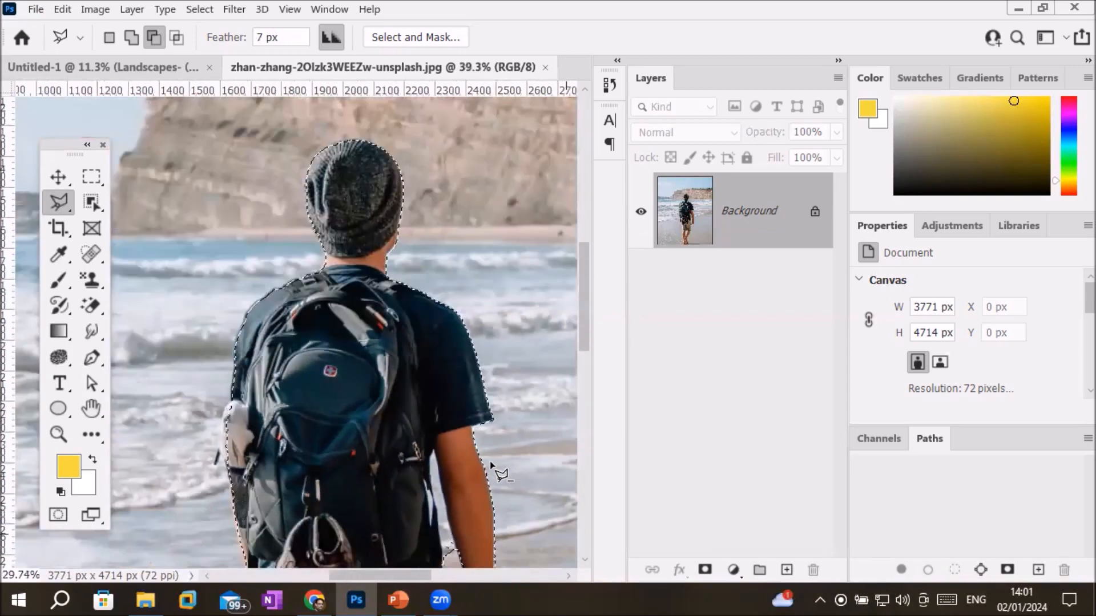
{"action": "scroll", "coordinate": [472, 540], "scroll_direction": "up", "scroll_amount": 5}
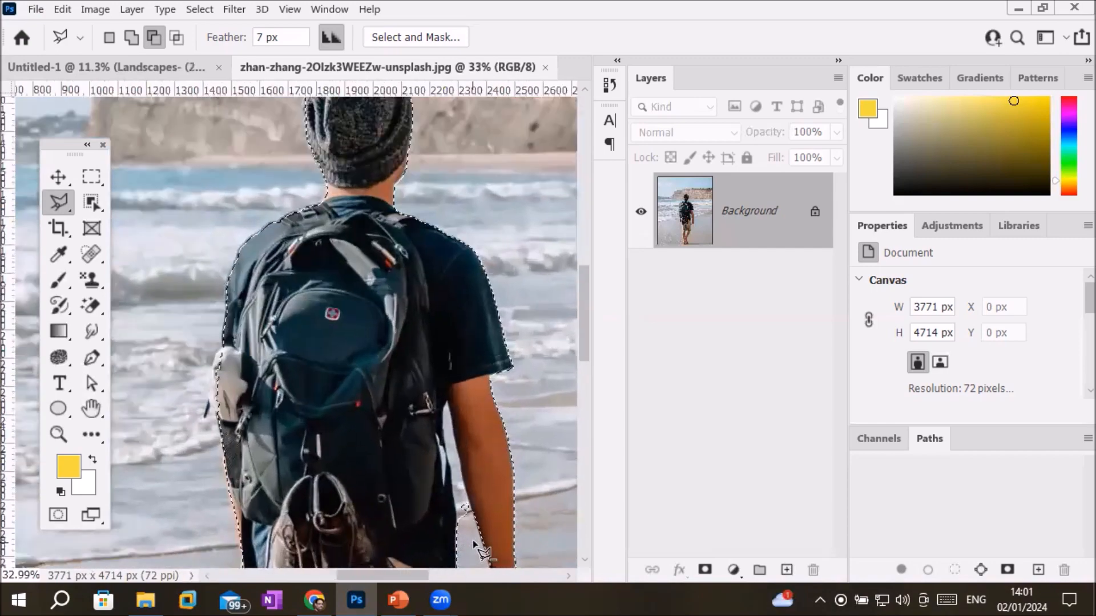
{"action": "scroll", "coordinate": [473, 539], "scroll_direction": "up", "scroll_amount": 3}
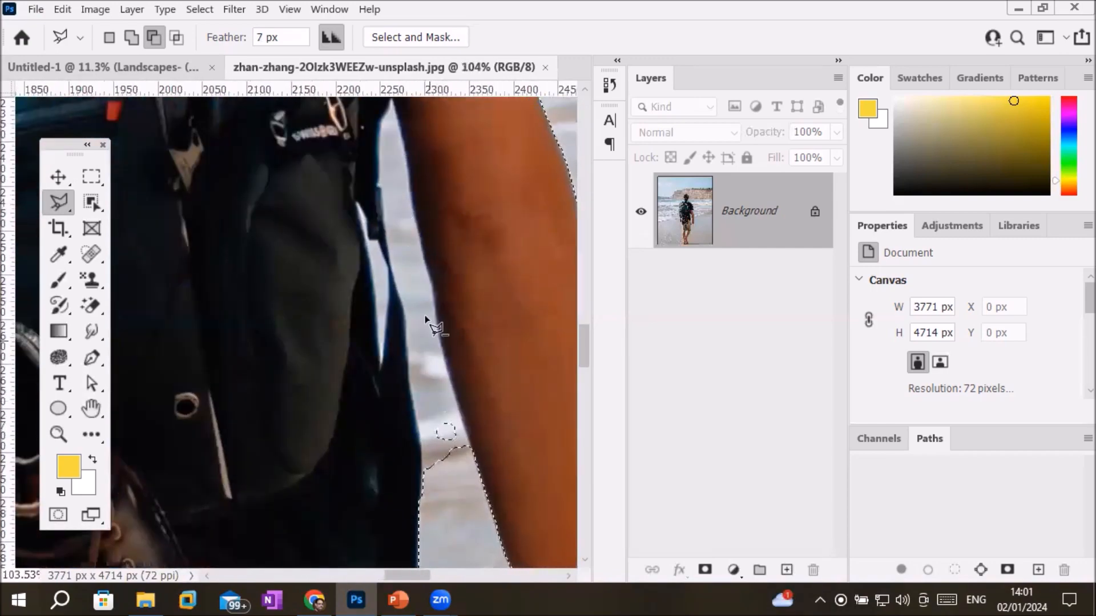
{"action": "right_click", "coordinate": [69, 204]}
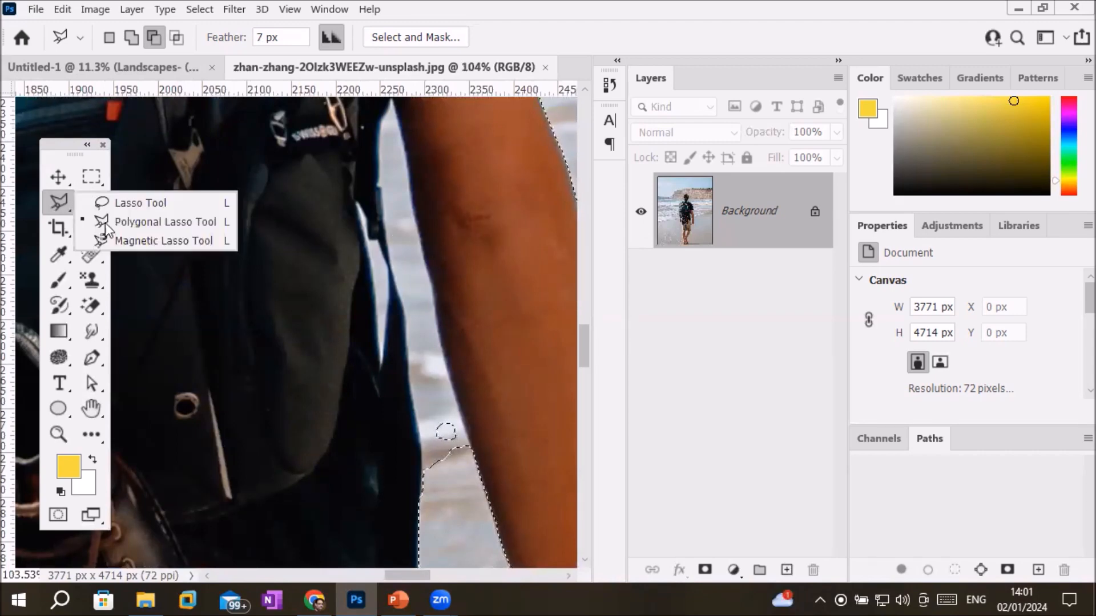
{"action": "left_click", "coordinate": [141, 245]}
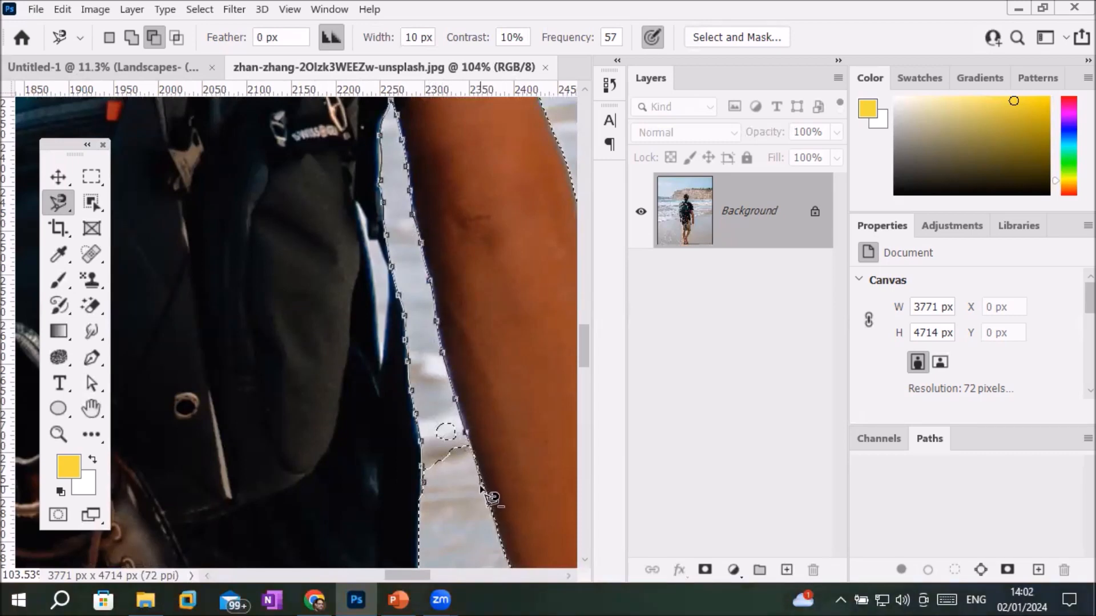
{"action": "left_click", "coordinate": [428, 492]}
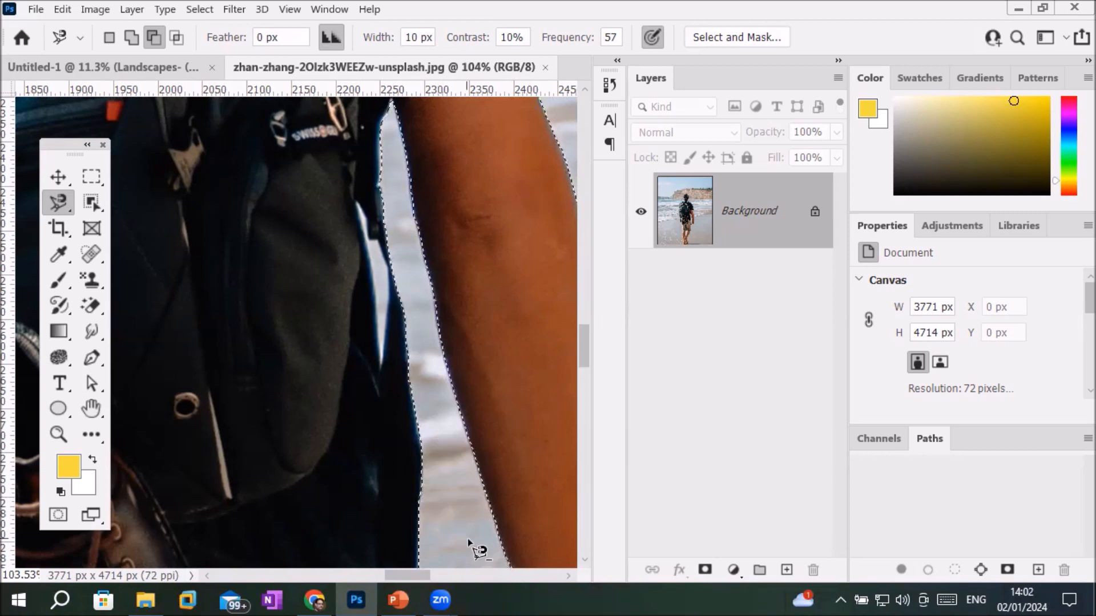
Step: Subtract the sand and reflection beneath and beside the man's feet from the selection with the Lasso Tool
{"action": "scroll", "coordinate": [519, 447], "scroll_direction": "down", "scroll_amount": 1}
{"action": "scroll", "coordinate": [519, 447], "scroll_direction": "down", "scroll_amount": 6}
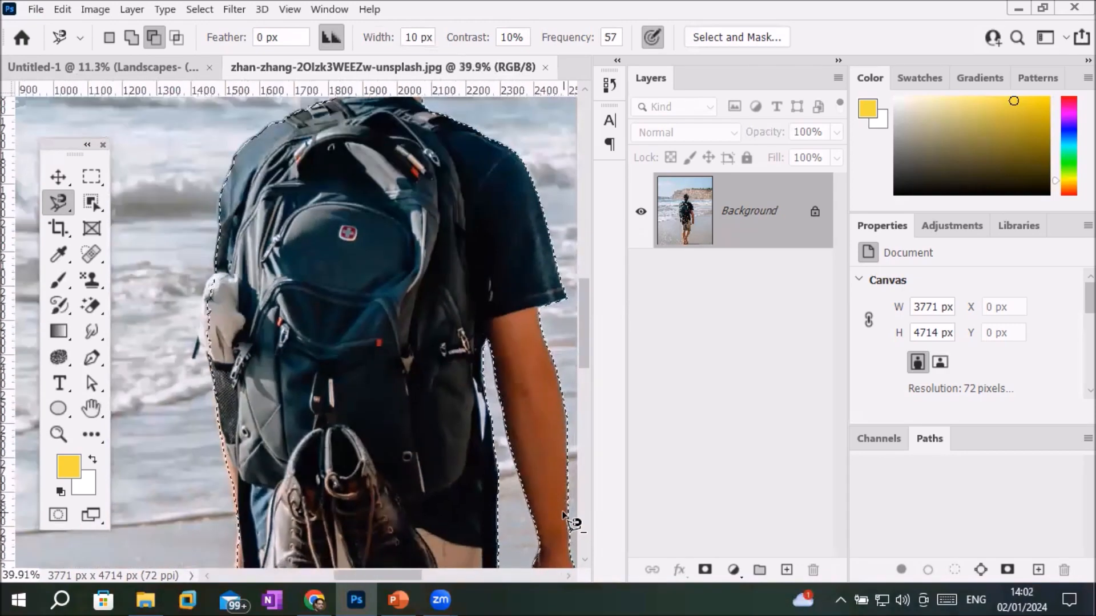
{"action": "scroll", "coordinate": [505, 505], "scroll_direction": "down", "scroll_amount": 3}
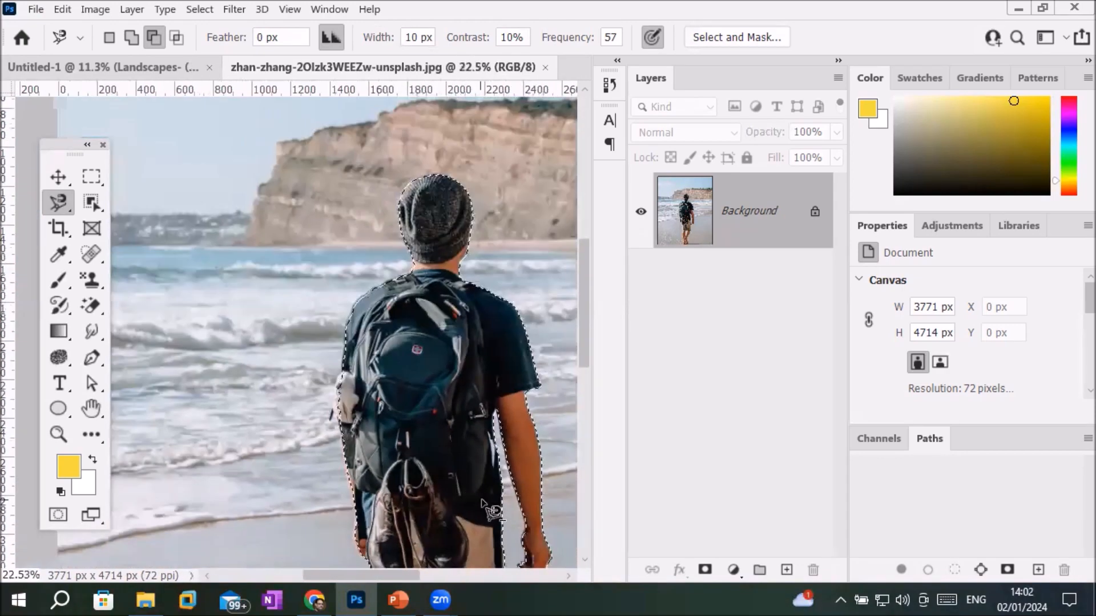
{"action": "left_click_drag", "start_coordinate": [512, 519], "coordinate": [434, 248]}
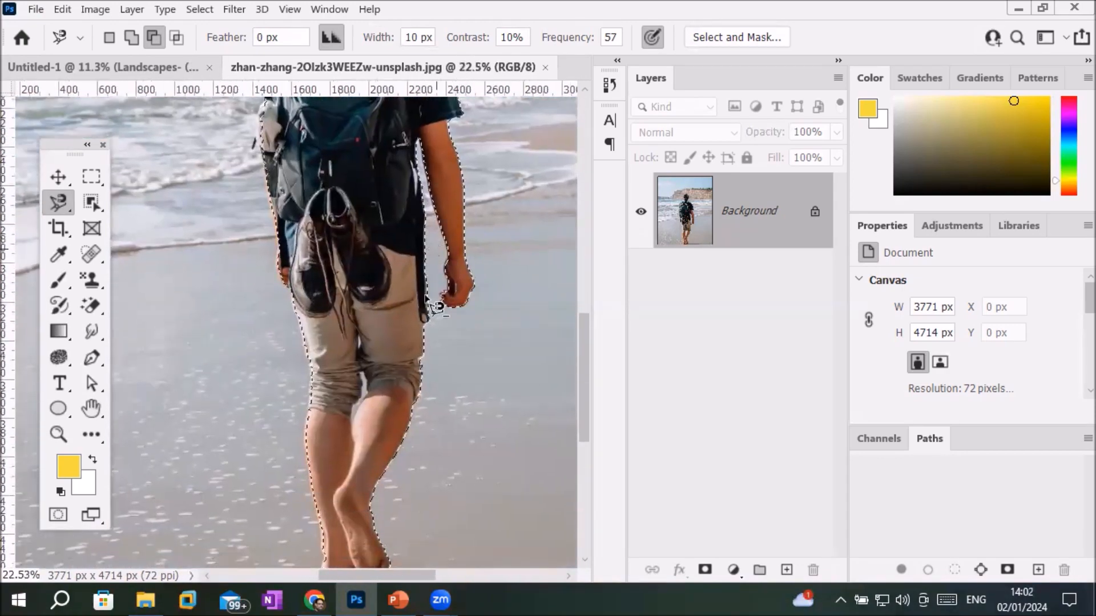
{"action": "scroll", "coordinate": [383, 563], "scroll_direction": "up", "scroll_amount": 1}
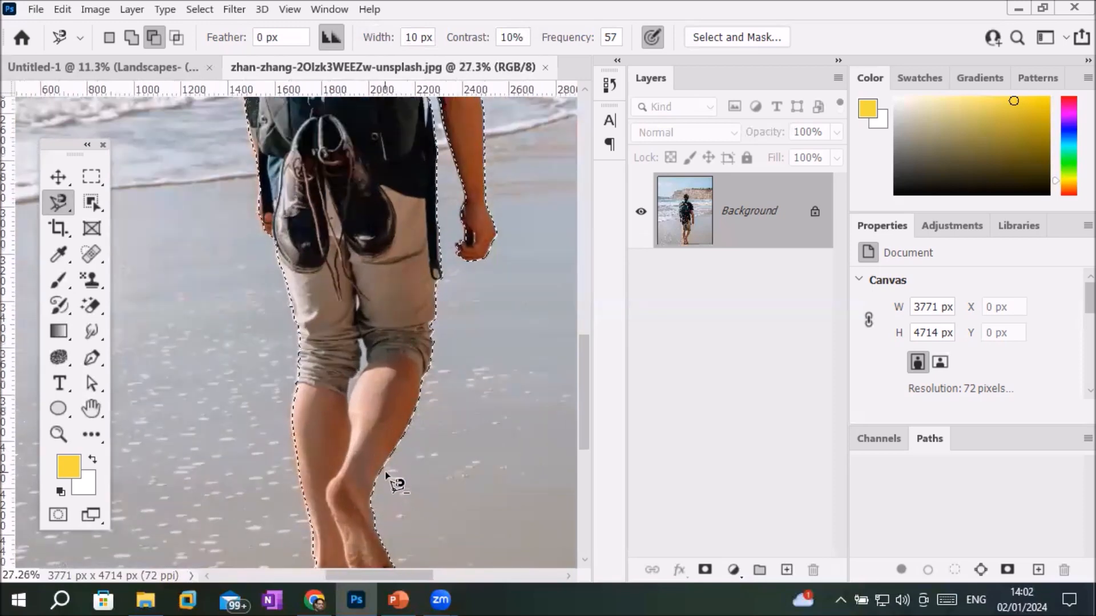
{"action": "left_click_drag", "start_coordinate": [398, 481], "coordinate": [405, 337]}
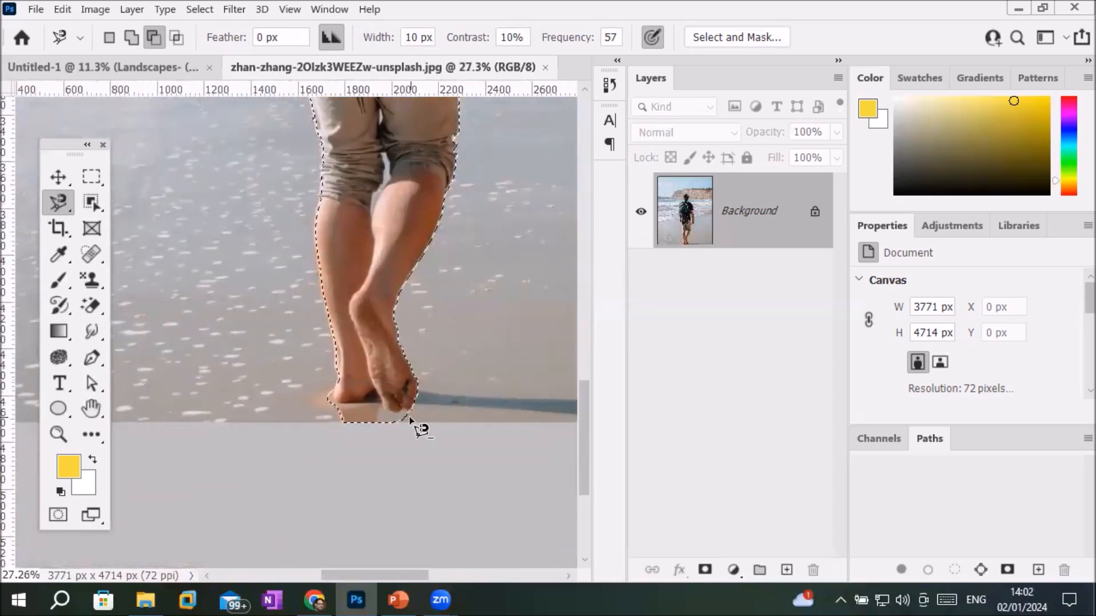
{"action": "scroll", "coordinate": [394, 451], "scroll_direction": "up", "scroll_amount": 4}
{"action": "scroll", "coordinate": [366, 455], "scroll_direction": "up", "scroll_amount": 2}
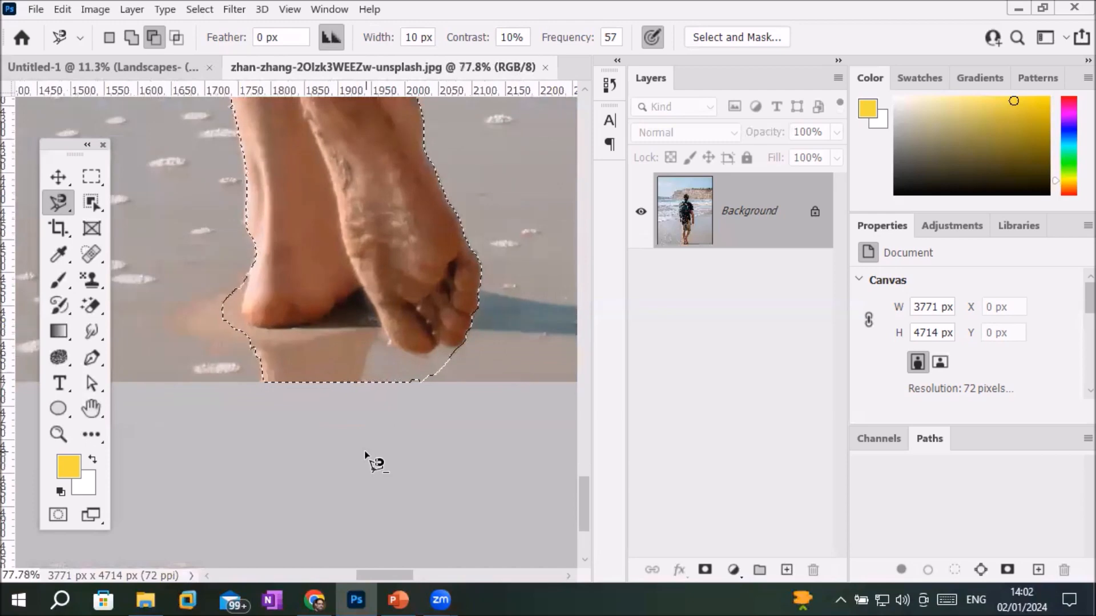
{"action": "left_click", "coordinate": [59, 204]}
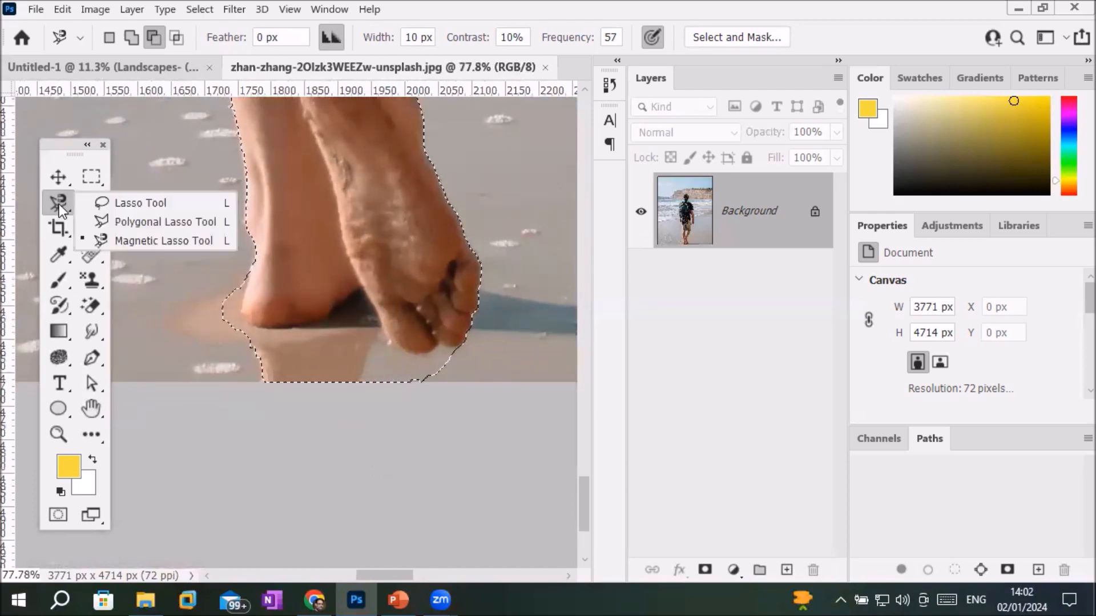
{"action": "left_click", "coordinate": [110, 202]}
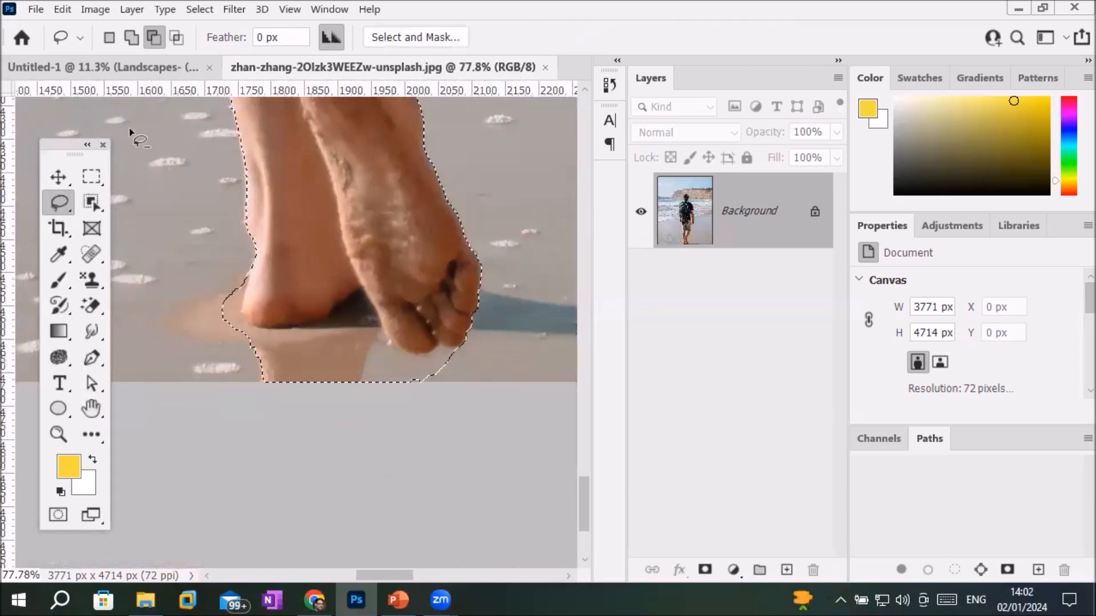
{"action": "left_click", "coordinate": [155, 35]}
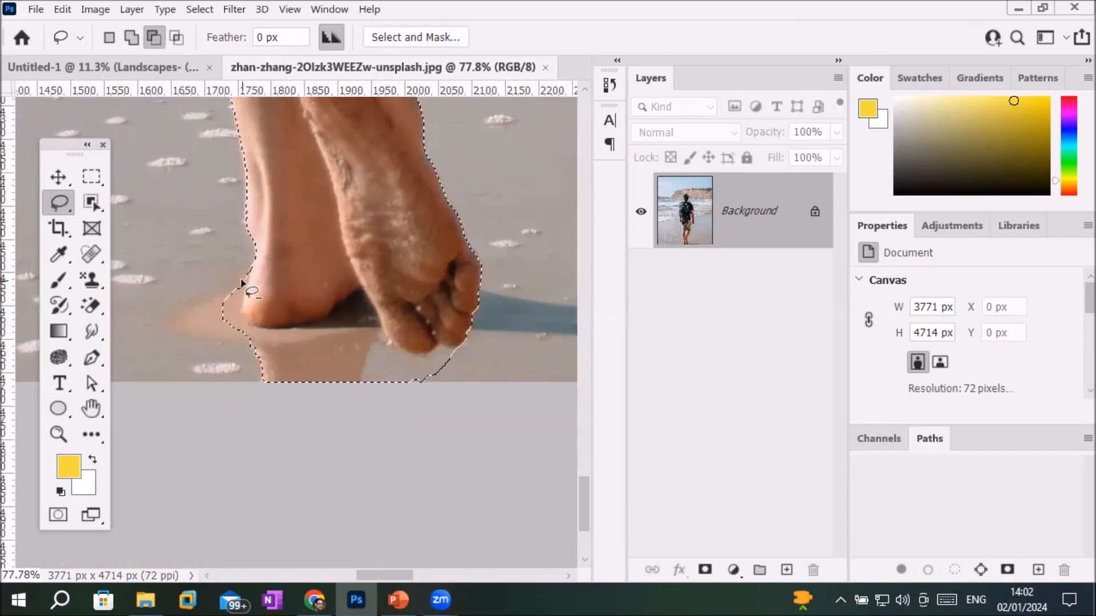
{"action": "left_click_drag", "start_coordinate": [244, 280], "coordinate": [243, 301]}
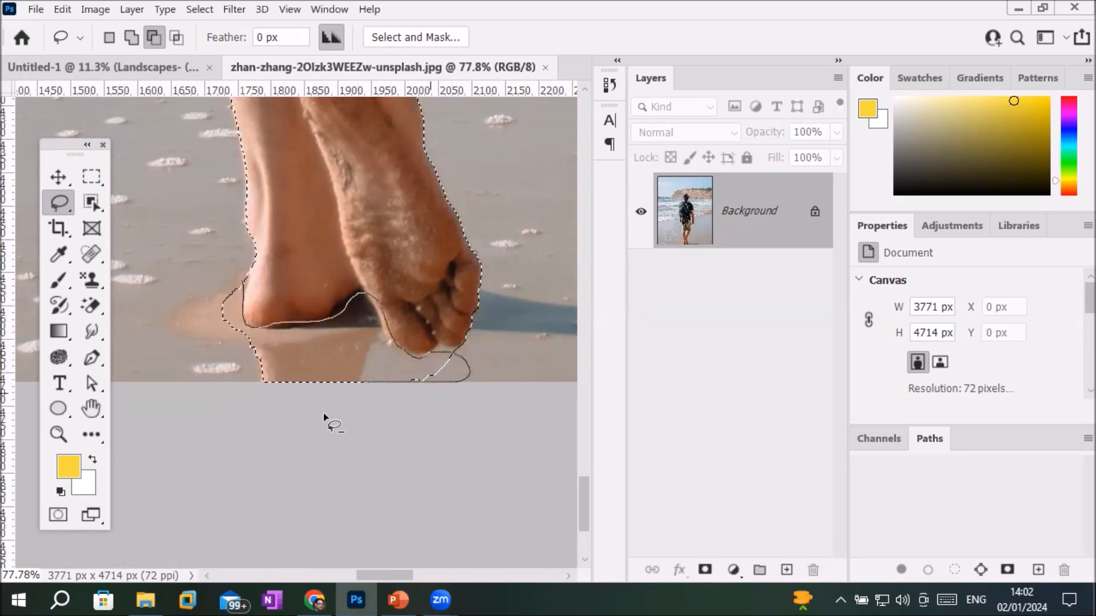
{"action": "left_click_drag", "start_coordinate": [235, 316], "coordinate": [239, 321]}
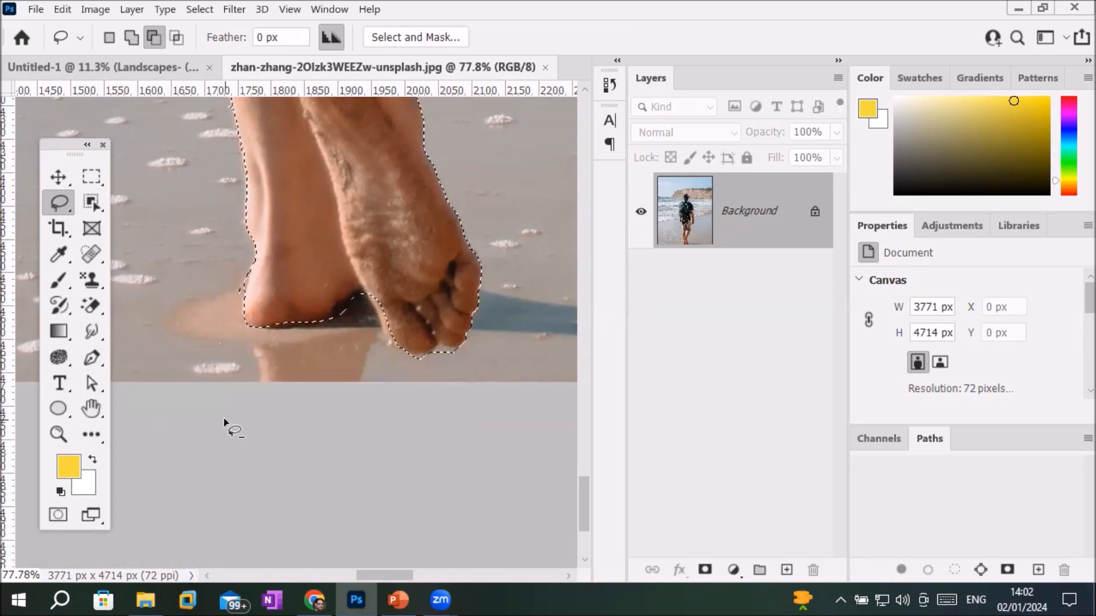
Step: Copy the selected man from the beach photo into the Untitled-1 poster with the Move Tool
{"action": "scroll", "coordinate": [335, 251], "scroll_direction": "down", "scroll_amount": 6}
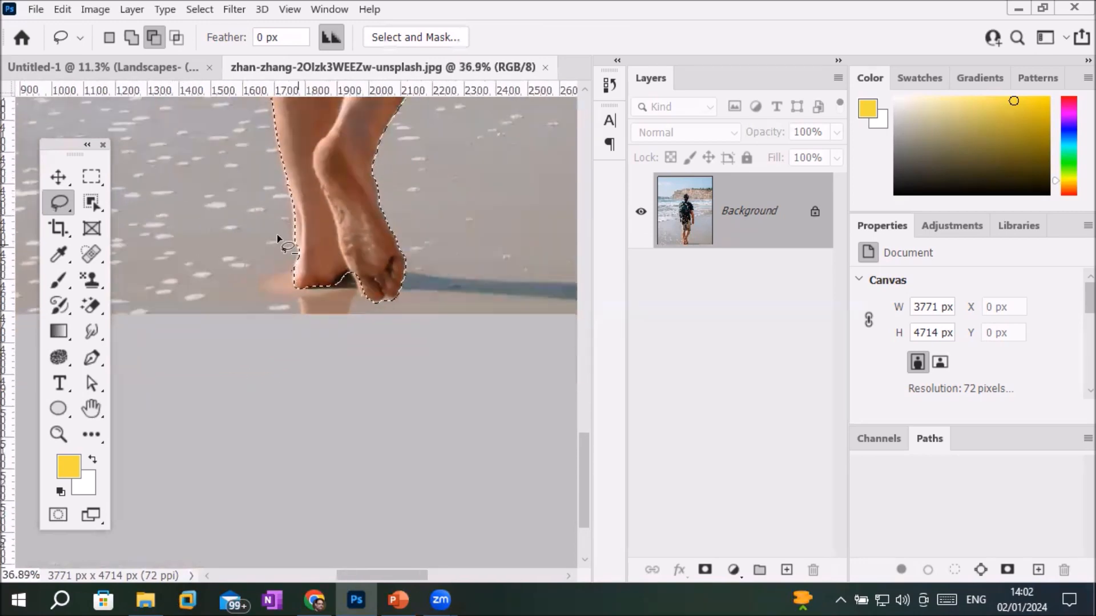
{"action": "scroll", "coordinate": [279, 207], "scroll_direction": "up", "scroll_amount": 4}
{"action": "scroll", "coordinate": [407, 248], "scroll_direction": "down", "scroll_amount": 2}
{"action": "scroll", "coordinate": [408, 247], "scroll_direction": "down", "scroll_amount": 5}
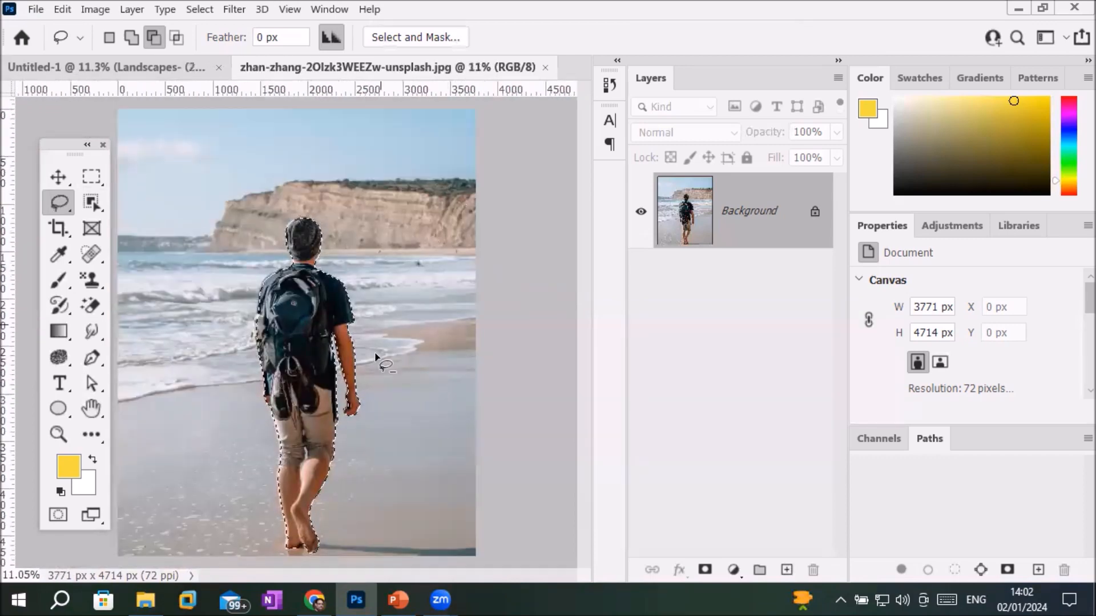
{"action": "left_click", "coordinate": [55, 173]}
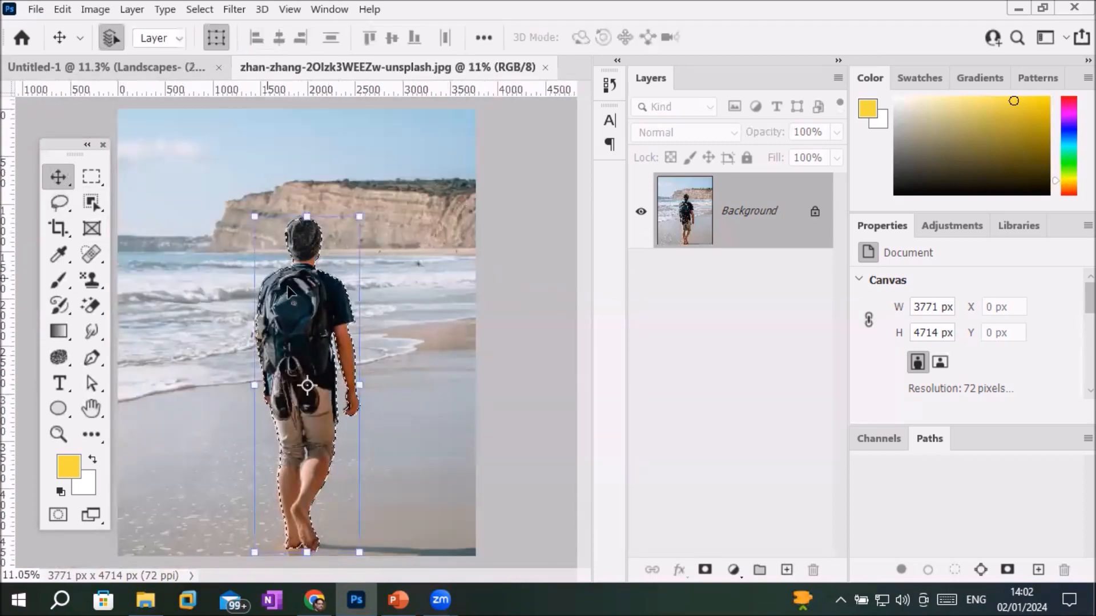
{"action": "left_click_drag", "start_coordinate": [309, 308], "coordinate": [144, 67]}
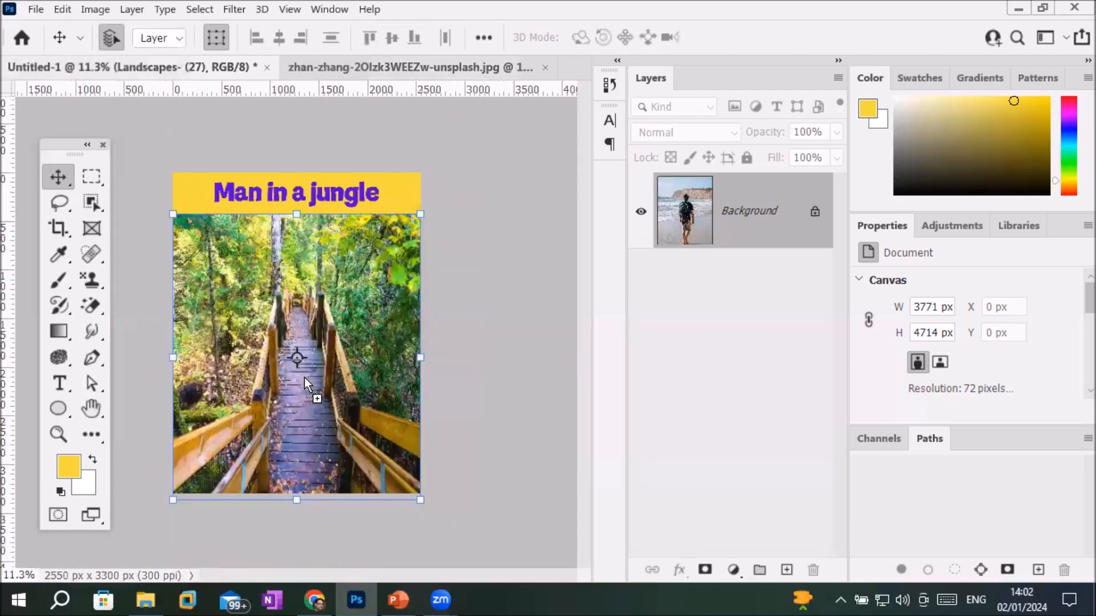
{"action": "left_click_drag", "start_coordinate": [303, 378], "coordinate": [301, 378]}
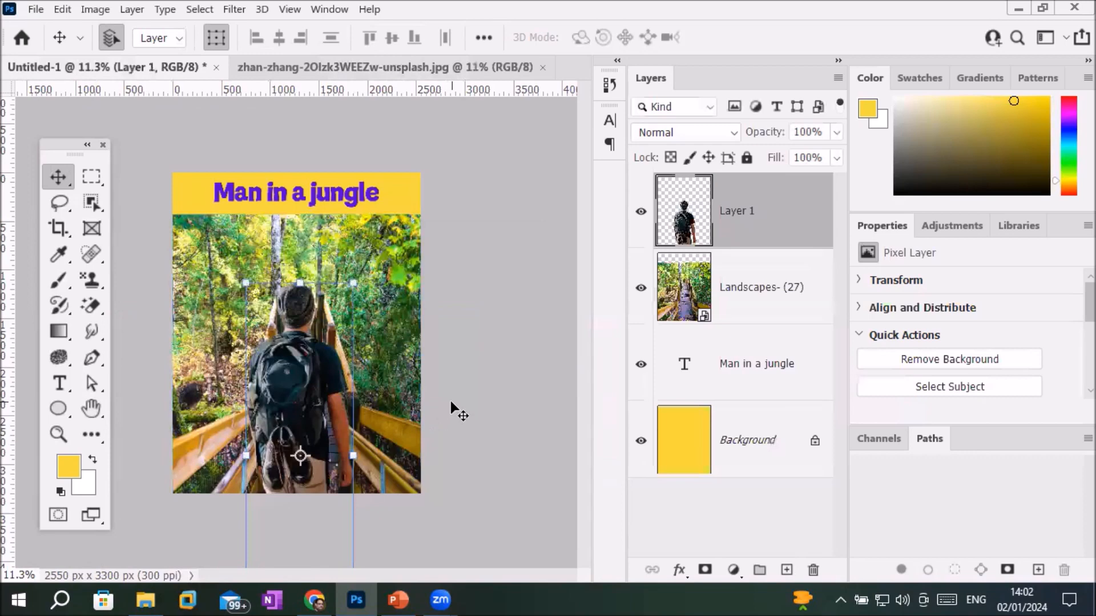
Step: Scale the man to about 66.76% and position him in the middle of the wooden walkway, below the title
{"action": "left_click_drag", "start_coordinate": [298, 387], "coordinate": [312, 266]}
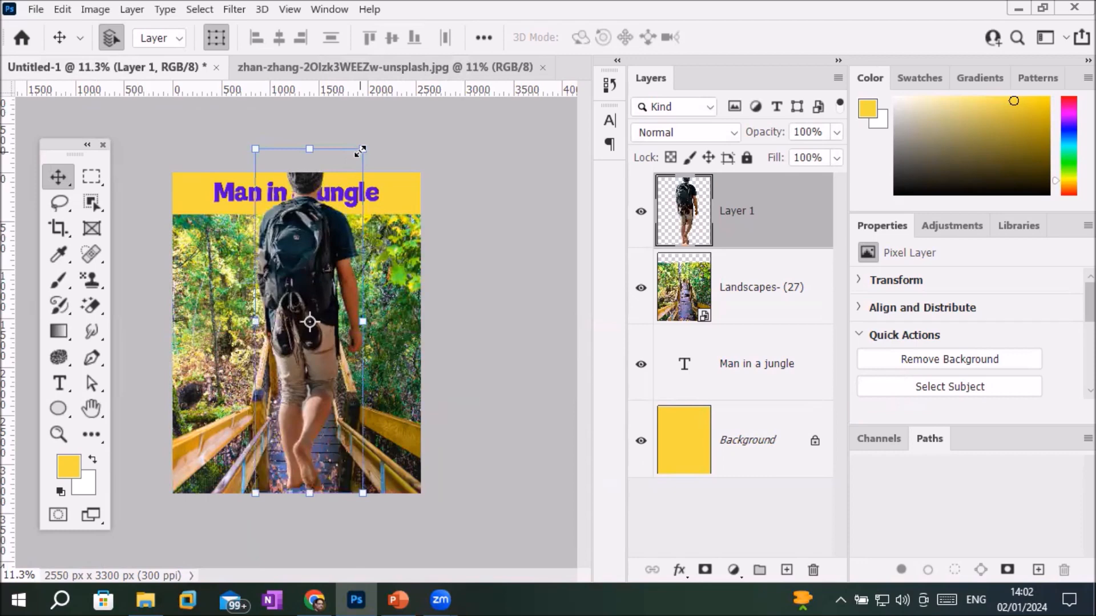
{"action": "left_click_drag", "start_coordinate": [361, 150], "coordinate": [319, 264]}
{"action": "mouse_move", "coordinate": [302, 339]}
{"action": "left_mouse_down"}
{"action": "mouse_move", "coordinate": [300, 329]}
{"action": "mouse_move", "coordinate": [295, 341]}
{"action": "left_mouse_up"}
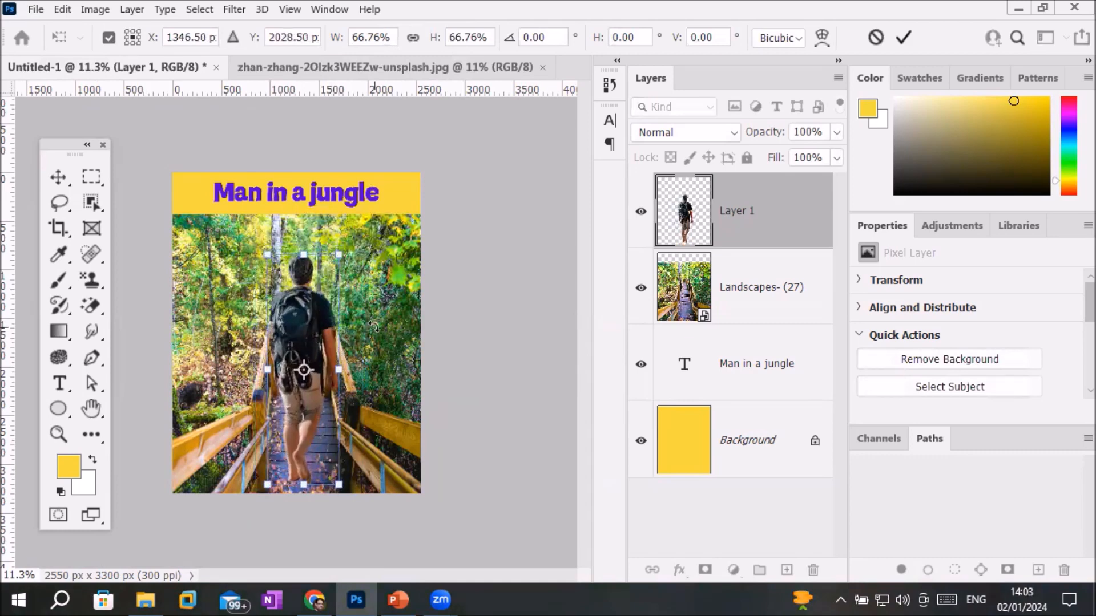
{"action": "left_click", "coordinate": [902, 37]}
{"action": "left_click", "coordinate": [509, 285]}
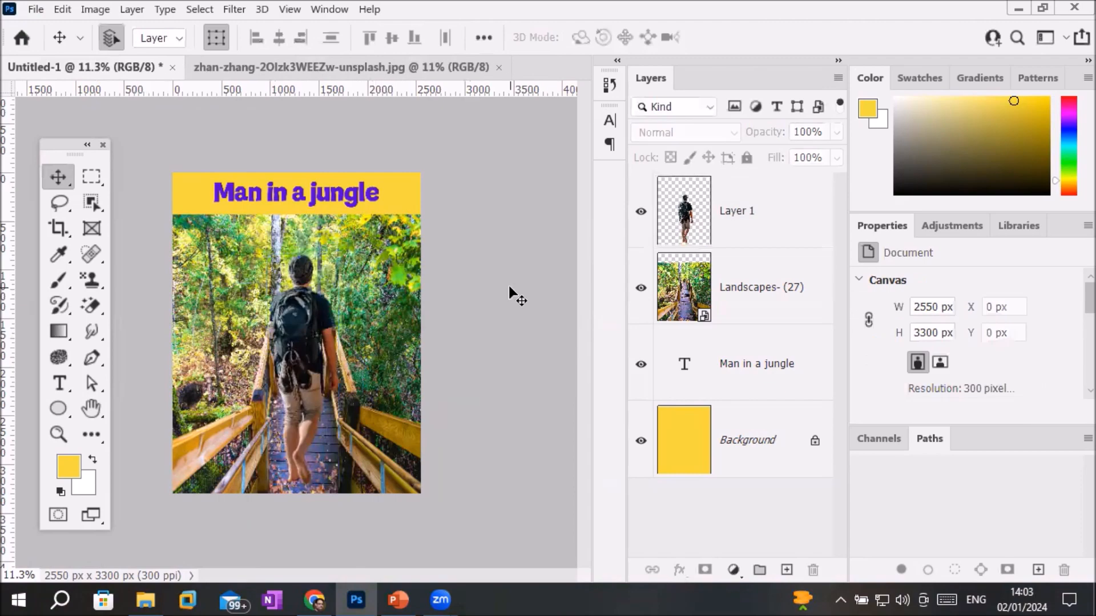
Step: Examine the man's cutout edges and feet against the walkway, and the poster's overall composition
{"action": "scroll", "coordinate": [409, 386], "scroll_direction": "up", "scroll_amount": 5}
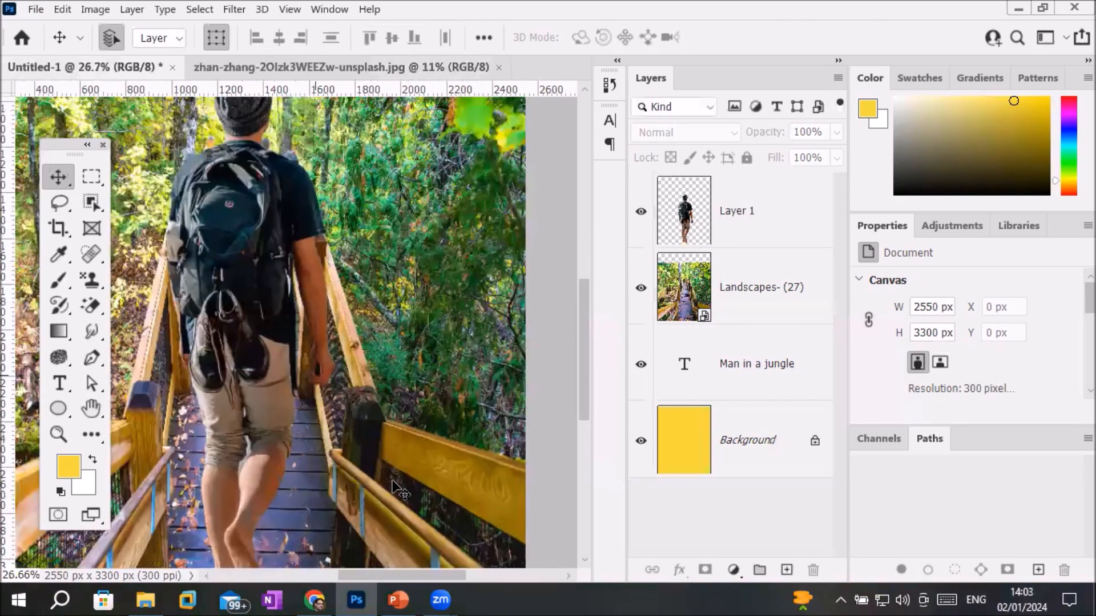
{"action": "scroll", "coordinate": [297, 313], "scroll_direction": "up", "scroll_amount": 2}
{"action": "scroll", "coordinate": [291, 467], "scroll_direction": "down", "scroll_amount": 4}
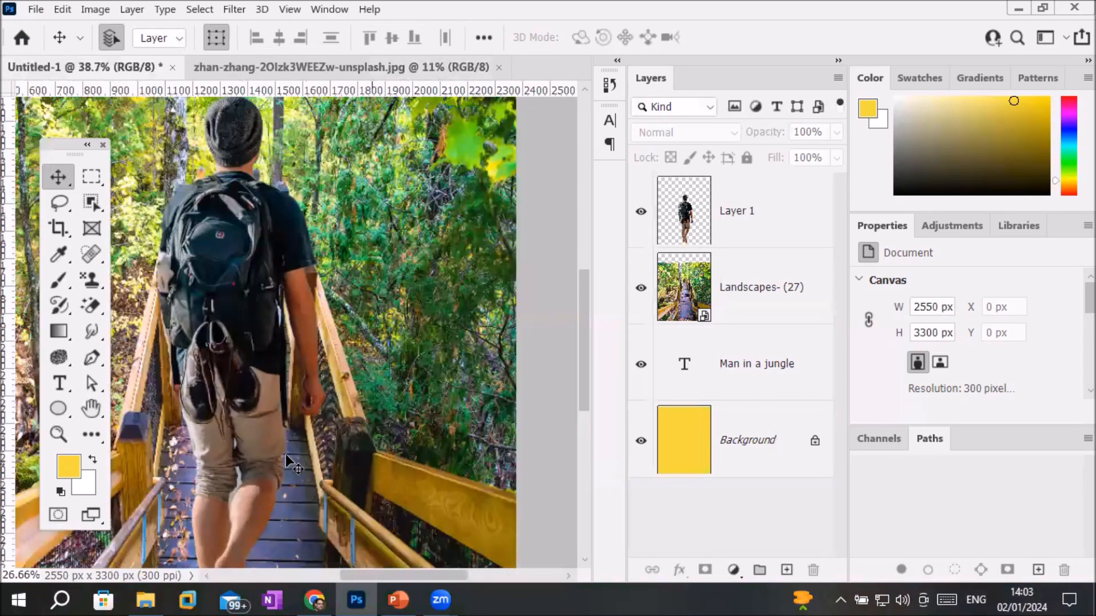
{"action": "scroll", "coordinate": [279, 557], "scroll_direction": "up", "scroll_amount": 4}
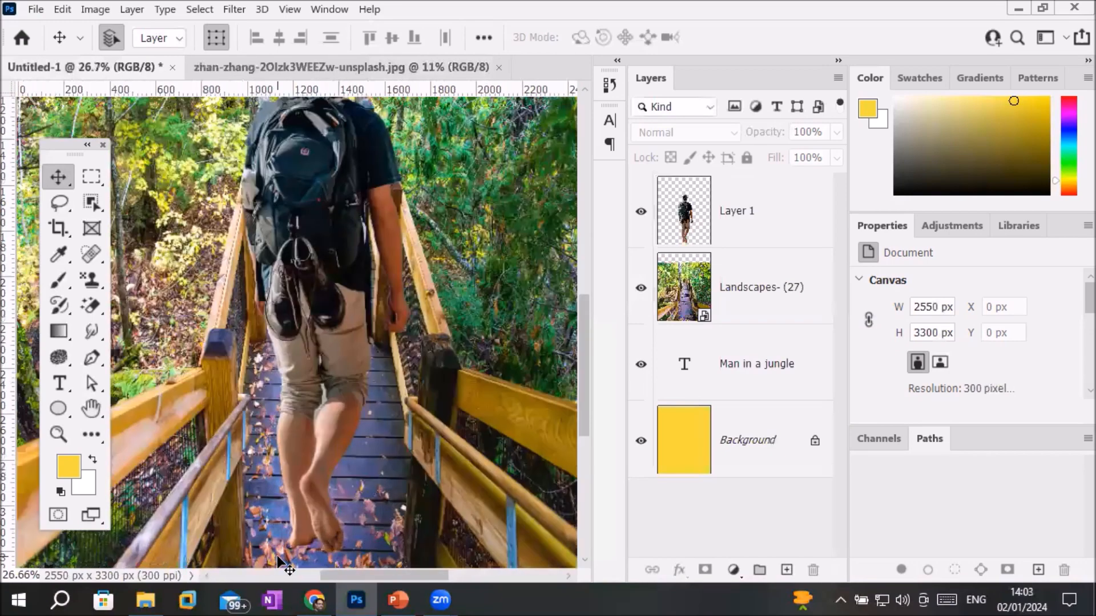
{"action": "scroll", "coordinate": [279, 562], "scroll_direction": "up", "scroll_amount": 2}
{"action": "scroll", "coordinate": [399, 463], "scroll_direction": "down", "scroll_amount": 4}
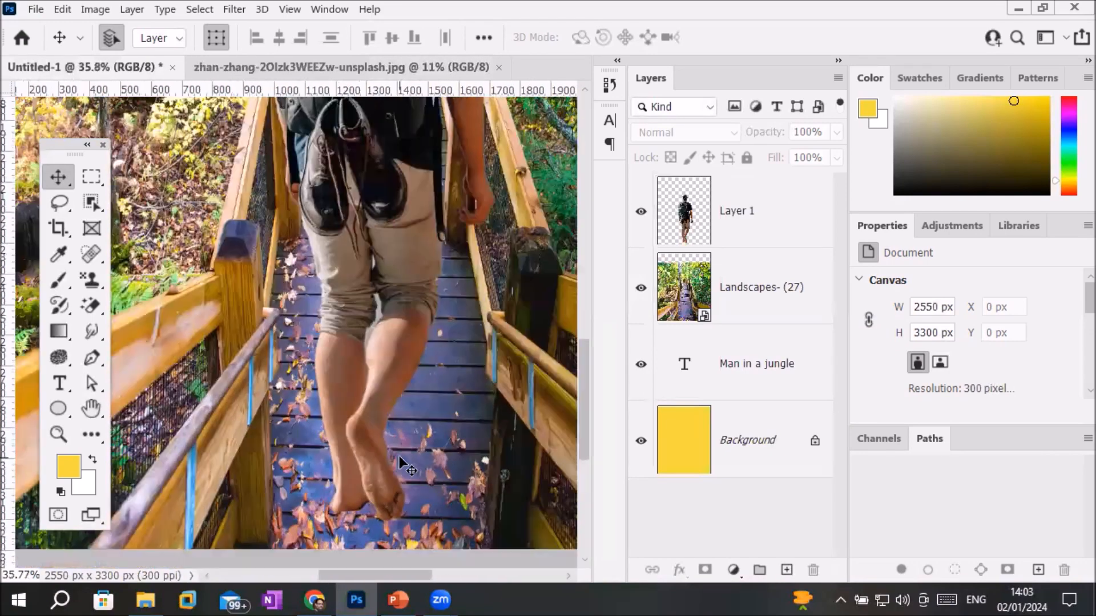
{"action": "scroll", "coordinate": [399, 463], "scroll_direction": "down", "scroll_amount": 2}
{"action": "scroll", "coordinate": [468, 277], "scroll_direction": "down", "scroll_amount": 1}
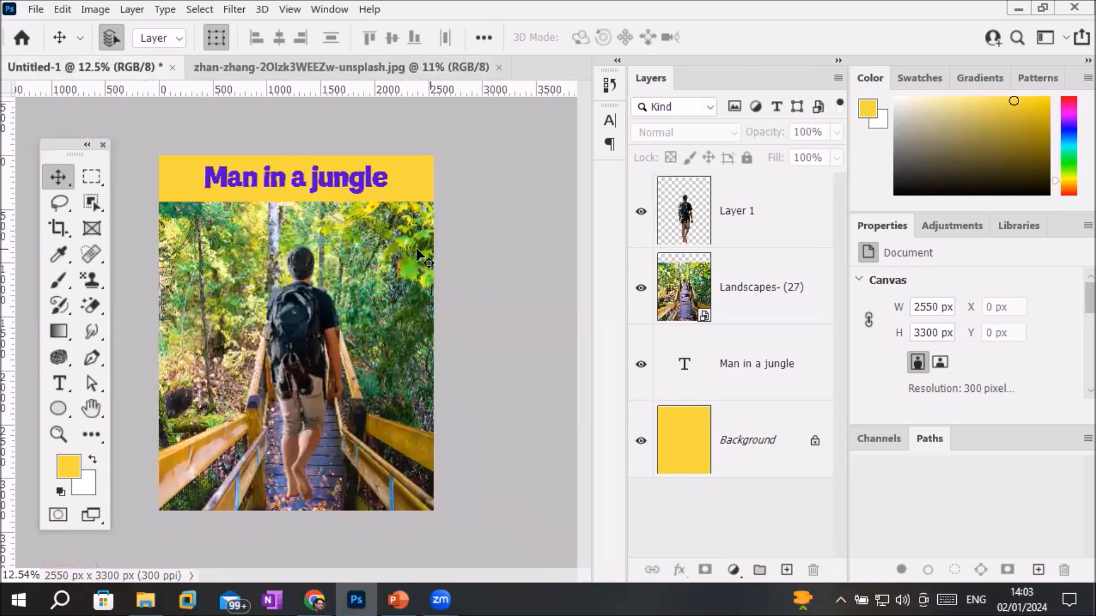
{"action": "left_click", "coordinate": [368, 244]}
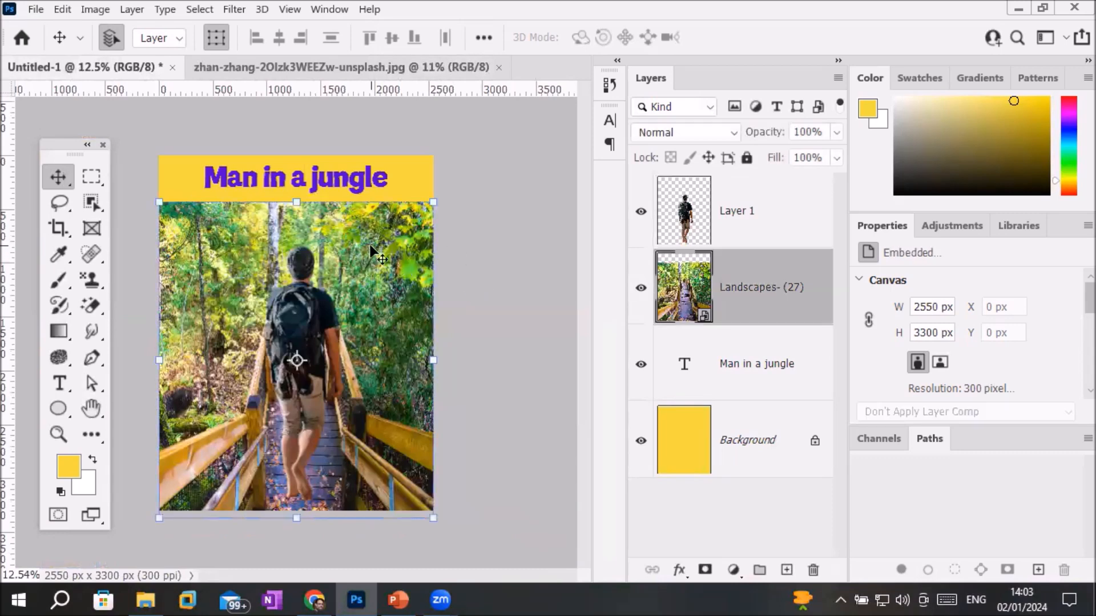
{"action": "left_click", "coordinate": [475, 268]}
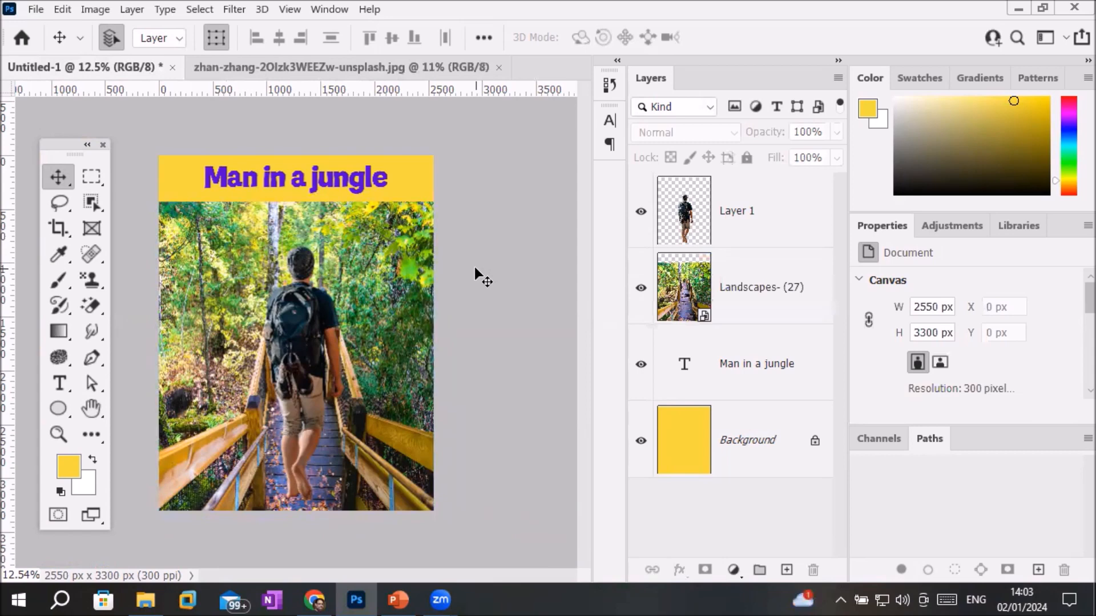
Step: Clear the selection around the man in the beach photo document
{"action": "left_click", "coordinate": [333, 70]}
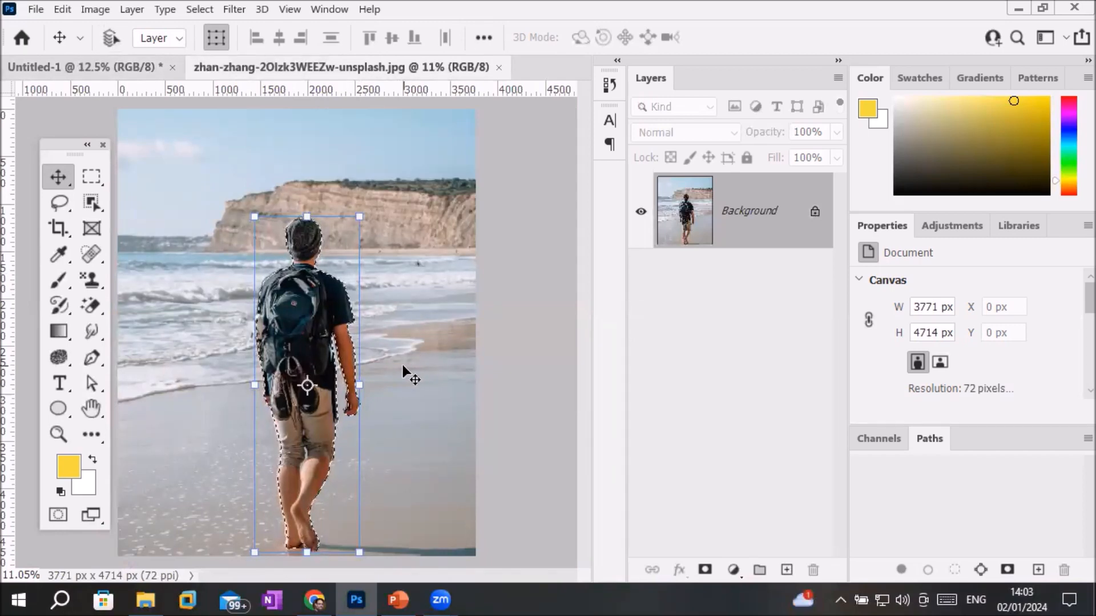
{"action": "key", "text": "ctrl+d"}
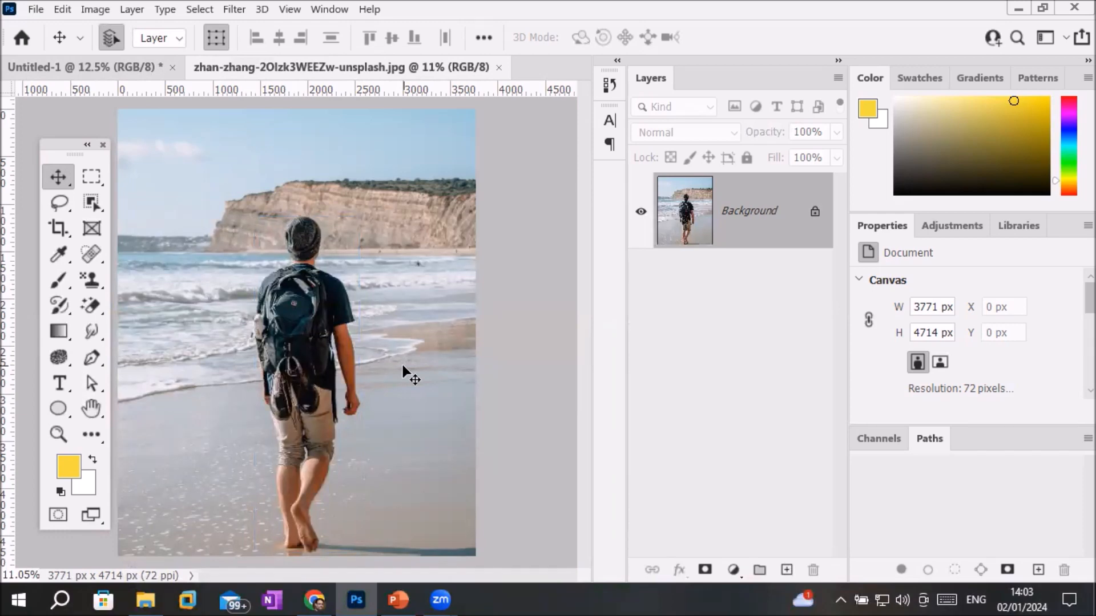
{"action": "key", "text": "ctrl+minus"}
{"action": "scroll", "coordinate": [299, 151], "scroll_direction": "up", "scroll_amount": 1}
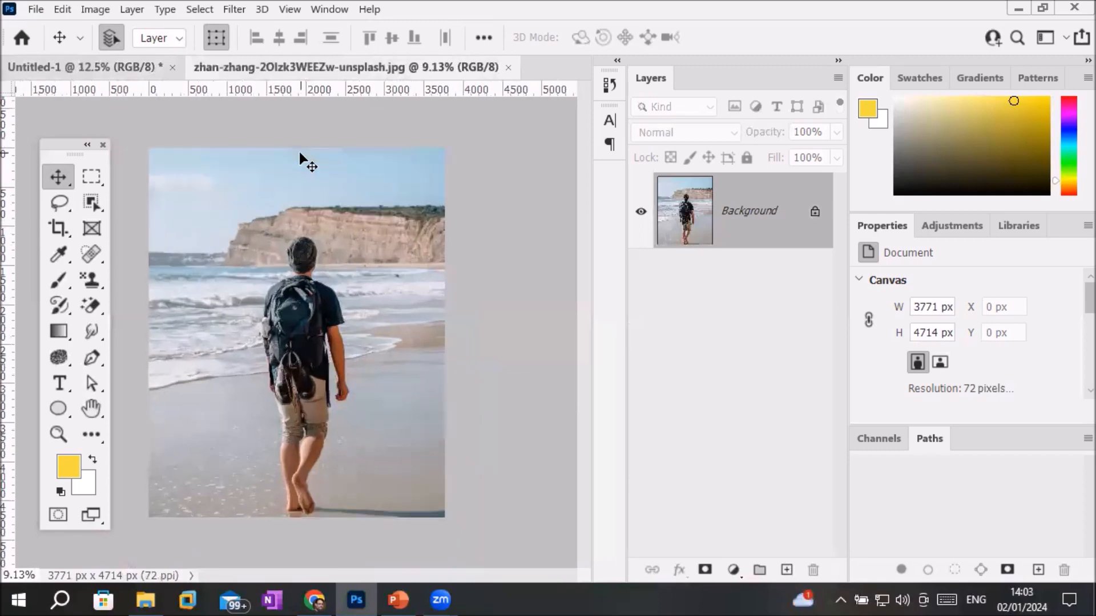
Step: Activate the Quick Selection Tool in the beach photo document
{"action": "left_click", "coordinate": [87, 204]}
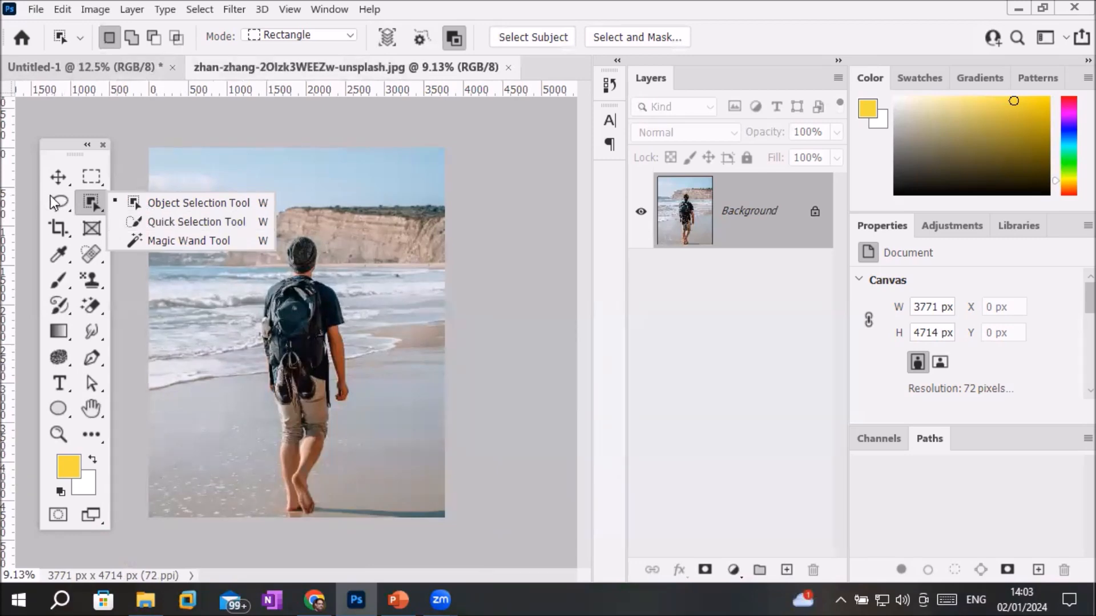
{"action": "left_click", "coordinate": [90, 204]}
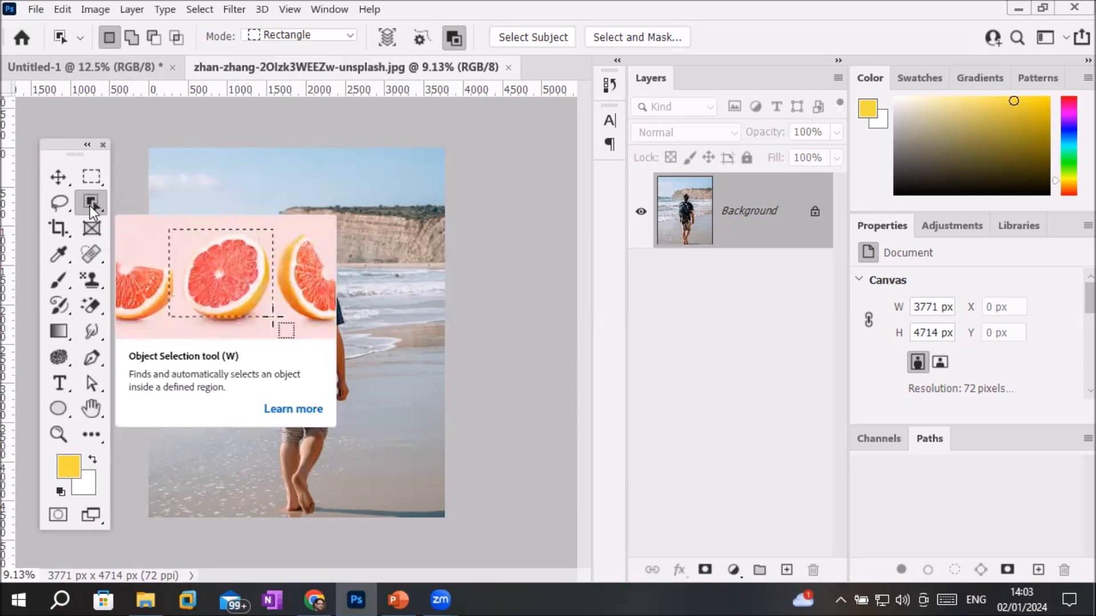
{"action": "right_click", "coordinate": [90, 206]}
{"action": "left_click", "coordinate": [173, 222]}
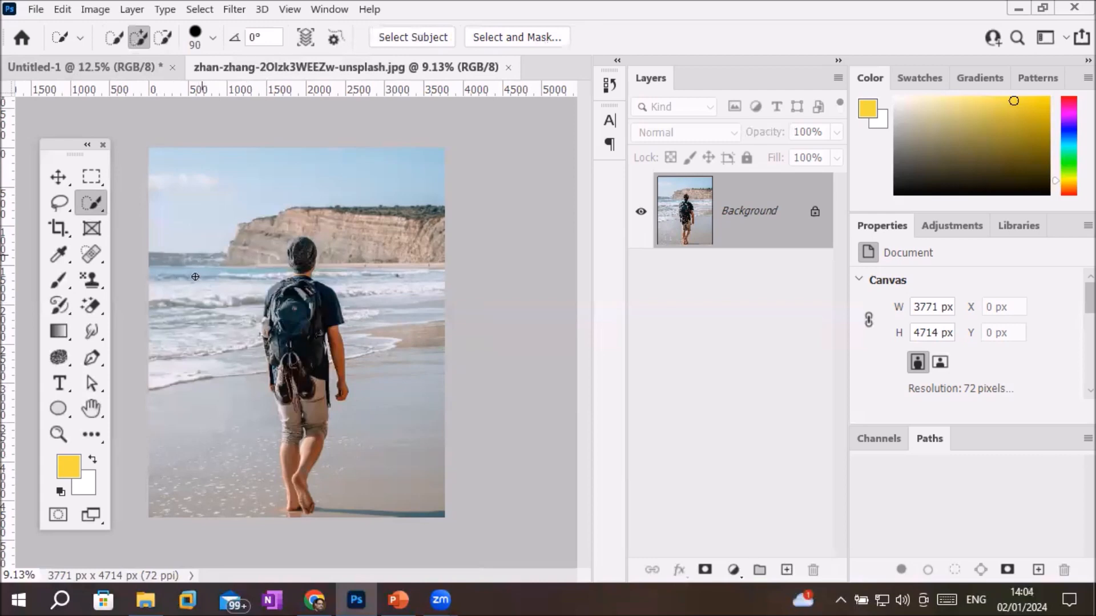
Step: Open the photo of the bearded man in a blue suit from the Models folder as a separate Photoshop document
{"action": "left_click", "coordinate": [145, 599]}
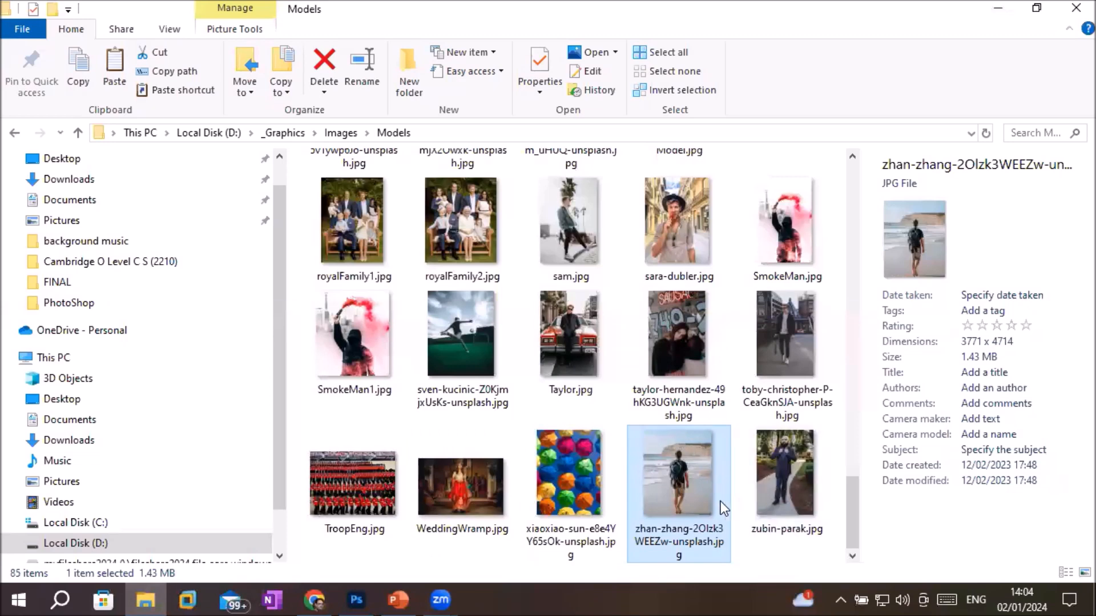
{"action": "left_click", "coordinate": [784, 482]}
{"action": "left_click_drag", "start_coordinate": [783, 481], "coordinate": [546, 64]}
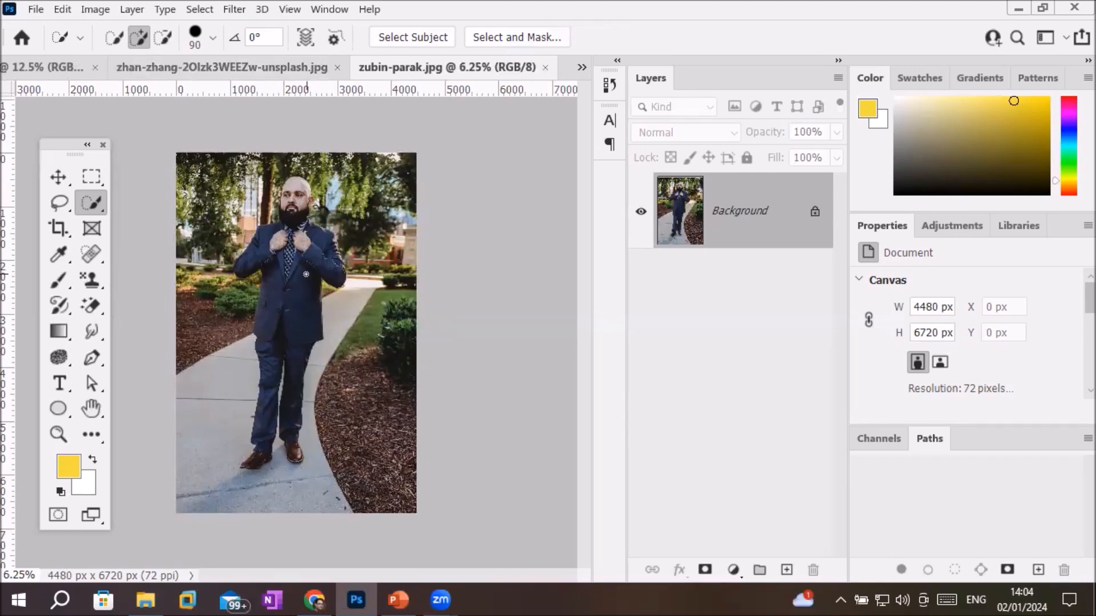
Step: Select the suited man from head to shoes using the Quick Selection Tool with a brush size of 400
{"action": "left_click", "coordinate": [97, 194]}
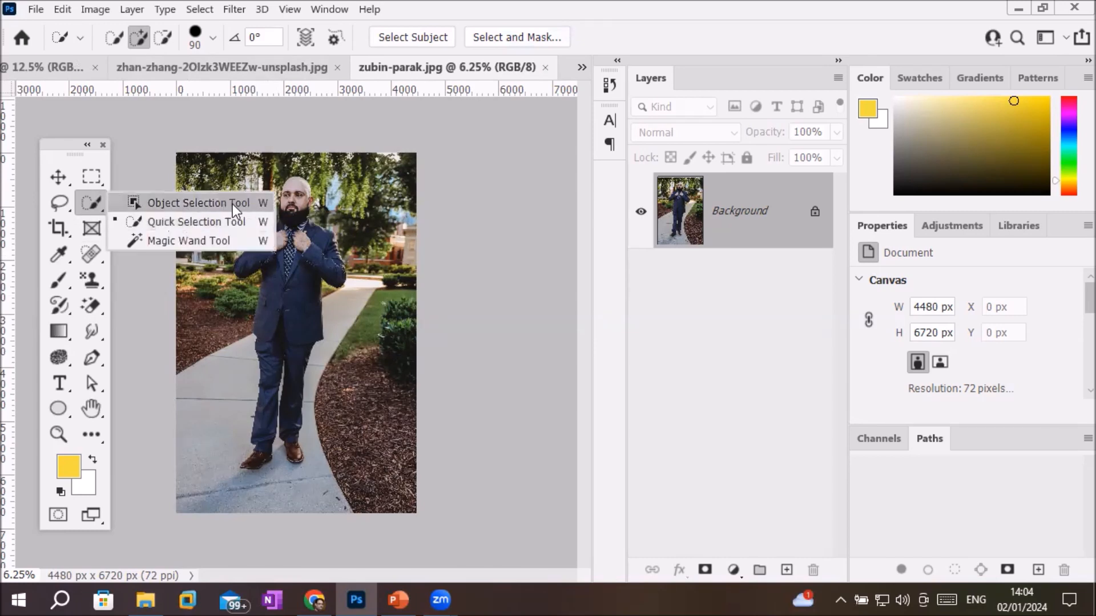
{"action": "left_click", "coordinate": [194, 223]}
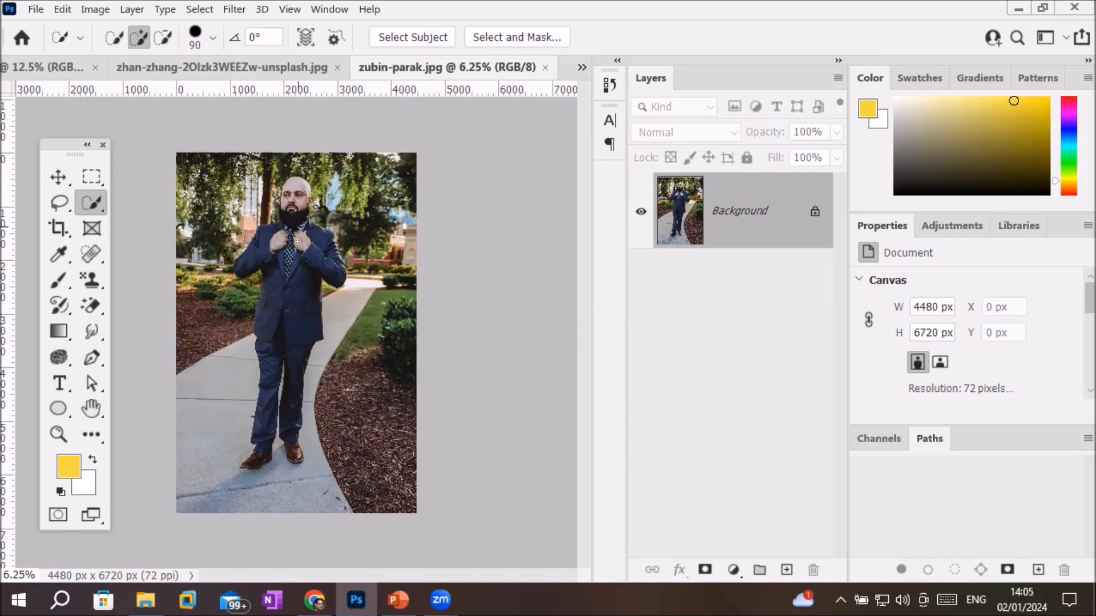
{"action": "scroll", "coordinate": [273, 300], "scroll_direction": "up", "scroll_amount": 3}
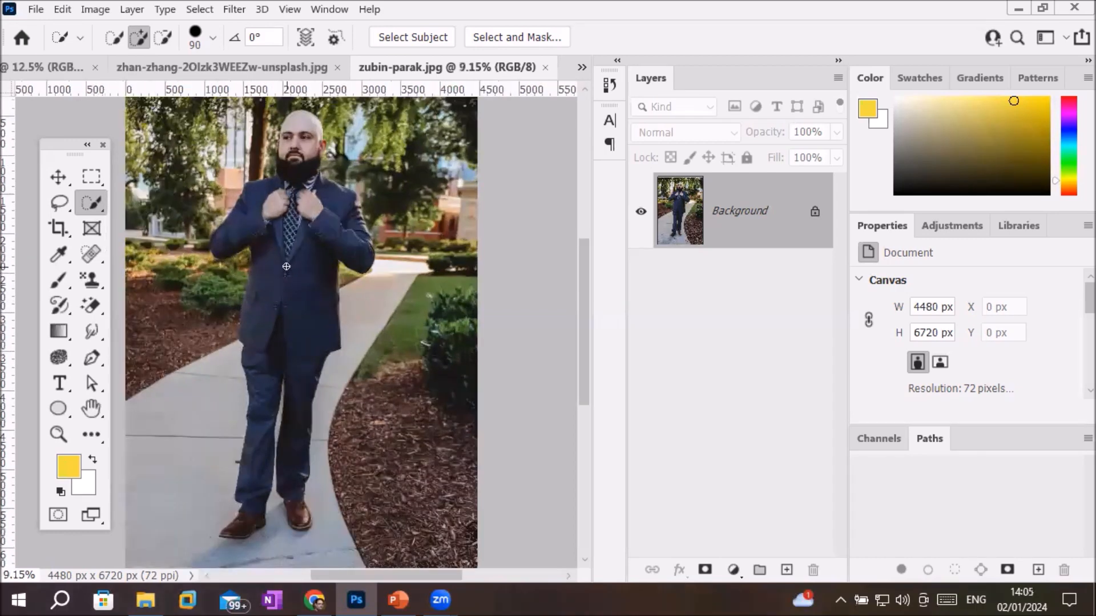
{"action": "key", "text": "bracketright"}
{"action": "key", "text": "bracketright"}
{"action": "key", "text": "bracketright"}
{"action": "key", "text": "bracketright"}
{"action": "key", "text": "bracketright"}
{"action": "key", "text": "bracketright"}
{"action": "key", "text": "bracketright"}
{"action": "key", "text": "bracketright"}
{"action": "key", "text": "bracketright"}
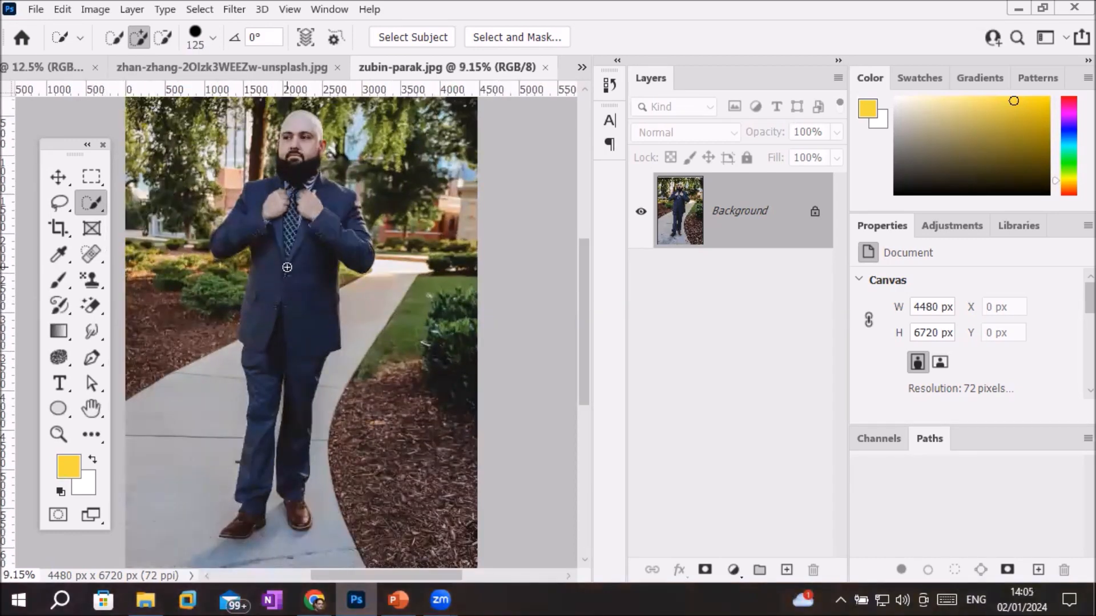
{"action": "key", "text": "bracketright"}
{"action": "key", "text": "bracketright"}
{"action": "key", "text": "bracketleft"}
{"action": "key", "text": "bracketleft"}
{"action": "key", "text": "bracketright"}
{"action": "key", "text": "bracketright"}
{"action": "key", "text": "bracketleft"}
{"action": "key", "text": "bracketleft"}
{"action": "key", "text": "bracketleft"}
{"action": "key", "text": "bracketleft"}
{"action": "left_click", "coordinate": [299, 133]}
{"action": "mouse_move", "coordinate": [299, 136]}
{"action": "left_mouse_down"}
{"action": "mouse_move", "coordinate": [274, 216]}
{"action": "mouse_move", "coordinate": [283, 237]}
{"action": "mouse_move", "coordinate": [327, 239]}
{"action": "mouse_move", "coordinate": [322, 206]}
{"action": "mouse_move", "coordinate": [332, 206]}
{"action": "mouse_move", "coordinate": [289, 311]}
{"action": "mouse_move", "coordinate": [246, 517]}
{"action": "left_mouse_up"}
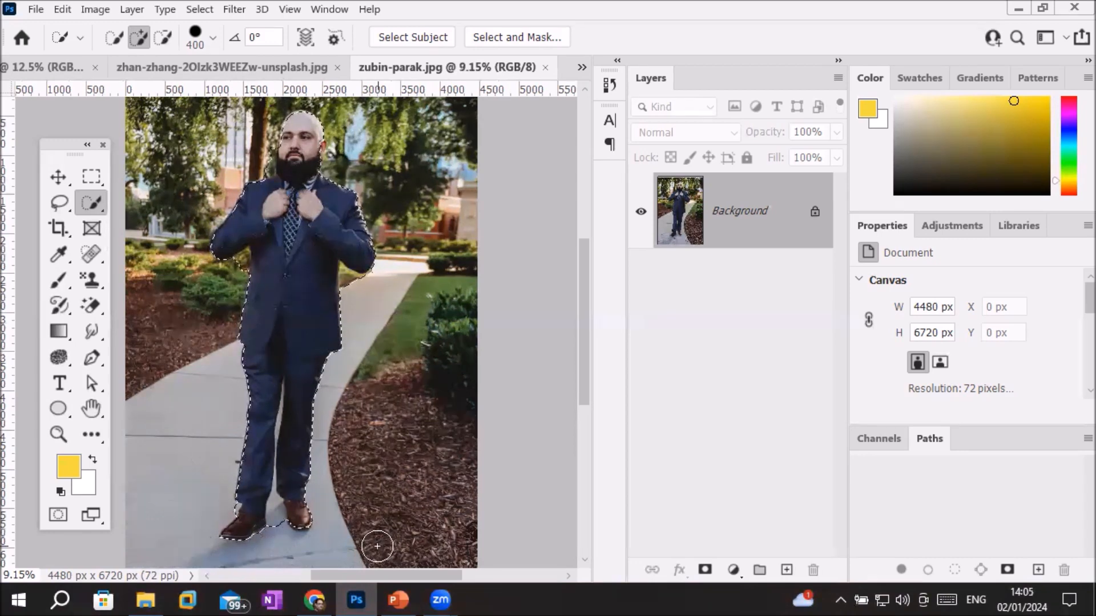
Step: Subtract the pavement between the man's two shoes from the selection, using a brush size of 175
{"action": "scroll", "coordinate": [299, 544], "scroll_direction": "up", "scroll_amount": 4}
{"action": "scroll", "coordinate": [296, 545], "scroll_direction": "up", "scroll_amount": 4}
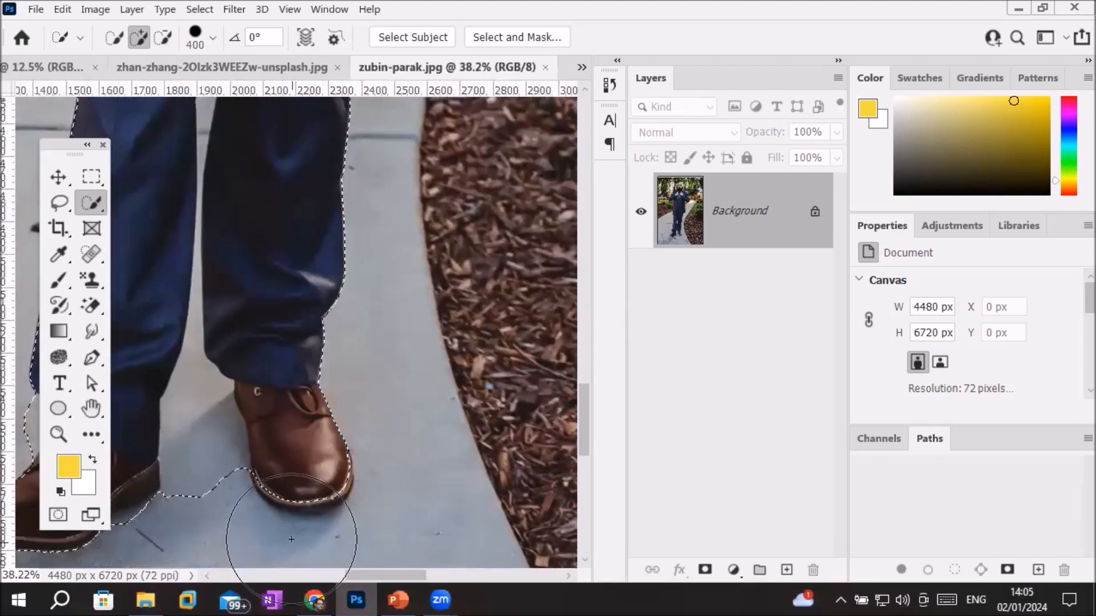
{"action": "key", "text": "bracketleft"}
{"action": "key", "text": "bracketleft"}
{"action": "key", "text": "bracketleft"}
{"action": "key", "text": "bracketleft"}
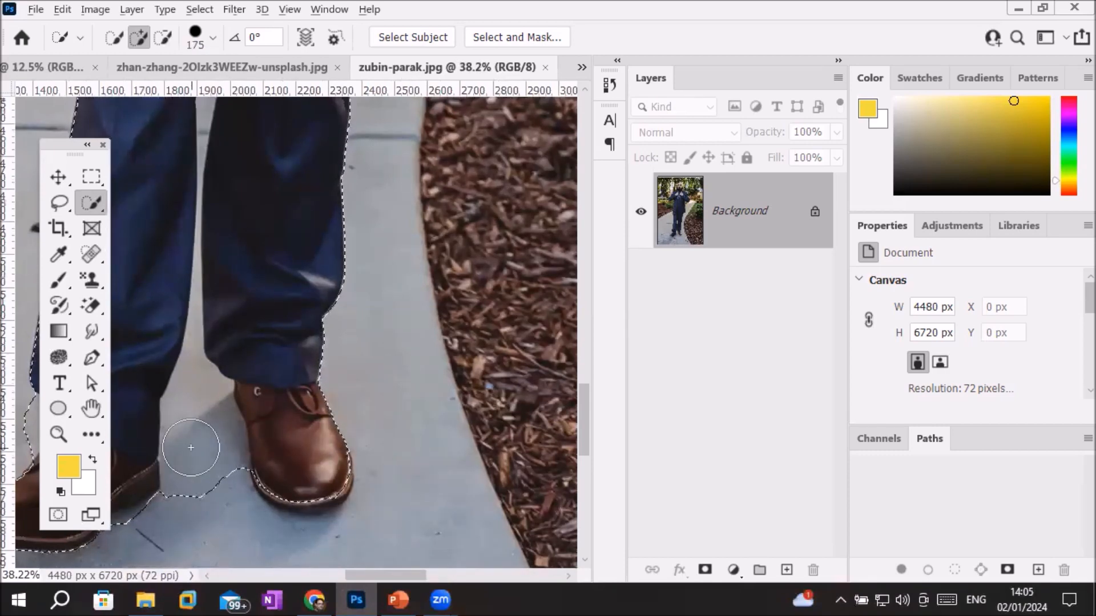
{"action": "mouse_move", "coordinate": [200, 489]}
{"action": "left_mouse_down"}
{"action": "mouse_move", "coordinate": [205, 404]}
{"action": "mouse_move", "coordinate": [194, 408]}
{"action": "mouse_move", "coordinate": [198, 462]}
{"action": "left_mouse_up"}
Step: Subtract the pavement between the trouser hems and lower shins from the selection with a brush size of 50
{"action": "key", "text": "bracketleft"}
{"action": "key", "text": "bracketleft"}
{"action": "key", "text": "bracketleft"}
{"action": "key", "text": "bracketleft"}
{"action": "key", "text": "bracketleft"}
{"action": "key", "text": "bracketleft"}
{"action": "key", "text": "bracketleft"}
{"action": "key", "text": "bracketleft"}
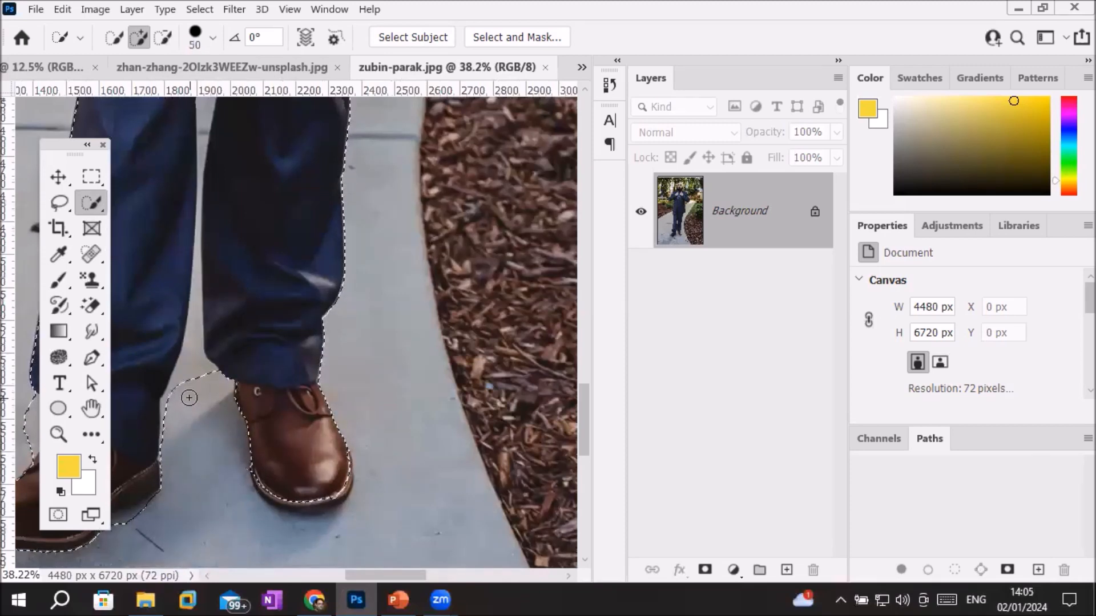
{"action": "scroll", "coordinate": [189, 398], "scroll_direction": "up", "scroll_amount": 5}
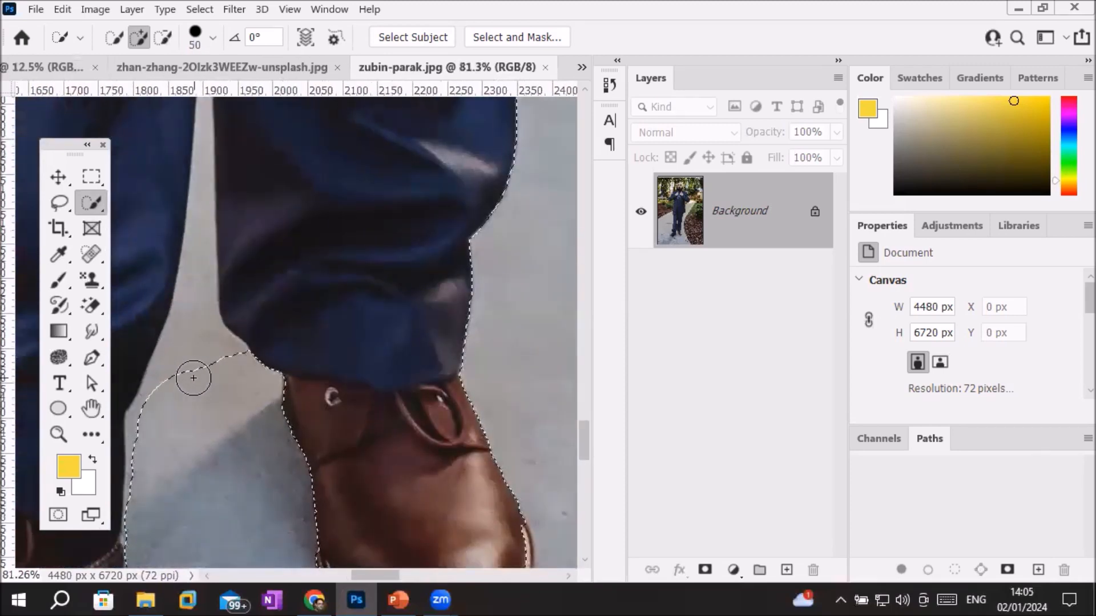
{"action": "mouse_move", "coordinate": [196, 371]}
{"action": "left_mouse_down"}
{"action": "mouse_move", "coordinate": [206, 343]}
{"action": "mouse_move", "coordinate": [193, 320]}
{"action": "mouse_move", "coordinate": [200, 221]}
{"action": "mouse_move", "coordinate": [159, 371]}
{"action": "mouse_move", "coordinate": [167, 404]}
{"action": "mouse_move", "coordinate": [181, 357]}
{"action": "mouse_move", "coordinate": [149, 423]}
{"action": "mouse_move", "coordinate": [145, 462]}
{"action": "mouse_move", "coordinate": [147, 420]}
{"action": "mouse_move", "coordinate": [159, 408]}
{"action": "left_mouse_up"}
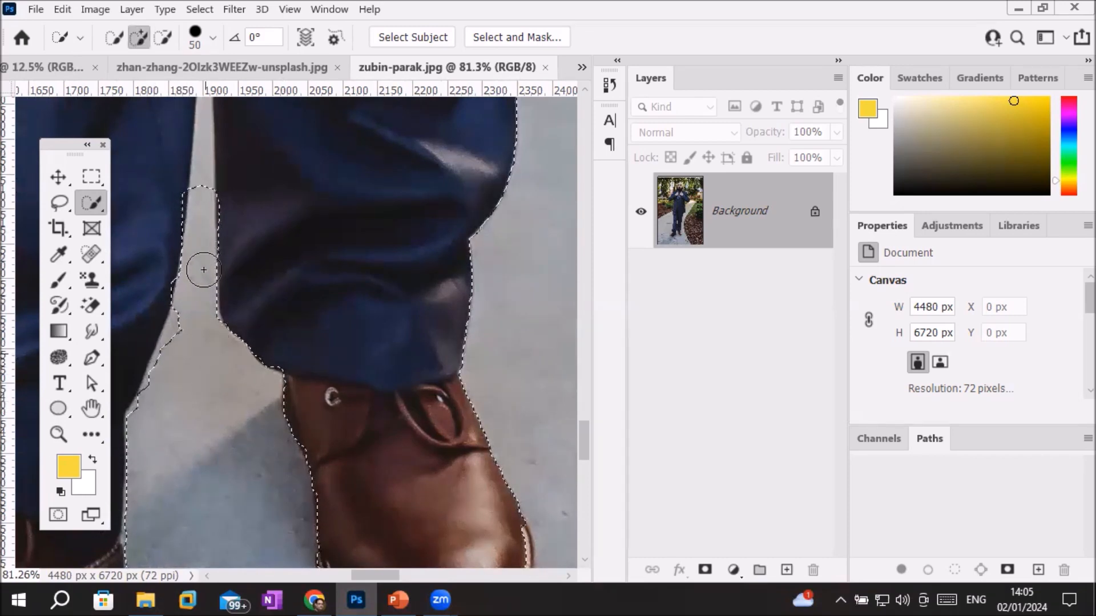
Step: Subtract the narrow pavement gap above the hems from the selection with a size 20 brush, undoing the last correction stroke
{"action": "scroll", "coordinate": [228, 125], "scroll_direction": "up", "scroll_amount": 5}
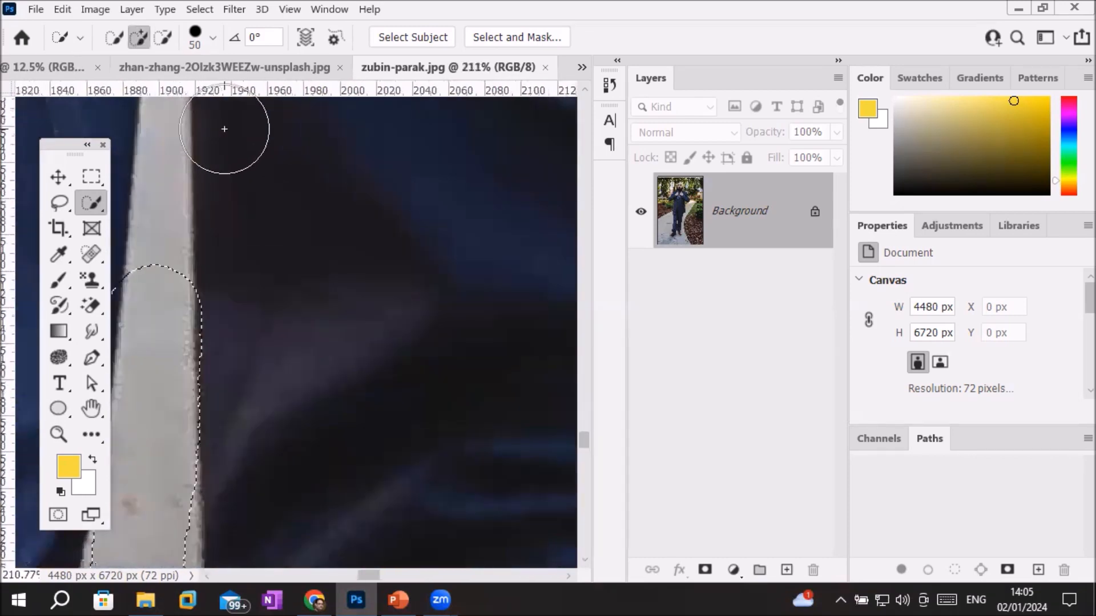
{"action": "left_click_drag", "start_coordinate": [225, 122], "coordinate": [318, 280]}
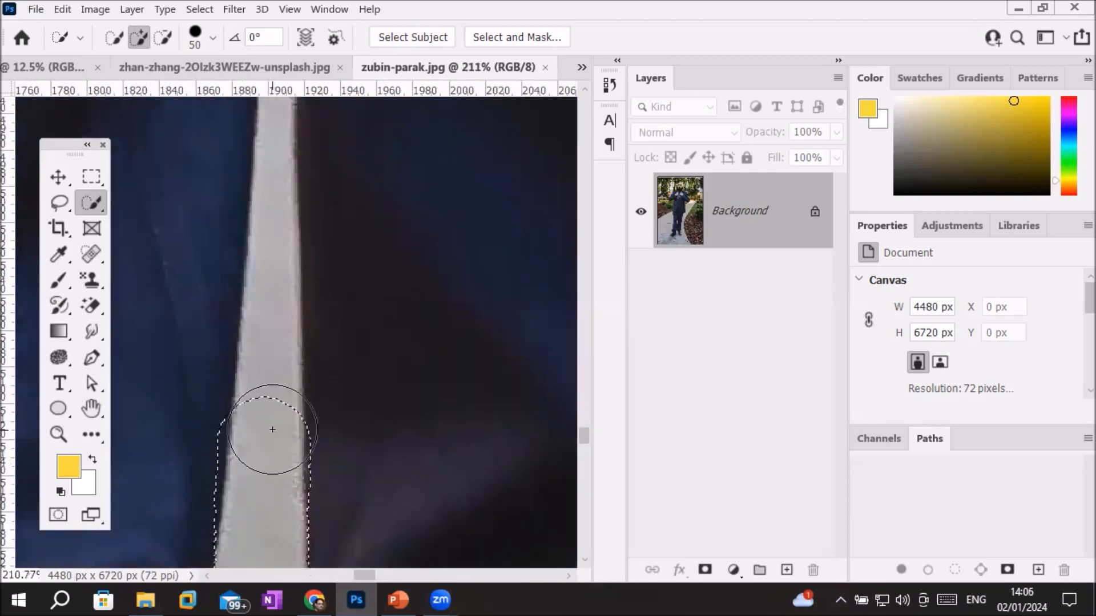
{"action": "key", "text": "bracketleft"}
{"action": "key", "text": "bracketleft"}
{"action": "key", "text": "bracketleft"}
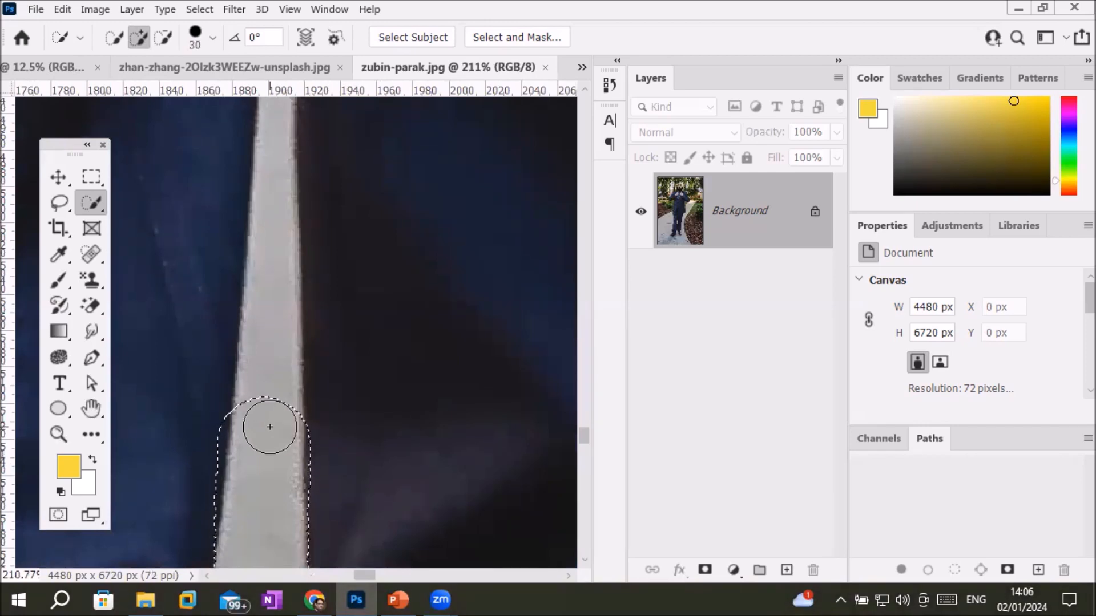
{"action": "key", "text": "bracketright"}
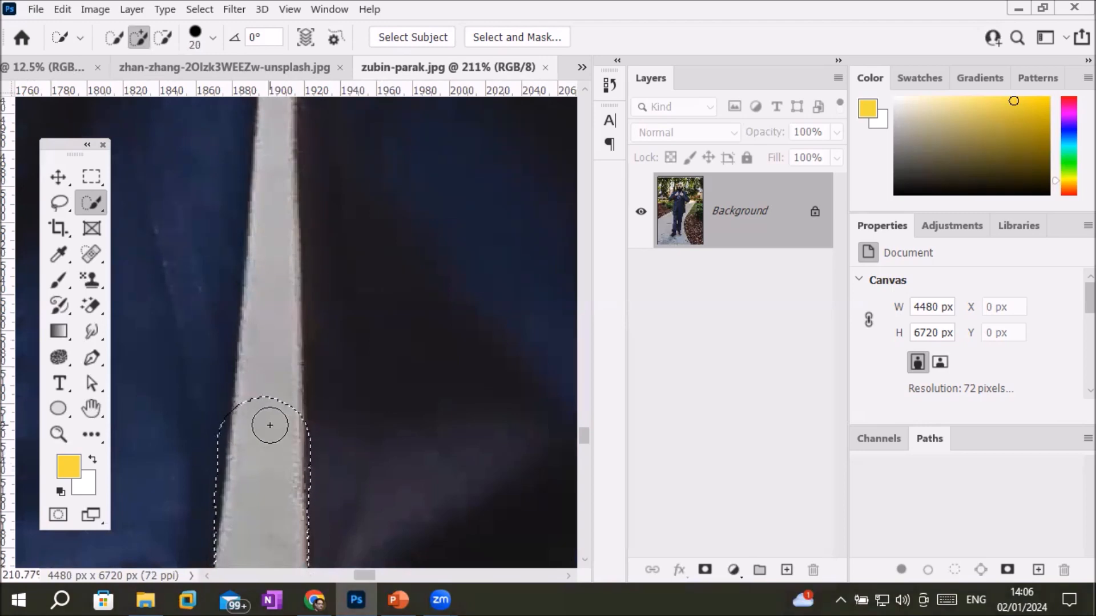
{"action": "key", "text": "alt"}
{"action": "mouse_move", "coordinate": [283, 364]}
{"action": "left_mouse_down"}
{"action": "mouse_move", "coordinate": [262, 235]}
{"action": "mouse_move", "coordinate": [271, 115]}
{"action": "mouse_move", "coordinate": [250, 434]}
{"action": "left_mouse_up"}
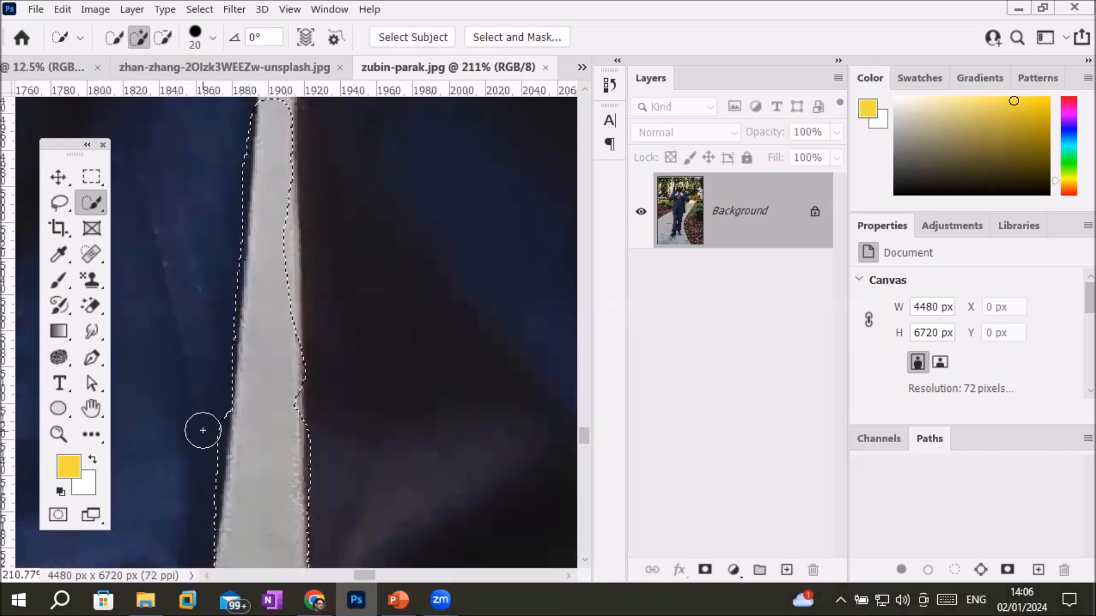
{"action": "key", "text": "ctrl+z"}
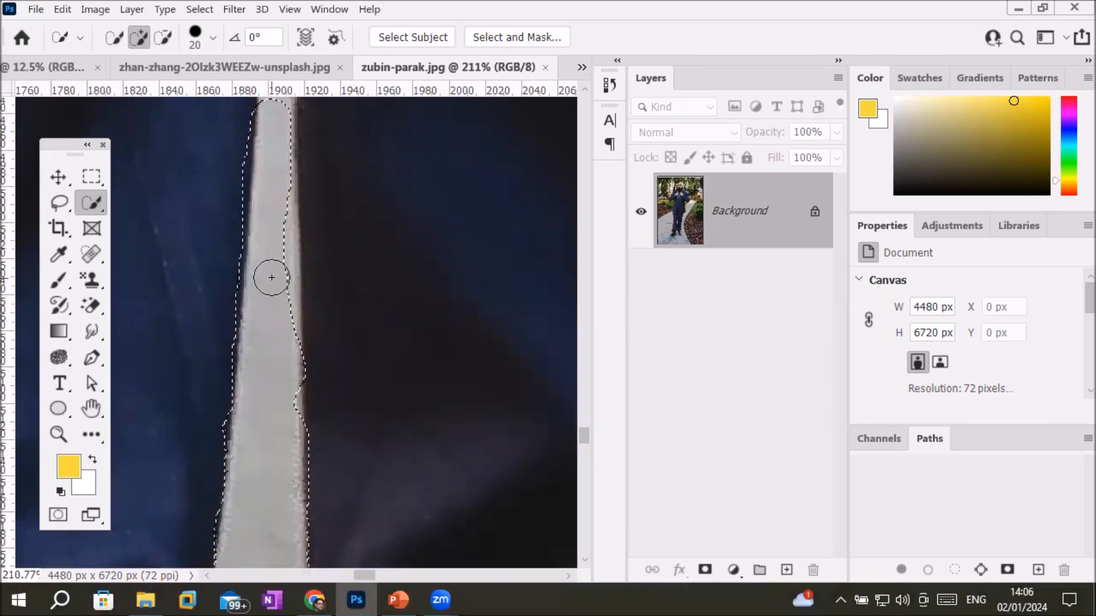
Step: Continue removing the thin pavement strip between the calves from the selection, using a brush size of 9
{"action": "scroll", "coordinate": [270, 278], "scroll_direction": "down", "scroll_amount": 4}
{"action": "scroll", "coordinate": [270, 278], "scroll_direction": "down", "scroll_amount": 8}
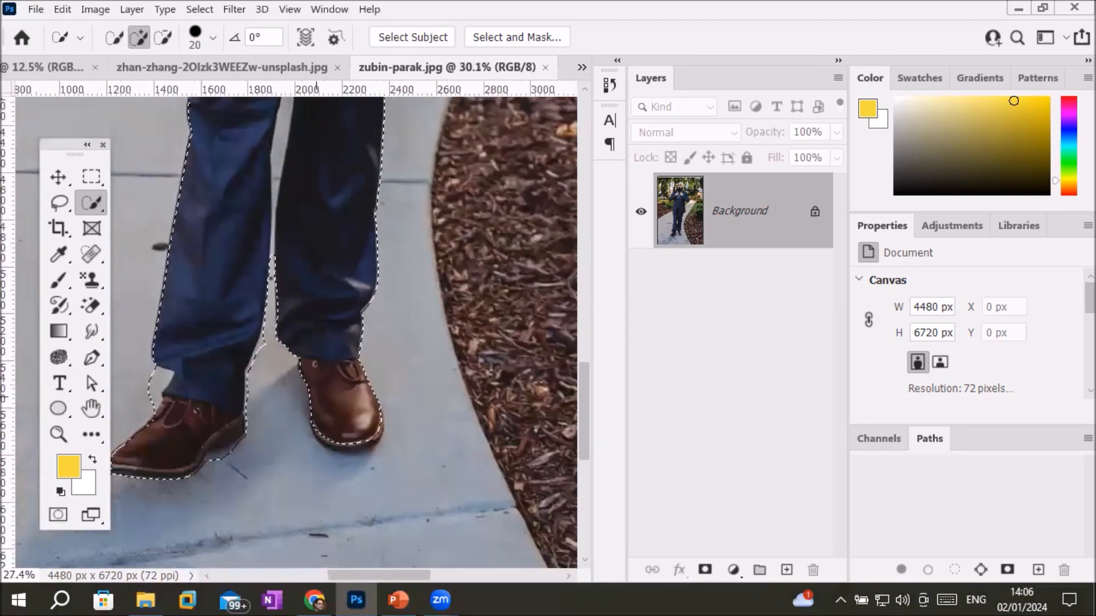
{"action": "scroll", "coordinate": [271, 209], "scroll_direction": "up", "scroll_amount": 5}
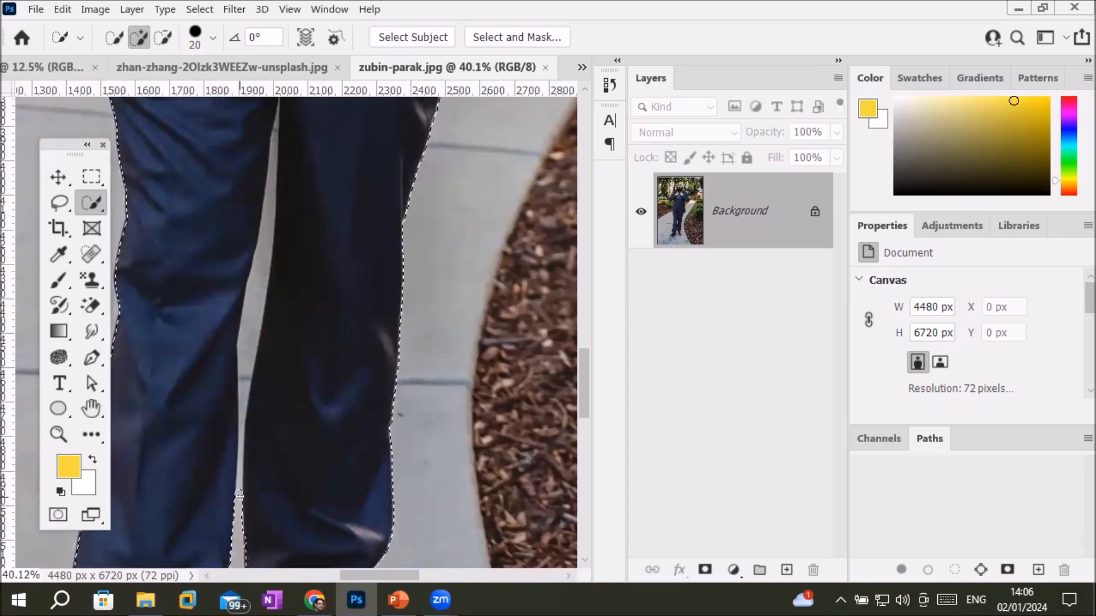
{"action": "scroll", "coordinate": [238, 495], "scroll_direction": "up", "scroll_amount": 1}
{"action": "scroll", "coordinate": [239, 495], "scroll_direction": "up", "scroll_amount": 6}
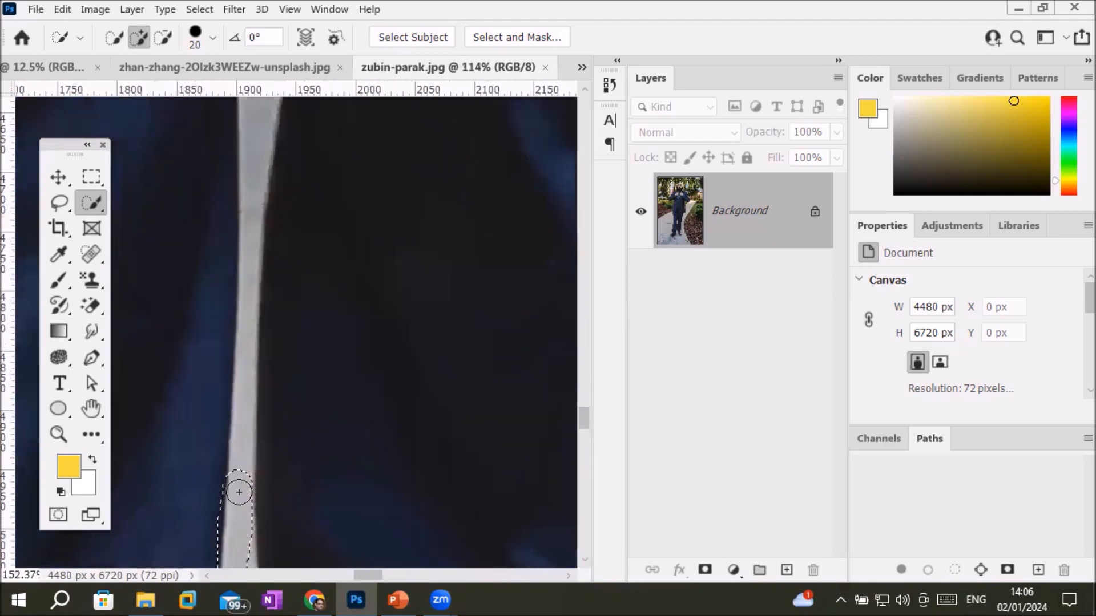
{"action": "key", "text": "bracketleft"}
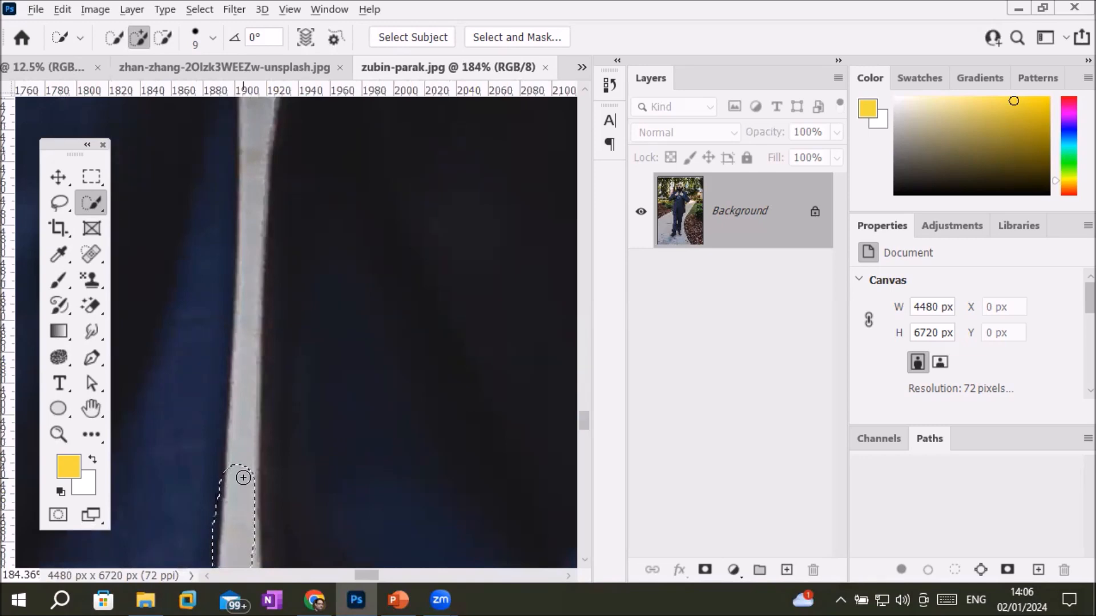
{"action": "left_click_drag", "start_coordinate": [243, 478], "coordinate": [241, 461]}
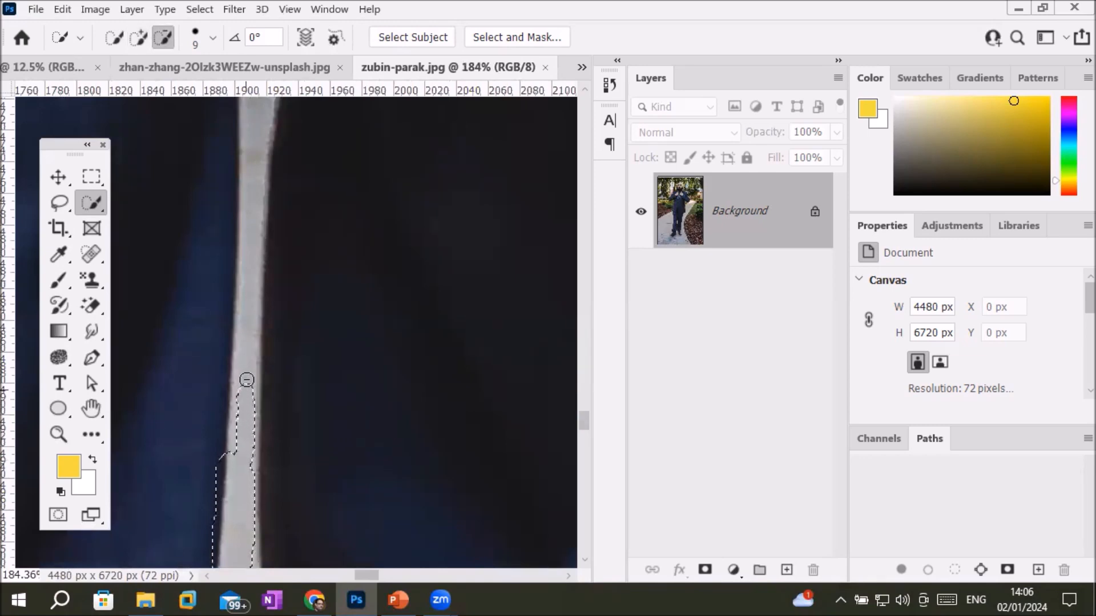
{"action": "left_click_drag", "start_coordinate": [250, 316], "coordinate": [251, 110]}
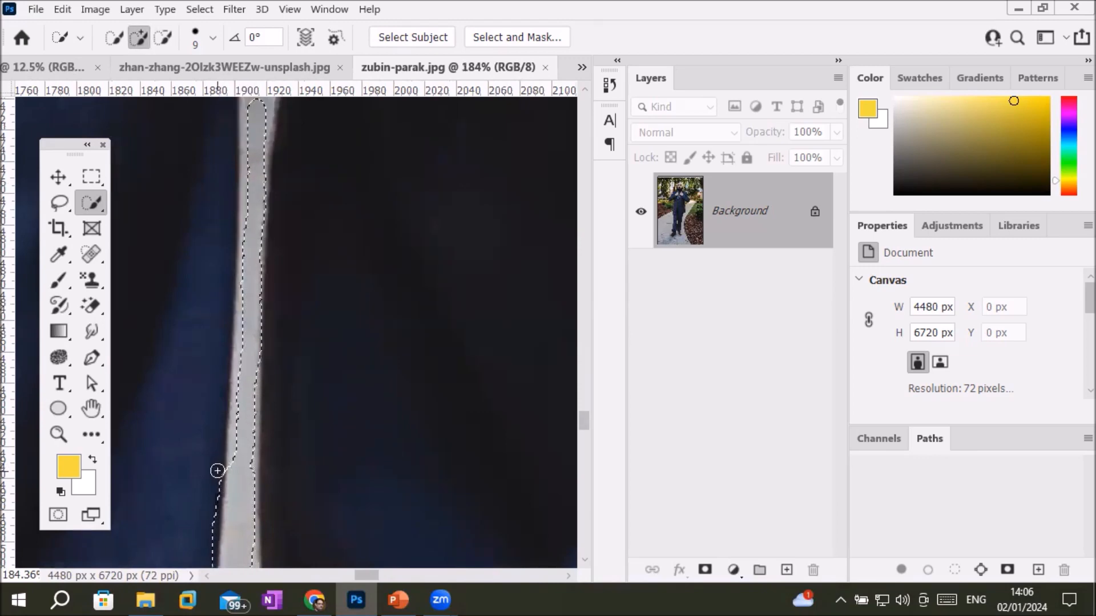
Step: Subtract the wider part of the pavement gap just below the knees from the selection
{"action": "scroll", "coordinate": [272, 328], "scroll_direction": "down", "scroll_amount": 2}
{"action": "scroll", "coordinate": [271, 331], "scroll_direction": "down", "scroll_amount": 4}
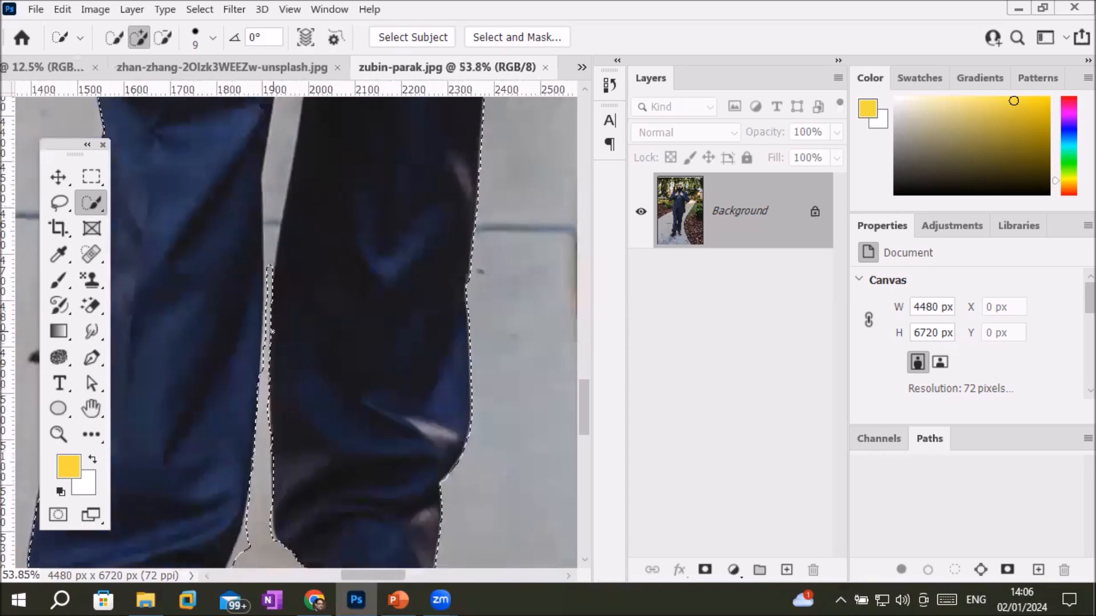
{"action": "left_click_drag", "start_coordinate": [584, 388], "coordinate": [611, 375]}
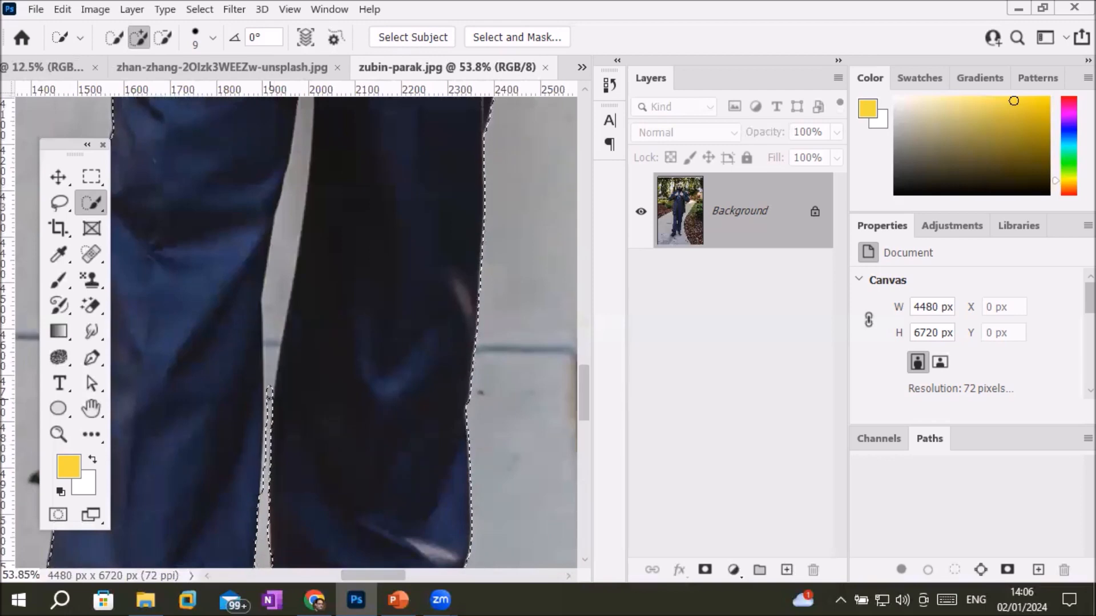
{"action": "key", "text": "alt"}
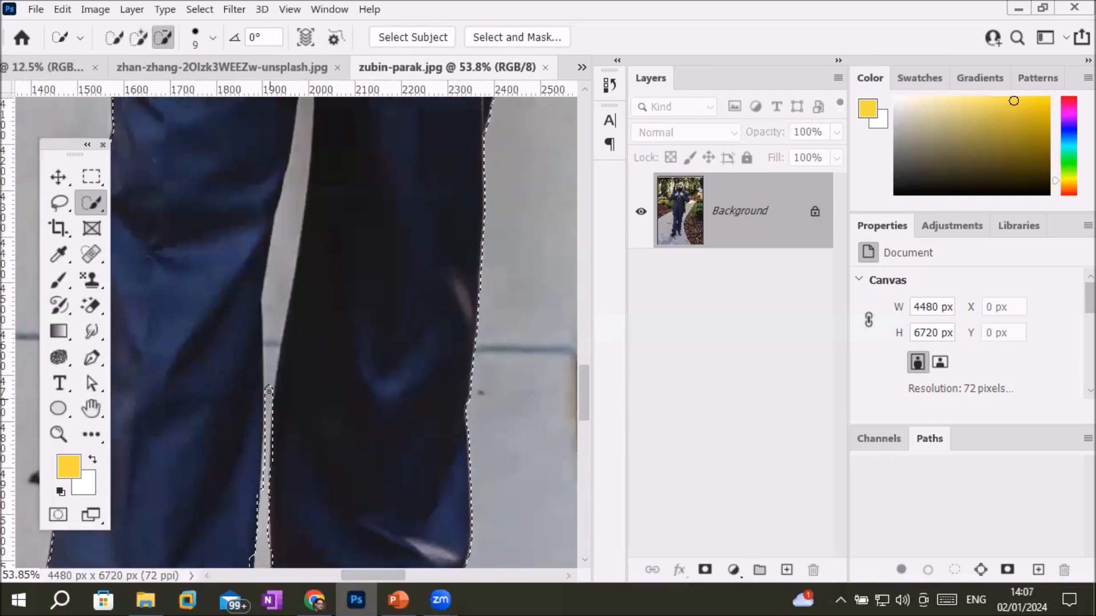
{"action": "left_click_drag", "start_coordinate": [289, 277], "coordinate": [292, 149]}
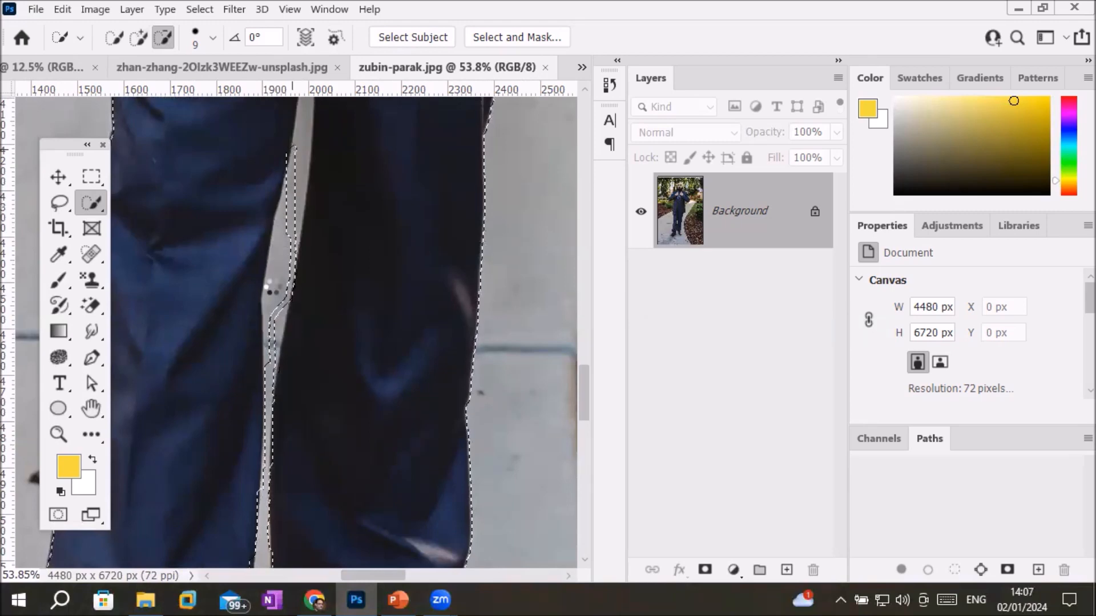
{"action": "key", "text": "alt"}
{"action": "mouse_move", "coordinate": [290, 228]}
{"action": "left_mouse_down"}
{"action": "mouse_move", "coordinate": [267, 320]}
{"action": "mouse_move", "coordinate": [282, 196]}
{"action": "mouse_move", "coordinate": [299, 184]}
{"action": "mouse_move", "coordinate": [297, 276]}
{"action": "left_mouse_up"}
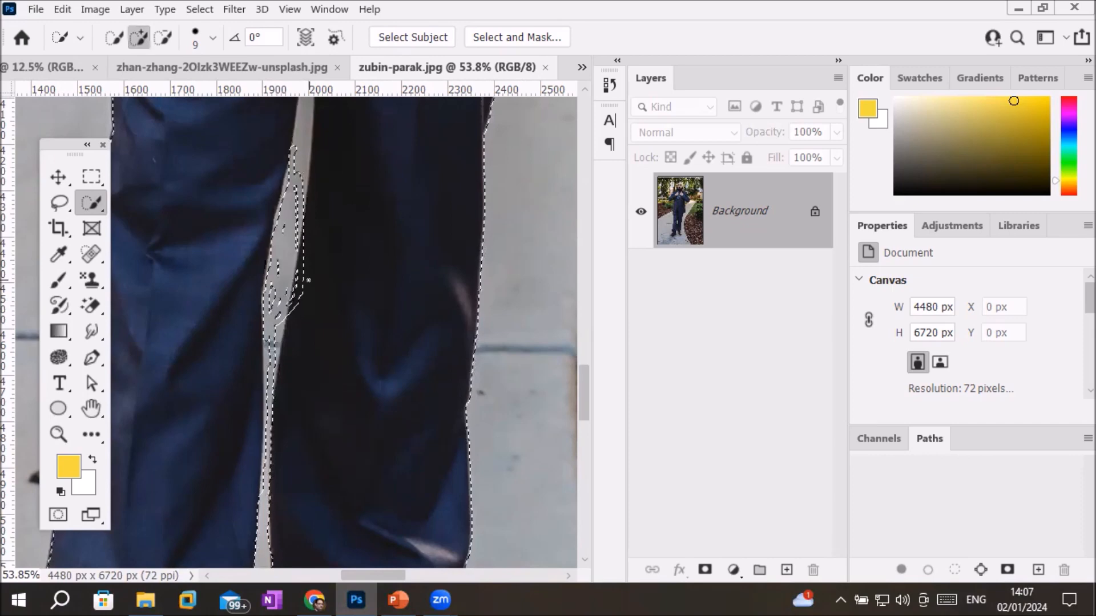
Step: Subtract the remaining pavement patches around the dark pavement line in the gap below the knees from the selection
{"action": "scroll", "coordinate": [268, 365], "scroll_direction": "up", "scroll_amount": 6}
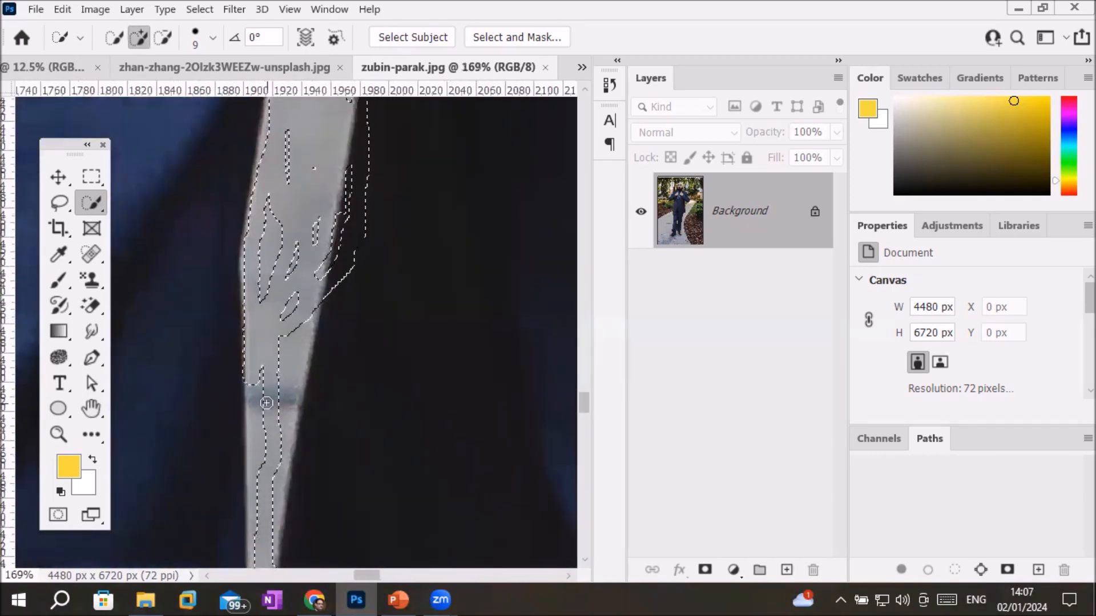
{"action": "key", "text": "alt"}
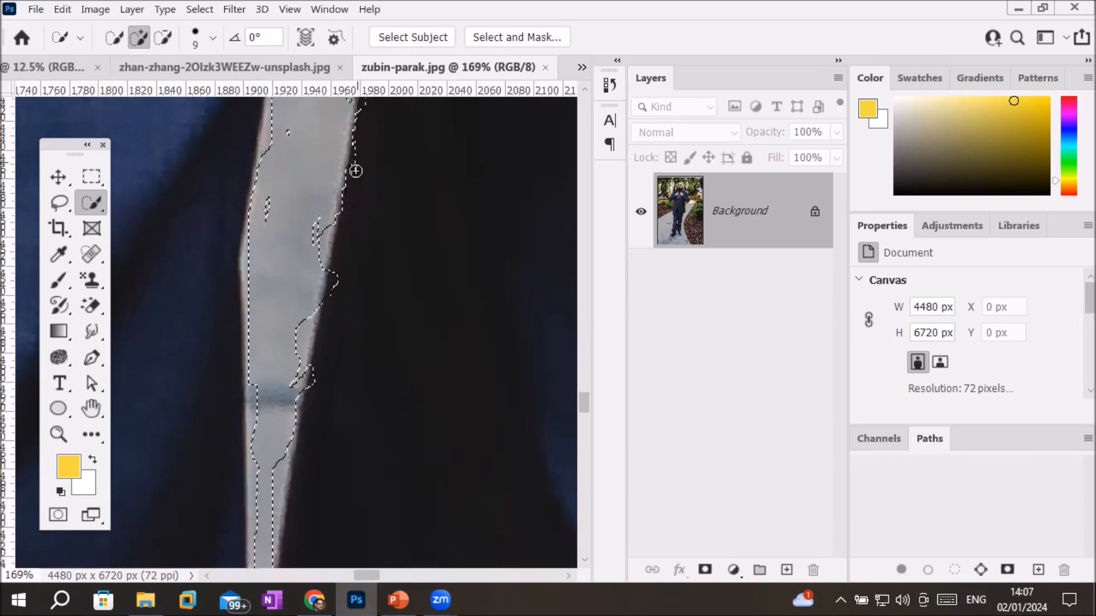
{"action": "left_click", "coordinate": [303, 234]}
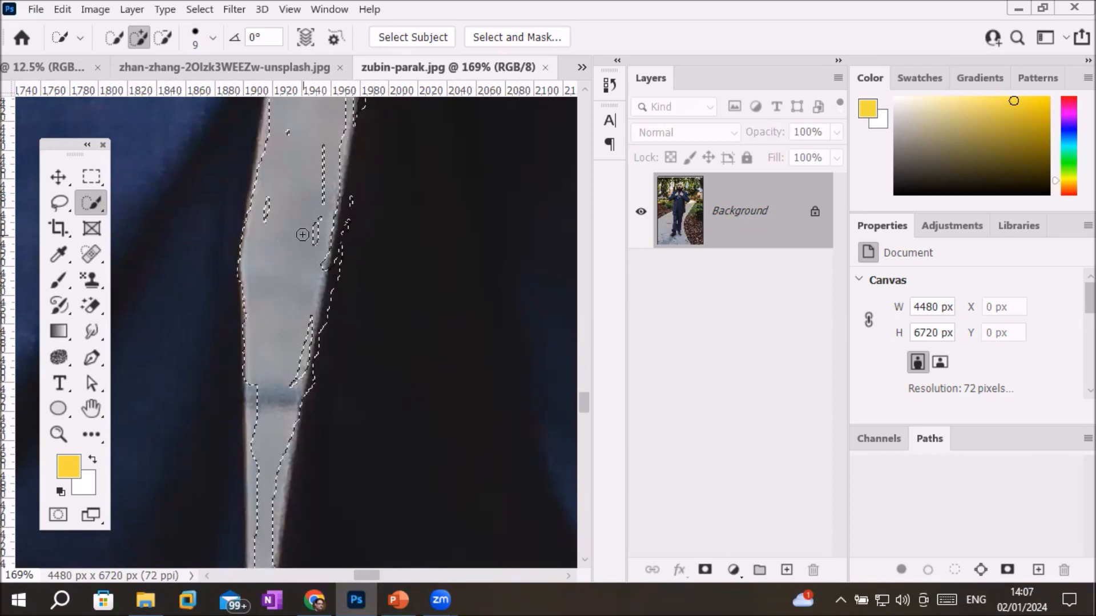
{"action": "key", "text": "alt"}
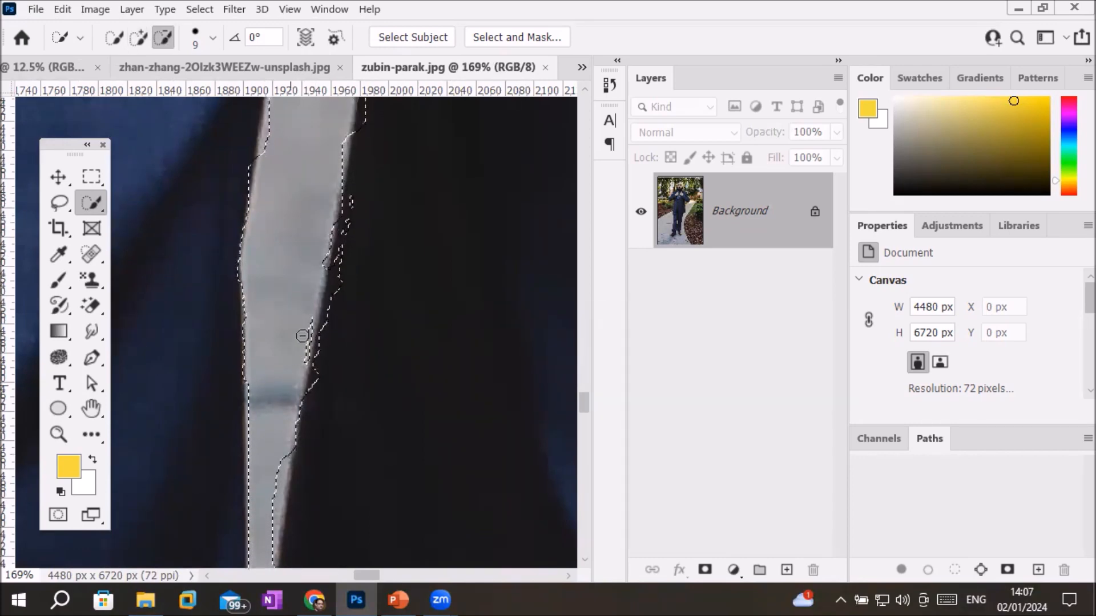
{"action": "left_click_drag", "start_coordinate": [286, 427], "coordinate": [268, 533]}
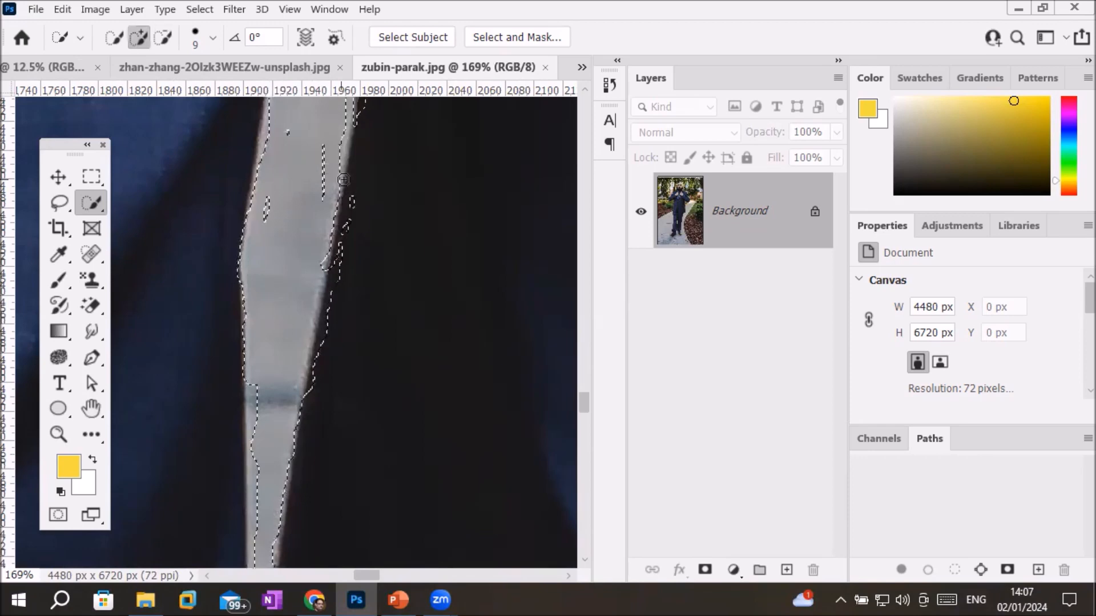
Step: Add the dark trouser fabric beside the gap back to the selection and subtract the pavement slivers missed along its edge
{"action": "left_click_drag", "start_coordinate": [360, 183], "coordinate": [349, 197]}
{"action": "left_click_drag", "start_coordinate": [328, 295], "coordinate": [323, 319]}
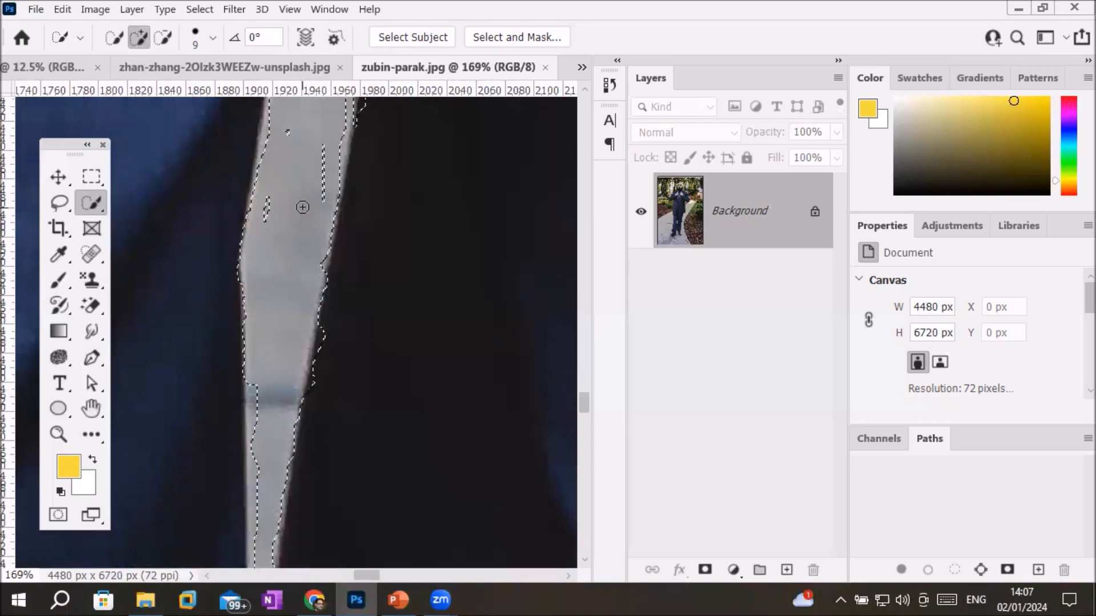
{"action": "left_click_drag", "start_coordinate": [320, 205], "coordinate": [325, 186]}
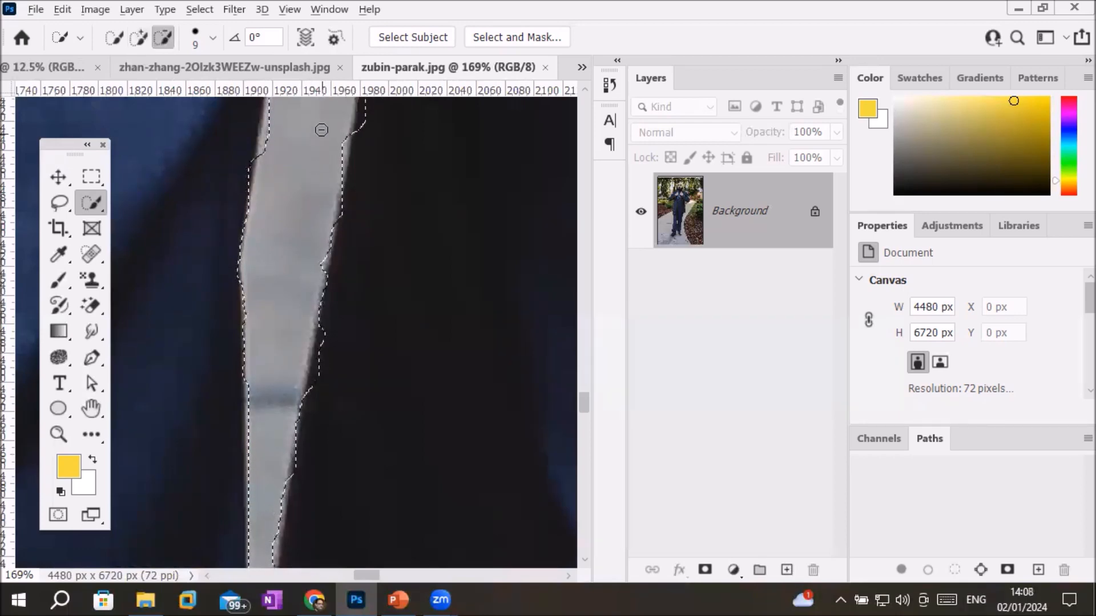
{"action": "left_click_drag", "start_coordinate": [338, 139], "coordinate": [341, 162]}
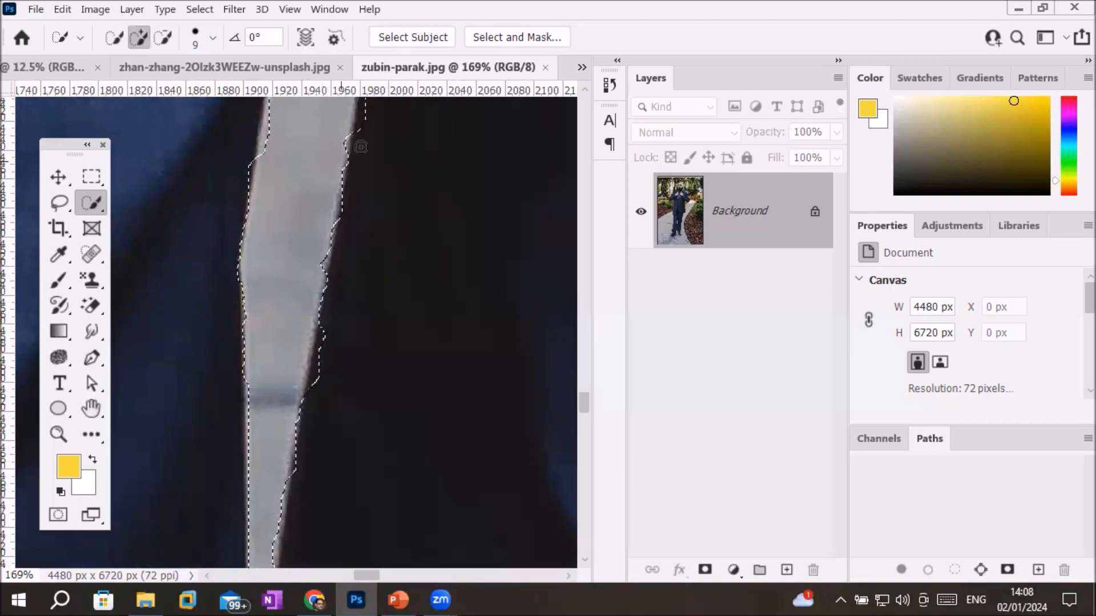
{"action": "left_click_drag", "start_coordinate": [354, 421], "coordinate": [289, 553]}
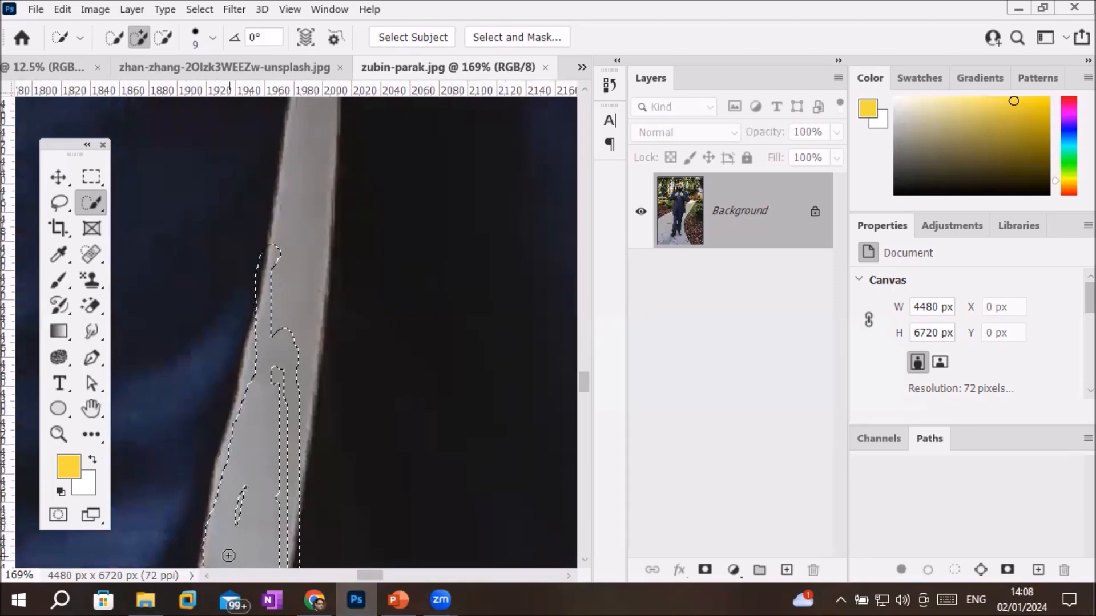
Step: Extend the subtraction up the pavement gap to knee level, clearing the leftover patches on both sides
{"action": "left_click_drag", "start_coordinate": [228, 555], "coordinate": [244, 525]}
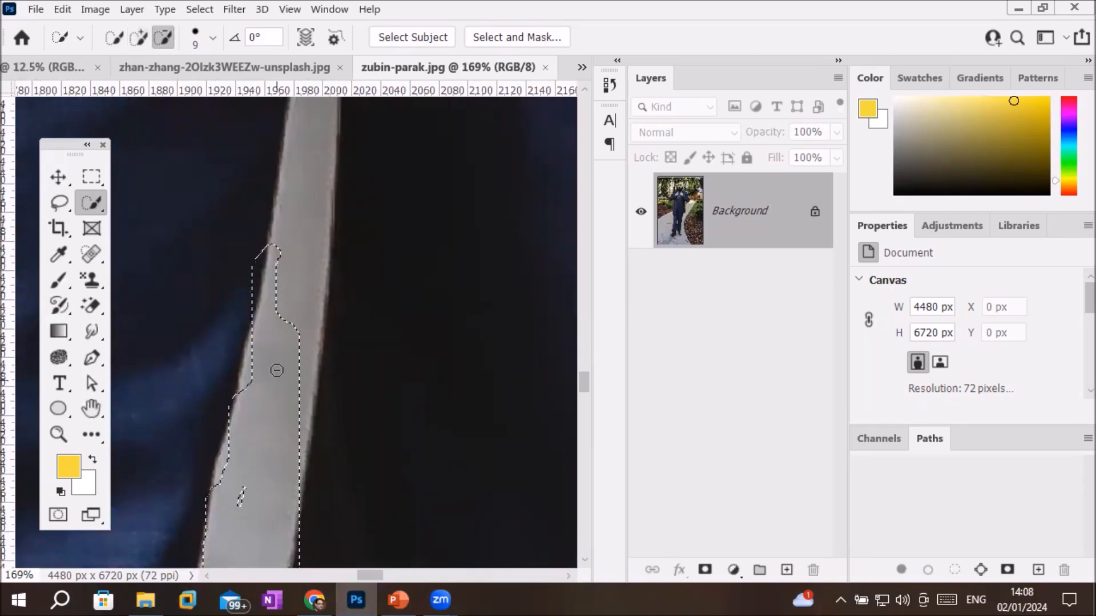
{"action": "left_click_drag", "start_coordinate": [291, 386], "coordinate": [298, 416]}
{"action": "left_click_drag", "start_coordinate": [250, 492], "coordinate": [235, 498]}
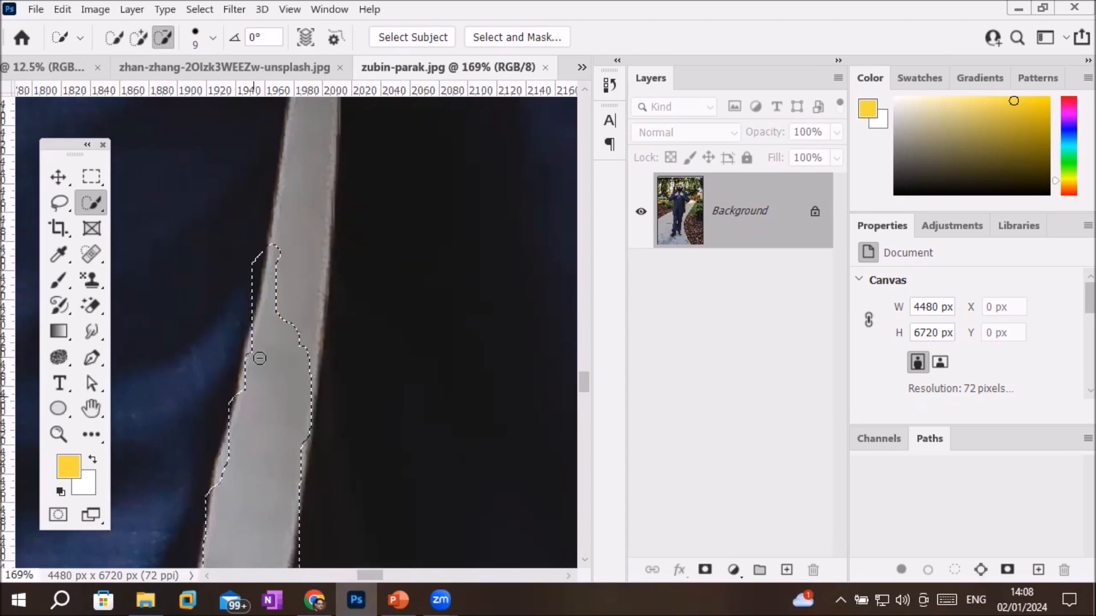
{"action": "mouse_move", "coordinate": [307, 210]}
{"action": "left_mouse_down"}
{"action": "mouse_move", "coordinate": [318, 119]}
{"action": "mouse_move", "coordinate": [290, 190]}
{"action": "mouse_move", "coordinate": [276, 283]}
{"action": "left_mouse_up"}
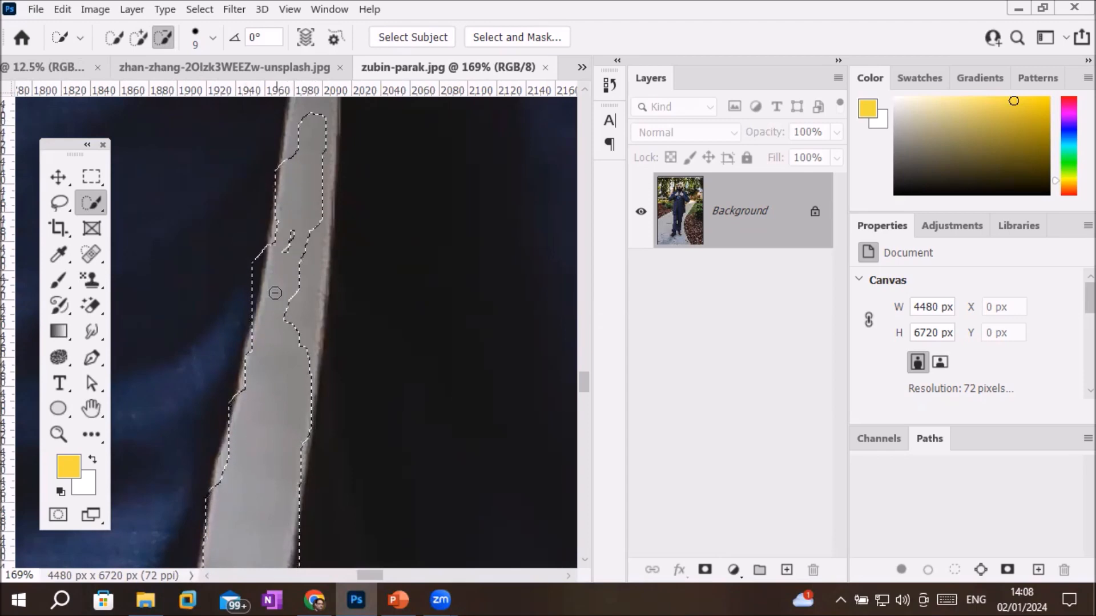
{"action": "mouse_move", "coordinate": [302, 236]}
{"action": "left_mouse_down"}
{"action": "mouse_move", "coordinate": [285, 395]}
{"action": "mouse_move", "coordinate": [296, 313]}
{"action": "mouse_move", "coordinate": [309, 348]}
{"action": "mouse_move", "coordinate": [288, 313]}
{"action": "mouse_move", "coordinate": [278, 318]}
{"action": "left_mouse_up"}
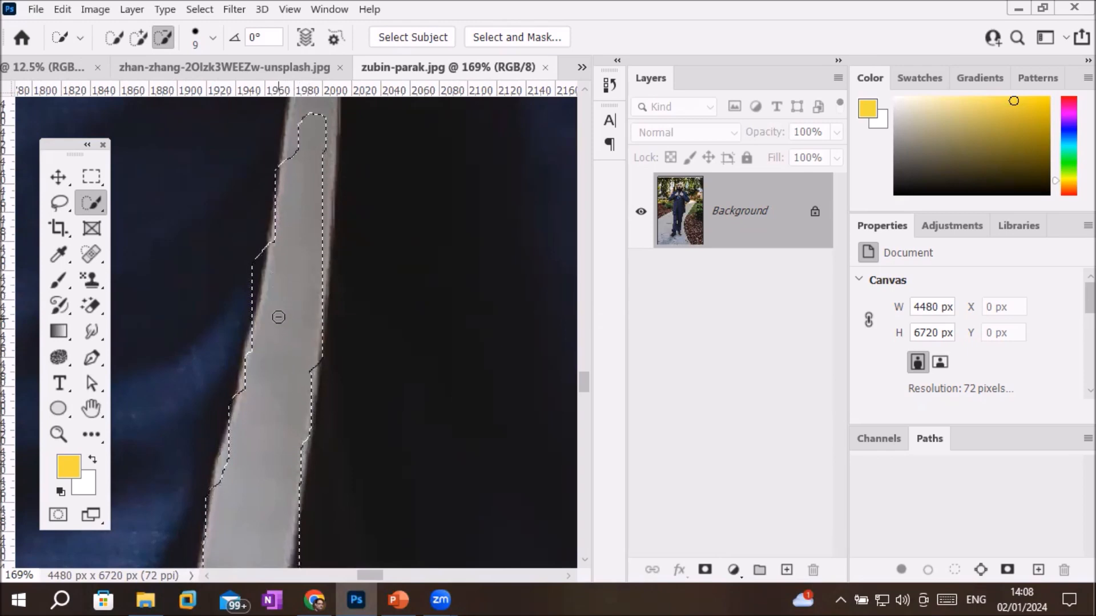
{"action": "left_click_drag", "start_coordinate": [293, 318], "coordinate": [277, 587]}
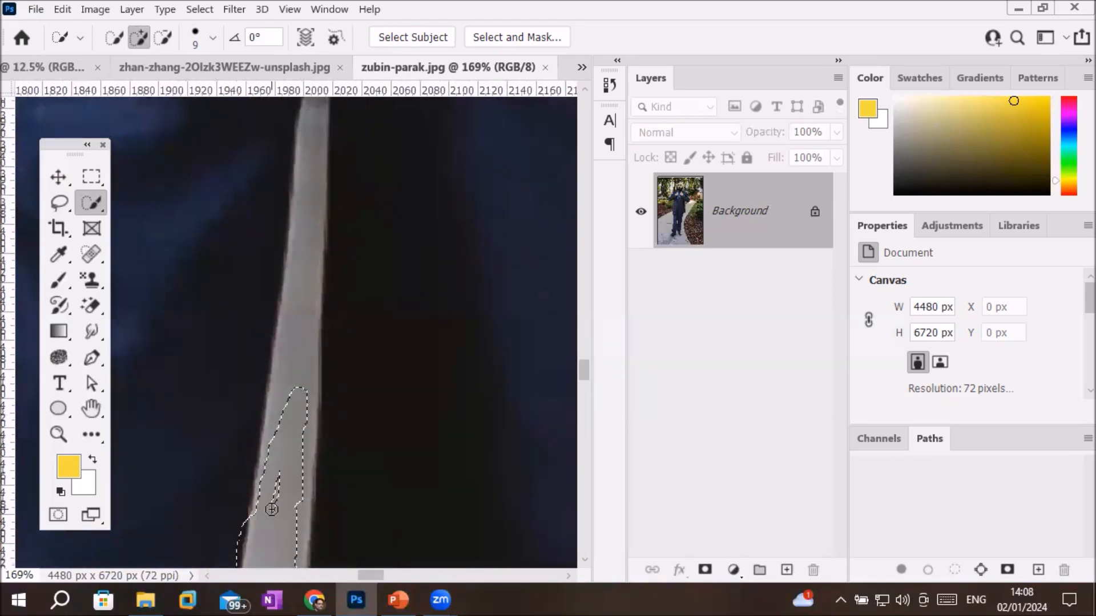
Step: Subtract the narrowing pavement strip between the lower thighs from the selection
{"action": "mouse_move", "coordinate": [272, 509]}
{"action": "left_mouse_down", "text": "alt"}
{"action": "mouse_move", "coordinate": [273, 523]}
{"action": "mouse_move", "coordinate": [311, 182]}
{"action": "left_mouse_up", "text": "alt"}
{"action": "left_click_drag", "start_coordinate": [311, 133], "coordinate": [311, 129], "text": "alt"}
{"action": "mouse_move", "coordinate": [302, 190]}
{"action": "left_mouse_down", "text": "alt"}
{"action": "mouse_move", "coordinate": [291, 440]}
{"action": "mouse_move", "coordinate": [308, 399]}
{"action": "mouse_move", "coordinate": [321, 274]}
{"action": "mouse_move", "coordinate": [322, 223]}
{"action": "mouse_move", "coordinate": [291, 411]}
{"action": "mouse_move", "coordinate": [291, 537]}
{"action": "left_mouse_up", "text": "alt"}
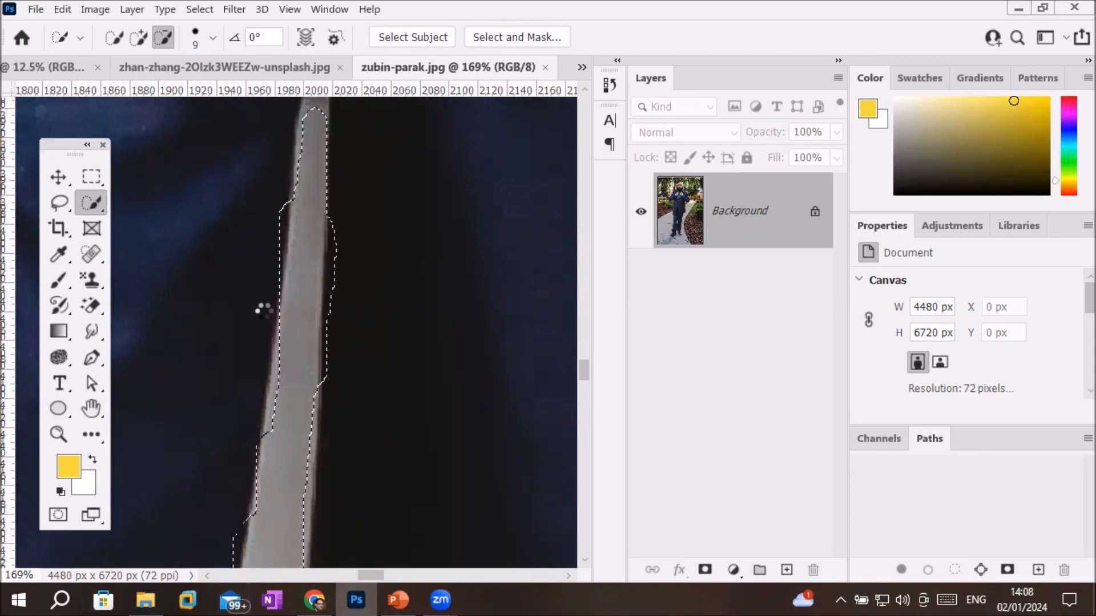
{"action": "left_click_drag", "start_coordinate": [276, 308], "coordinate": [269, 562]}
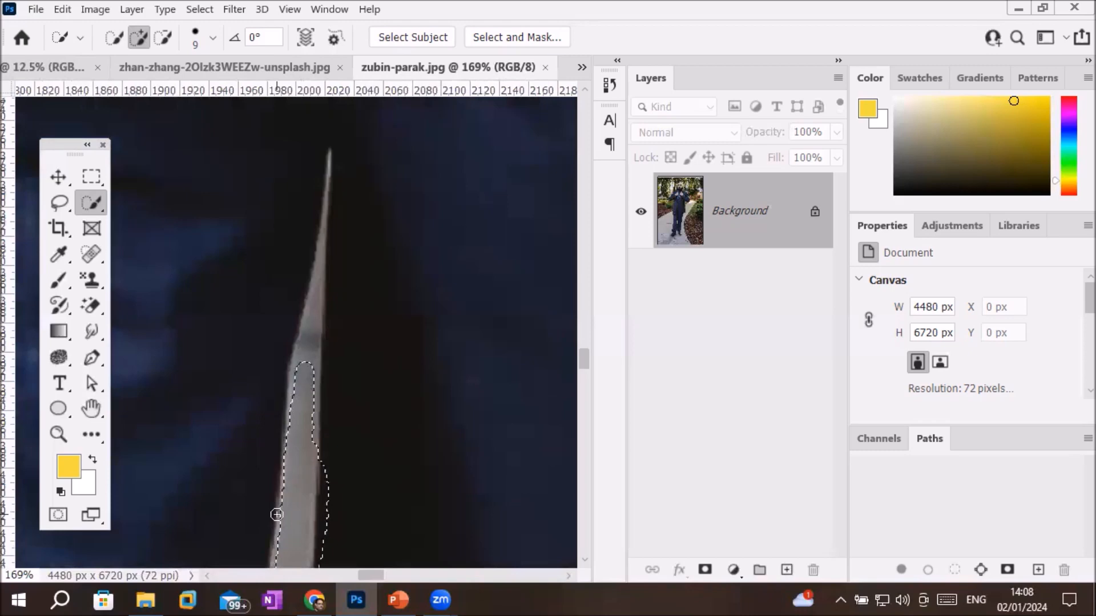
Step: Subtract the thin tapering tip of the pavement gap between the thighs and tidy the selection edge around it
{"action": "left_click", "coordinate": [302, 411]}
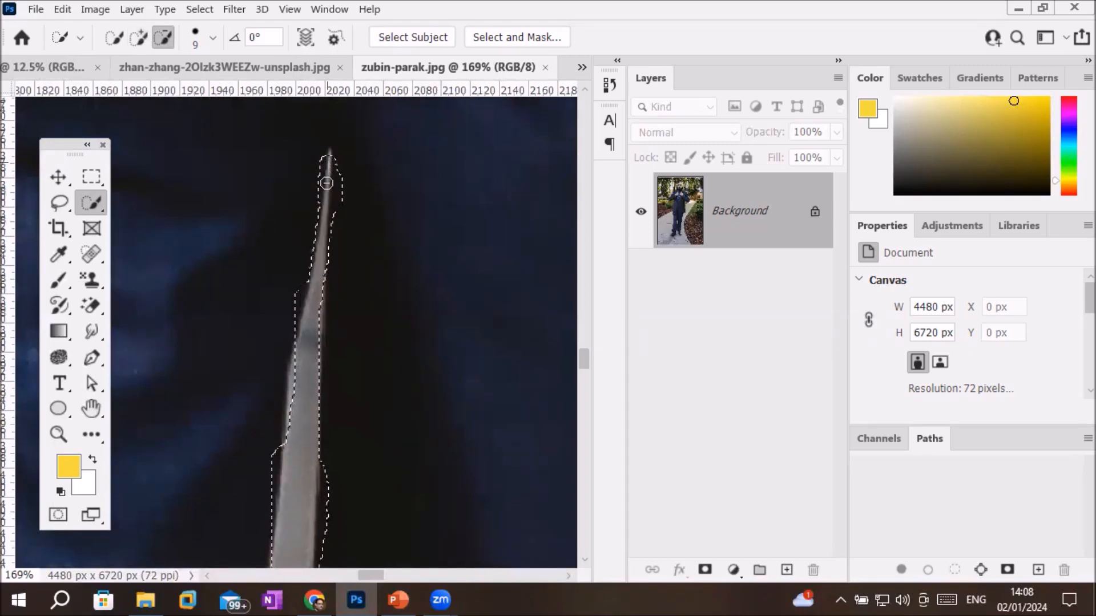
{"action": "scroll", "coordinate": [271, 508], "scroll_direction": "down", "scroll_amount": 2}
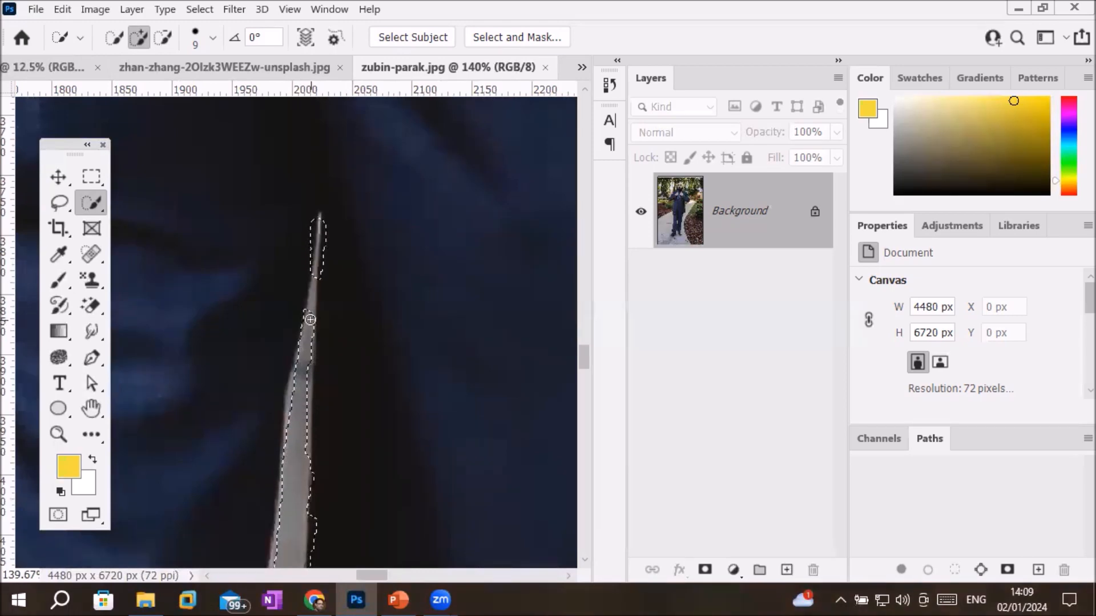
{"action": "key", "text": "alt"}
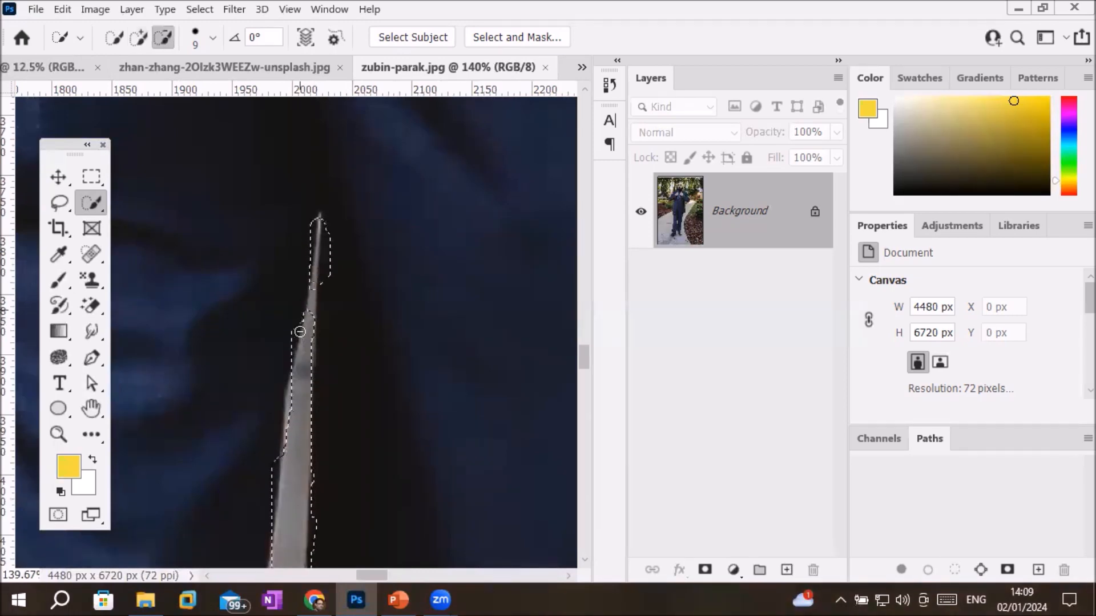
{"action": "scroll", "coordinate": [323, 368], "scroll_direction": "down", "scroll_amount": 10}
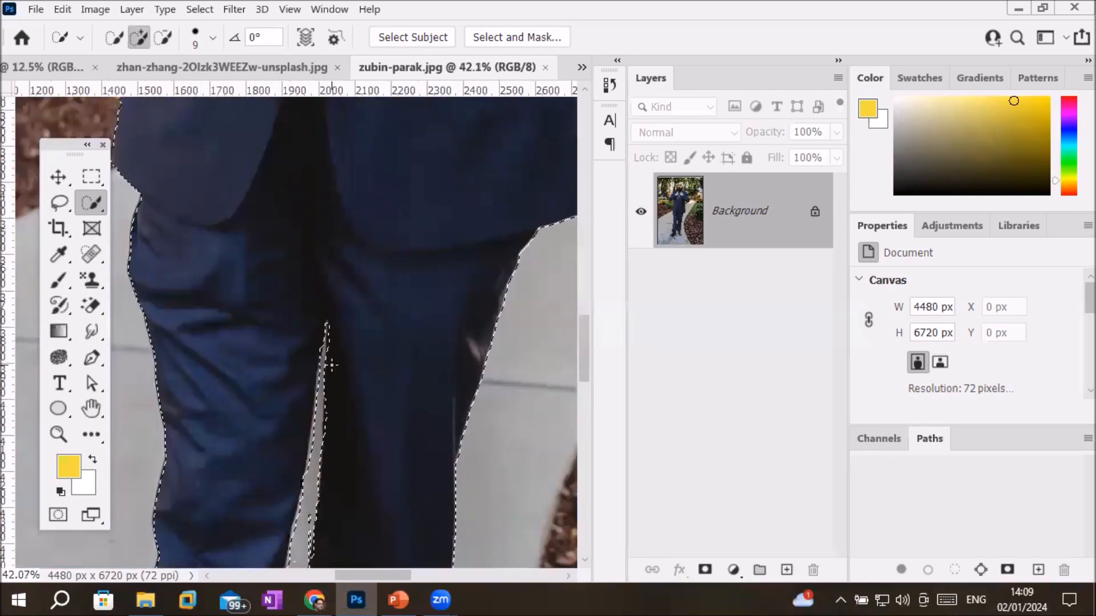
{"action": "scroll", "coordinate": [331, 362], "scroll_direction": "down", "scroll_amount": 4}
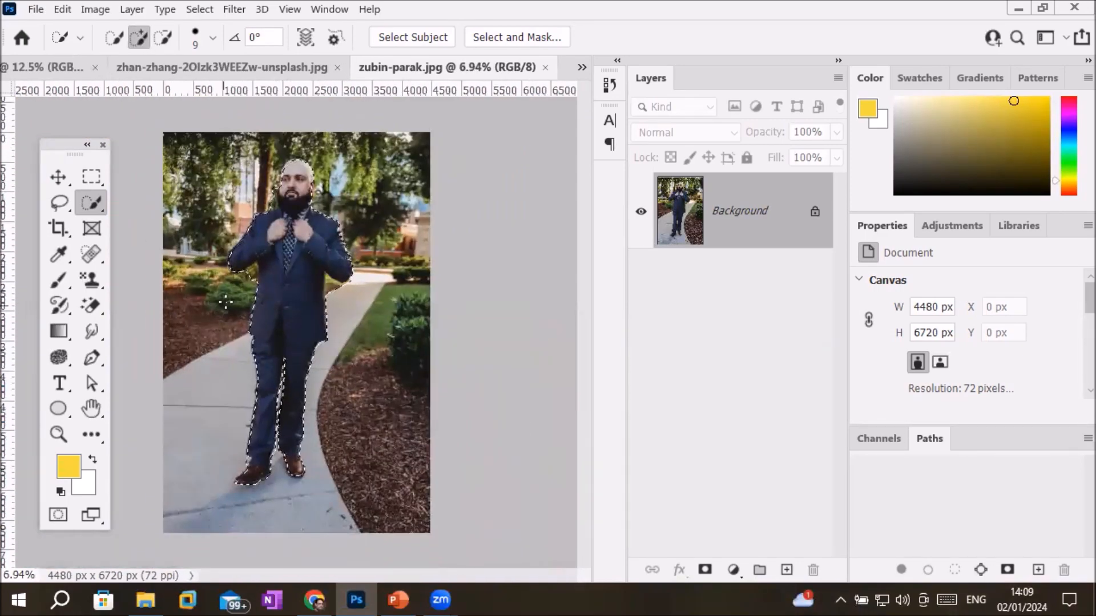
Step: Enlarge the brush to 125 and subtract the foliage between the jacket and the bent arm beside the green shrubs
{"action": "scroll", "coordinate": [236, 245], "scroll_direction": "up", "scroll_amount": 5}
{"action": "scroll", "coordinate": [235, 244], "scroll_direction": "up", "scroll_amount": 3}
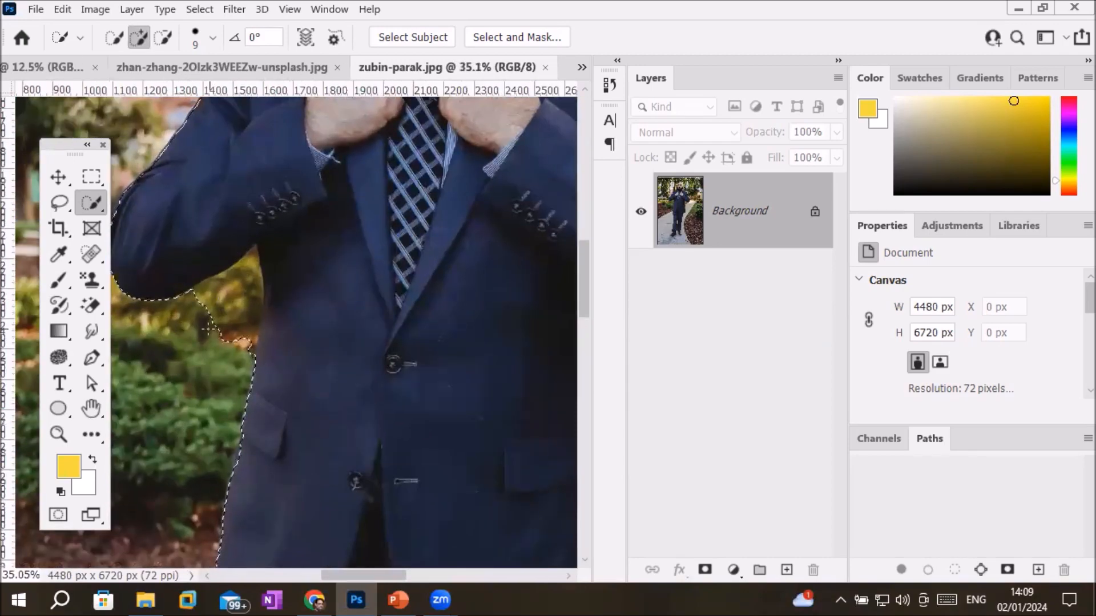
{"action": "key", "text": "bracketright"}
{"action": "key", "text": "bracketright"}
{"action": "key", "text": "bracketright"}
{"action": "key", "text": "bracketright"}
{"action": "key", "text": "bracketright"}
{"action": "key", "text": "bracketright"}
{"action": "key", "text": "bracketright"}
{"action": "key", "text": "bracketright"}
{"action": "key", "text": "bracketright"}
{"action": "key", "text": "bracketright"}
{"action": "key", "text": "bracketright"}
{"action": "key", "text": "bracketright"}
{"action": "key", "text": "bracketright"}
{"action": "key", "text": "bracketright"}
{"action": "key", "text": "bracketright"}
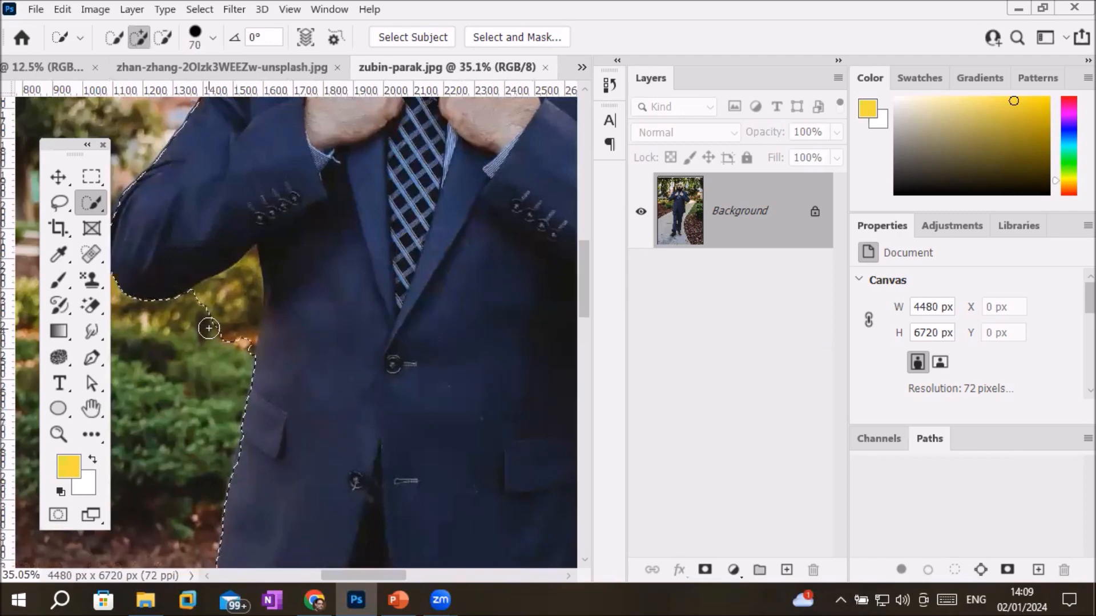
{"action": "left_click_drag", "start_coordinate": [208, 325], "coordinate": [236, 296], "text": "alt"}
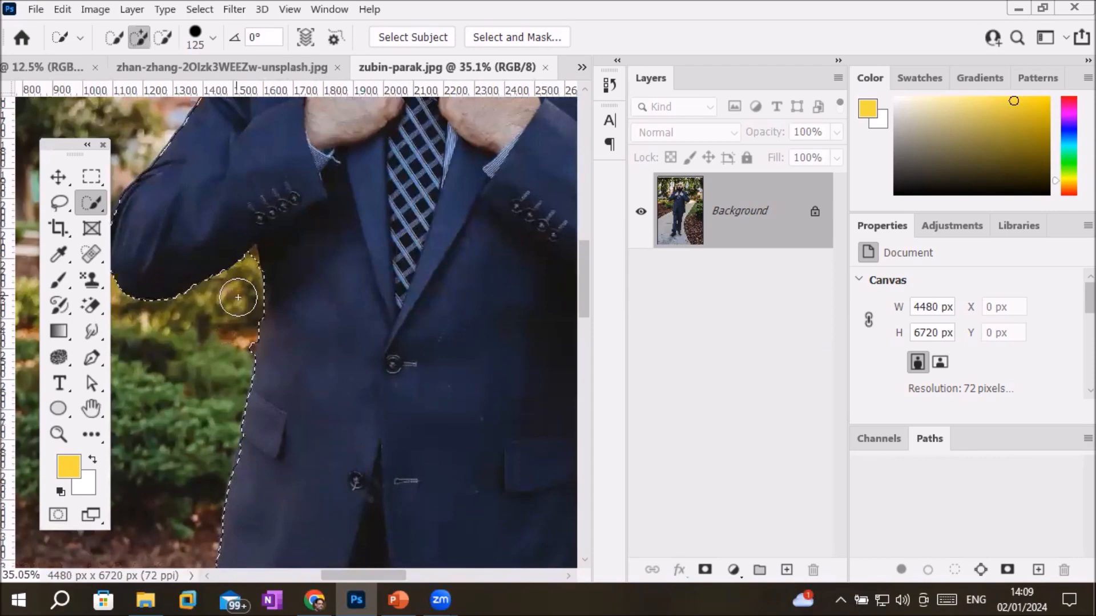
{"action": "scroll", "coordinate": [399, 308], "scroll_direction": "down", "scroll_amount": 4}
{"action": "scroll", "coordinate": [422, 287], "scroll_direction": "down", "scroll_amount": 3}
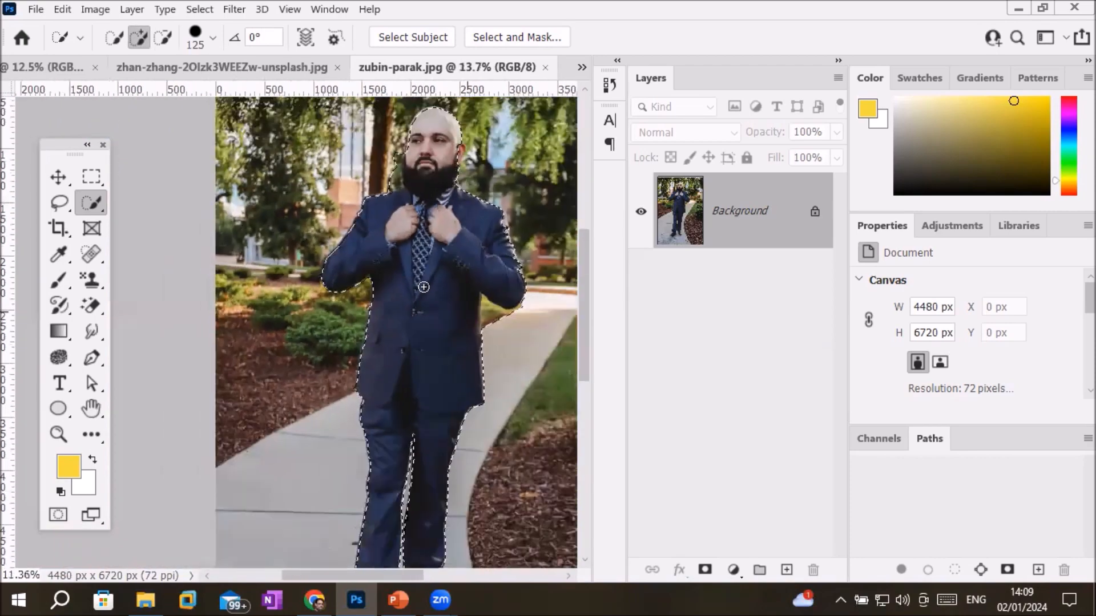
Step: Move the selected man into the zhan-zhang beach photo and raise him so his head meets the photo's upper edge
{"action": "left_click", "coordinate": [58, 176]}
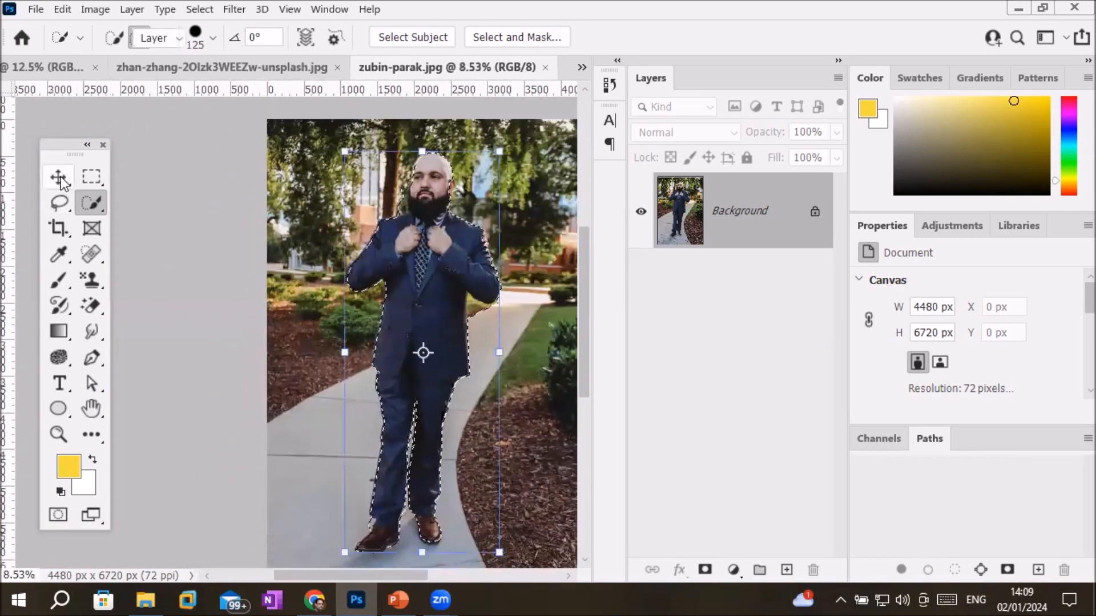
{"action": "left_click_drag", "start_coordinate": [397, 228], "coordinate": [271, 87]}
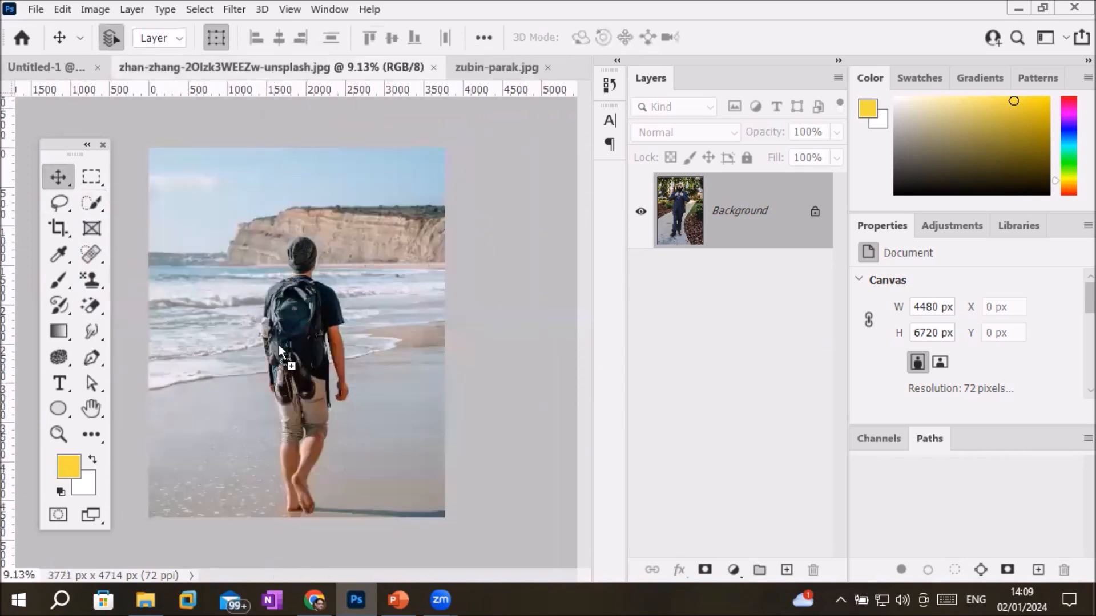
{"action": "left_click_drag", "start_coordinate": [186, 398], "coordinate": [185, 397]}
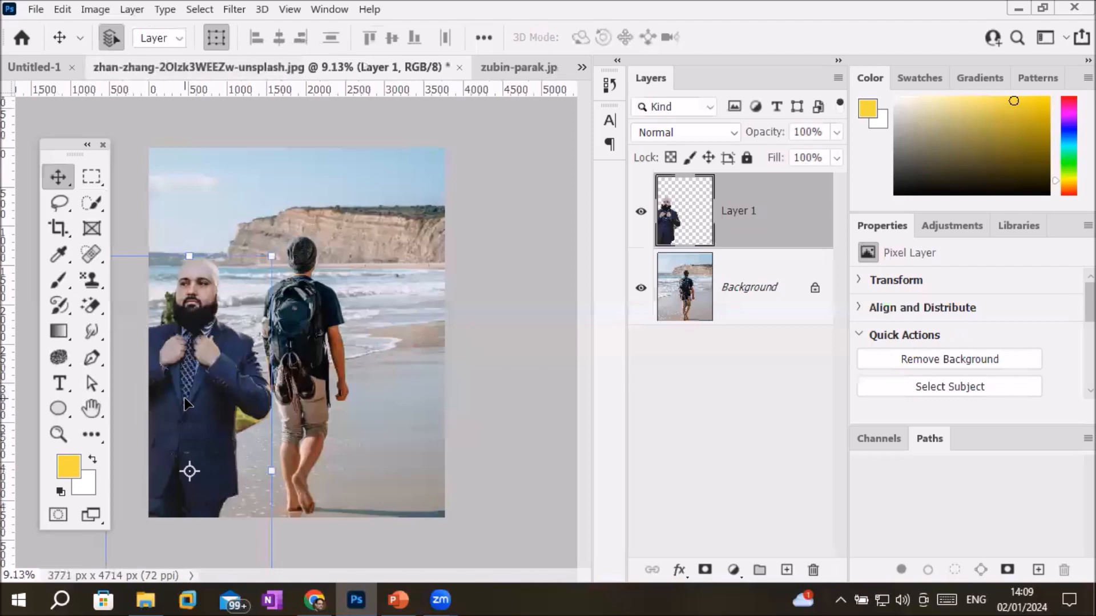
{"action": "left_click_drag", "start_coordinate": [213, 383], "coordinate": [219, 276]}
{"action": "scroll", "coordinate": [178, 194], "scroll_direction": "up", "scroll_amount": 2}
{"action": "scroll", "coordinate": [177, 194], "scroll_direction": "down", "scroll_amount": 2}
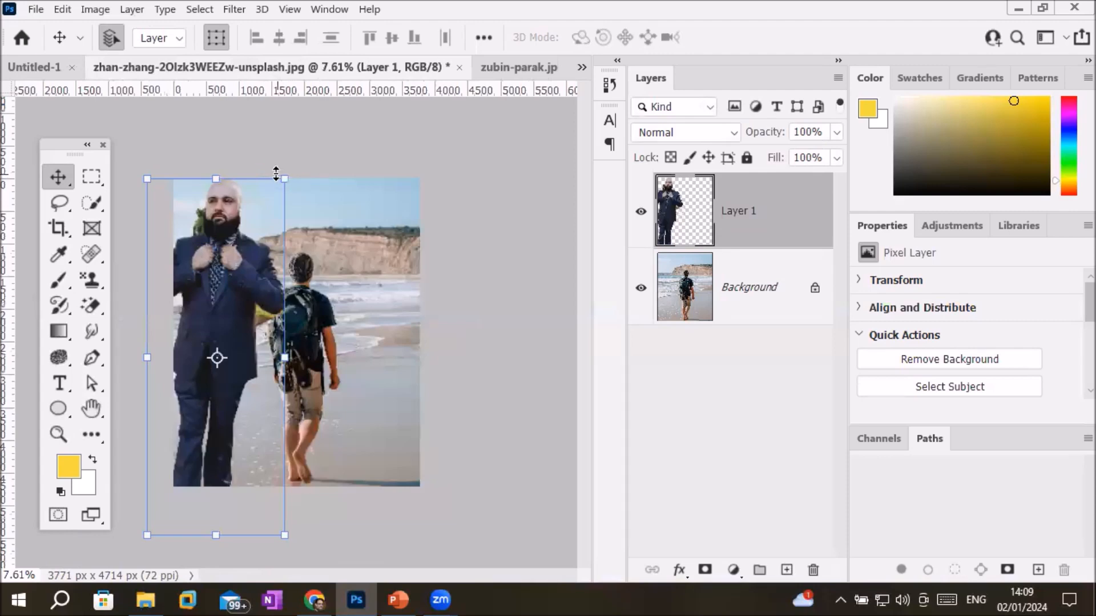
Step: Scale the suited man proportionally to 66.84%, place him on the sand to the right of the backpacker, and apply the transform
{"action": "left_click_drag", "start_coordinate": [287, 175], "coordinate": [260, 229]}
{"action": "left_click_drag", "start_coordinate": [232, 312], "coordinate": [398, 313]}
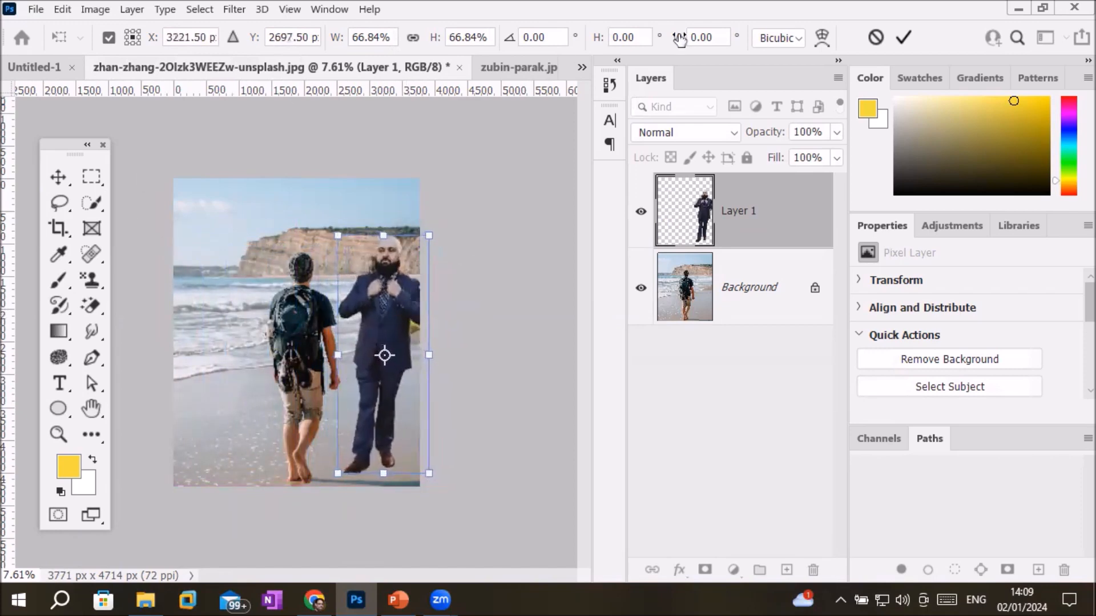
{"action": "left_click", "coordinate": [903, 37]}
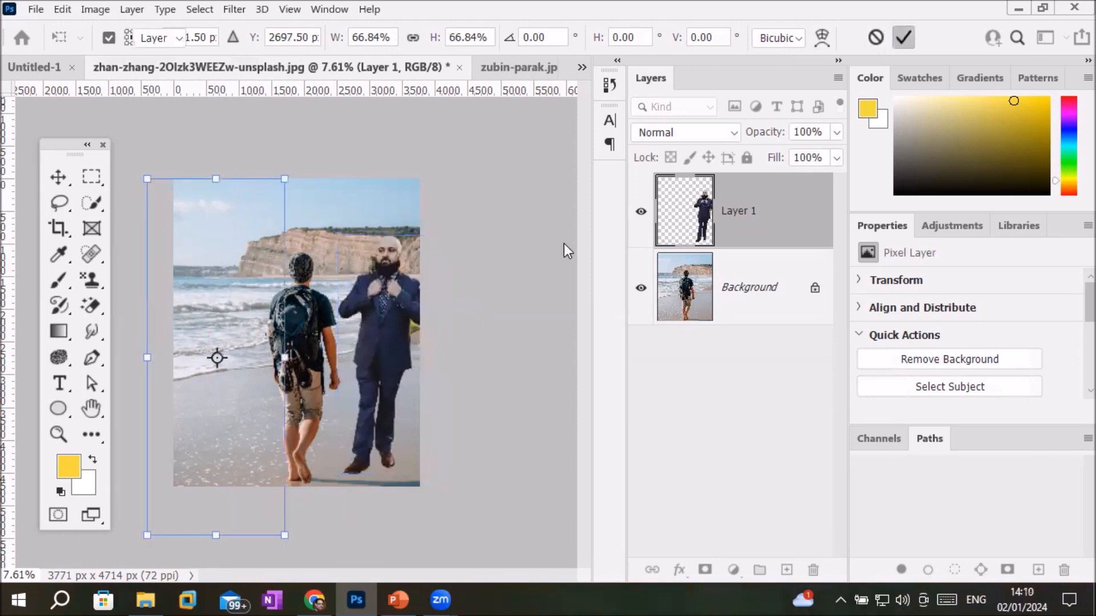
{"action": "left_click", "coordinate": [526, 287]}
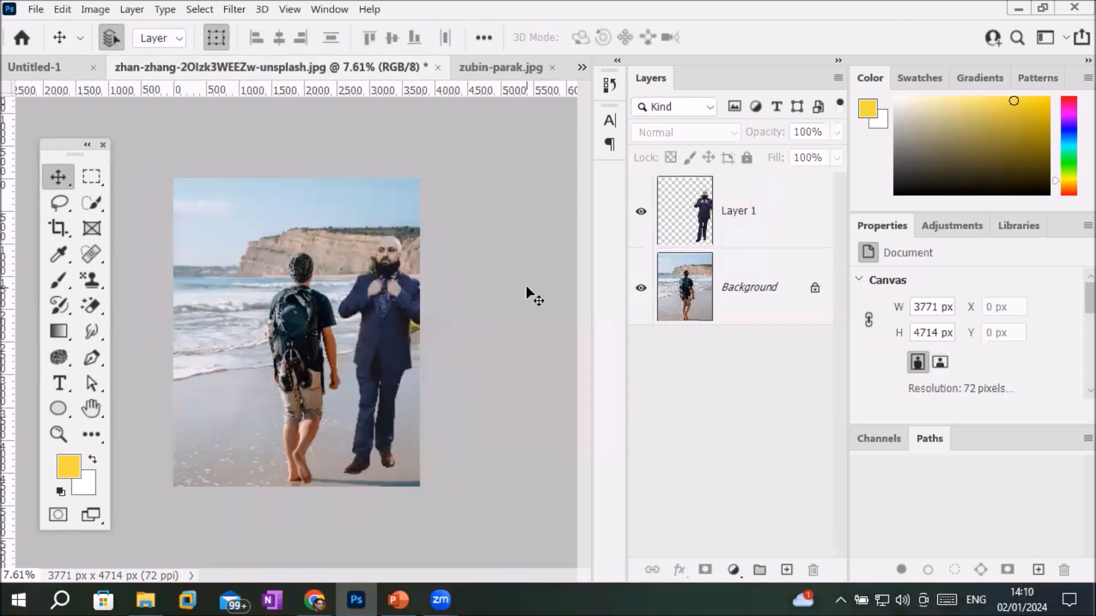
Step: Switch to the Magic Wand tool and convert the beach photo's locked Background into a regular layer
{"action": "left_click", "coordinate": [87, 207]}
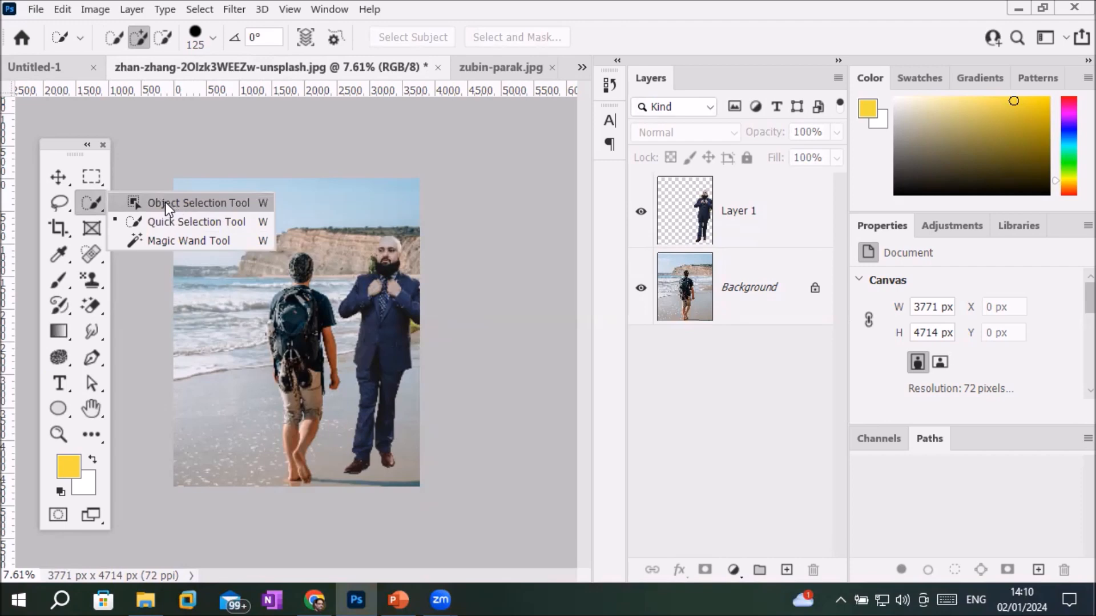
{"action": "left_click", "coordinate": [176, 240]}
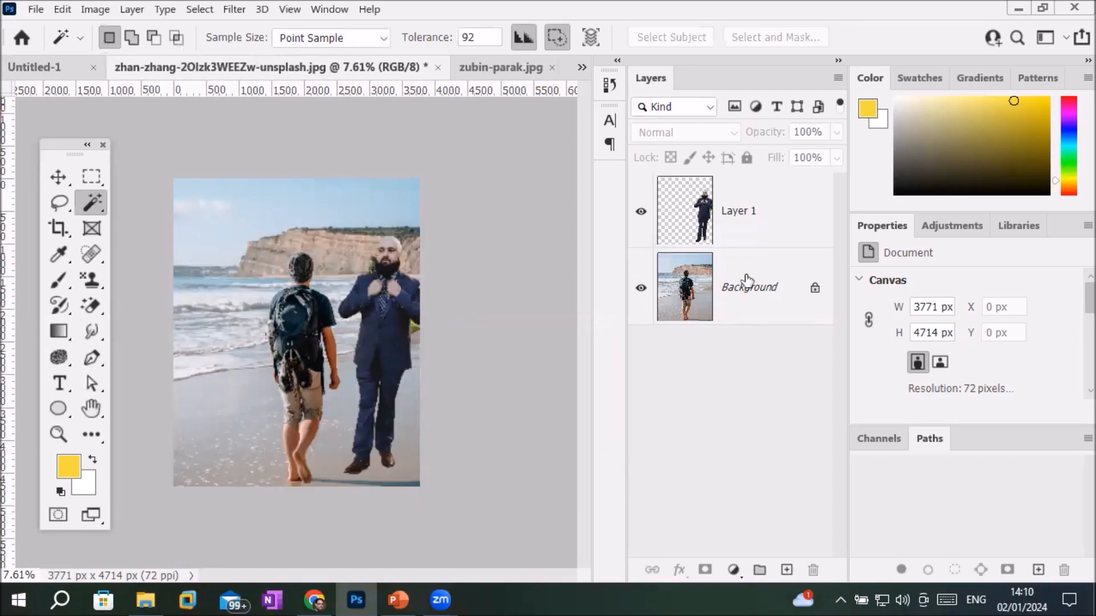
{"action": "left_click", "coordinate": [692, 278]}
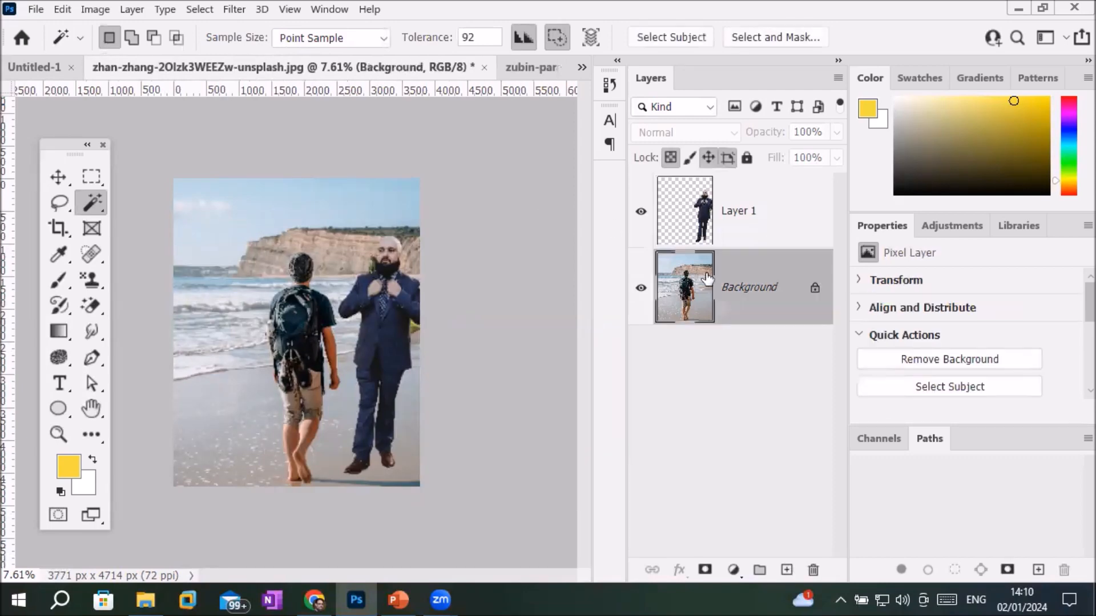
{"action": "double_click", "coordinate": [780, 294]}
{"action": "left_click", "coordinate": [863, 238]}
Step: Try selecting the sky at tolerance 92, discard that selection and set the Magic Wand tolerance to 12
{"action": "scroll", "coordinate": [306, 237], "scroll_direction": "up", "scroll_amount": 2}
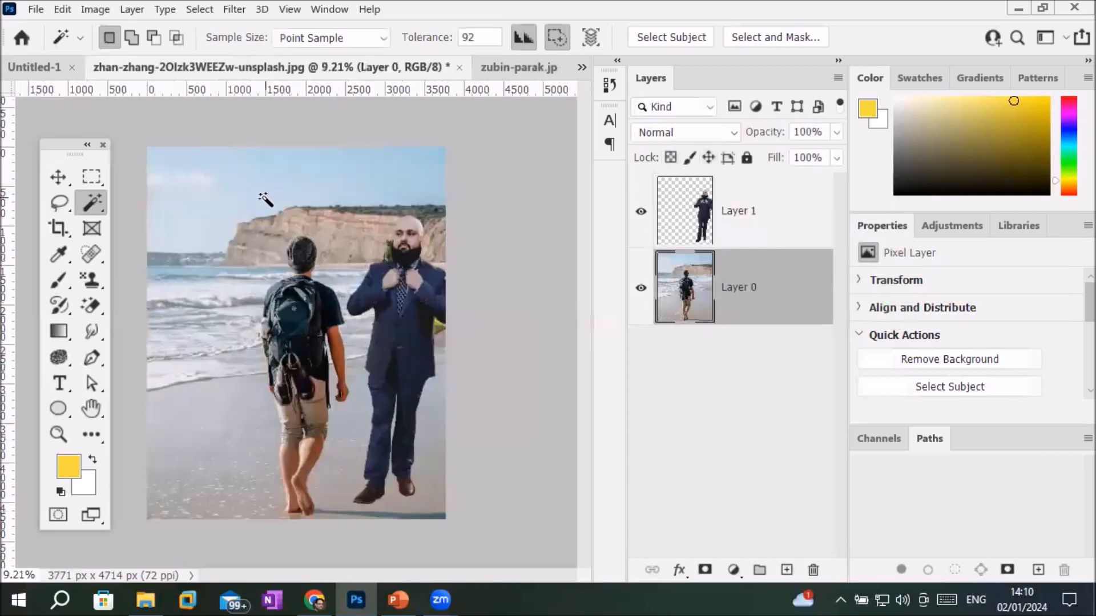
{"action": "left_click", "coordinate": [283, 155]}
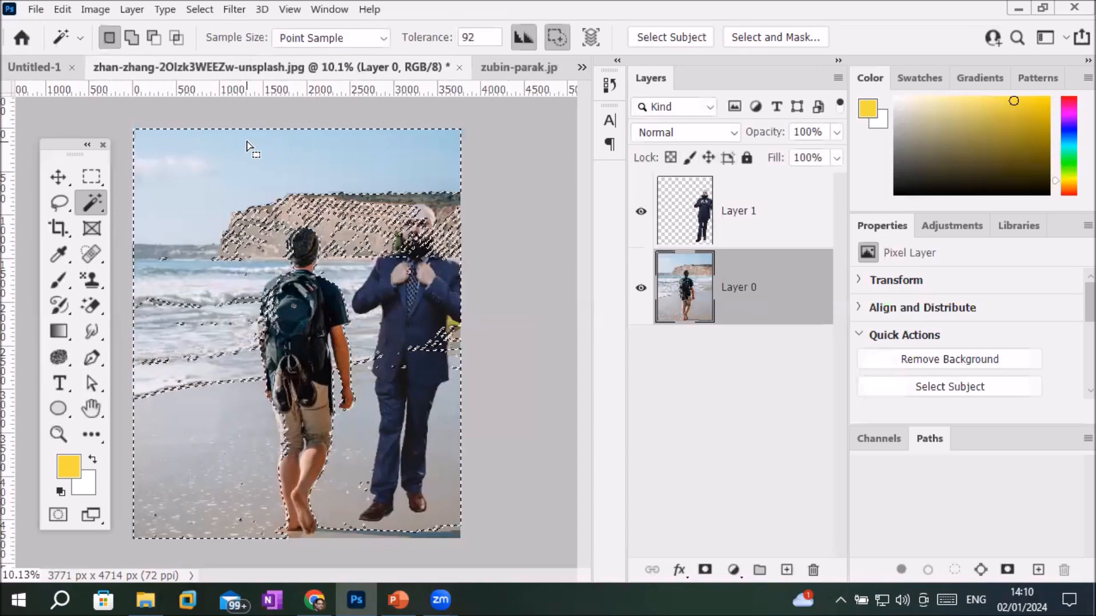
{"action": "left_click", "coordinate": [490, 37]}
{"action": "scroll", "coordinate": [488, 37], "scroll_direction": "down", "scroll_amount": 20}
{"action": "scroll", "coordinate": [486, 37], "scroll_direction": "down", "scroll_amount": 20}
{"action": "scroll", "coordinate": [482, 38], "scroll_direction": "down", "scroll_amount": 14}
{"action": "key", "text": "ctrl+d"}
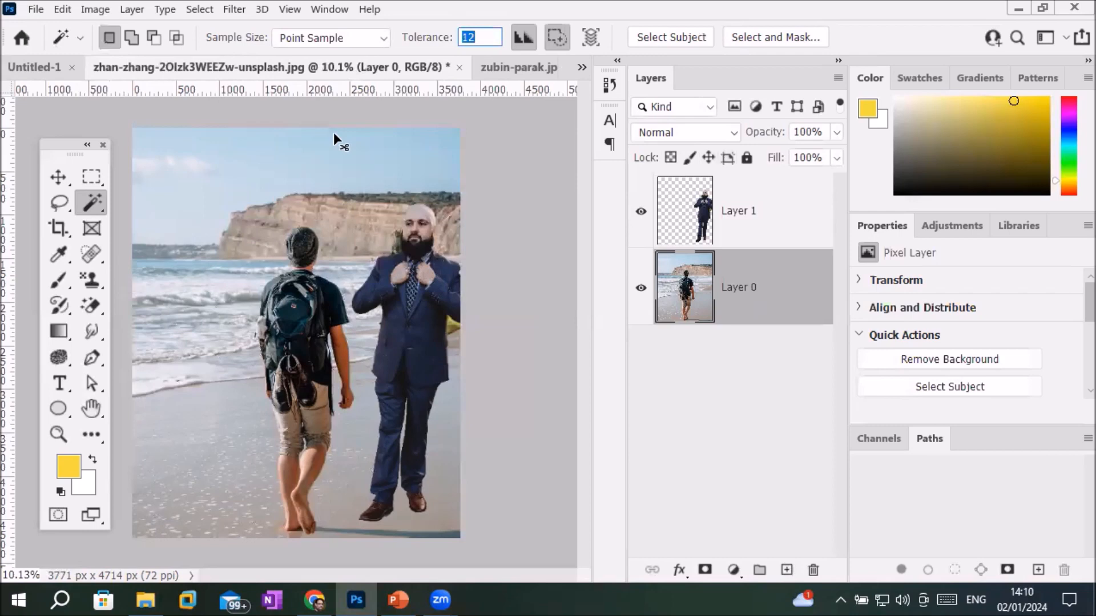
Step: Select the entire sky, including its edges and clouds, with the Magic Wand and delete it from the beach layer
{"action": "left_click", "coordinate": [337, 159]}
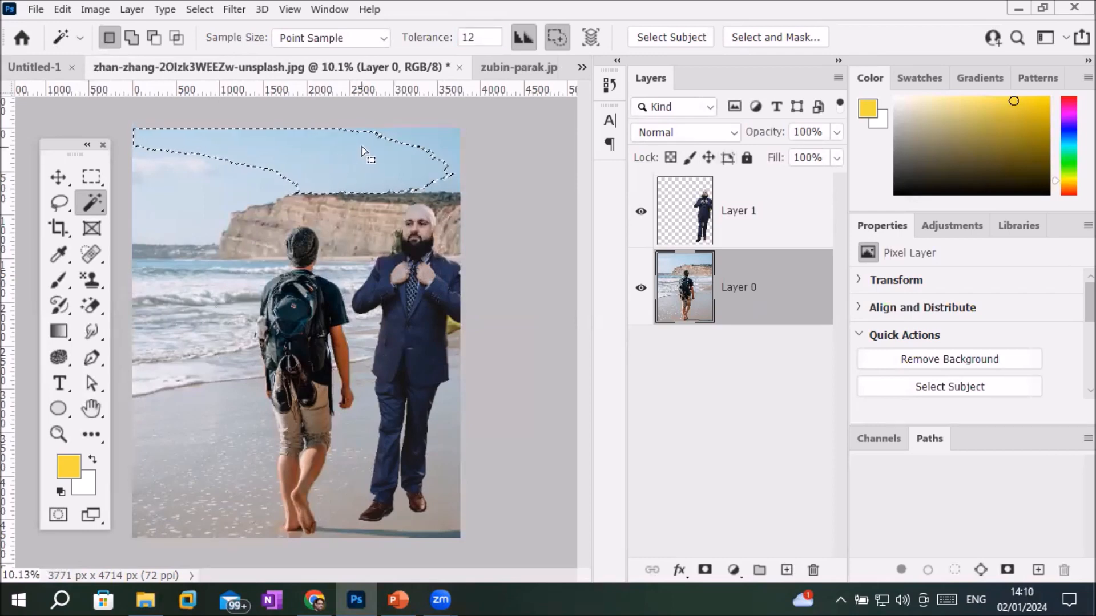
{"action": "left_click", "coordinate": [444, 144], "text": "shift"}
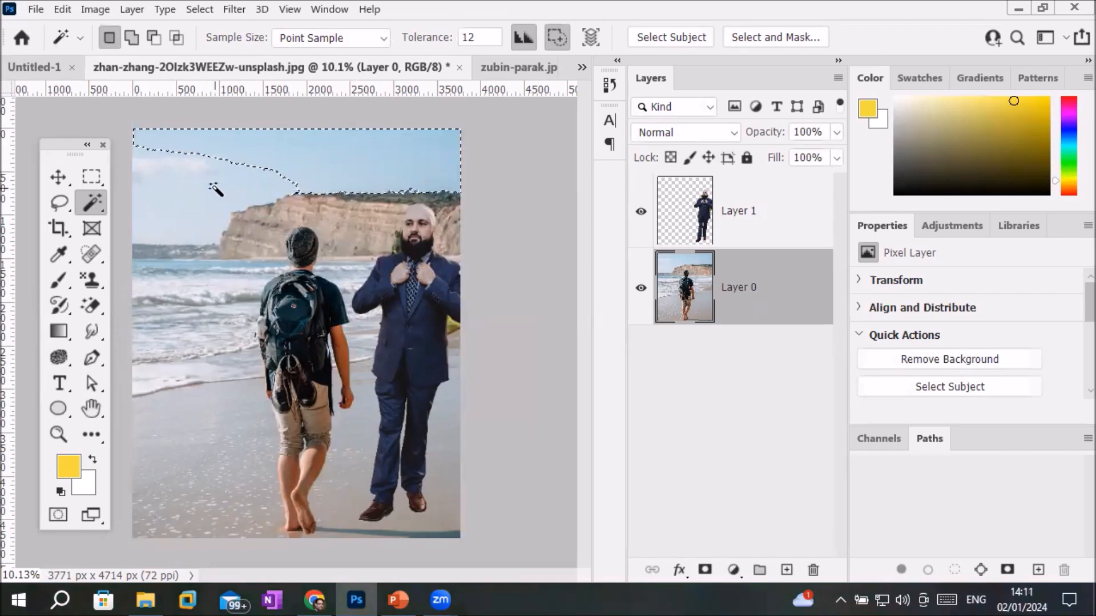
{"action": "left_click", "coordinate": [192, 201], "text": "shift"}
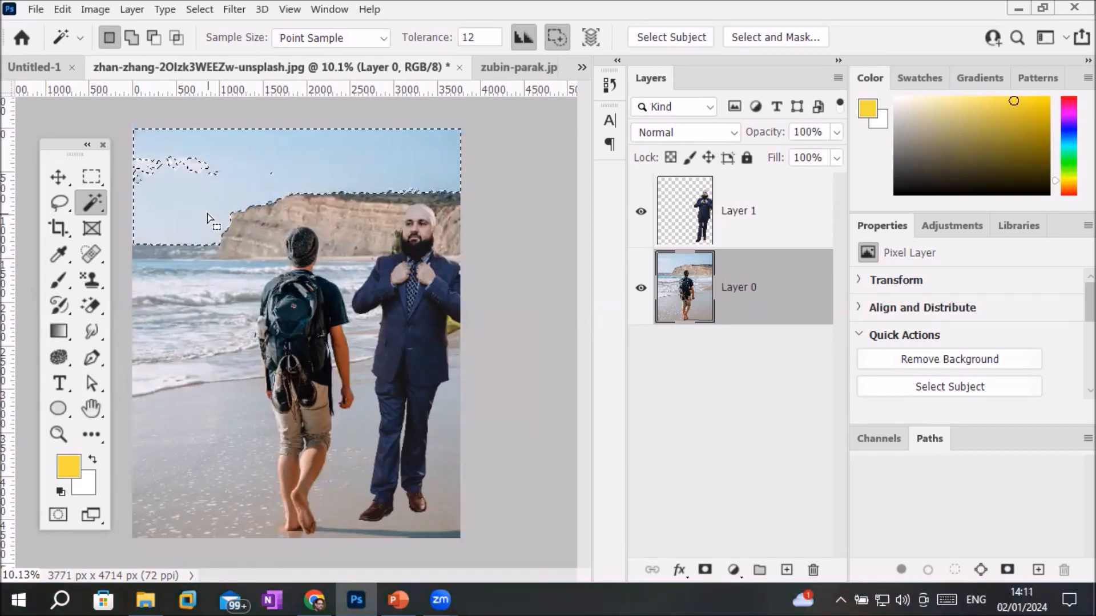
{"action": "left_click", "coordinate": [146, 167], "text": "shift"}
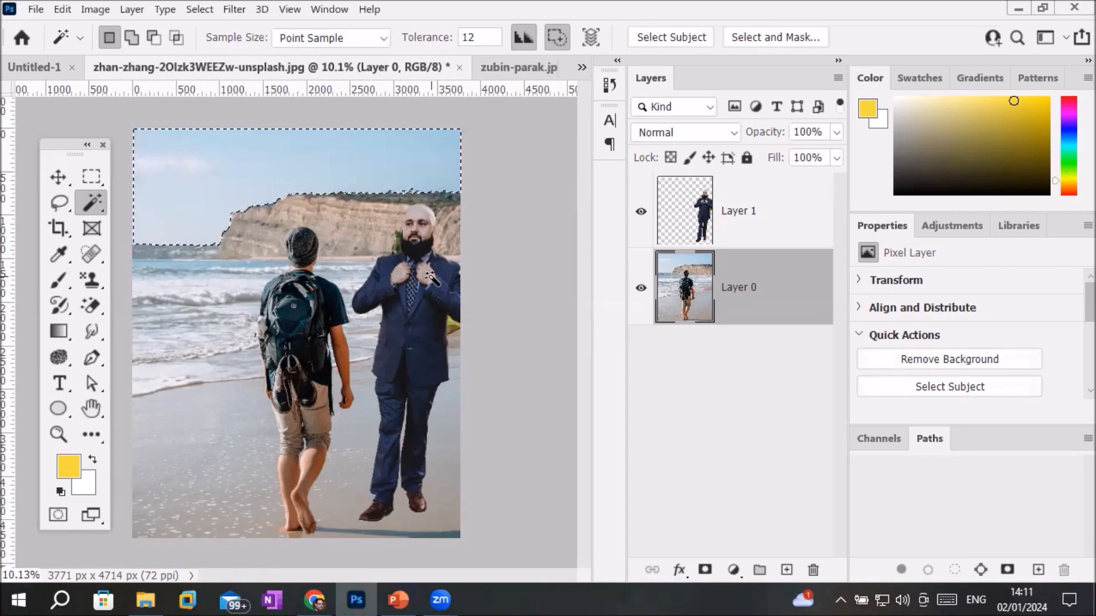
{"action": "key", "text": "Delete"}
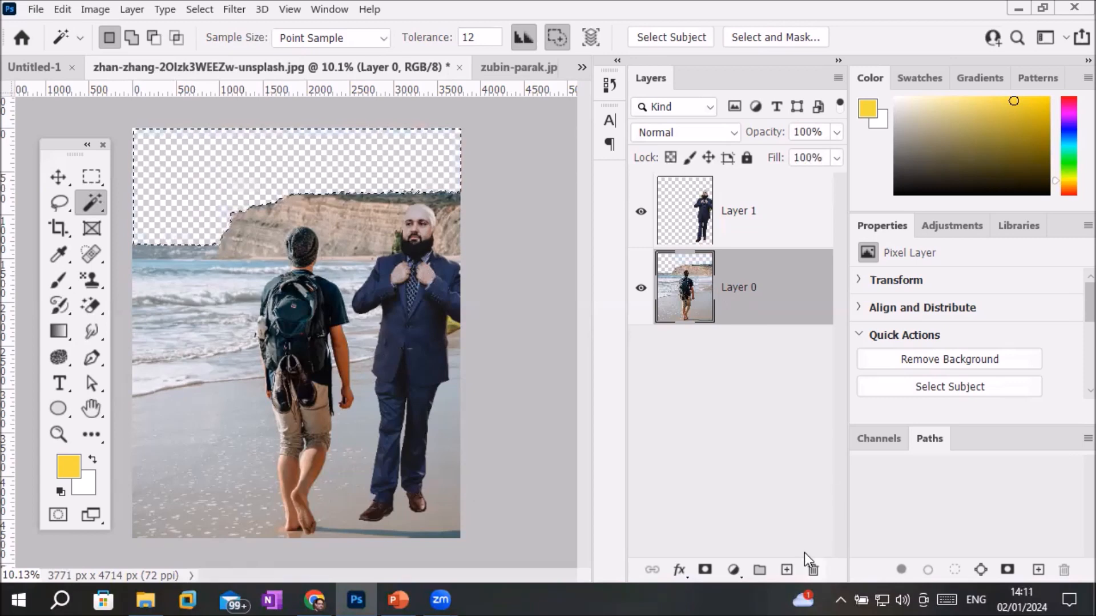
Step: Add a new layer beneath the beach layer and fill the sky selection on it with the fourth Trees pattern
{"action": "left_click", "coordinate": [786, 569]}
{"action": "left_click_drag", "start_coordinate": [680, 283], "coordinate": [696, 394]}
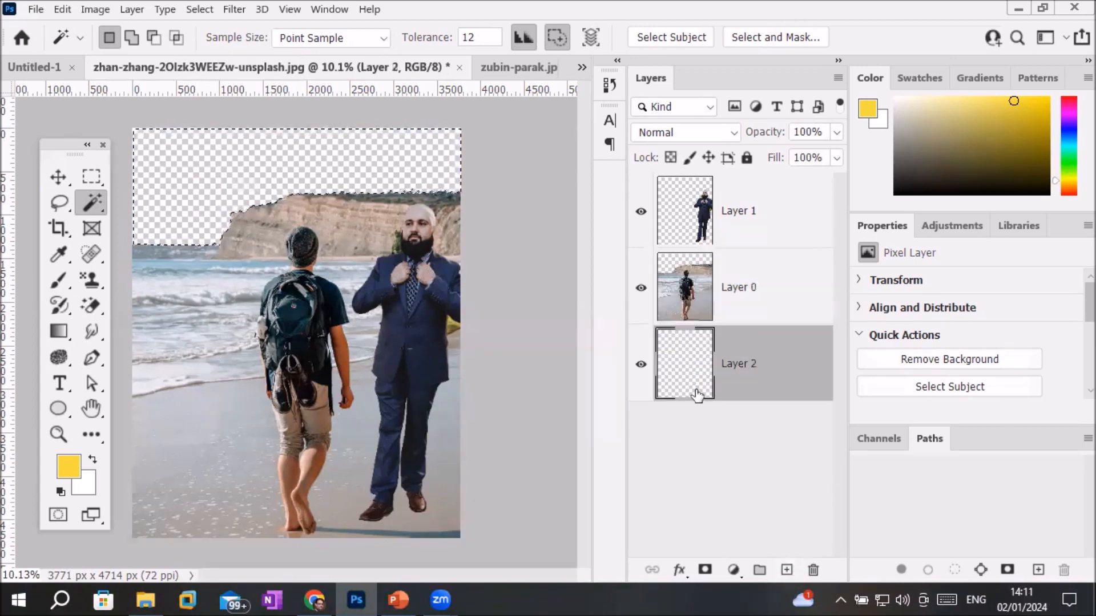
{"action": "left_click", "coordinate": [68, 9]}
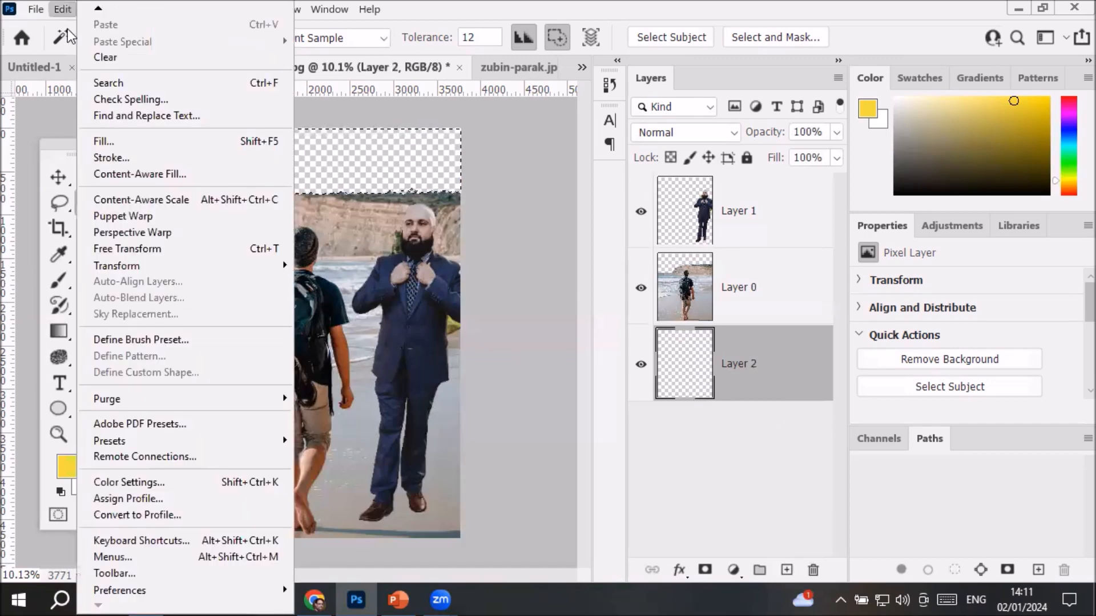
{"action": "left_click", "coordinate": [118, 144]}
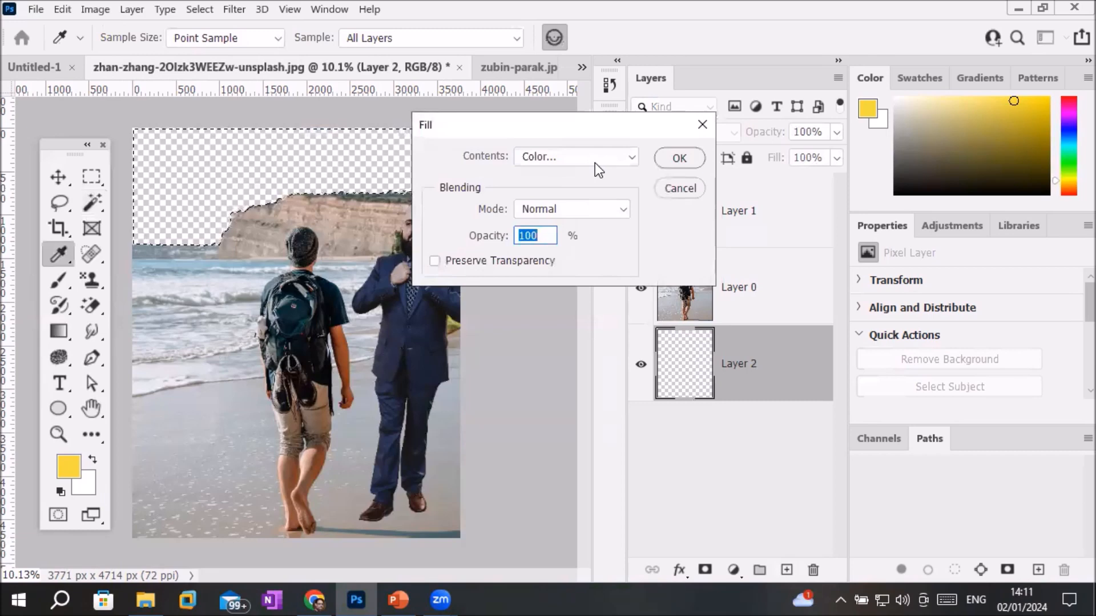
{"action": "left_click", "coordinate": [620, 163]}
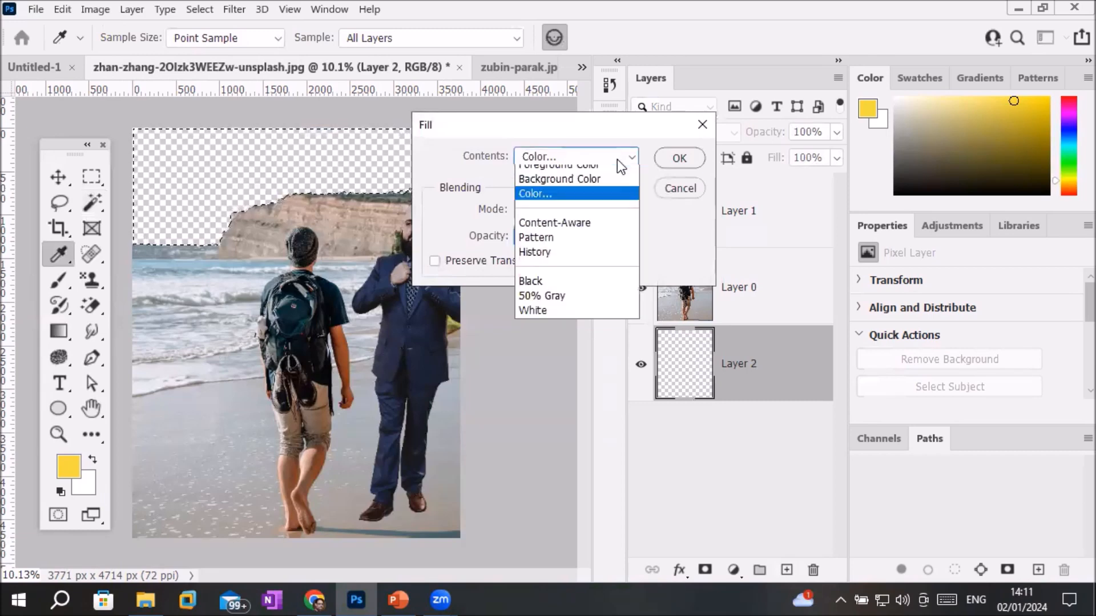
{"action": "left_click", "coordinate": [586, 238]}
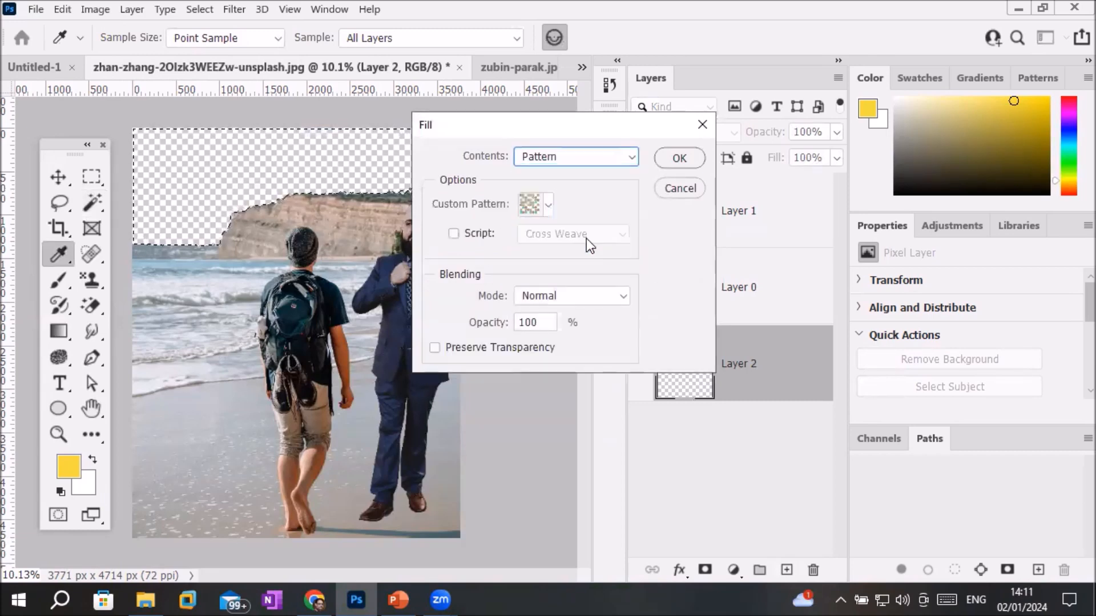
{"action": "left_click", "coordinate": [549, 204]}
{"action": "left_click", "coordinate": [441, 240]}
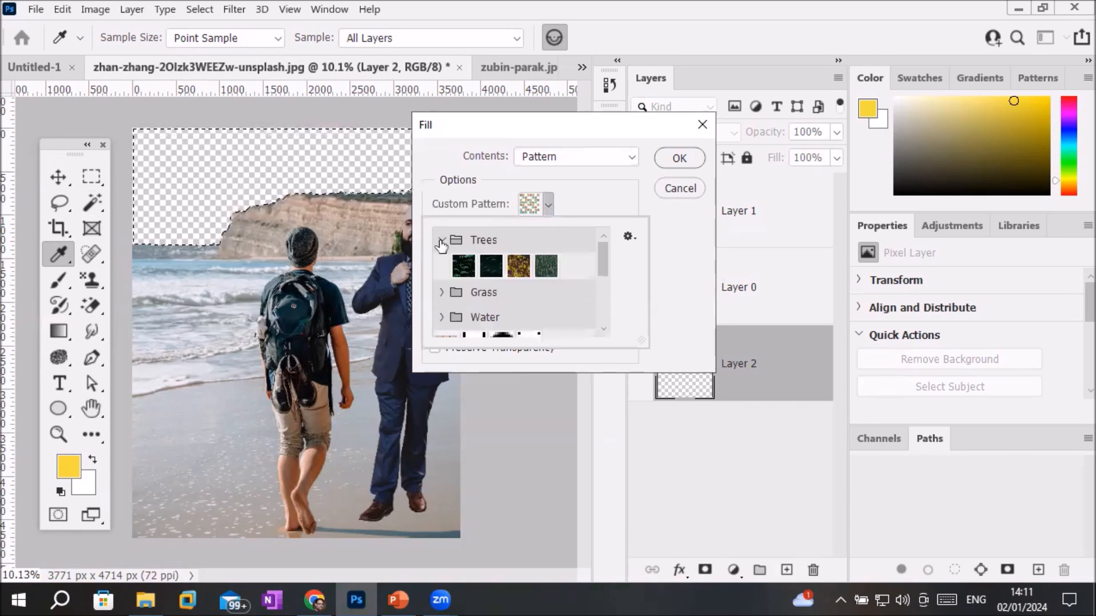
{"action": "left_click", "coordinate": [546, 266]}
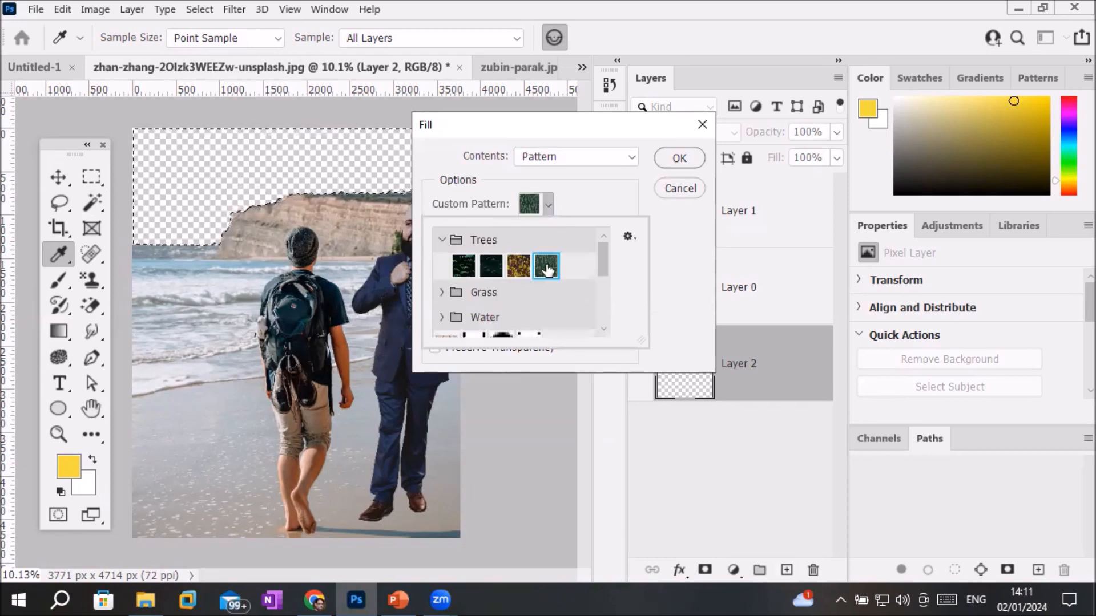
{"action": "left_click", "coordinate": [677, 165]}
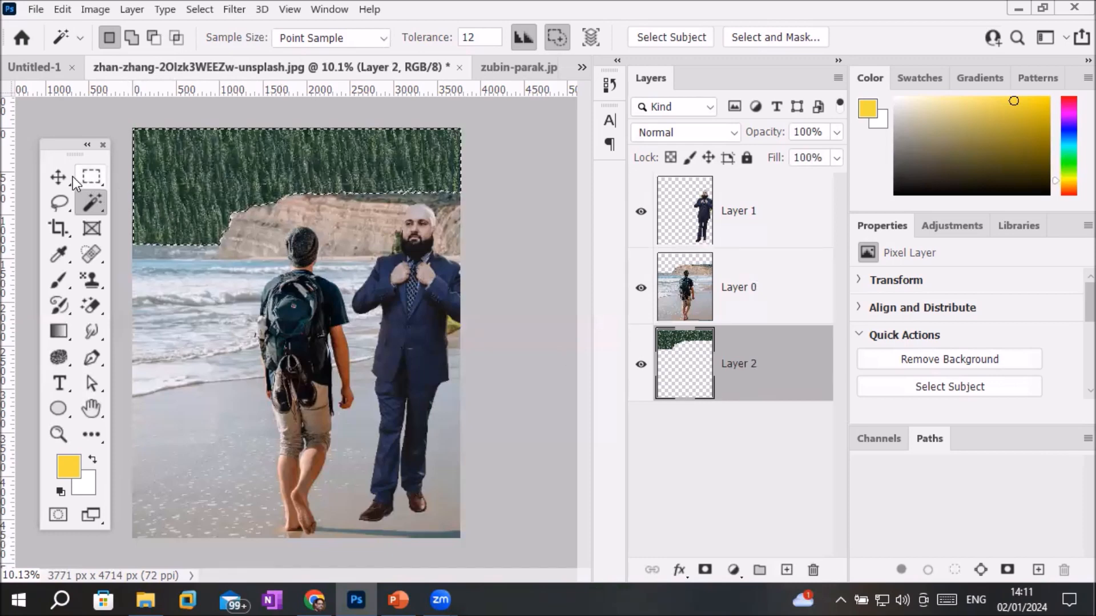
Step: Clear the sky selection and leave no layer selected, with the Move tool active
{"action": "left_click", "coordinate": [58, 177]}
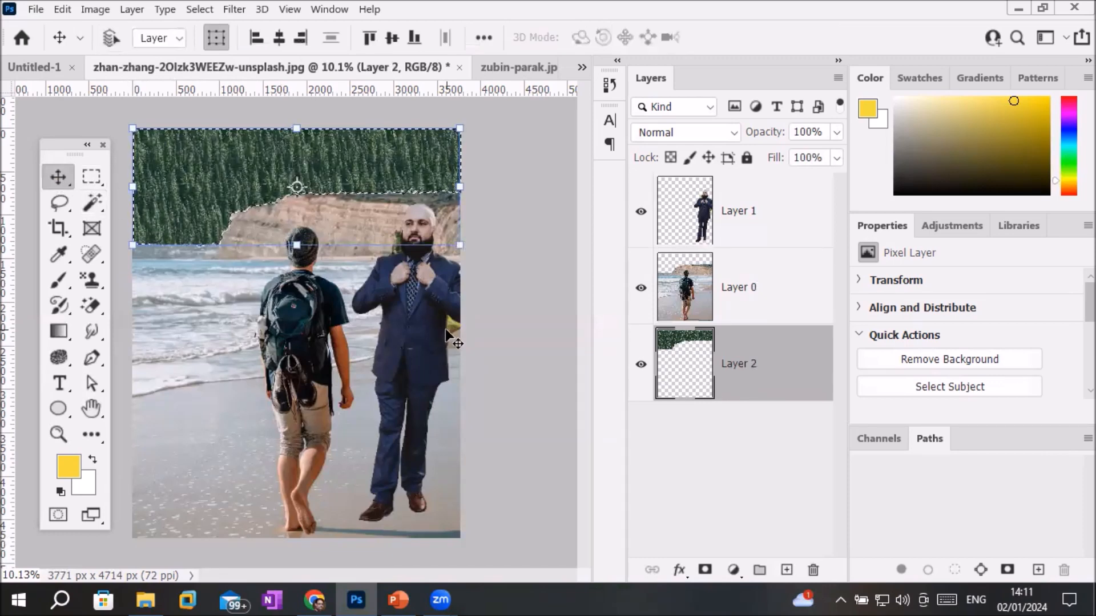
{"action": "key", "text": "ctrl+d"}
{"action": "left_click", "coordinate": [521, 372]}
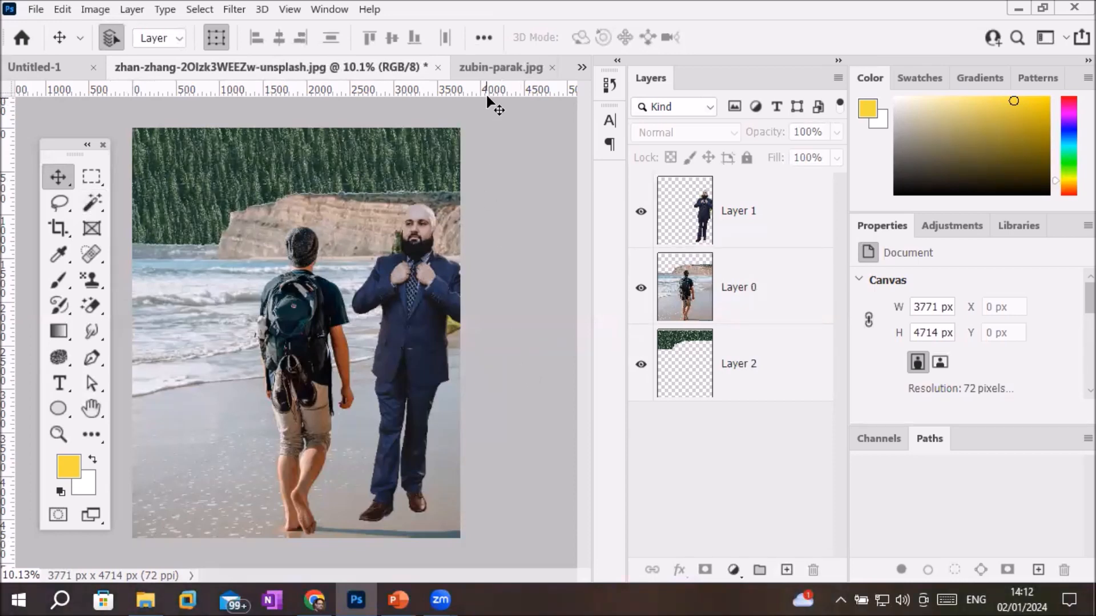
Step: Switch to the original suited man photo and subtract the background beside his beard with the Quick Selection tool
{"action": "left_click", "coordinate": [493, 64]}
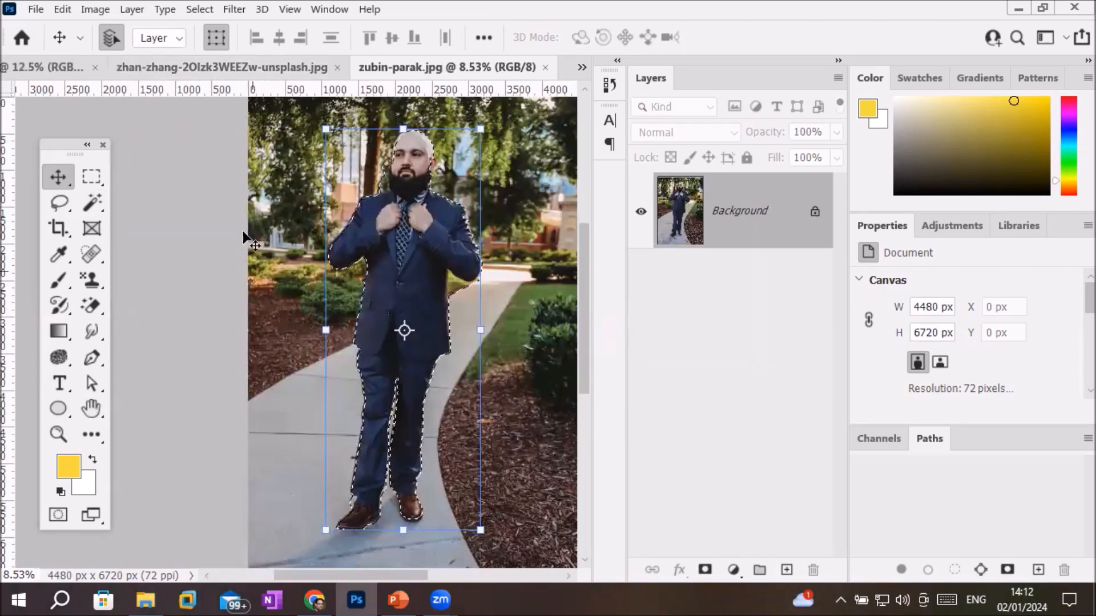
{"action": "scroll", "coordinate": [461, 204], "scroll_direction": "up", "scroll_amount": 3}
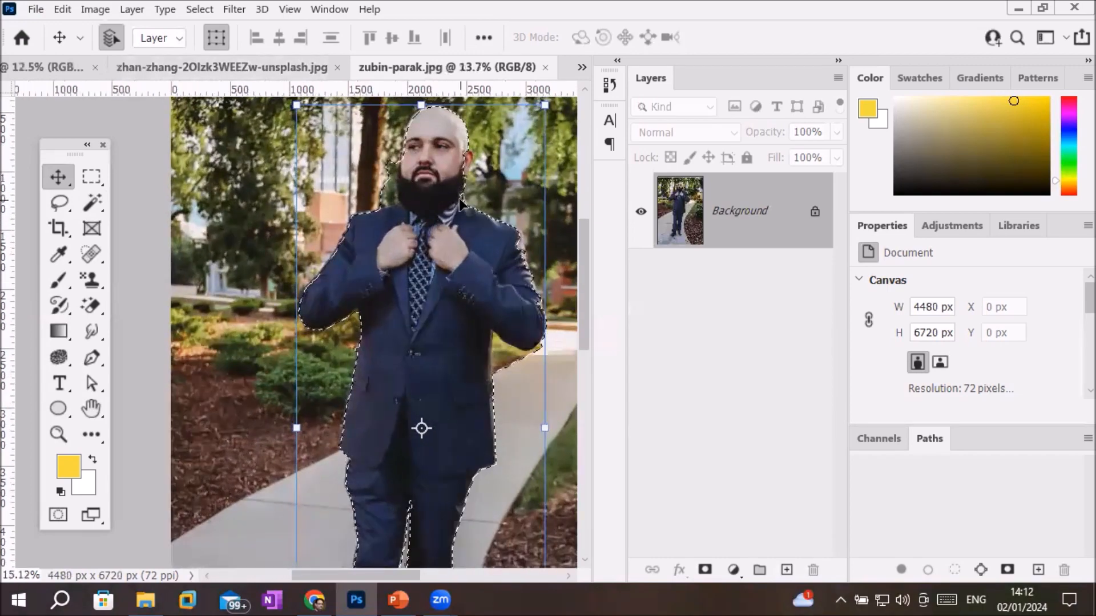
{"action": "scroll", "coordinate": [461, 203], "scroll_direction": "up", "scroll_amount": 4}
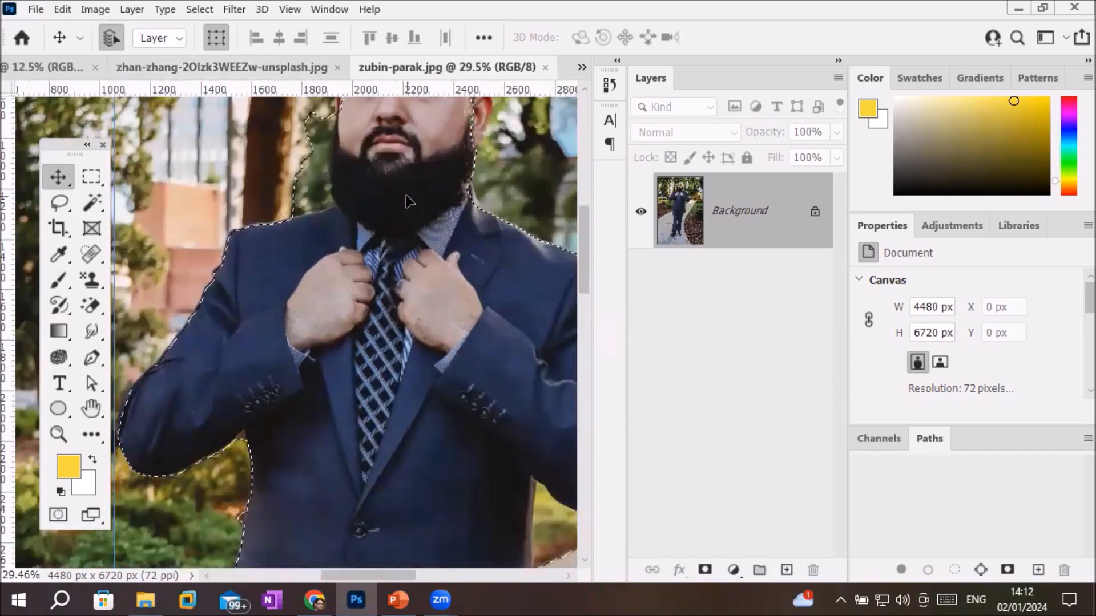
{"action": "scroll", "coordinate": [407, 198], "scroll_direction": "down", "scroll_amount": 3}
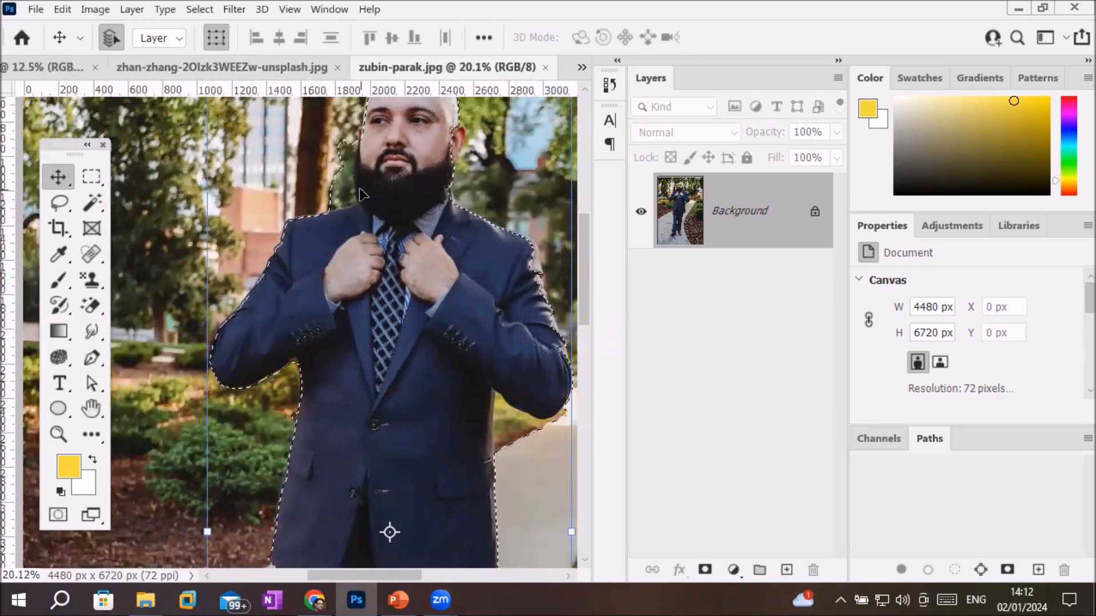
{"action": "left_click", "coordinate": [91, 198]}
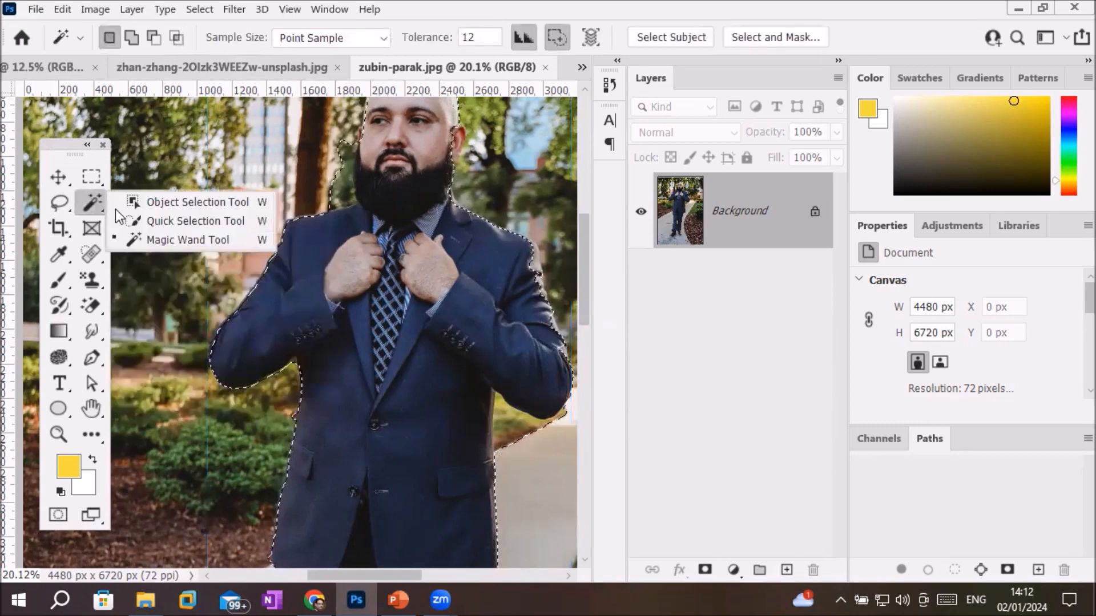
{"action": "left_click", "coordinate": [159, 219]}
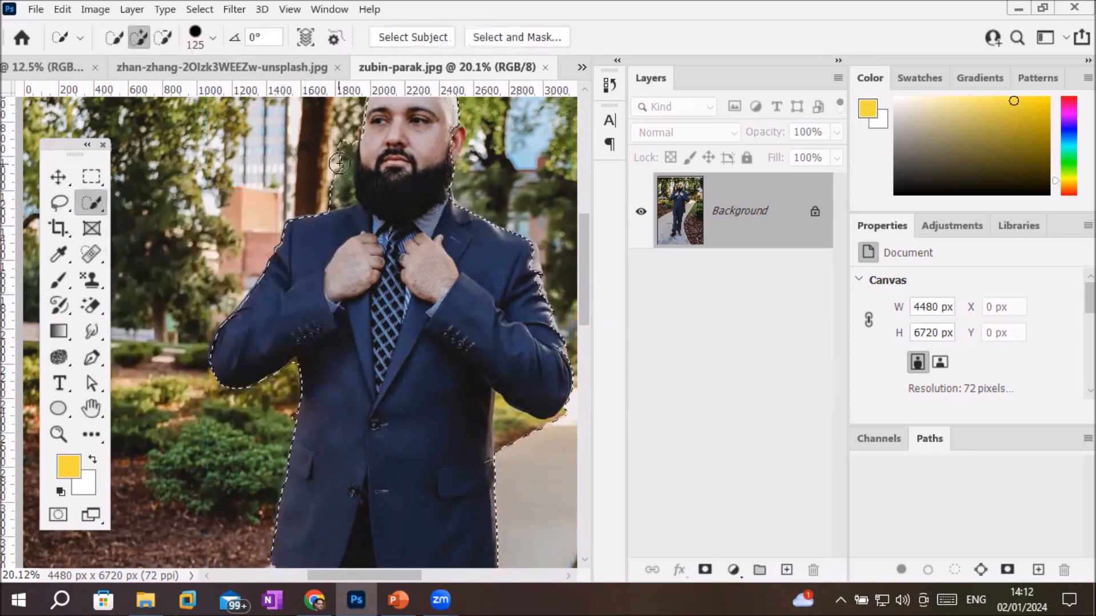
{"action": "scroll", "coordinate": [339, 164], "scroll_direction": "up", "scroll_amount": 1}
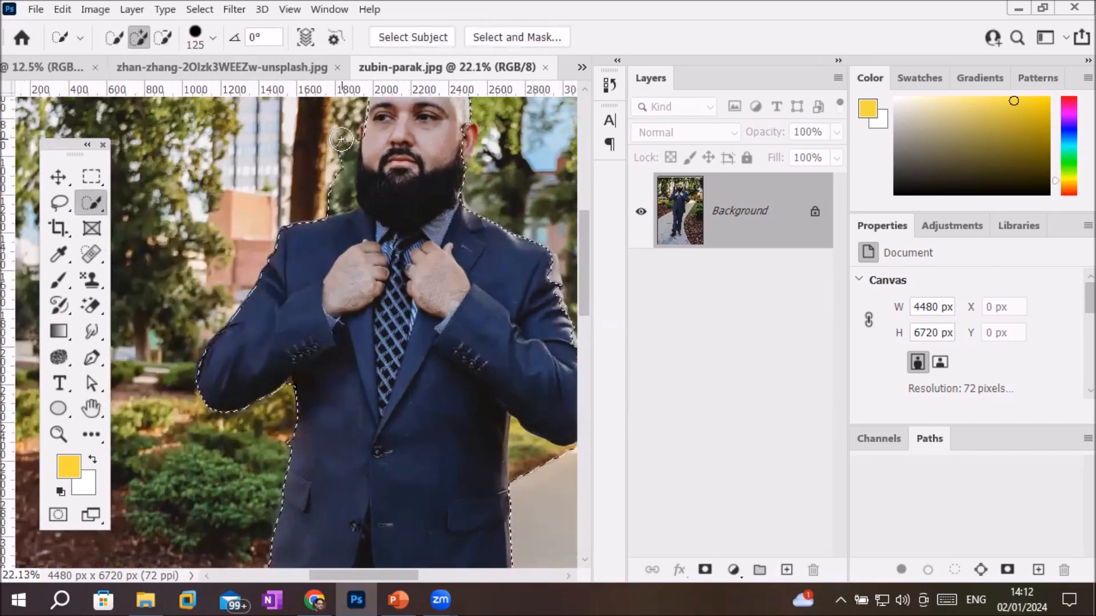
{"action": "left_click_drag", "start_coordinate": [341, 139], "coordinate": [339, 180], "text": "alt"}
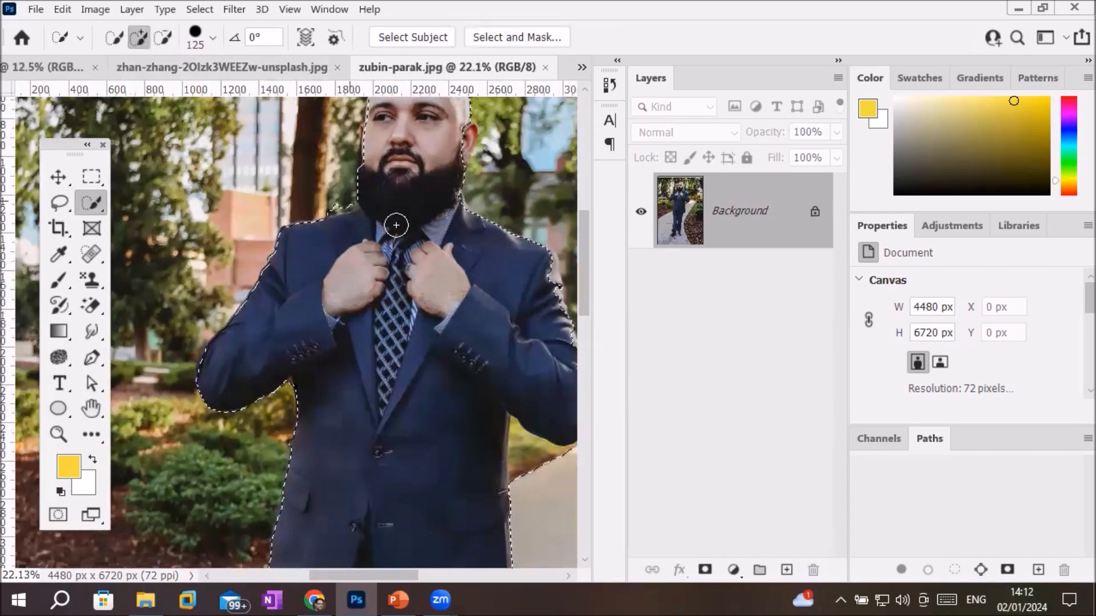
{"action": "scroll", "coordinate": [396, 225], "scroll_direction": "down", "scroll_amount": 3}
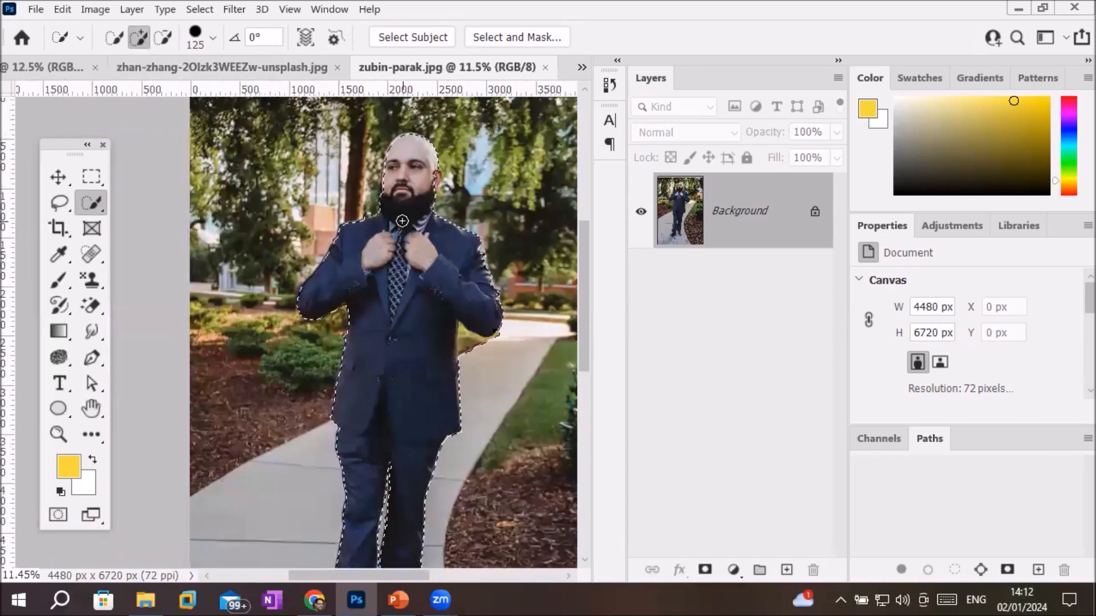
Step: Unlock the Background layer, invert the selection of the suited man, and delete everything around him
{"action": "left_click", "coordinate": [814, 214]}
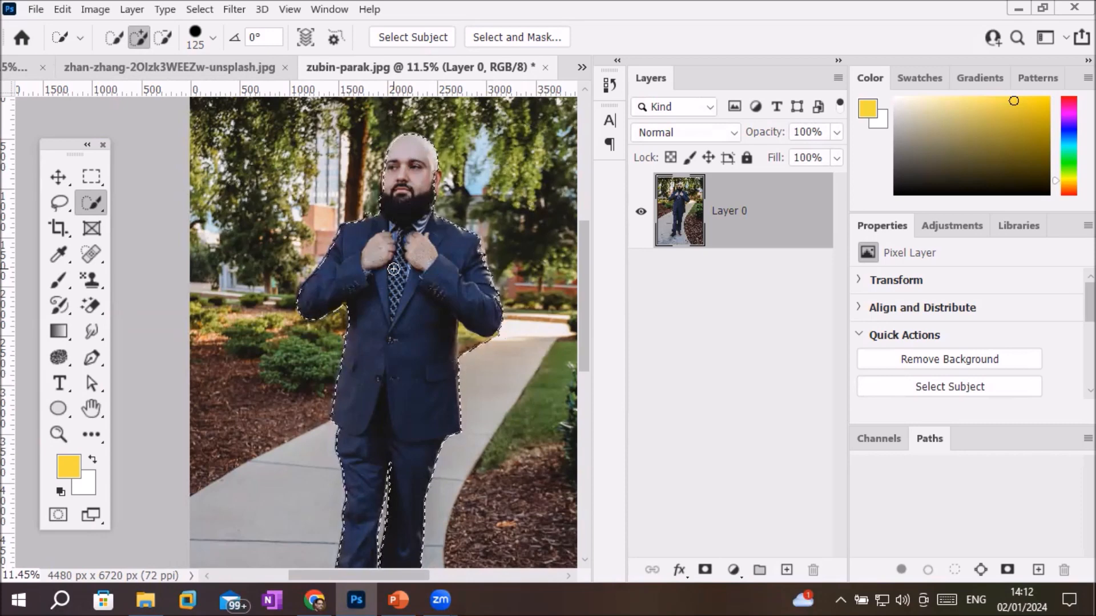
{"action": "left_click", "coordinate": [201, 9]}
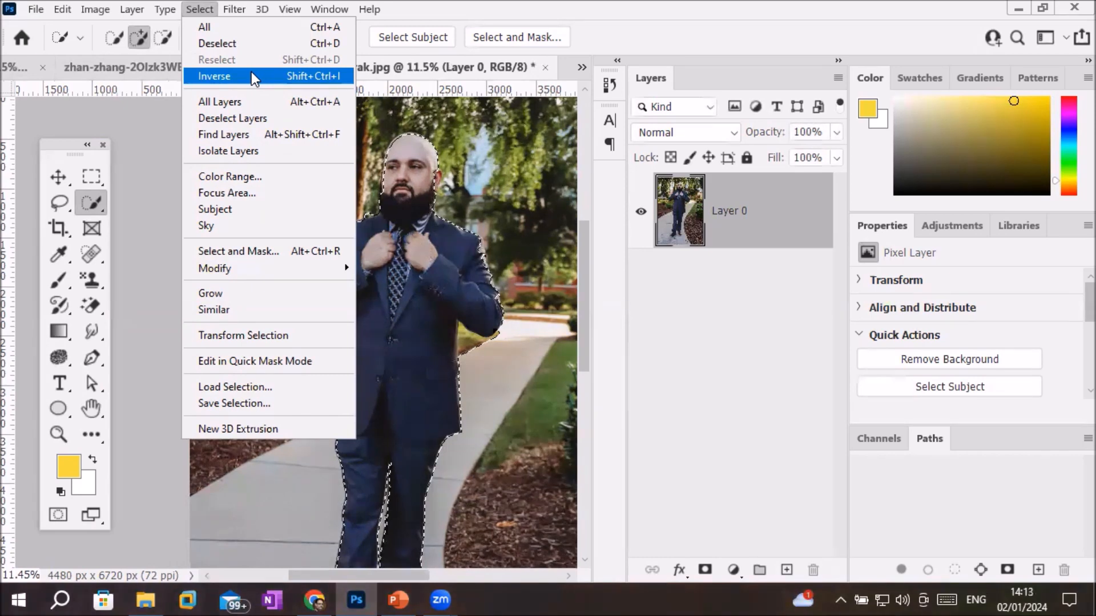
{"action": "left_click", "coordinate": [251, 72]}
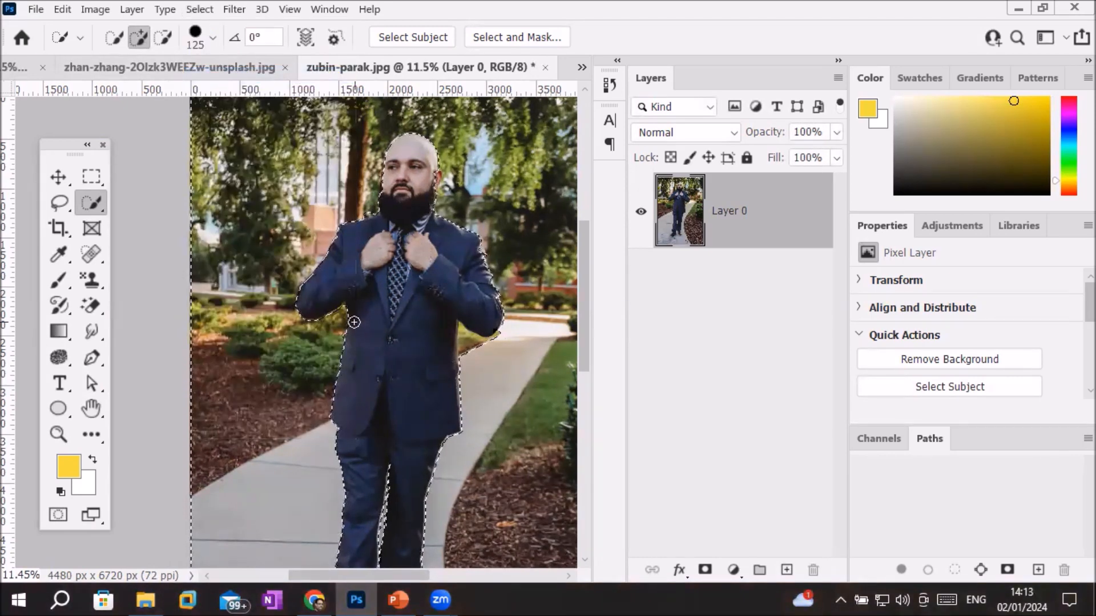
{"action": "key", "text": "Delete"}
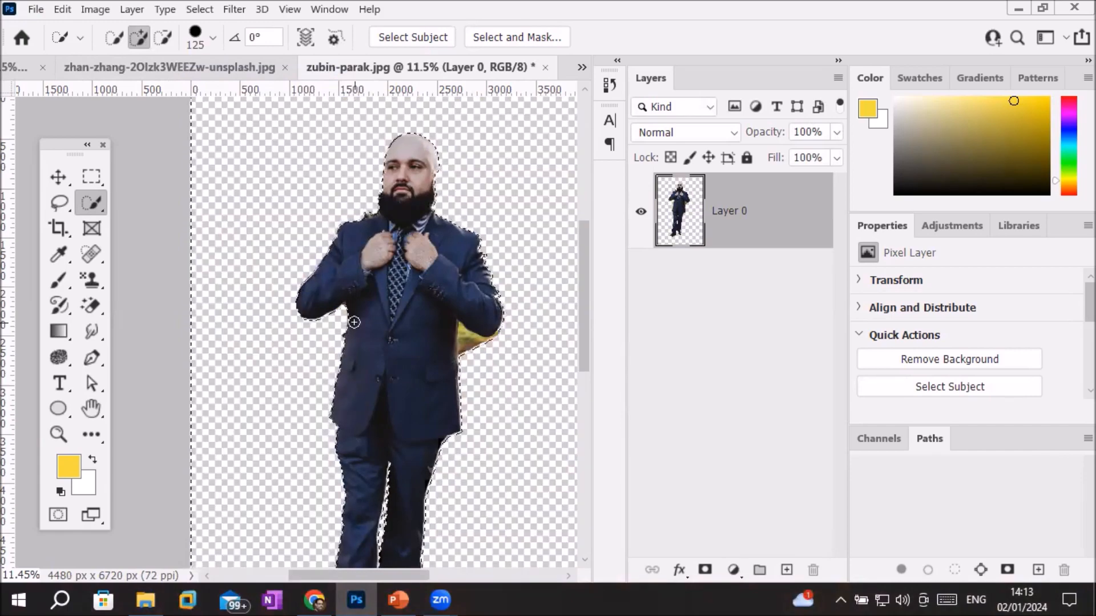
{"action": "scroll", "coordinate": [387, 329], "scroll_direction": "down", "scroll_amount": 1}
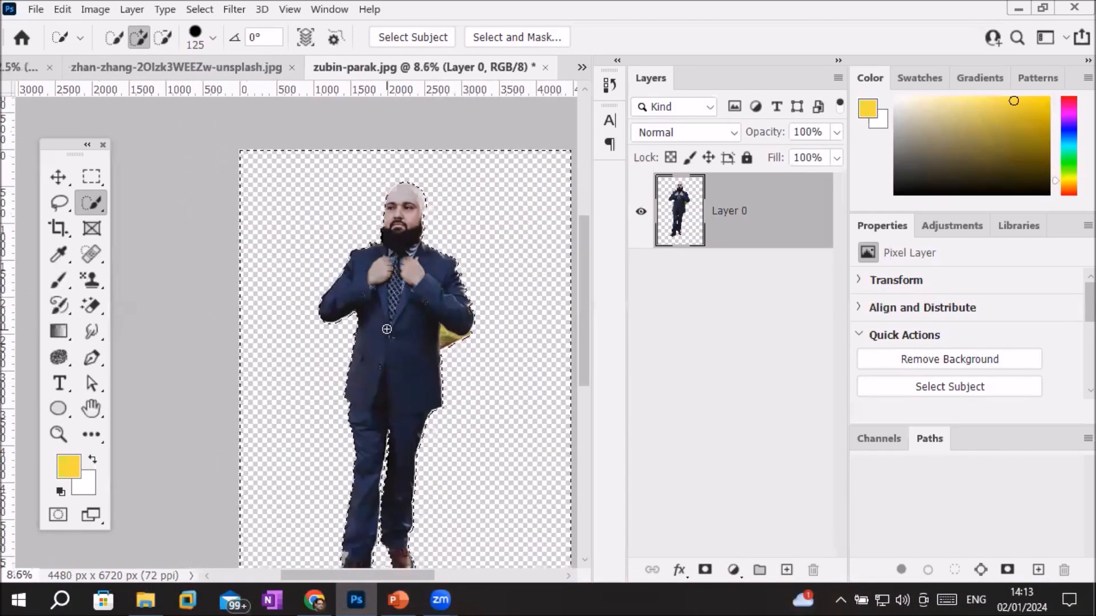
Step: Add a new layer and place it beneath the cut-out man layer
{"action": "scroll", "coordinate": [386, 329], "scroll_direction": "down", "scroll_amount": 1}
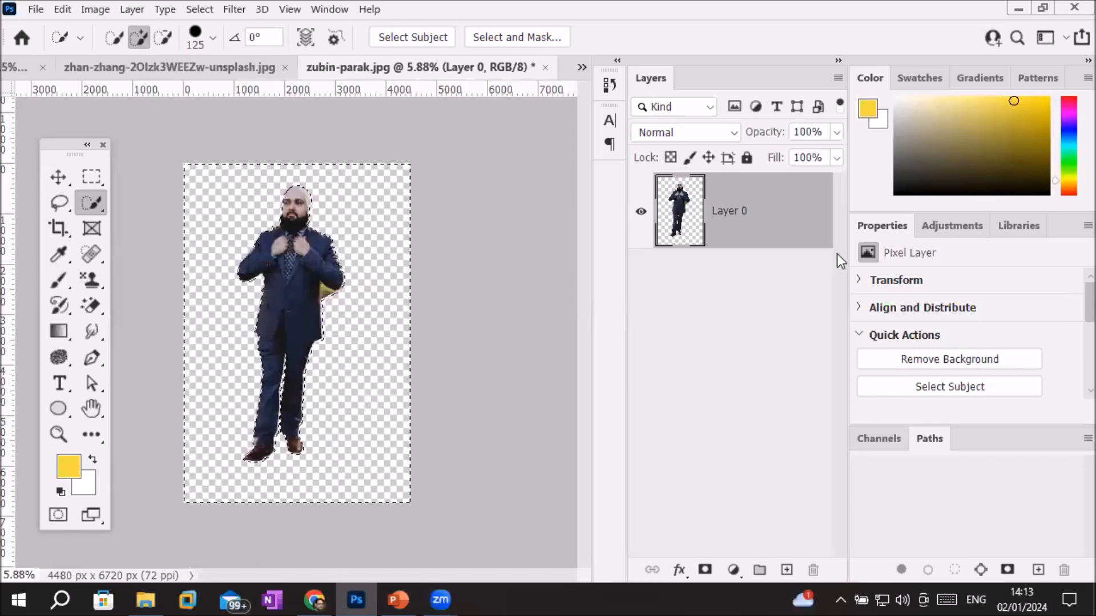
{"action": "left_click", "coordinate": [786, 568]}
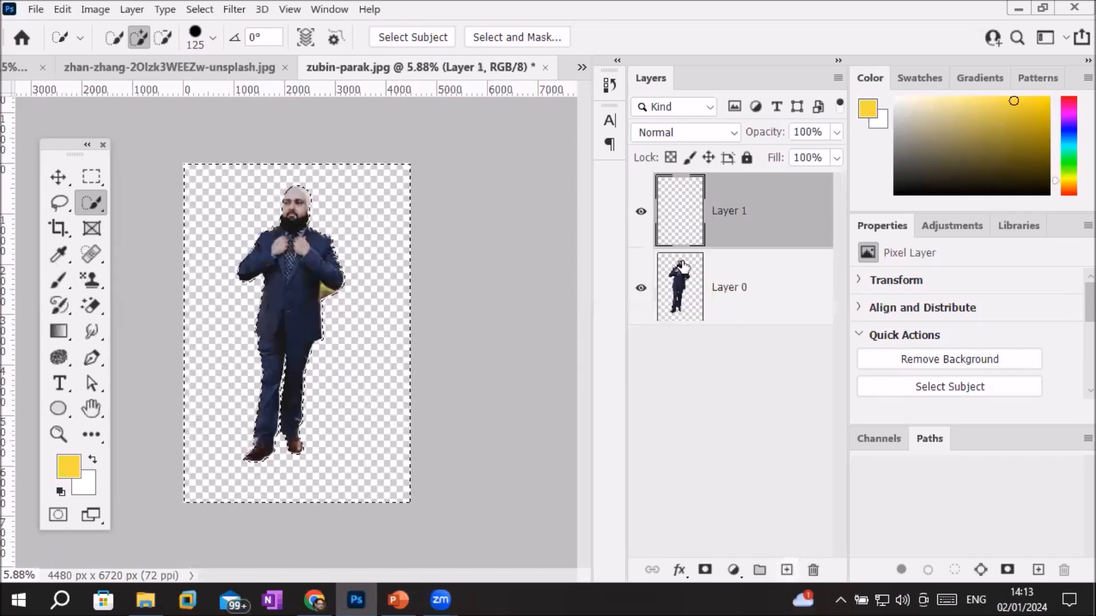
{"action": "left_click_drag", "start_coordinate": [691, 231], "coordinate": [691, 328]}
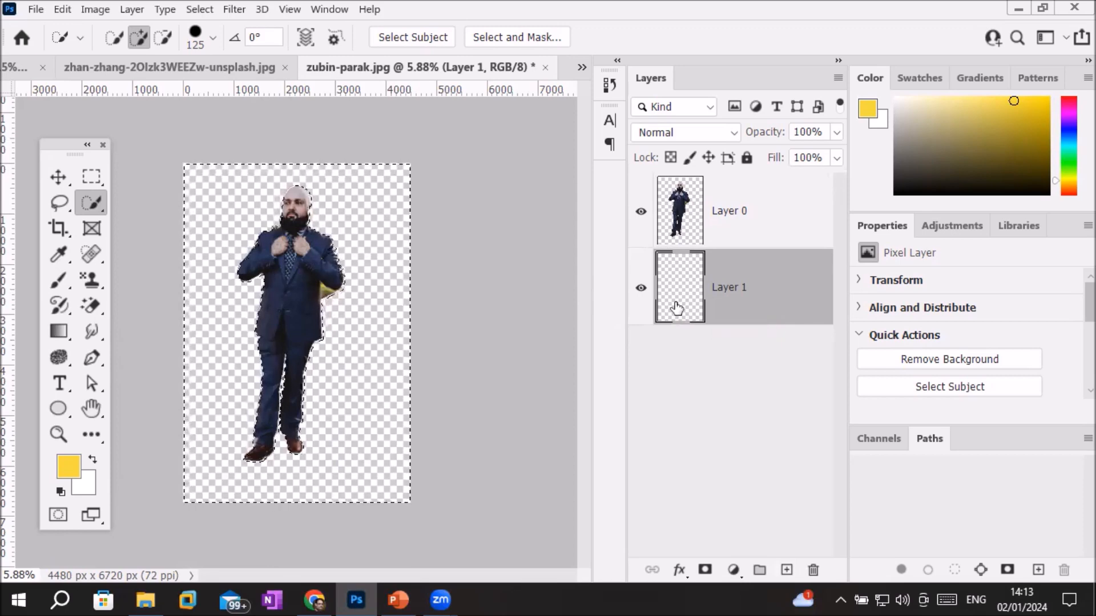
Step: Fill the selected area around the man on the new layer with the yellow trees pattern
{"action": "left_click", "coordinate": [70, 8]}
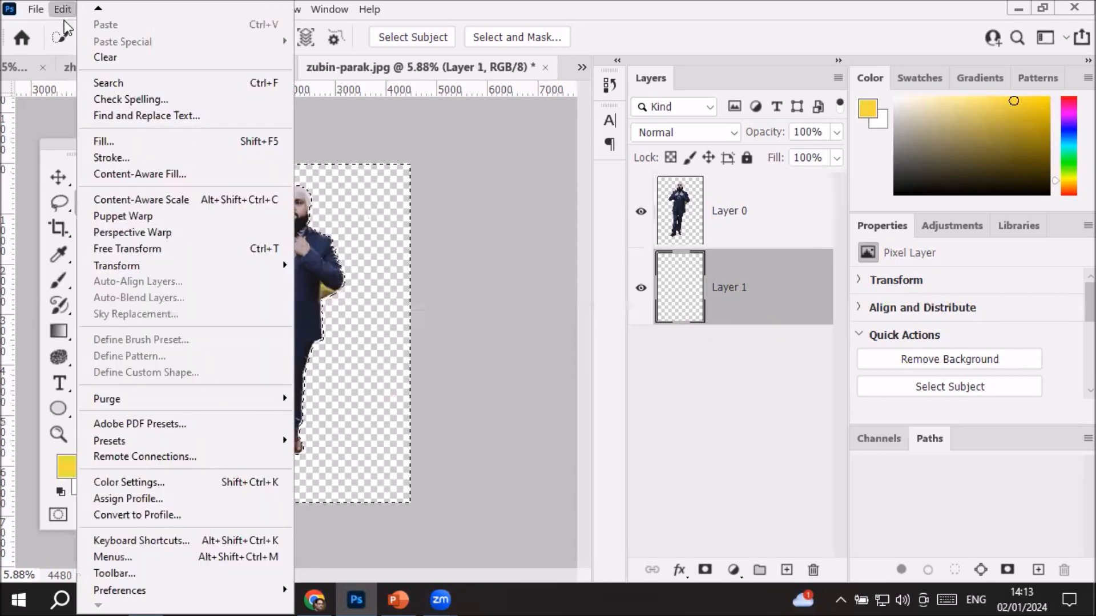
{"action": "left_click", "coordinate": [172, 141]}
{"action": "left_click", "coordinate": [553, 156]}
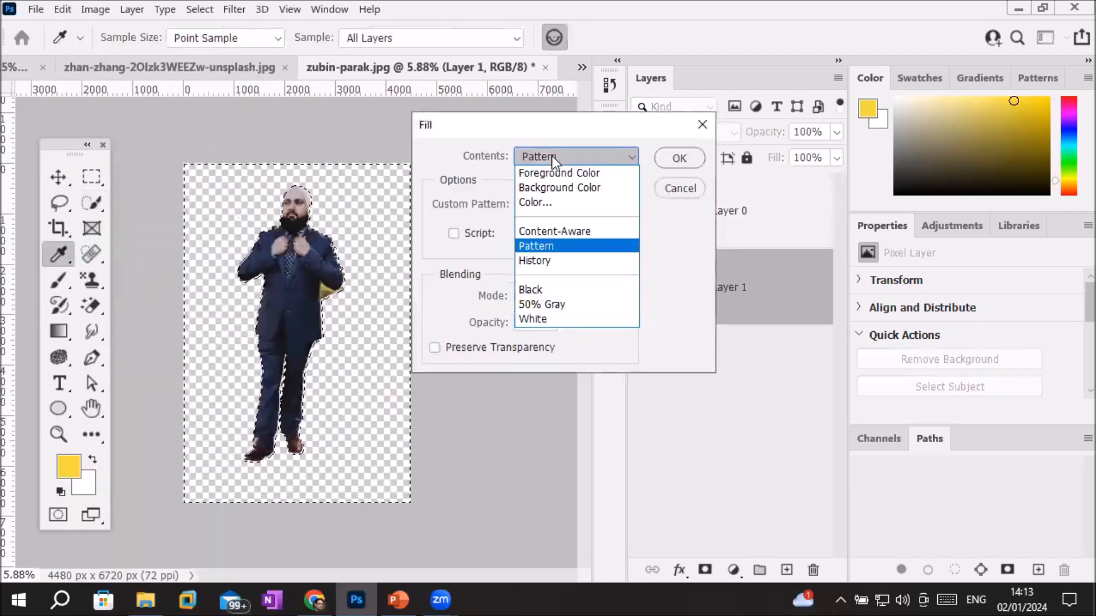
{"action": "left_click", "coordinate": [553, 156]}
{"action": "left_click", "coordinate": [547, 205]}
{"action": "left_click", "coordinate": [518, 266]}
{"action": "left_click", "coordinate": [666, 160]}
{"action": "left_click", "coordinate": [669, 159]}
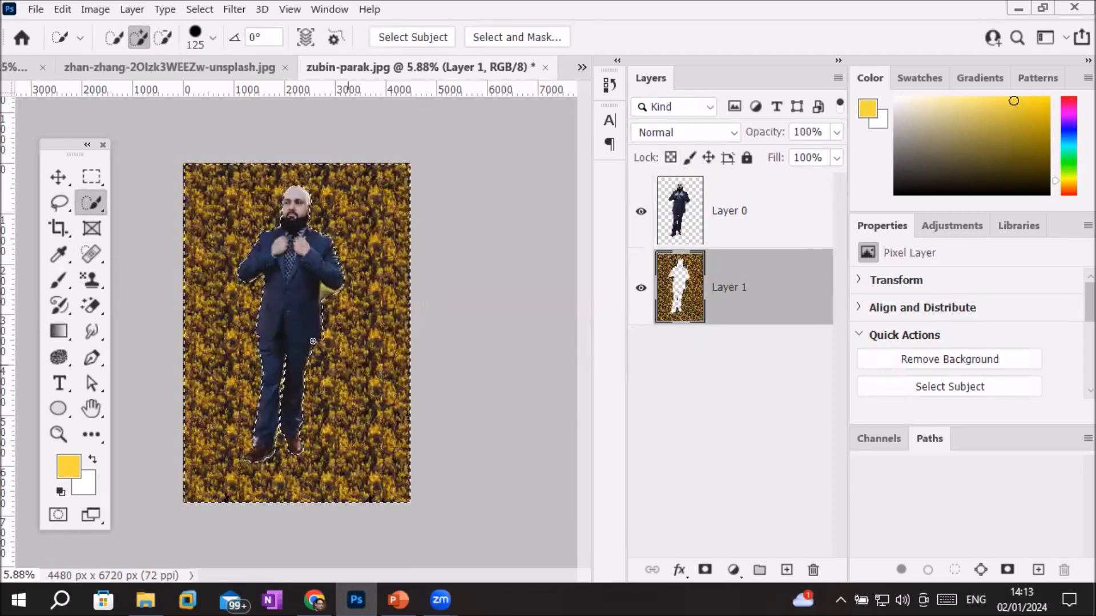
Step: Clear the selection, check the man's cut-out edges against the pattern, and delete the pattern-filled layer
{"action": "key", "text": "ctrl+d"}
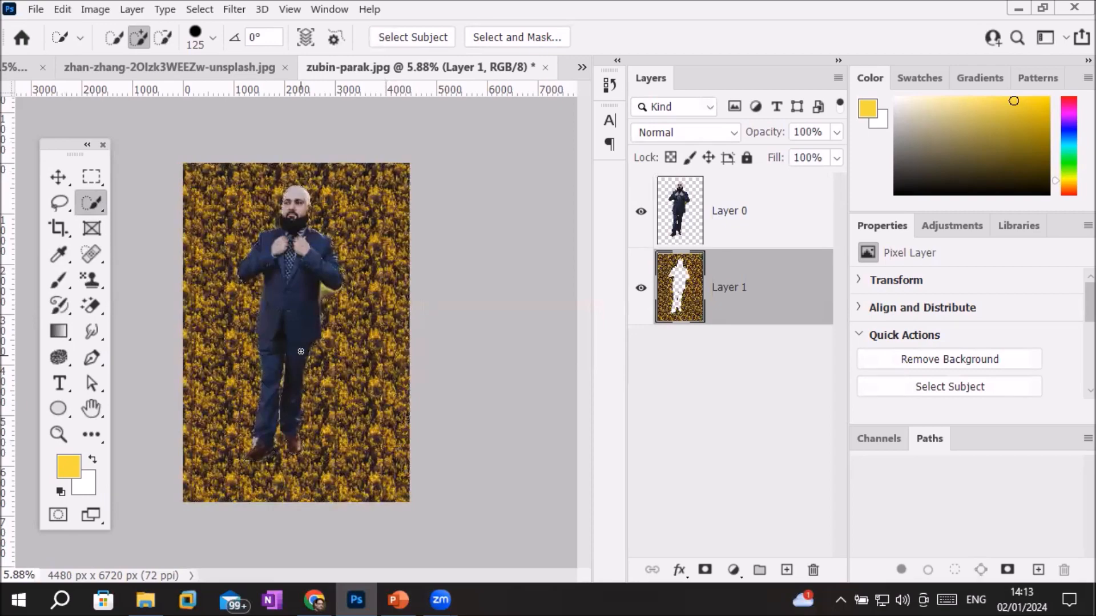
{"action": "scroll", "coordinate": [306, 296], "scroll_direction": "up", "scroll_amount": 6}
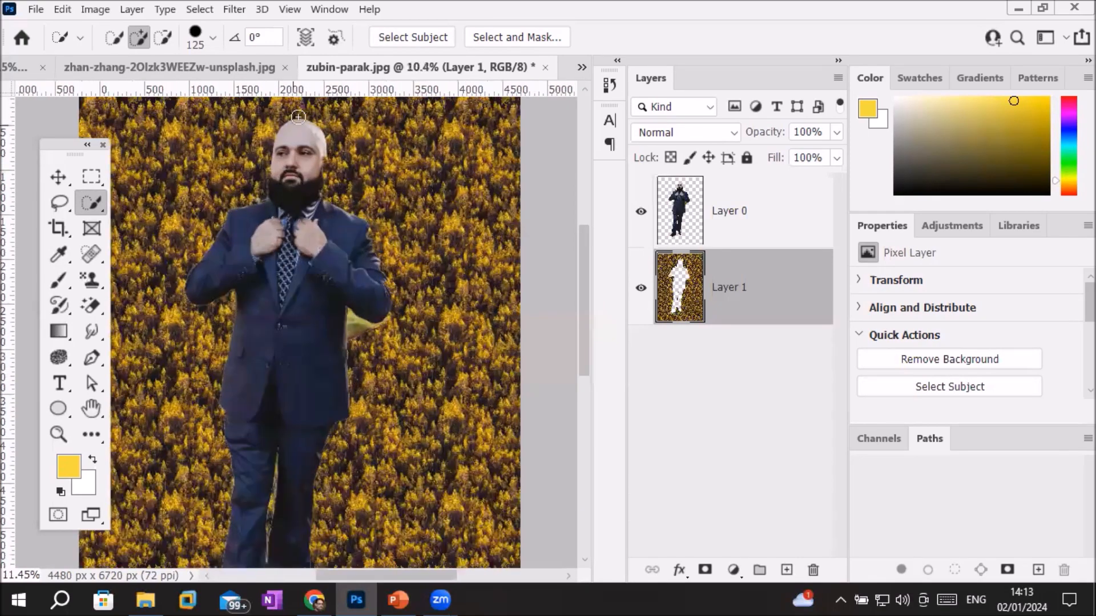
{"action": "scroll", "coordinate": [297, 117], "scroll_direction": "up", "scroll_amount": 3}
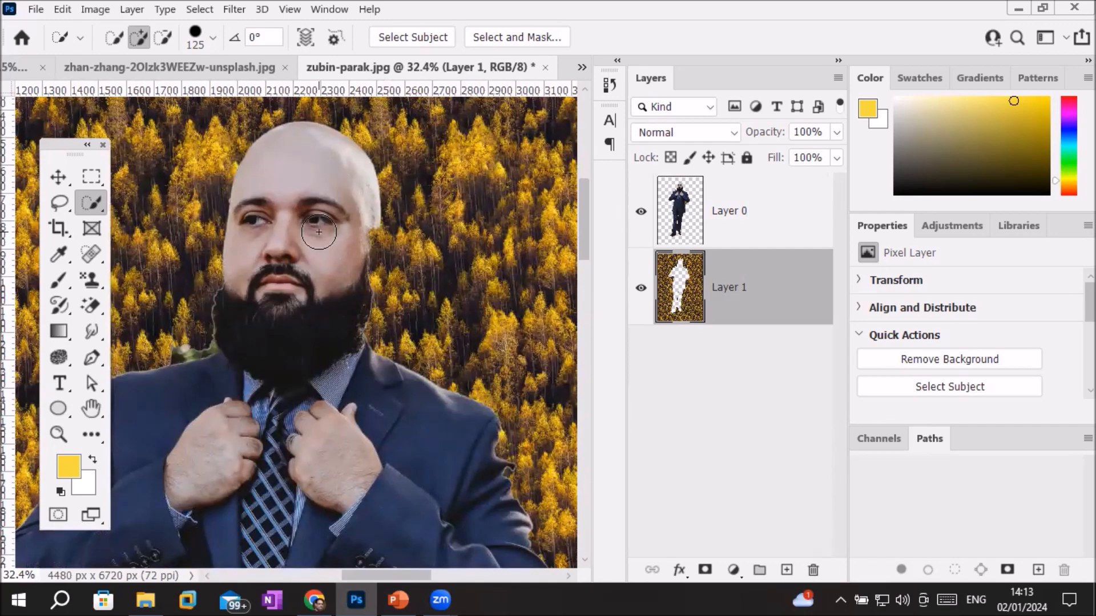
{"action": "scroll", "coordinate": [319, 232], "scroll_direction": "down", "scroll_amount": 7}
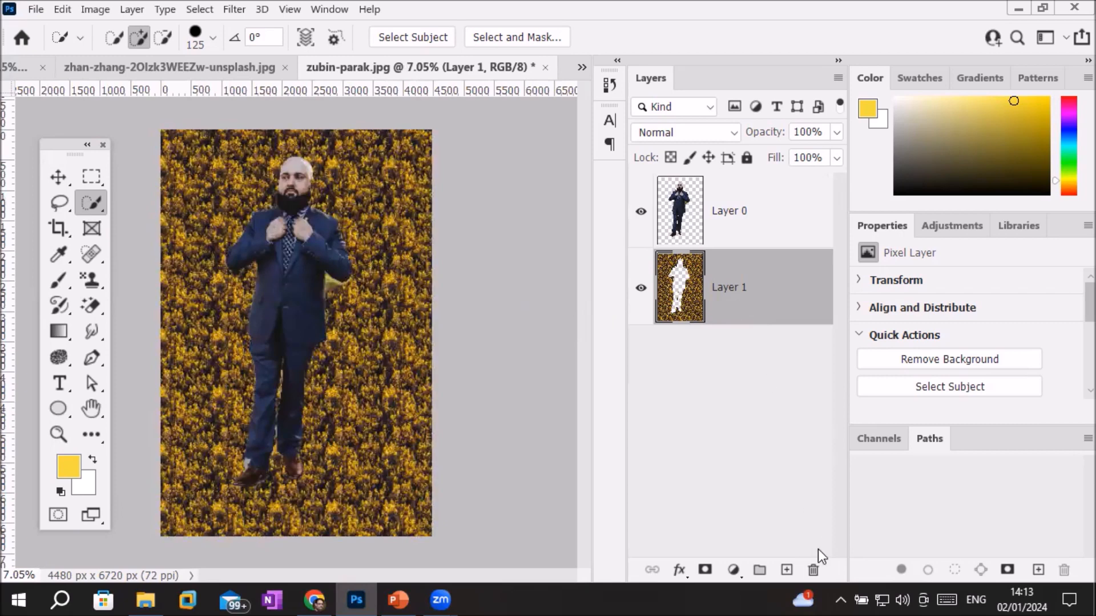
{"action": "left_click", "coordinate": [813, 568]}
{"action": "left_click", "coordinate": [484, 242]}
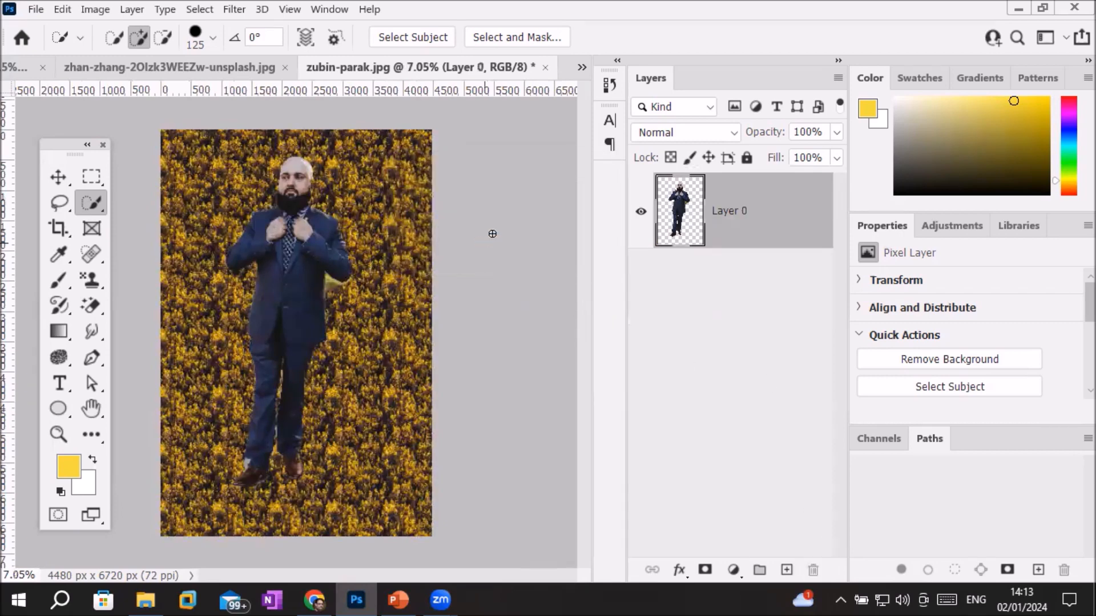
Step: Switch to File Explorer and select grasswithdog.jpg in the Images folder as the replacement background
{"action": "left_click", "coordinate": [144, 598]}
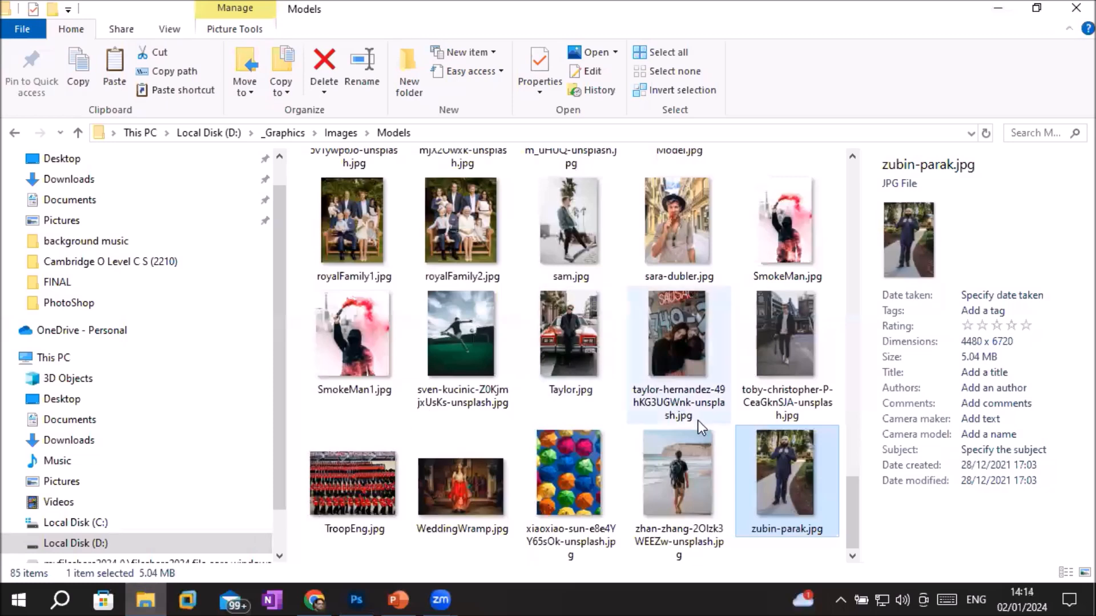
{"action": "scroll", "coordinate": [479, 388], "scroll_direction": "up", "scroll_amount": 5}
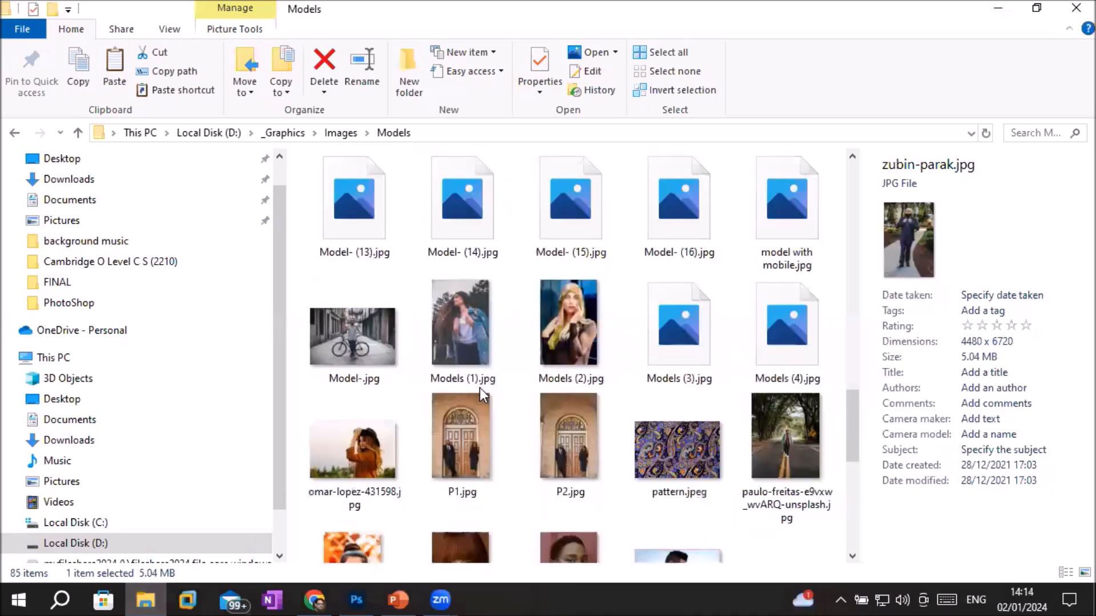
{"action": "scroll", "coordinate": [479, 388], "scroll_direction": "up", "scroll_amount": 5}
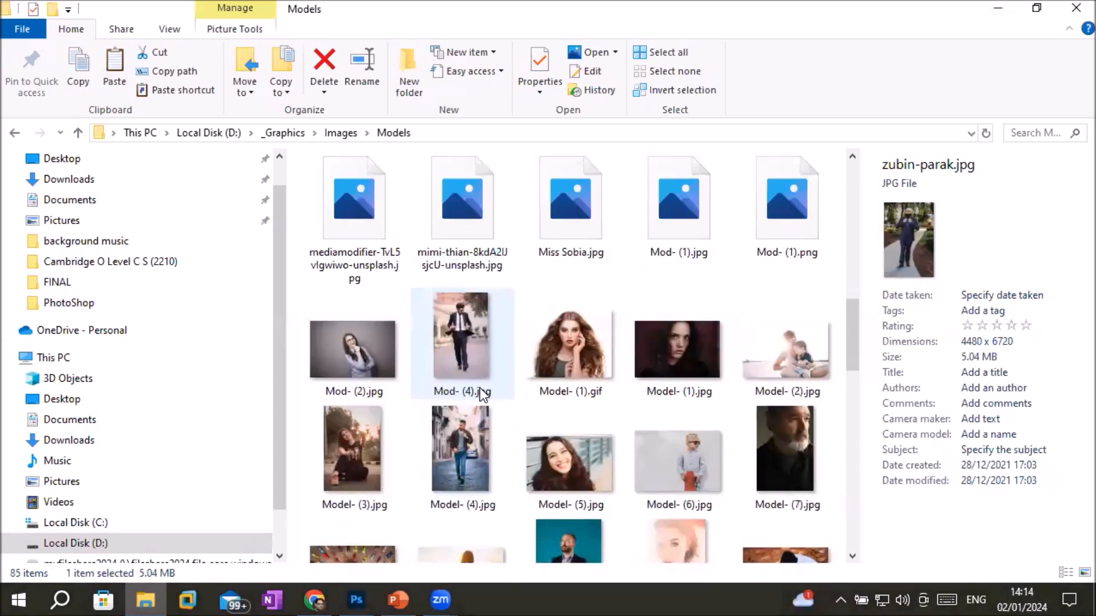
{"action": "scroll", "coordinate": [483, 394], "scroll_direction": "up", "scroll_amount": 3}
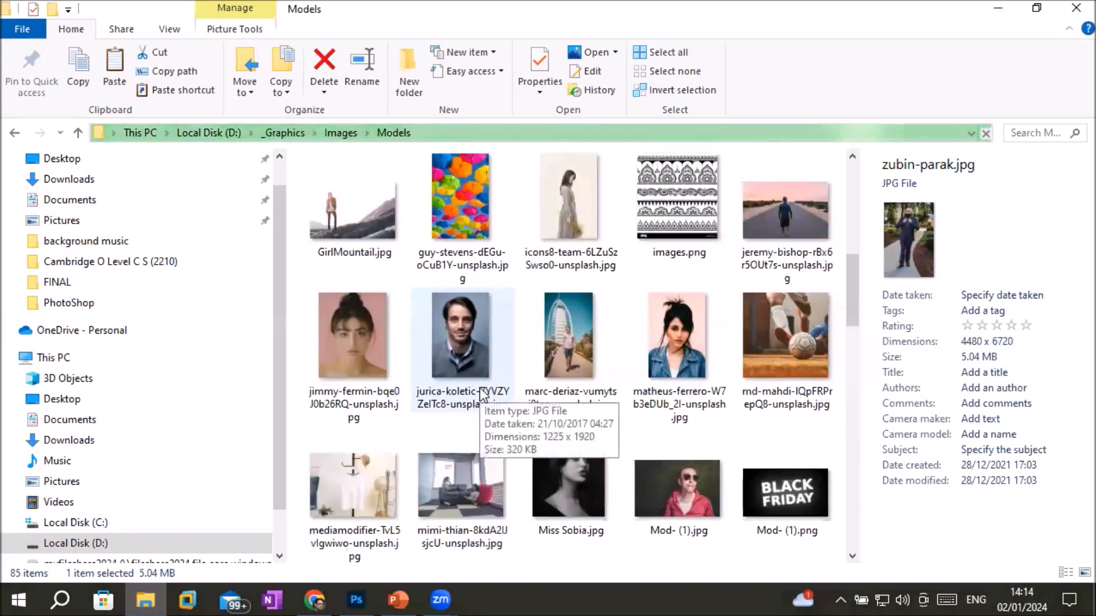
{"action": "scroll", "coordinate": [482, 394], "scroll_direction": "up", "scroll_amount": 5}
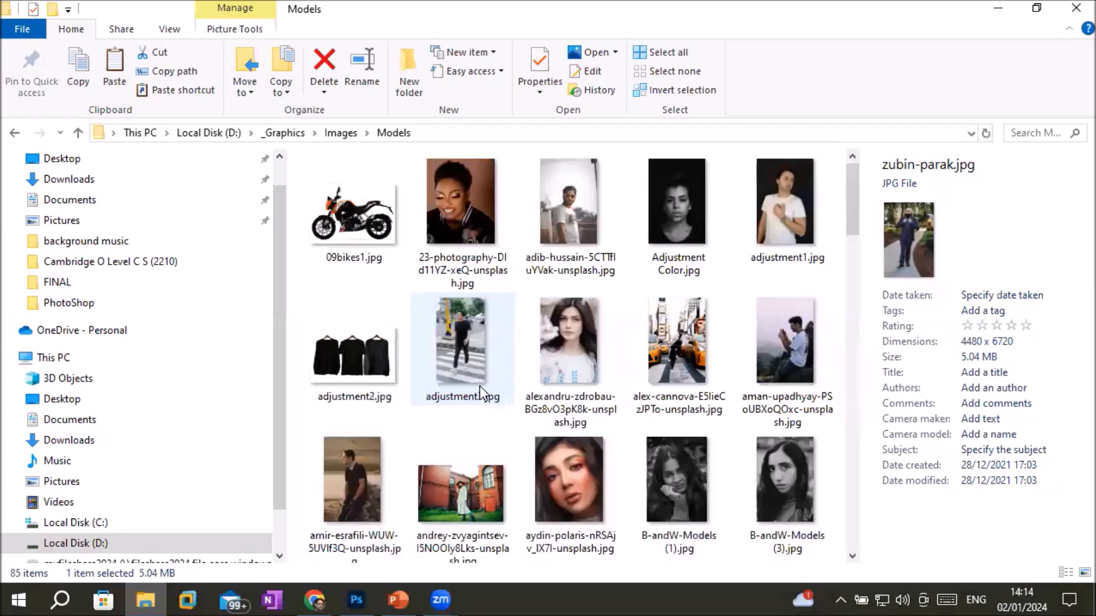
{"action": "left_click", "coordinate": [338, 135]}
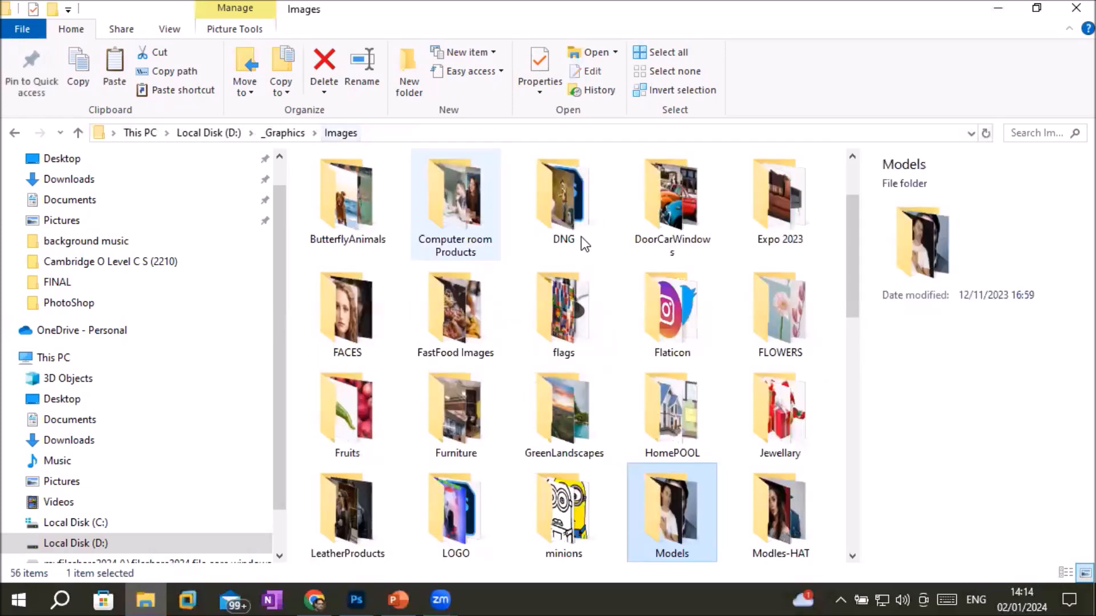
{"action": "scroll", "coordinate": [593, 423], "scroll_direction": "down", "scroll_amount": 10}
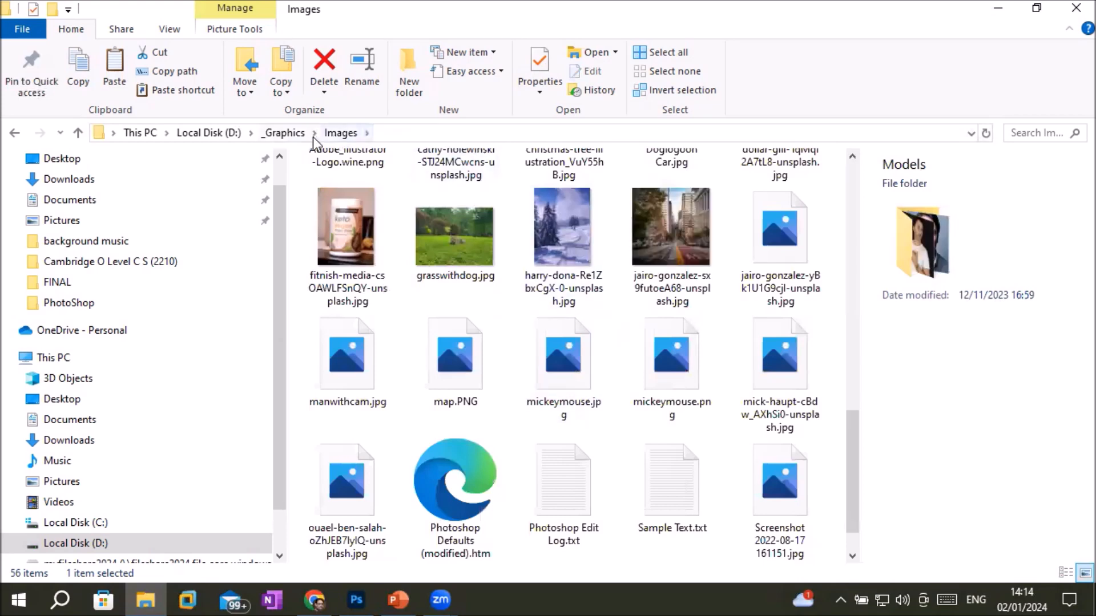
{"action": "left_click", "coordinate": [455, 242]}
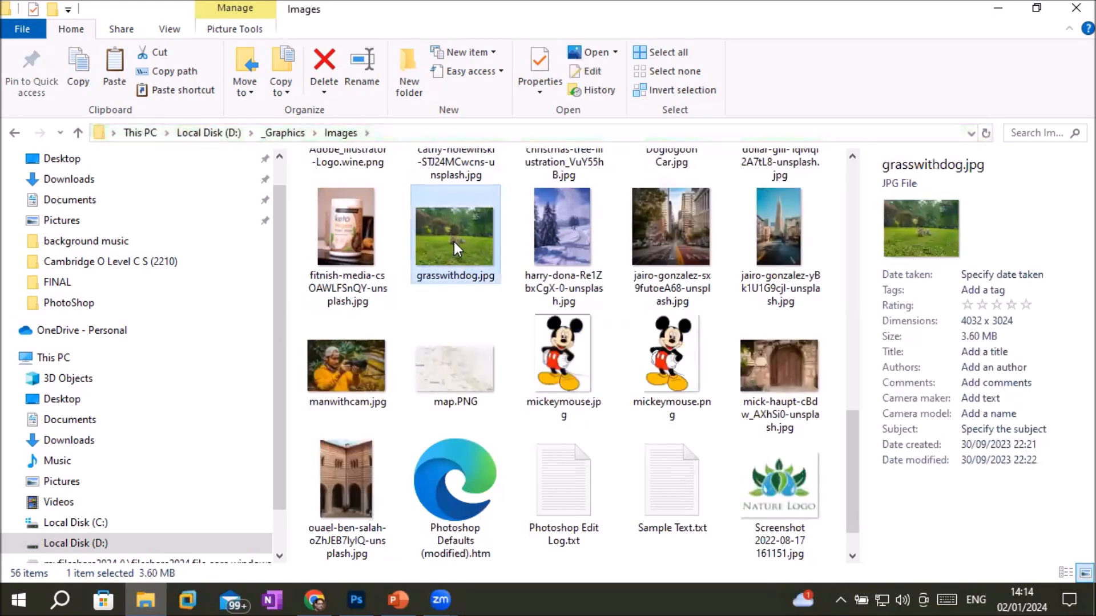
Step: Bring grasswithdog.jpg into the suited man document, scale it to 151.69% width and 222.22% height, and place it beneath the man
{"action": "left_click_drag", "start_coordinate": [454, 241], "coordinate": [687, 208]}
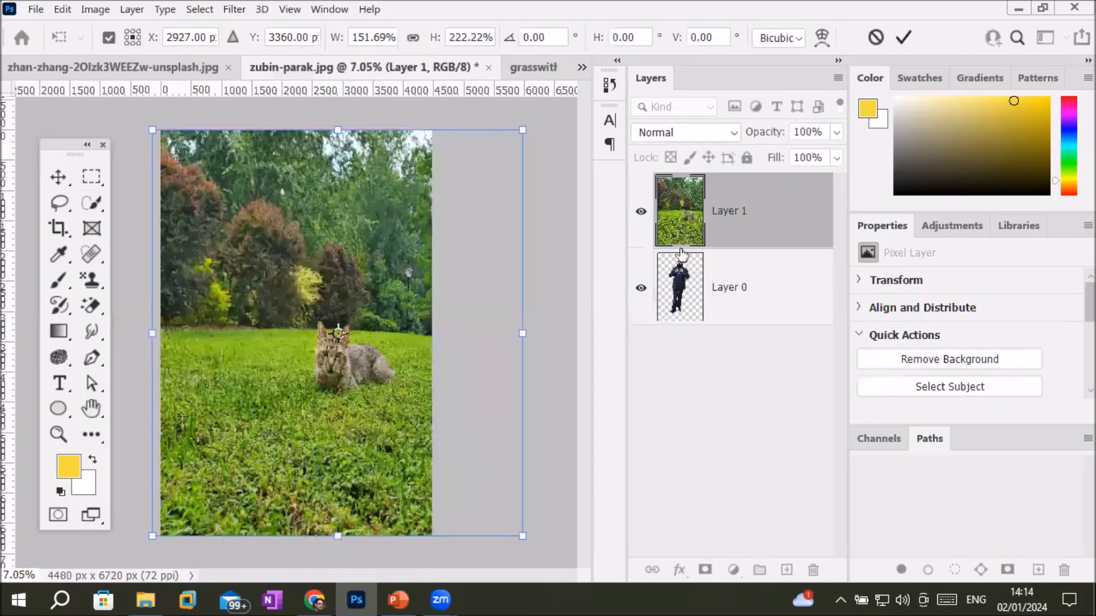
{"action": "left_click_drag", "start_coordinate": [680, 328], "coordinate": [684, 337]}
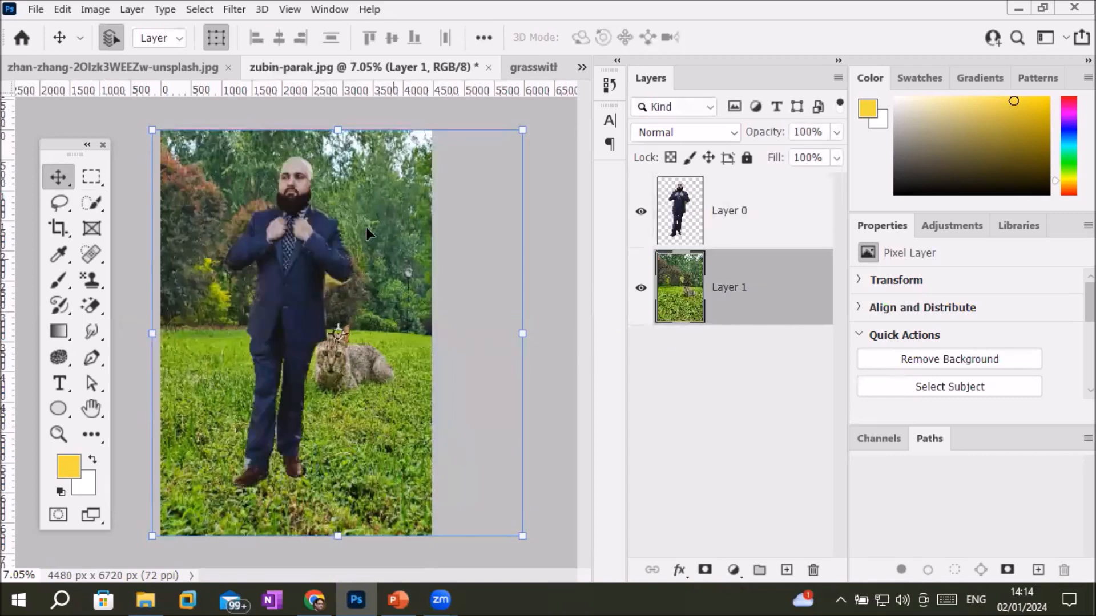
{"action": "left_click", "coordinate": [565, 160]}
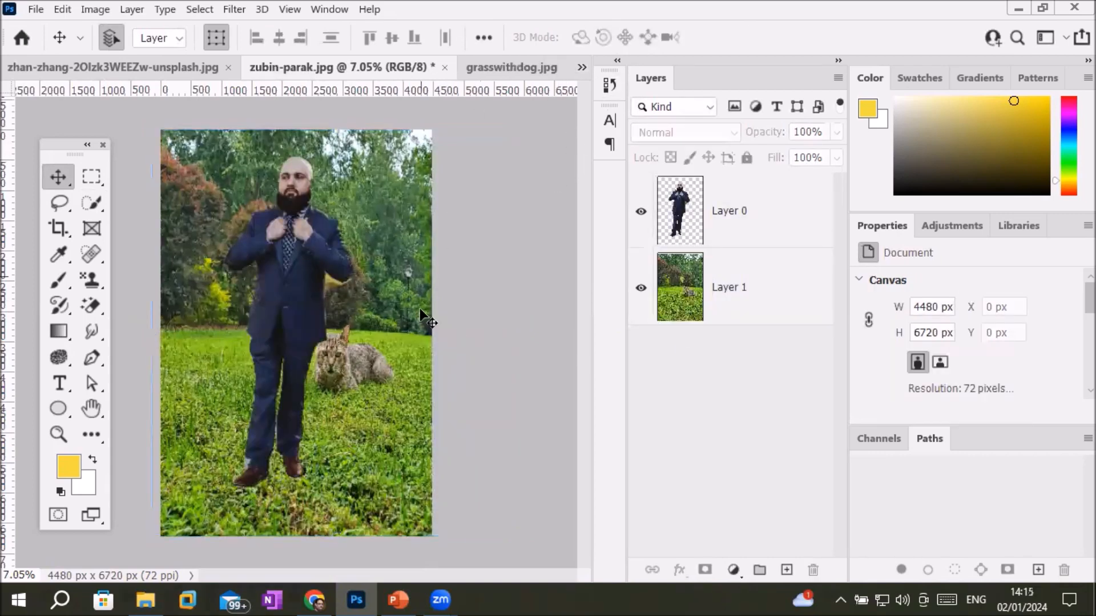
Step: Examine the man and cat composite up close and switch to the beach document
{"action": "scroll", "coordinate": [440, 337], "scroll_direction": "up", "scroll_amount": 5}
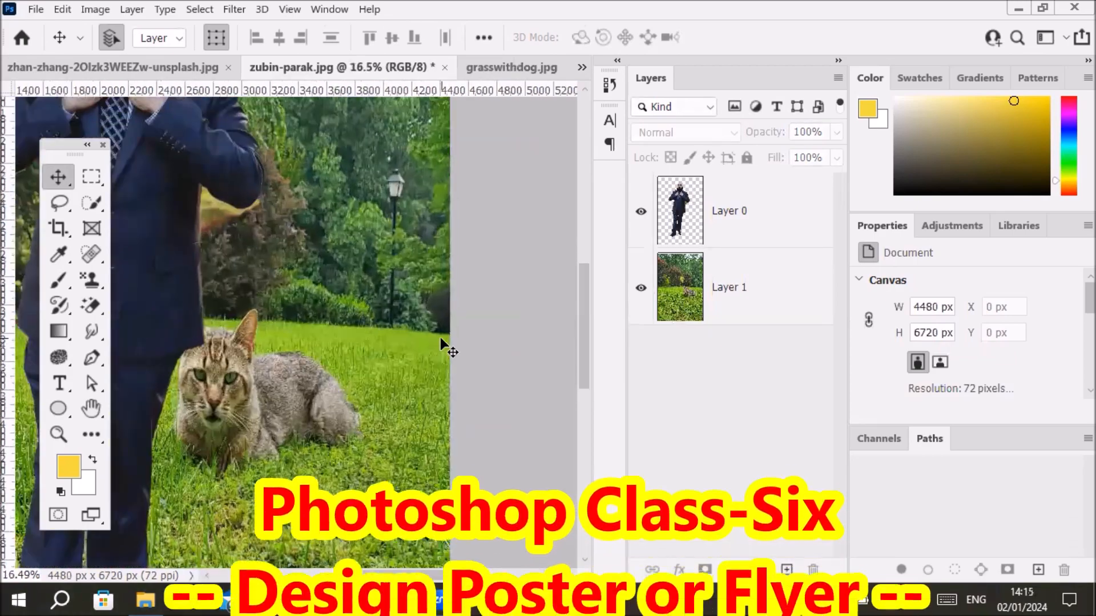
{"action": "scroll", "coordinate": [440, 337], "scroll_direction": "down", "scroll_amount": 6}
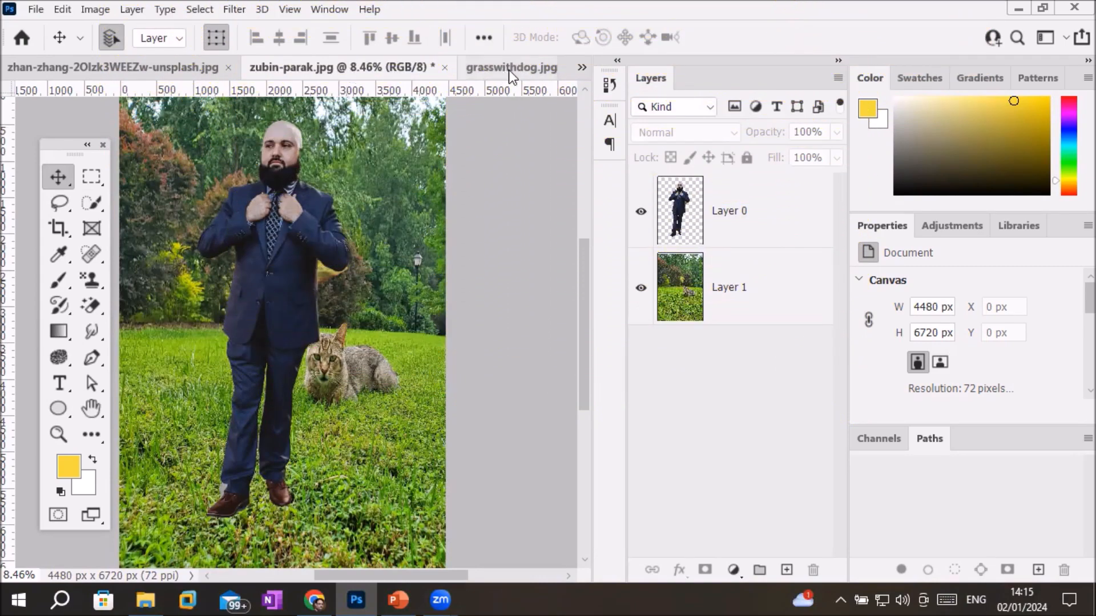
{"action": "left_click", "coordinate": [136, 63]}
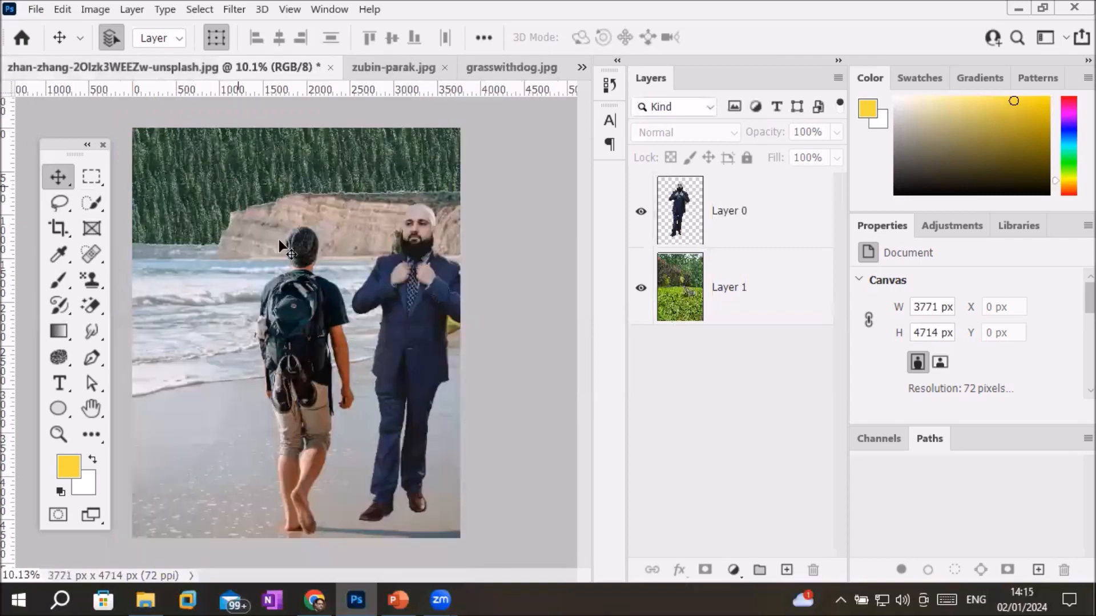